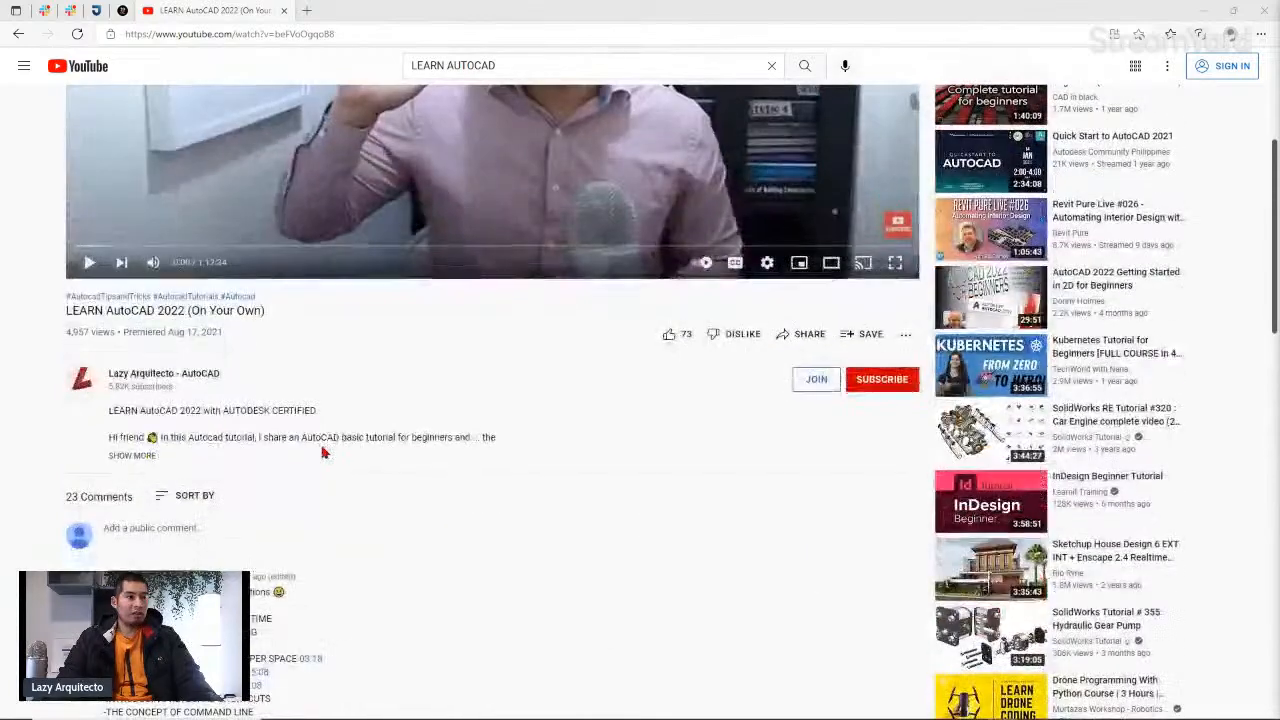
{"action": "scroll", "coordinate": [340, 456], "scroll_direction": "down", "scroll_amount": 1}
Step: Jump the LEARN AutoCAD 2022 video to about 32:18 and skip the advertisement
{"action": "scroll", "coordinate": [371, 466], "scroll_direction": "up", "scroll_amount": 3}
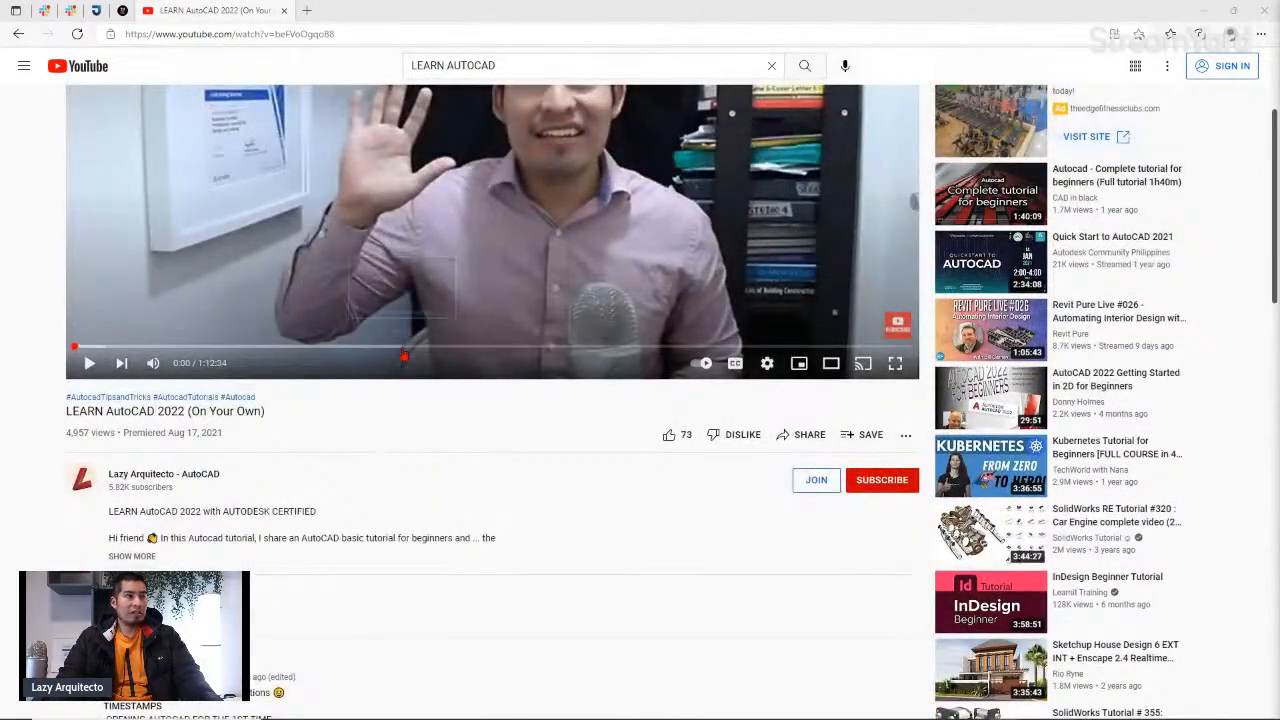
{"action": "left_click", "coordinate": [402, 348]}
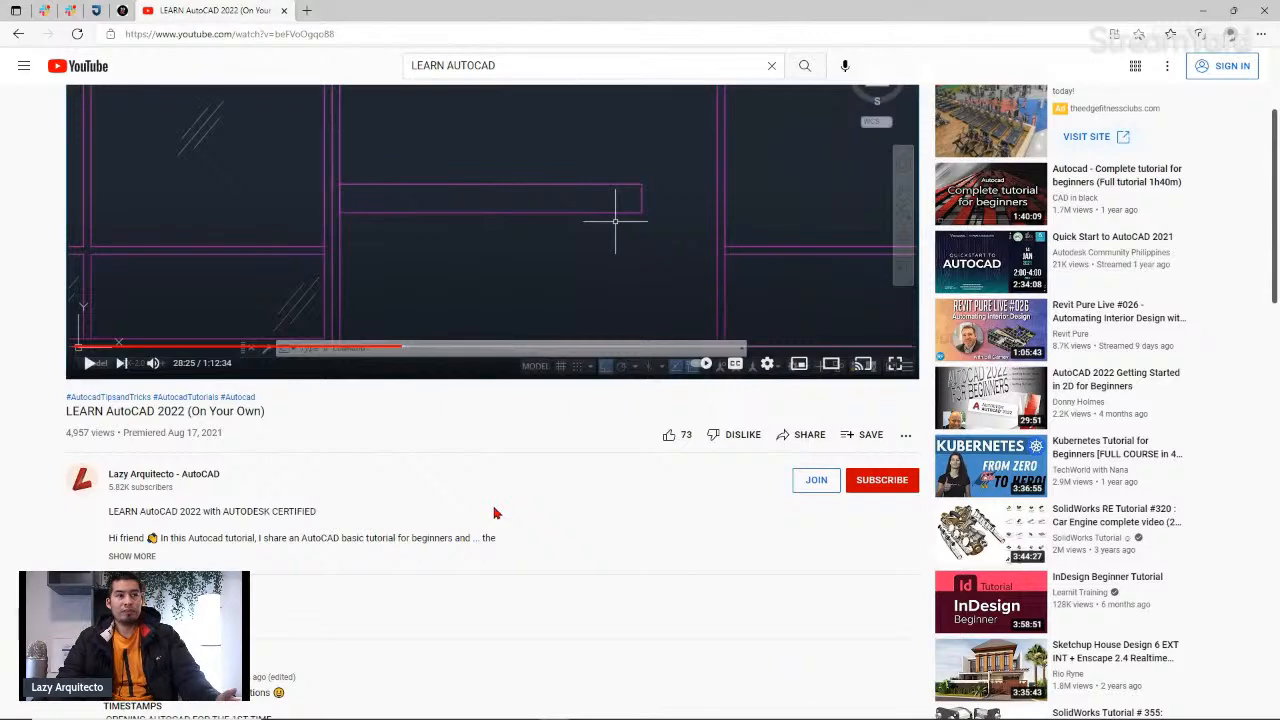
{"action": "scroll", "coordinate": [493, 513], "scroll_direction": "up", "scroll_amount": 2}
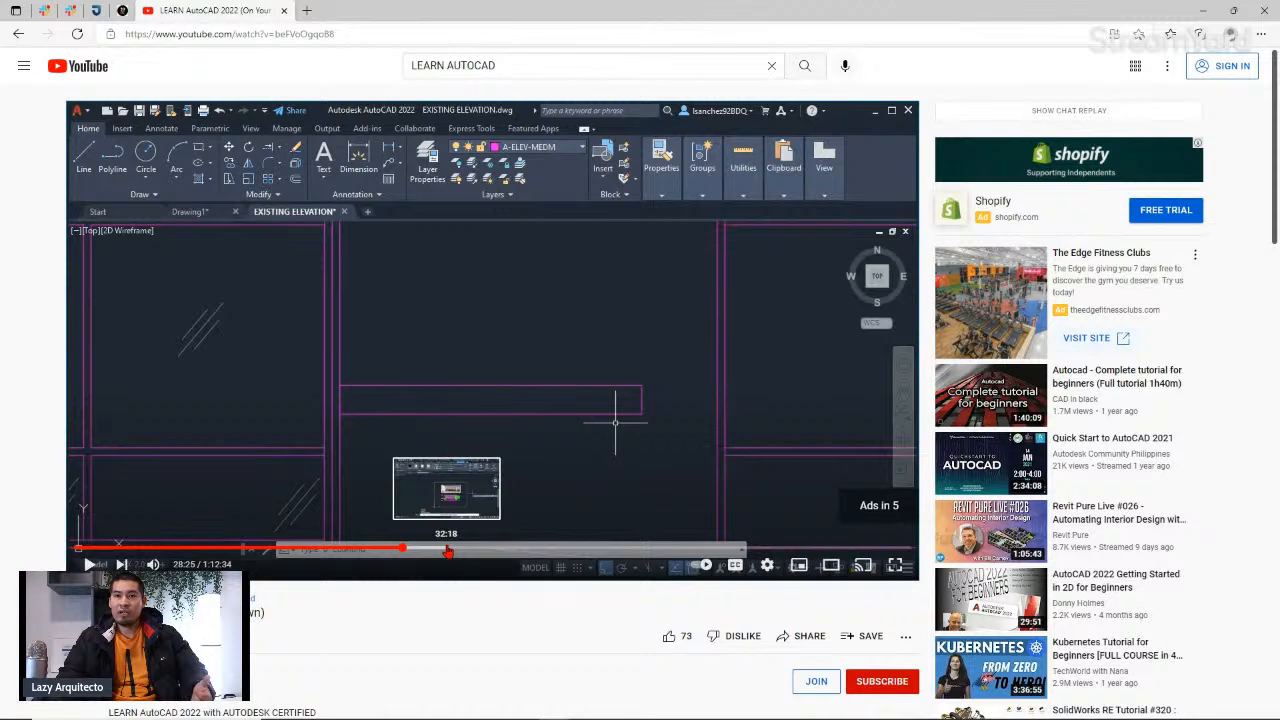
{"action": "left_click", "coordinate": [447, 551]}
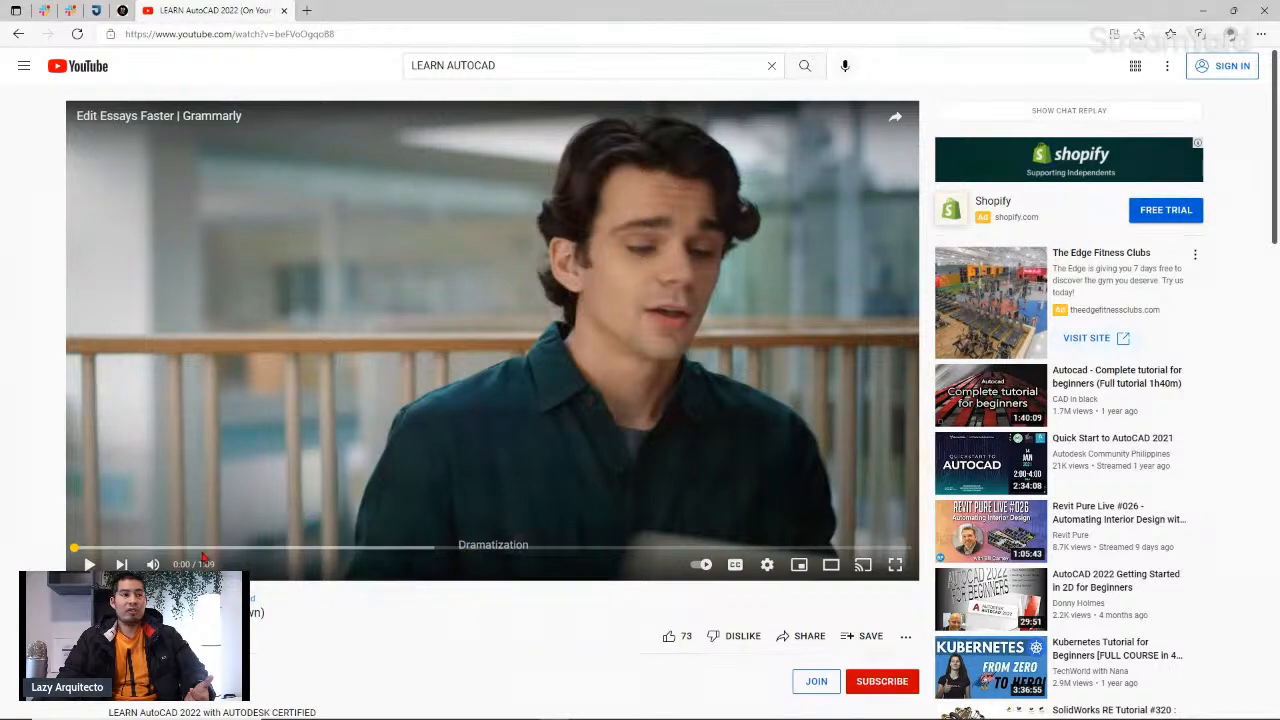
{"action": "left_click", "coordinate": [89, 564]}
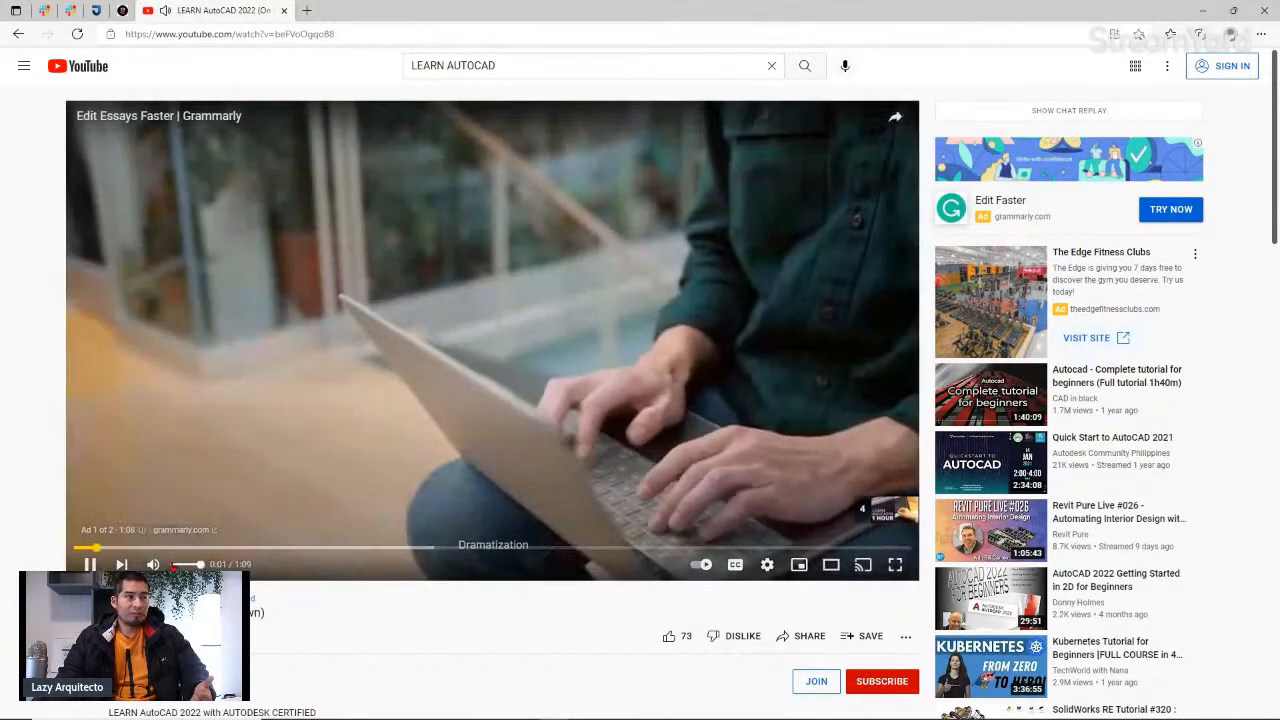
{"action": "left_click", "coordinate": [154, 565]}
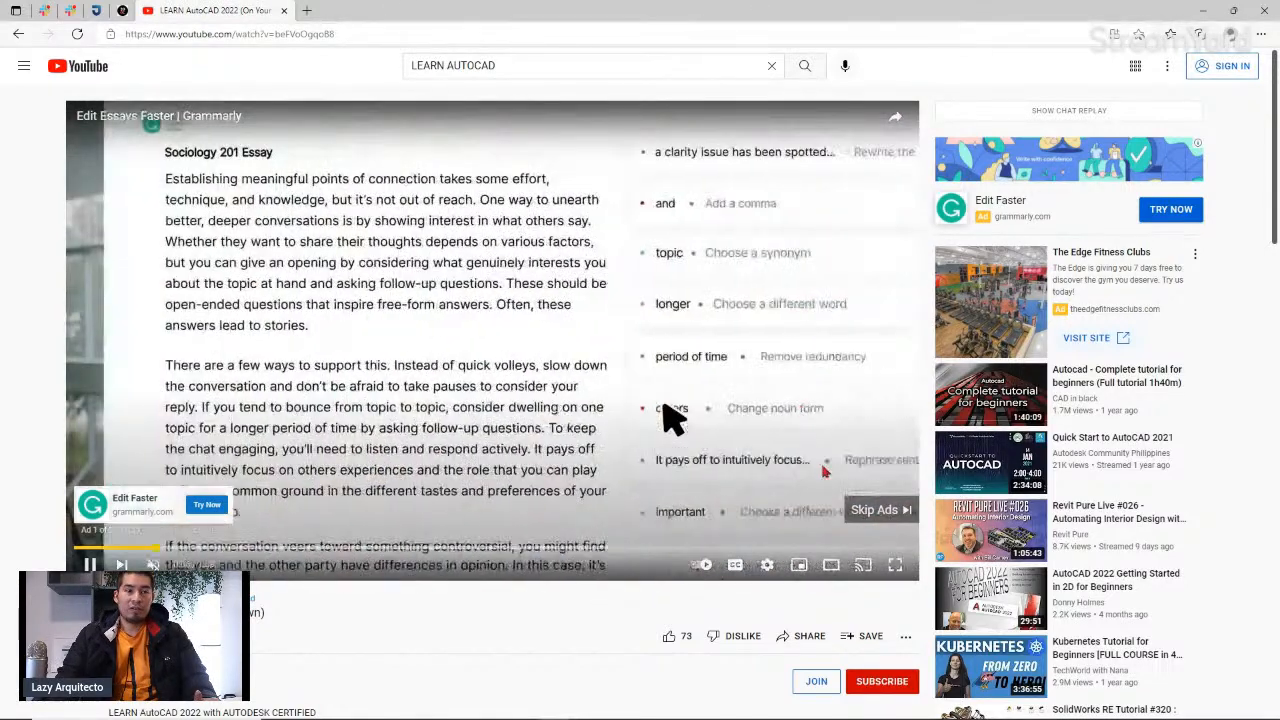
{"action": "left_click", "coordinate": [876, 511]}
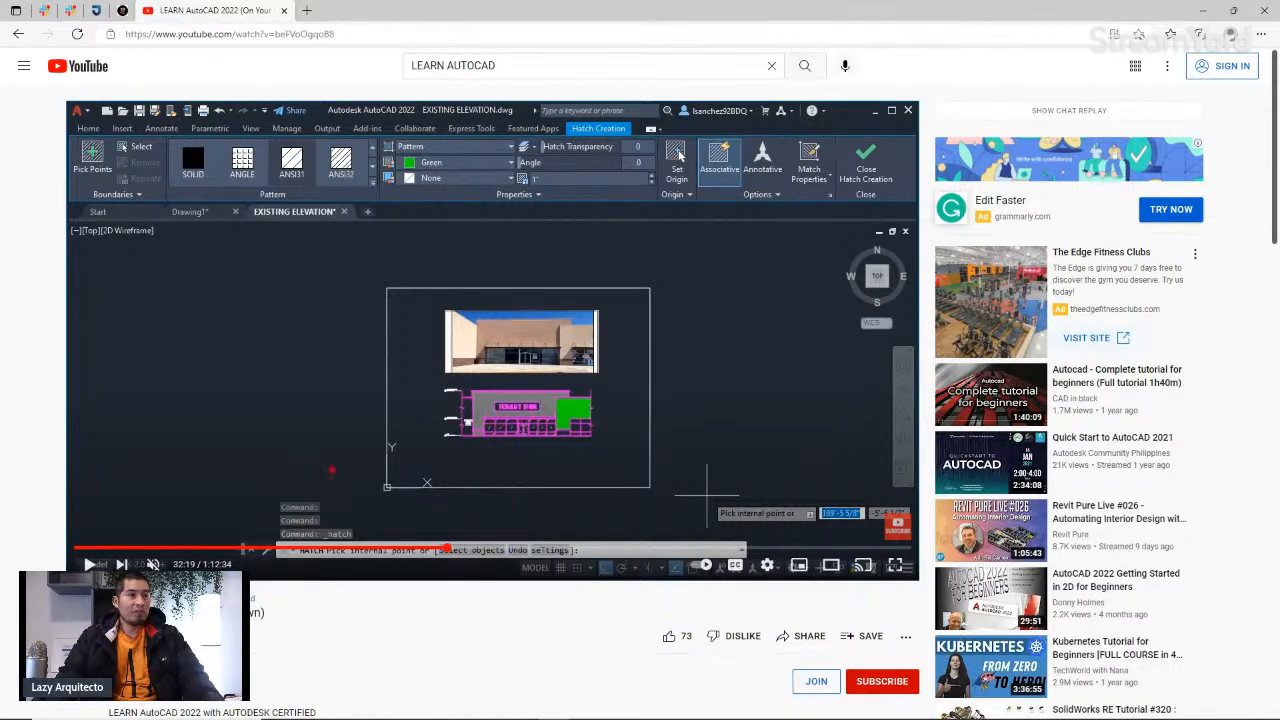
Step: Open the video at the 05:08 'How to navigate in AutoCAD' timestamp listed in the pinned comment
{"action": "scroll", "coordinate": [343, 482], "scroll_direction": "down", "scroll_amount": 1}
{"action": "scroll", "coordinate": [343, 482], "scroll_direction": "down", "scroll_amount": 1}
{"action": "scroll", "coordinate": [348, 487], "scroll_direction": "down", "scroll_amount": 1}
{"action": "scroll", "coordinate": [349, 488], "scroll_direction": "down", "scroll_amount": 1}
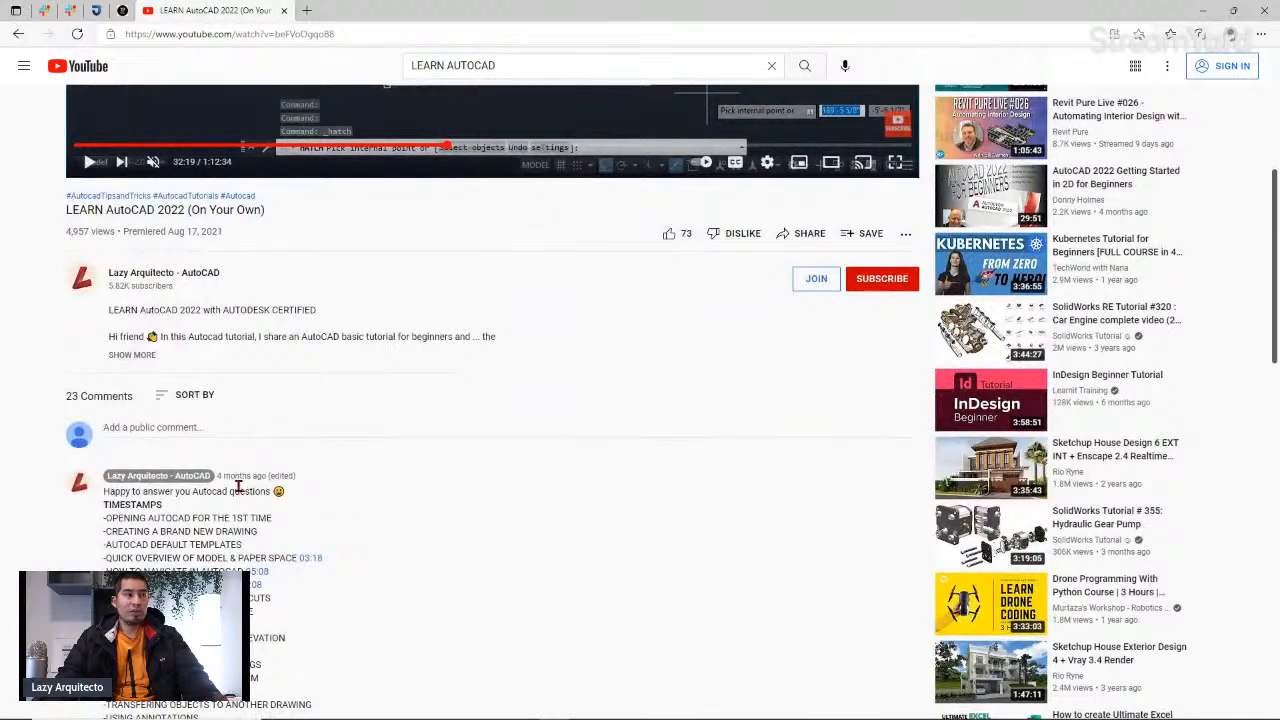
{"action": "scroll", "coordinate": [197, 476], "scroll_direction": "down", "scroll_amount": 2}
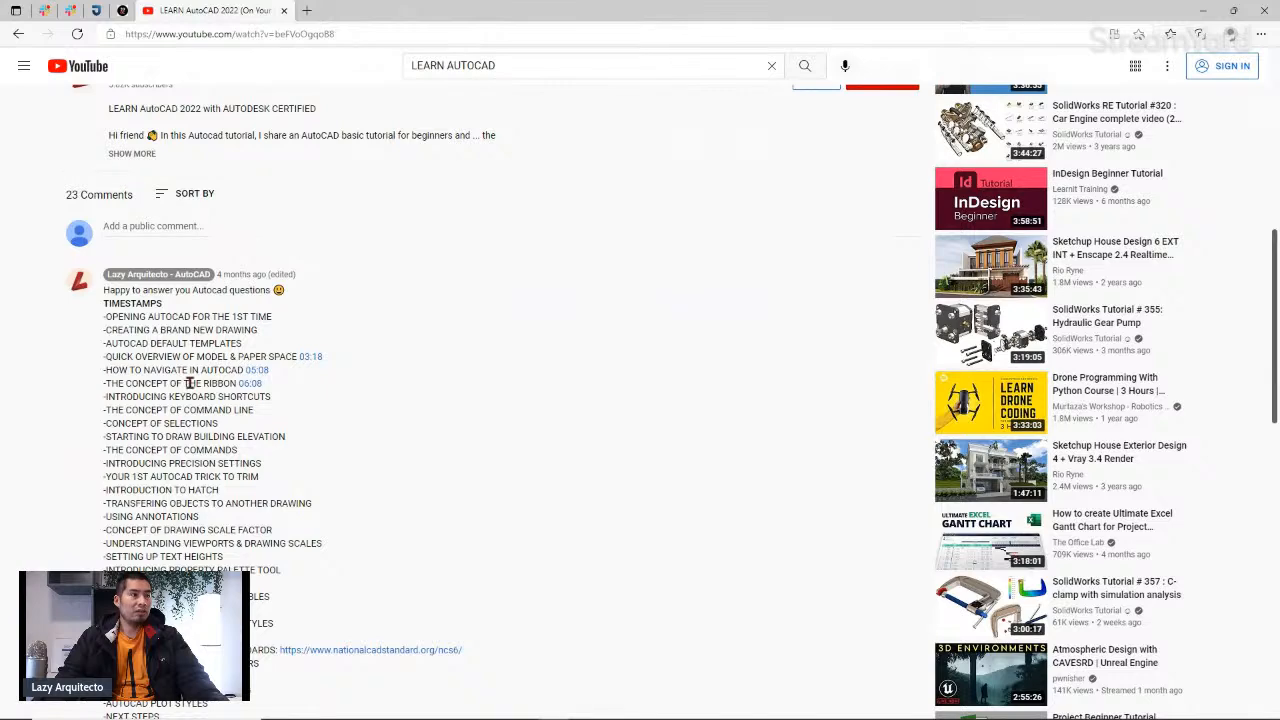
{"action": "left_click", "coordinate": [254, 370]}
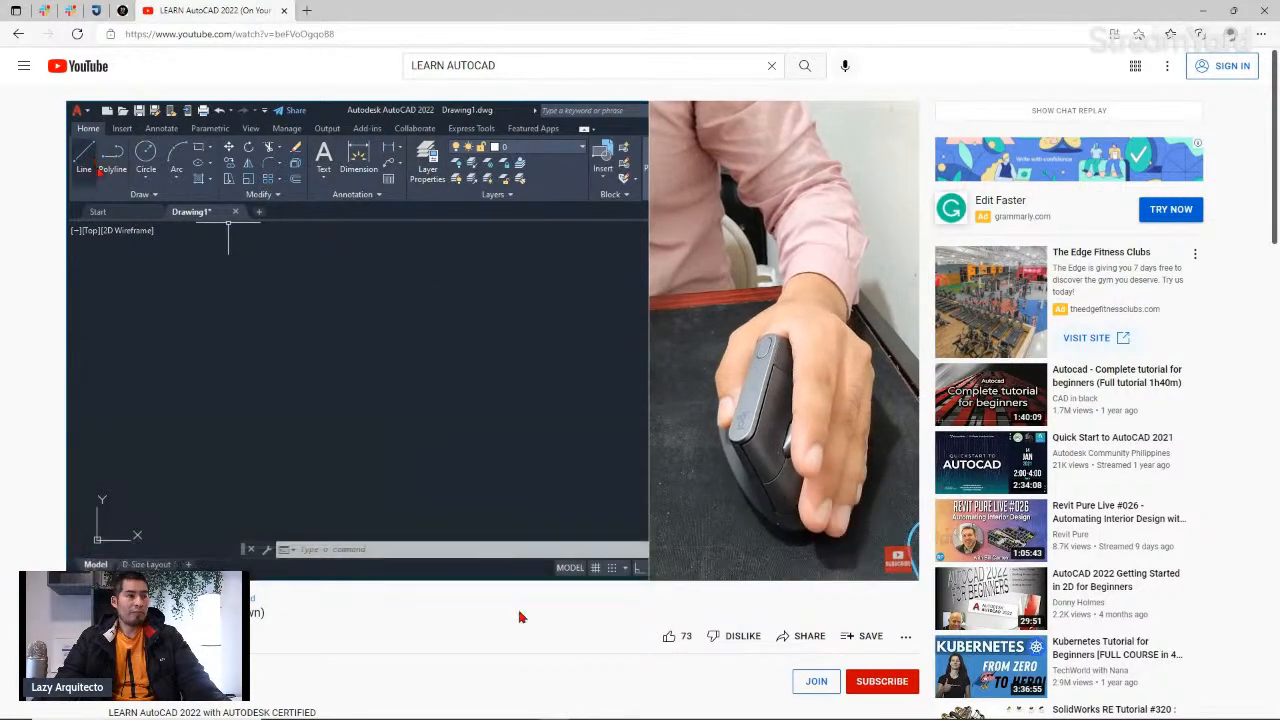
Step: Pause the video and minimize the browser to reach the desktop
{"action": "left_click", "coordinate": [785, 316]}
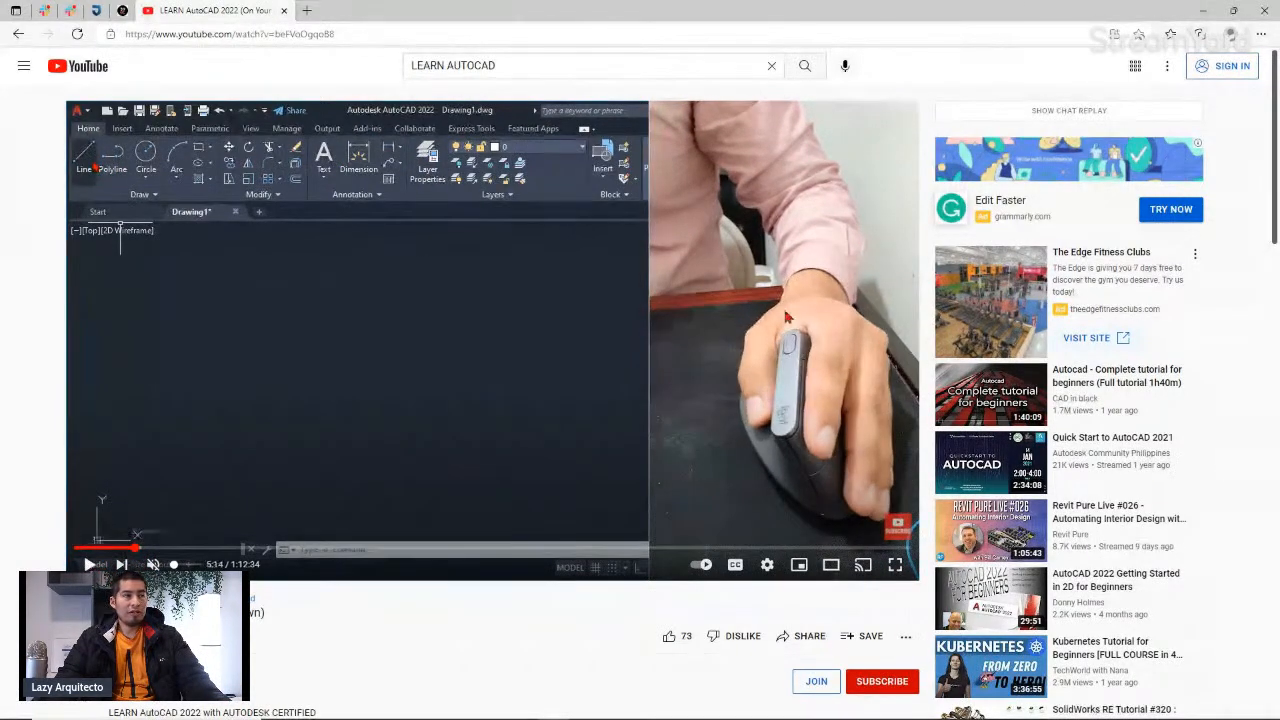
{"action": "left_click", "coordinate": [1203, 10]}
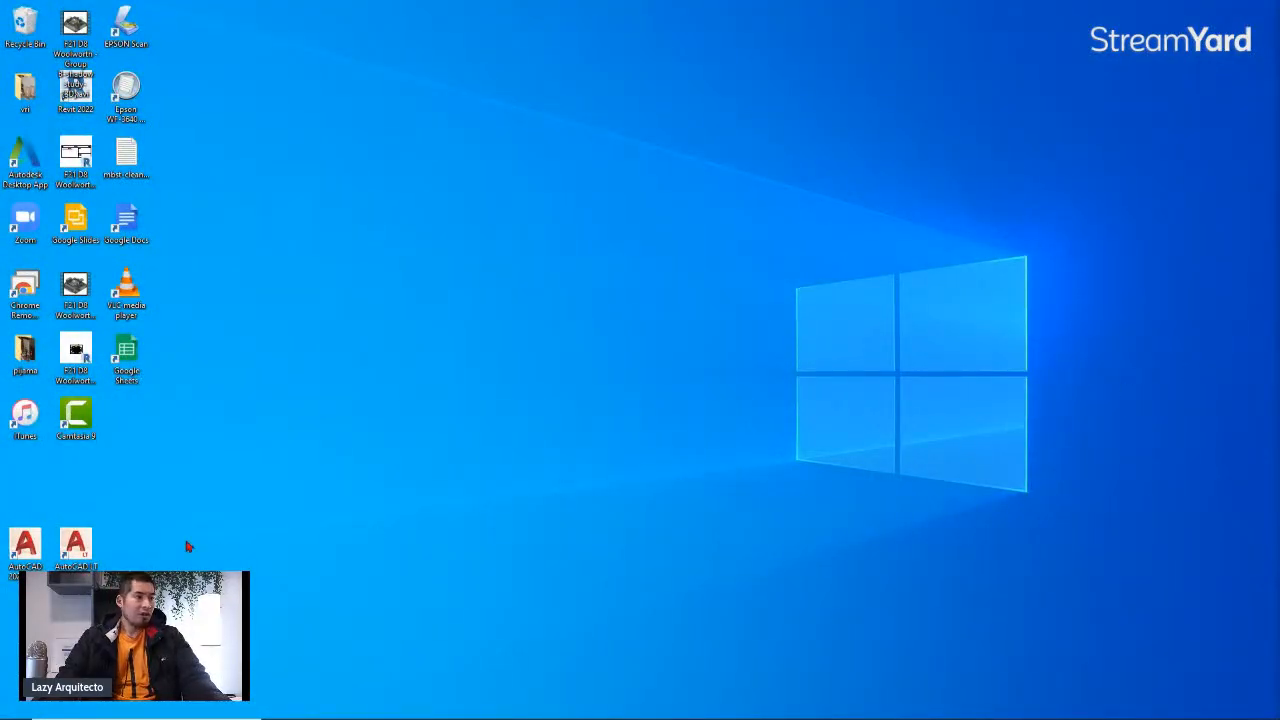
Step: Launch AutoCAD 2022 from its desktop shortcut
{"action": "left_click_drag", "start_coordinate": [102, 558], "coordinate": [36, 507]}
{"action": "left_click", "coordinate": [264, 542]}
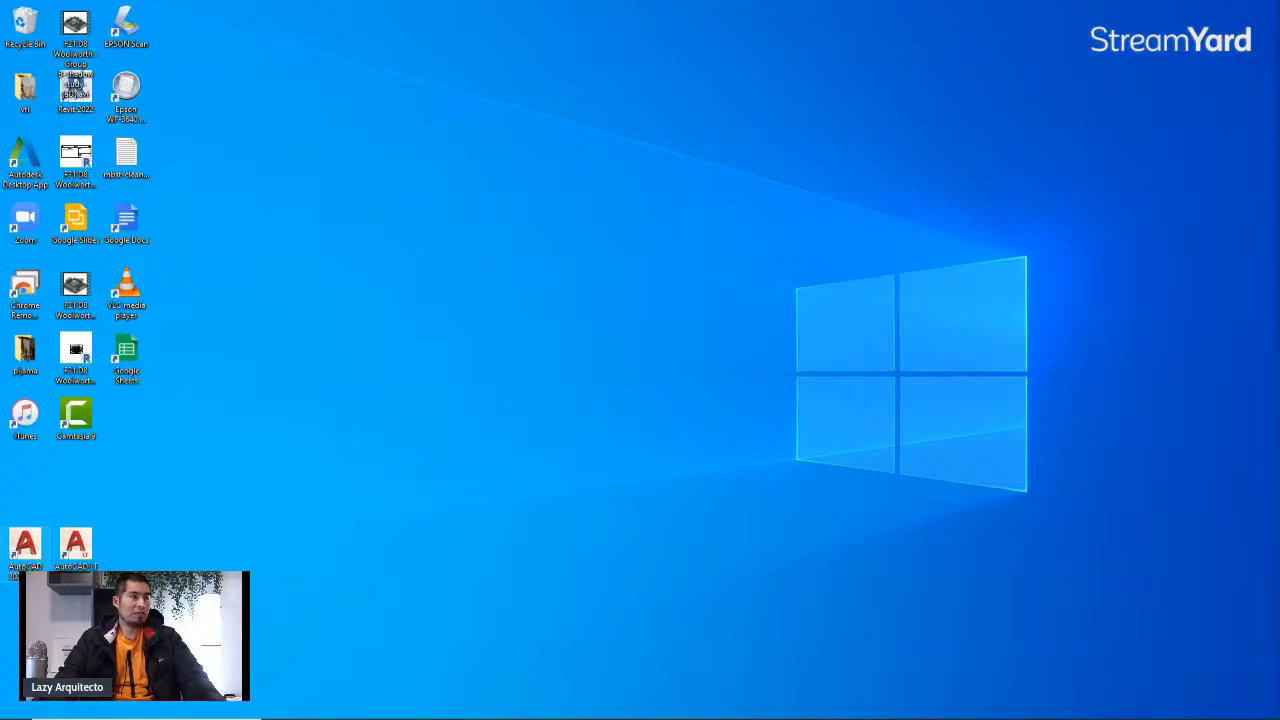
{"action": "left_click", "coordinate": [28, 552]}
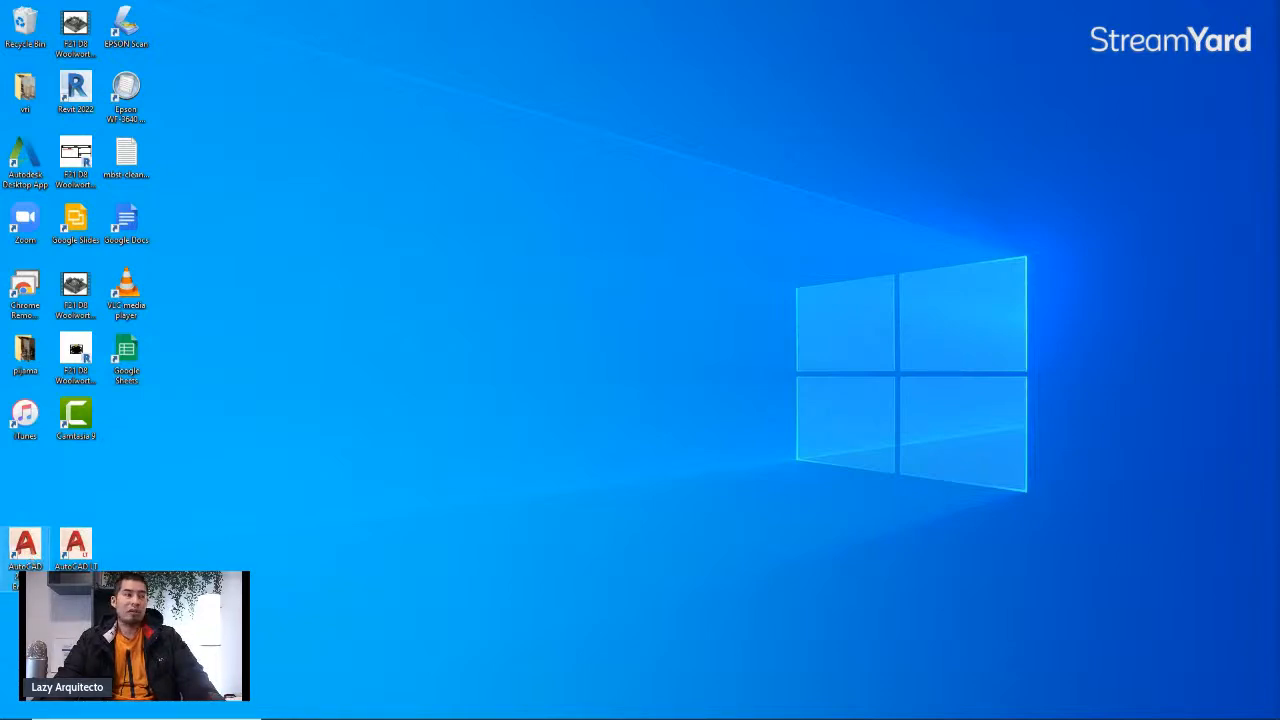
{"action": "double_click", "coordinate": [26, 550]}
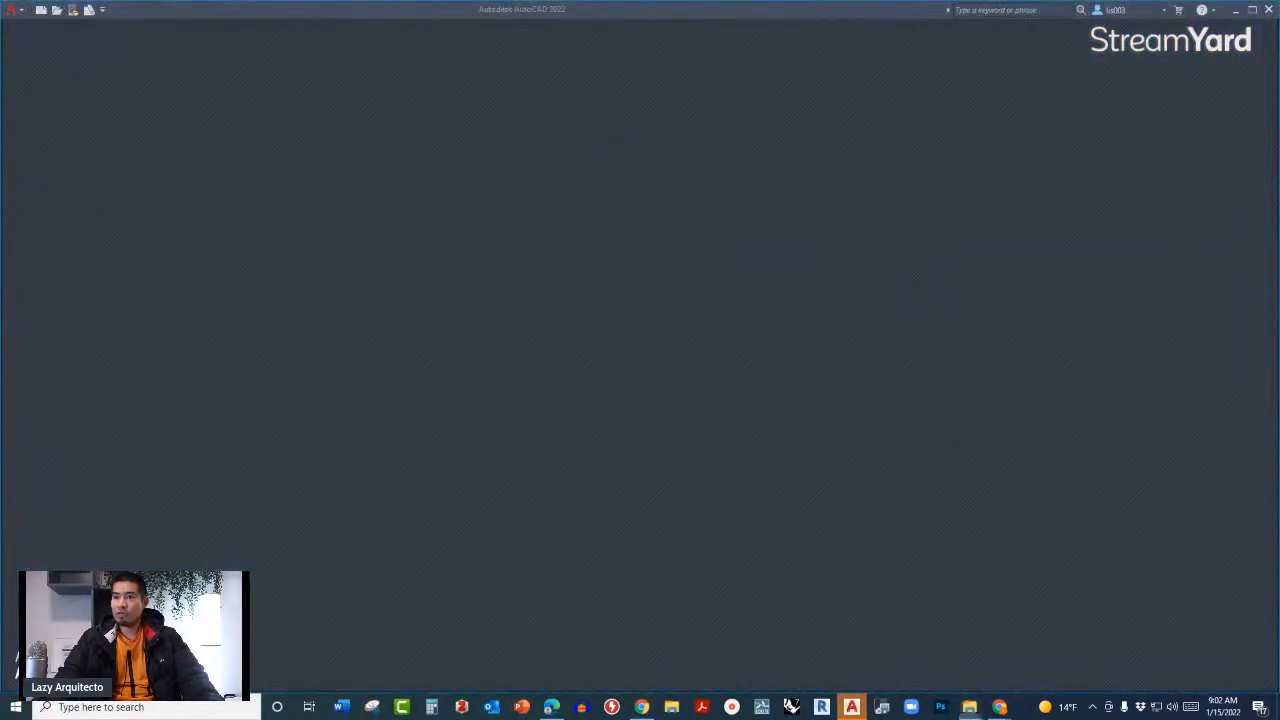
Step: Review the hand-sketched floor plan photo with its dimensions, then return to AutoCAD
{"action": "left_click_drag", "start_coordinate": [1278, 60], "coordinate": [514, 4]}
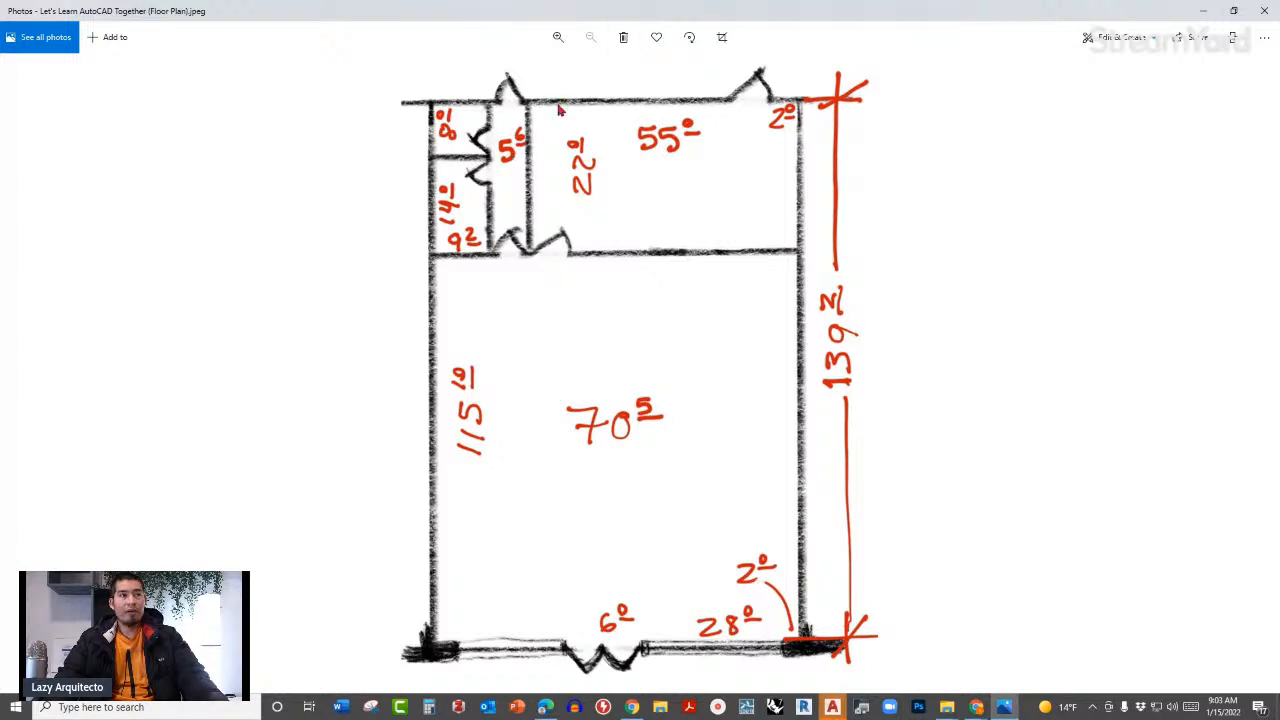
{"action": "left_click_drag", "start_coordinate": [631, 15], "coordinate": [1279, 250]}
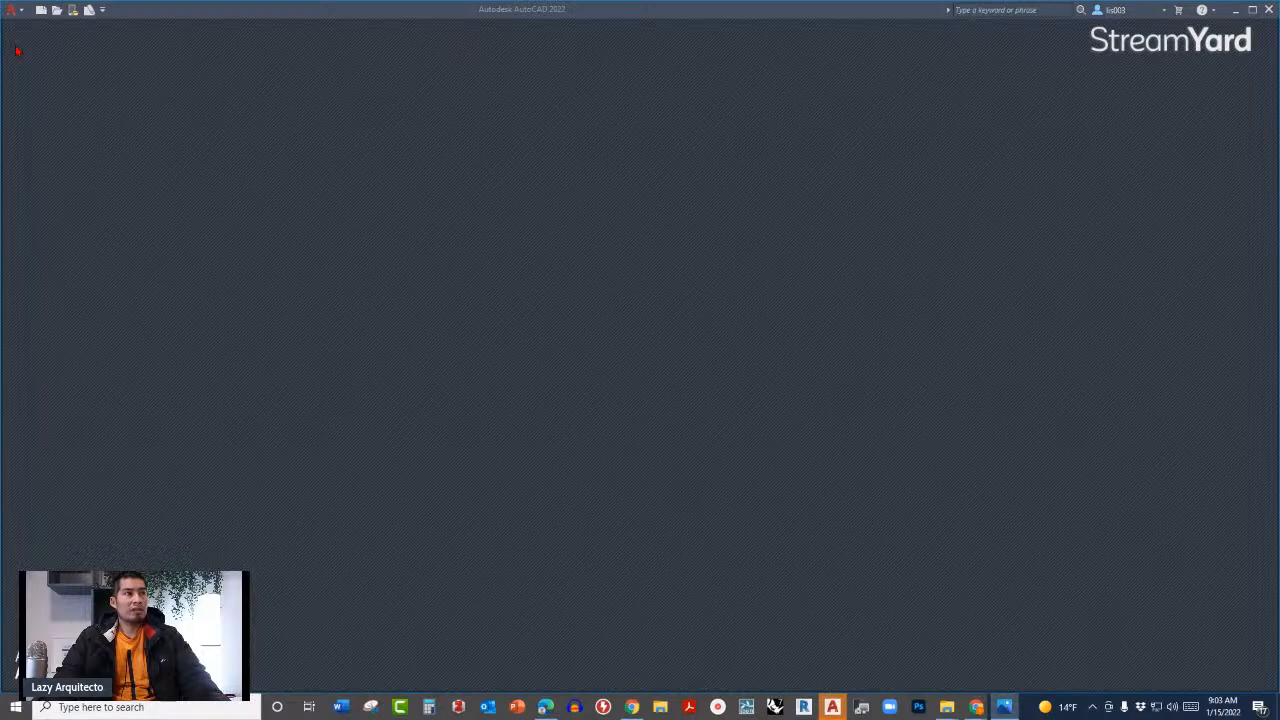
Step: Start a new drawing and preview the acad and Tutorial templates in the template list
{"action": "left_click", "coordinate": [16, 15]}
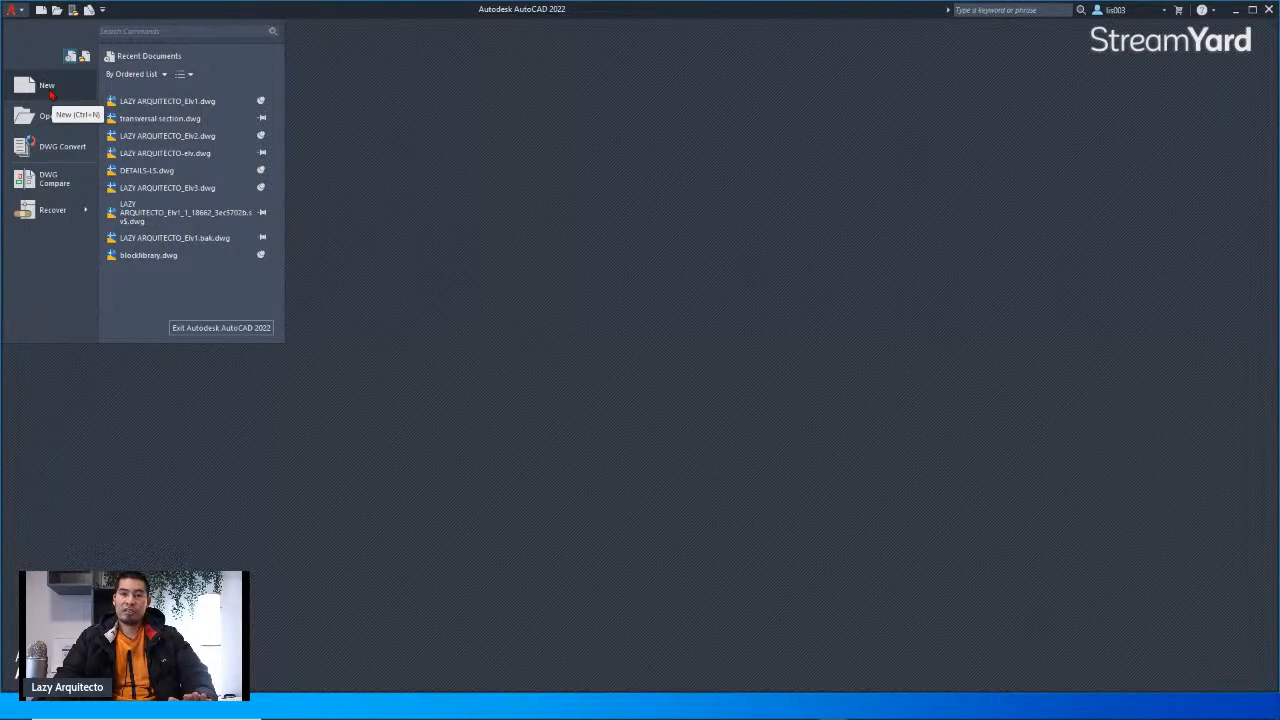
{"action": "left_click", "coordinate": [48, 88]}
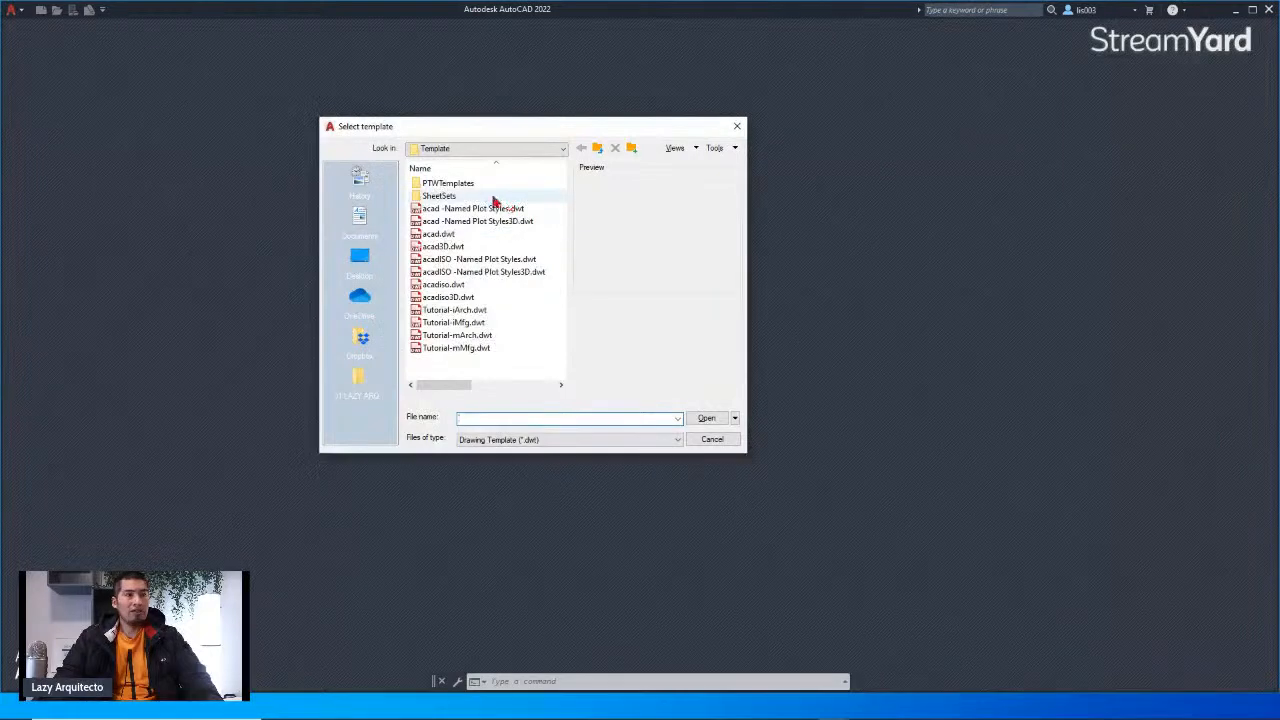
{"action": "left_click", "coordinate": [455, 348]}
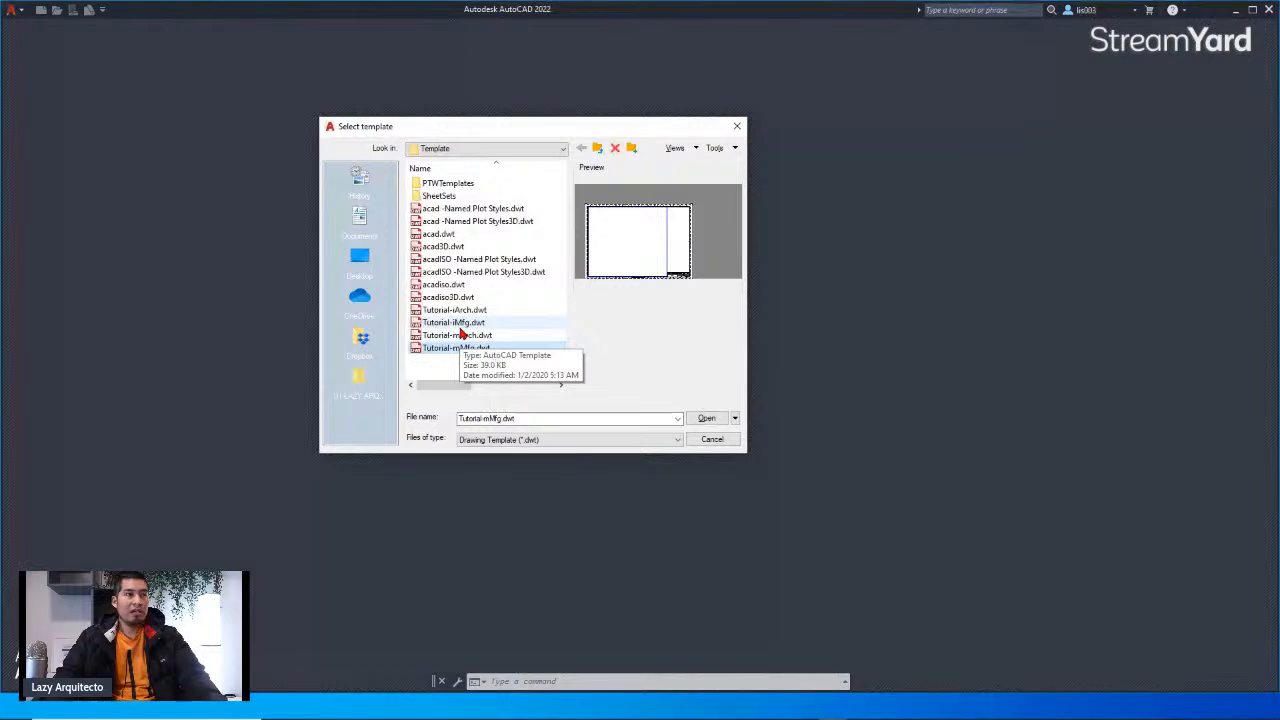
{"action": "left_click", "coordinate": [462, 209]}
{"action": "left_click", "coordinate": [462, 221]}
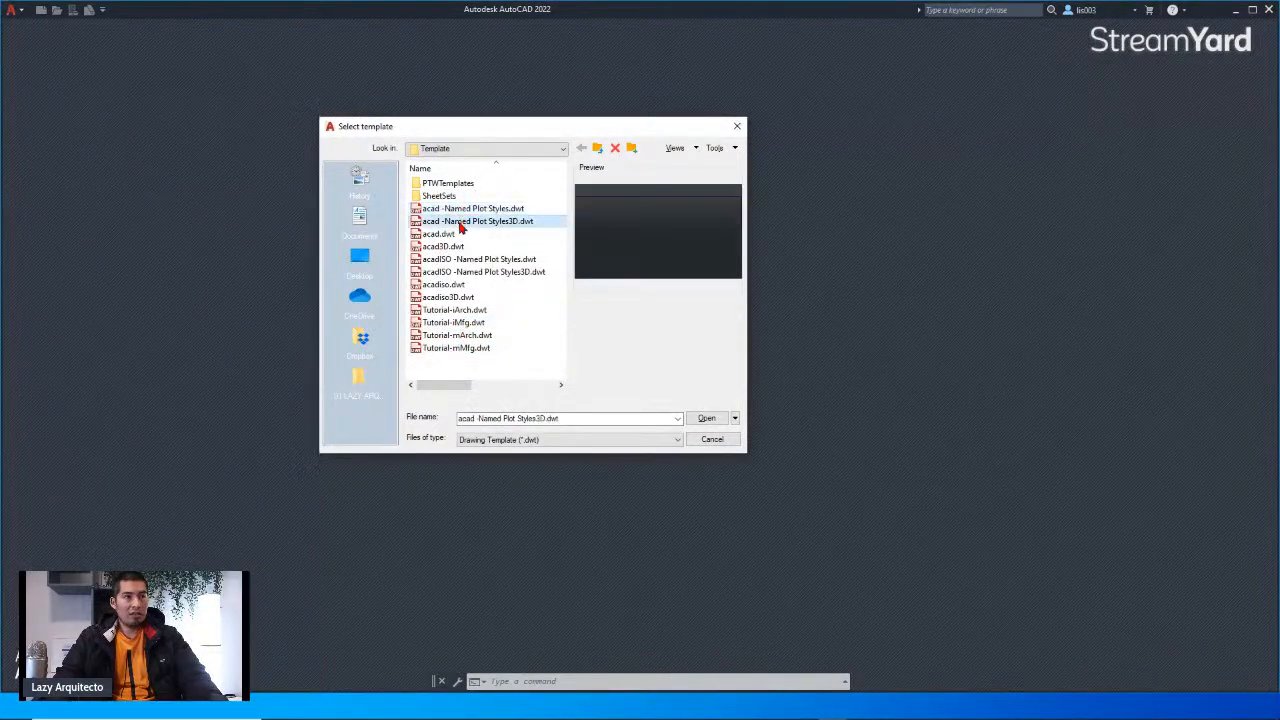
{"action": "left_click", "coordinate": [455, 234]}
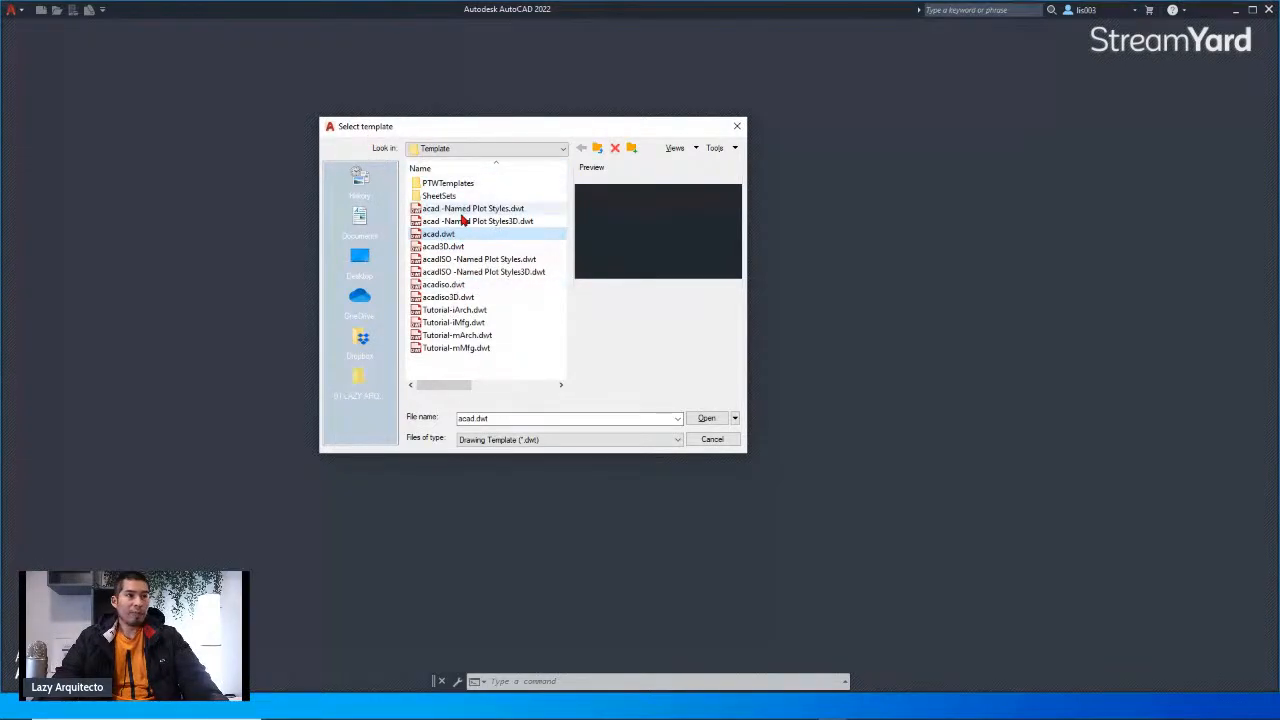
{"action": "left_click", "coordinate": [458, 348]}
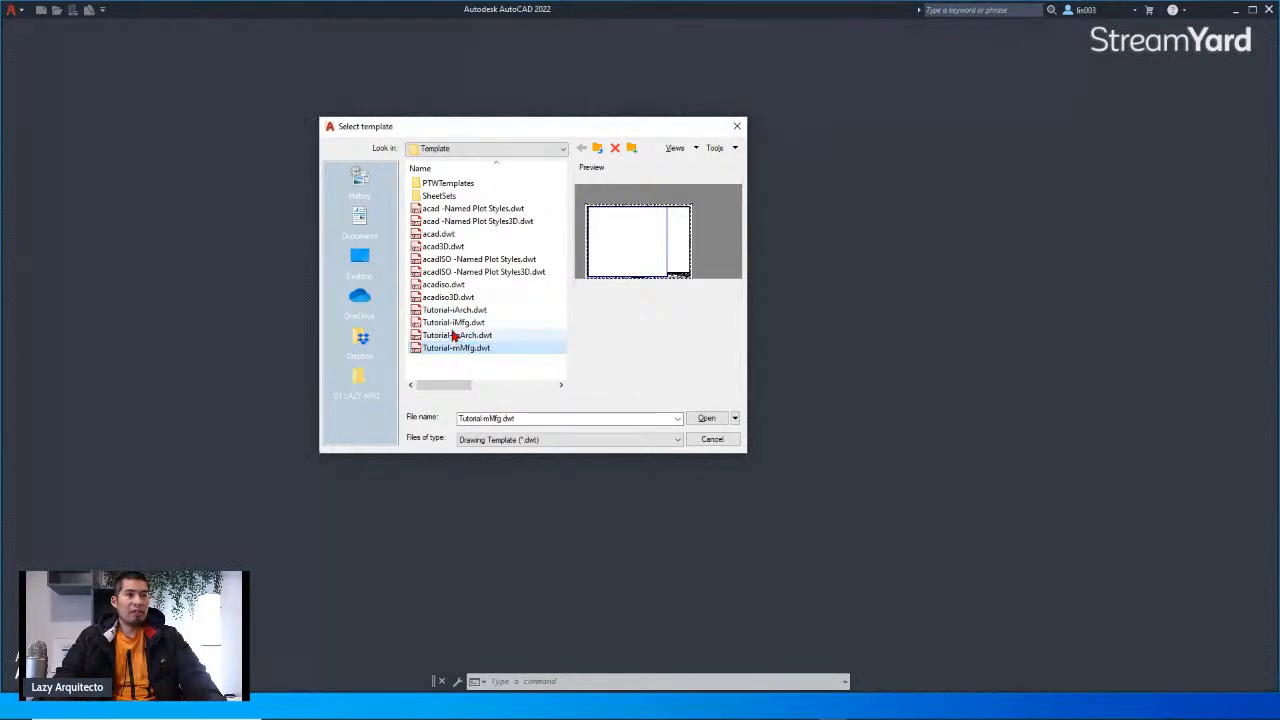
Step: Create the new drawing from the Tutorial-iArch.dwt template
{"action": "left_click", "coordinate": [451, 323]}
{"action": "left_click", "coordinate": [449, 336]}
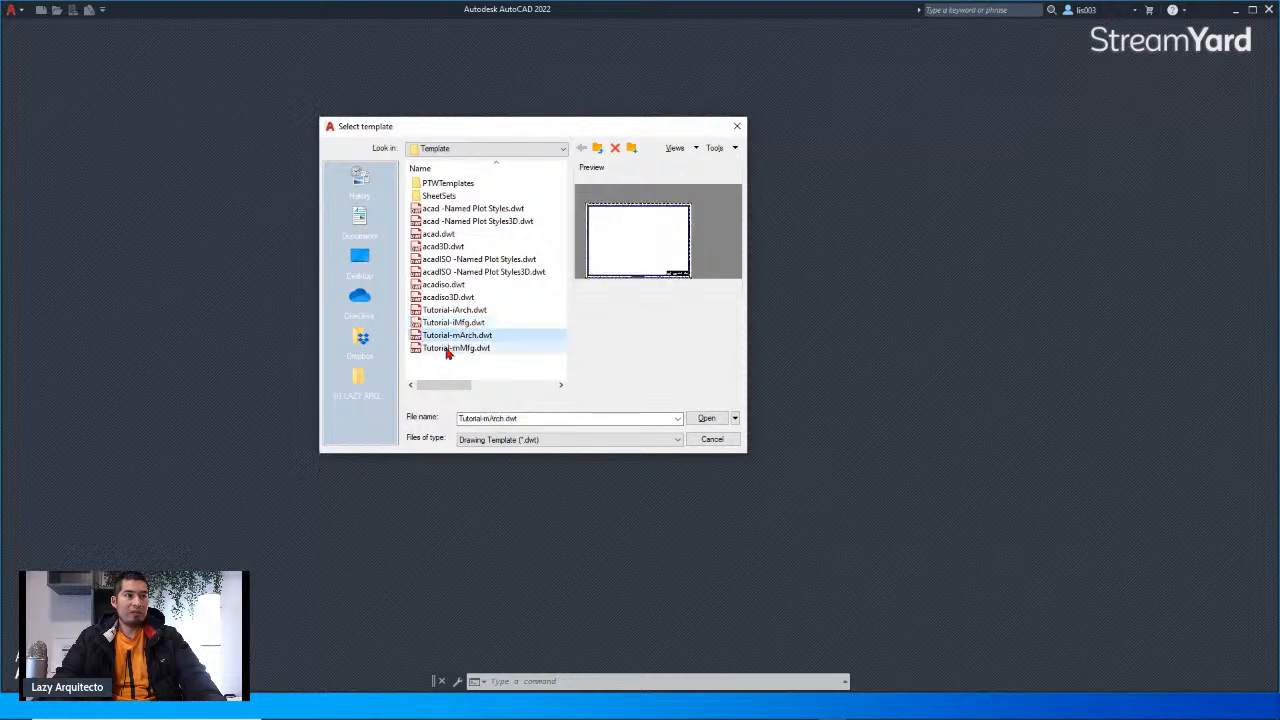
{"action": "left_click", "coordinate": [450, 311]}
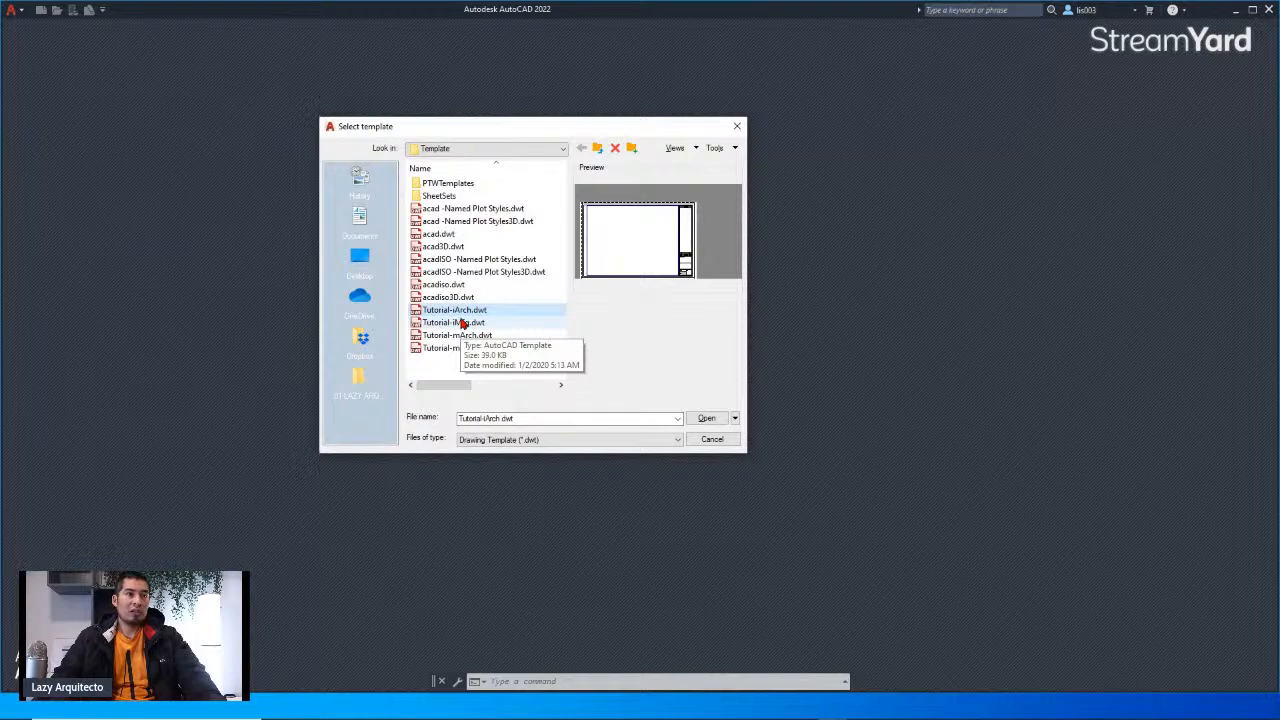
{"action": "left_click", "coordinate": [456, 325]}
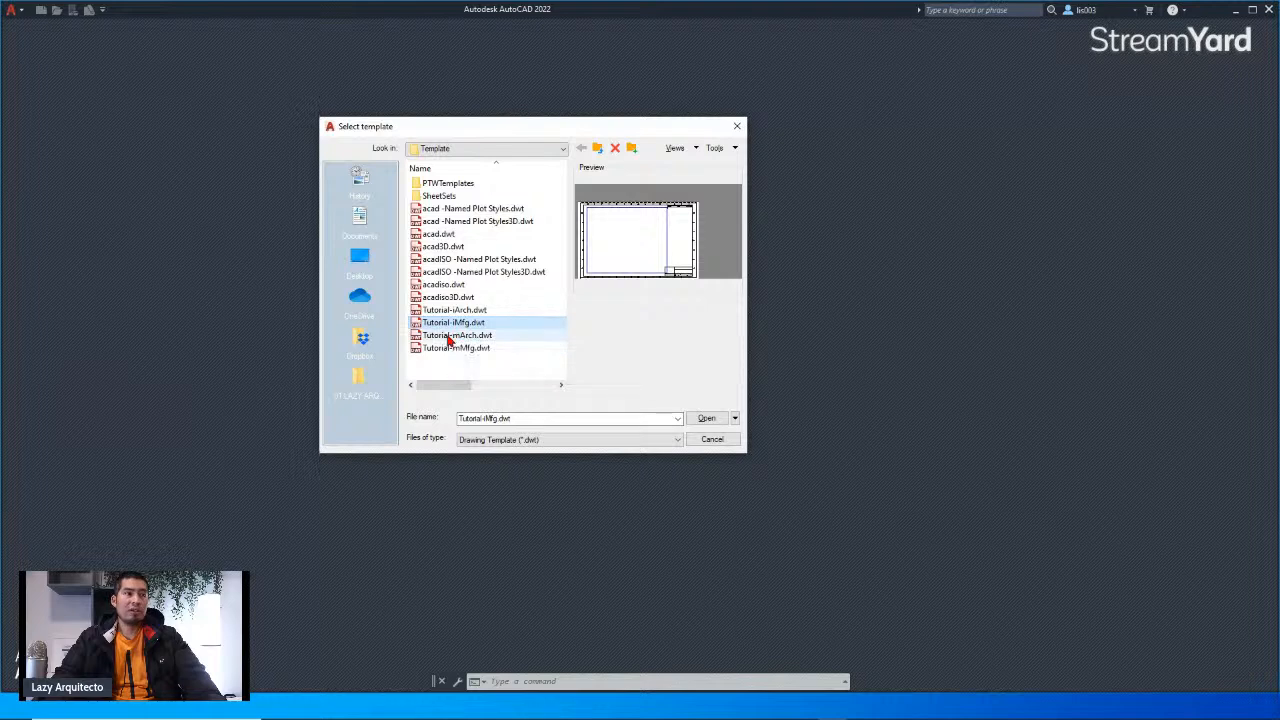
{"action": "left_click", "coordinate": [443, 338]}
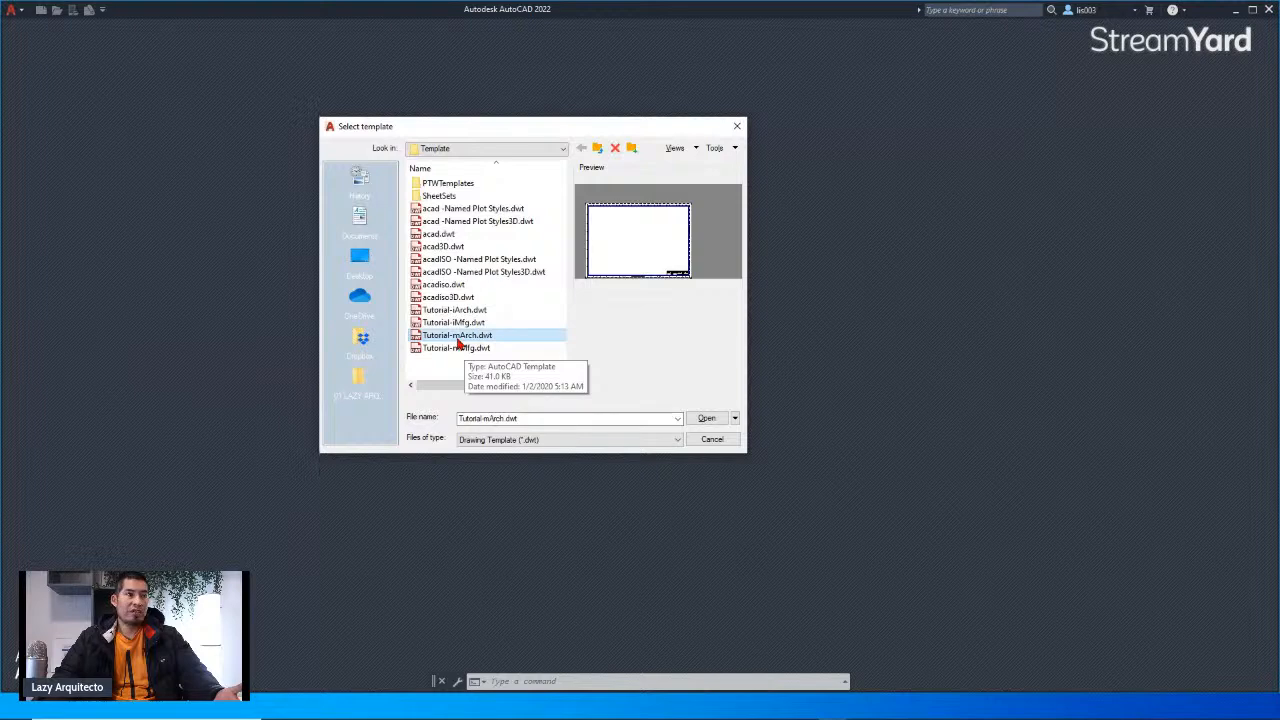
{"action": "left_click", "coordinate": [463, 348]}
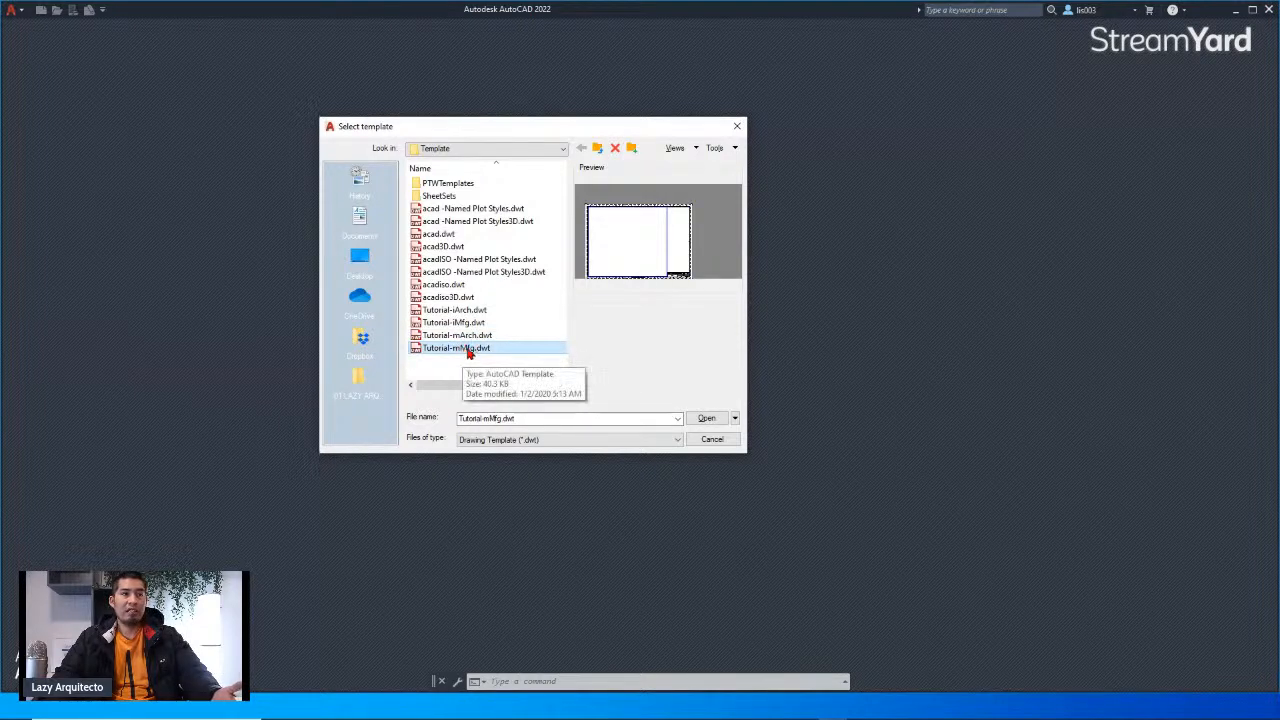
{"action": "left_click", "coordinate": [460, 349]}
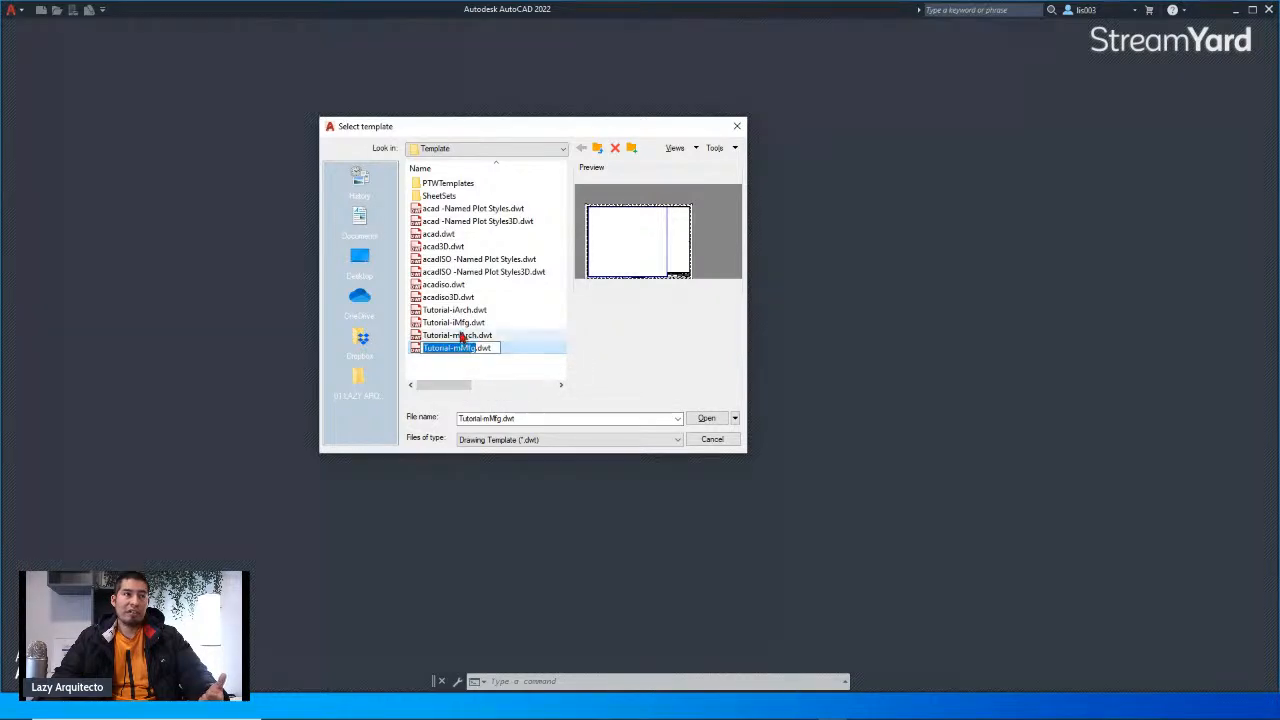
{"action": "left_click", "coordinate": [461, 312]}
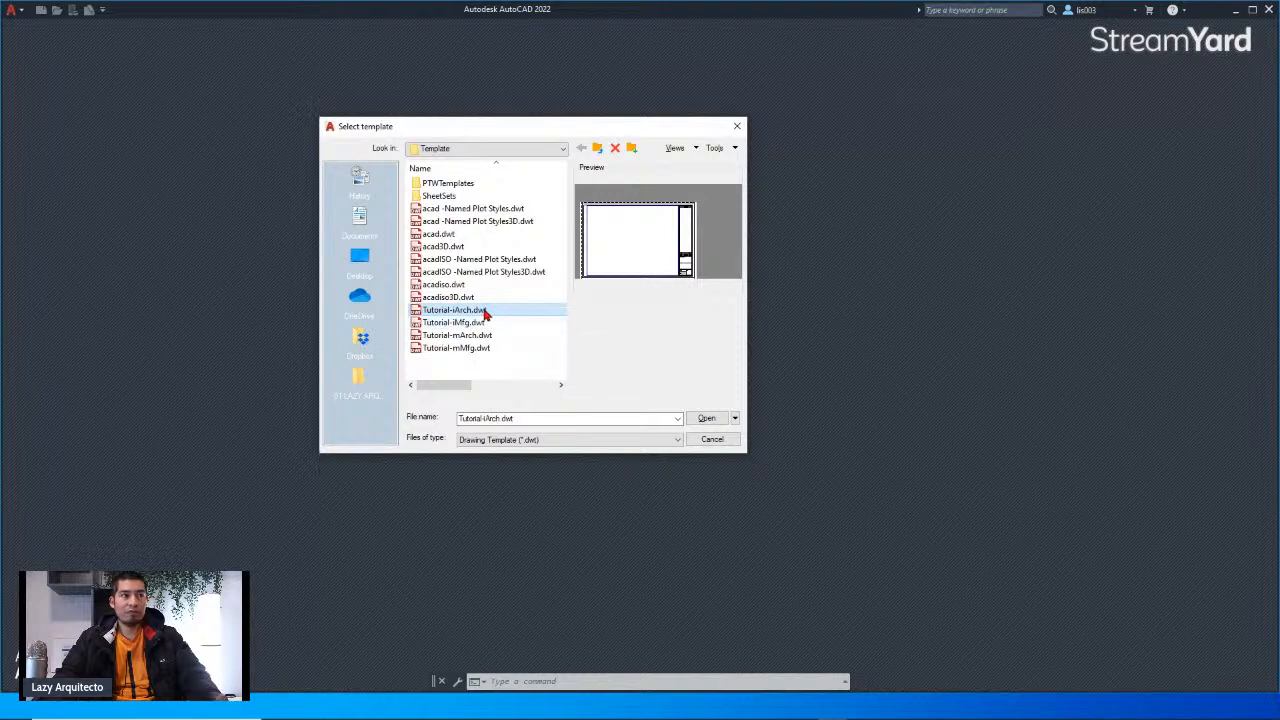
{"action": "left_click", "coordinate": [704, 419]}
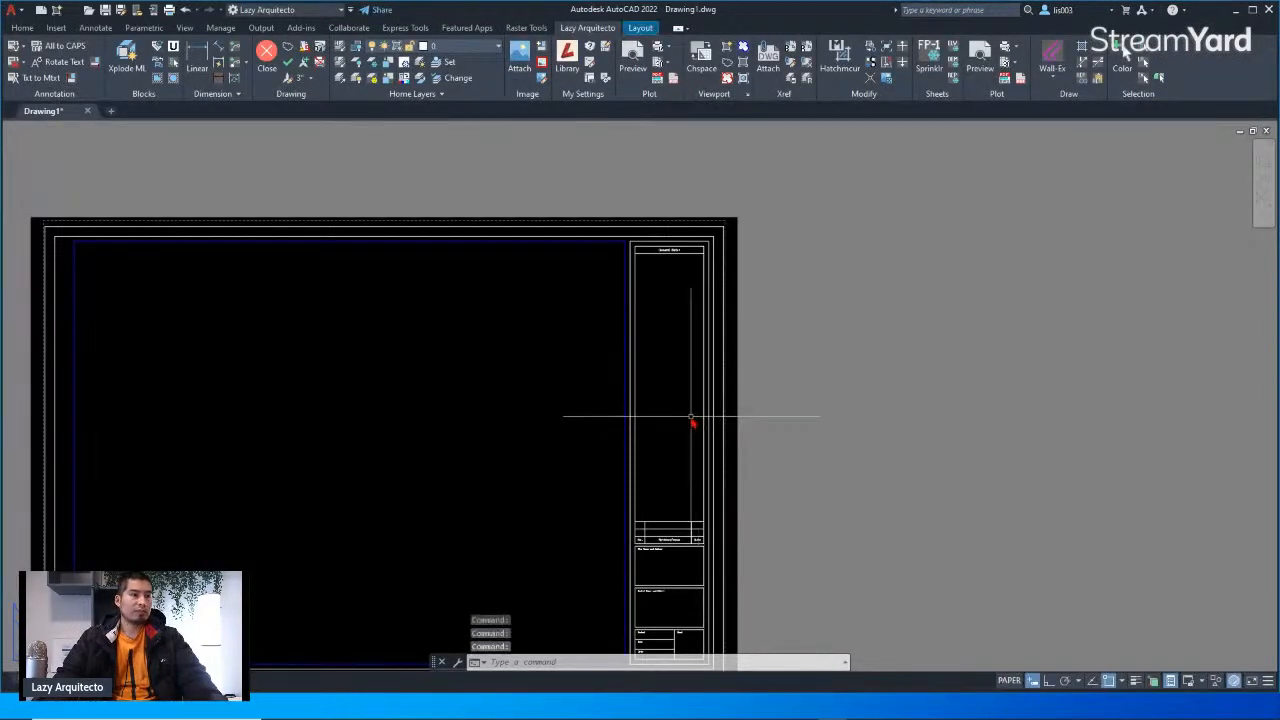
Step: Select the title block on the layout to inspect its properties, then deselect it
{"action": "middle_click_drag", "start_coordinate": [569, 449], "coordinate": [617, 428]}
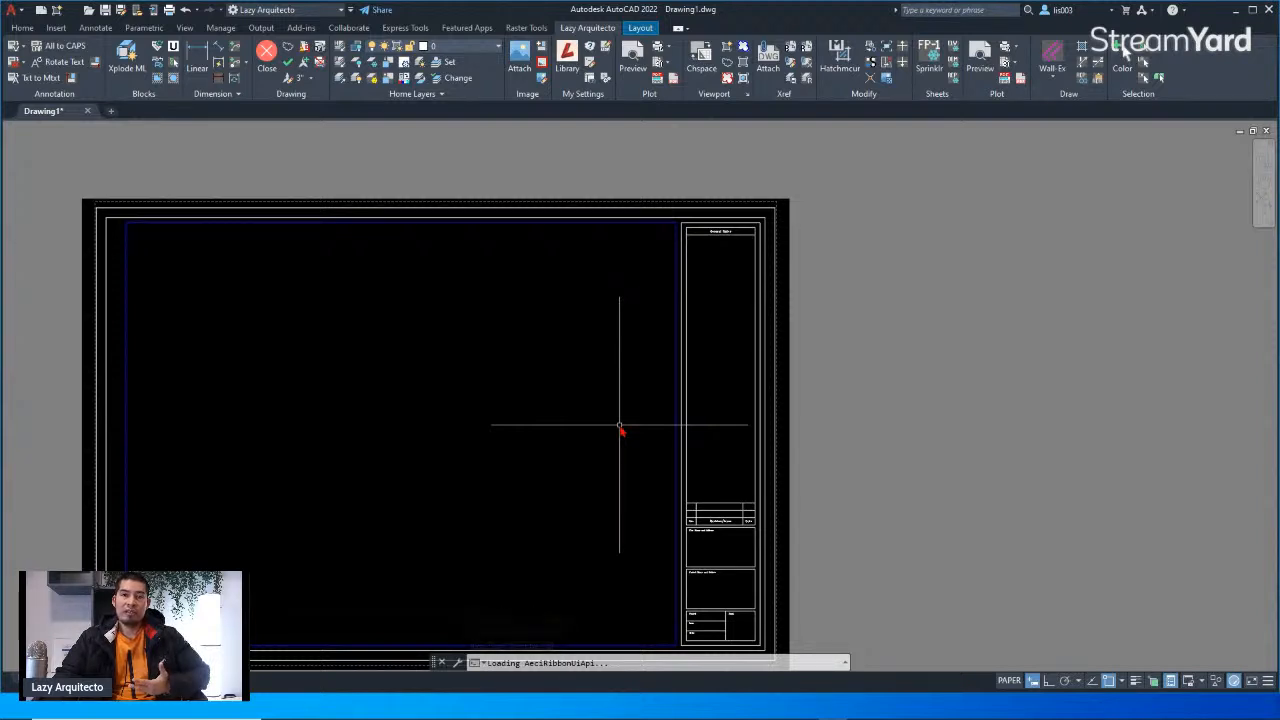
{"action": "left_click", "coordinate": [713, 240]}
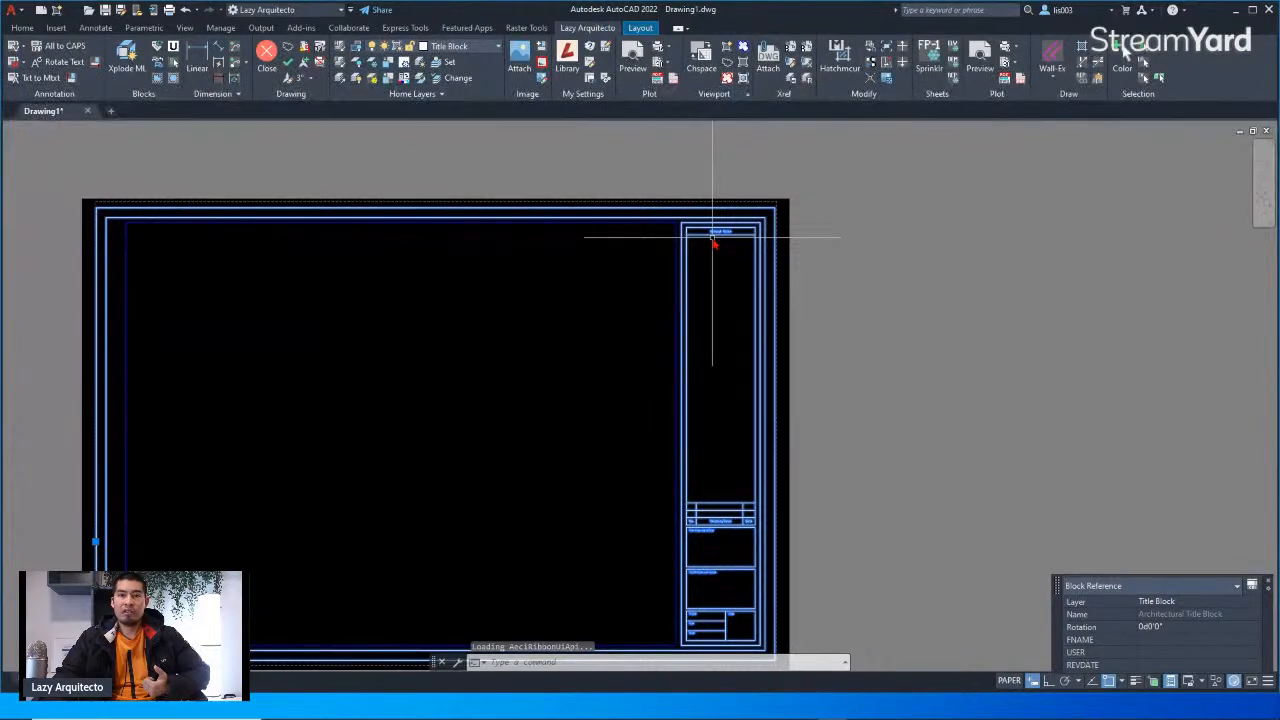
{"action": "middle_click_drag", "start_coordinate": [700, 370], "coordinate": [781, 323]}
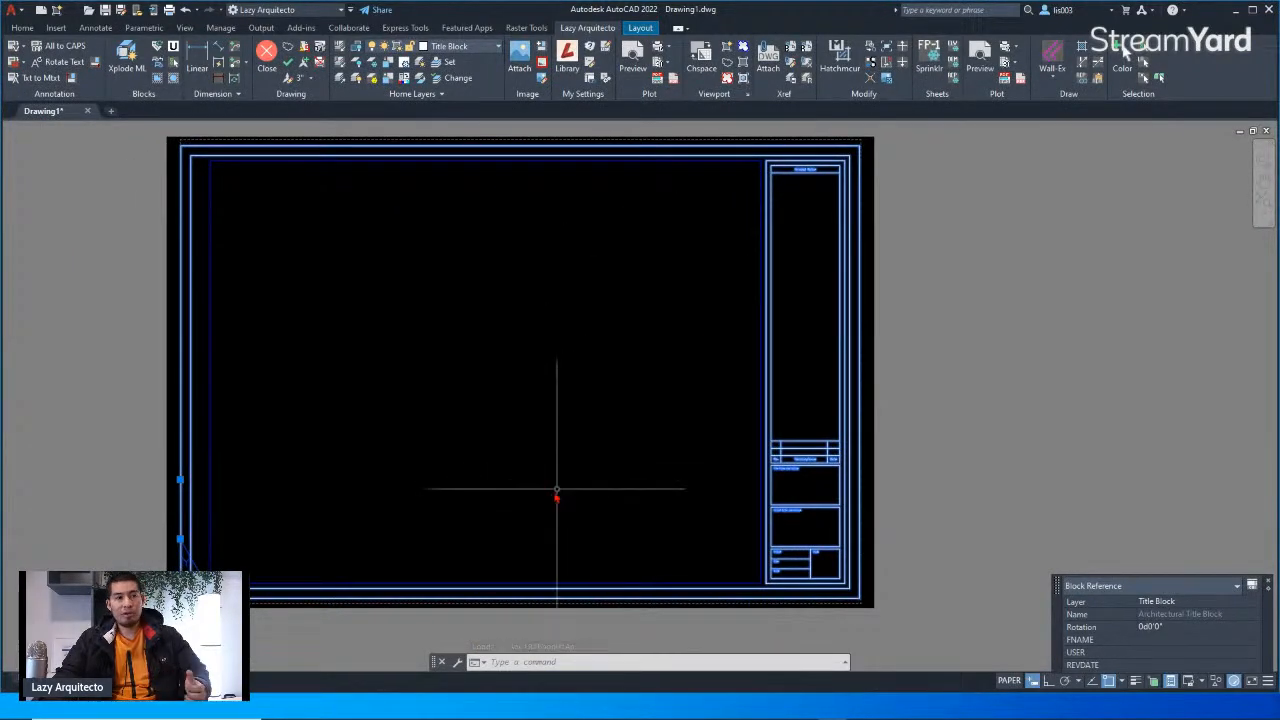
{"action": "key", "text": "Escape"}
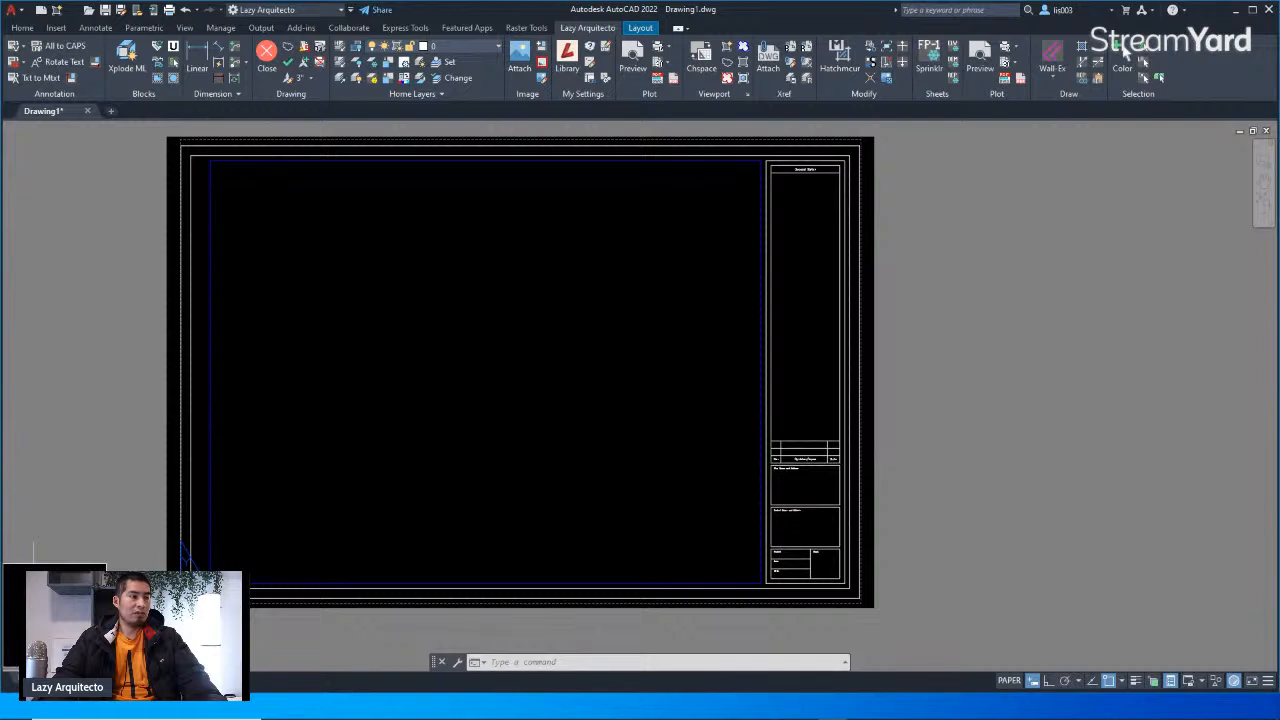
Step: Switch to model space and open the Drawing Units settings to review them, closing without changes
{"action": "left_click", "coordinate": [36, 680]}
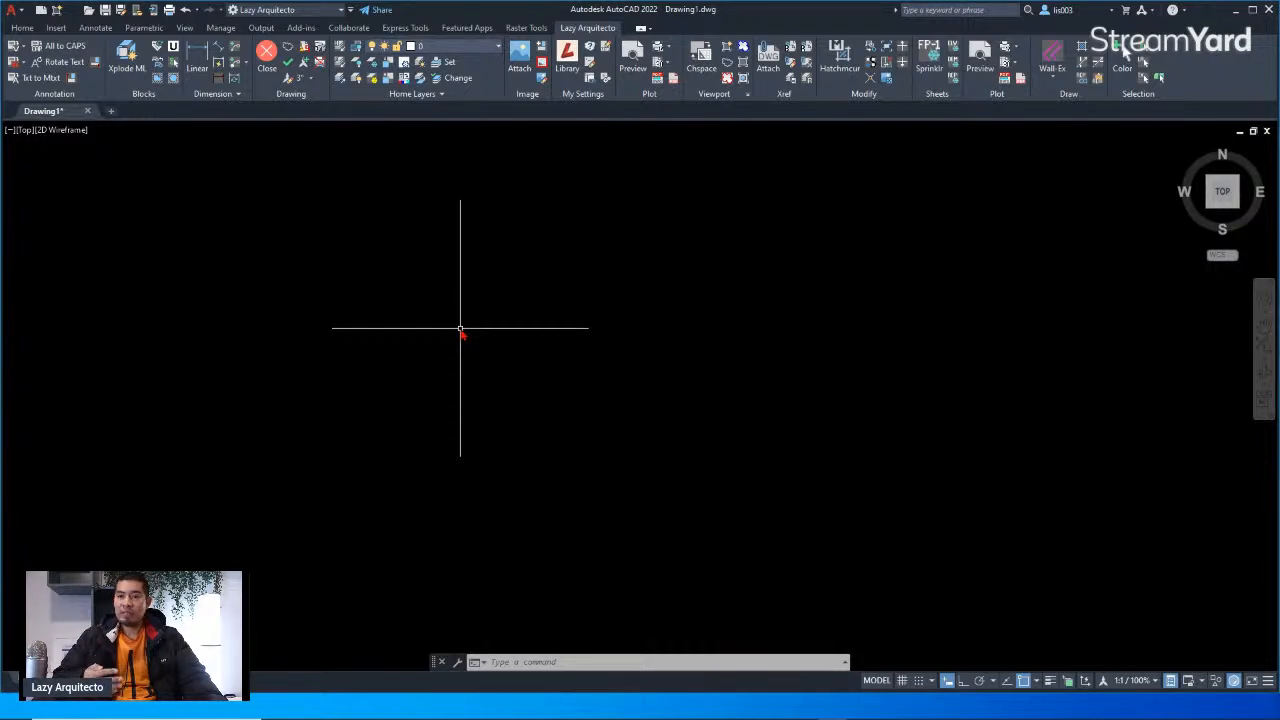
{"action": "type", "text": "UNIT"}
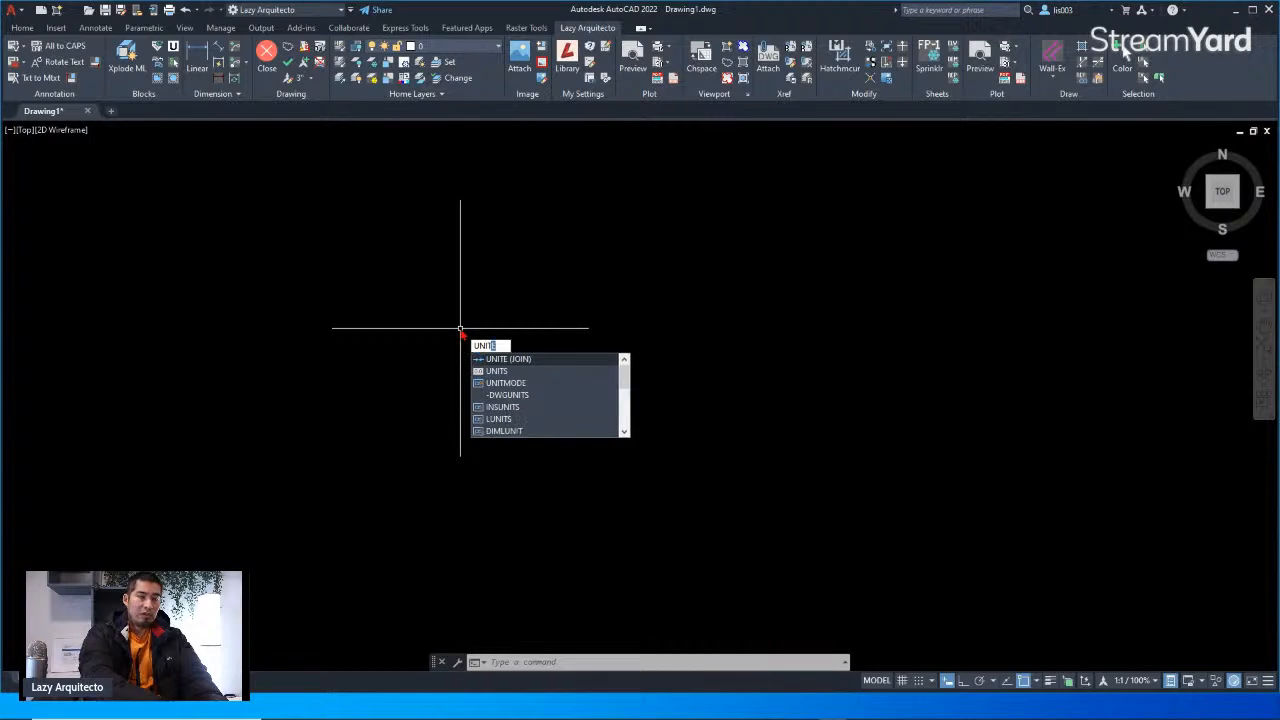
{"action": "type", "text": "S"}
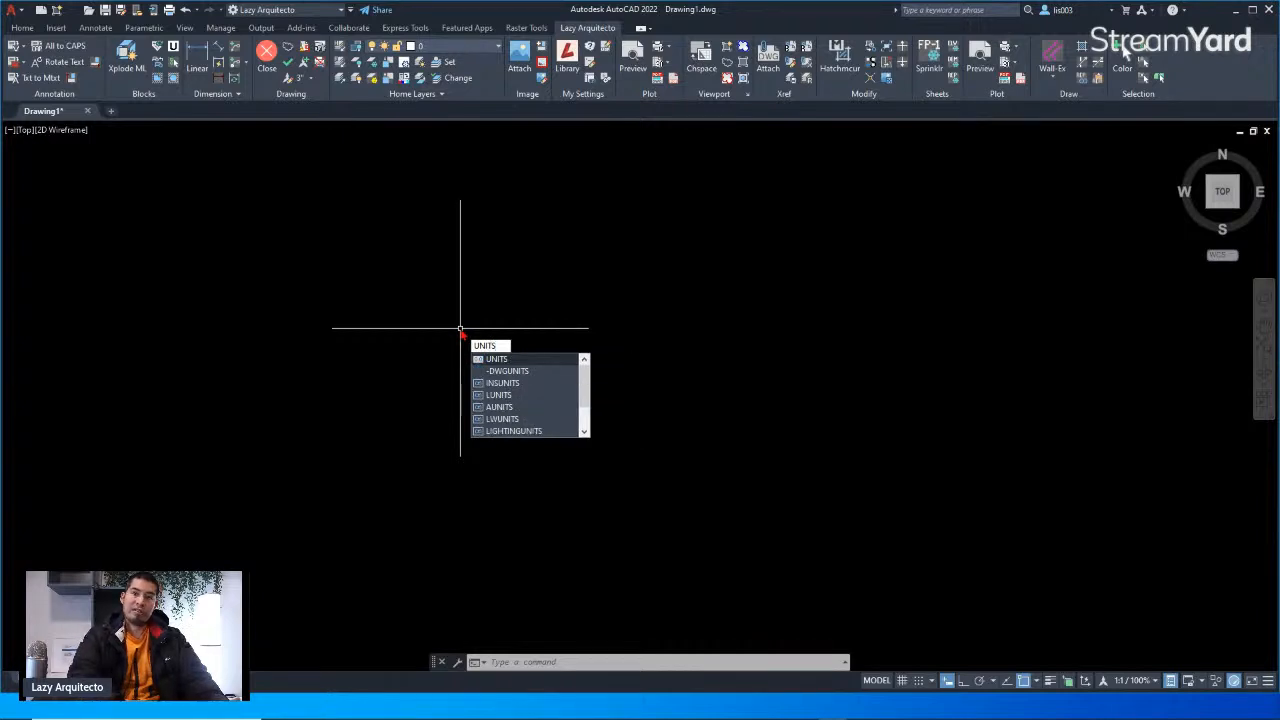
{"action": "key", "text": "Return"}
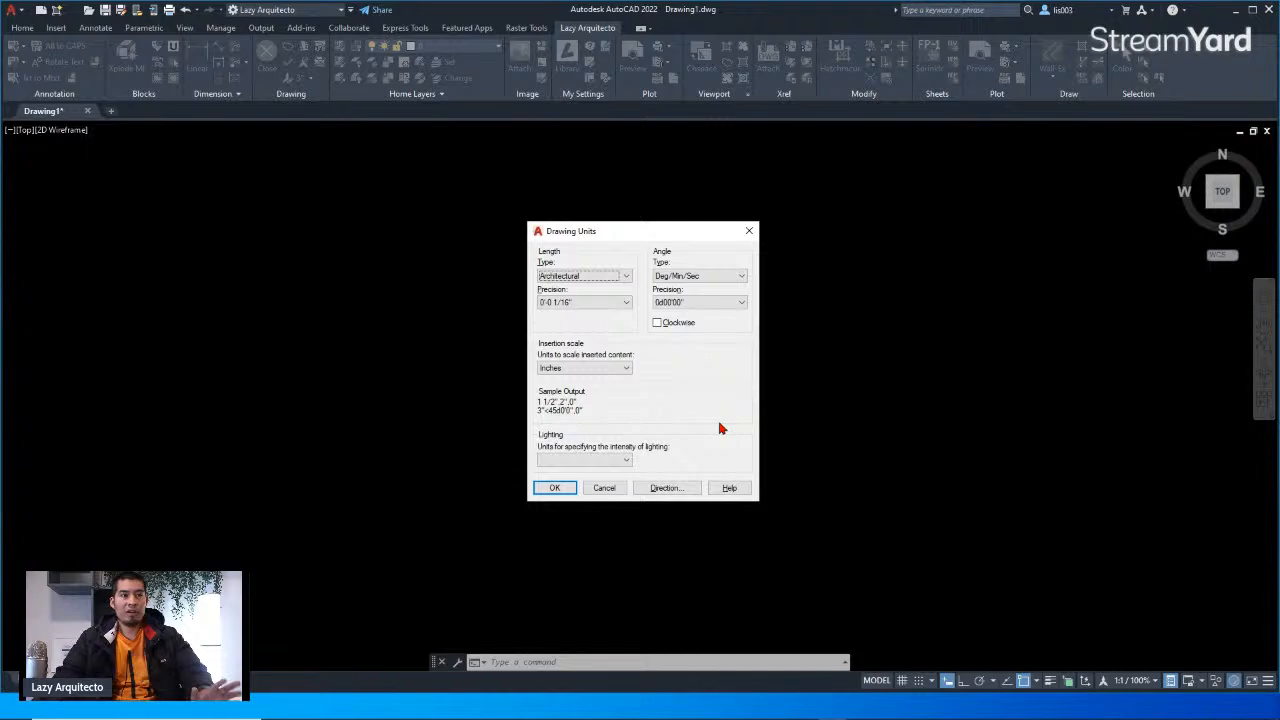
{"action": "left_click", "coordinate": [608, 488]}
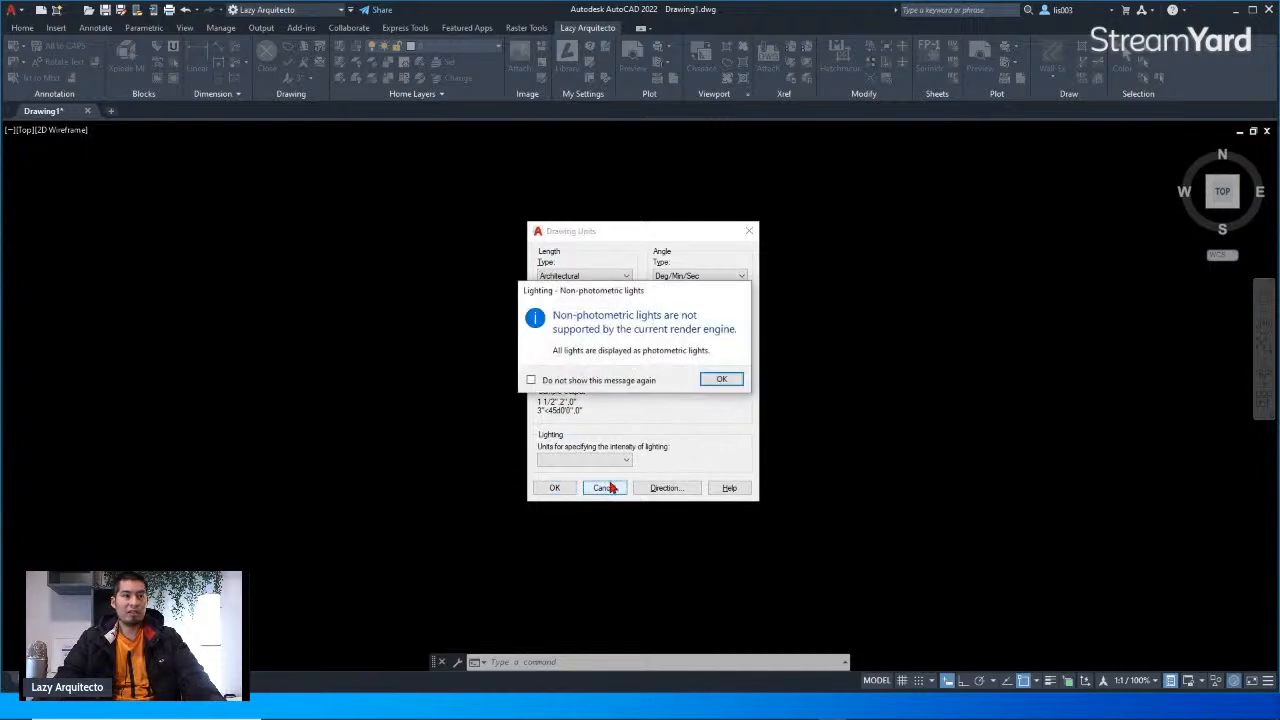
{"action": "left_click", "coordinate": [706, 381]}
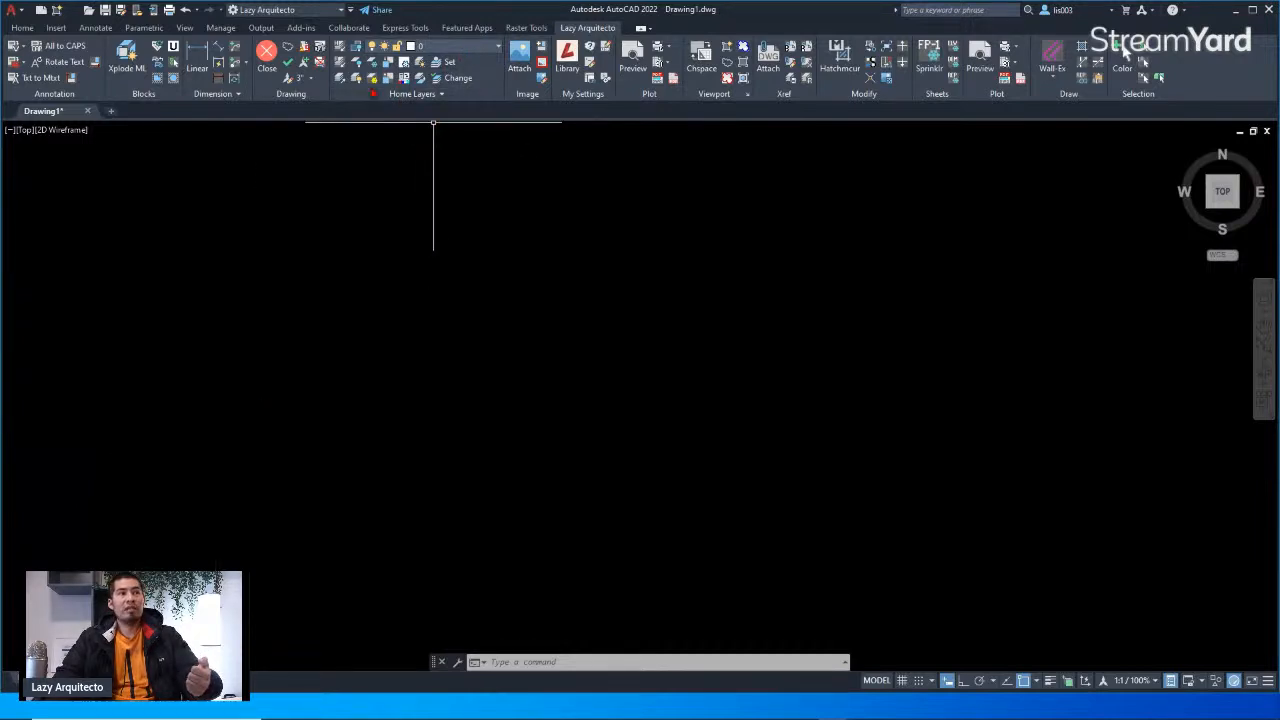
Step: Open the layer list on the Home tab to review the template's layers
{"action": "left_click", "coordinate": [20, 29]}
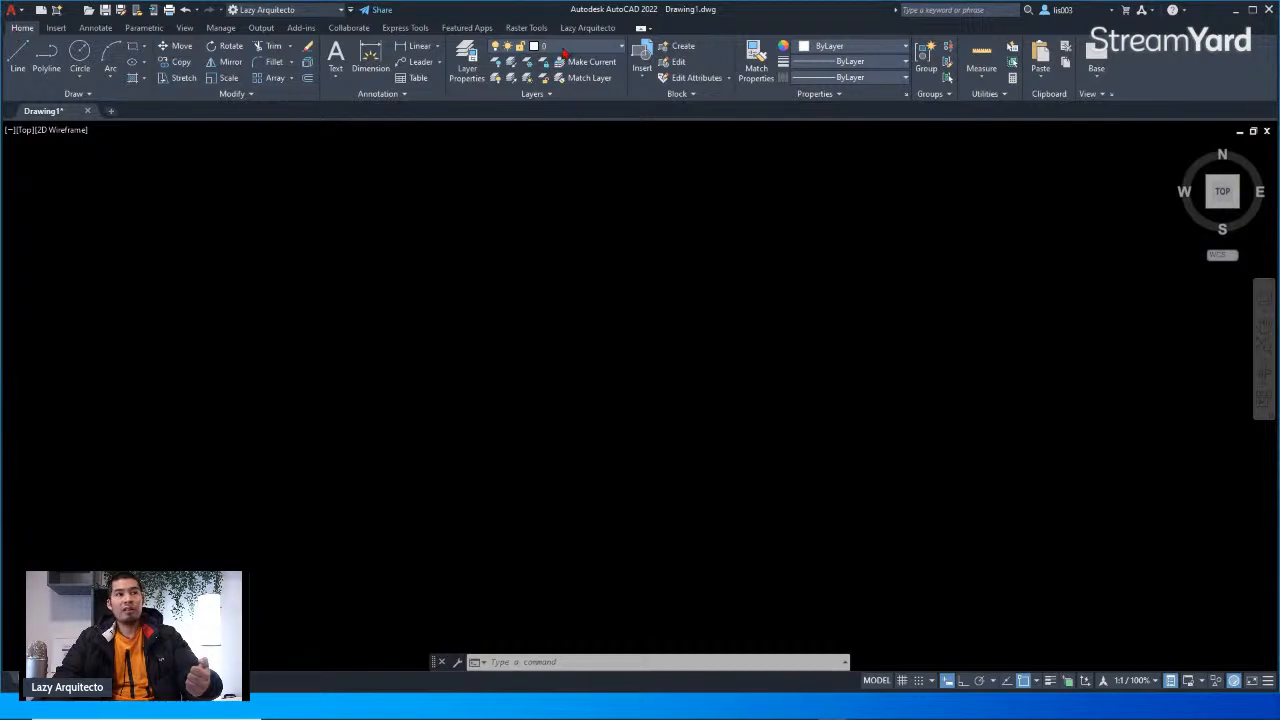
{"action": "left_click", "coordinate": [565, 47]}
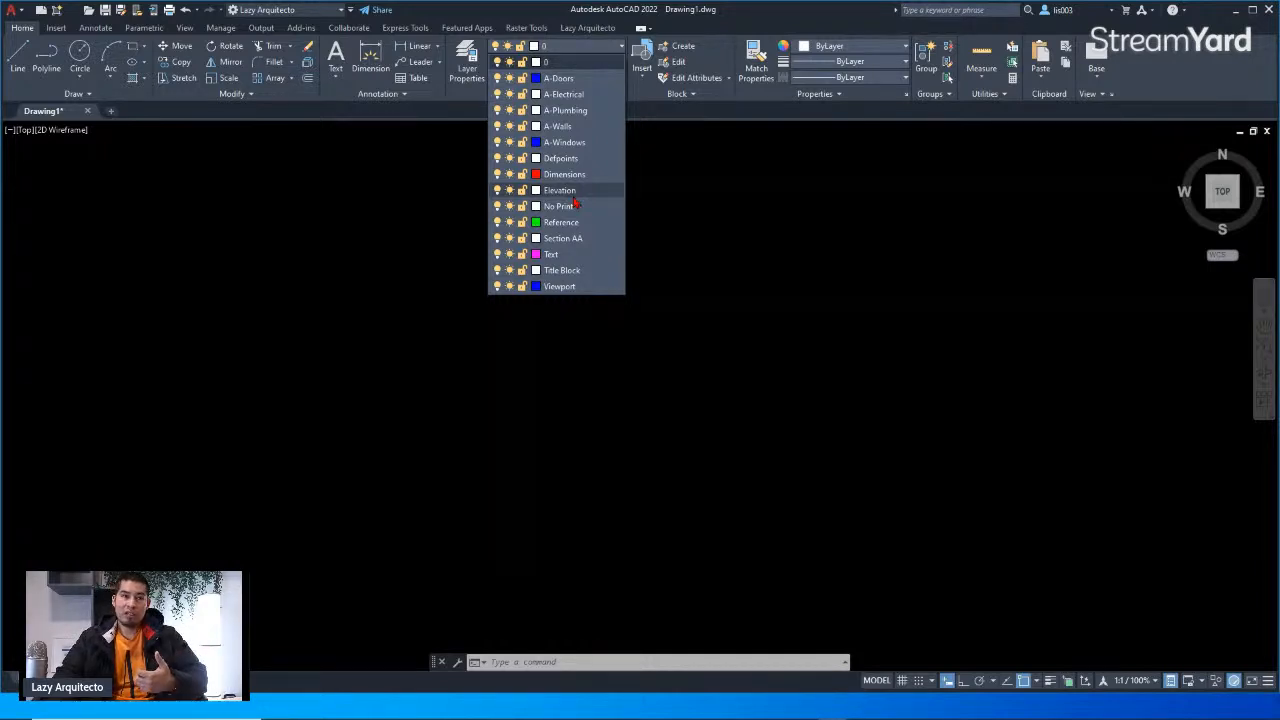
{"action": "left_click", "coordinate": [685, 367]}
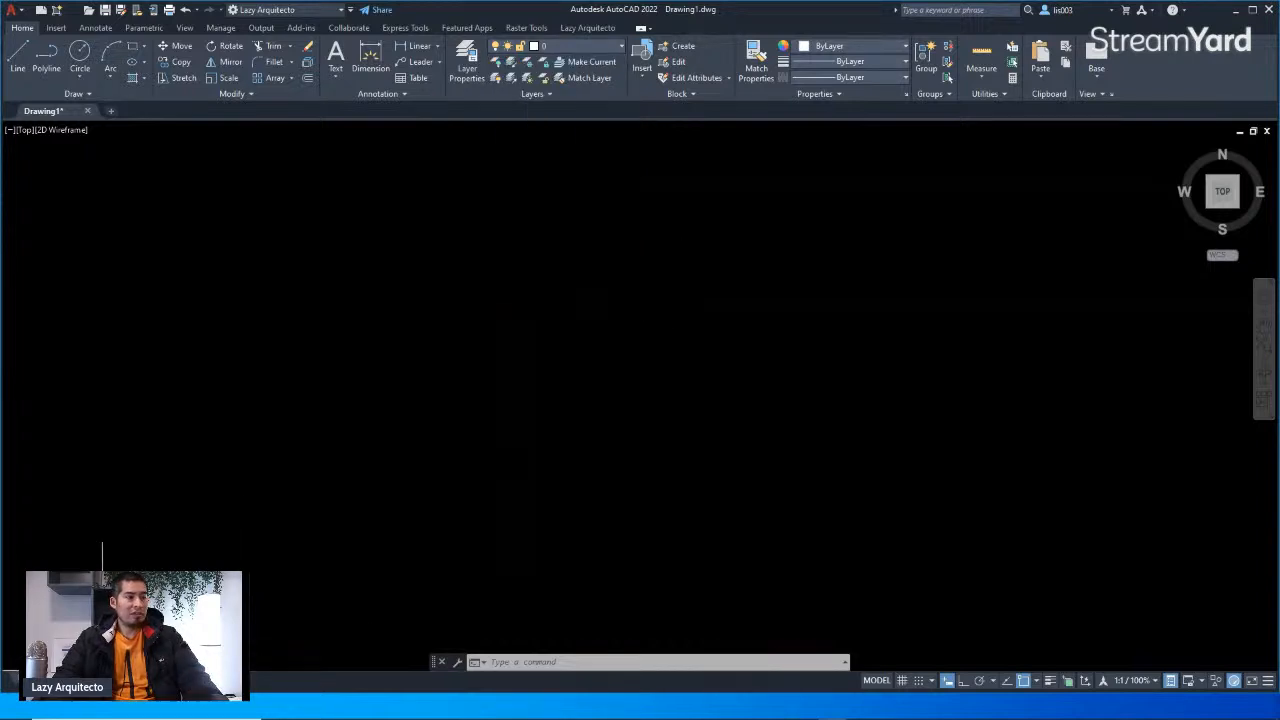
Step: Switch to the D-Size Layout and open its Page Setup Manager to review the plot settings, then close it
{"action": "left_click", "coordinate": [94, 680]}
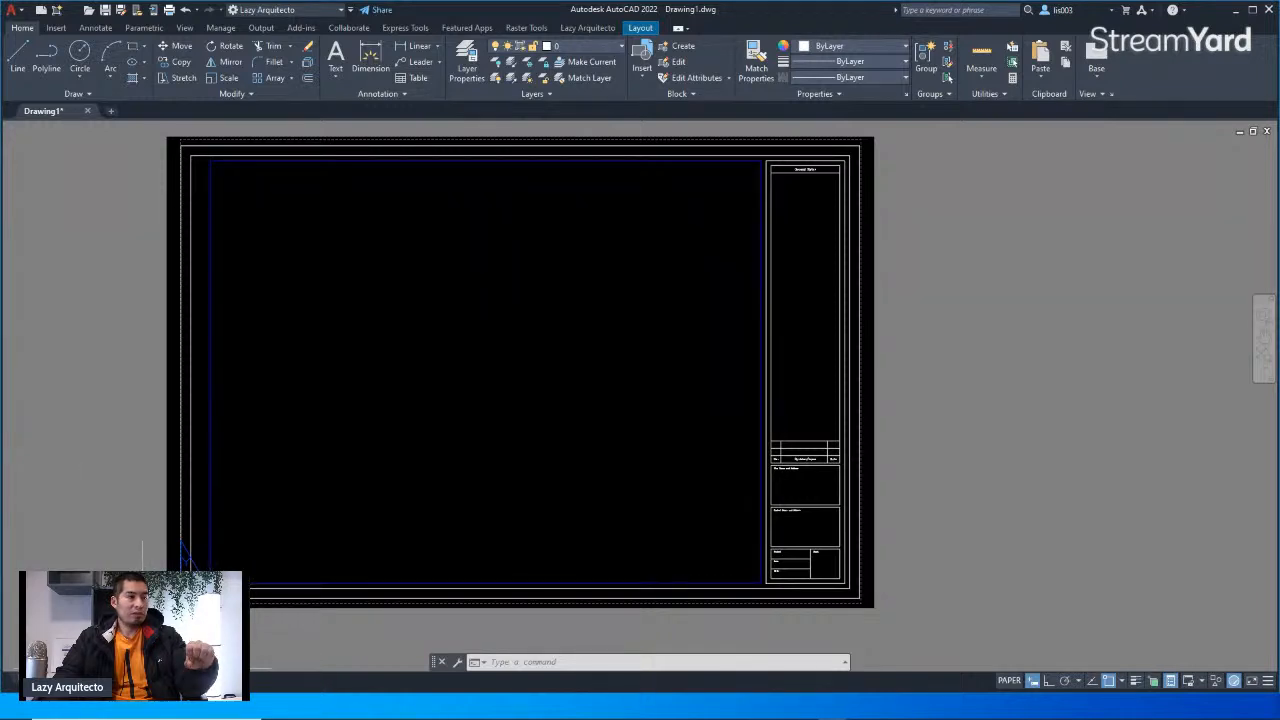
{"action": "right_click", "coordinate": [96, 680]}
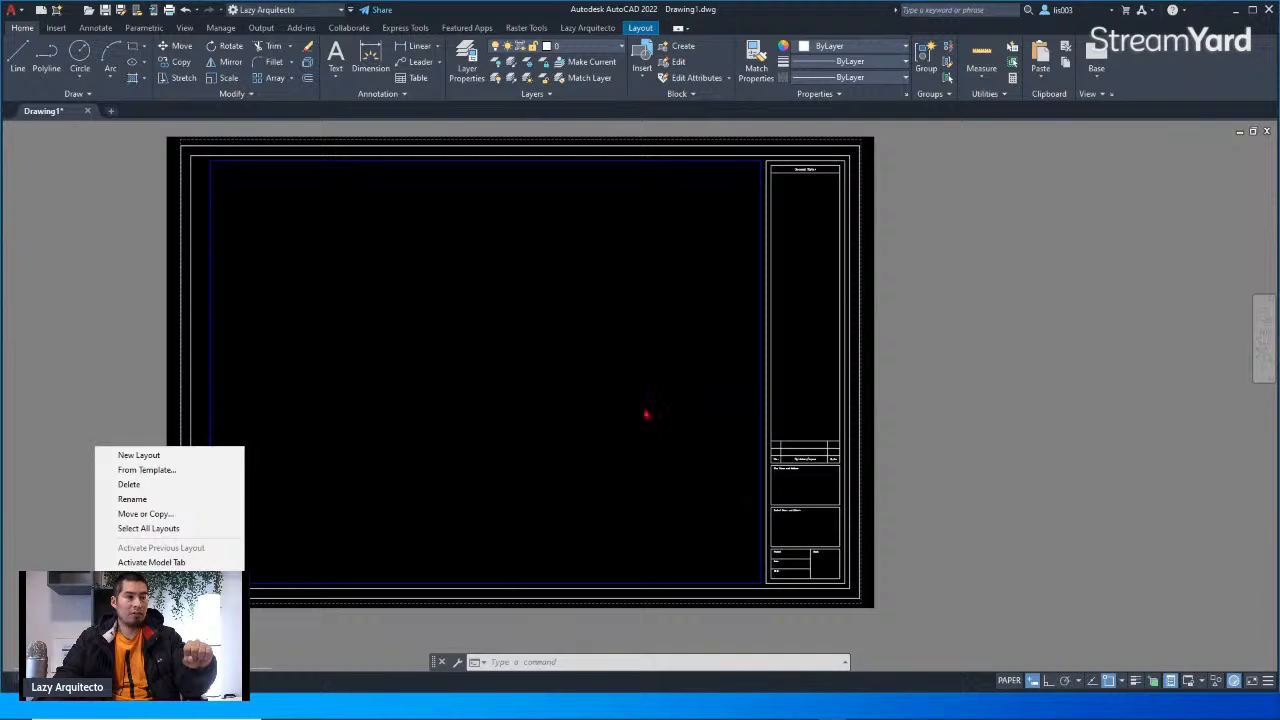
{"action": "left_click", "coordinate": [1253, 10]}
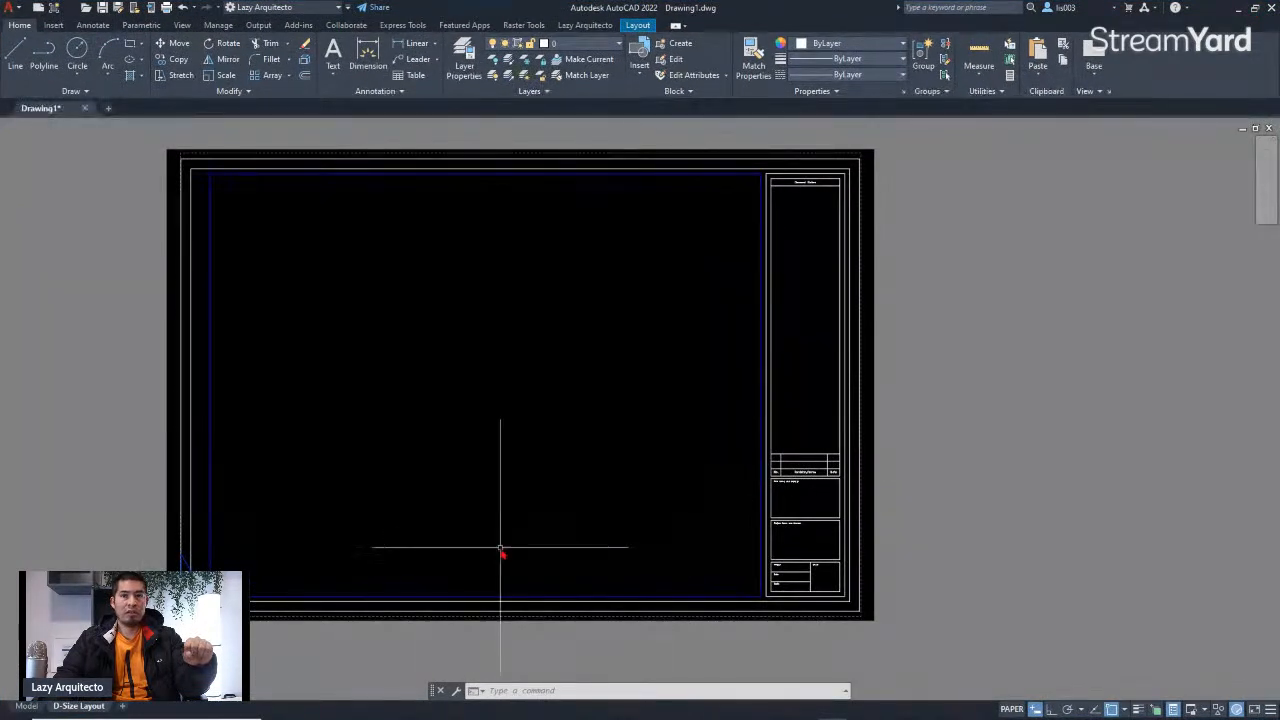
{"action": "right_click", "coordinate": [88, 706]}
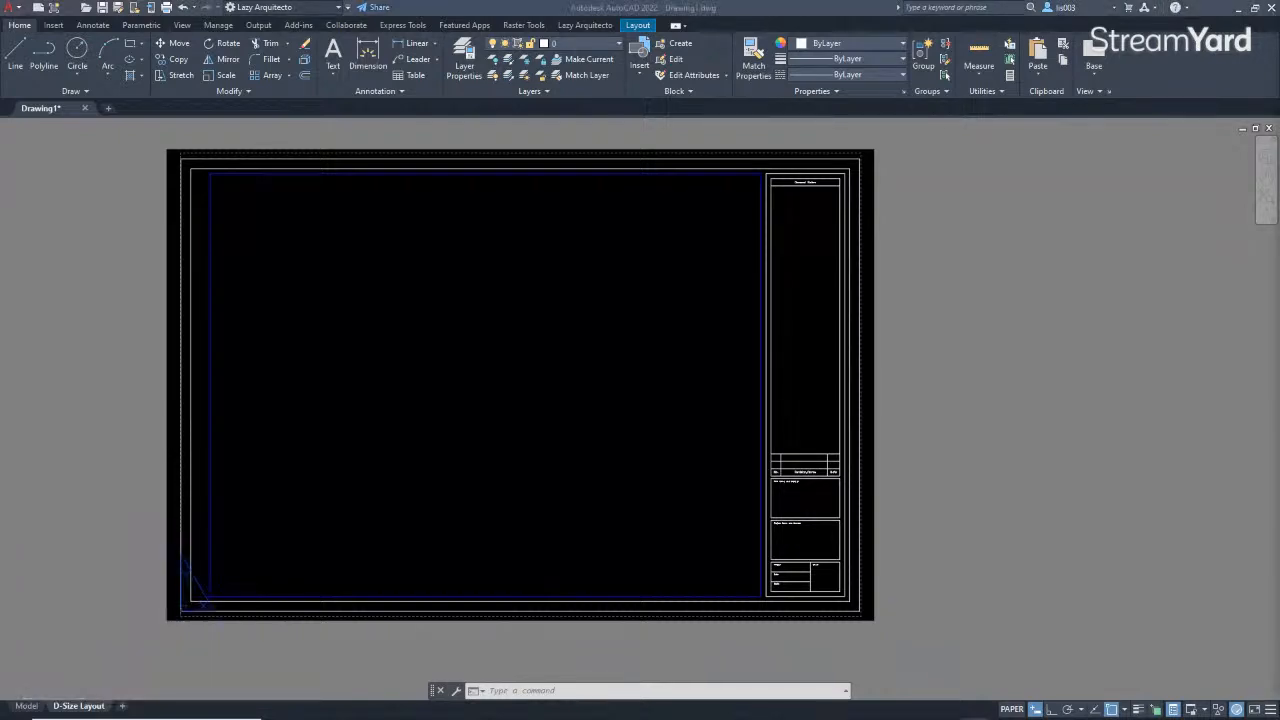
{"action": "left_click", "coordinate": [82, 709]}
{"action": "right_click", "coordinate": [79, 709]}
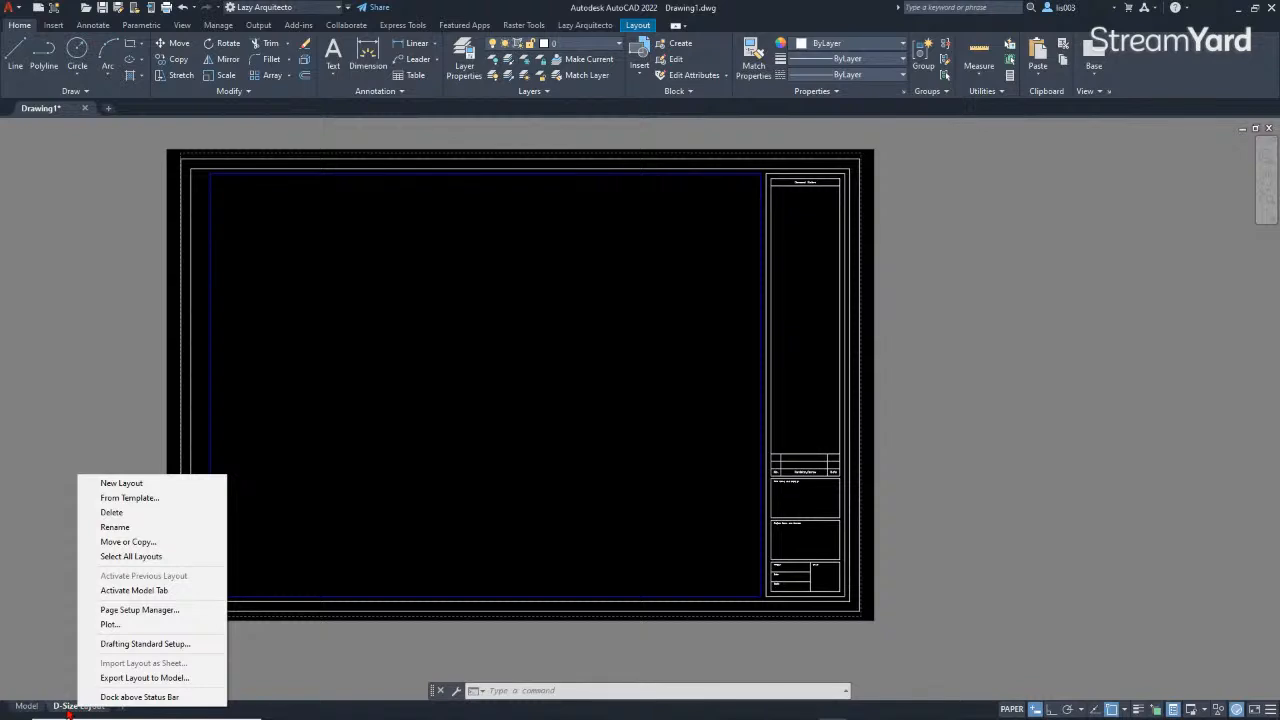
{"action": "left_click", "coordinate": [143, 611]}
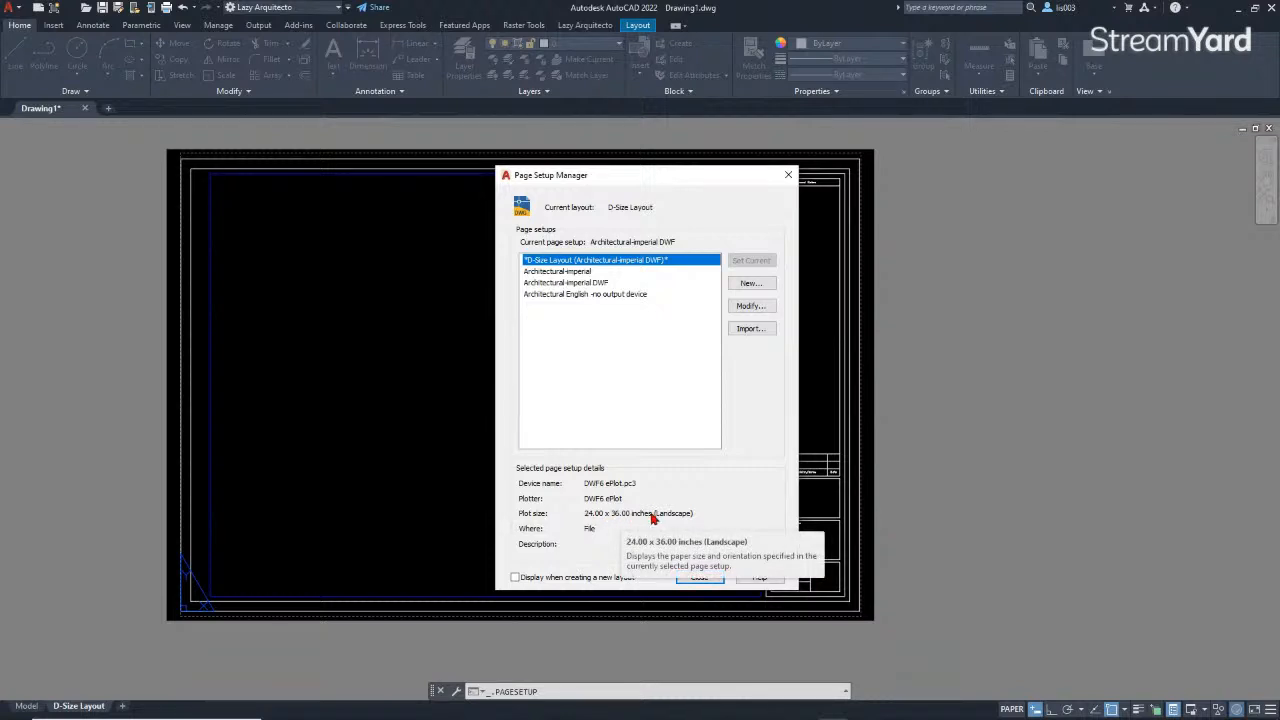
{"action": "left_click", "coordinate": [697, 579]}
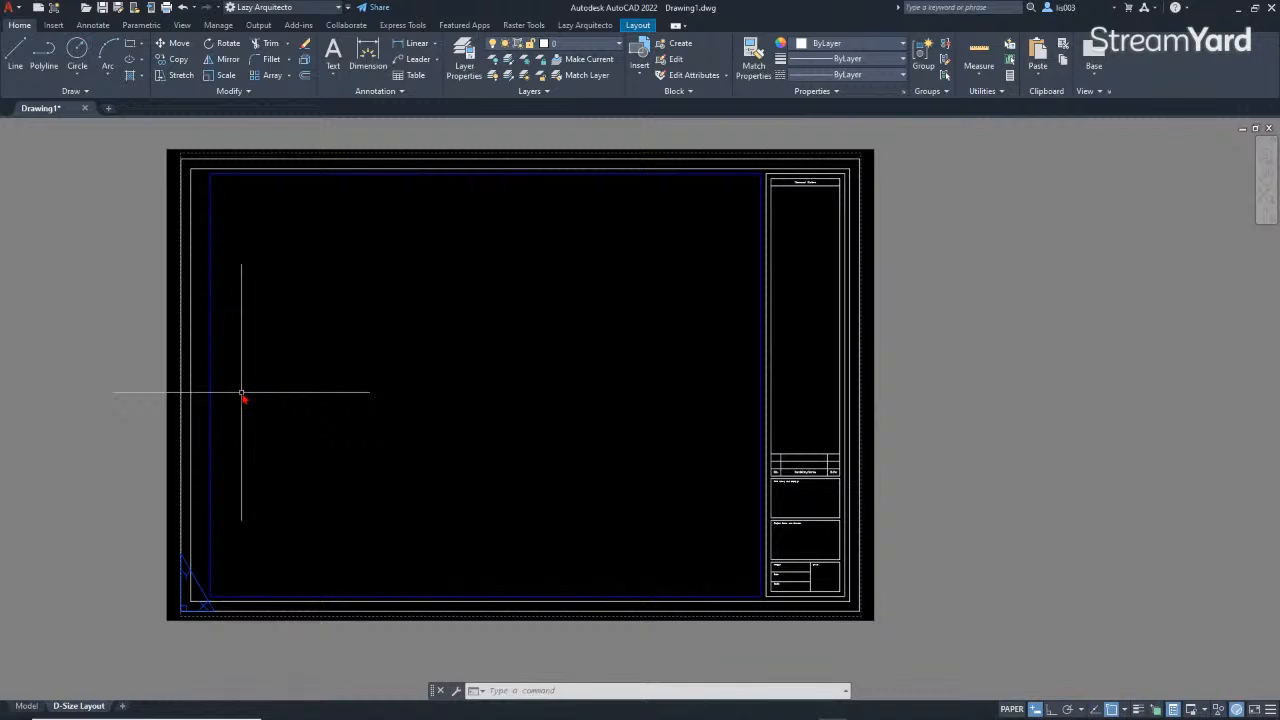
Step: Select the layout viewport to inspect its properties and return to model space
{"action": "middle_click_drag", "start_coordinate": [263, 360], "coordinate": [266, 377]}
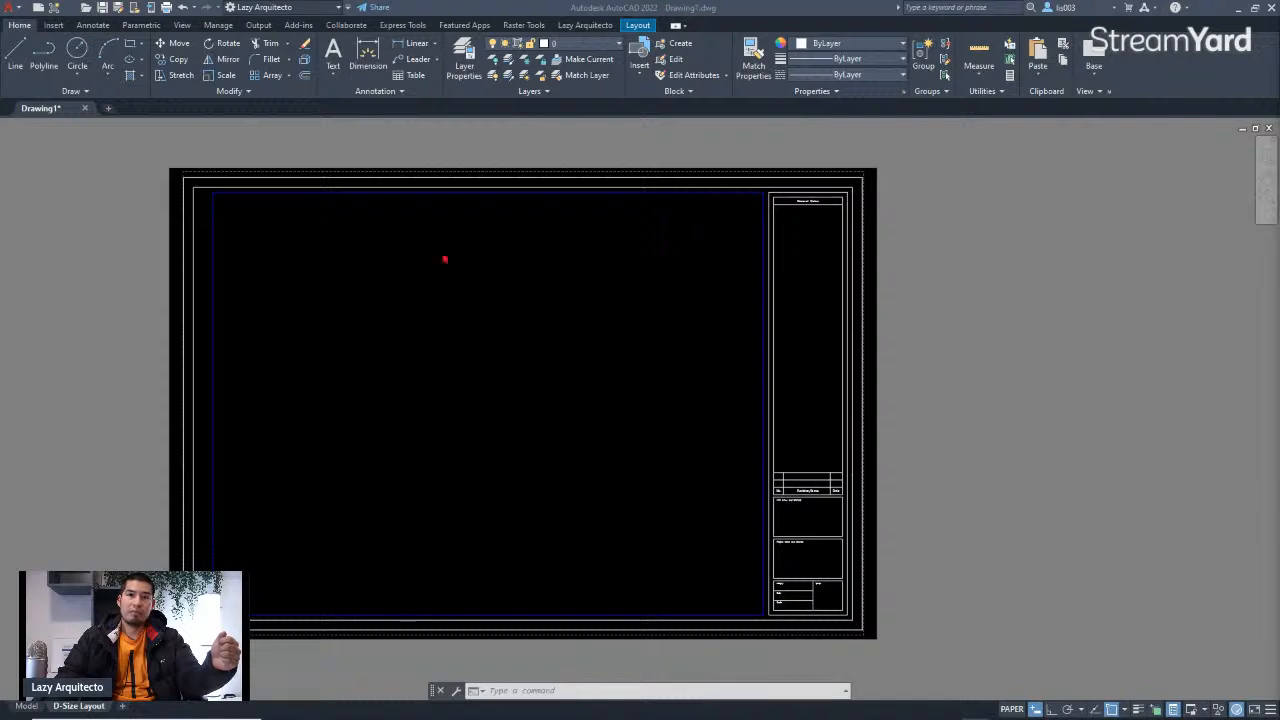
{"action": "left_click", "coordinate": [212, 328]}
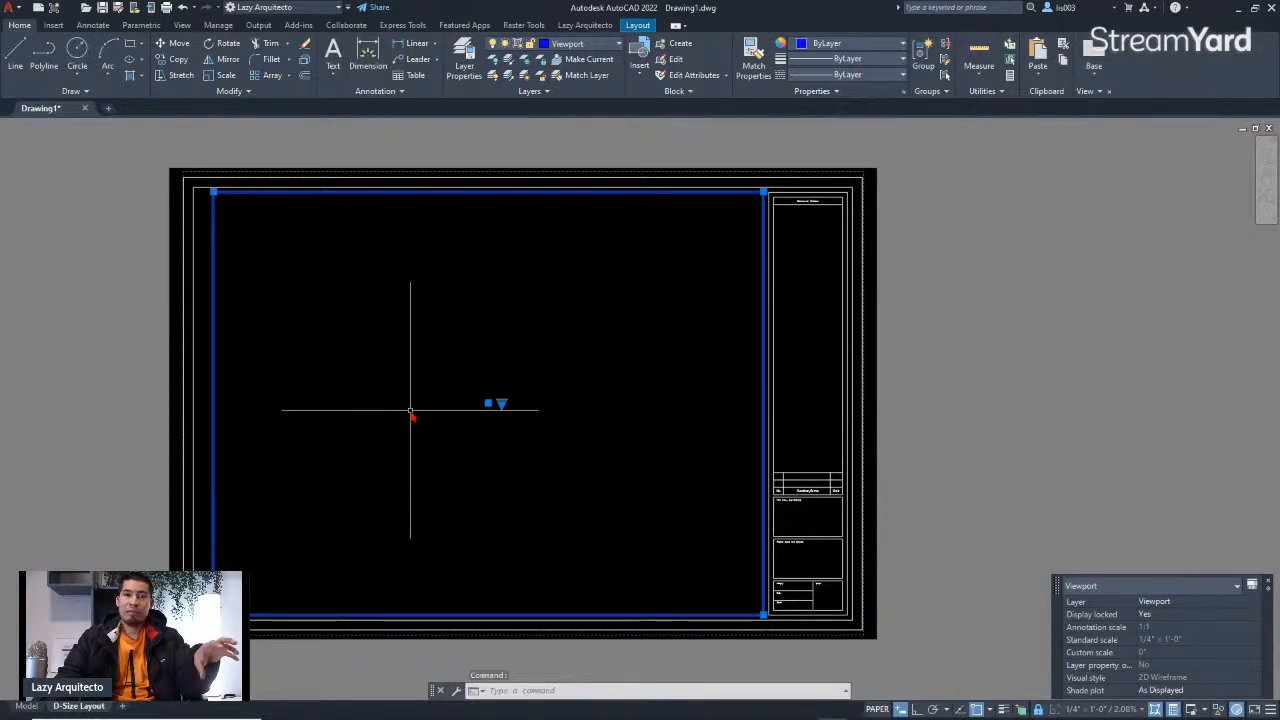
{"action": "left_click", "coordinate": [27, 706]}
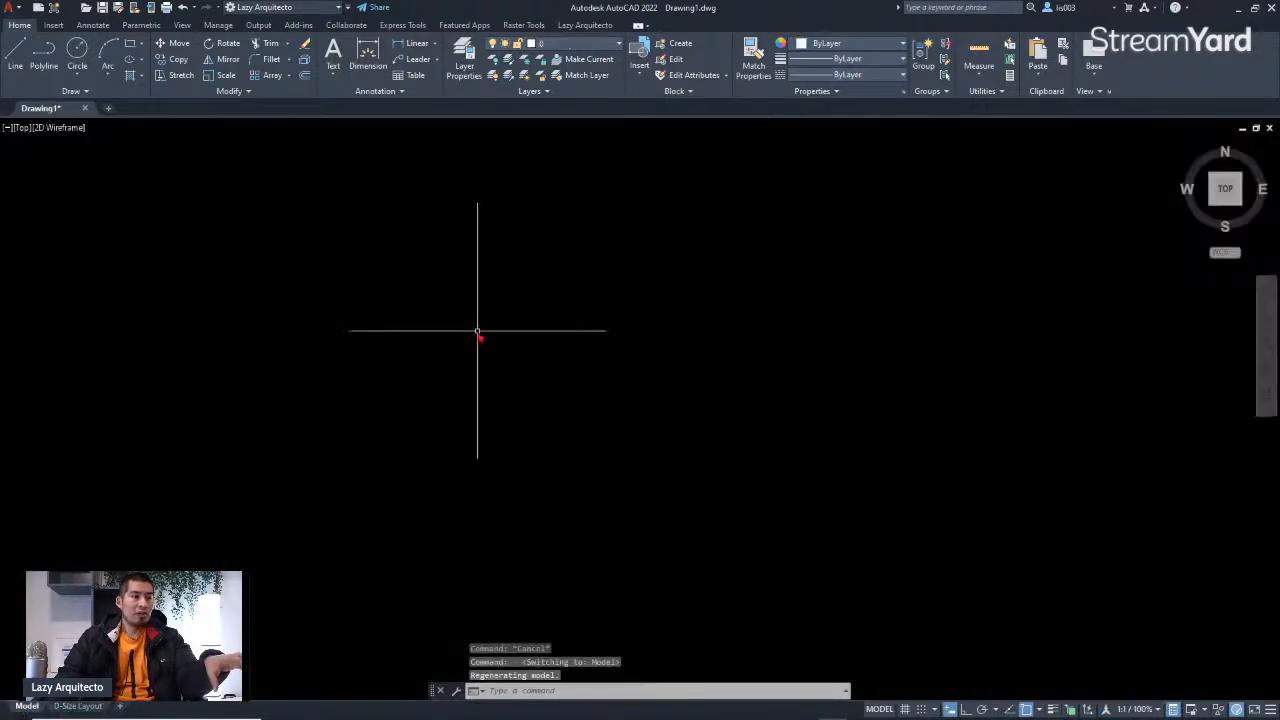
Step: Draw a test circle in model space, zoom out, and view it through the D-Size Layout viewport
{"action": "type", "text": "c"}
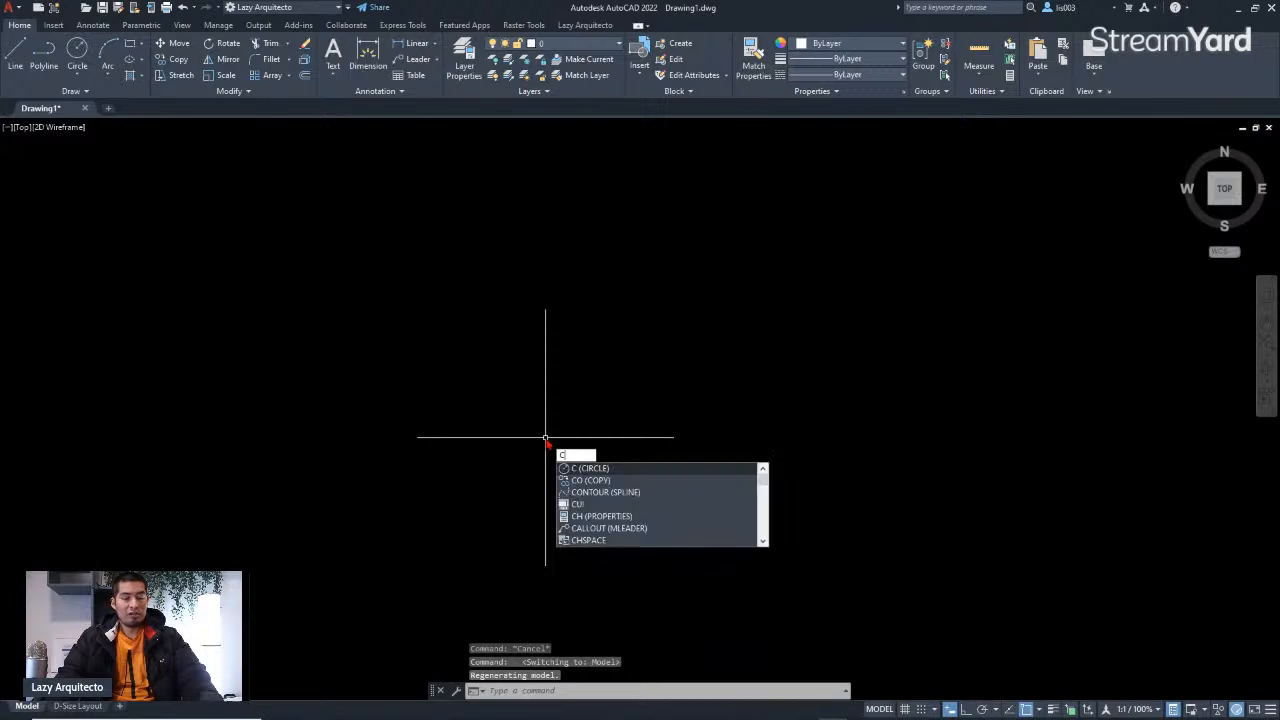
{"action": "key", "text": "Return"}
{"action": "left_click", "coordinate": [401, 371]}
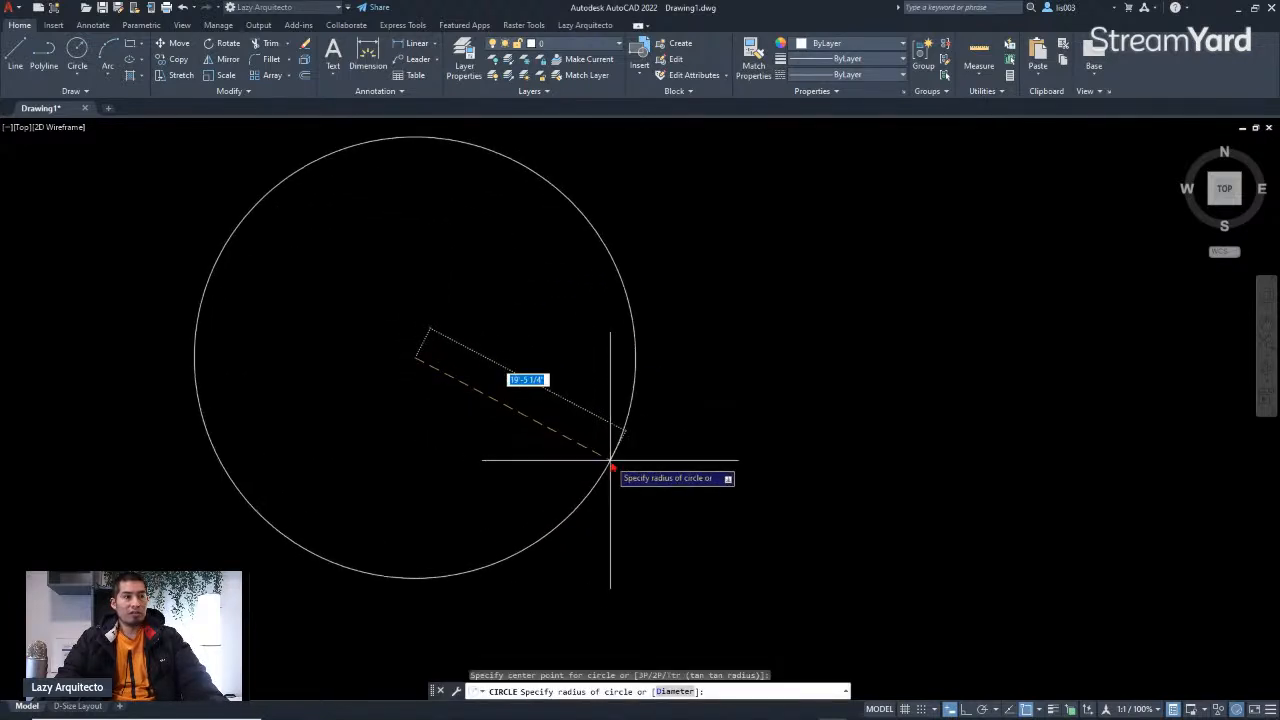
{"action": "left_click", "coordinate": [603, 465]}
{"action": "scroll", "coordinate": [583, 423], "scroll_direction": "down", "scroll_amount": 3}
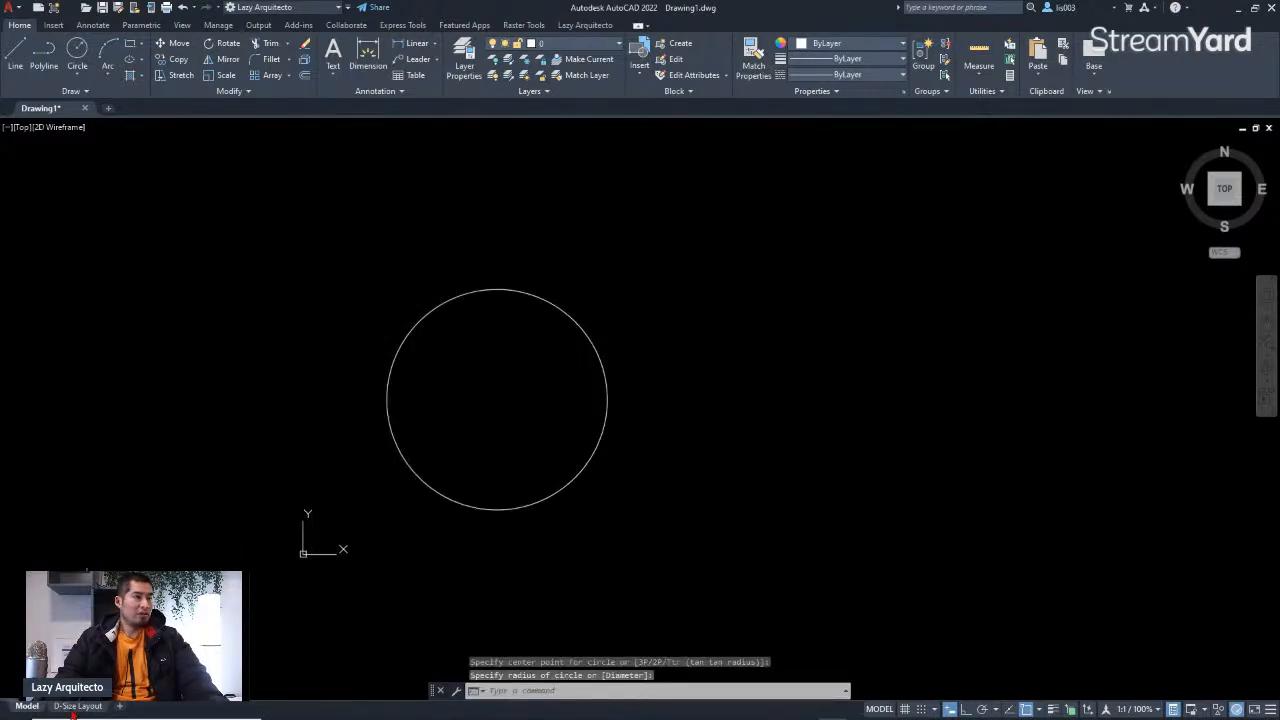
{"action": "left_click", "coordinate": [78, 706]}
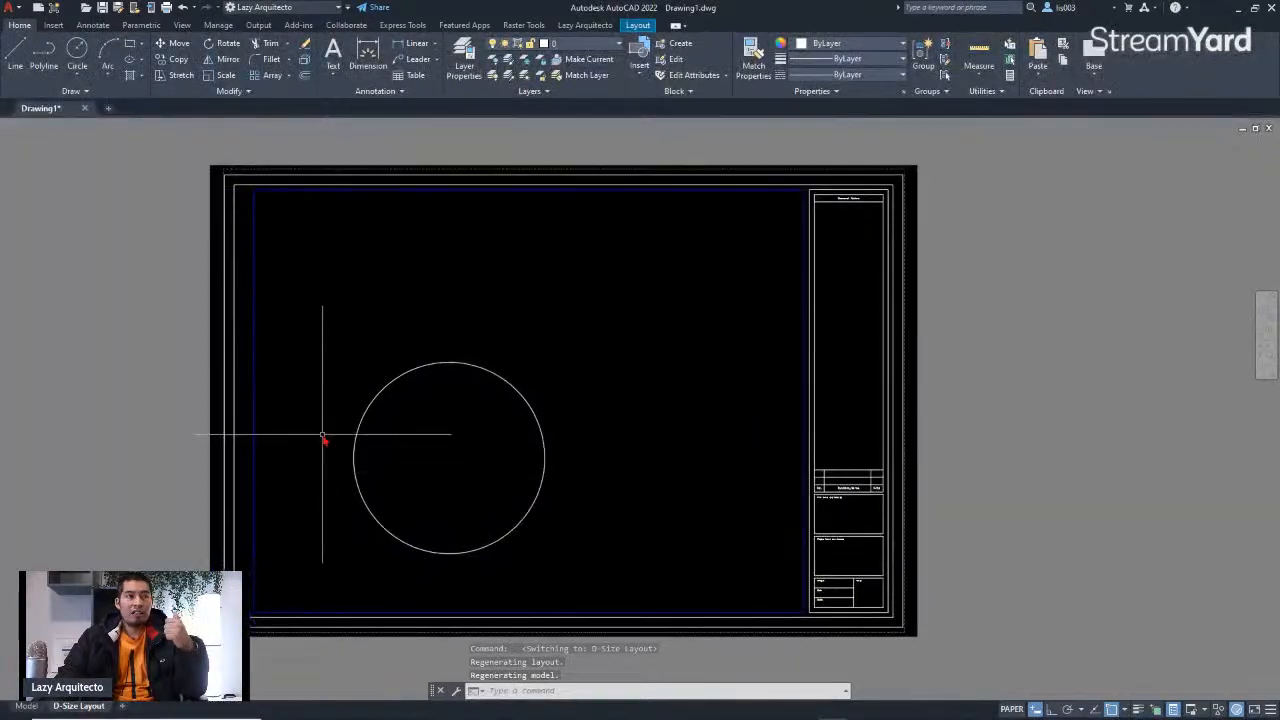
Step: Select the layout viewport and the circle in turn to inspect their properties, switching between layout and model
{"action": "left_click", "coordinate": [253, 399]}
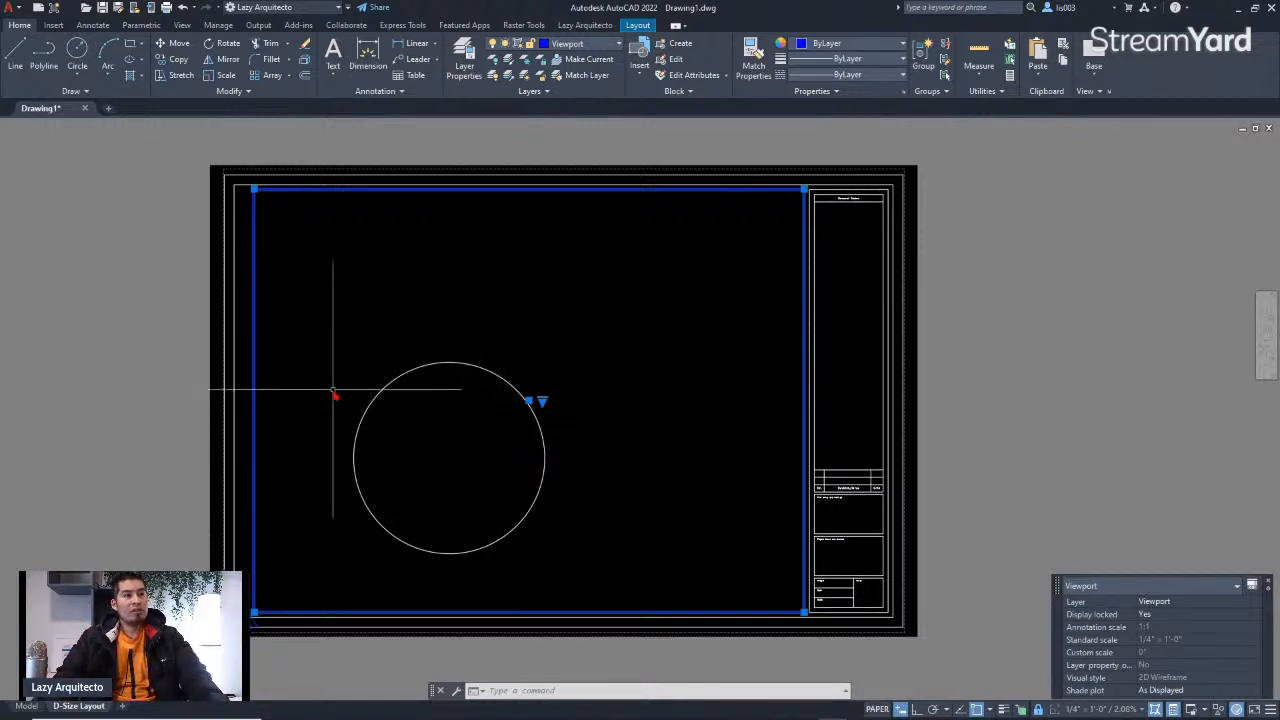
{"action": "key", "text": "Escape"}
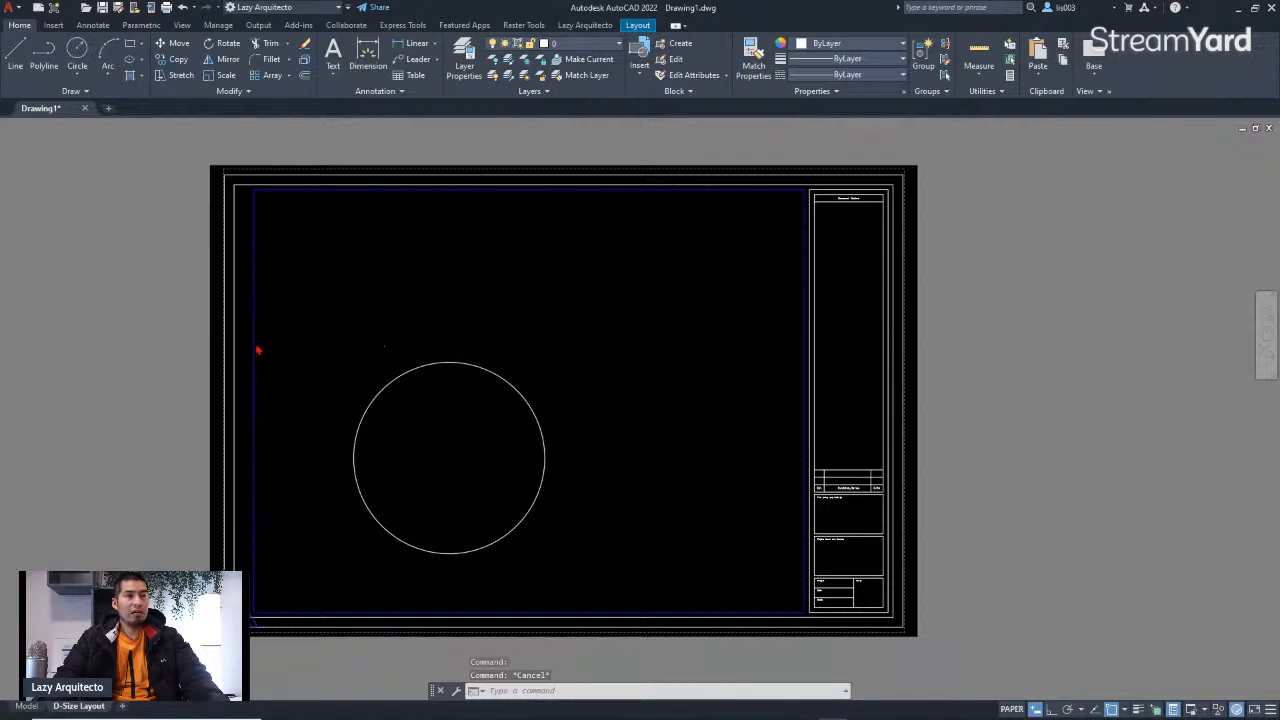
{"action": "left_click", "coordinate": [257, 354]}
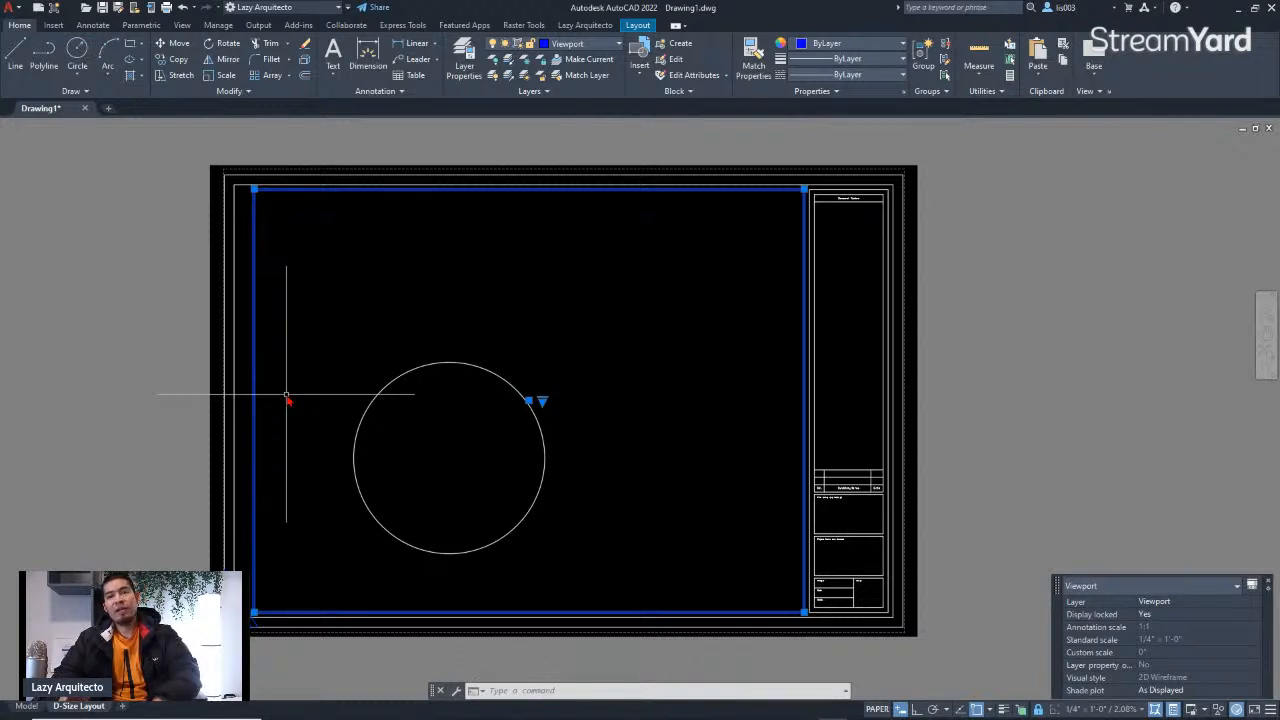
{"action": "key", "text": "Escape"}
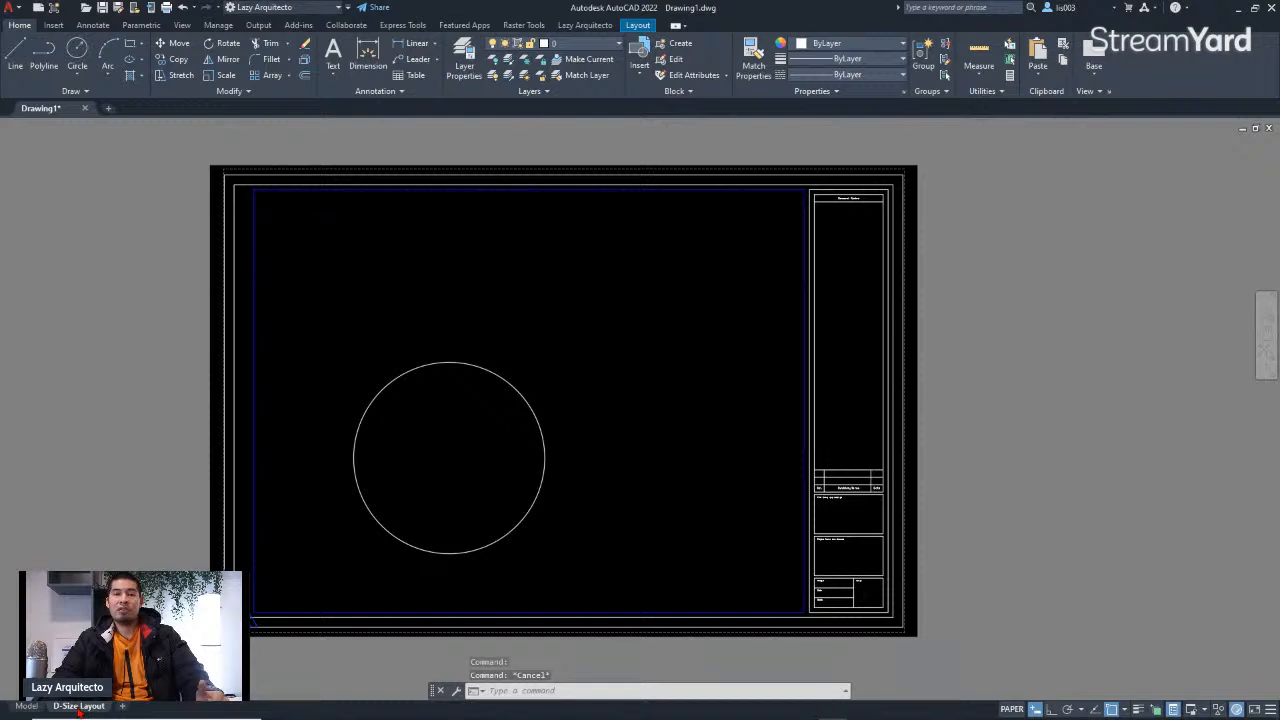
{"action": "left_click", "coordinate": [24, 707]}
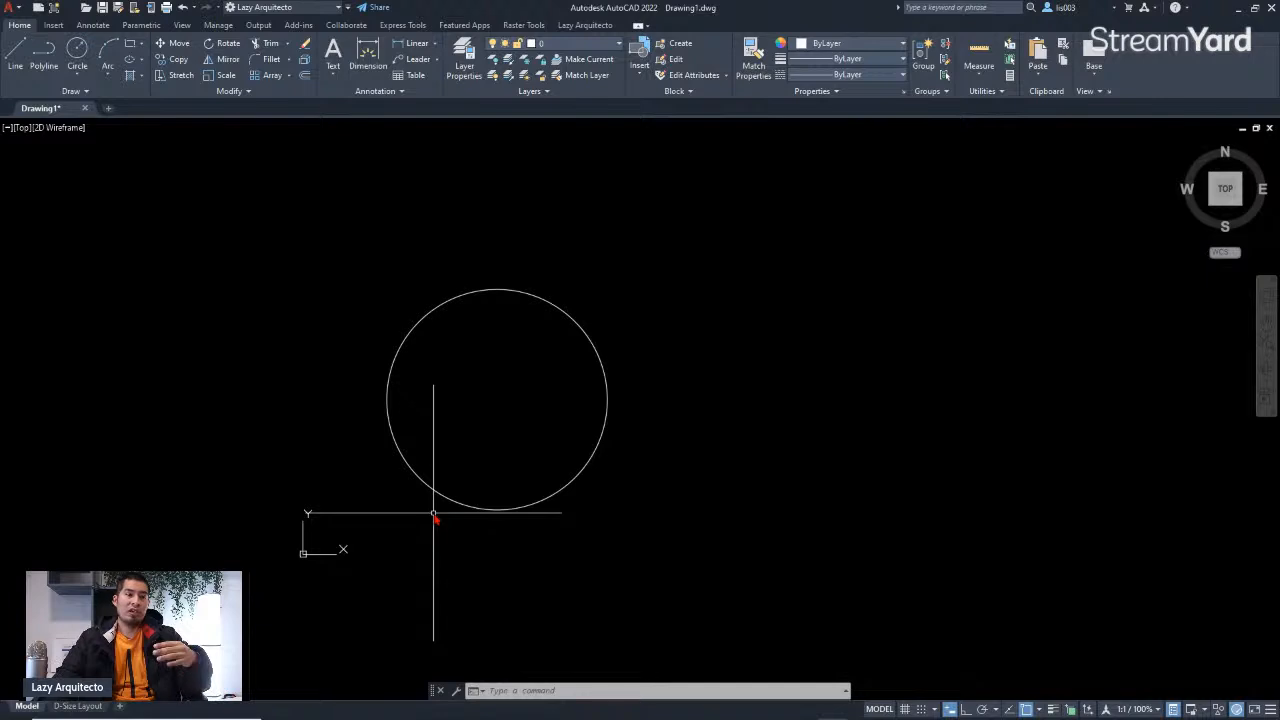
{"action": "left_click", "coordinate": [437, 491]}
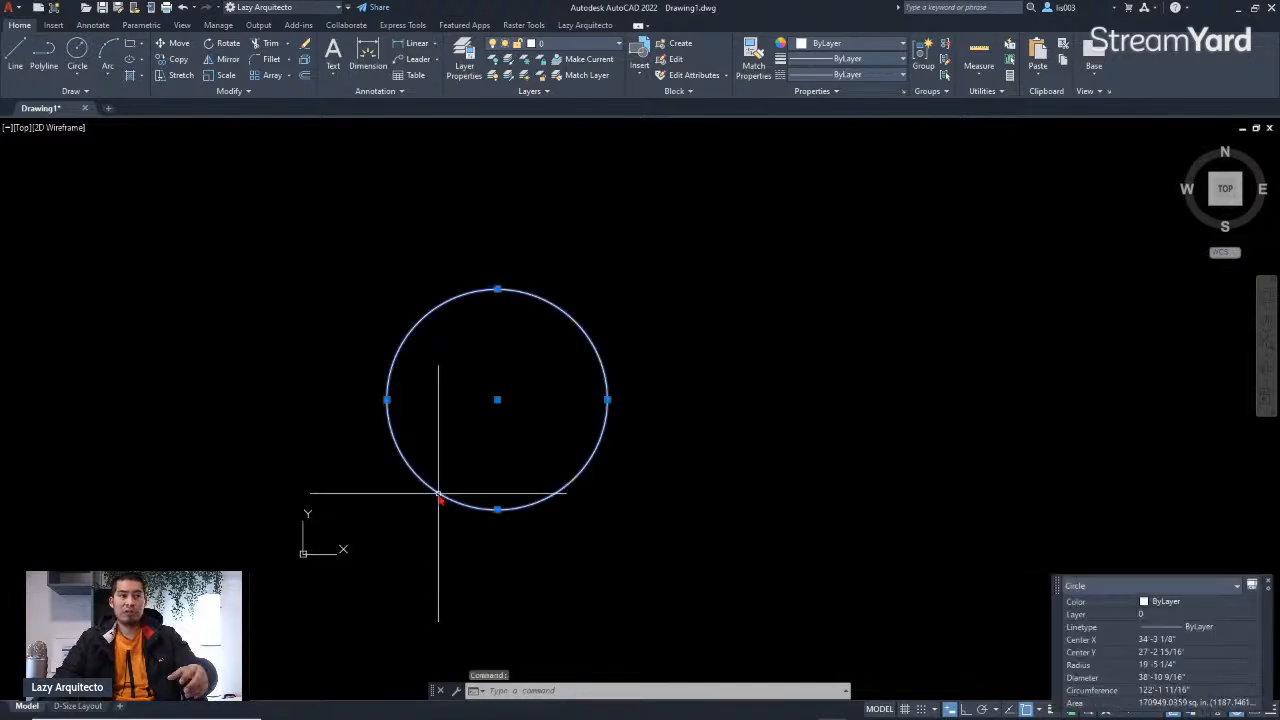
{"action": "key", "text": "Escape"}
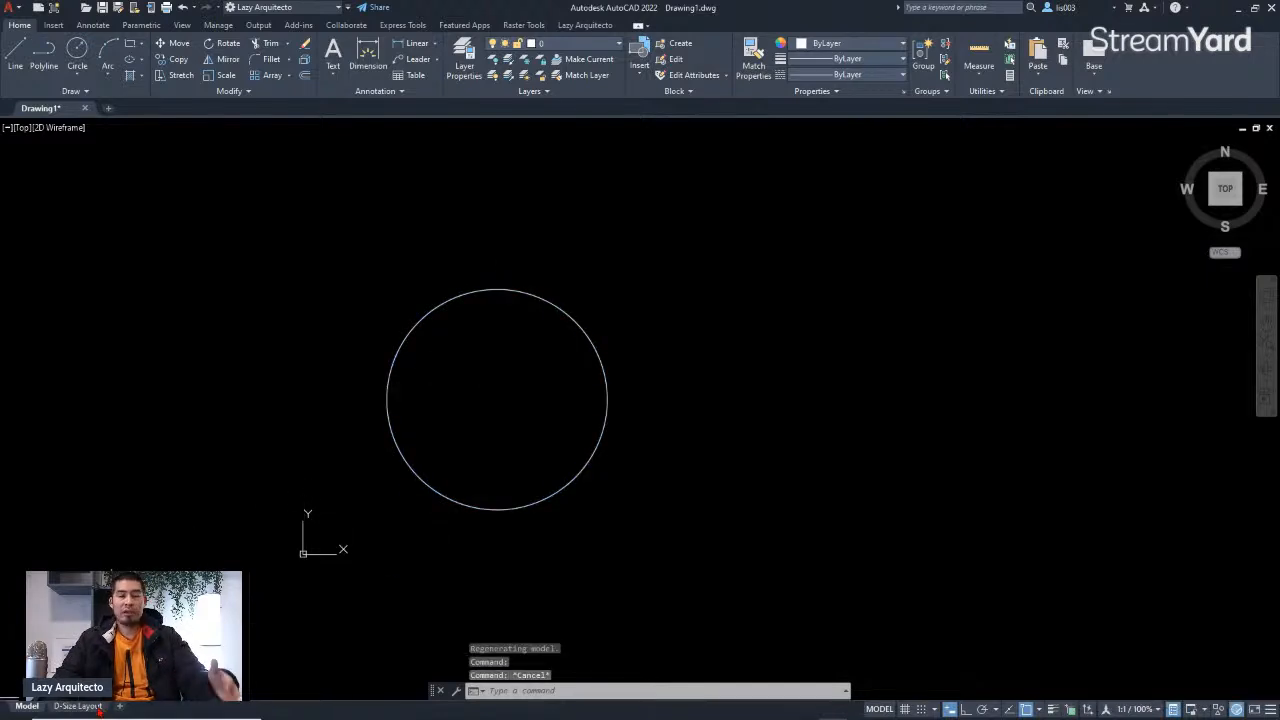
{"action": "left_click", "coordinate": [90, 707]}
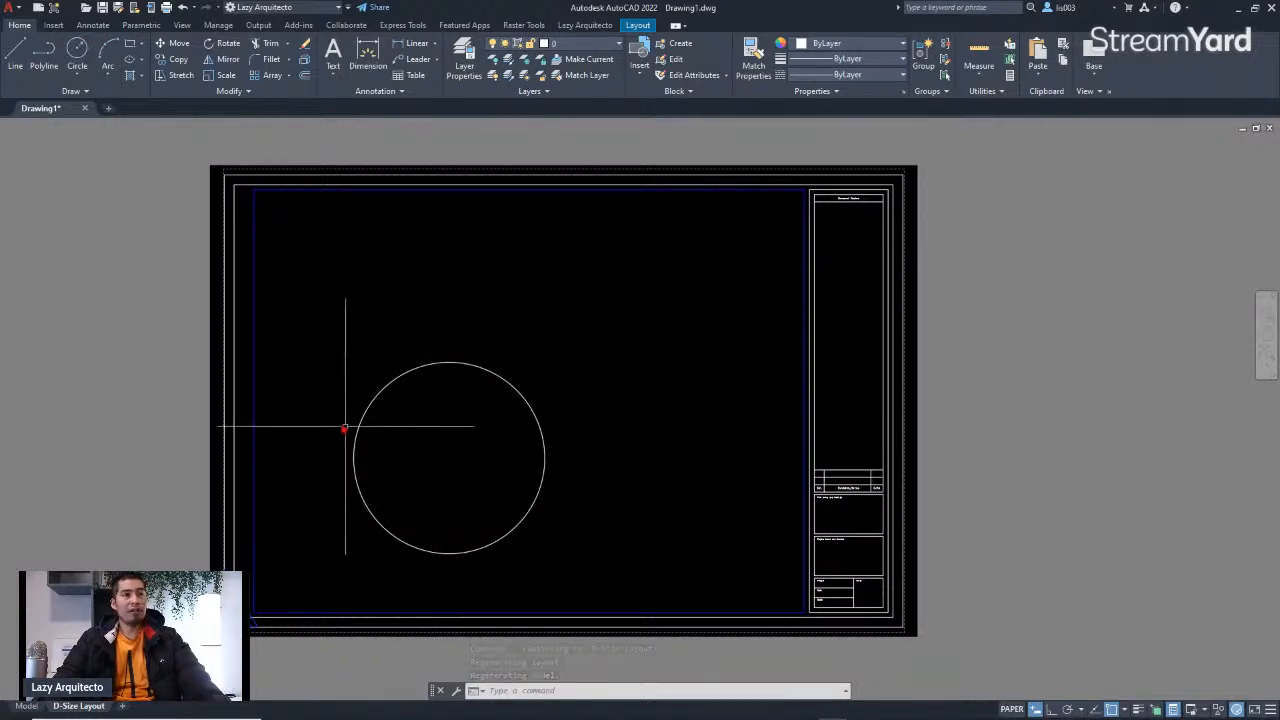
Step: Delete the viewport from the D-Size Layout
{"action": "left_click", "coordinate": [271, 358]}
{"action": "left_click", "coordinate": [253, 354]}
{"action": "key", "text": "Delete"}
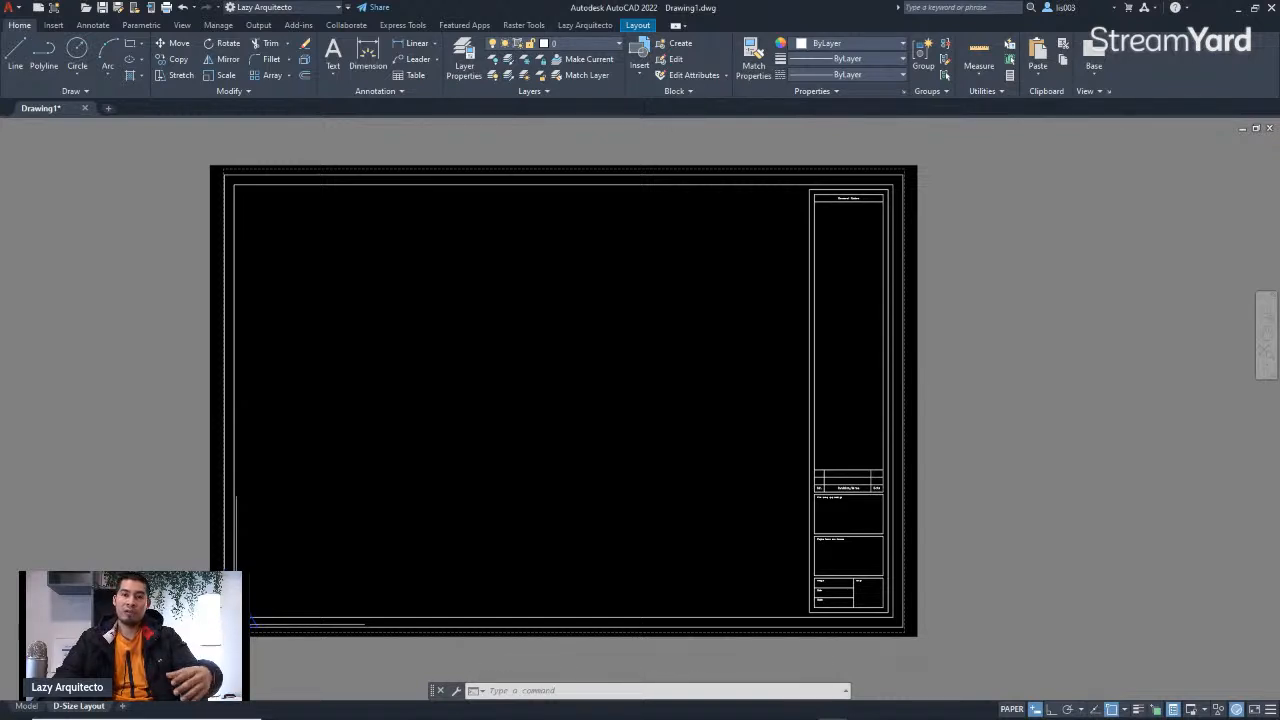
Step: Erase the test circle in model space and return to the D-Size Layout
{"action": "left_click", "coordinate": [27, 706]}
{"action": "left_click", "coordinate": [445, 460]}
{"action": "left_click", "coordinate": [365, 408]}
{"action": "key", "text": "Delete"}
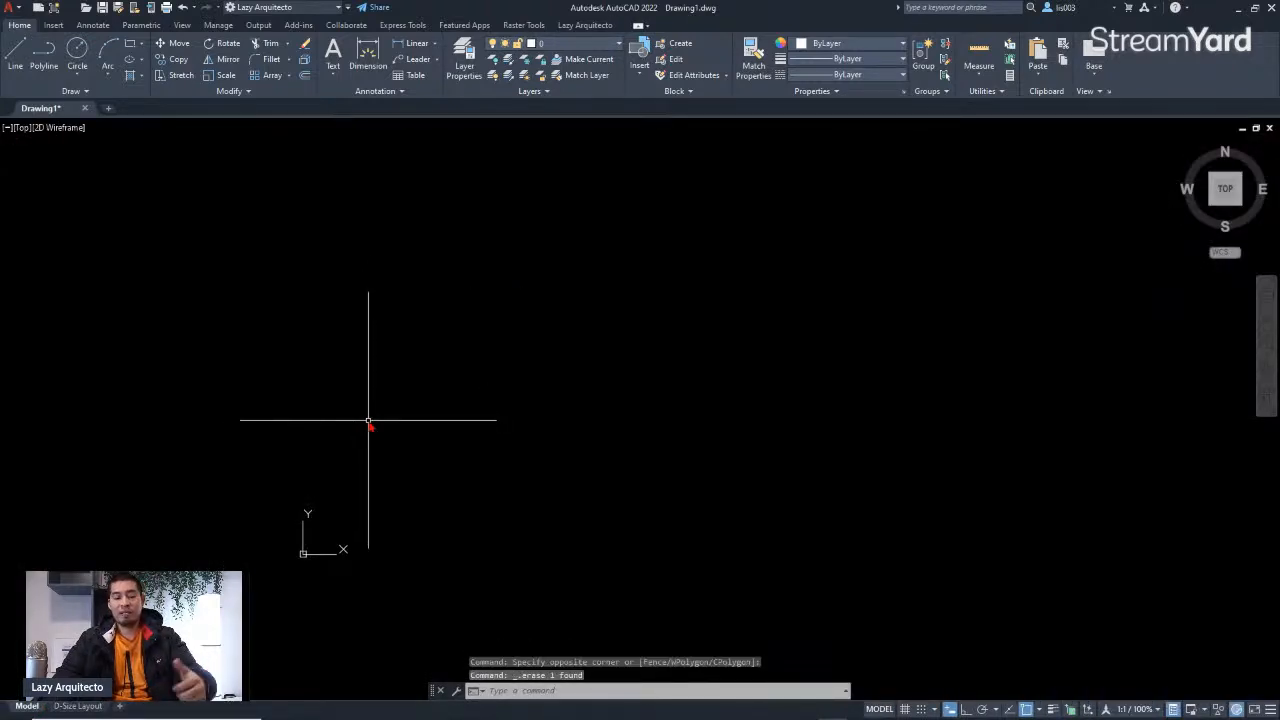
{"action": "left_click", "coordinate": [78, 706]}
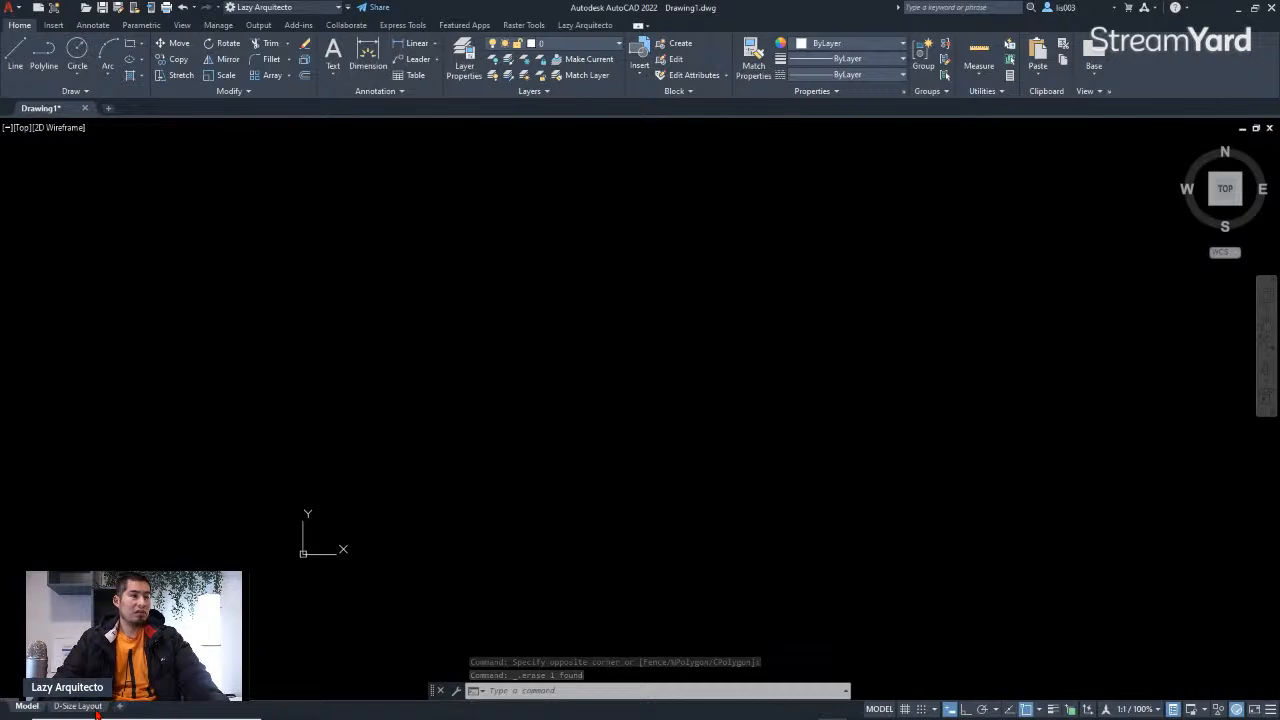
{"action": "middle_click", "coordinate": [459, 544]}
{"action": "middle_click", "coordinate": [459, 544]}
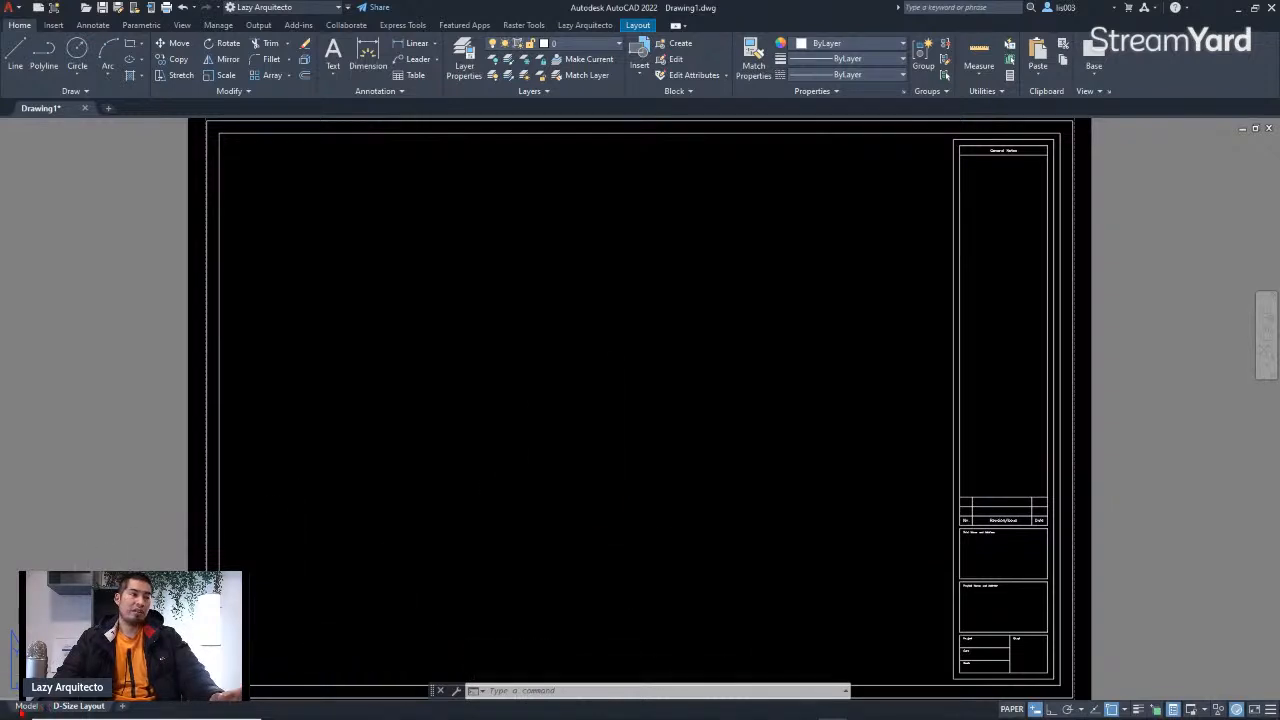
Step: Switch to model space and preview the hand-sketched floor plan photo in a separate image viewer
{"action": "left_click", "coordinate": [26, 706]}
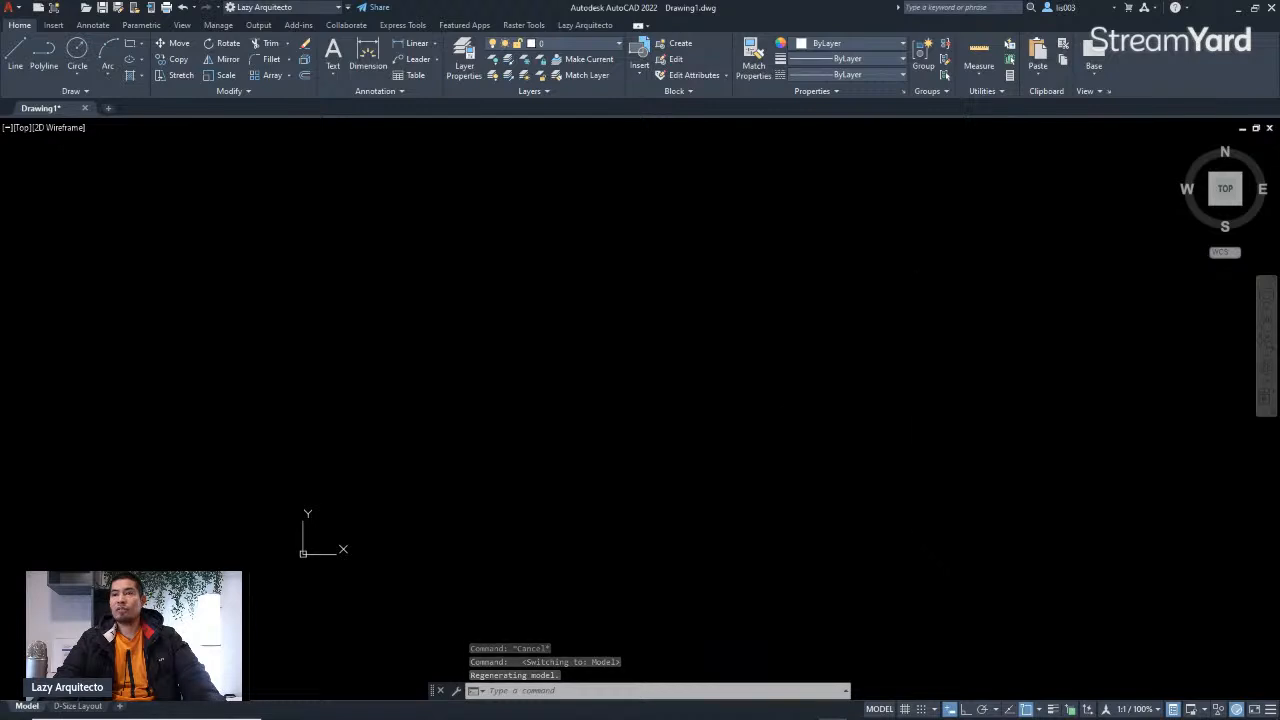
{"action": "left_click_drag", "start_coordinate": [1114, 205], "coordinate": [678, 205]}
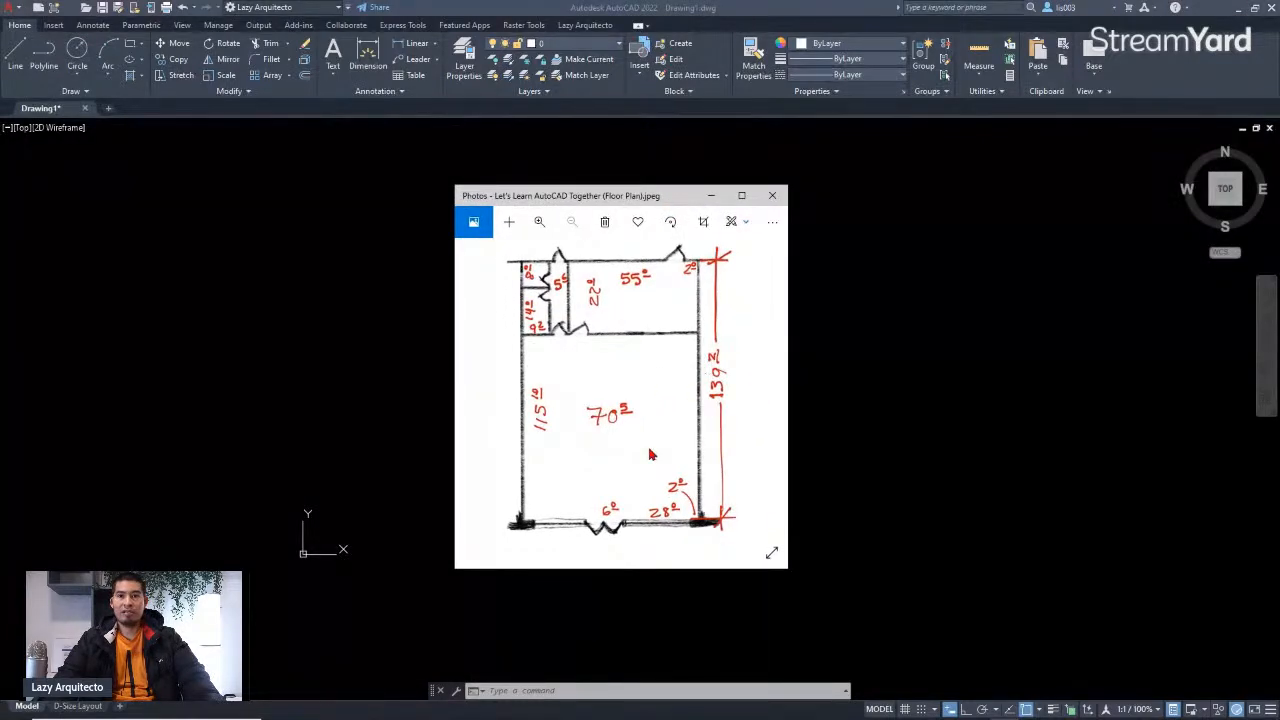
{"action": "left_click_drag", "start_coordinate": [593, 197], "coordinate": [749, 208]}
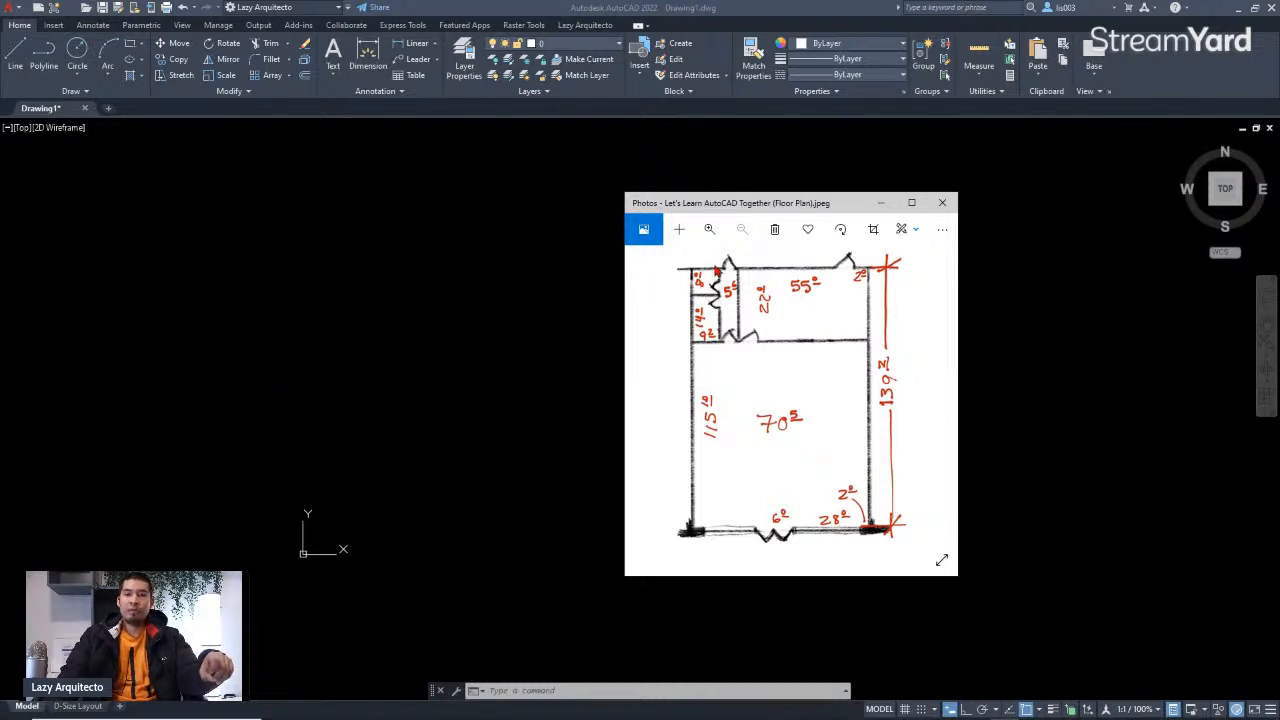
{"action": "left_click_drag", "start_coordinate": [742, 211], "coordinate": [1279, 242]}
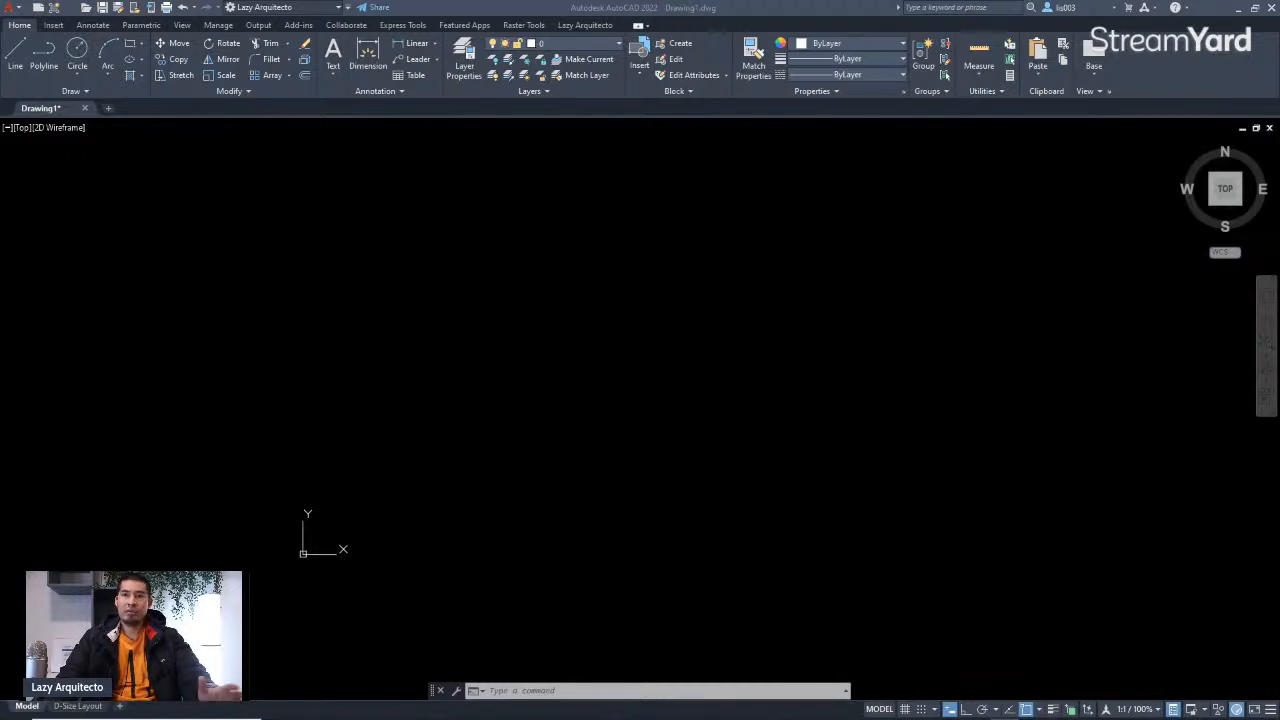
Step: Open the floor plan folder and select the Let's Learn AutoCAD Together (Floor Plan).jpeg file
{"action": "left_click_drag", "start_coordinate": [1279, 240], "coordinate": [753, 311]}
{"action": "left_click", "coordinate": [889, 307]}
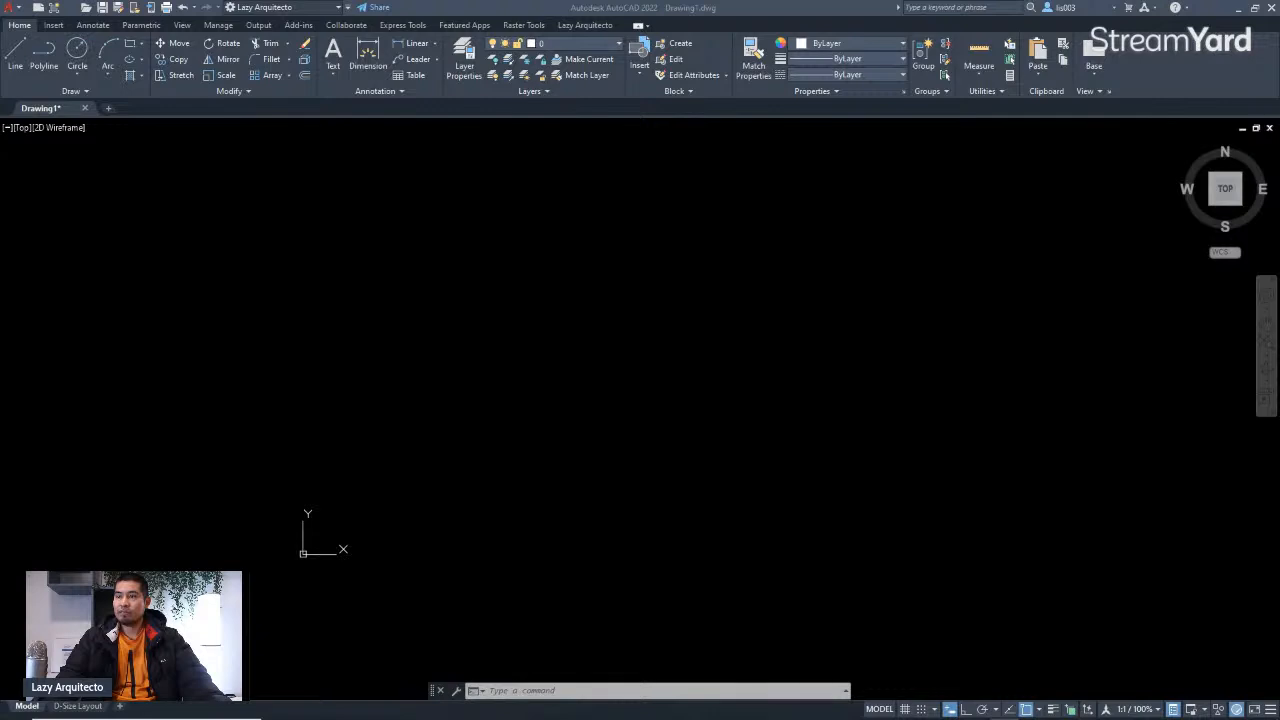
{"action": "left_click_drag", "start_coordinate": [1279, 309], "coordinate": [785, 233]}
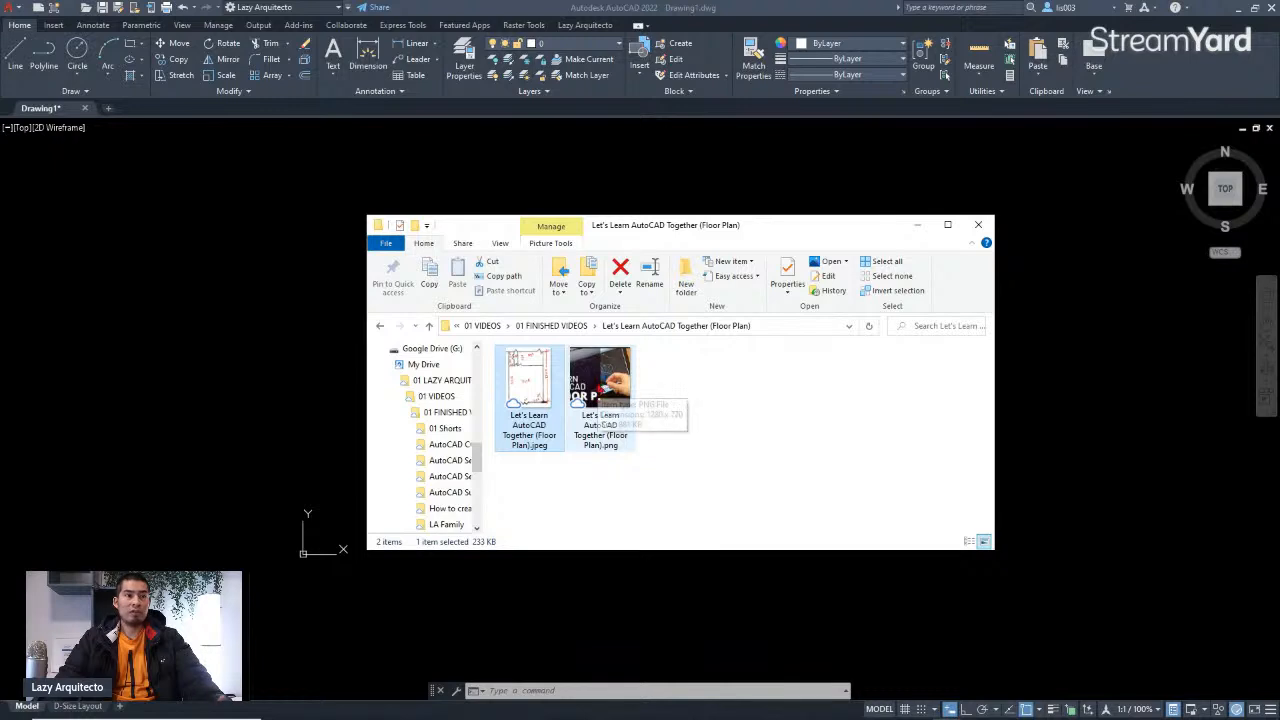
{"action": "left_click", "coordinate": [540, 472]}
{"action": "left_click", "coordinate": [530, 402]}
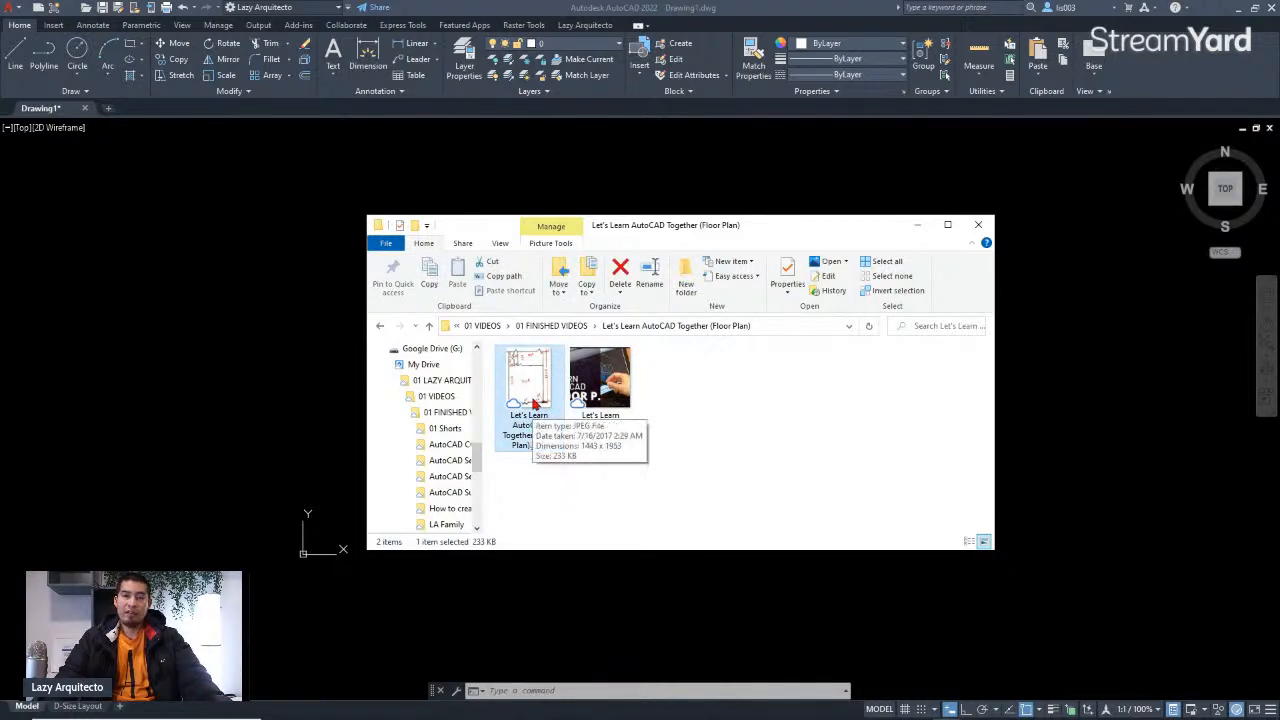
Step: Drag the floor plan JPEG into model space and place it at a picked insertion point and scale with 0 rotation
{"action": "left_click_drag", "start_coordinate": [535, 395], "coordinate": [325, 470]}
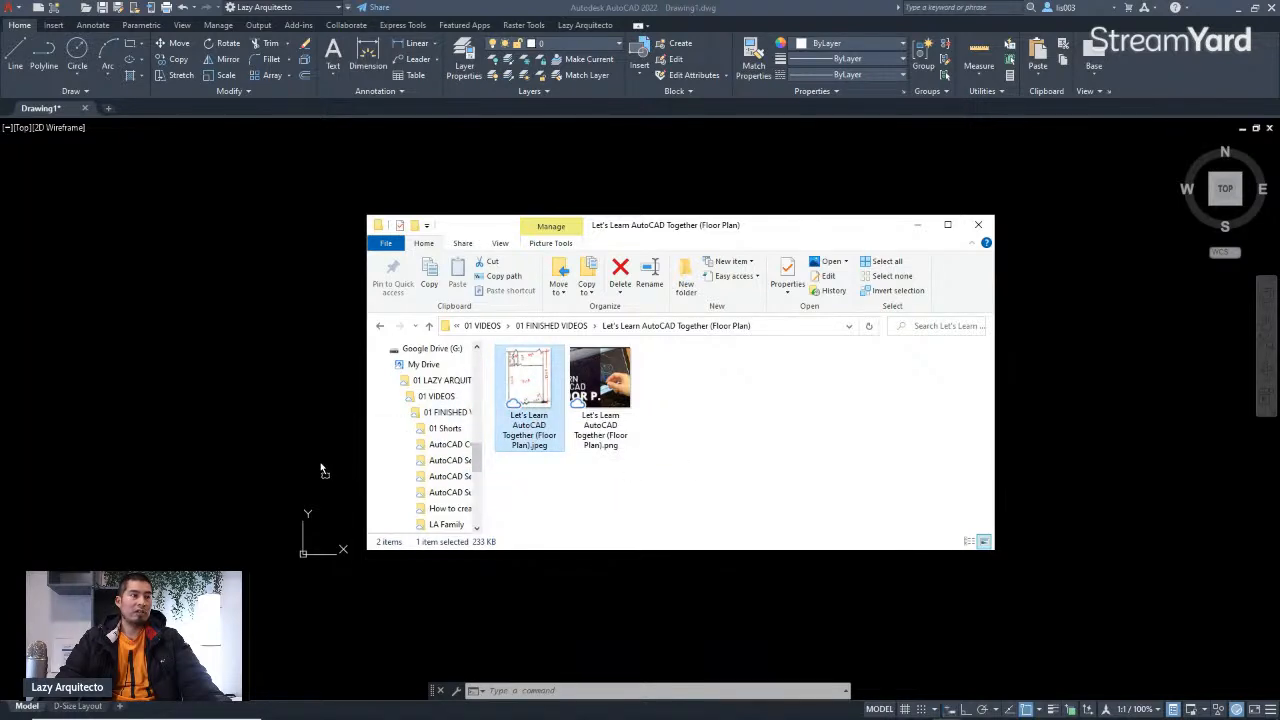
{"action": "left_click_drag", "start_coordinate": [276, 420], "coordinate": [125, 515]}
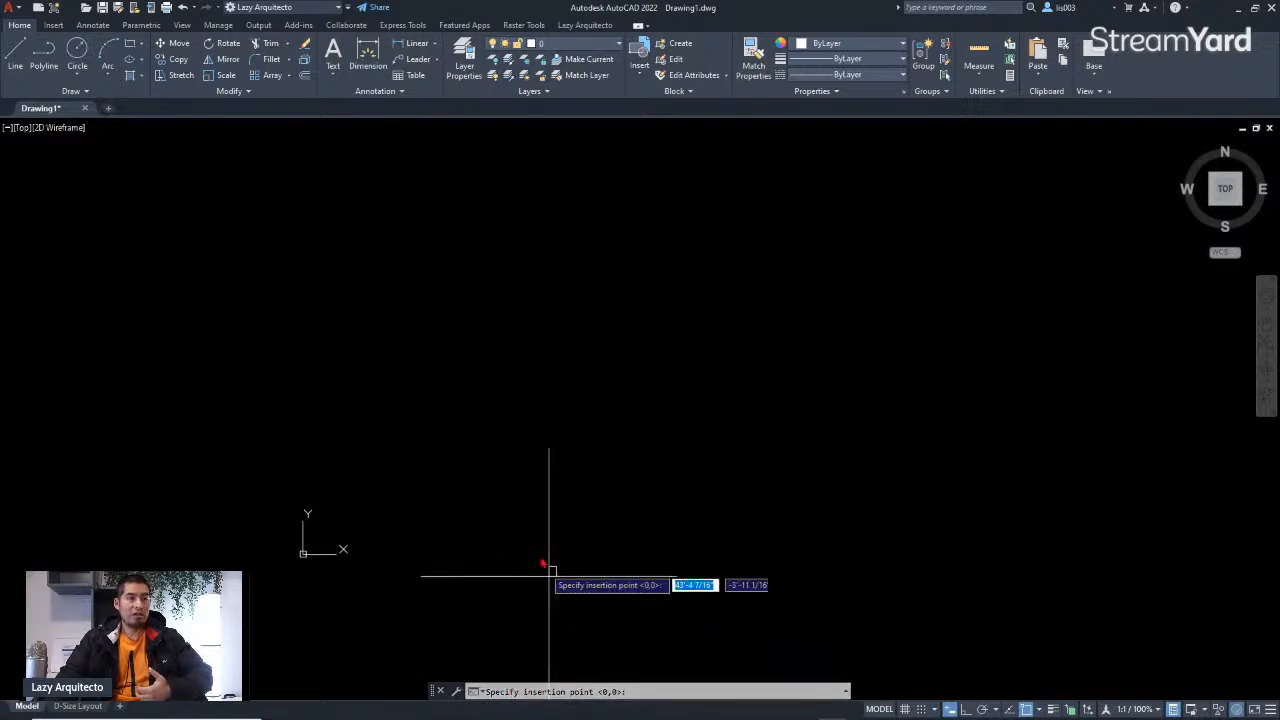
{"action": "left_click", "coordinate": [411, 498]}
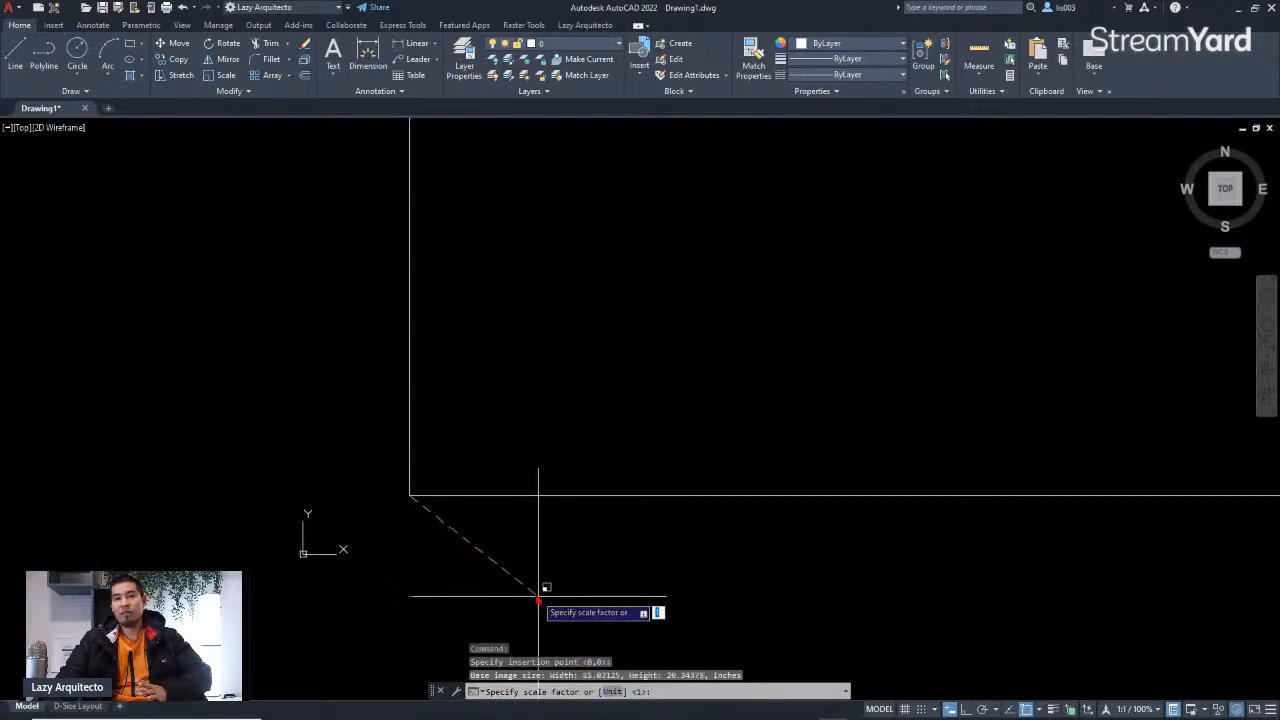
{"action": "left_click", "coordinate": [439, 517]}
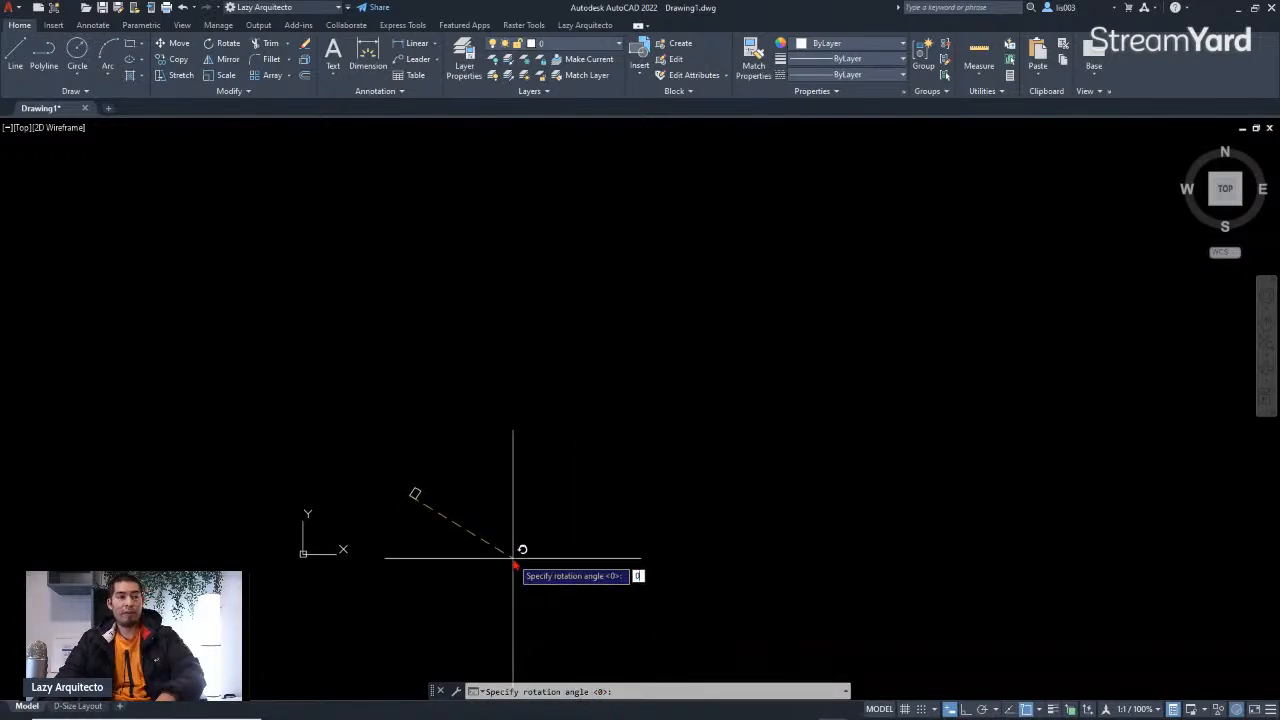
{"action": "key", "text": "Return"}
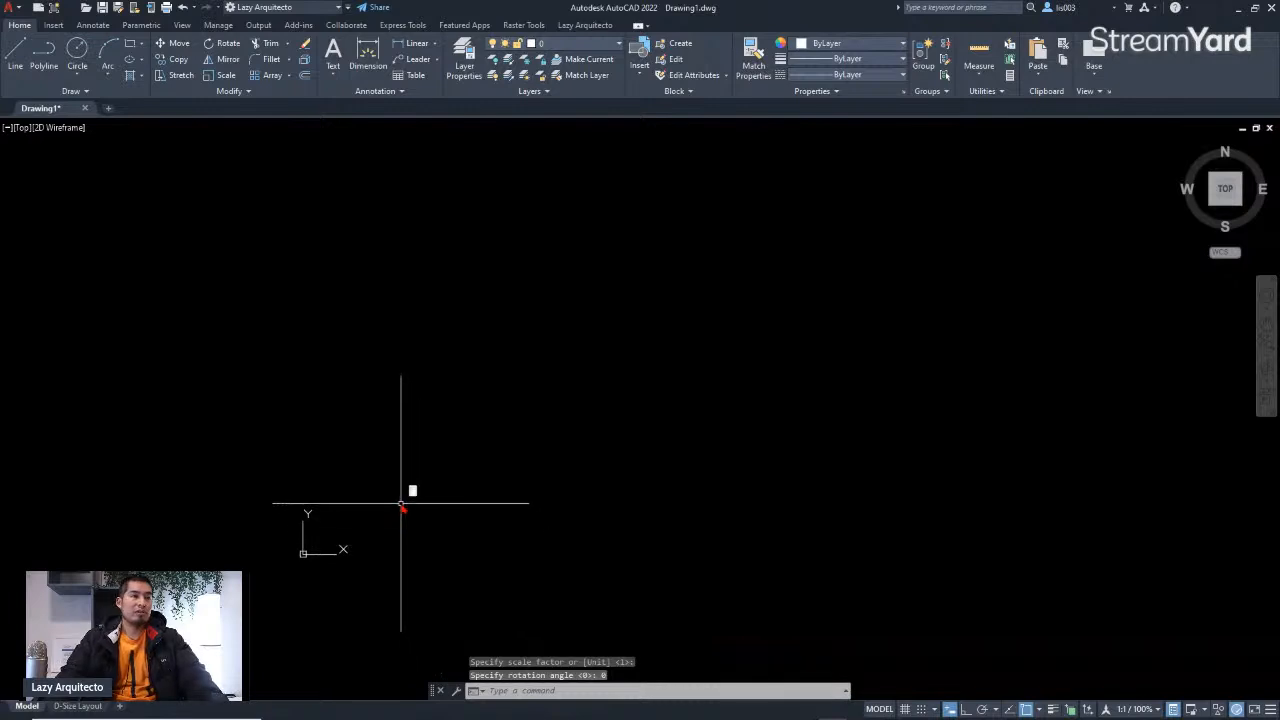
Step: Zoom and pan around the inserted floor plan image to examine its sketched rooms and dimensions
{"action": "scroll", "coordinate": [410, 493], "scroll_direction": "up", "scroll_amount": 10}
{"action": "scroll", "coordinate": [490, 484], "scroll_direction": "down", "scroll_amount": 3}
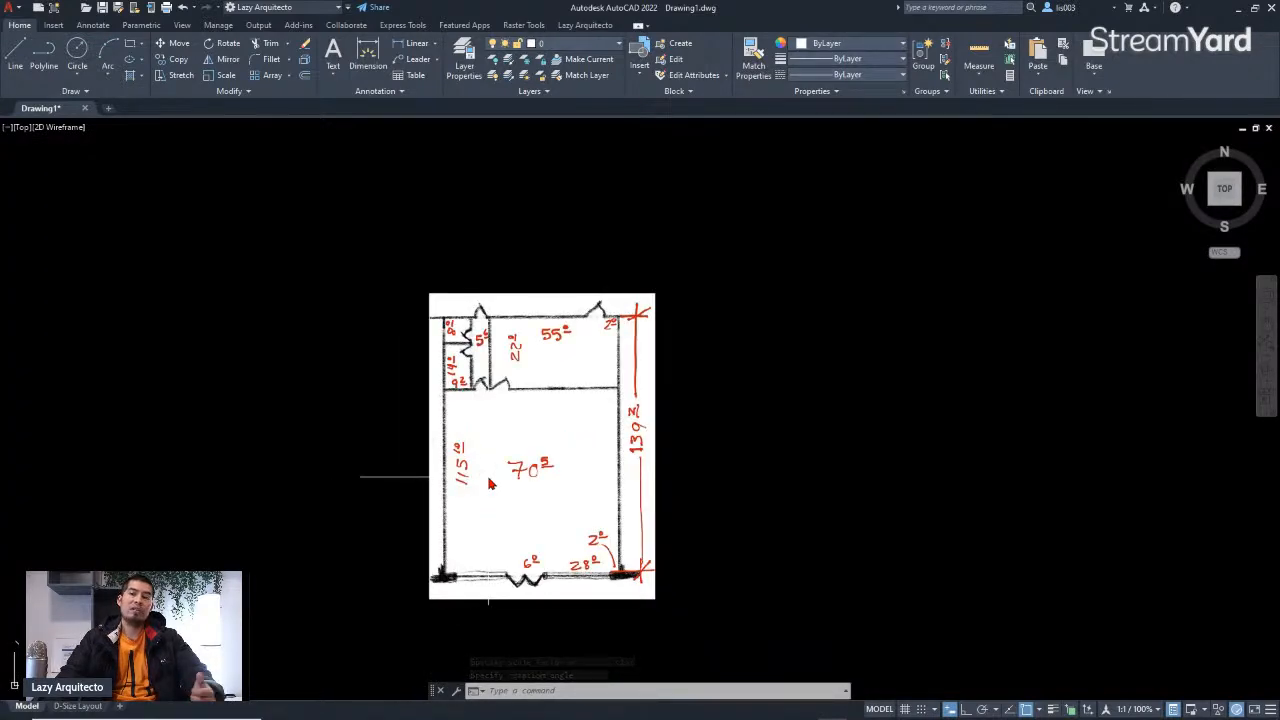
{"action": "scroll", "coordinate": [445, 449], "scroll_direction": "down", "scroll_amount": 3}
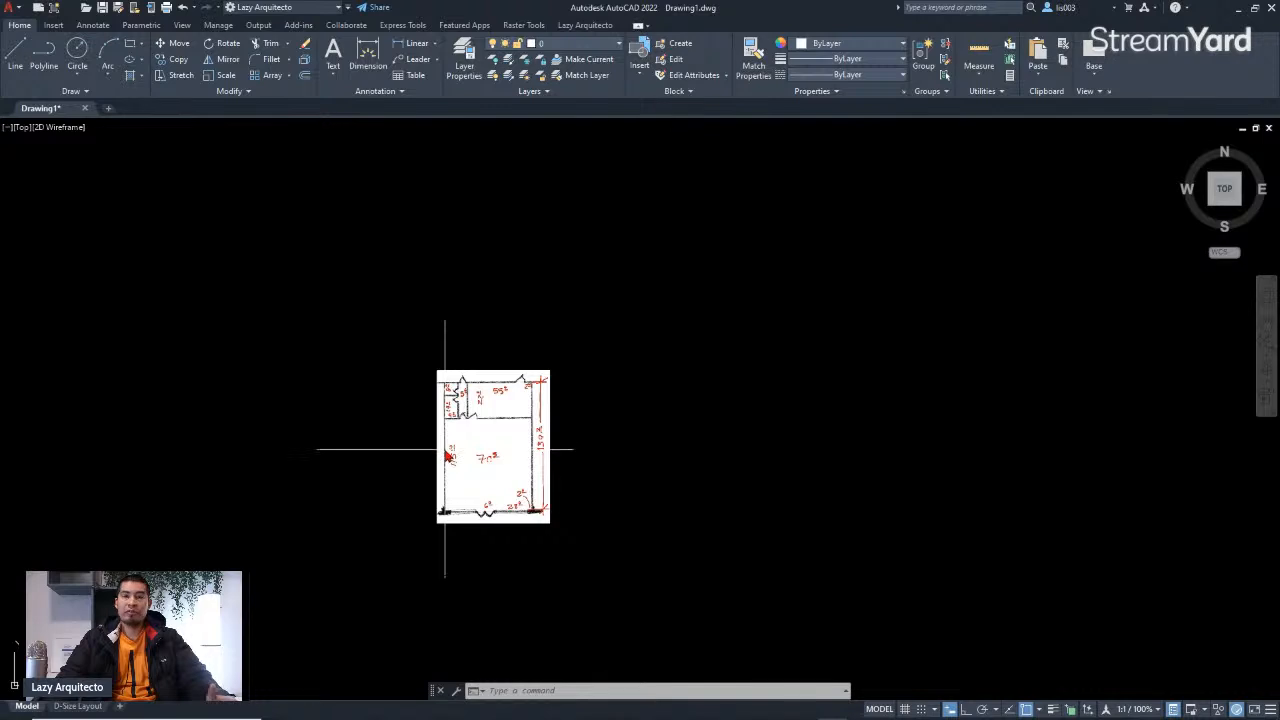
{"action": "mouse_move", "coordinate": [523, 457]}
{"action": "middle_mouse_down"}
{"action": "mouse_move", "coordinate": [366, 389]}
{"action": "mouse_move", "coordinate": [419, 341]}
{"action": "middle_mouse_up"}
{"action": "scroll", "coordinate": [419, 341], "scroll_direction": "down", "scroll_amount": 3}
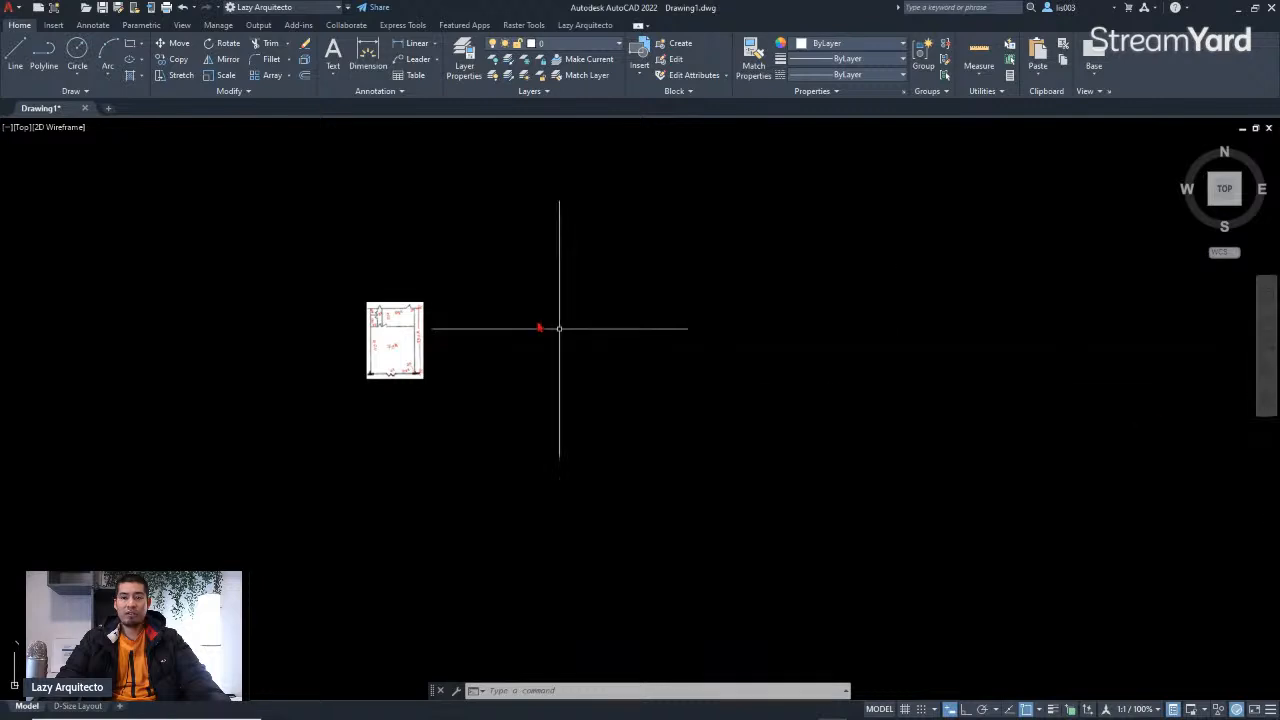
{"action": "middle_click_drag", "start_coordinate": [480, 320], "coordinate": [394, 363]}
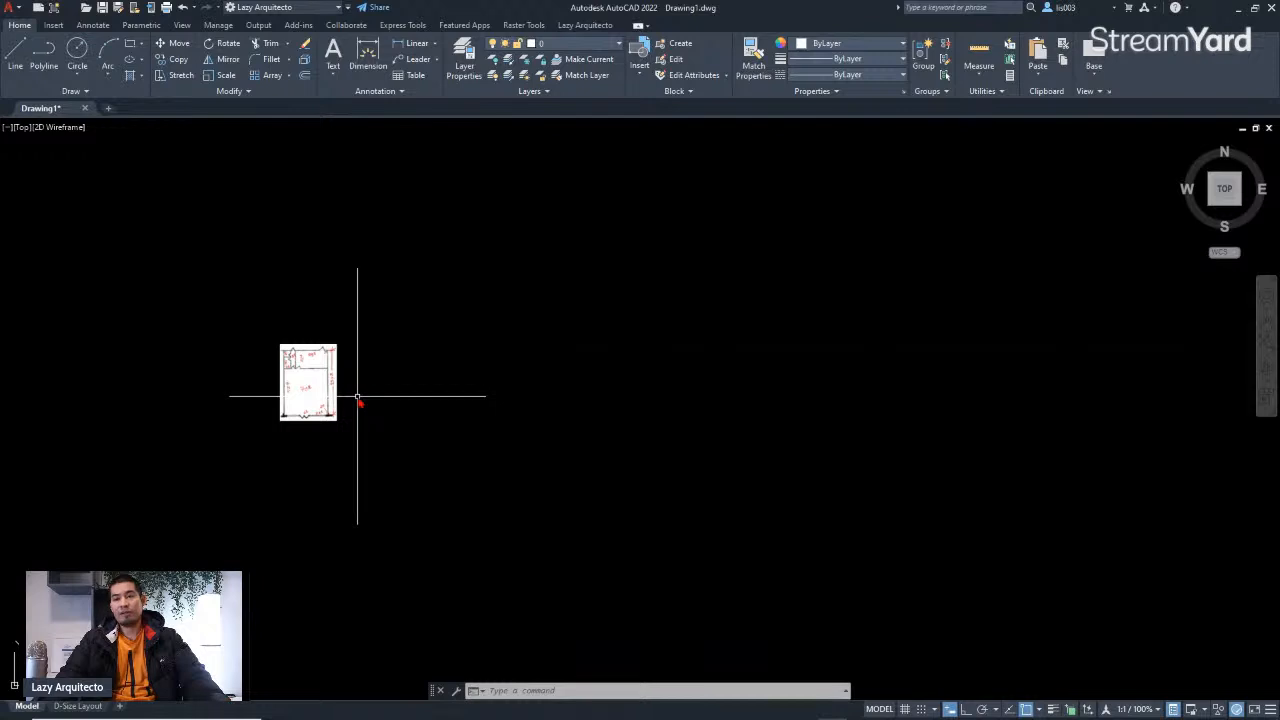
{"action": "scroll", "coordinate": [318, 399], "scroll_direction": "up", "scroll_amount": 6}
{"action": "middle_click_drag", "start_coordinate": [340, 435], "coordinate": [328, 446]}
{"action": "middle_click_drag", "start_coordinate": [411, 371], "coordinate": [409, 392]}
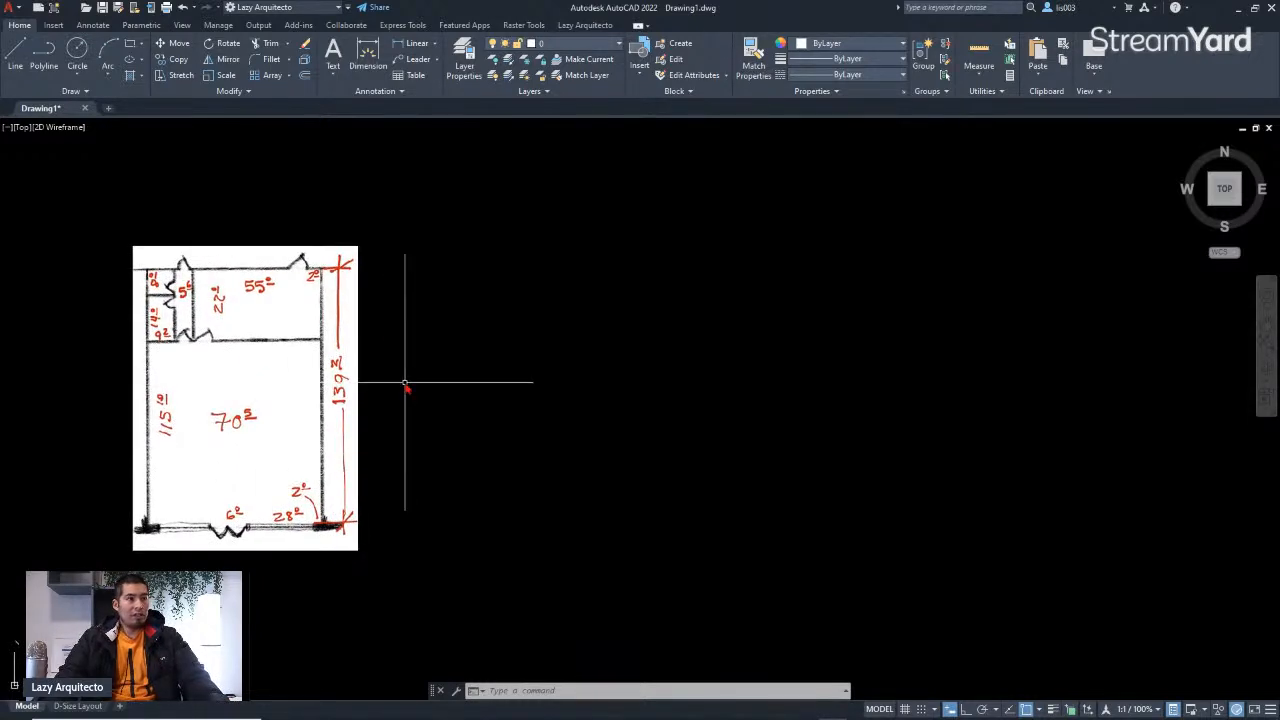
{"action": "scroll", "coordinate": [209, 382], "scroll_direction": "up", "scroll_amount": 4}
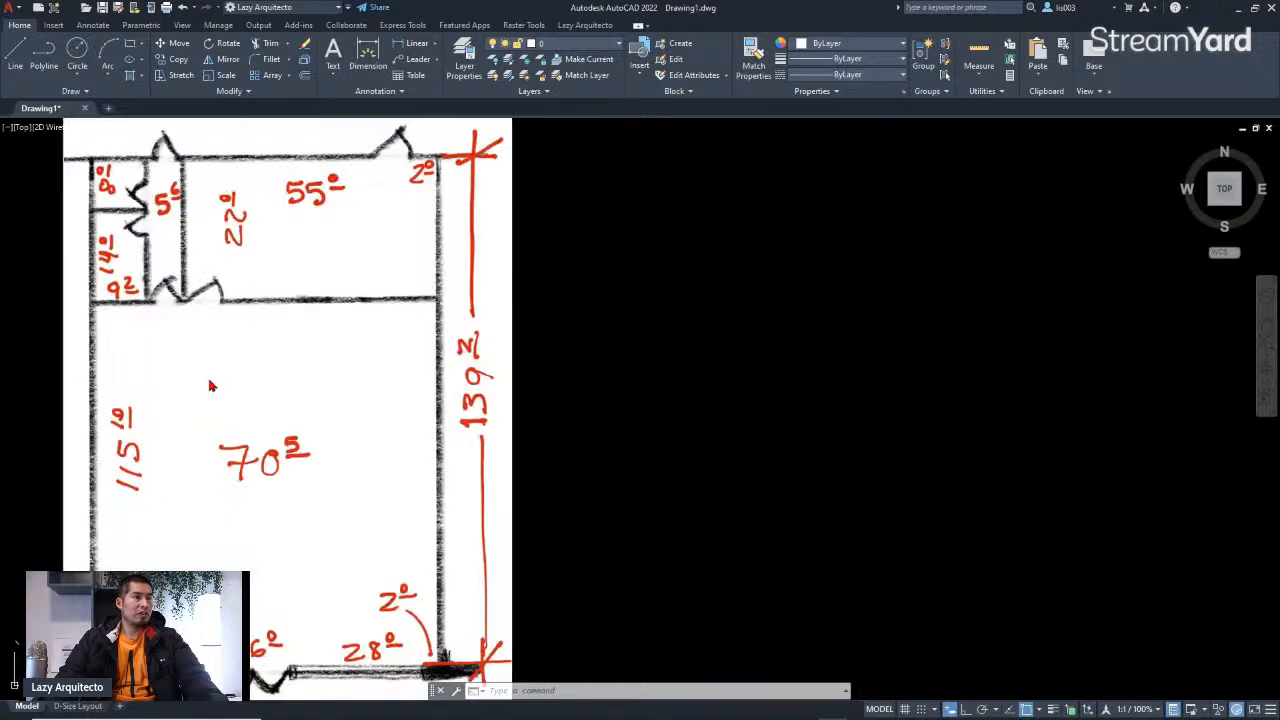
{"action": "middle_click_drag", "start_coordinate": [296, 384], "coordinate": [443, 370]}
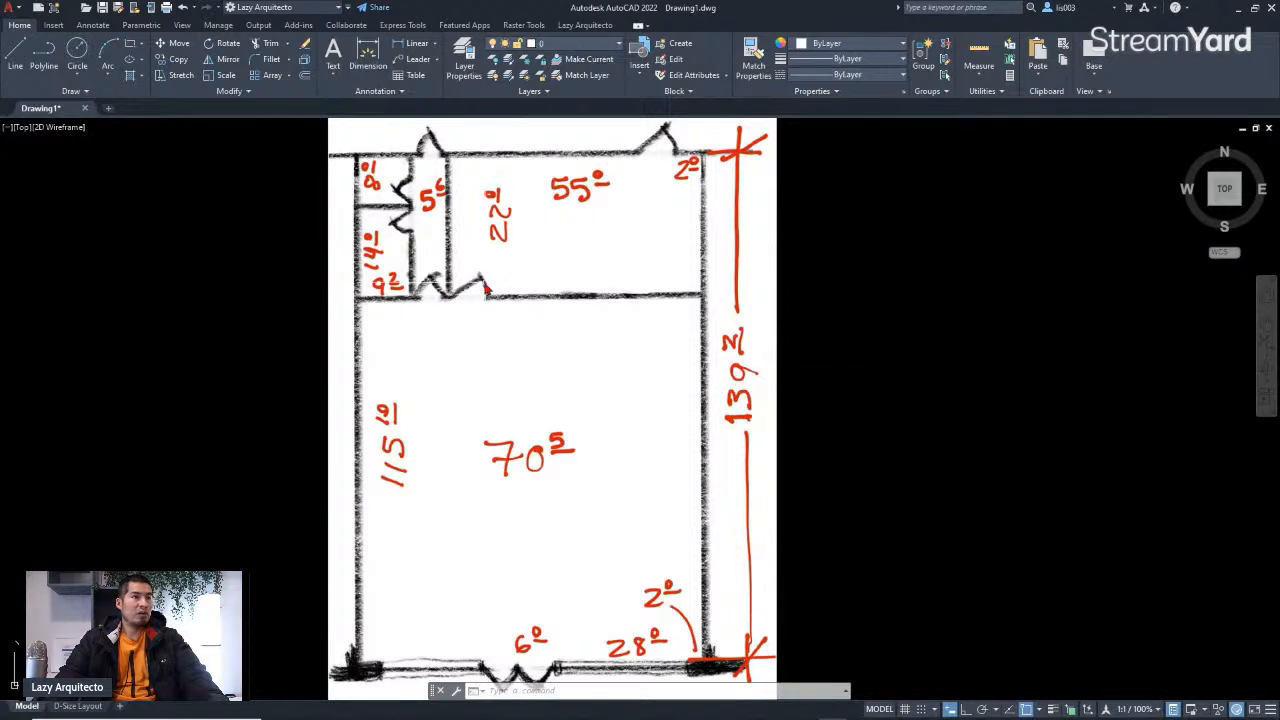
{"action": "scroll", "coordinate": [459, 290], "scroll_direction": "up", "scroll_amount": 2}
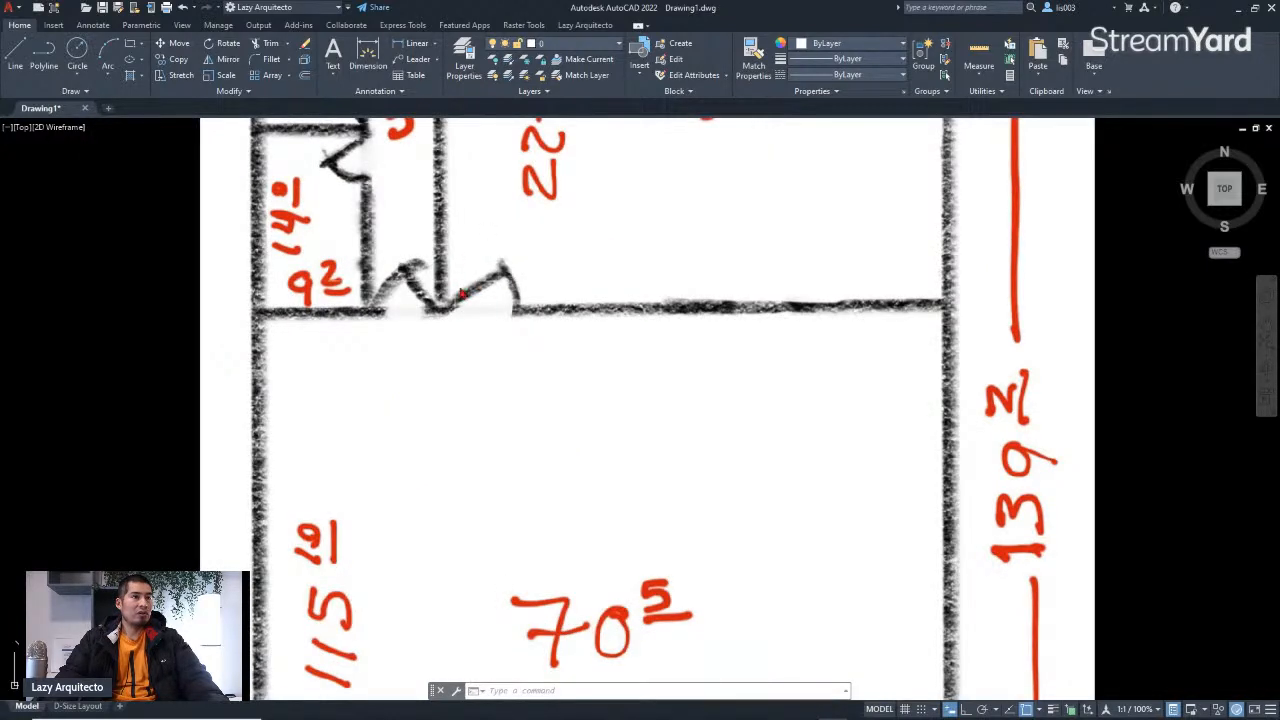
{"action": "scroll", "coordinate": [492, 302], "scroll_direction": "down", "scroll_amount": 2}
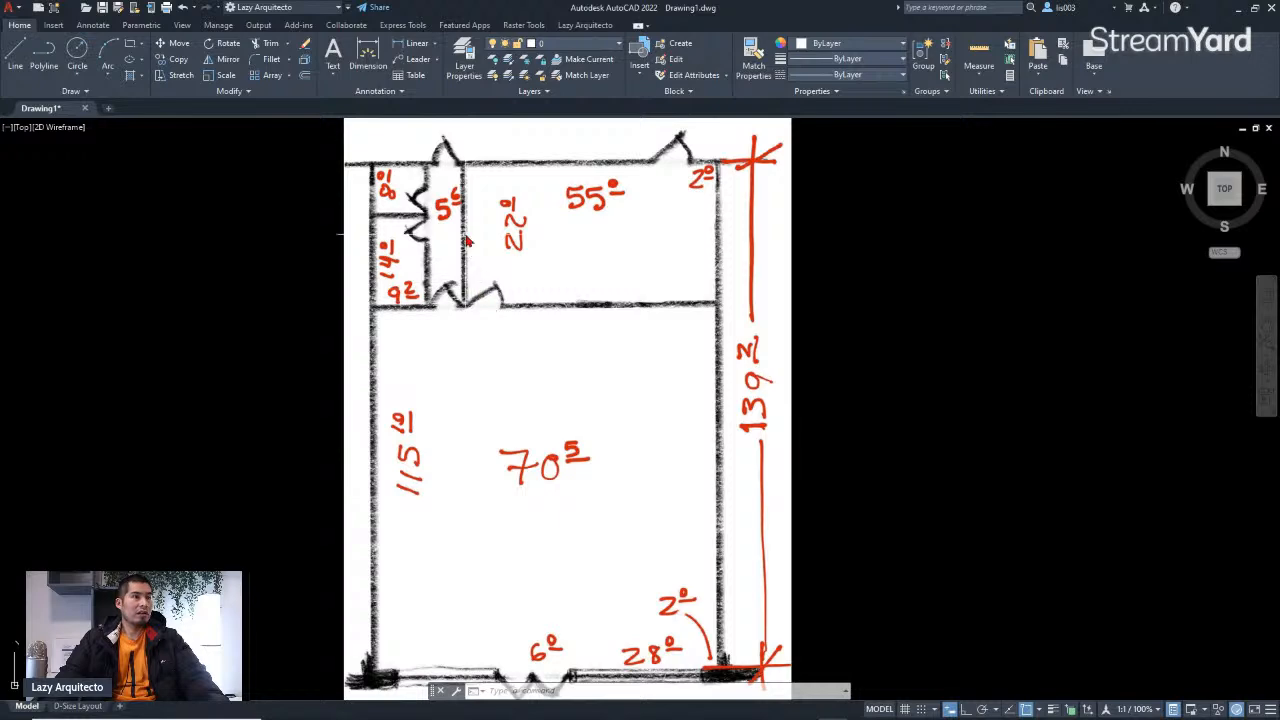
{"action": "scroll", "coordinate": [540, 553], "scroll_direction": "up", "scroll_amount": 2}
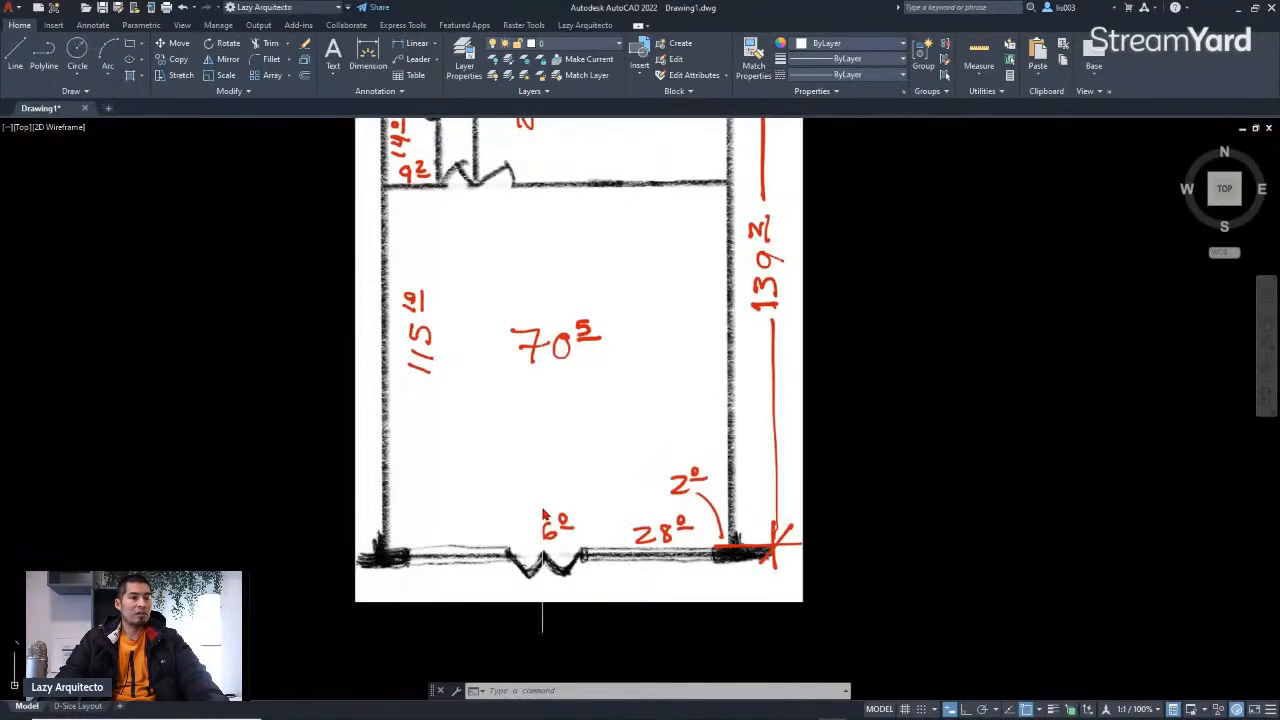
{"action": "scroll", "coordinate": [545, 558], "scroll_direction": "up", "scroll_amount": 2}
{"action": "scroll", "coordinate": [545, 558], "scroll_direction": "down", "scroll_amount": 2}
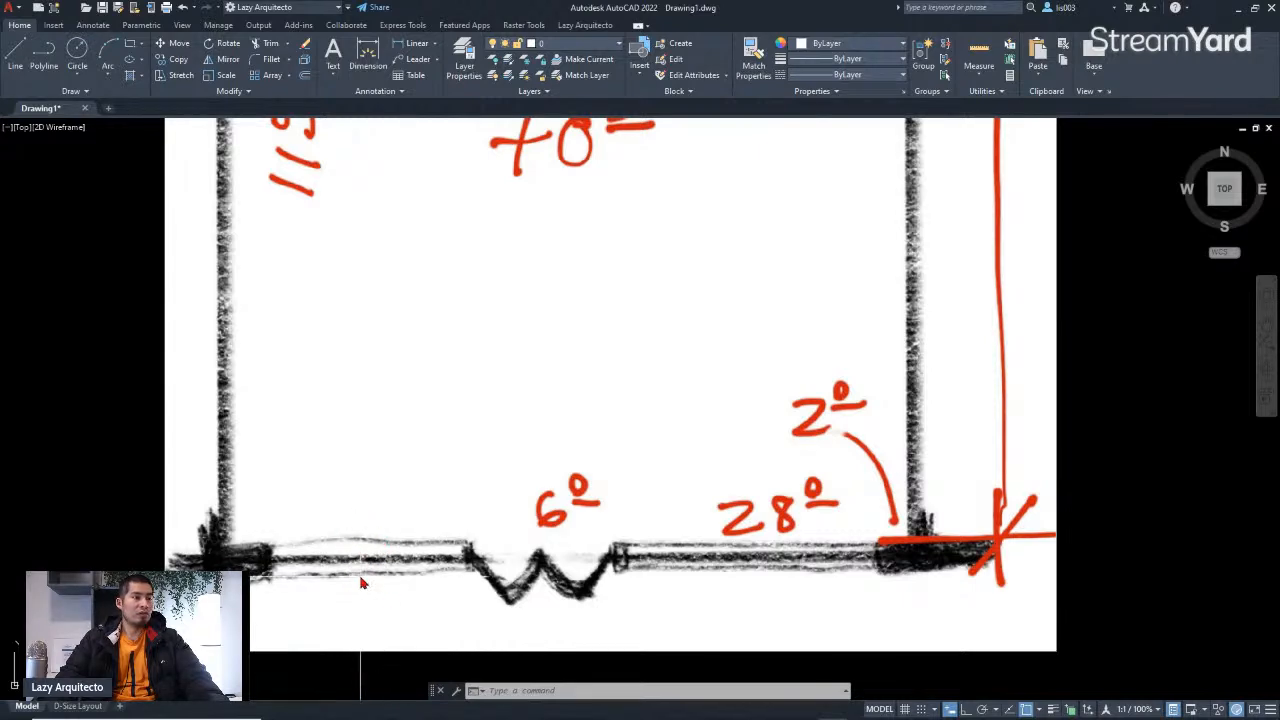
{"action": "scroll", "coordinate": [778, 556], "scroll_direction": "down", "scroll_amount": 3}
{"action": "middle_click_drag", "start_coordinate": [760, 396], "coordinate": [752, 508]}
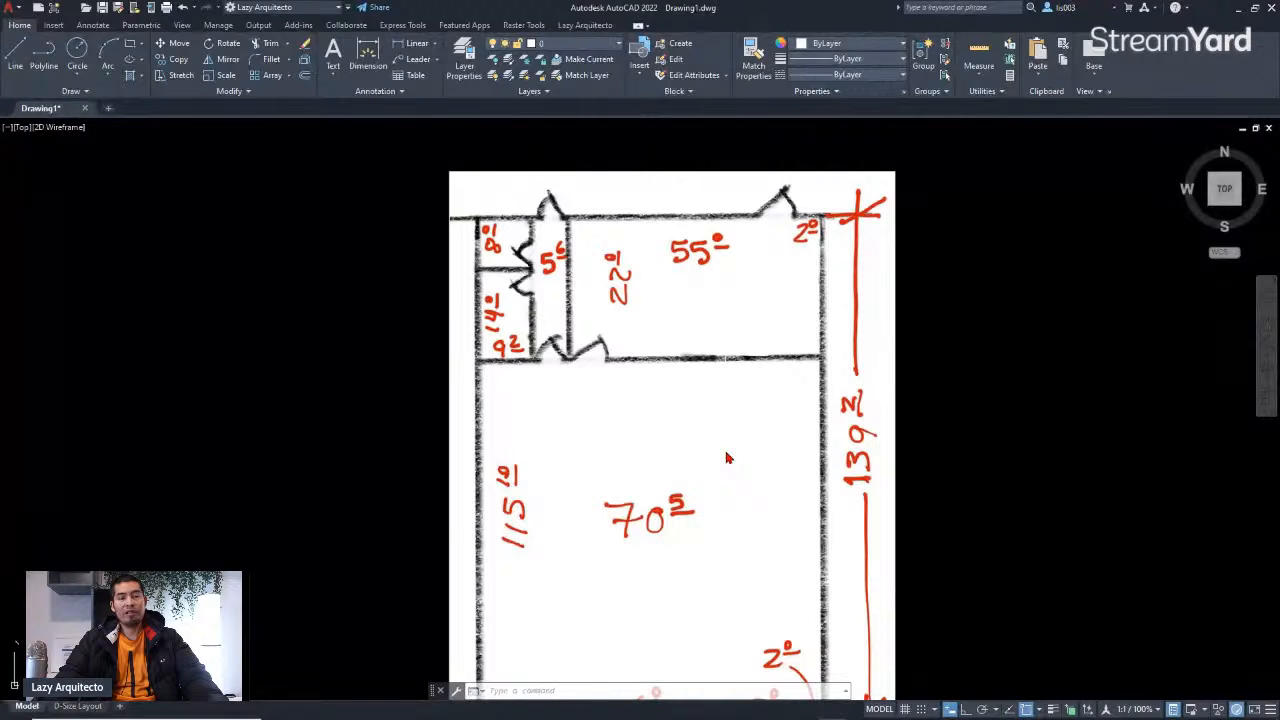
{"action": "mouse_move", "coordinate": [706, 434]}
{"action": "middle_mouse_down"}
{"action": "mouse_move", "coordinate": [669, 383]}
{"action": "mouse_move", "coordinate": [689, 389]}
{"action": "mouse_move", "coordinate": [449, 414]}
{"action": "mouse_move", "coordinate": [364, 371]}
{"action": "middle_mouse_up"}
{"action": "scroll", "coordinate": [590, 396], "scroll_direction": "down", "scroll_amount": 3}
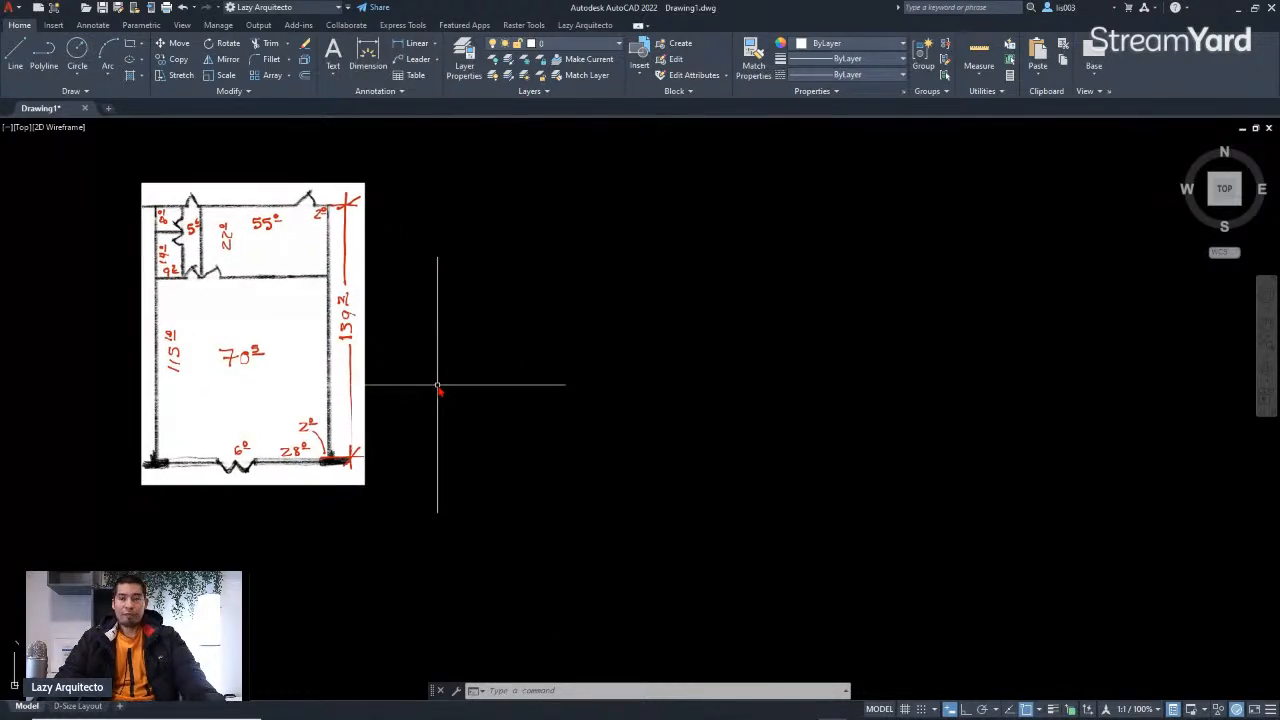
{"action": "middle_click_drag", "start_coordinate": [468, 385], "coordinate": [468, 414]}
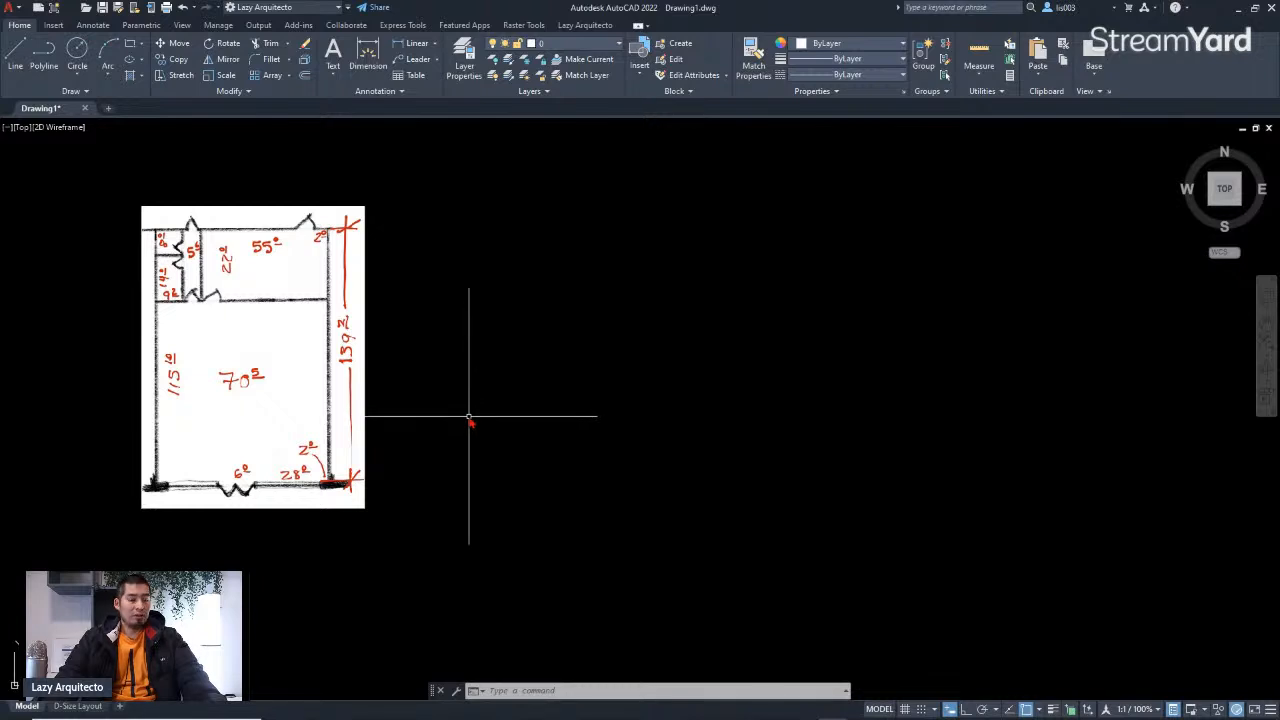
{"action": "middle_click_drag", "start_coordinate": [338, 340], "coordinate": [426, 343]}
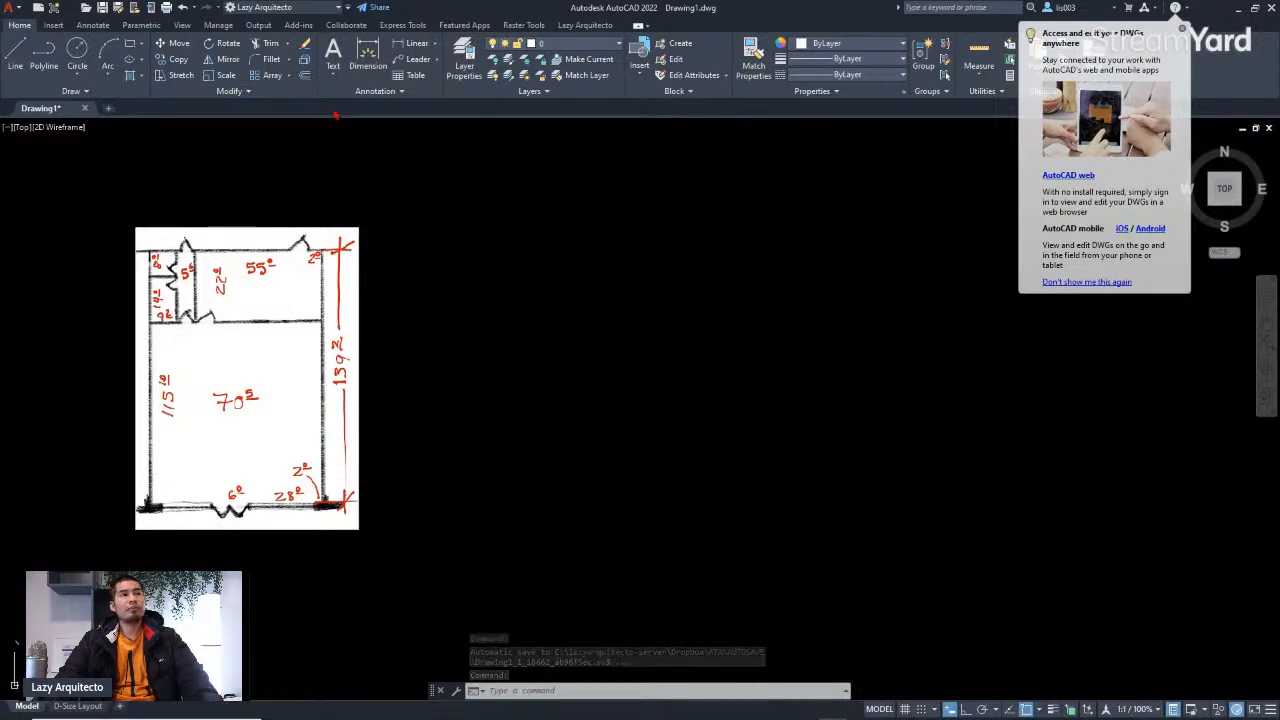
{"action": "left_click", "coordinate": [292, 128]}
{"action": "left_click", "coordinate": [272, 138]}
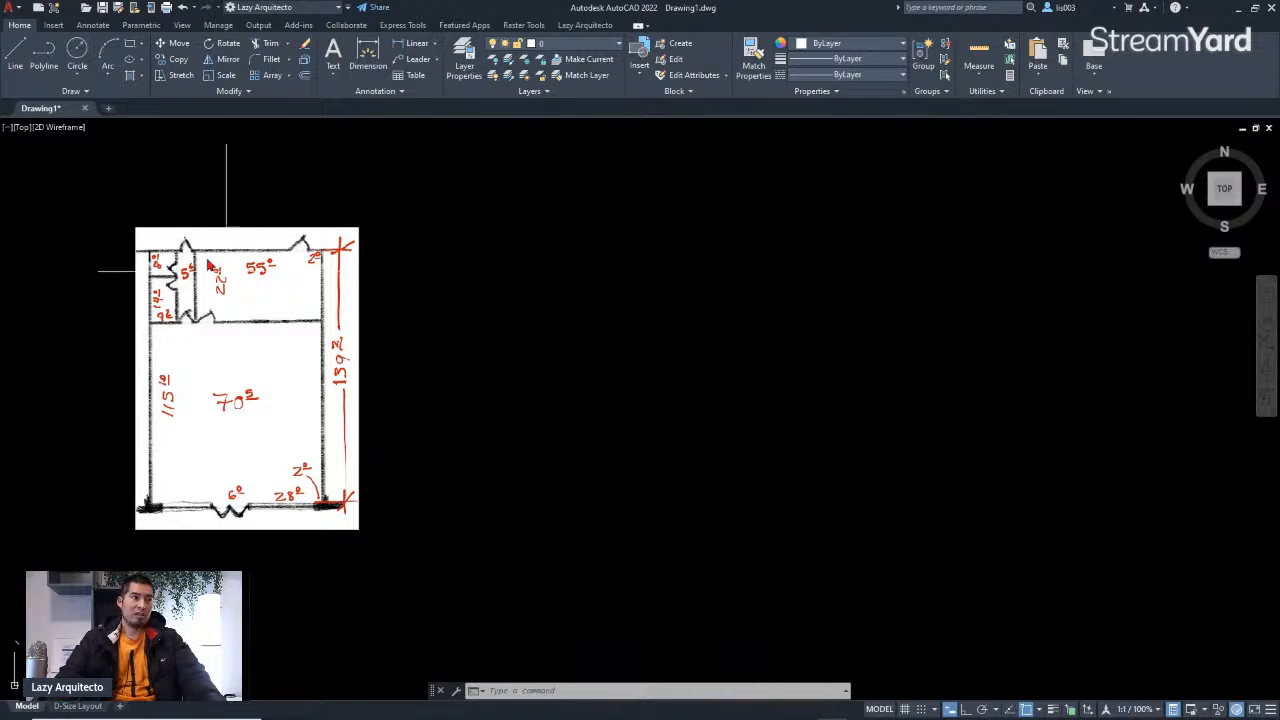
{"action": "left_click", "coordinate": [16, 64]}
{"action": "left_click", "coordinate": [515, 406]}
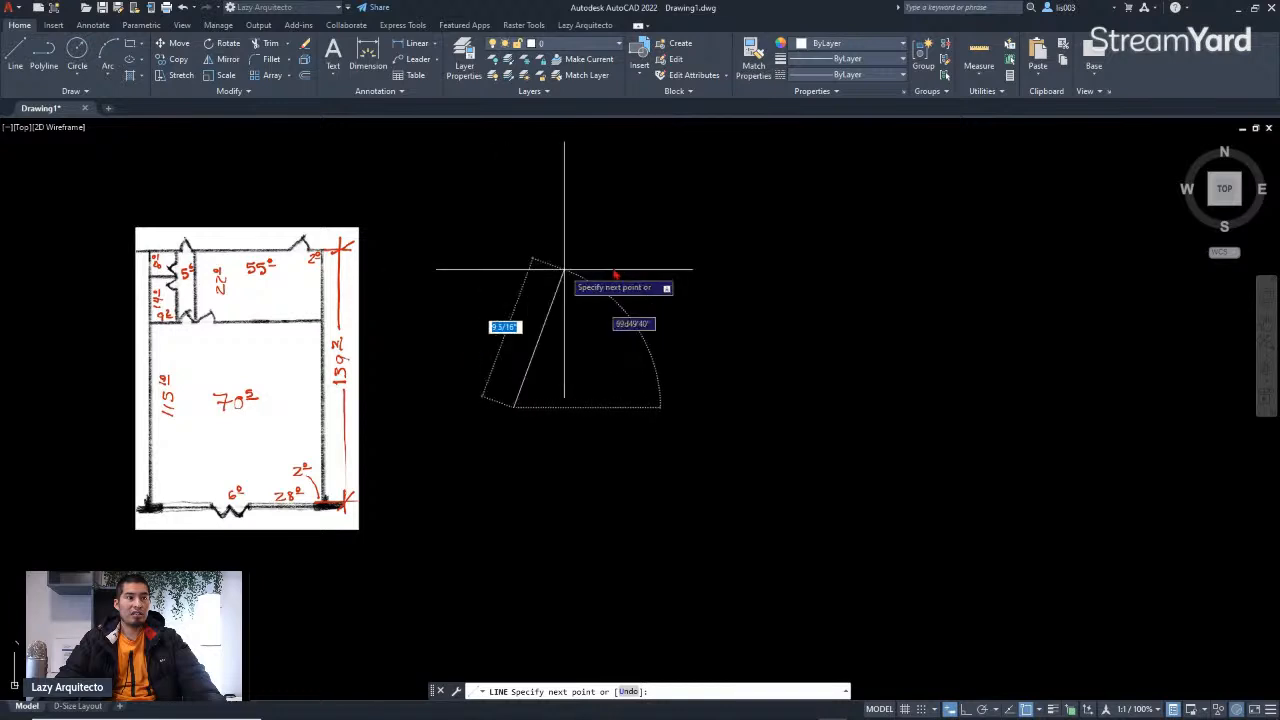
{"action": "key", "text": "Escape"}
Step: Draw a few connected test lines with the LINE command, then undo them
{"action": "type", "text": "LINE"}
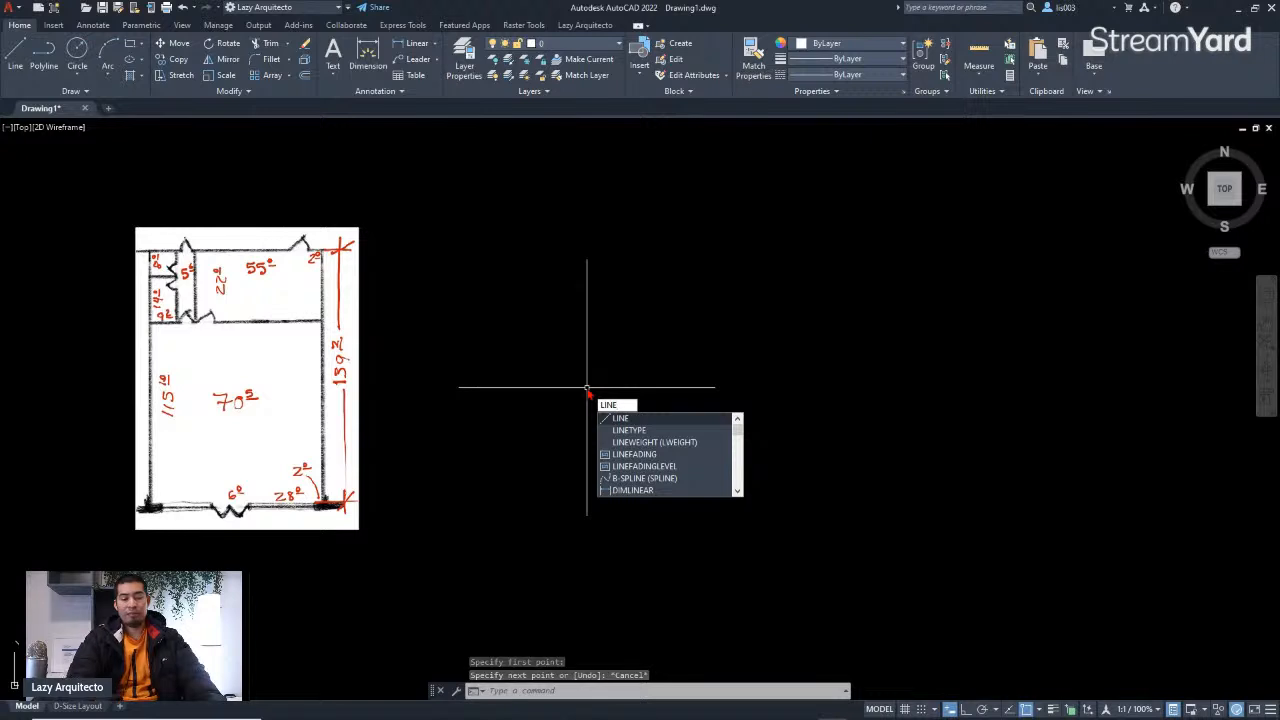
{"action": "key", "text": "Return"}
{"action": "left_click", "coordinate": [562, 338]}
{"action": "left_click", "coordinate": [717, 255]}
{"action": "left_click", "coordinate": [686, 370]}
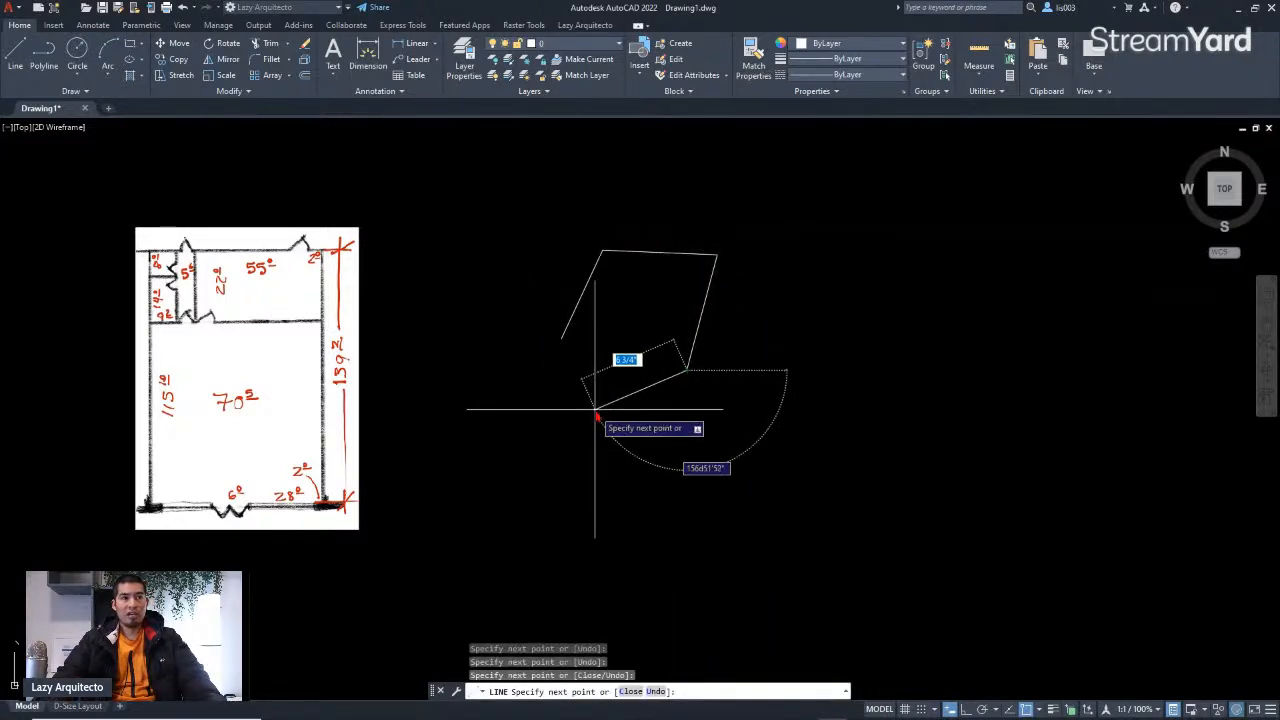
{"action": "key", "text": "Escape"}
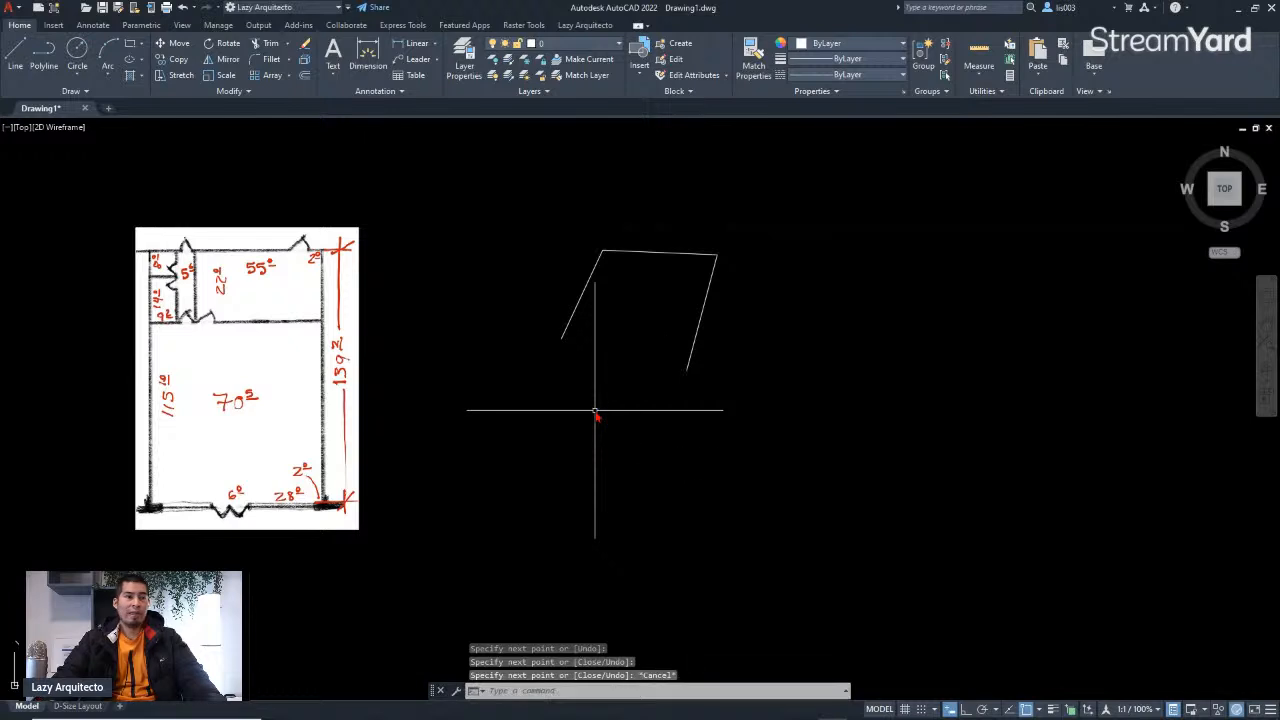
{"action": "key", "text": "ctrl+z"}
{"action": "middle_click_drag", "start_coordinate": [628, 386], "coordinate": [627, 402]}
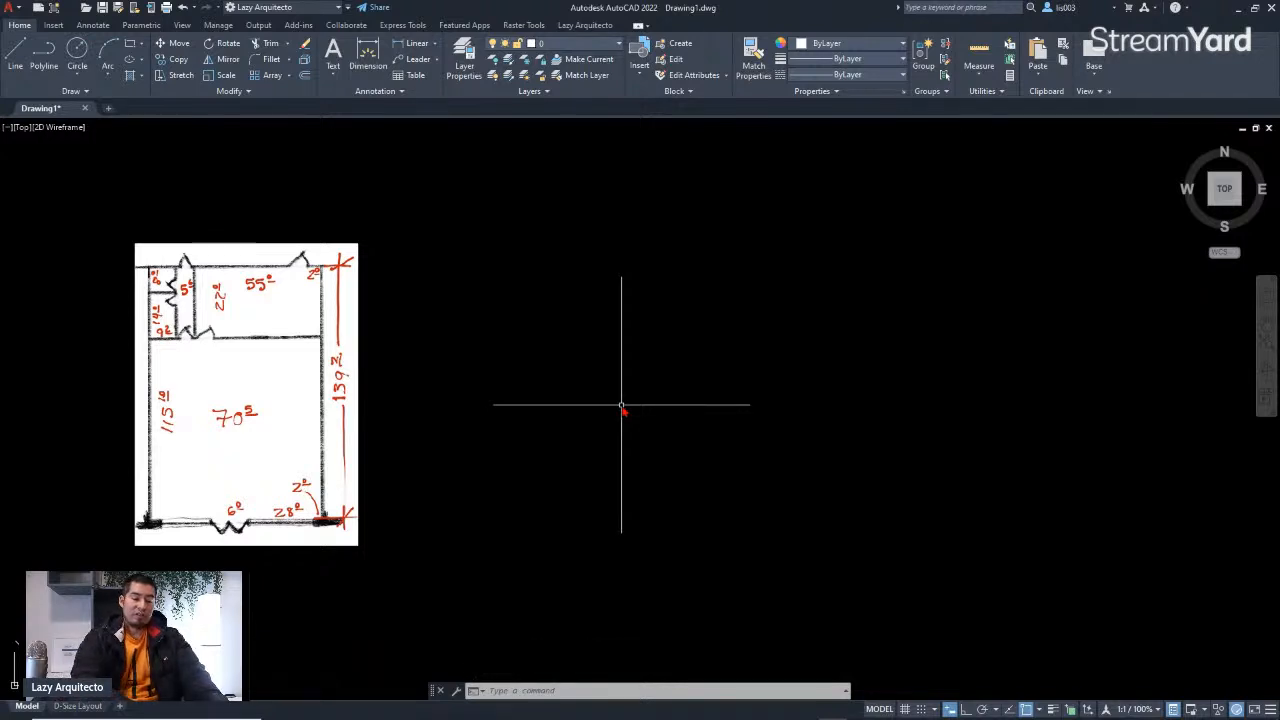
Step: Sketch another set of connected test lines with the LINE command and undo them
{"action": "type", "text": "l"}
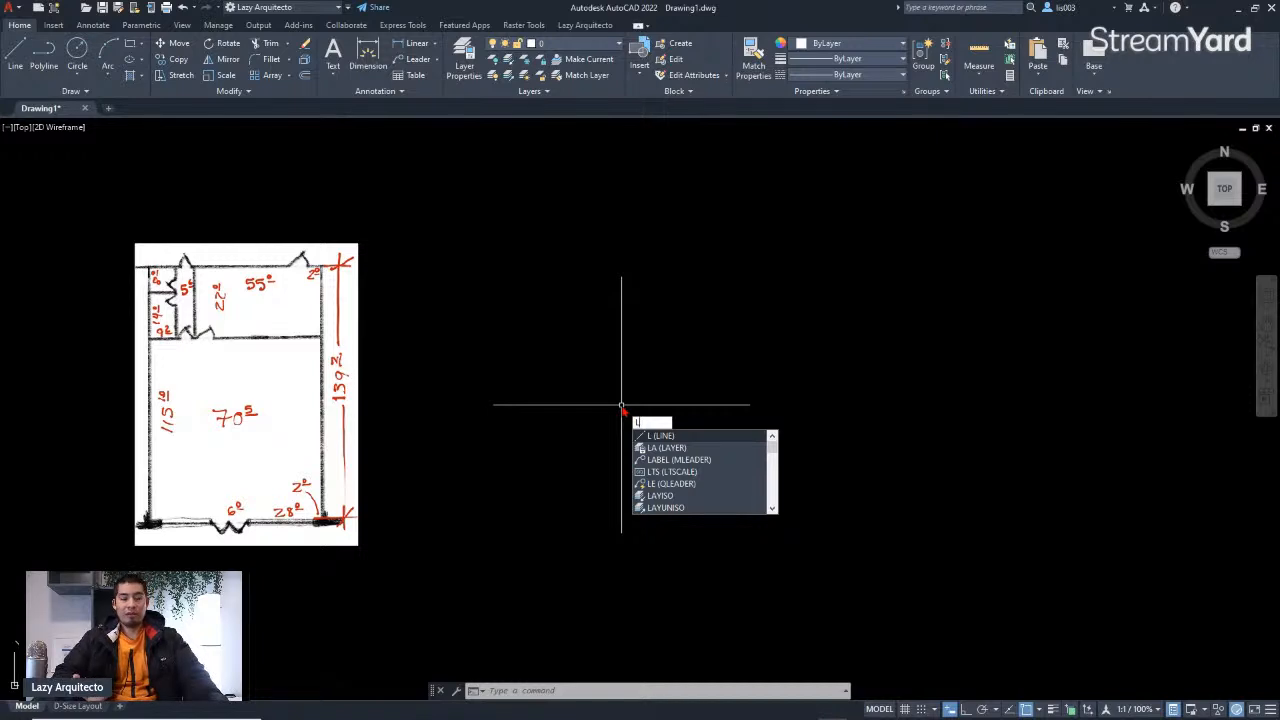
{"action": "key", "text": "Return"}
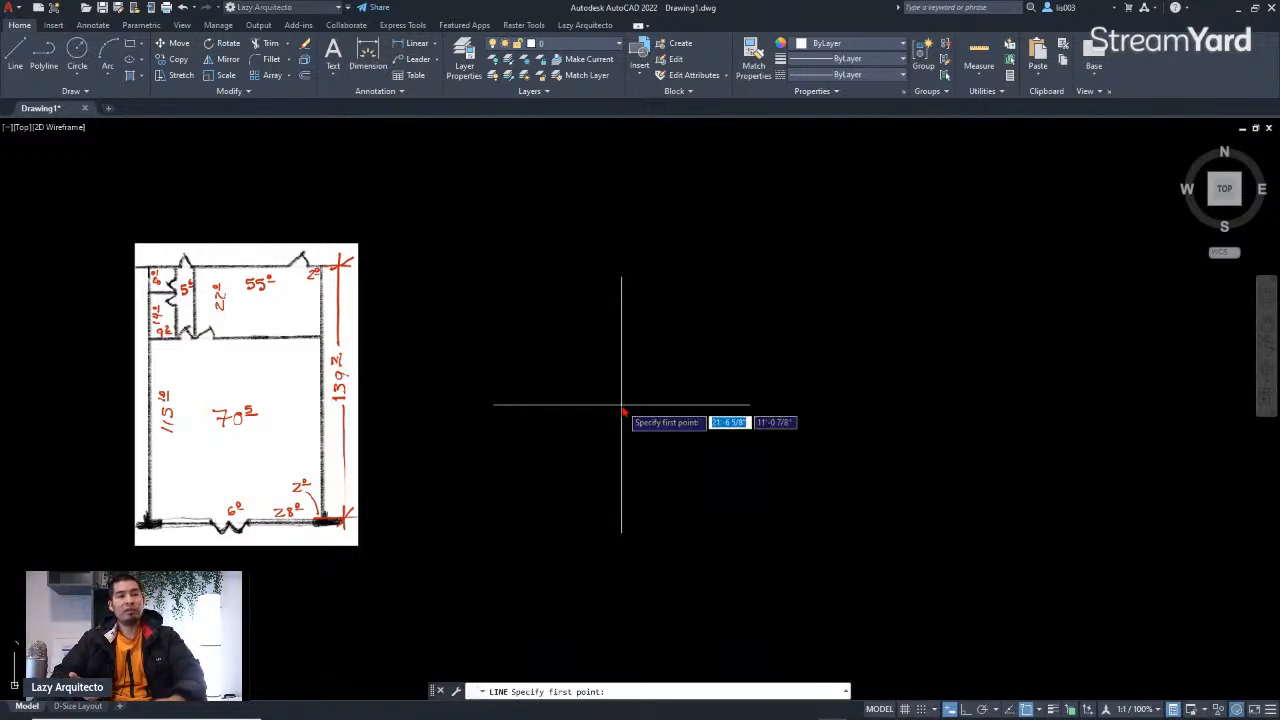
{"action": "left_click", "coordinate": [534, 471]}
{"action": "left_click", "coordinate": [600, 357]}
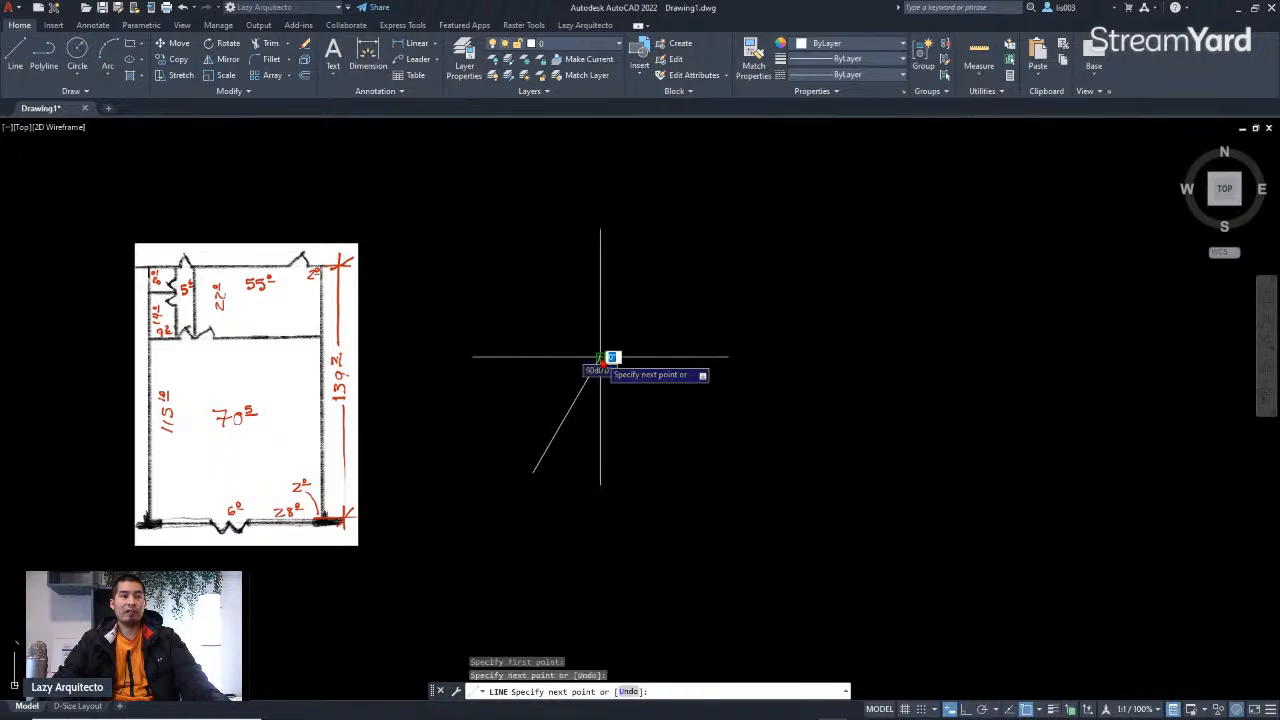
{"action": "left_click", "coordinate": [679, 372]}
{"action": "left_click", "coordinate": [676, 461]}
{"action": "left_click", "coordinate": [604, 472]}
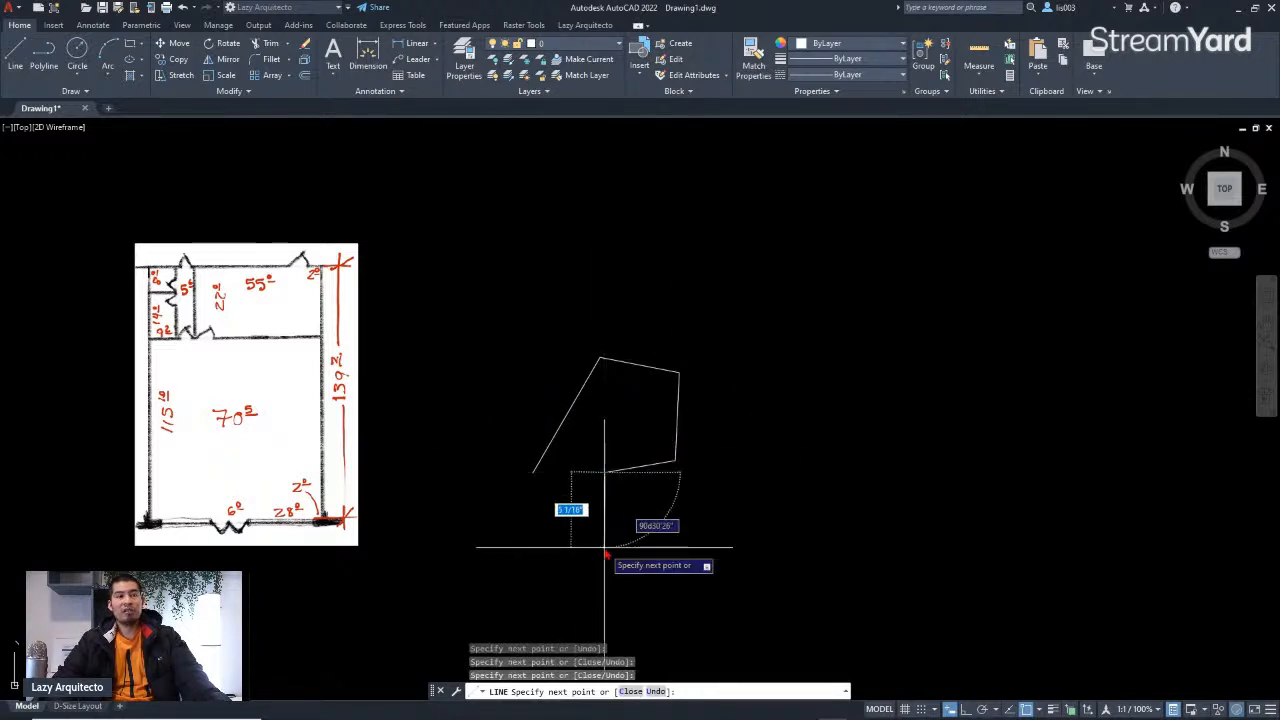
{"action": "key", "text": "Escape"}
{"action": "key", "text": "ctrl+z"}
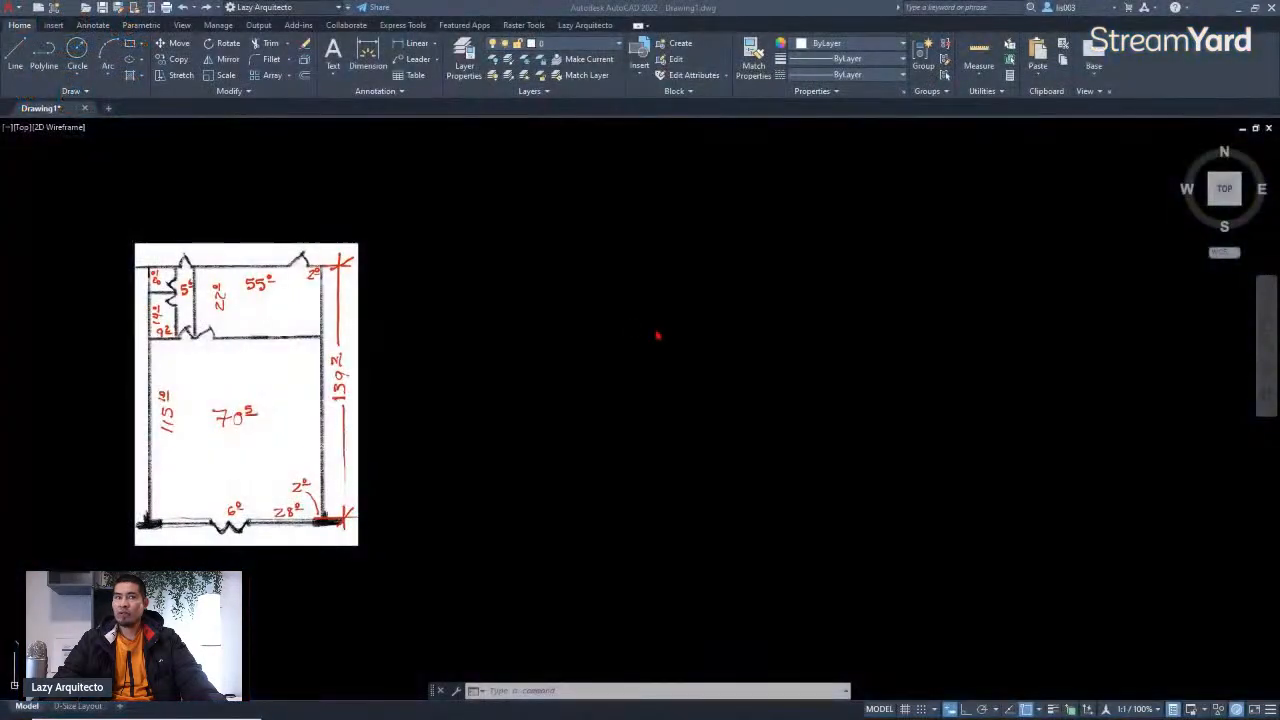
Step: Pan and zoom around the floor plan image to examine its sketched rooms and dimensions
{"action": "middle_click_drag", "start_coordinate": [588, 354], "coordinate": [549, 366]}
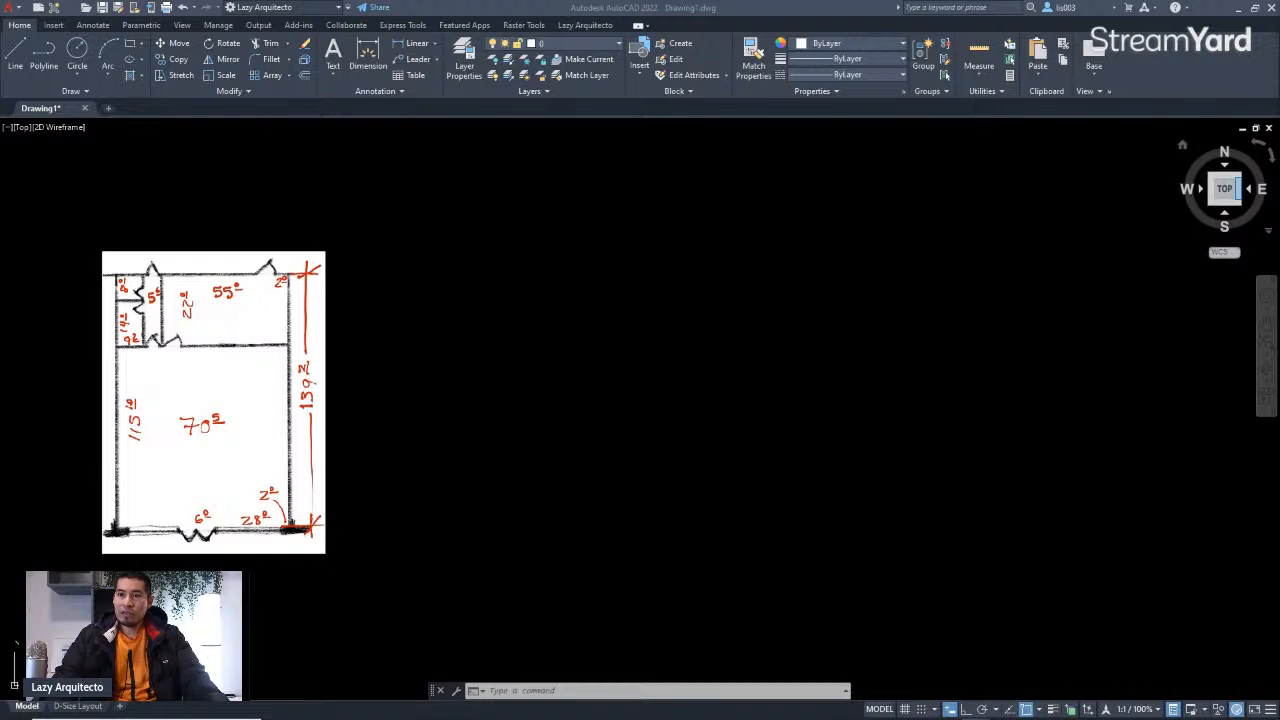
{"action": "left_click", "coordinate": [345, 279]}
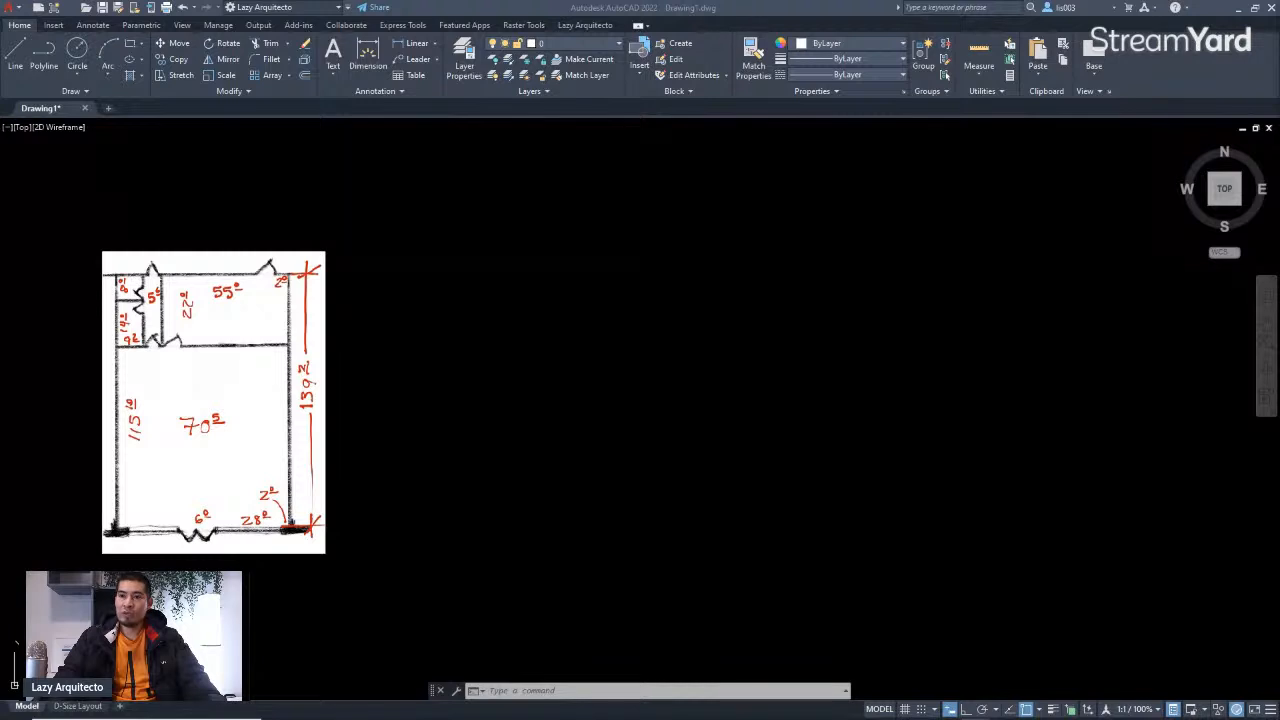
{"action": "left_click", "coordinate": [617, 333]}
{"action": "middle_click_drag", "start_coordinate": [626, 331], "coordinate": [662, 372]}
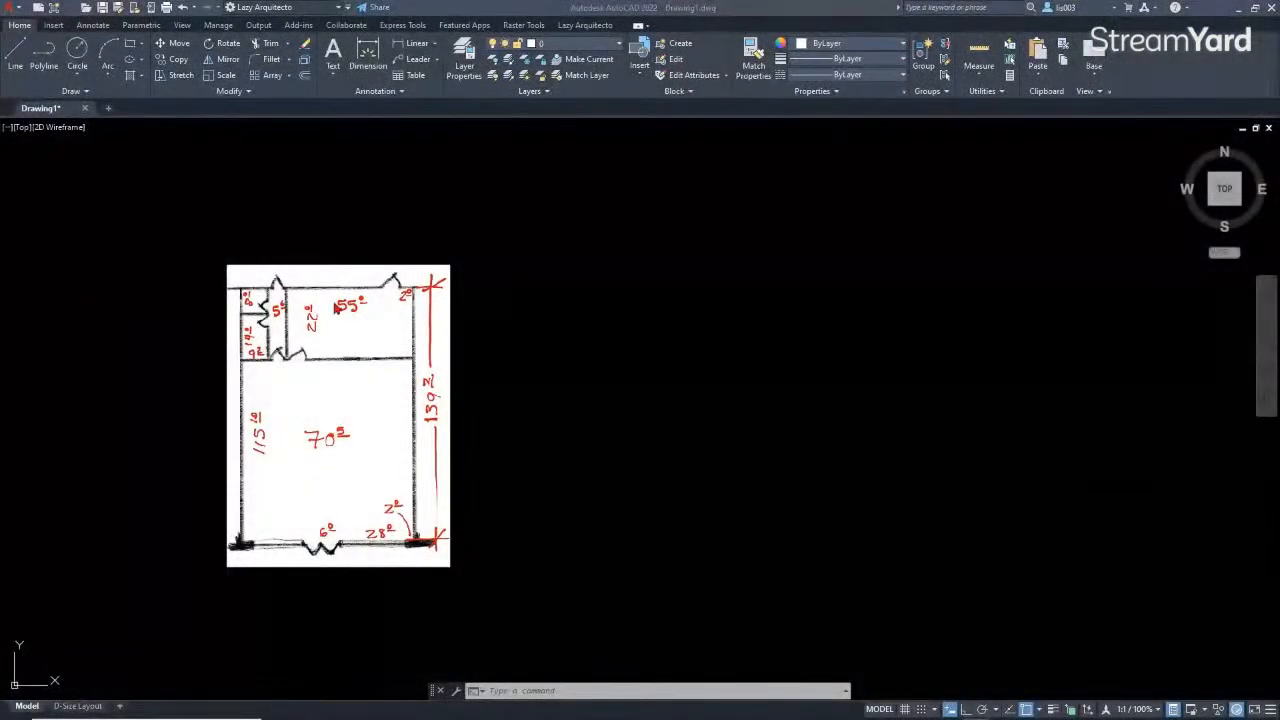
{"action": "mouse_move", "coordinate": [539, 345]}
{"action": "middle_mouse_down"}
{"action": "mouse_move", "coordinate": [505, 323]}
{"action": "mouse_move", "coordinate": [500, 380]}
{"action": "middle_mouse_up"}
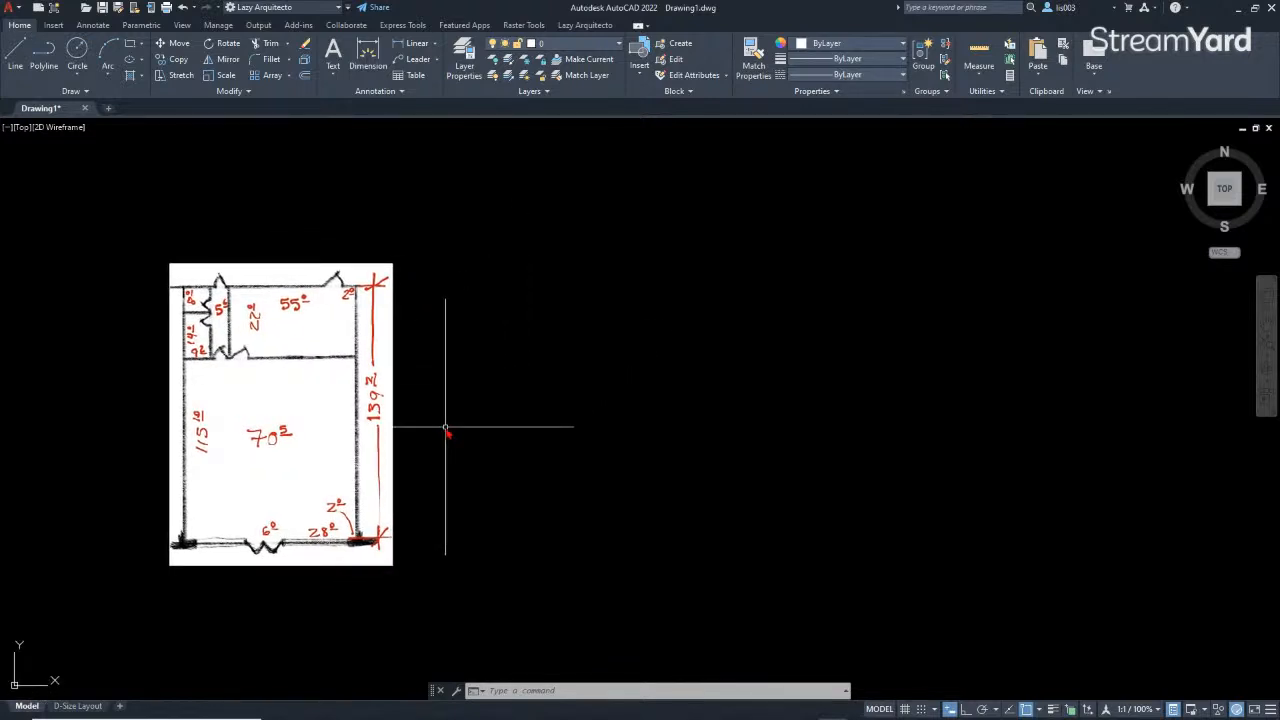
{"action": "scroll", "coordinate": [469, 437], "scroll_direction": "up", "scroll_amount": 5}
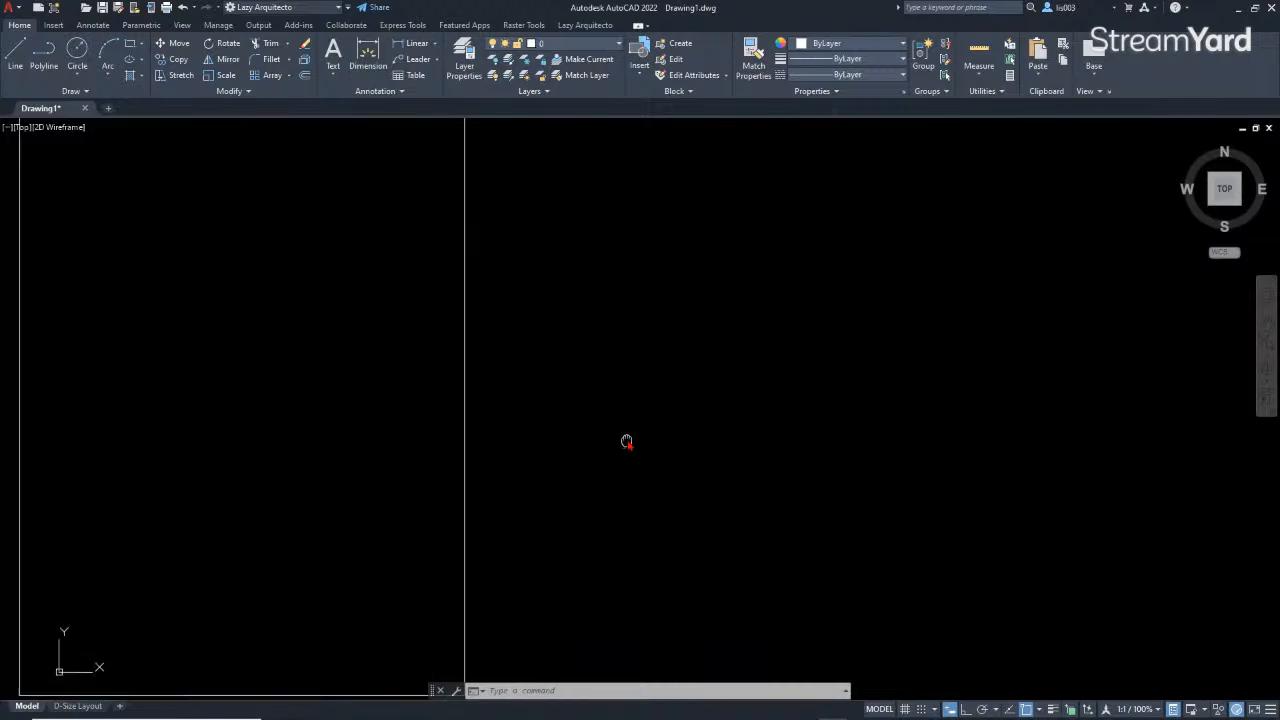
{"action": "scroll", "coordinate": [620, 445], "scroll_direction": "down", "scroll_amount": 4}
{"action": "scroll", "coordinate": [570, 420], "scroll_direction": "down", "scroll_amount": 2}
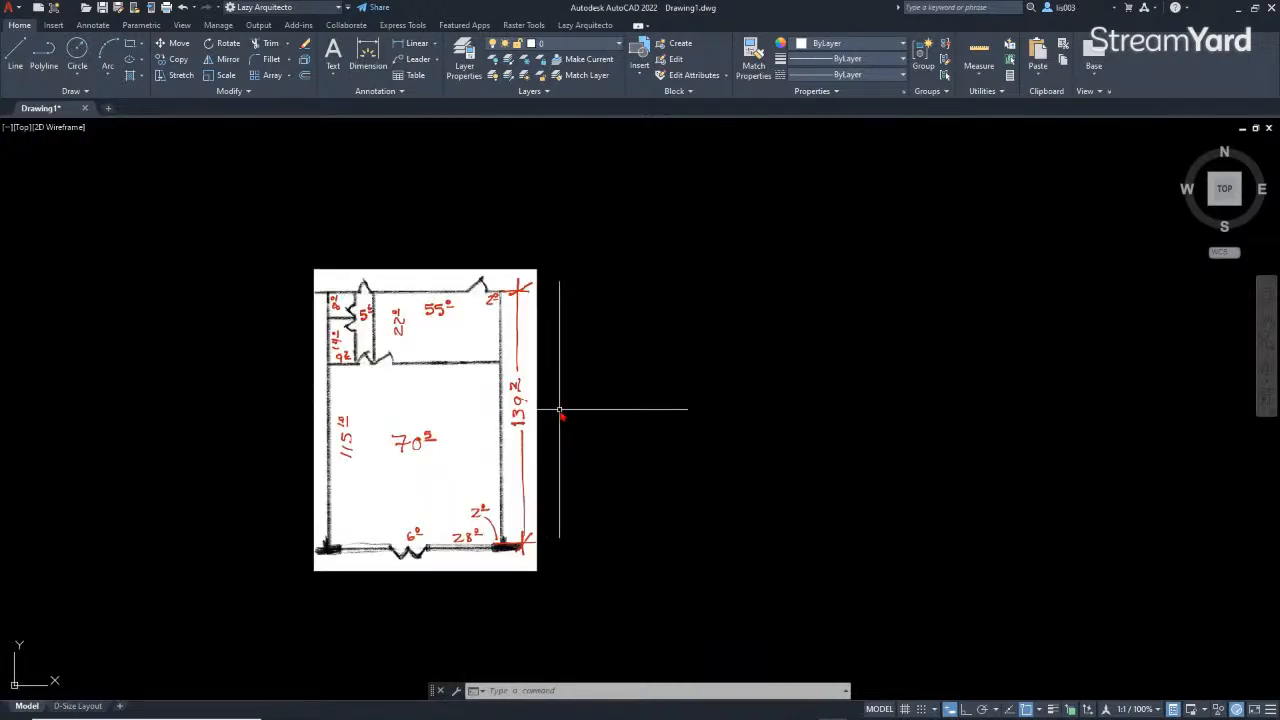
{"action": "scroll", "coordinate": [425, 310], "scroll_direction": "up", "scroll_amount": 3}
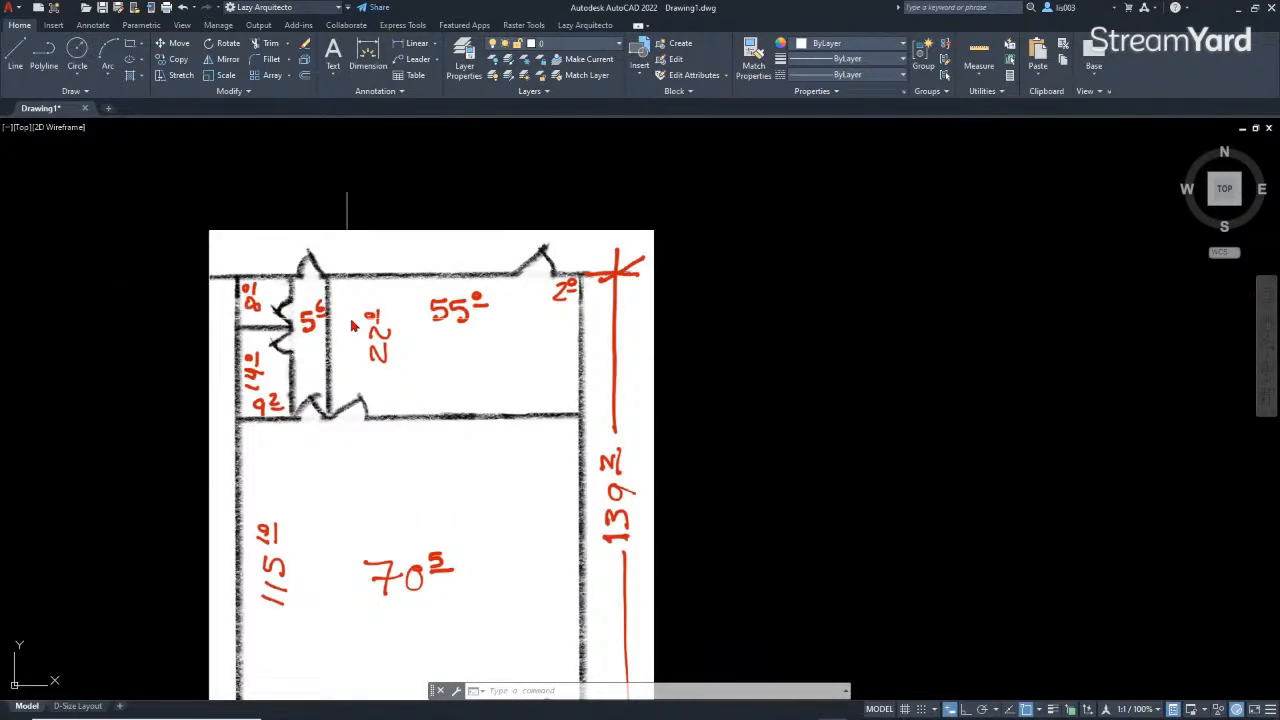
{"action": "middle_click_drag", "start_coordinate": [310, 310], "coordinate": [269, 262]}
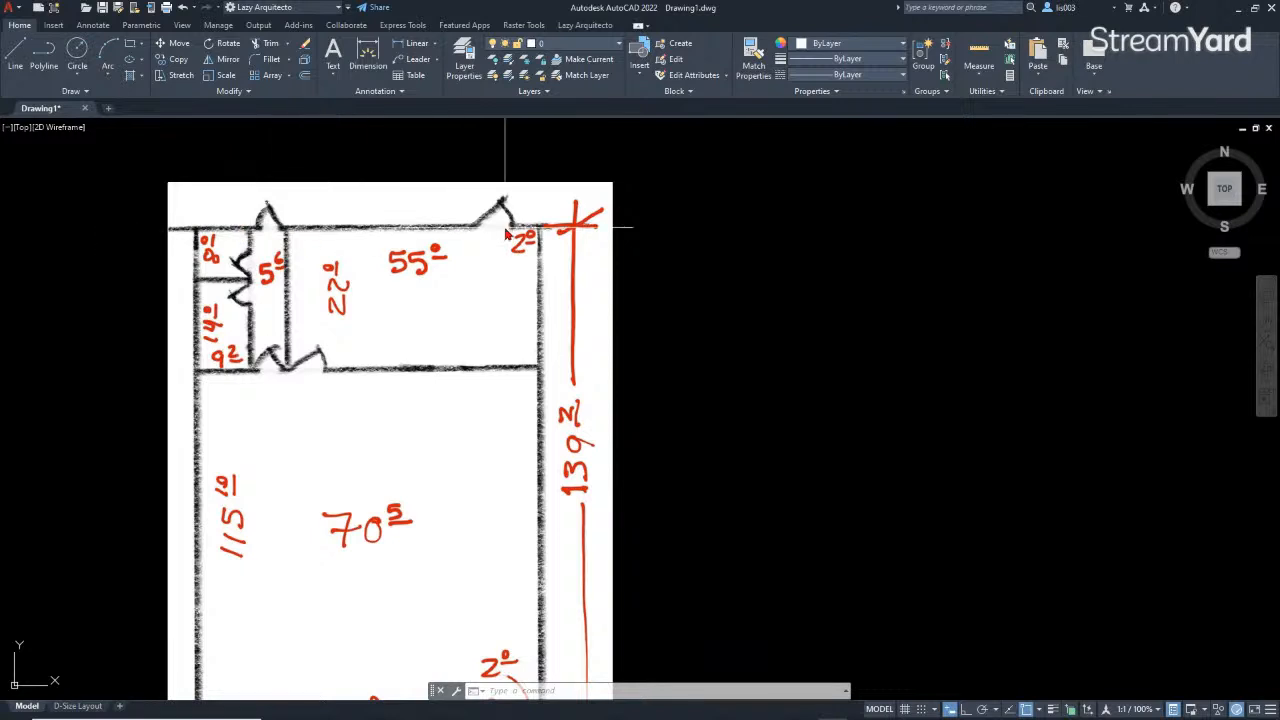
{"action": "middle_click_drag", "start_coordinate": [454, 345], "coordinate": [442, 339]}
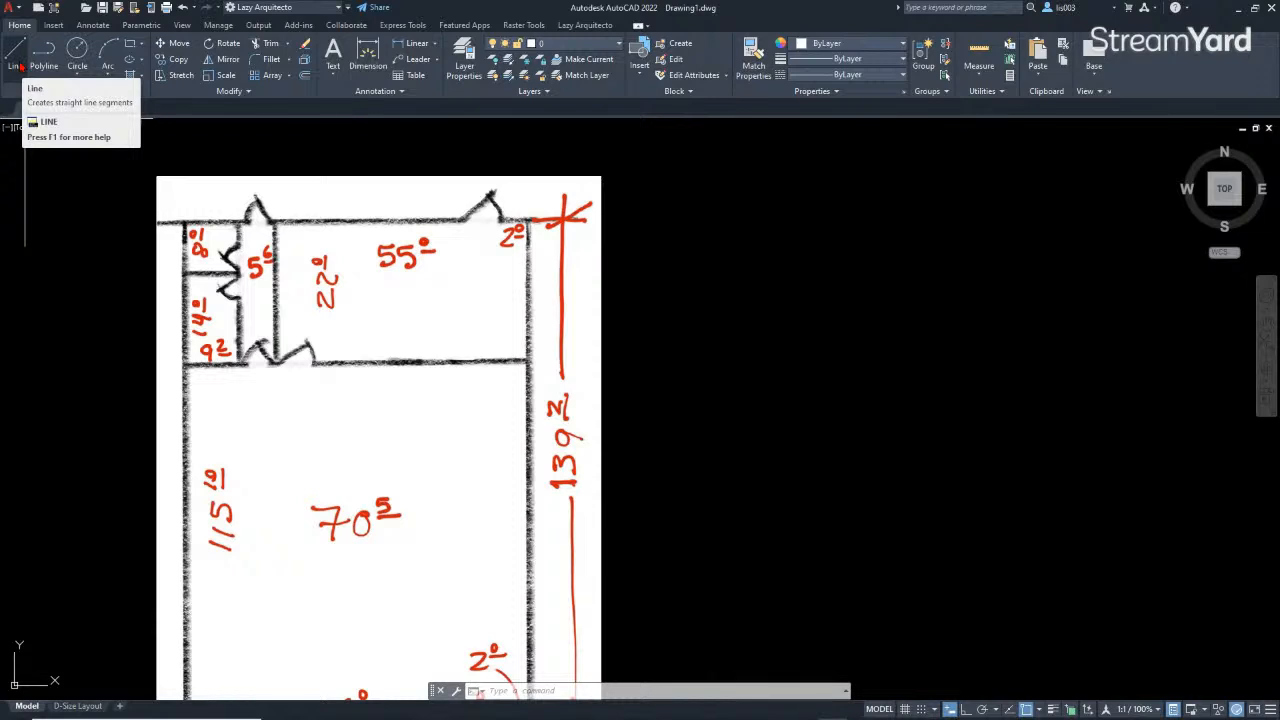
Step: With Ortho on, draw a vertical line 139'2" long upward from a point beside the floor plan image
{"action": "middle_click_drag", "start_coordinate": [706, 354], "coordinate": [663, 337]}
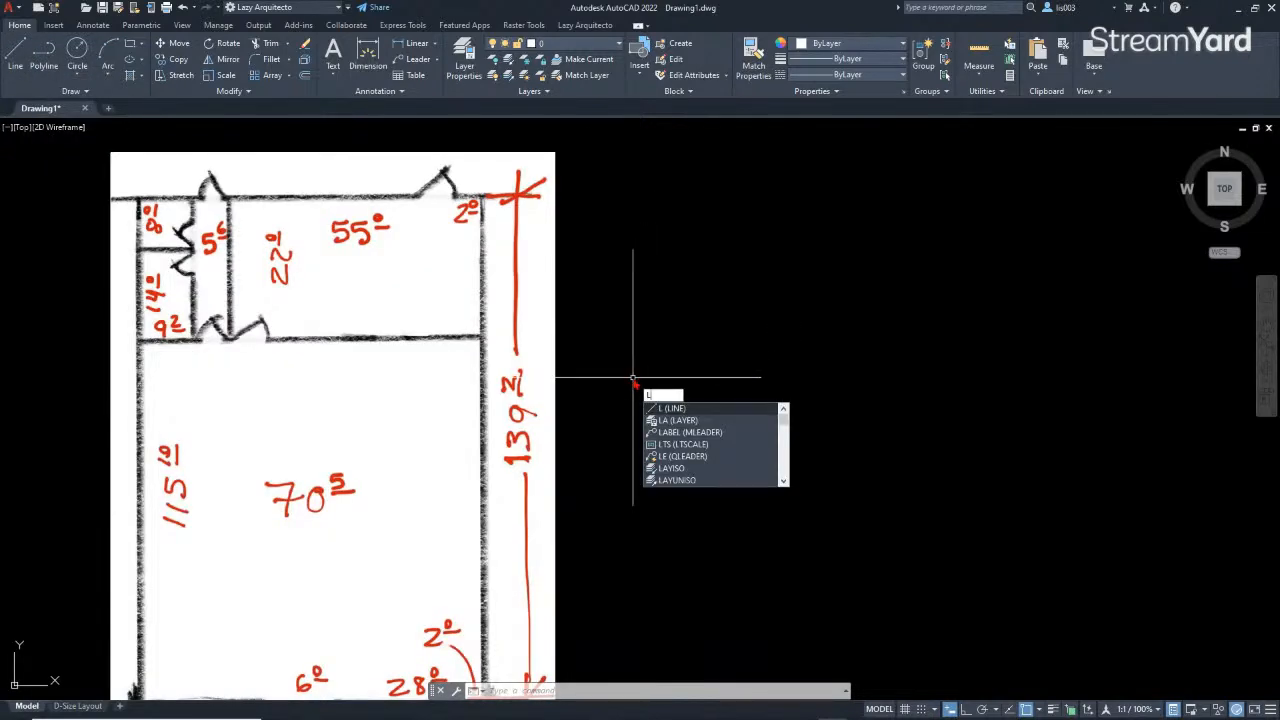
{"action": "key", "text": "Return"}
{"action": "middle_click_drag", "start_coordinate": [666, 391], "coordinate": [617, 391]}
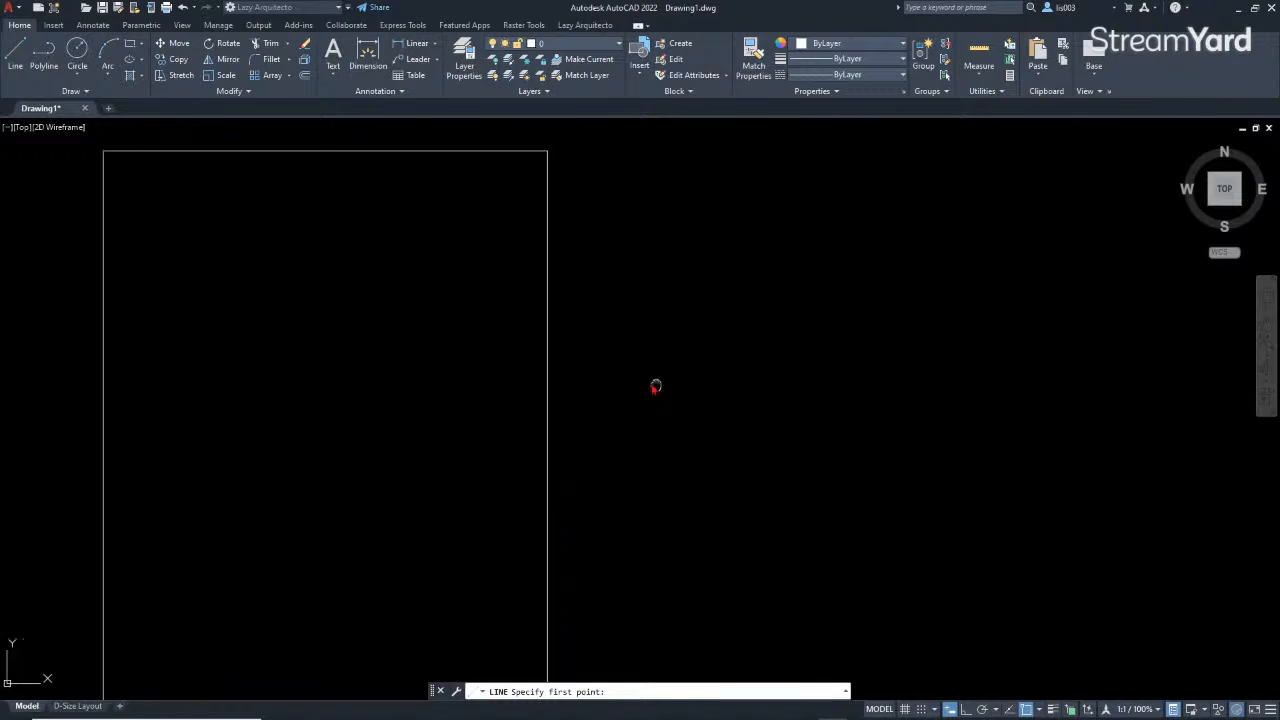
{"action": "scroll", "coordinate": [505, 352], "scroll_direction": "down", "scroll_amount": 3}
{"action": "scroll", "coordinate": [500, 440], "scroll_direction": "up", "scroll_amount": 3}
{"action": "middle_click_drag", "start_coordinate": [486, 480], "coordinate": [503, 486]}
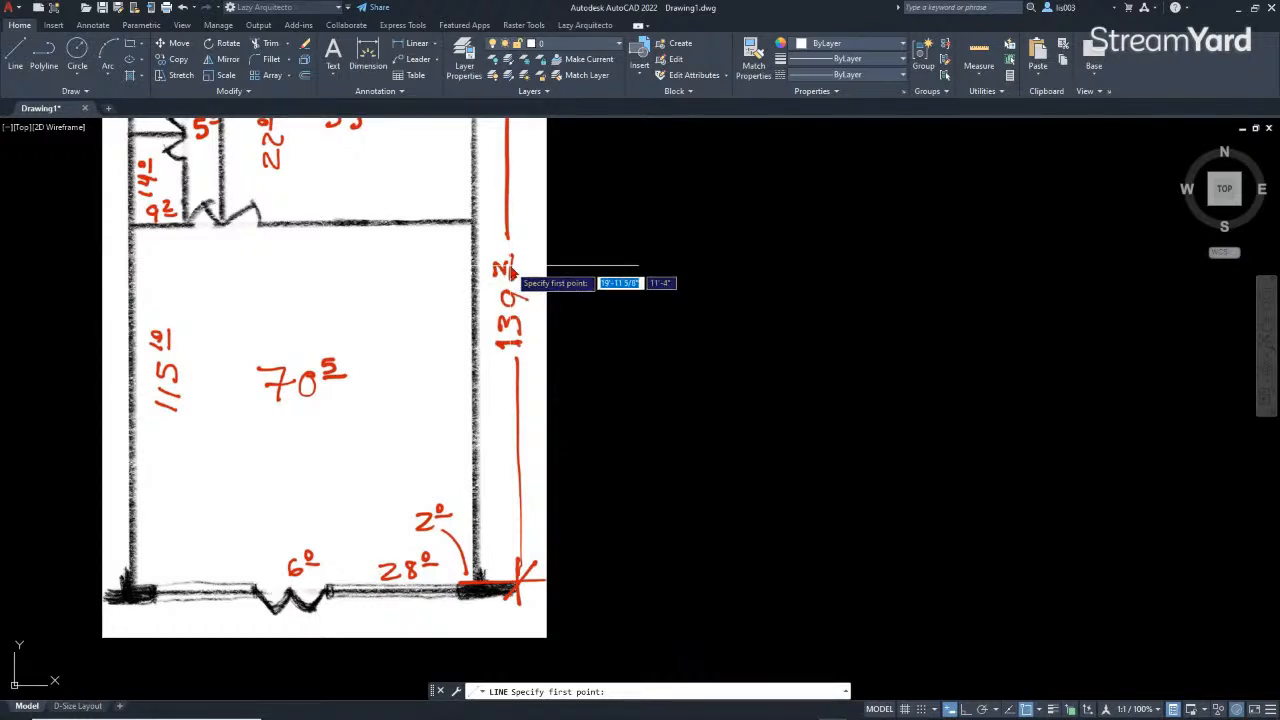
{"action": "scroll", "coordinate": [495, 565], "scroll_direction": "down", "scroll_amount": 3}
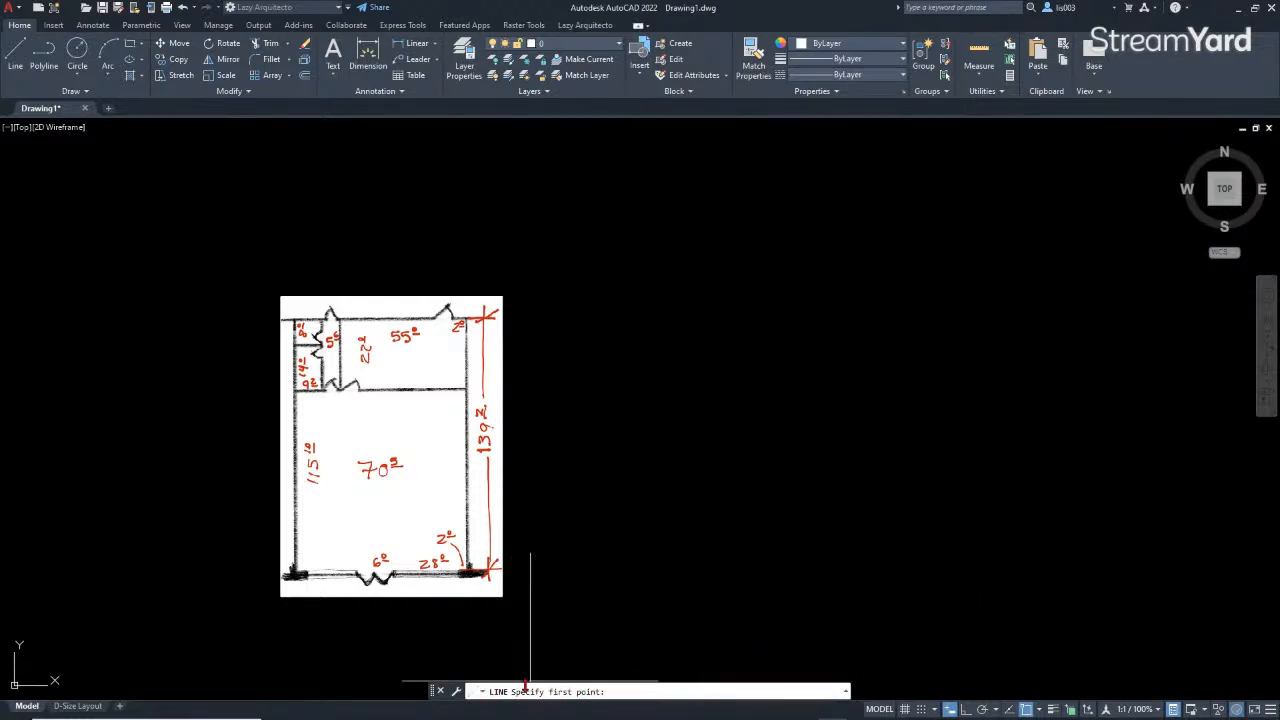
{"action": "left_click", "coordinate": [867, 631]}
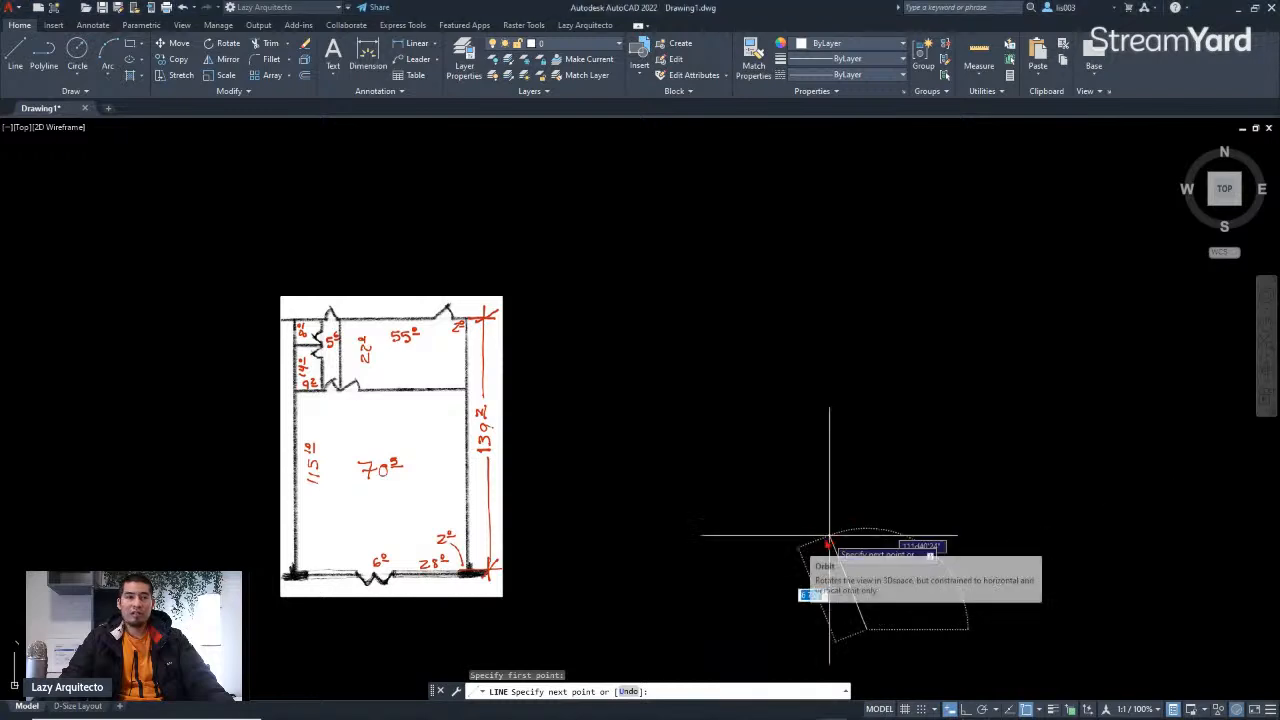
{"action": "scroll", "coordinate": [814, 517], "scroll_direction": "down", "scroll_amount": 3}
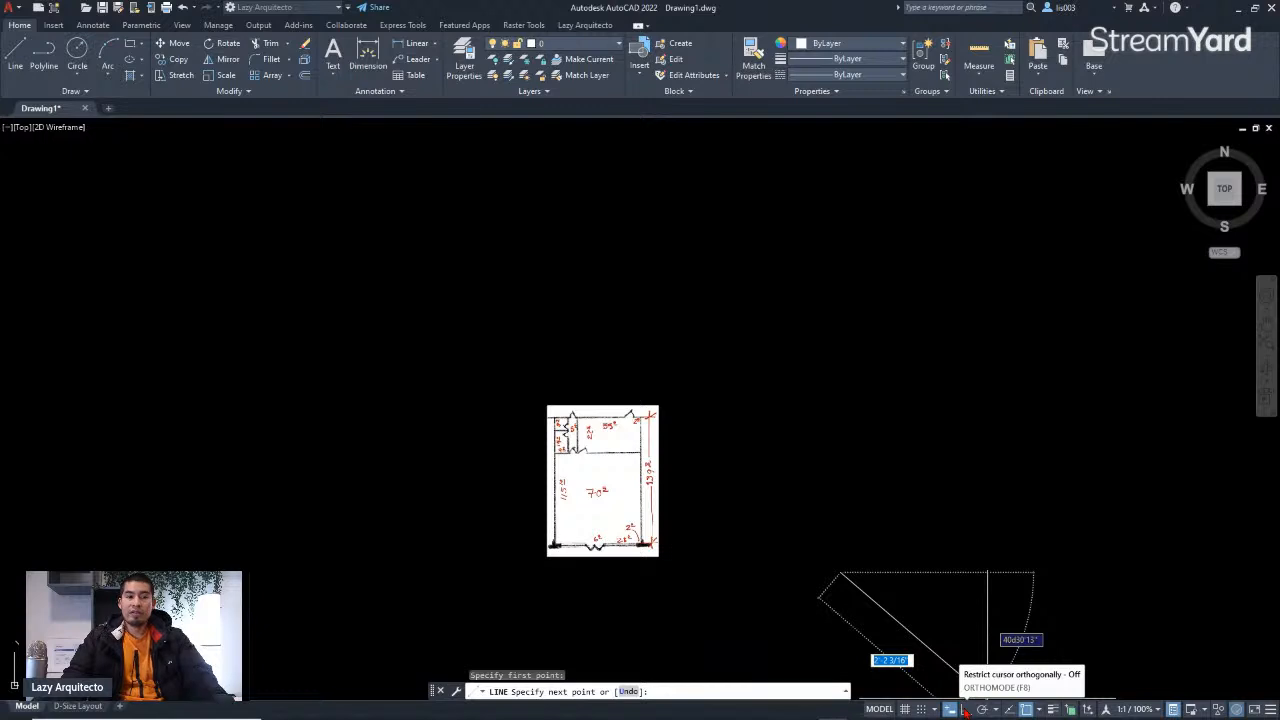
{"action": "left_click", "coordinate": [965, 709]}
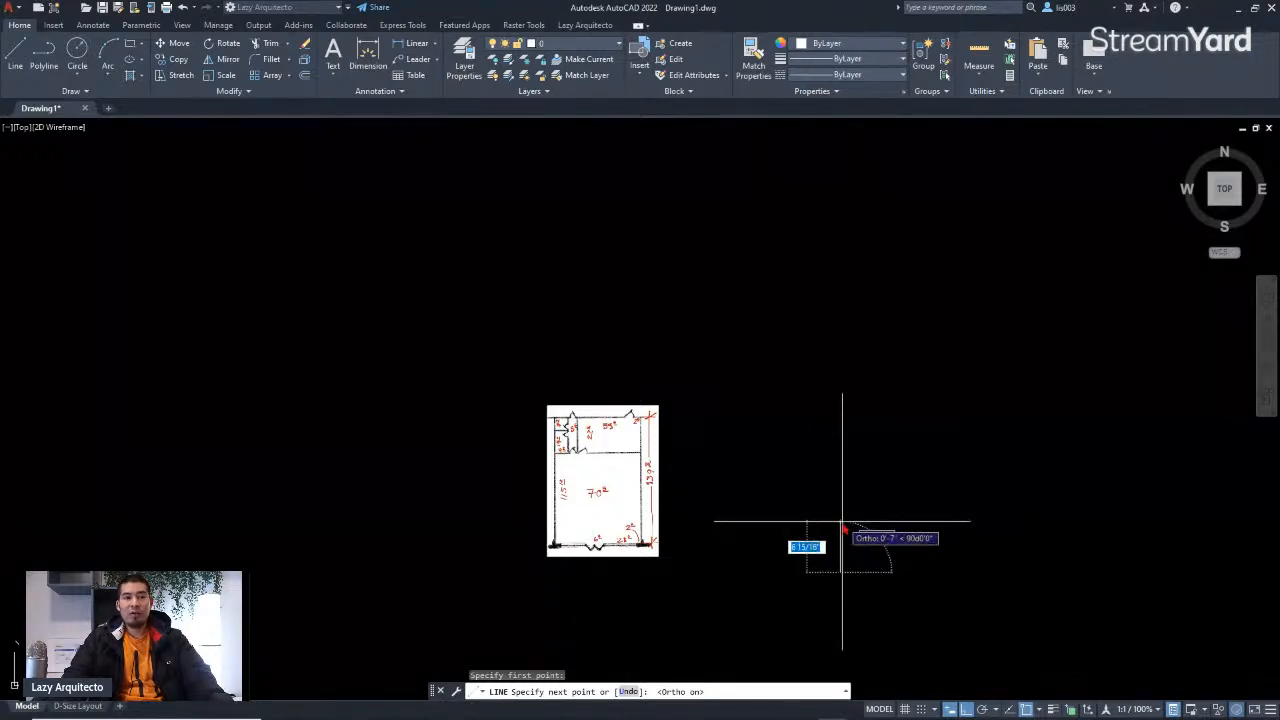
{"action": "scroll", "coordinate": [843, 520], "scroll_direction": "up", "scroll_amount": 3}
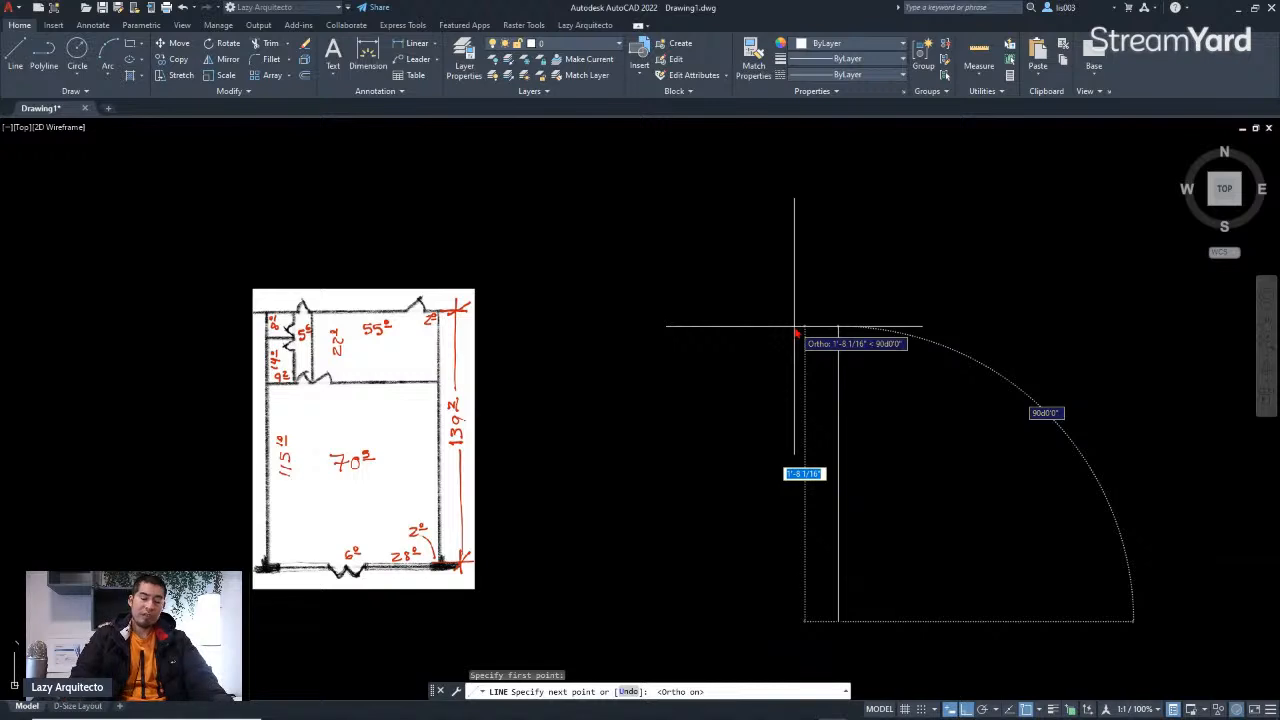
{"action": "type", "text": "139'2"}
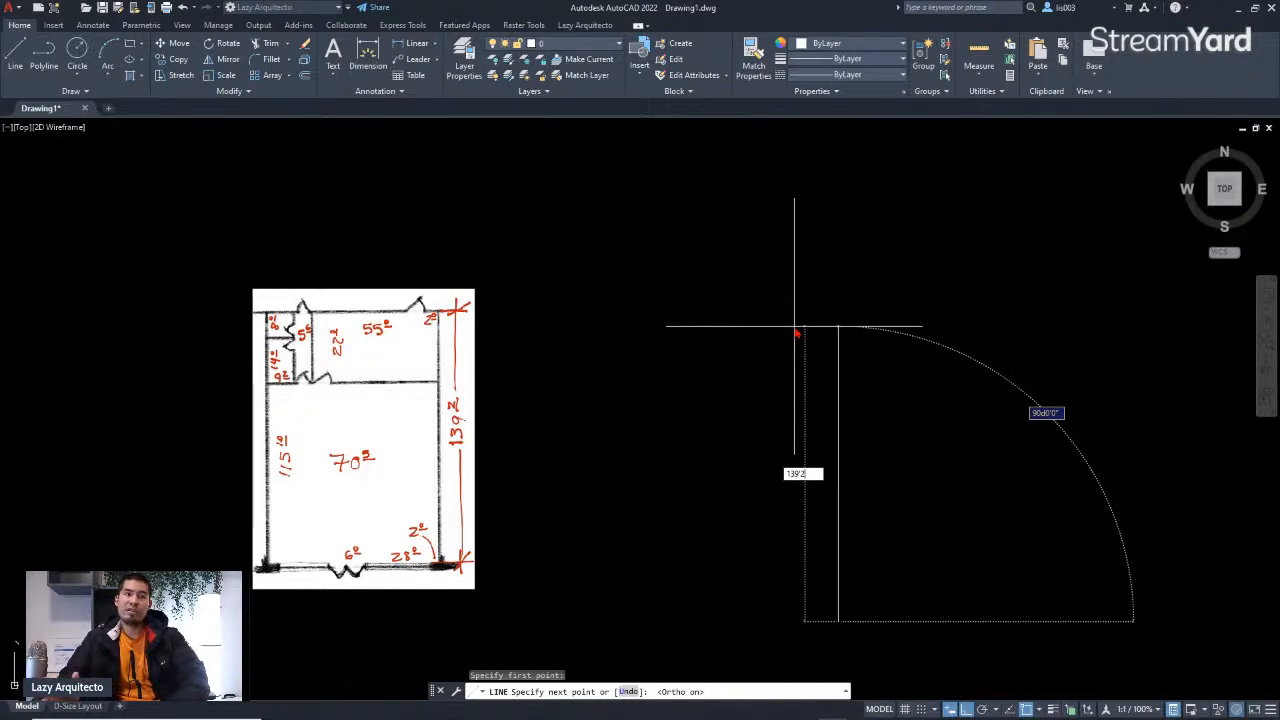
{"action": "scroll", "coordinate": [786, 455], "scroll_direction": "down", "scroll_amount": 5}
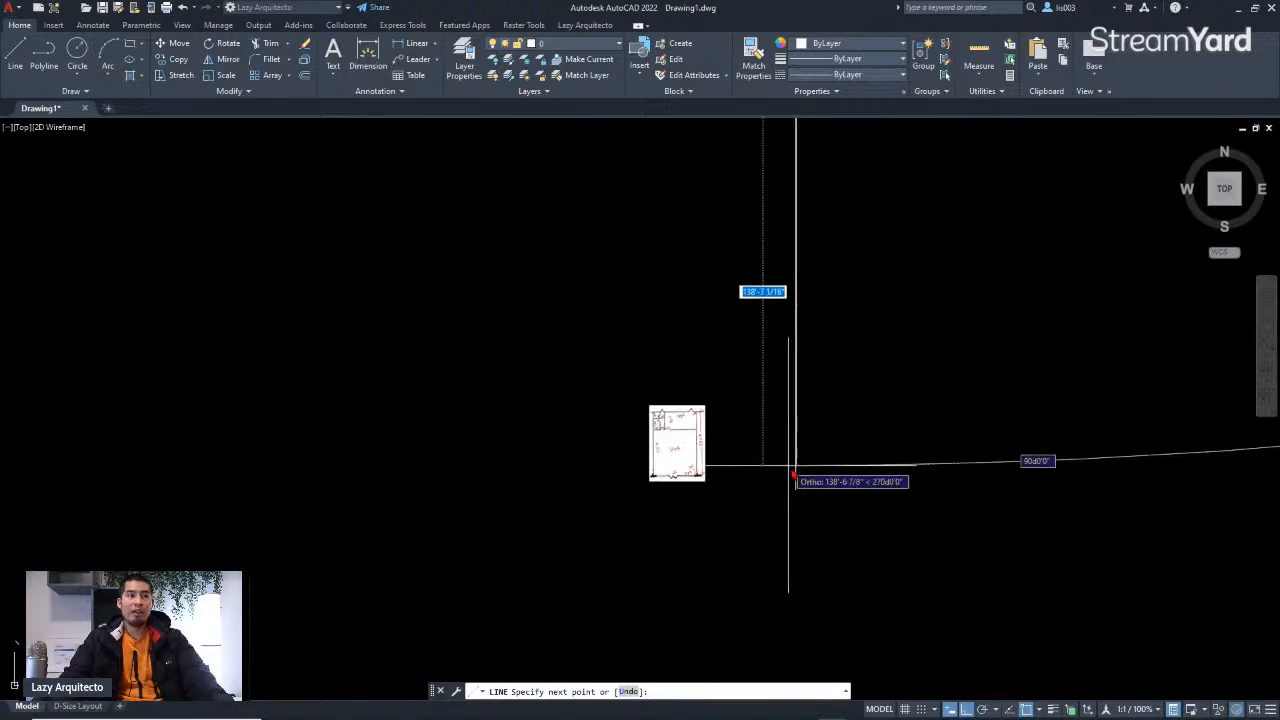
{"action": "scroll", "coordinate": [849, 429], "scroll_direction": "down", "scroll_amount": 4}
{"action": "scroll", "coordinate": [828, 427], "scroll_direction": "down", "scroll_amount": 3}
{"action": "mouse_move", "coordinate": [884, 343]}
{"action": "middle_mouse_down"}
{"action": "mouse_move", "coordinate": [842, 501]}
{"action": "mouse_move", "coordinate": [841, 442]}
{"action": "middle_mouse_up"}
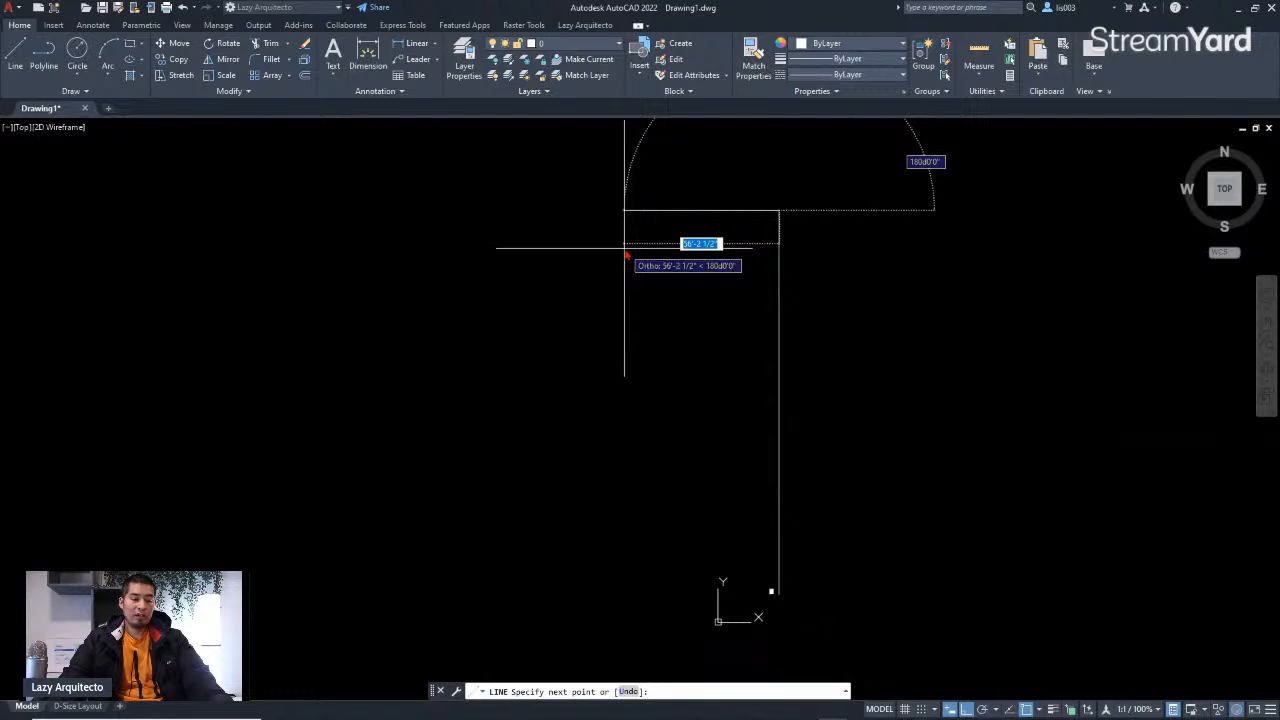
{"action": "key", "text": "Escape"}
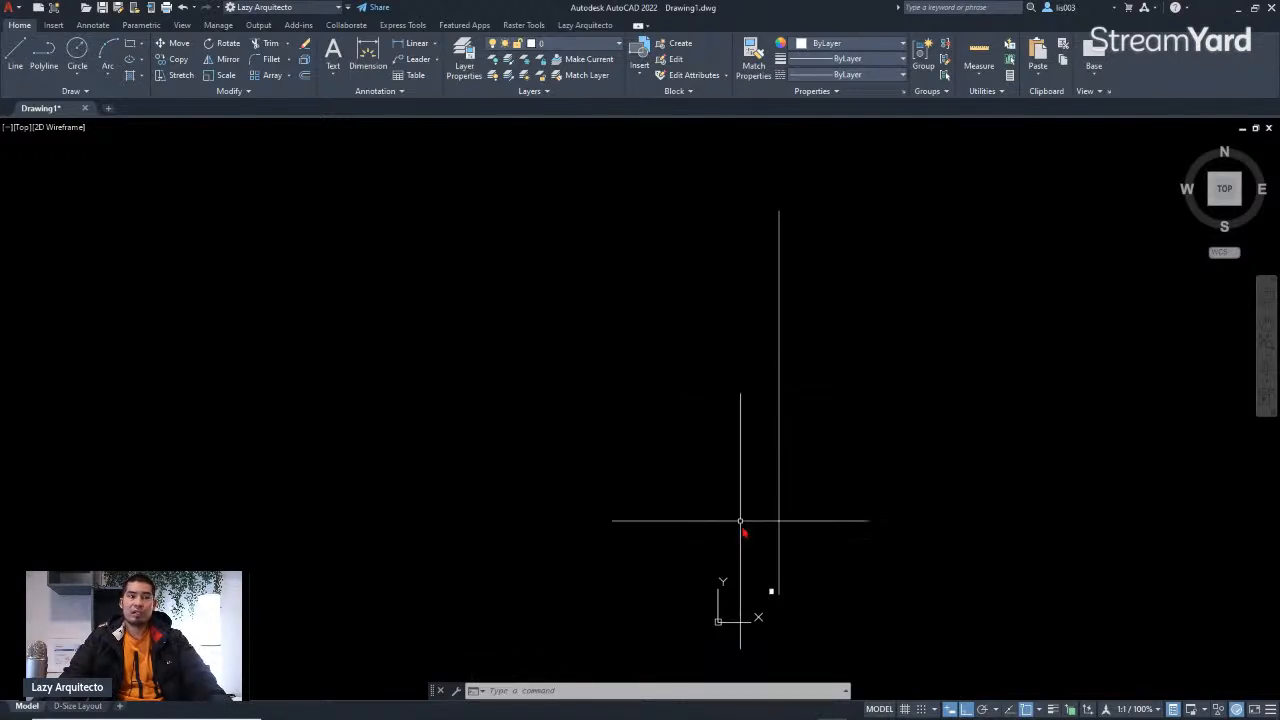
Step: Zoom around the floor plan image and the vertical reference line to compare their sizes
{"action": "scroll", "coordinate": [783, 593], "scroll_direction": "up", "scroll_amount": 5}
{"action": "scroll", "coordinate": [721, 592], "scroll_direction": "up", "scroll_amount": 5}
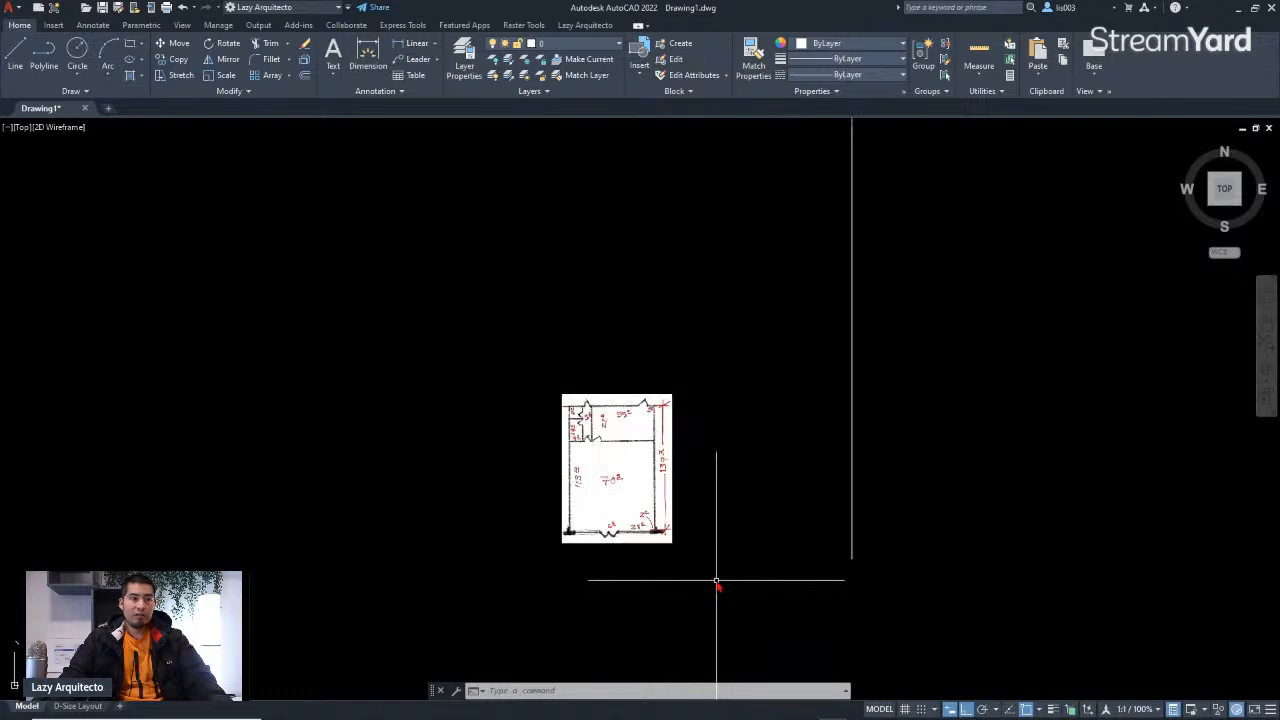
{"action": "left_click", "coordinate": [649, 543]}
{"action": "scroll", "coordinate": [684, 568], "scroll_direction": "down", "scroll_amount": 5}
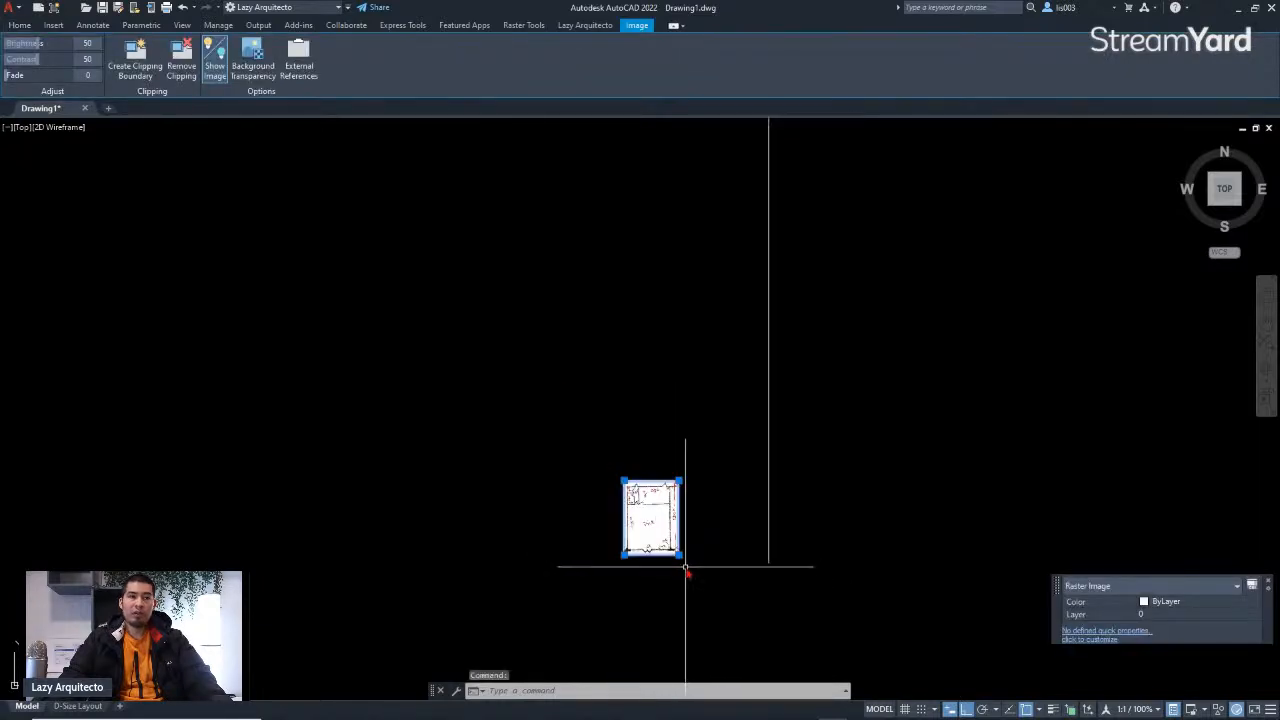
{"action": "scroll", "coordinate": [700, 568], "scroll_direction": "down", "scroll_amount": 3}
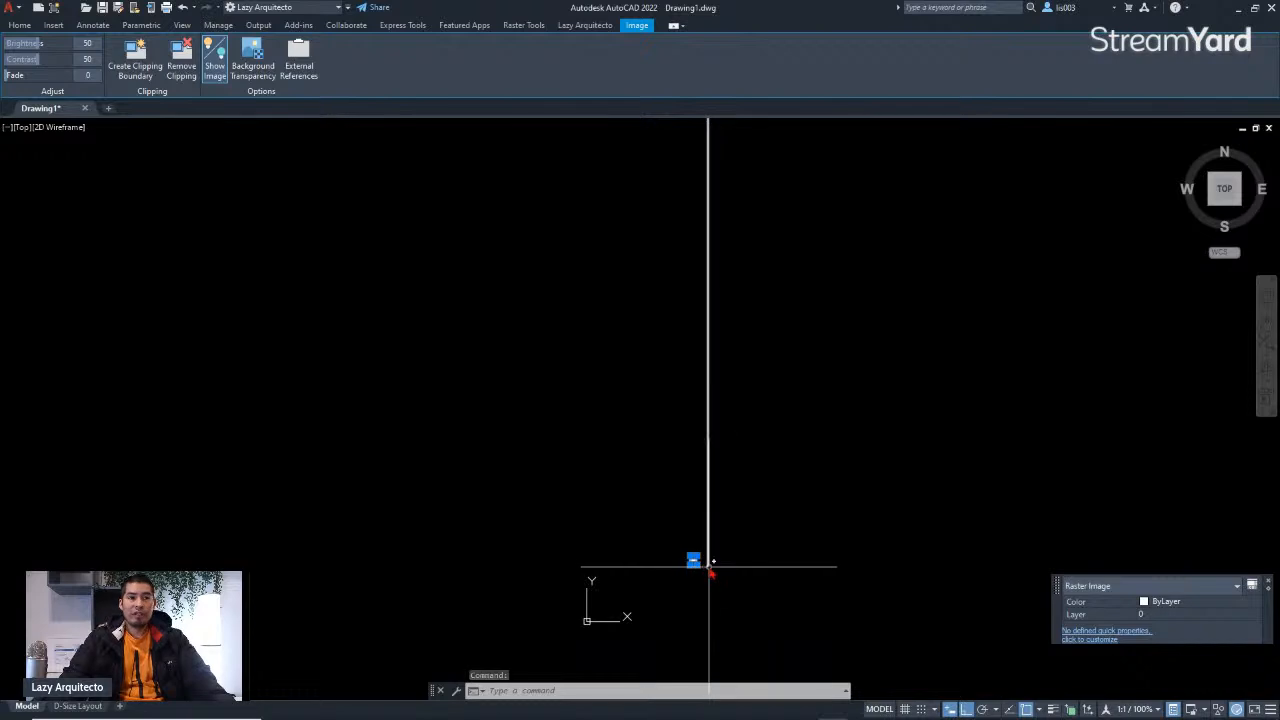
{"action": "scroll", "coordinate": [705, 568], "scroll_direction": "up", "scroll_amount": 2}
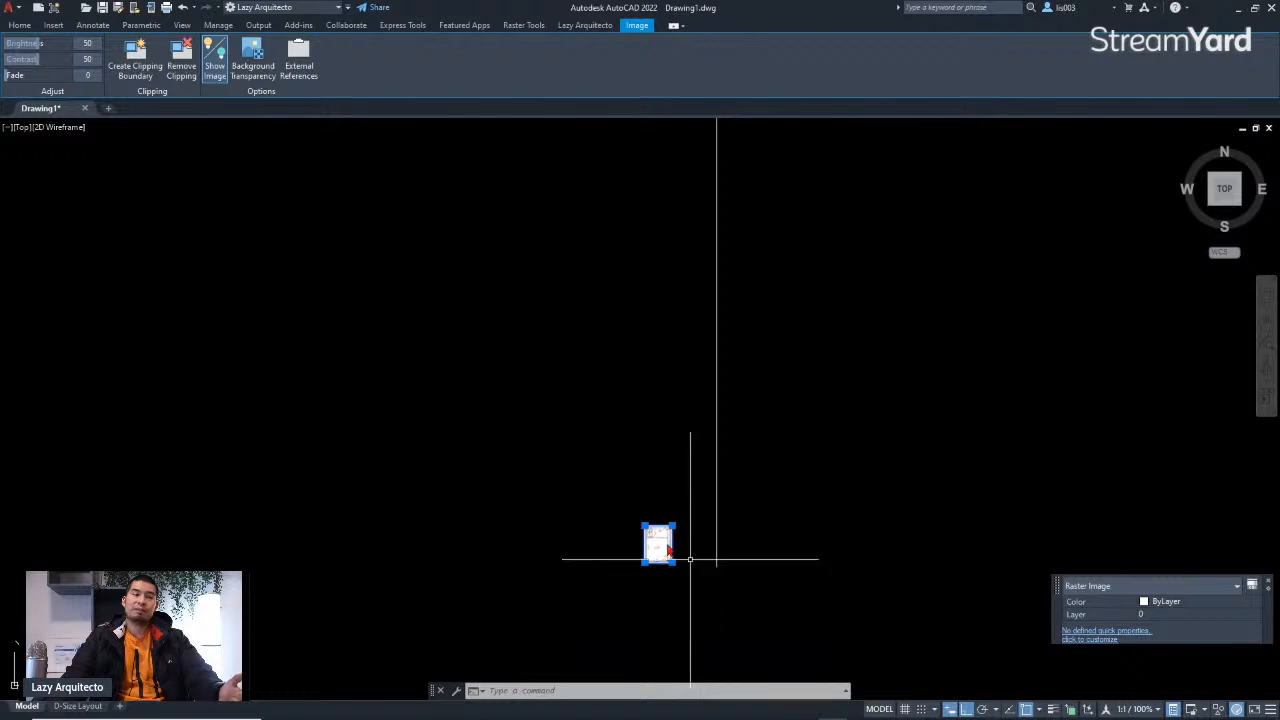
{"action": "key", "text": "Escape"}
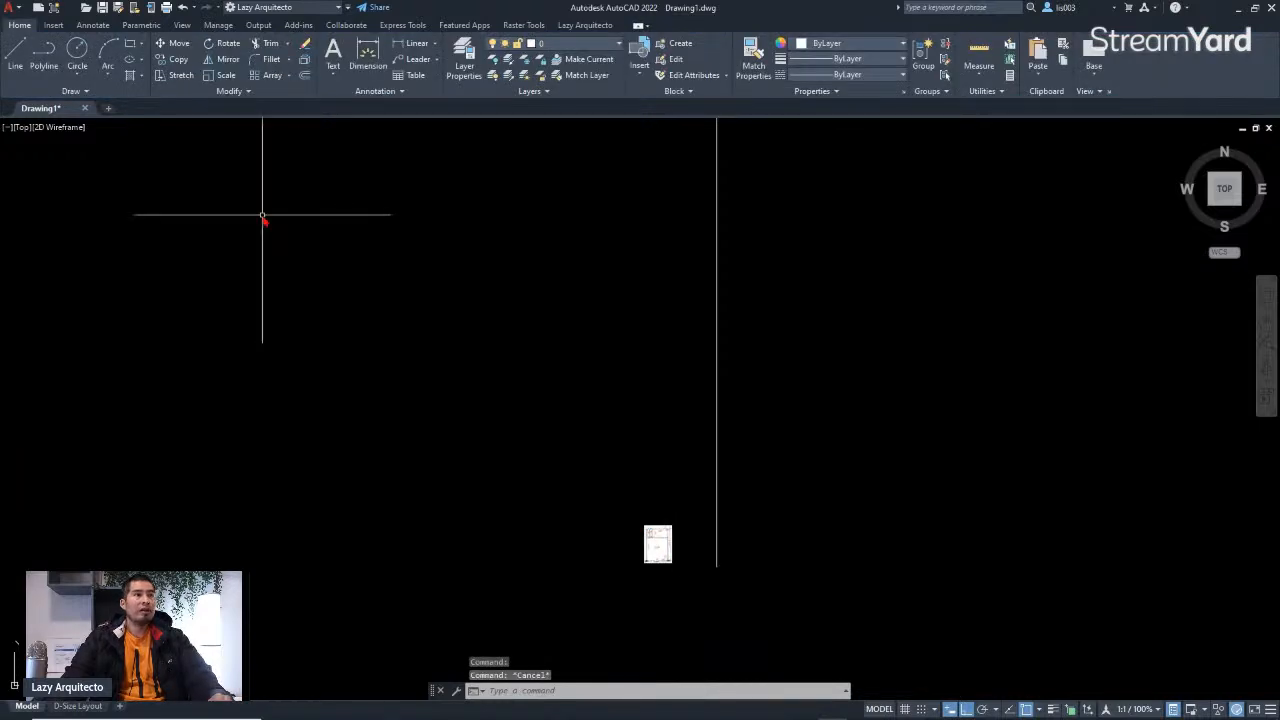
{"action": "scroll", "coordinate": [667, 557], "scroll_direction": "up", "scroll_amount": 5}
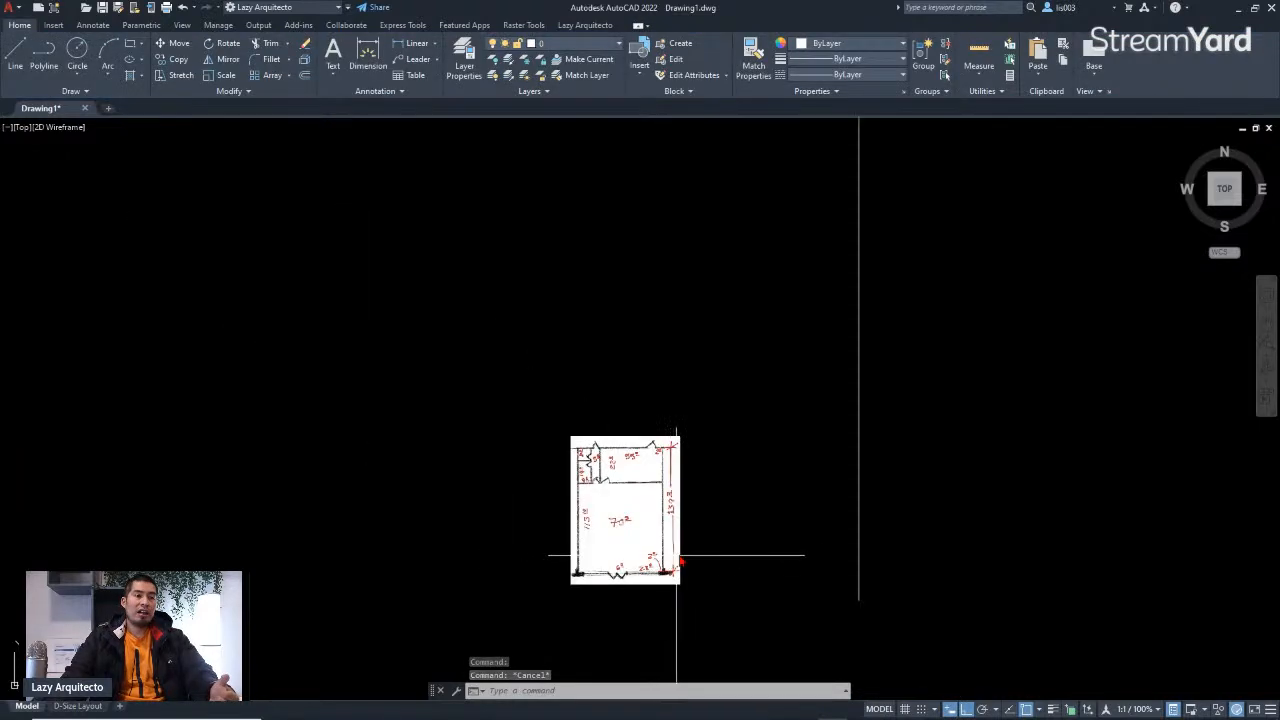
{"action": "left_click", "coordinate": [692, 543]}
{"action": "left_click", "coordinate": [571, 402]}
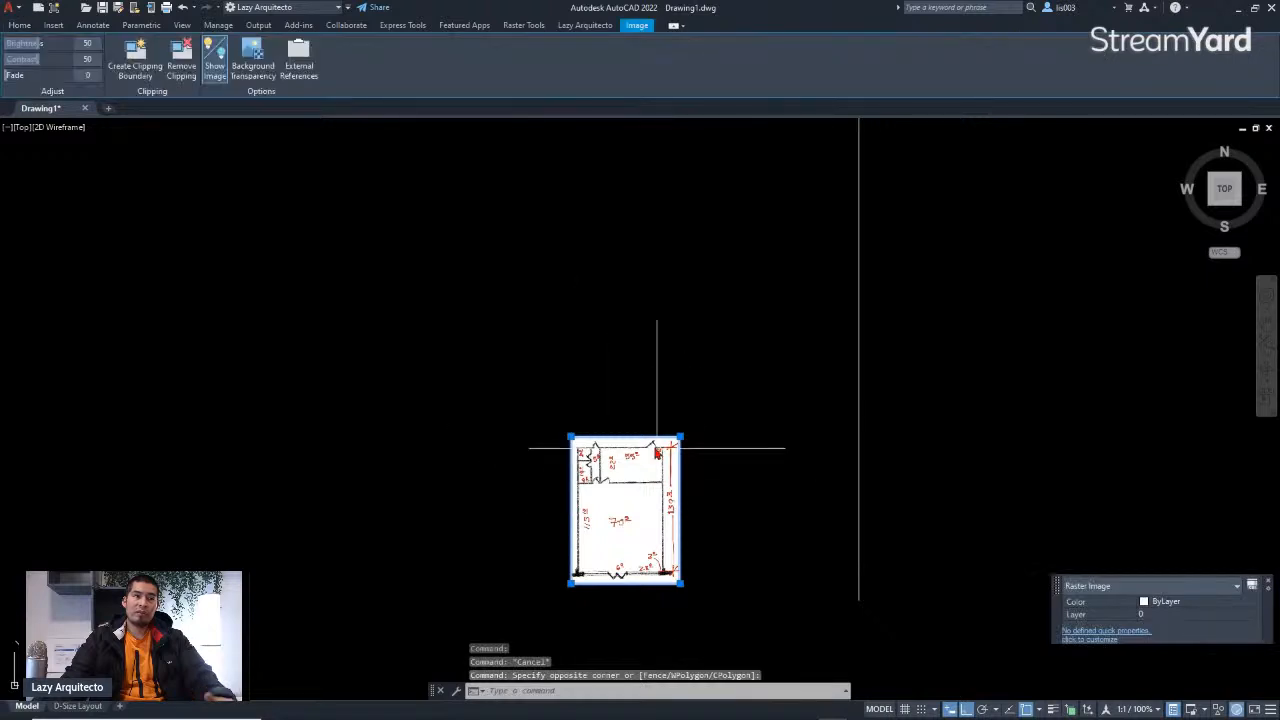
{"action": "key", "text": "Escape"}
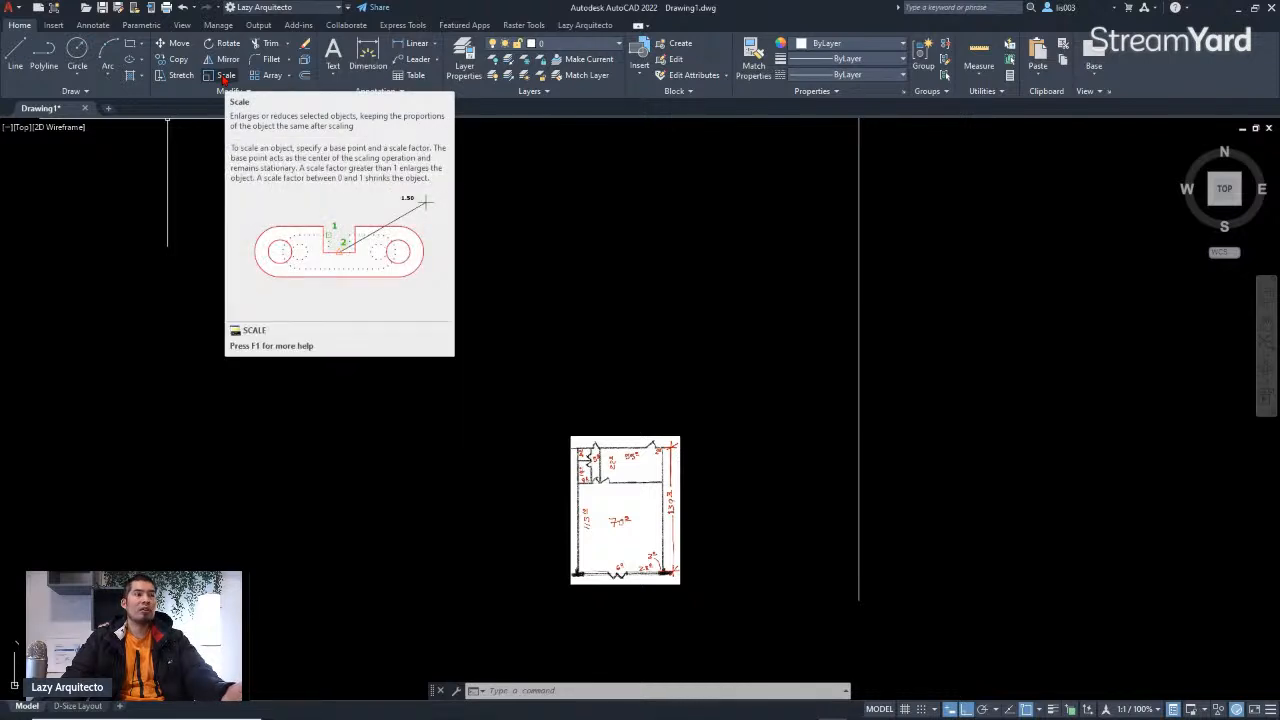
{"action": "left_click", "coordinate": [224, 77]}
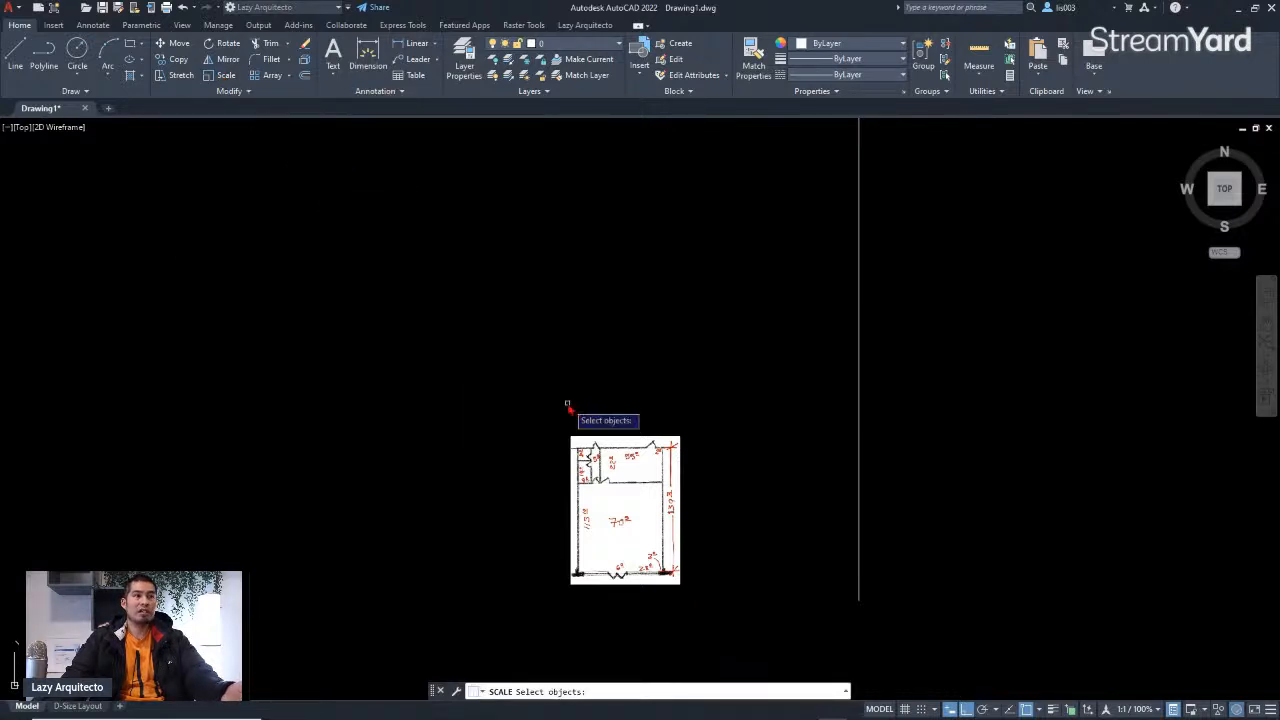
{"action": "key", "text": "Escape"}
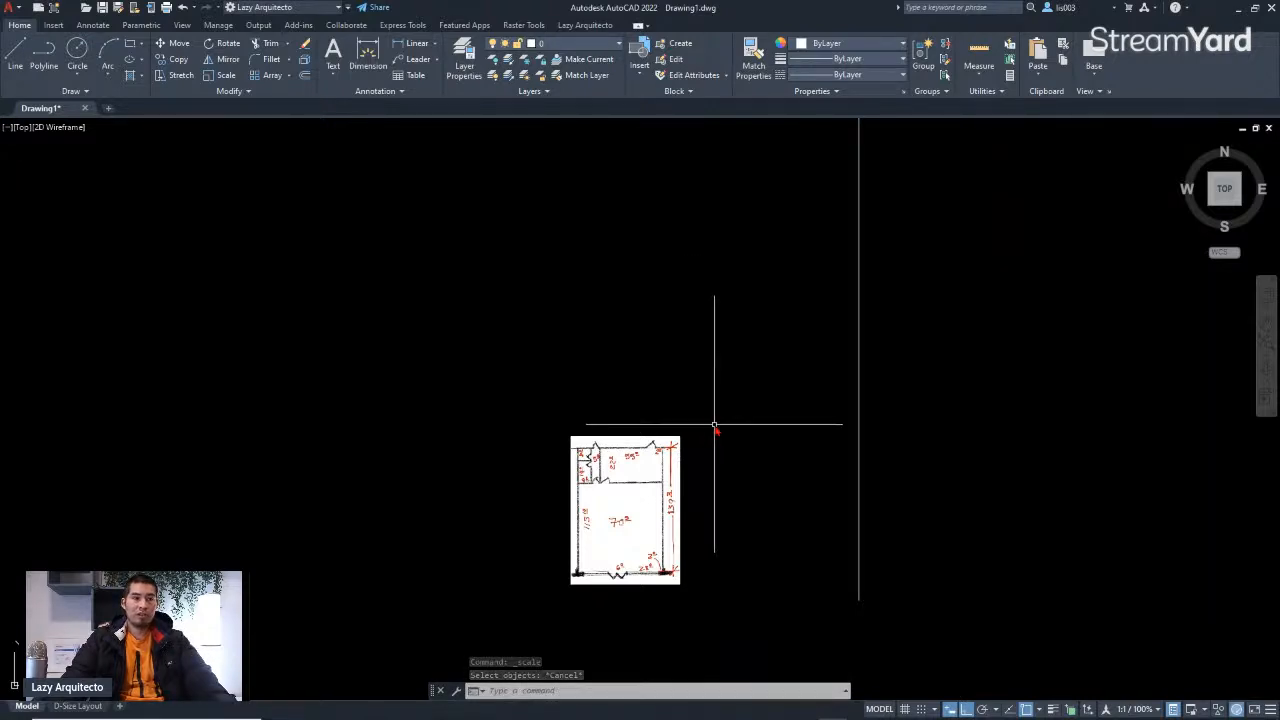
{"action": "type", "text": "s"}
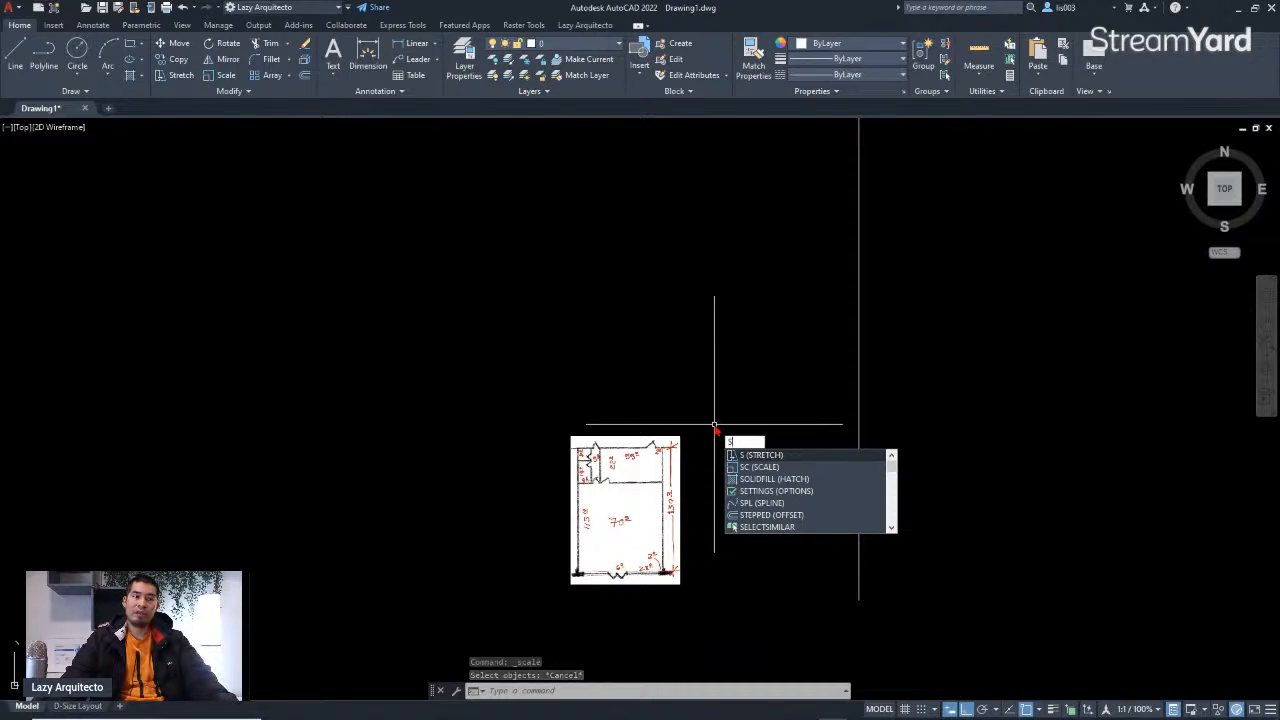
{"action": "key", "text": "Return"}
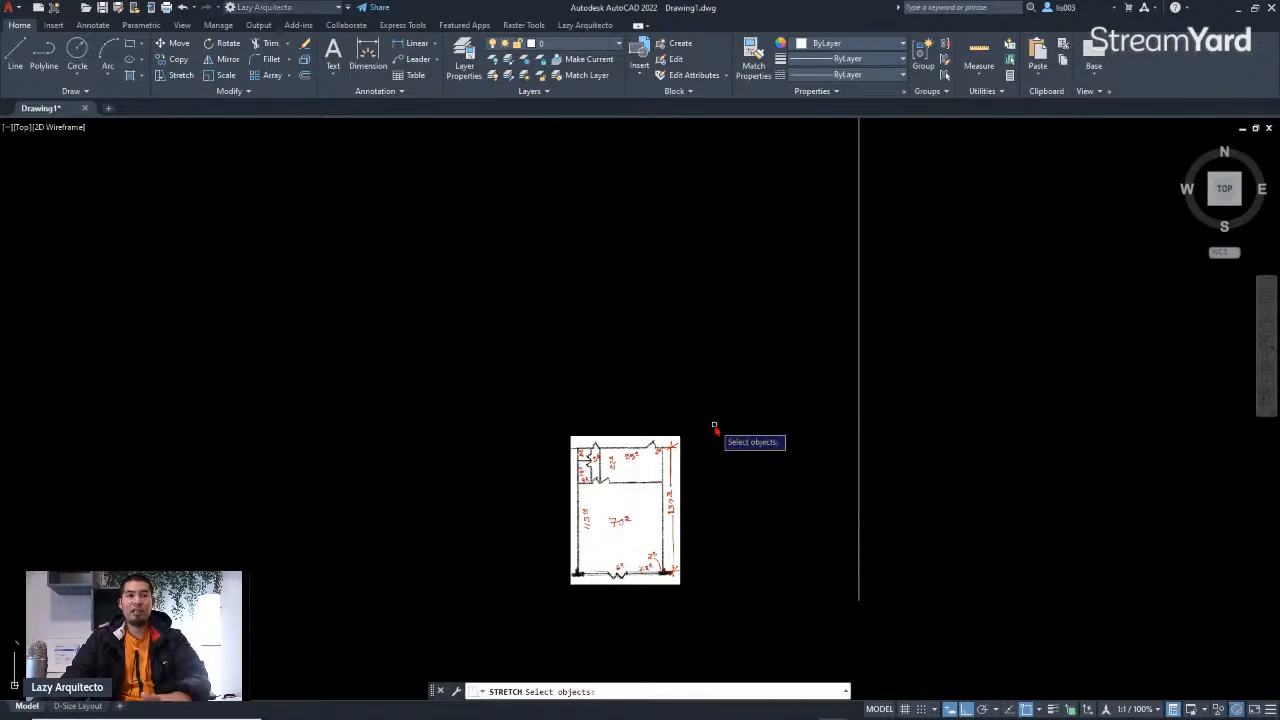
{"action": "scroll", "coordinate": [692, 564], "scroll_direction": "up", "scroll_amount": 3}
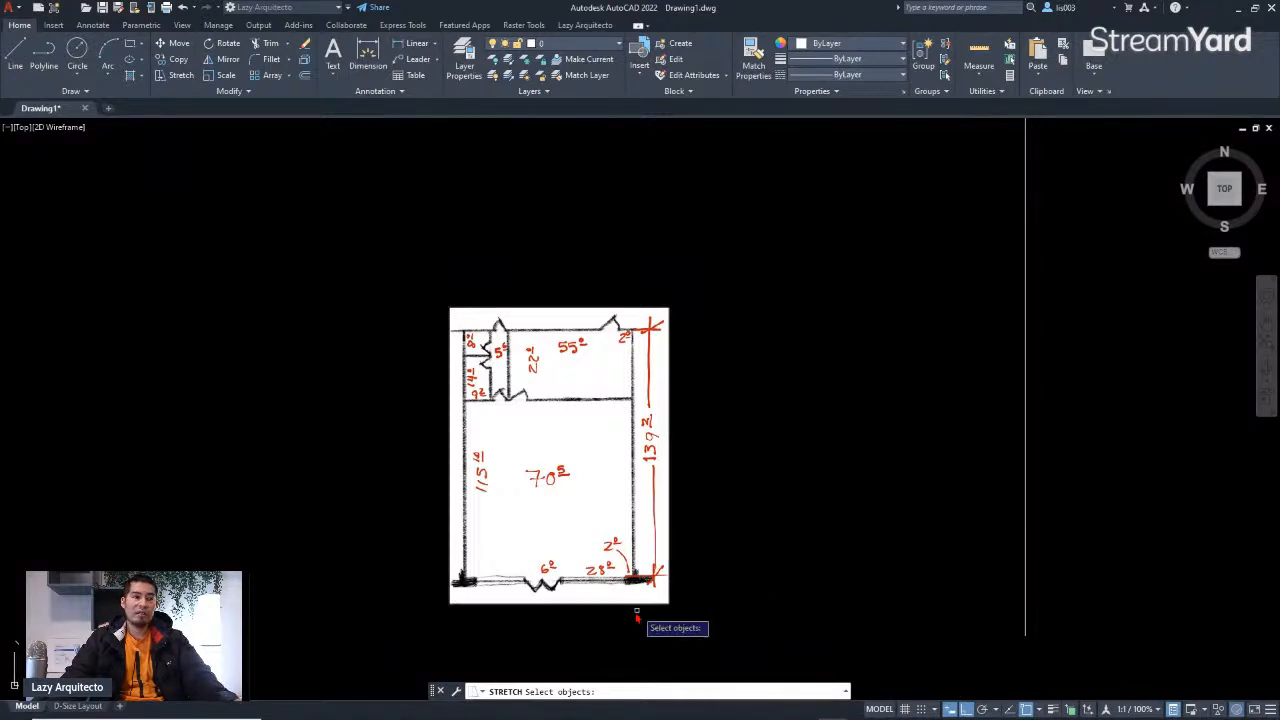
{"action": "key", "text": "Escape"}
Step: Scale the floor plan image about its lower-right corner so it matches the 139'2" reference line
{"action": "type", "text": "SC"}
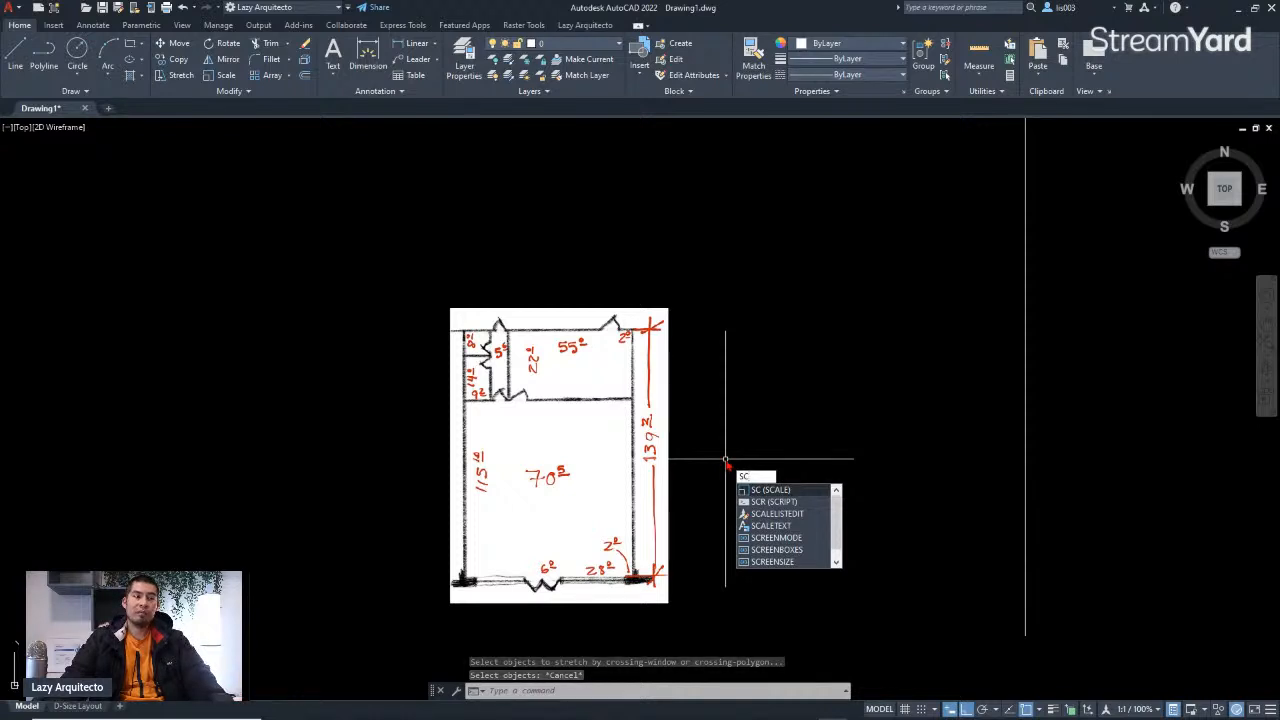
{"action": "key", "text": "Return"}
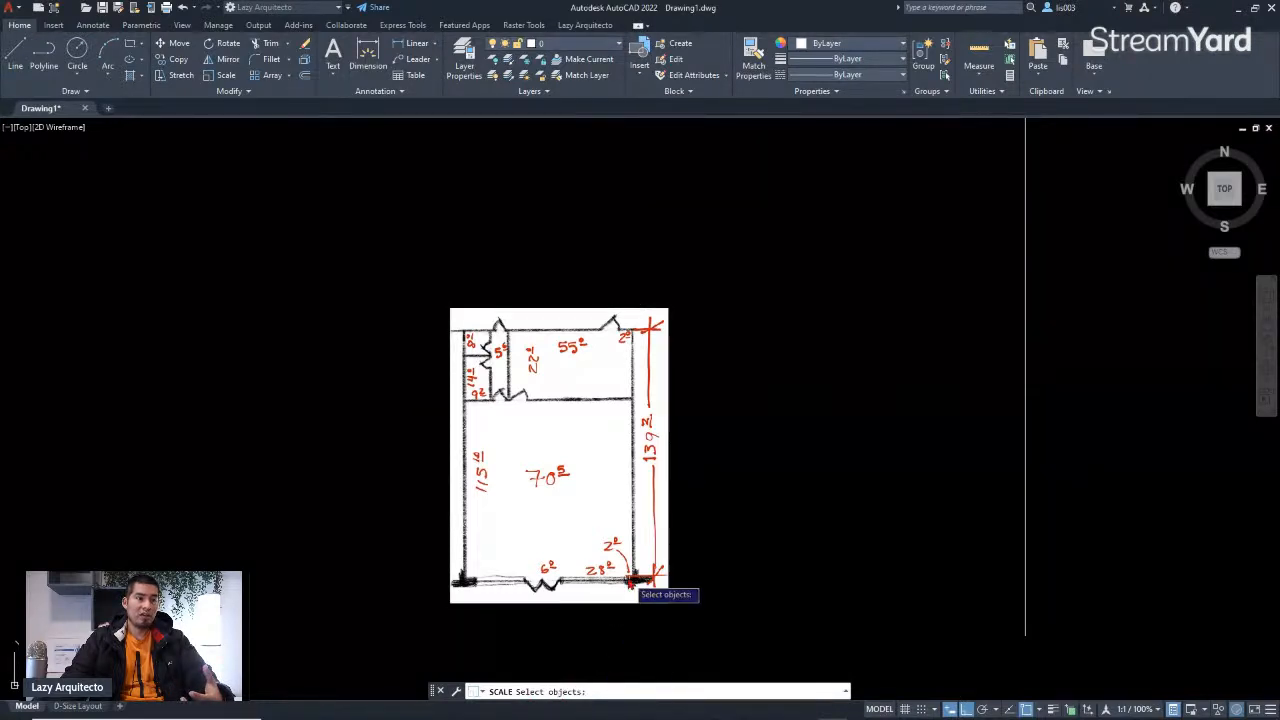
{"action": "left_click", "coordinate": [669, 556]}
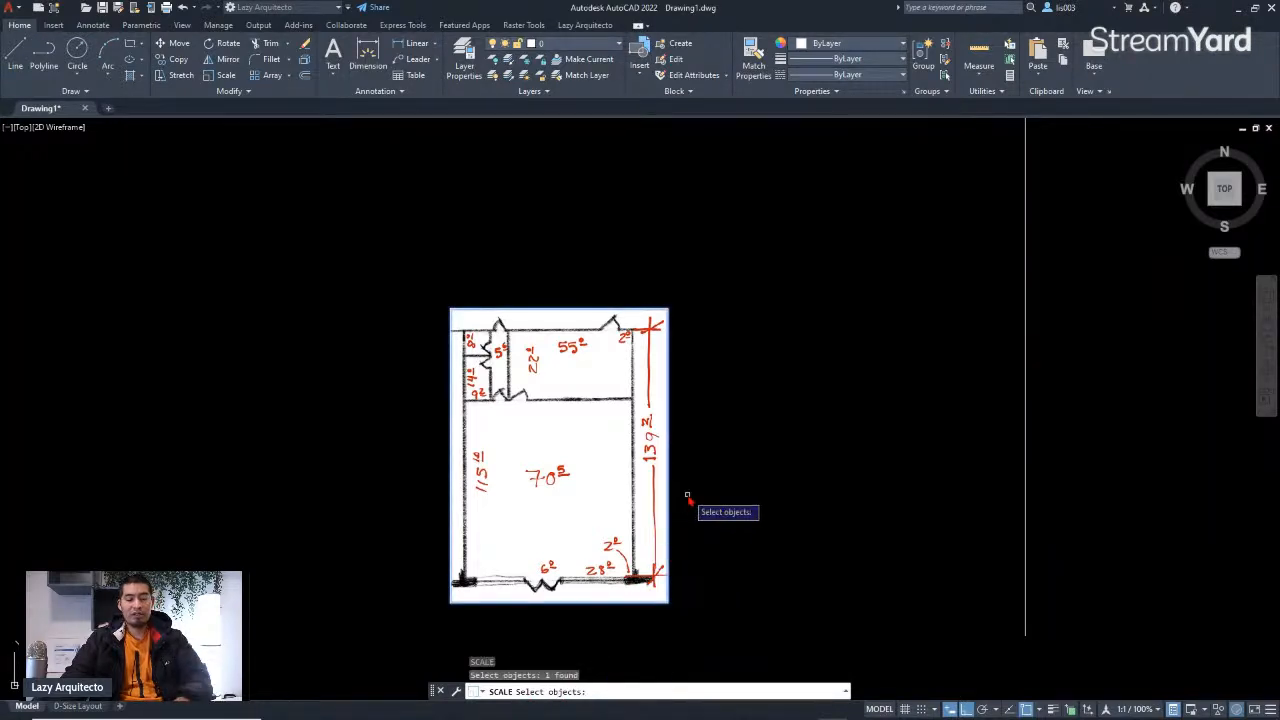
{"action": "key", "text": "Return"}
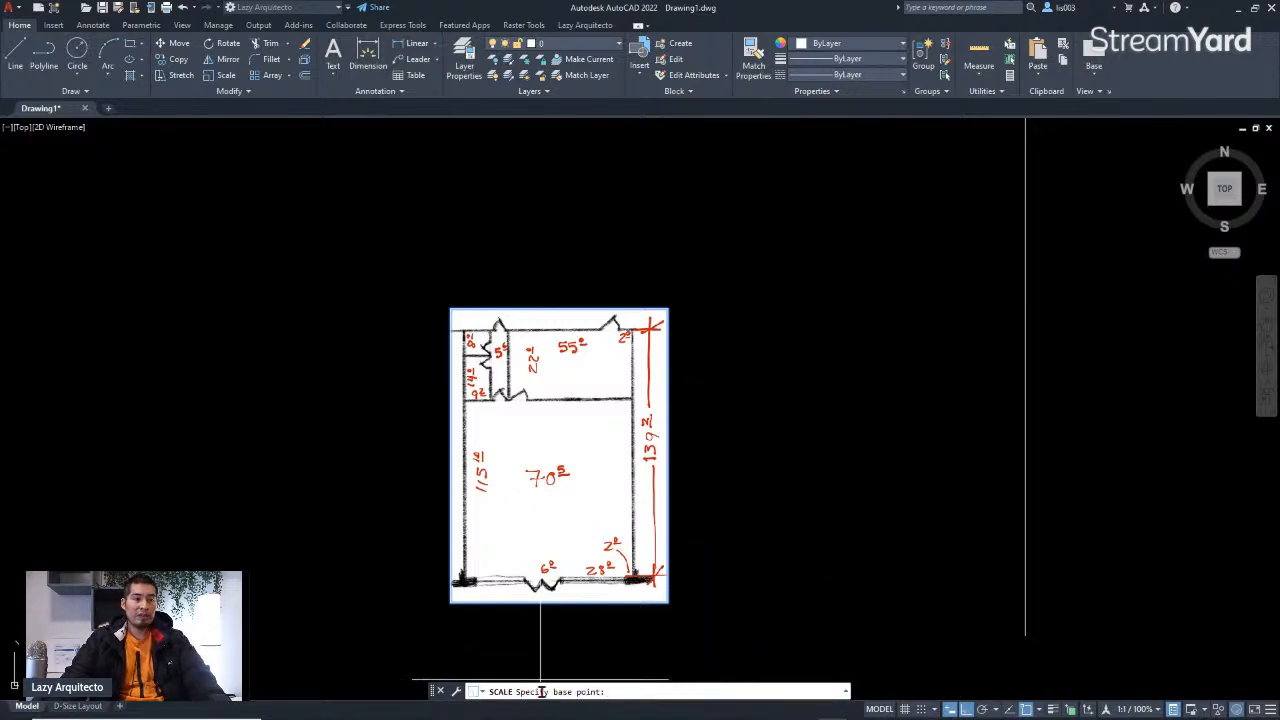
{"action": "left_click", "coordinate": [668, 605]}
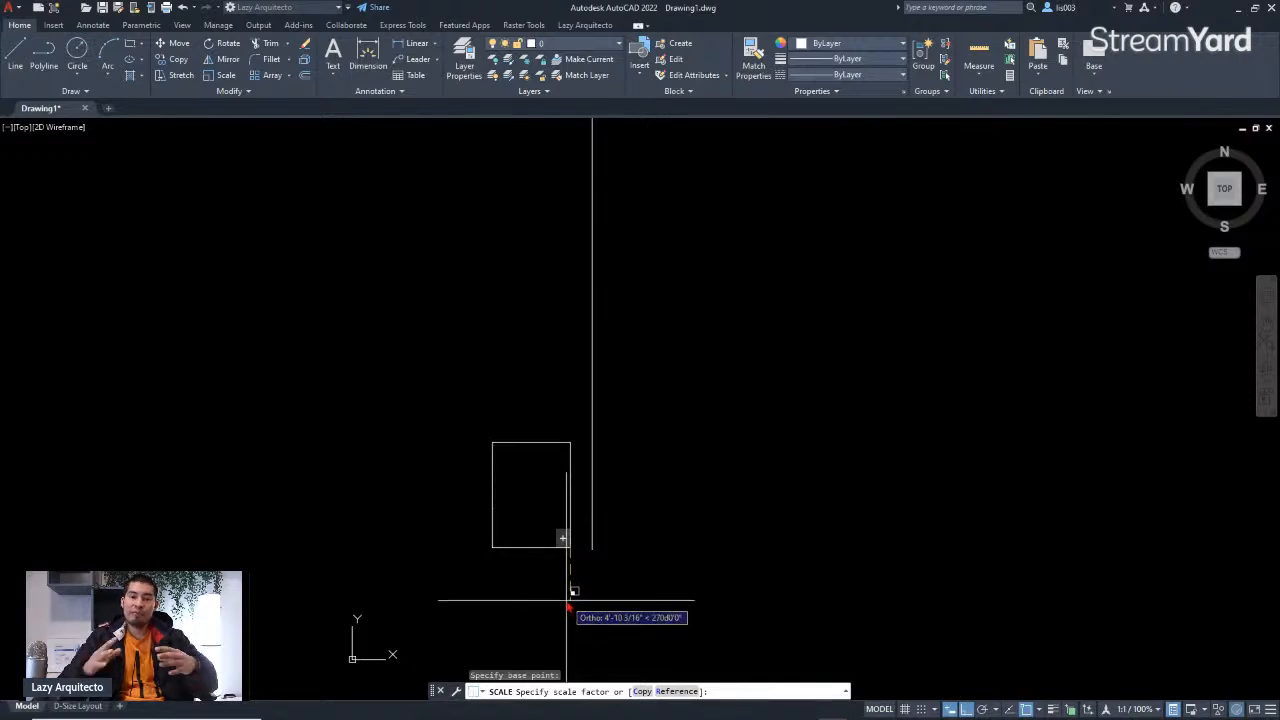
{"action": "scroll", "coordinate": [567, 605], "scroll_direction": "down", "scroll_amount": 6}
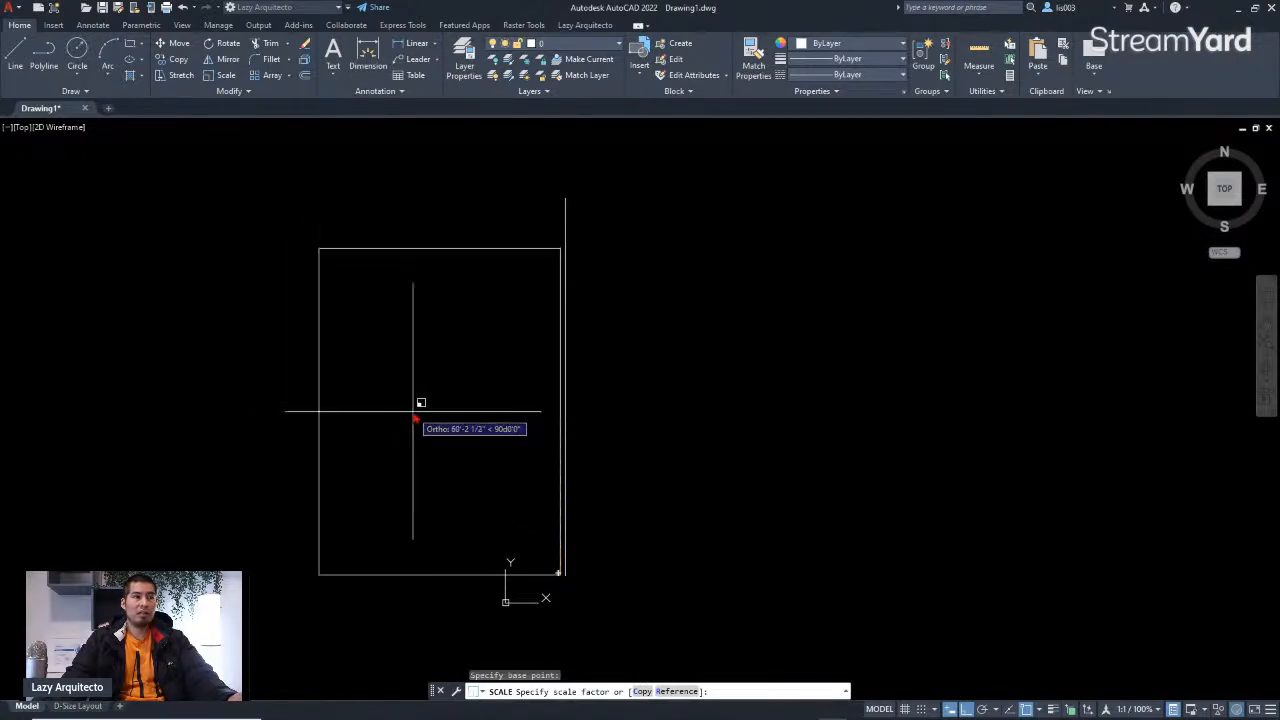
{"action": "left_click", "coordinate": [415, 418]}
Step: Move the scaled floor plan image horizontally to the left, away from the reference line, from its lower-left corner
{"action": "scroll", "coordinate": [588, 452], "scroll_direction": "down", "scroll_amount": 3}
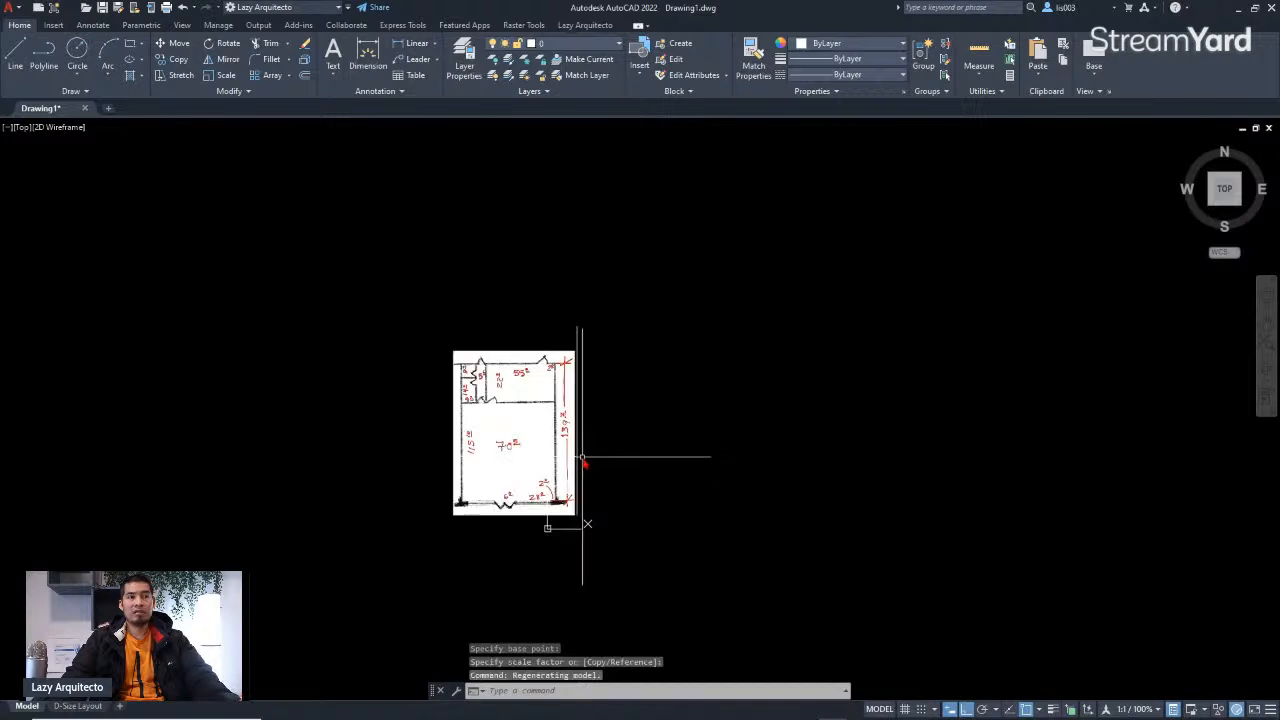
{"action": "scroll", "coordinate": [533, 393], "scroll_direction": "up", "scroll_amount": 3}
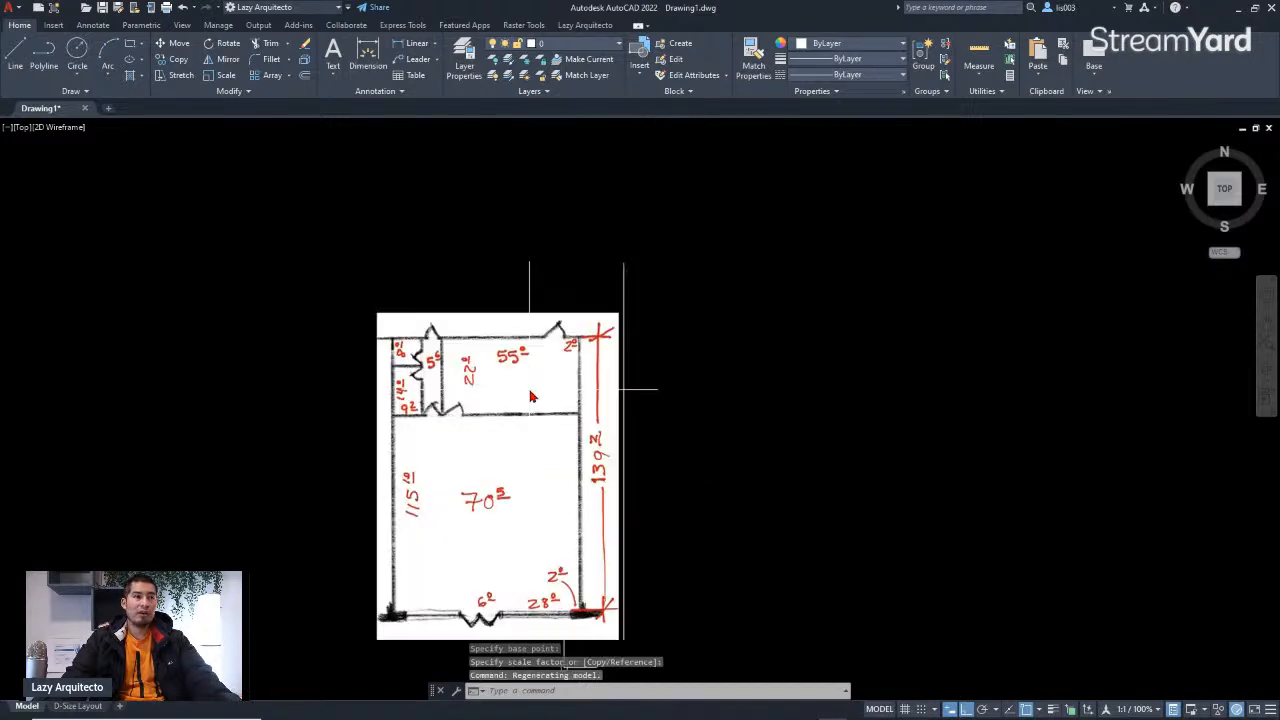
{"action": "middle_click_drag", "start_coordinate": [538, 401], "coordinate": [678, 361]}
{"action": "scroll", "coordinate": [678, 361], "scroll_direction": "down", "scroll_amount": 3}
{"action": "scroll", "coordinate": [646, 394], "scroll_direction": "up", "scroll_amount": 3}
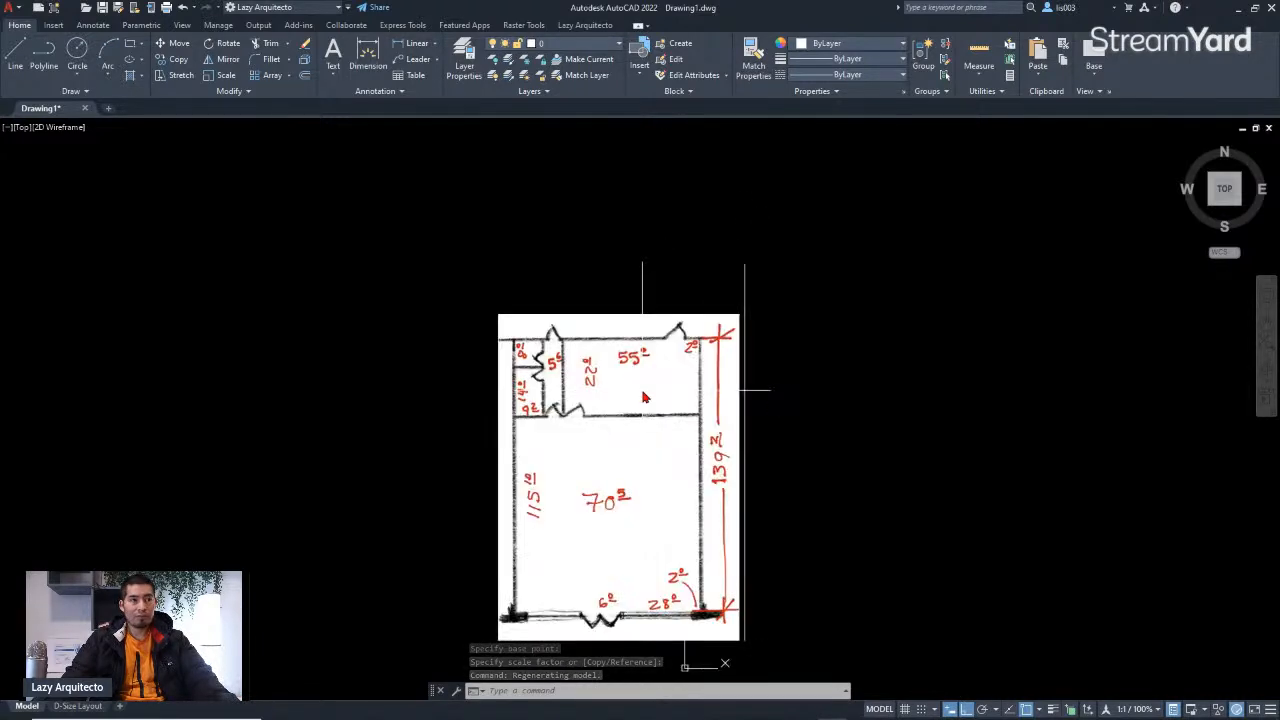
{"action": "left_click", "coordinate": [628, 372]}
{"action": "left_click", "coordinate": [596, 318]}
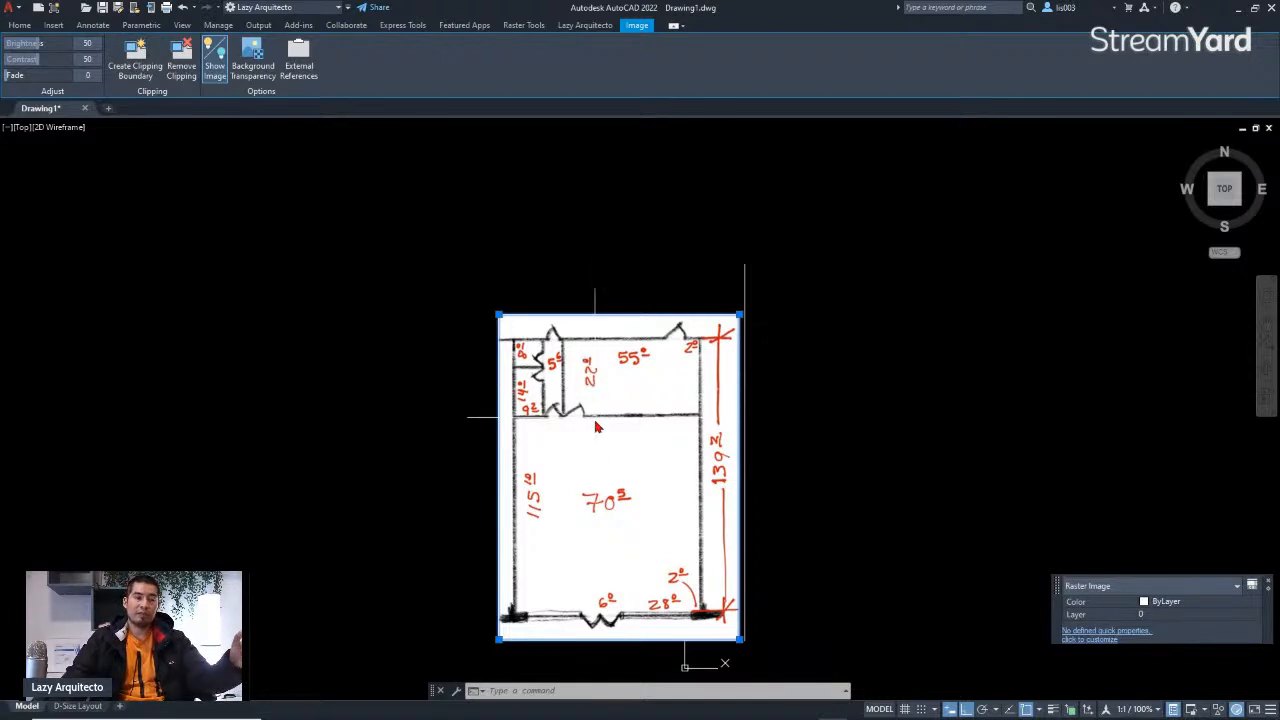
{"action": "scroll", "coordinate": [590, 468], "scroll_direction": "down", "scroll_amount": 3}
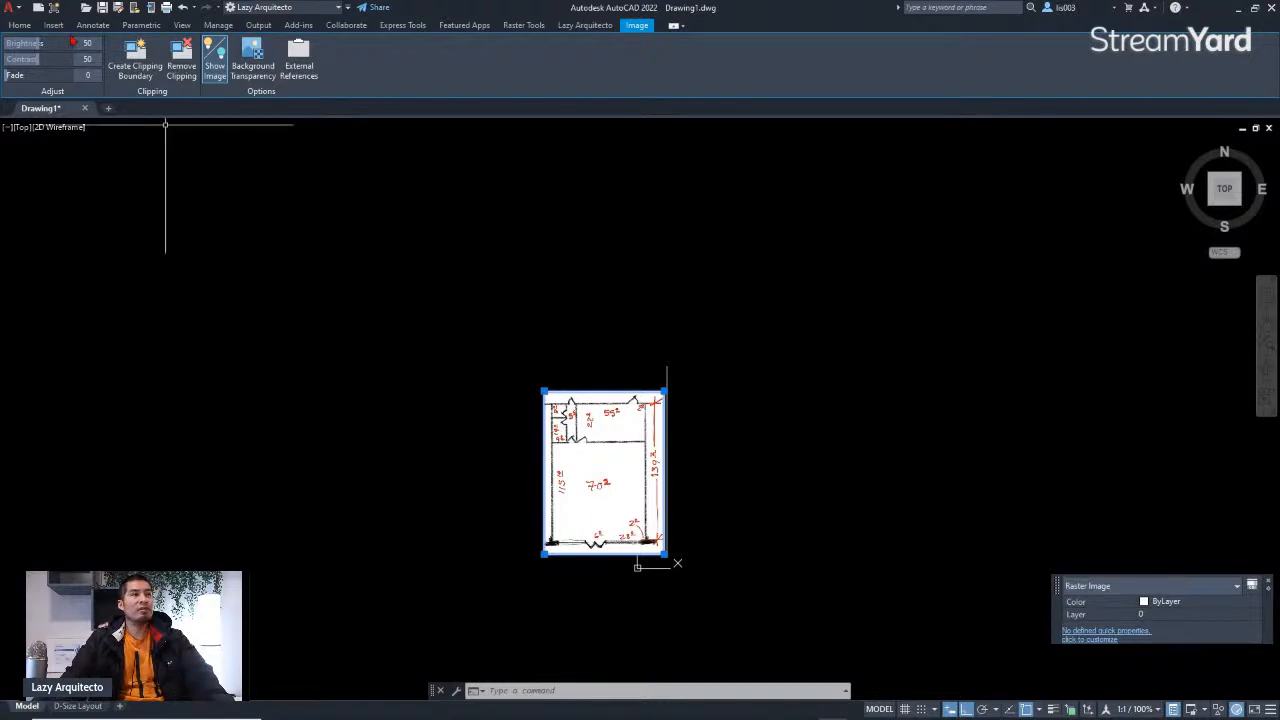
{"action": "left_click", "coordinate": [19, 25]}
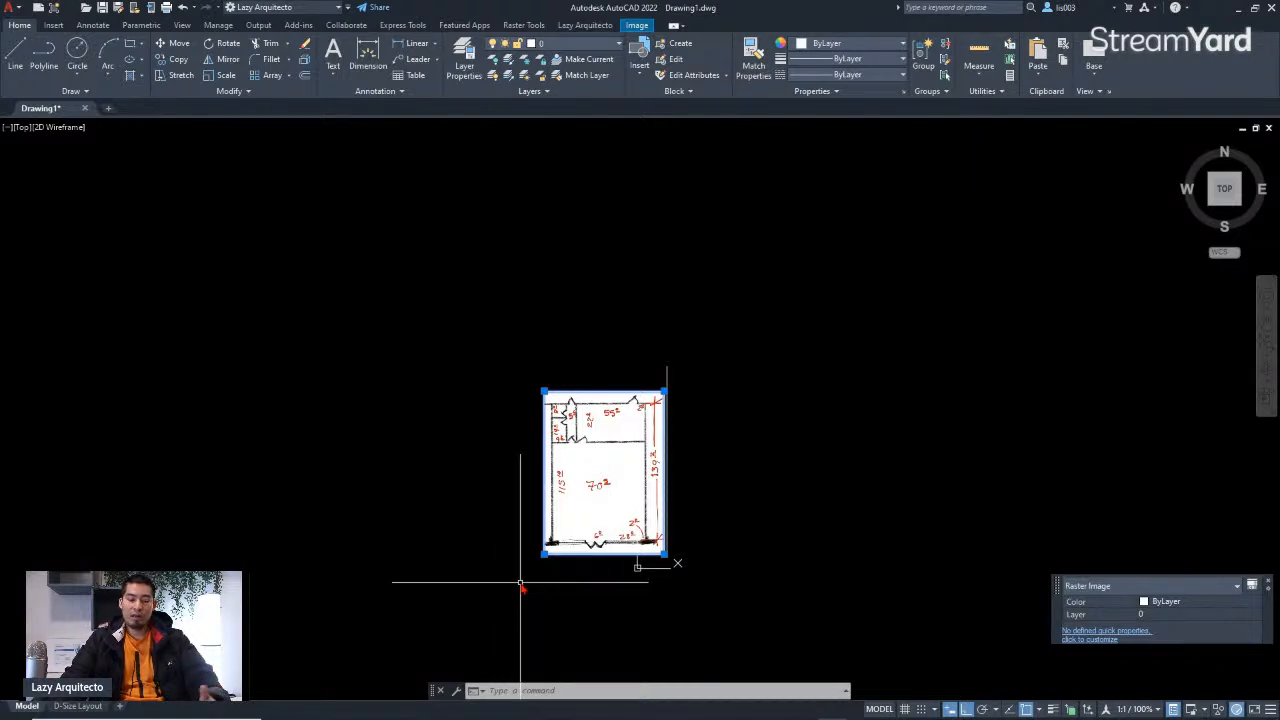
{"action": "type", "text": "M"}
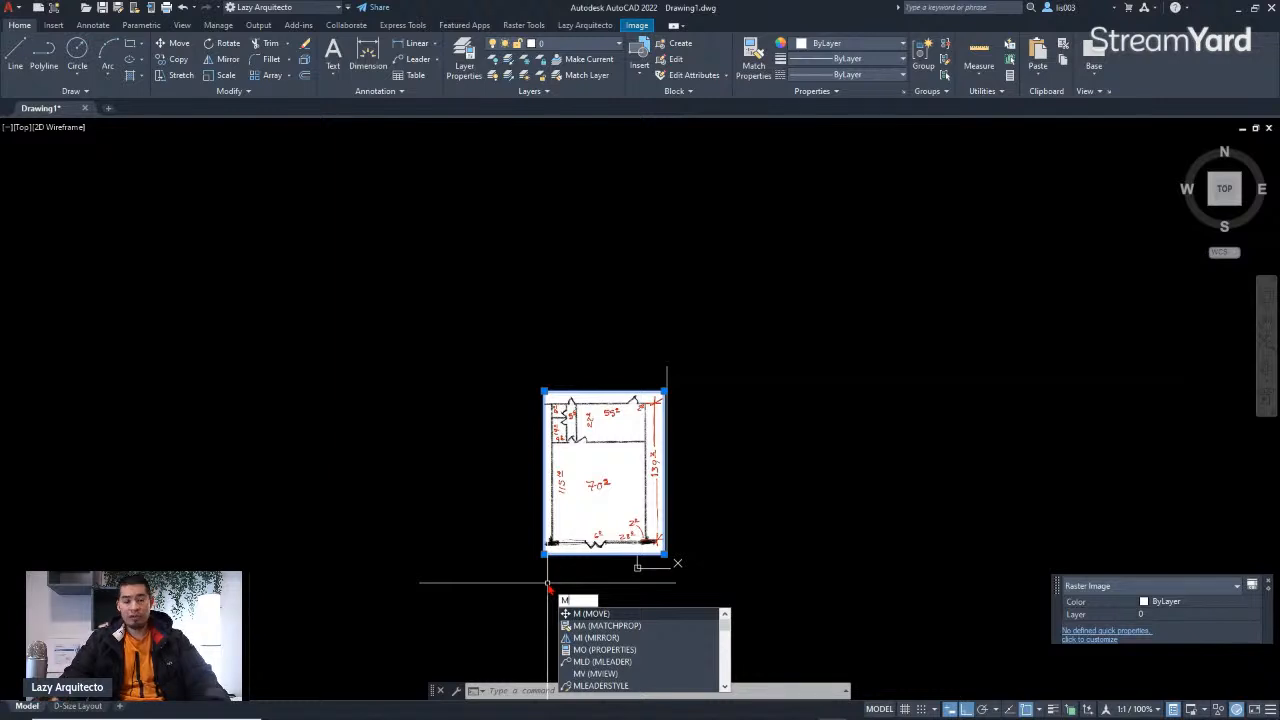
{"action": "key", "text": "Return"}
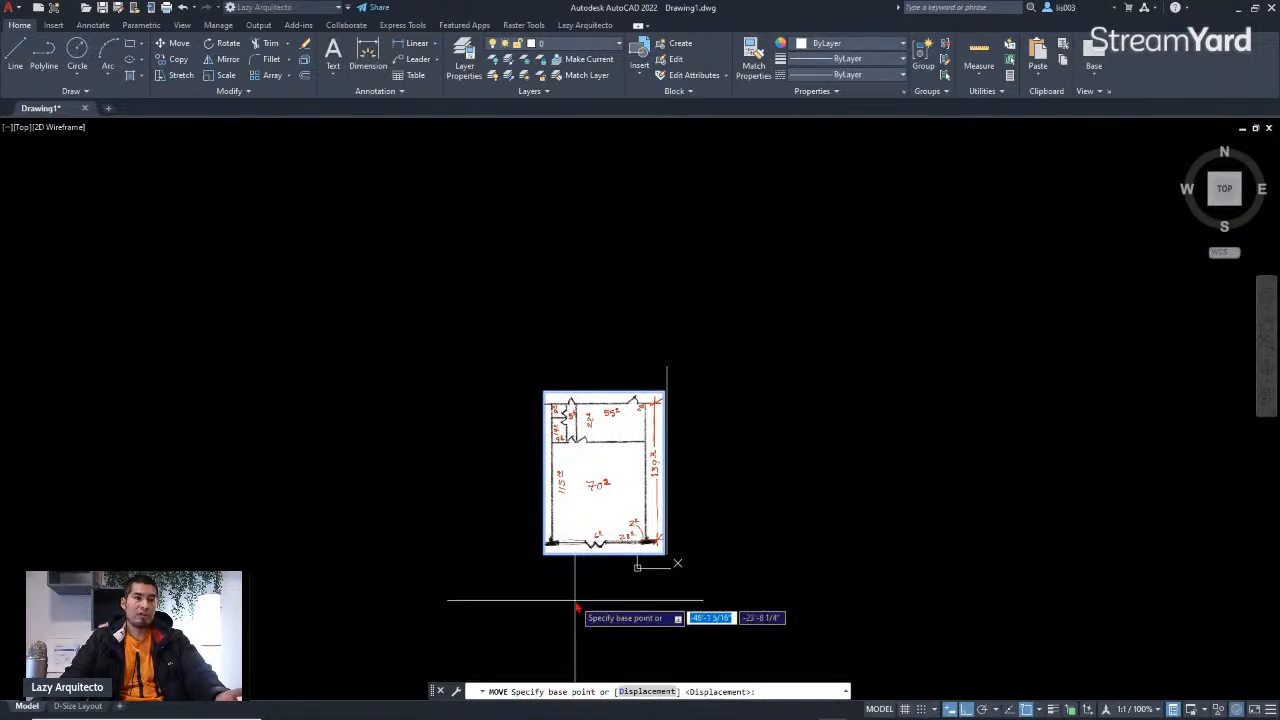
{"action": "left_click", "coordinate": [543, 560]}
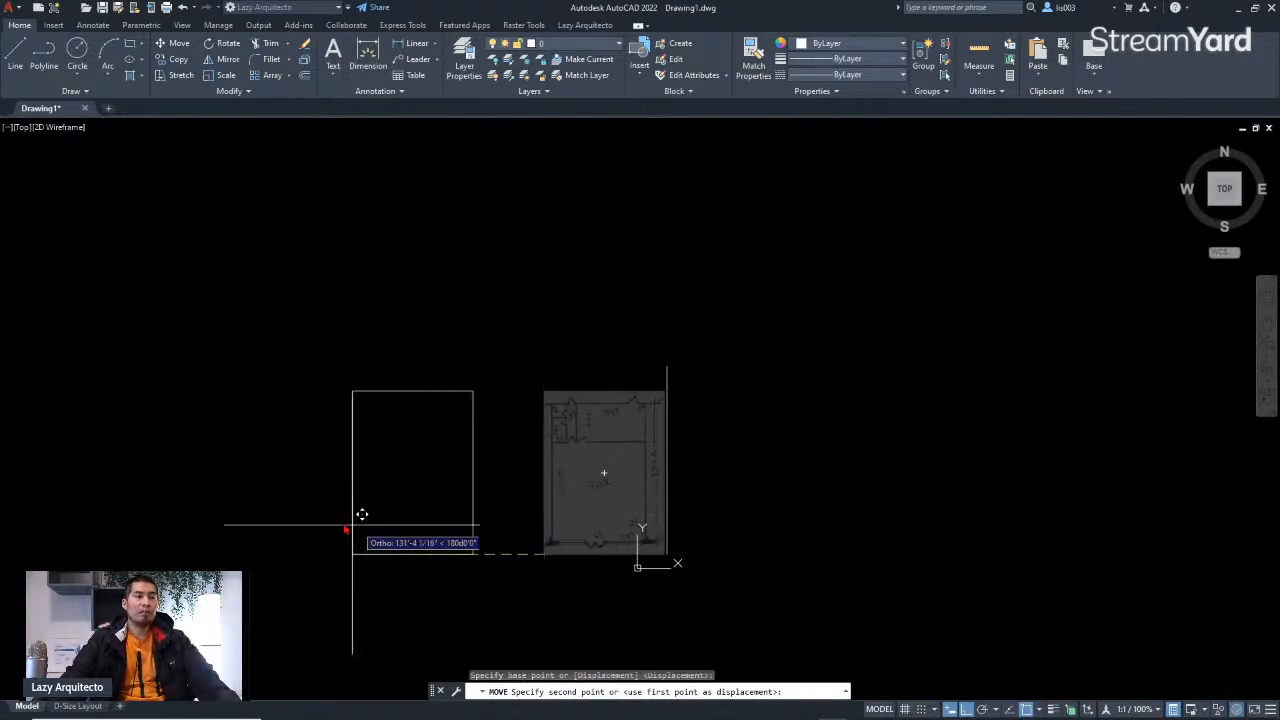
{"action": "left_click", "coordinate": [229, 521]}
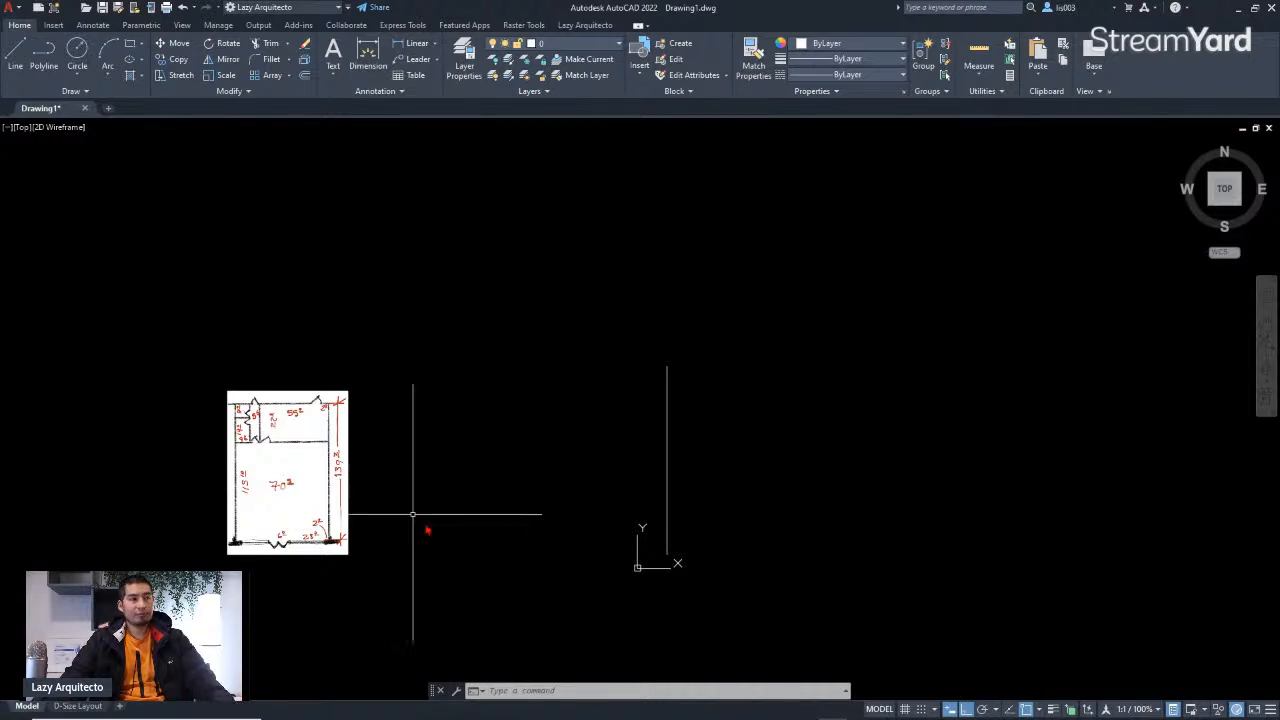
Step: Start the LINE command to begin tracing the walls at the floor plan's upper-right corner
{"action": "middle_click_drag", "start_coordinate": [443, 534], "coordinate": [494, 534]}
{"action": "scroll", "coordinate": [507, 531], "scroll_direction": "up", "scroll_amount": 3}
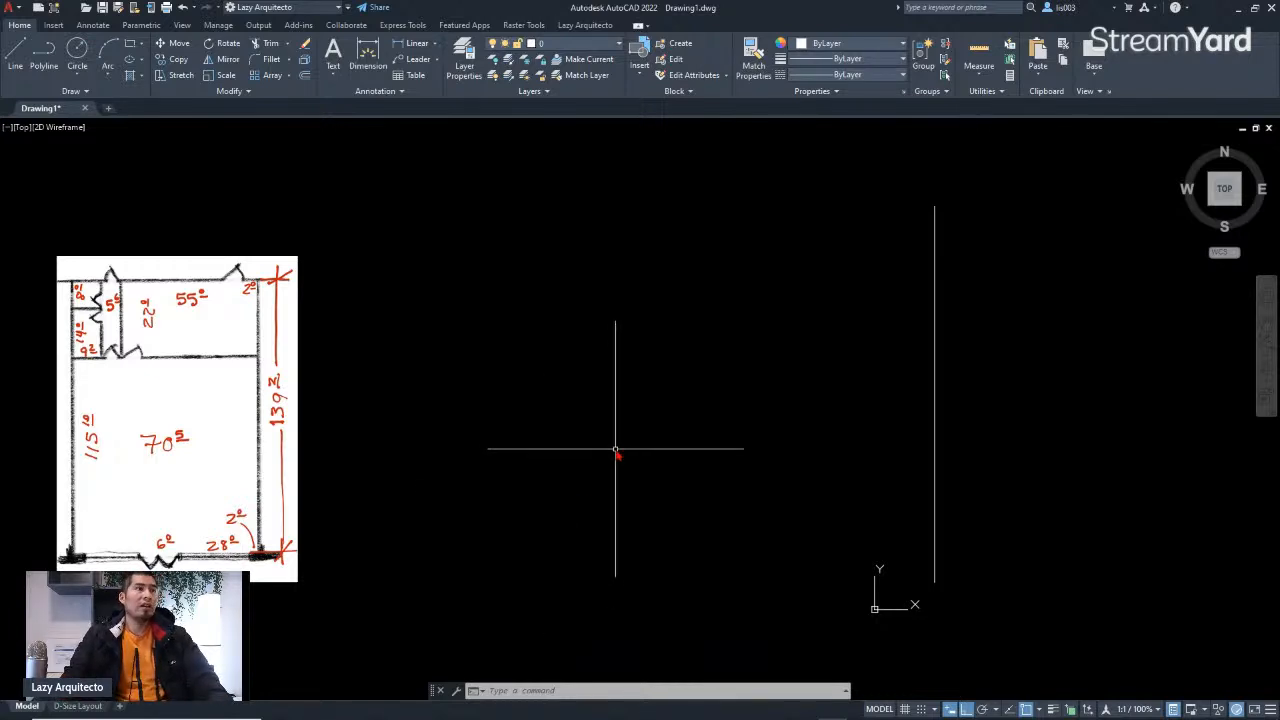
{"action": "type", "text": "l"}
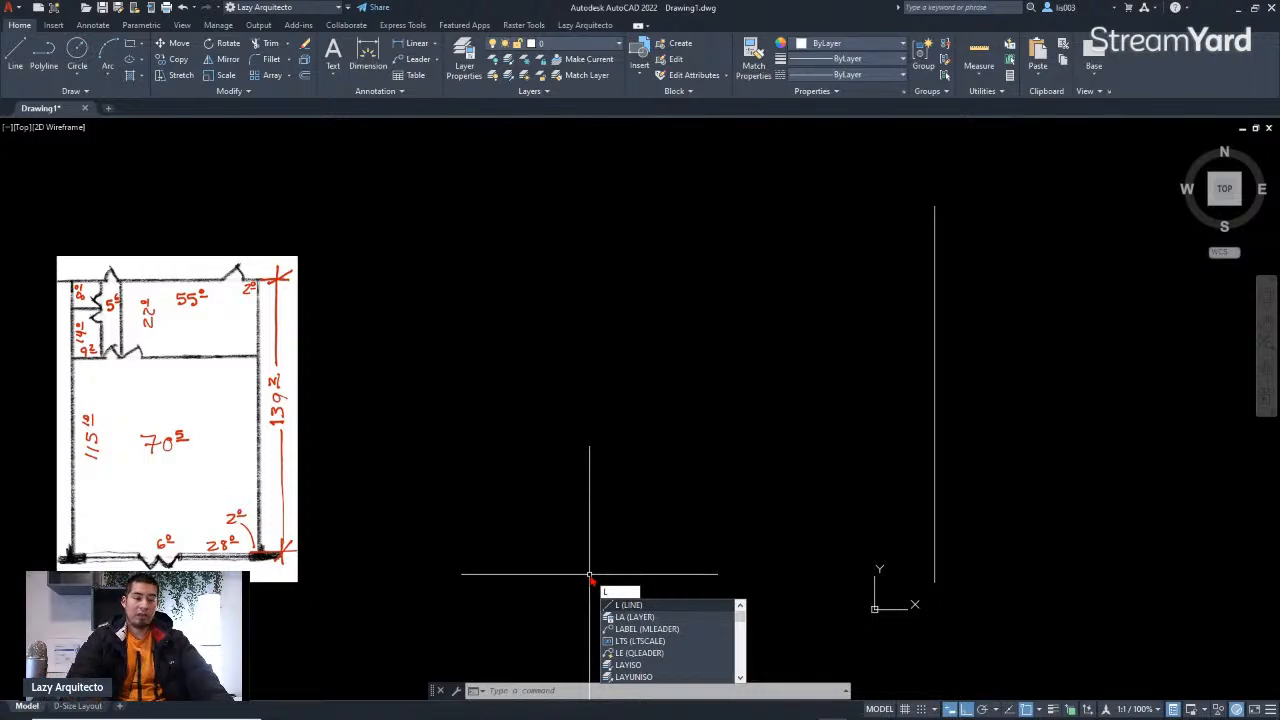
{"action": "key", "text": "Return"}
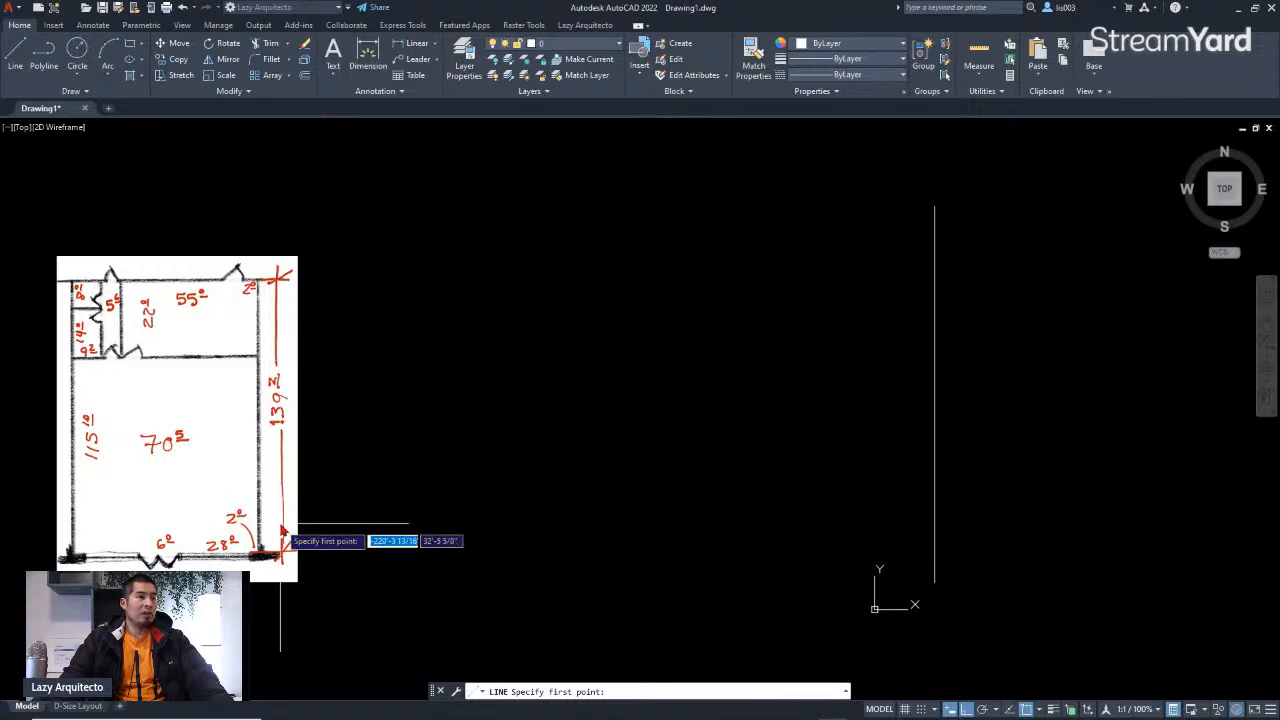
{"action": "scroll", "coordinate": [276, 292], "scroll_direction": "up", "scroll_amount": 5}
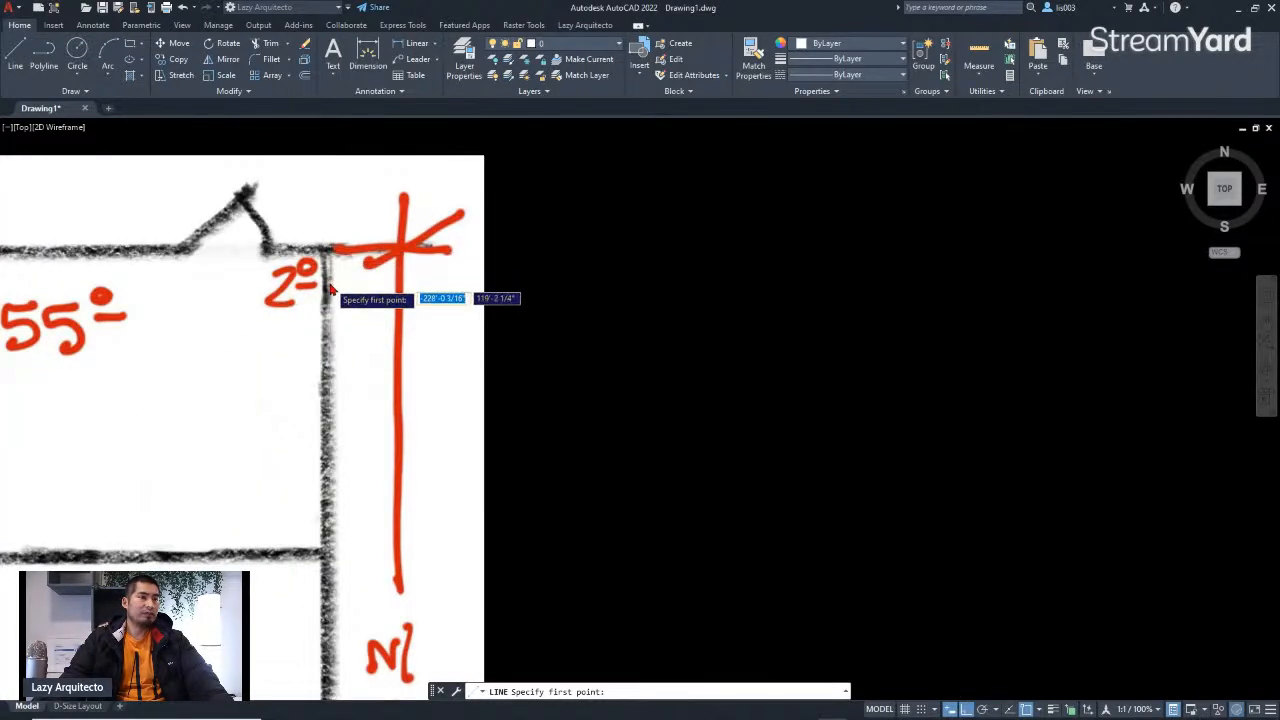
{"action": "scroll", "coordinate": [331, 287], "scroll_direction": "down", "scroll_amount": 5}
{"action": "scroll", "coordinate": [322, 302], "scroll_direction": "up", "scroll_amount": 5}
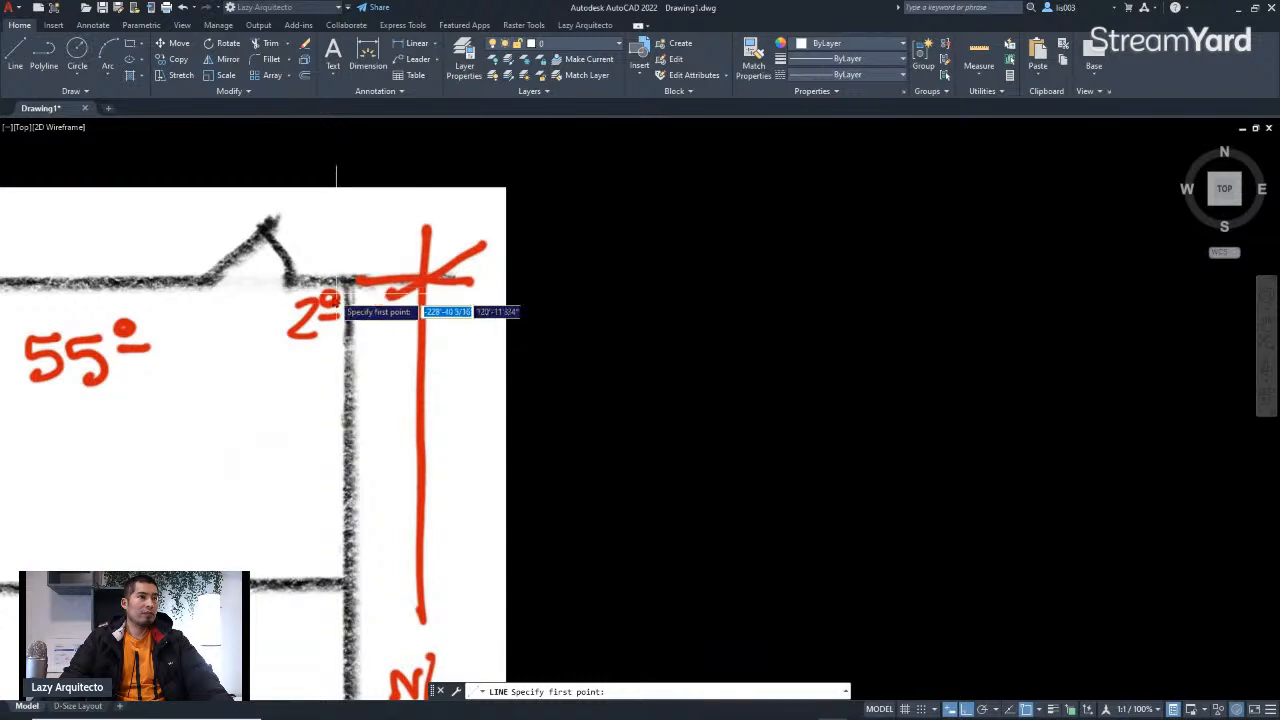
{"action": "scroll", "coordinate": [339, 300], "scroll_direction": "down", "scroll_amount": 5}
{"action": "scroll", "coordinate": [308, 292], "scroll_direction": "up", "scroll_amount": 5}
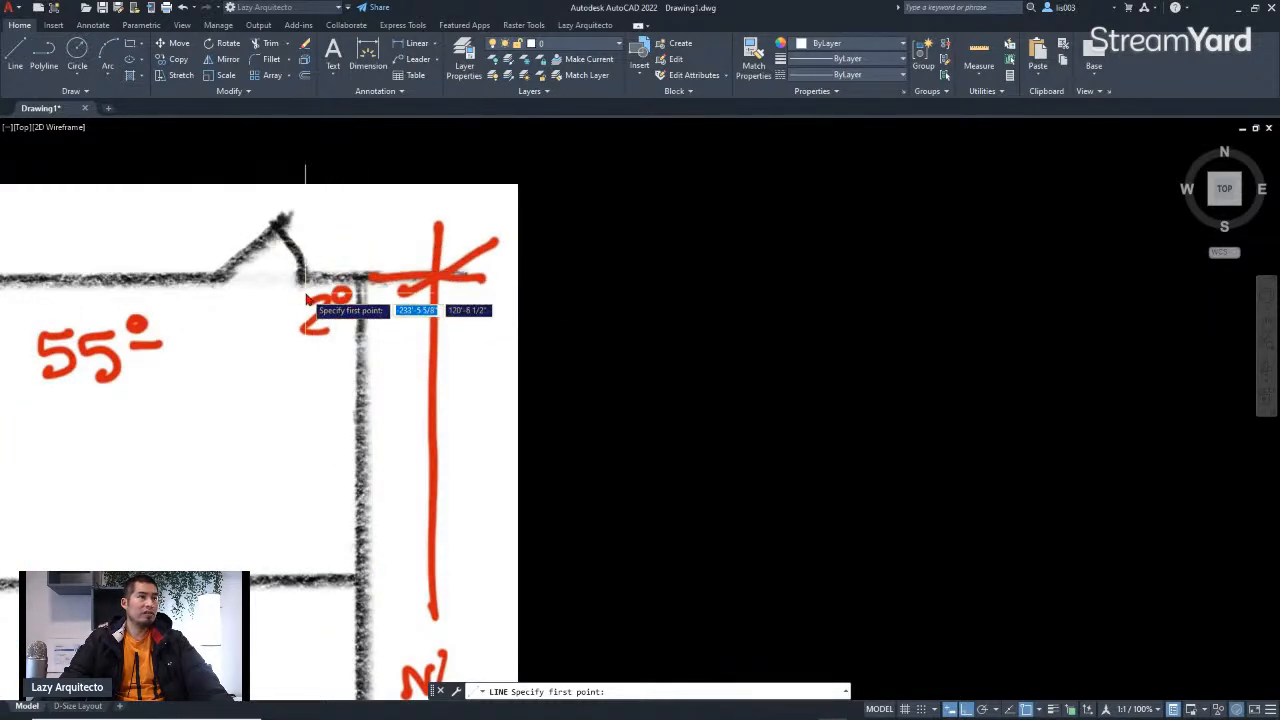
{"action": "scroll", "coordinate": [308, 331], "scroll_direction": "down", "scroll_amount": 4}
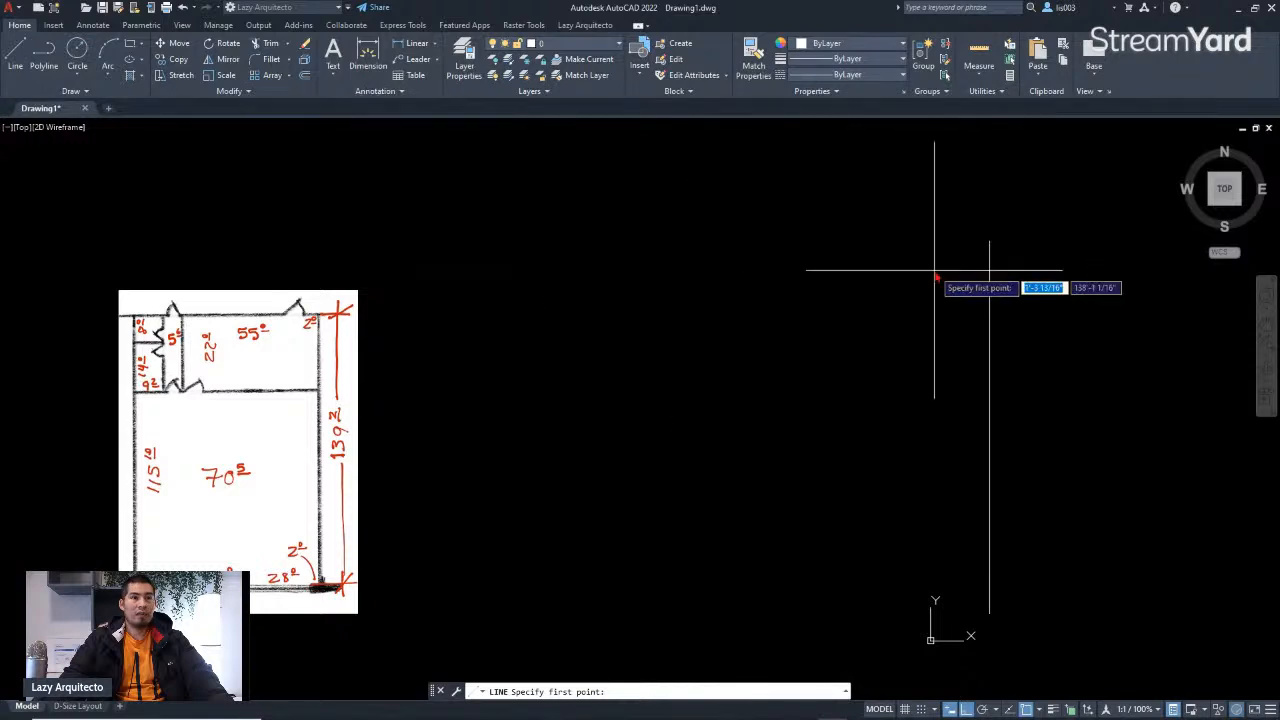
{"action": "scroll", "coordinate": [1005, 237], "scroll_direction": "up", "scroll_amount": 6}
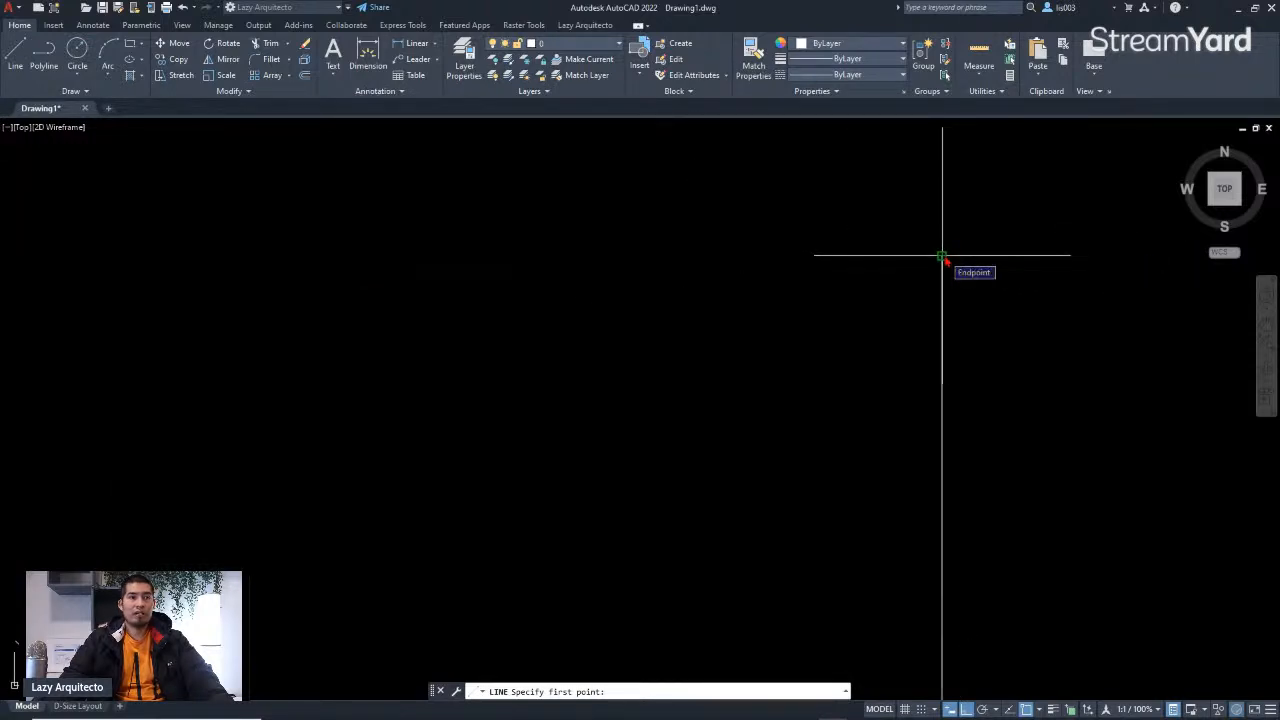
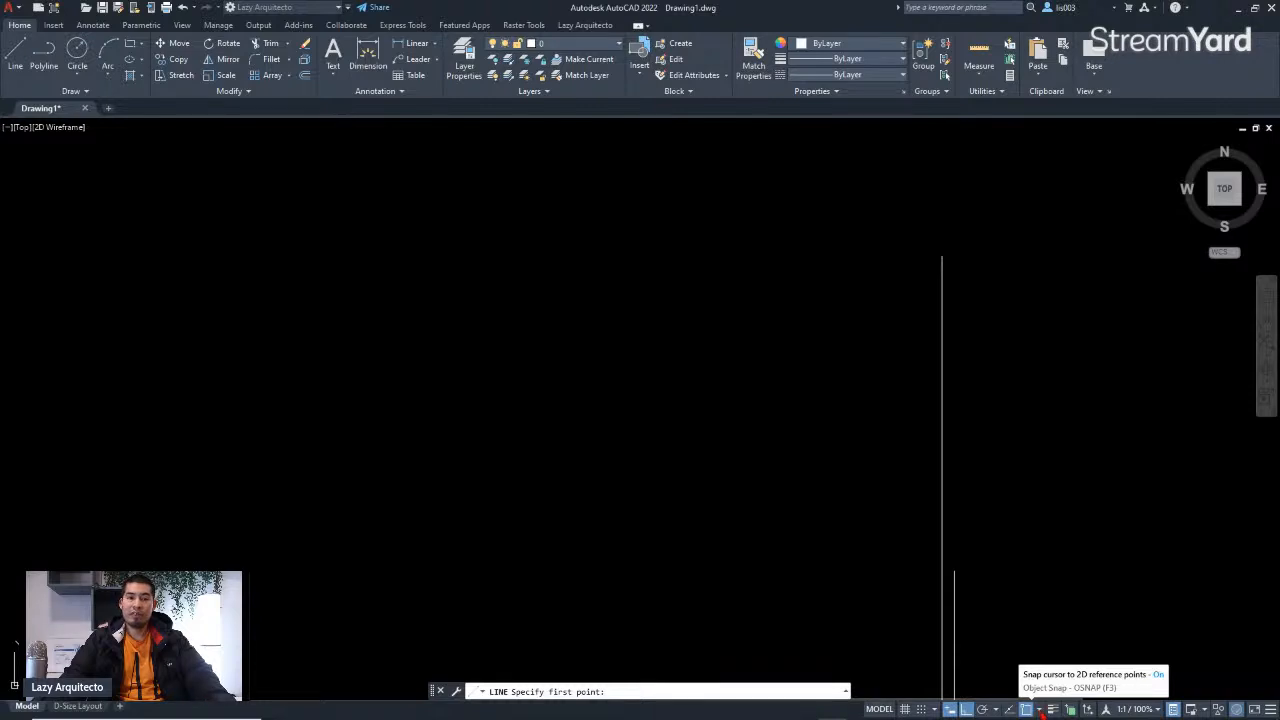
Step: Toggle the Endpoint object snap in the object snap settings
{"action": "left_click", "coordinate": [1040, 710]}
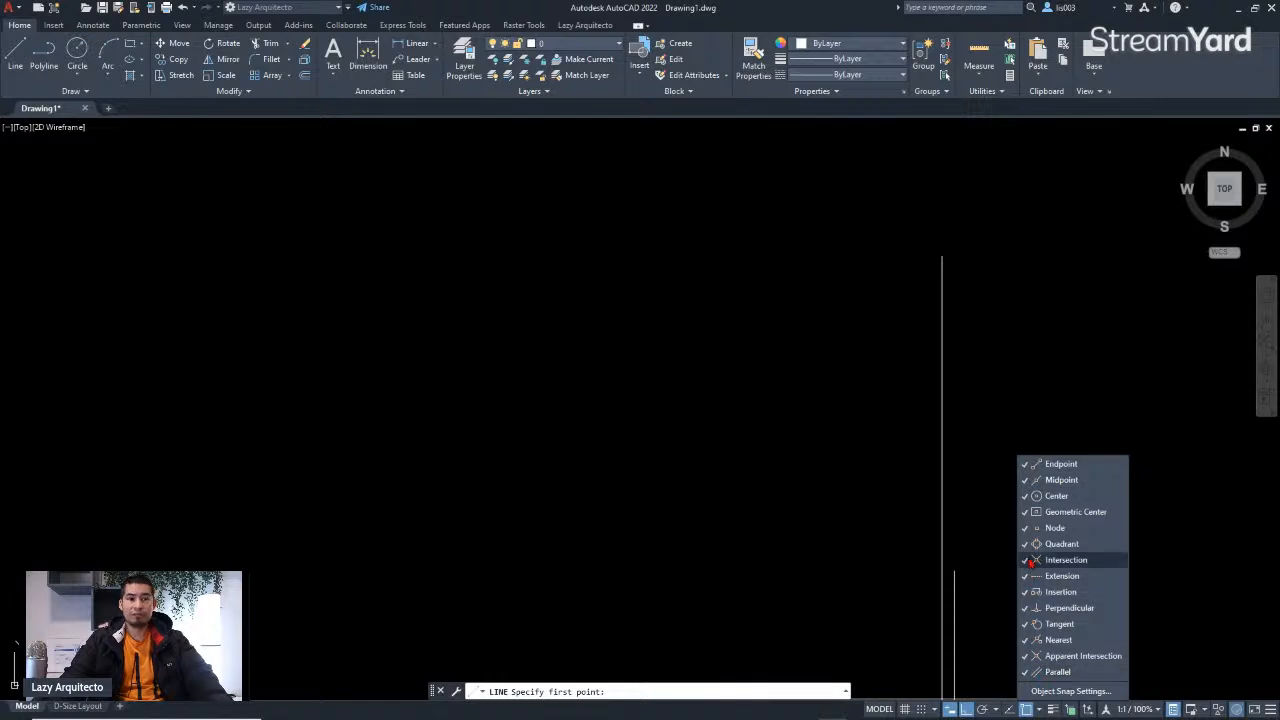
{"action": "left_click", "coordinate": [1027, 468]}
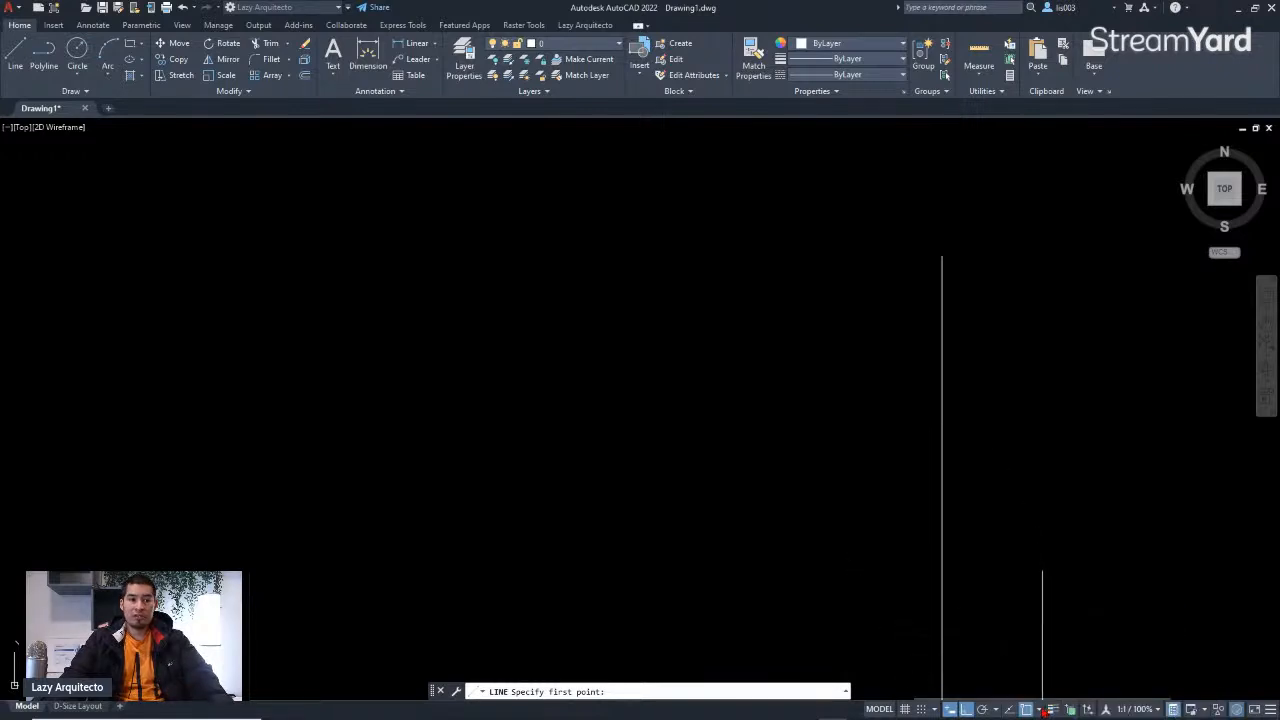
{"action": "left_click", "coordinate": [1040, 710]}
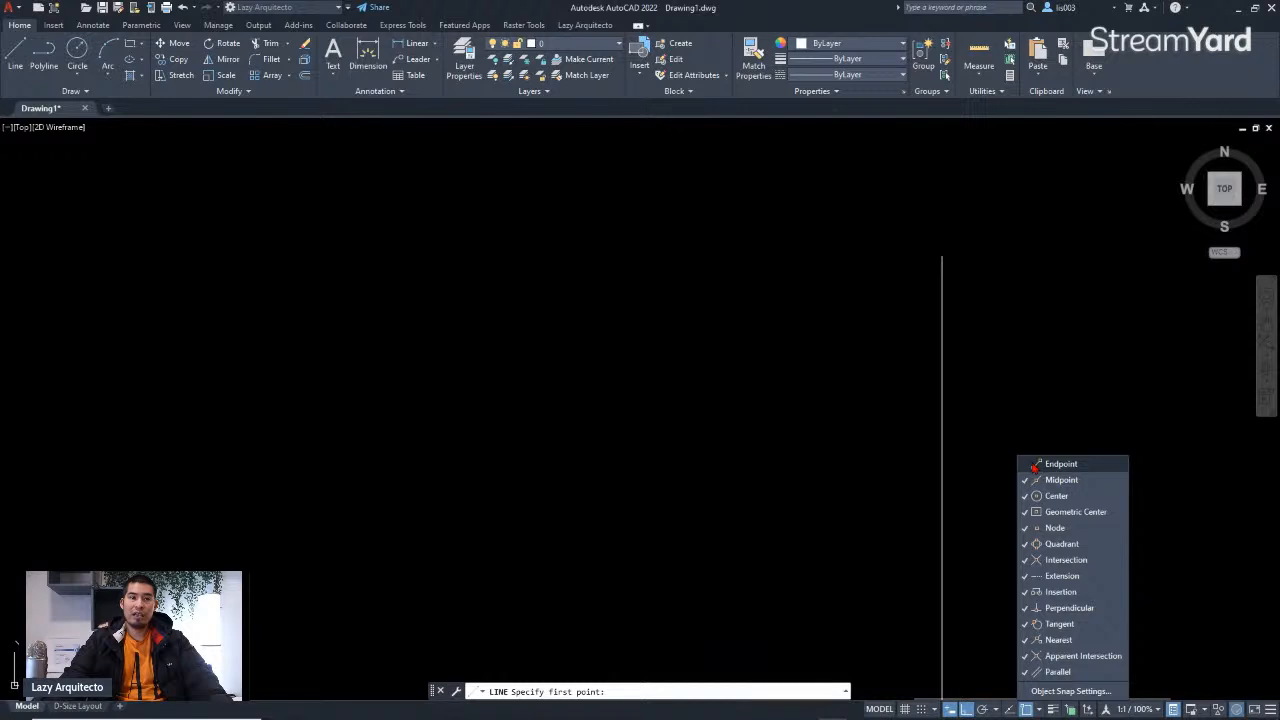
{"action": "left_click", "coordinate": [987, 366]}
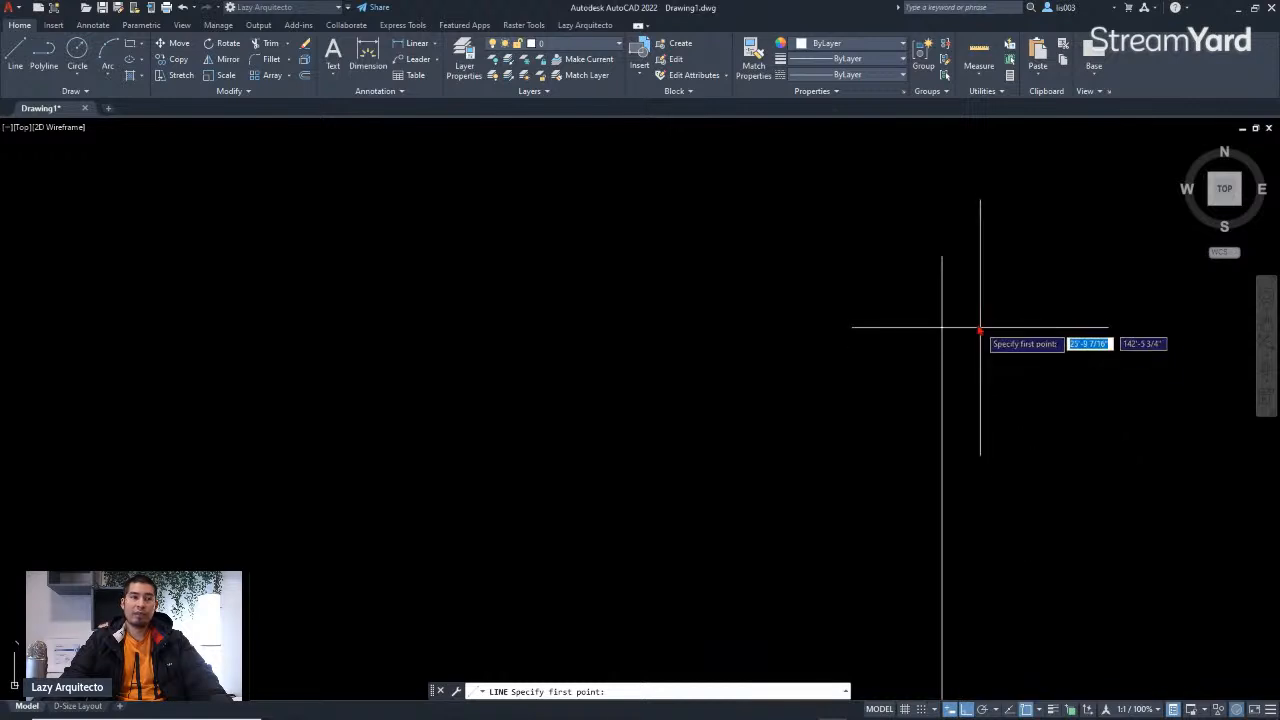
Step: Start a line at the reference line's top end and draw a 55' wall segment to the left
{"action": "left_click", "coordinate": [942, 256]}
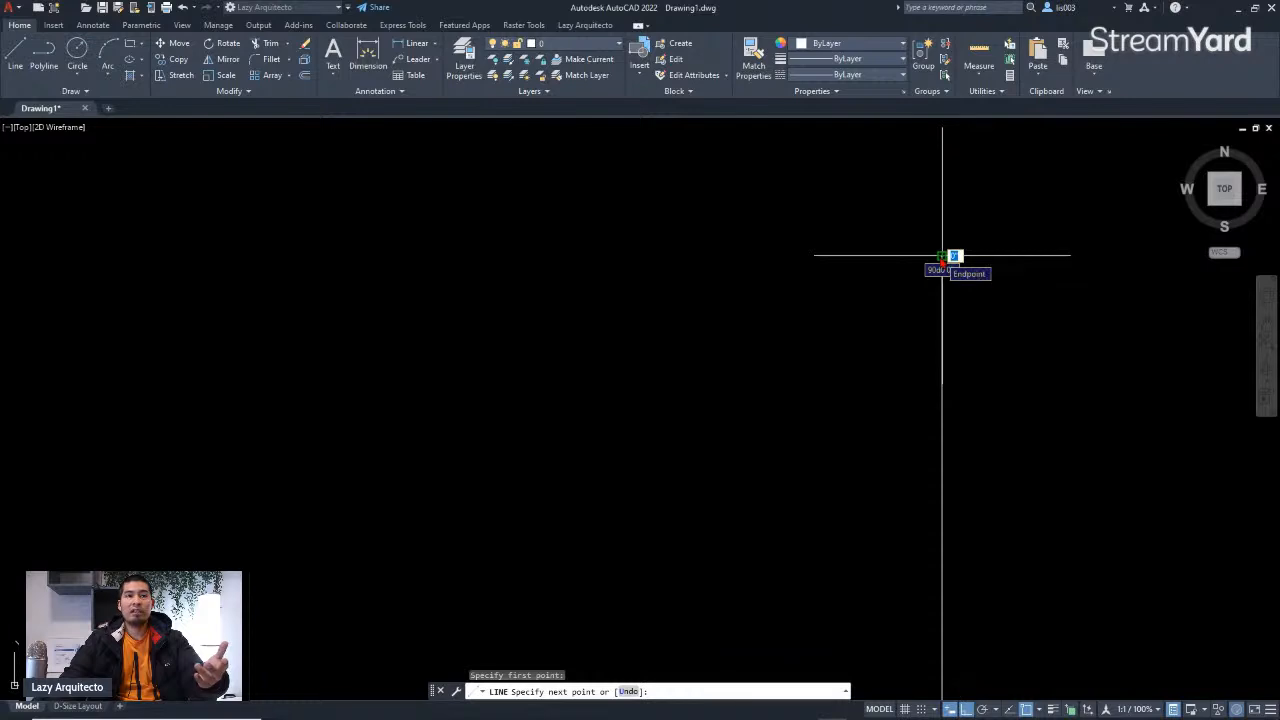
{"action": "scroll", "coordinate": [887, 302], "scroll_direction": "down", "scroll_amount": 3}
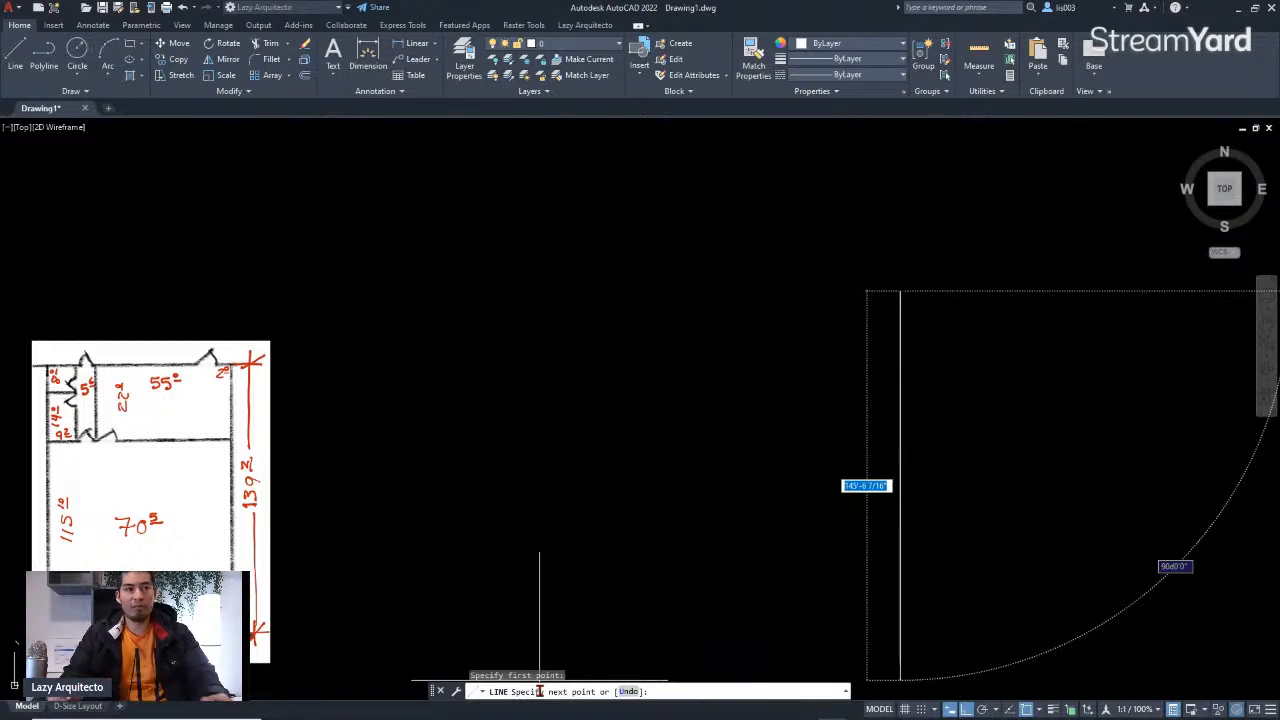
{"action": "scroll", "coordinate": [529, 400], "scroll_direction": "down", "scroll_amount": 5}
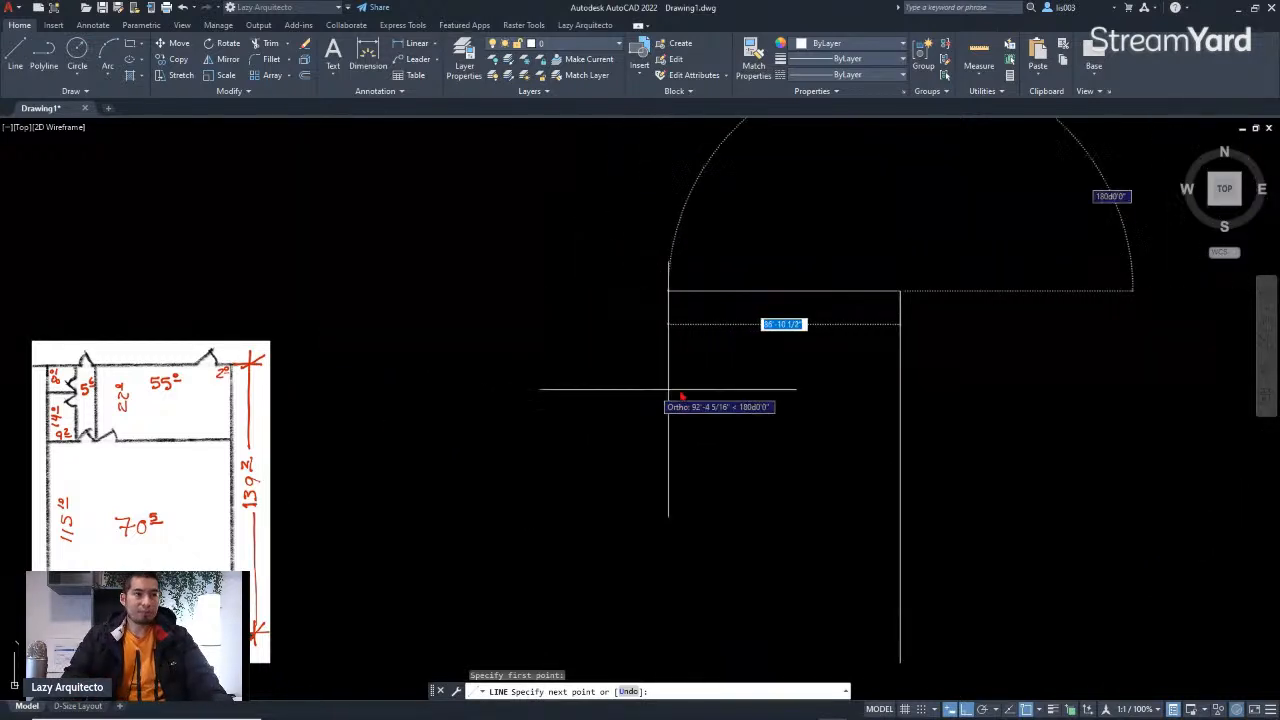
{"action": "scroll", "coordinate": [669, 374], "scroll_direction": "up", "scroll_amount": 3}
{"action": "scroll", "coordinate": [669, 374], "scroll_direction": "down", "scroll_amount": 3}
{"action": "scroll", "coordinate": [669, 374], "scroll_direction": "up", "scroll_amount": 3}
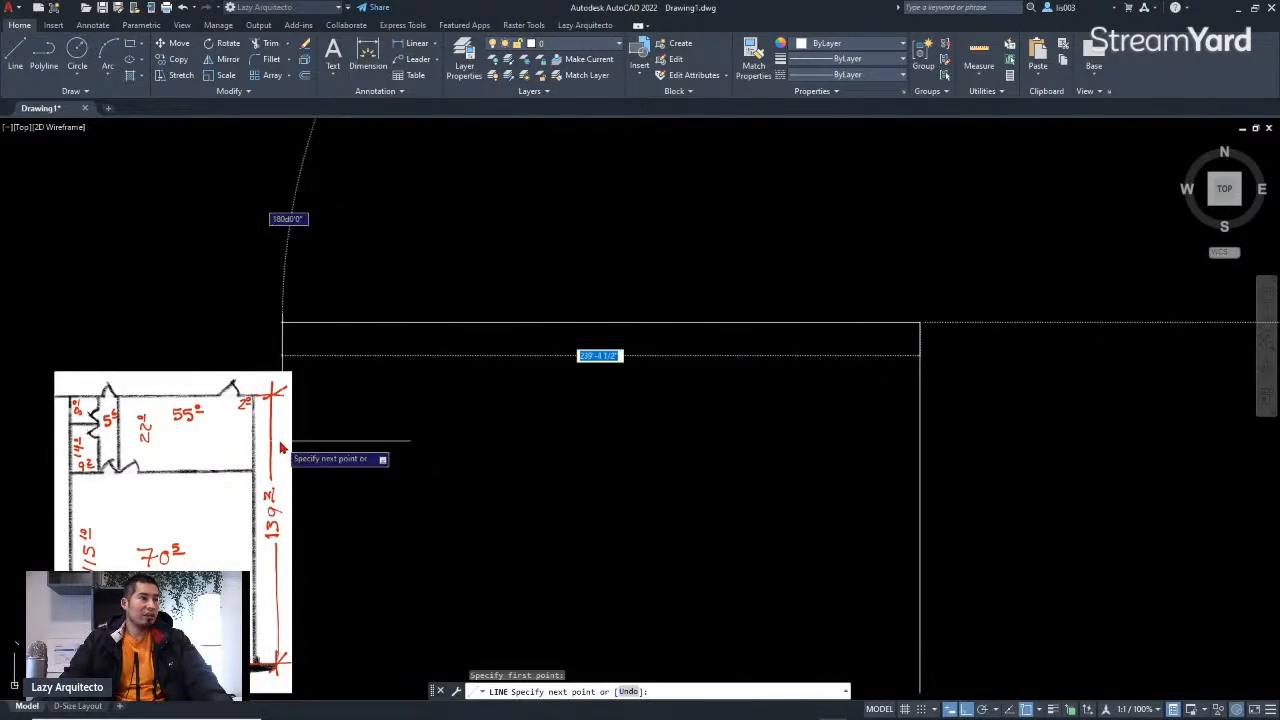
{"action": "scroll", "coordinate": [175, 425], "scroll_direction": "up", "scroll_amount": 2}
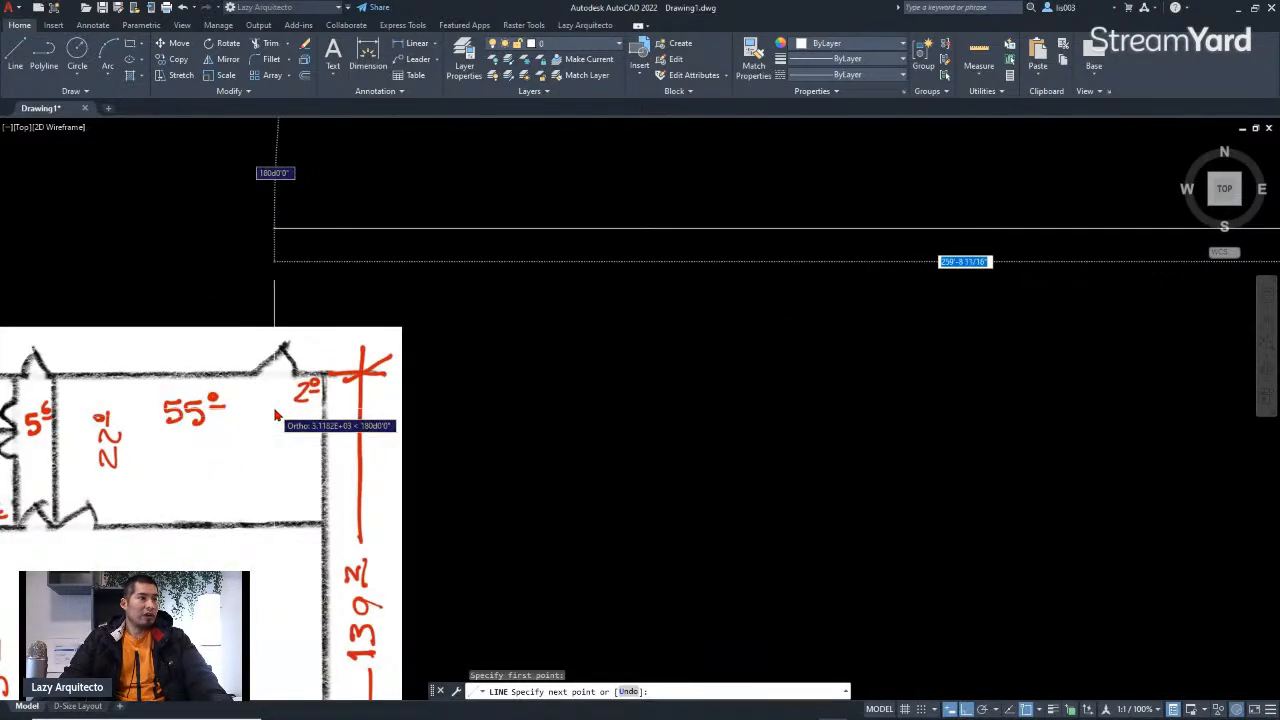
{"action": "scroll", "coordinate": [300, 410], "scroll_direction": "up", "scroll_amount": 3}
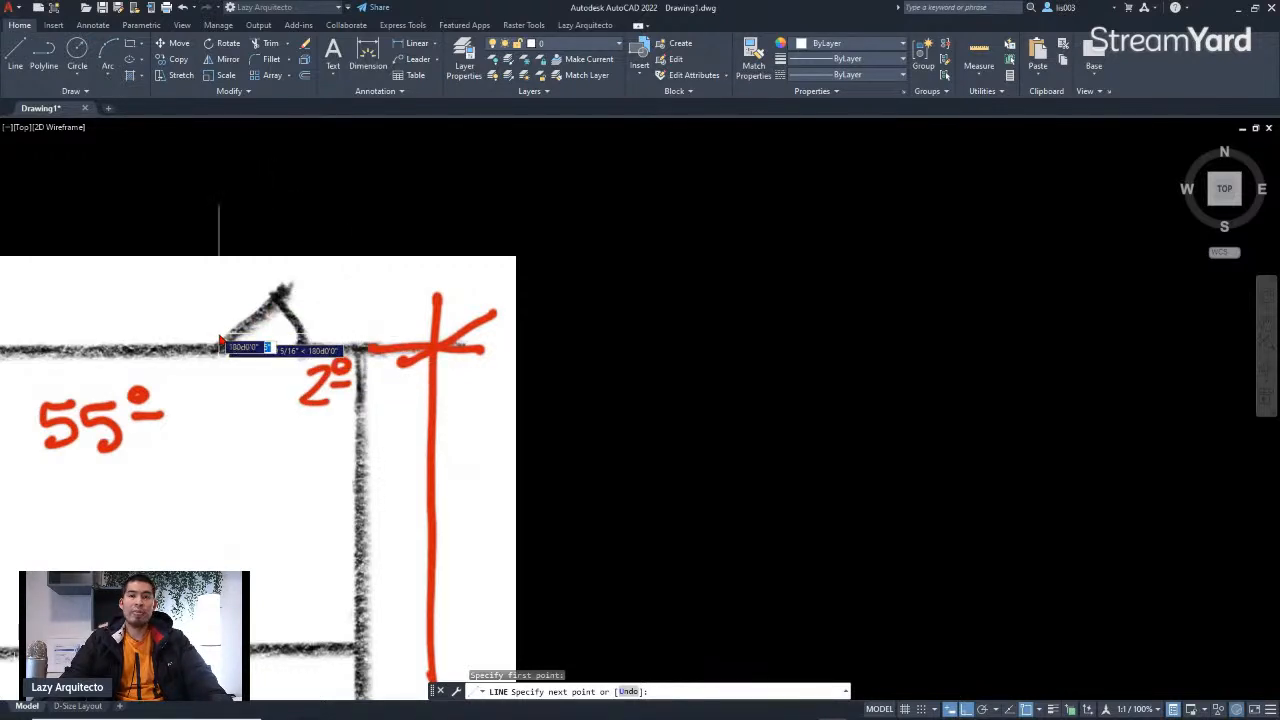
{"action": "scroll", "coordinate": [378, 390], "scroll_direction": "down", "scroll_amount": 5}
{"action": "scroll", "coordinate": [285, 400], "scroll_direction": "up", "scroll_amount": 6}
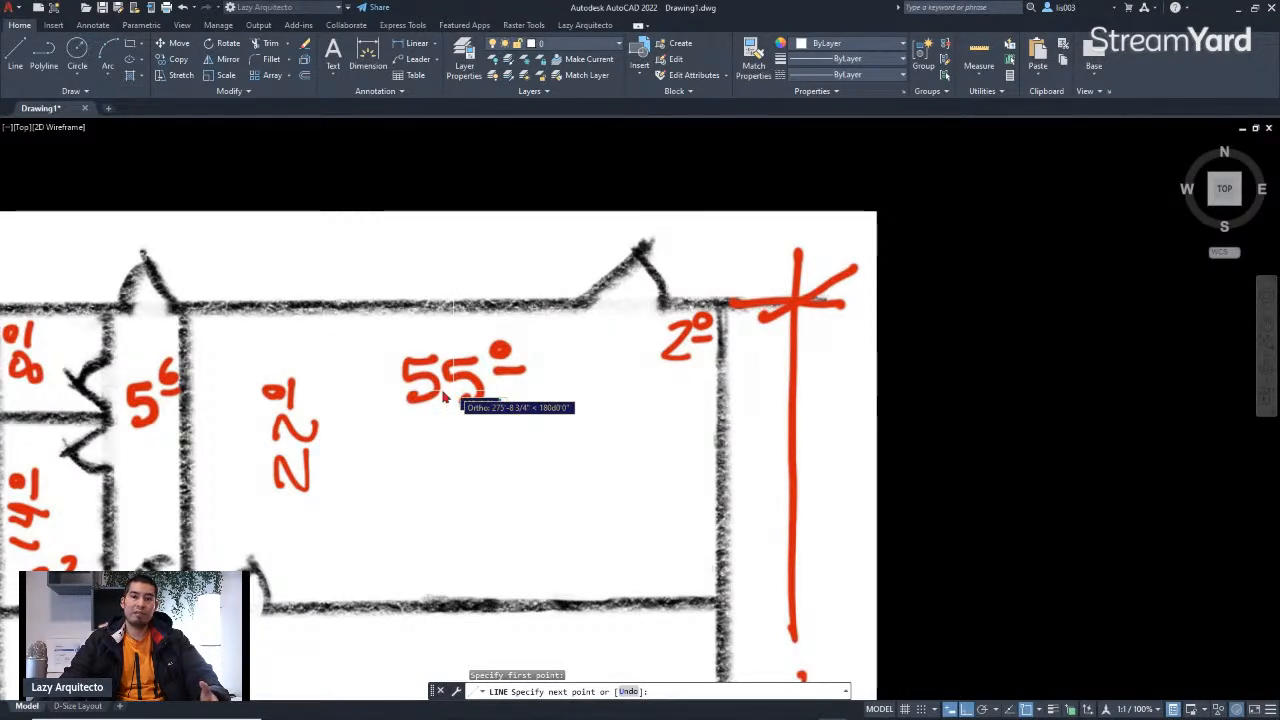
{"action": "scroll", "coordinate": [455, 397], "scroll_direction": "down", "scroll_amount": 10}
{"action": "scroll", "coordinate": [646, 357], "scroll_direction": "up", "scroll_amount": 3}
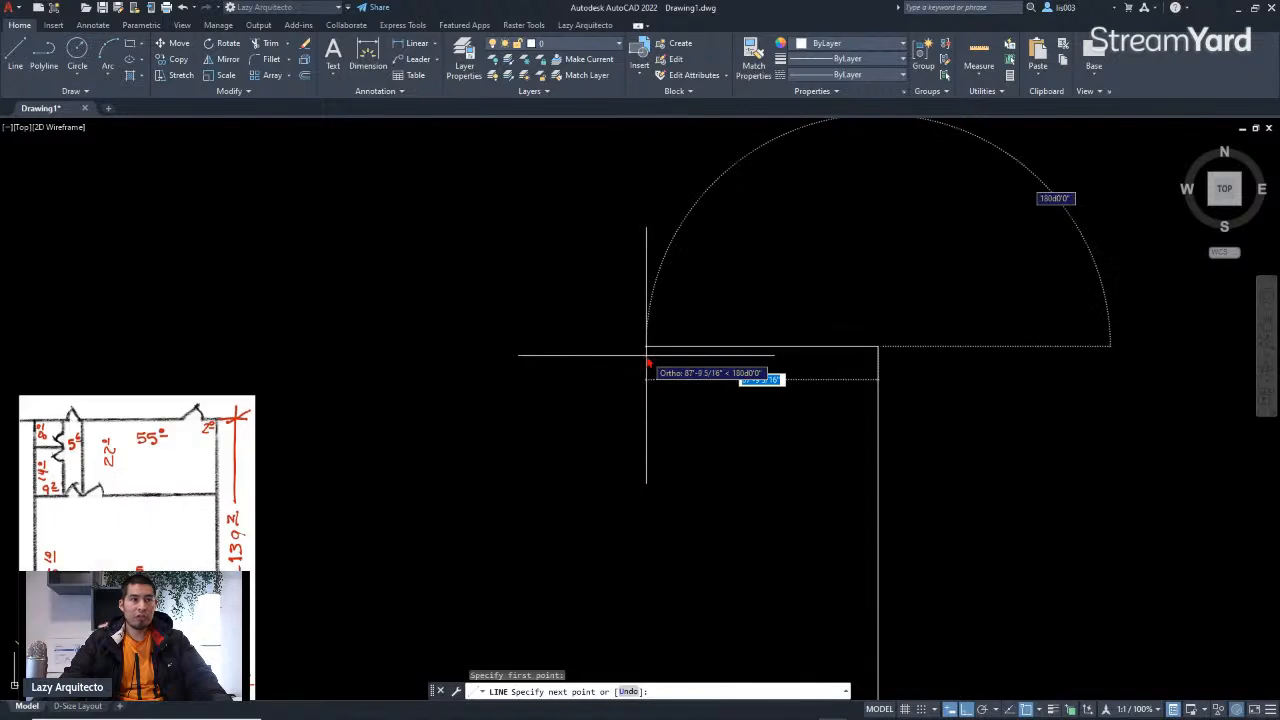
{"action": "type", "text": "2"}
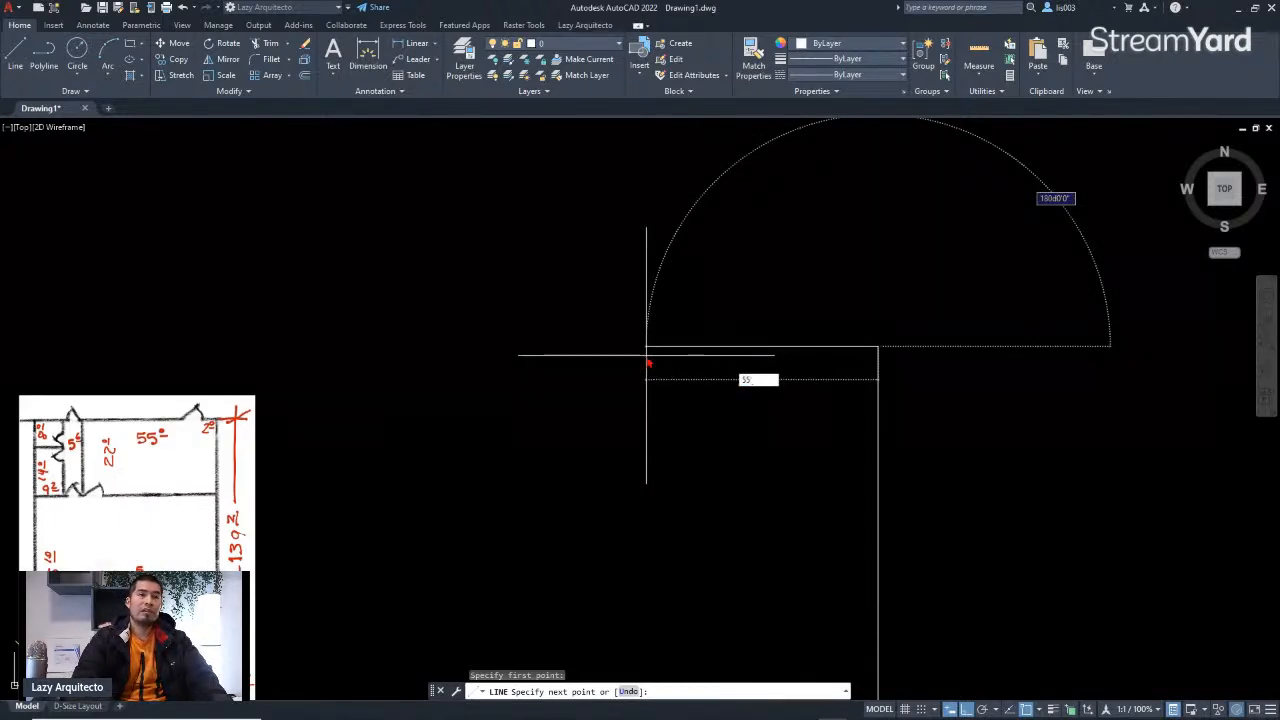
{"action": "key", "text": "Return"}
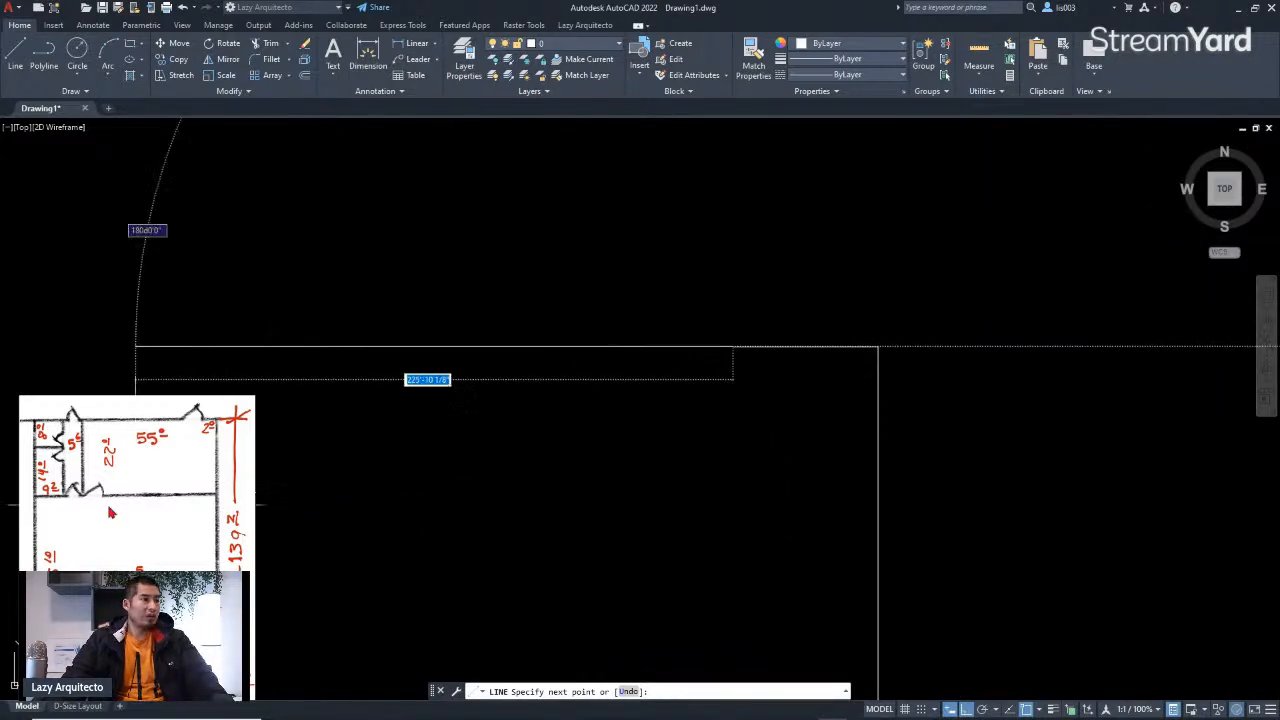
Step: Continue the line with a 22' segment downward
{"action": "scroll", "coordinate": [130, 513], "scroll_direction": "up", "scroll_amount": 6}
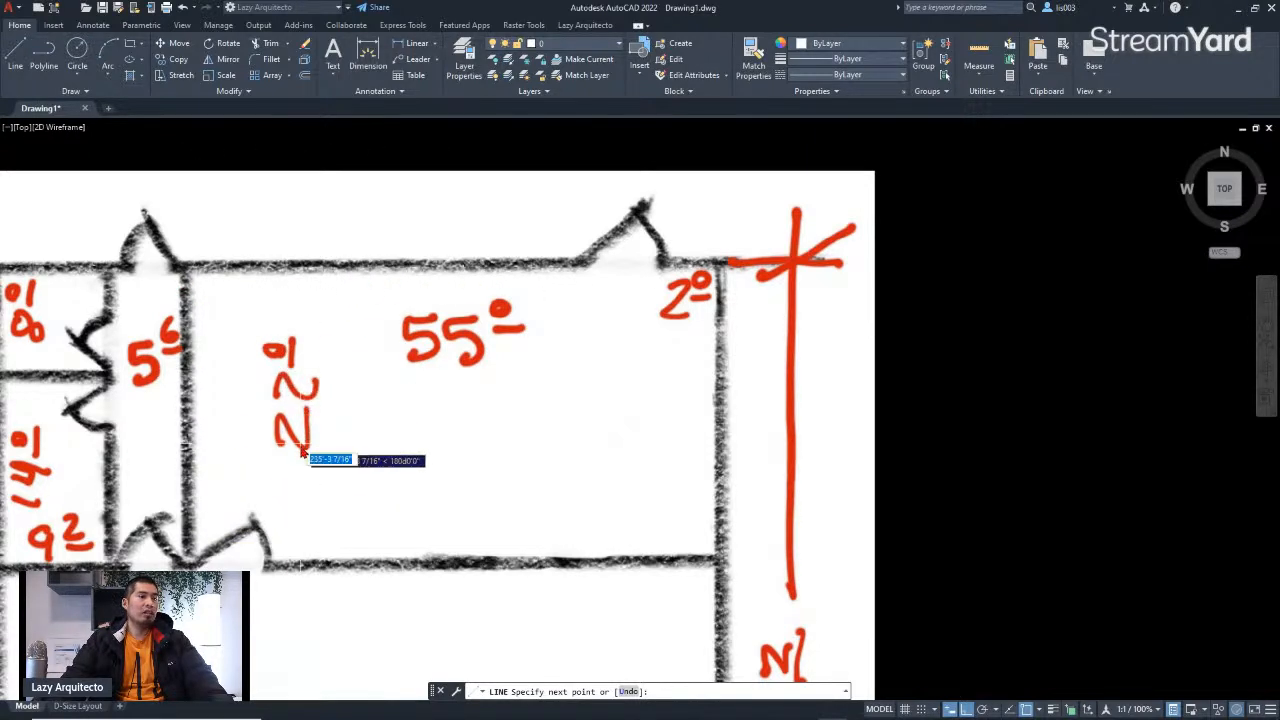
{"action": "scroll", "coordinate": [212, 395], "scroll_direction": "down", "scroll_amount": 6}
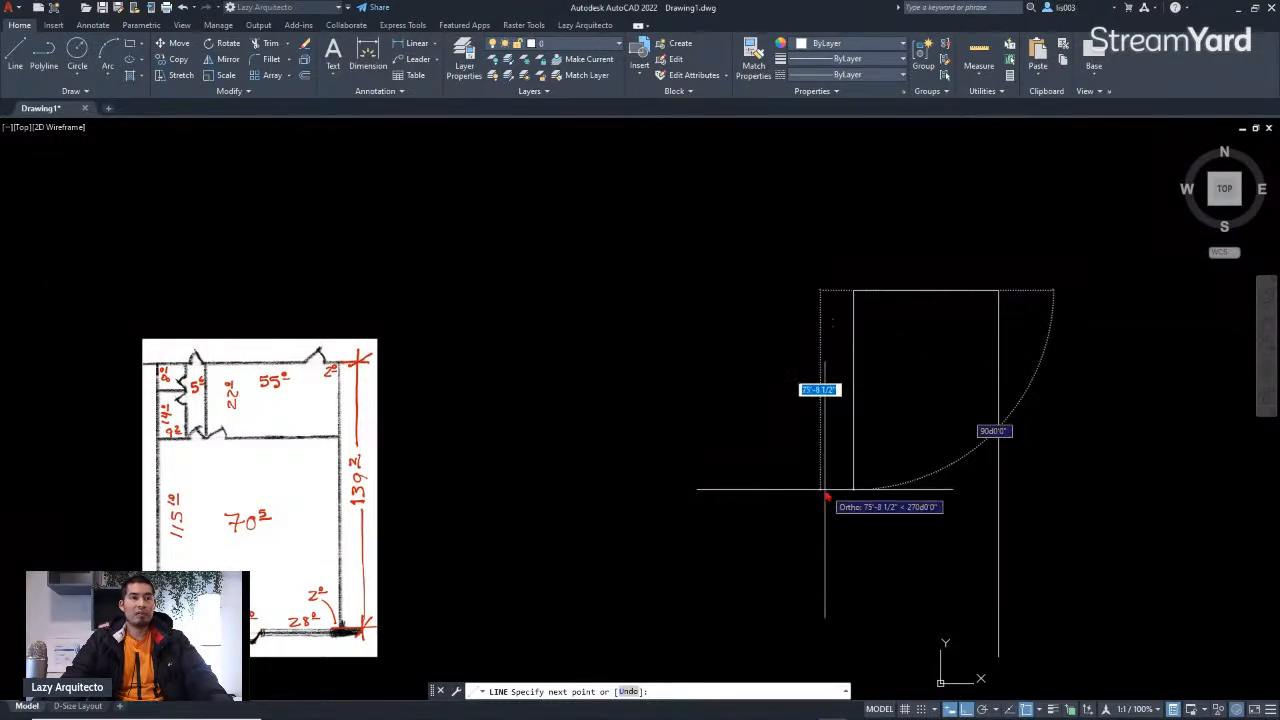
{"action": "type", "text": "22'"}
{"action": "key", "text": "Return"}
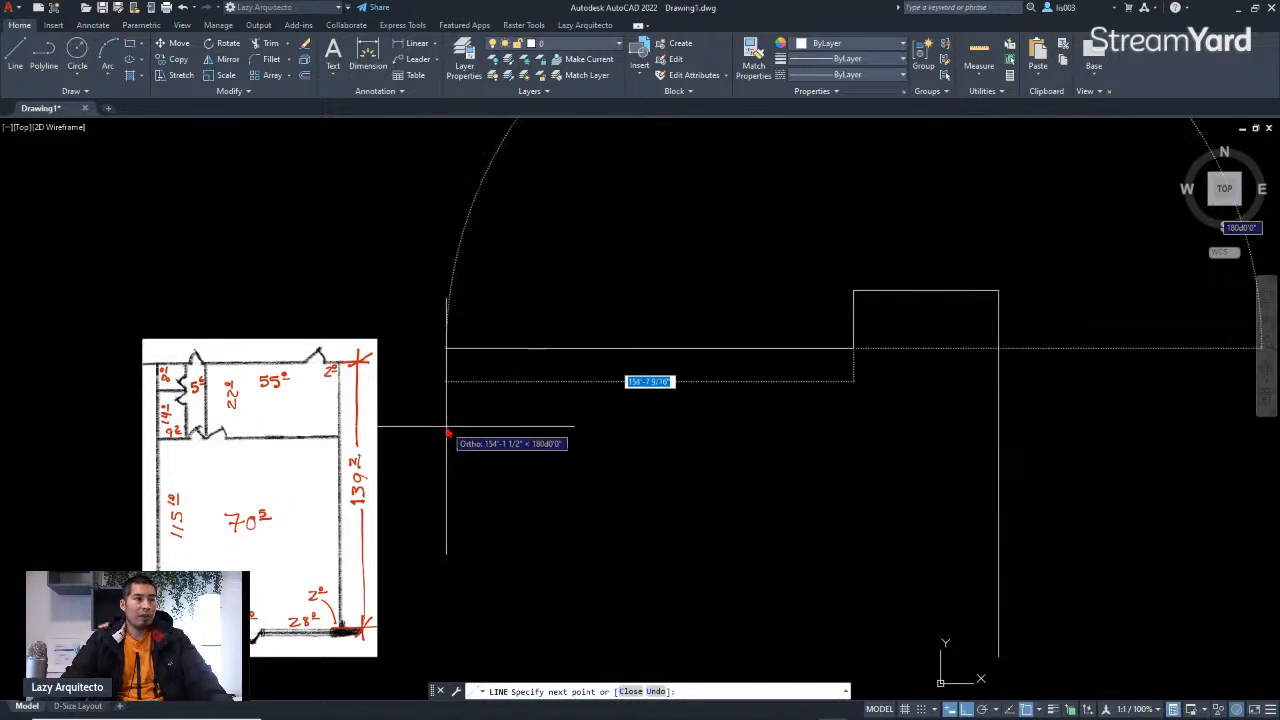
Step: Try to continue the line along the plan's inner wall, then undo the whole line
{"action": "scroll", "coordinate": [225, 438], "scroll_direction": "up", "scroll_amount": 5}
{"action": "scroll", "coordinate": [240, 440], "scroll_direction": "down", "scroll_amount": 4}
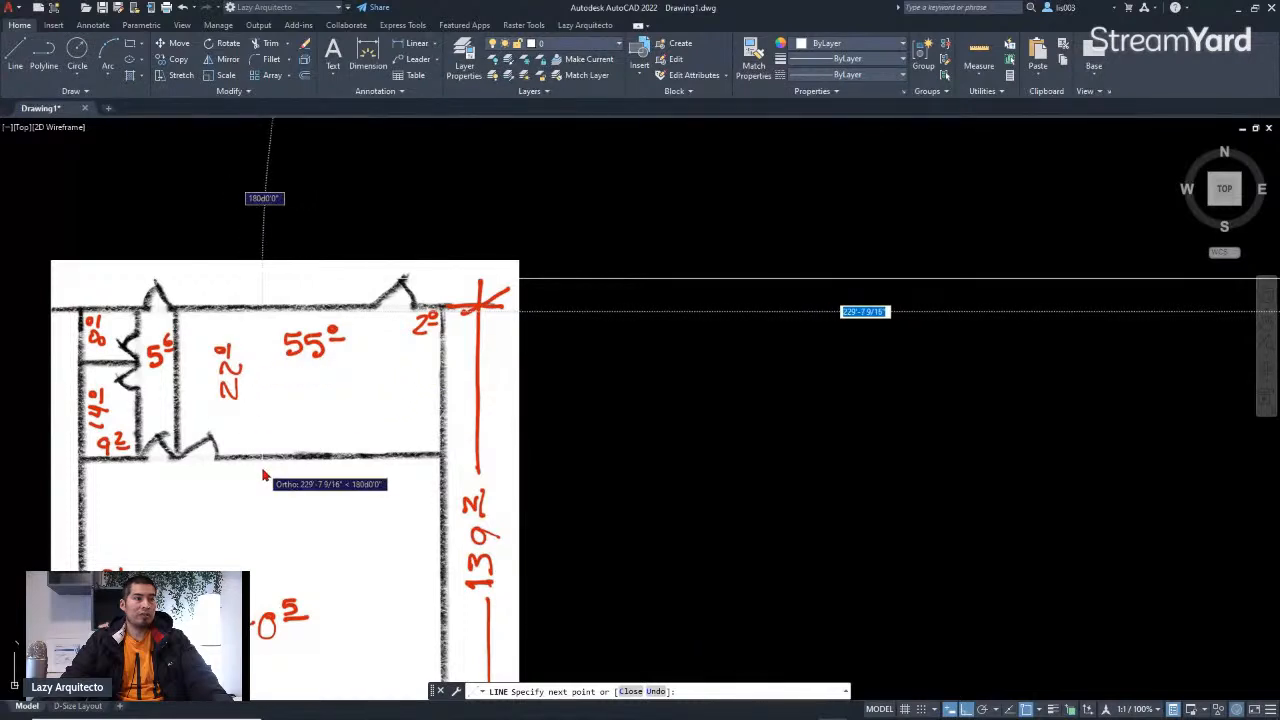
{"action": "scroll", "coordinate": [272, 476], "scroll_direction": "down", "scroll_amount": 3}
{"action": "scroll", "coordinate": [272, 476], "scroll_direction": "up", "scroll_amount": 3}
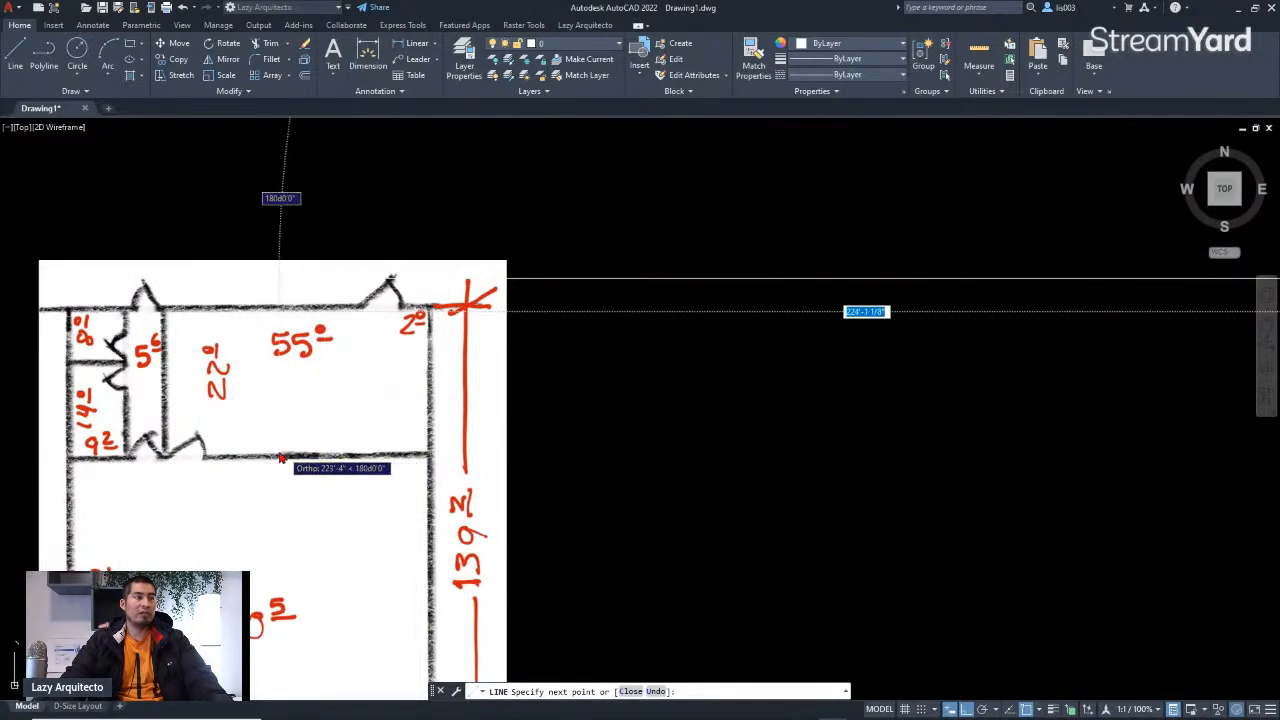
{"action": "scroll", "coordinate": [280, 460], "scroll_direction": "down", "scroll_amount": 6}
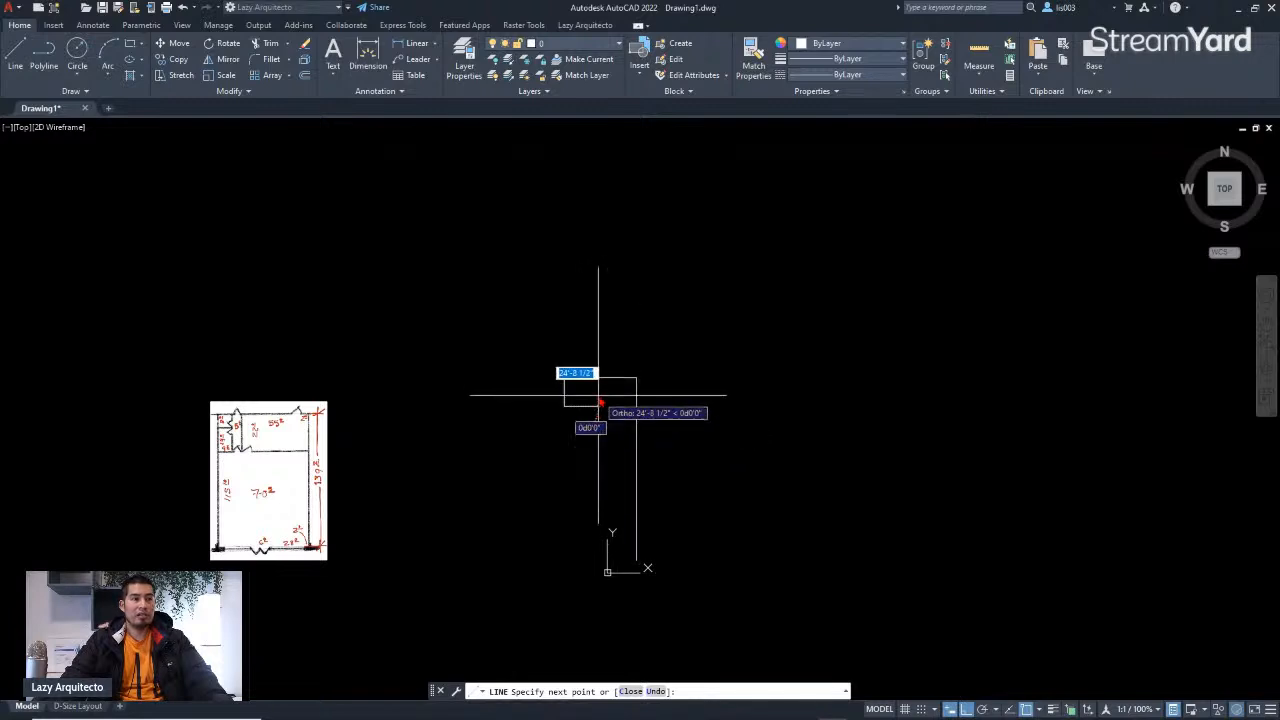
{"action": "scroll", "coordinate": [596, 397], "scroll_direction": "up", "scroll_amount": 5}
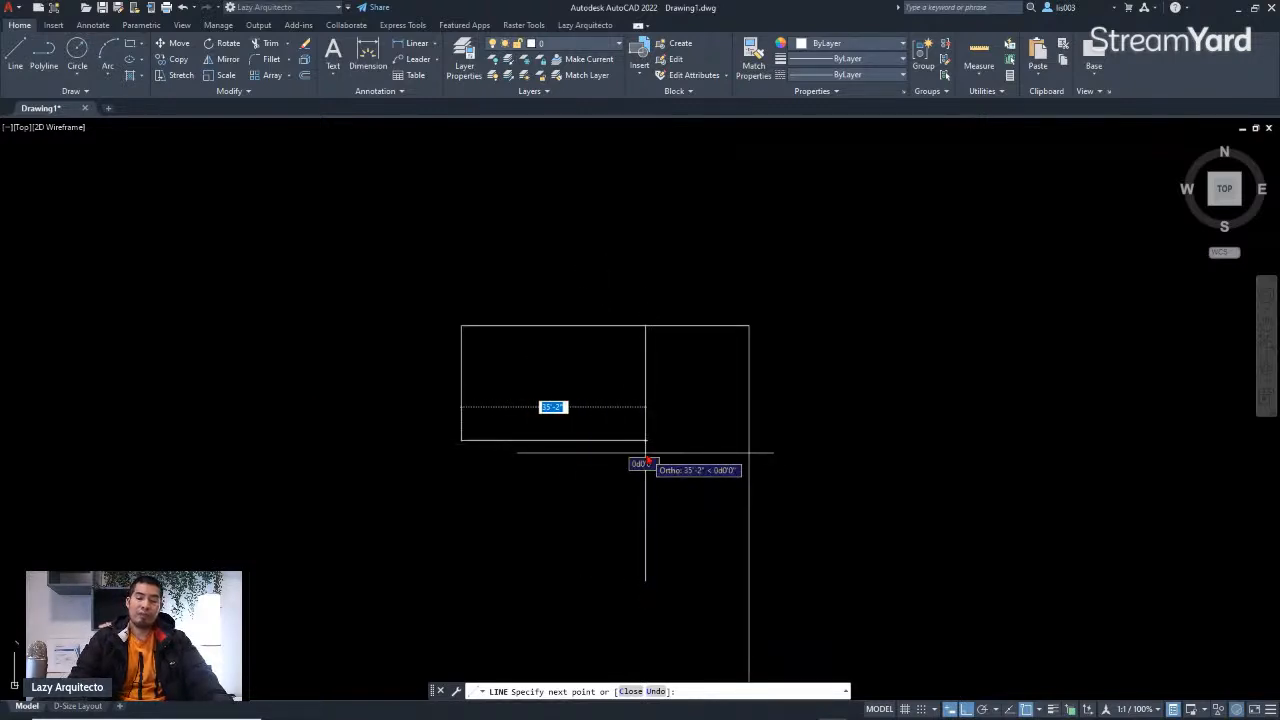
{"action": "type", "text": "55"}
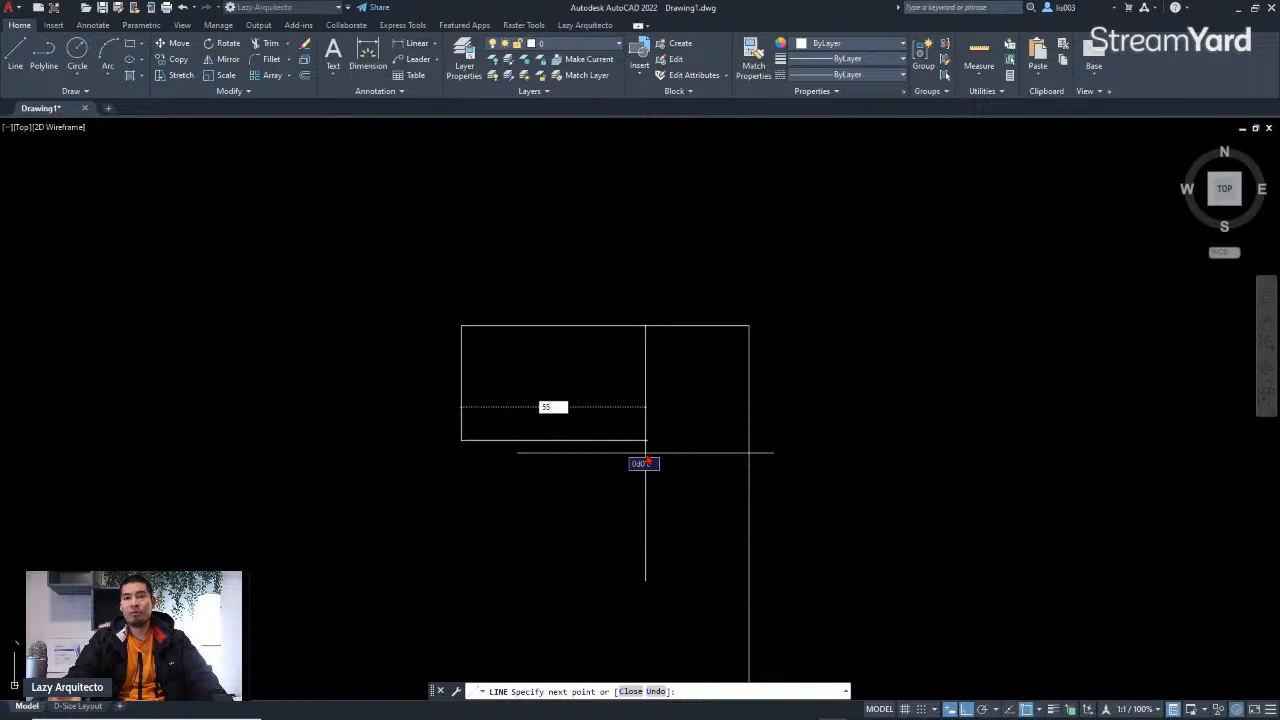
{"action": "key", "text": "BackSpace"}
{"action": "key", "text": "BackSpace"}
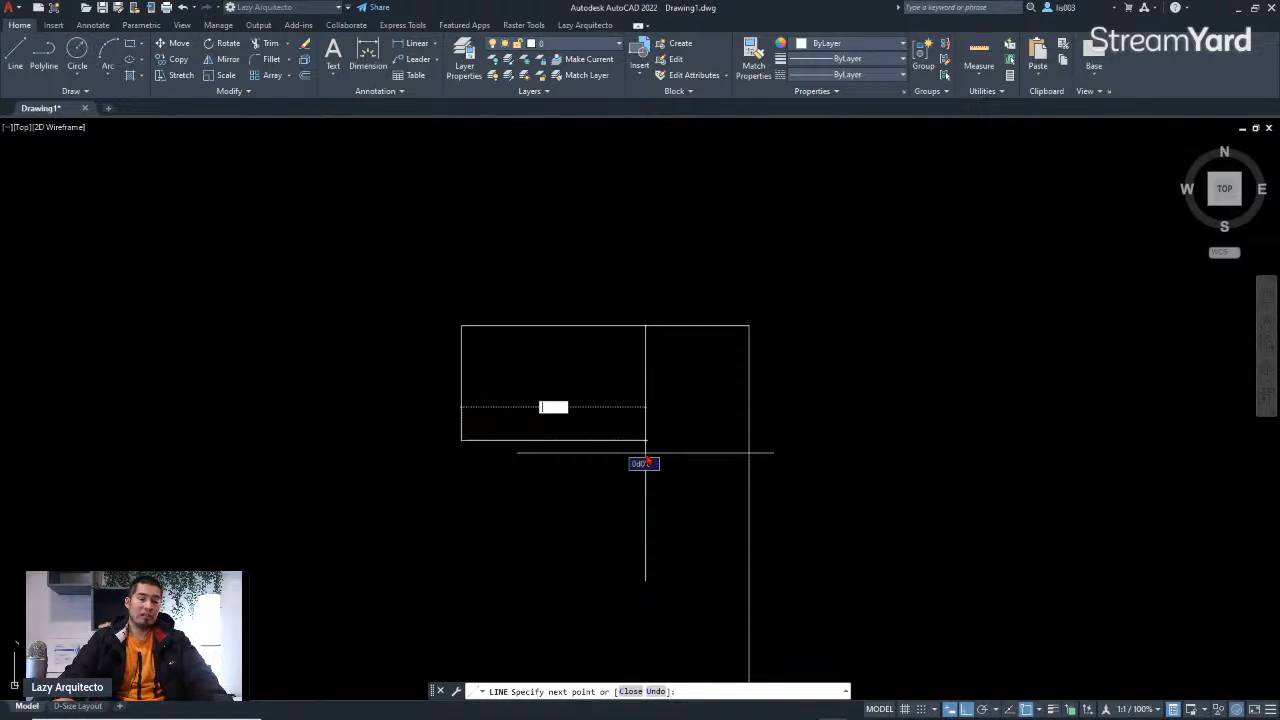
{"action": "left_click", "coordinate": [523, 434]}
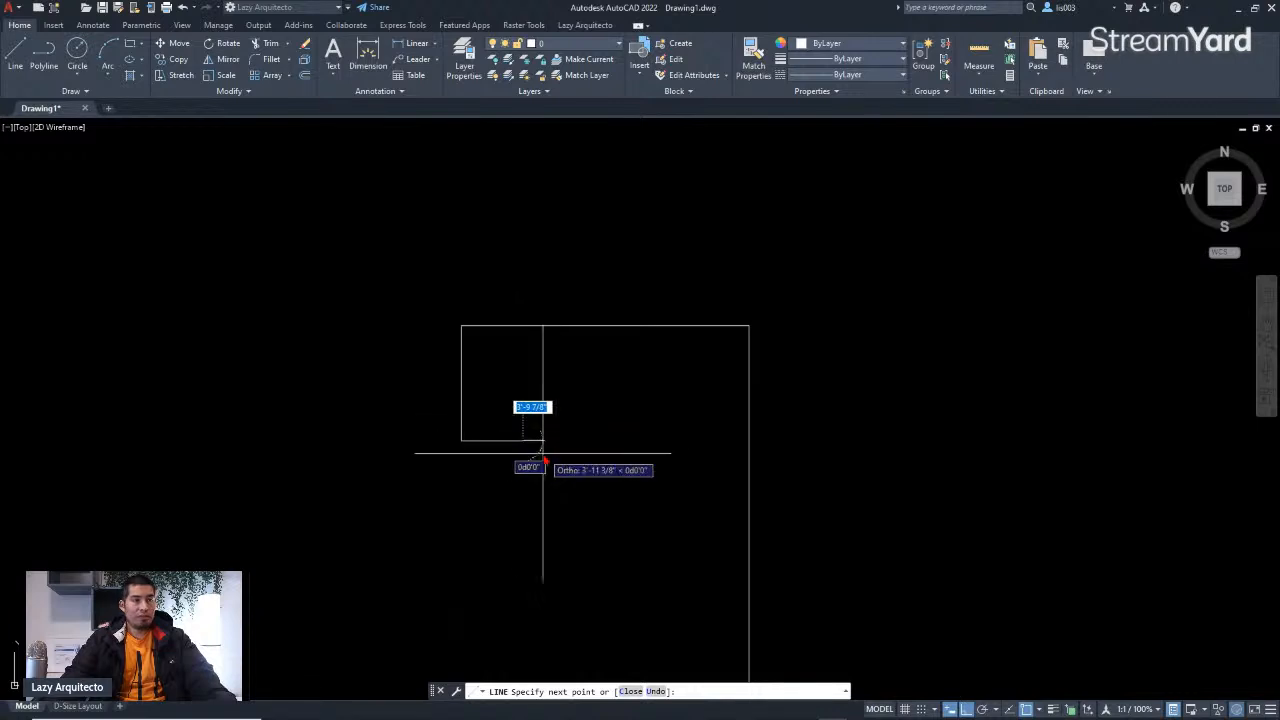
{"action": "scroll", "coordinate": [514, 475], "scroll_direction": "up", "scroll_amount": 3}
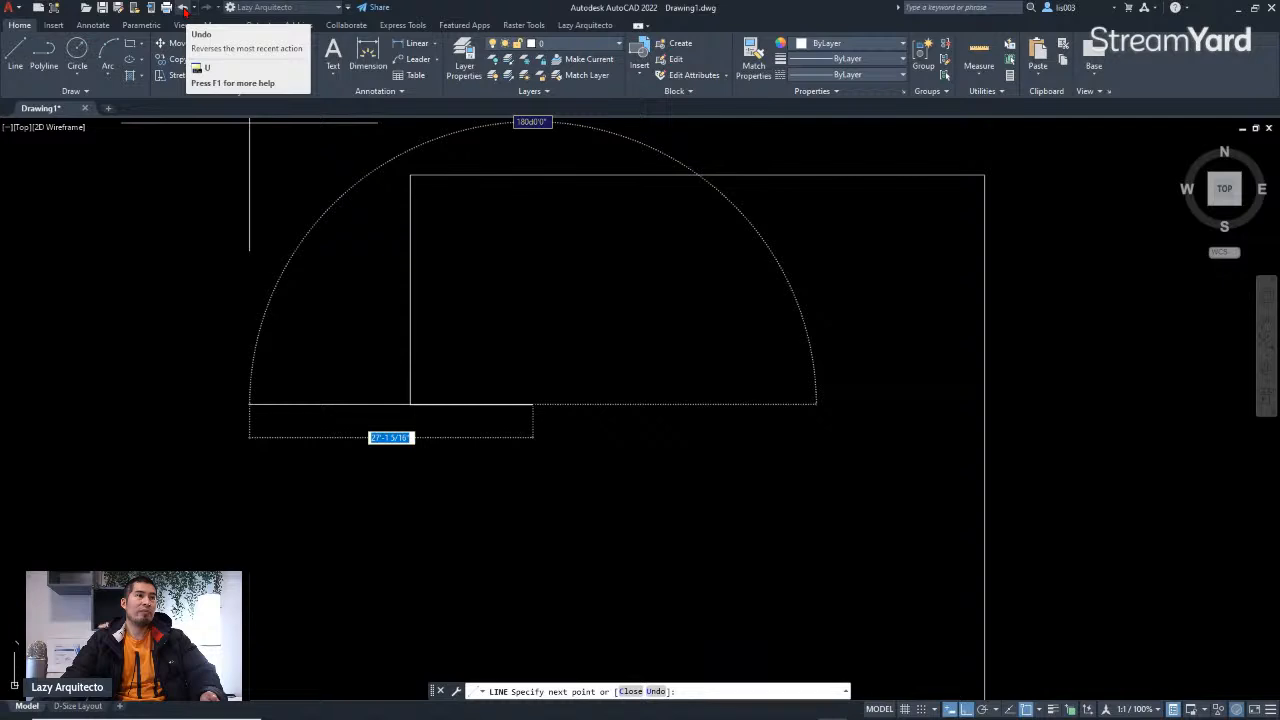
{"action": "left_click", "coordinate": [184, 8]}
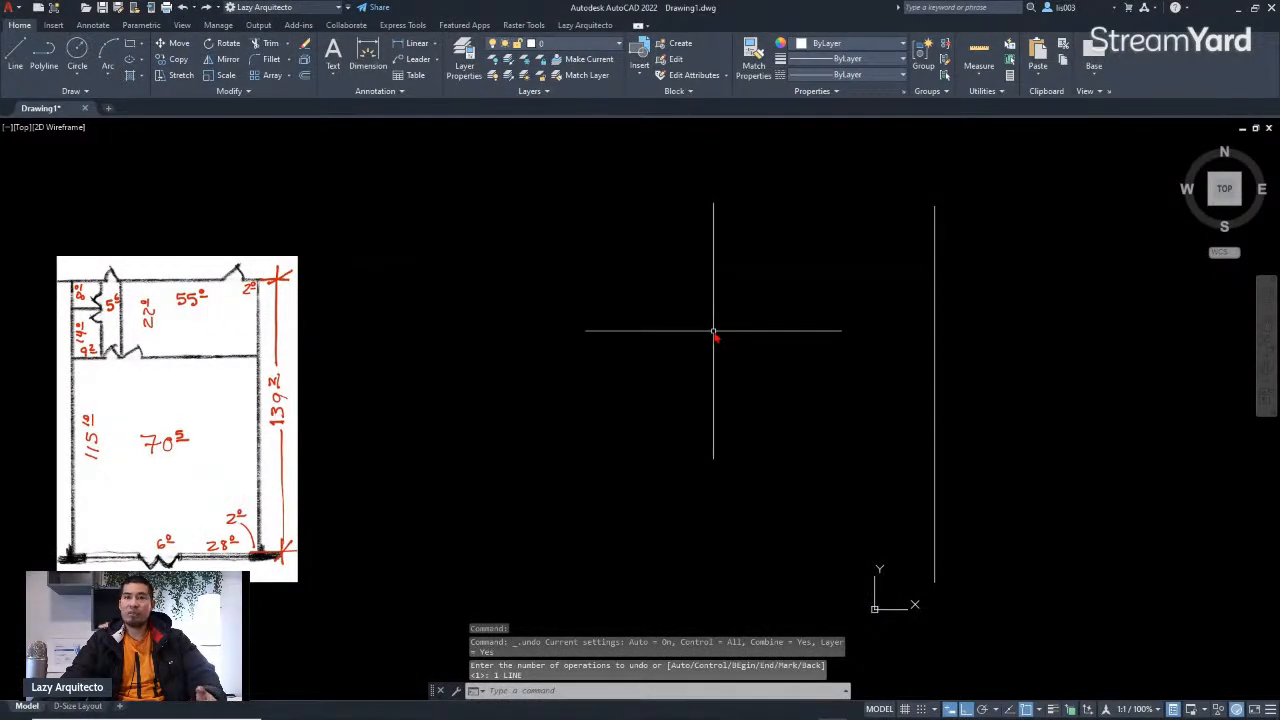
Step: Restart LINE at the reference line's top end and draw a 55' segment to the left
{"action": "middle_click_drag", "start_coordinate": [791, 320], "coordinate": [798, 328]}
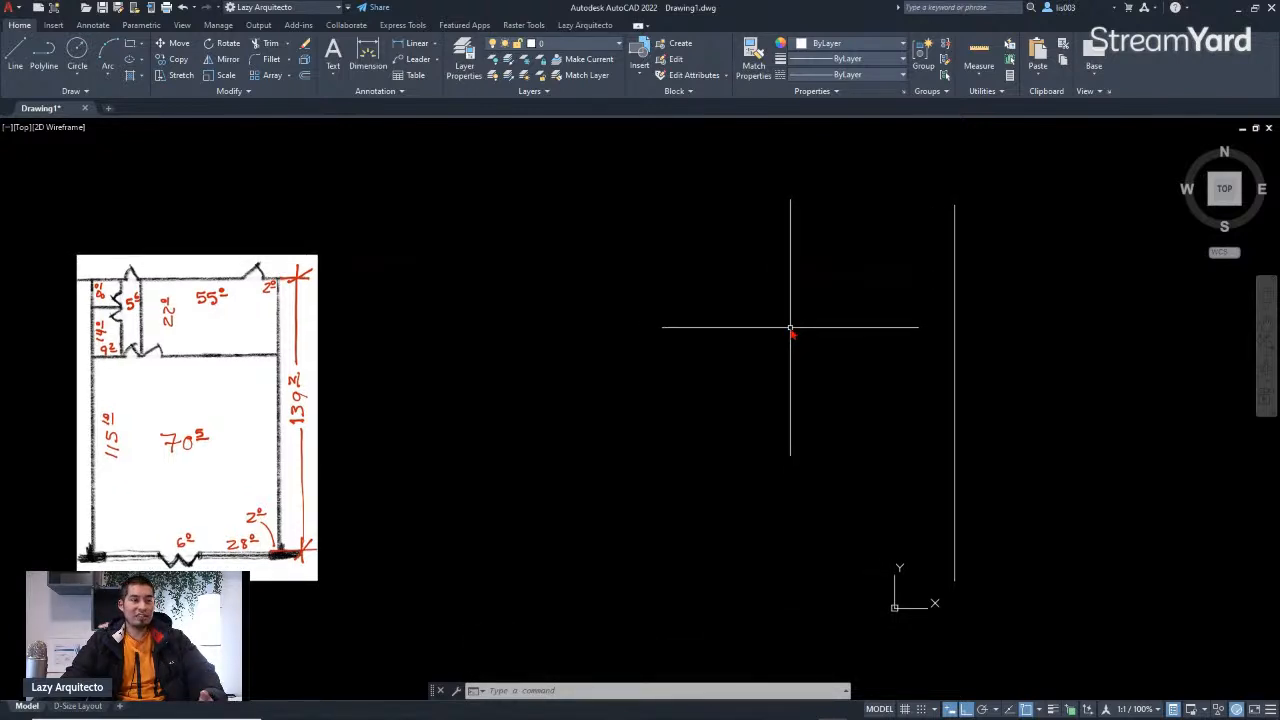
{"action": "type", "text": "l"}
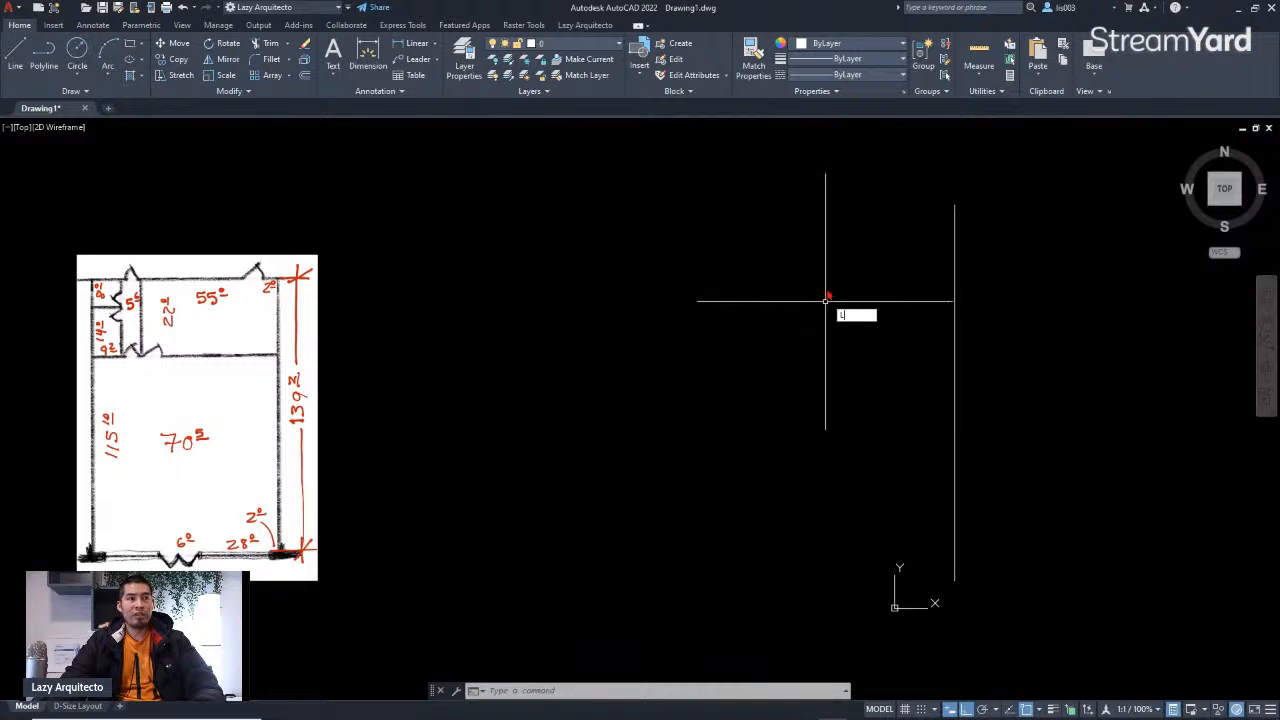
{"action": "key", "text": "Return"}
{"action": "left_click", "coordinate": [954, 205]}
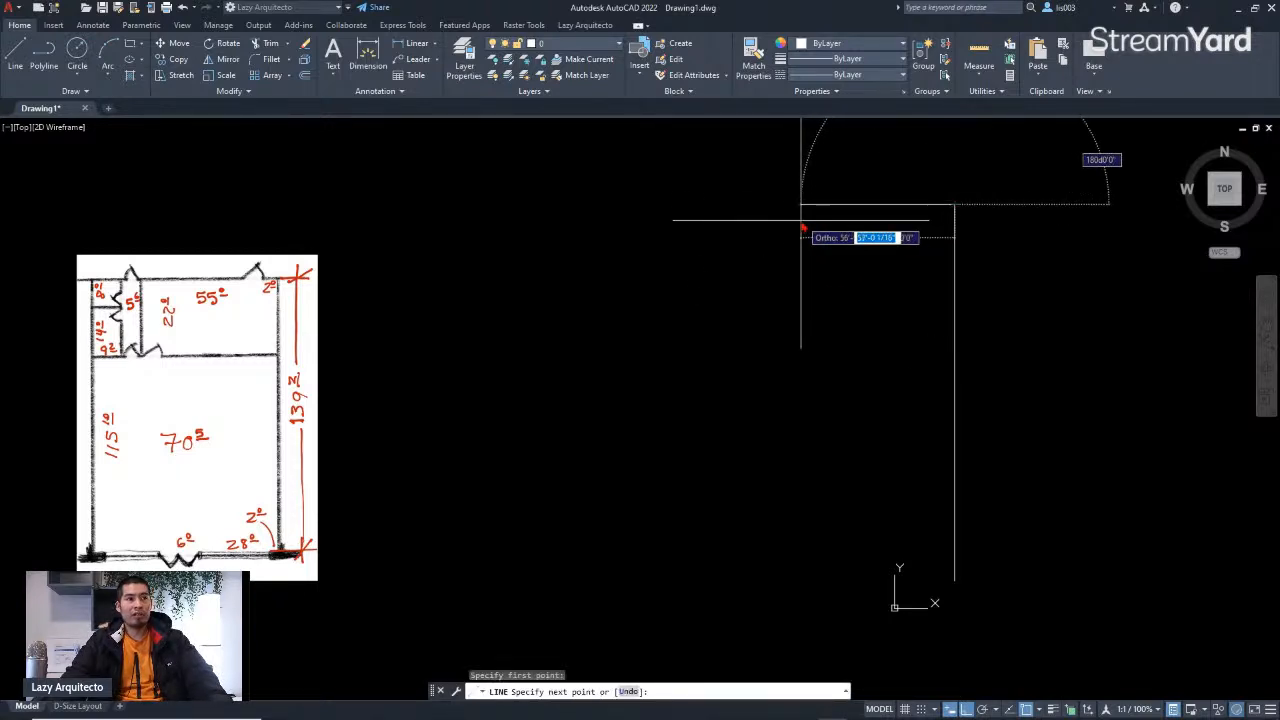
{"action": "type", "text": "55"}
{"action": "key", "text": "Return"}
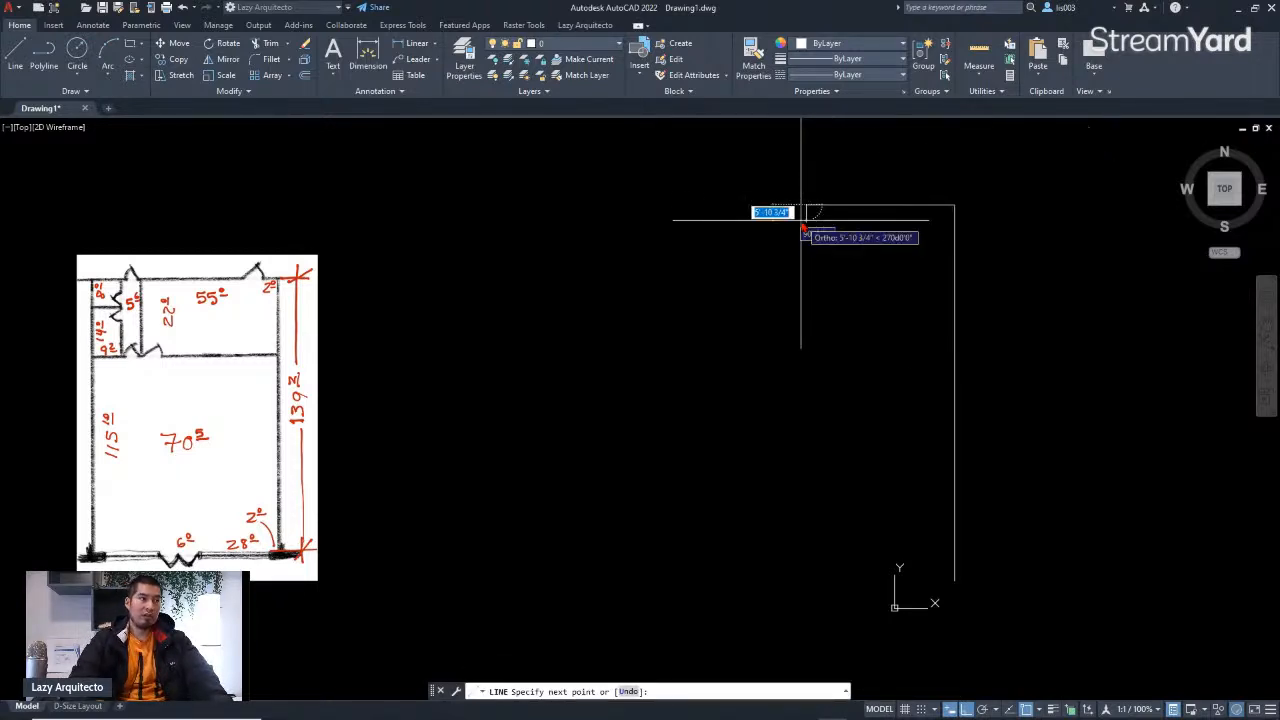
Step: Continue the wall outline downward with a 22' segment
{"action": "type", "text": "22"}
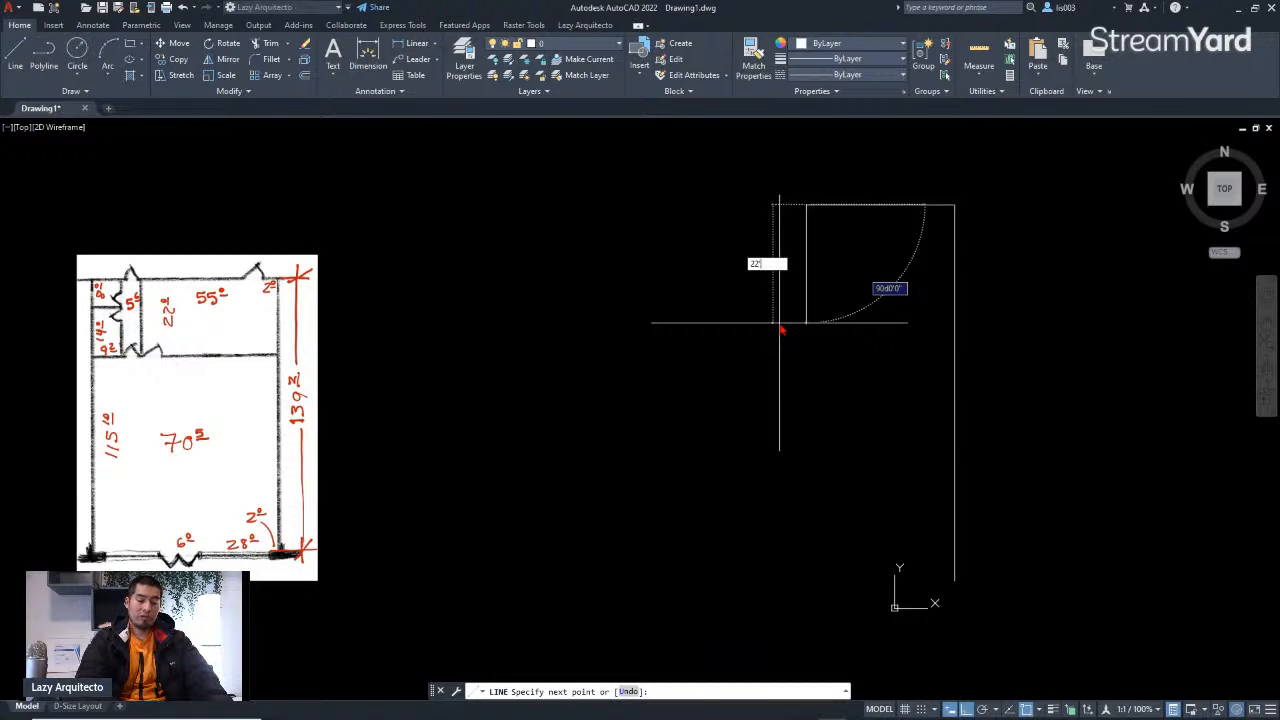
{"action": "key", "text": "Return"}
{"action": "scroll", "coordinate": [911, 267], "scroll_direction": "up", "scroll_amount": 3}
{"action": "middle_click_drag", "start_coordinate": [912, 271], "coordinate": [877, 312]}
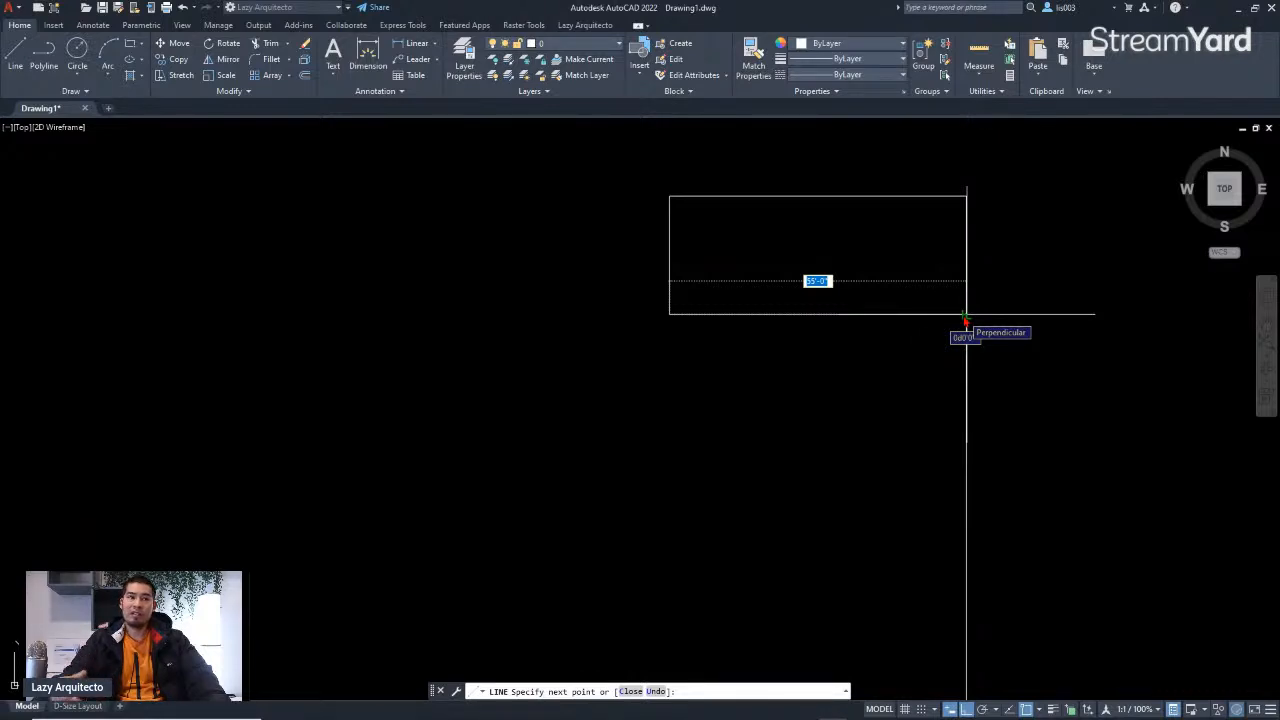
Step: Toggle the Perpendicular object snap and draw a horizontal segment back to the reference line
{"action": "left_click", "coordinate": [1040, 709]}
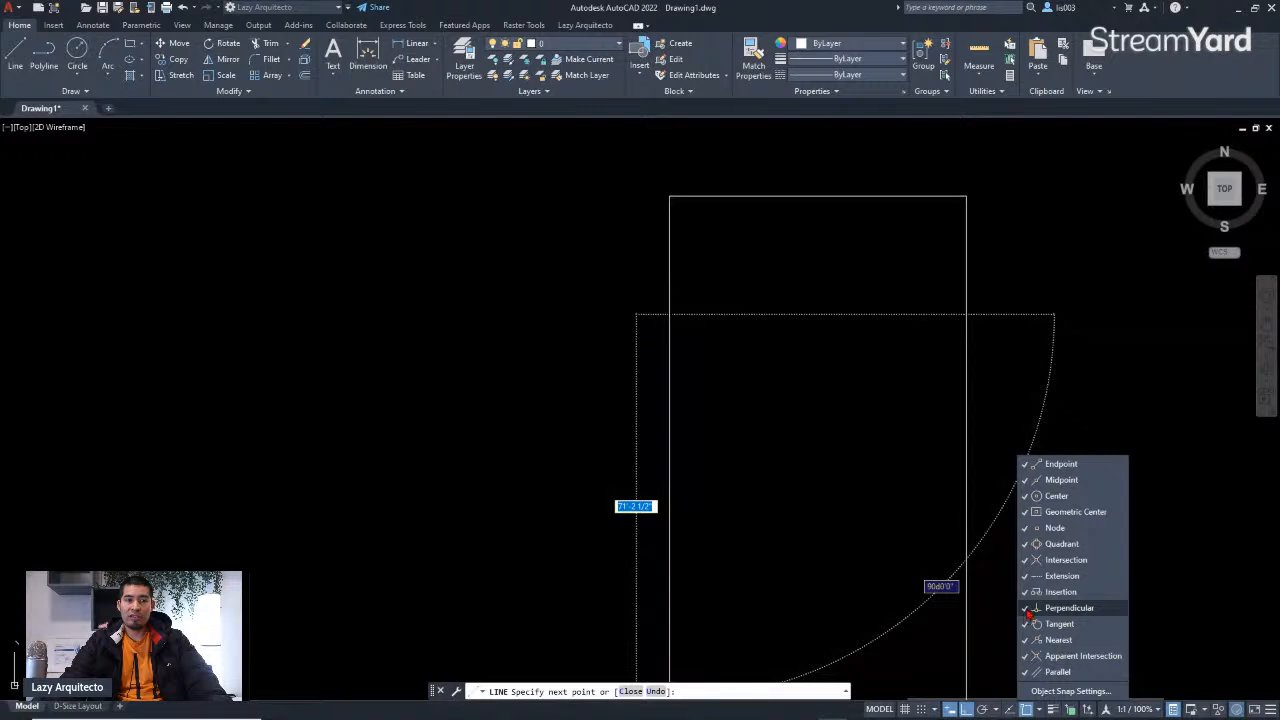
{"action": "left_click", "coordinate": [925, 309]}
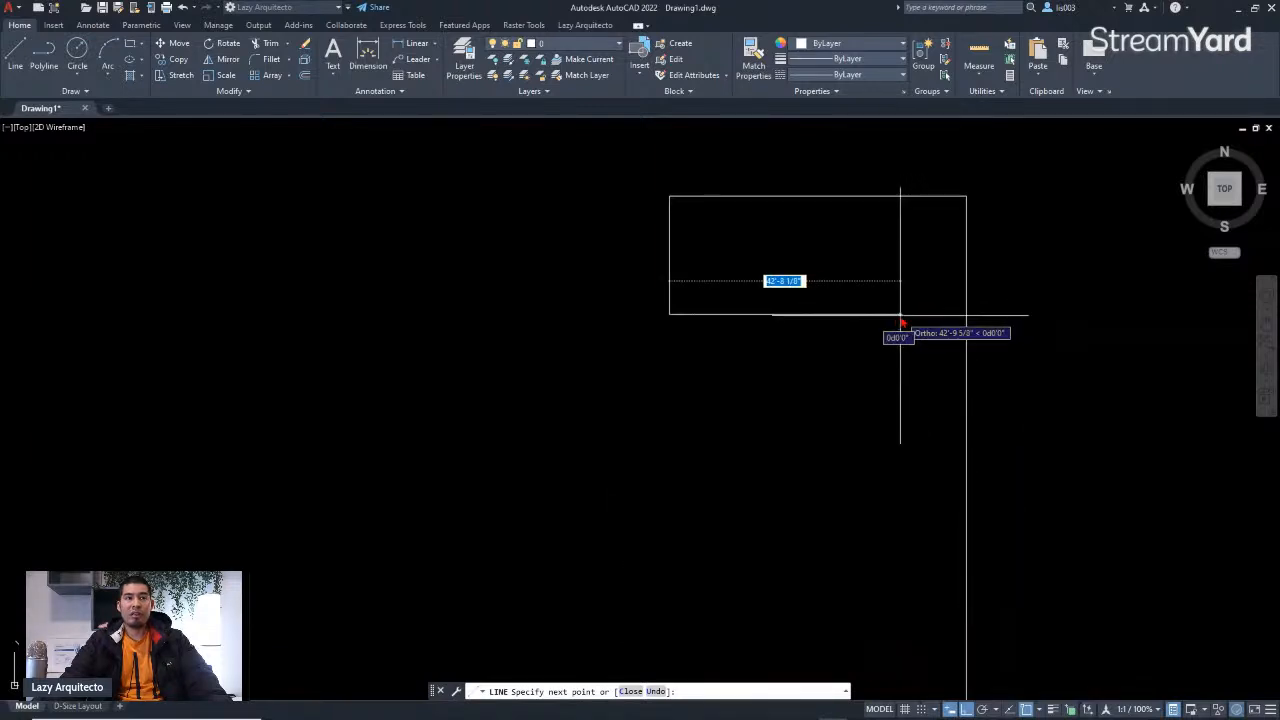
{"action": "left_click", "coordinate": [966, 314]}
{"action": "scroll", "coordinate": [906, 385], "scroll_direction": "down", "scroll_amount": 4}
{"action": "scroll", "coordinate": [906, 397], "scroll_direction": "up", "scroll_amount": 3}
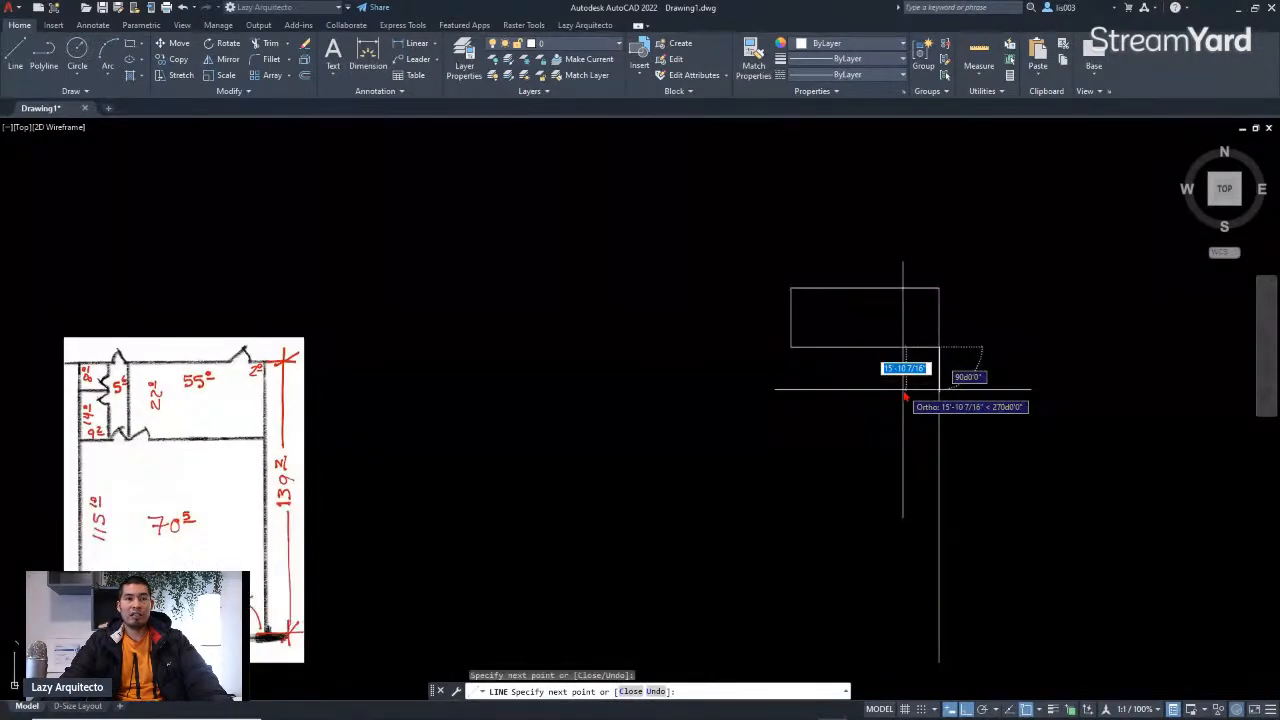
Step: End the line command, select the floor plan image and set its fade to 40
{"action": "key", "text": "Escape"}
{"action": "middle_click_drag", "start_coordinate": [866, 391], "coordinate": [963, 360]}
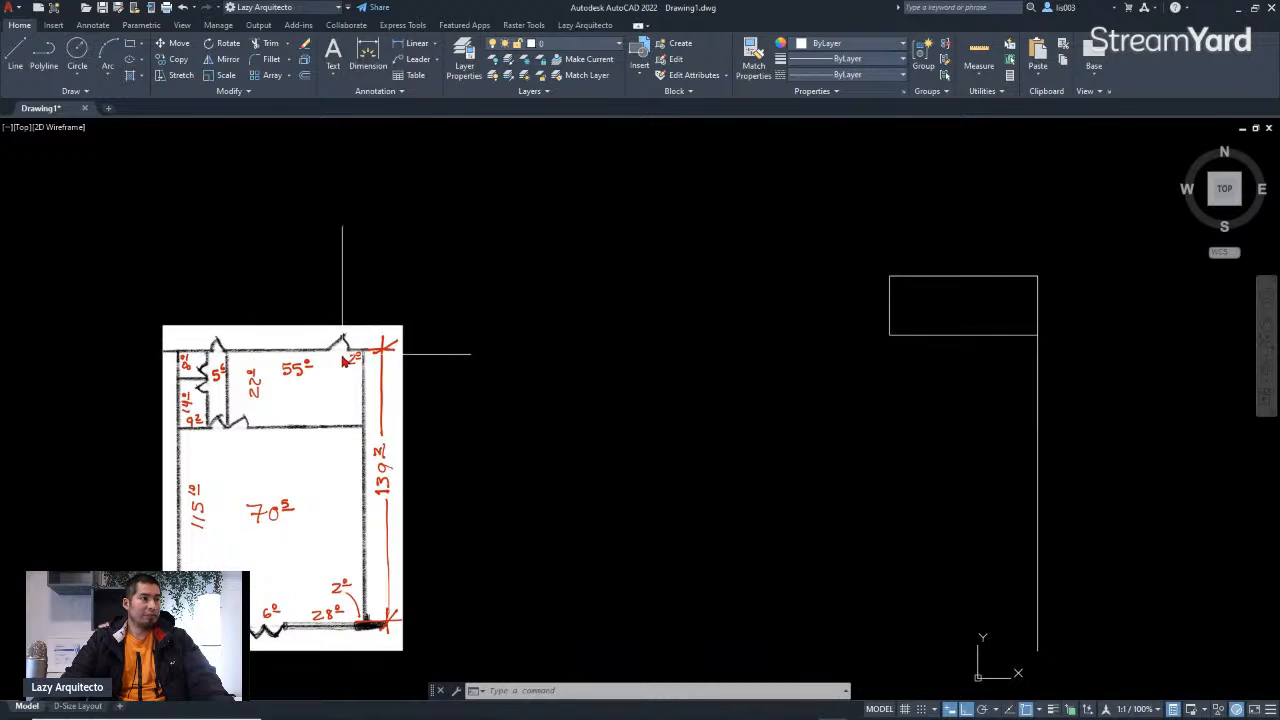
{"action": "left_click", "coordinate": [425, 378]}
{"action": "left_click", "coordinate": [376, 318]}
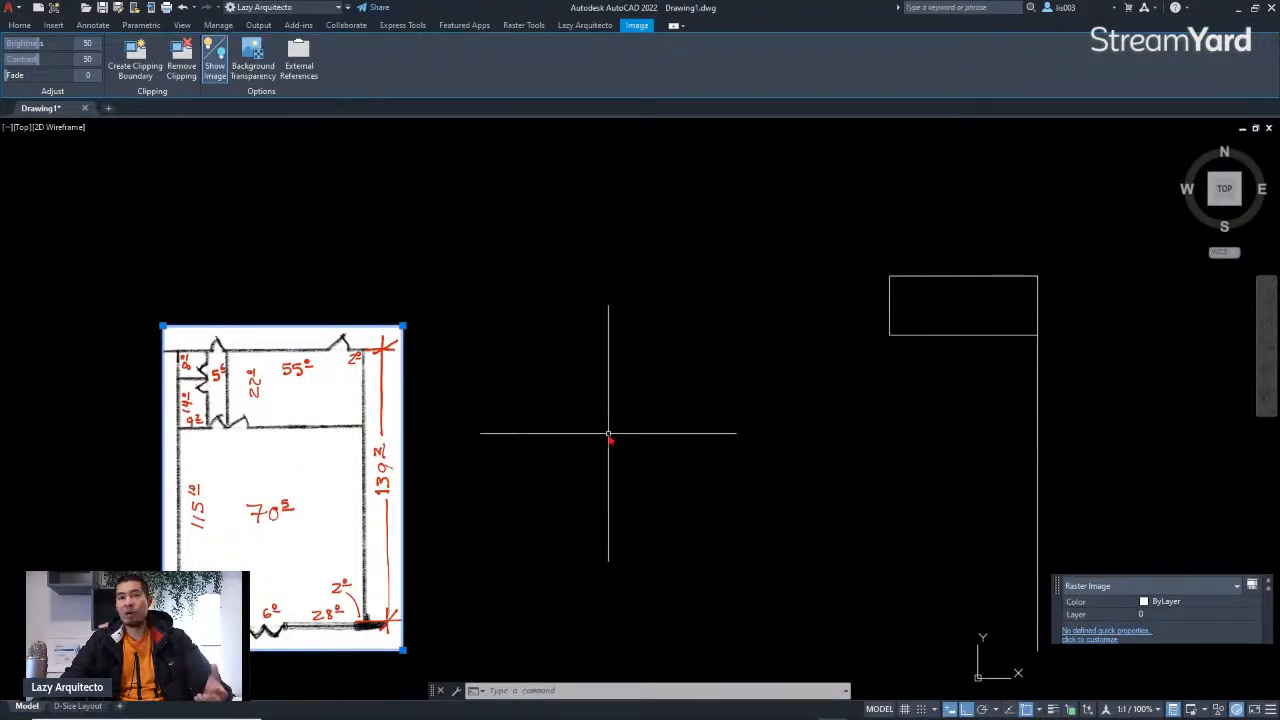
{"action": "left_click", "coordinate": [409, 332]}
{"action": "left_click", "coordinate": [390, 339]}
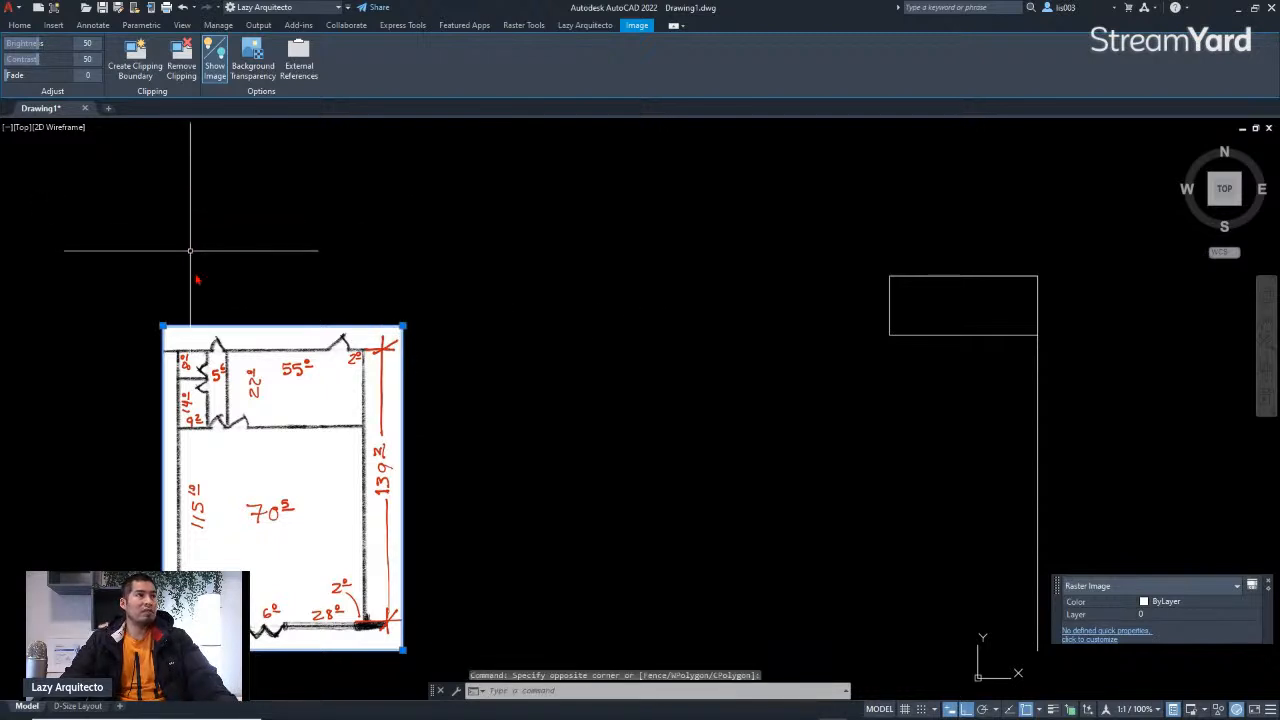
{"action": "left_click", "coordinate": [171, 306]}
{"action": "left_click", "coordinate": [148, 300]}
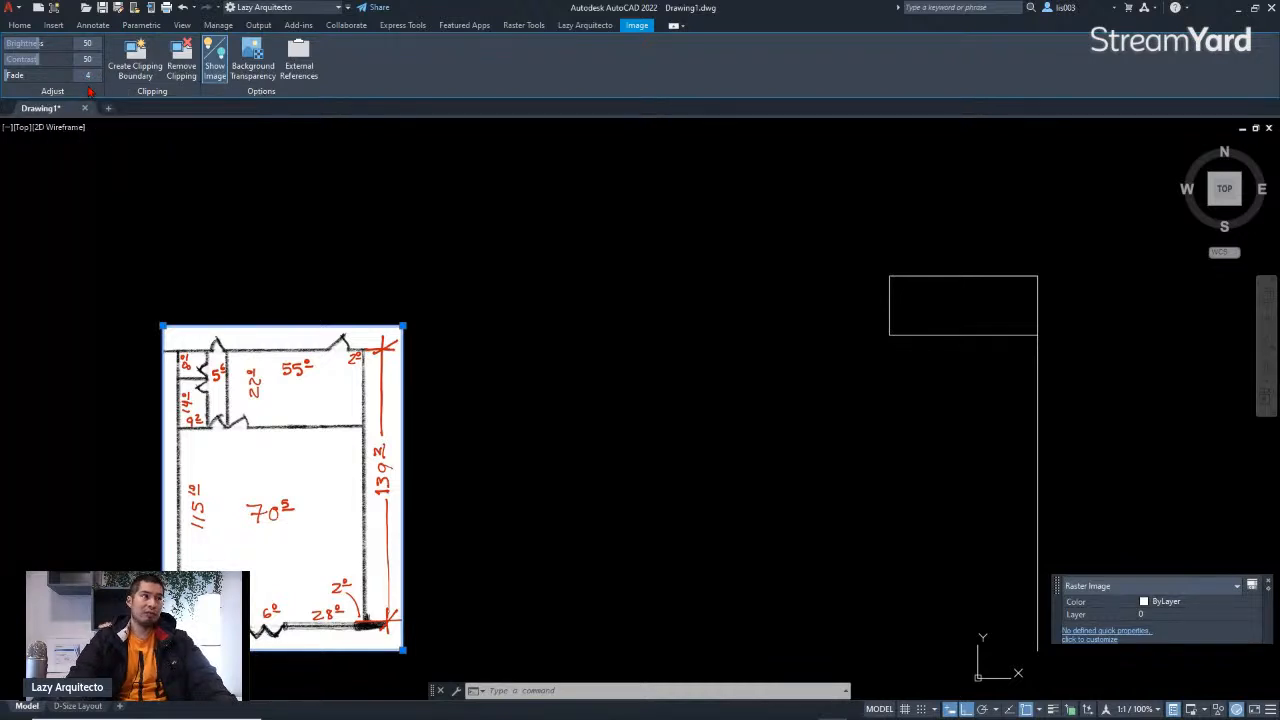
{"action": "key", "text": "Return"}
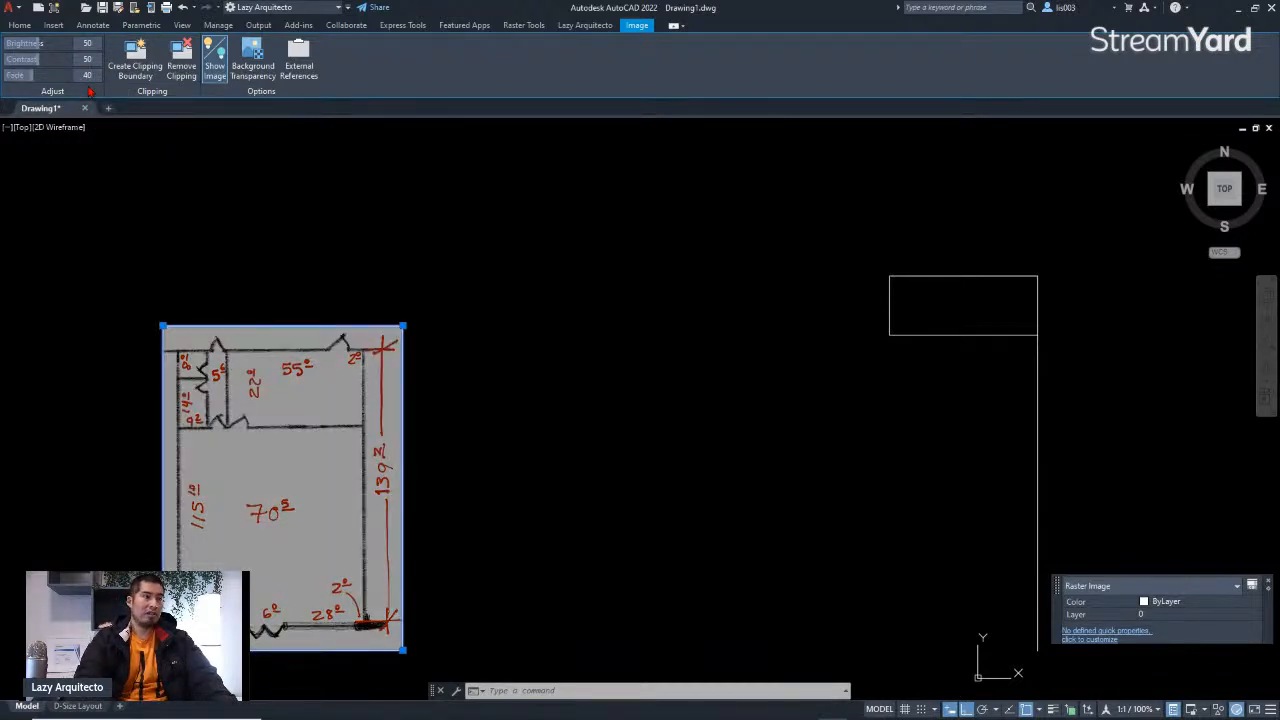
Step: Zoom and pan around the sketched floor plan to examine its walls and dimensions
{"action": "scroll", "coordinate": [238, 521], "scroll_direction": "up", "scroll_amount": 4}
{"action": "middle_click_drag", "start_coordinate": [270, 518], "coordinate": [355, 484]}
{"action": "scroll", "coordinate": [356, 484], "scroll_direction": "down", "scroll_amount": 4}
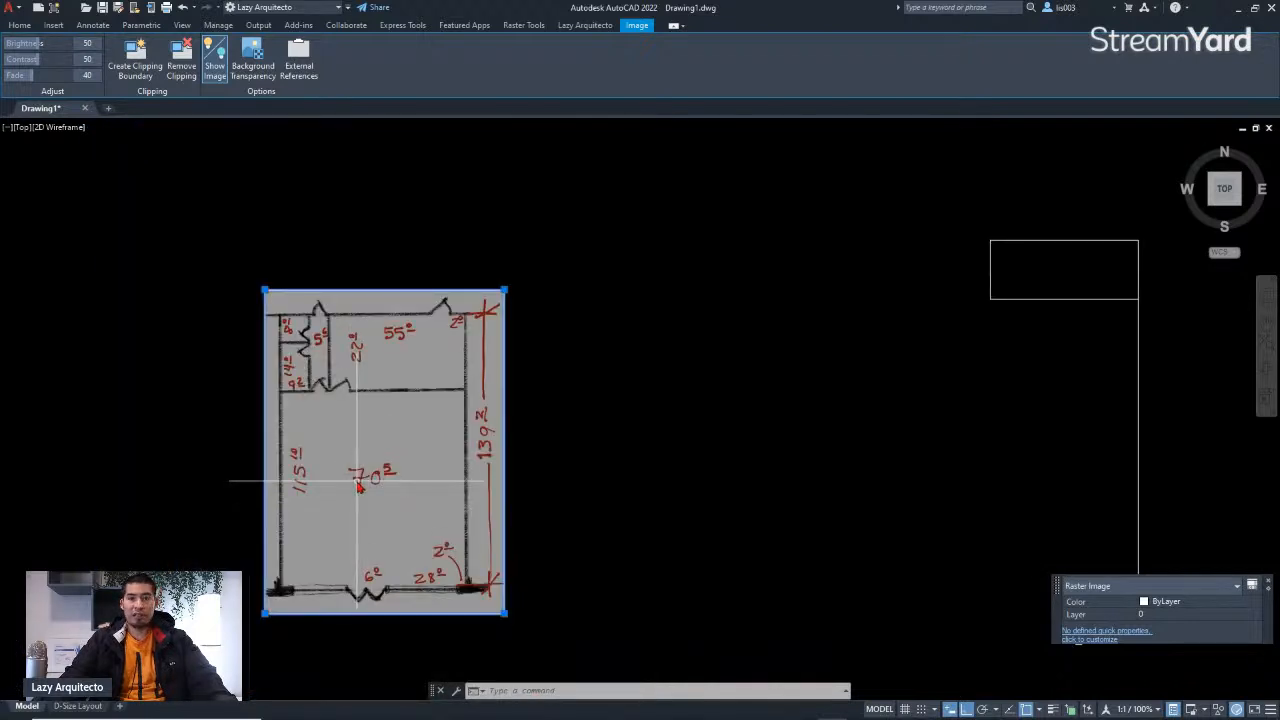
{"action": "scroll", "coordinate": [360, 432], "scroll_direction": "up", "scroll_amount": 4}
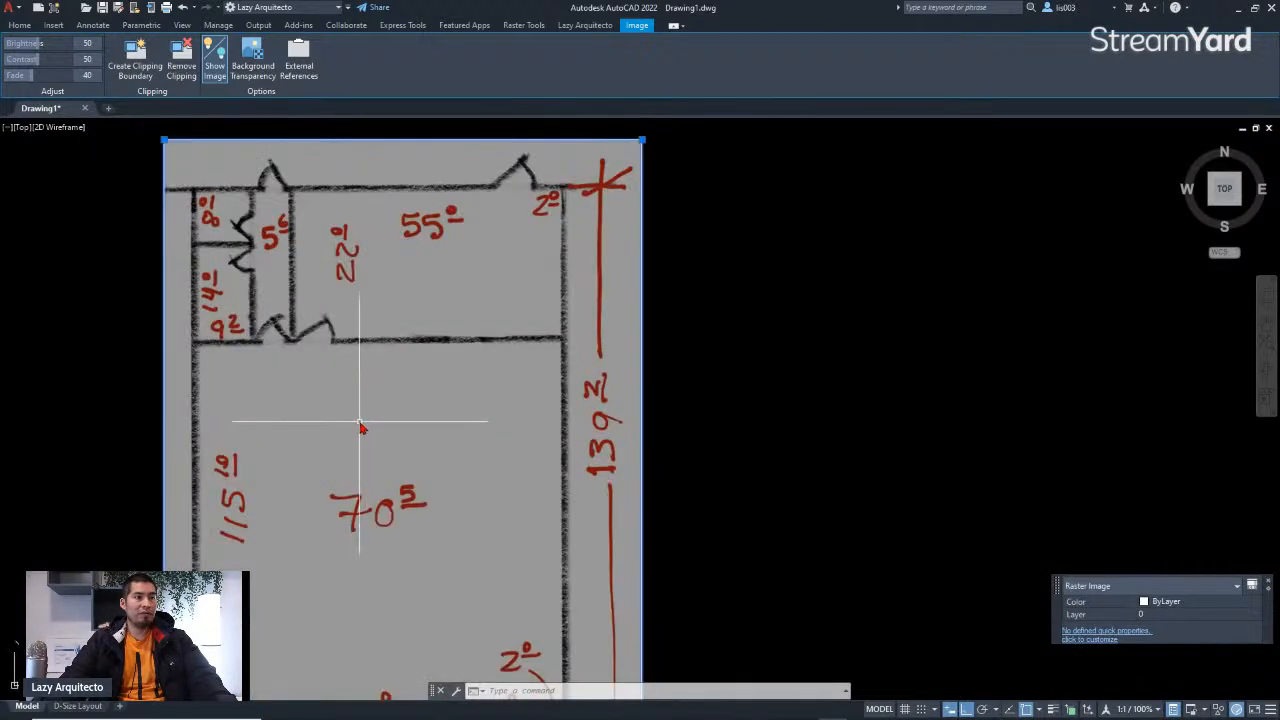
{"action": "scroll", "coordinate": [362, 427], "scroll_direction": "down", "scroll_amount": 4}
{"action": "middle_click_drag", "start_coordinate": [583, 449], "coordinate": [531, 443]}
{"action": "left_click", "coordinate": [525, 443]}
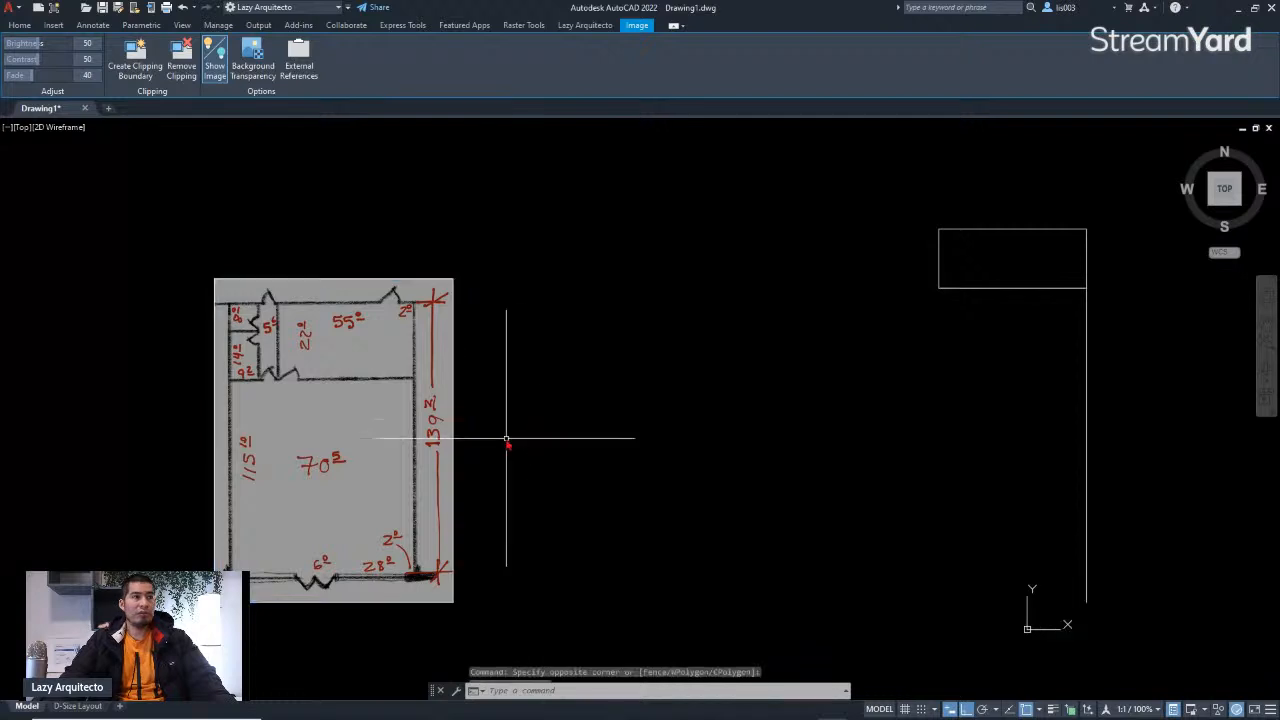
{"action": "key", "text": "Escape"}
{"action": "scroll", "coordinate": [276, 300], "scroll_direction": "up", "scroll_amount": 5}
{"action": "middle_click_drag", "start_coordinate": [277, 290], "coordinate": [335, 294]}
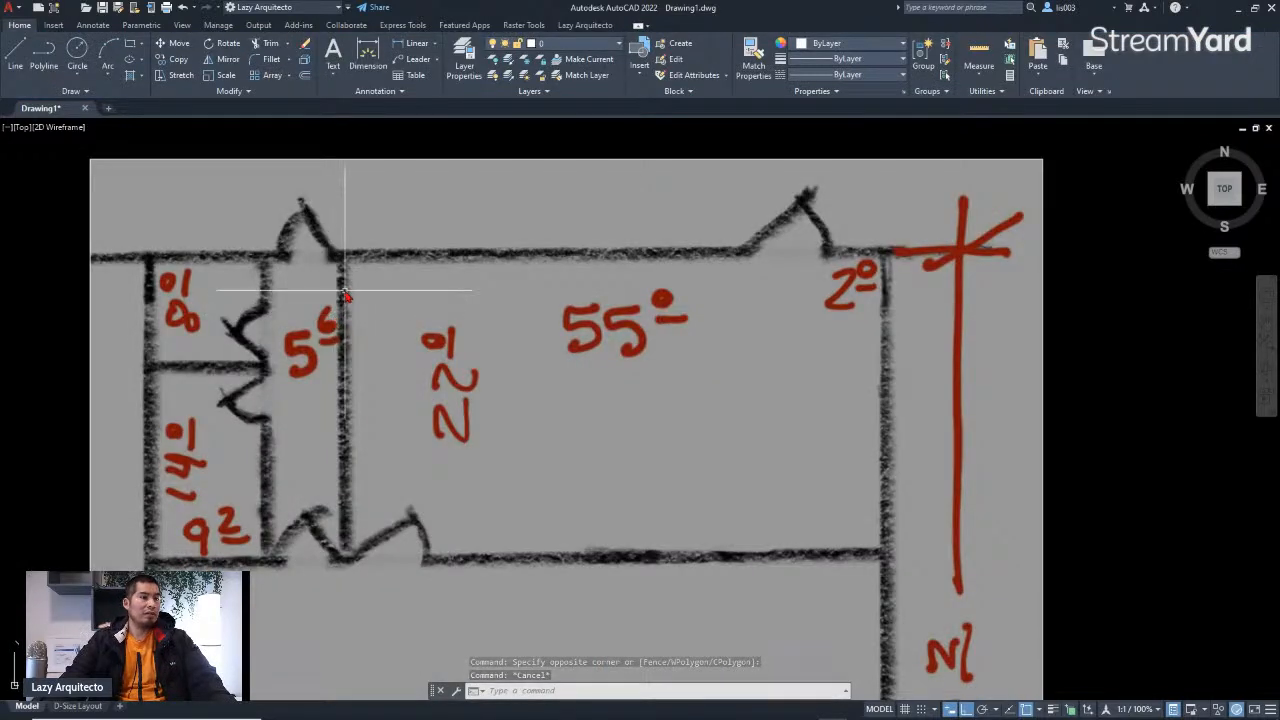
{"action": "scroll", "coordinate": [344, 290], "scroll_direction": "down", "scroll_amount": 5}
{"action": "scroll", "coordinate": [386, 458], "scroll_direction": "up", "scroll_amount": 3}
{"action": "middle_click_drag", "start_coordinate": [389, 460], "coordinate": [410, 430]}
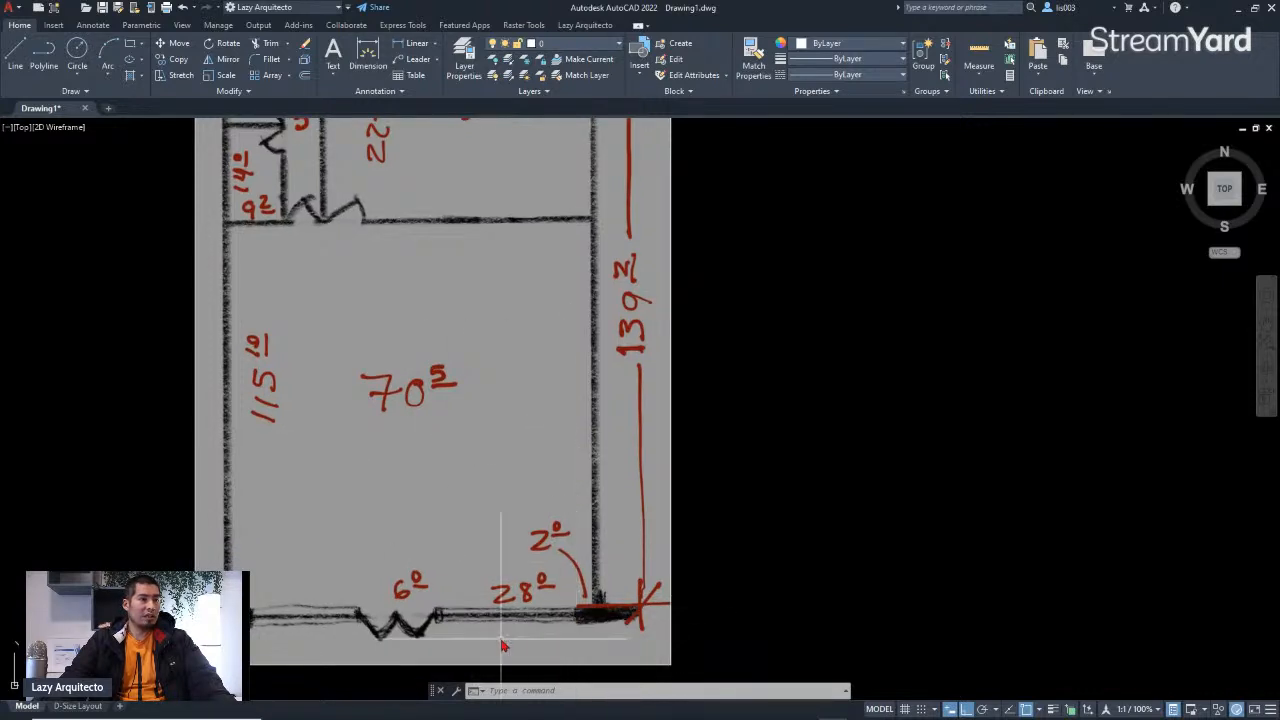
{"action": "scroll", "coordinate": [508, 598], "scroll_direction": "up", "scroll_amount": 2}
{"action": "scroll", "coordinate": [539, 573], "scroll_direction": "down", "scroll_amount": 3}
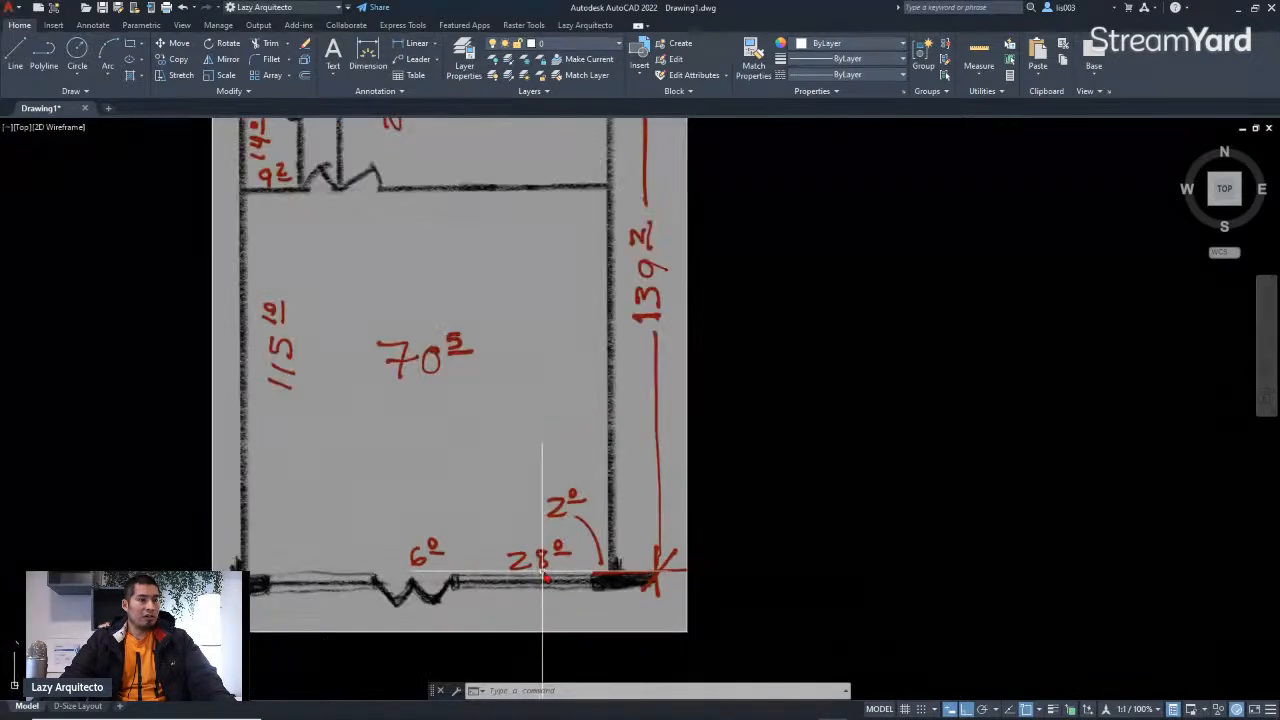
{"action": "middle_click_drag", "start_coordinate": [602, 577], "coordinate": [563, 641]}
{"action": "middle_click_drag", "start_coordinate": [515, 438], "coordinate": [512, 525]}
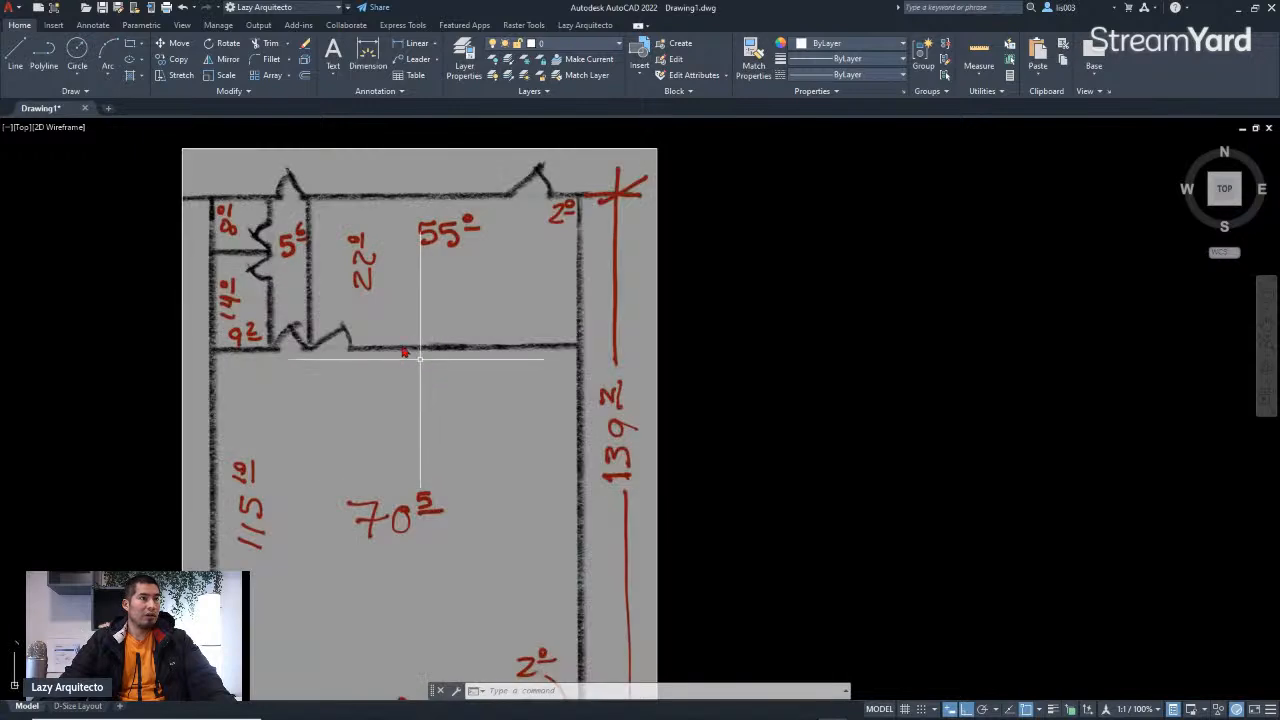
{"action": "scroll", "coordinate": [308, 262], "scroll_direction": "up", "scroll_amount": 2}
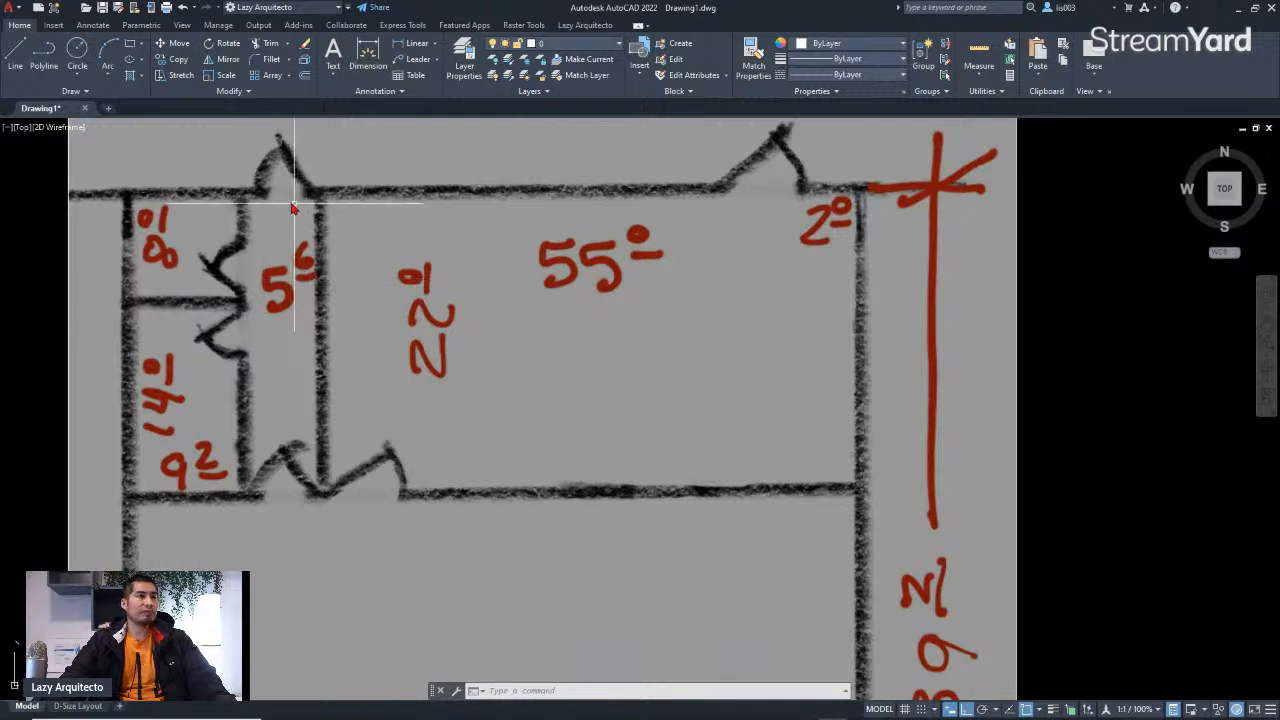
{"action": "scroll", "coordinate": [303, 298], "scroll_direction": "down", "scroll_amount": 4}
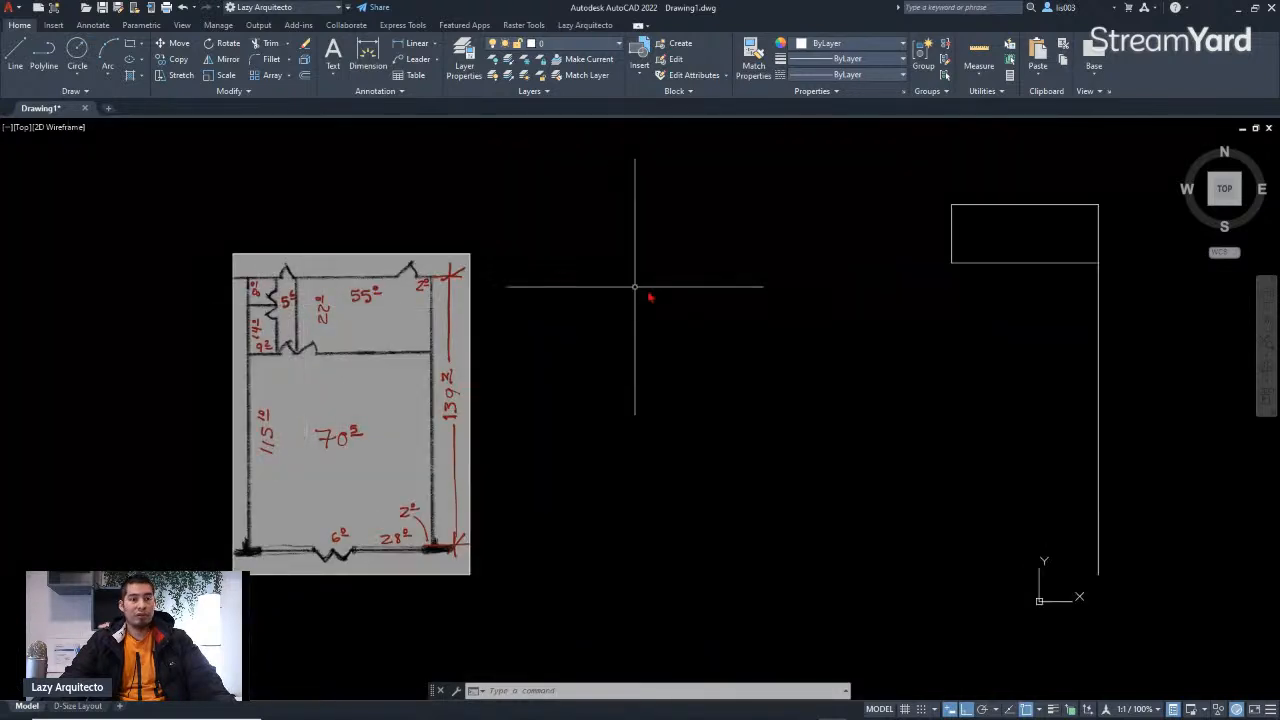
Step: Start a line at the outline's upper-left corner and draw a 5'6" segment to the left
{"action": "type", "text": "l"}
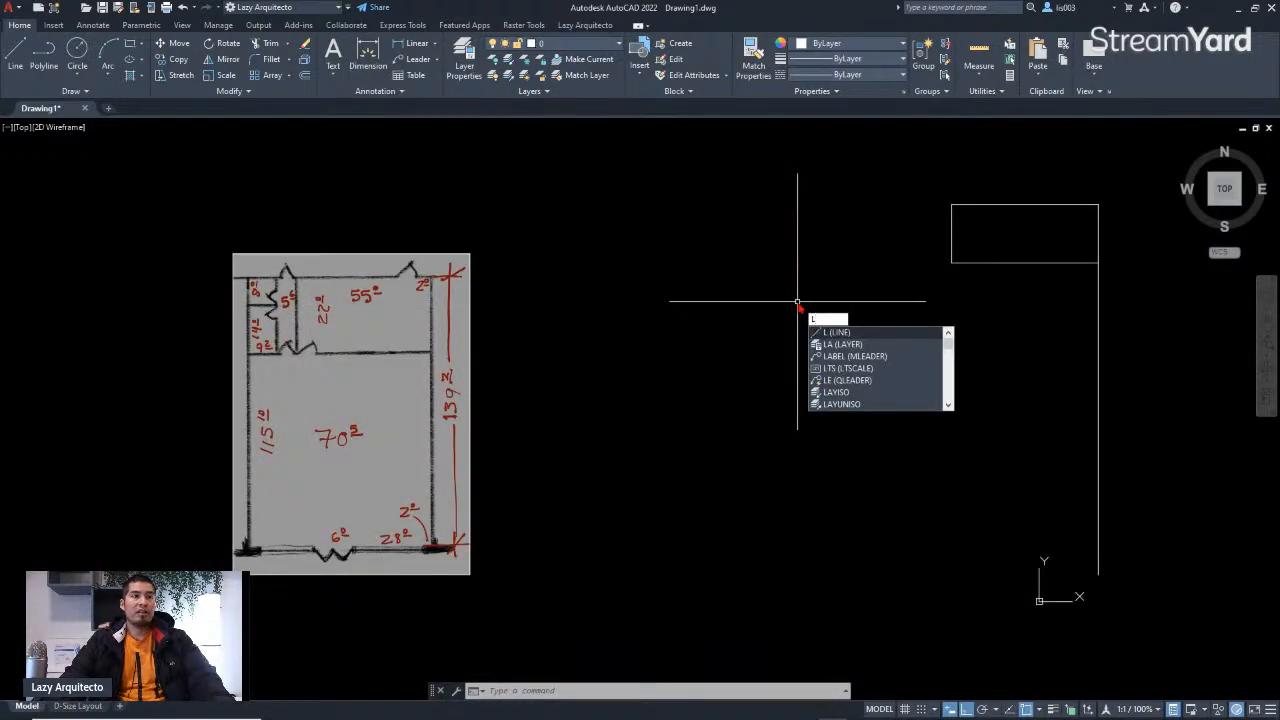
{"action": "key", "text": "Return"}
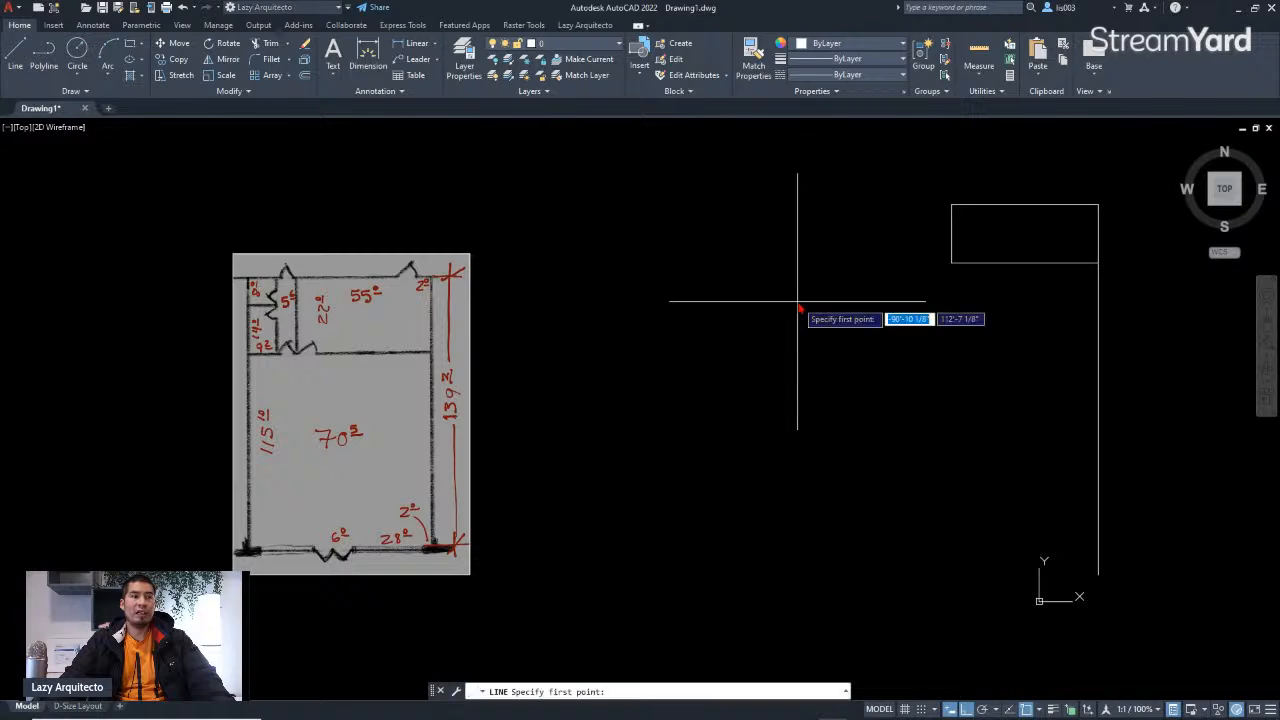
{"action": "left_click", "coordinate": [952, 205]}
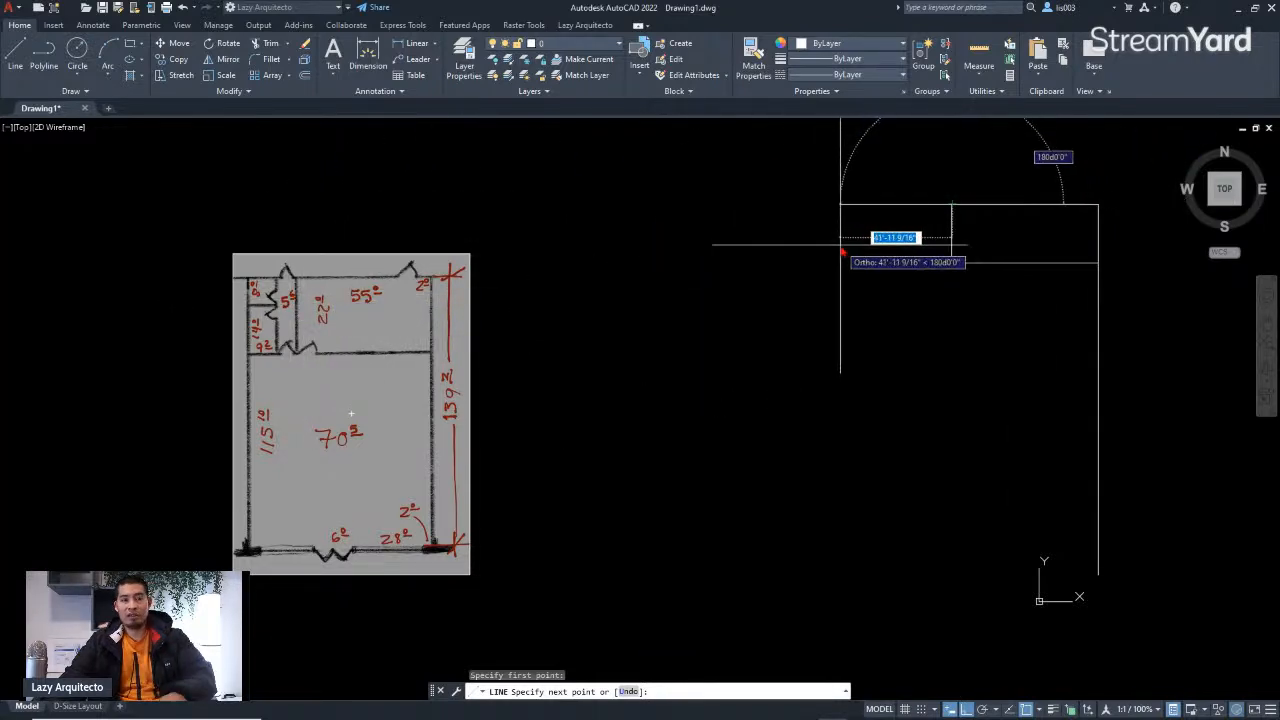
{"action": "type", "text": "5"}
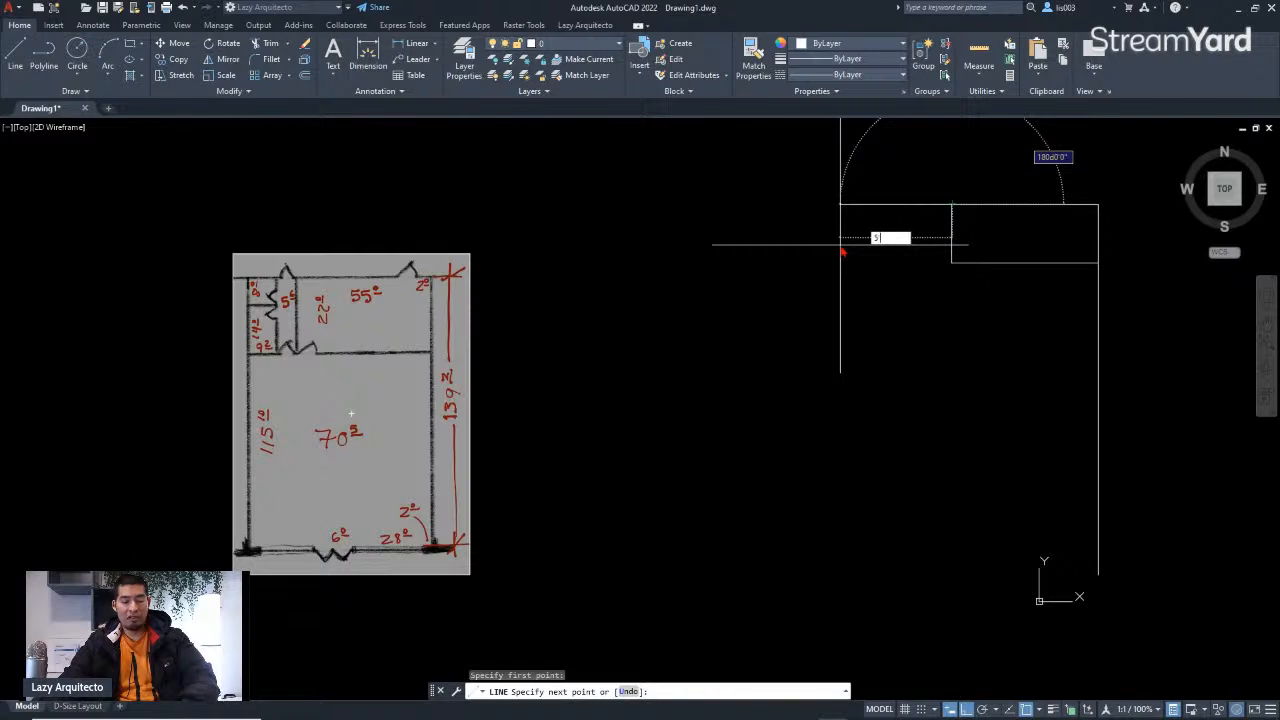
{"action": "type", "text": "'6"}
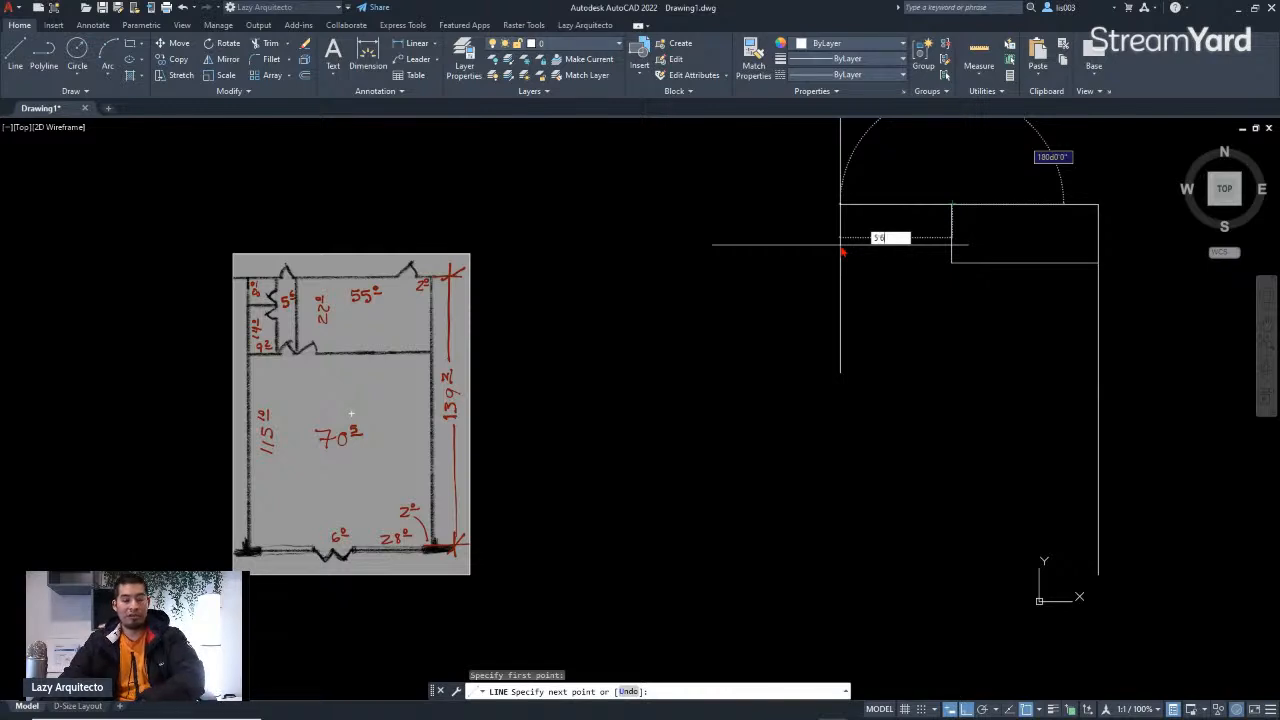
{"action": "key", "text": "Return"}
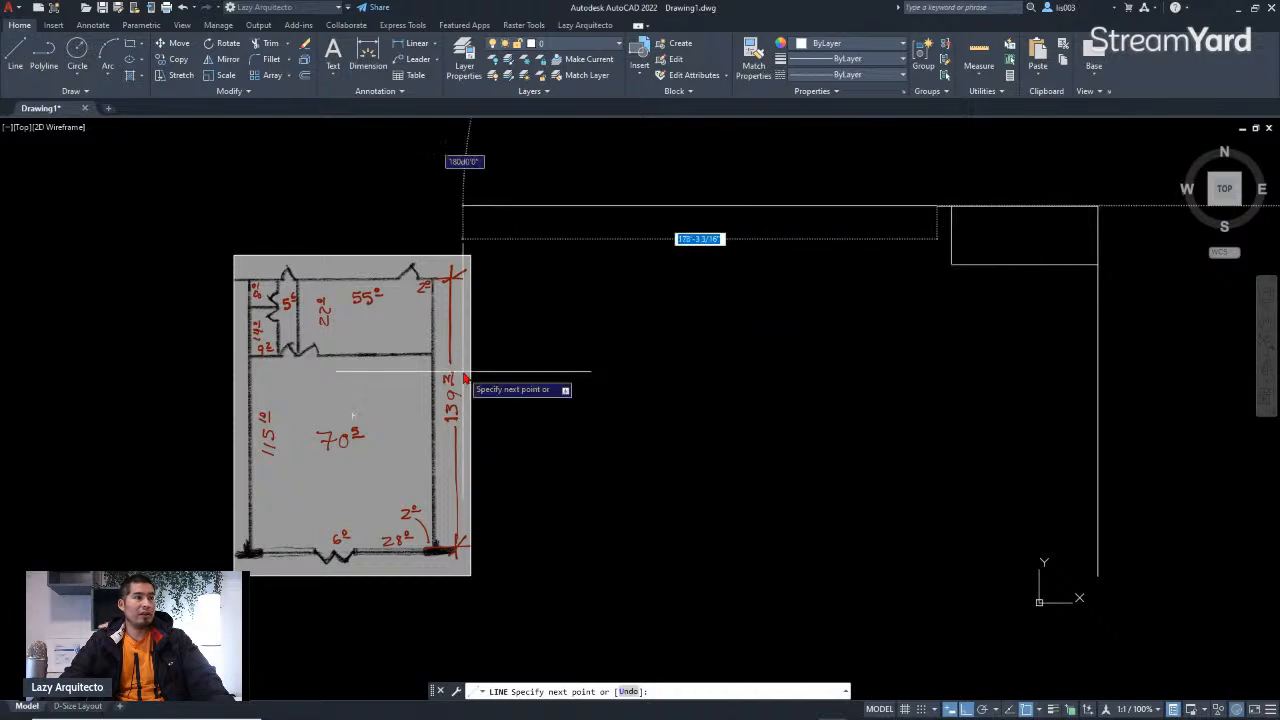
Step: Continue the line downward to where it meets the extension of the lower horizontal wall line
{"action": "scroll", "coordinate": [292, 330], "scroll_direction": "up", "scroll_amount": 3}
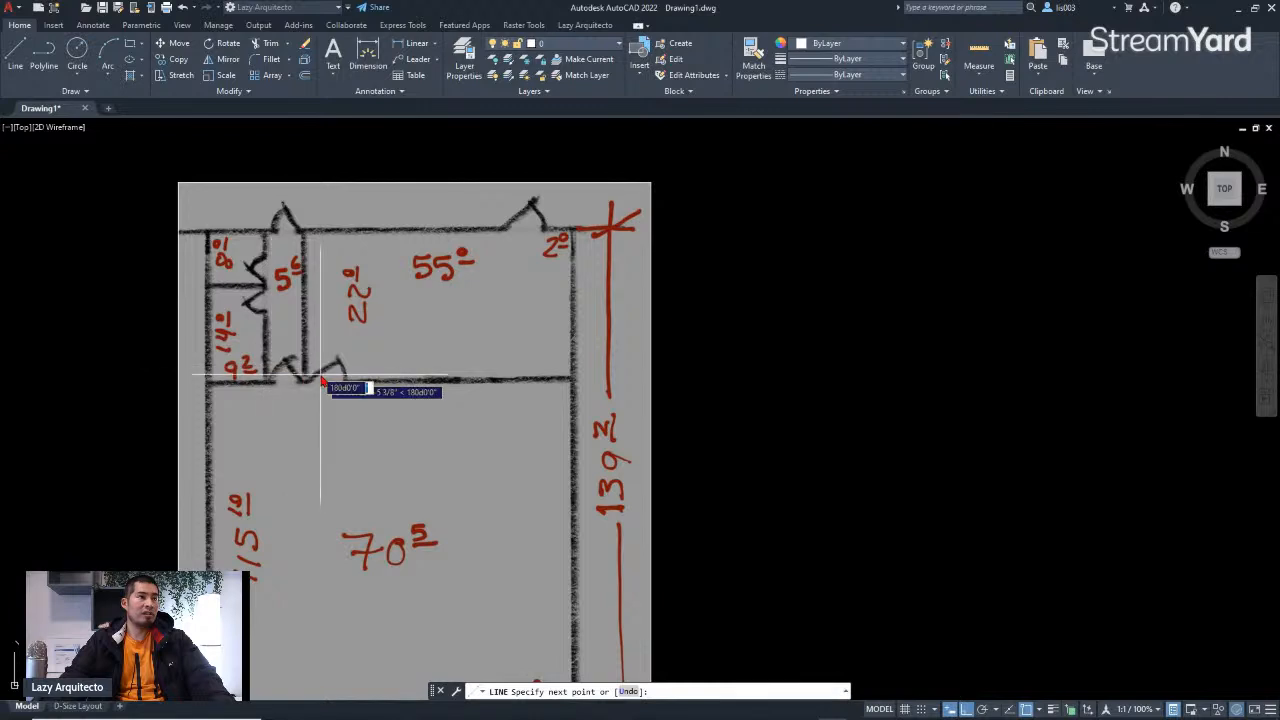
{"action": "scroll", "coordinate": [245, 318], "scroll_direction": "down", "scroll_amount": 5}
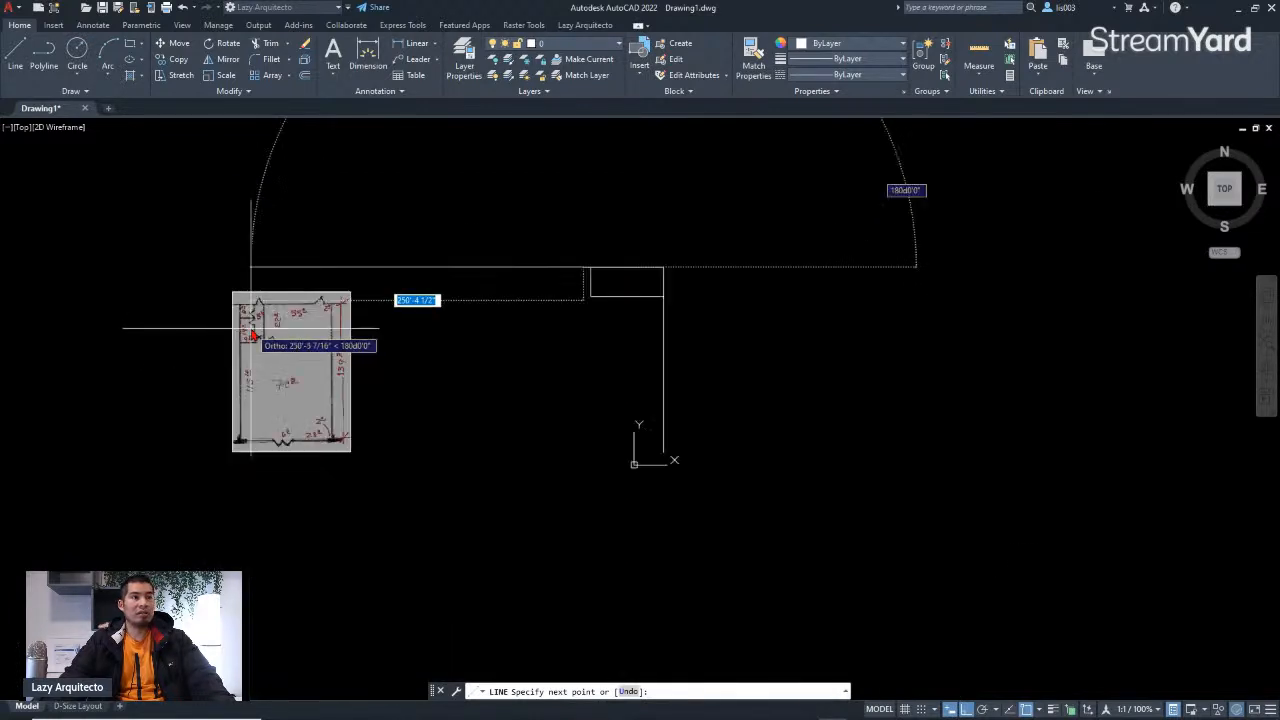
{"action": "scroll", "coordinate": [560, 295], "scroll_direction": "up", "scroll_amount": 3}
{"action": "scroll", "coordinate": [568, 296], "scroll_direction": "up", "scroll_amount": 5}
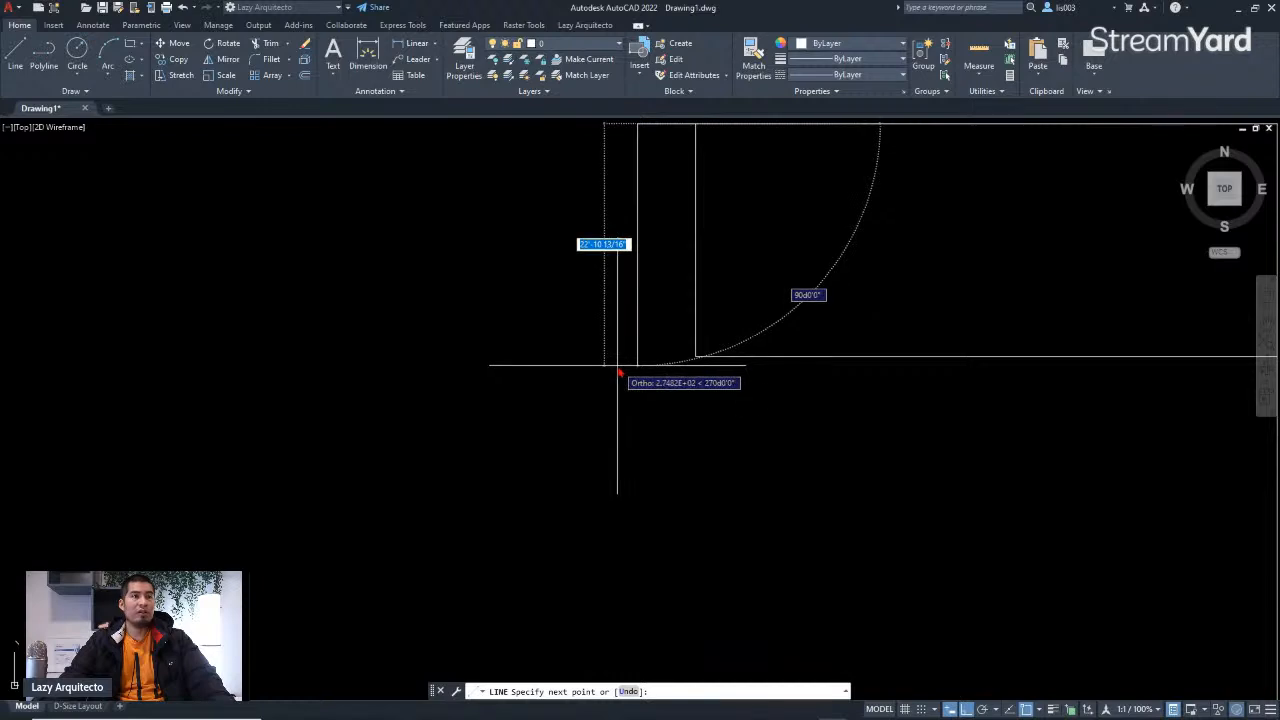
{"action": "scroll", "coordinate": [619, 370], "scroll_direction": "down", "scroll_amount": 3}
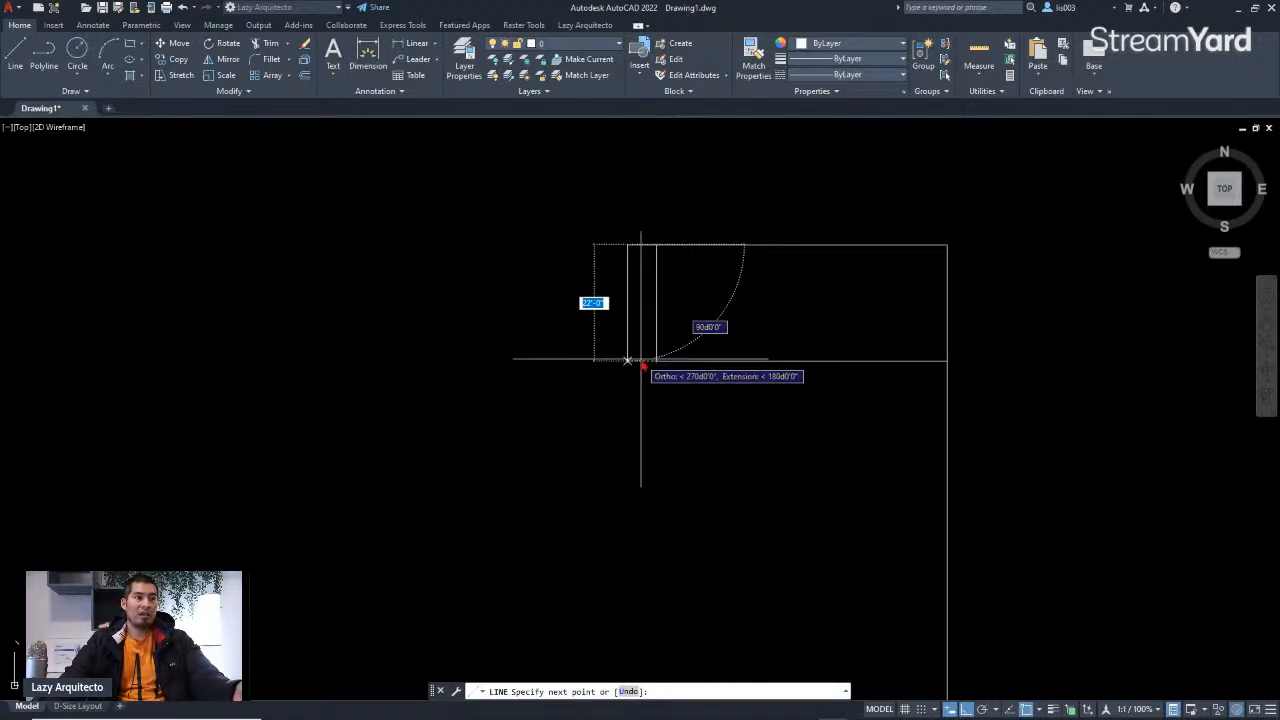
{"action": "scroll", "coordinate": [641, 360], "scroll_direction": "up", "scroll_amount": 3}
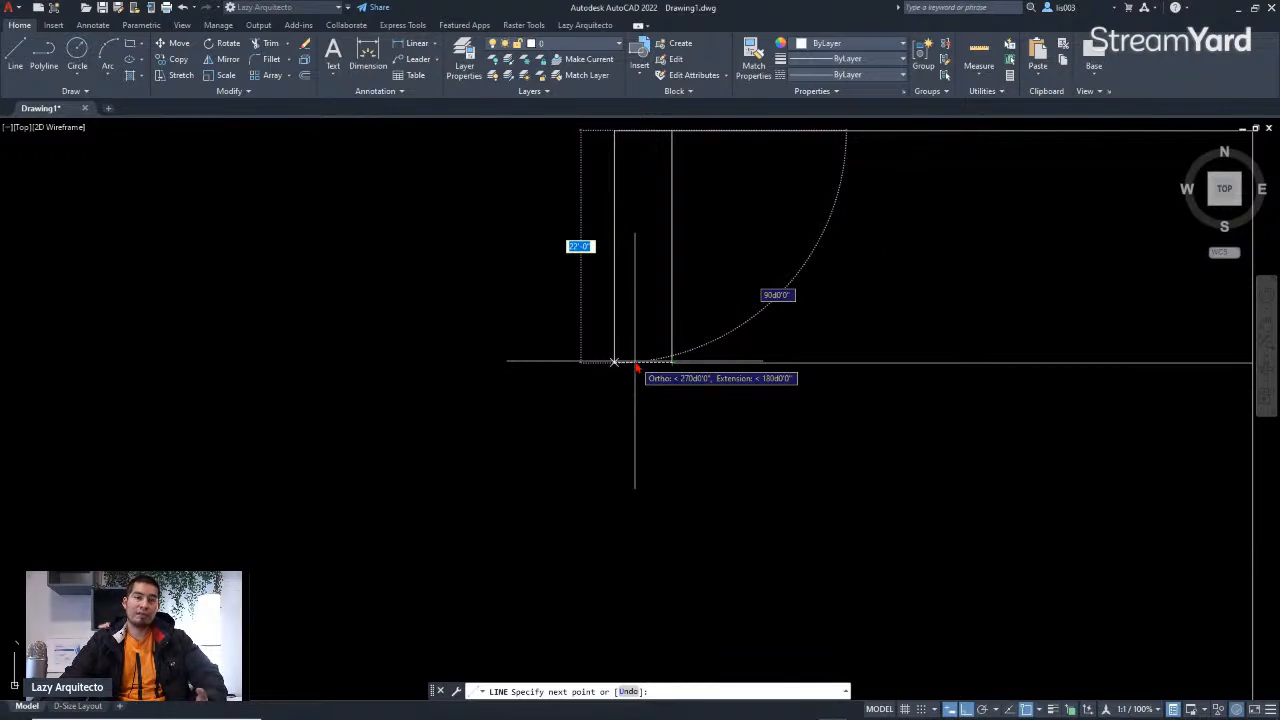
{"action": "left_click", "coordinate": [635, 368]}
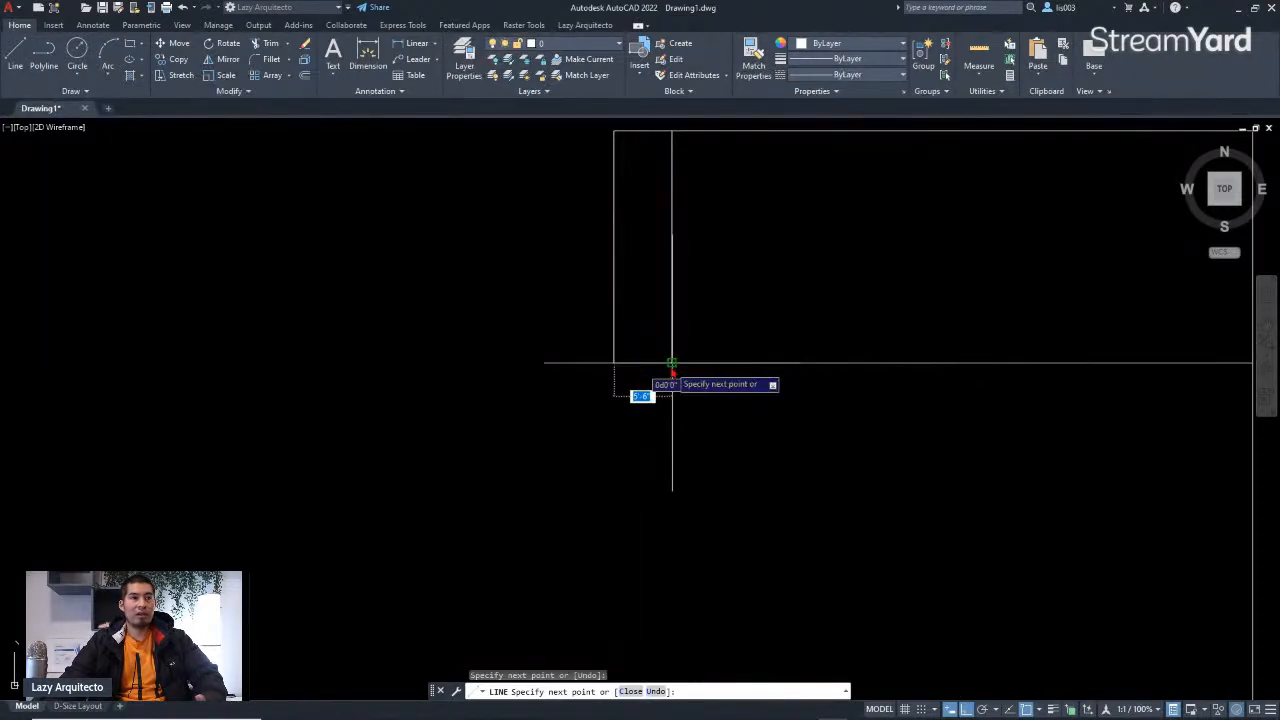
Step: Draw a horizontal segment to the endpoint of the existing wall line and end the line command
{"action": "scroll", "coordinate": [606, 400], "scroll_direction": "down", "scroll_amount": 4}
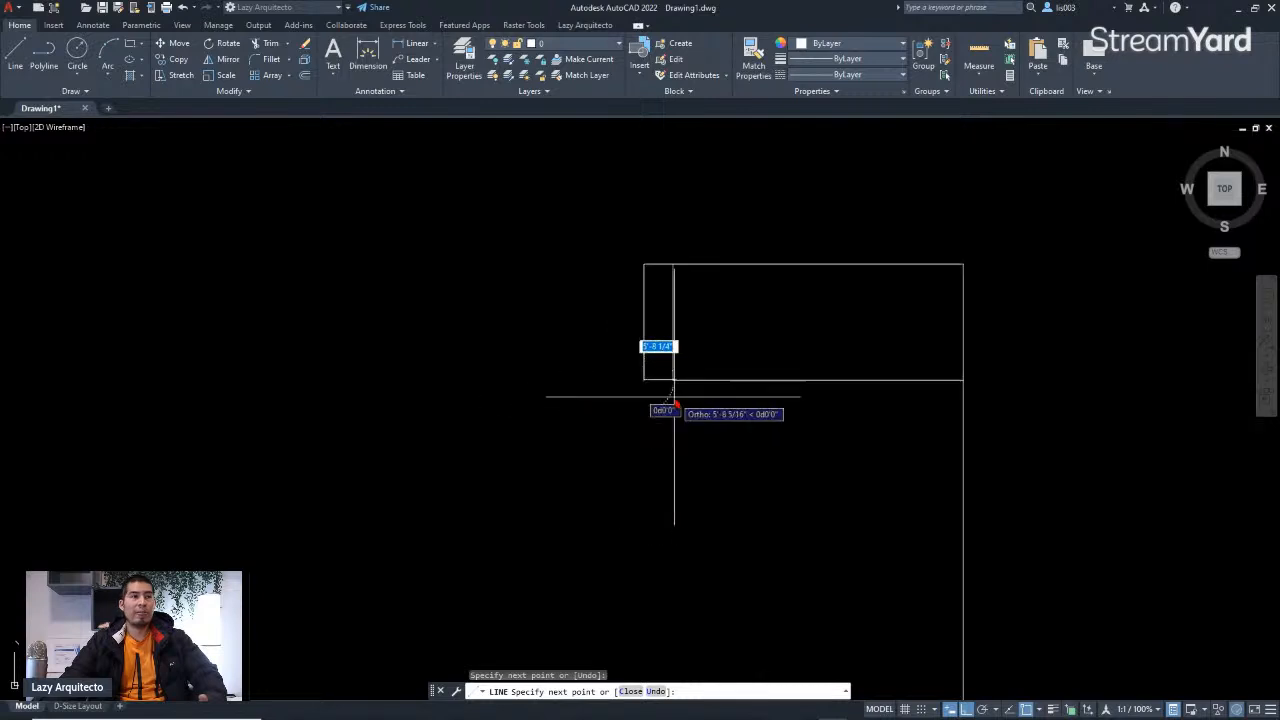
{"action": "scroll", "coordinate": [290, 462], "scroll_direction": "up", "scroll_amount": 8}
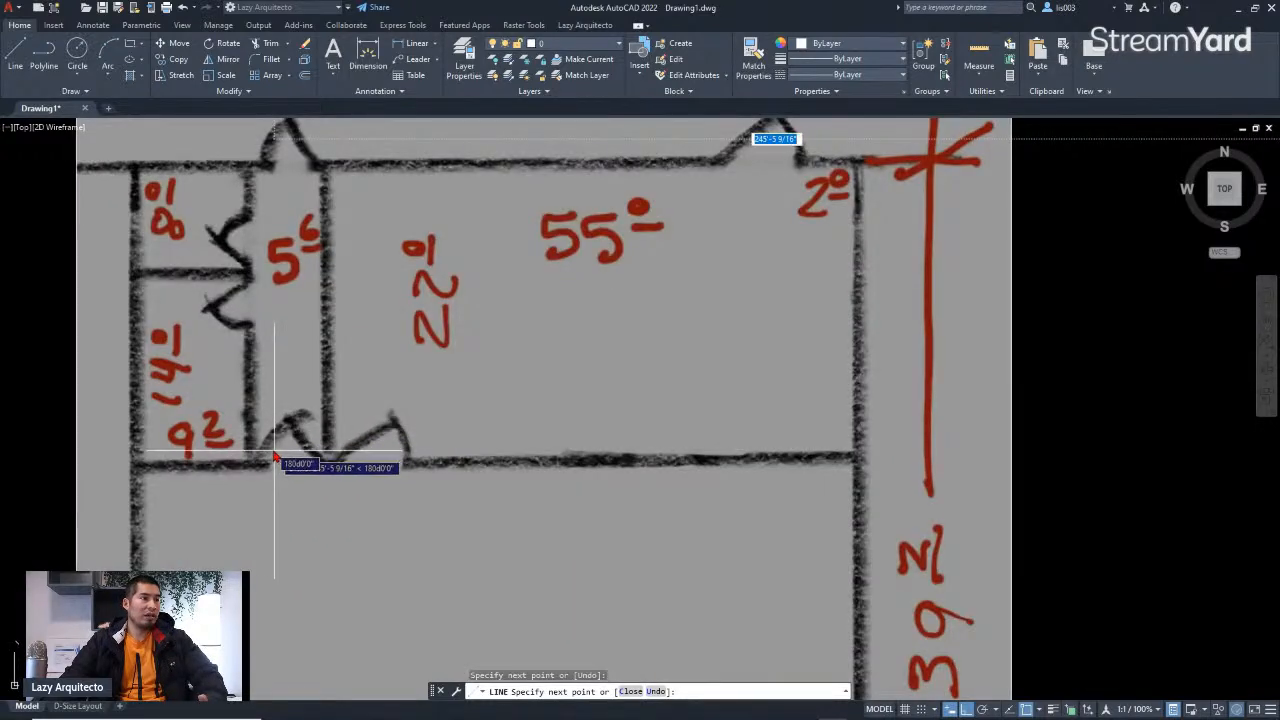
{"action": "scroll", "coordinate": [288, 462], "scroll_direction": "down", "scroll_amount": 6}
{"action": "scroll", "coordinate": [966, 380], "scroll_direction": "up", "scroll_amount": 5}
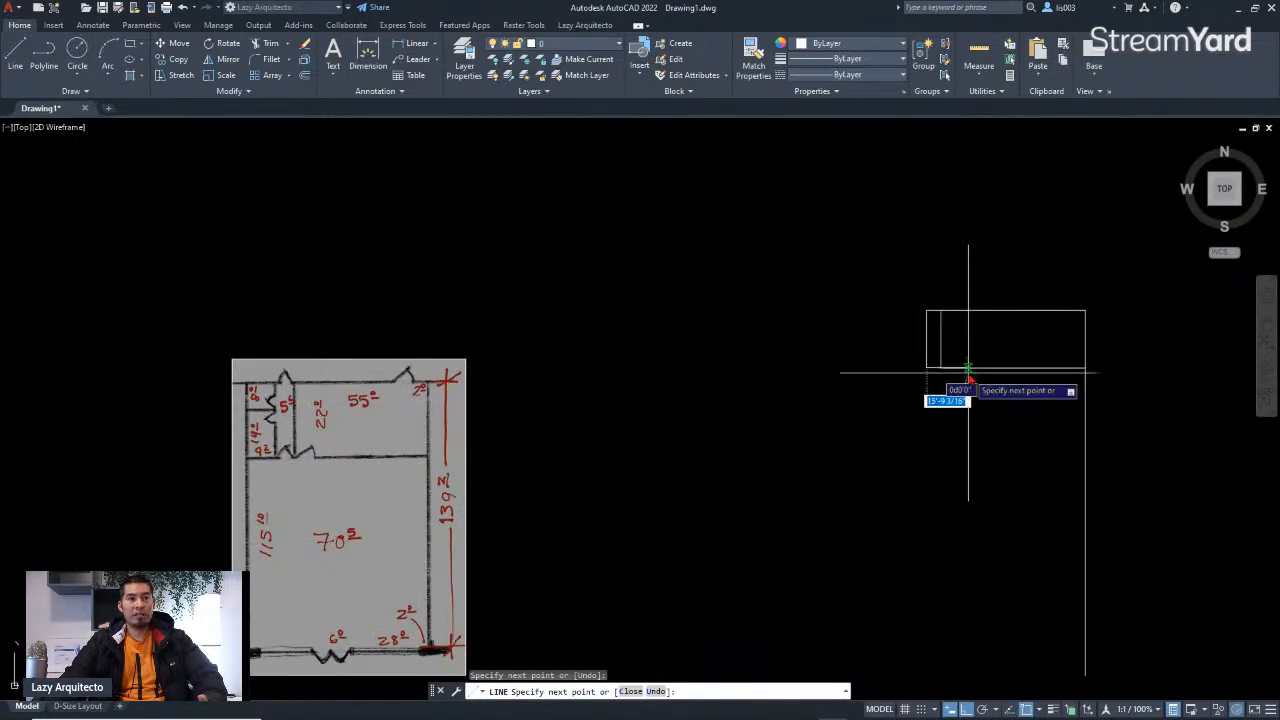
{"action": "scroll", "coordinate": [849, 374], "scroll_direction": "up", "scroll_amount": 3}
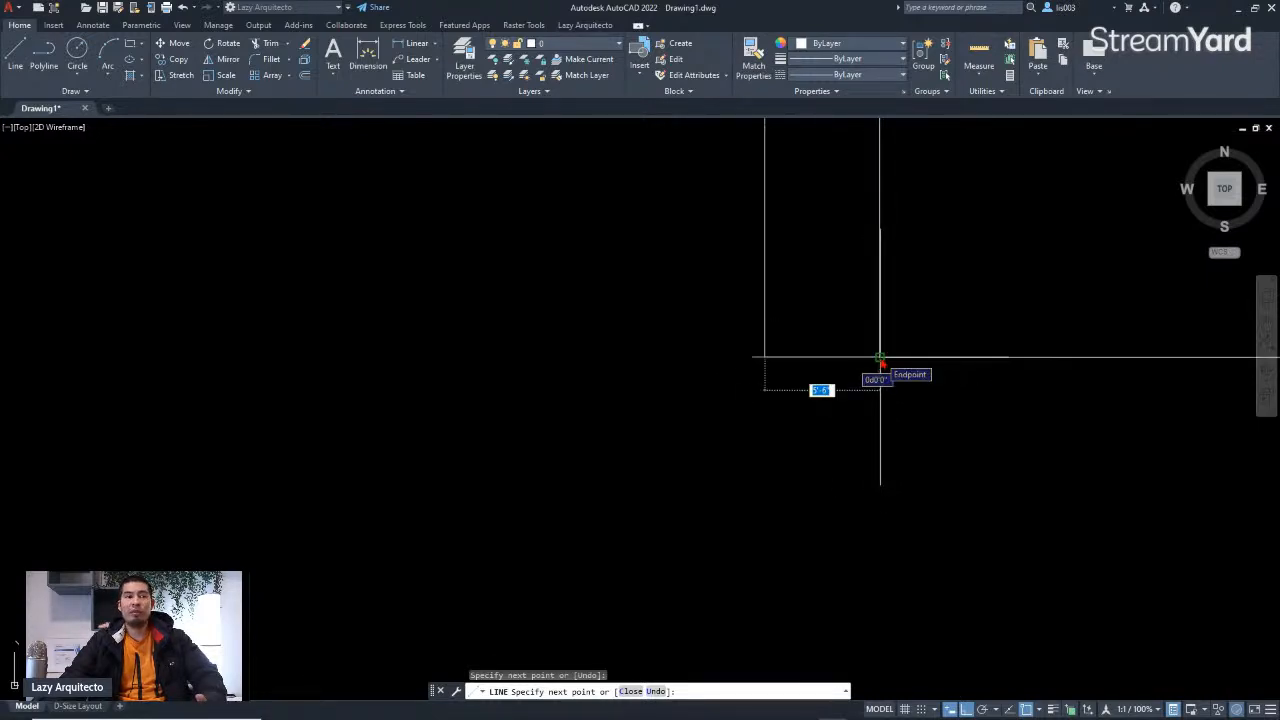
{"action": "left_click", "coordinate": [879, 357]}
{"action": "scroll", "coordinate": [877, 484], "scroll_direction": "down", "scroll_amount": 3}
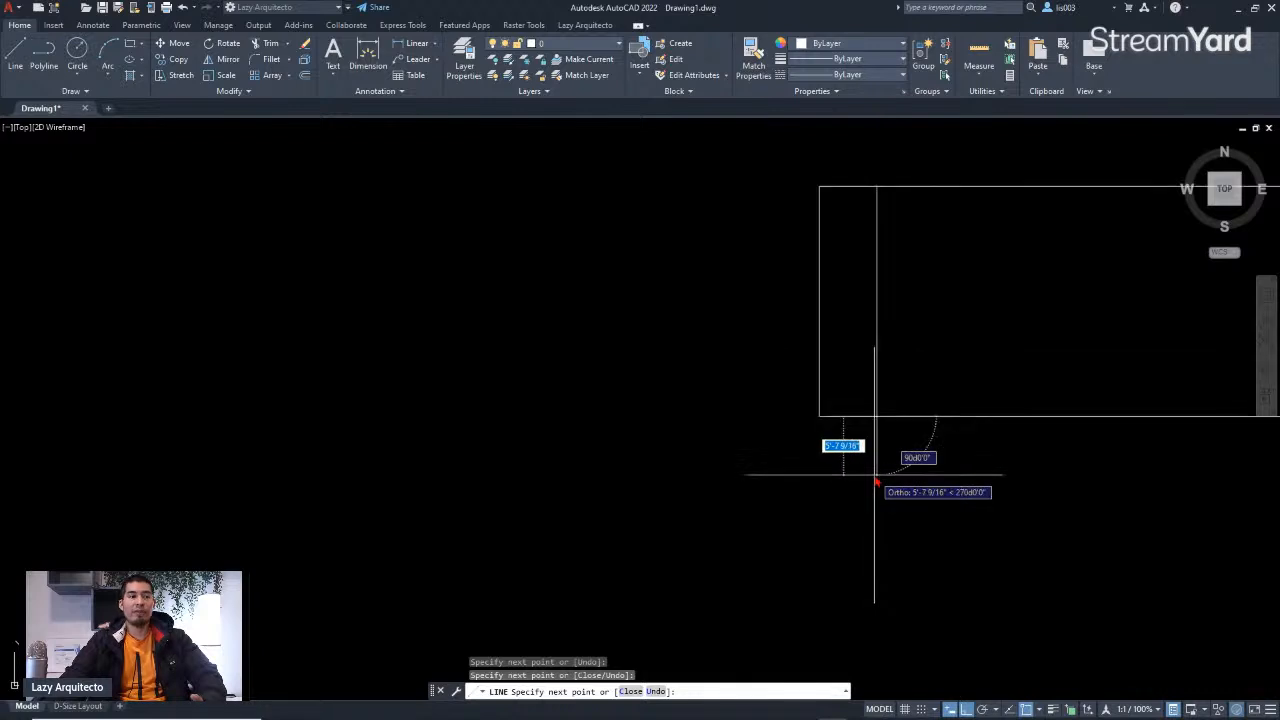
{"action": "key", "text": "Escape"}
Step: Zoom into the plan's upper-left rooms to examine the walls around the 8' dimension
{"action": "scroll", "coordinate": [931, 429], "scroll_direction": "down", "scroll_amount": 6}
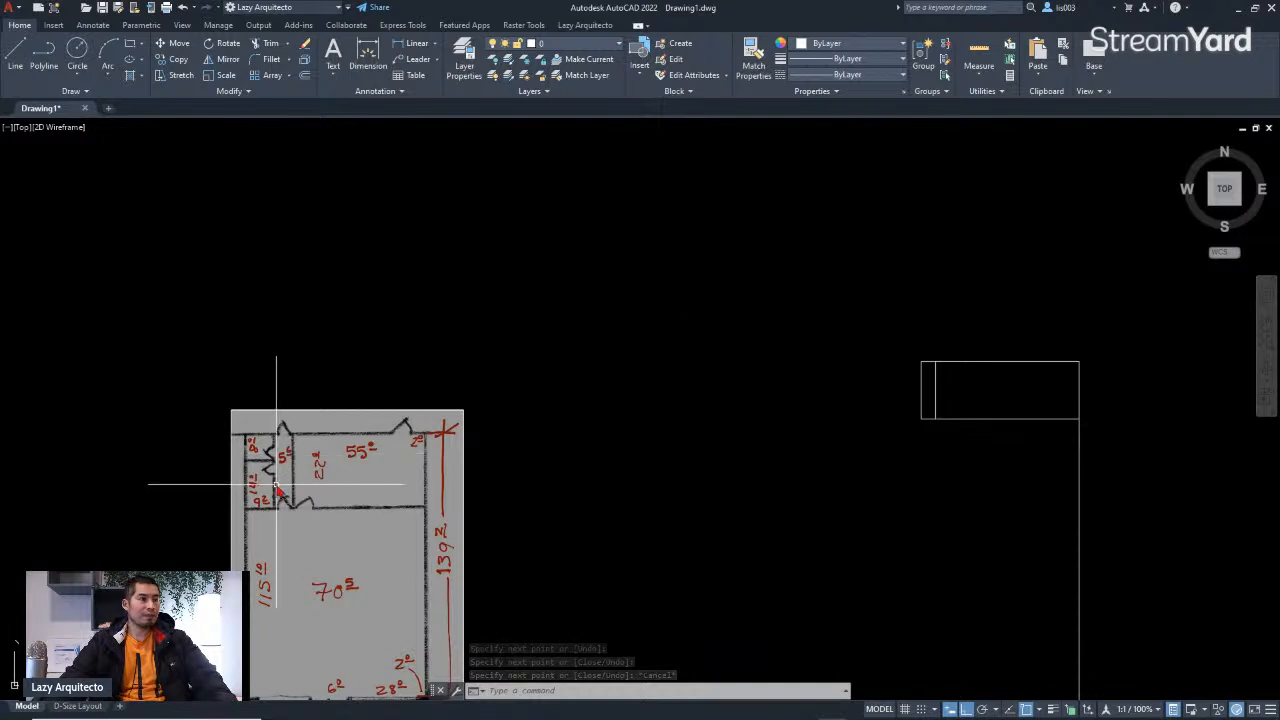
{"action": "scroll", "coordinate": [257, 465], "scroll_direction": "up", "scroll_amount": 5}
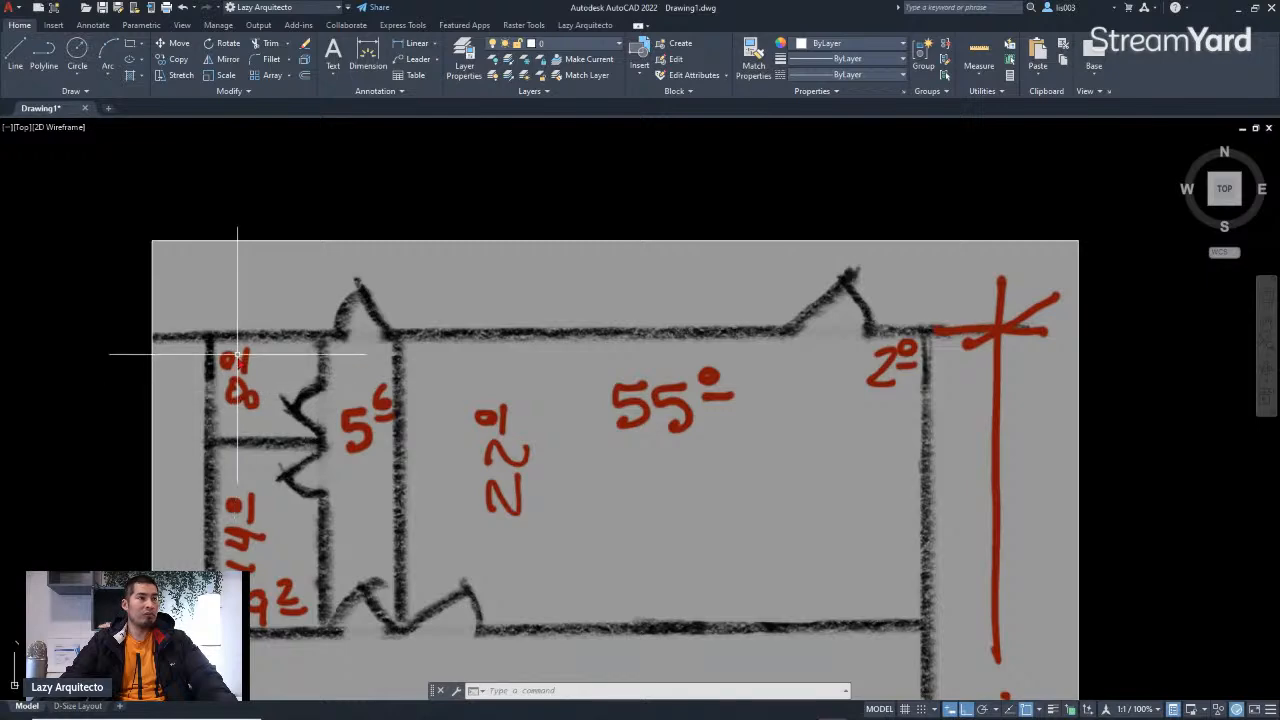
{"action": "middle_click_drag", "start_coordinate": [247, 401], "coordinate": [301, 392]}
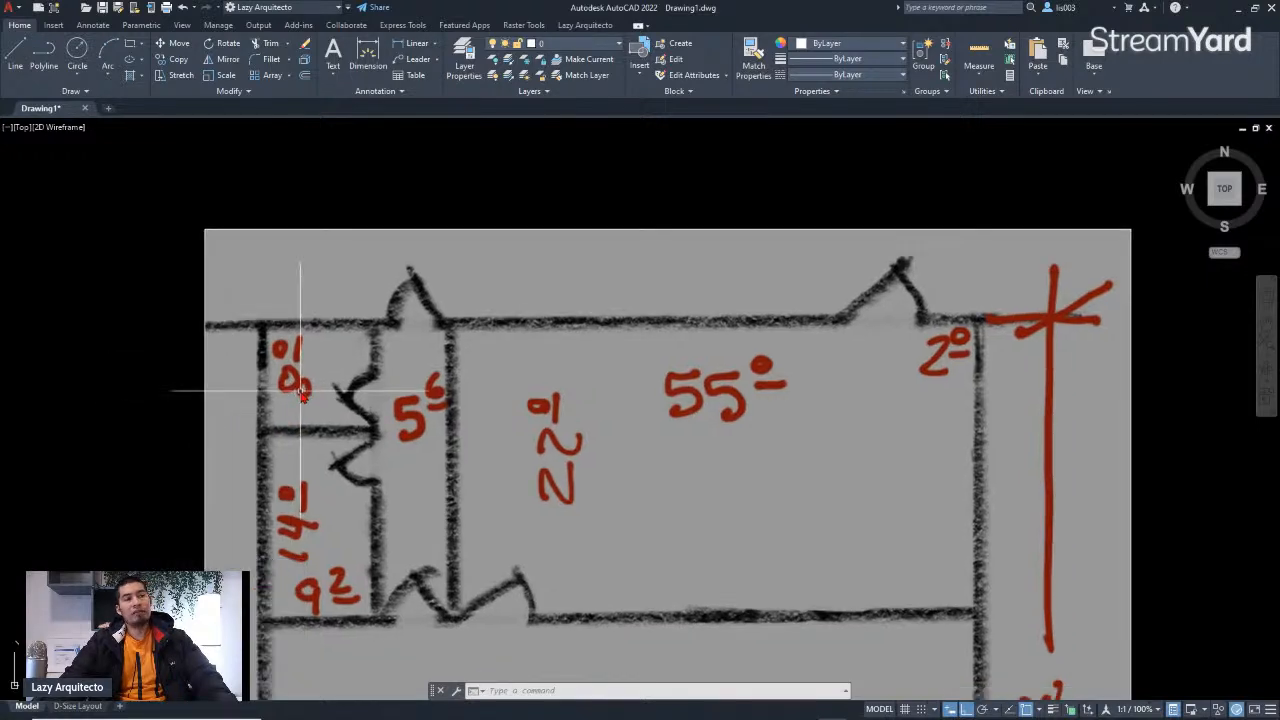
{"action": "scroll", "coordinate": [298, 400], "scroll_direction": "up", "scroll_amount": 3}
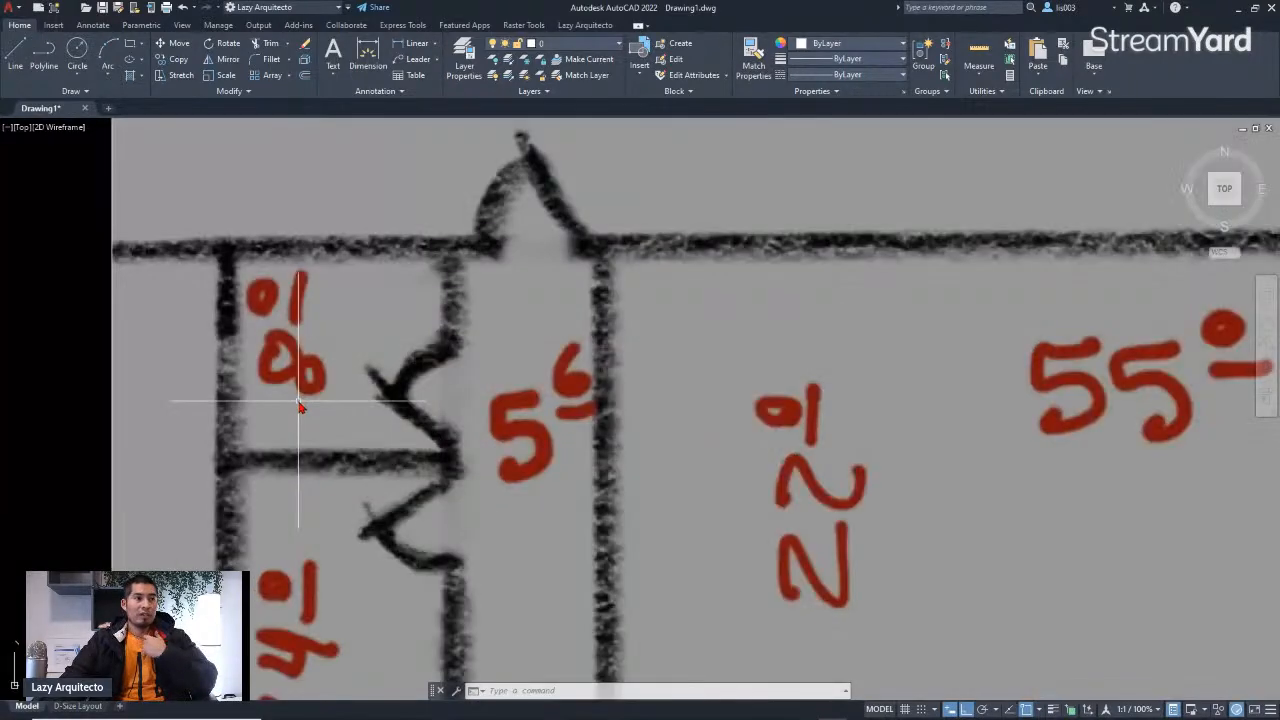
Step: Examine the walls of the plan image's upper-left rooms around the 8', 14' and 5'6" dimensions
{"action": "middle_click_drag", "start_coordinate": [560, 434], "coordinate": [506, 365]}
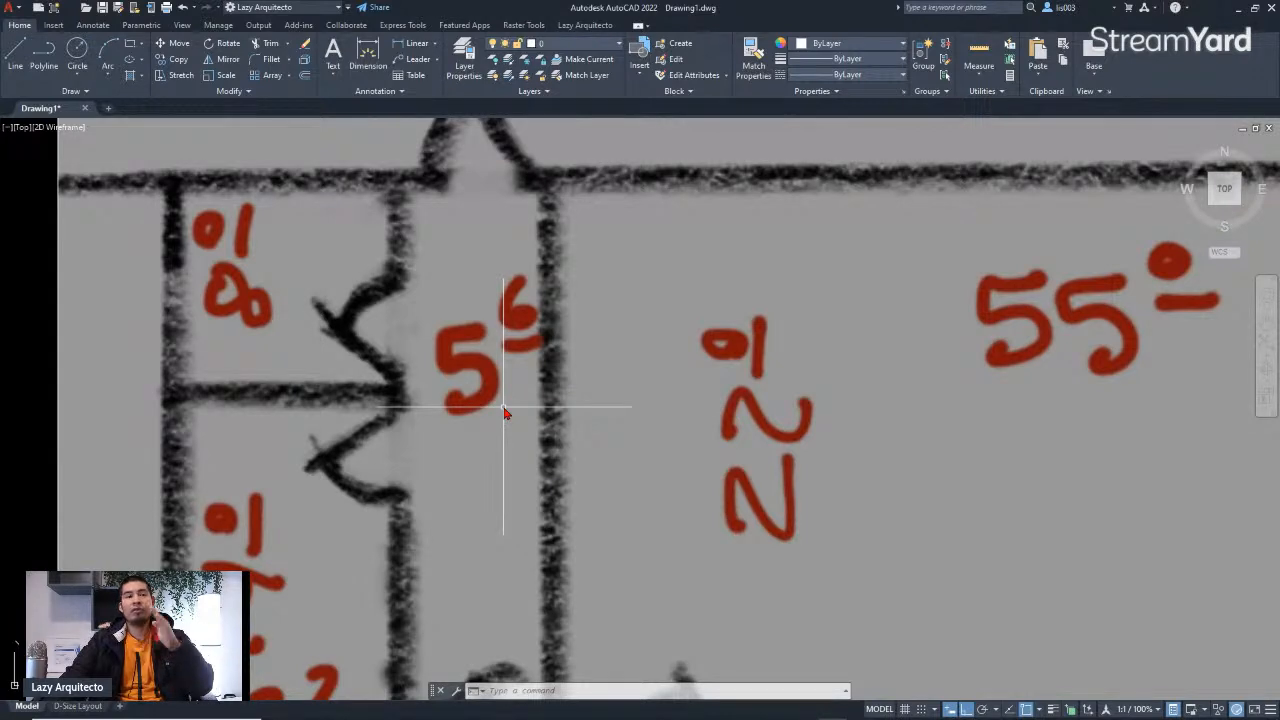
{"action": "scroll", "coordinate": [572, 402], "scroll_direction": "down", "scroll_amount": 3}
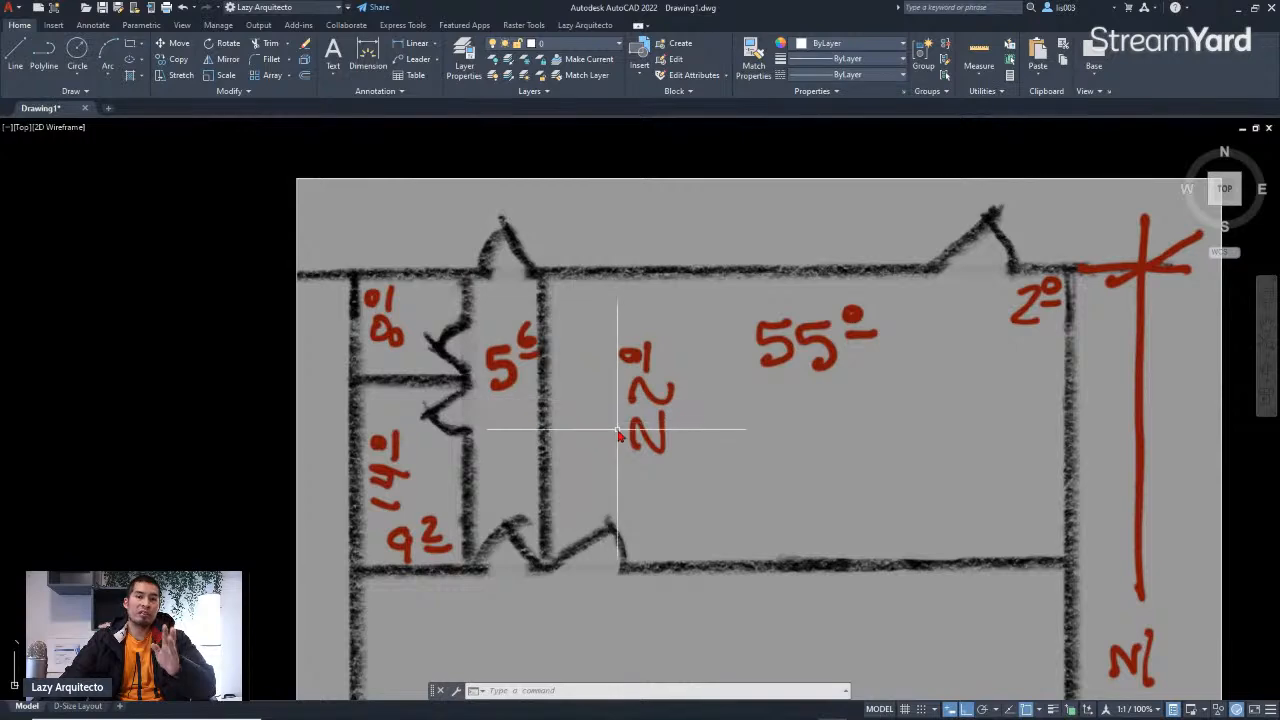
{"action": "scroll", "coordinate": [657, 434], "scroll_direction": "up", "scroll_amount": 3}
{"action": "scroll", "coordinate": [657, 434], "scroll_direction": "down", "scroll_amount": 3}
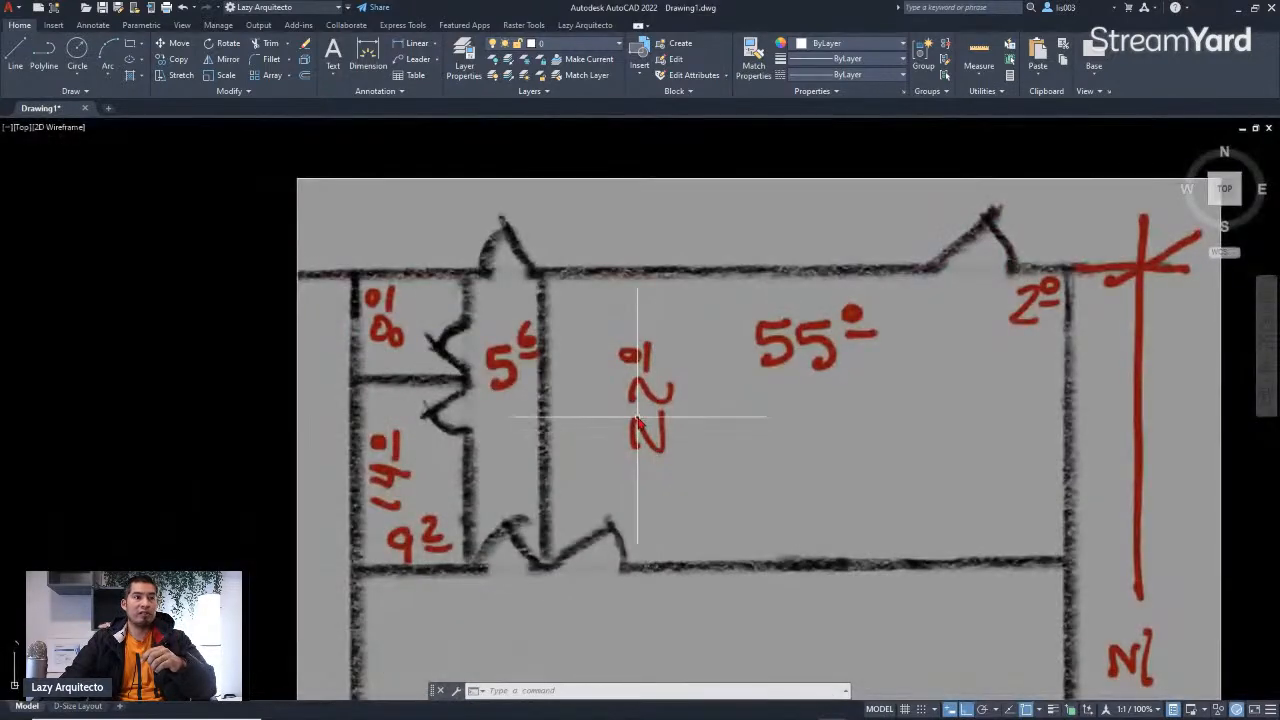
{"action": "scroll", "coordinate": [638, 422], "scroll_direction": "up", "scroll_amount": 3}
{"action": "middle_click_drag", "start_coordinate": [447, 335], "coordinate": [503, 393]}
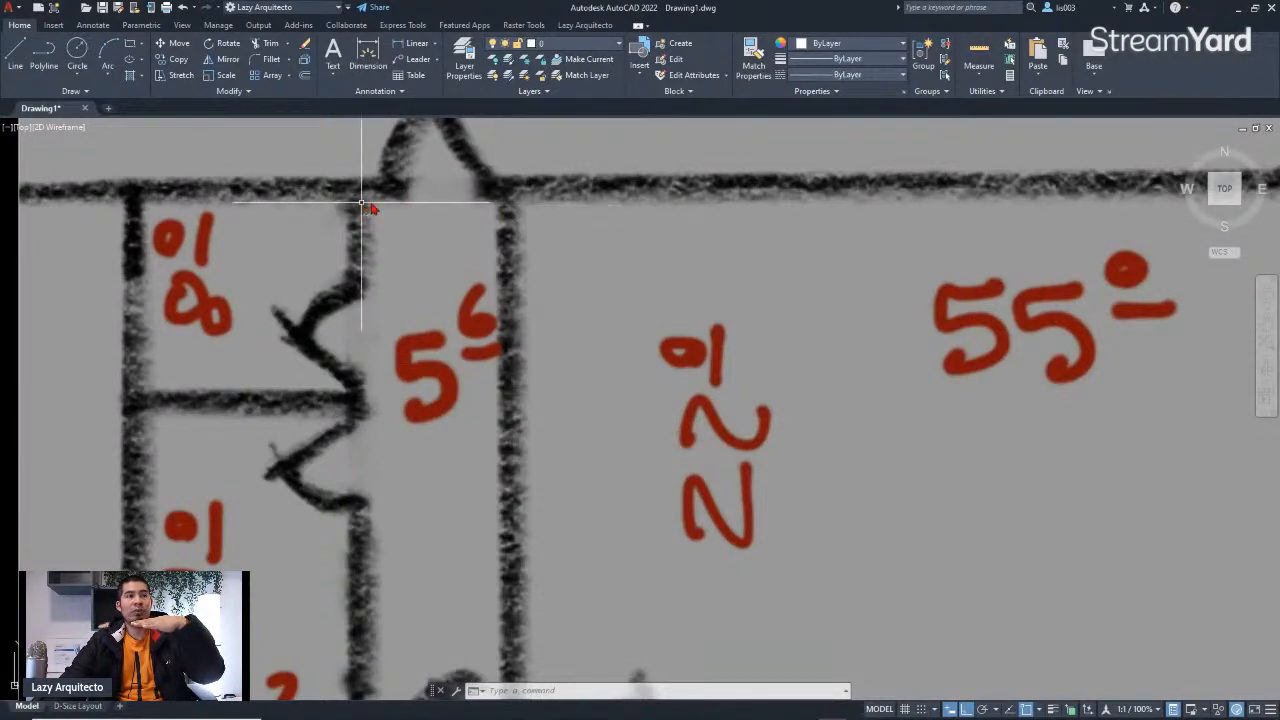
{"action": "middle_click_drag", "start_coordinate": [201, 248], "coordinate": [264, 291]}
{"action": "scroll", "coordinate": [262, 296], "scroll_direction": "up", "scroll_amount": 3}
{"action": "middle_click_drag", "start_coordinate": [274, 334], "coordinate": [395, 366]}
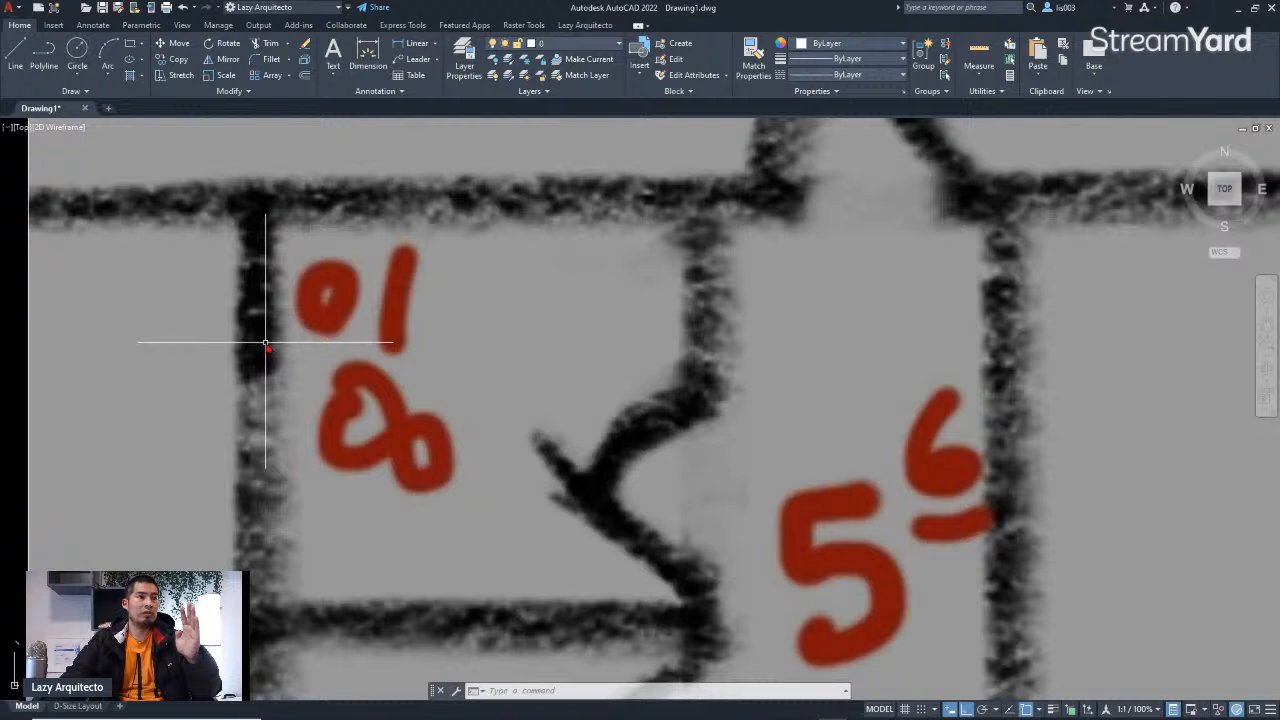
{"action": "scroll", "coordinate": [265, 342], "scroll_direction": "down", "scroll_amount": 6}
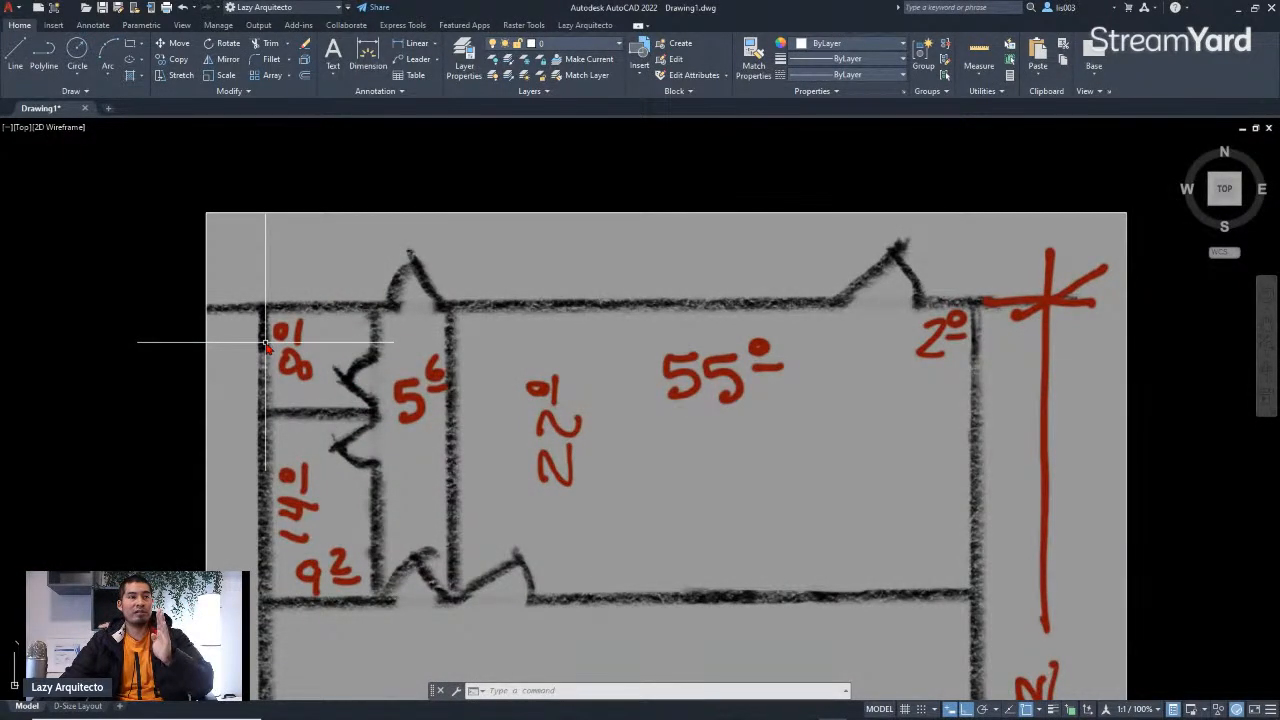
{"action": "scroll", "coordinate": [265, 342], "scroll_direction": "down", "scroll_amount": 3}
{"action": "scroll", "coordinate": [282, 384], "scroll_direction": "up", "scroll_amount": 3}
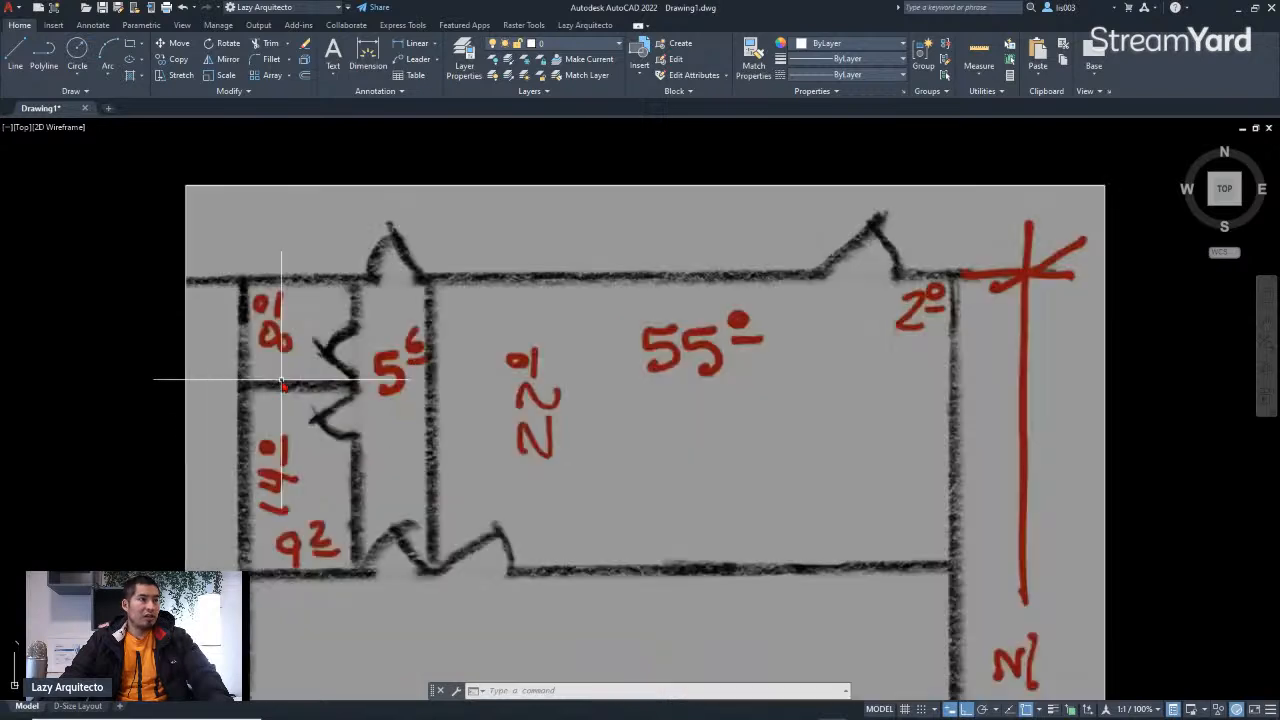
{"action": "scroll", "coordinate": [277, 597], "scroll_direction": "up", "scroll_amount": 3}
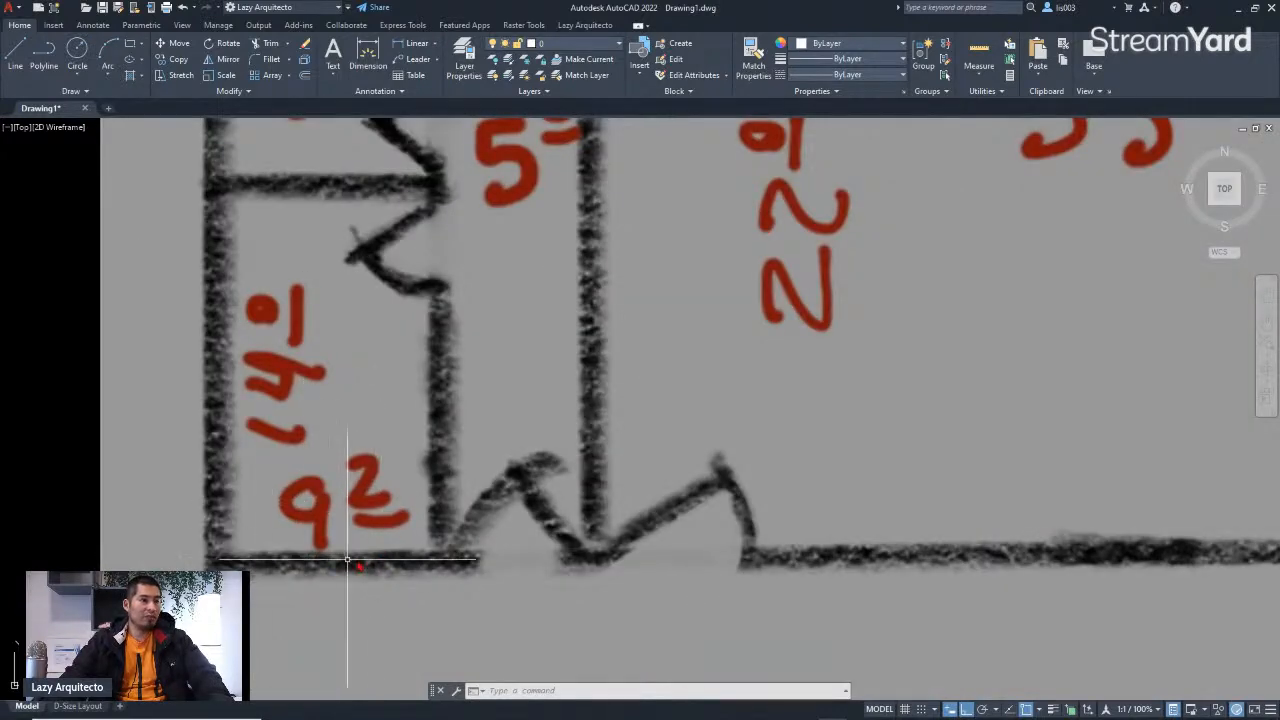
{"action": "scroll", "coordinate": [339, 549], "scroll_direction": "down", "scroll_amount": 3}
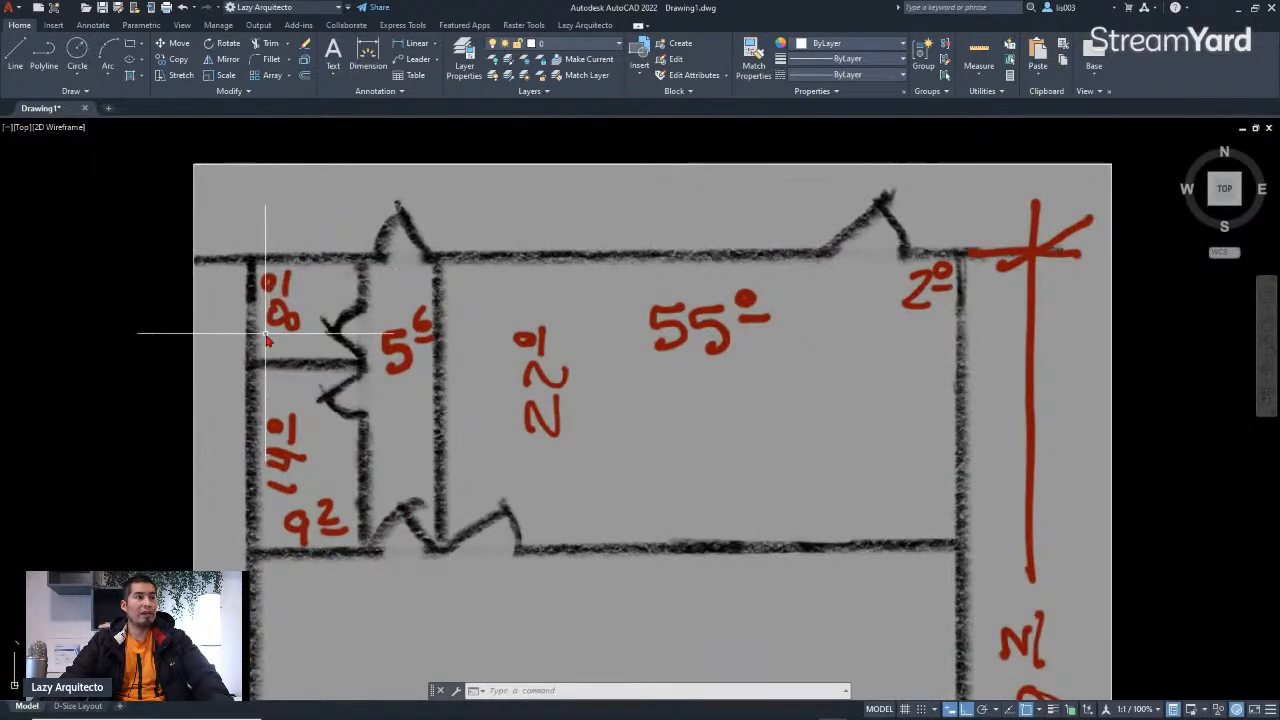
{"action": "scroll", "coordinate": [310, 362], "scroll_direction": "down", "scroll_amount": 3}
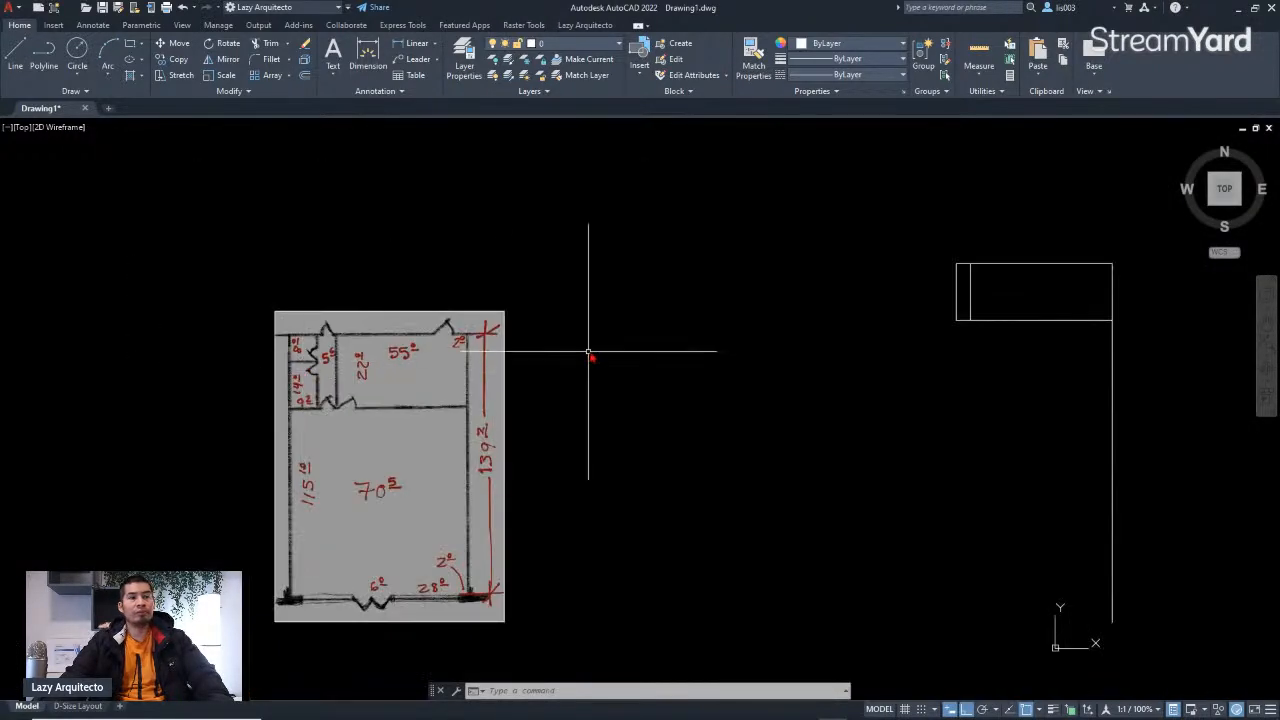
Step: Draw a line from the wall's left end leftward, then 8' down, ending perpendicular to the wall below to close the small room
{"action": "scroll", "coordinate": [955, 262], "scroll_direction": "up", "scroll_amount": 2}
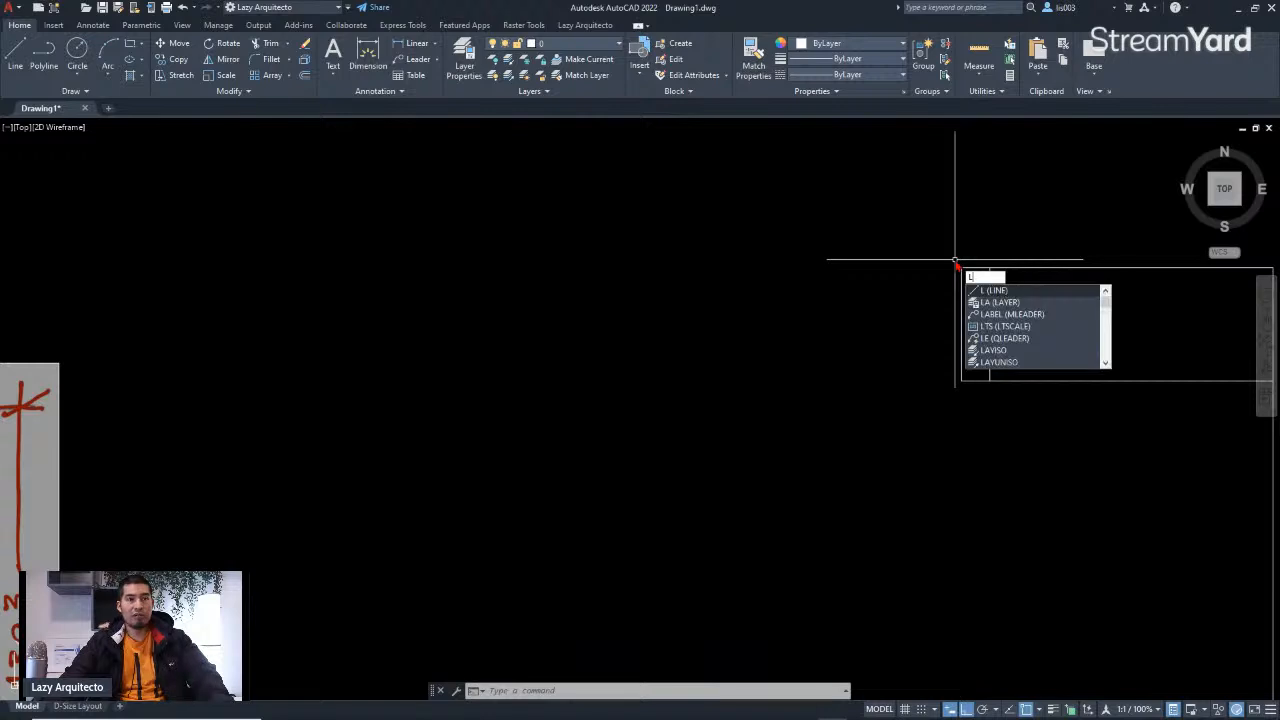
{"action": "key", "text": "Return"}
{"action": "left_click", "coordinate": [961, 268]}
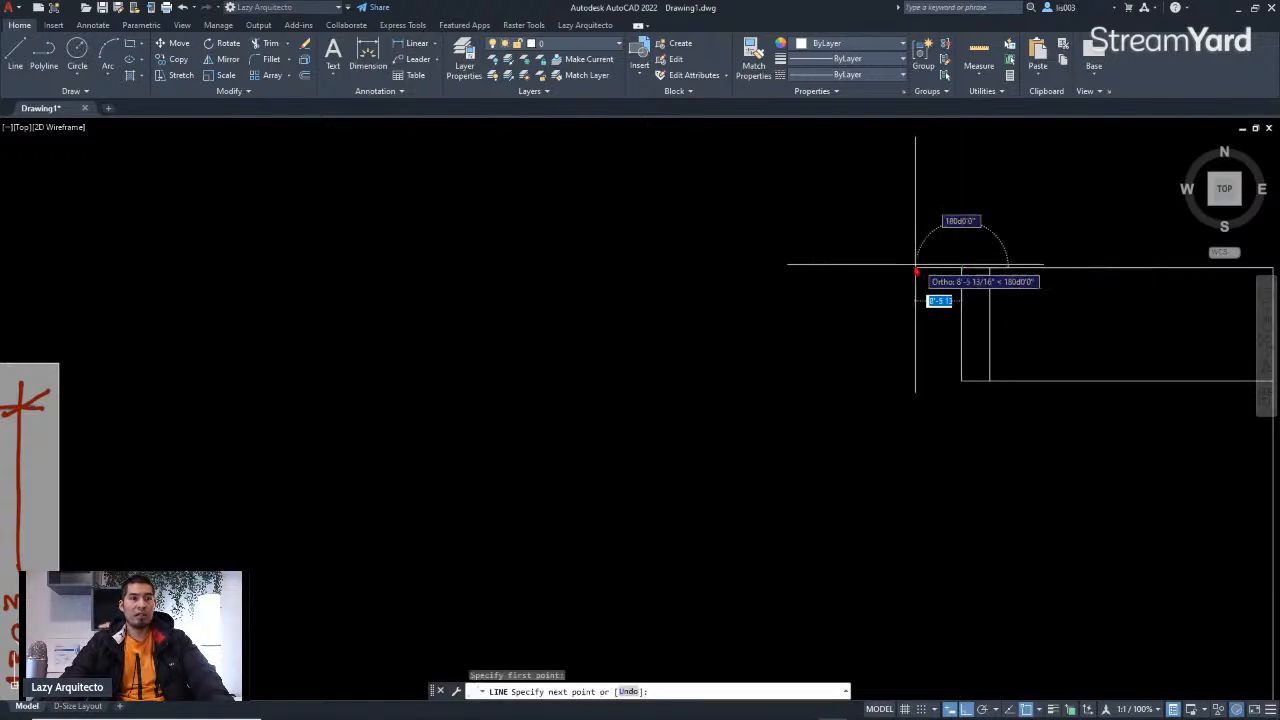
{"action": "scroll", "coordinate": [909, 270], "scroll_direction": "down", "scroll_amount": 3}
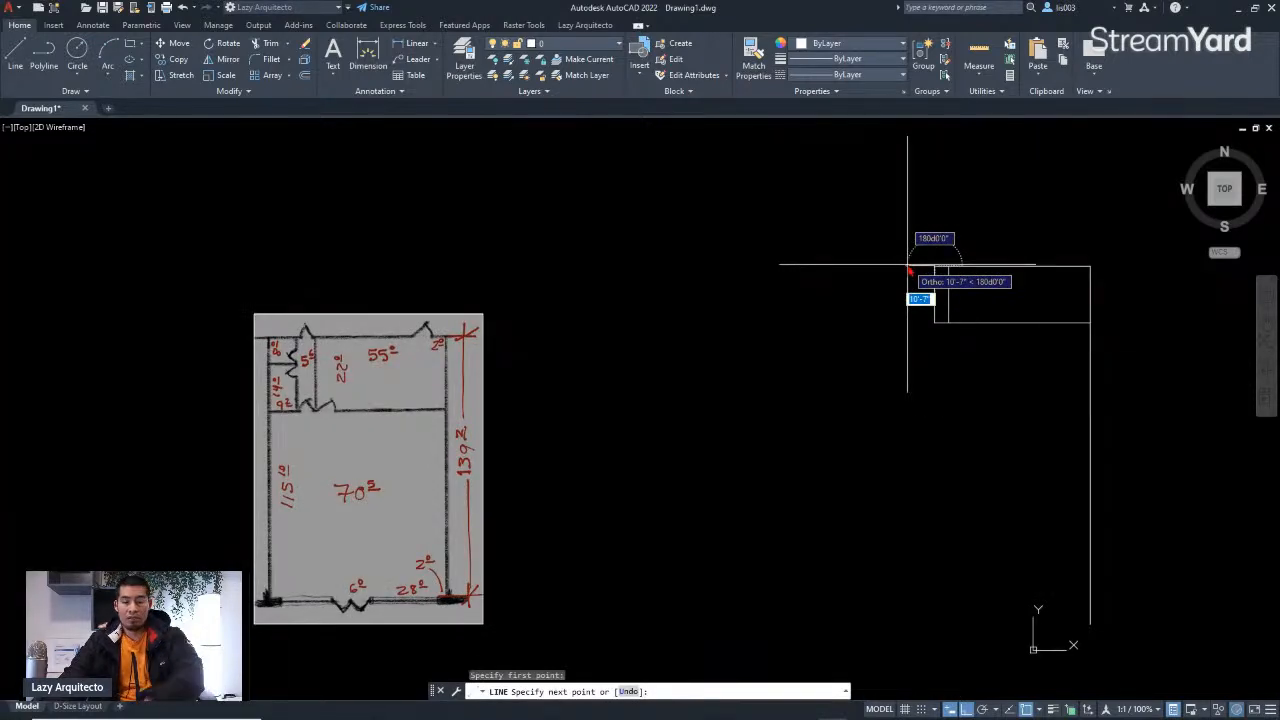
{"action": "type", "text": "5"}
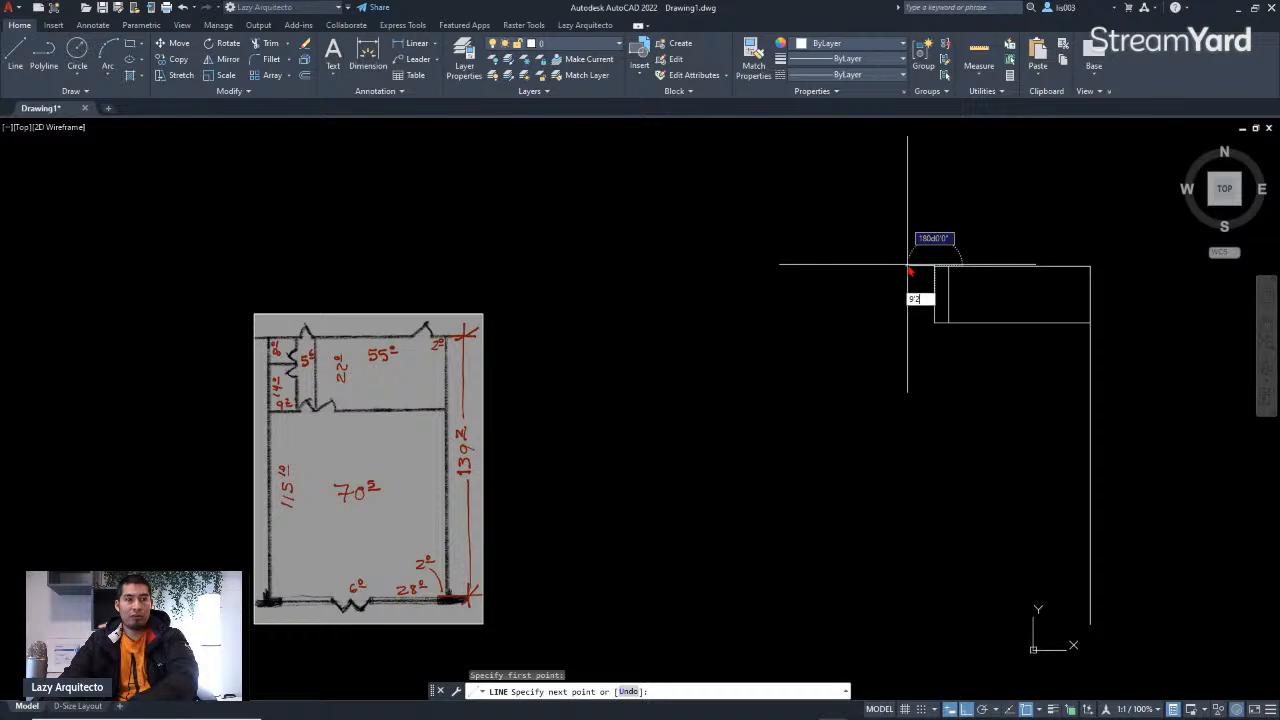
{"action": "key", "text": "Return"}
{"action": "type", "text": "8"}
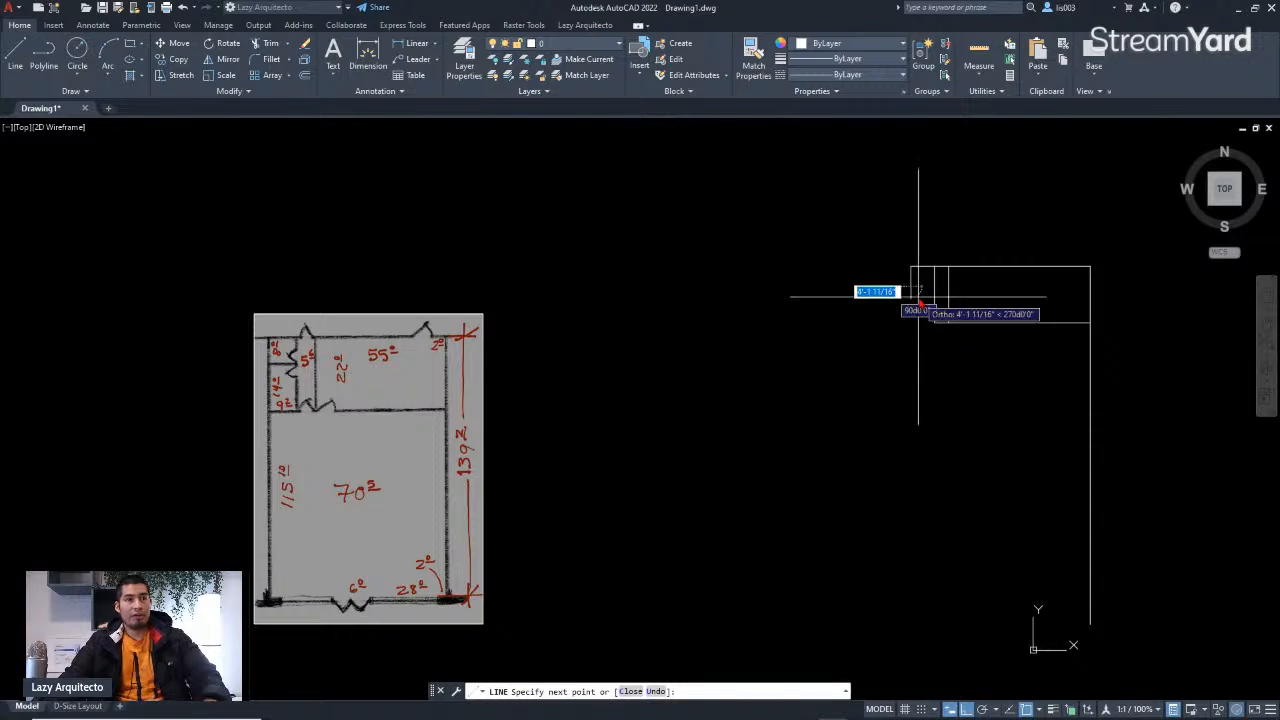
{"action": "scroll", "coordinate": [915, 310], "scroll_direction": "up", "scroll_amount": 2}
{"action": "scroll", "coordinate": [940, 296], "scroll_direction": "up", "scroll_amount": 3}
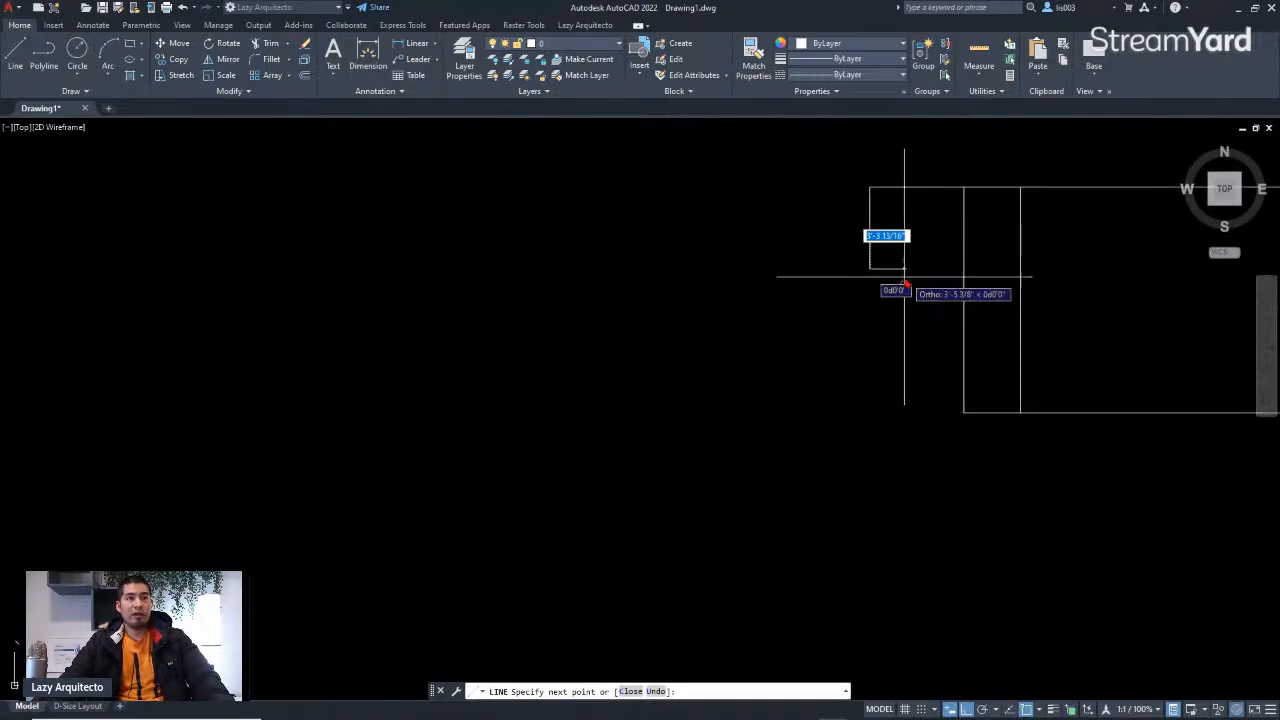
{"action": "left_click", "coordinate": [964, 272]}
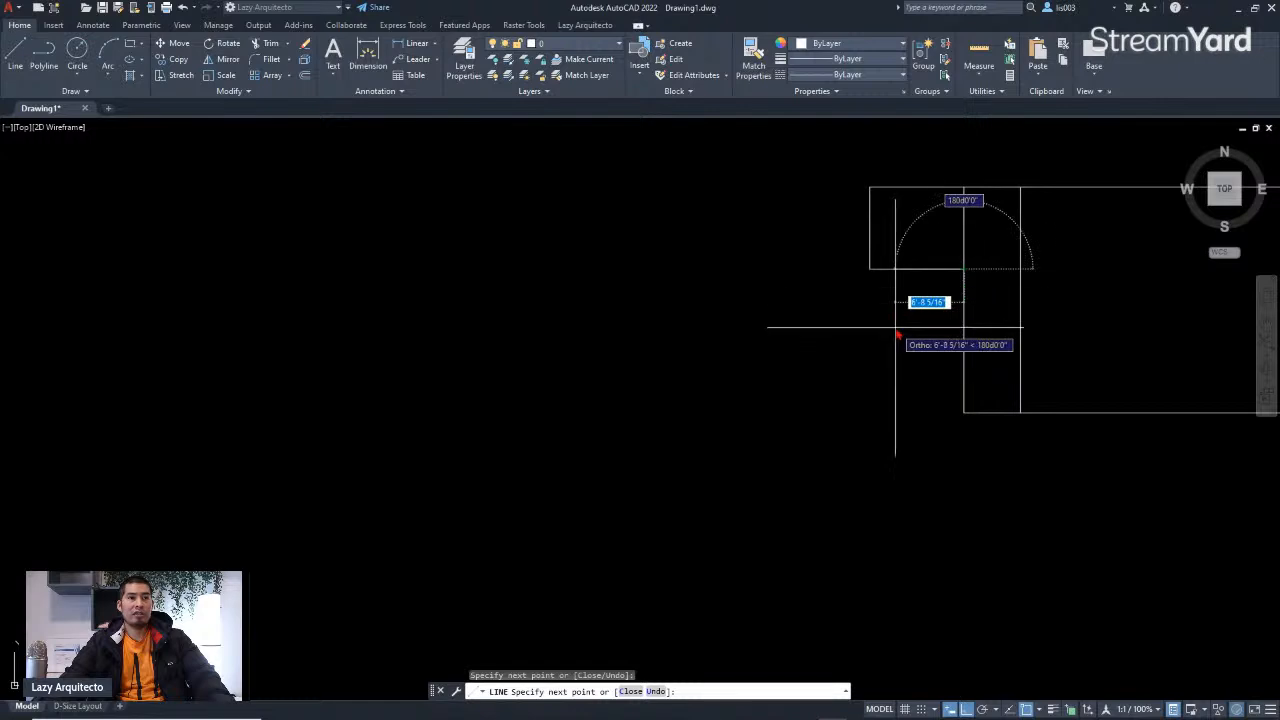
{"action": "key", "text": "Escape"}
Step: Start a new line at the small room's lower-left corner and draw a 14' segment downward
{"action": "scroll", "coordinate": [895, 330], "scroll_direction": "down", "scroll_amount": 3}
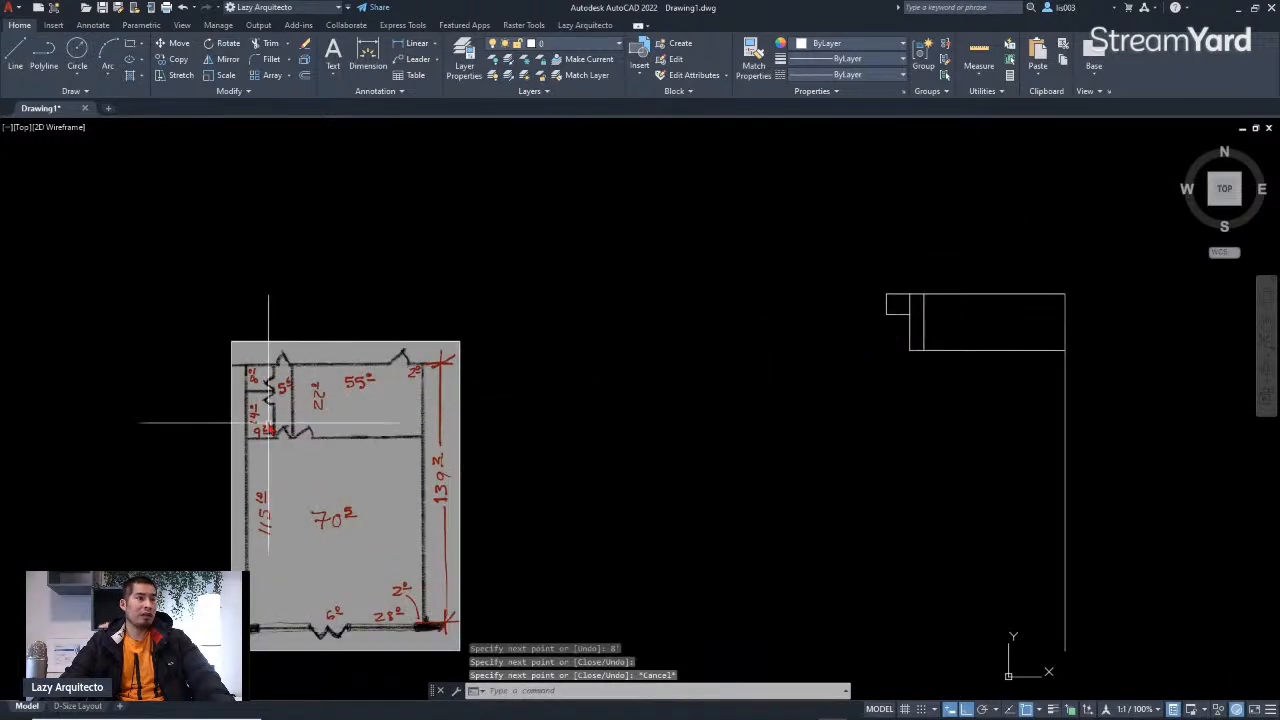
{"action": "scroll", "coordinate": [268, 428], "scroll_direction": "up", "scroll_amount": 5}
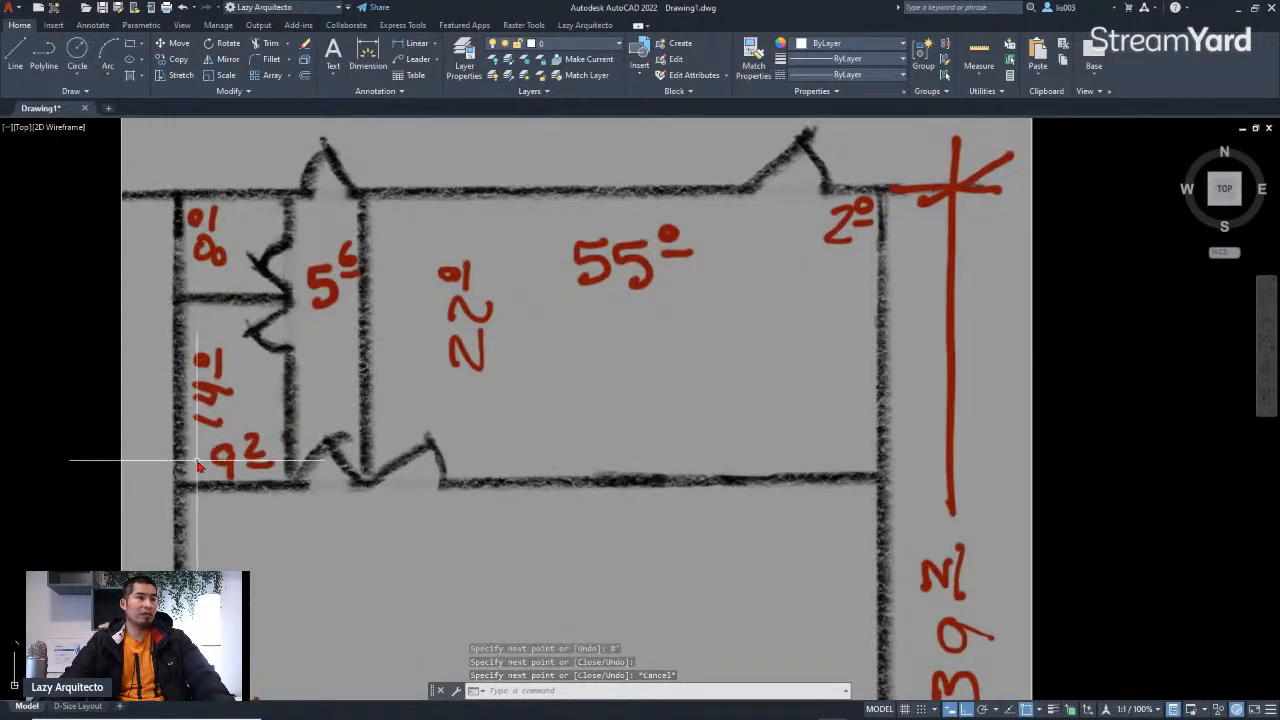
{"action": "scroll", "coordinate": [243, 449], "scroll_direction": "down", "scroll_amount": 5}
{"action": "scroll", "coordinate": [837, 366], "scroll_direction": "up", "scroll_amount": 3}
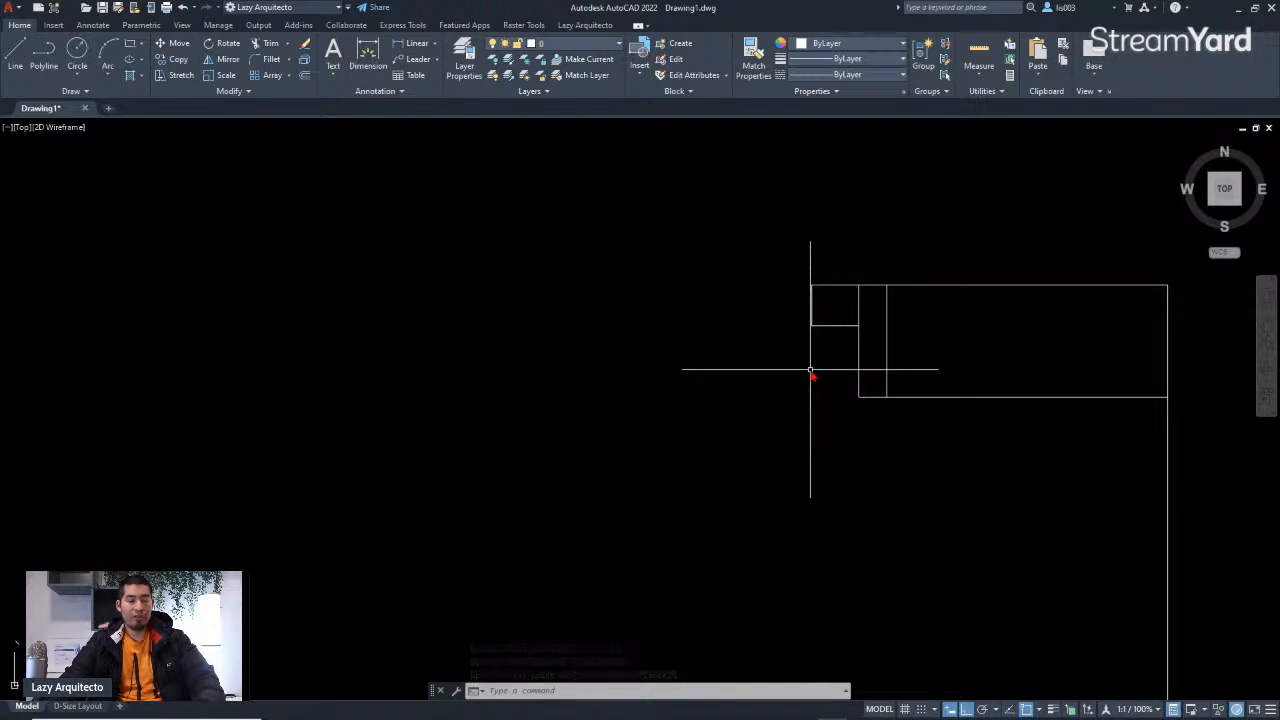
{"action": "type", "text": "l"}
{"action": "key", "text": "Return"}
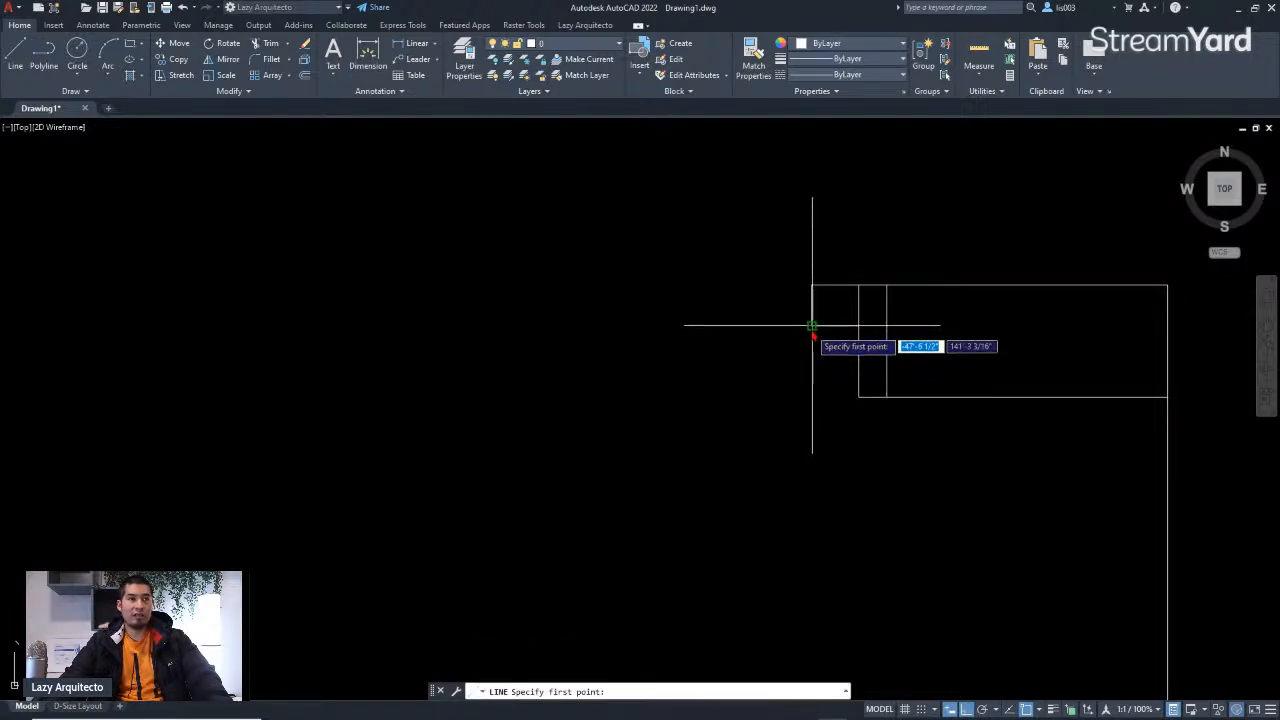
{"action": "left_click", "coordinate": [812, 324]}
{"action": "scroll", "coordinate": [812, 330], "scroll_direction": "down", "scroll_amount": 3}
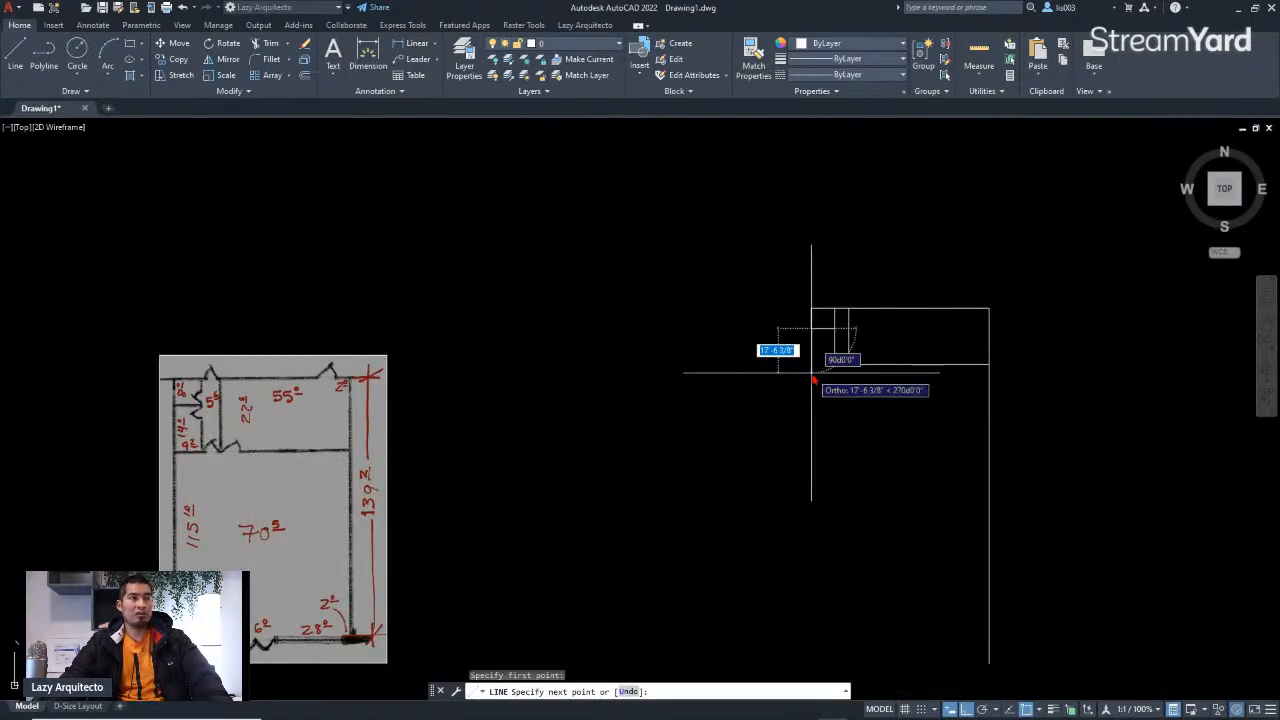
{"action": "type", "text": "1"}
{"action": "key", "text": "Return"}
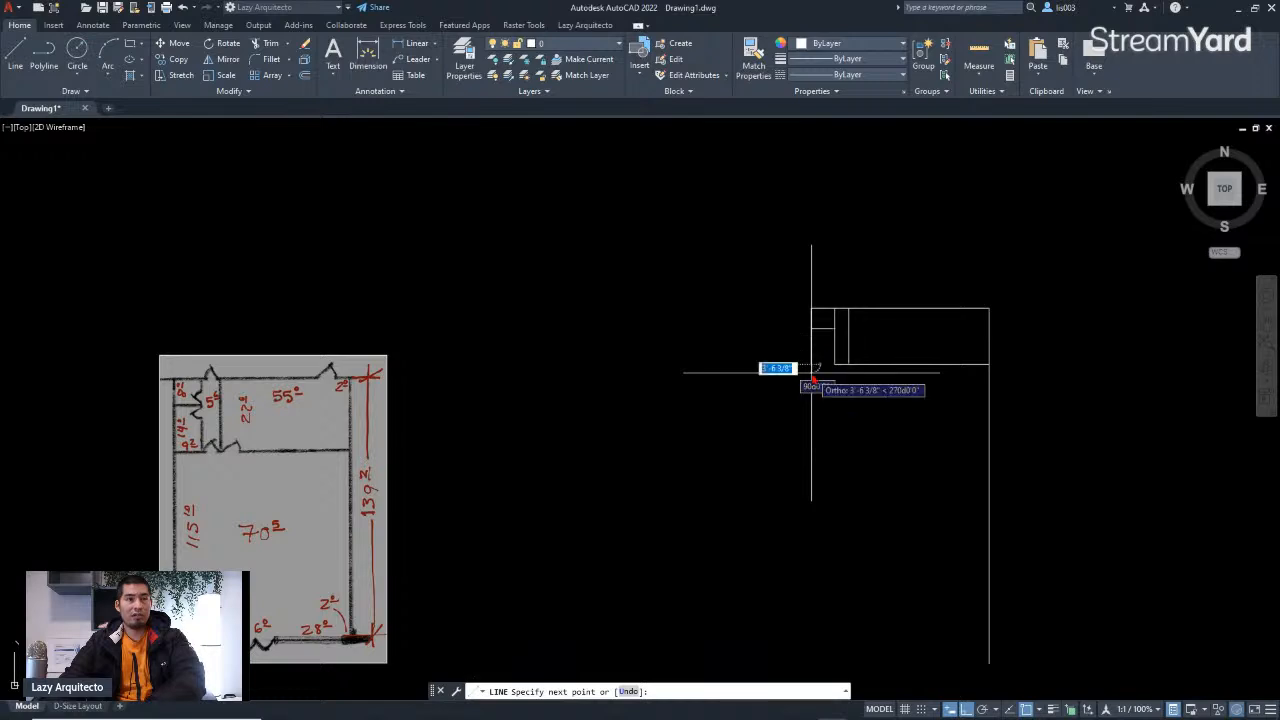
Step: Try drawing a 9' segment to the right, undo it, and end the line command
{"action": "scroll", "coordinate": [814, 368], "scroll_direction": "up", "scroll_amount": 5}
{"action": "scroll", "coordinate": [906, 353], "scroll_direction": "up", "scroll_amount": 3}
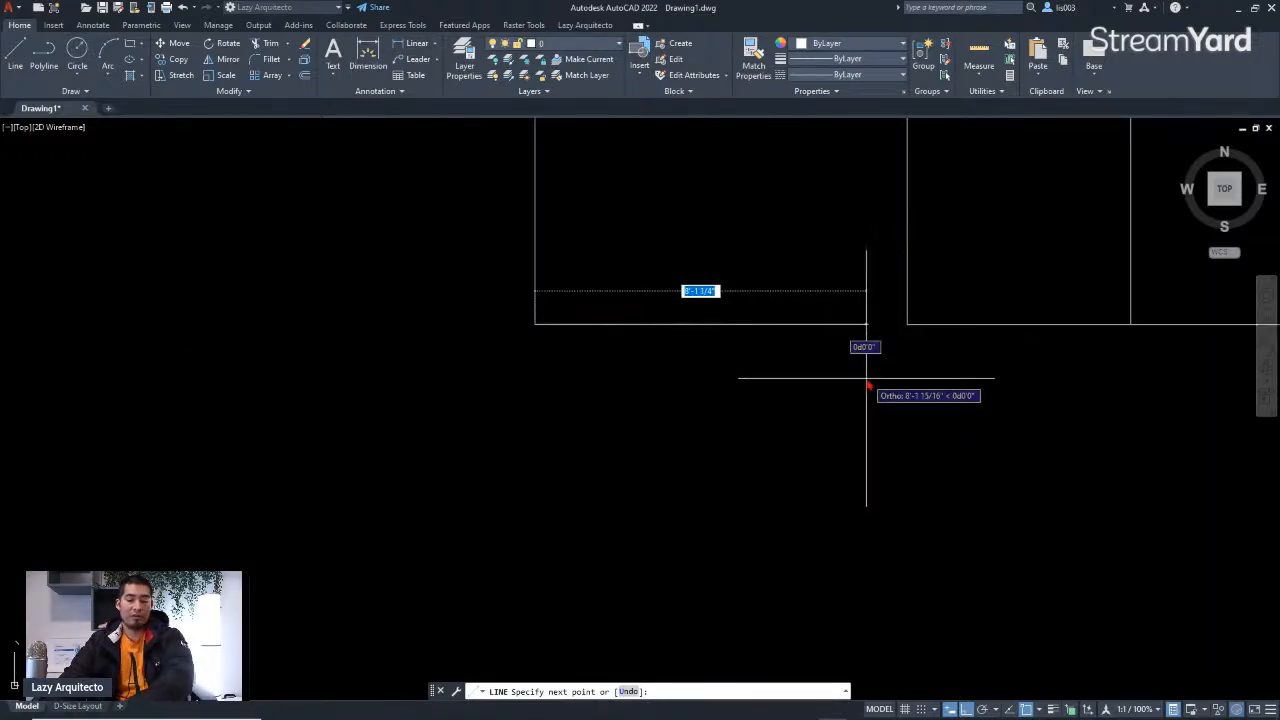
{"action": "type", "text": "9"}
{"action": "key", "text": "Return"}
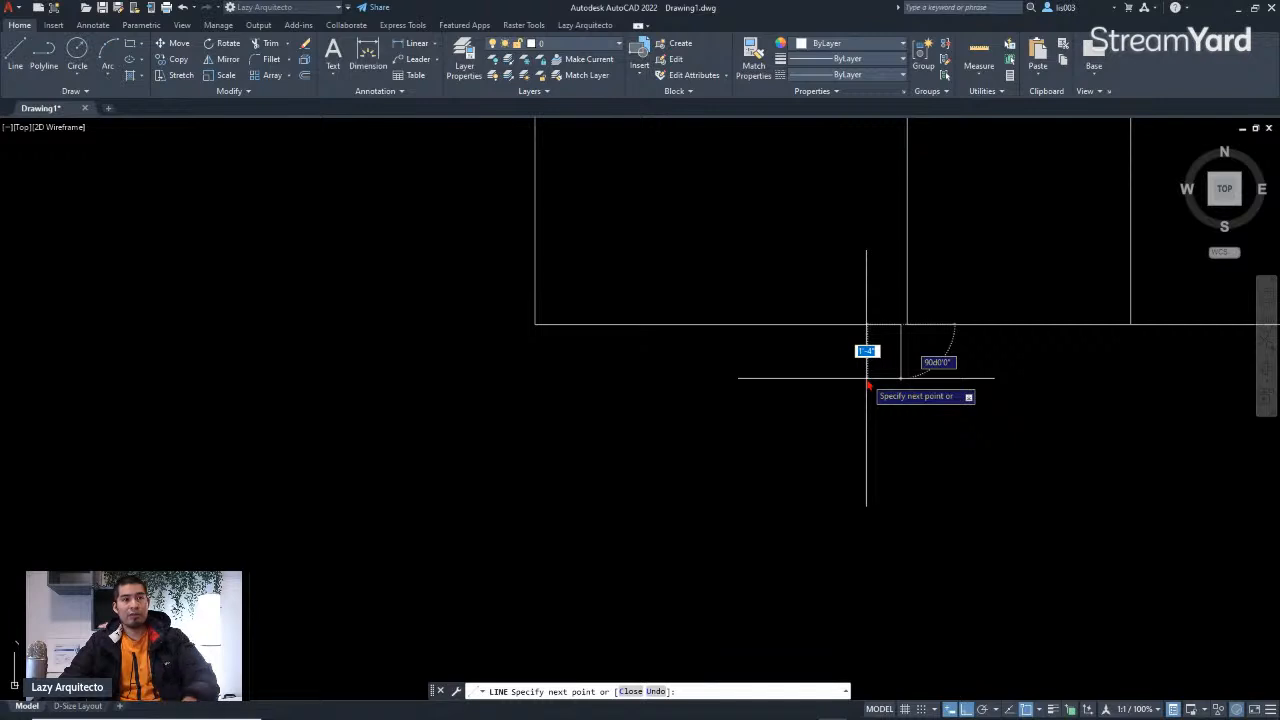
{"action": "key", "text": "ctrl+z"}
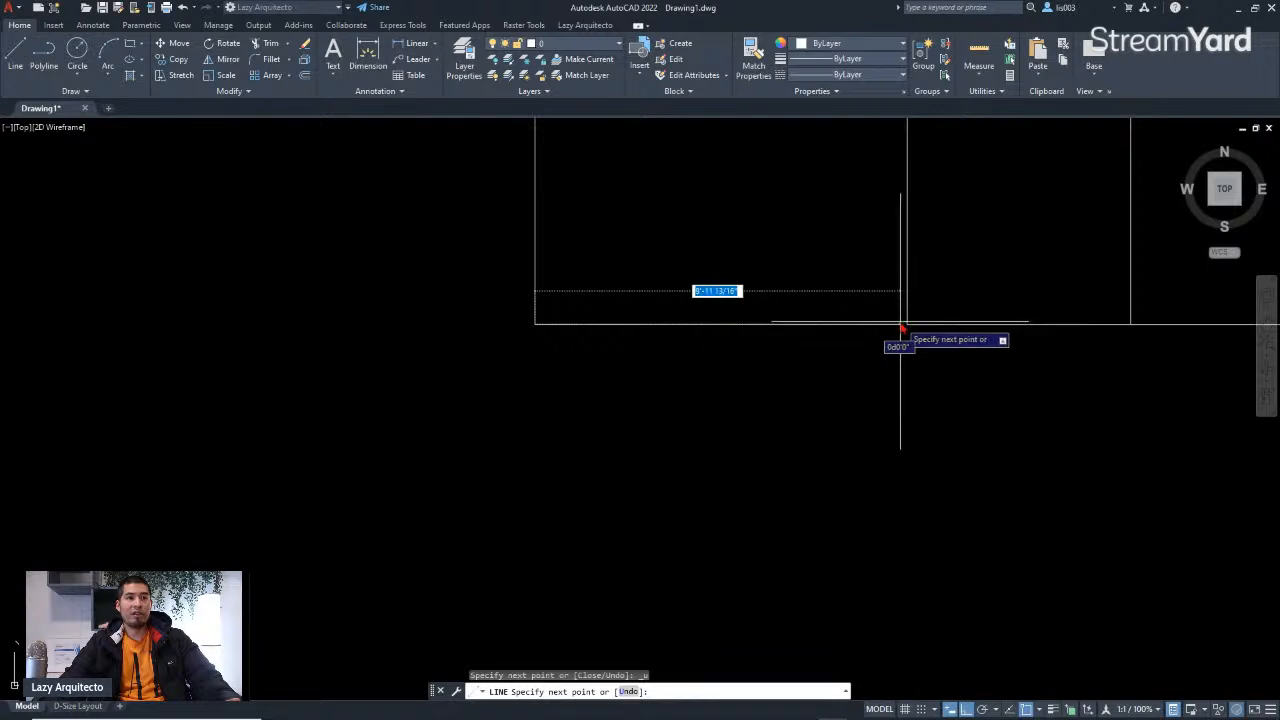
{"action": "key", "text": "Escape"}
Step: Examine the plan image's large lower room and its left wall dimension
{"action": "scroll", "coordinate": [760, 376], "scroll_direction": "down", "scroll_amount": 5}
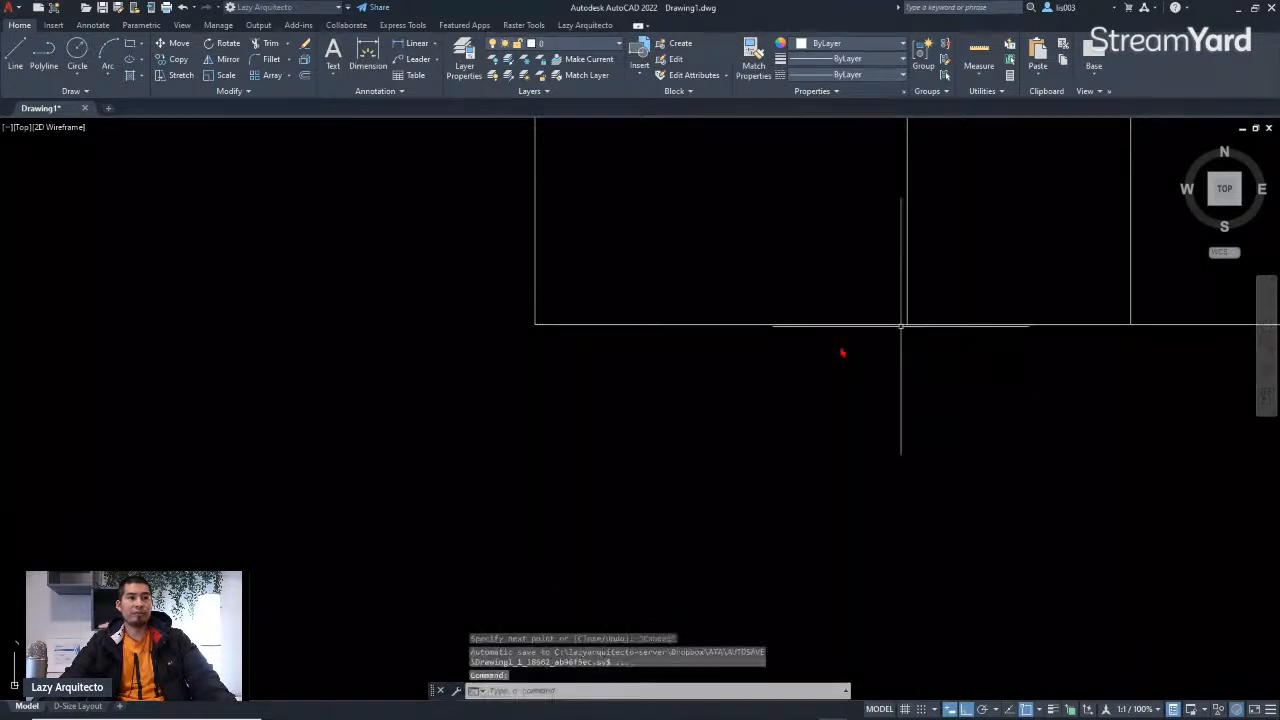
{"action": "scroll", "coordinate": [812, 385], "scroll_direction": "down", "scroll_amount": 3}
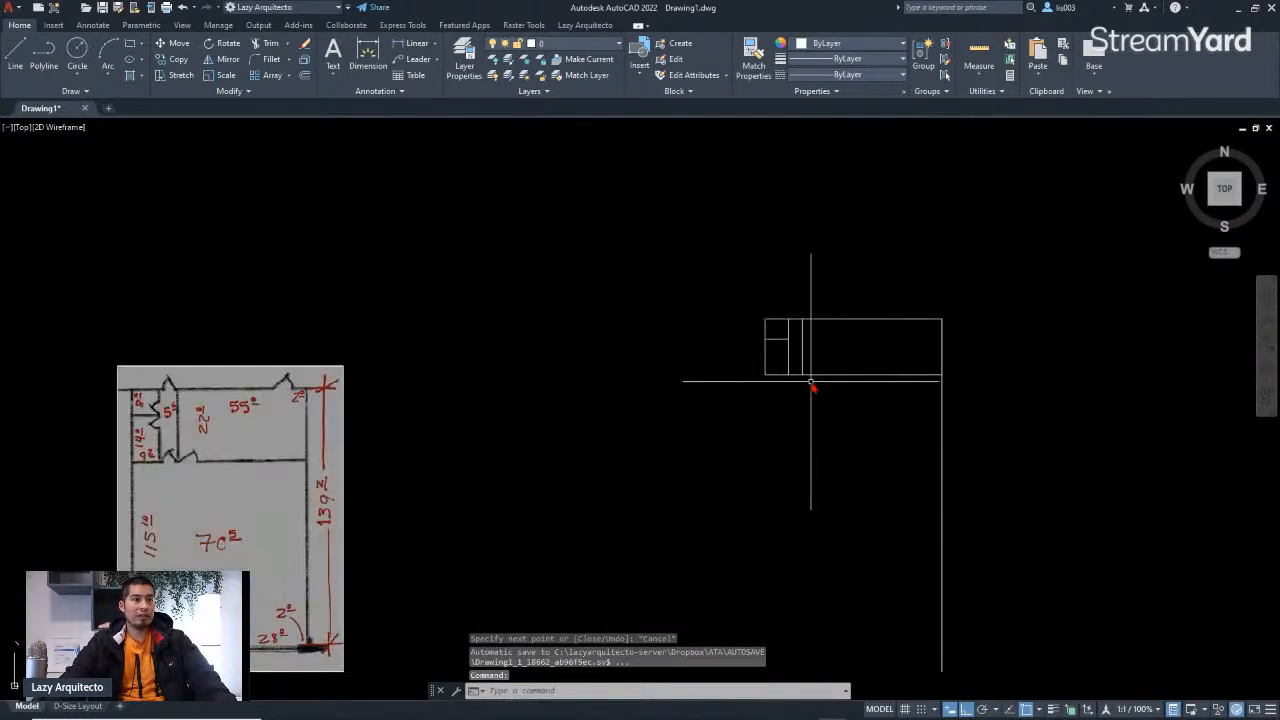
{"action": "middle_click_drag", "start_coordinate": [760, 400], "coordinate": [803, 386]}
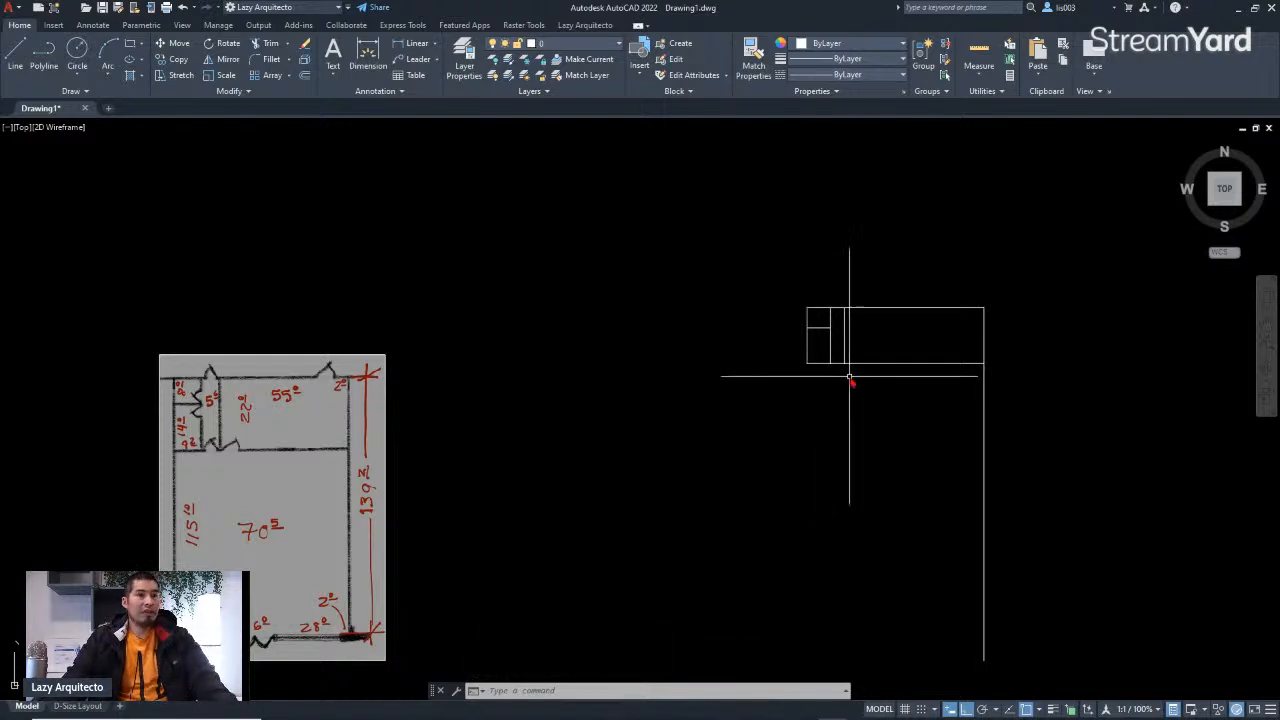
{"action": "scroll", "coordinate": [838, 374], "scroll_direction": "up", "scroll_amount": 3}
{"action": "scroll", "coordinate": [826, 371], "scroll_direction": "down", "scroll_amount": 3}
{"action": "middle_click_drag", "start_coordinate": [687, 425], "coordinate": [723, 394]}
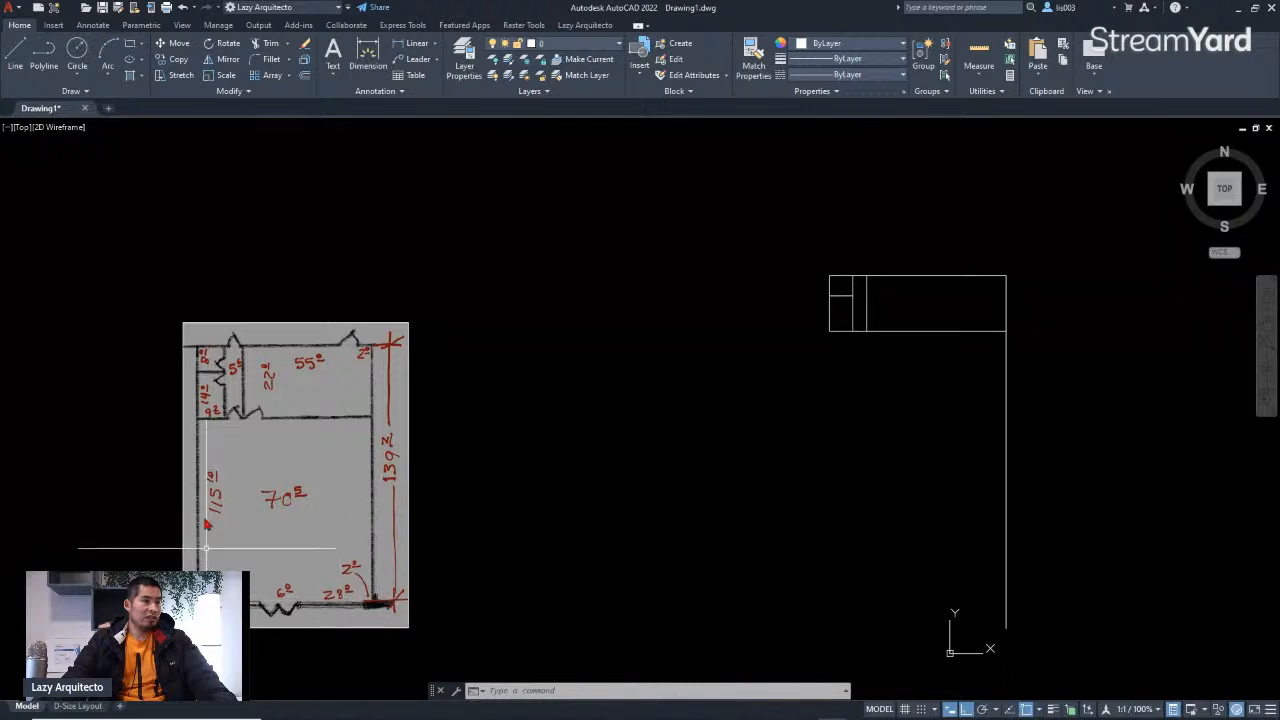
{"action": "scroll", "coordinate": [197, 548], "scroll_direction": "up", "scroll_amount": 3}
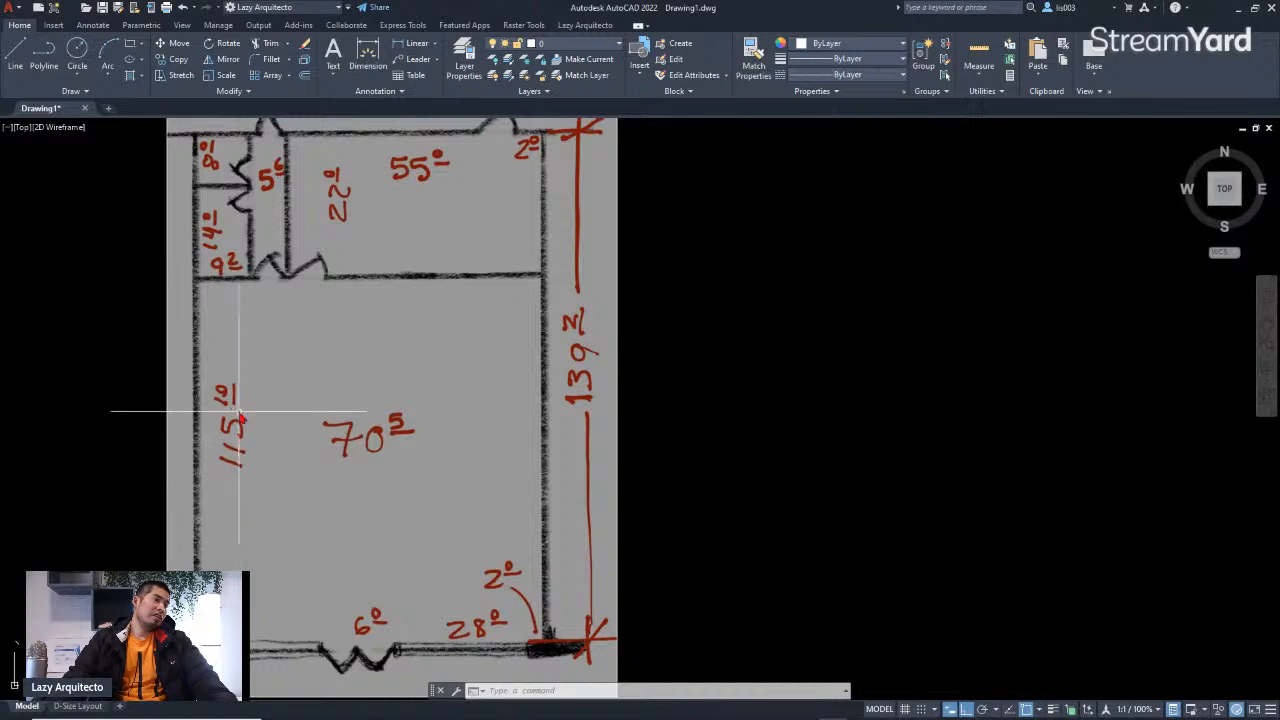
{"action": "scroll", "coordinate": [228, 393], "scroll_direction": "down", "scroll_amount": 3}
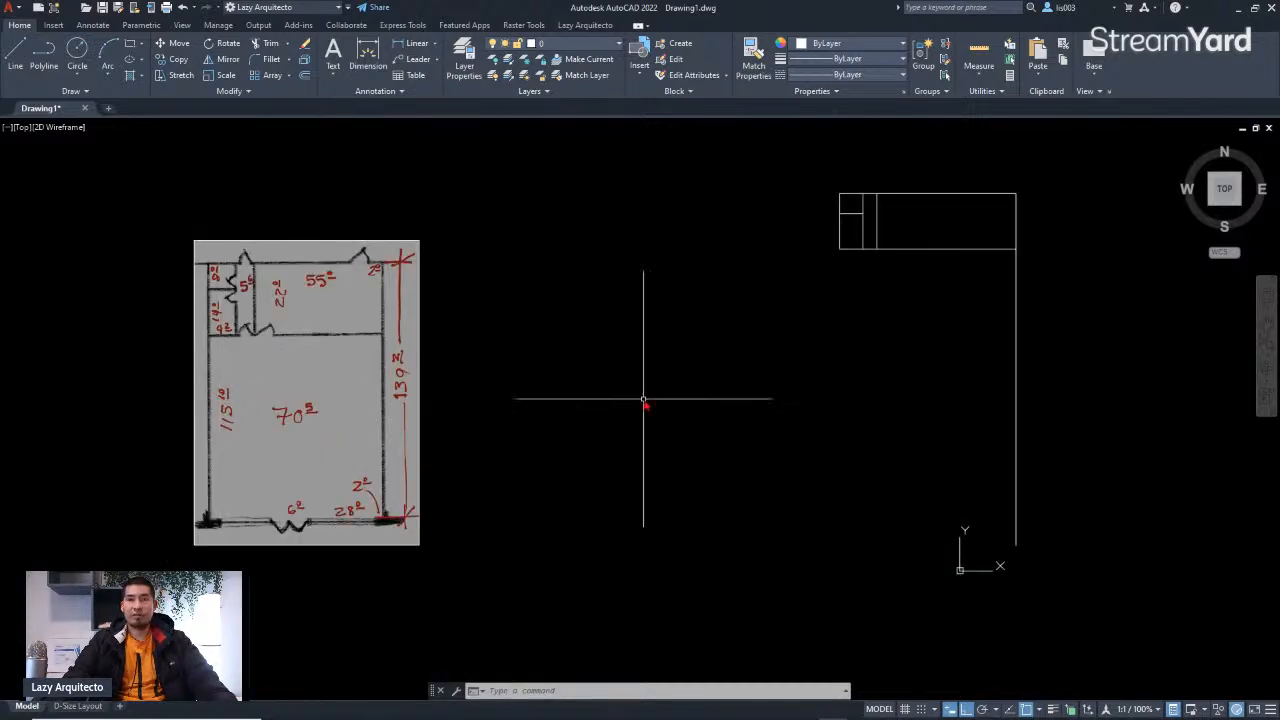
{"action": "middle_click_drag", "start_coordinate": [736, 401], "coordinate": [686, 400]}
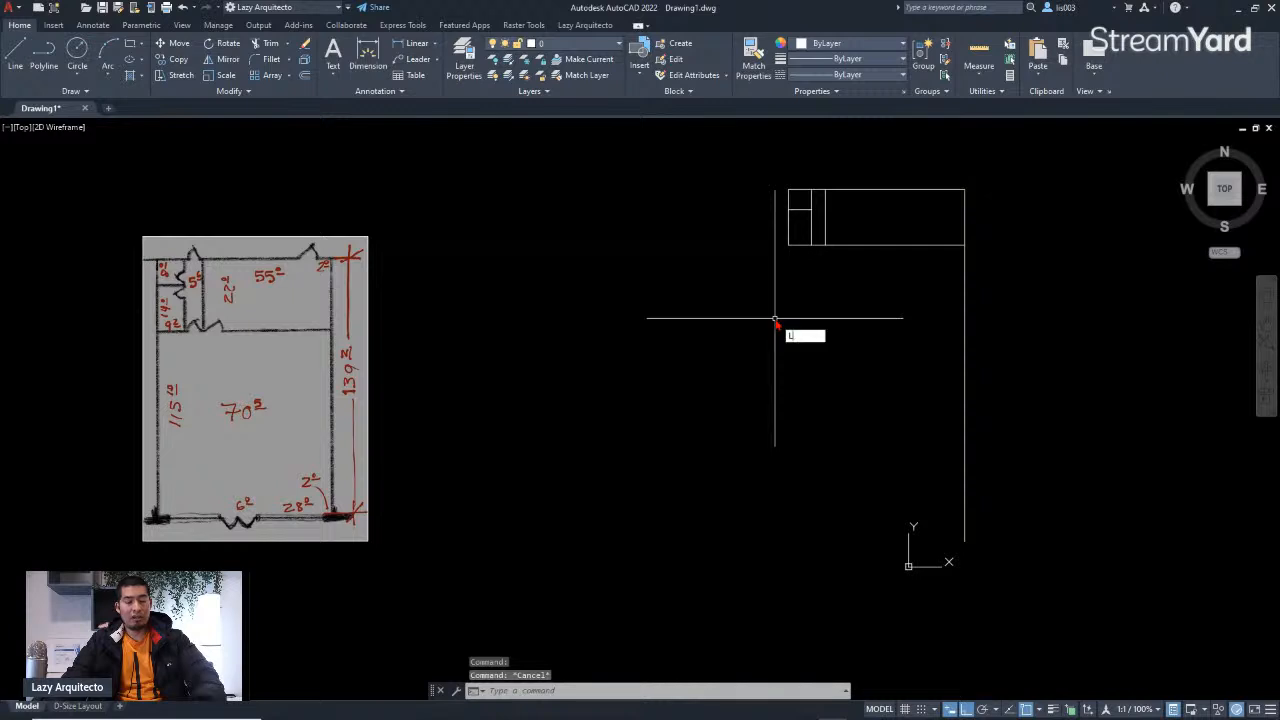
Step: Draw a line down from the small room's lower-left corner along the large room's left wall, then end the line command
{"action": "key", "text": "Return"}
{"action": "left_click", "coordinate": [790, 245]}
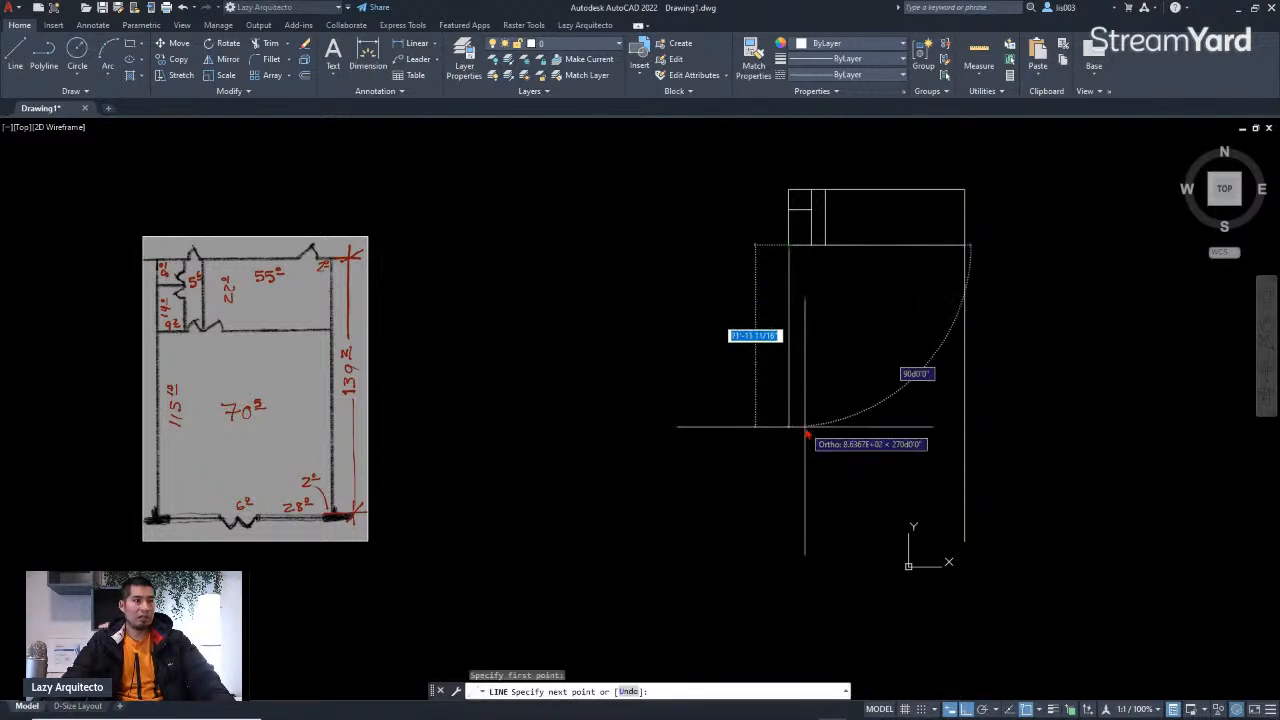
{"action": "type", "text": "115'10"}
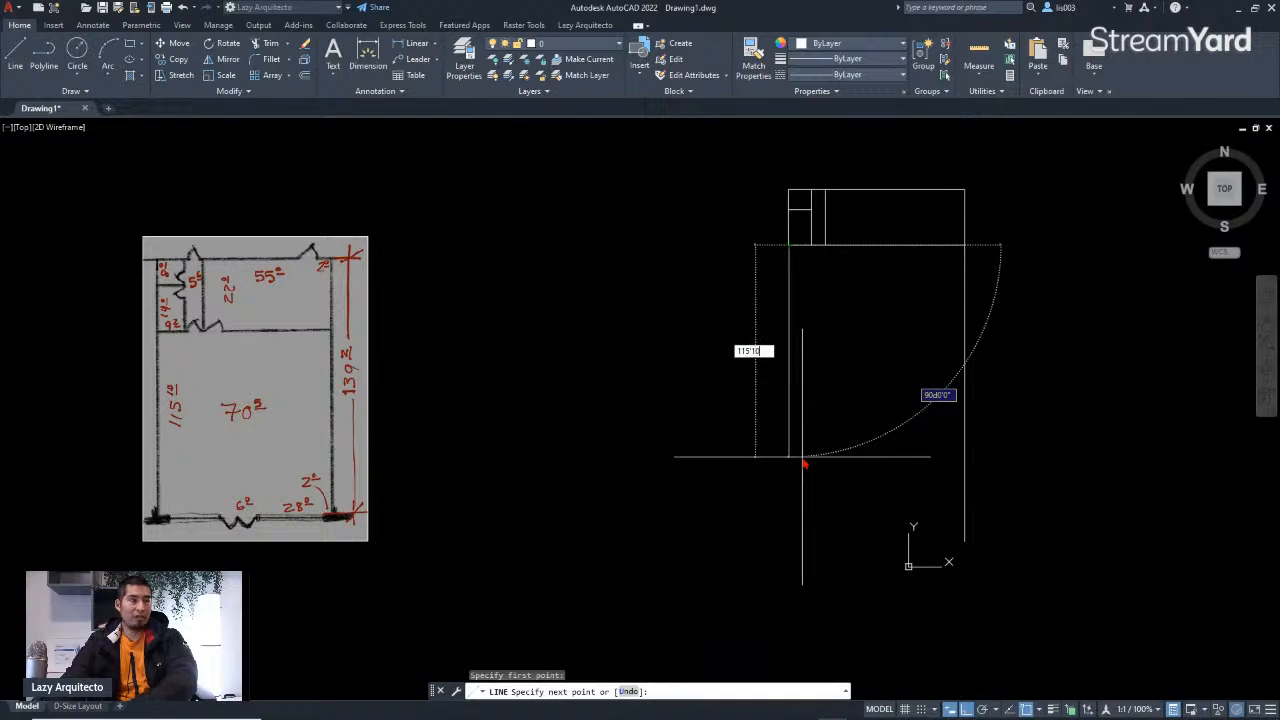
{"action": "key", "text": "Return"}
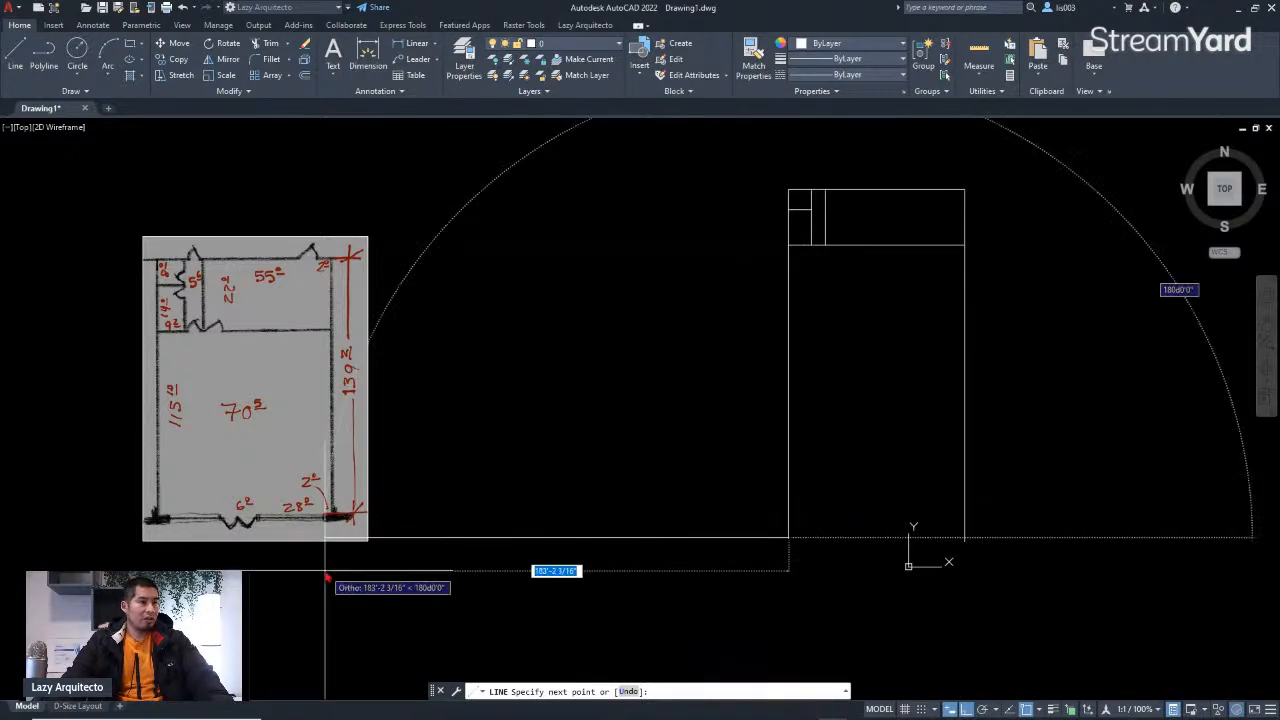
{"action": "scroll", "coordinate": [330, 540], "scroll_direction": "up", "scroll_amount": 5}
{"action": "scroll", "coordinate": [330, 485], "scroll_direction": "down", "scroll_amount": 1}
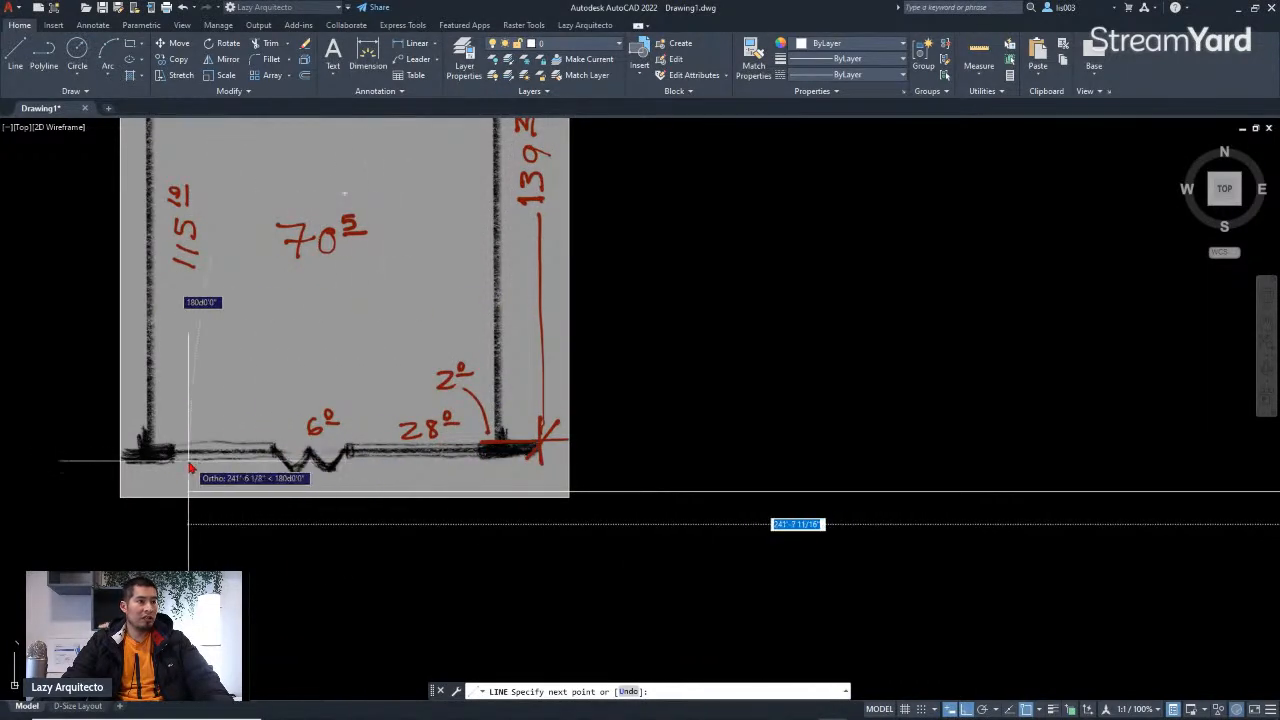
{"action": "scroll", "coordinate": [190, 468], "scroll_direction": "down", "scroll_amount": 3}
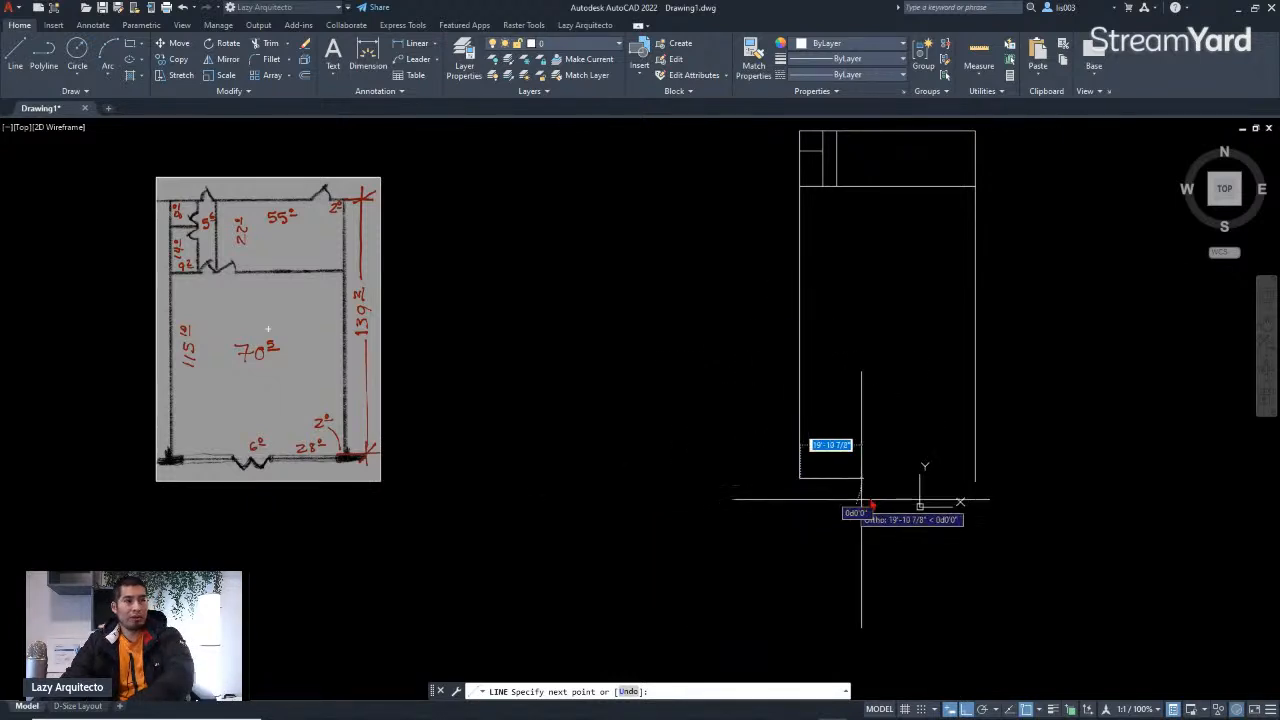
{"action": "scroll", "coordinate": [900, 489], "scroll_direction": "up", "scroll_amount": 3}
{"action": "scroll", "coordinate": [900, 489], "scroll_direction": "down", "scroll_amount": 3}
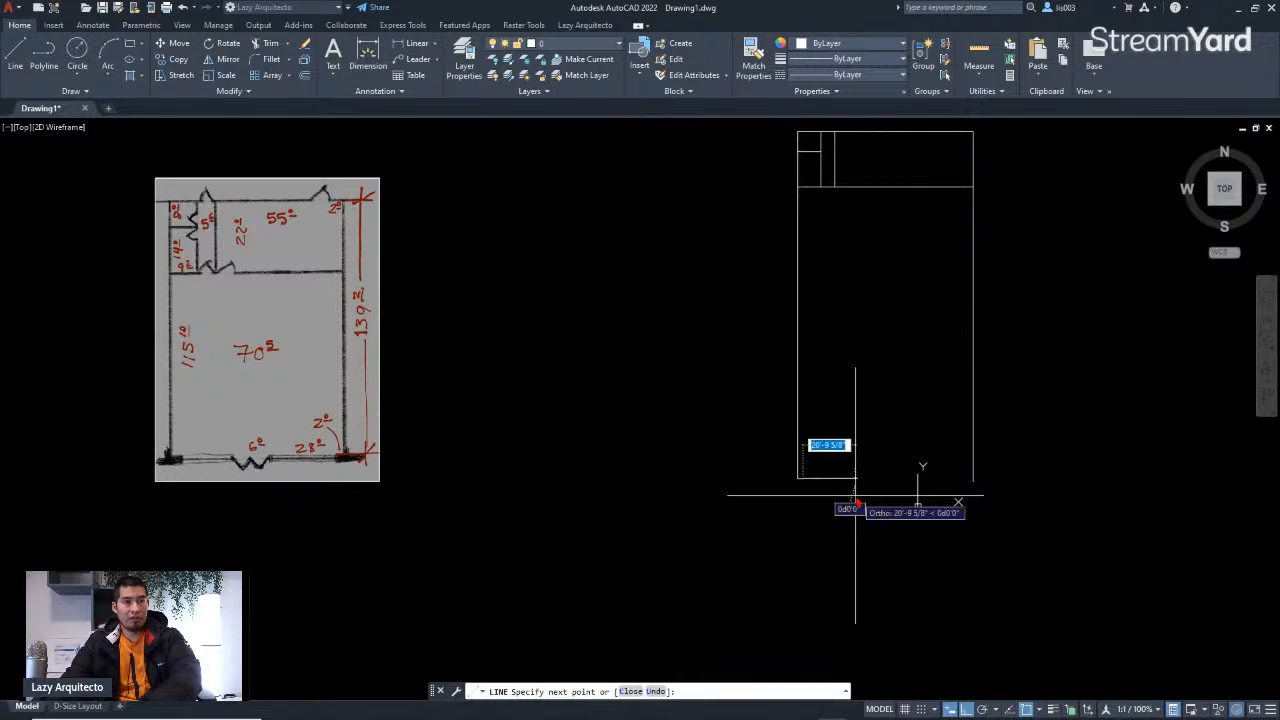
{"action": "key", "text": "Return"}
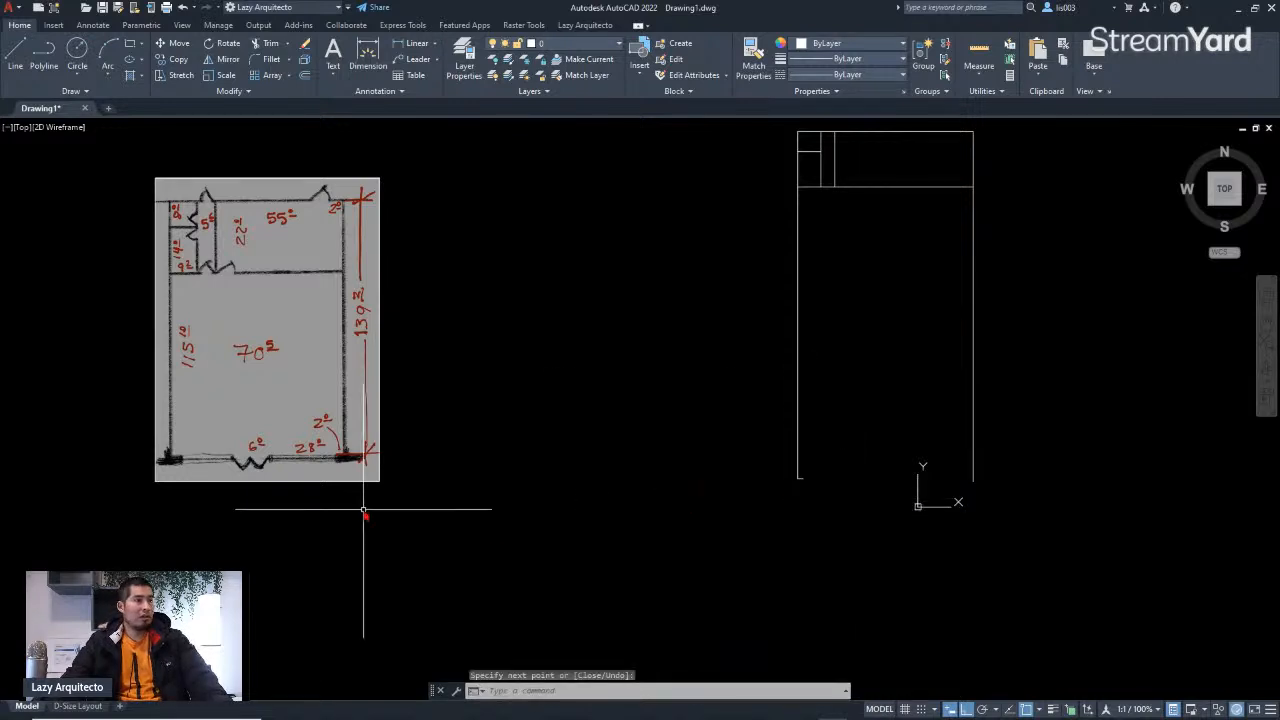
Step: Draw the bottom wall's first 28' segment rightward from the lower end of the left wall
{"action": "scroll", "coordinate": [257, 442], "scroll_direction": "up", "scroll_amount": 6}
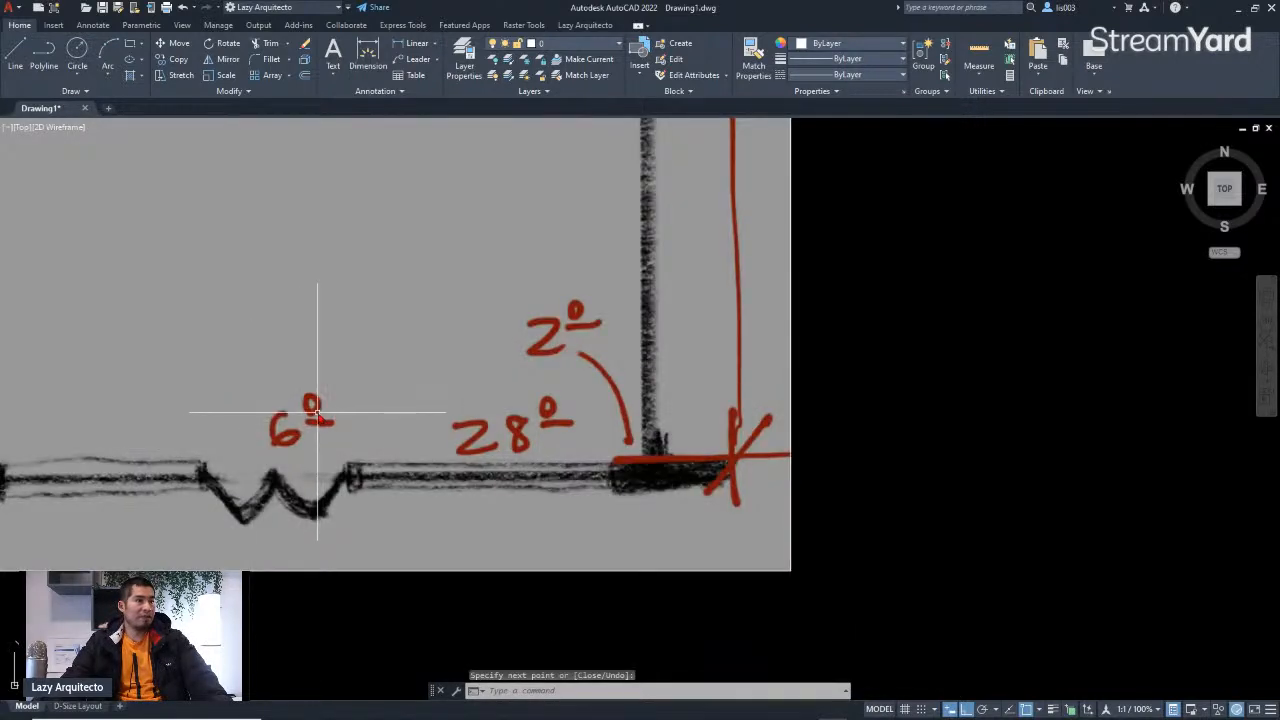
{"action": "scroll", "coordinate": [405, 455], "scroll_direction": "down", "scroll_amount": 5}
{"action": "key", "text": "Escape"}
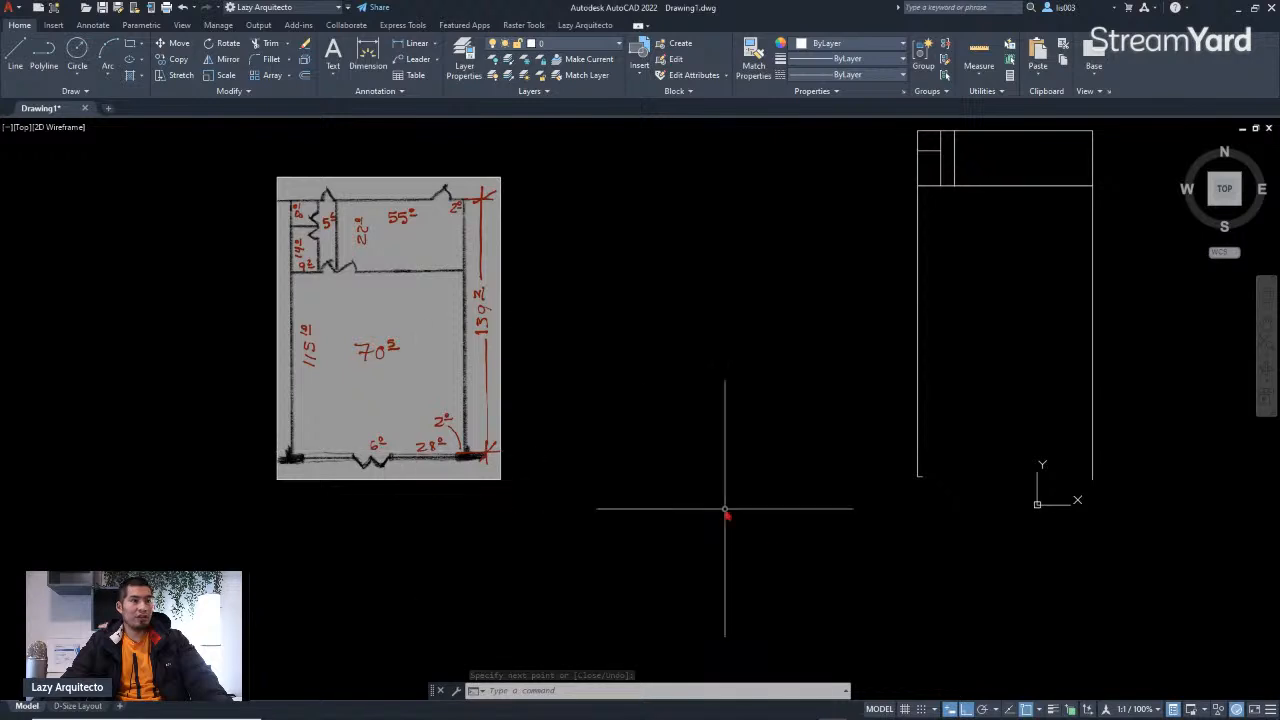
{"action": "middle_click_drag", "start_coordinate": [994, 514], "coordinate": [881, 503]}
{"action": "scroll", "coordinate": [941, 497], "scroll_direction": "up", "scroll_amount": 3}
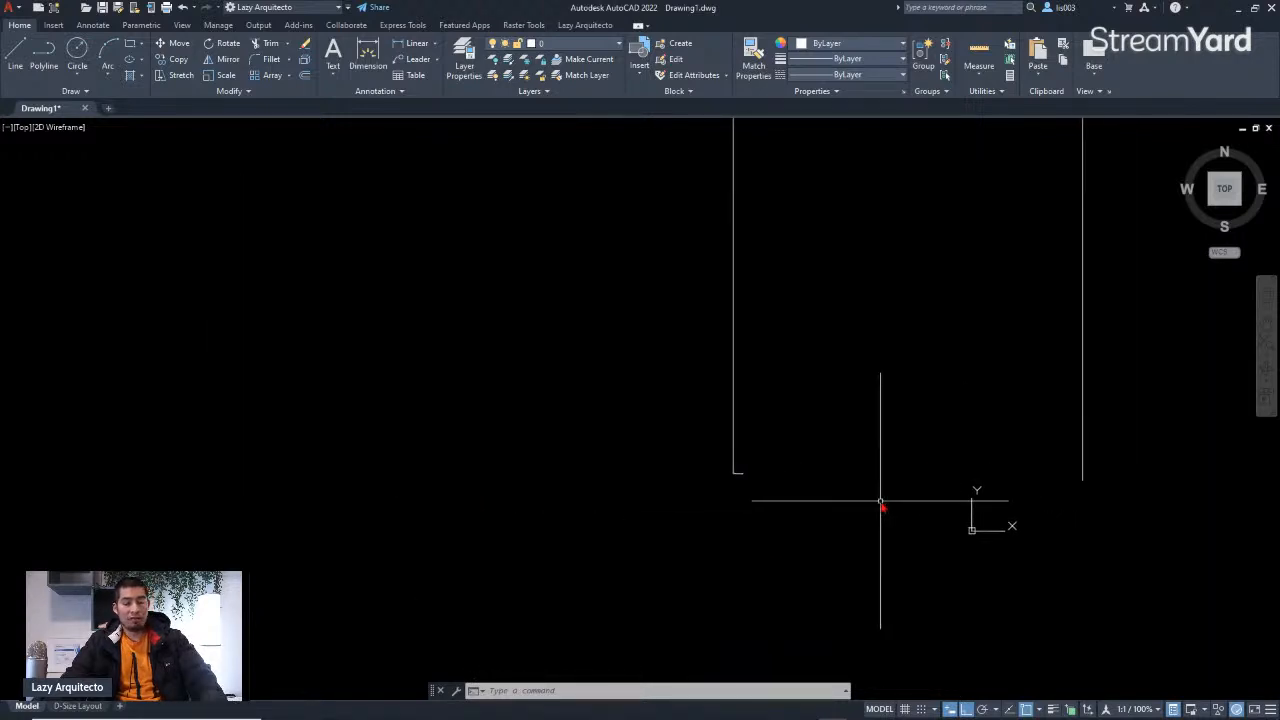
{"action": "key", "text": "l"}
{"action": "key", "text": "space"}
{"action": "scroll", "coordinate": [786, 486], "scroll_direction": "up", "scroll_amount": 3}
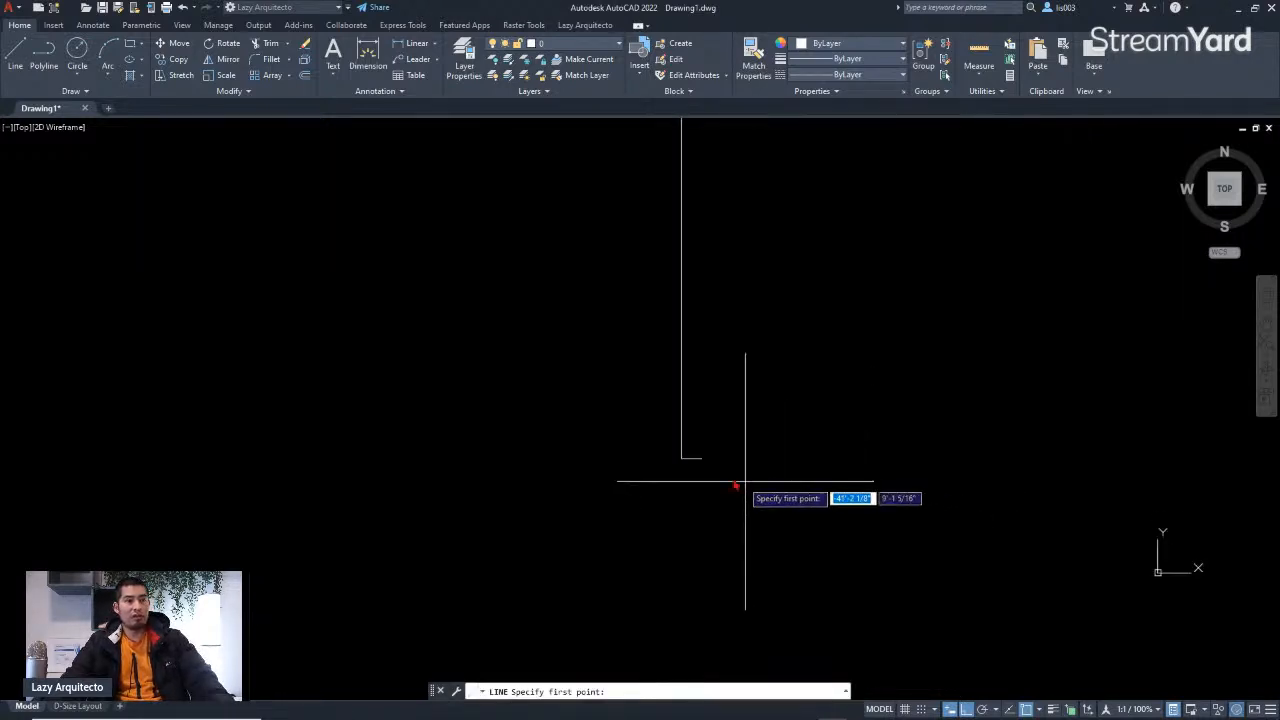
{"action": "left_click", "coordinate": [702, 459]}
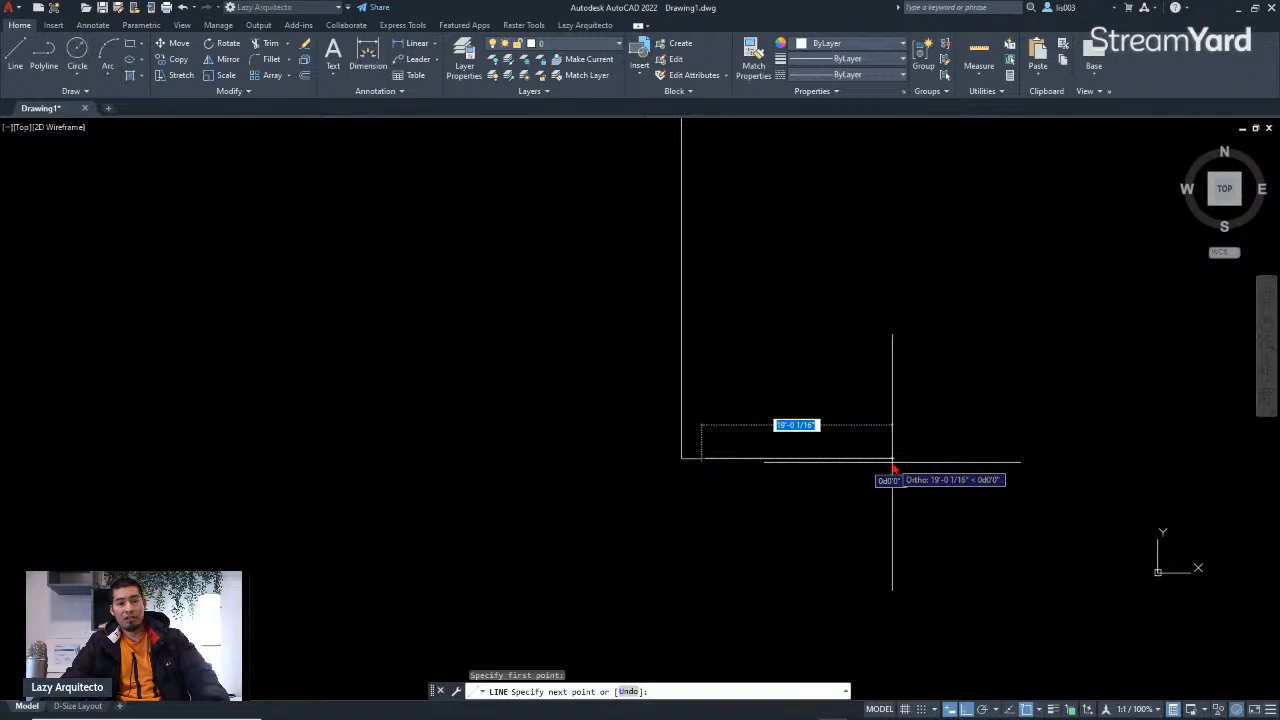
{"action": "type", "text": "28"}
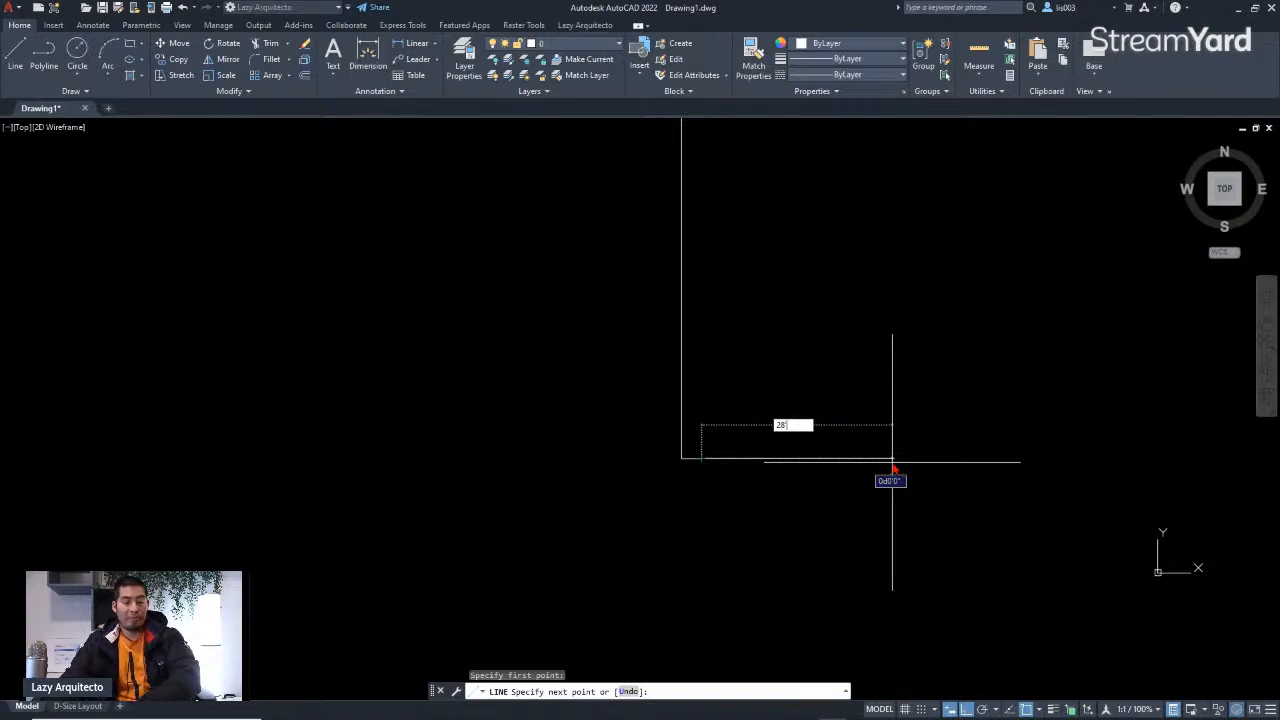
{"action": "key", "text": "Return"}
{"action": "scroll", "coordinate": [871, 470], "scroll_direction": "down", "scroll_amount": 4}
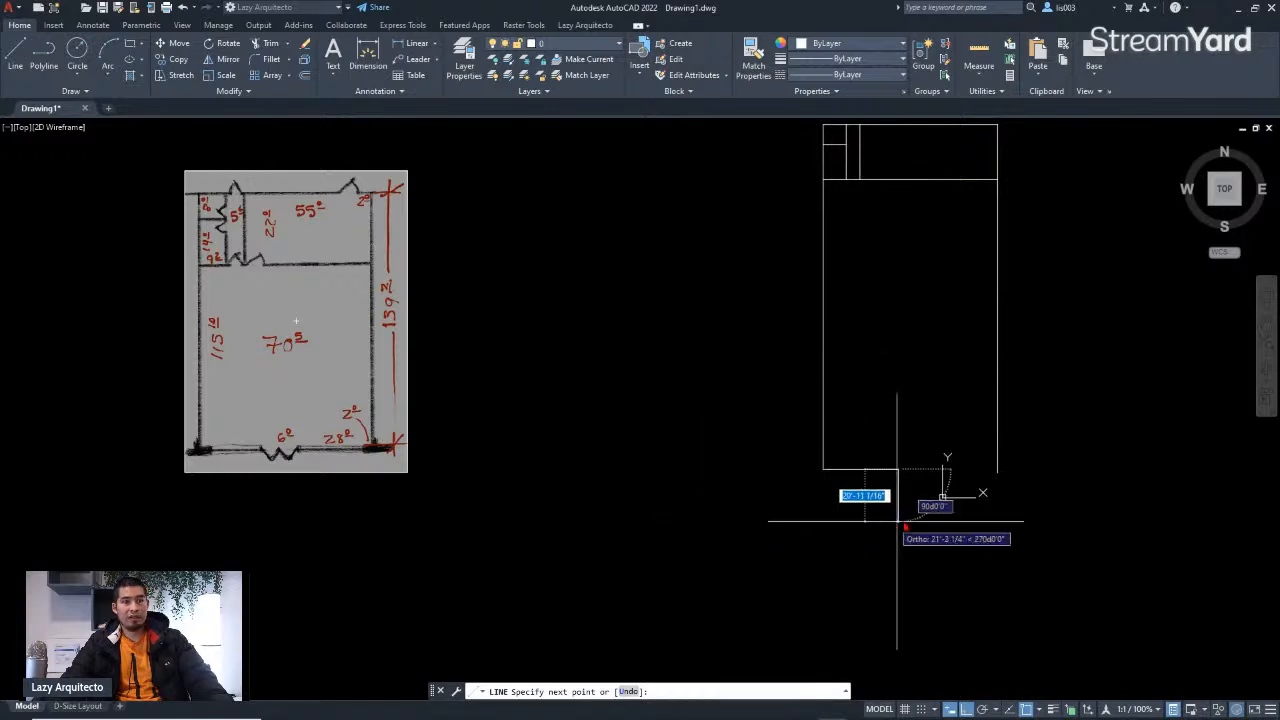
{"action": "scroll", "coordinate": [919, 482], "scroll_direction": "up", "scroll_amount": 3}
{"action": "key", "text": "Return"}
Step: Start a line 6' beyond that segment's end for the door opening, draw 28' rightward, and finish at the right wall
{"action": "middle_click_drag", "start_coordinate": [920, 480], "coordinate": [734, 491]}
{"action": "scroll", "coordinate": [717, 484], "scroll_direction": "up", "scroll_amount": 3}
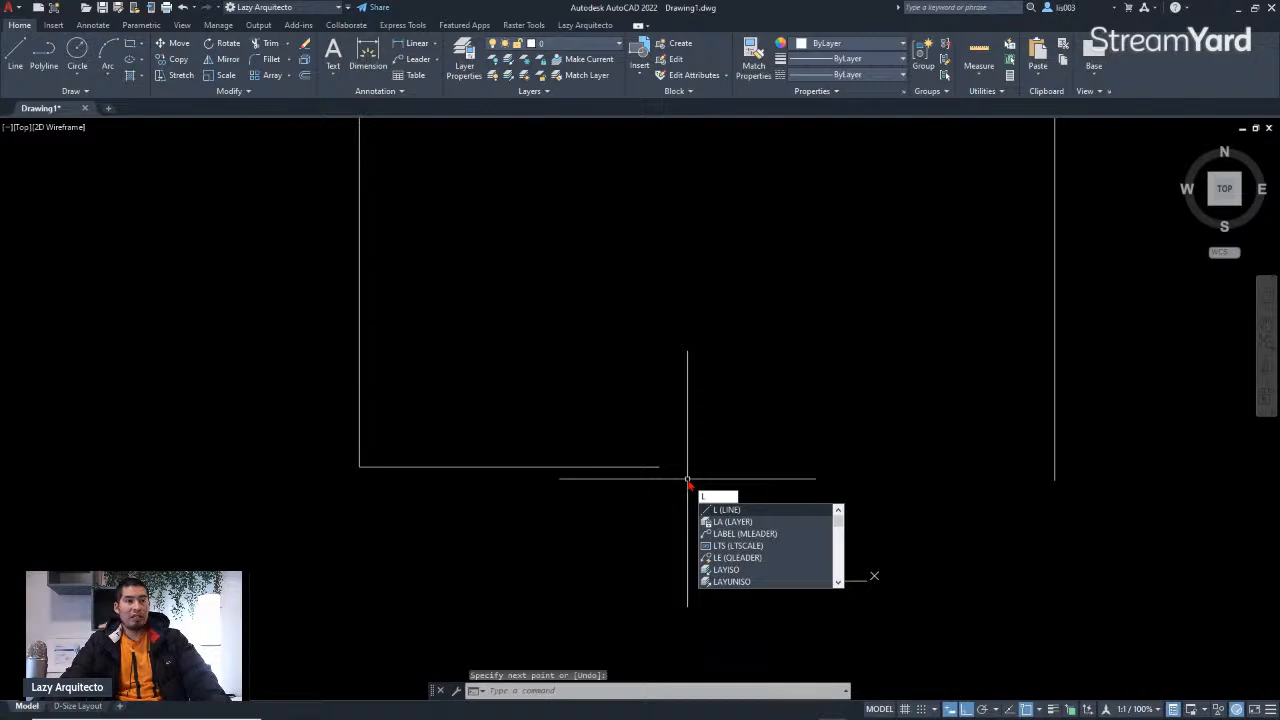
{"action": "key", "text": "Return"}
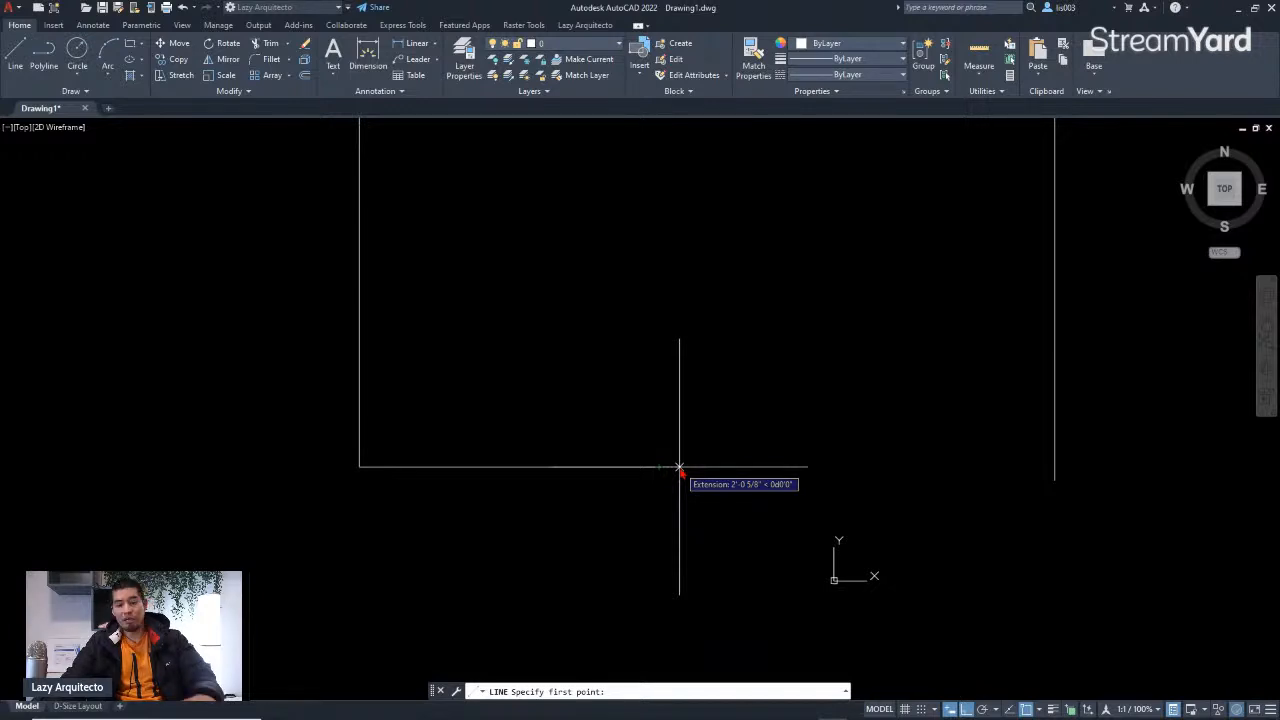
{"action": "type", "text": "6"}
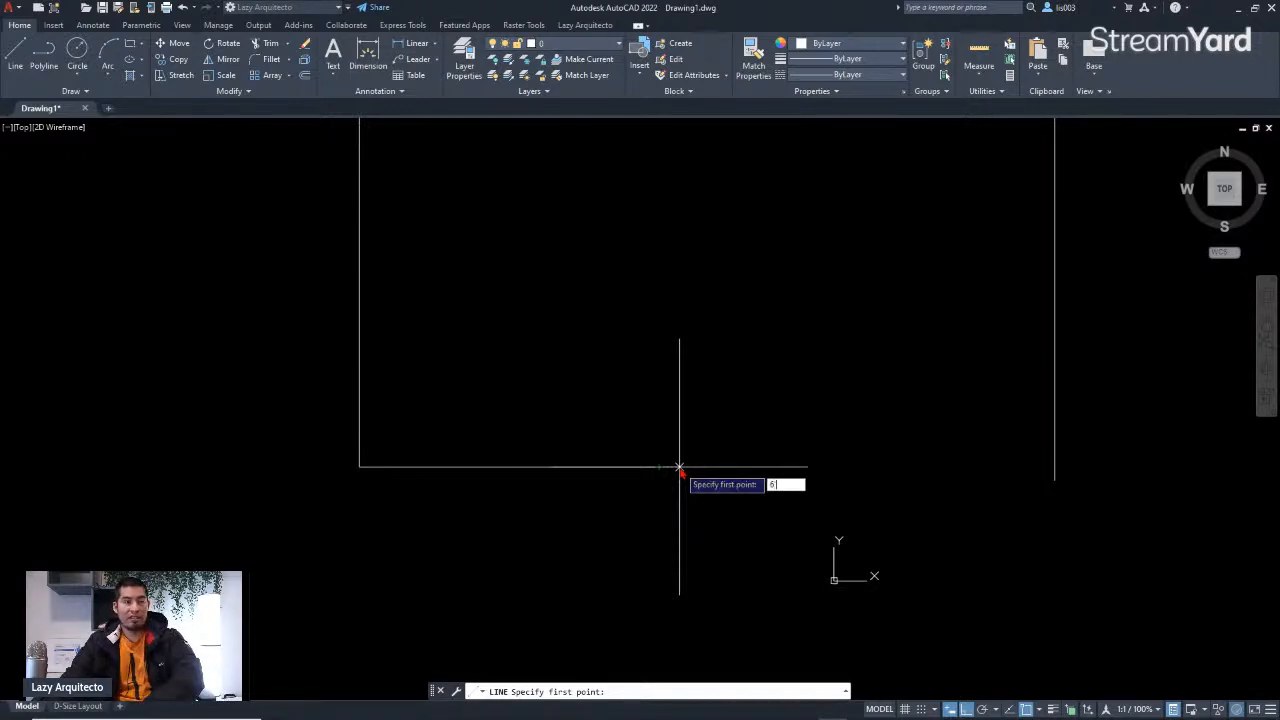
{"action": "key", "text": "Return"}
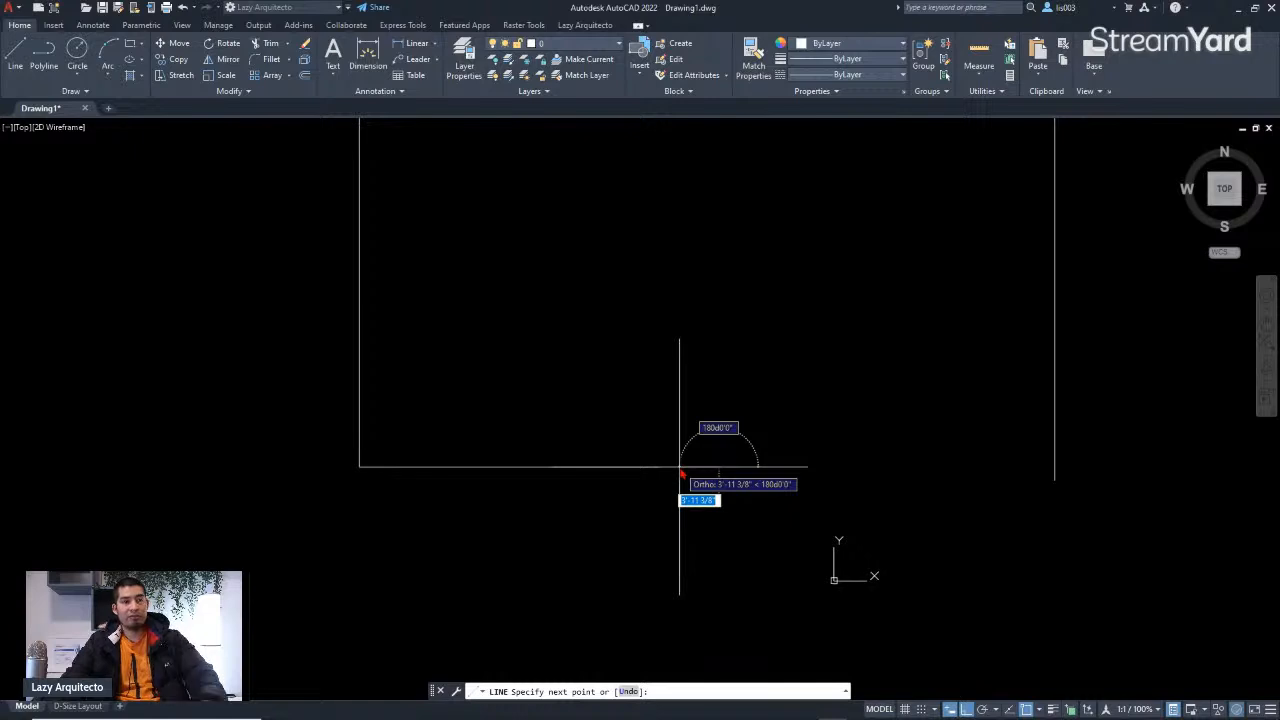
{"action": "scroll", "coordinate": [795, 473], "scroll_direction": "up", "scroll_amount": 3}
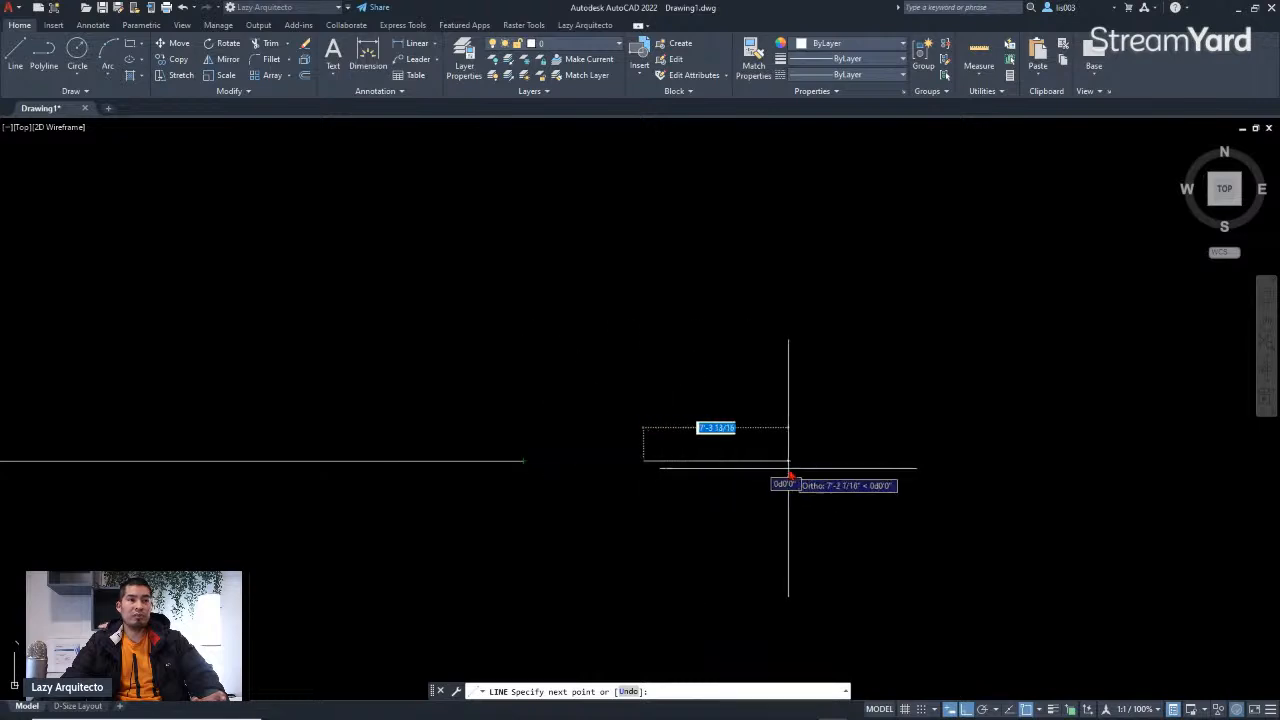
{"action": "scroll", "coordinate": [789, 471], "scroll_direction": "down", "scroll_amount": 3}
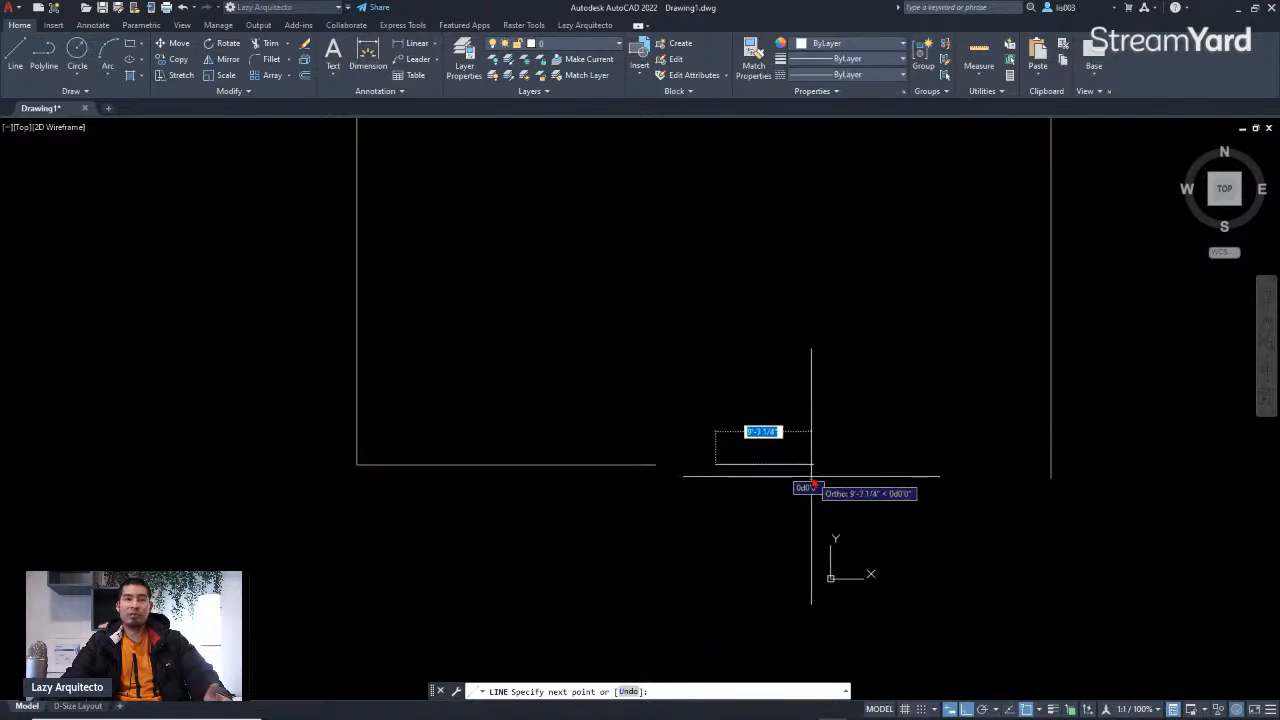
{"action": "scroll", "coordinate": [600, 486], "scroll_direction": "down", "scroll_amount": 4}
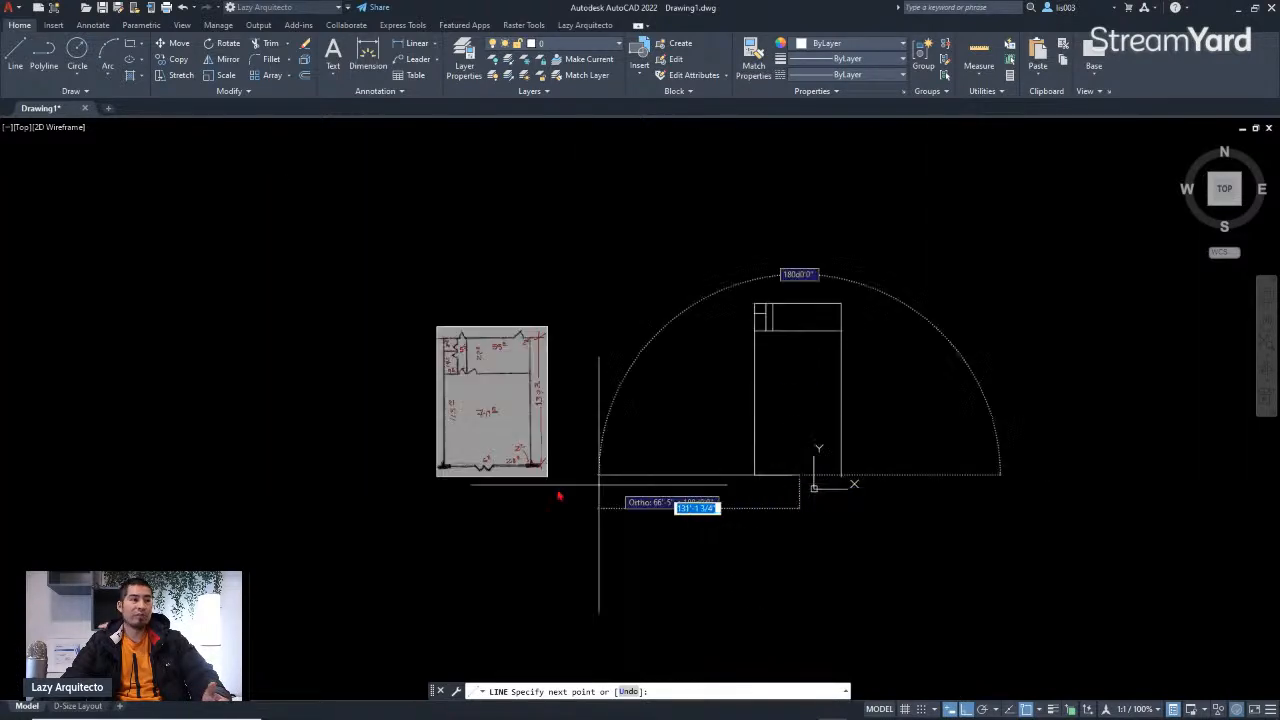
{"action": "scroll", "coordinate": [480, 460], "scroll_direction": "up", "scroll_amount": 6}
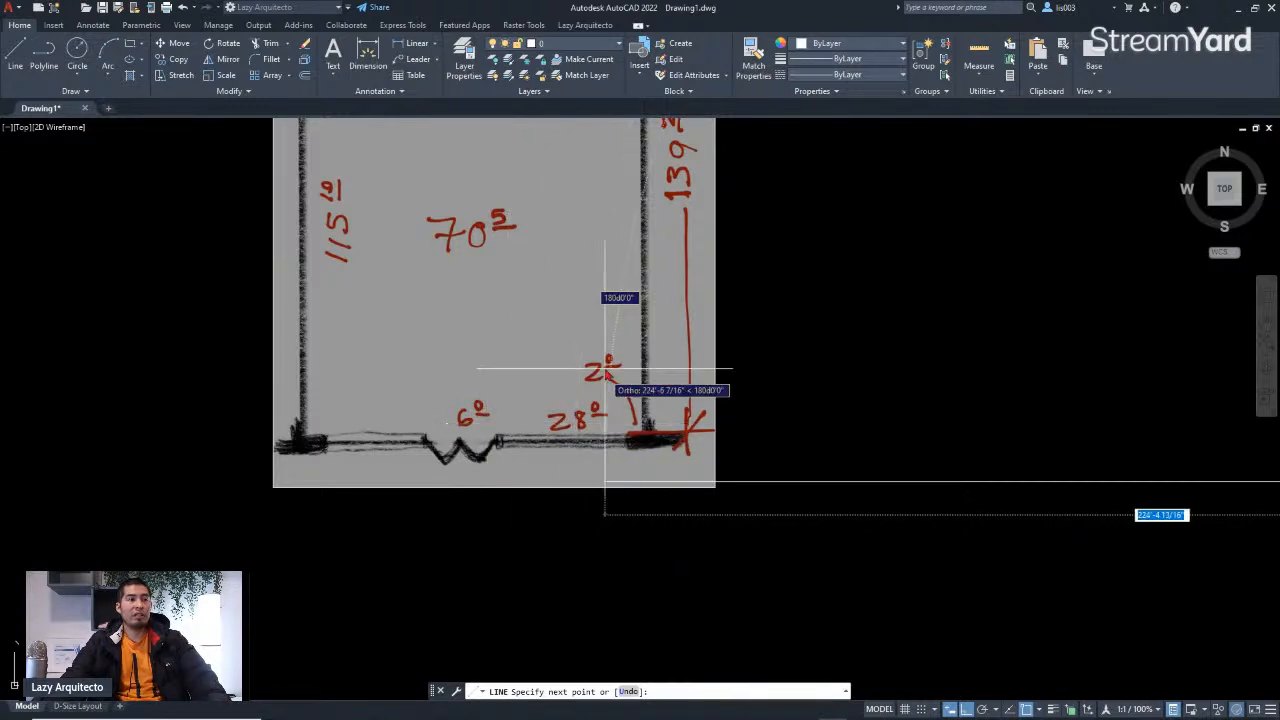
{"action": "scroll", "coordinate": [575, 424], "scroll_direction": "down", "scroll_amount": 5}
{"action": "scroll", "coordinate": [870, 418], "scroll_direction": "up", "scroll_amount": 5}
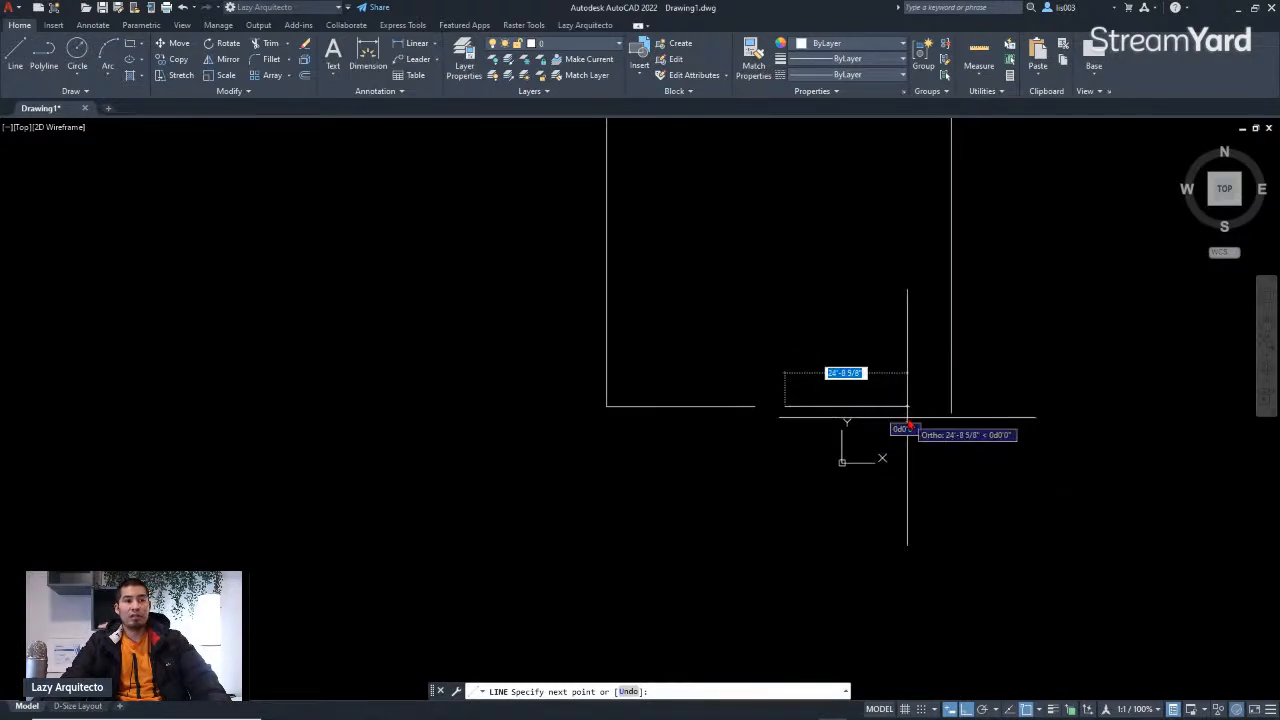
{"action": "type", "text": "2"}
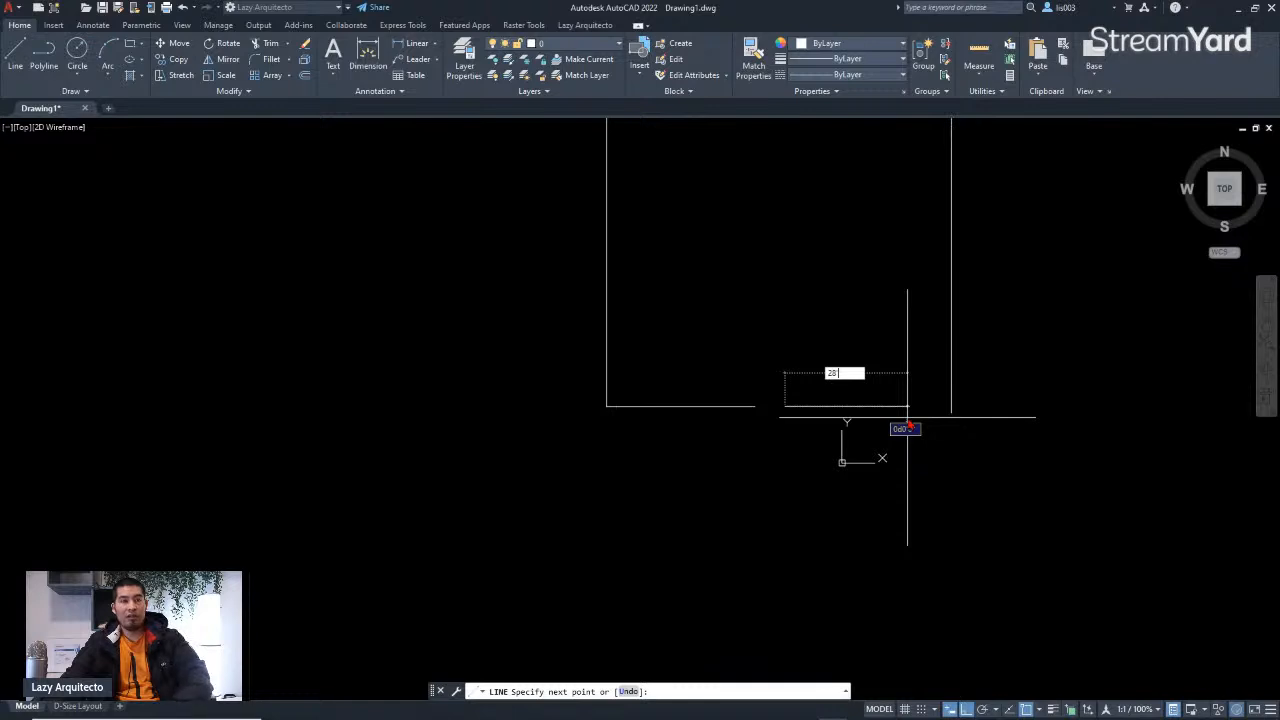
{"action": "type", "text": "8"}
{"action": "key", "text": "Return"}
{"action": "scroll", "coordinate": [940, 416], "scroll_direction": "up", "scroll_amount": 3}
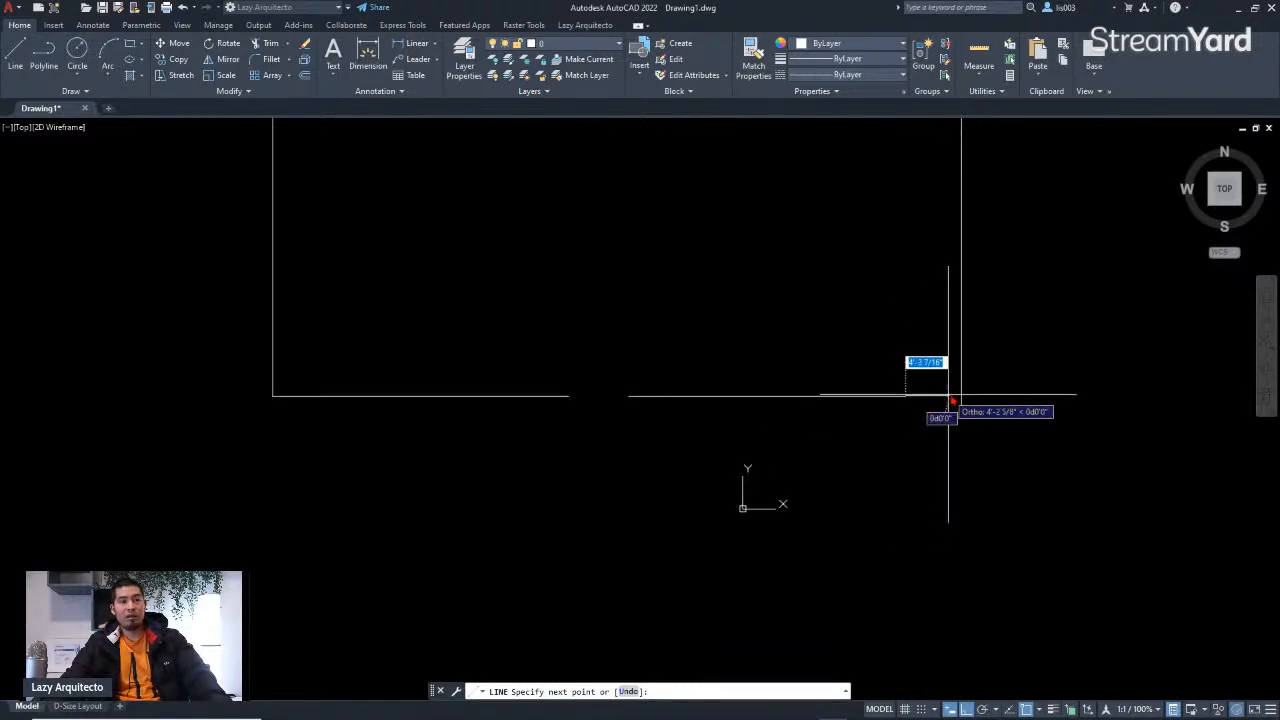
{"action": "scroll", "coordinate": [900, 405], "scroll_direction": "up", "scroll_amount": 3}
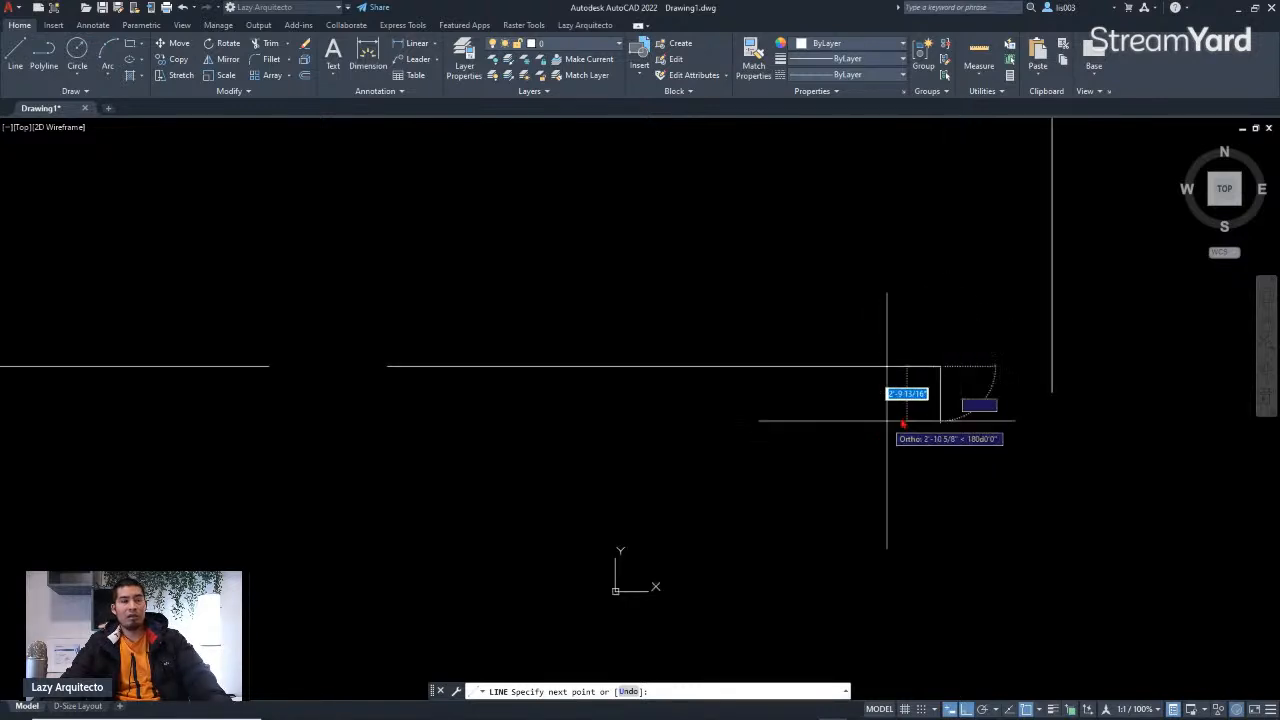
{"action": "left_click", "coordinate": [1050, 367]}
{"action": "key", "text": "Return"}
Step: Examine the plan image's upper rooms and their wall dimensions
{"action": "scroll", "coordinate": [900, 435], "scroll_direction": "down", "scroll_amount": 5}
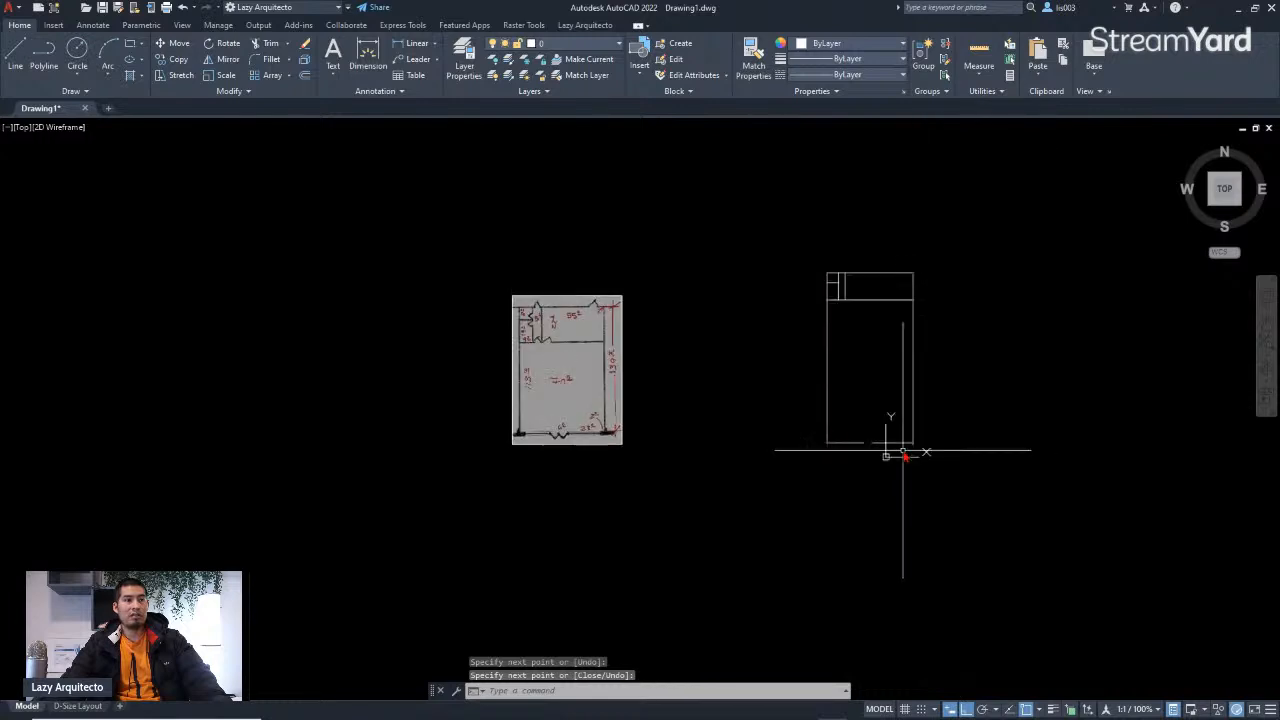
{"action": "scroll", "coordinate": [709, 386], "scroll_direction": "up", "scroll_amount": 3}
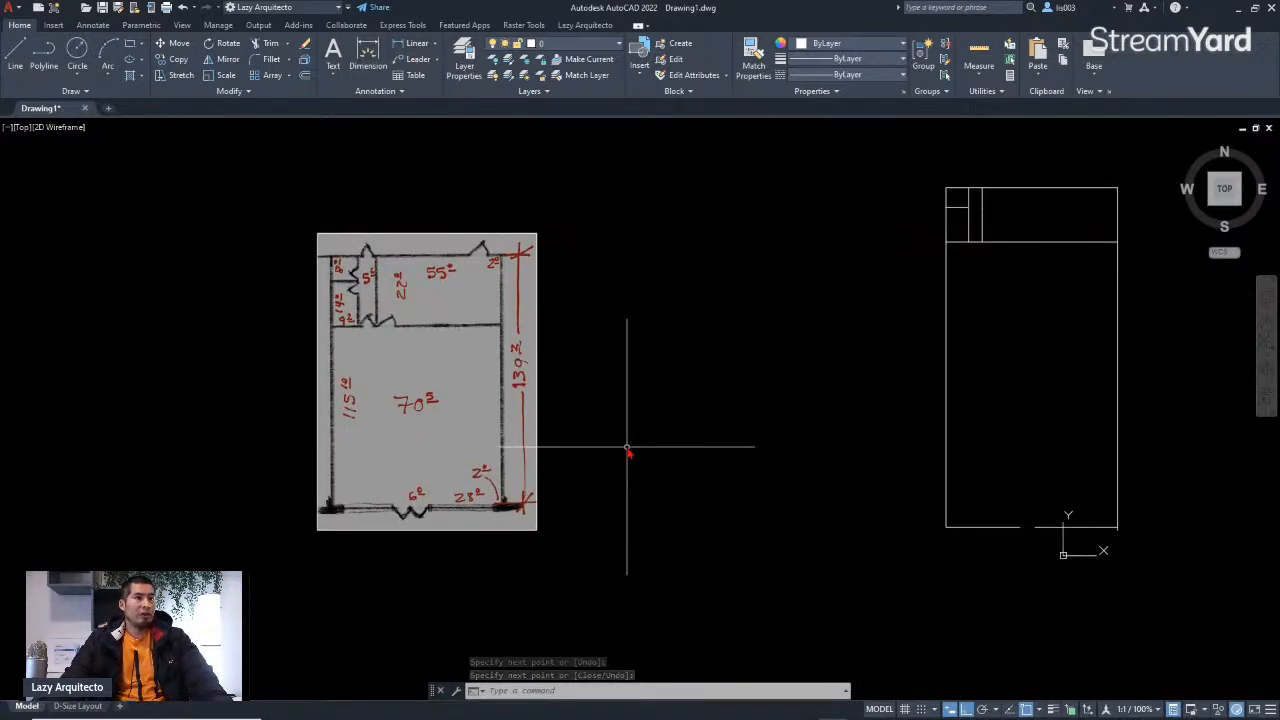
{"action": "middle_click_drag", "start_coordinate": [624, 439], "coordinate": [622, 463]}
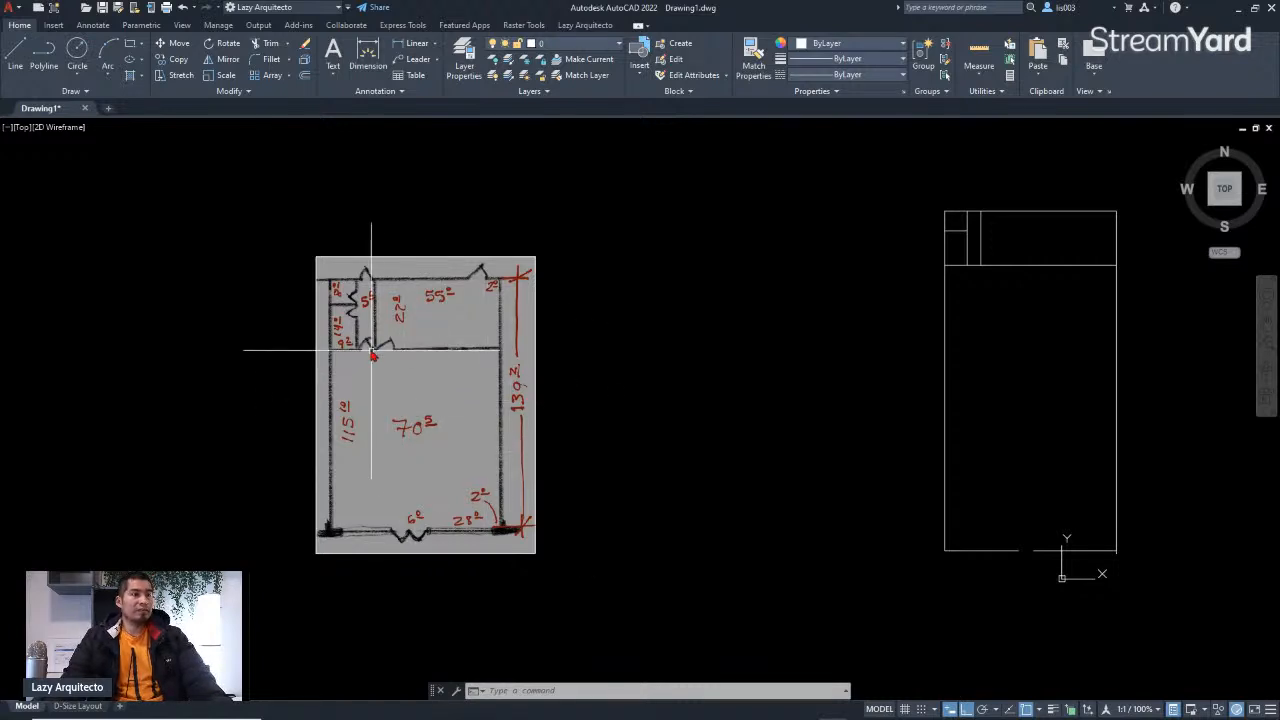
{"action": "scroll", "coordinate": [363, 319], "scroll_direction": "up", "scroll_amount": 3}
{"action": "scroll", "coordinate": [363, 319], "scroll_direction": "down", "scroll_amount": 3}
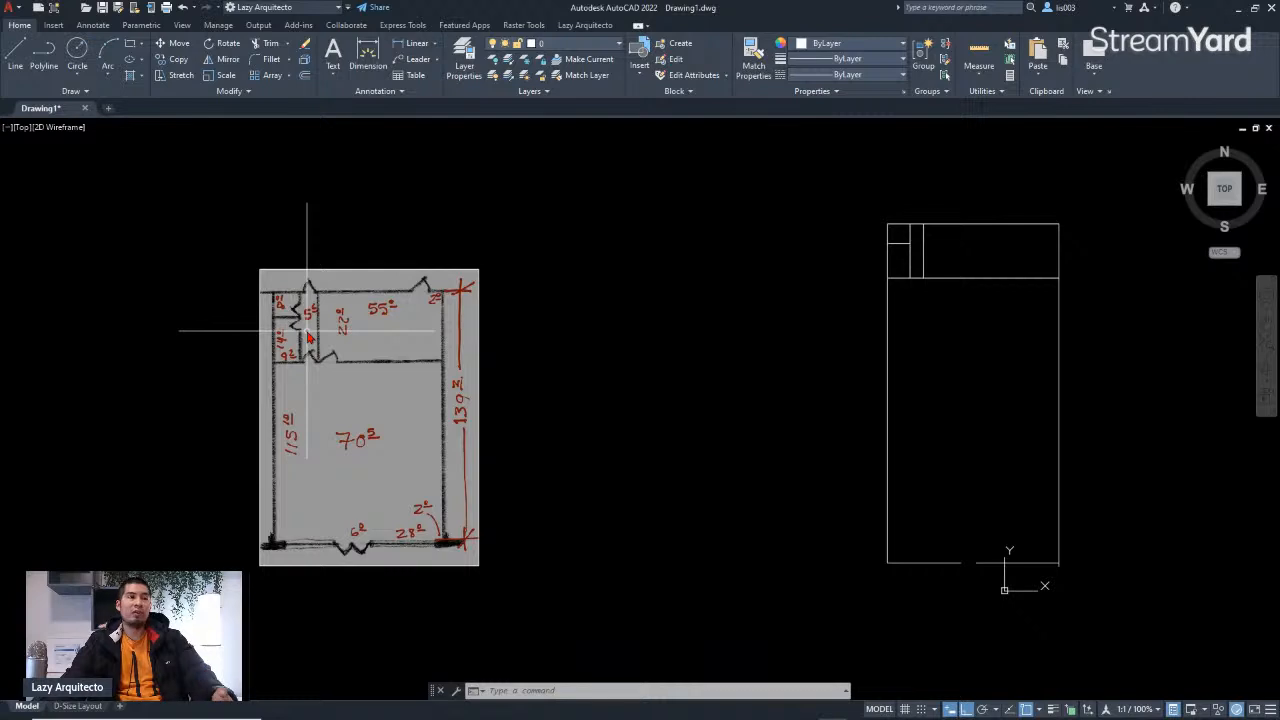
{"action": "scroll", "coordinate": [307, 330], "scroll_direction": "up", "scroll_amount": 3}
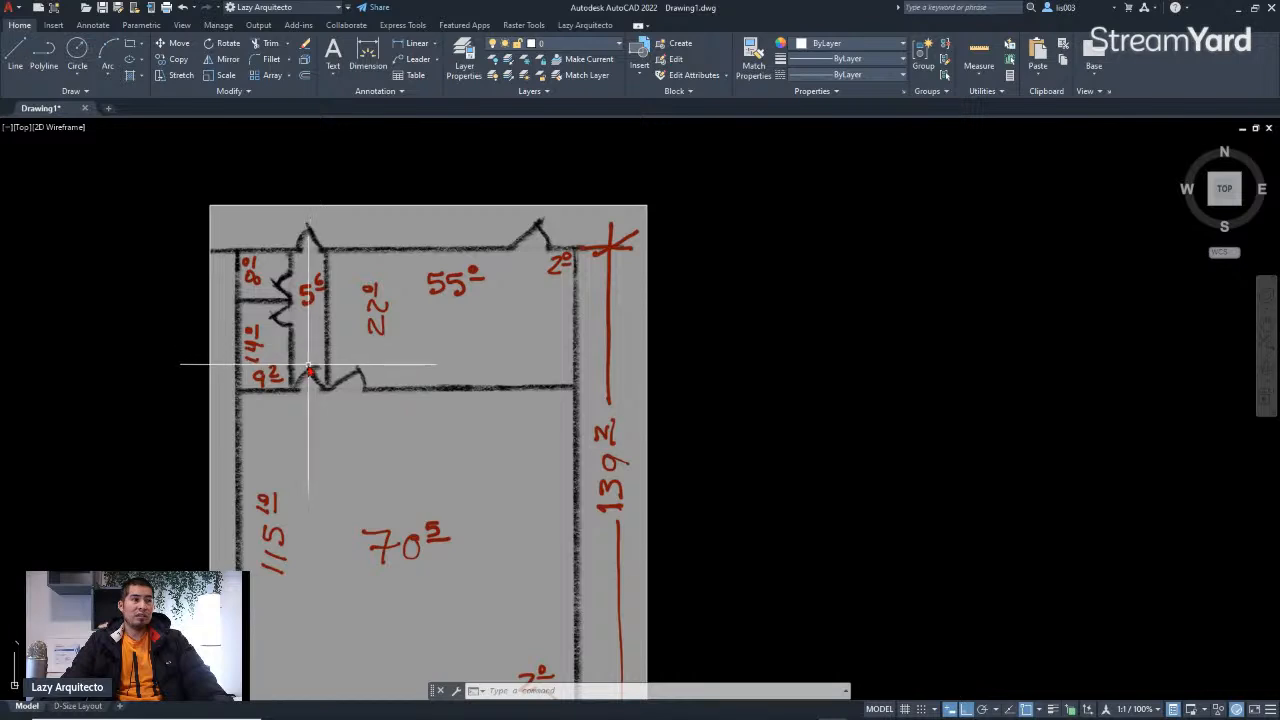
{"action": "scroll", "coordinate": [288, 388], "scroll_direction": "down", "scroll_amount": 3}
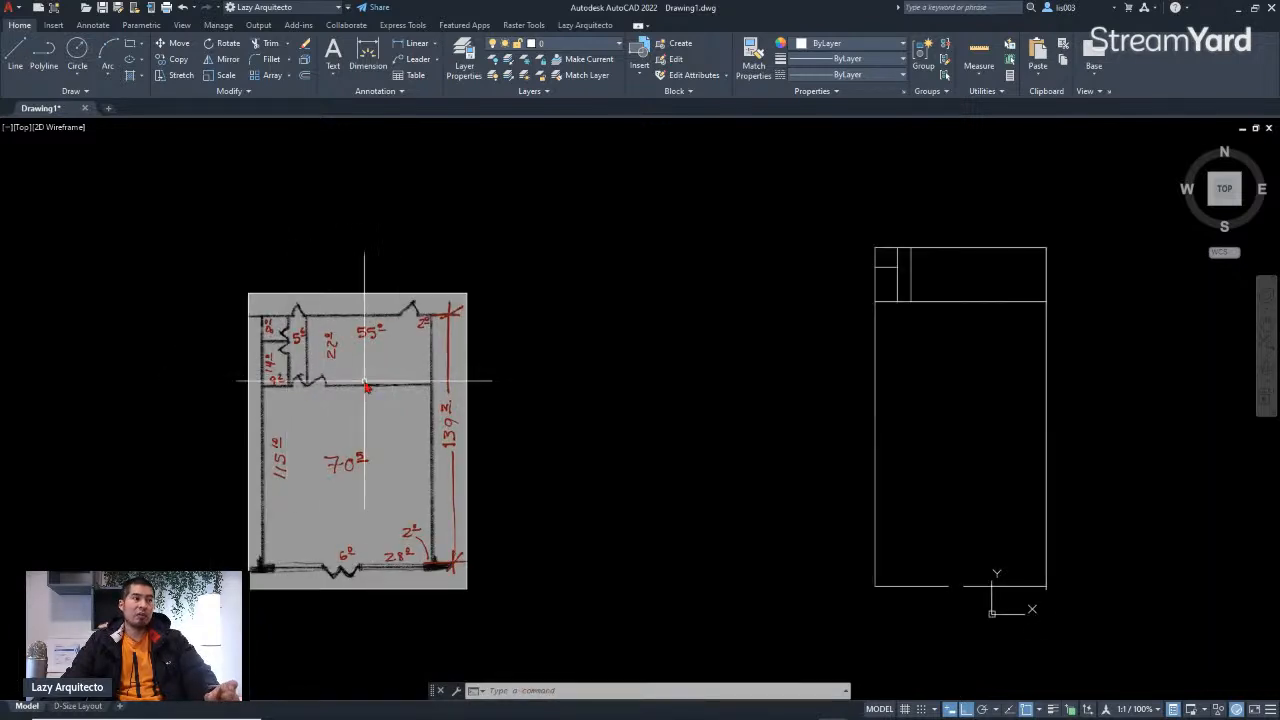
{"action": "scroll", "coordinate": [301, 319], "scroll_direction": "up", "scroll_amount": 3}
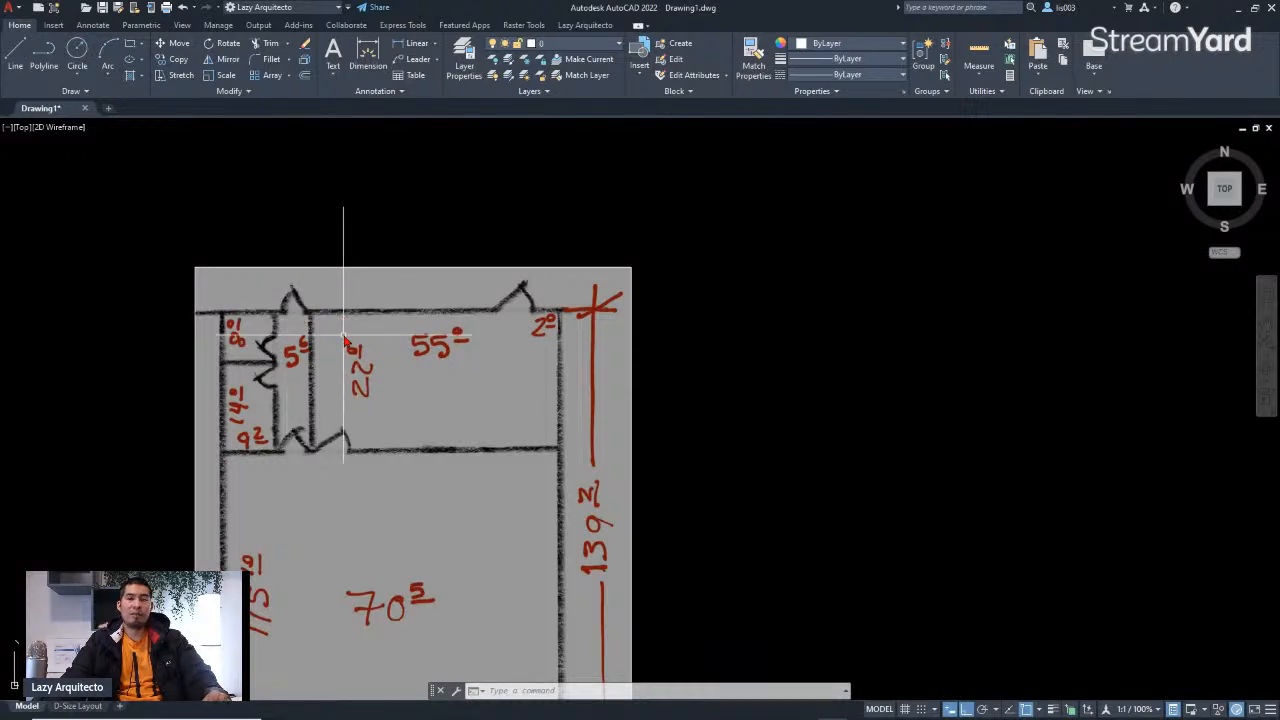
{"action": "scroll", "coordinate": [342, 338], "scroll_direction": "down", "scroll_amount": 3}
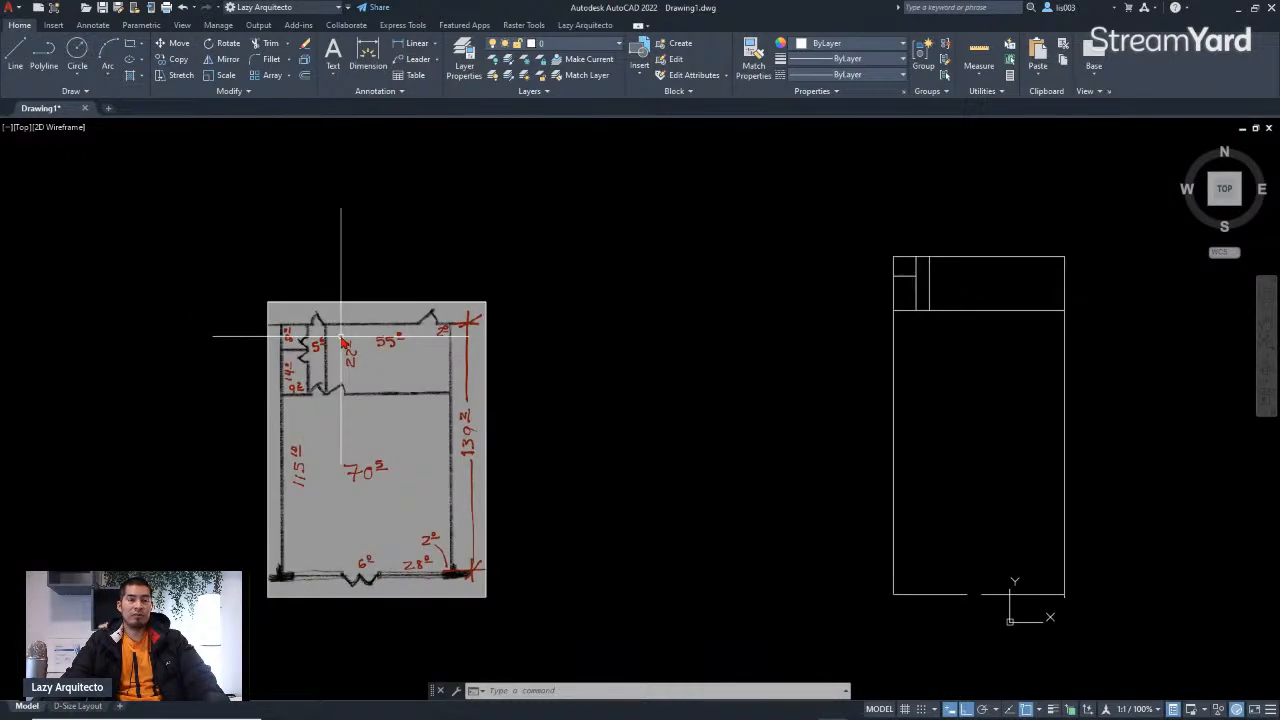
{"action": "scroll", "coordinate": [341, 337], "scroll_direction": "up", "scroll_amount": 6}
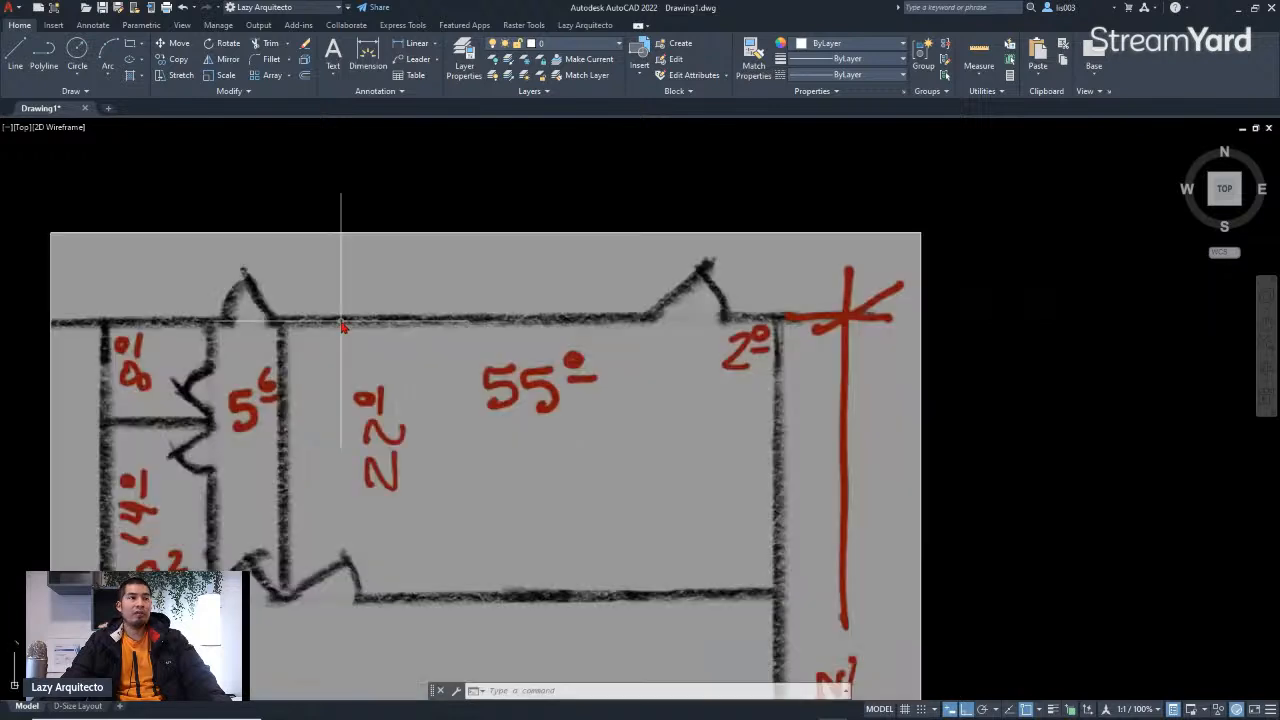
Step: Compare the plan image's top wall with the traced outline
{"action": "scroll", "coordinate": [256, 328], "scroll_direction": "up", "scroll_amount": 4}
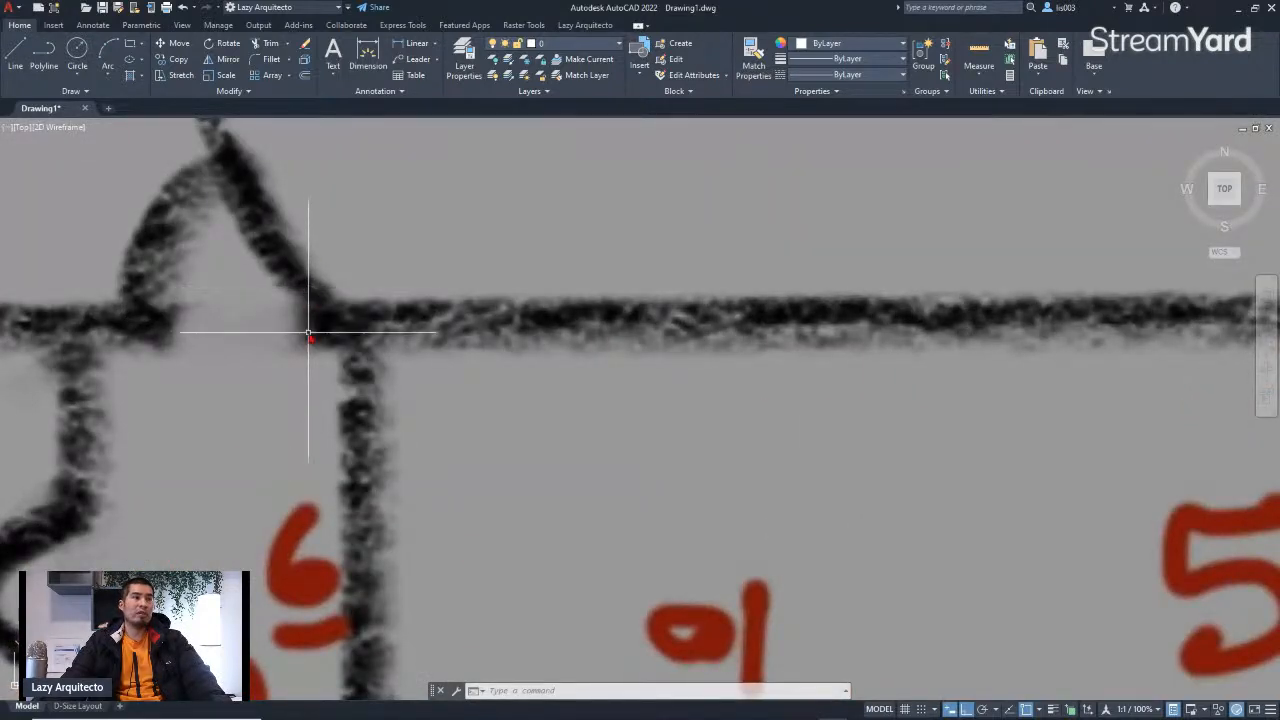
{"action": "scroll", "coordinate": [309, 283], "scroll_direction": "down", "scroll_amount": 10}
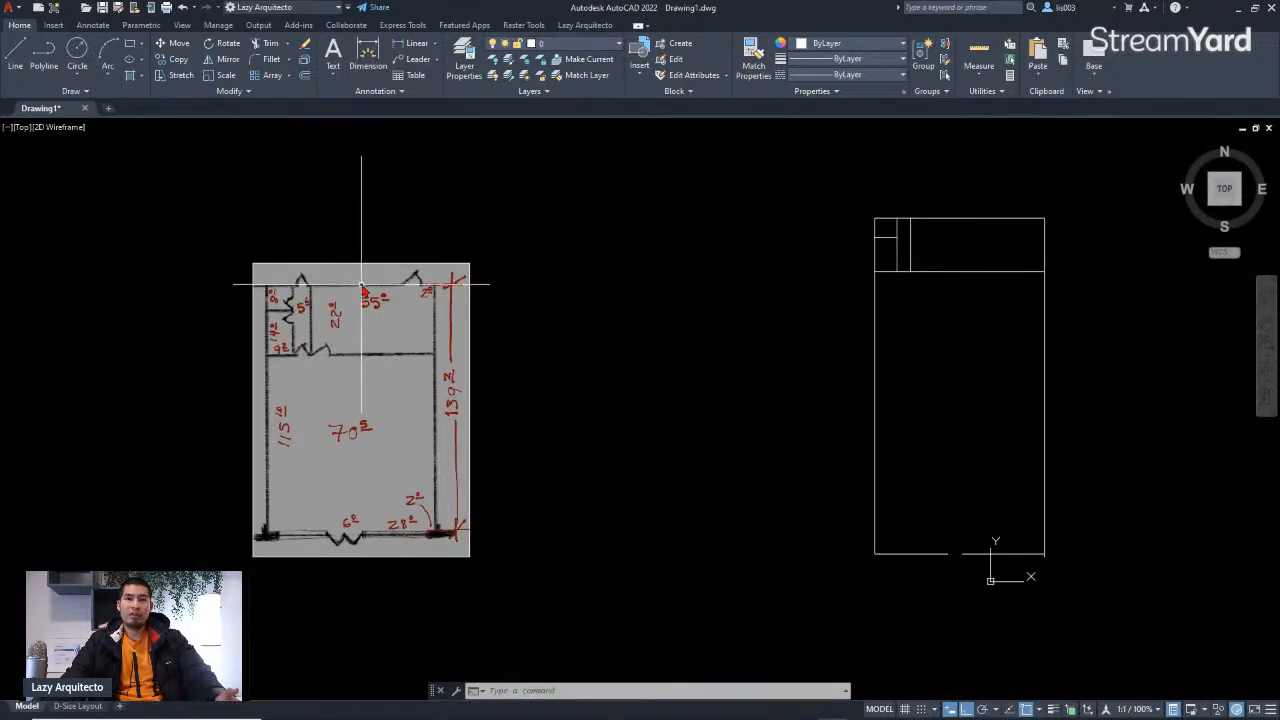
{"action": "scroll", "coordinate": [921, 230], "scroll_direction": "up", "scroll_amount": 3}
{"action": "middle_click_drag", "start_coordinate": [914, 230], "coordinate": [694, 294]}
{"action": "left_click", "coordinate": [722, 280]}
{"action": "key", "text": "Escape"}
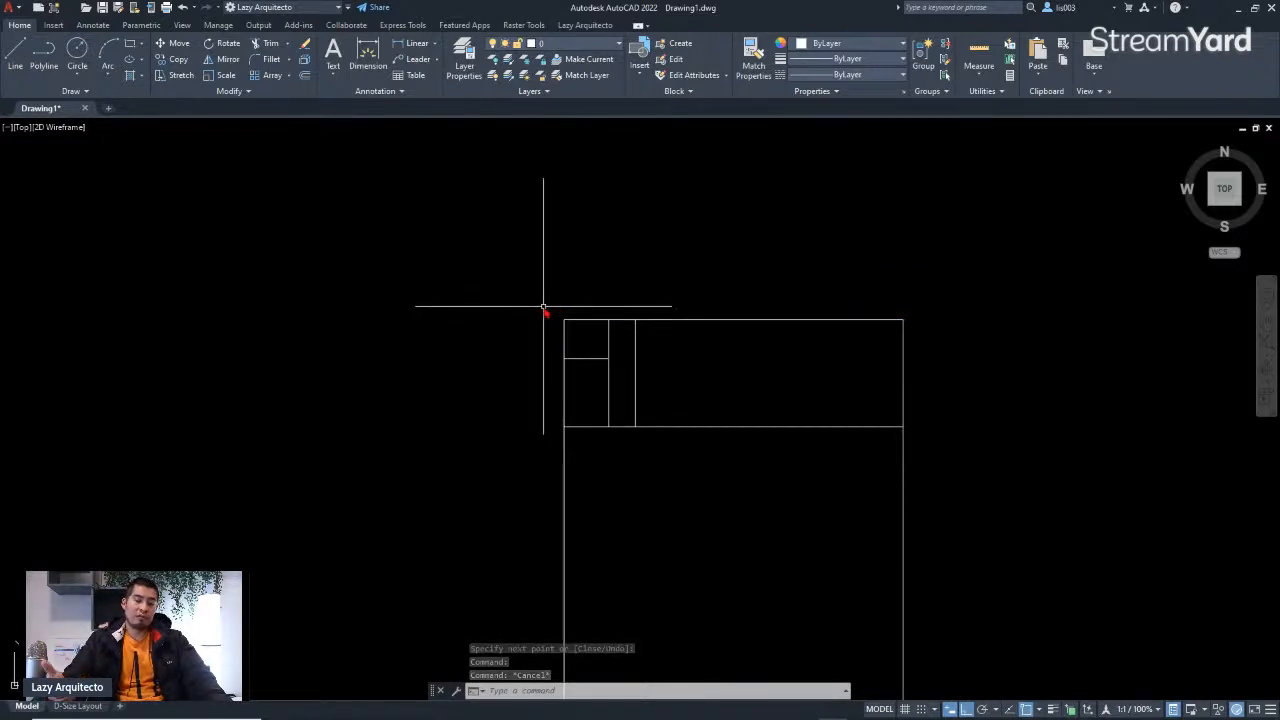
{"action": "type", "text": "o"}
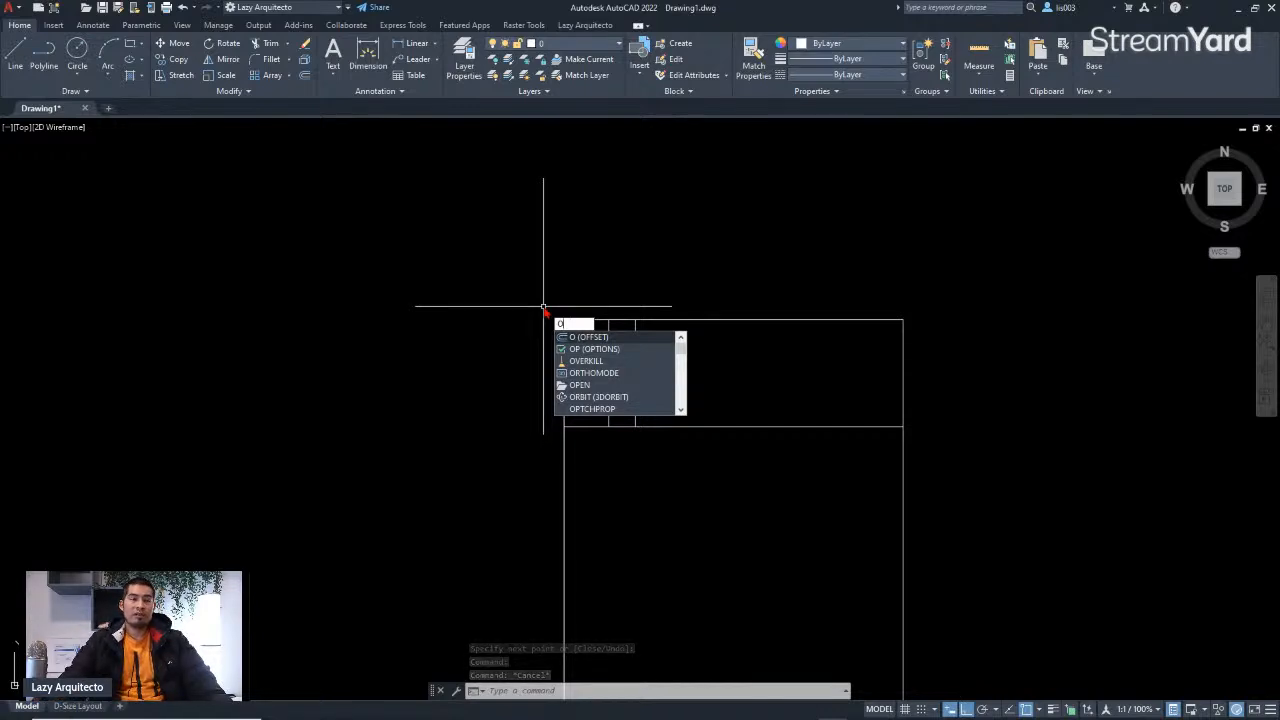
{"action": "key", "text": "Return"}
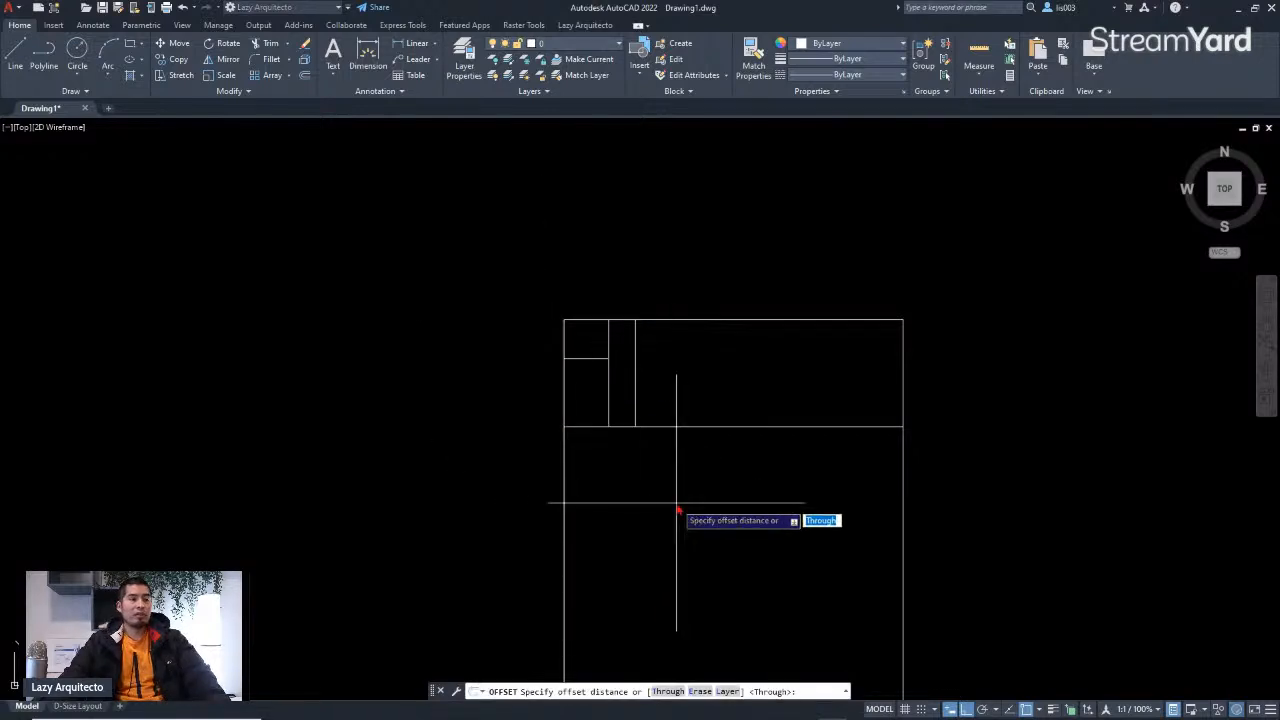
{"action": "mouse_move", "coordinate": [709, 363]}
{"action": "middle_mouse_down"}
{"action": "mouse_move", "coordinate": [597, 396]}
{"action": "mouse_move", "coordinate": [608, 379]}
{"action": "mouse_move", "coordinate": [577, 381]}
{"action": "mouse_move", "coordinate": [595, 389]}
{"action": "middle_mouse_up"}
{"action": "scroll", "coordinate": [592, 390], "scroll_direction": "up", "scroll_amount": 3}
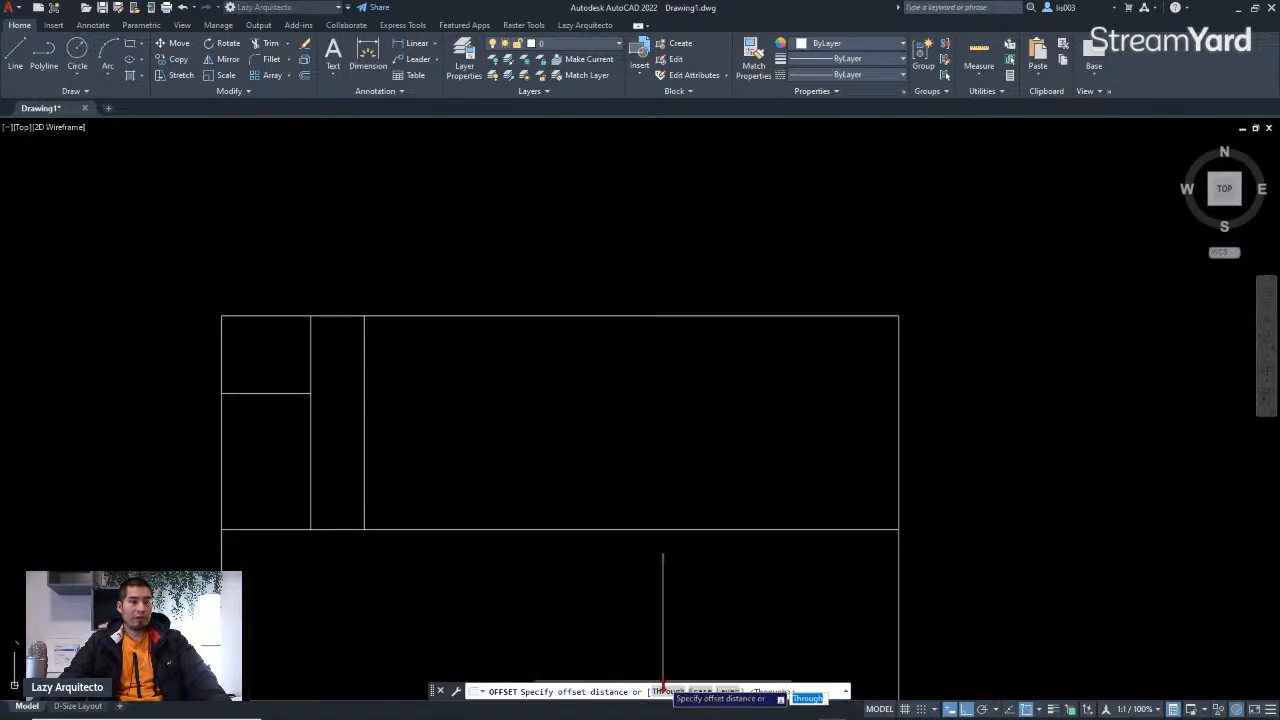
{"action": "key", "text": "Escape"}
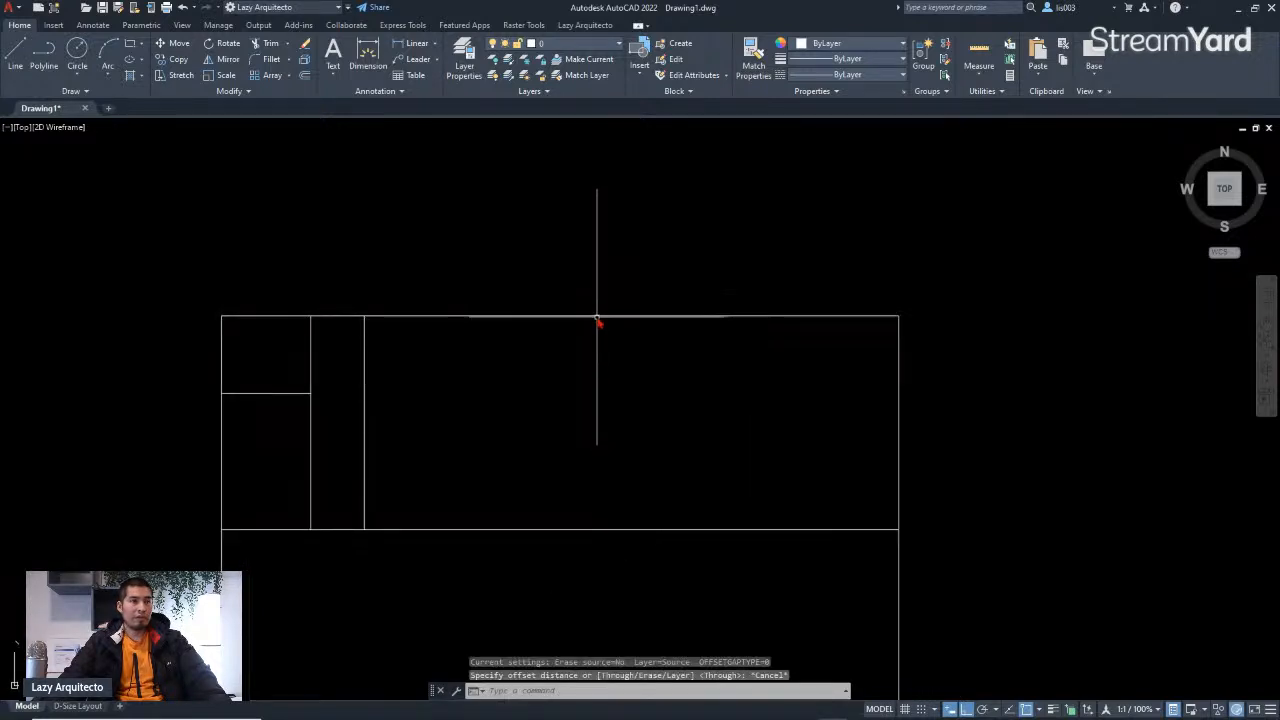
{"action": "left_click", "coordinate": [600, 316]}
{"action": "key", "text": "Escape"}
{"action": "type", "text": "O"}
{"action": "key", "text": "Return"}
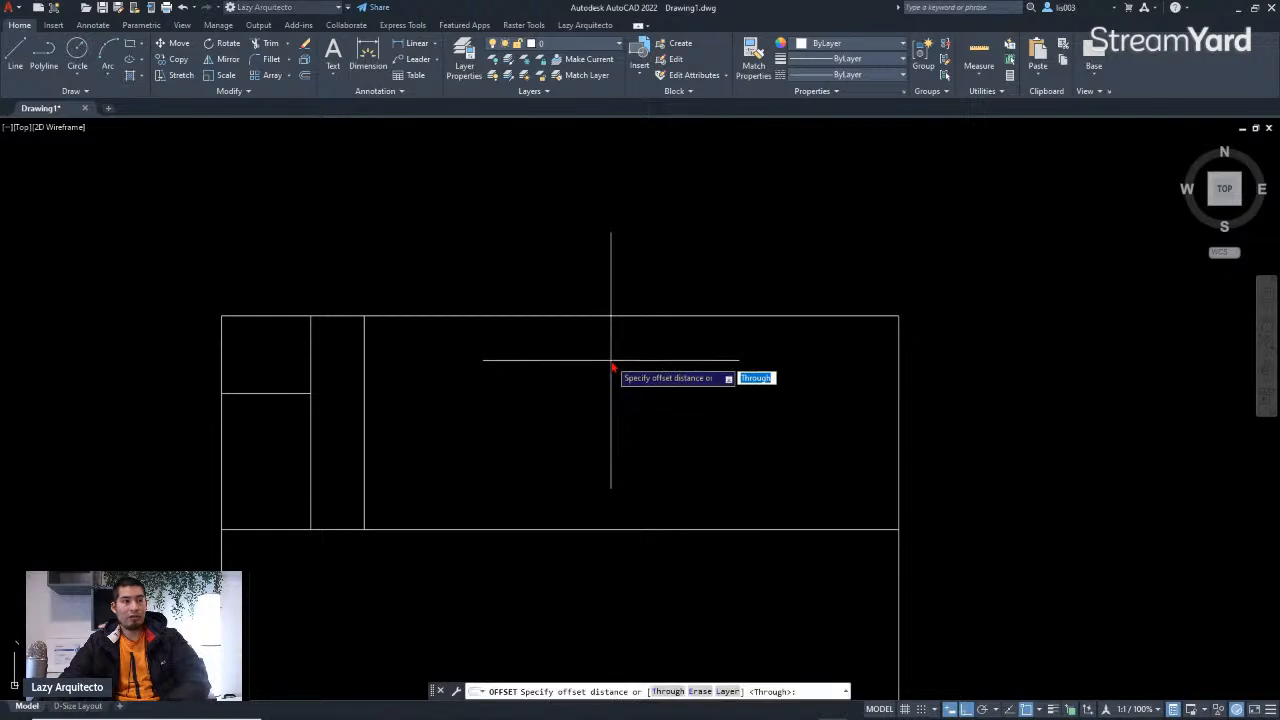
{"action": "key", "text": "Return"}
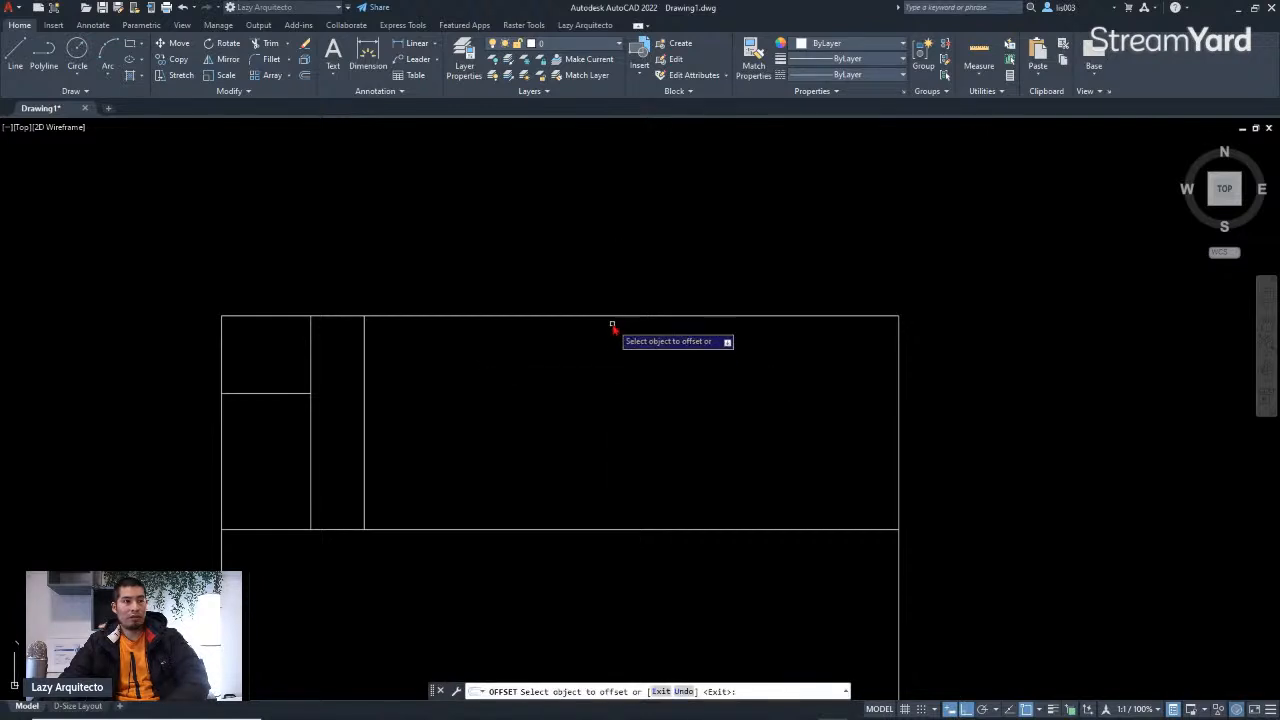
{"action": "middle_click_drag", "start_coordinate": [623, 346], "coordinate": [643, 363]}
{"action": "scroll", "coordinate": [638, 362], "scroll_direction": "down", "scroll_amount": 3}
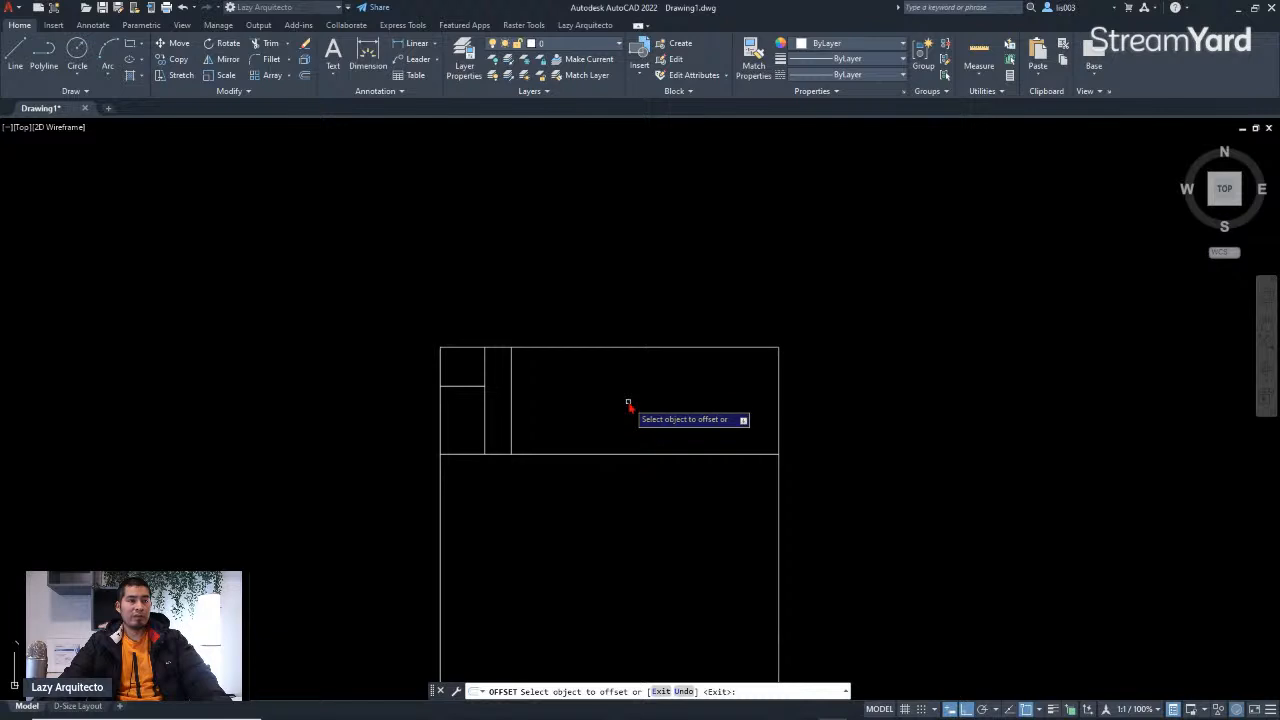
{"action": "key", "text": "Escape"}
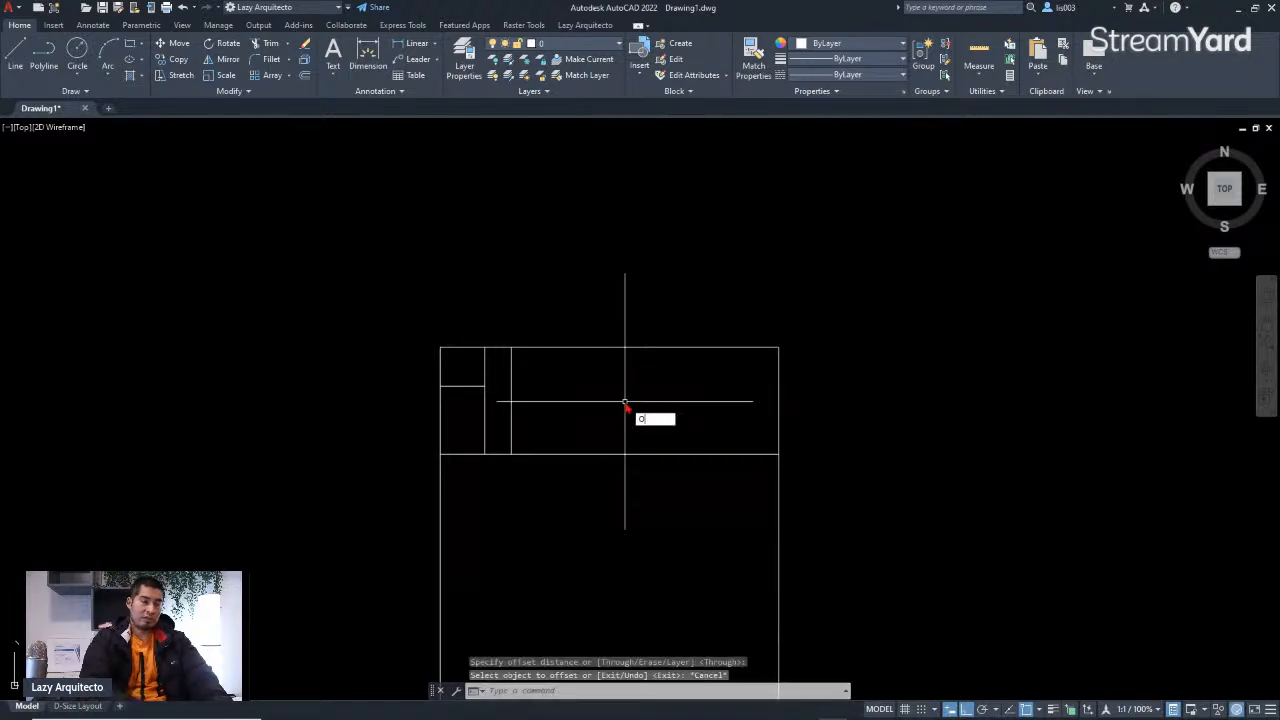
Step: Offset the large room's top wall 12" outward, above the plan
{"action": "key", "text": "Return"}
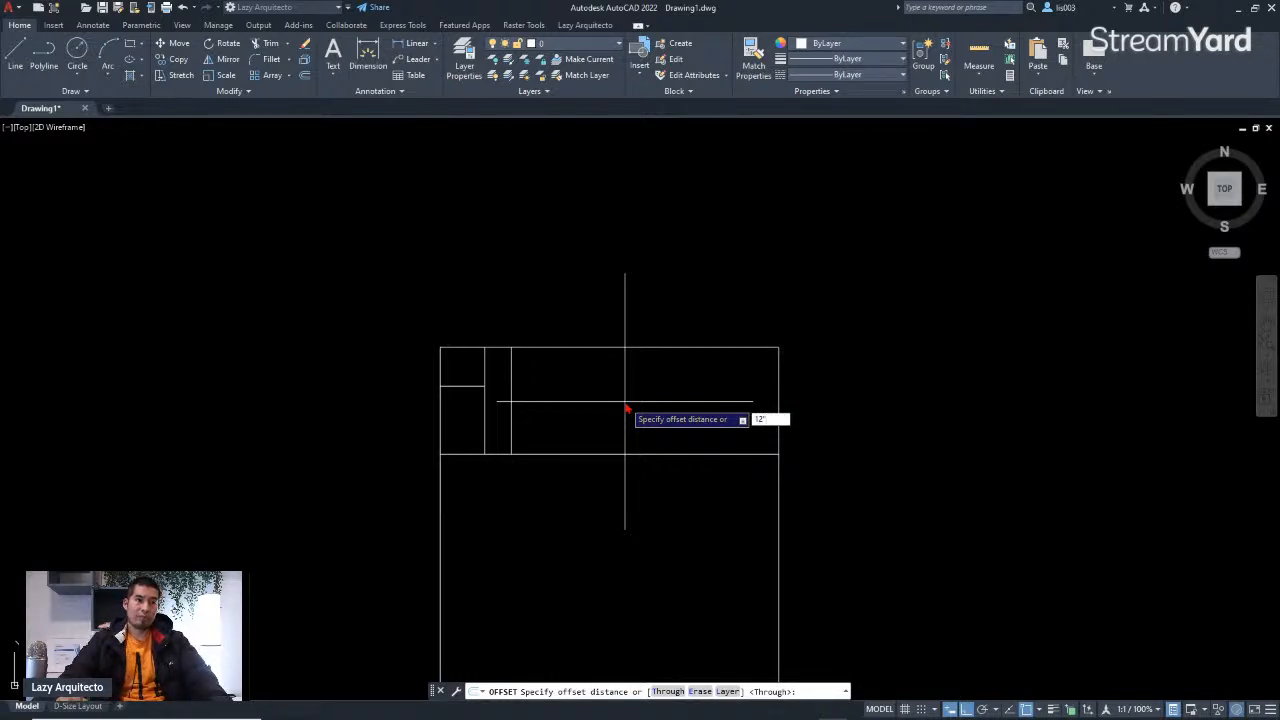
{"action": "type", "text": "12"}
{"action": "key", "text": "Return"}
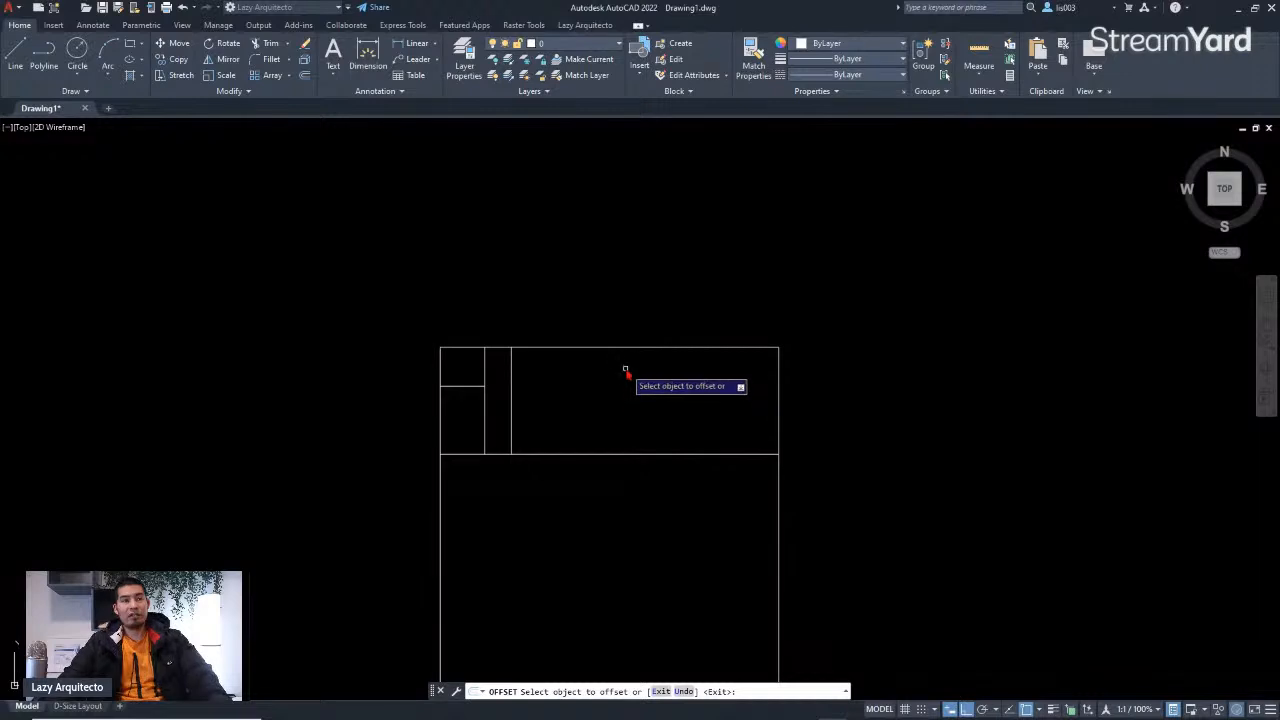
{"action": "scroll", "coordinate": [624, 352], "scroll_direction": "up", "scroll_amount": 3}
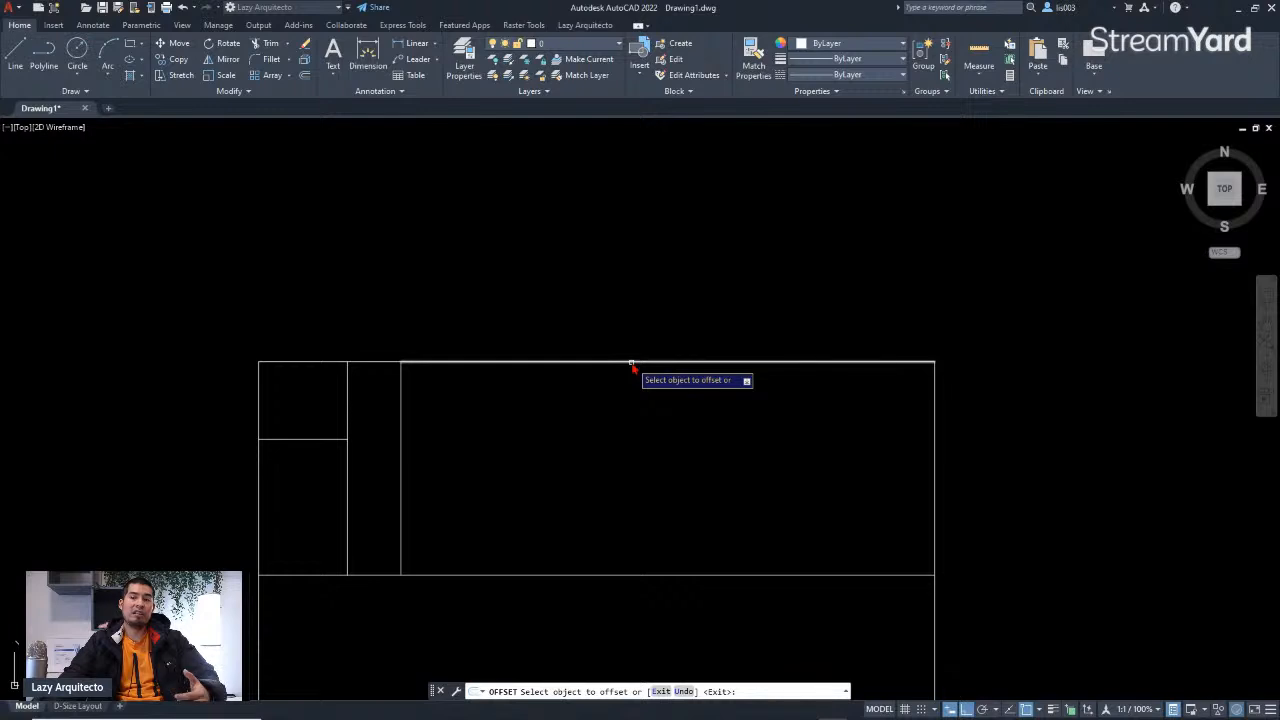
{"action": "left_click", "coordinate": [631, 364]}
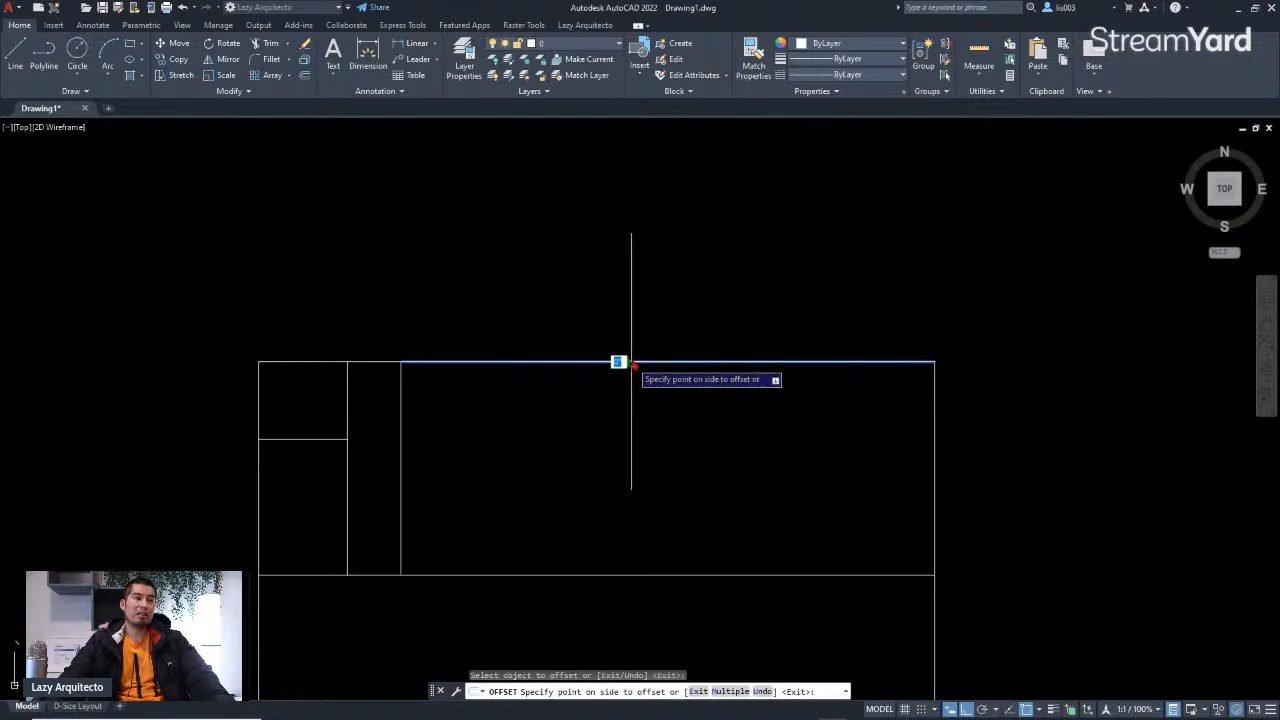
{"action": "left_click", "coordinate": [638, 210]}
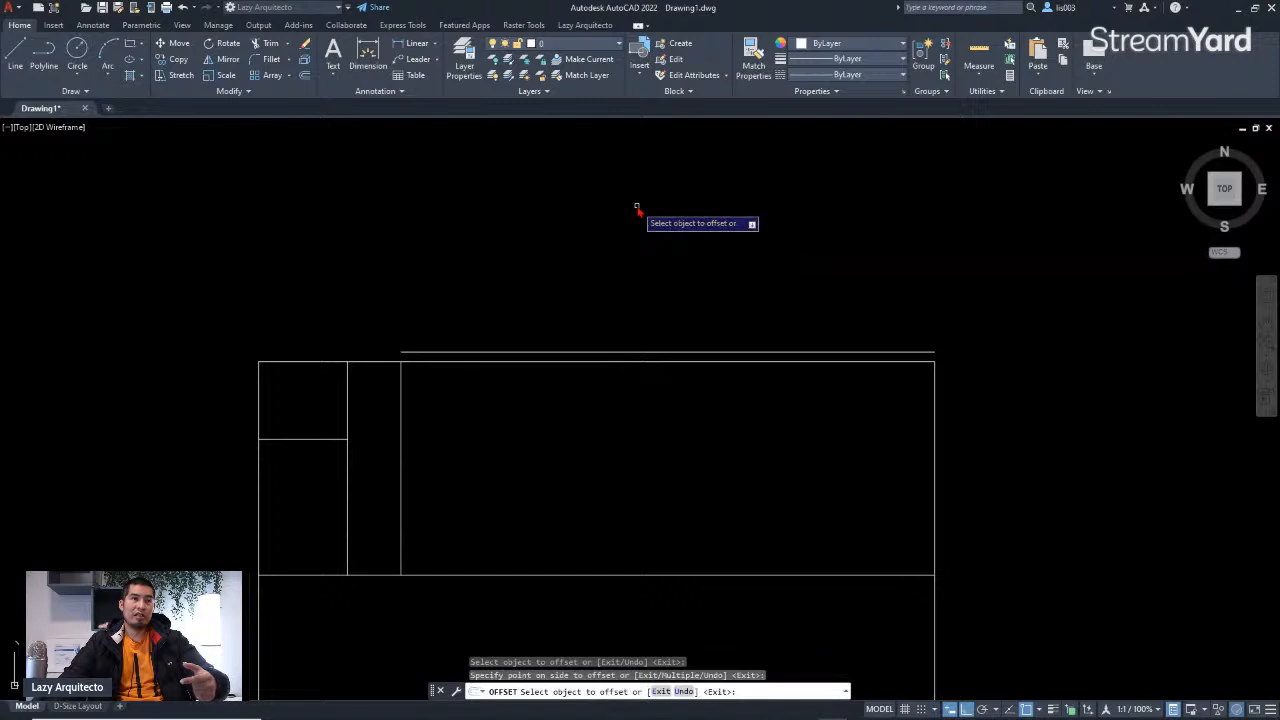
Step: Offset the bottom wall's left segment 12" downward, outside the plan
{"action": "scroll", "coordinate": [378, 389], "scroll_direction": "up", "scroll_amount": 3}
{"action": "middle_click_drag", "start_coordinate": [383, 389], "coordinate": [463, 371]}
{"action": "scroll", "coordinate": [490, 284], "scroll_direction": "down", "scroll_amount": 6}
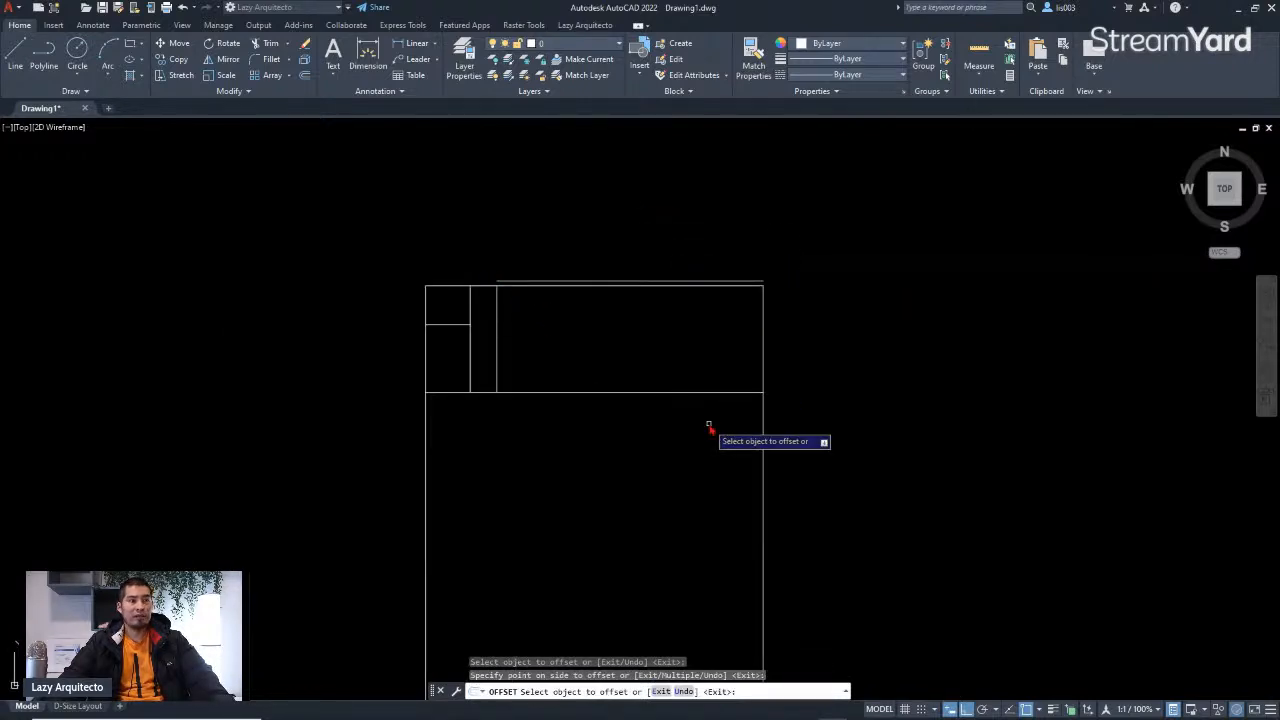
{"action": "scroll", "coordinate": [708, 424], "scroll_direction": "down", "scroll_amount": 3}
{"action": "middle_click_drag", "start_coordinate": [674, 591], "coordinate": [686, 471]}
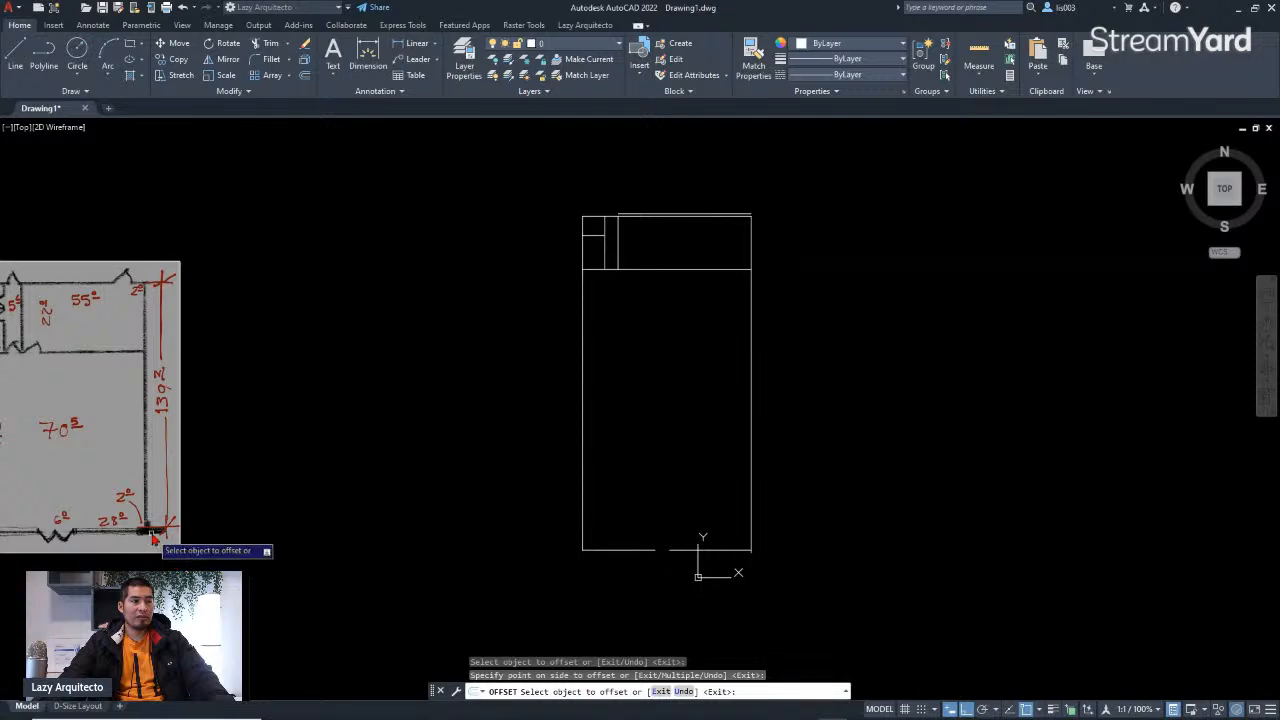
{"action": "scroll", "coordinate": [723, 605], "scroll_direction": "up", "scroll_amount": 3}
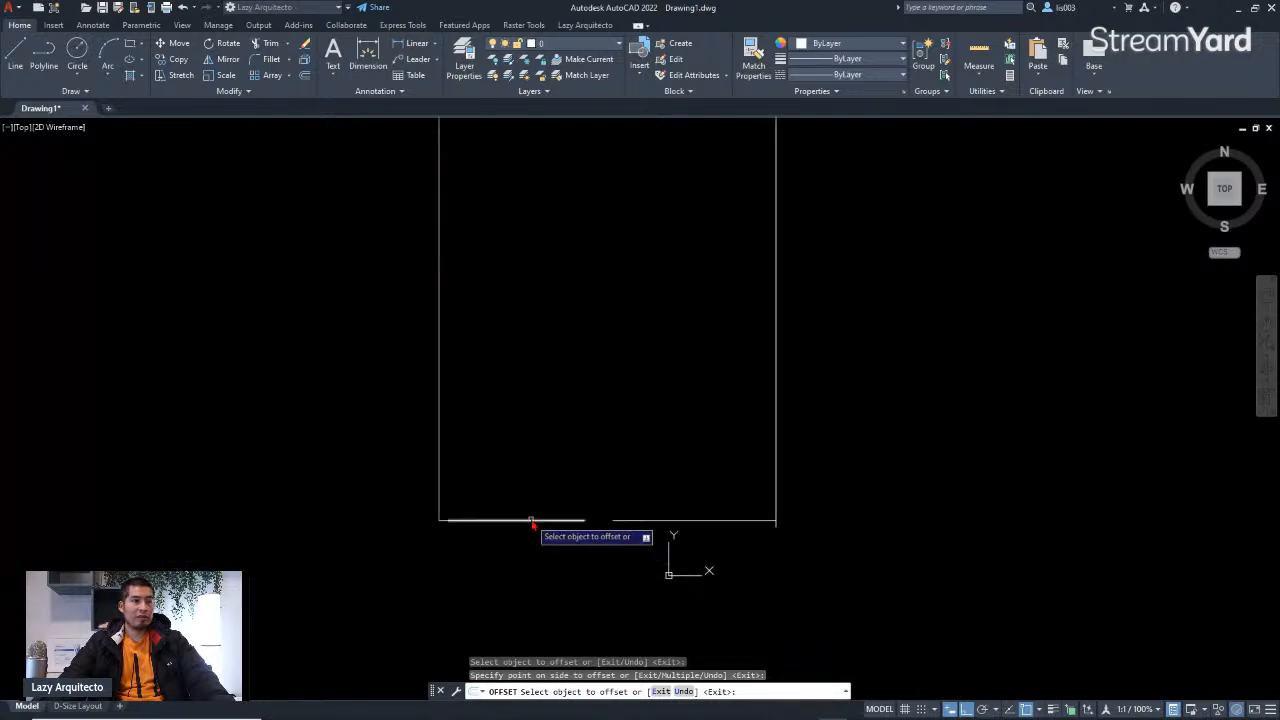
{"action": "scroll", "coordinate": [440, 520], "scroll_direction": "up", "scroll_amount": 3}
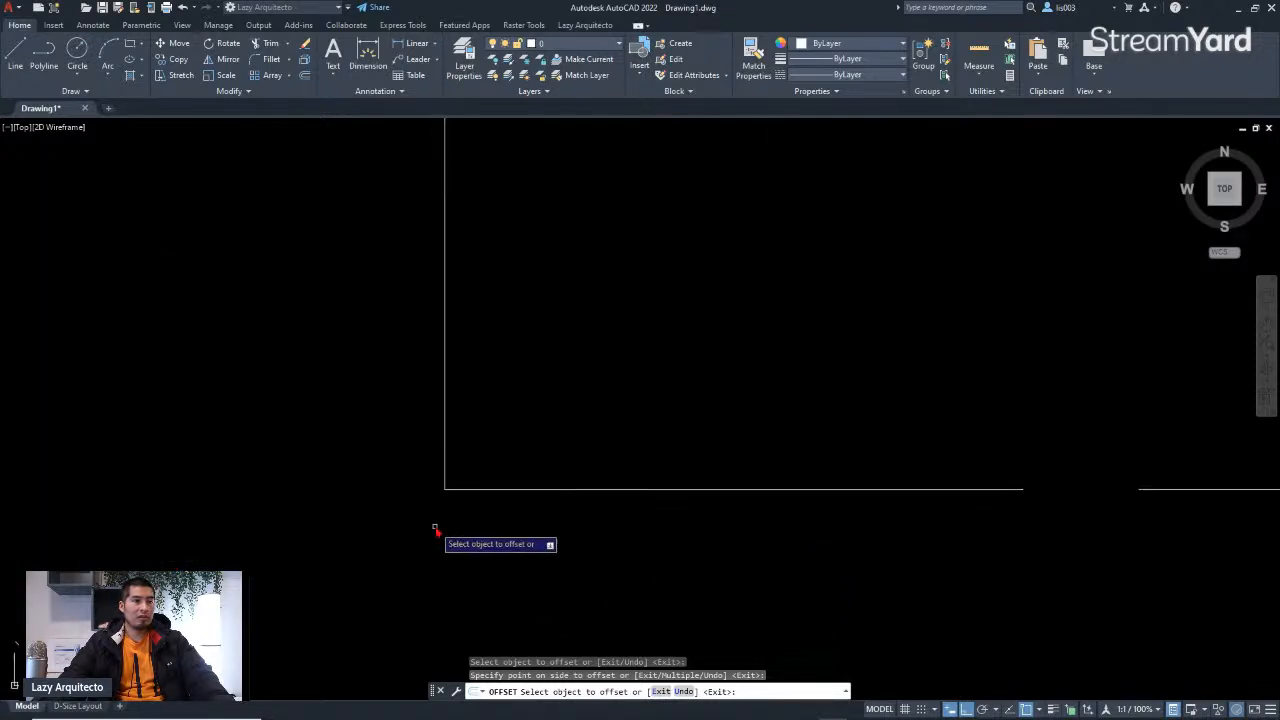
{"action": "left_click", "coordinate": [449, 491]}
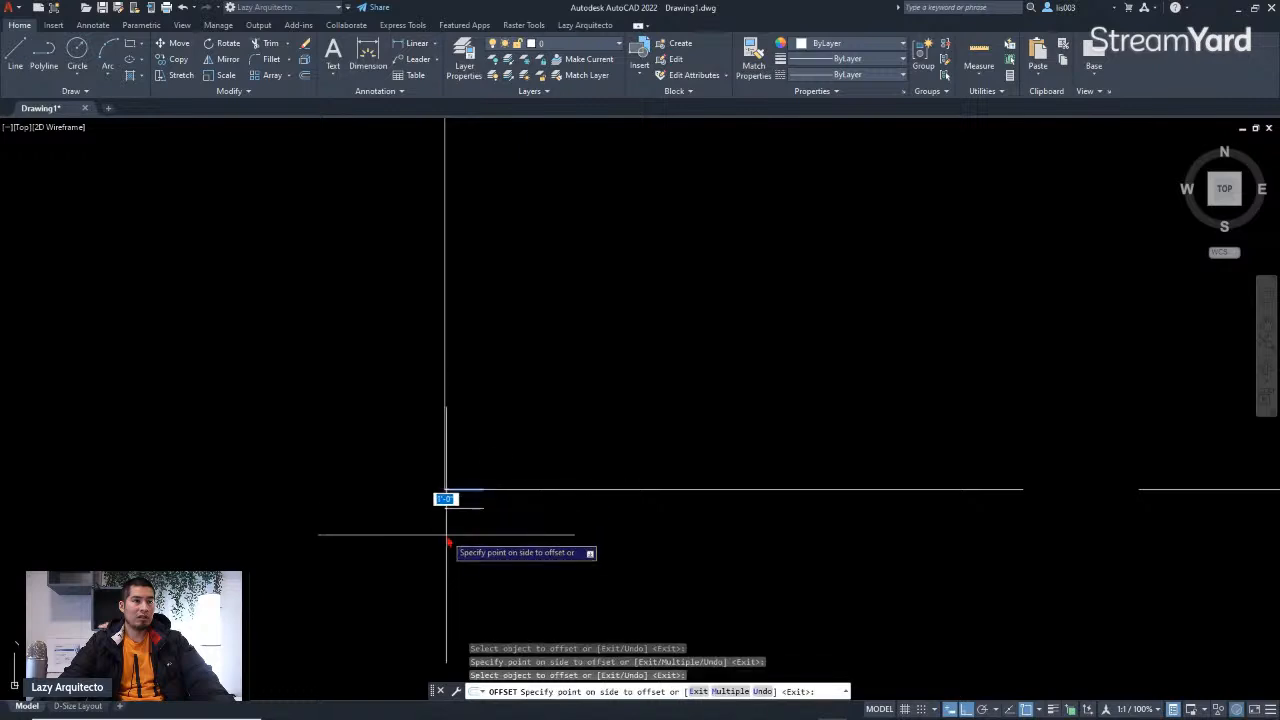
{"action": "left_click", "coordinate": [446, 534]}
Step: Offset the bottom wall's right segment 12" downward, then end the Offset command
{"action": "scroll", "coordinate": [447, 535], "scroll_direction": "down", "scroll_amount": 5}
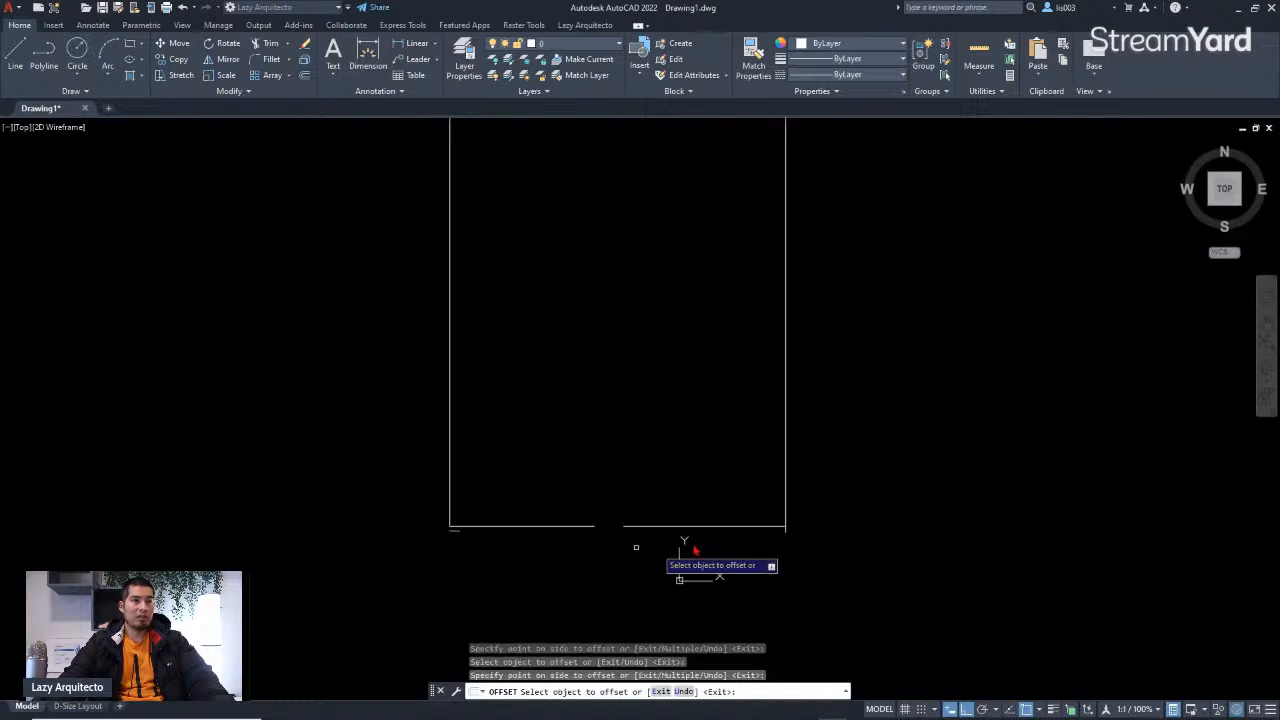
{"action": "left_click", "coordinate": [775, 528]}
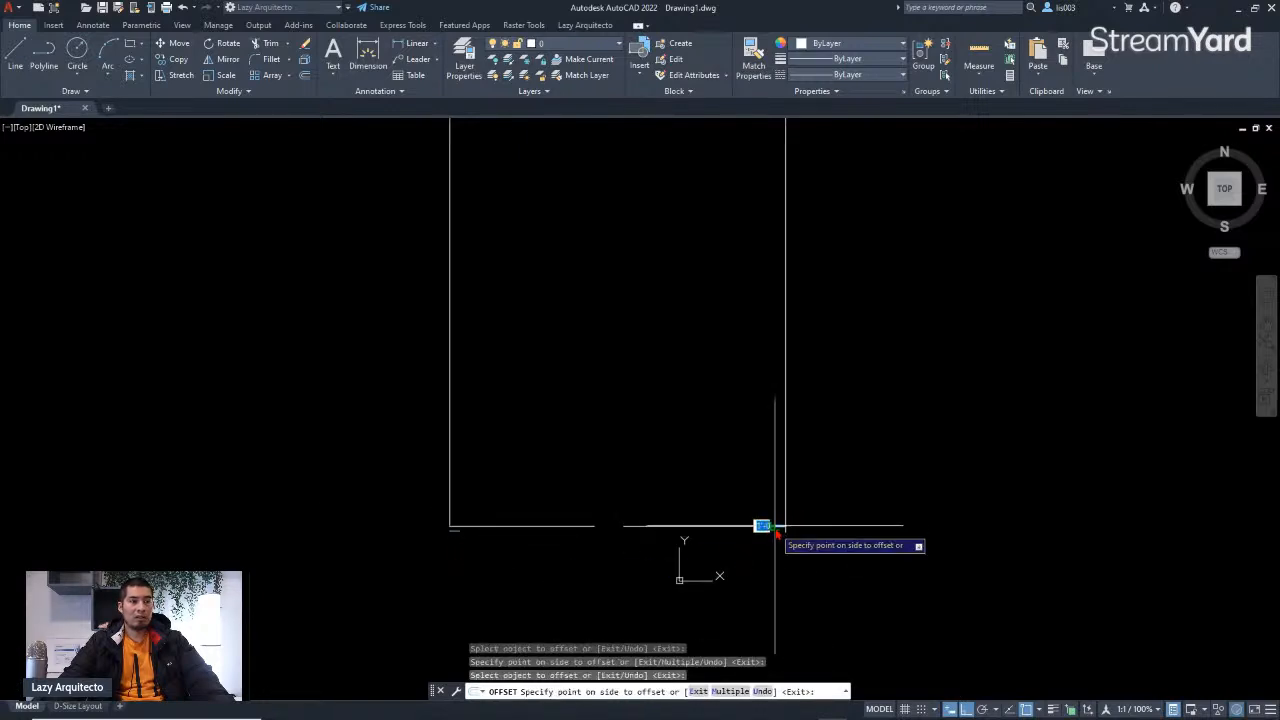
{"action": "left_click", "coordinate": [771, 610]}
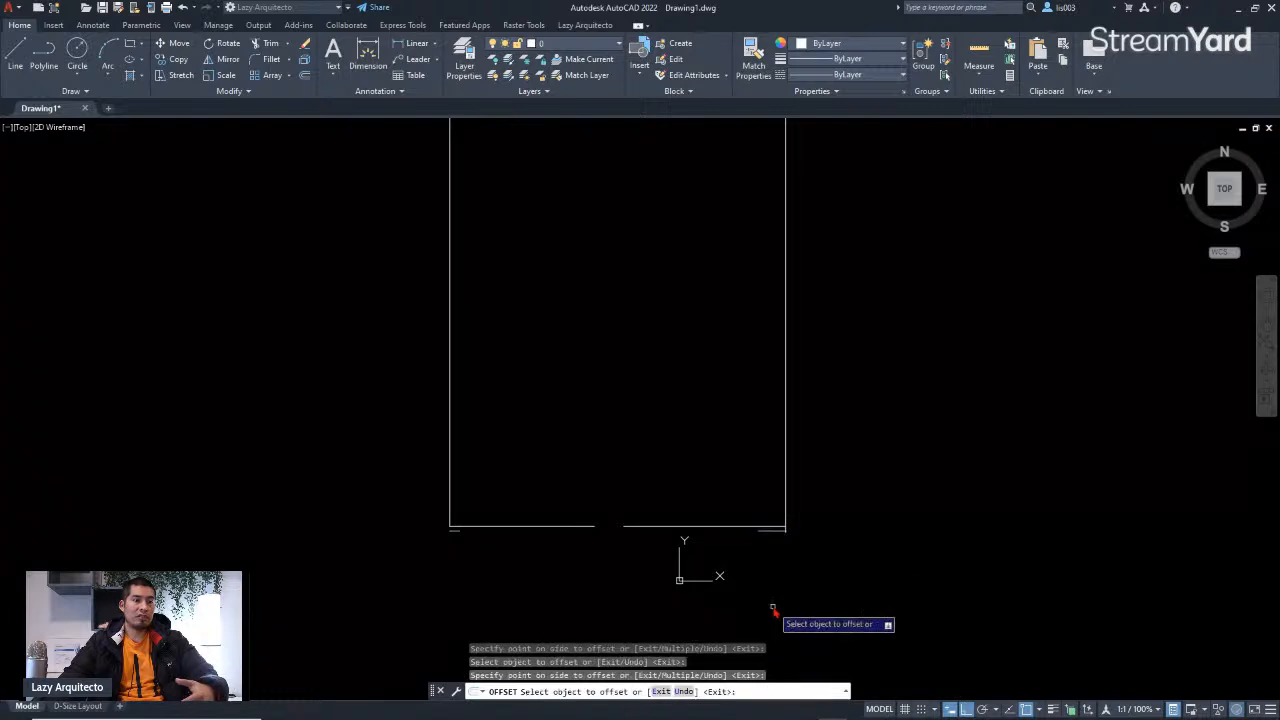
{"action": "mouse_move", "coordinate": [770, 421]}
{"action": "middle_mouse_down"}
{"action": "mouse_move", "coordinate": [757, 569]}
{"action": "mouse_move", "coordinate": [757, 557]}
{"action": "middle_mouse_up"}
{"action": "scroll", "coordinate": [757, 557], "scroll_direction": "down", "scroll_amount": 3}
{"action": "middle_click_drag", "start_coordinate": [630, 478], "coordinate": [831, 485]}
{"action": "key", "text": "Return"}
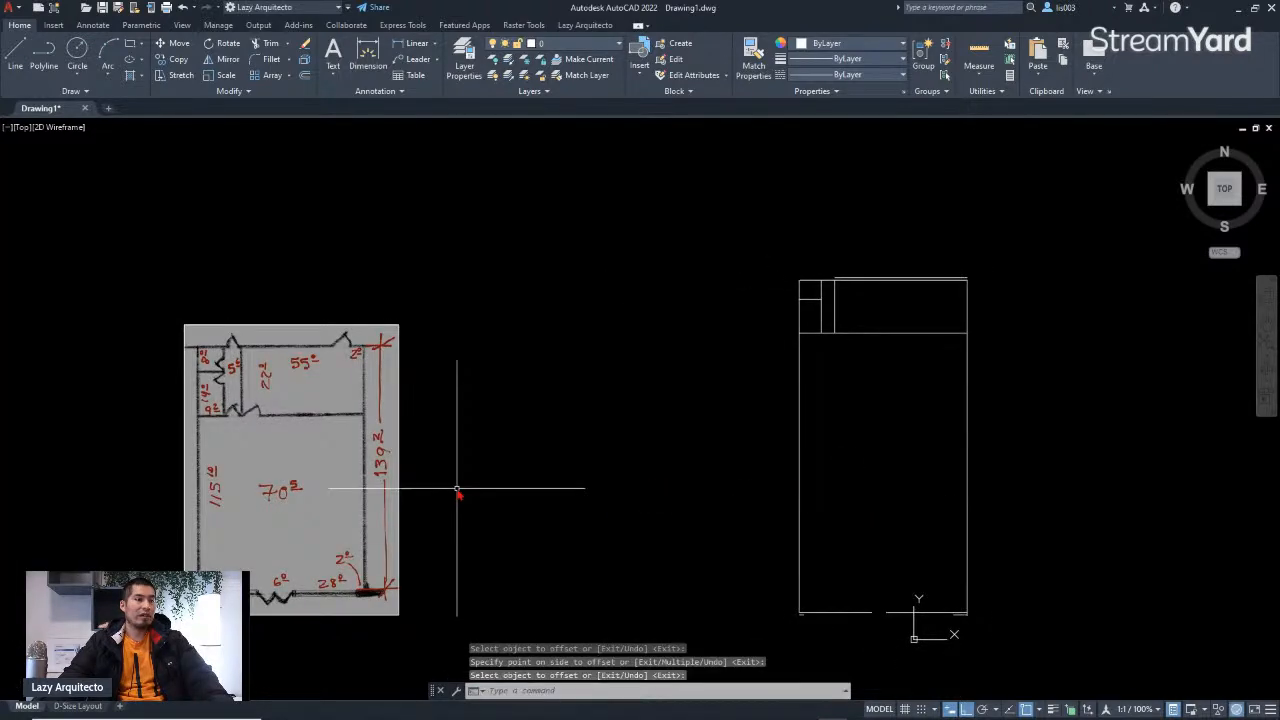
{"action": "key", "text": "Escape"}
{"action": "key", "text": "Escape"}
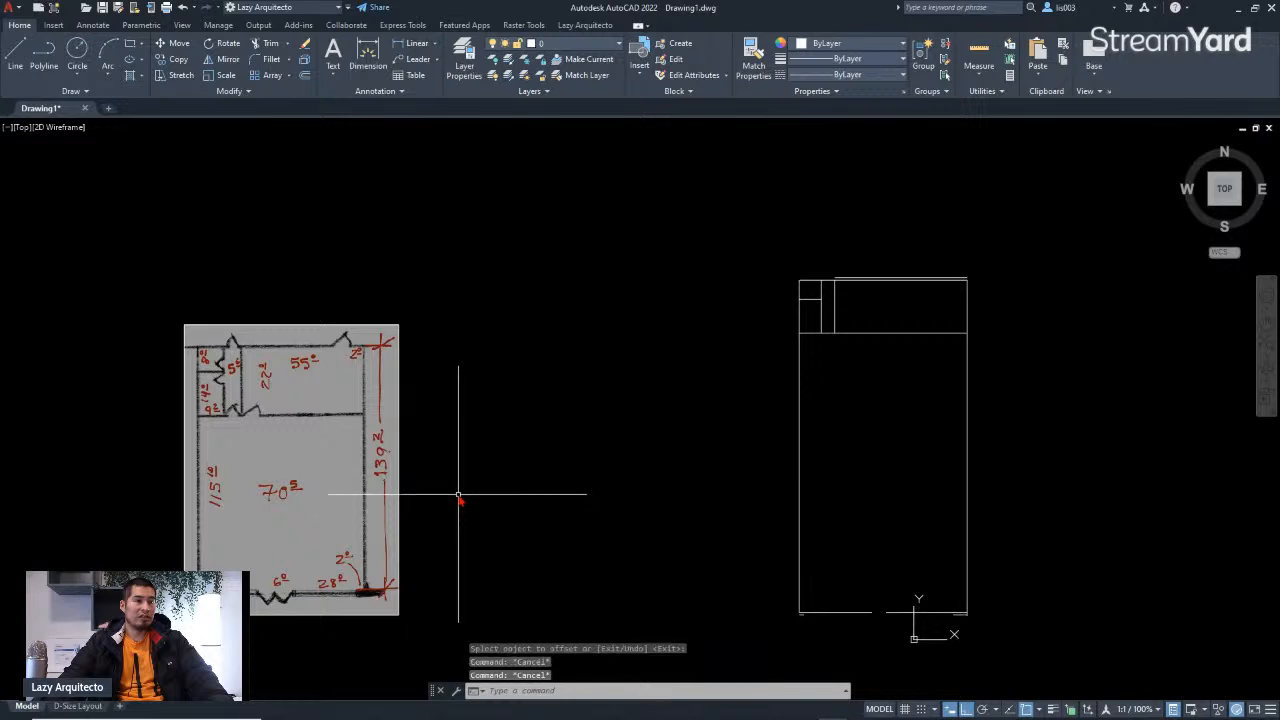
{"action": "scroll", "coordinate": [219, 449], "scroll_direction": "up", "scroll_amount": 3}
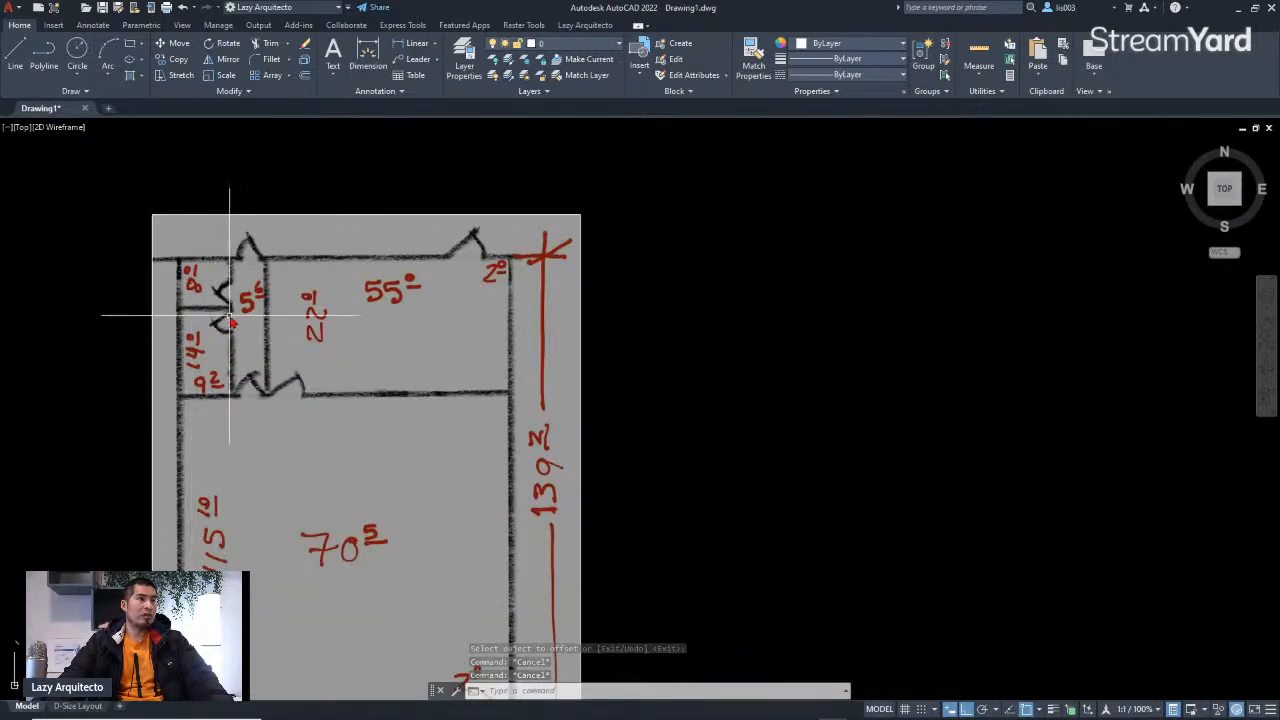
{"action": "scroll", "coordinate": [230, 362], "scroll_direction": "down", "scroll_amount": 3}
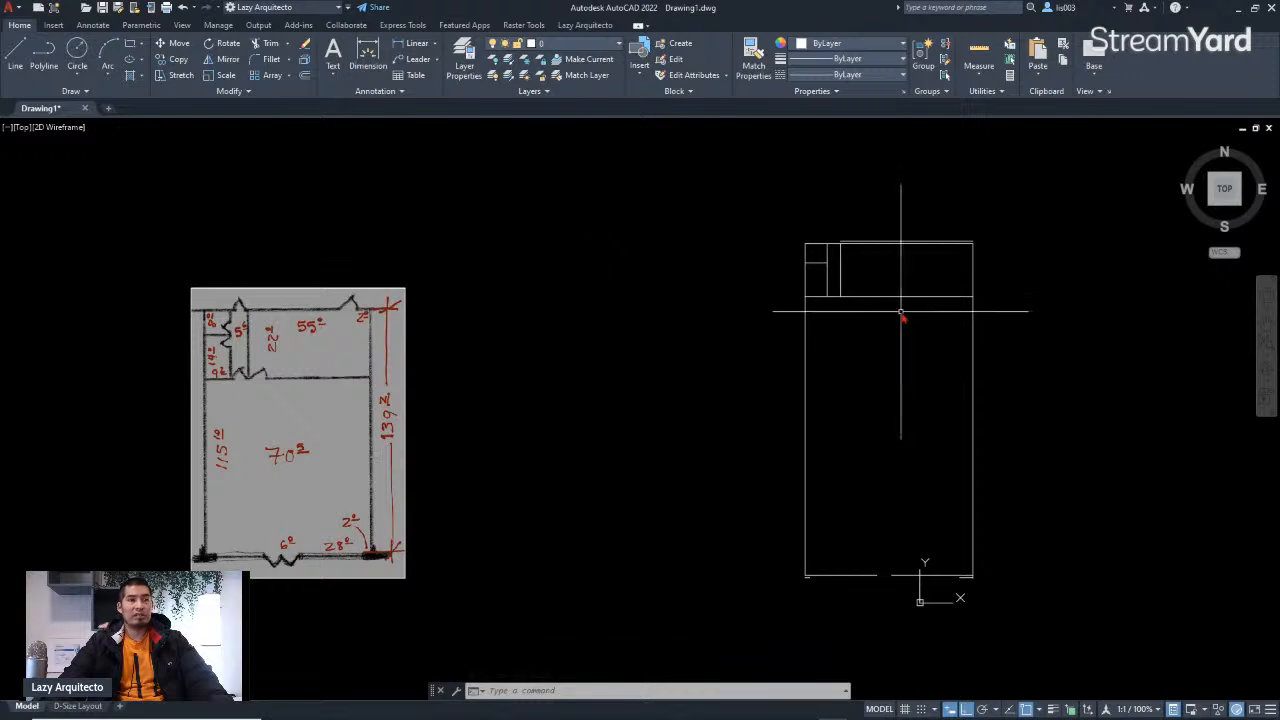
{"action": "scroll", "coordinate": [898, 318], "scroll_direction": "up", "scroll_amount": 2}
{"action": "middle_click_drag", "start_coordinate": [891, 314], "coordinate": [761, 342]}
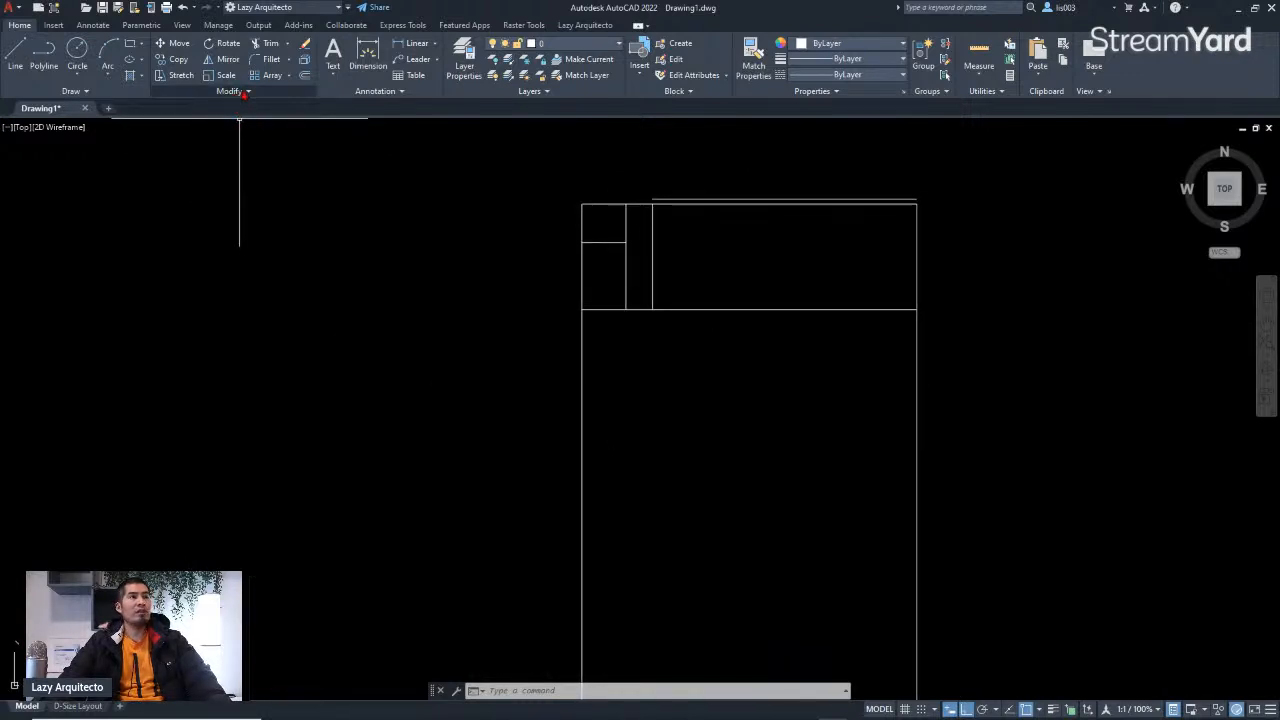
{"action": "left_click", "coordinate": [307, 78]}
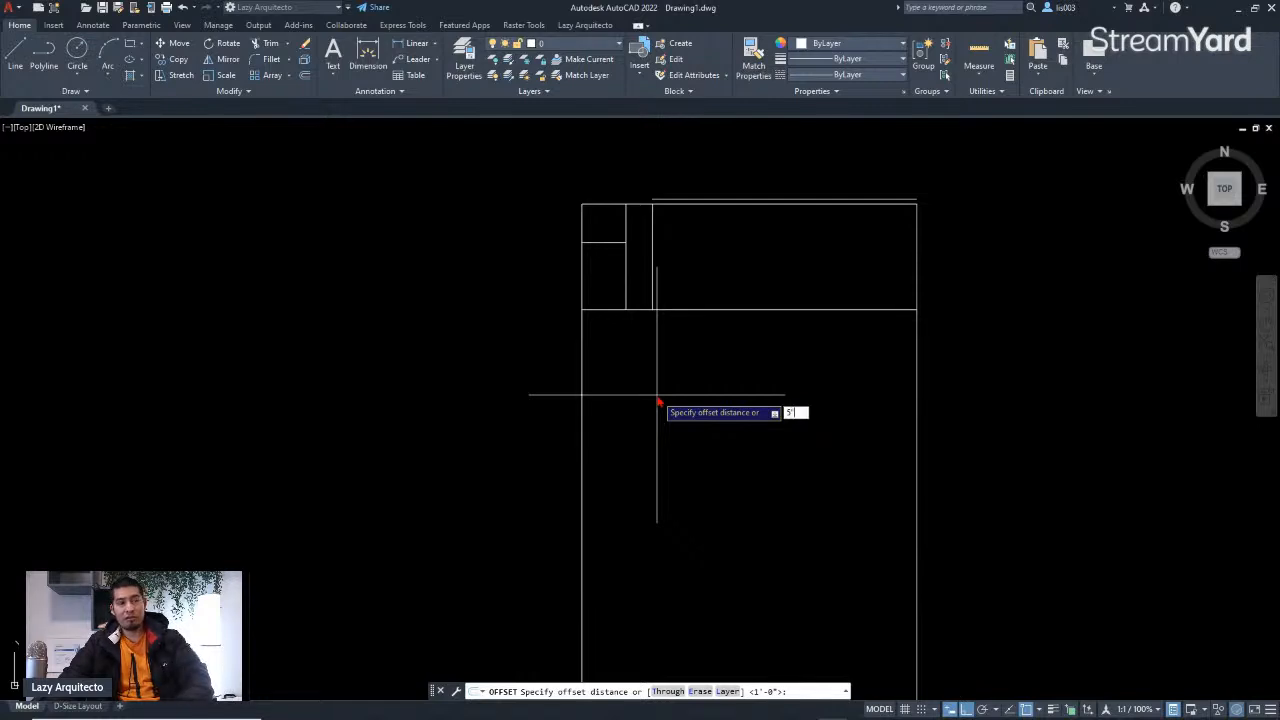
{"action": "key", "text": "Return"}
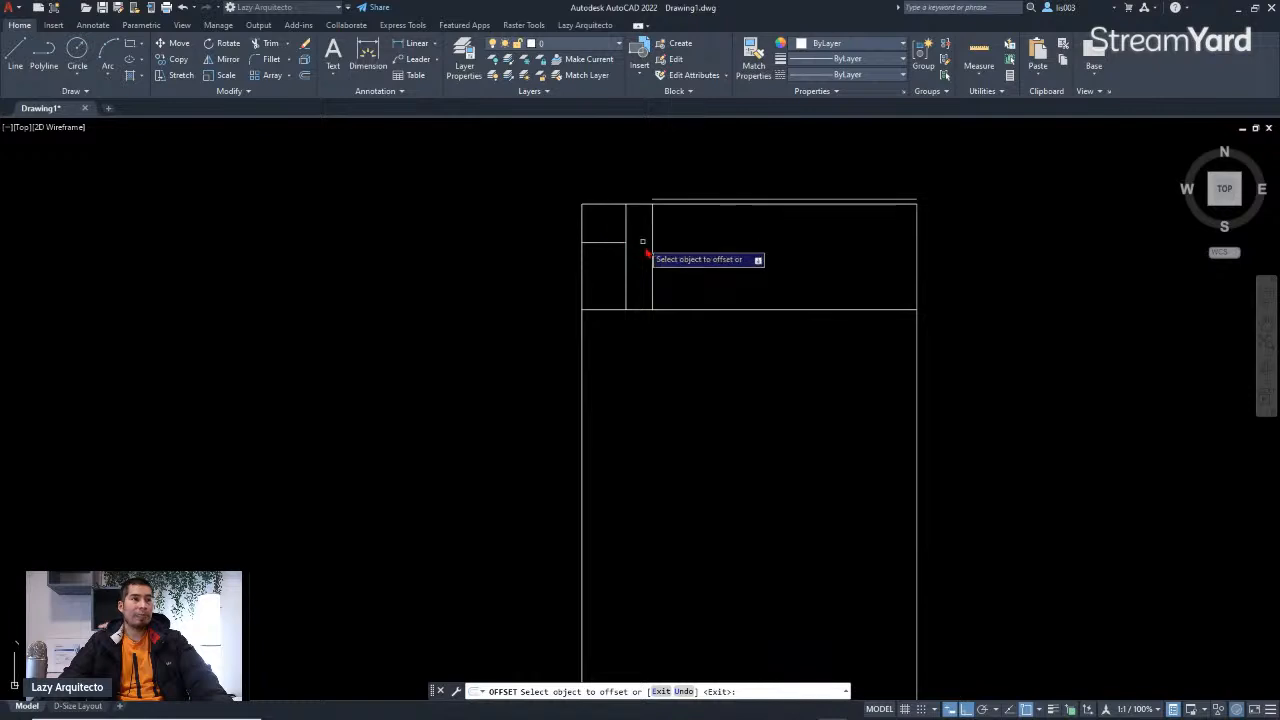
{"action": "mouse_move", "coordinate": [683, 270]}
{"action": "middle_mouse_down"}
{"action": "mouse_move", "coordinate": [722, 351]}
{"action": "mouse_move", "coordinate": [808, 334]}
{"action": "middle_mouse_up"}
{"action": "key", "text": "Escape"}
Step: Examine the small rooms in the plan image's upper-left corner
{"action": "scroll", "coordinate": [712, 345], "scroll_direction": "down", "scroll_amount": 3}
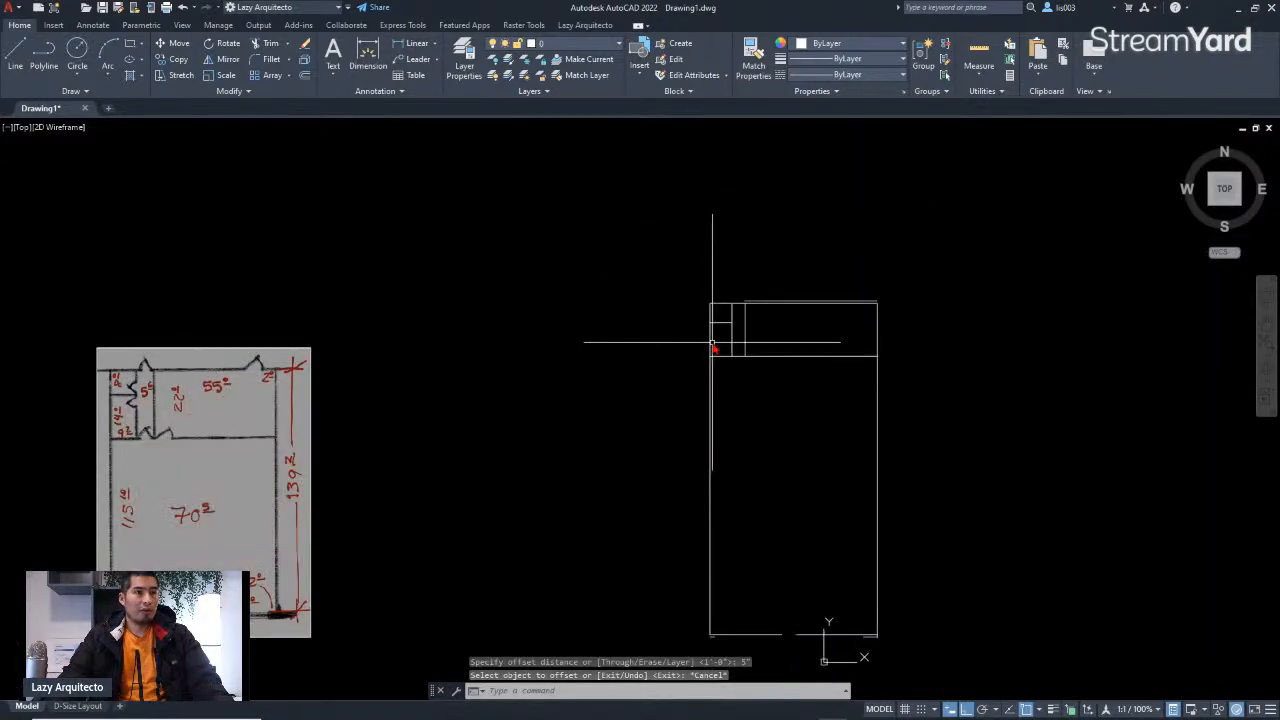
{"action": "scroll", "coordinate": [737, 337], "scroll_direction": "up", "scroll_amount": 3}
{"action": "middle_click_drag", "start_coordinate": [737, 337], "coordinate": [820, 342]}
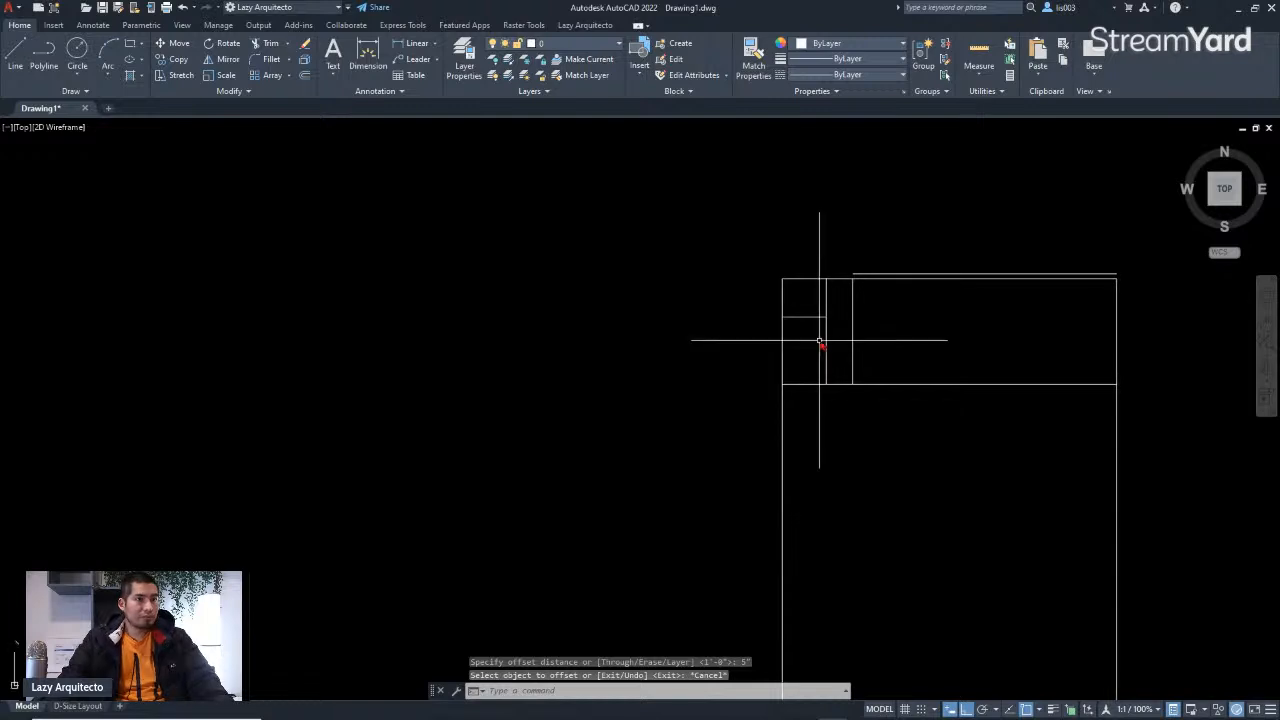
{"action": "scroll", "coordinate": [863, 334], "scroll_direction": "down", "scroll_amount": 3}
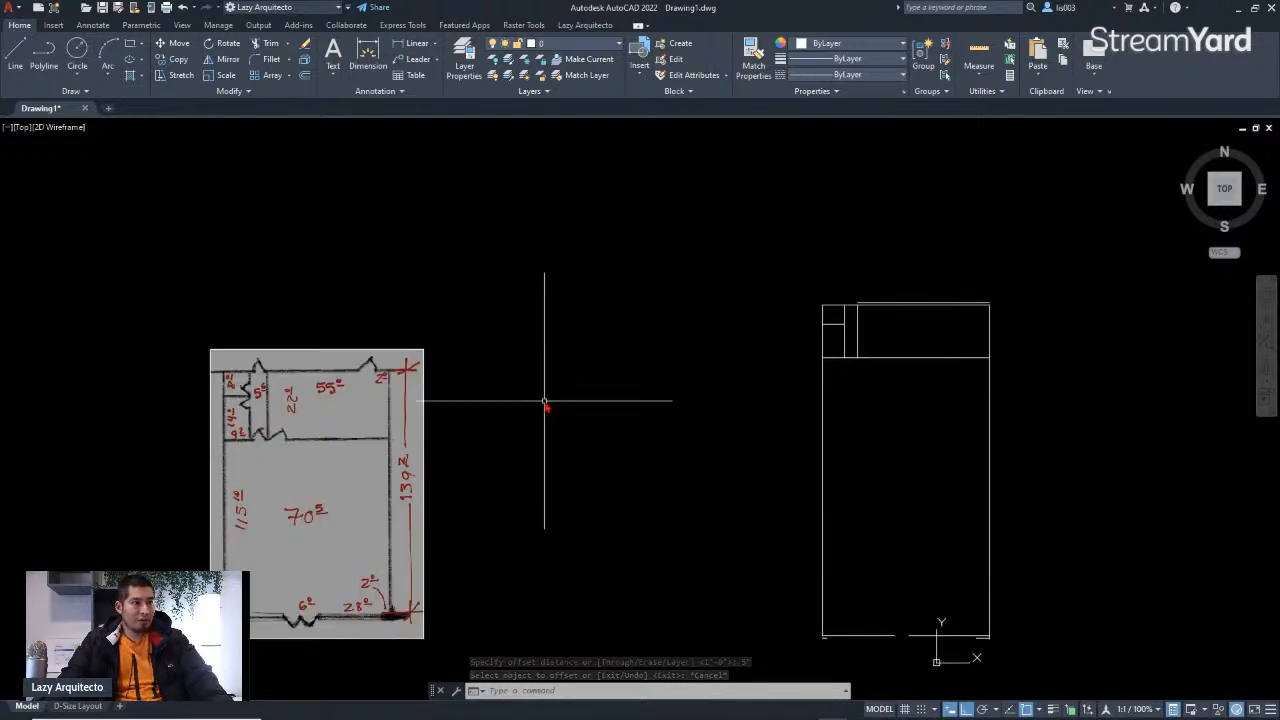
{"action": "scroll", "coordinate": [288, 399], "scroll_direction": "up", "scroll_amount": 3}
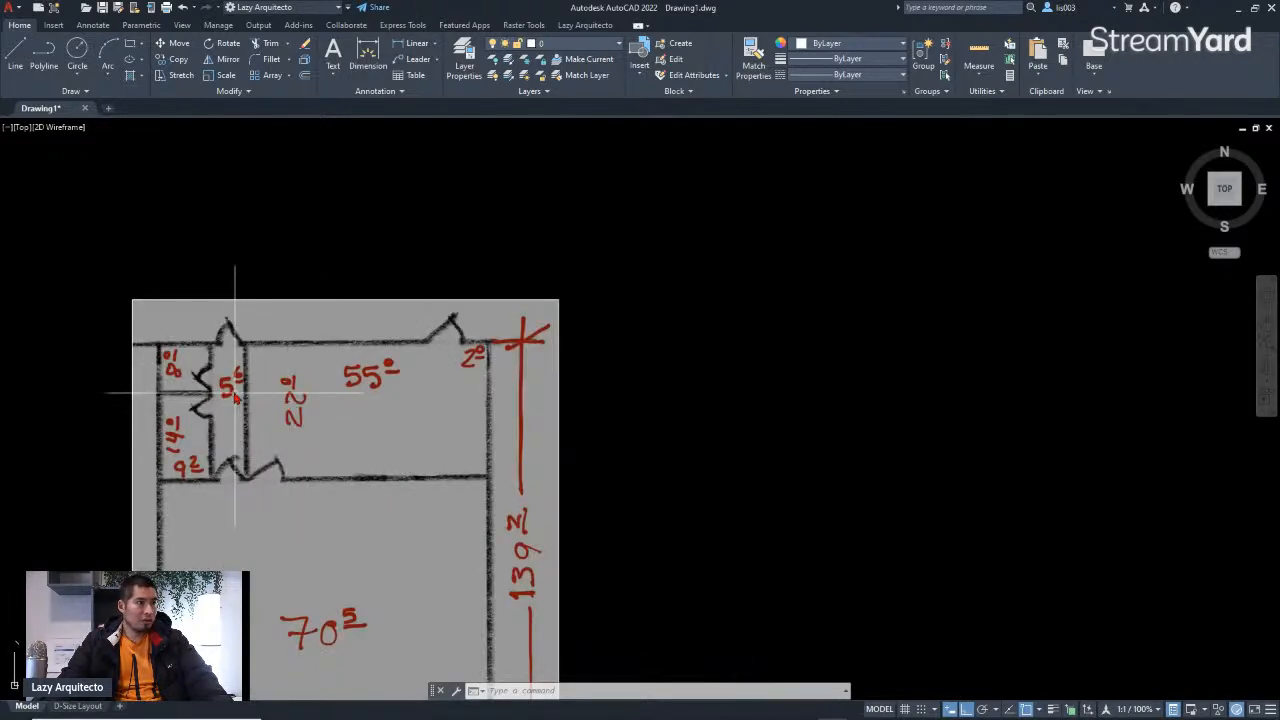
Step: Offset the vertical wall between the small rooms and the large room 3" toward the small rooms, then end the Offset command
{"action": "scroll", "coordinate": [240, 400], "scroll_direction": "up", "scroll_amount": 3}
{"action": "scroll", "coordinate": [250, 402], "scroll_direction": "down", "scroll_amount": 3}
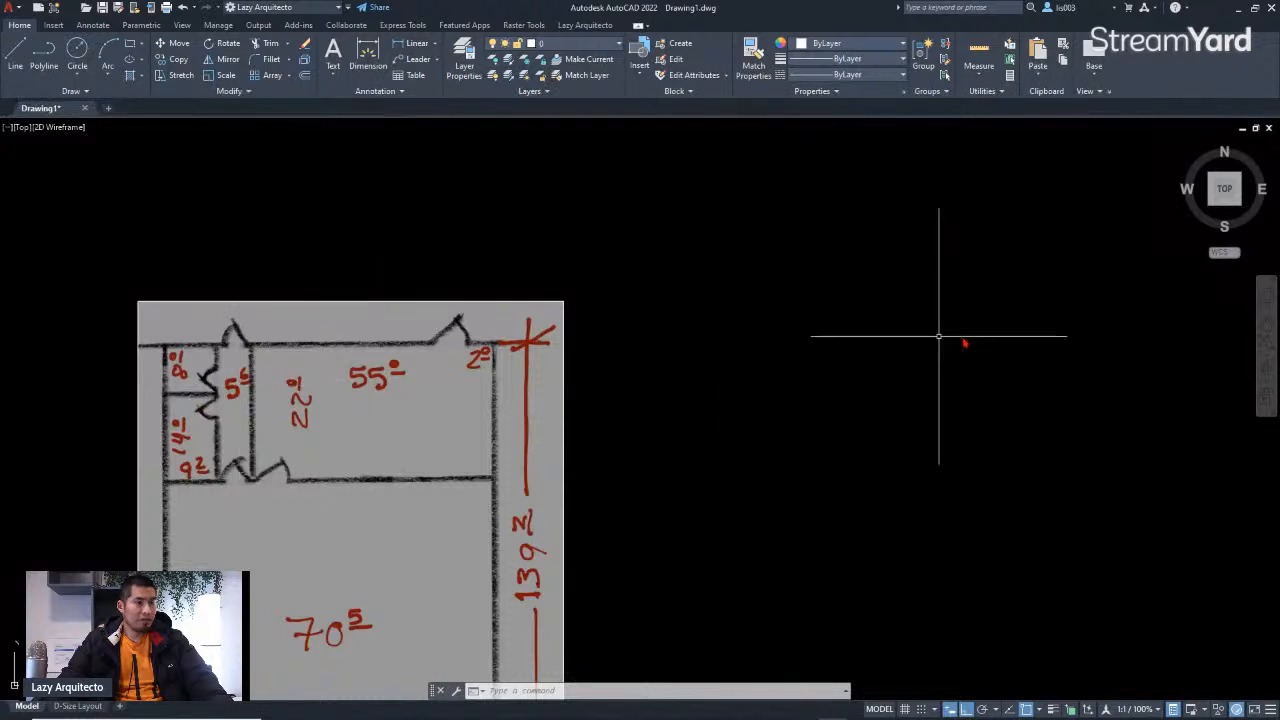
{"action": "middle_click_drag", "start_coordinate": [931, 341], "coordinate": [500, 354]}
{"action": "middle_click_drag", "start_coordinate": [926, 309], "coordinate": [717, 318]}
{"action": "scroll", "coordinate": [713, 257], "scroll_direction": "up", "scroll_amount": 3}
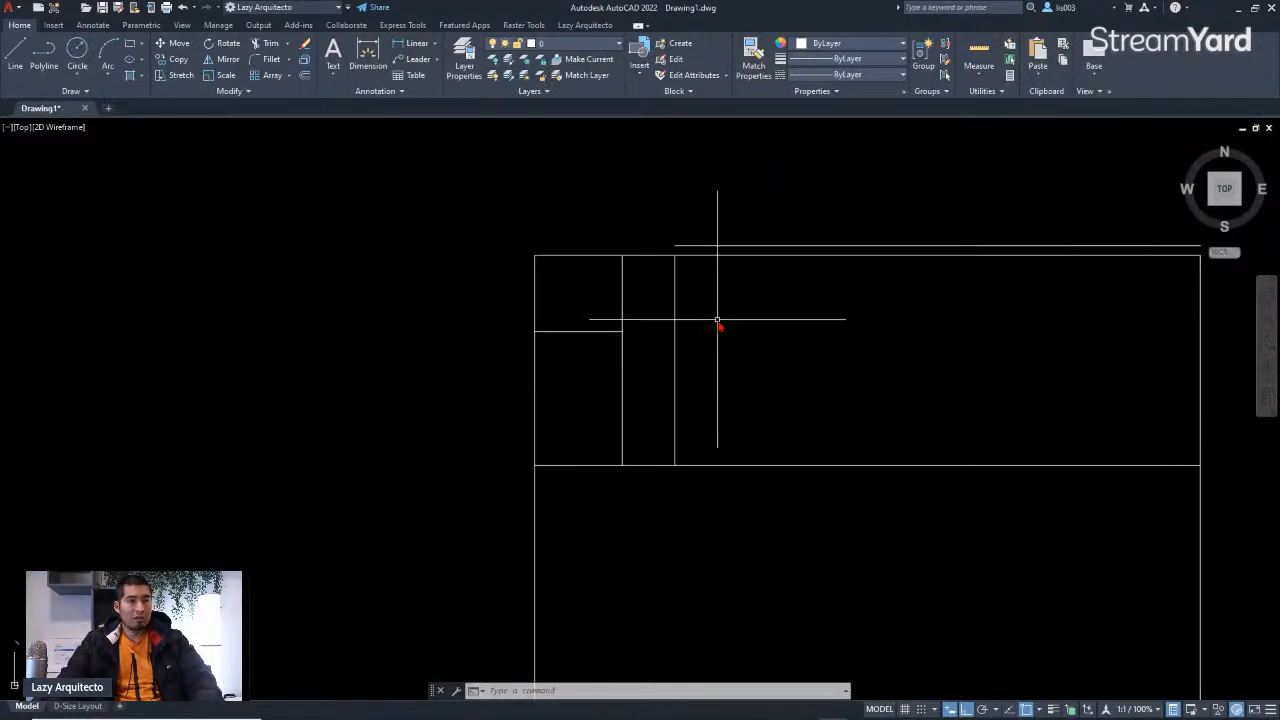
{"action": "scroll", "coordinate": [700, 345], "scroll_direction": "down", "scroll_amount": 5}
{"action": "scroll", "coordinate": [690, 350], "scroll_direction": "up", "scroll_amount": 3}
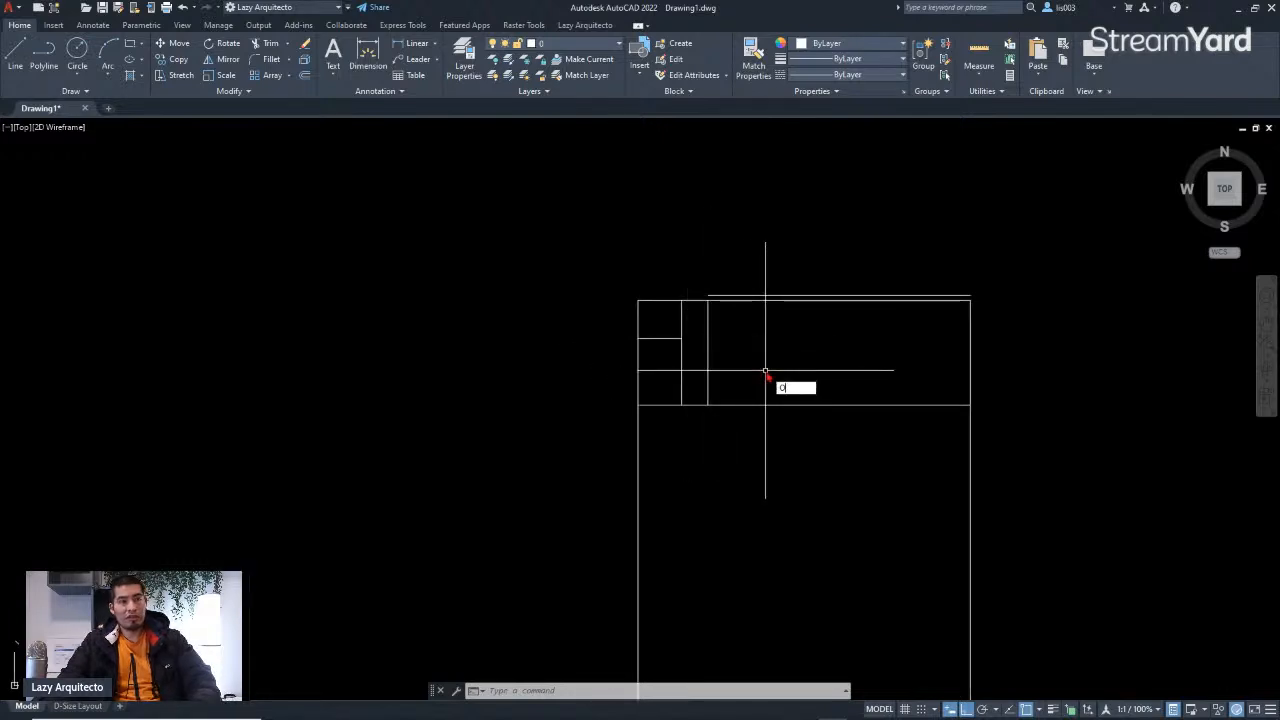
{"action": "key", "text": "Return"}
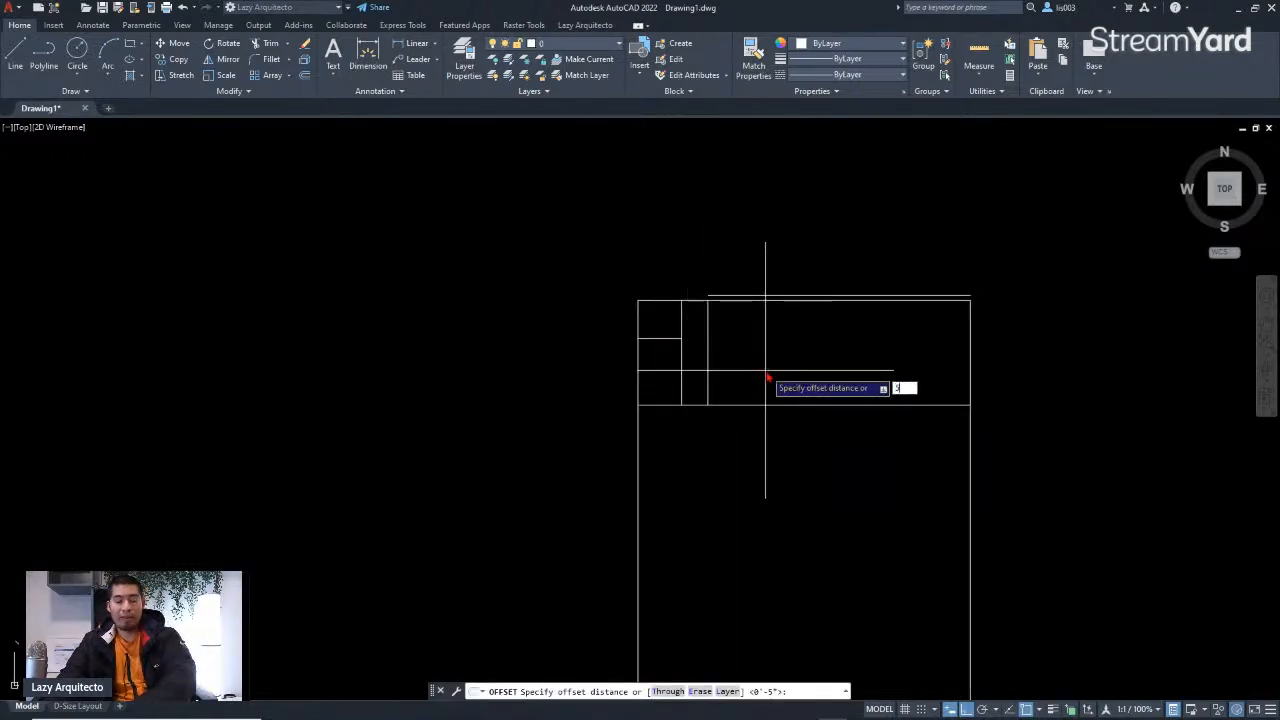
{"action": "type", "text": "3"}
{"action": "key", "text": "Return"}
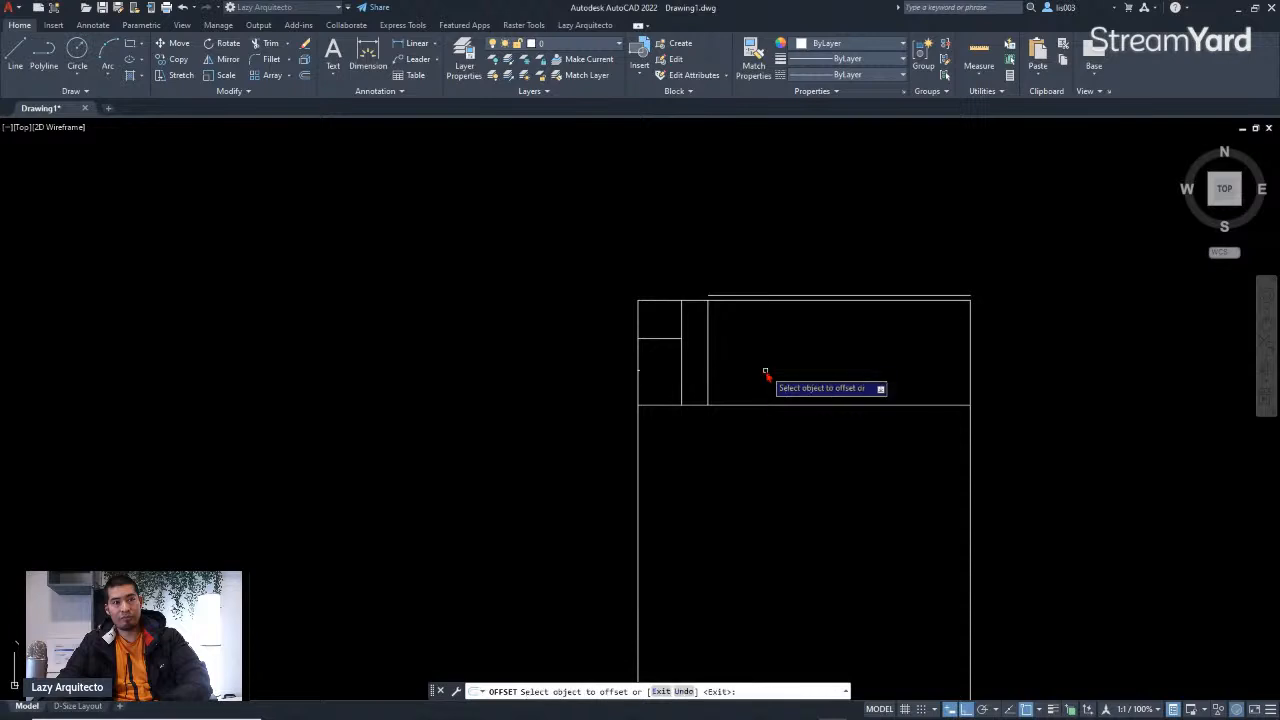
{"action": "left_click", "coordinate": [707, 340]}
{"action": "scroll", "coordinate": [693, 355], "scroll_direction": "up", "scroll_amount": 5}
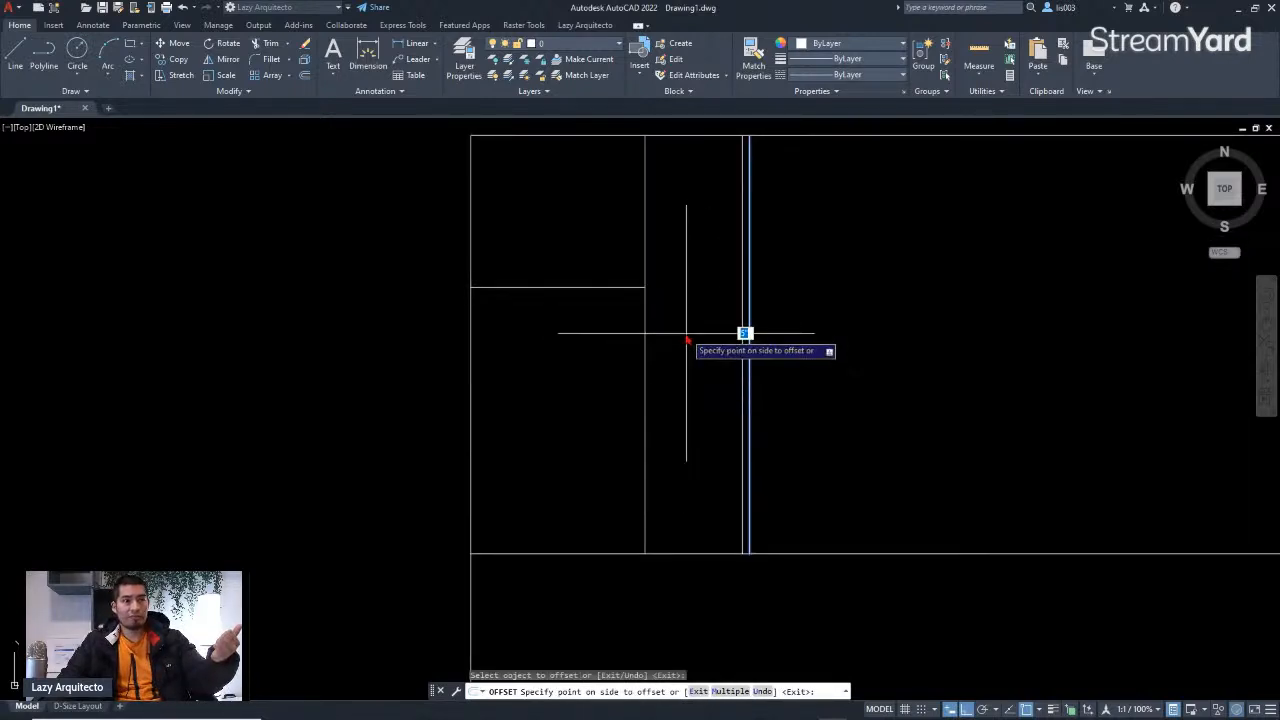
{"action": "left_click", "coordinate": [679, 339]}
{"action": "scroll", "coordinate": [688, 343], "scroll_direction": "down", "scroll_amount": 3}
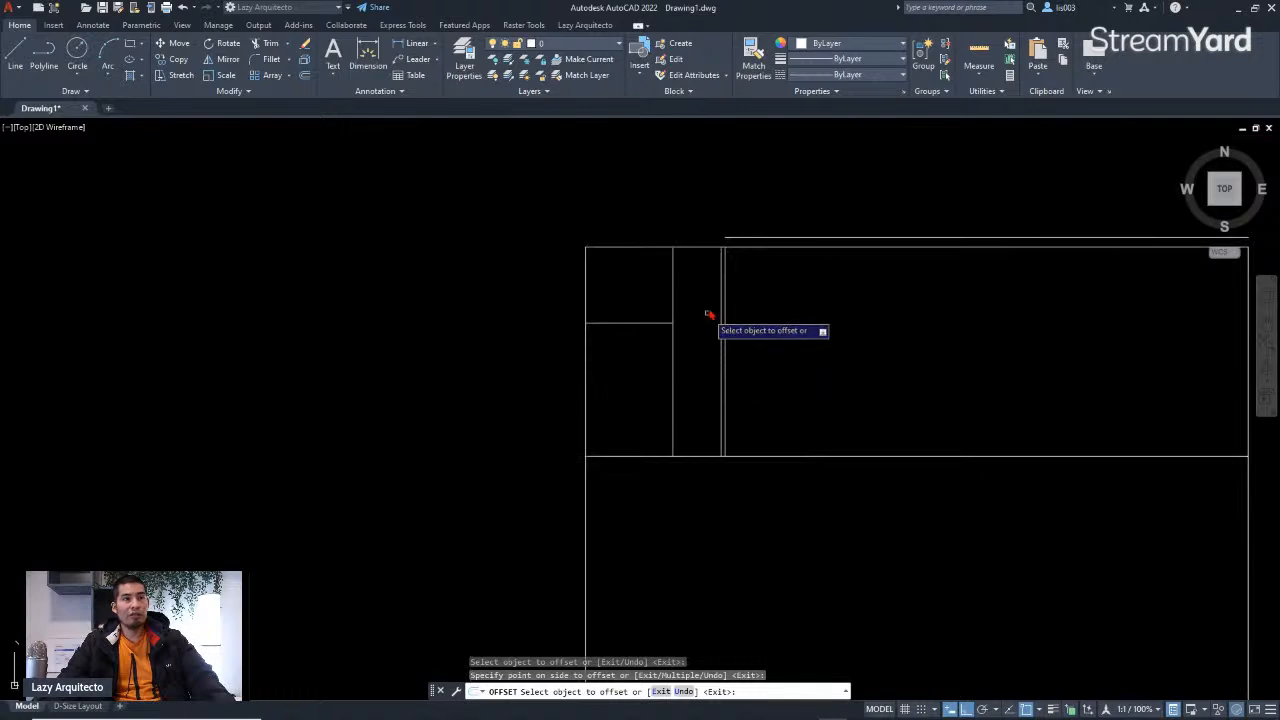
{"action": "key", "text": "Return"}
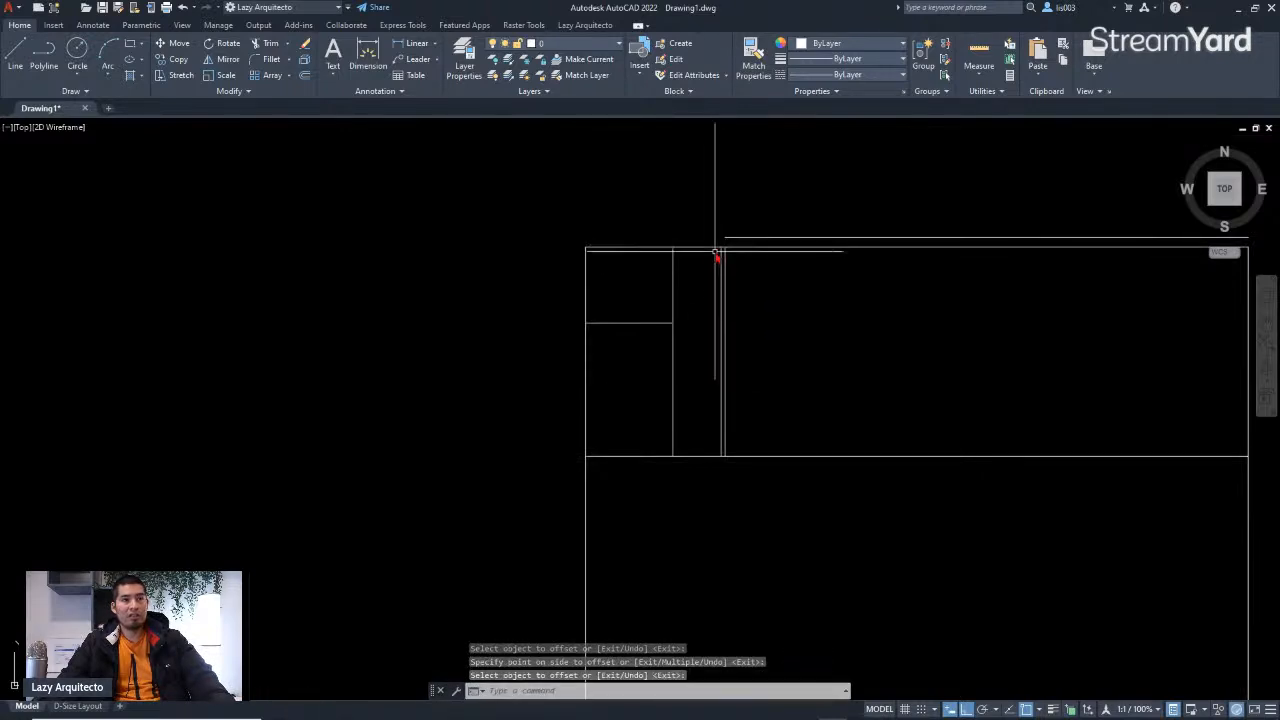
{"action": "scroll", "coordinate": [718, 258], "scroll_direction": "down", "scroll_amount": 5}
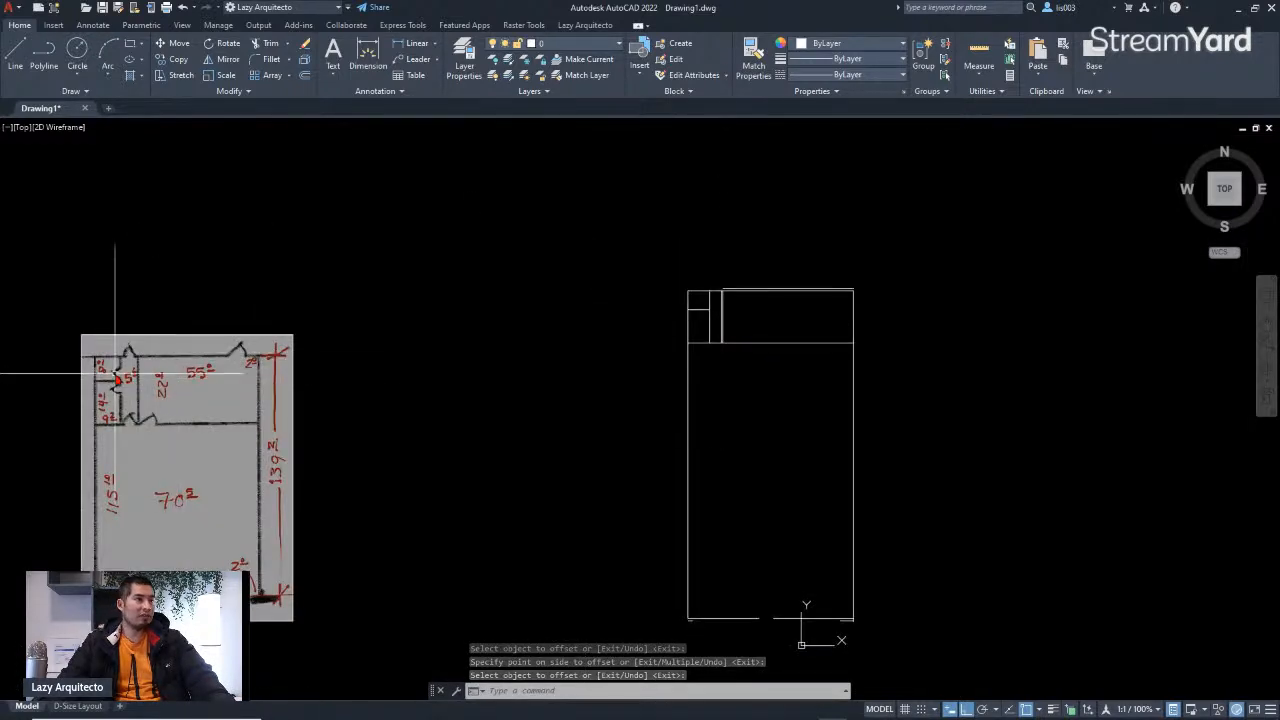
{"action": "scroll", "coordinate": [160, 390], "scroll_direction": "up", "scroll_amount": 6}
{"action": "scroll", "coordinate": [178, 343], "scroll_direction": "down", "scroll_amount": 6}
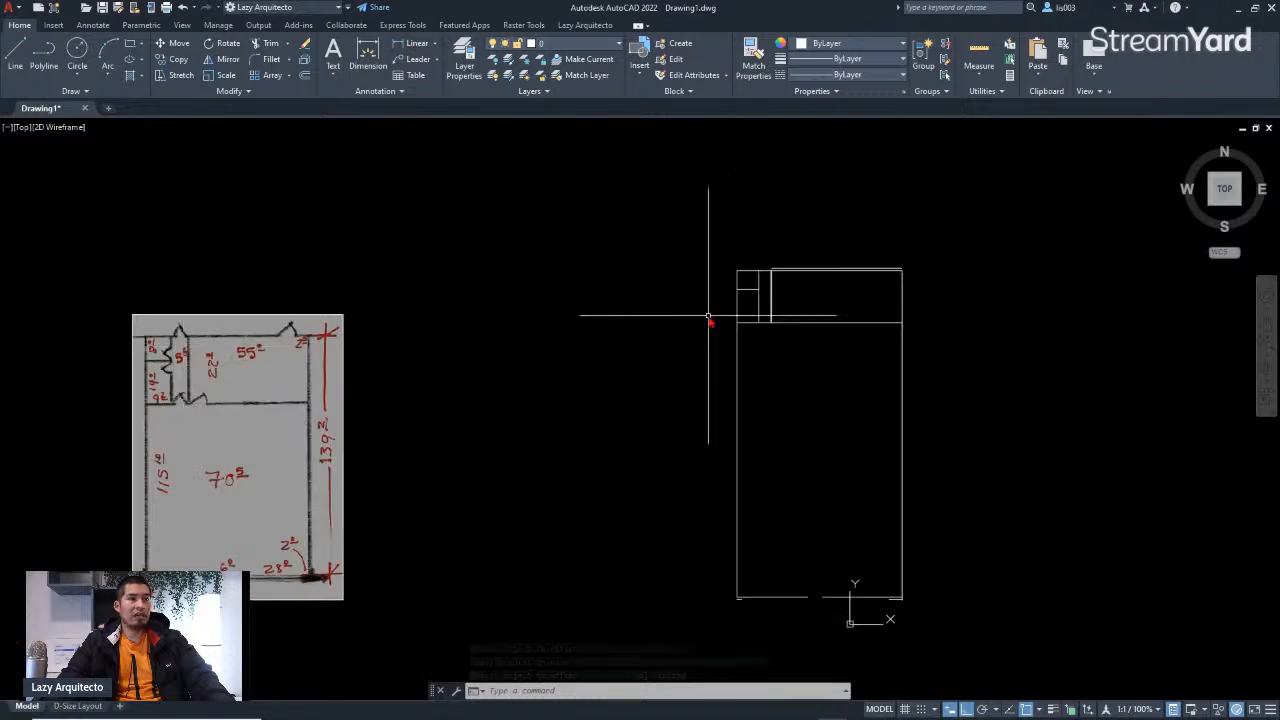
{"action": "scroll", "coordinate": [810, 294], "scroll_direction": "up", "scroll_amount": 3}
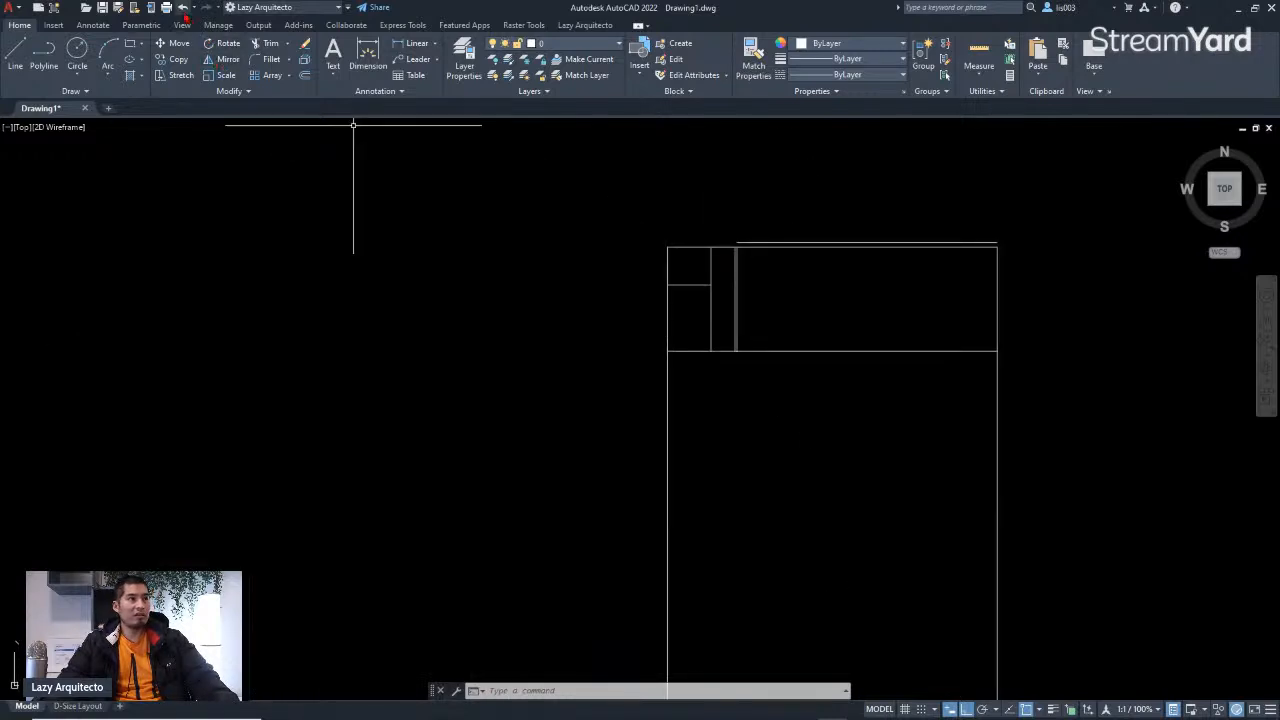
{"action": "left_click", "coordinate": [184, 8]}
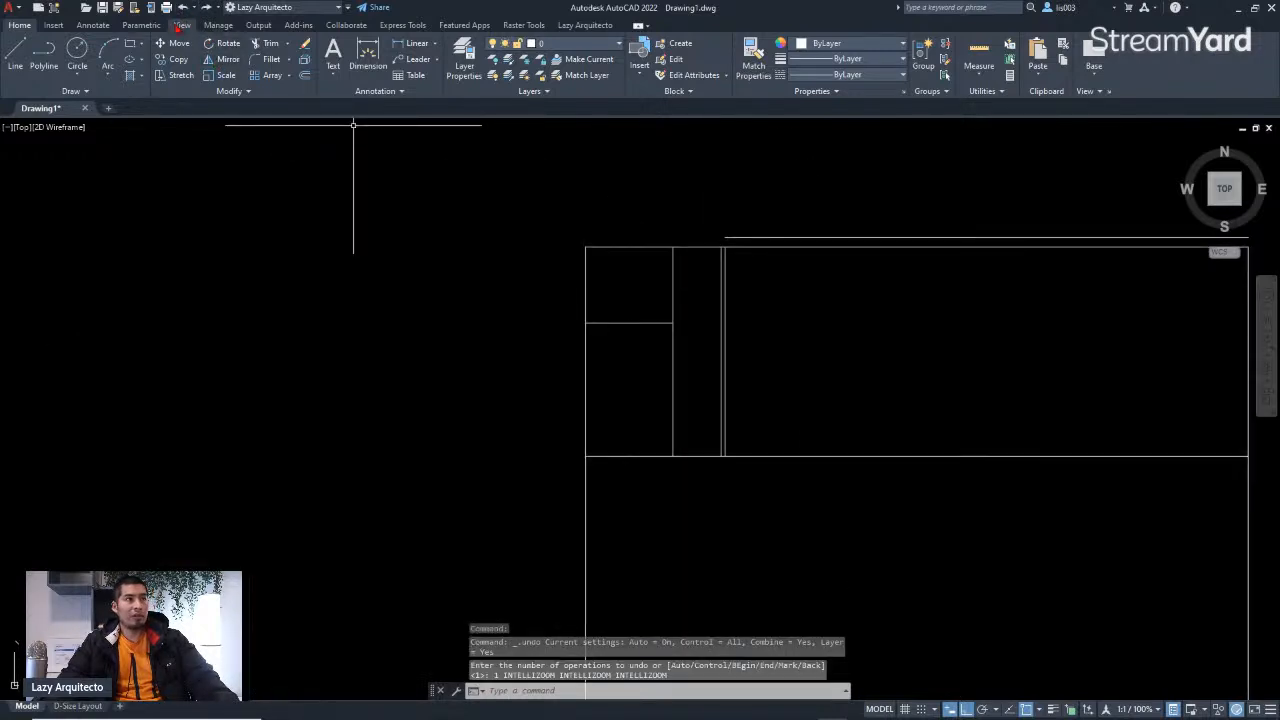
{"action": "left_click", "coordinate": [184, 8]}
Step: Select the small rooms' lines and the plan's left wall and move them 10" to the left
{"action": "scroll", "coordinate": [600, 249], "scroll_direction": "down", "scroll_amount": 6}
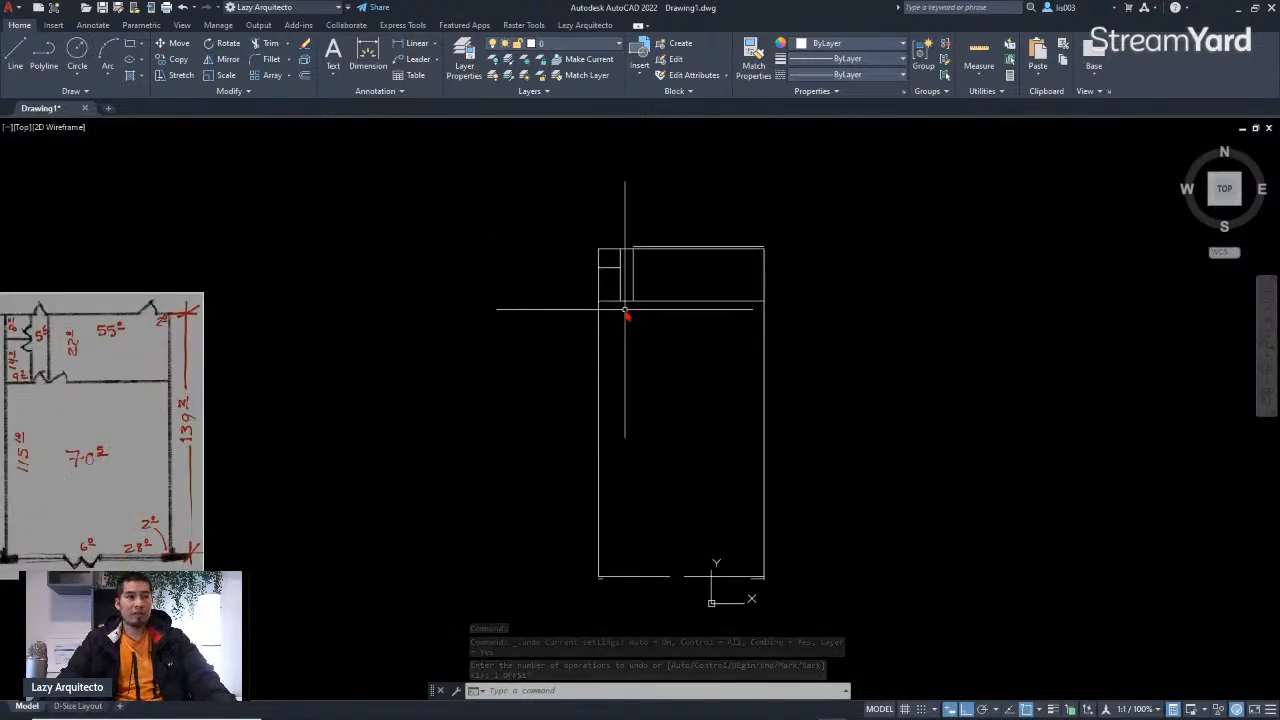
{"action": "left_click", "coordinate": [625, 312]}
{"action": "left_click", "coordinate": [580, 240]}
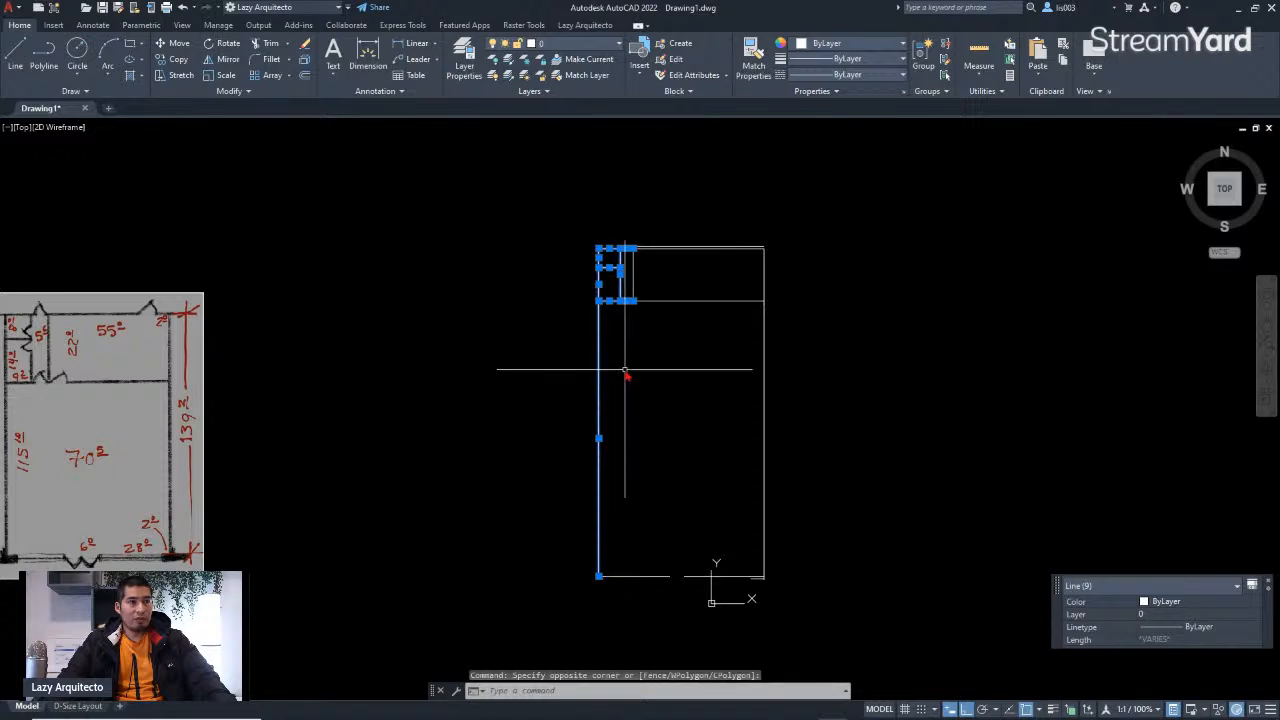
{"action": "left_click", "coordinate": [645, 590]}
{"action": "left_click", "coordinate": [594, 571]}
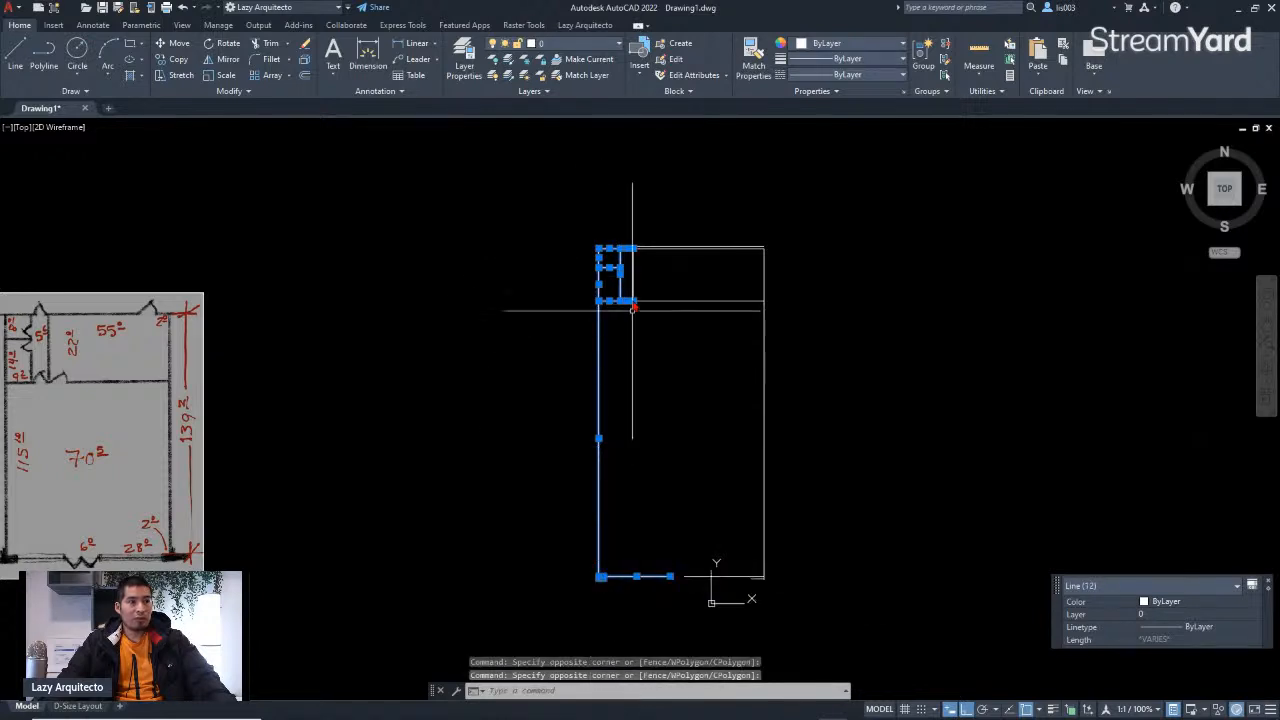
{"action": "scroll", "coordinate": [634, 245], "scroll_direction": "up", "scroll_amount": 6}
{"action": "middle_click_drag", "start_coordinate": [617, 317], "coordinate": [670, 316]}
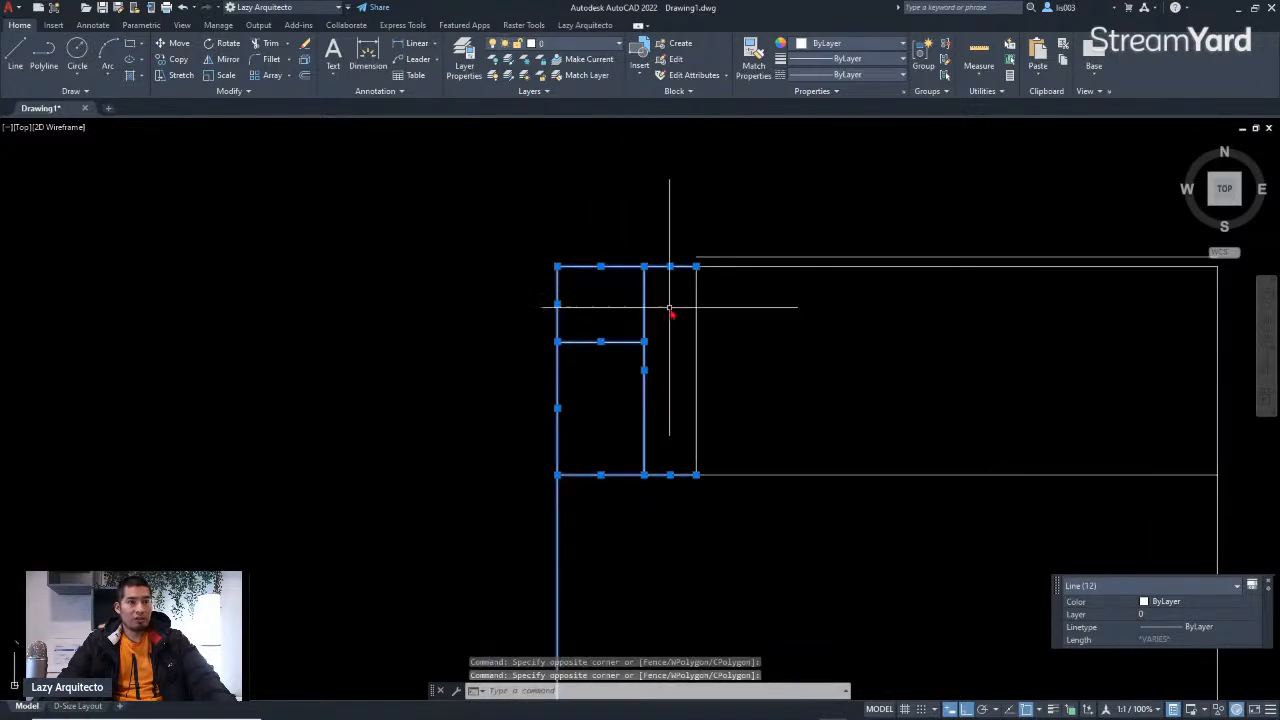
{"action": "scroll", "coordinate": [651, 286], "scroll_direction": "up", "scroll_amount": 3}
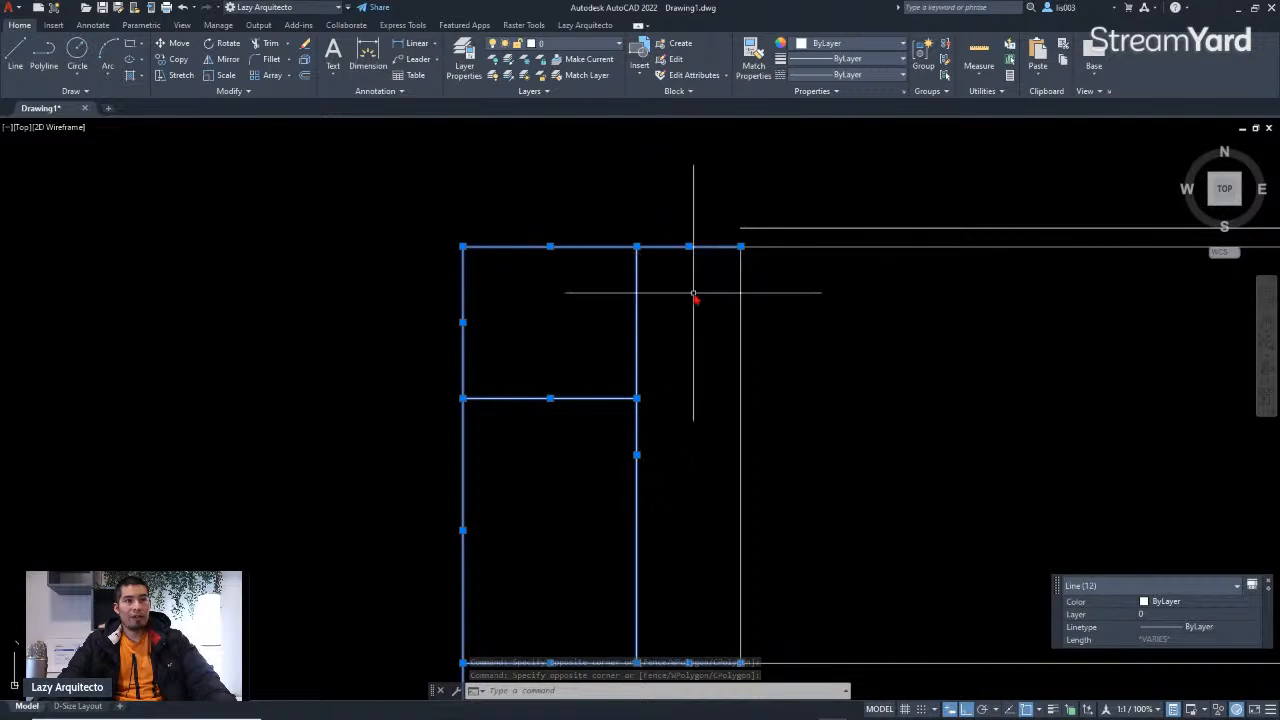
{"action": "scroll", "coordinate": [694, 294], "scroll_direction": "down", "scroll_amount": 3}
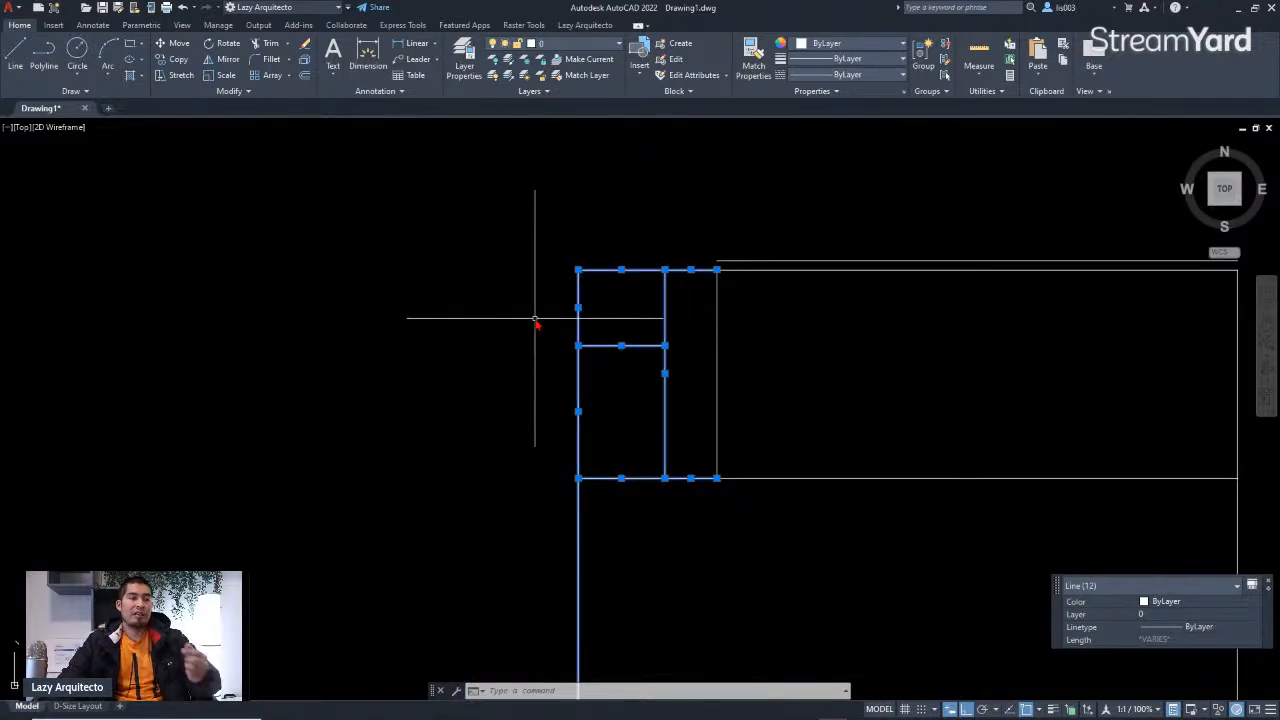
{"action": "scroll", "coordinate": [712, 291], "scroll_direction": "up", "scroll_amount": 5}
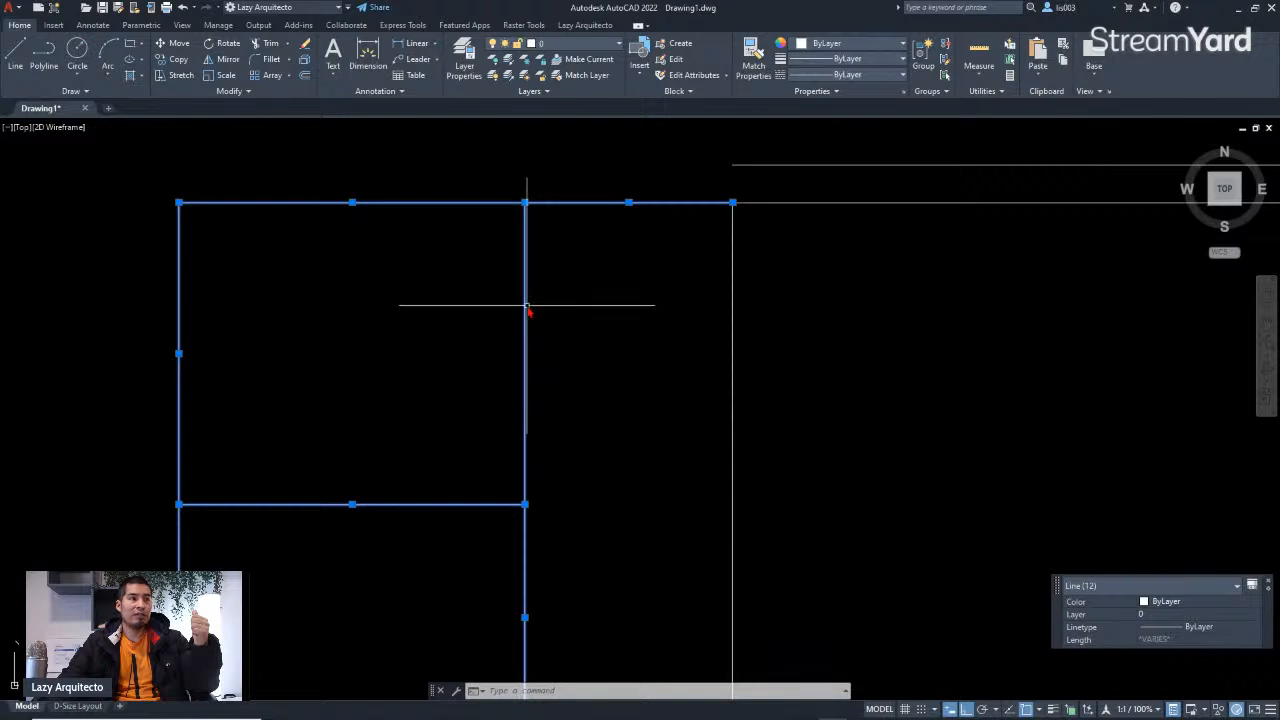
{"action": "scroll", "coordinate": [549, 305], "scroll_direction": "down", "scroll_amount": 7}
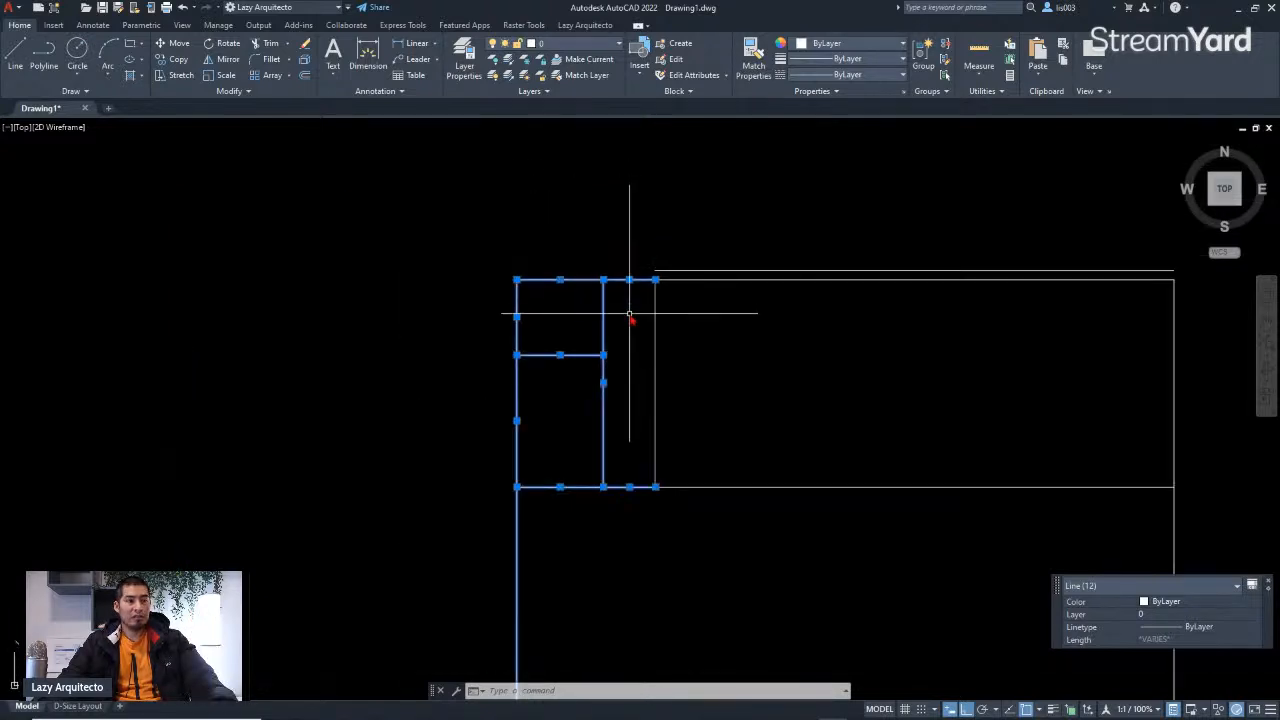
{"action": "left_click", "coordinate": [621, 404]}
{"action": "left_click", "coordinate": [554, 289]}
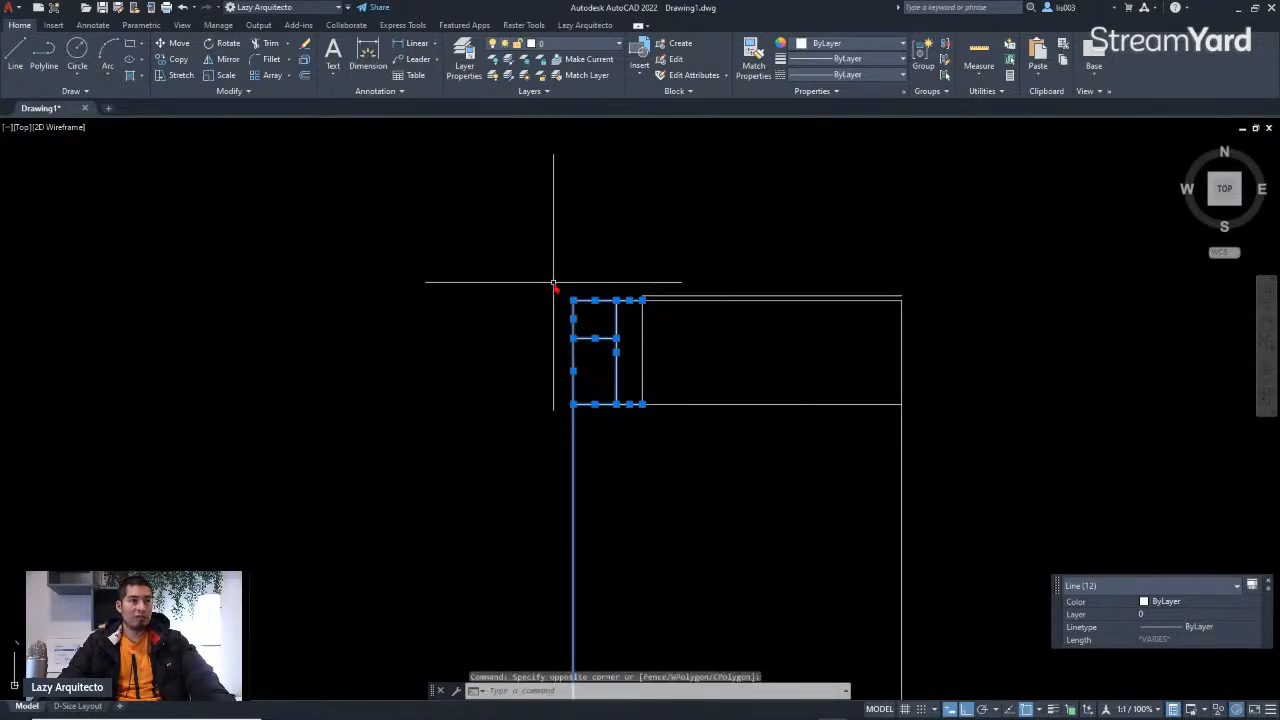
{"action": "scroll", "coordinate": [554, 289], "scroll_direction": "down", "scroll_amount": 3}
{"action": "left_click", "coordinate": [618, 648]}
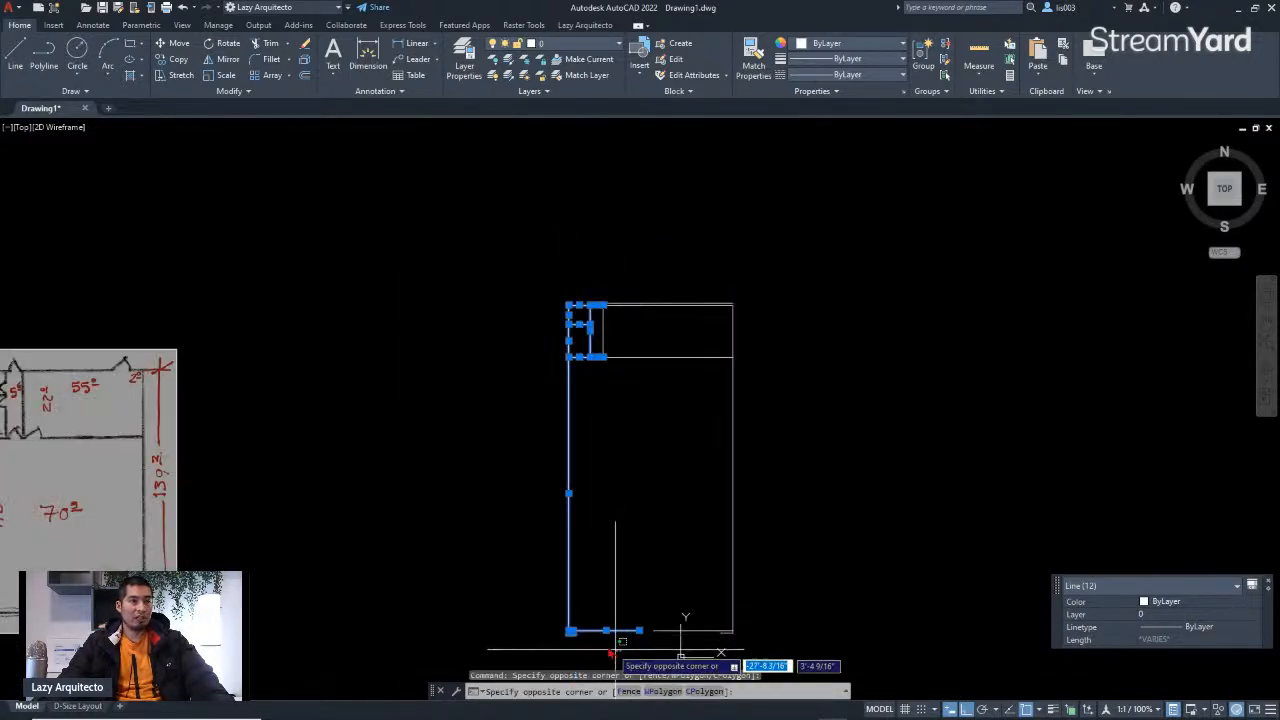
{"action": "left_click", "coordinate": [546, 621]}
{"action": "scroll", "coordinate": [596, 637], "scroll_direction": "up", "scroll_amount": 3}
{"action": "middle_click_drag", "start_coordinate": [608, 628], "coordinate": [643, 571]}
{"action": "scroll", "coordinate": [645, 590], "scroll_direction": "down", "scroll_amount": 3}
{"action": "scroll", "coordinate": [623, 290], "scroll_direction": "up", "scroll_amount": 3}
{"action": "scroll", "coordinate": [666, 306], "scroll_direction": "up", "scroll_amount": 2}
{"action": "scroll", "coordinate": [674, 286], "scroll_direction": "down", "scroll_amount": 2}
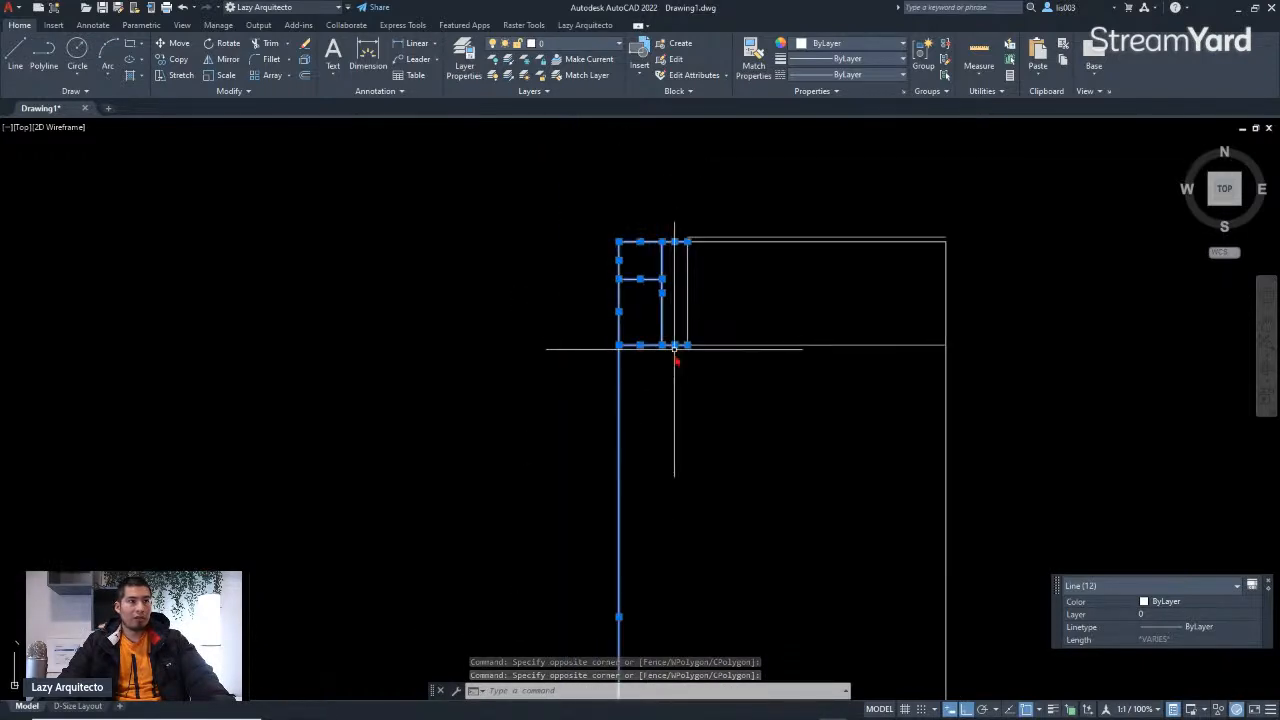
{"action": "middle_click_drag", "start_coordinate": [674, 386], "coordinate": [653, 407]}
{"action": "type", "text": "M"}
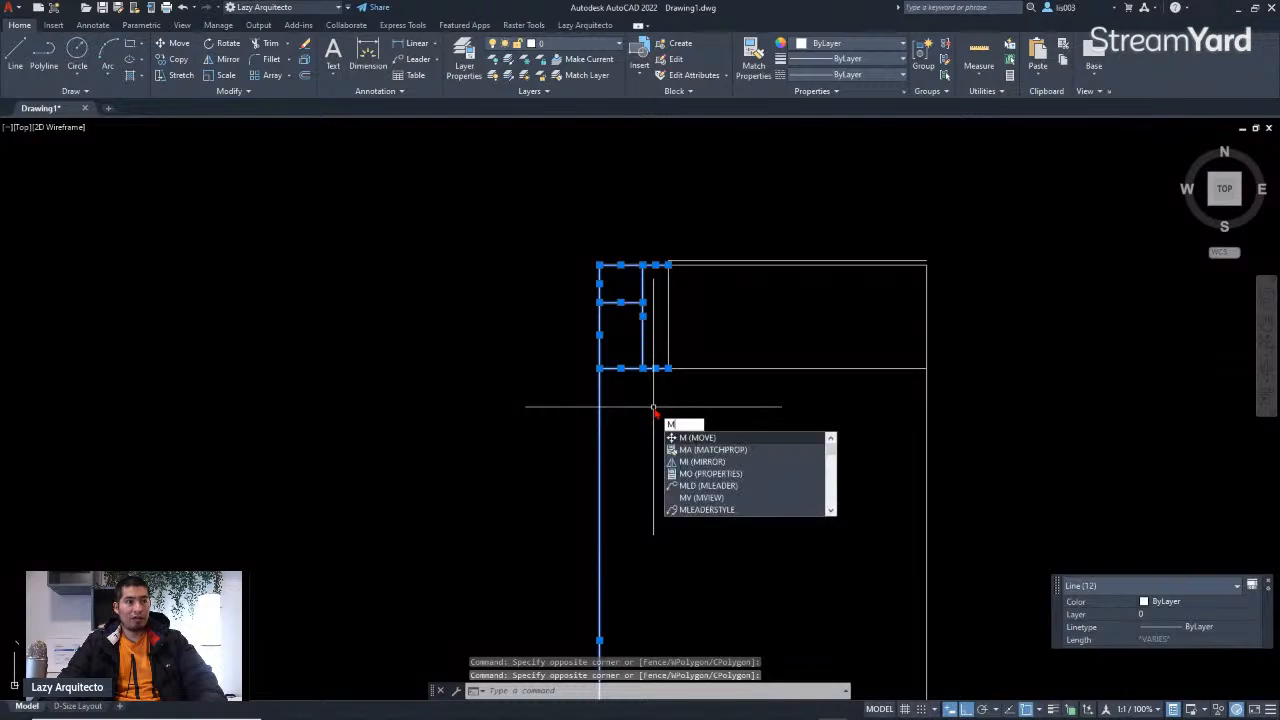
{"action": "key", "text": "Return"}
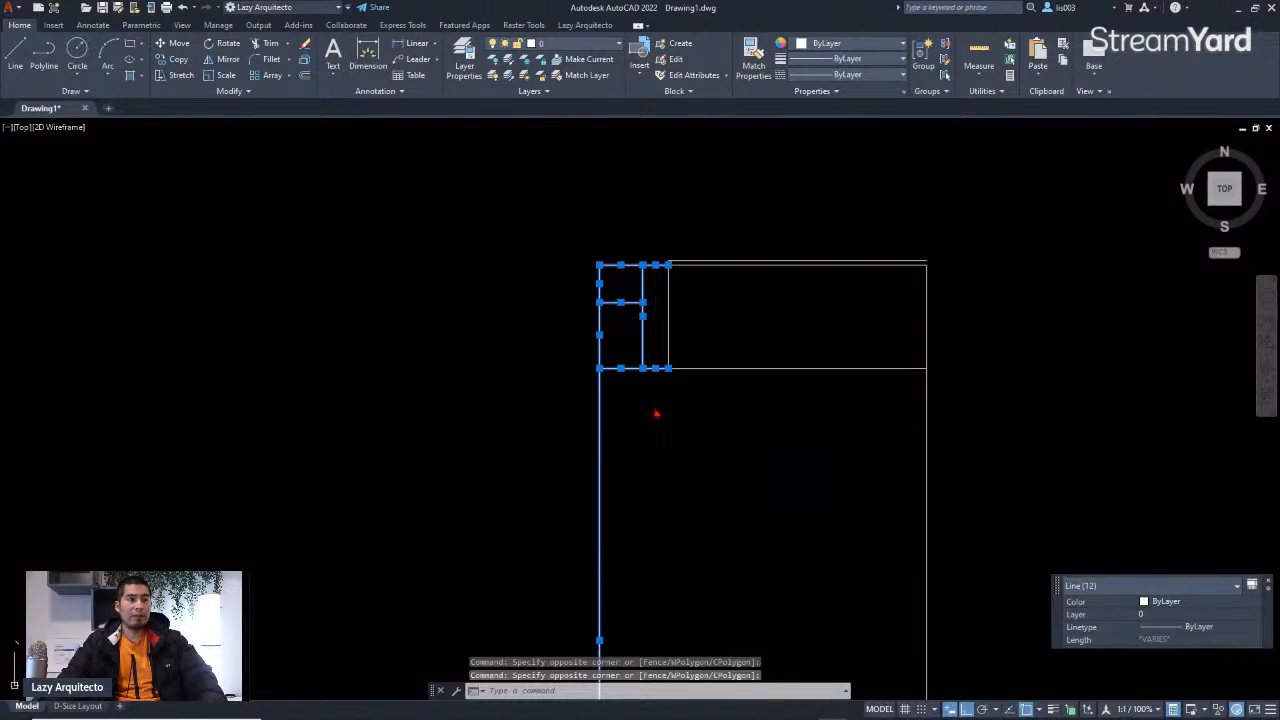
{"action": "scroll", "coordinate": [663, 406], "scroll_direction": "down", "scroll_amount": 2}
{"action": "left_click", "coordinate": [660, 424]}
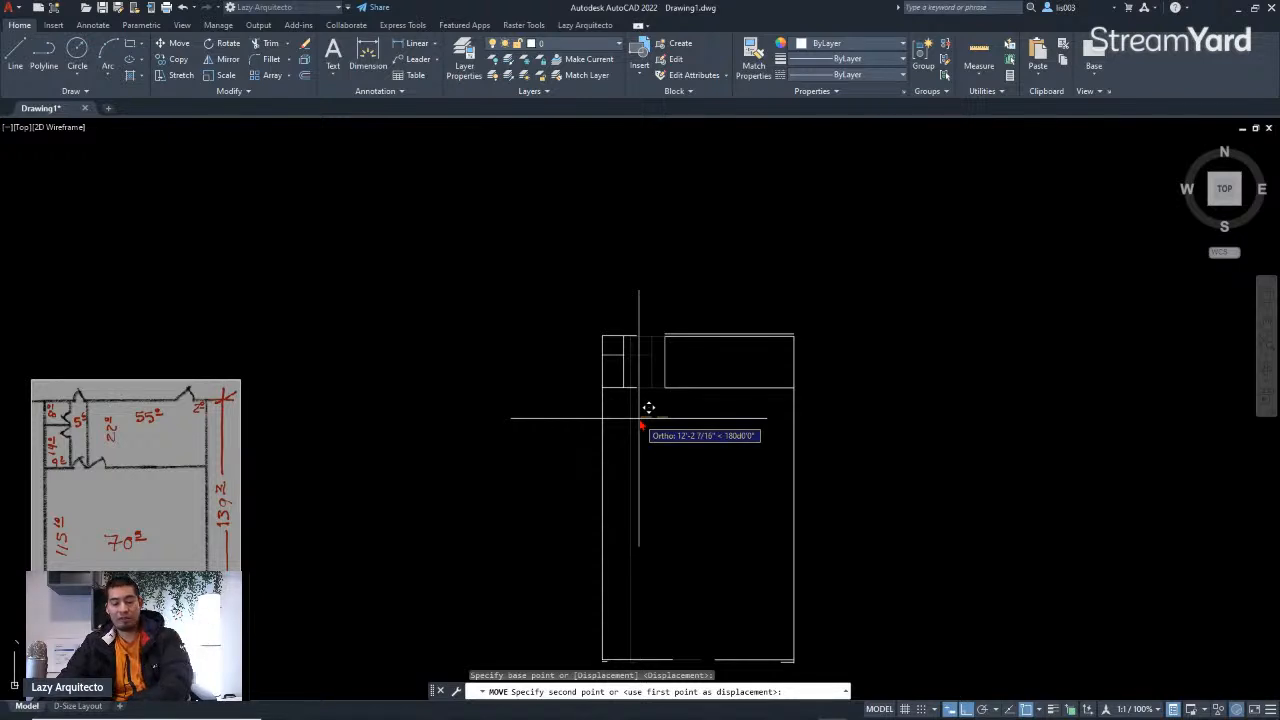
{"action": "type", "text": "10"}
{"action": "key", "text": "Return"}
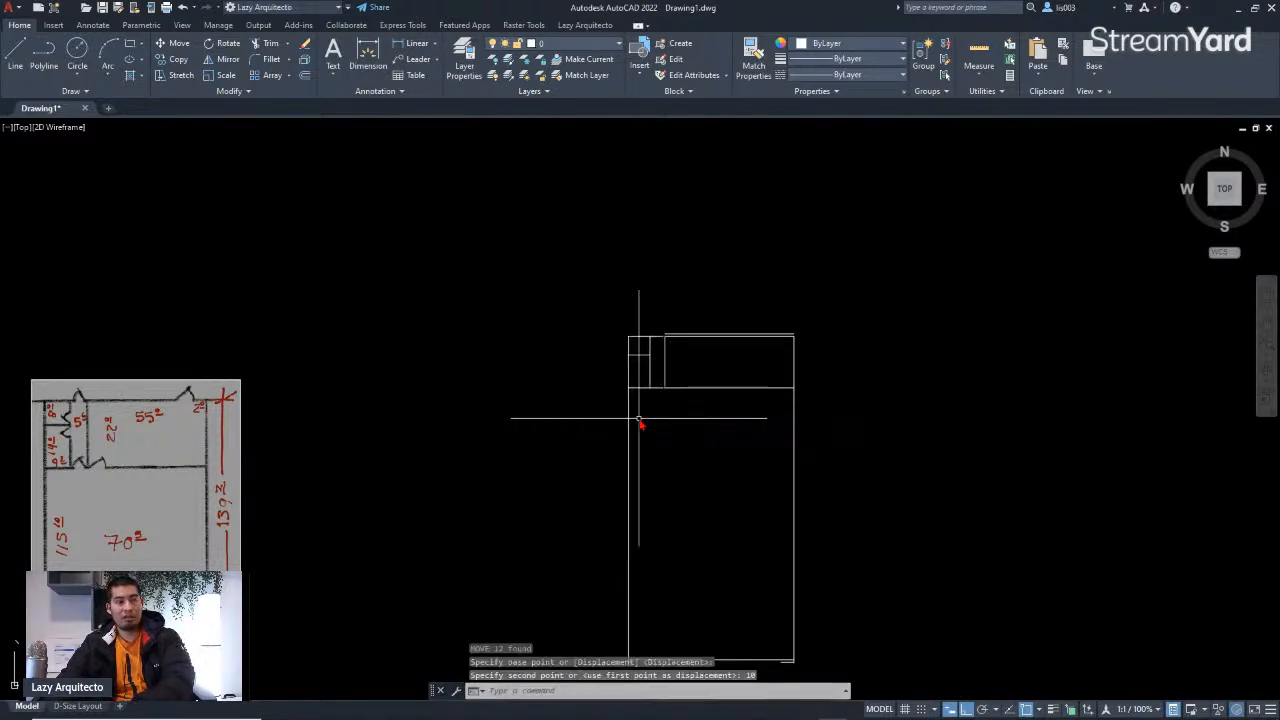
Step: Offset the large room's left wall 5" to the left, toward the small rooms
{"action": "scroll", "coordinate": [641, 423], "scroll_direction": "up", "scroll_amount": 3}
{"action": "middle_click_drag", "start_coordinate": [701, 347], "coordinate": [700, 274]}
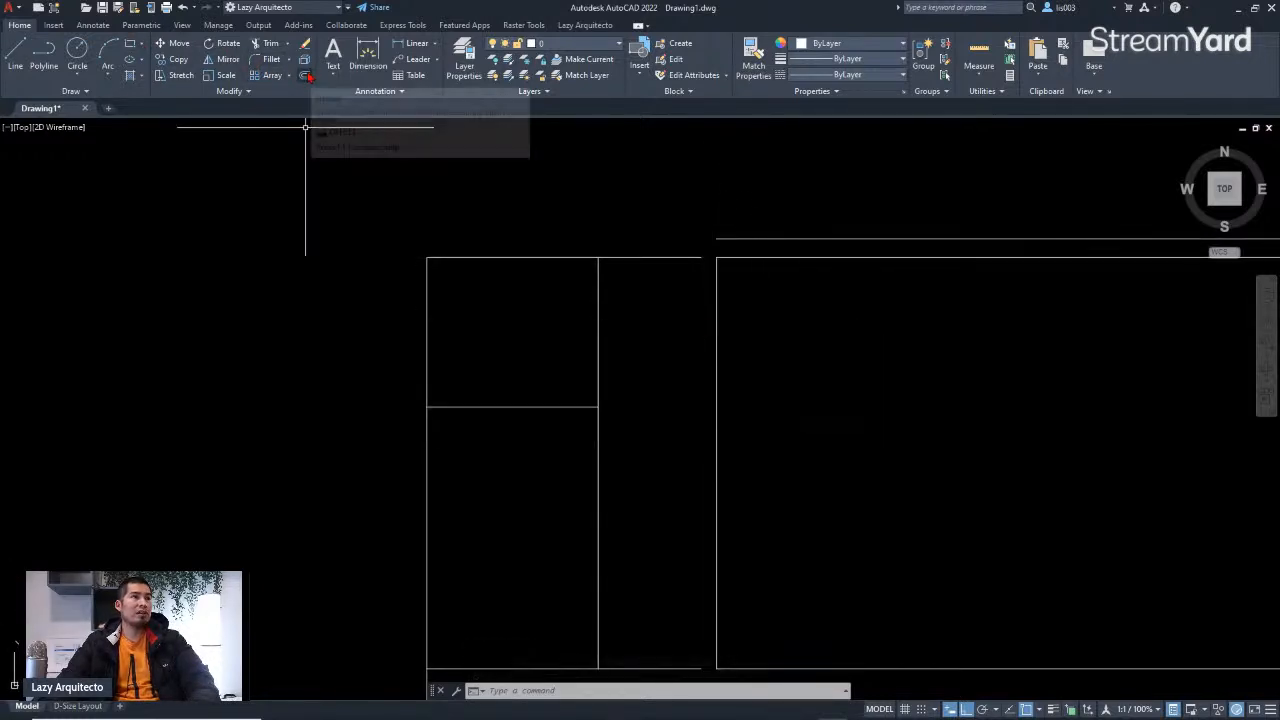
{"action": "left_click", "coordinate": [305, 76]}
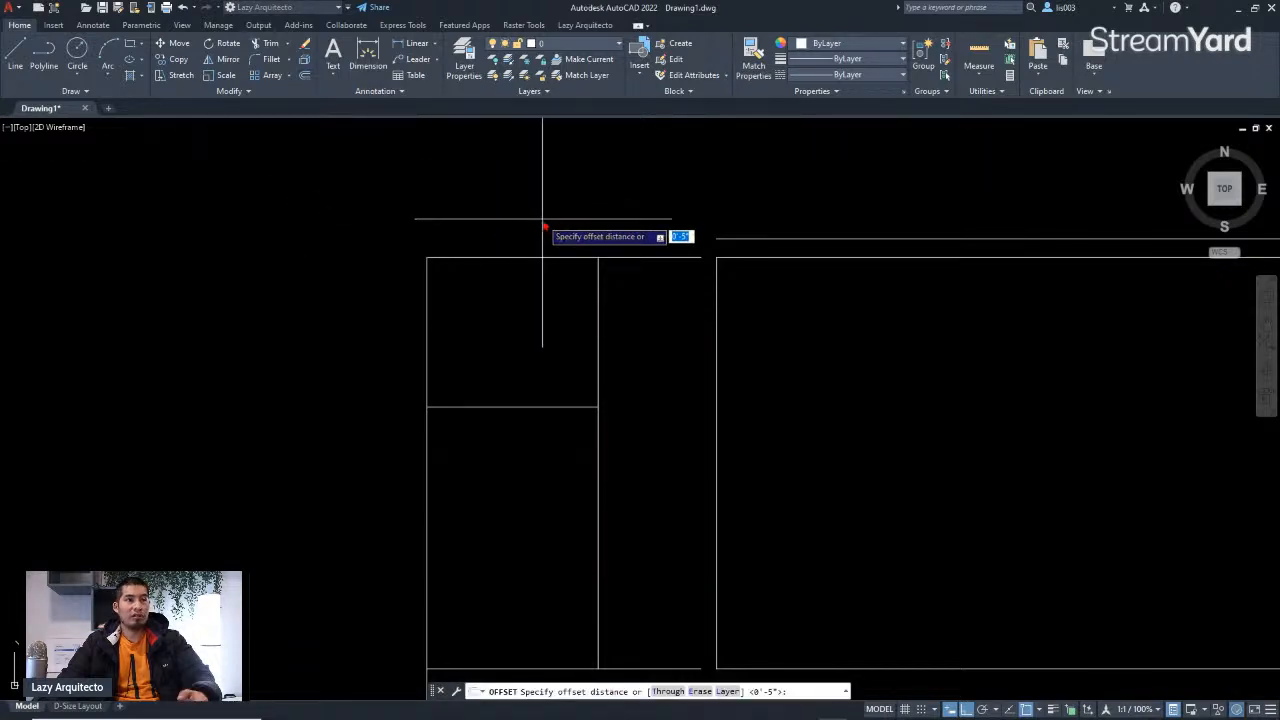
{"action": "type", "text": "5"}
{"action": "key", "text": "Return"}
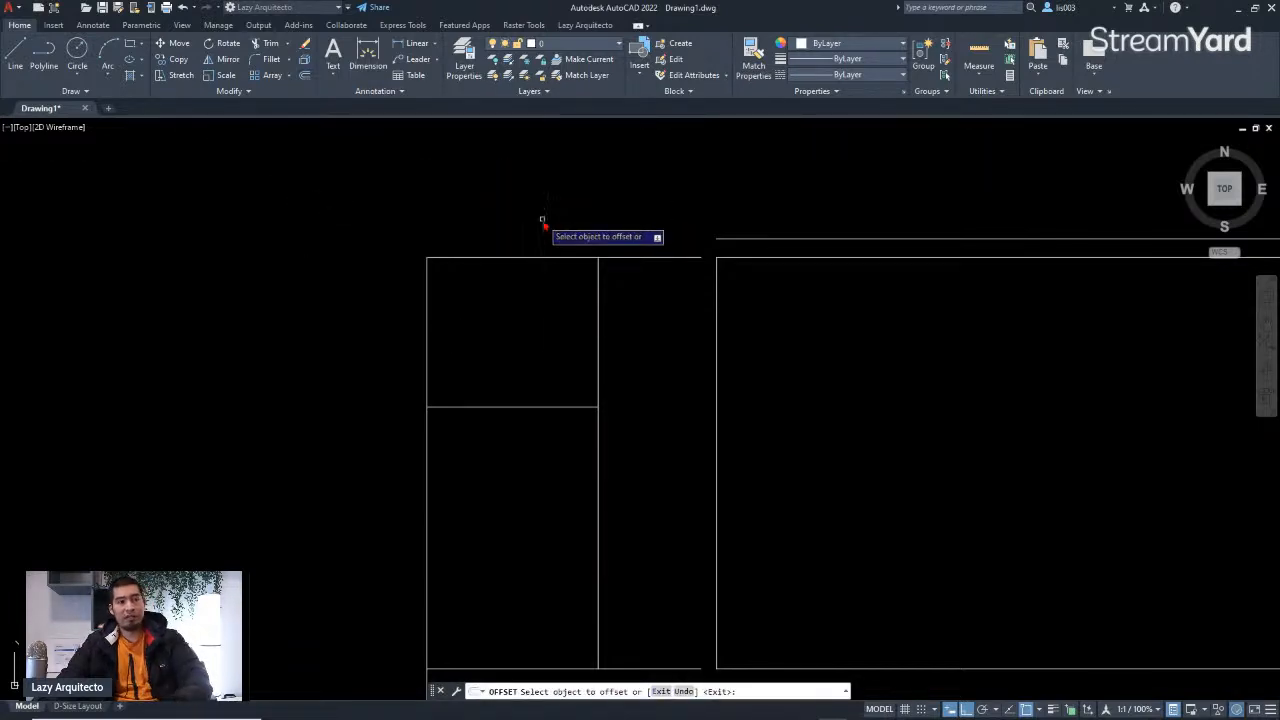
{"action": "left_click", "coordinate": [716, 290]}
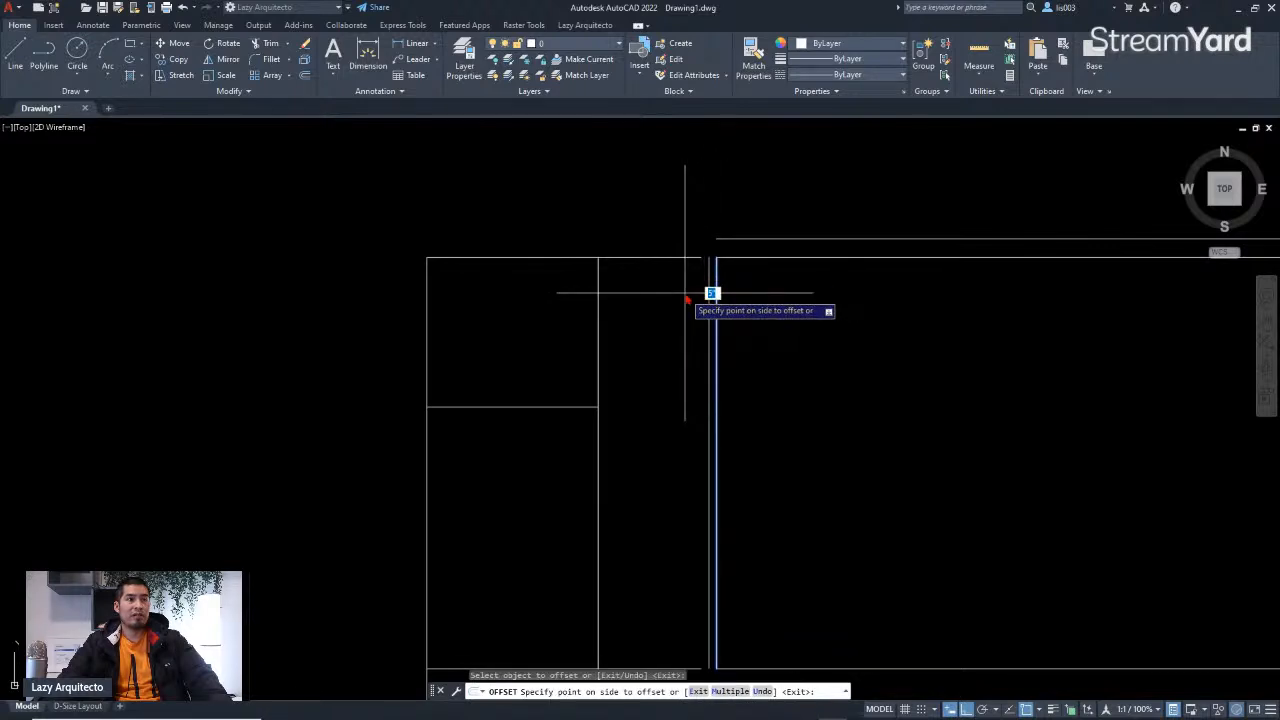
{"action": "left_click", "coordinate": [686, 295]}
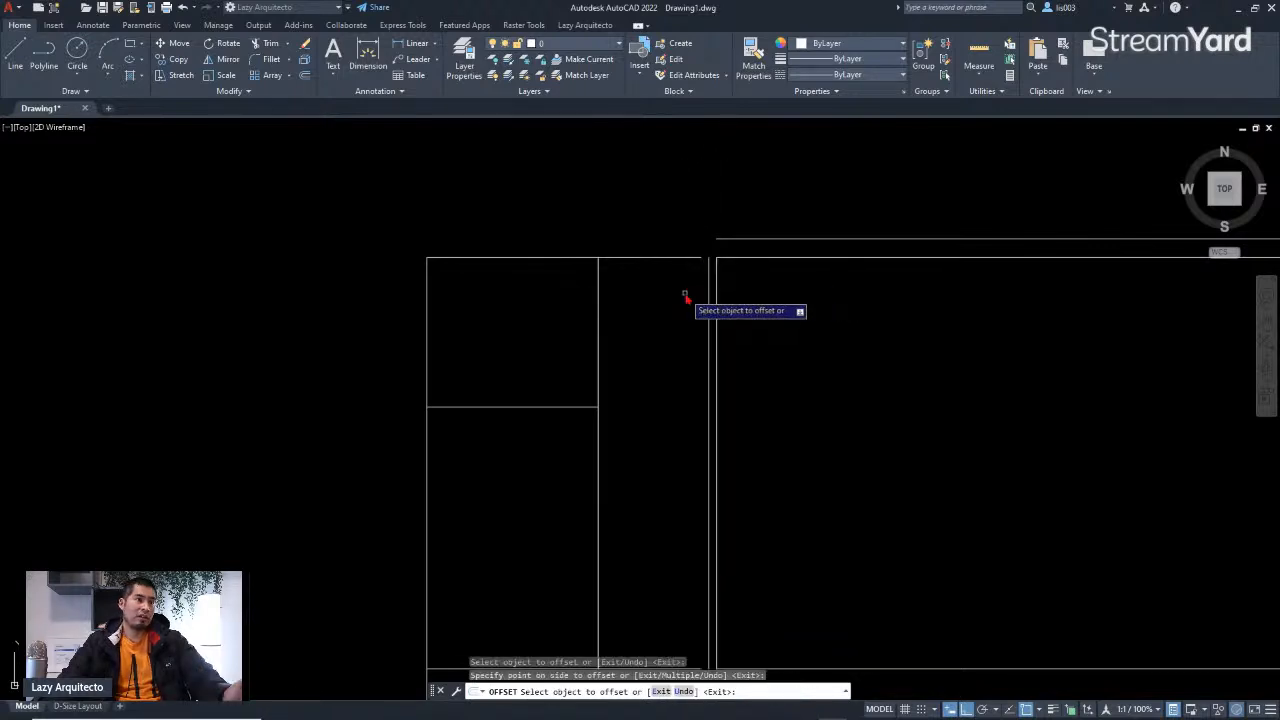
Step: Offset the small rooms' right wall 5" to the right, then end the Offset command
{"action": "left_click", "coordinate": [599, 323]}
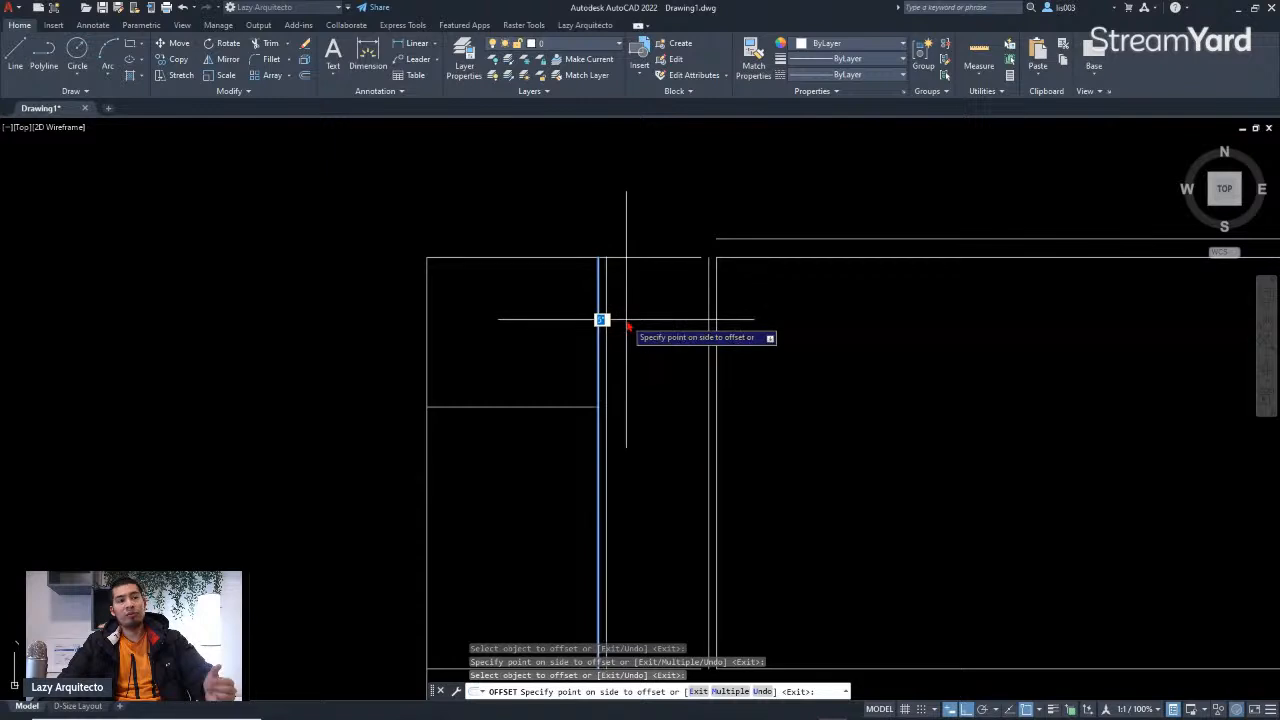
{"action": "left_click", "coordinate": [628, 326]}
{"action": "scroll", "coordinate": [656, 325], "scroll_direction": "down", "scroll_amount": 2}
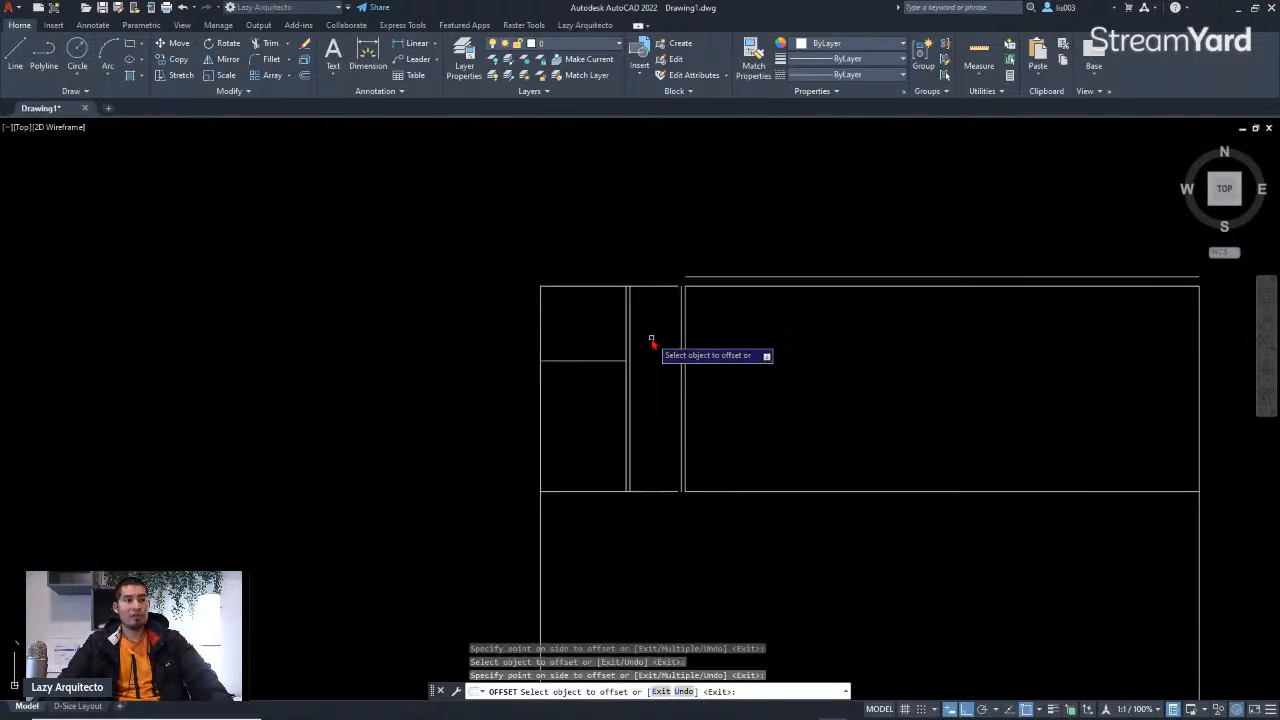
{"action": "key", "text": "Return"}
{"action": "middle_click_drag", "start_coordinate": [647, 331], "coordinate": [700, 366]}
{"action": "scroll", "coordinate": [727, 341], "scroll_direction": "up", "scroll_amount": 5}
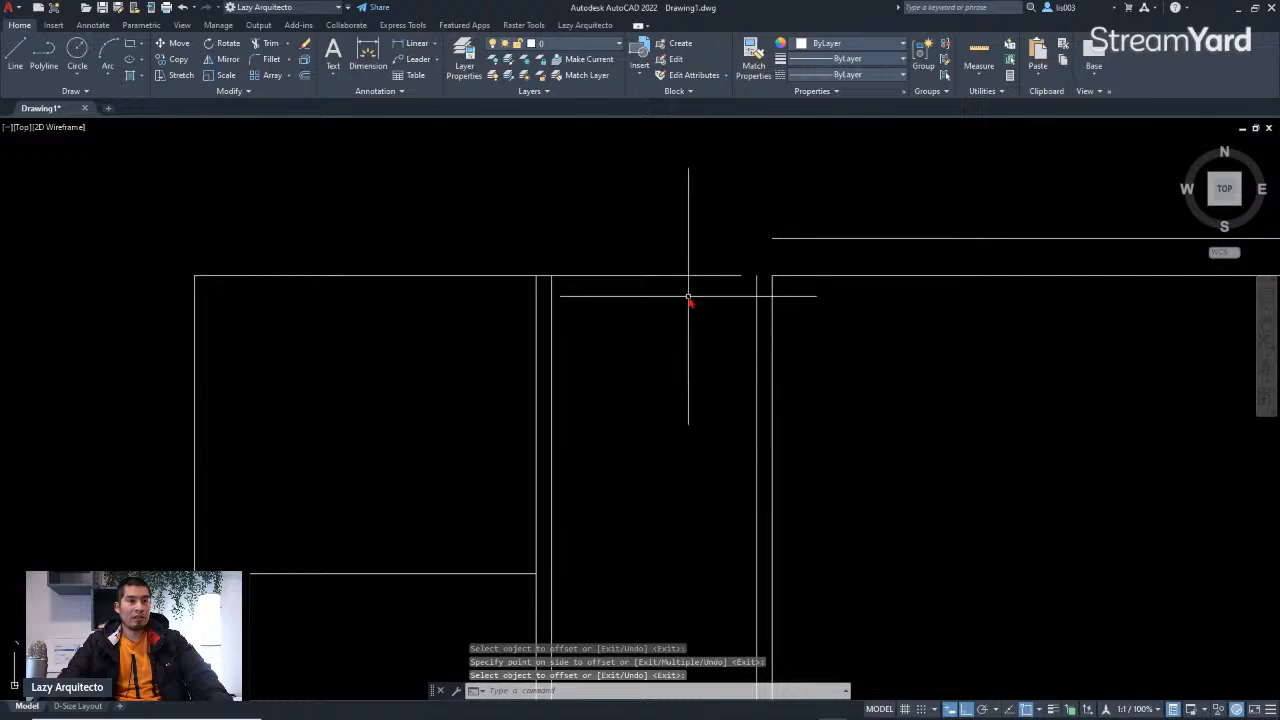
{"action": "left_click", "coordinate": [649, 262]}
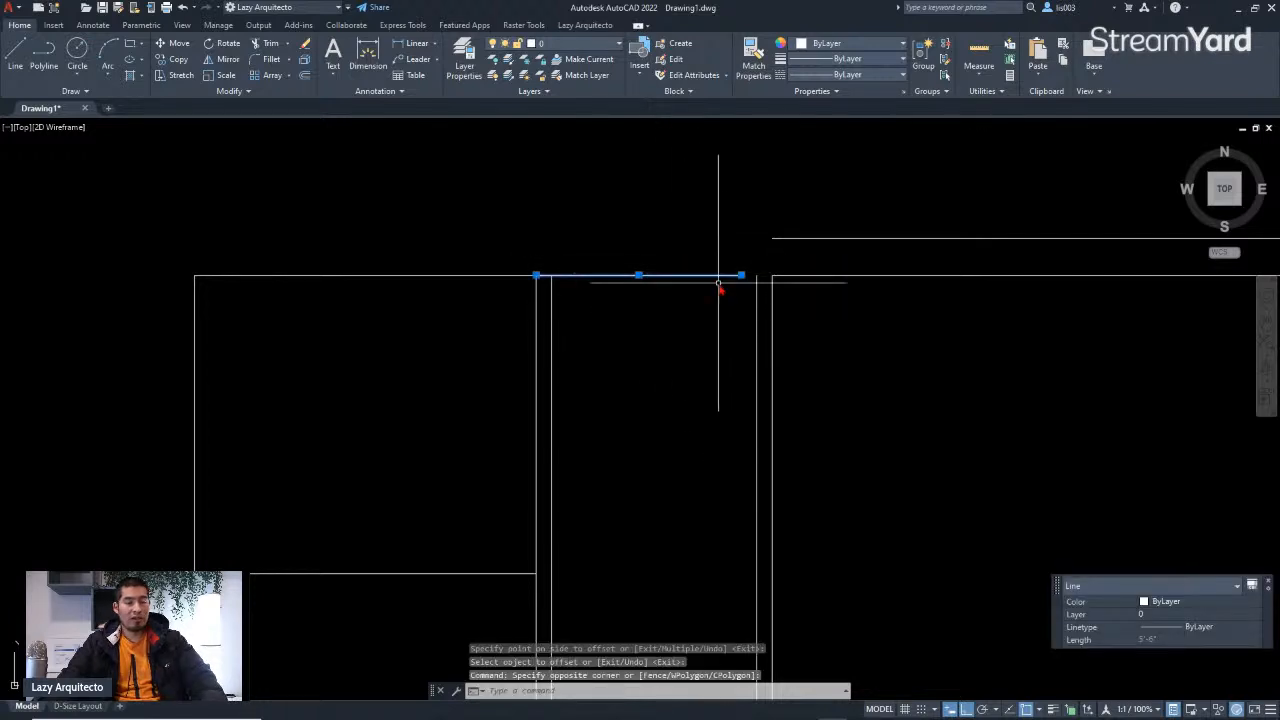
{"action": "scroll", "coordinate": [714, 283], "scroll_direction": "down", "scroll_amount": 5}
{"action": "key", "text": "Escape"}
{"action": "scroll", "coordinate": [723, 362], "scroll_direction": "down", "scroll_amount": 3}
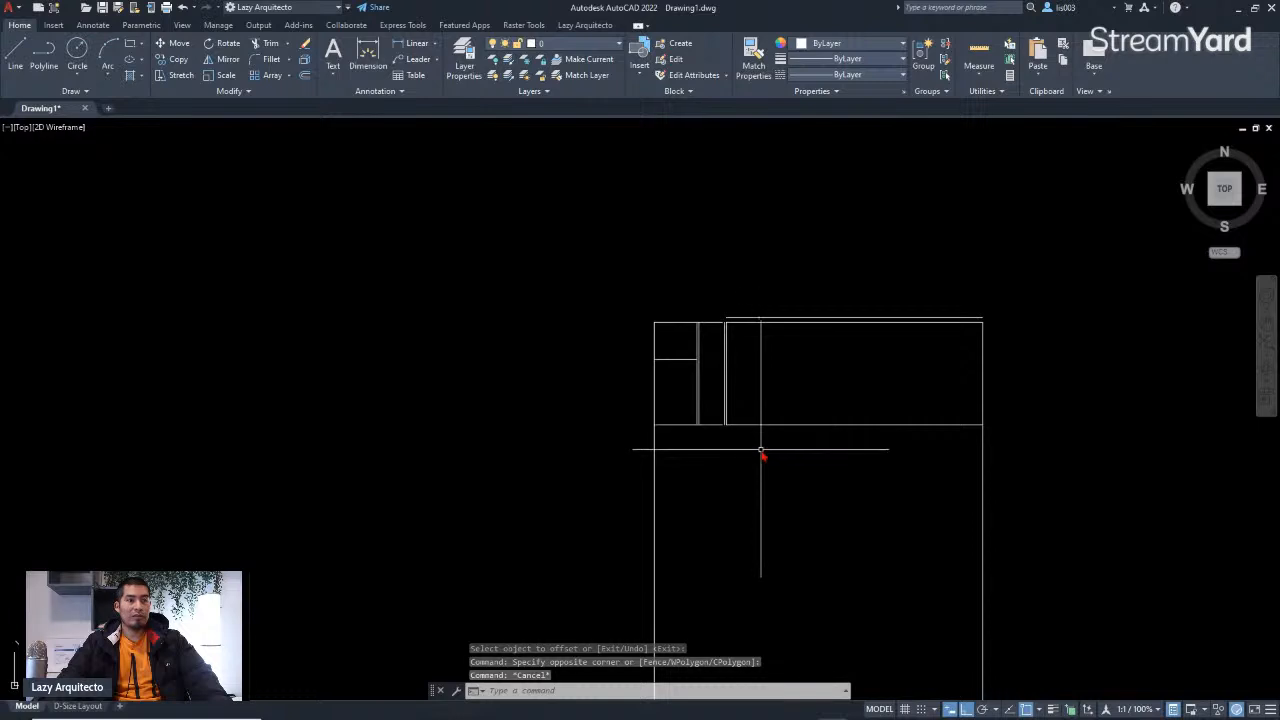
Step: Offset the large room's bottom wall 5" downward with the Offset command
{"action": "type", "text": "o"}
{"action": "key", "text": "Return"}
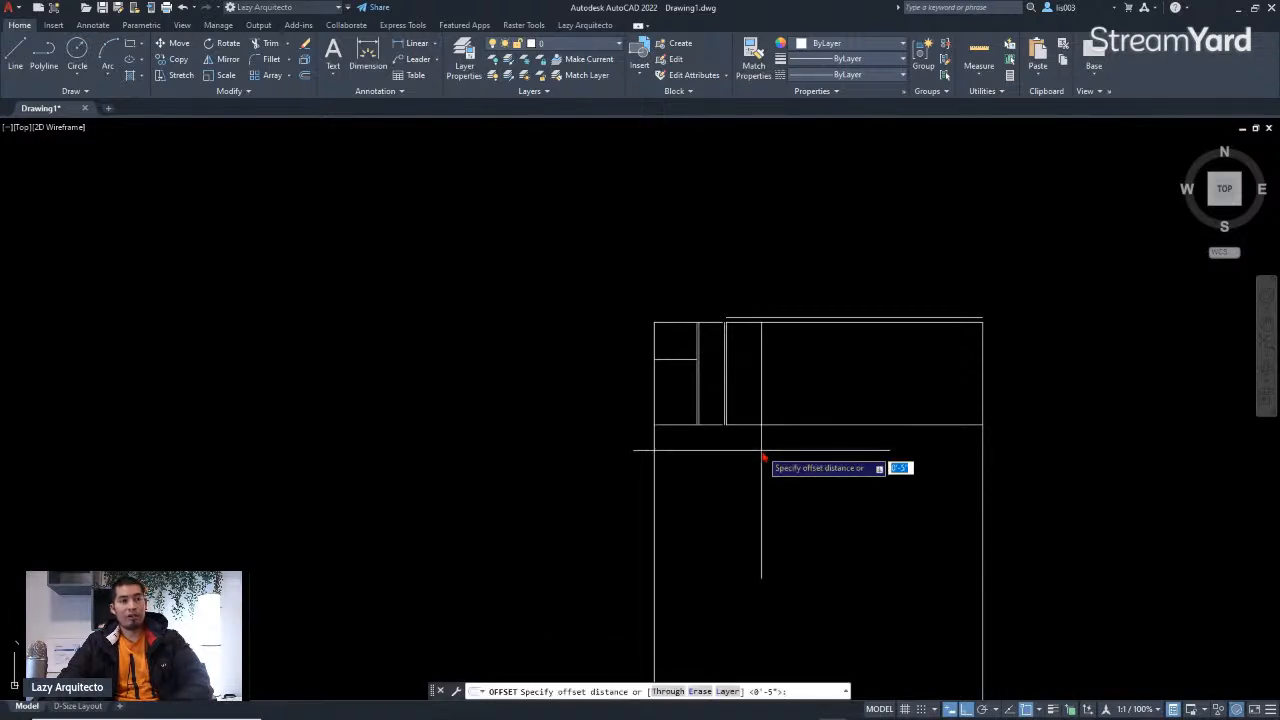
{"action": "key", "text": "Return"}
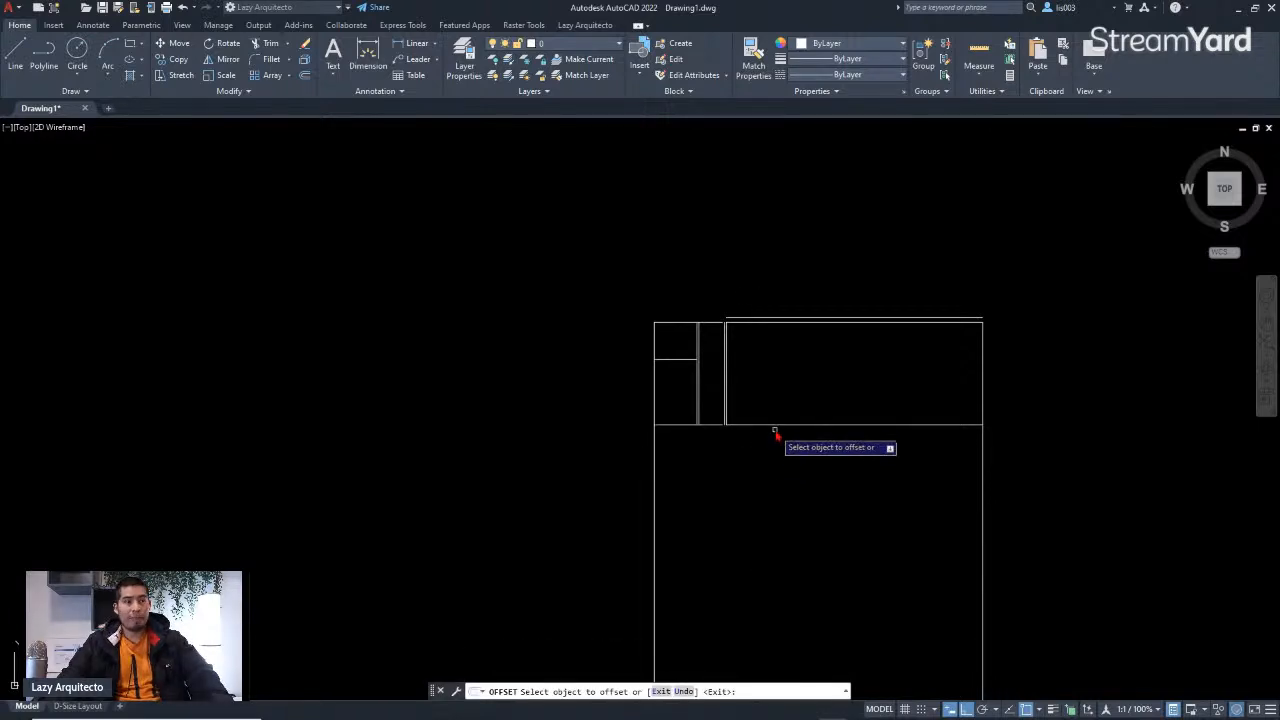
{"action": "left_click", "coordinate": [775, 425]}
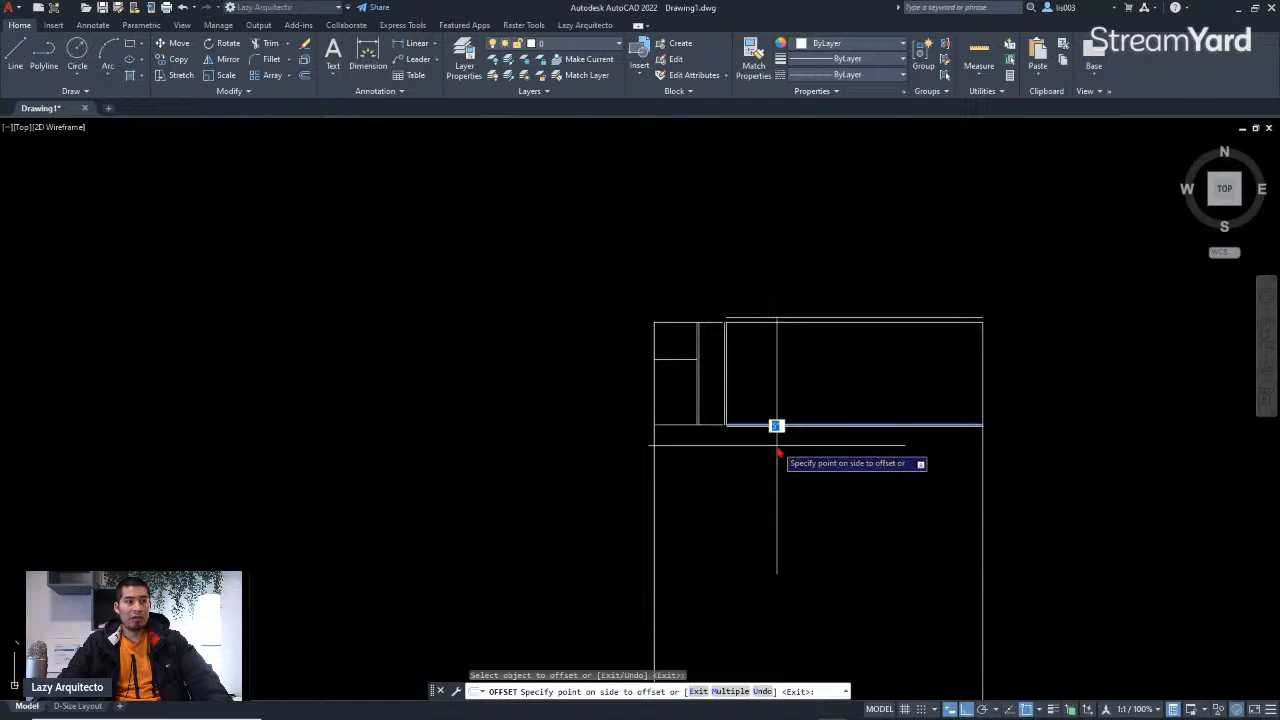
{"action": "left_click", "coordinate": [724, 442]}
Step: Offset the small rooms' bottom wall 5" downward, then end the Offset command
{"action": "scroll", "coordinate": [710, 427], "scroll_direction": "up", "scroll_amount": 6}
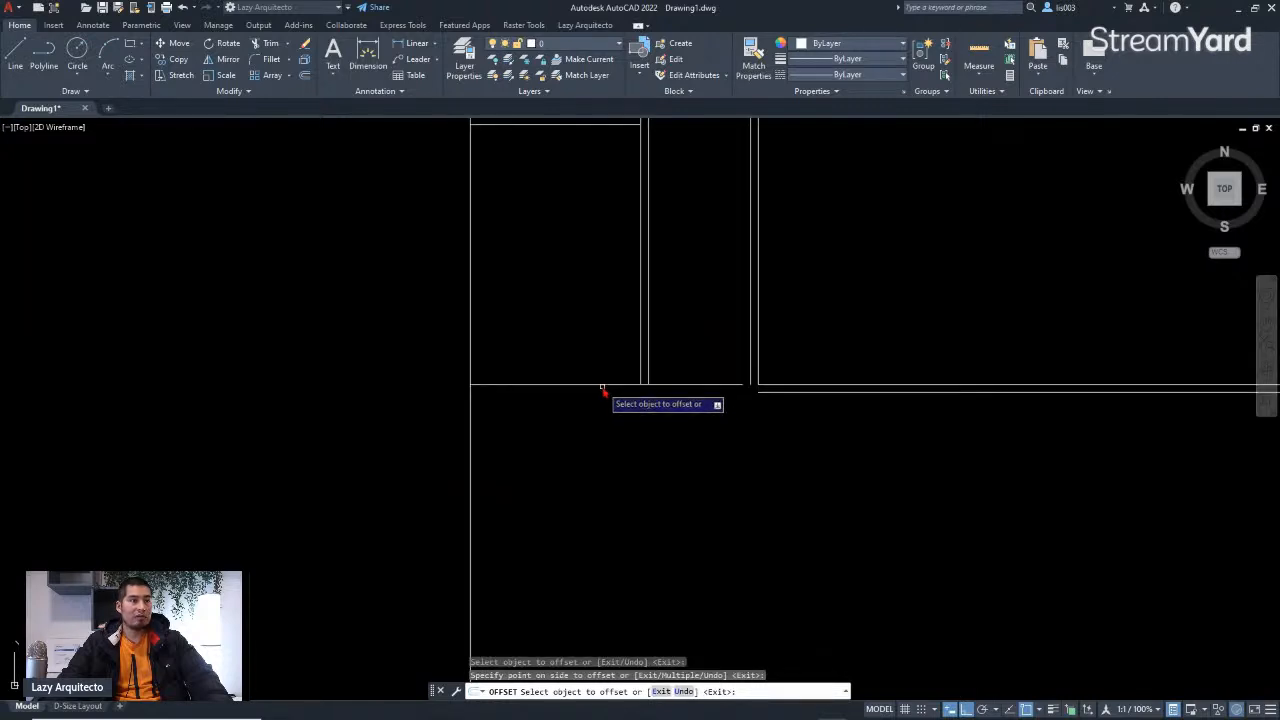
{"action": "left_click", "coordinate": [601, 385]}
{"action": "left_click", "coordinate": [705, 405]}
{"action": "scroll", "coordinate": [707, 425], "scroll_direction": "down", "scroll_amount": 5}
{"action": "scroll", "coordinate": [691, 337], "scroll_direction": "up", "scroll_amount": 4}
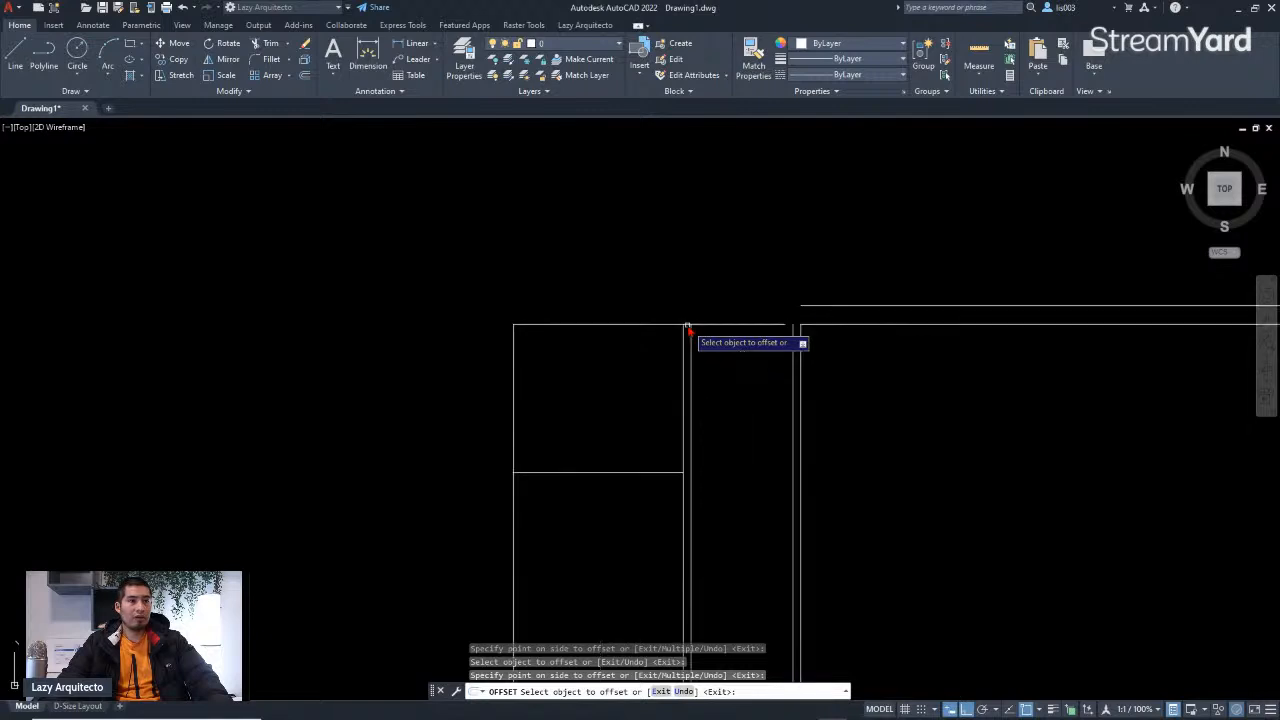
{"action": "scroll", "coordinate": [686, 340], "scroll_direction": "down", "scroll_amount": 1}
{"action": "middle_click_drag", "start_coordinate": [640, 409], "coordinate": [643, 366]}
{"action": "scroll", "coordinate": [648, 322], "scroll_direction": "down", "scroll_amount": 3}
{"action": "scroll", "coordinate": [654, 326], "scroll_direction": "up", "scroll_amount": 2}
{"action": "scroll", "coordinate": [720, 400], "scroll_direction": "down", "scroll_amount": 2}
{"action": "key", "text": "Return"}
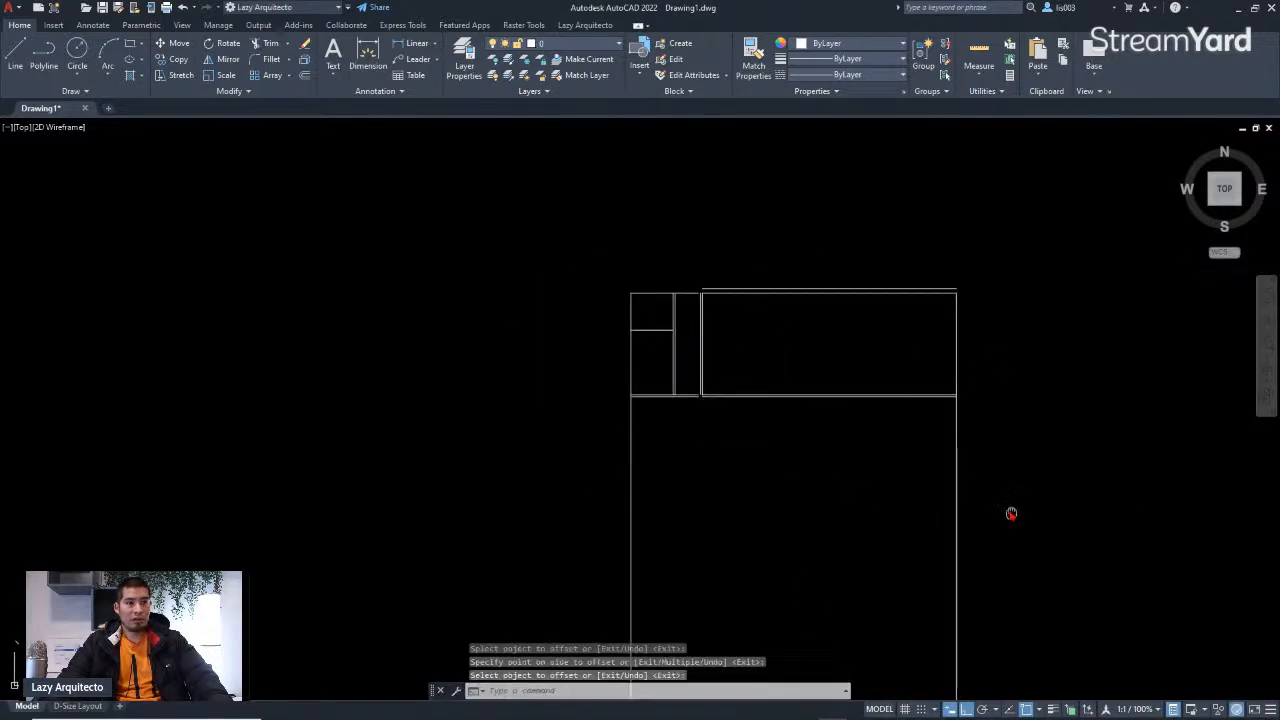
Step: Restart Offset with an 8" distance and offset the plan's right exterior wall outward
{"action": "scroll", "coordinate": [965, 445], "scroll_direction": "down", "scroll_amount": 3}
{"action": "scroll", "coordinate": [362, 566], "scroll_direction": "up", "scroll_amount": 3}
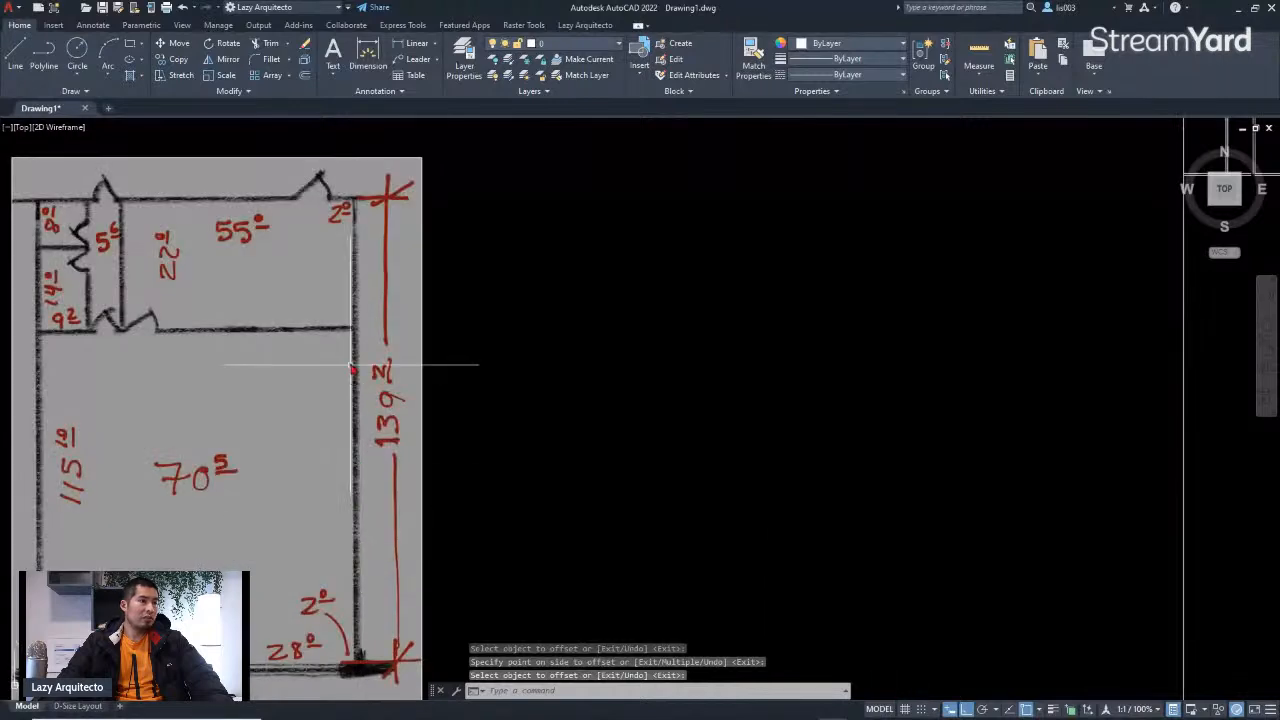
{"action": "middle_click_drag", "start_coordinate": [352, 352], "coordinate": [383, 337]}
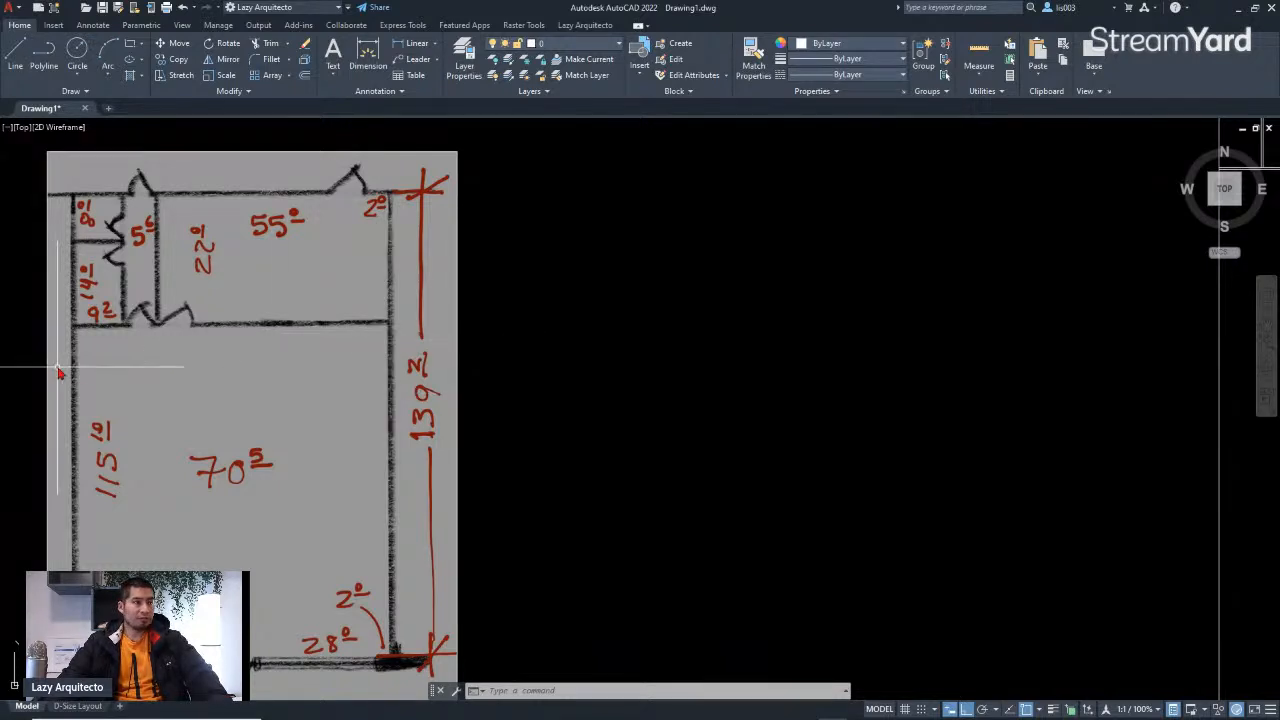
{"action": "scroll", "coordinate": [60, 372], "scroll_direction": "down", "scroll_amount": 6}
{"action": "scroll", "coordinate": [440, 380], "scroll_direction": "up", "scroll_amount": 7}
{"action": "middle_click_drag", "start_coordinate": [463, 374], "coordinate": [620, 395]}
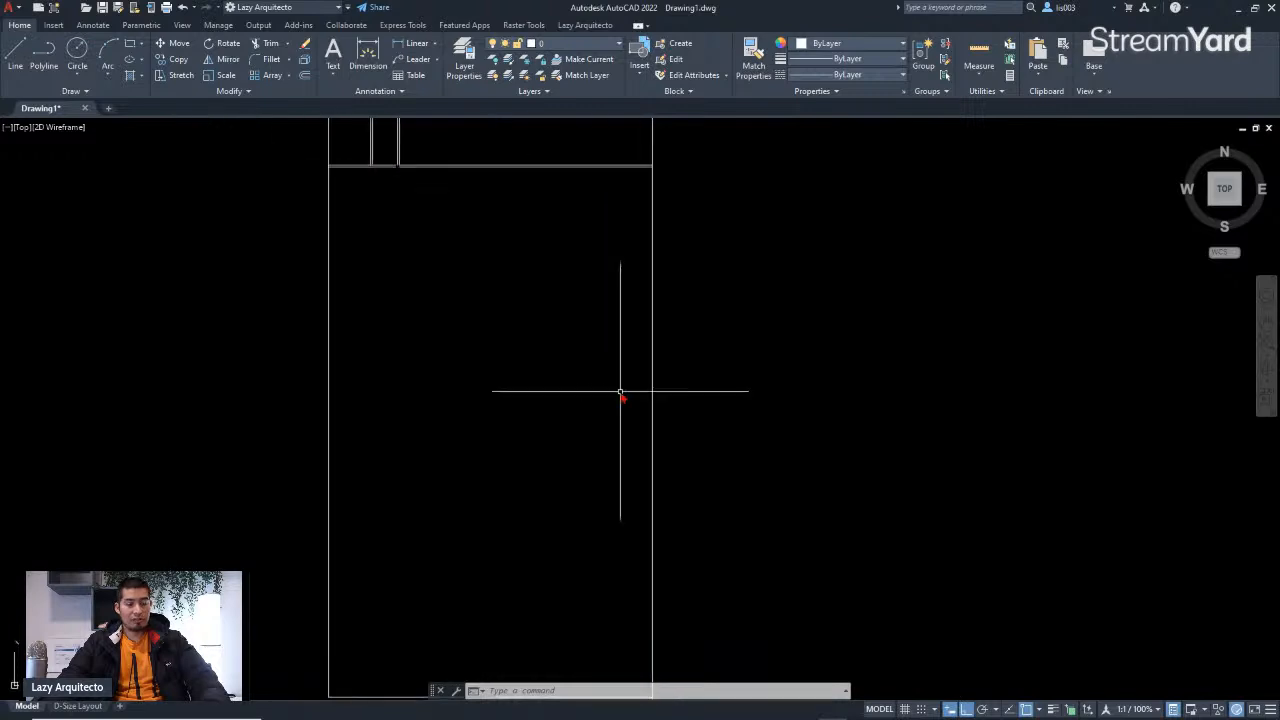
{"action": "key", "text": "Return"}
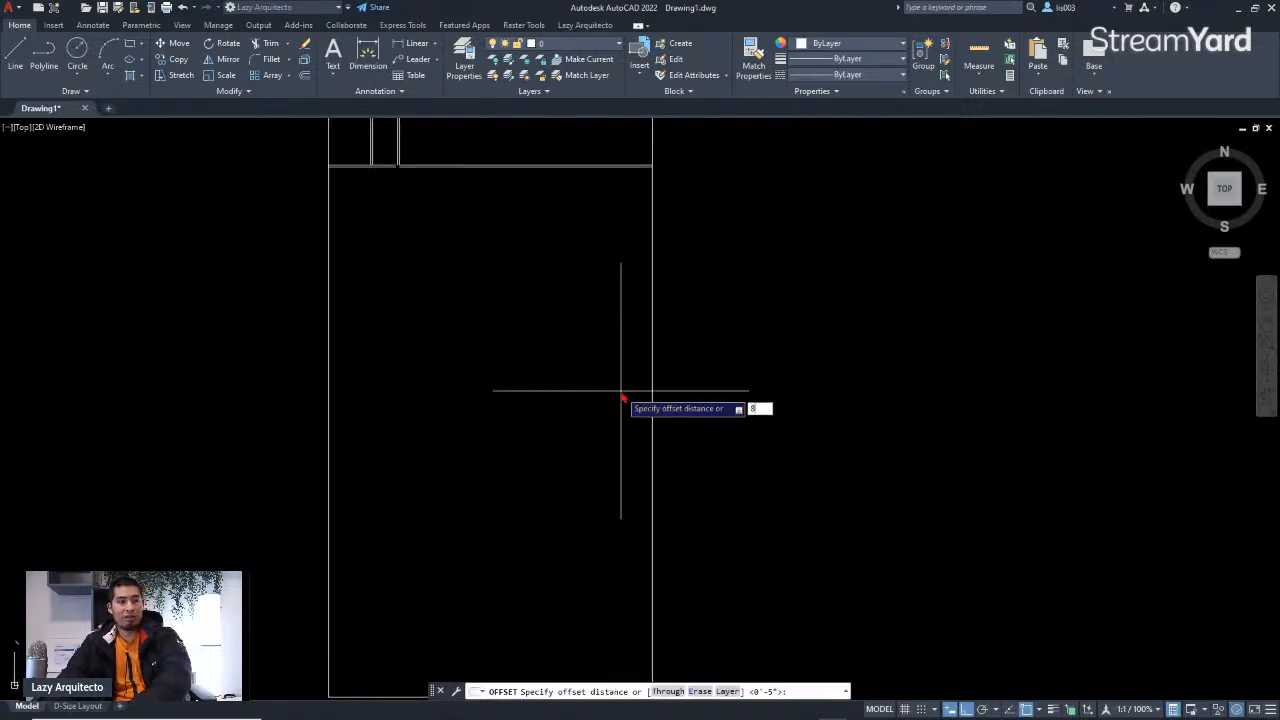
{"action": "type", "text": "8"}
{"action": "key", "text": "Return"}
{"action": "scroll", "coordinate": [677, 389], "scroll_direction": "down", "scroll_amount": 3}
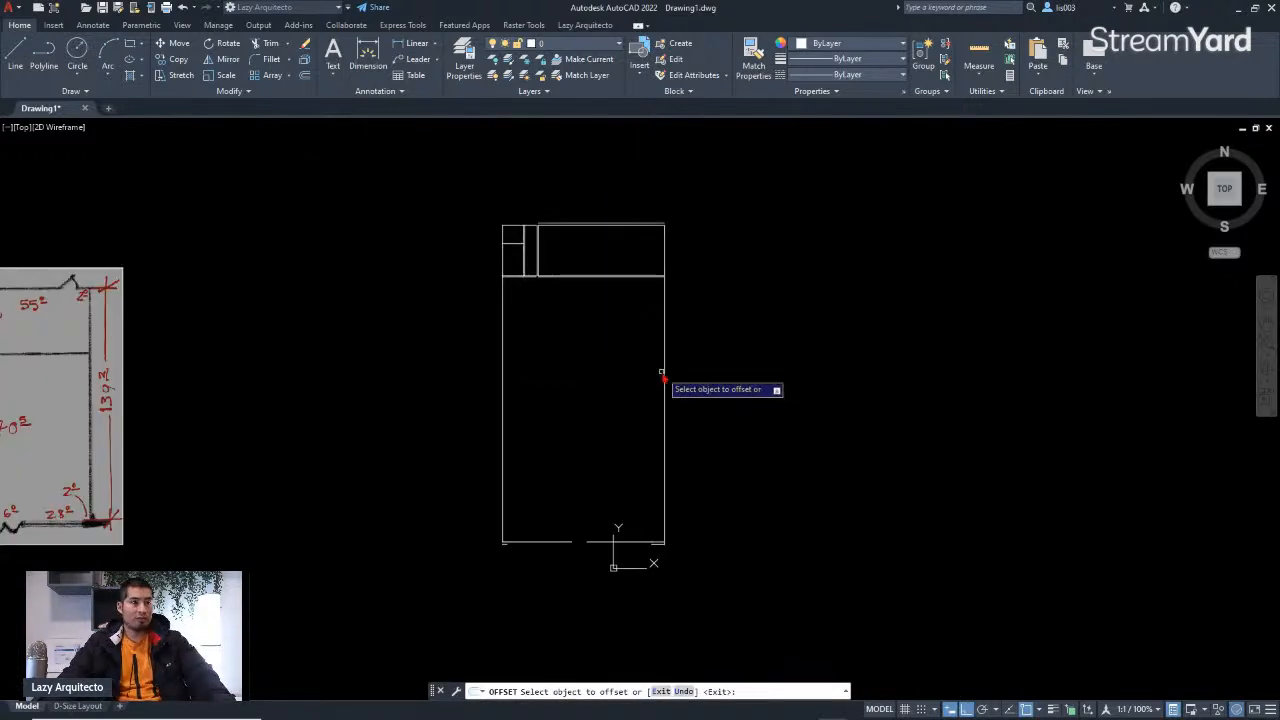
{"action": "left_click", "coordinate": [663, 371]}
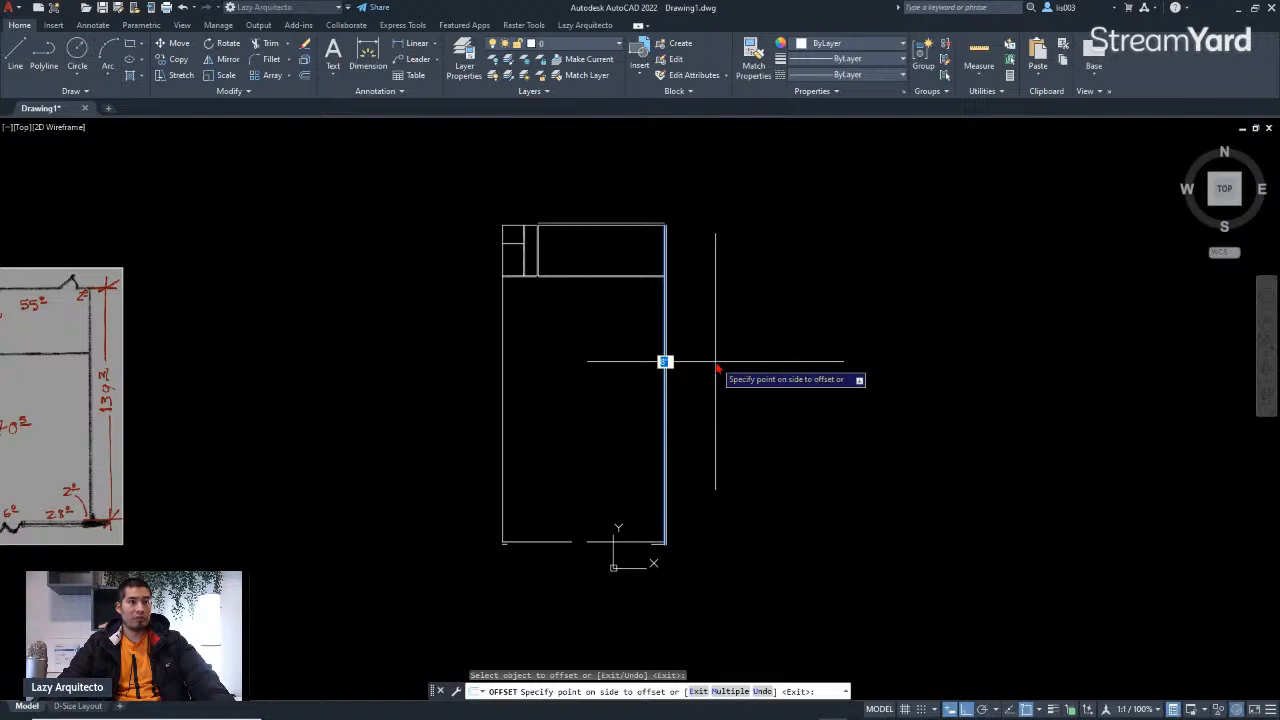
{"action": "left_click", "coordinate": [716, 368]}
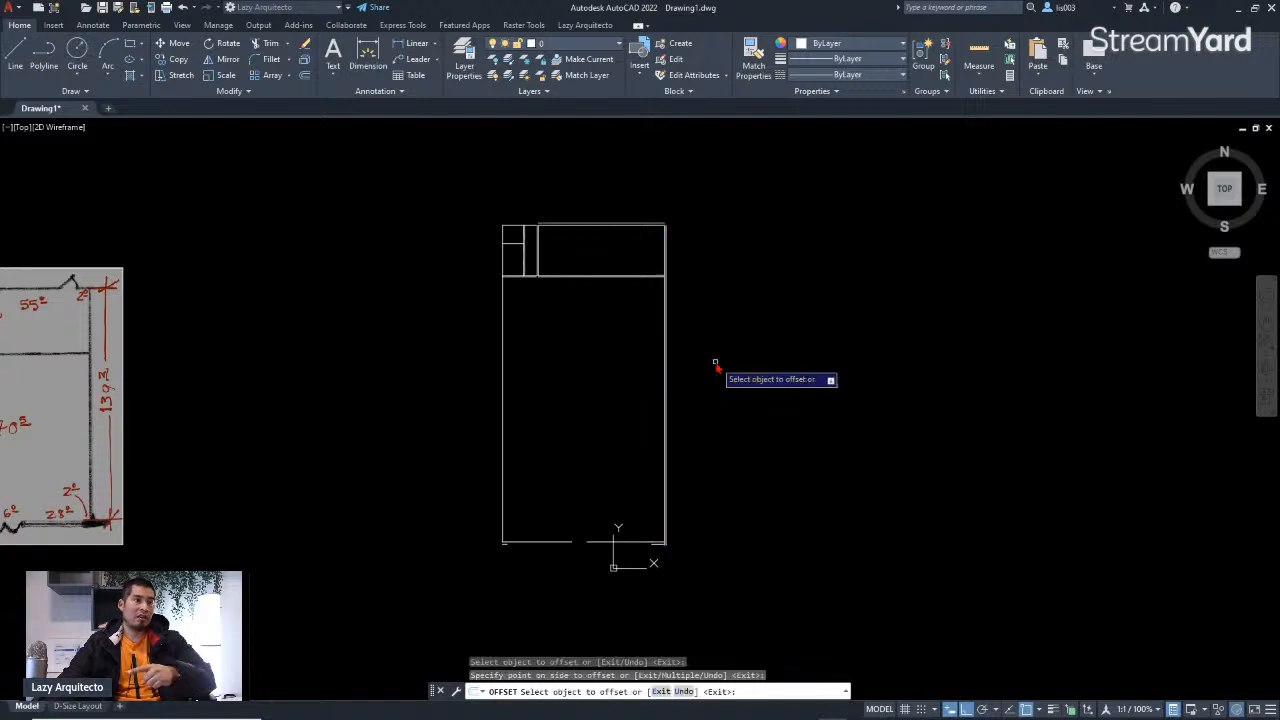
Step: Offset the plan's left exterior wall 8" outward, then end the Offset command
{"action": "left_click", "coordinate": [503, 374]}
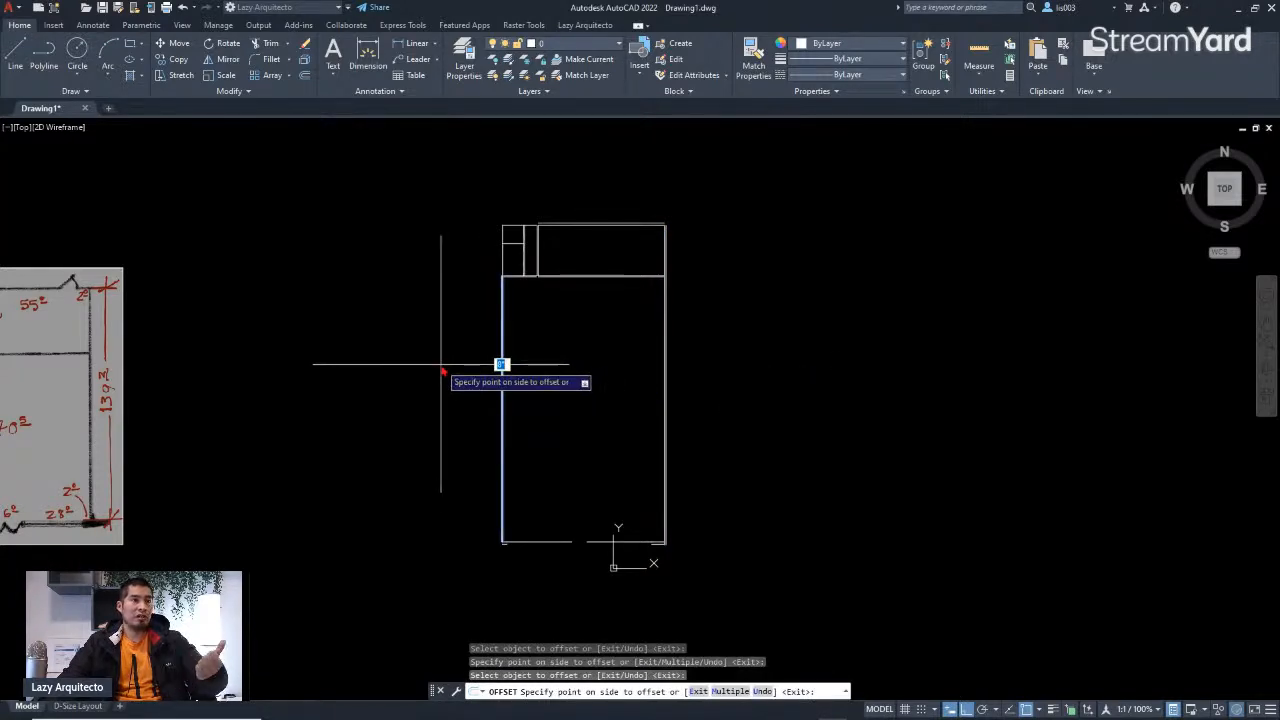
{"action": "left_click", "coordinate": [446, 366]}
{"action": "key", "text": "Return"}
Step: Examine the line dividing the two small rooms, then deselect it
{"action": "scroll", "coordinate": [503, 240], "scroll_direction": "up", "scroll_amount": 3}
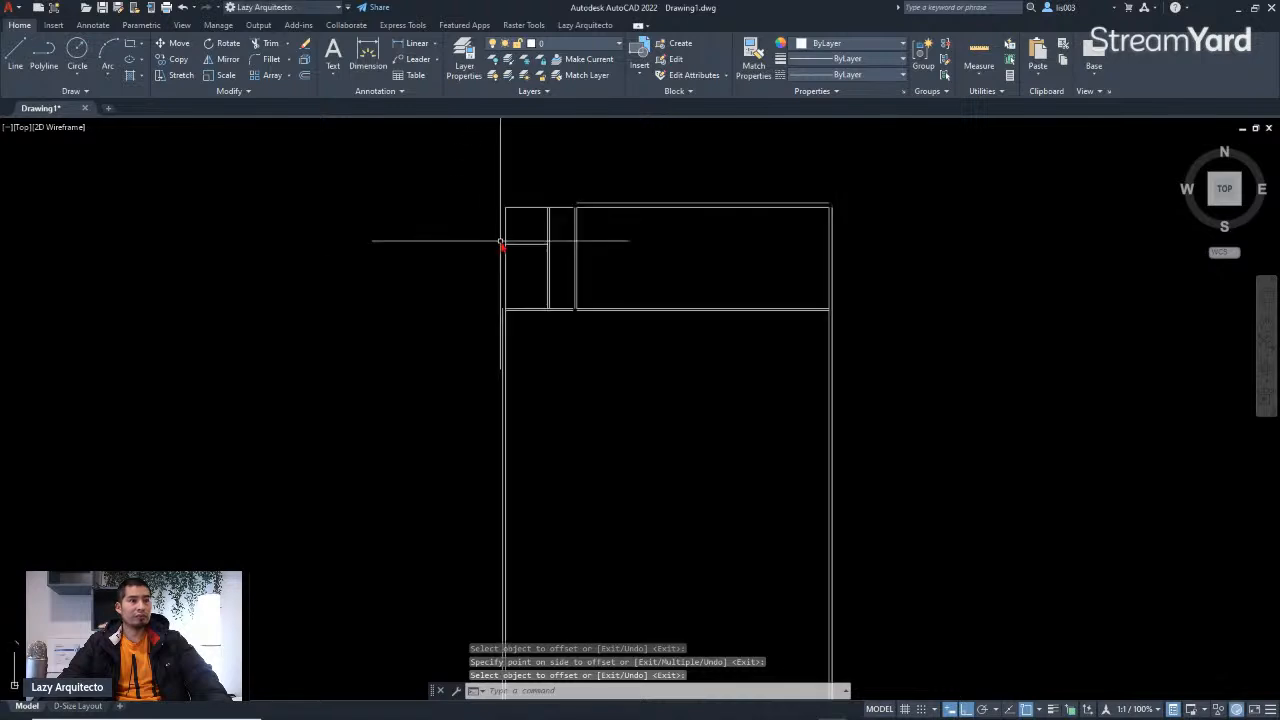
{"action": "scroll", "coordinate": [529, 250], "scroll_direction": "up", "scroll_amount": 3}
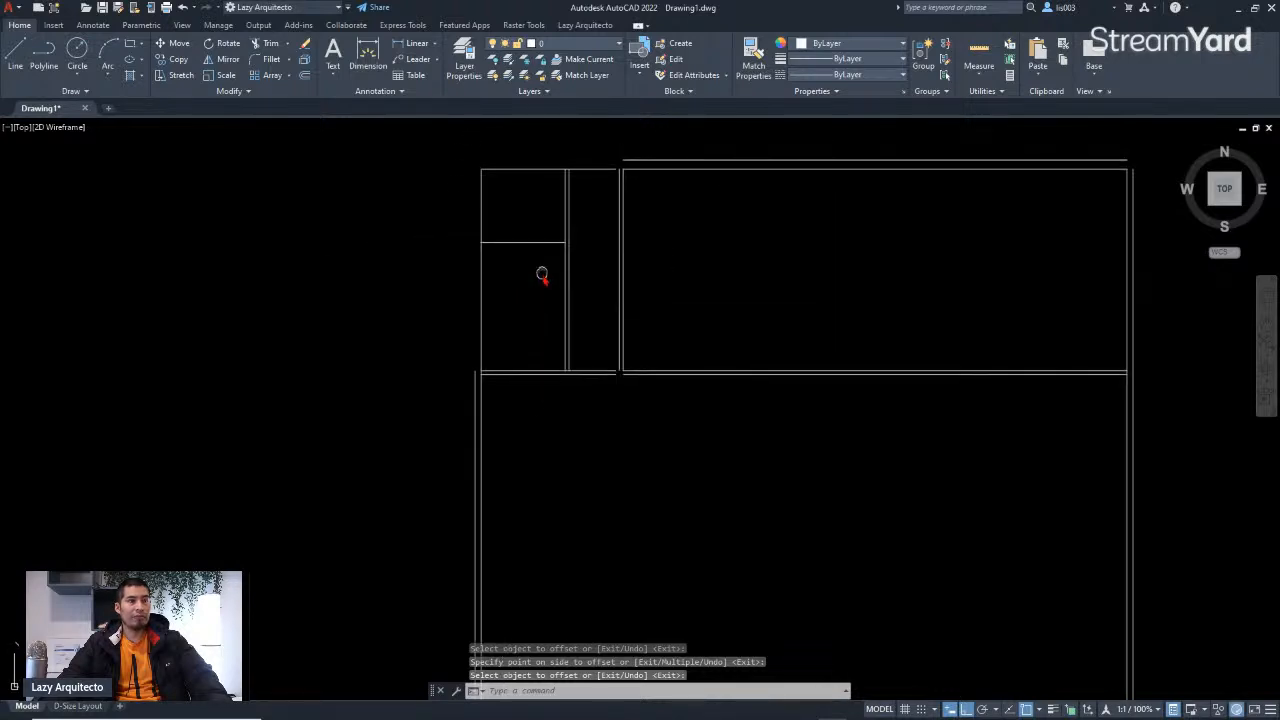
{"action": "middle_click_drag", "start_coordinate": [543, 277], "coordinate": [597, 331]}
{"action": "scroll", "coordinate": [660, 294], "scroll_direction": "down", "scroll_amount": 3}
{"action": "scroll", "coordinate": [656, 372], "scroll_direction": "down", "scroll_amount": 3}
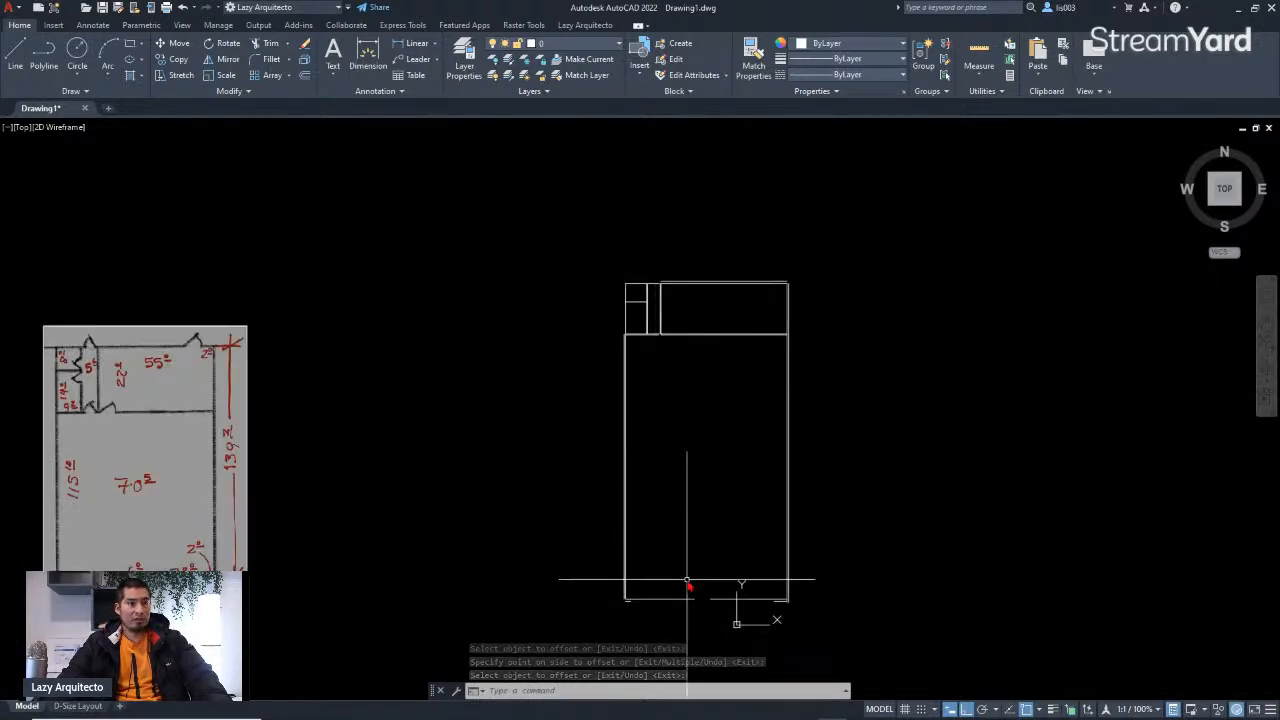
{"action": "scroll", "coordinate": [686, 579], "scroll_direction": "up", "scroll_amount": 3}
{"action": "mouse_move", "coordinate": [680, 332]}
{"action": "middle_mouse_down"}
{"action": "mouse_move", "coordinate": [681, 528]}
{"action": "mouse_move", "coordinate": [683, 378]}
{"action": "middle_mouse_up"}
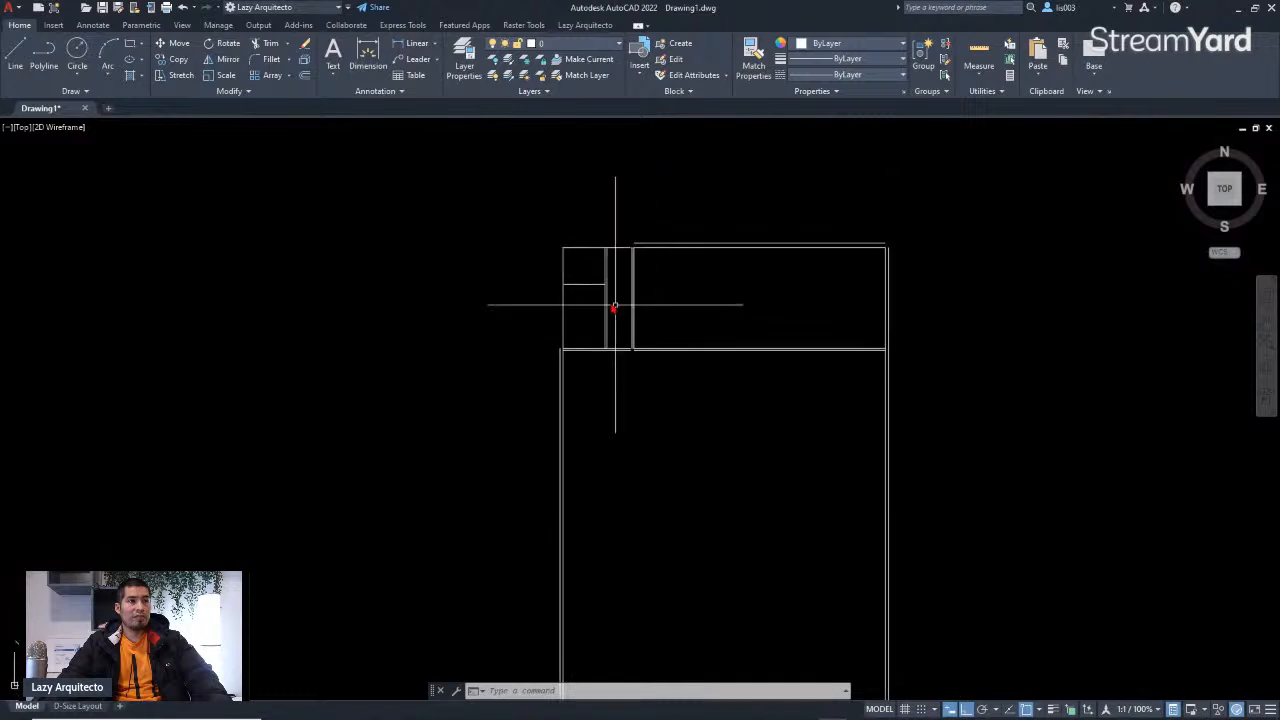
{"action": "scroll", "coordinate": [607, 274], "scroll_direction": "up", "scroll_amount": 3}
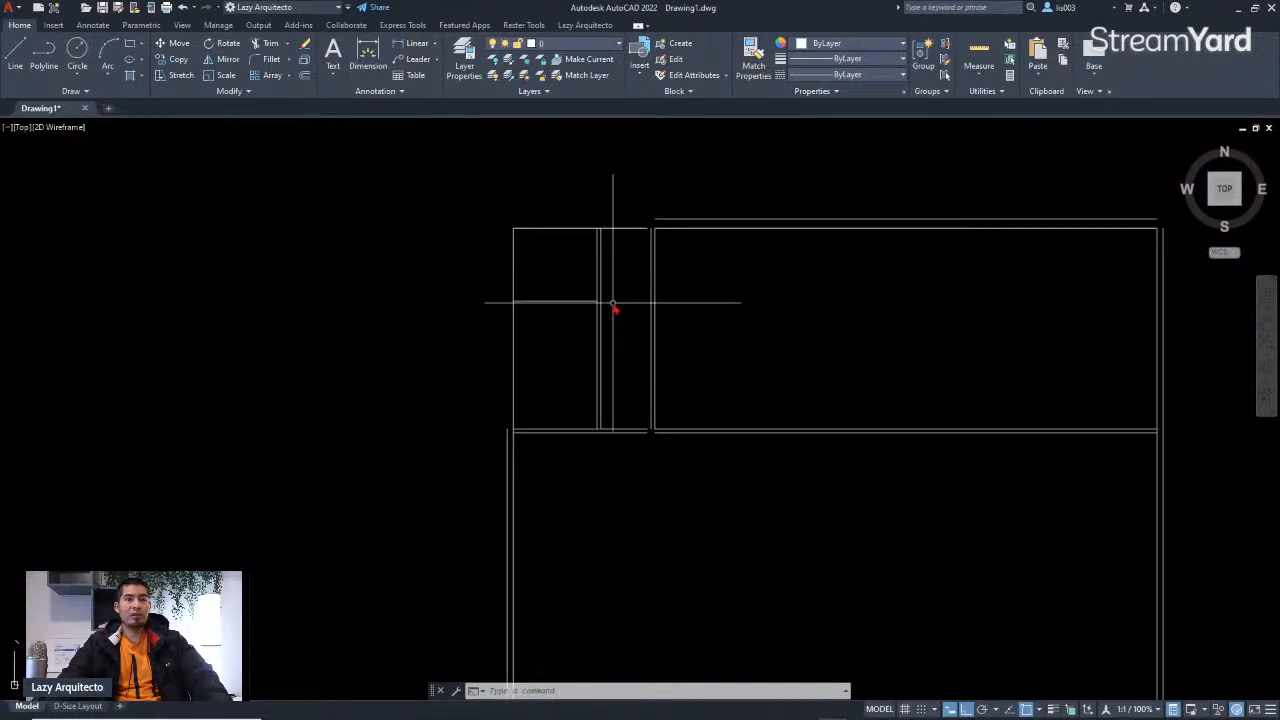
{"action": "scroll", "coordinate": [578, 270], "scroll_direction": "up", "scroll_amount": 3}
{"action": "left_click", "coordinate": [569, 349]}
{"action": "left_click", "coordinate": [557, 315]}
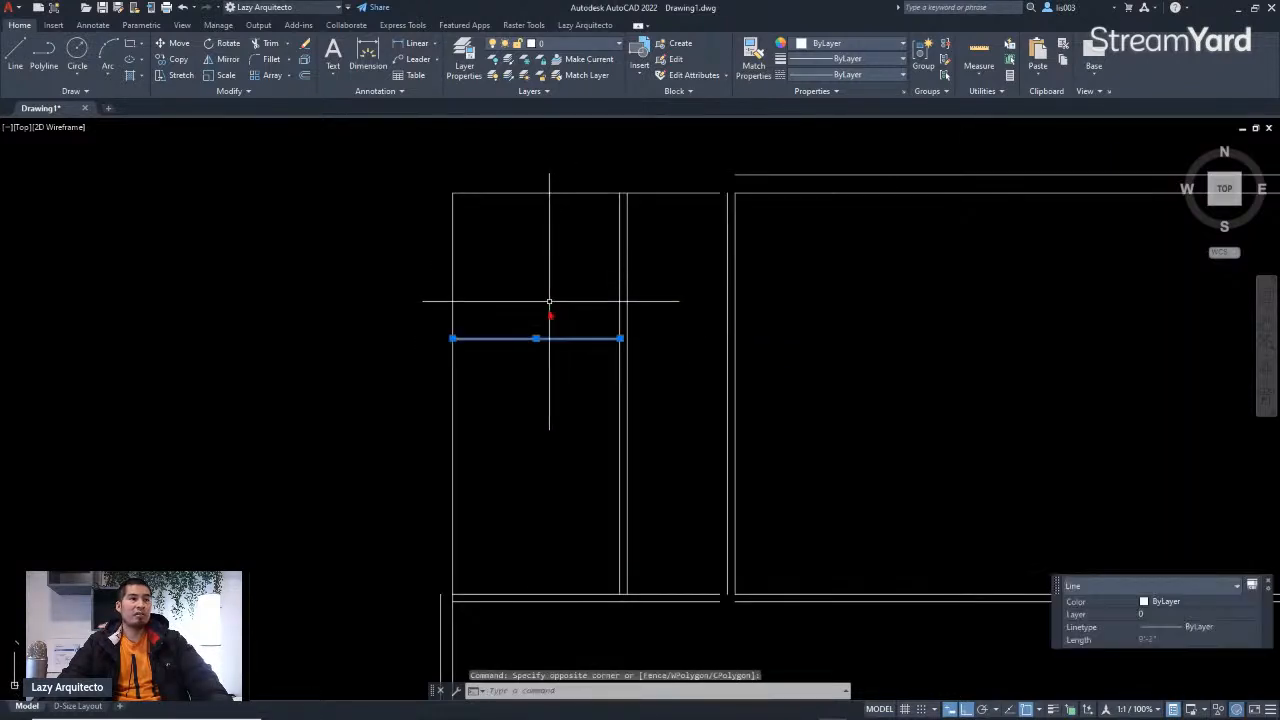
{"action": "scroll", "coordinate": [560, 245], "scroll_direction": "down", "scroll_amount": 6}
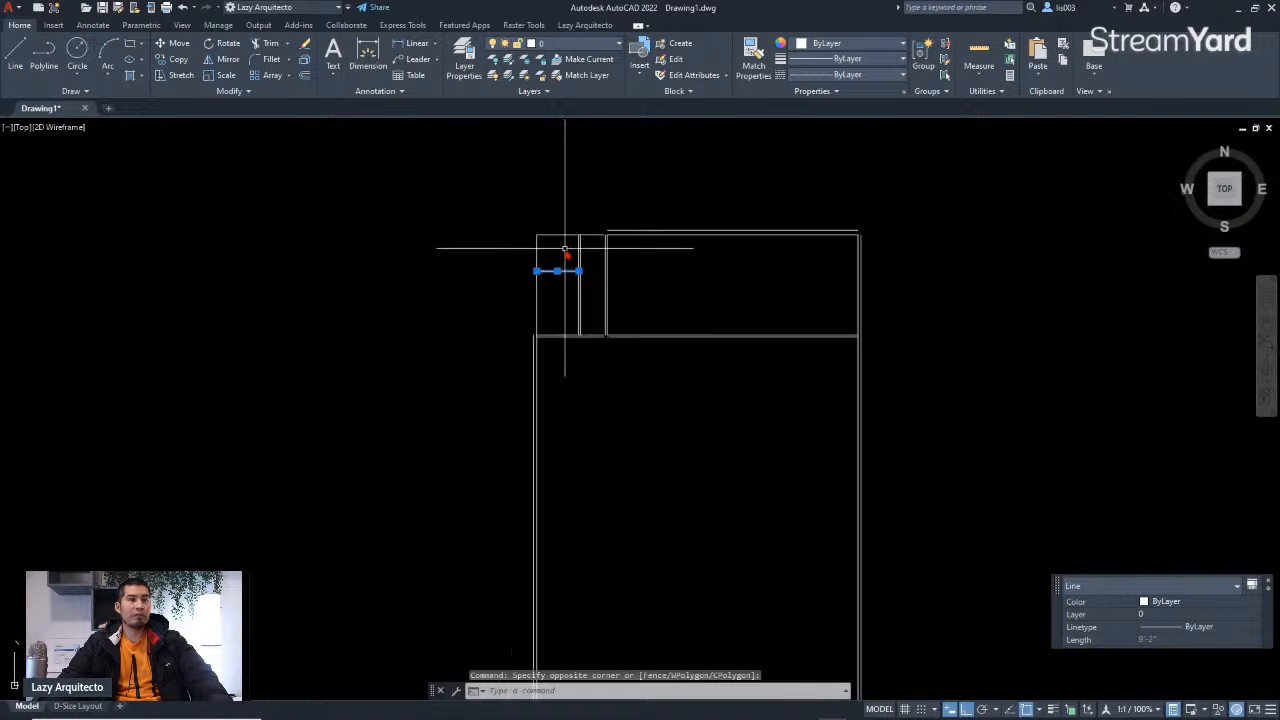
{"action": "scroll", "coordinate": [567, 320], "scroll_direction": "up", "scroll_amount": 3}
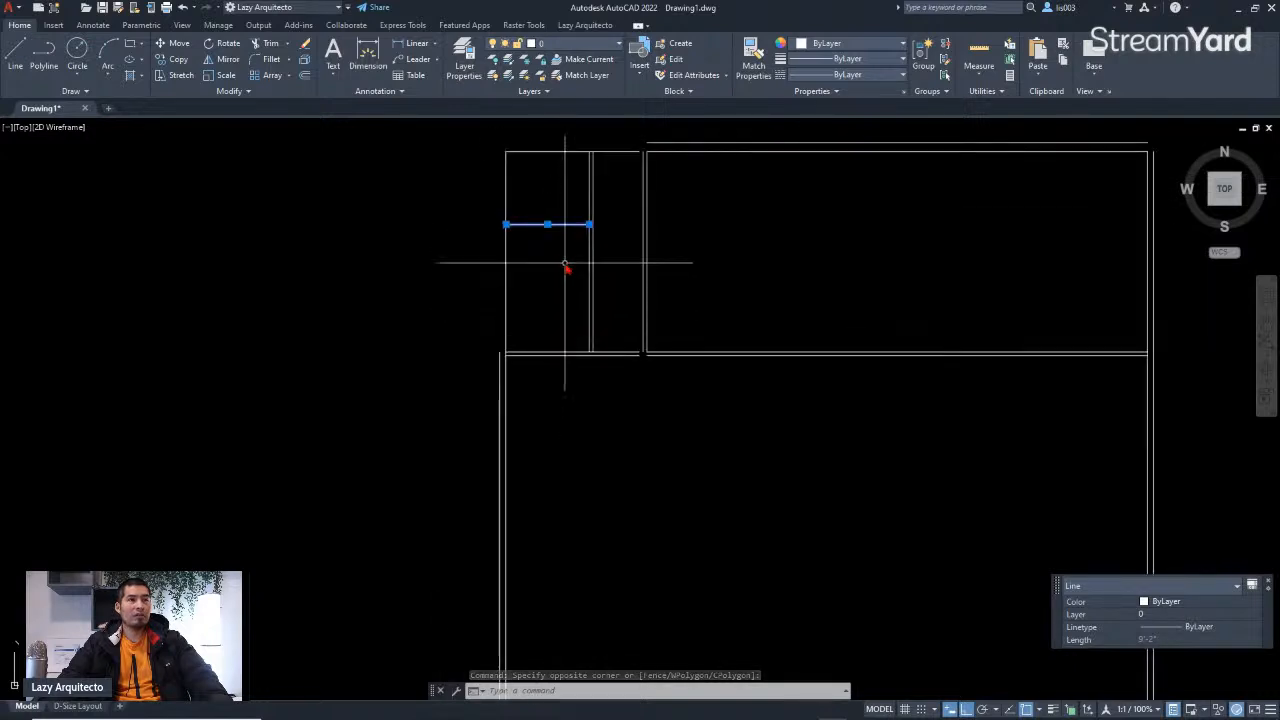
{"action": "key", "text": "Escape"}
Step: Offset the line dividing the two small rooms 8" downward, then end the Offset command
{"action": "middle_click_drag", "start_coordinate": [563, 197], "coordinate": [706, 277]}
{"action": "scroll", "coordinate": [706, 277], "scroll_direction": "down", "scroll_amount": 3}
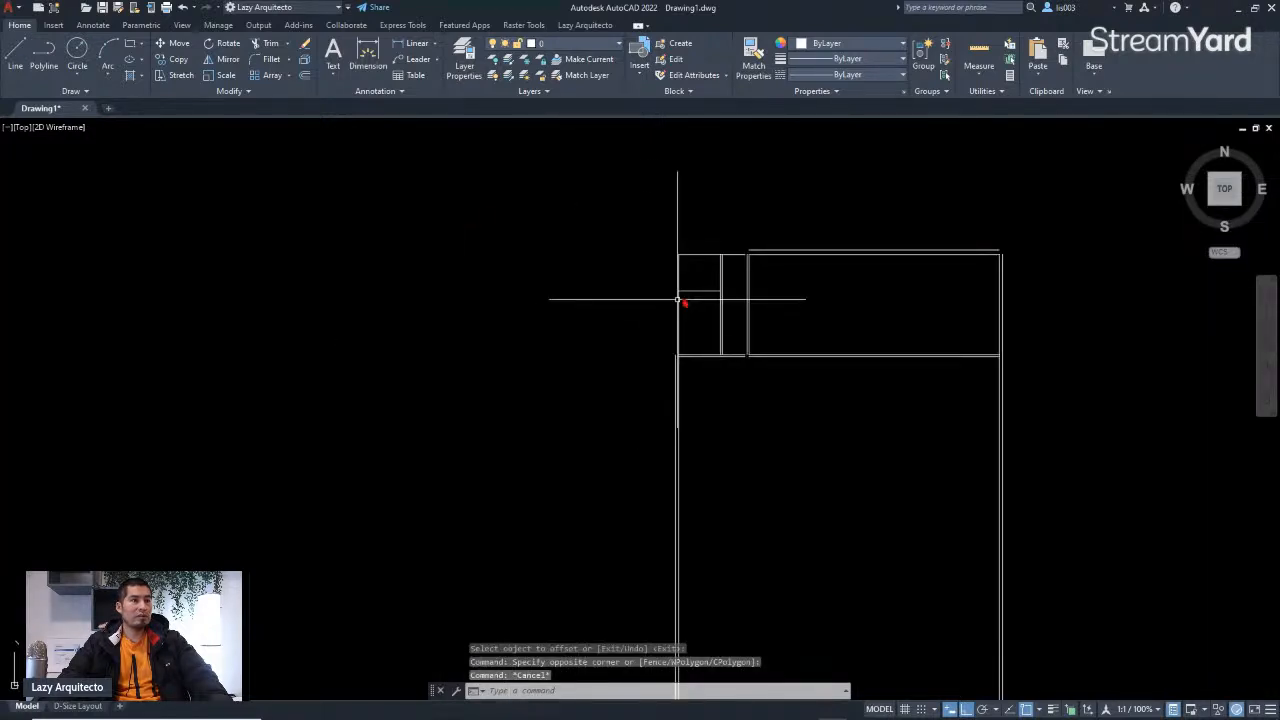
{"action": "scroll", "coordinate": [699, 294], "scroll_direction": "up", "scroll_amount": 3}
{"action": "key", "text": "Return"}
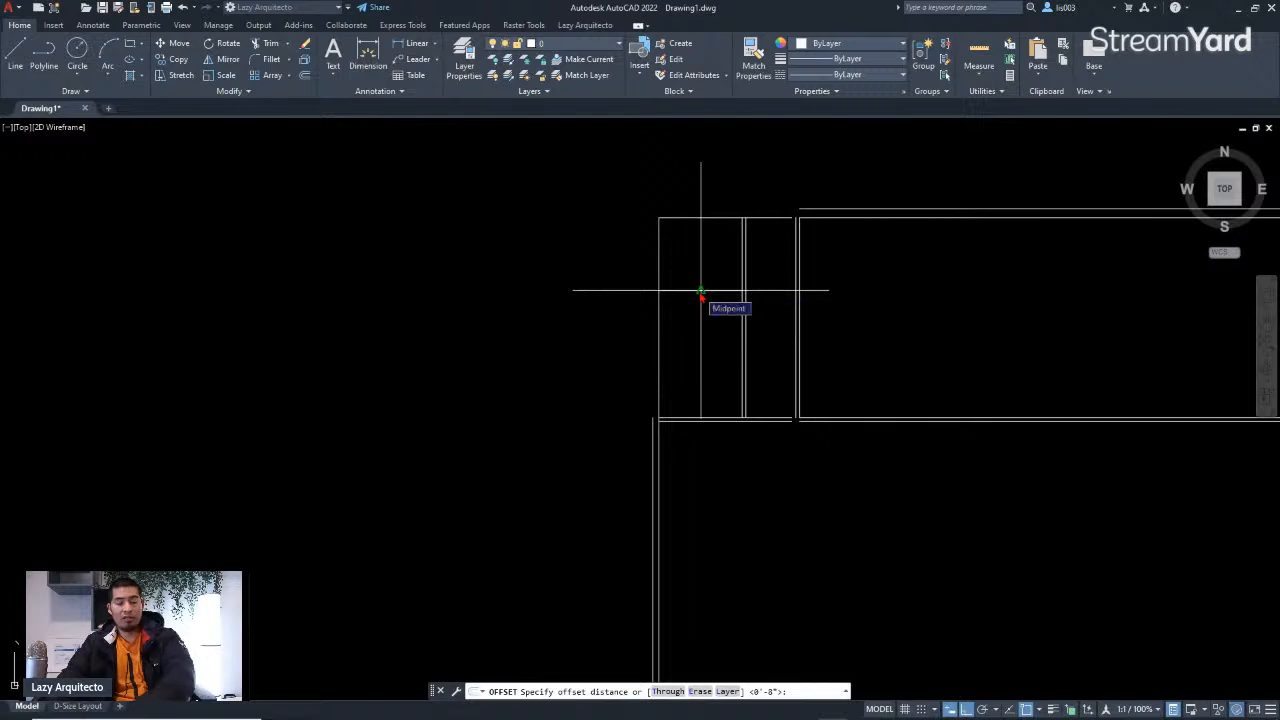
{"action": "key", "text": "Return"}
{"action": "middle_click_drag", "start_coordinate": [700, 295], "coordinate": [586, 255]}
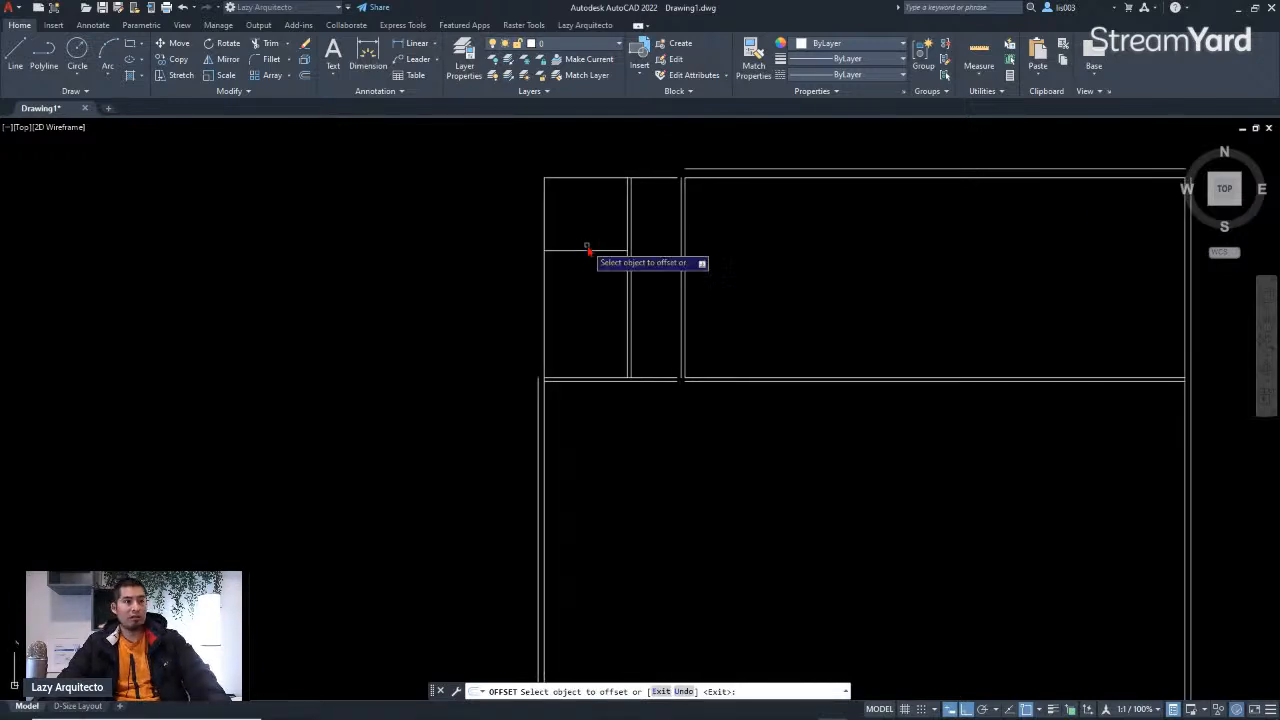
{"action": "left_click", "coordinate": [581, 252]}
{"action": "left_click", "coordinate": [580, 277]}
{"action": "key", "text": "Return"}
Step: Fillet the new outer left wall line with the outer top wall line to close the corner
{"action": "scroll", "coordinate": [663, 302], "scroll_direction": "down", "scroll_amount": 5}
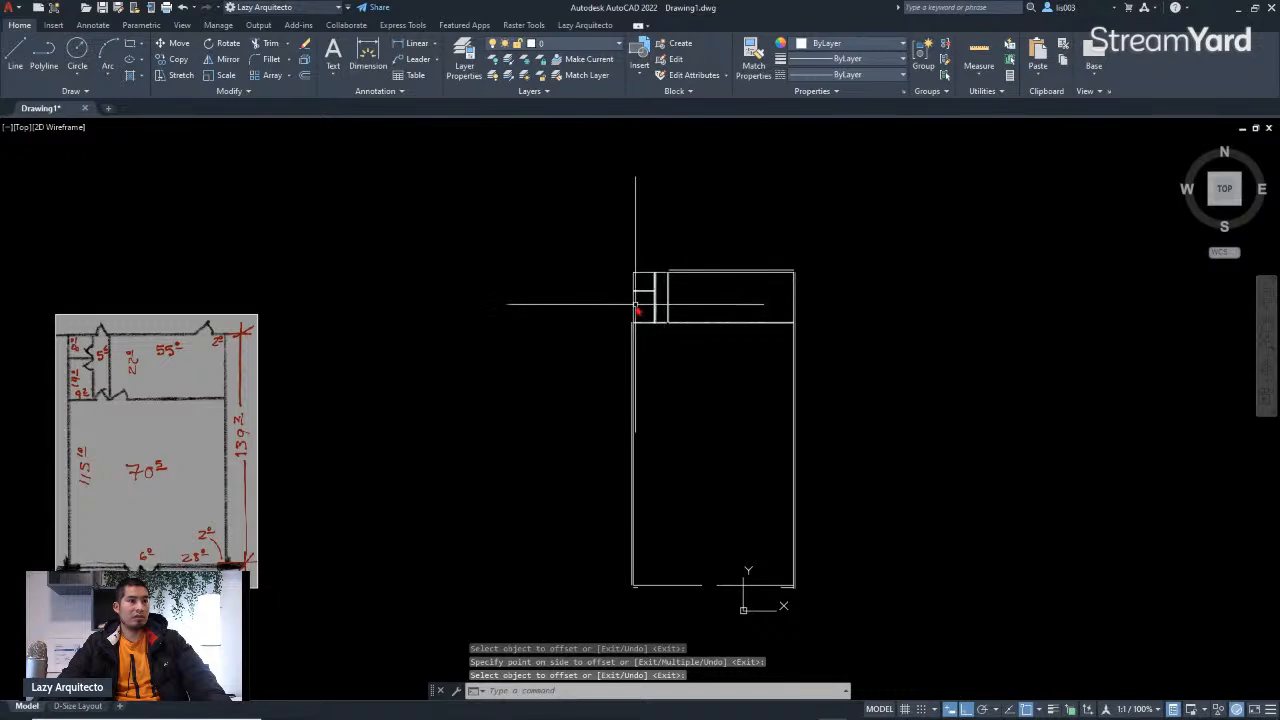
{"action": "scroll", "coordinate": [636, 310], "scroll_direction": "up", "scroll_amount": 3}
{"action": "middle_click_drag", "start_coordinate": [671, 309], "coordinate": [667, 254]}
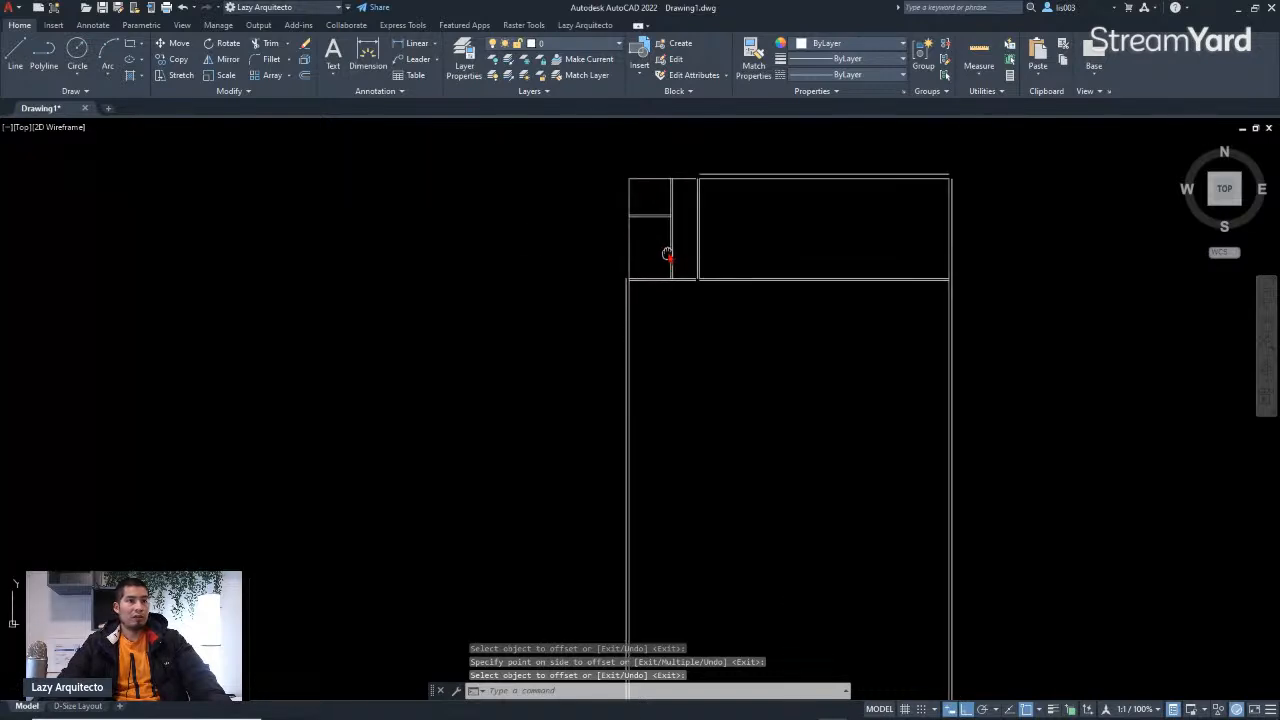
{"action": "scroll", "coordinate": [677, 351], "scroll_direction": "down", "scroll_amount": 3}
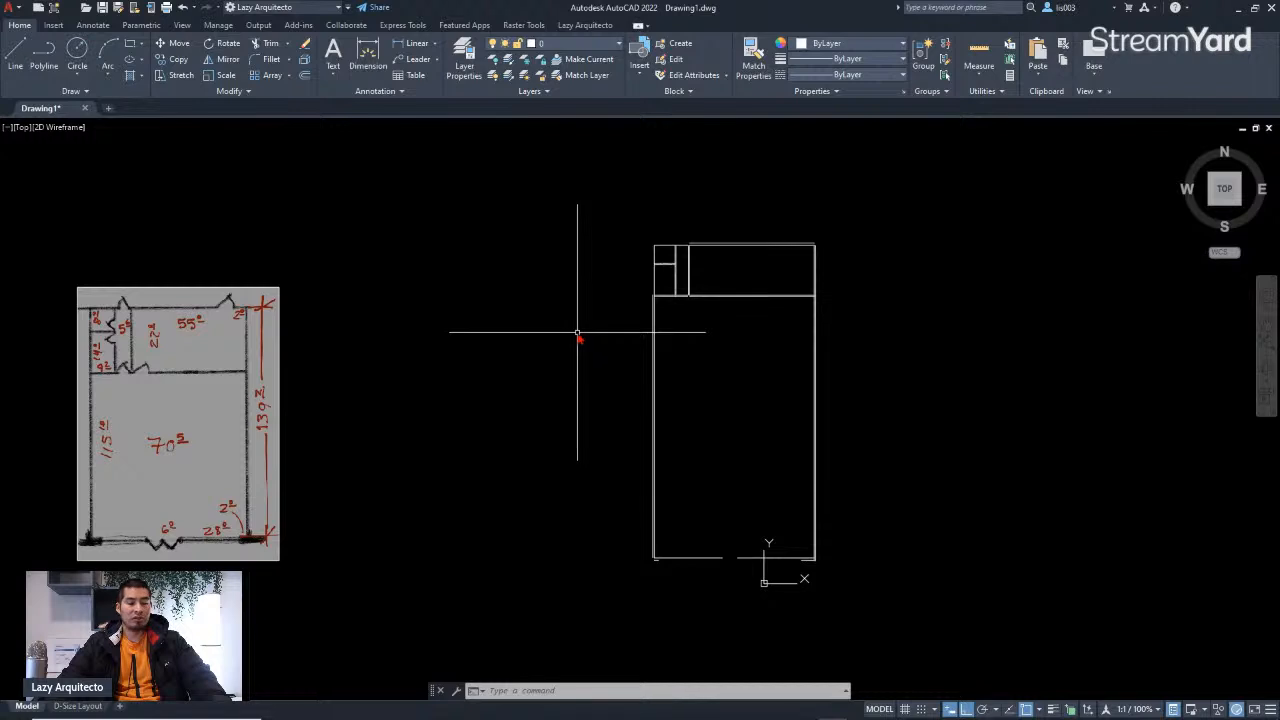
{"action": "type", "text": "f"}
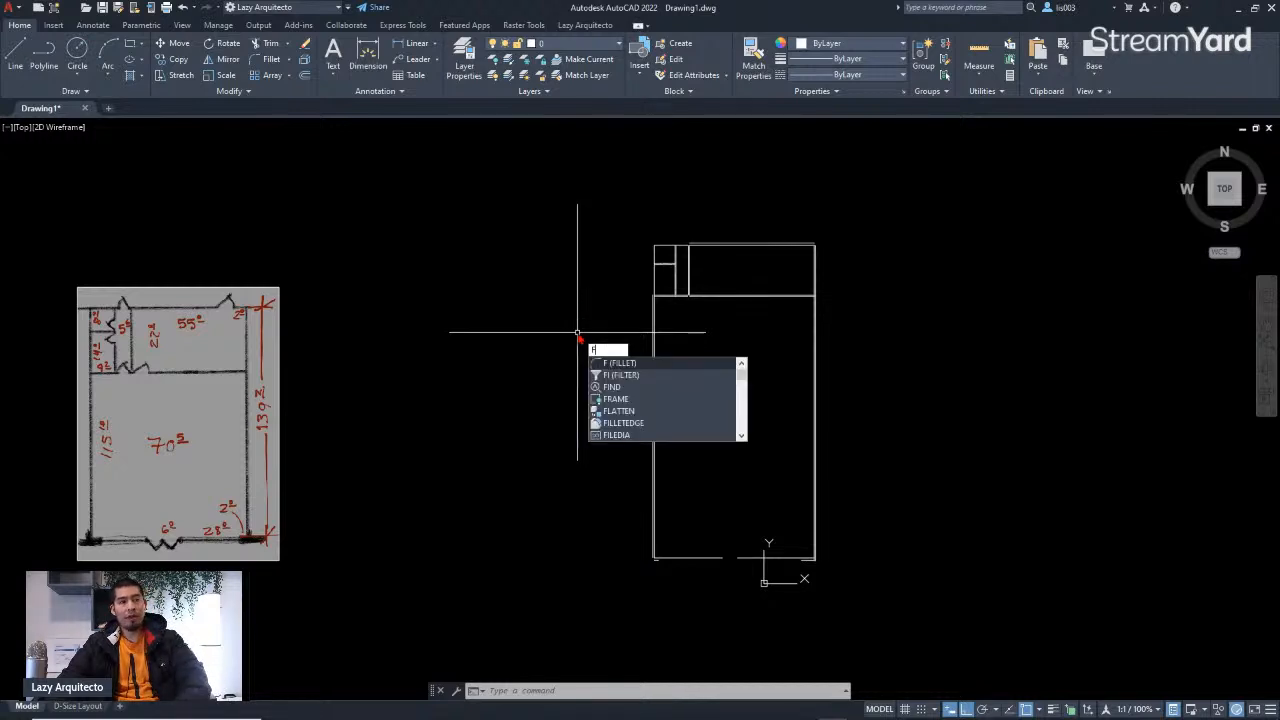
{"action": "key", "text": "Return"}
{"action": "scroll", "coordinate": [700, 246], "scroll_direction": "up", "scroll_amount": 5}
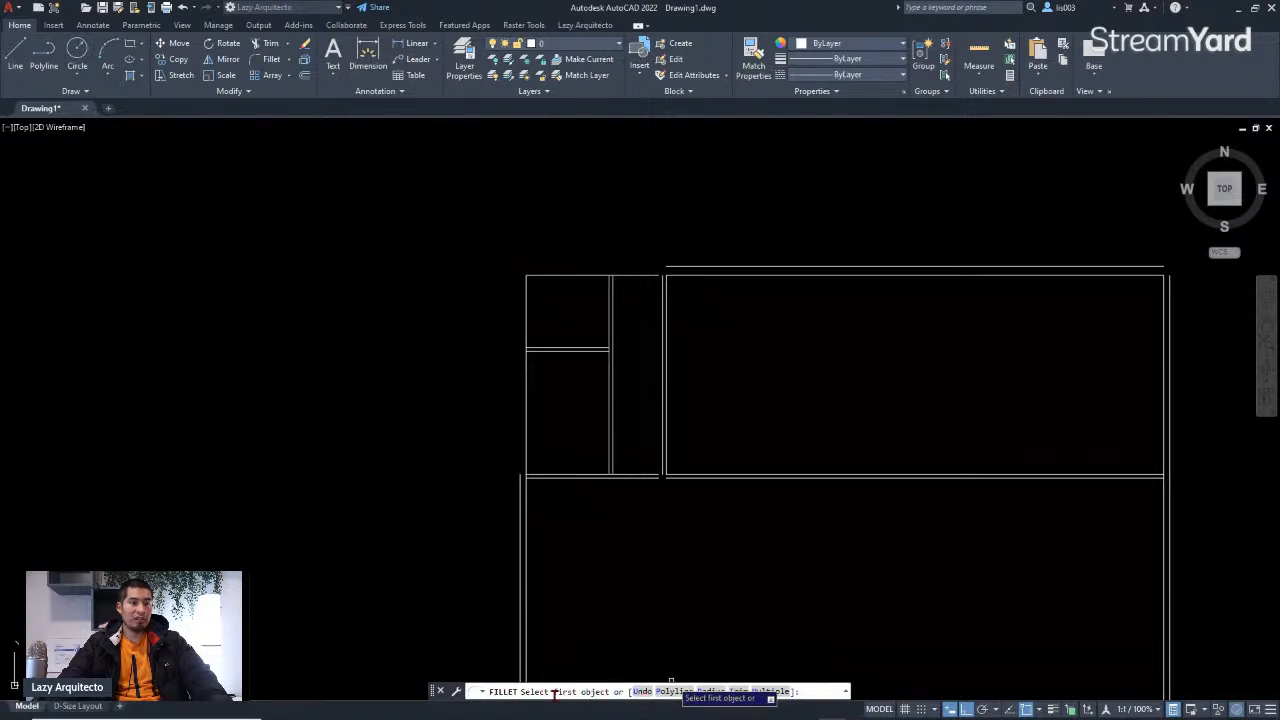
{"action": "left_click", "coordinate": [520, 493]}
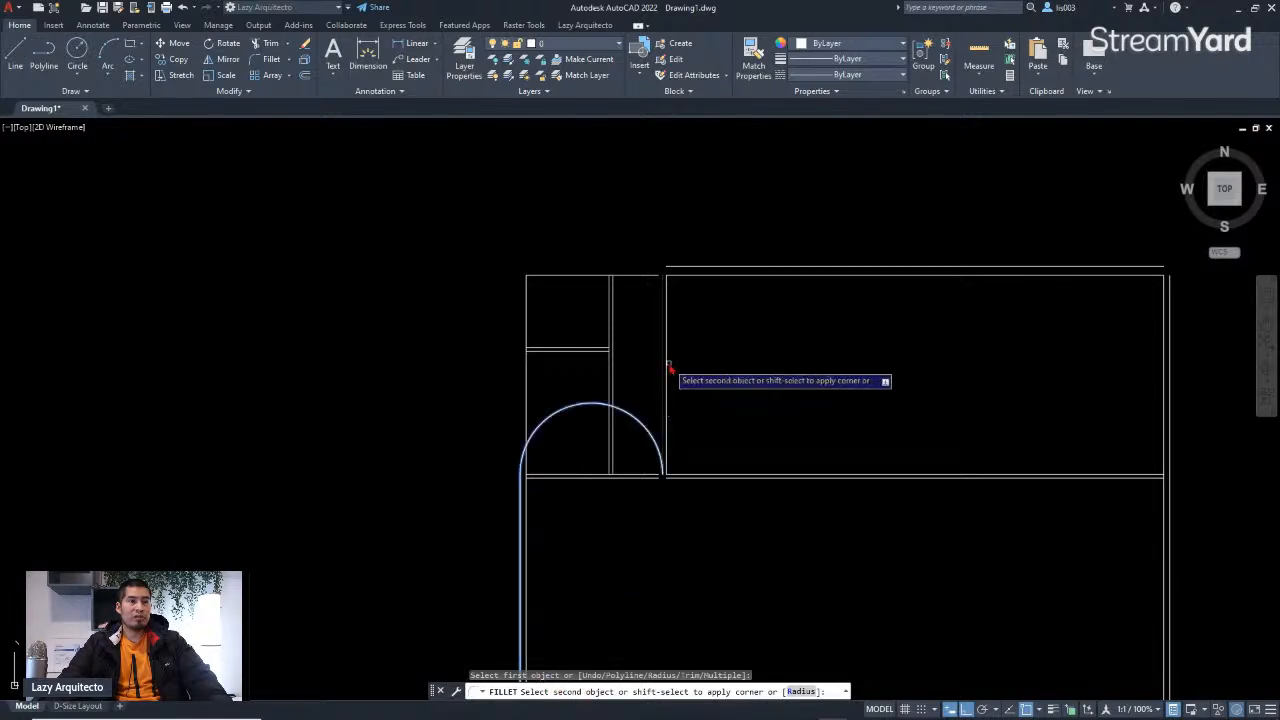
{"action": "left_click", "coordinate": [670, 270]}
{"action": "scroll", "coordinate": [700, 323], "scroll_direction": "down", "scroll_amount": 3}
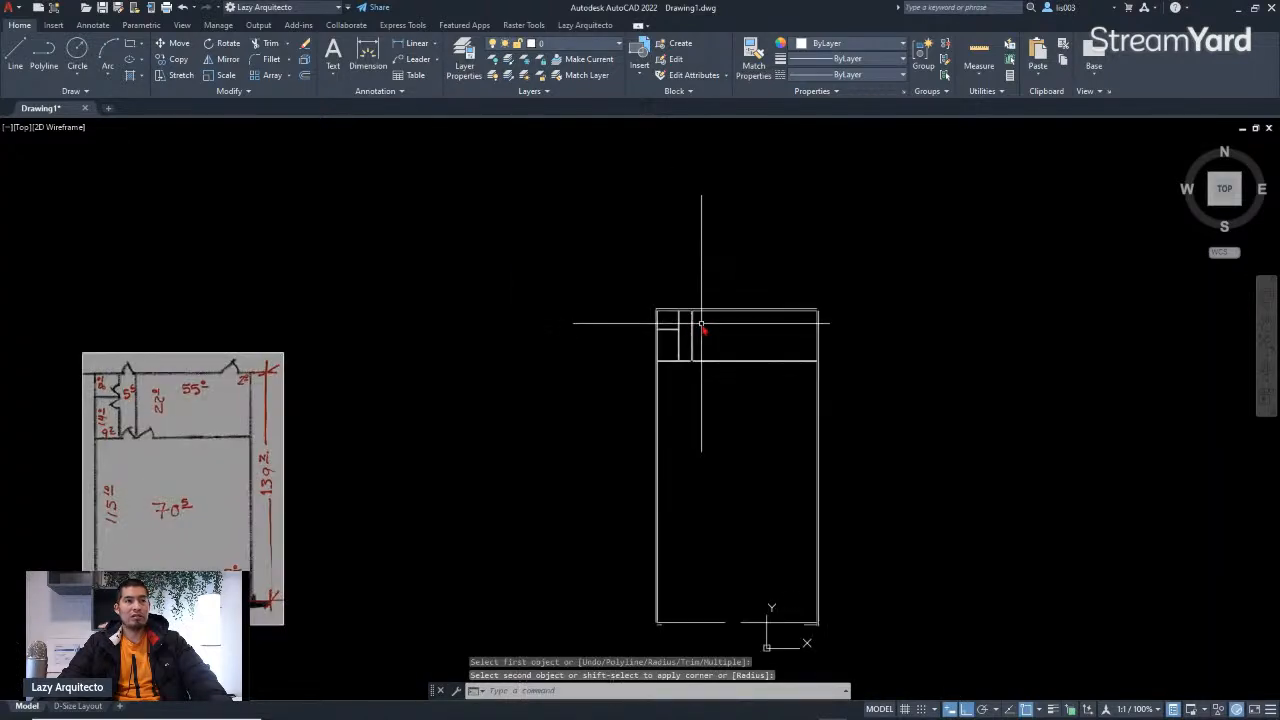
{"action": "scroll", "coordinate": [788, 316], "scroll_direction": "up", "scroll_amount": 3}
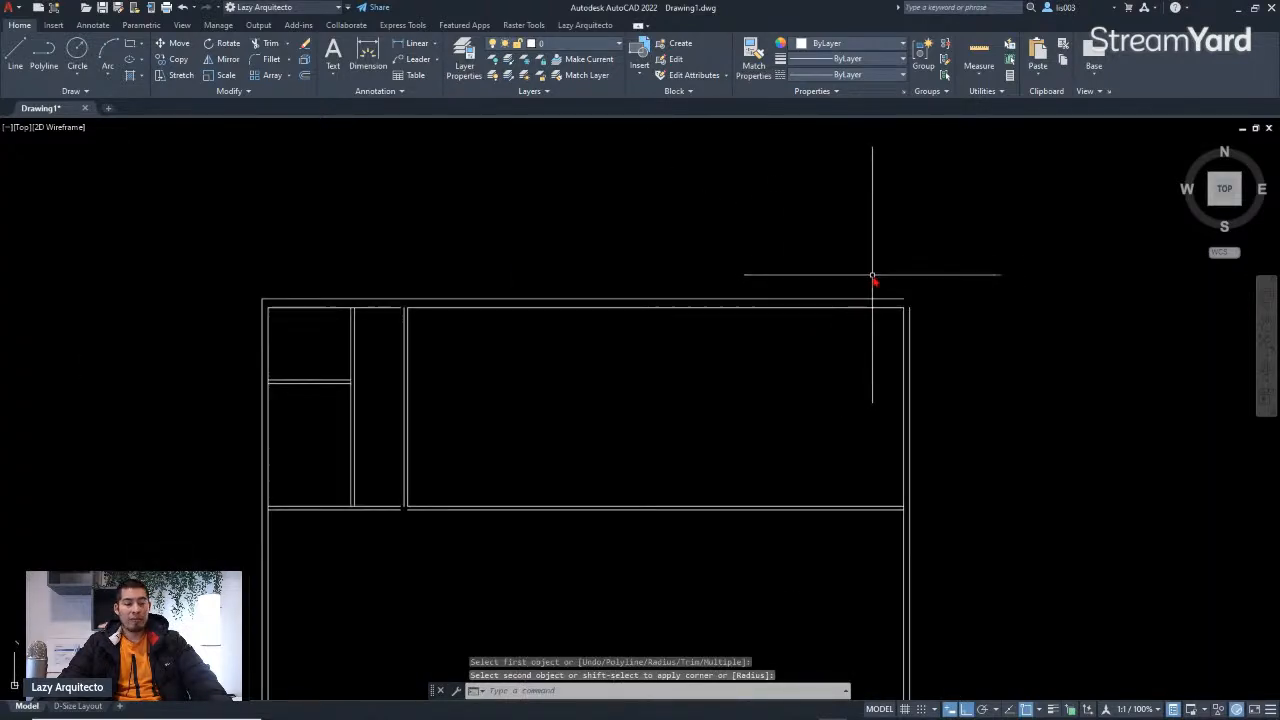
Step: Fillet the outer top wall line with the outer right wall line to close the top-right corner
{"action": "type", "text": "F"}
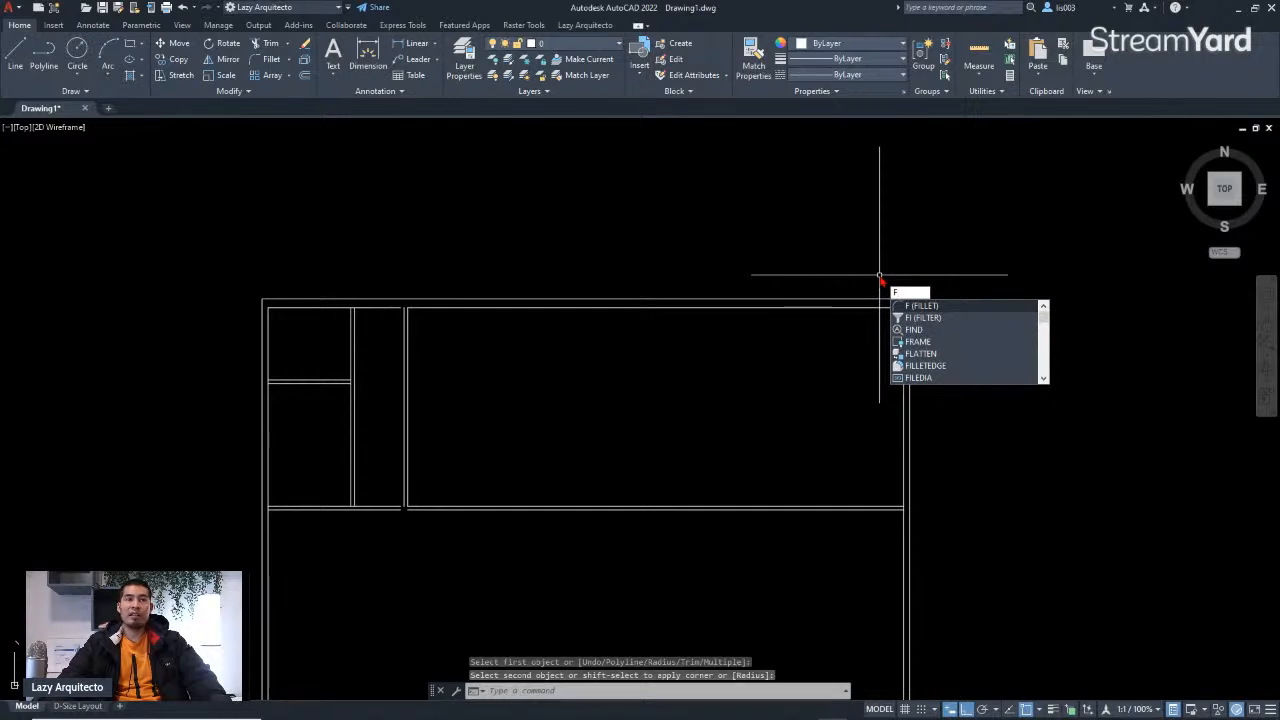
{"action": "key", "text": "Escape"}
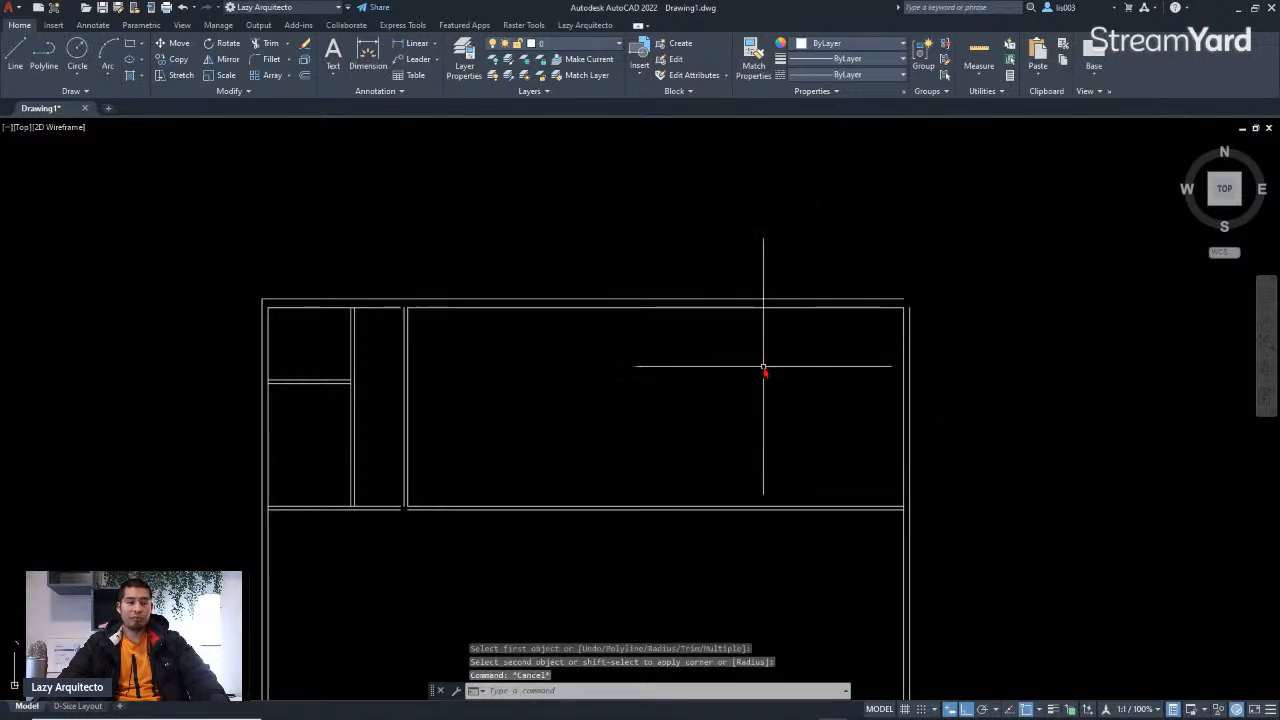
{"action": "scroll", "coordinate": [769, 370], "scroll_direction": "down", "scroll_amount": 3}
{"action": "mouse_move", "coordinate": [763, 357]}
{"action": "middle_mouse_down"}
{"action": "mouse_move", "coordinate": [774, 371]}
{"action": "mouse_move", "coordinate": [769, 316]}
{"action": "middle_mouse_up"}
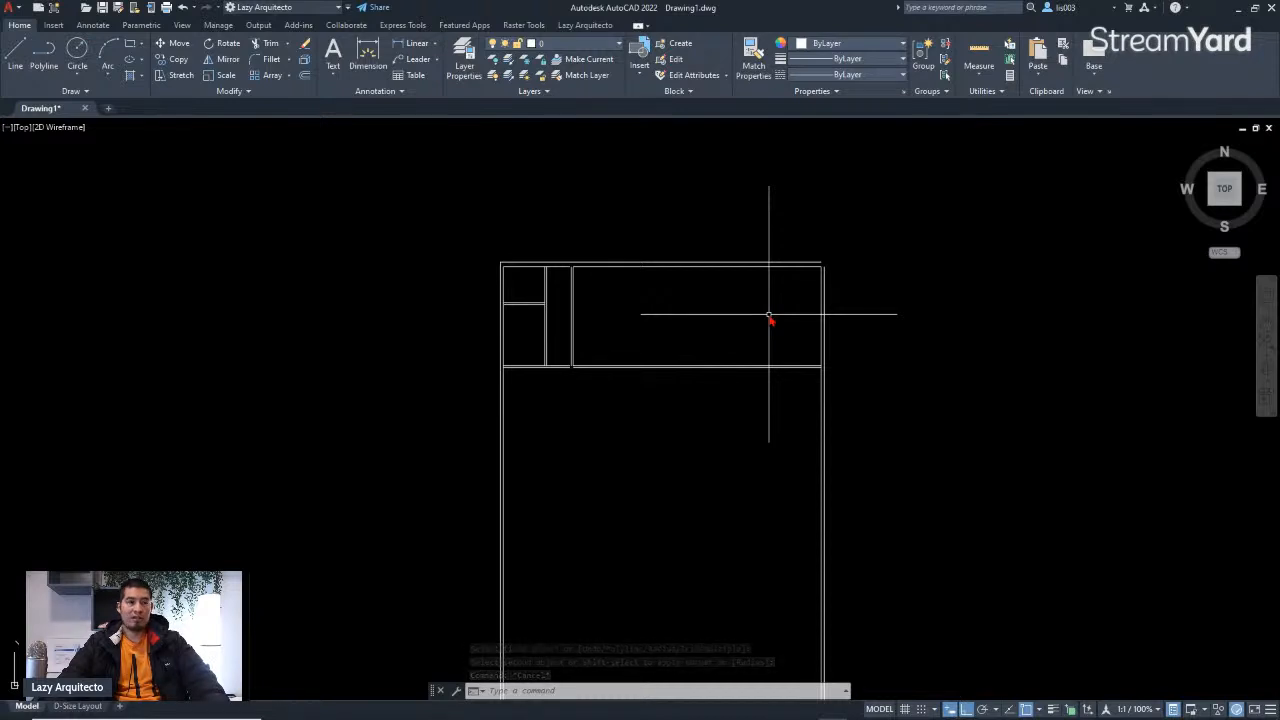
{"action": "type", "text": "f"}
{"action": "key", "text": "Return"}
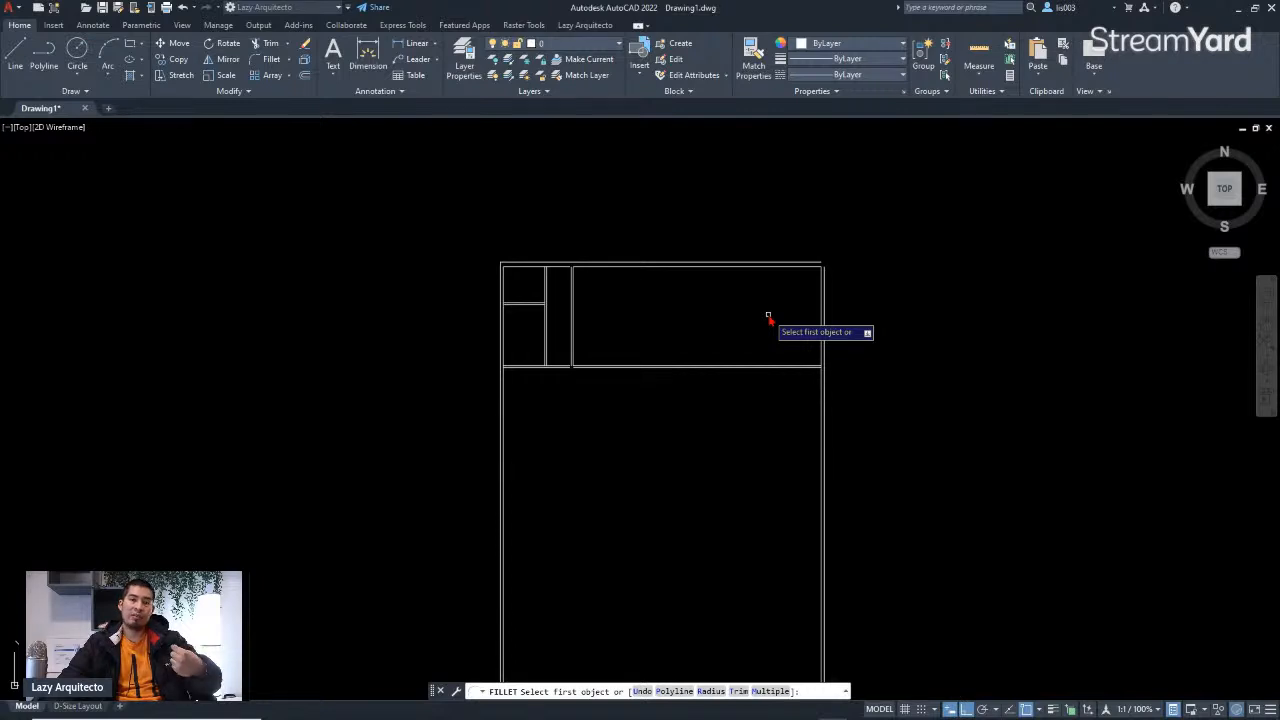
{"action": "scroll", "coordinate": [856, 257], "scroll_direction": "up", "scroll_amount": 3}
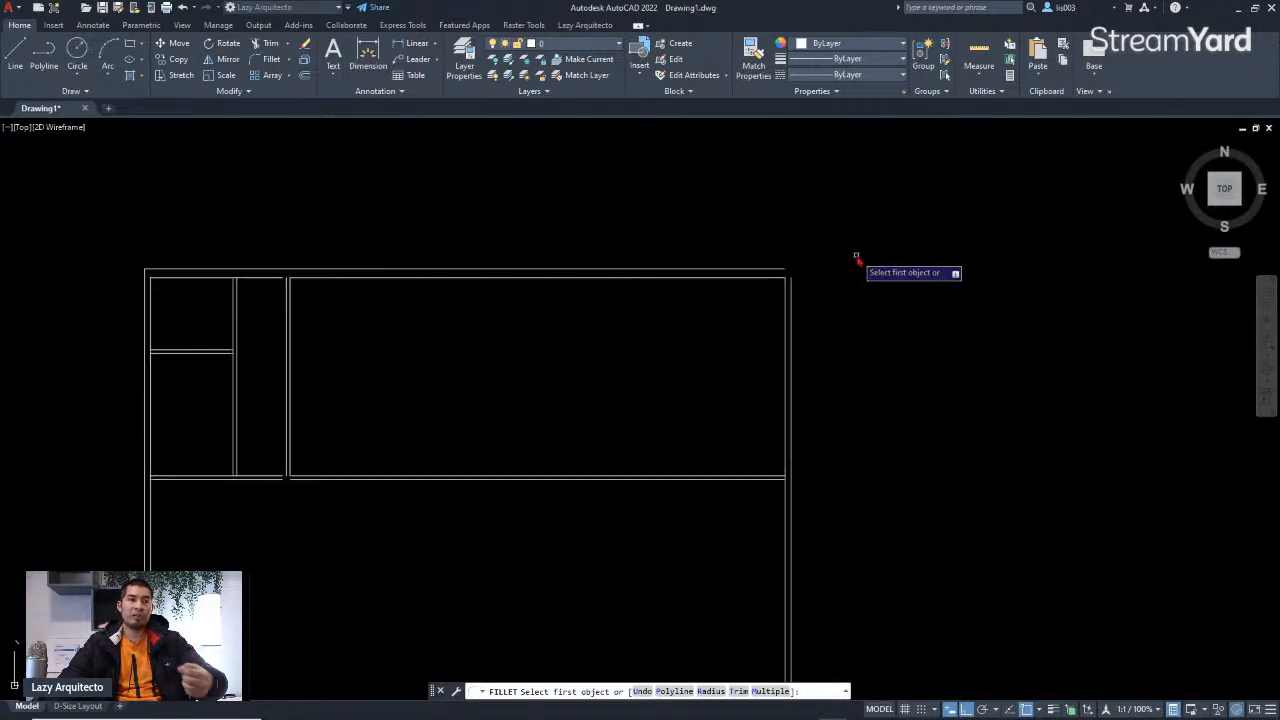
{"action": "left_click", "coordinate": [786, 269]}
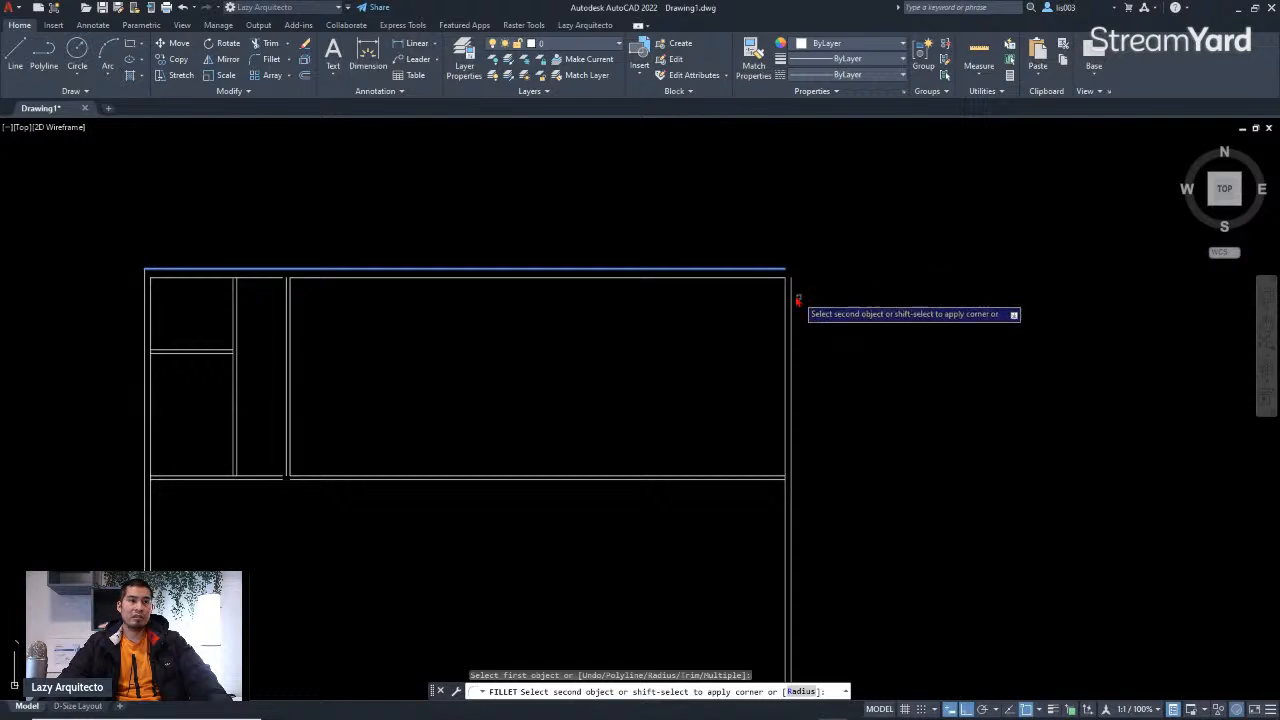
{"action": "left_click", "coordinate": [790, 290]}
Step: Fillet the bottom wall line segments with the outer right wall line to close the bottom-right corner
{"action": "scroll", "coordinate": [806, 232], "scroll_direction": "down", "scroll_amount": 5}
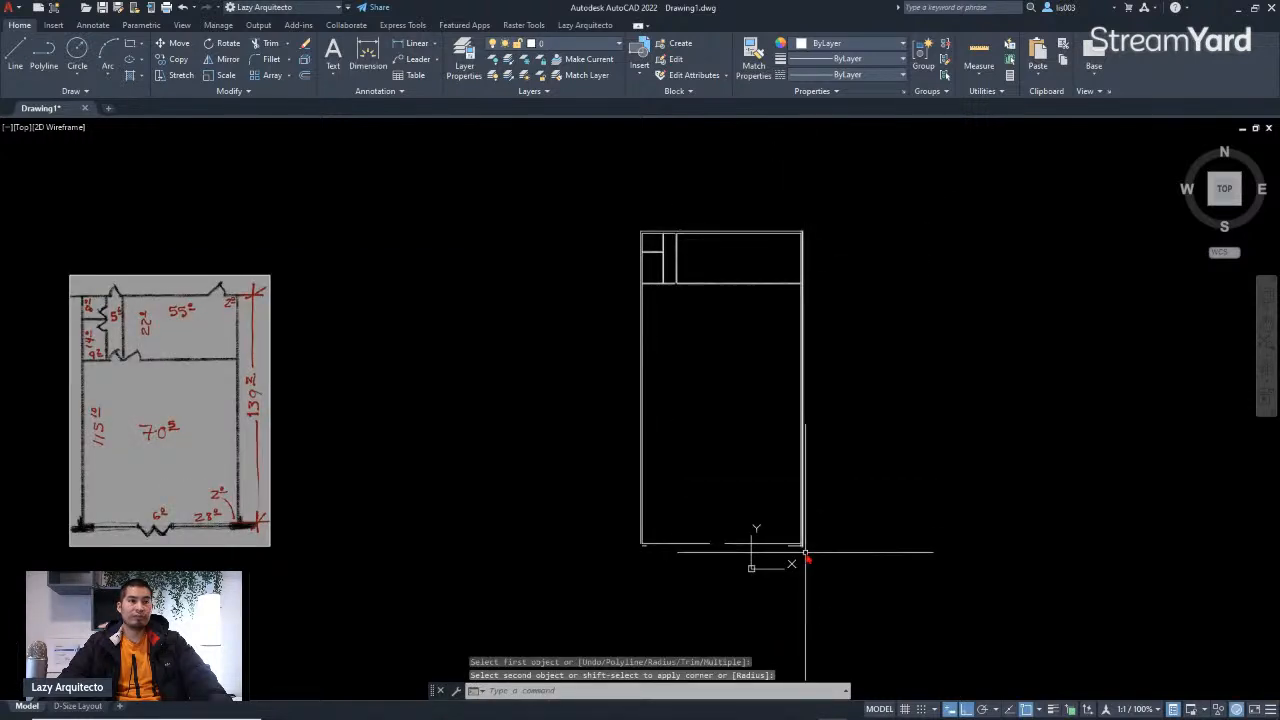
{"action": "scroll", "coordinate": [808, 557], "scroll_direction": "up", "scroll_amount": 5}
{"action": "scroll", "coordinate": [808, 557], "scroll_direction": "up", "scroll_amount": 5}
{"action": "key", "text": "space"}
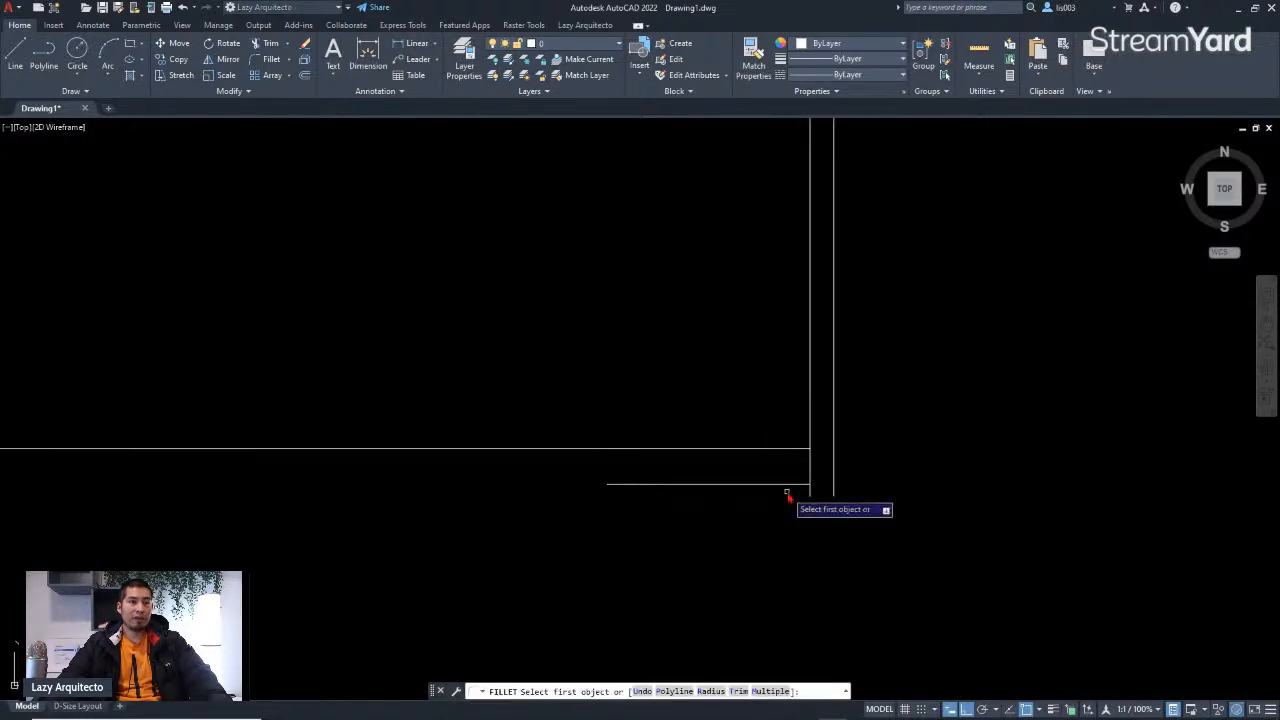
{"action": "left_click", "coordinate": [787, 485]}
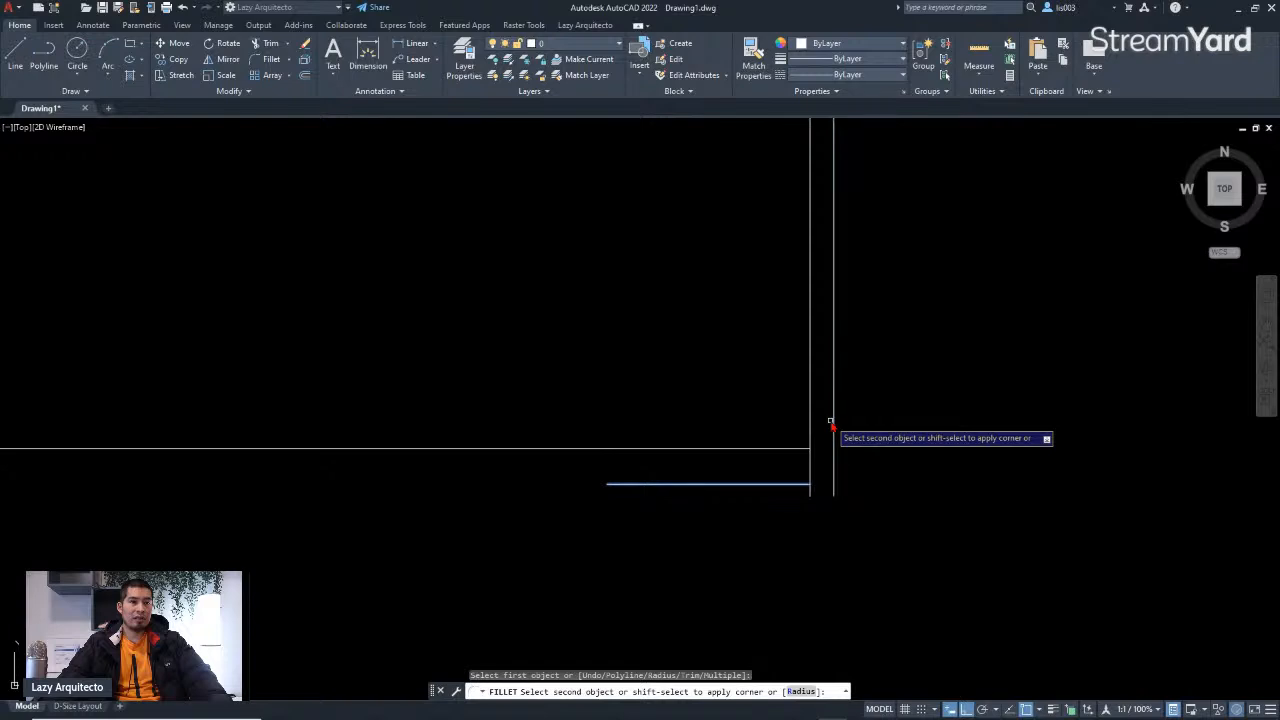
{"action": "left_click", "coordinate": [830, 423]}
{"action": "scroll", "coordinate": [840, 500], "scroll_direction": "down", "scroll_amount": 4}
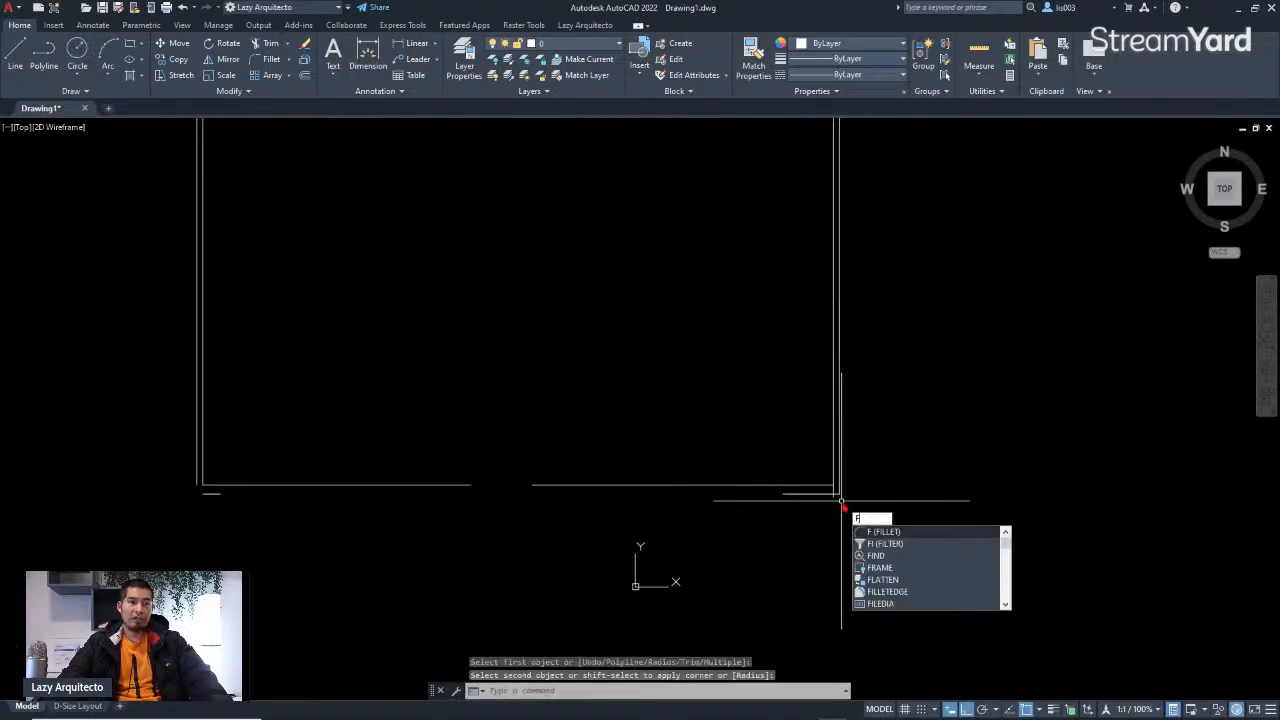
{"action": "key", "text": "Return"}
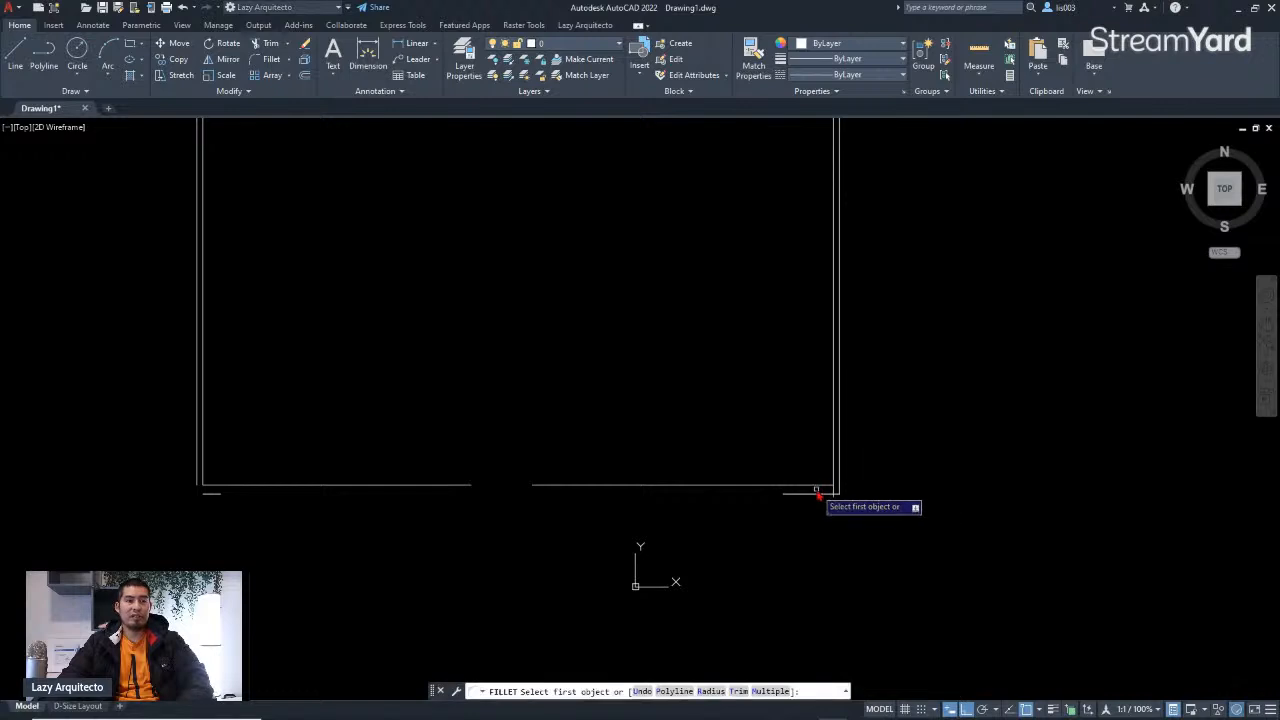
{"action": "left_click", "coordinate": [816, 490]}
{"action": "left_click", "coordinate": [837, 488]}
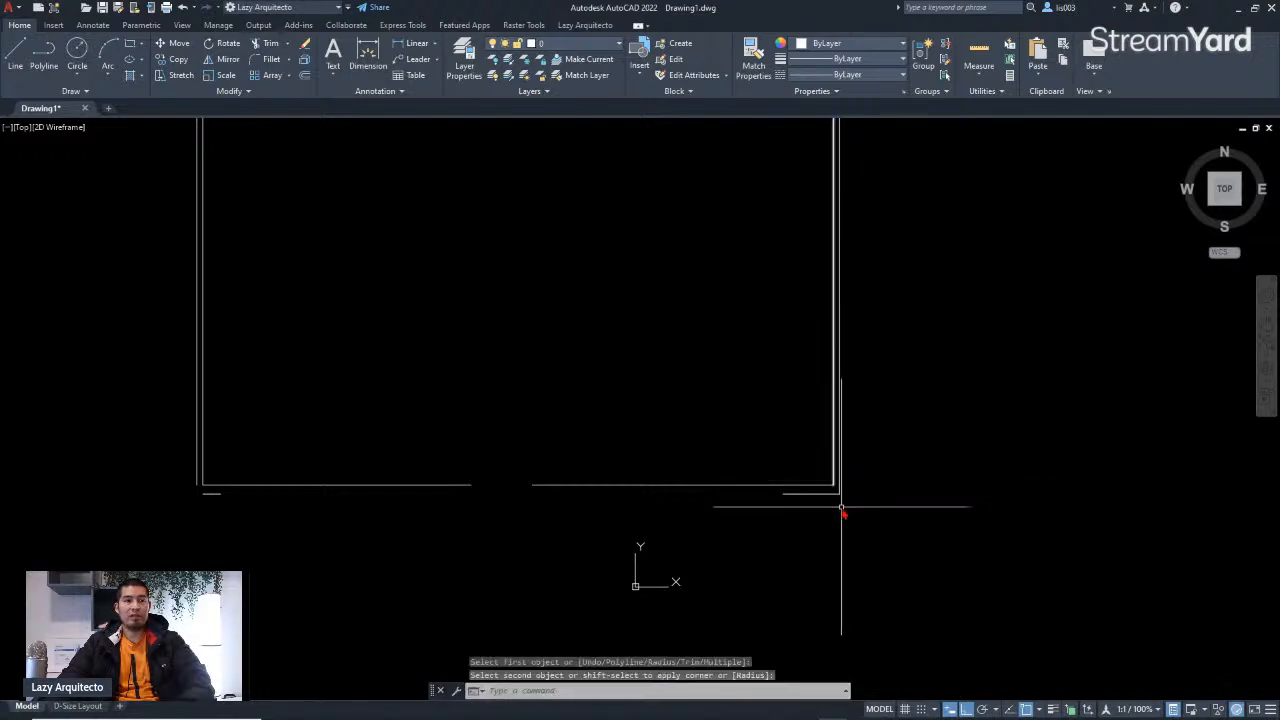
Step: Fillet the short bottom wall segment with the outer left wall line to close the bottom-left corner
{"action": "scroll", "coordinate": [205, 495], "scroll_direction": "up", "scroll_amount": 4}
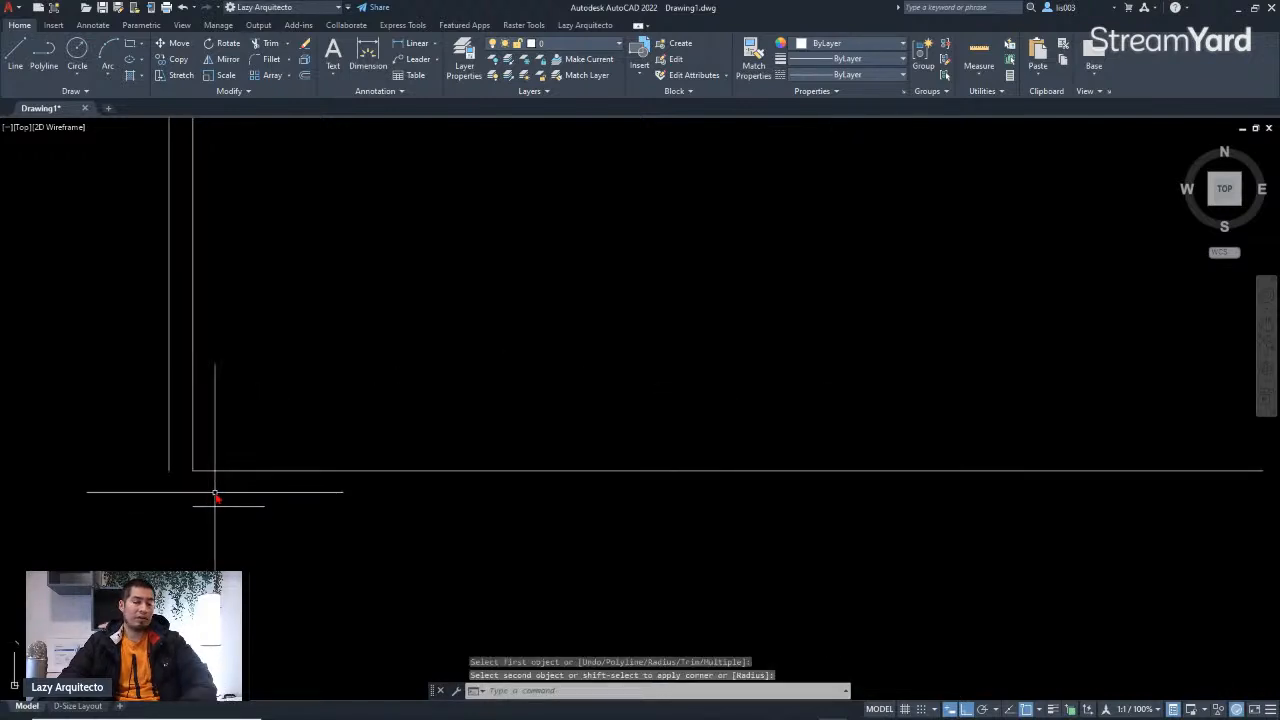
{"action": "key", "text": "Return"}
{"action": "left_click", "coordinate": [200, 505]}
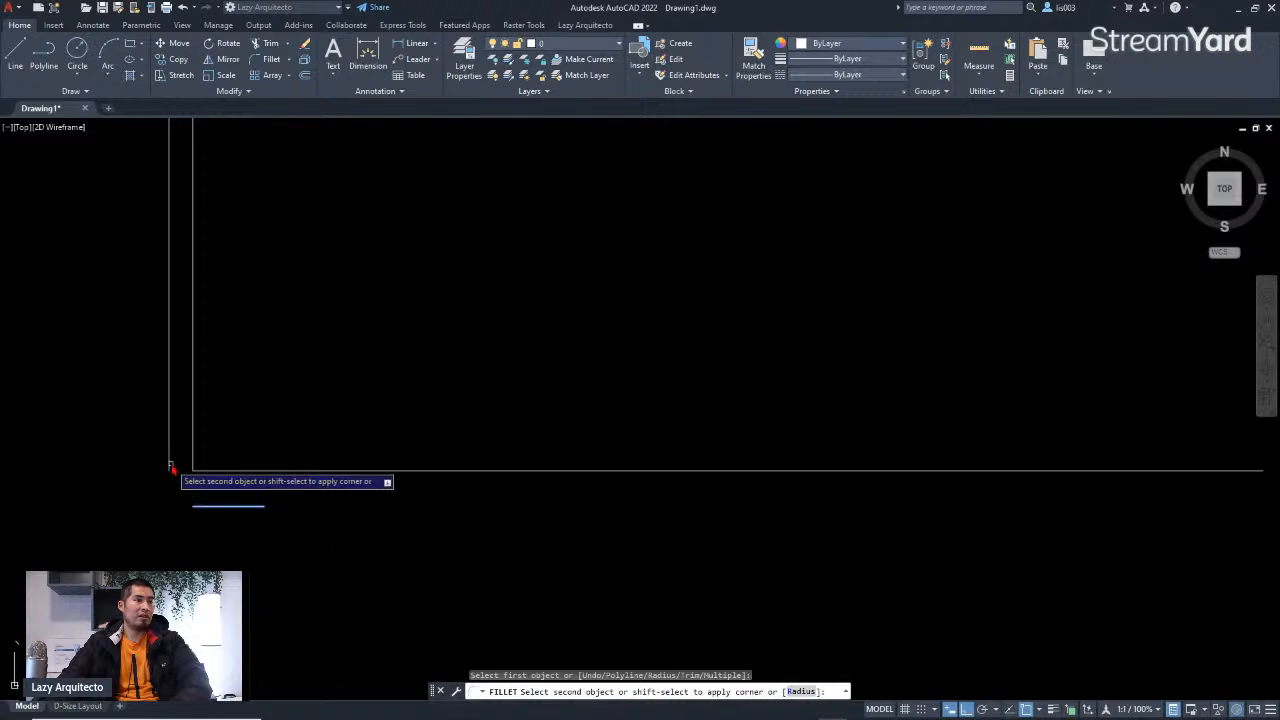
{"action": "left_click", "coordinate": [172, 470]}
Step: Fillet an interior horizontal wall line with the adjacent vertical wall line to close the inner corner
{"action": "scroll", "coordinate": [300, 560], "scroll_direction": "down", "scroll_amount": 3}
{"action": "scroll", "coordinate": [300, 545], "scroll_direction": "down", "scroll_amount": 3}
{"action": "scroll", "coordinate": [314, 260], "scroll_direction": "up", "scroll_amount": 6}
{"action": "middle_click_drag", "start_coordinate": [314, 277], "coordinate": [477, 370]}
{"action": "scroll", "coordinate": [531, 463], "scroll_direction": "up", "scroll_amount": 10}
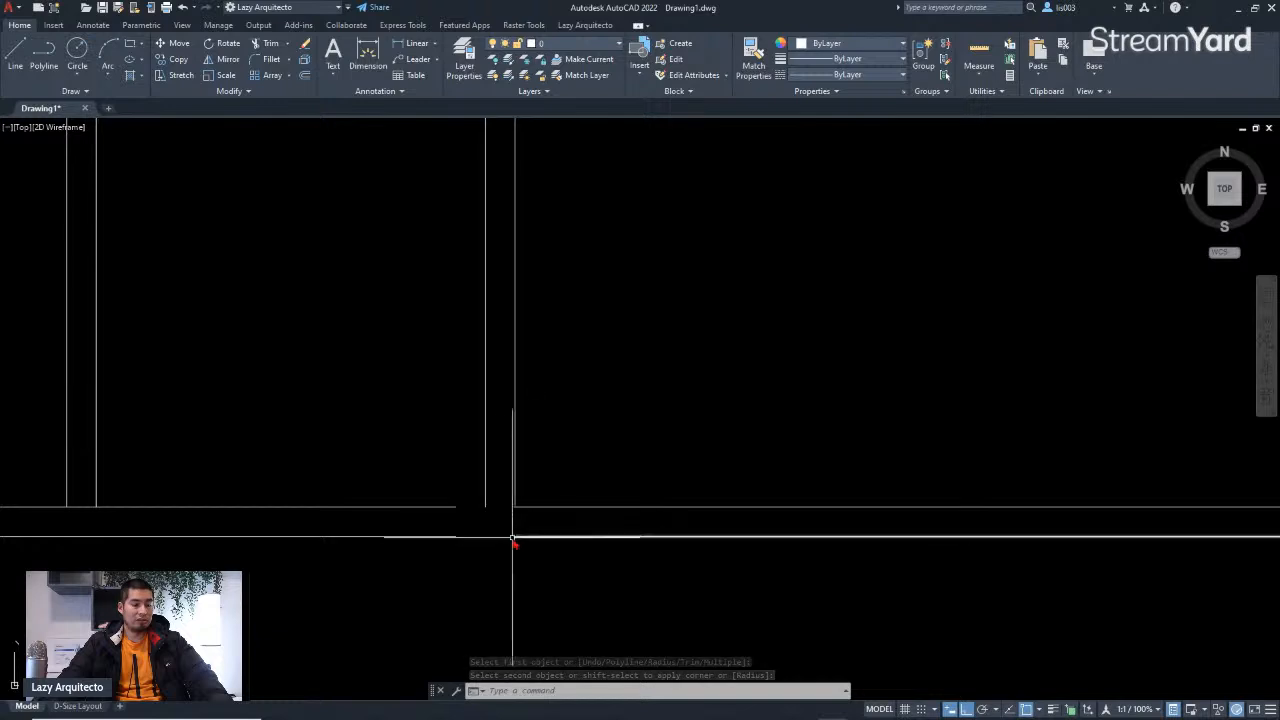
{"action": "key", "text": "space"}
{"action": "left_click", "coordinate": [442, 508]}
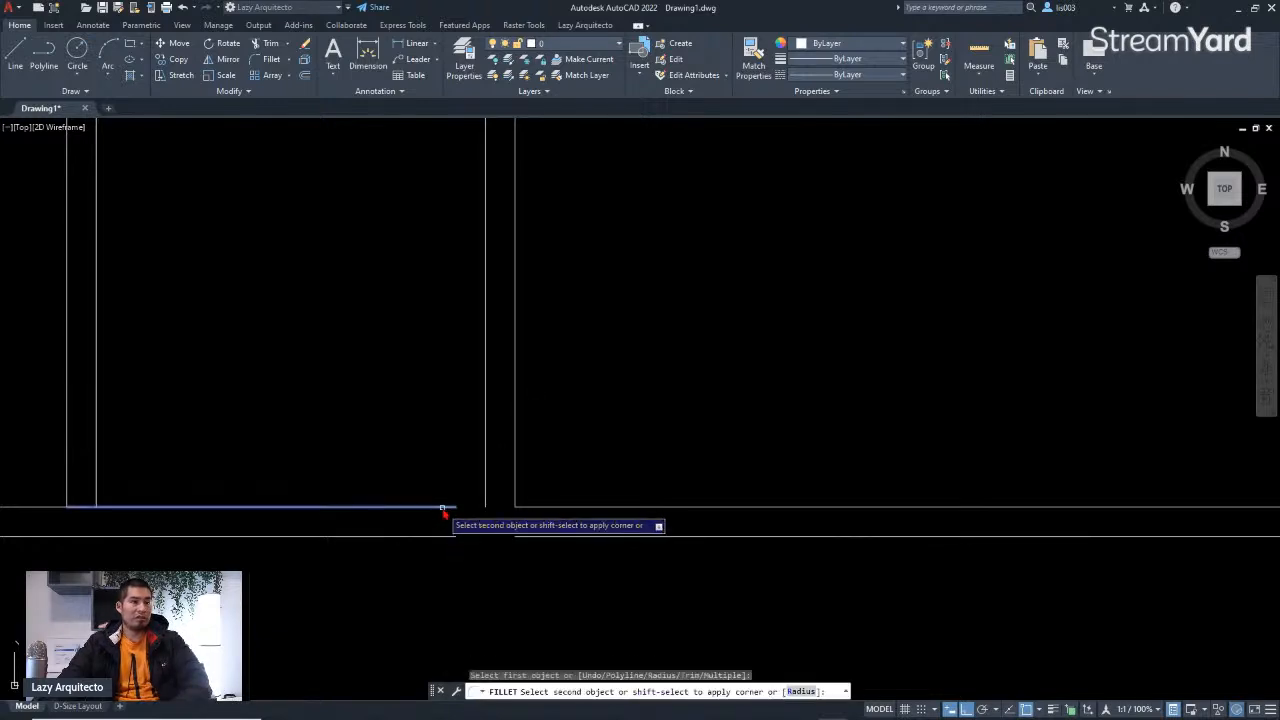
{"action": "left_click", "coordinate": [486, 480]}
Step: Fillet the inner top wall line with the vertical partition line to close the corner beside the small rooms
{"action": "scroll", "coordinate": [538, 535], "scroll_direction": "down", "scroll_amount": 5}
{"action": "scroll", "coordinate": [520, 360], "scroll_direction": "up", "scroll_amount": 5}
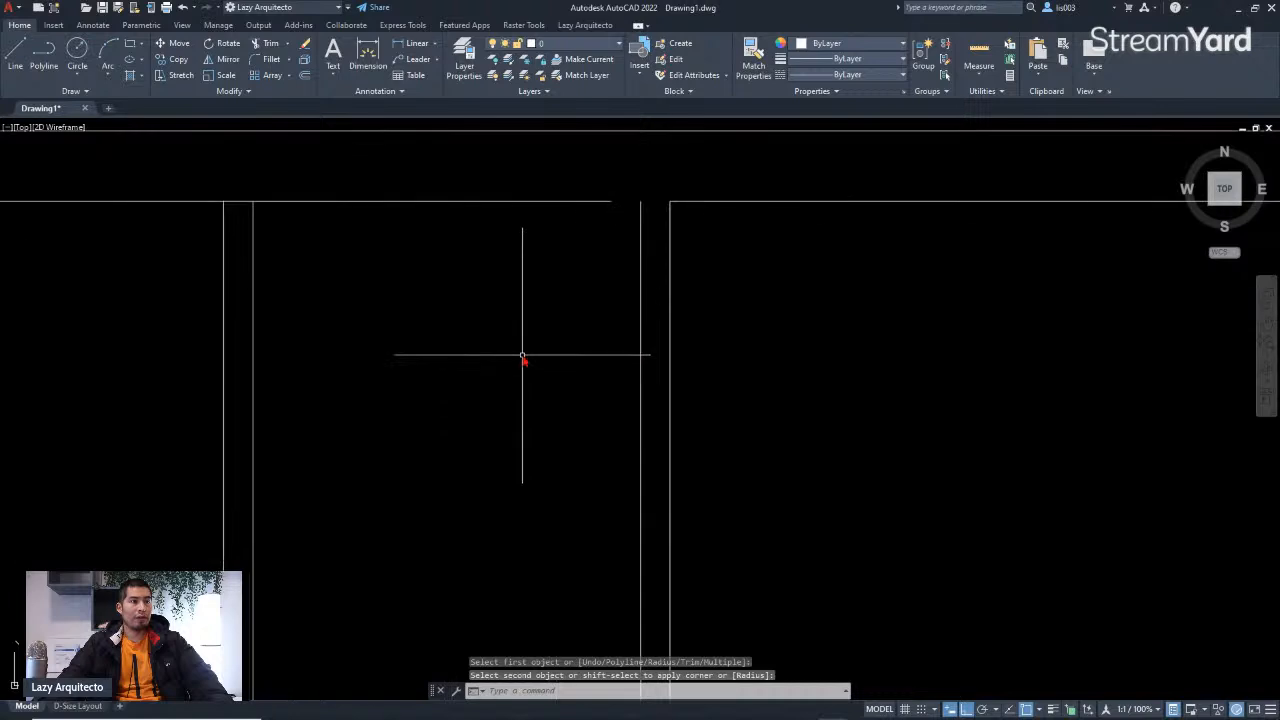
{"action": "key", "text": "space"}
{"action": "left_click", "coordinate": [596, 202]}
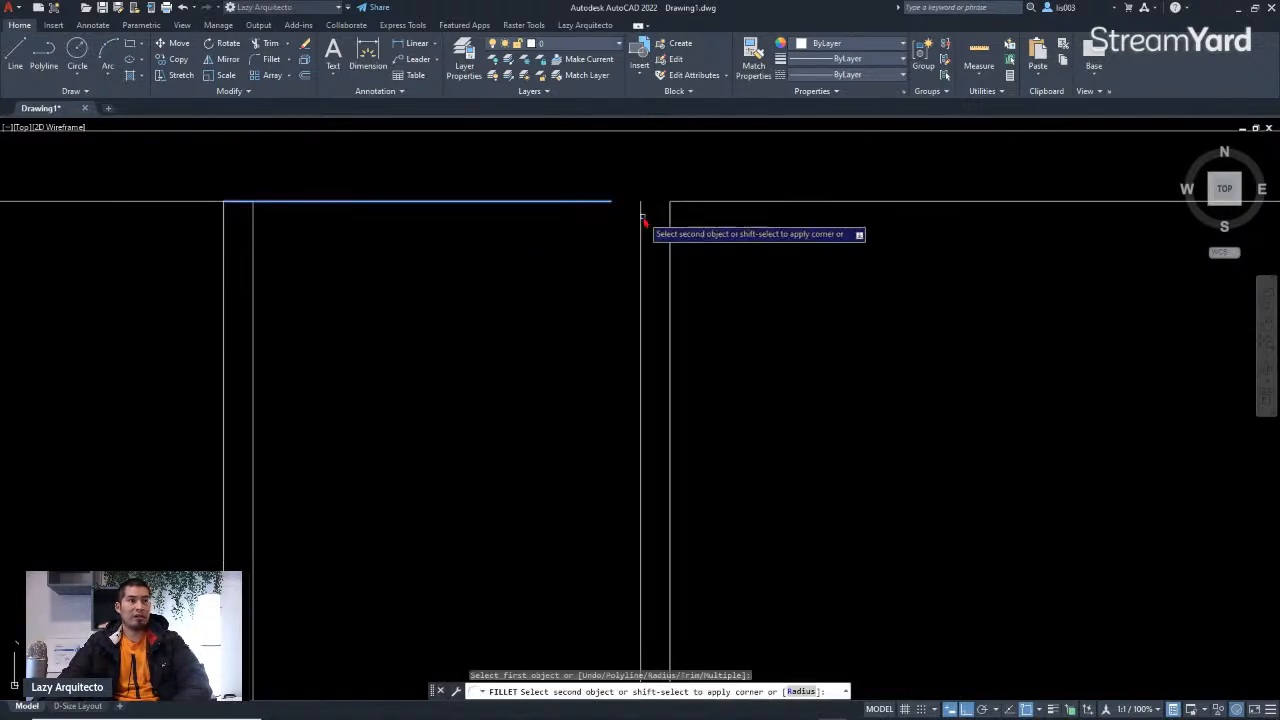
{"action": "left_click", "coordinate": [642, 215]}
Step: Join the two horizontal wall line segments across the gap below the small rooms into one line
{"action": "scroll", "coordinate": [600, 225], "scroll_direction": "down", "scroll_amount": 3}
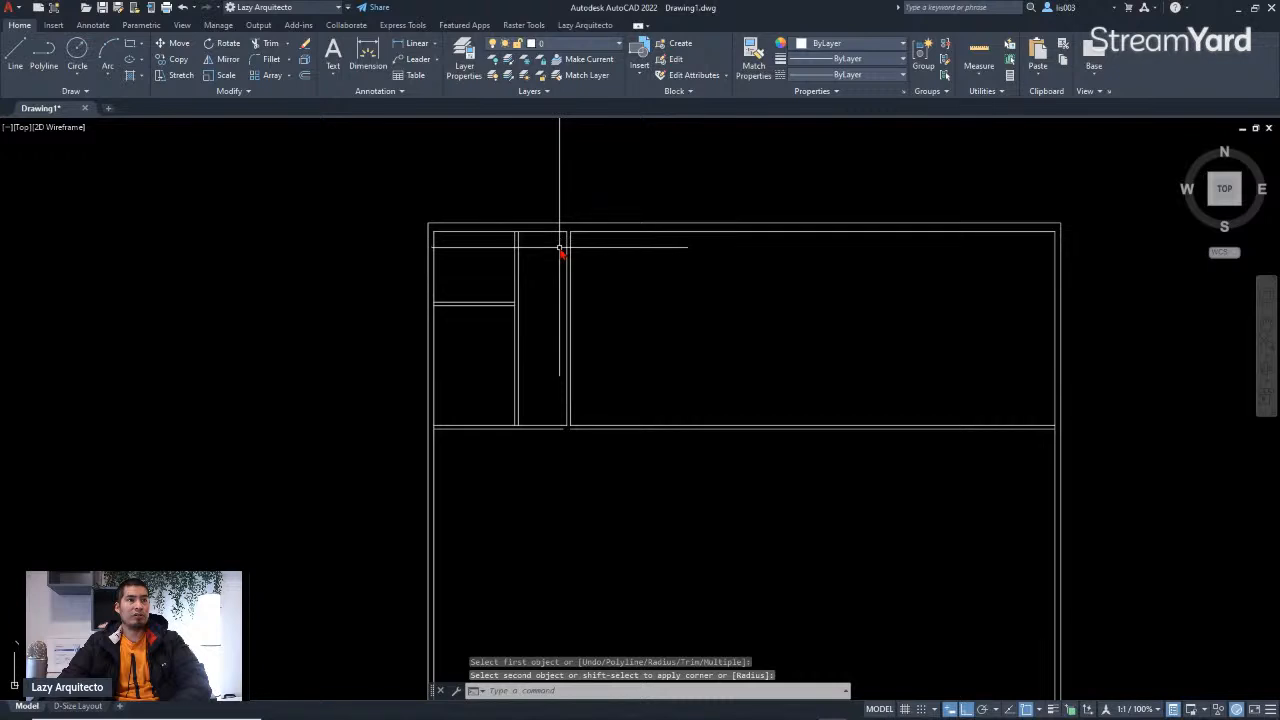
{"action": "scroll", "coordinate": [563, 417], "scroll_direction": "up", "scroll_amount": 5}
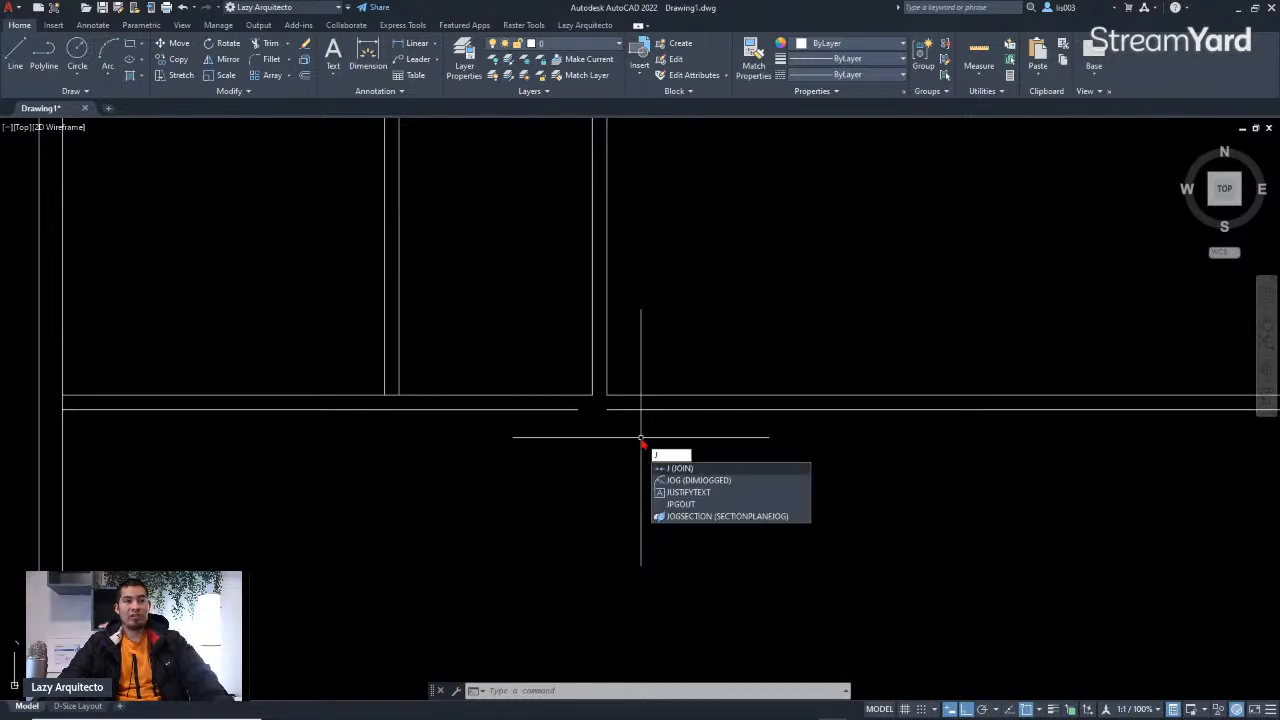
{"action": "key", "text": "Return"}
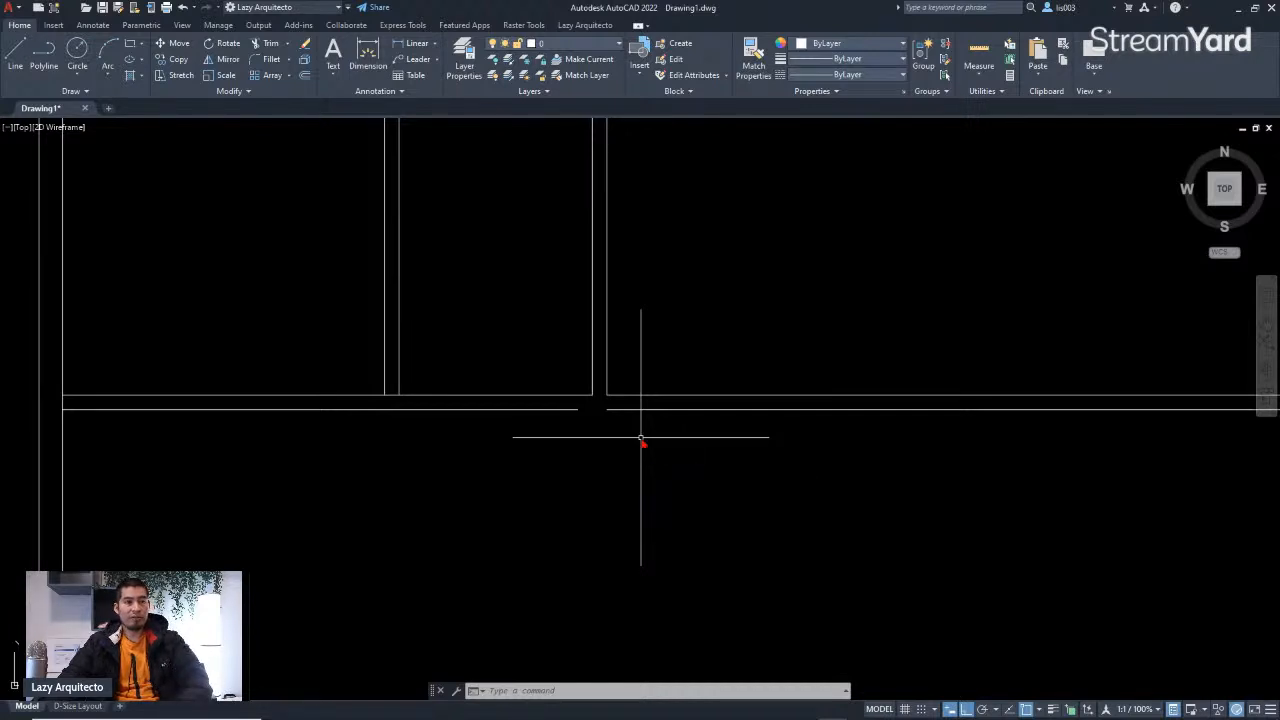
{"action": "scroll", "coordinate": [575, 430], "scroll_direction": "up", "scroll_amount": 3}
{"action": "scroll", "coordinate": [575, 430], "scroll_direction": "up", "scroll_amount": 2}
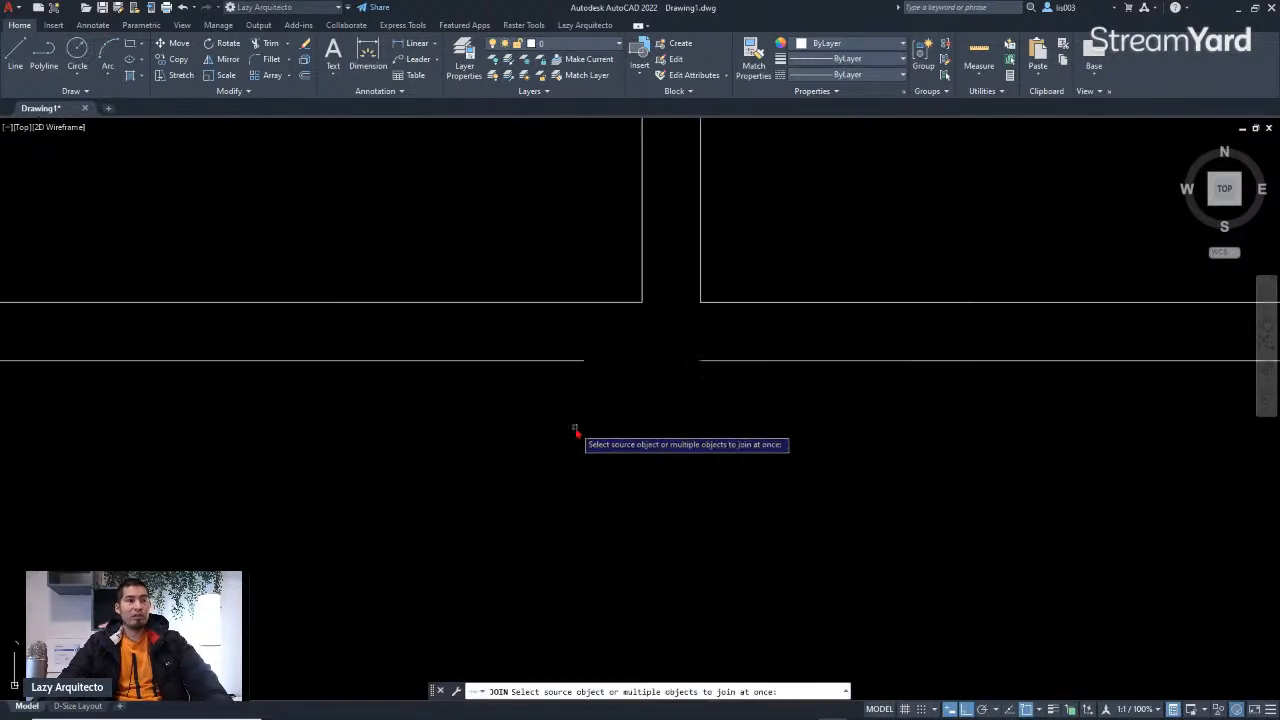
{"action": "left_click", "coordinate": [758, 396]}
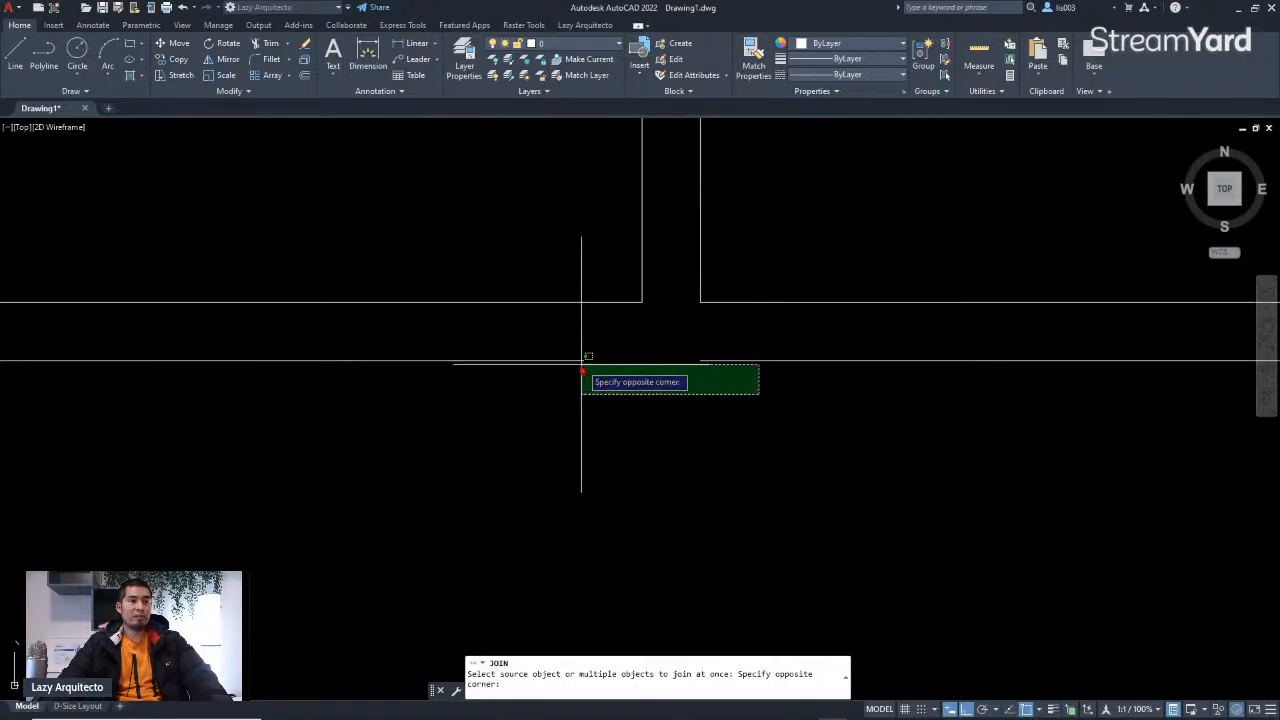
{"action": "left_click", "coordinate": [540, 356]}
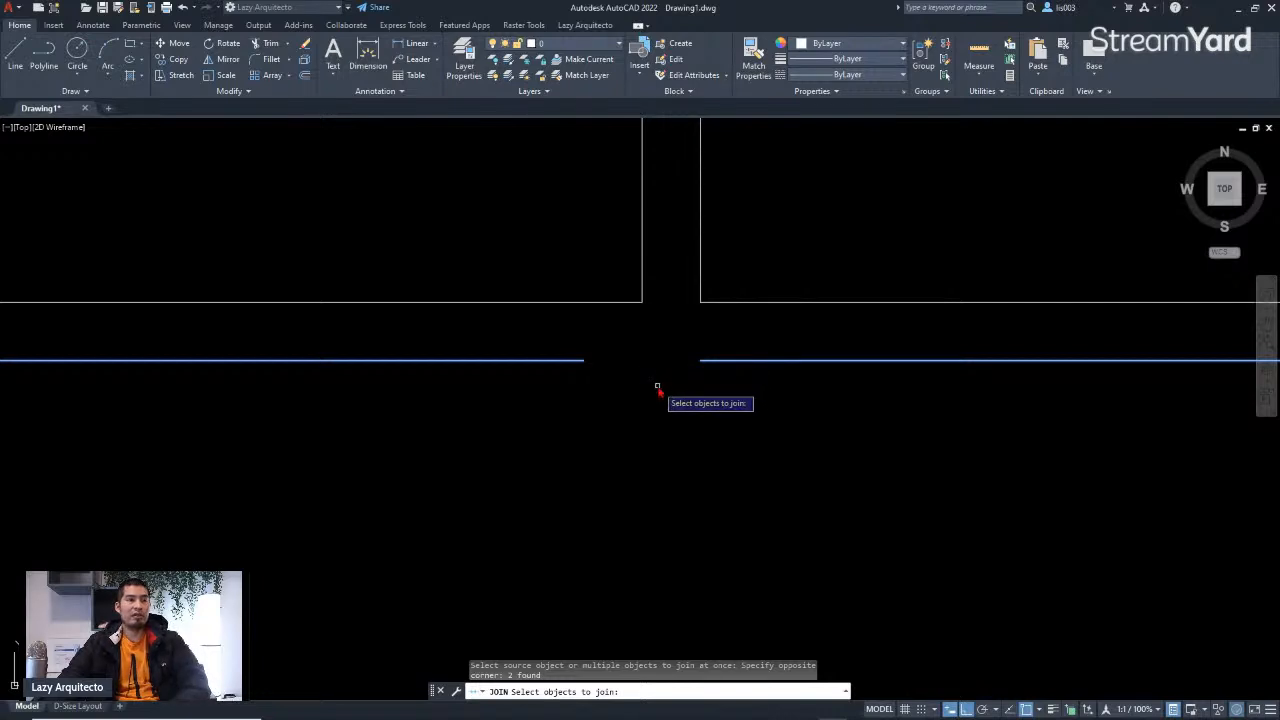
{"action": "key", "text": "Return"}
Step: Select and inspect the wall lines around the partition at the top of the plan, then clear the selection
{"action": "scroll", "coordinate": [658, 393], "scroll_direction": "down", "scroll_amount": 4}
{"action": "middle_click_drag", "start_coordinate": [614, 480], "coordinate": [600, 343]}
{"action": "scroll", "coordinate": [600, 343], "scroll_direction": "down", "scroll_amount": 3}
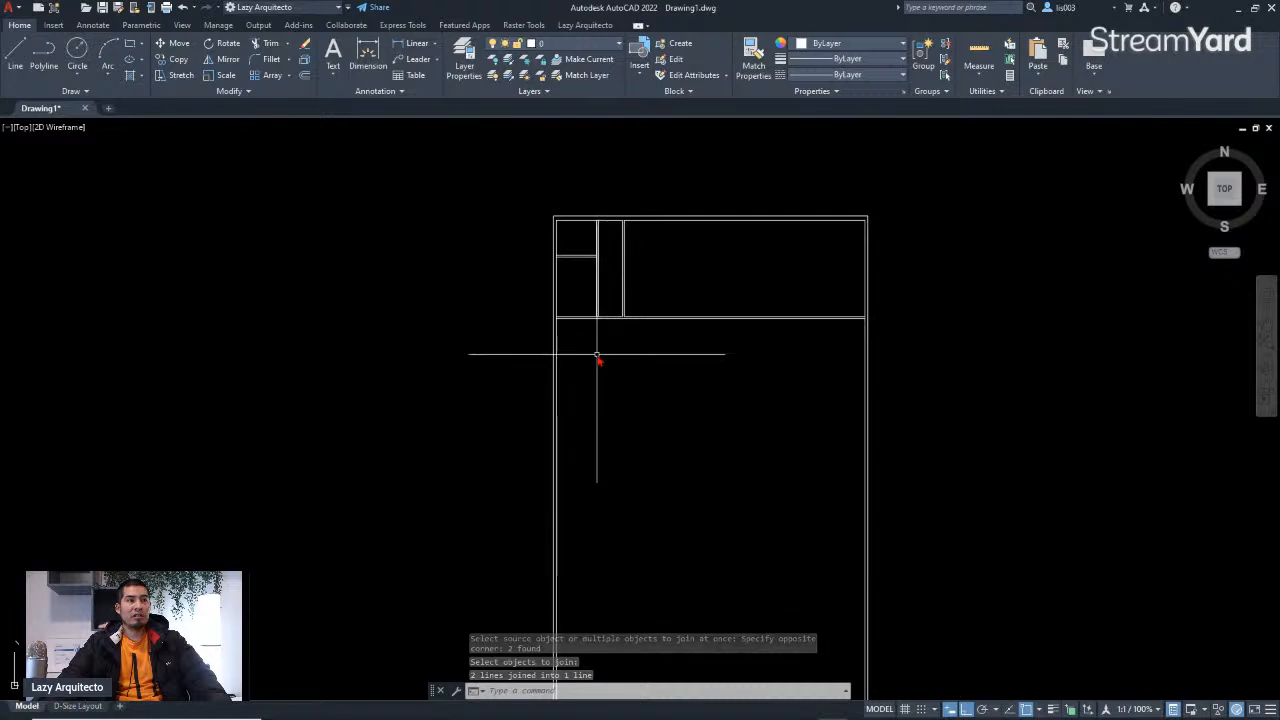
{"action": "scroll", "coordinate": [620, 214], "scroll_direction": "up", "scroll_amount": 6}
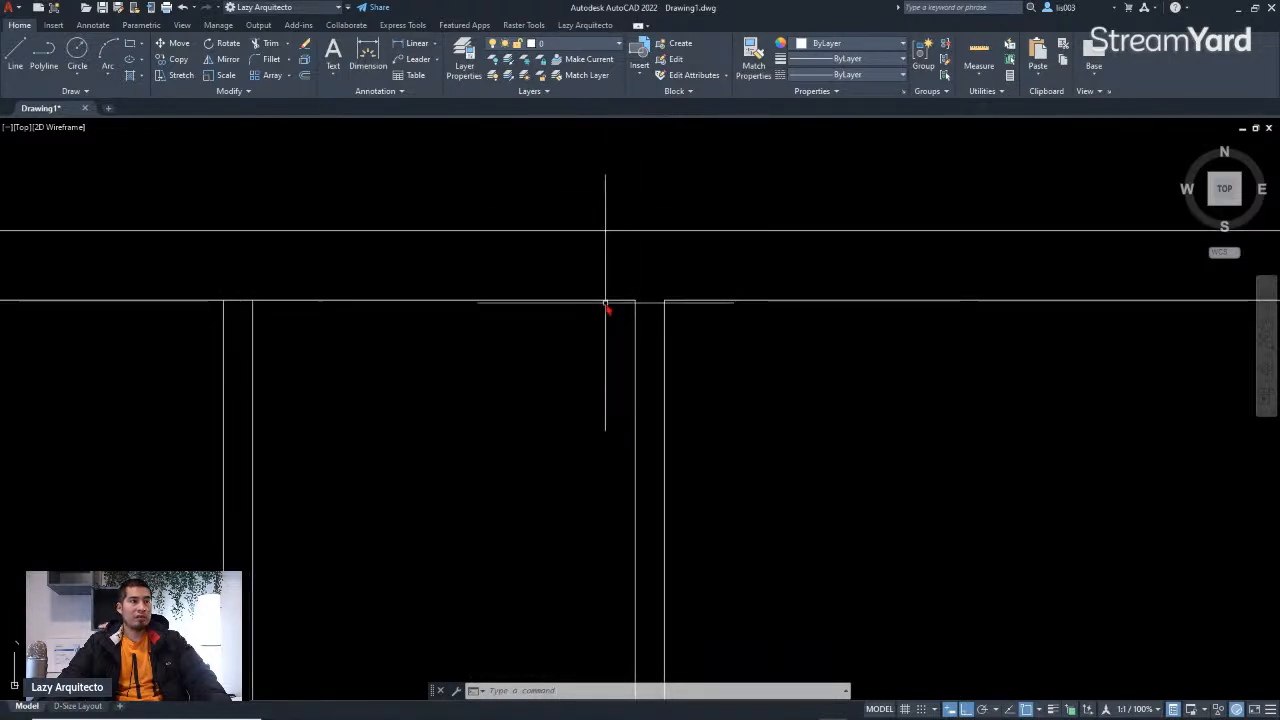
{"action": "scroll", "coordinate": [605, 301], "scroll_direction": "down", "scroll_amount": 6}
{"action": "middle_click_drag", "start_coordinate": [686, 323], "coordinate": [615, 341]}
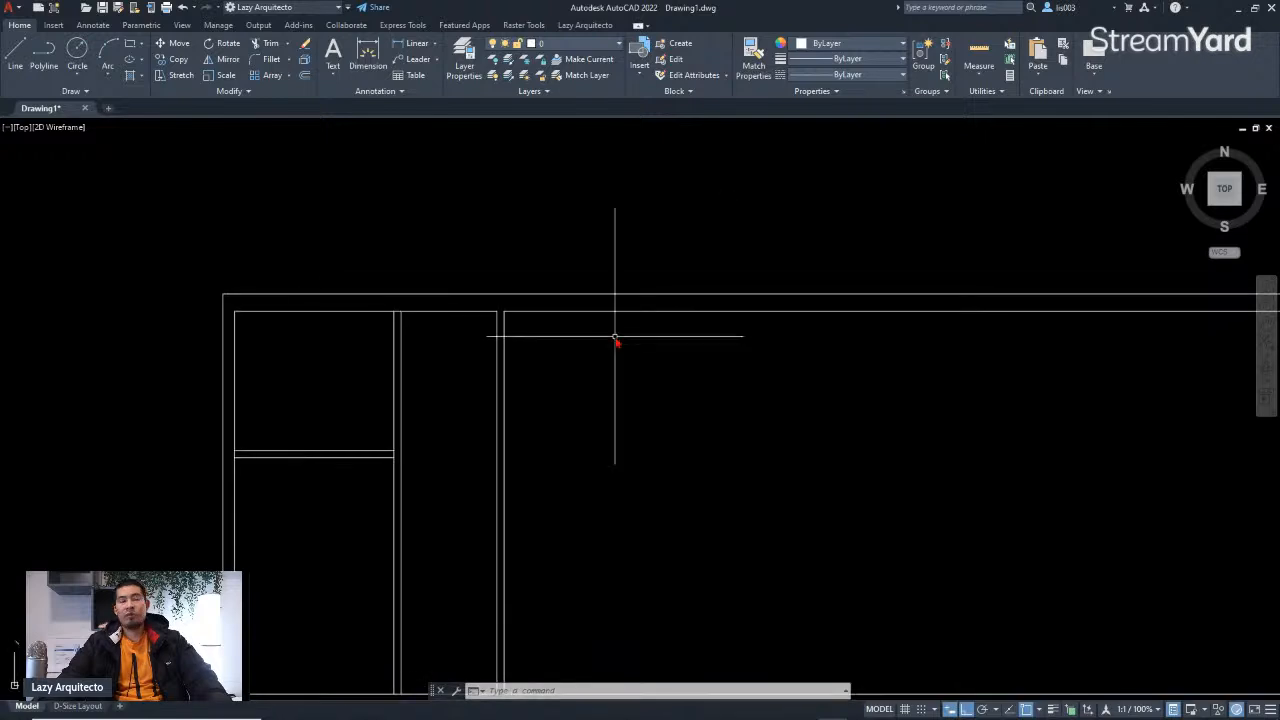
{"action": "left_click", "coordinate": [577, 321]}
{"action": "left_click", "coordinate": [537, 279]}
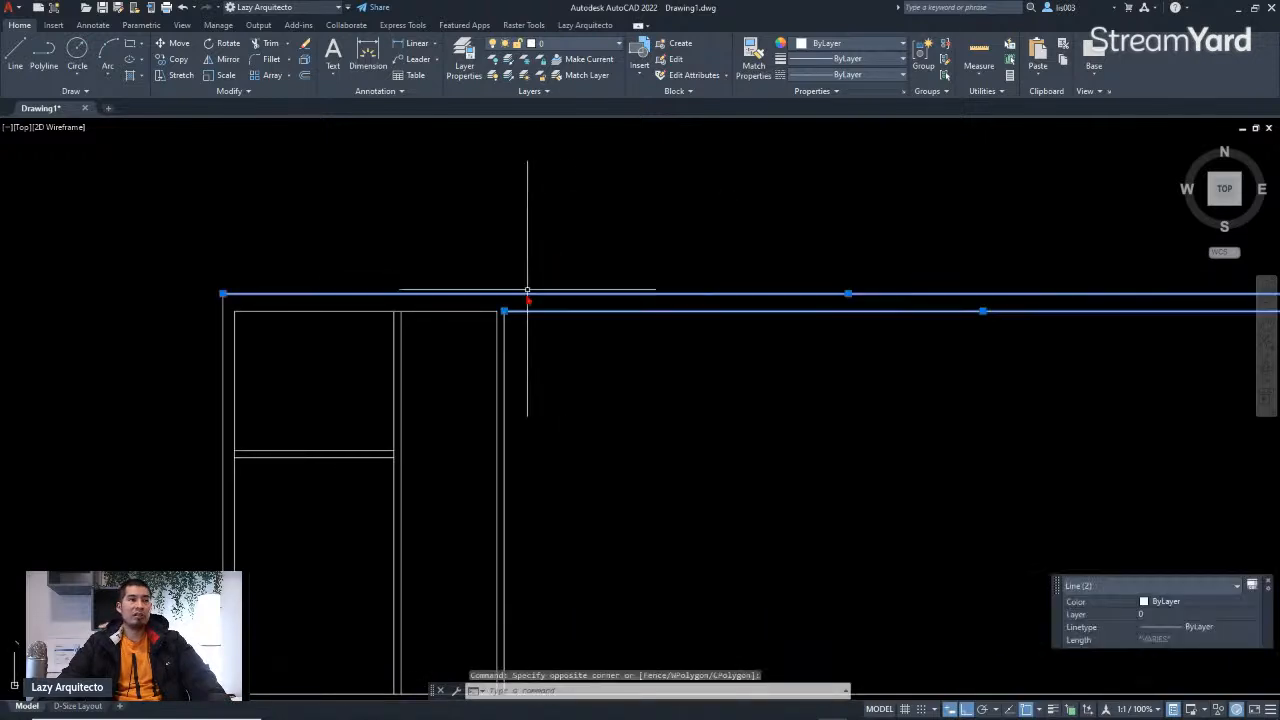
{"action": "key", "text": "Escape"}
{"action": "left_click", "coordinate": [493, 321]}
{"action": "left_click", "coordinate": [482, 306]}
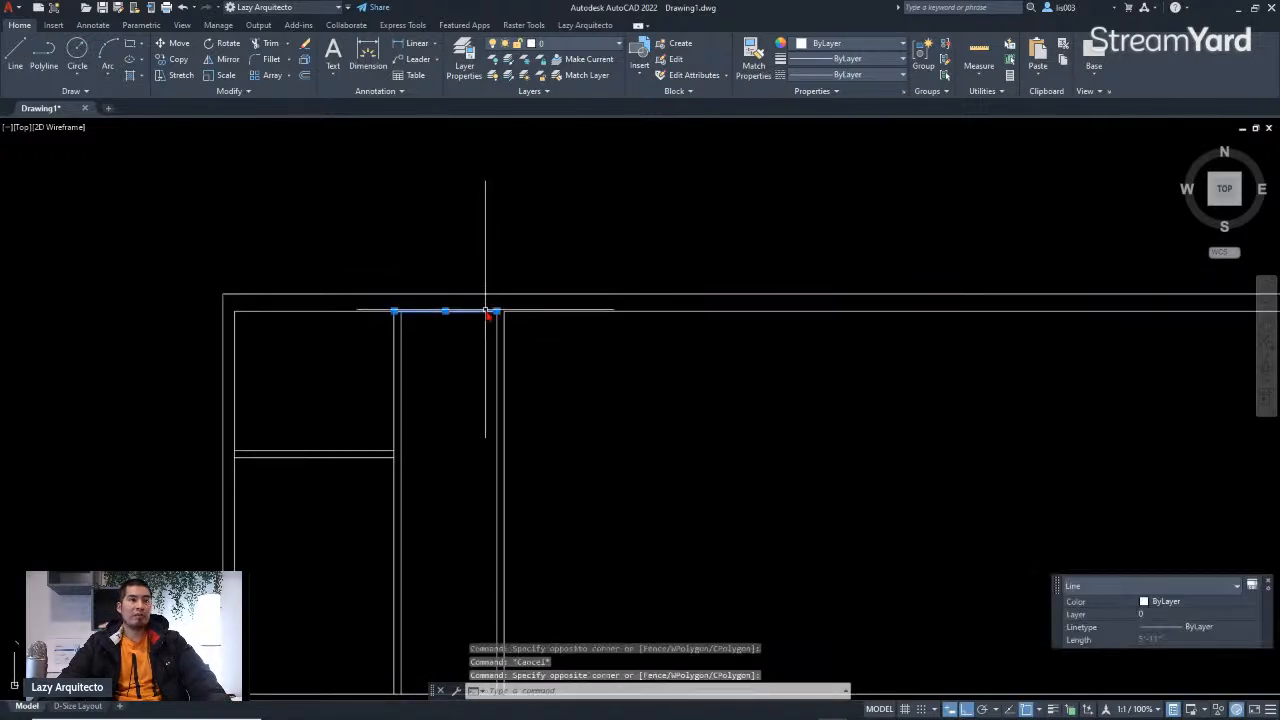
{"action": "scroll", "coordinate": [494, 311], "scroll_direction": "up", "scroll_amount": 6}
{"action": "mouse_move", "coordinate": [505, 312]}
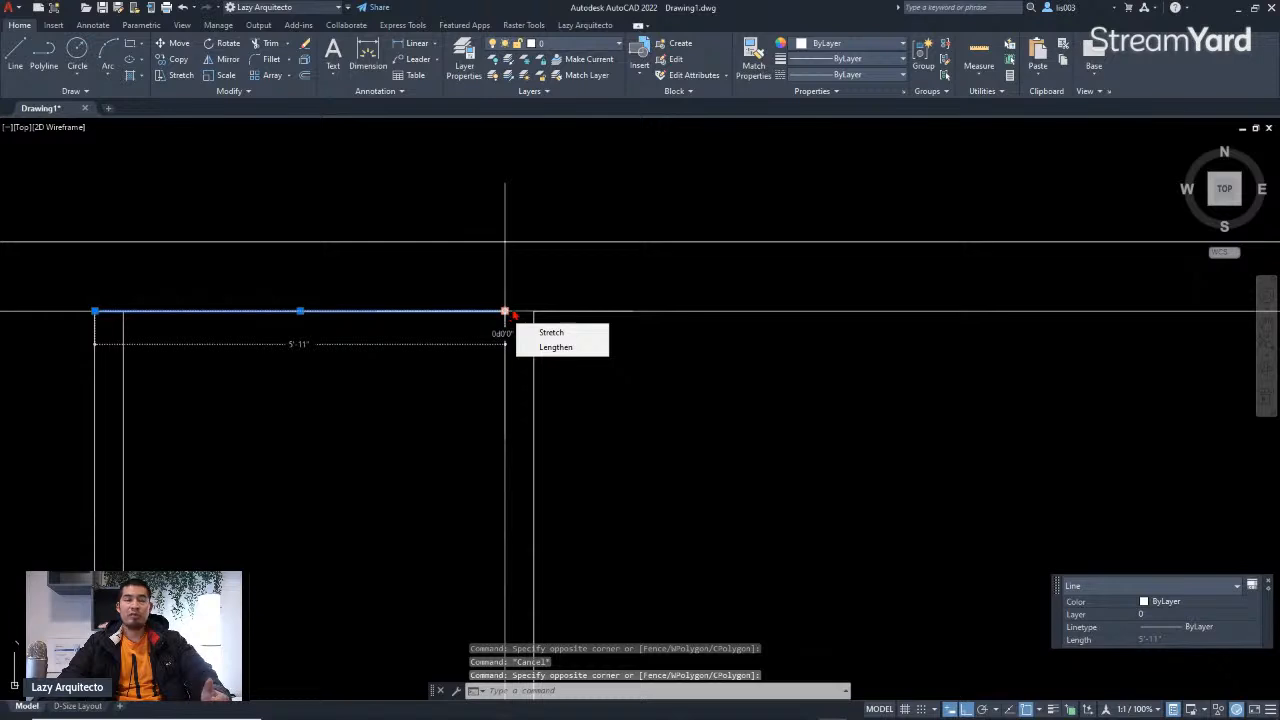
{"action": "key", "text": "Escape"}
{"action": "left_click", "coordinate": [605, 388]}
{"action": "left_click", "coordinate": [492, 373]}
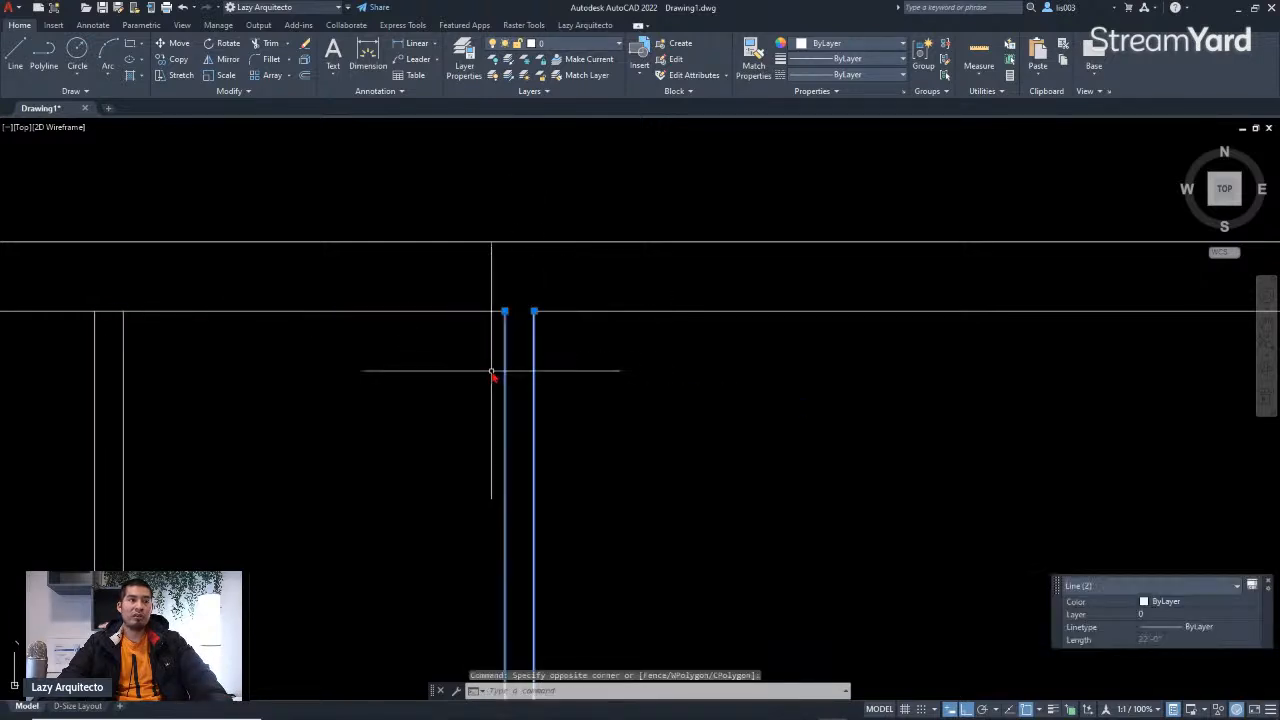
{"action": "key", "text": "Escape"}
{"action": "scroll", "coordinate": [515, 325], "scroll_direction": "up", "scroll_amount": 3}
{"action": "left_click", "coordinate": [613, 310]}
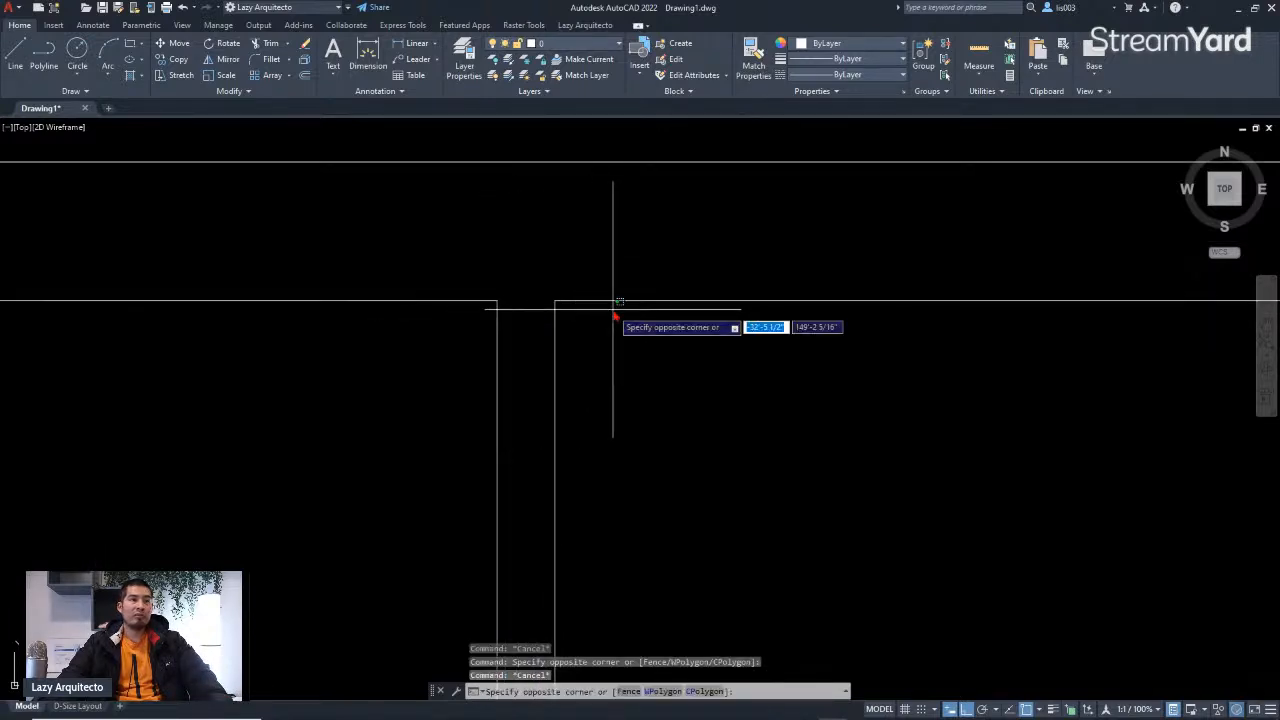
{"action": "left_click", "coordinate": [592, 288]}
{"action": "left_click", "coordinate": [467, 312]}
{"action": "left_click", "coordinate": [447, 265]}
{"action": "key", "text": "Escape"}
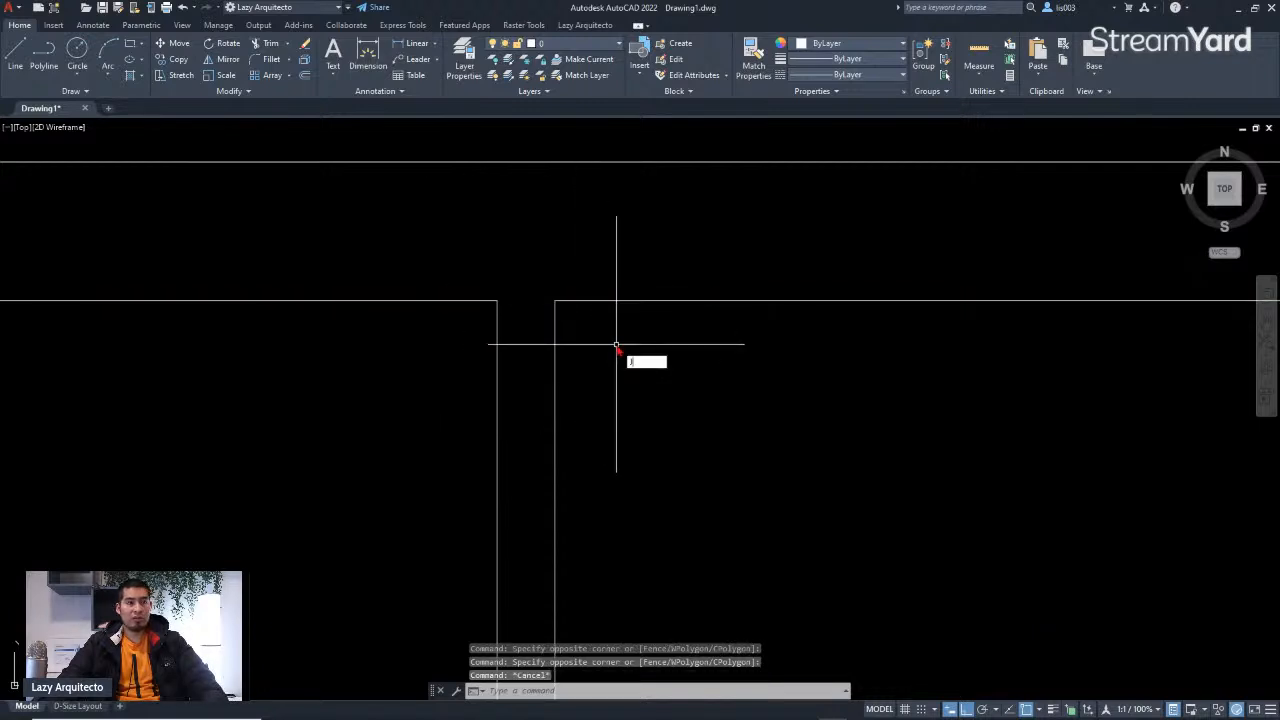
Step: Join the two horizontal wall segments on either side of the partition gap at the top of the plan into one line
{"action": "key", "text": "Return"}
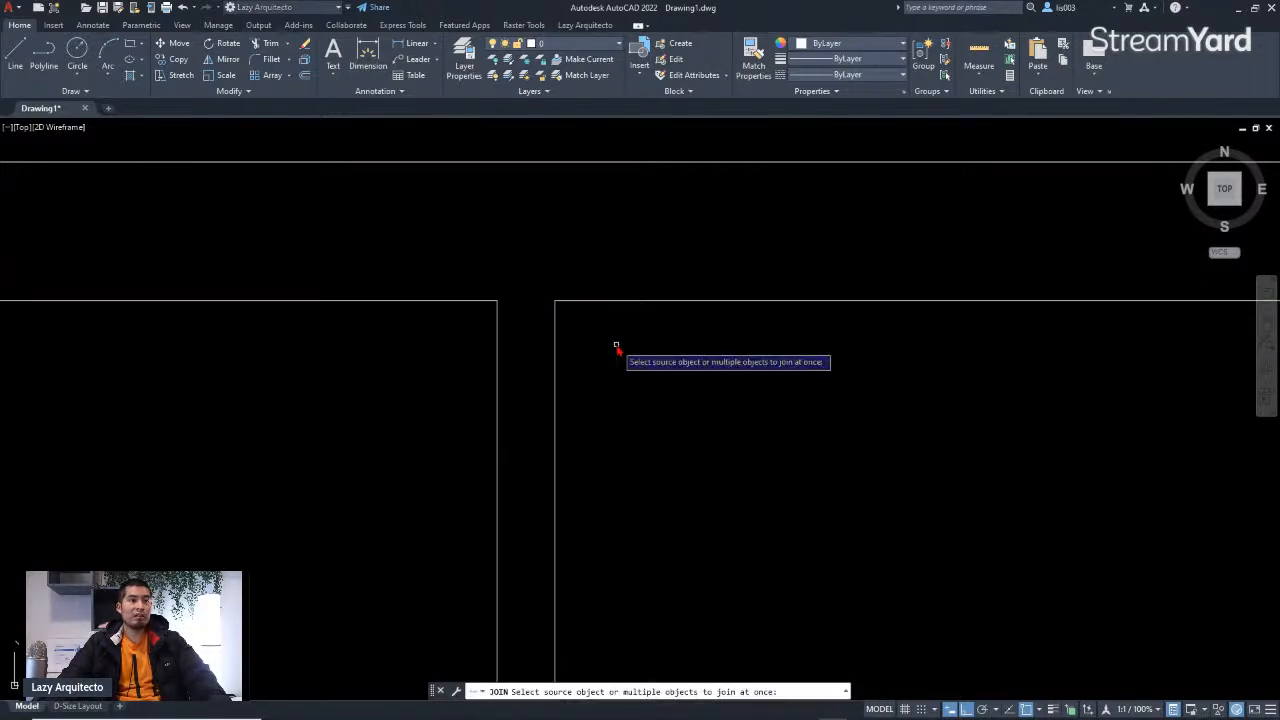
{"action": "left_click", "coordinate": [608, 330]}
{"action": "left_click", "coordinate": [590, 282]}
{"action": "left_click", "coordinate": [477, 327]}
{"action": "left_click", "coordinate": [449, 277]}
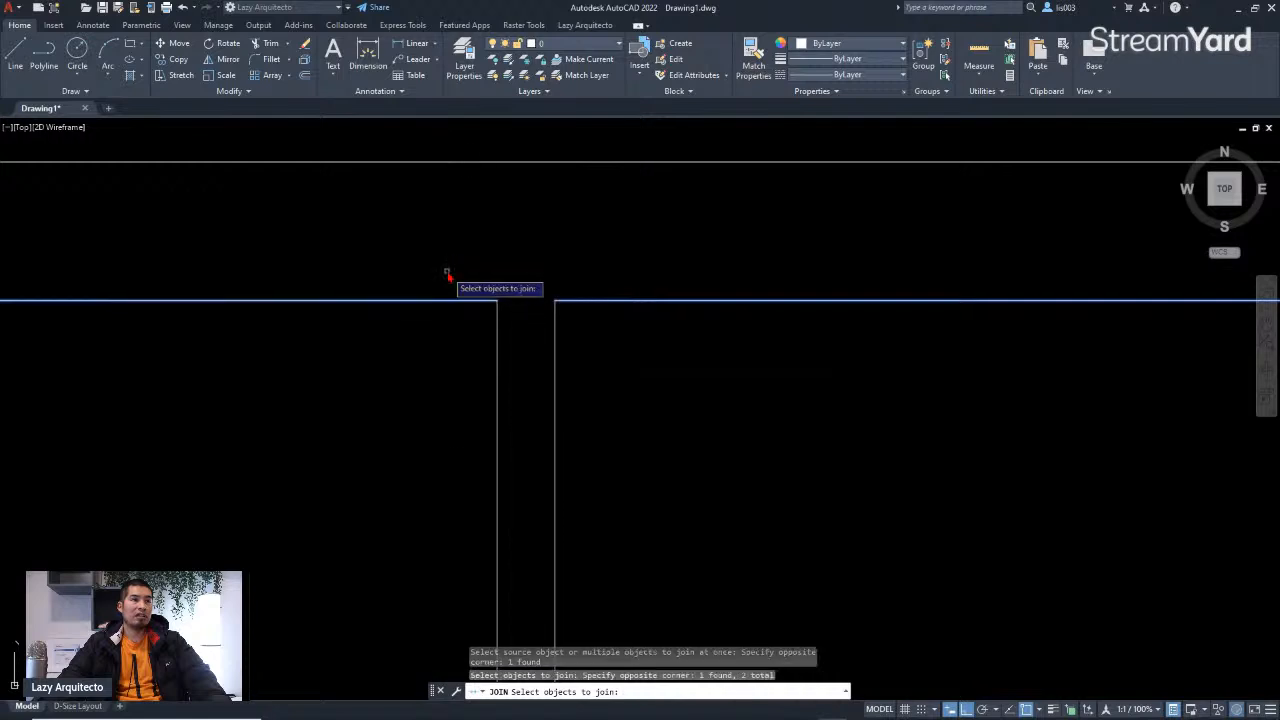
{"action": "key", "text": "Return"}
Step: Select the joined top wall line and the nearby partition lines to inspect them, then clear the selection
{"action": "scroll", "coordinate": [517, 303], "scroll_direction": "down", "scroll_amount": 3}
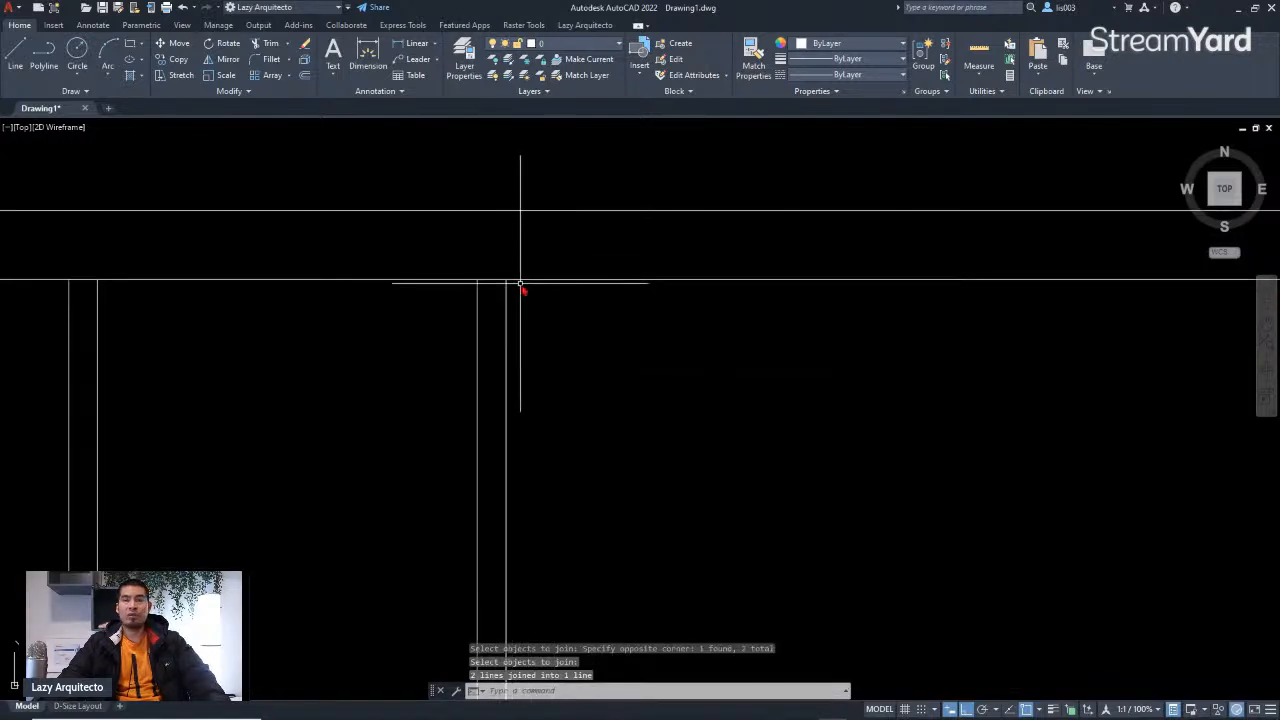
{"action": "left_click", "coordinate": [591, 318]}
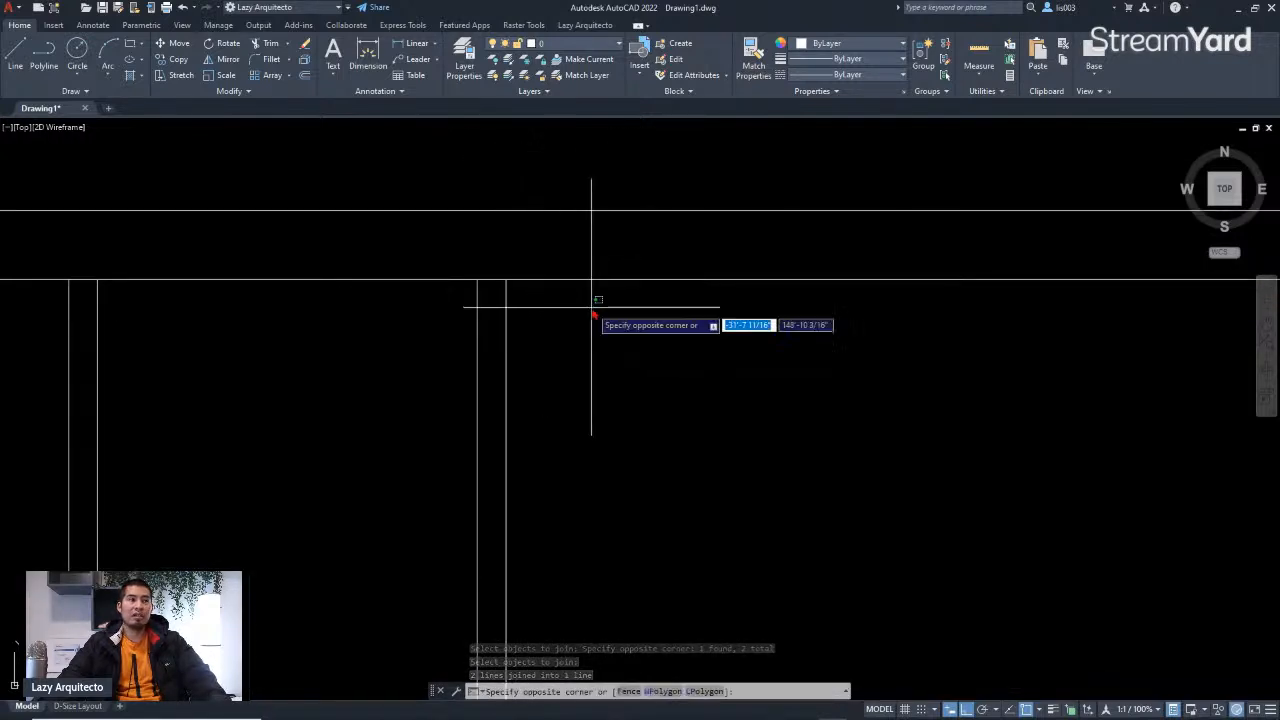
{"action": "left_click", "coordinate": [549, 196]}
{"action": "scroll", "coordinate": [525, 290], "scroll_direction": "down", "scroll_amount": 3}
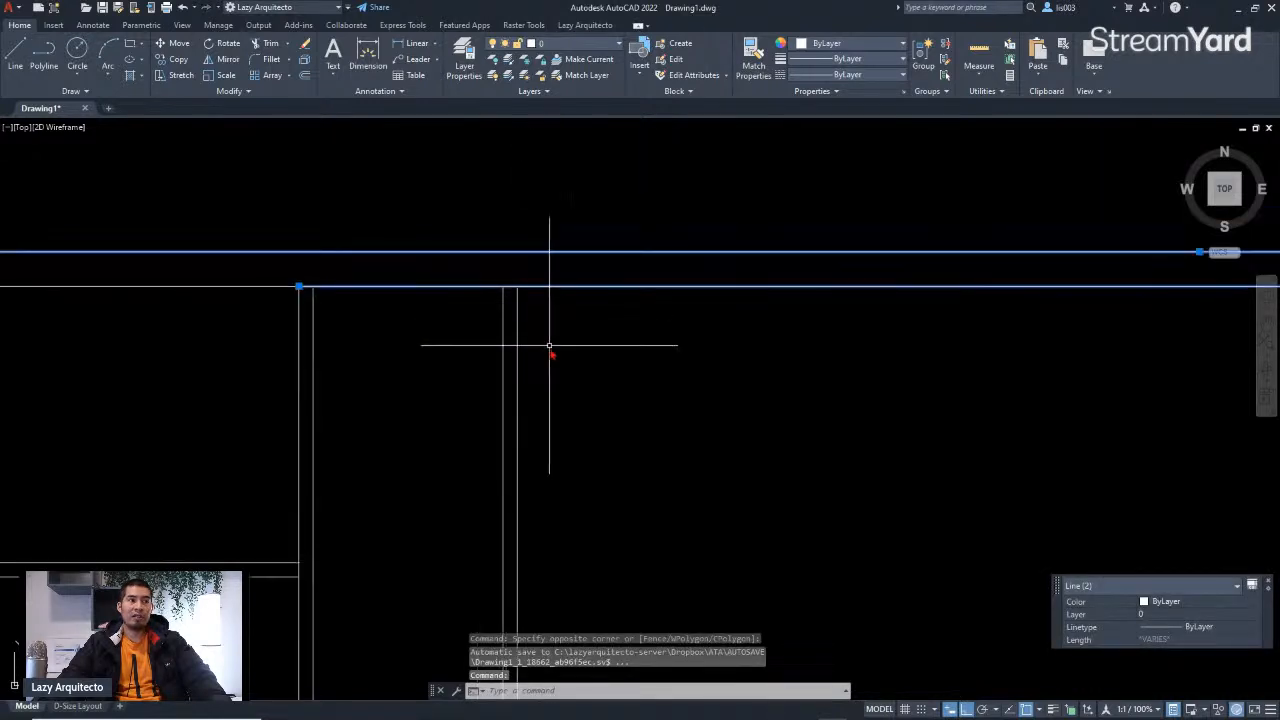
{"action": "key", "text": "Escape"}
{"action": "left_click", "coordinate": [527, 349]}
{"action": "left_click", "coordinate": [487, 340]}
{"action": "scroll", "coordinate": [526, 289], "scroll_direction": "up", "scroll_amount": 5}
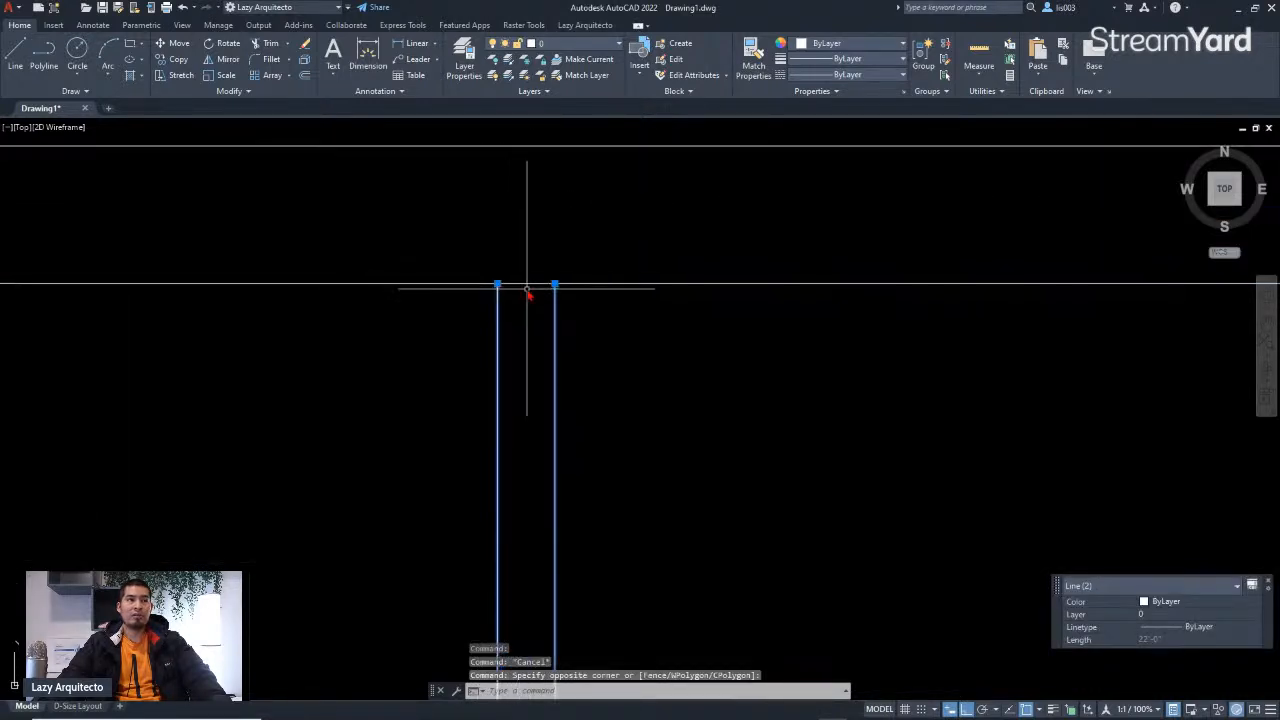
{"action": "key", "text": "Escape"}
Step: Compare the traced plan's overall outline with the reference sketch beside it
{"action": "scroll", "coordinate": [539, 307], "scroll_direction": "down", "scroll_amount": 8}
{"action": "scroll", "coordinate": [566, 346], "scroll_direction": "down", "scroll_amount": 3}
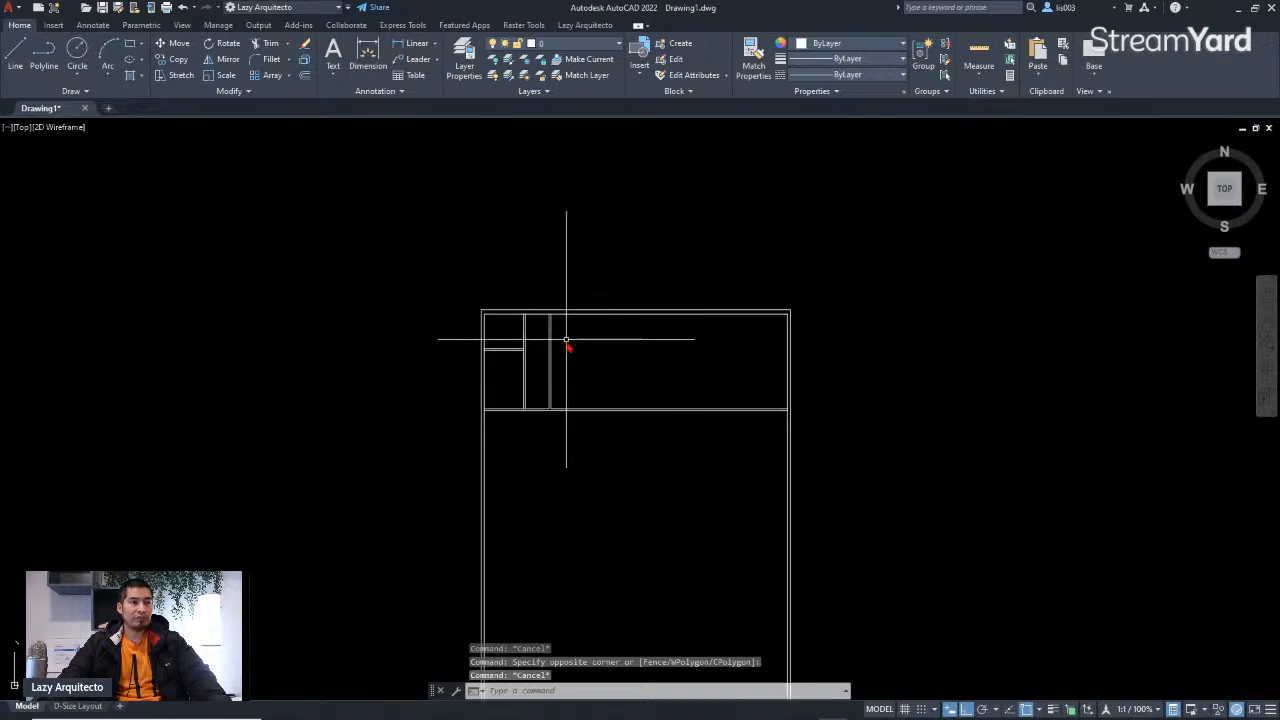
{"action": "mouse_move", "coordinate": [617, 449]}
{"action": "middle_mouse_down"}
{"action": "mouse_move", "coordinate": [669, 328]}
{"action": "mouse_move", "coordinate": [711, 314]}
{"action": "middle_mouse_up"}
{"action": "scroll", "coordinate": [700, 331], "scroll_direction": "down", "scroll_amount": 3}
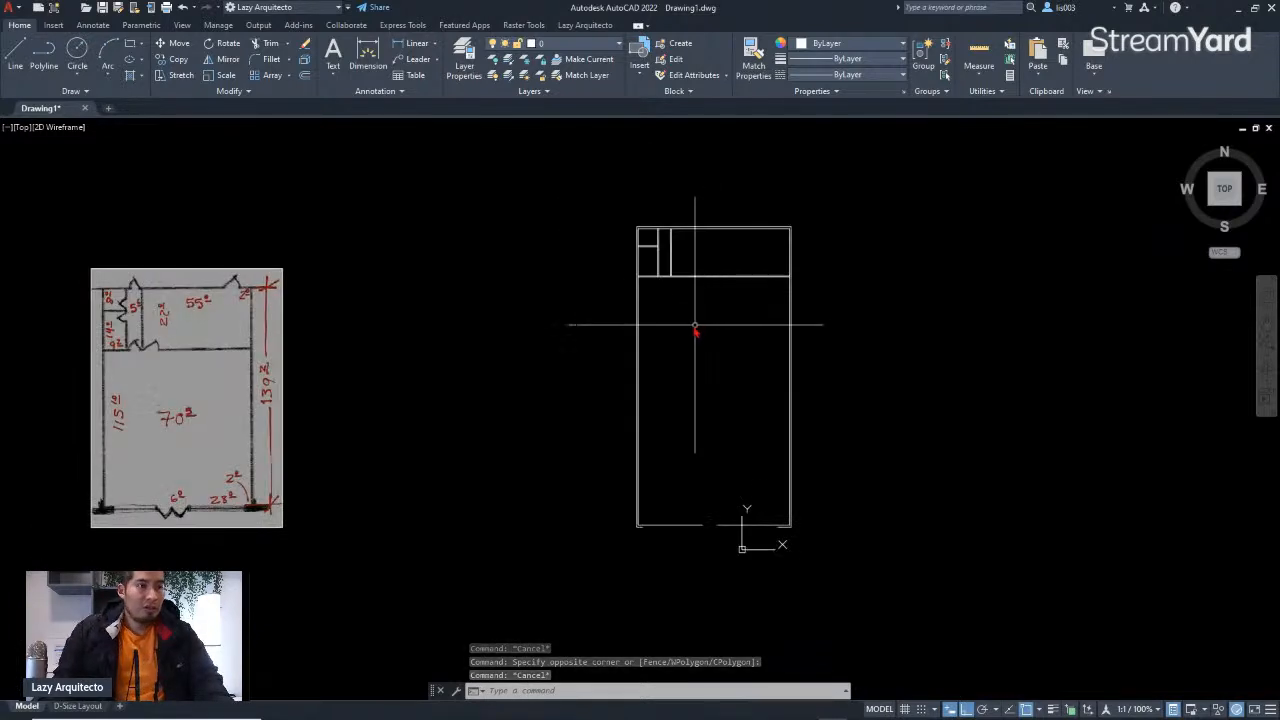
{"action": "scroll", "coordinate": [663, 267], "scroll_direction": "up", "scroll_amount": 3}
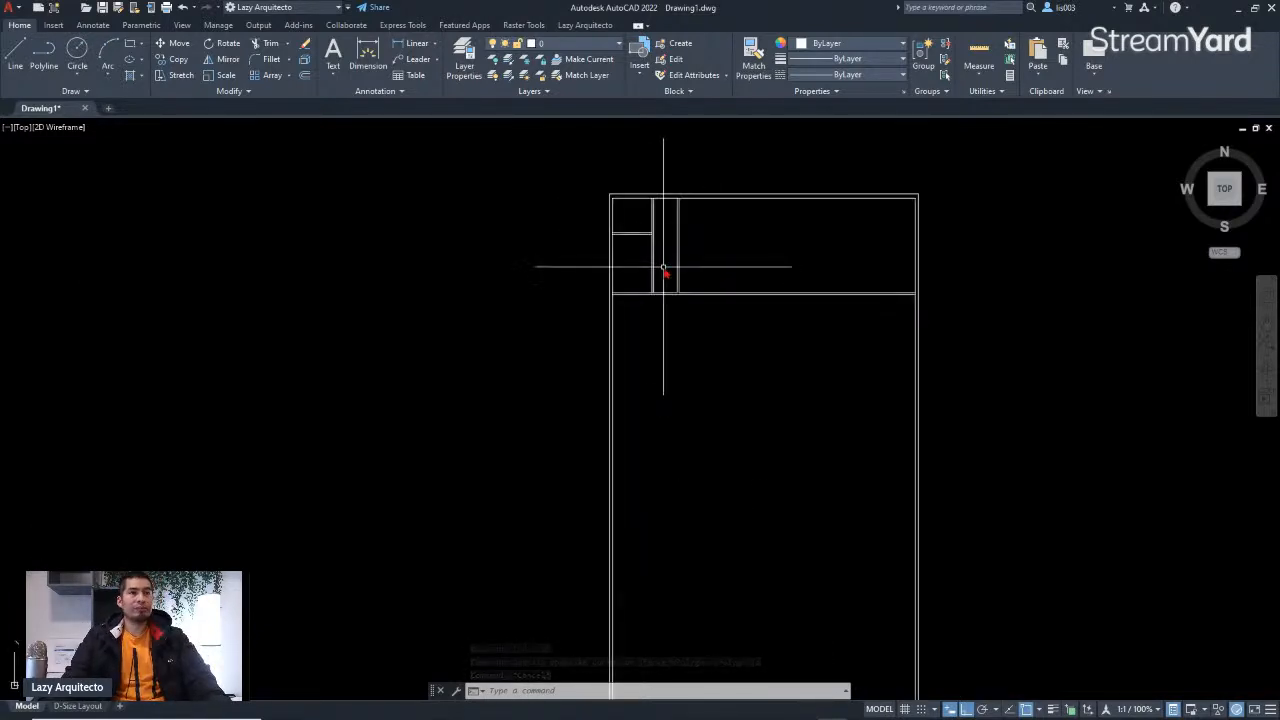
{"action": "scroll", "coordinate": [683, 286], "scroll_direction": "down", "scroll_amount": 3}
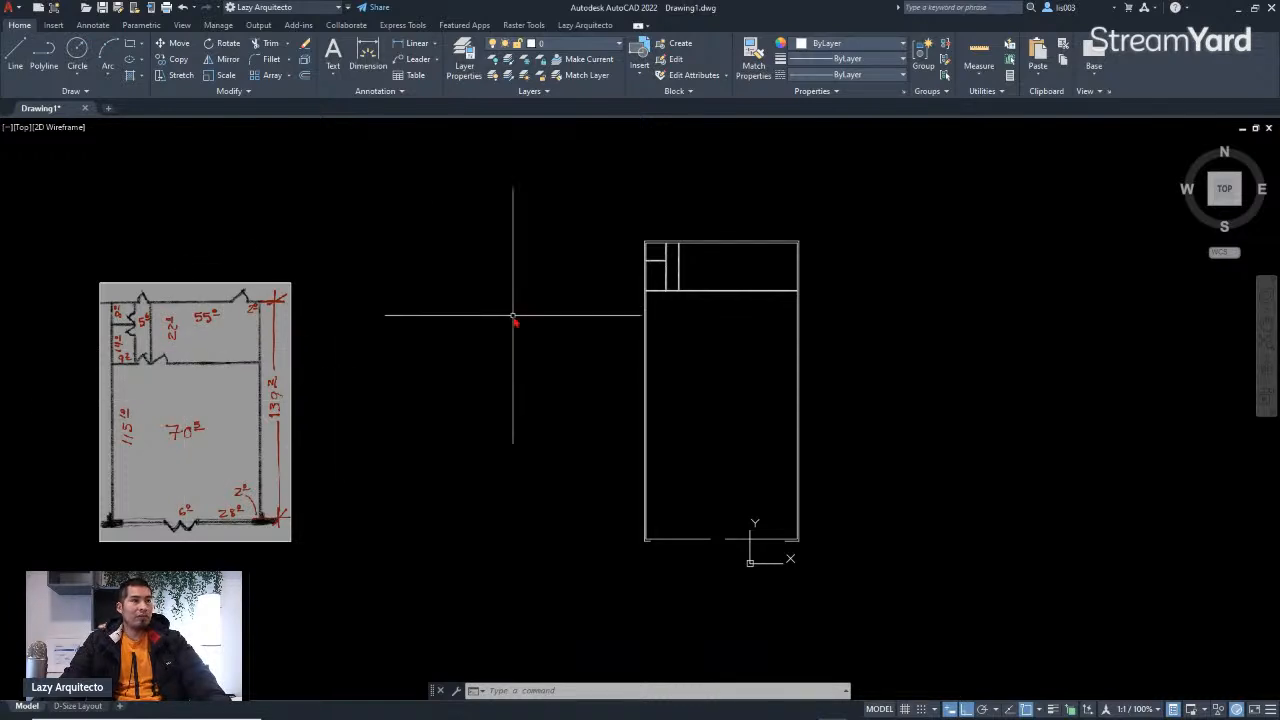
{"action": "scroll", "coordinate": [150, 321], "scroll_direction": "up", "scroll_amount": 3}
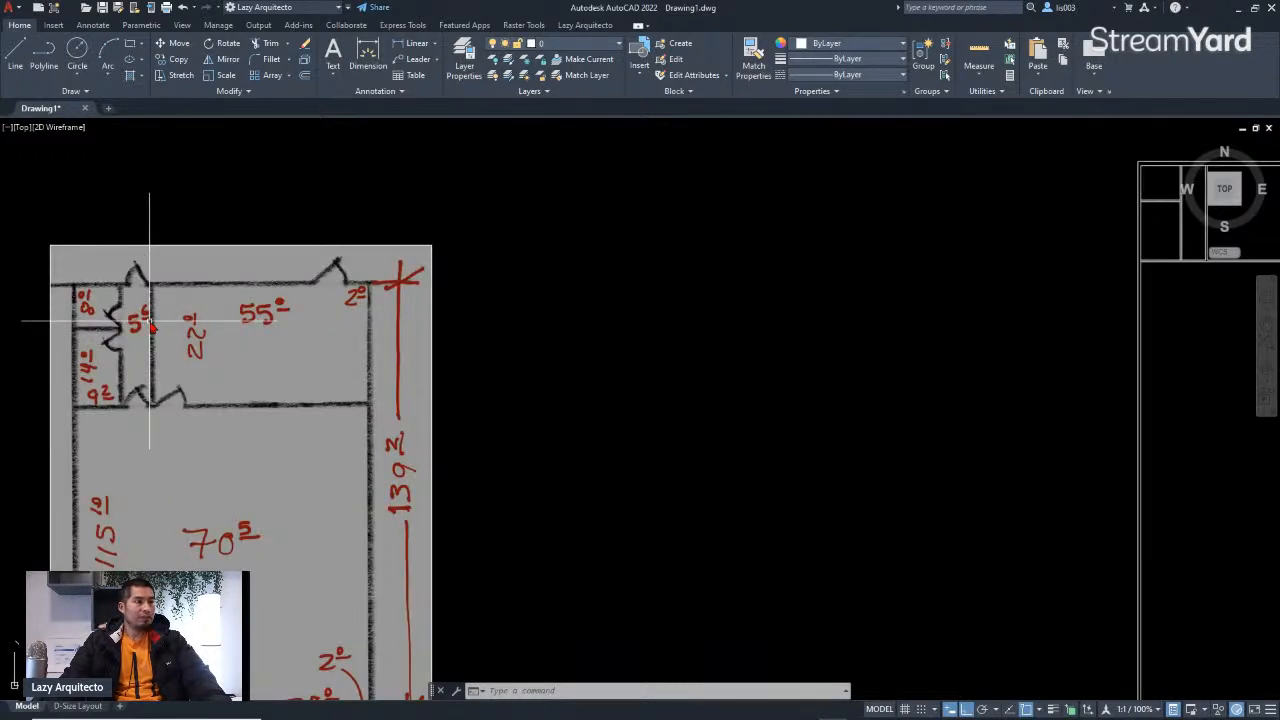
Step: Examine the reference sketch's small rooms and top-right corner in detail
{"action": "scroll", "coordinate": [150, 321], "scroll_direction": "down", "scroll_amount": 3}
{"action": "scroll", "coordinate": [143, 360], "scroll_direction": "up", "scroll_amount": 6}
{"action": "middle_click_drag", "start_coordinate": [177, 349], "coordinate": [245, 478]}
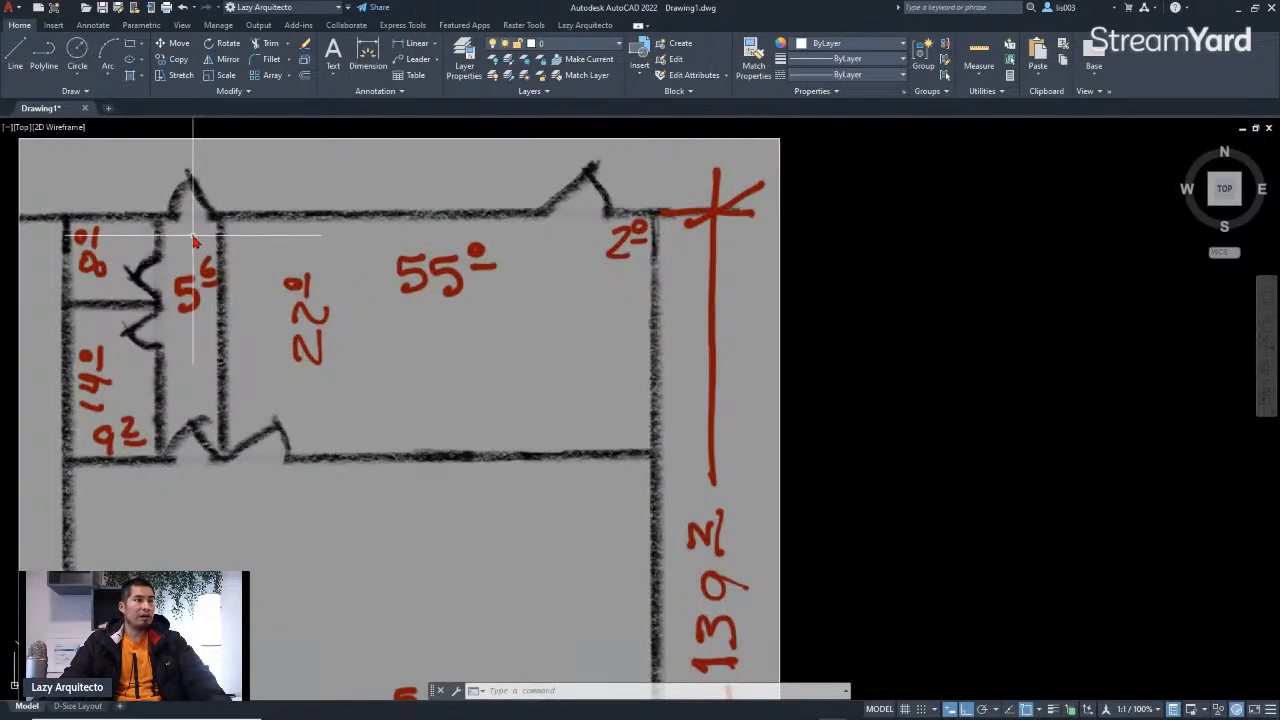
{"action": "scroll", "coordinate": [192, 218], "scroll_direction": "up", "scroll_amount": 2}
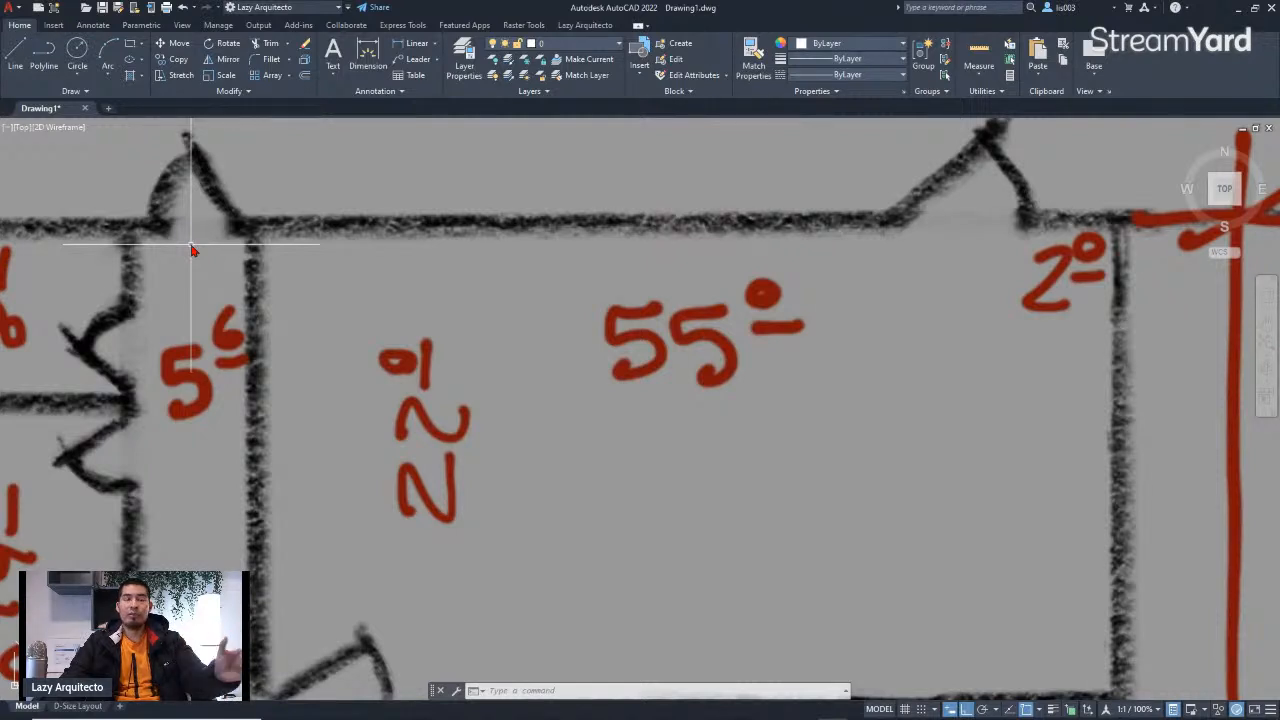
{"action": "scroll", "coordinate": [192, 250], "scroll_direction": "down", "scroll_amount": 2}
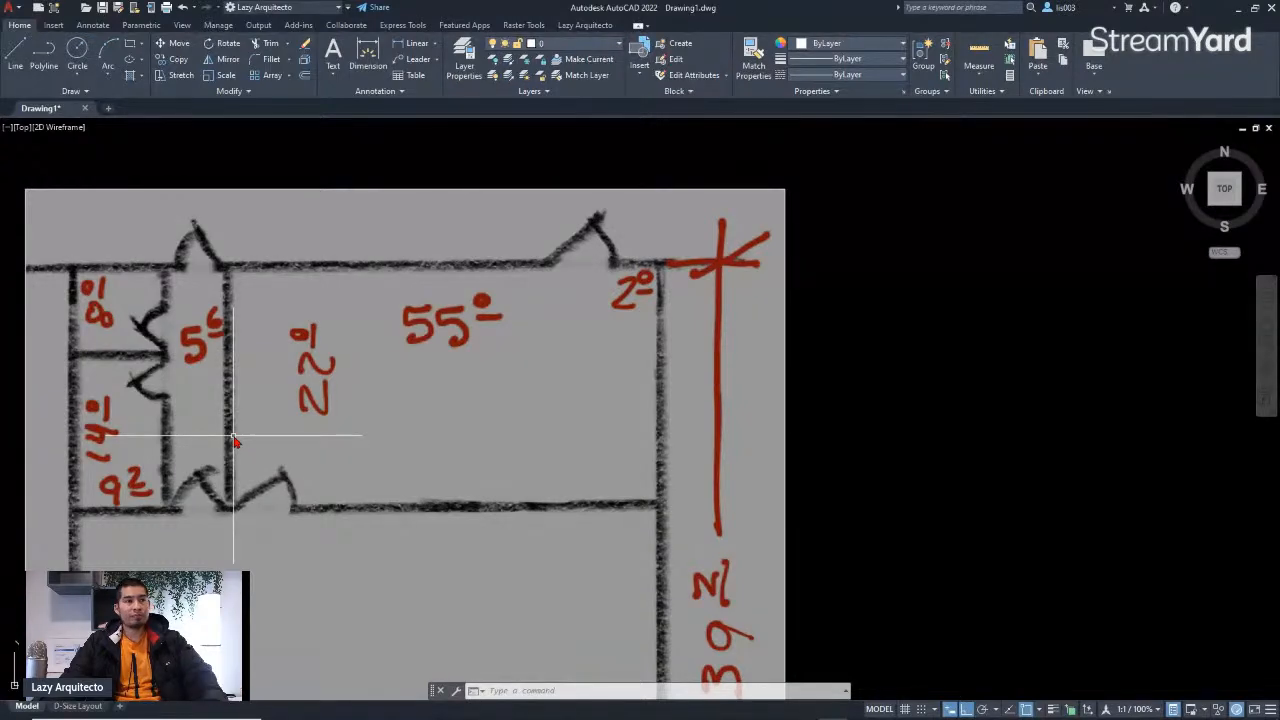
{"action": "scroll", "coordinate": [214, 298], "scroll_direction": "down", "scroll_amount": 2}
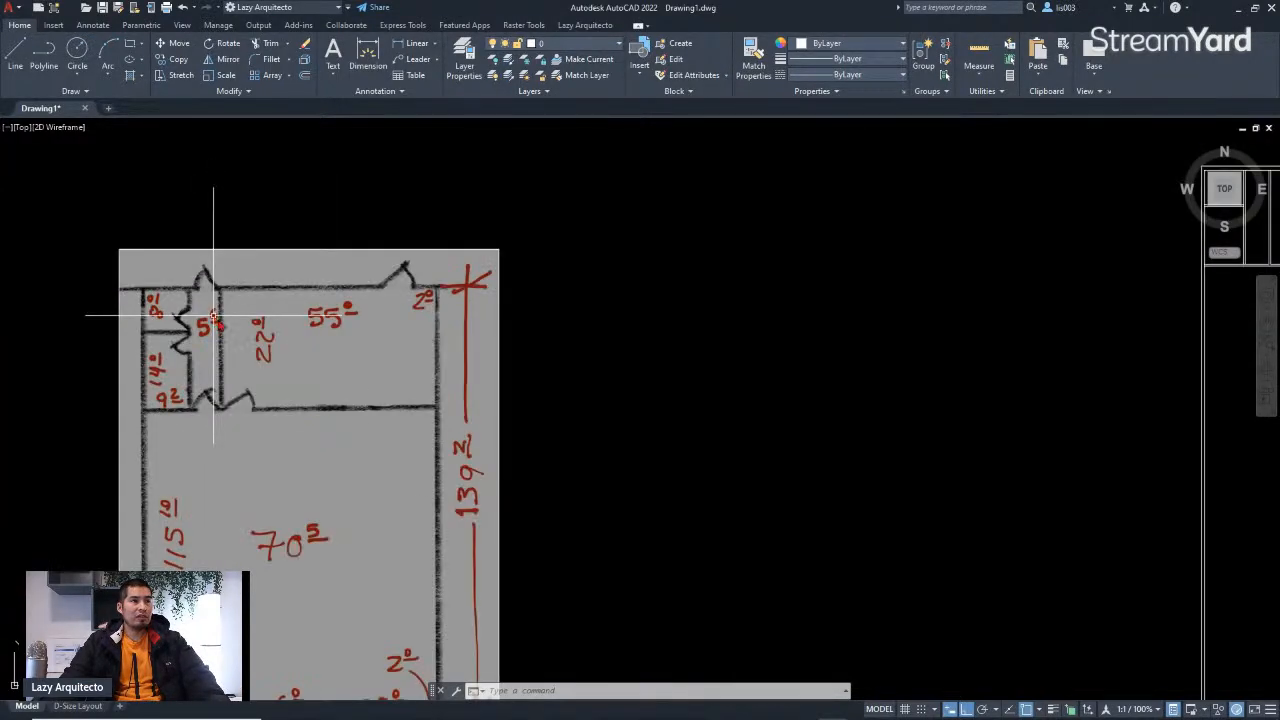
{"action": "middle_click_drag", "start_coordinate": [749, 337], "coordinate": [371, 380]}
{"action": "middle_click_drag", "start_coordinate": [747, 315], "coordinate": [454, 398]}
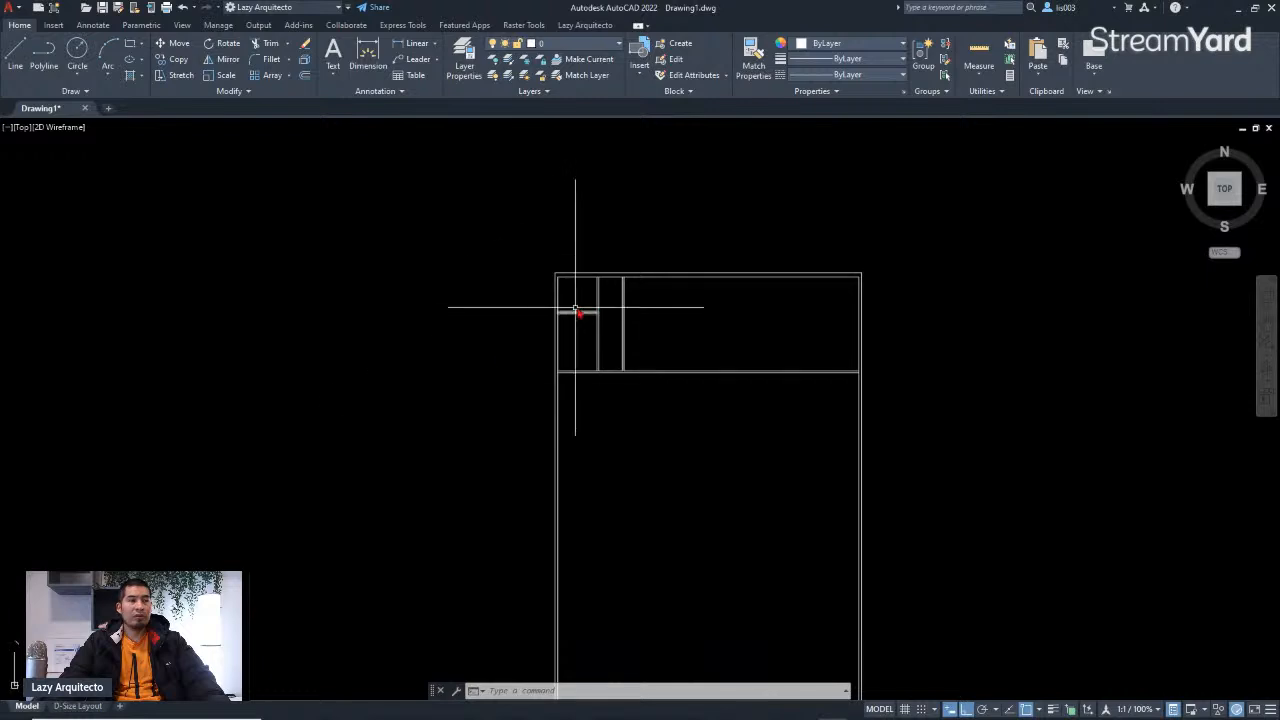
{"action": "scroll", "coordinate": [588, 309], "scroll_direction": "down", "scroll_amount": 2}
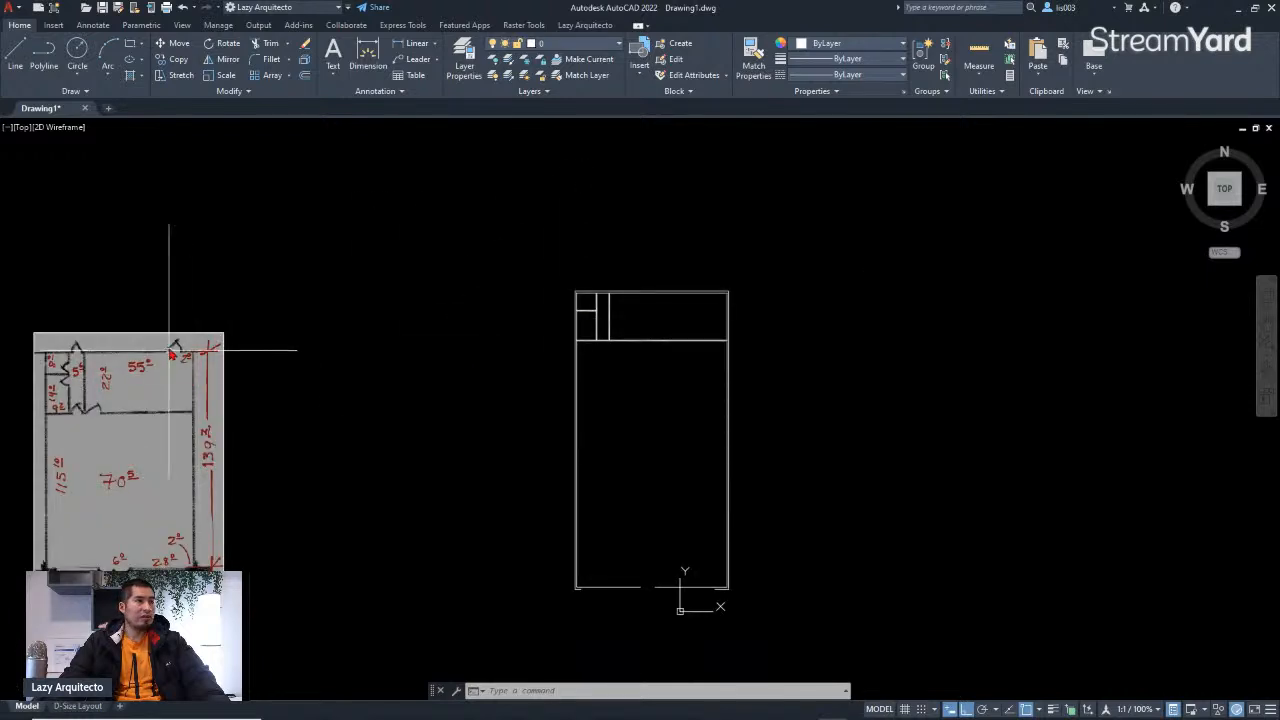
{"action": "scroll", "coordinate": [171, 352], "scroll_direction": "up", "scroll_amount": 3}
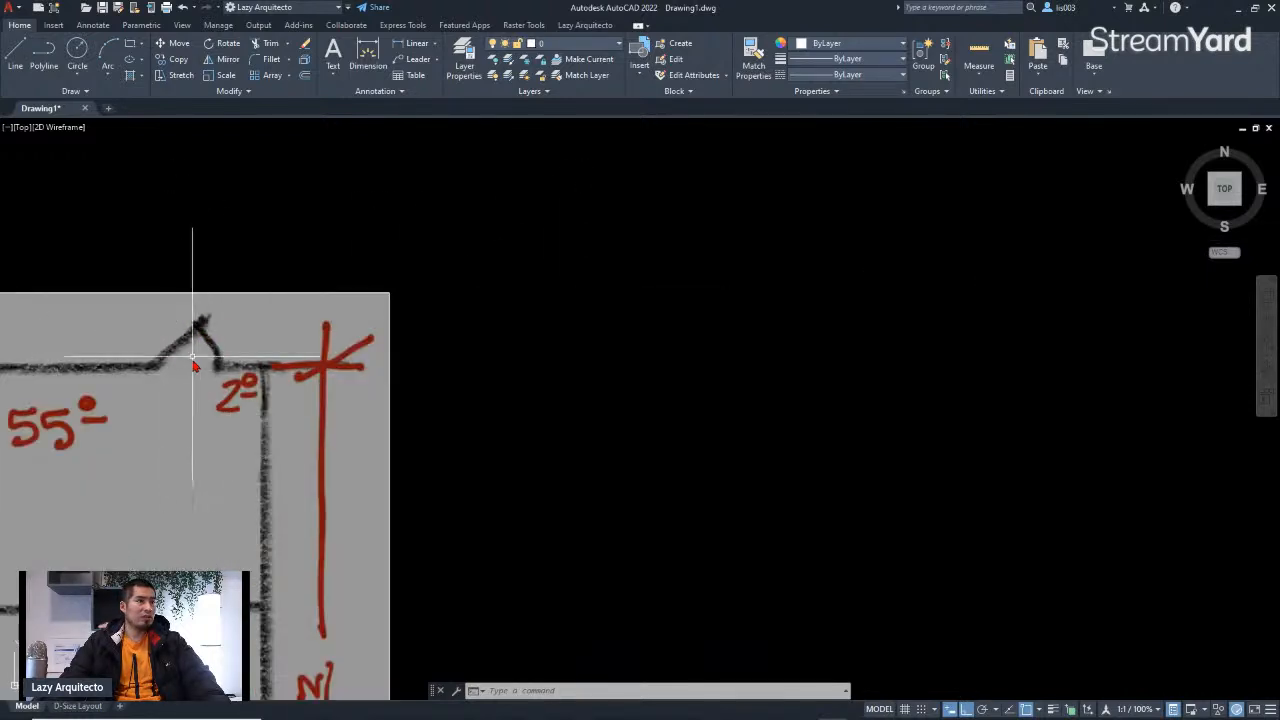
{"action": "mouse_move", "coordinate": [454, 392]}
{"action": "middle_mouse_down"}
{"action": "mouse_move", "coordinate": [517, 394]}
{"action": "mouse_move", "coordinate": [503, 409]}
{"action": "mouse_move", "coordinate": [523, 407]}
{"action": "middle_mouse_up"}
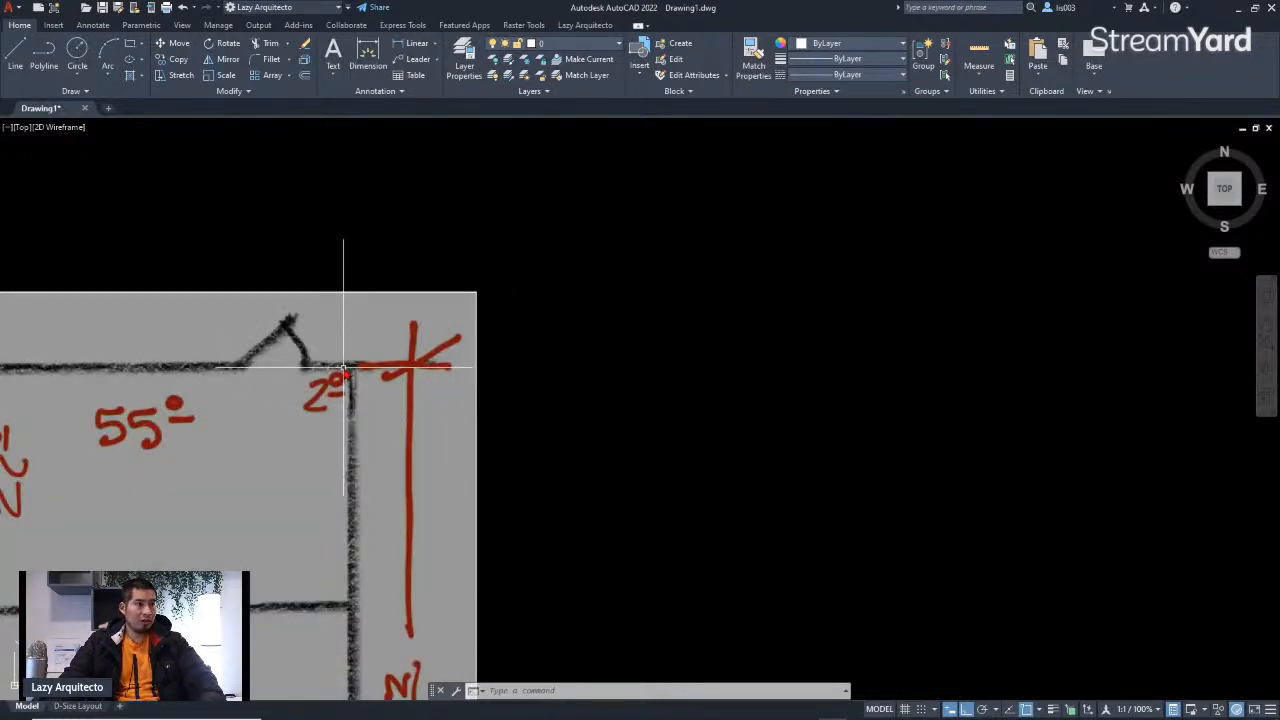
{"action": "scroll", "coordinate": [303, 362], "scroll_direction": "up", "scroll_amount": 3}
{"action": "scroll", "coordinate": [335, 360], "scroll_direction": "down", "scroll_amount": 3}
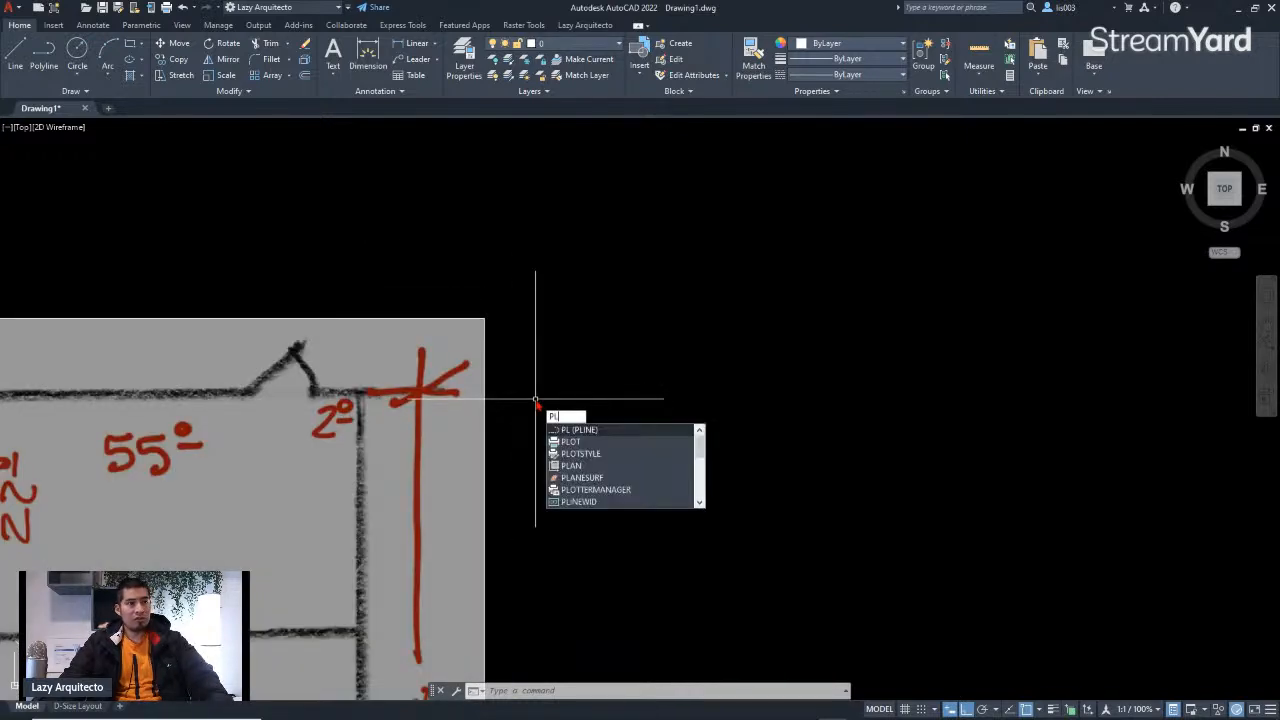
{"action": "key", "text": "Escape"}
{"action": "key", "text": "Escape"}
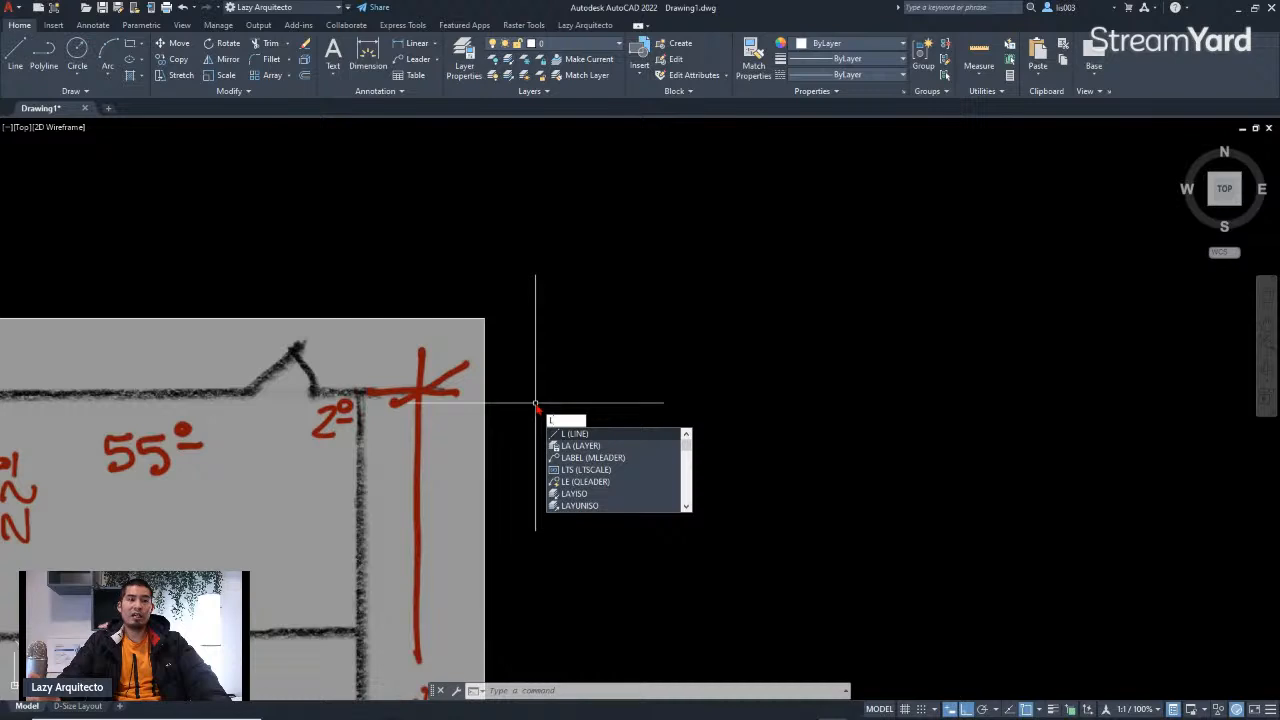
{"action": "key", "text": "Escape"}
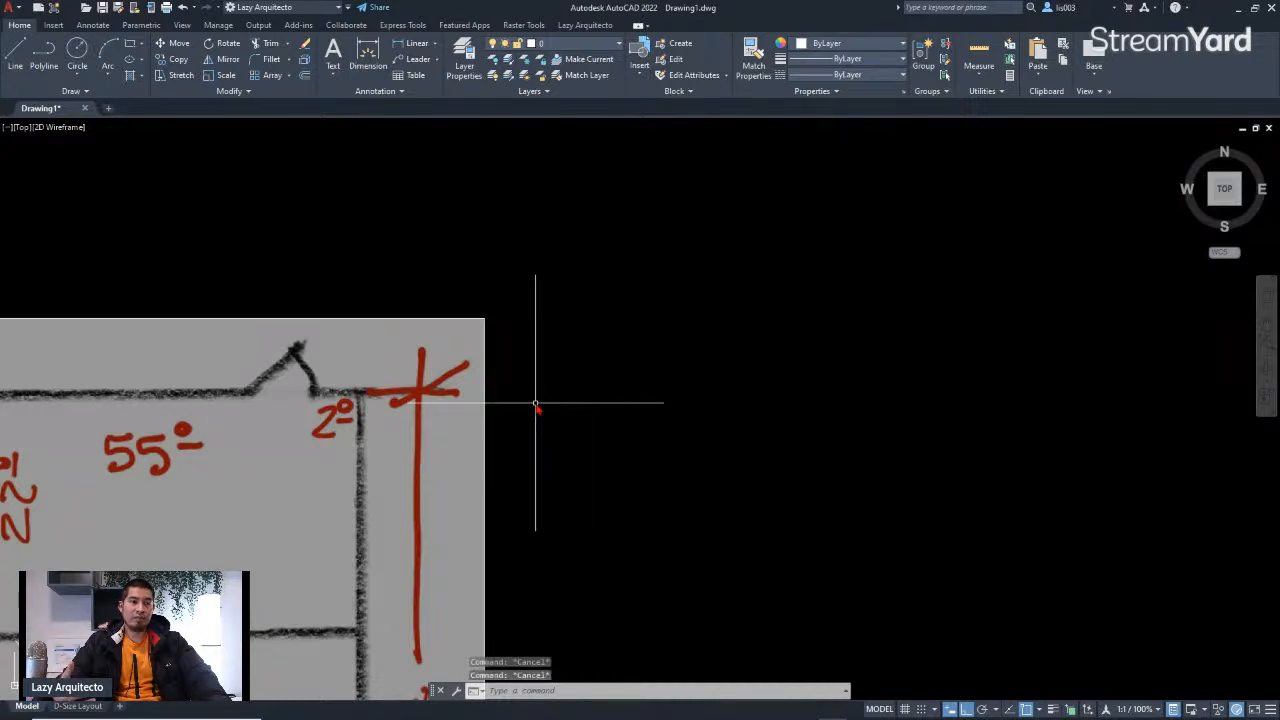
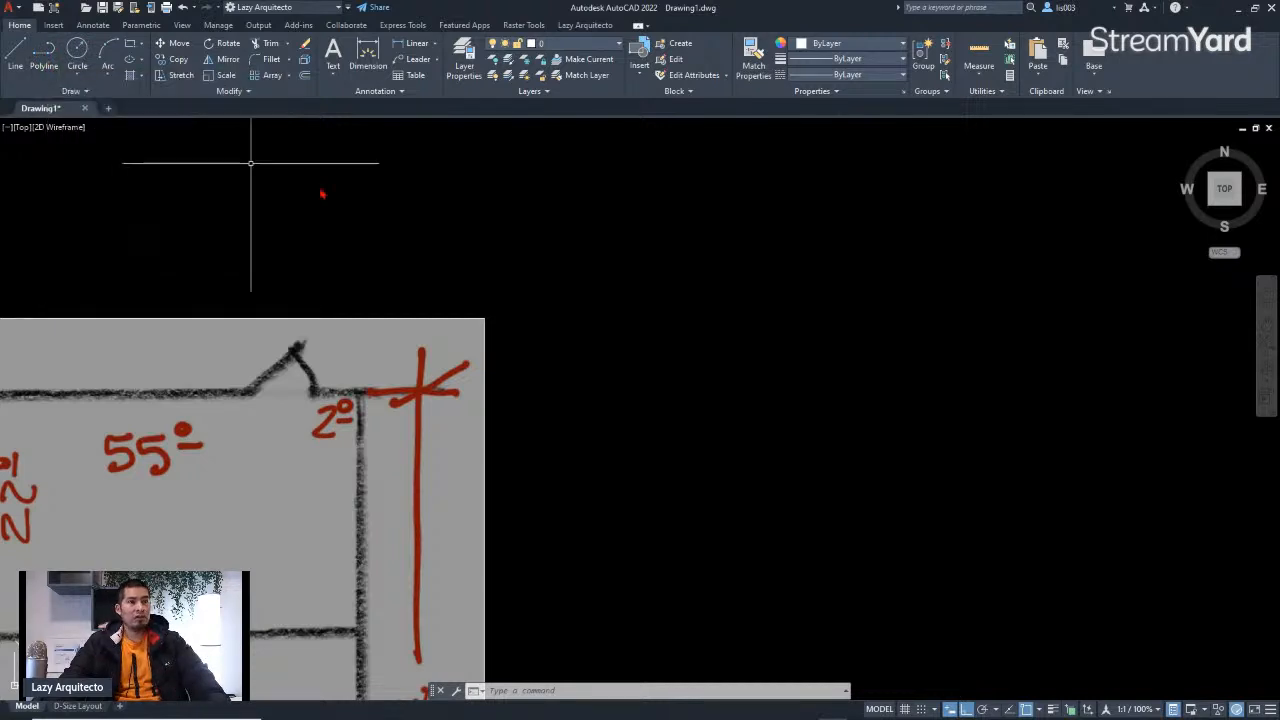
Step: Draw a thin rectangular door leaf as a polyline, about 3' long, beside the plan
{"action": "type", "text": "L"}
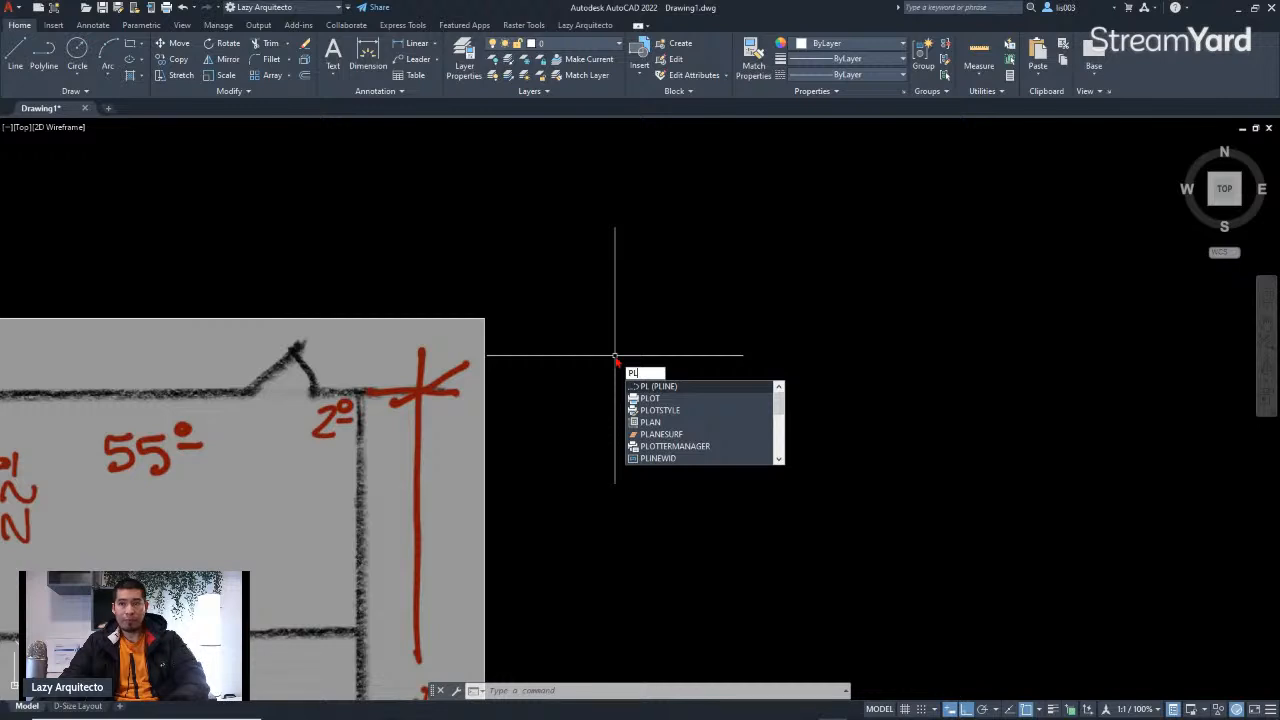
{"action": "key", "text": "Return"}
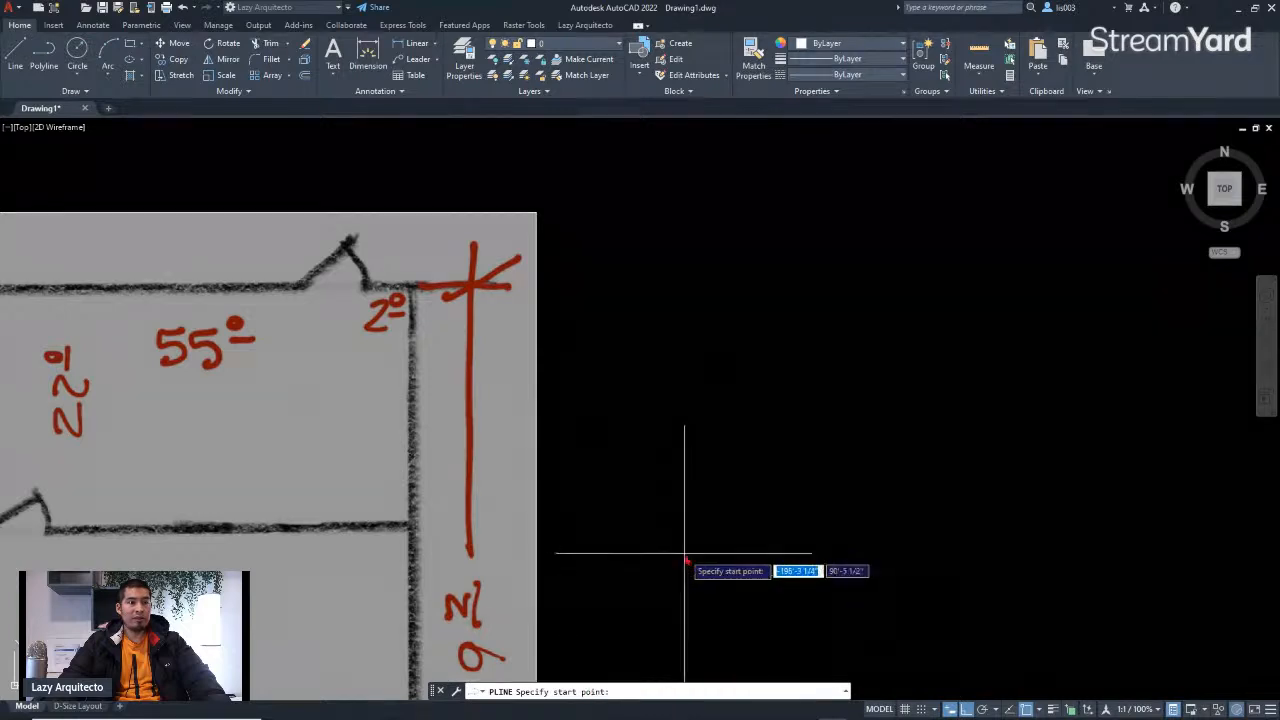
{"action": "left_click", "coordinate": [712, 438]}
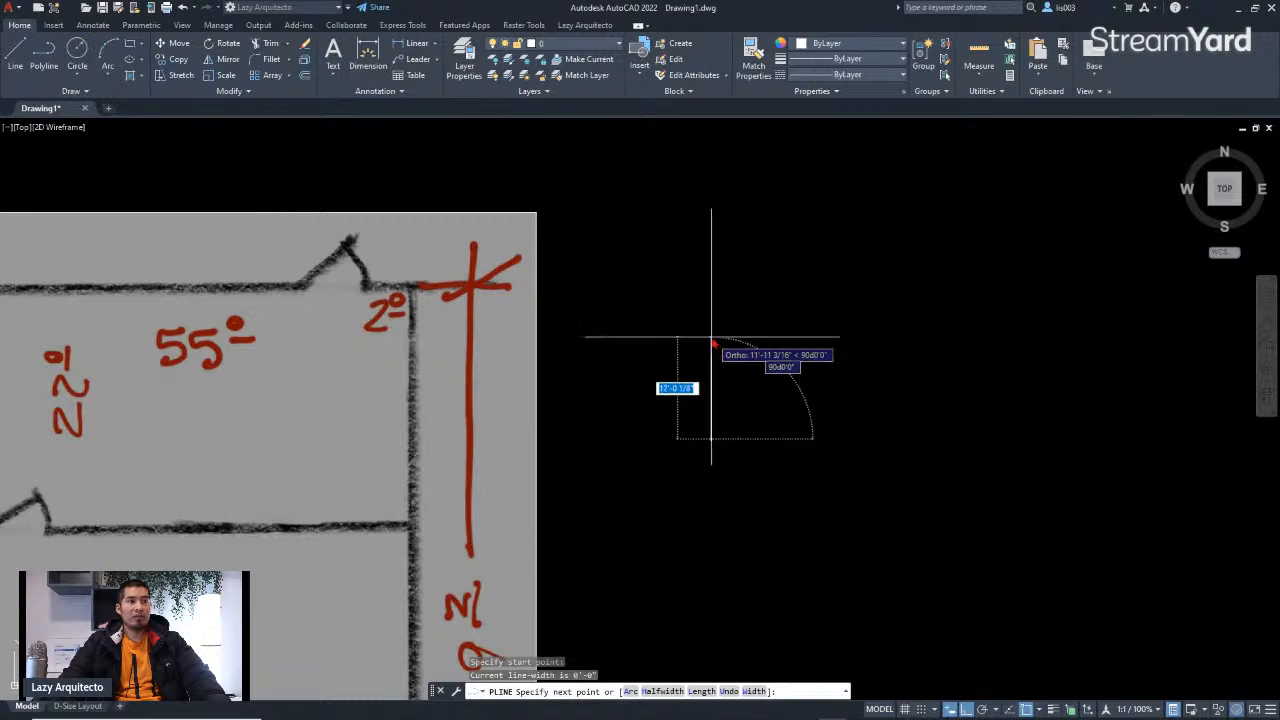
{"action": "scroll", "coordinate": [712, 345], "scroll_direction": "up", "scroll_amount": 3}
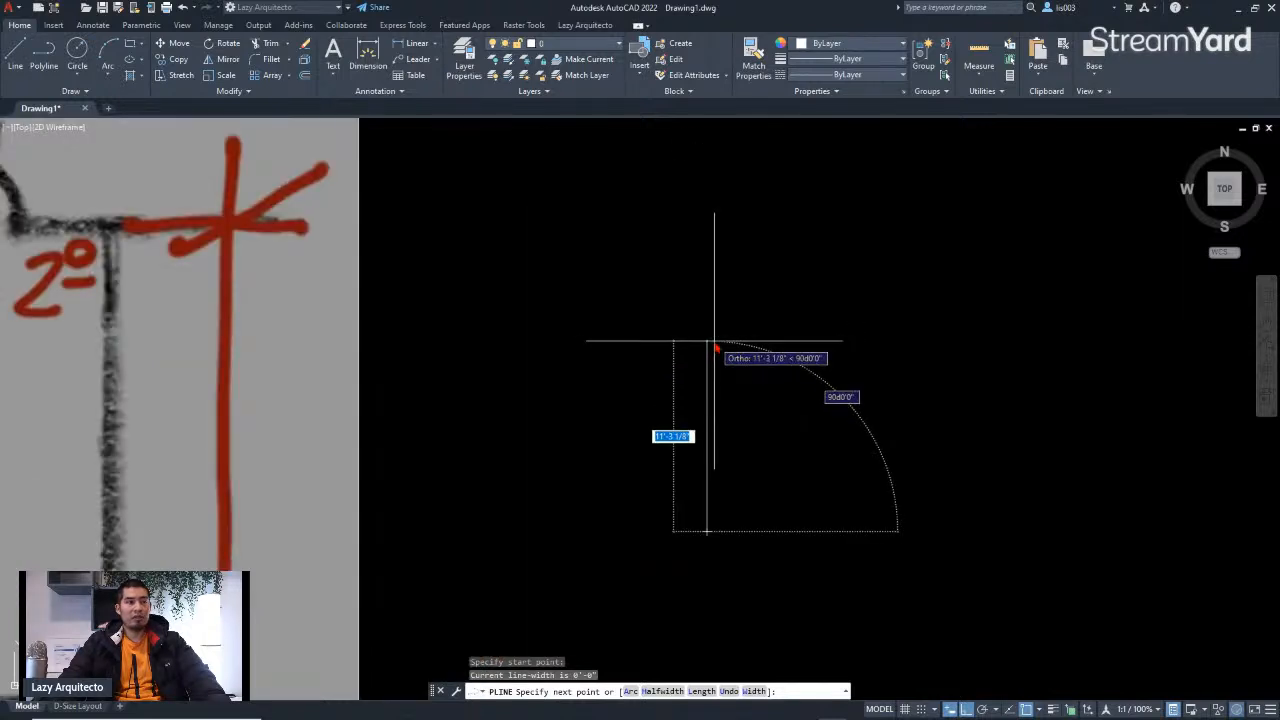
{"action": "scroll", "coordinate": [712, 340], "scroll_direction": "down", "scroll_amount": 2}
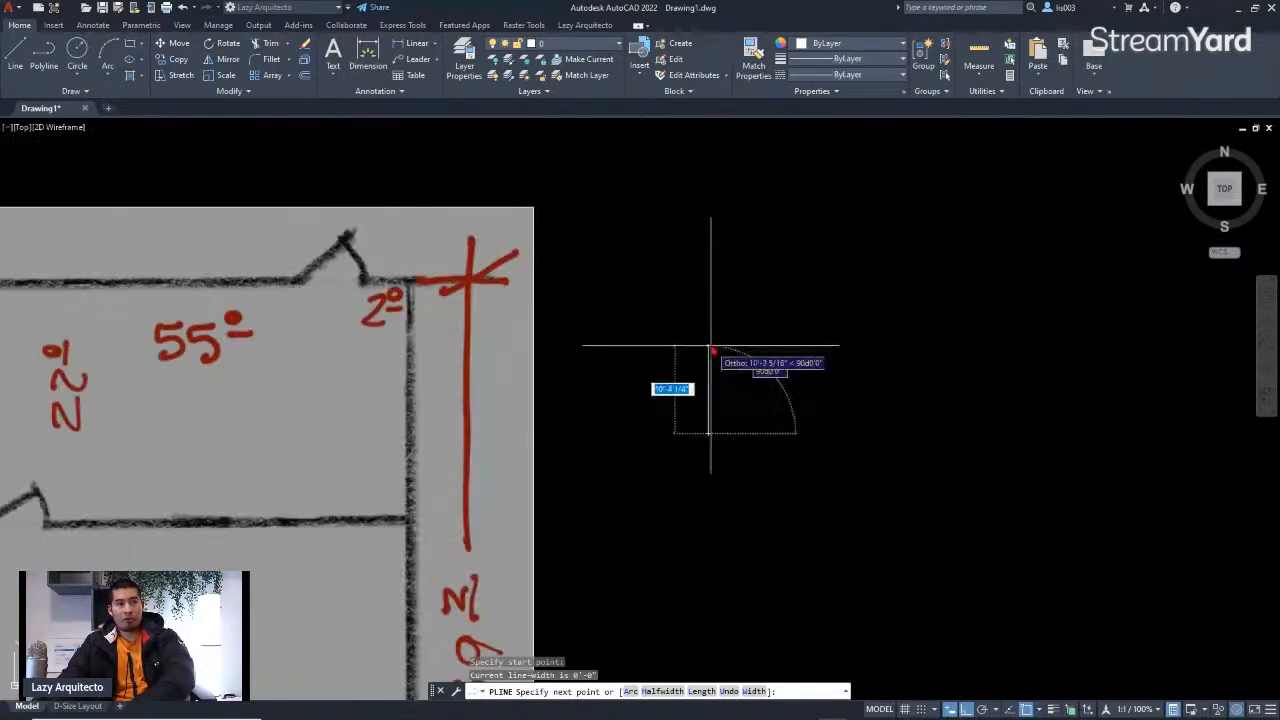
{"action": "key", "text": "BackSpace"}
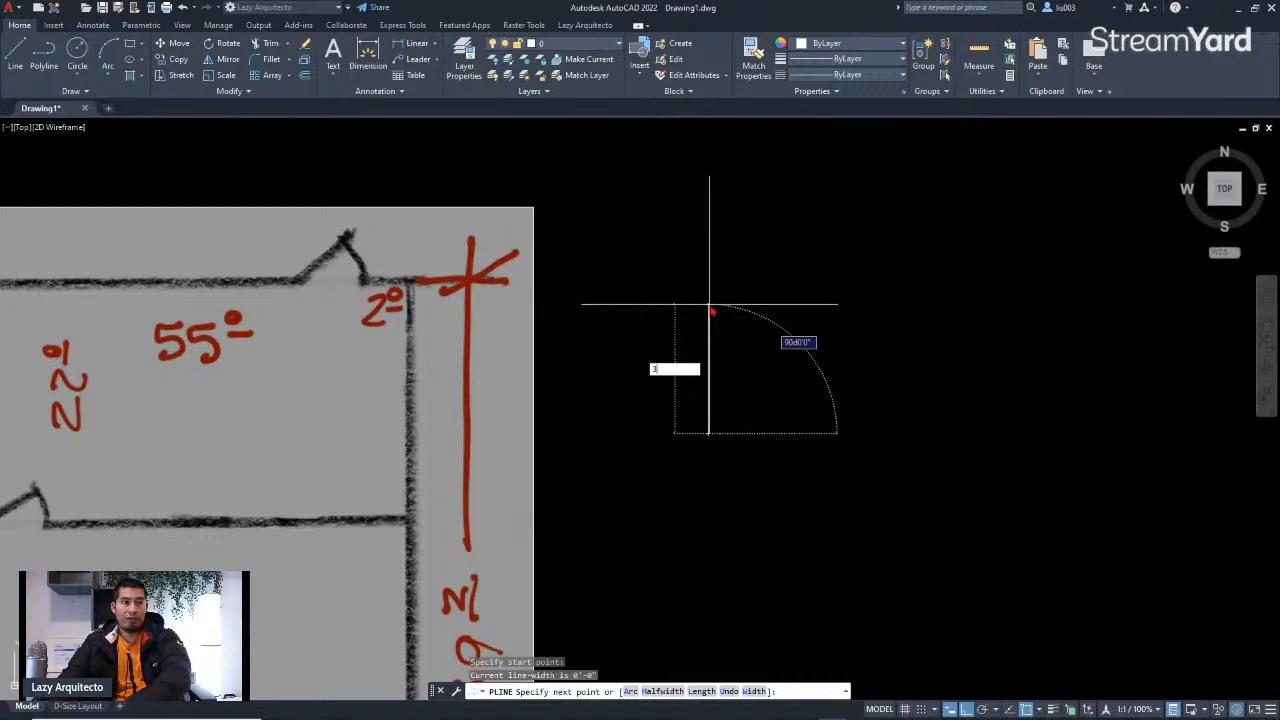
{"action": "key", "text": "Return"}
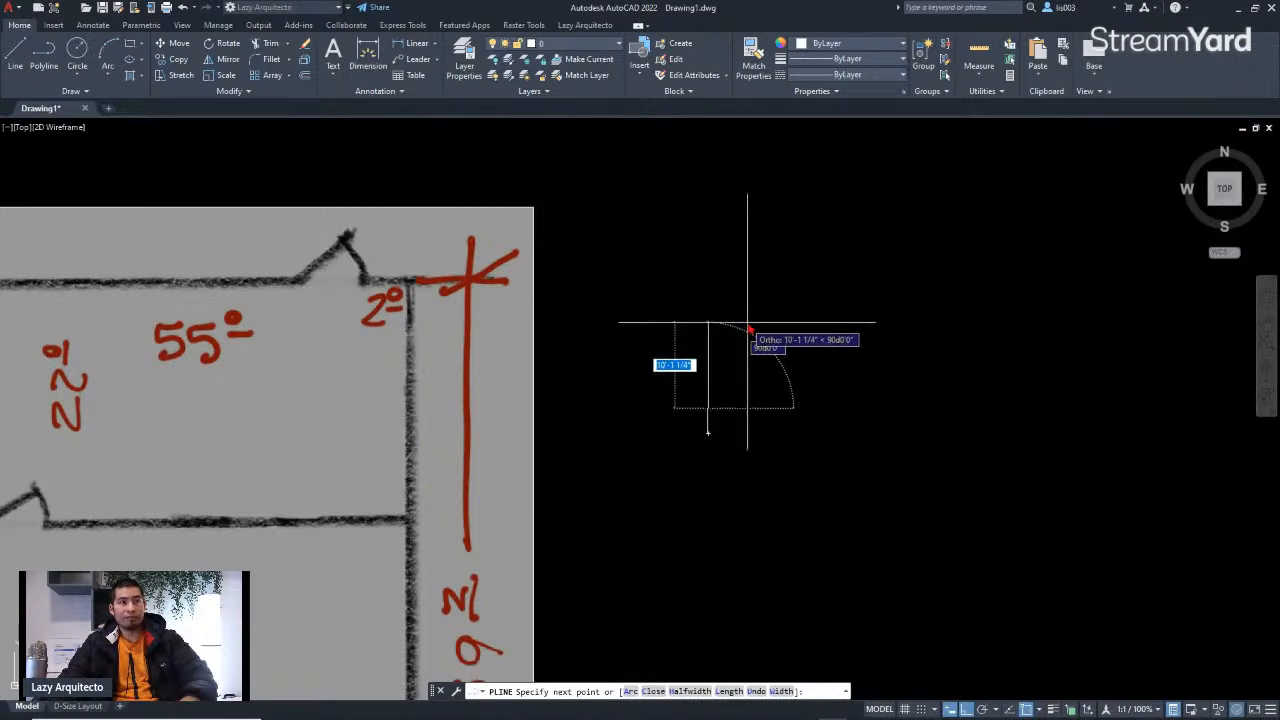
{"action": "scroll", "coordinate": [711, 414], "scroll_direction": "up", "scroll_amount": 5}
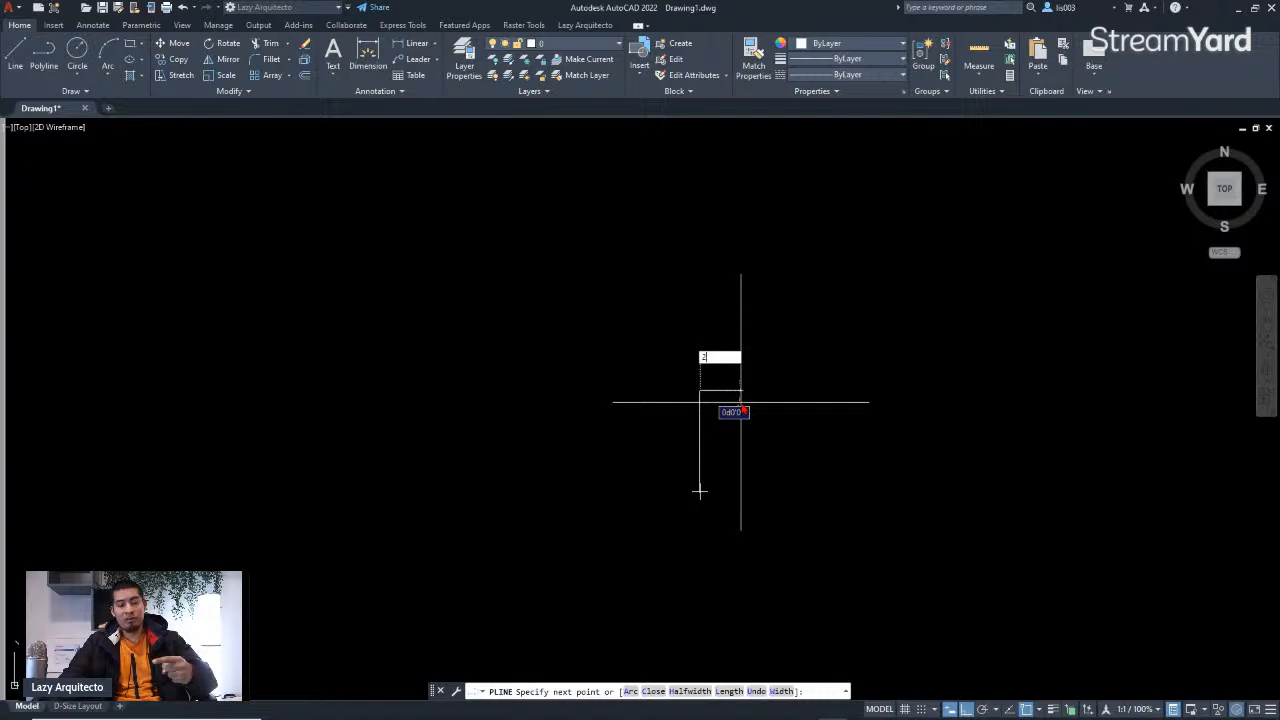
{"action": "key", "text": "Return"}
{"action": "scroll", "coordinate": [700, 488], "scroll_direction": "down", "scroll_amount": 5}
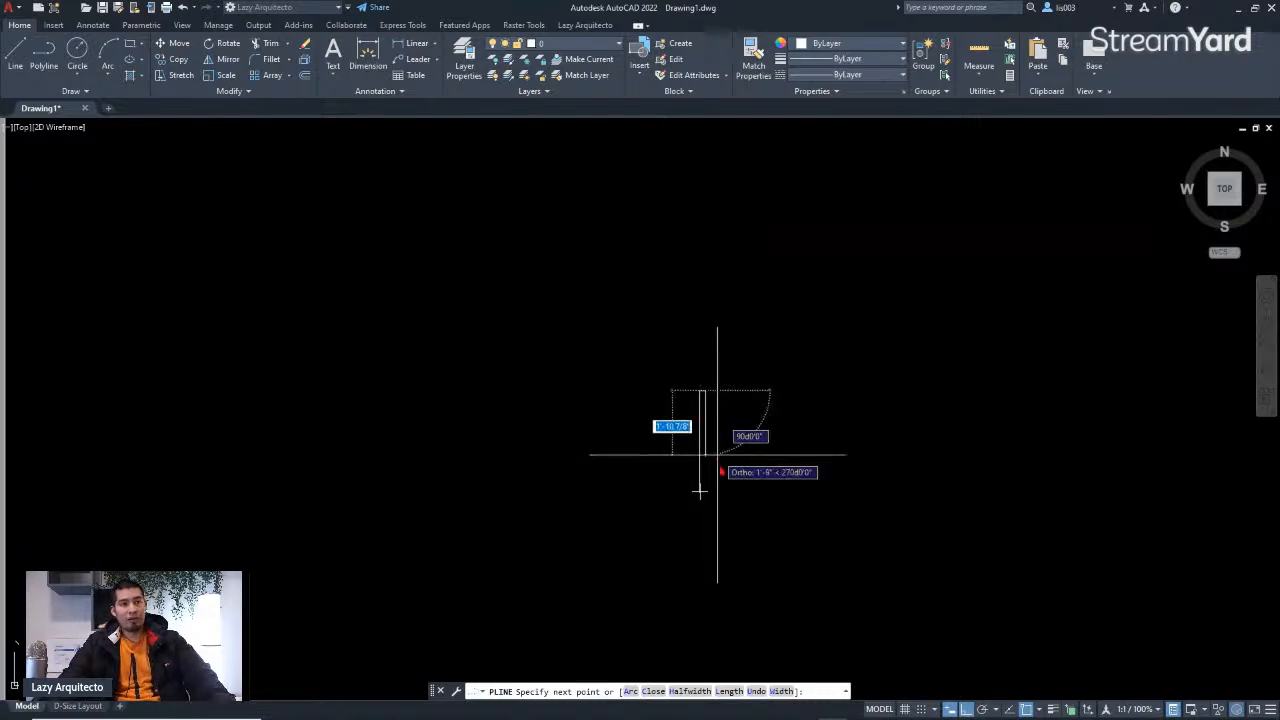
{"action": "scroll", "coordinate": [700, 540], "scroll_direction": "up", "scroll_amount": 5}
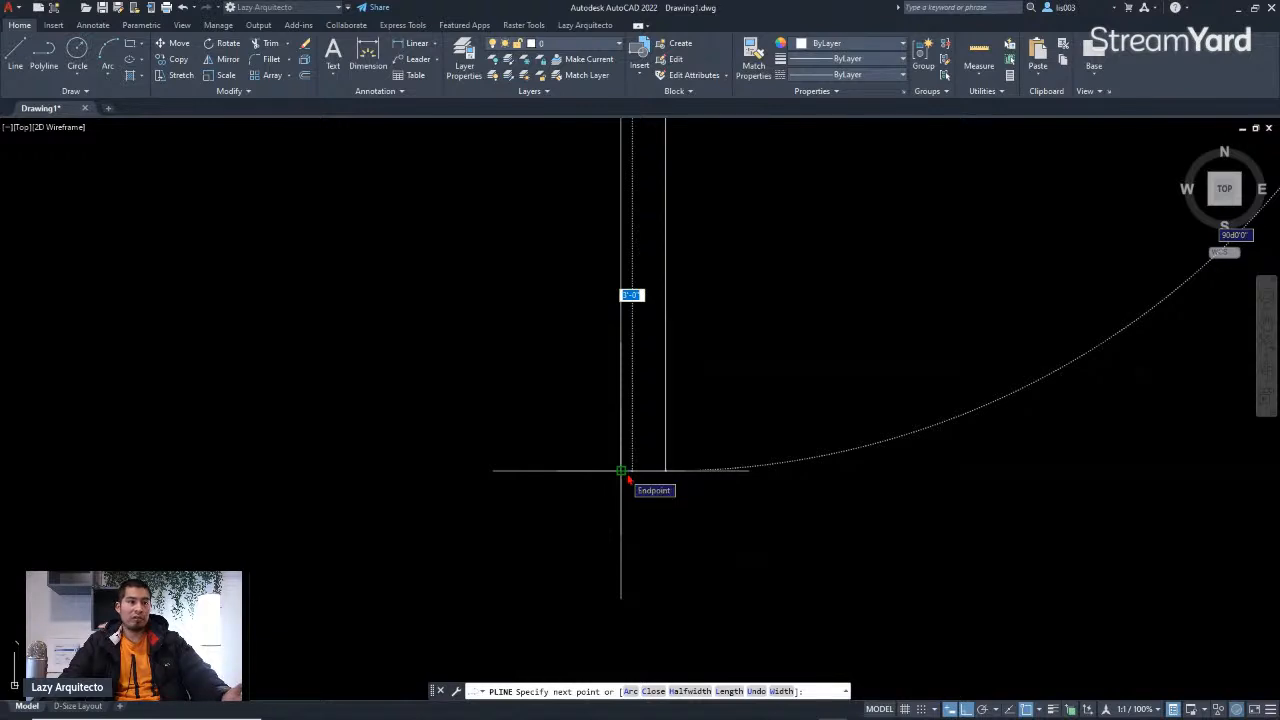
{"action": "scroll", "coordinate": [633, 478], "scroll_direction": "up", "scroll_amount": 4}
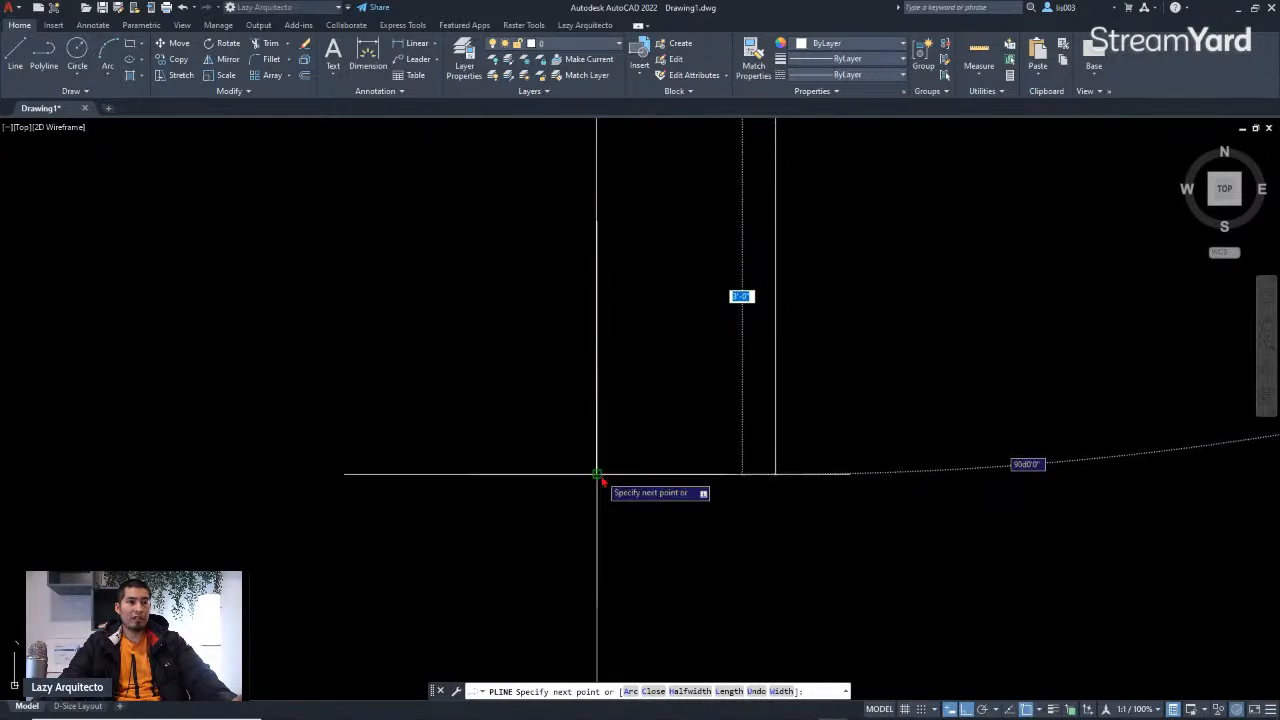
{"action": "scroll", "coordinate": [687, 551], "scroll_direction": "down", "scroll_amount": 8}
{"action": "scroll", "coordinate": [687, 551], "scroll_direction": "up", "scroll_amount": 4}
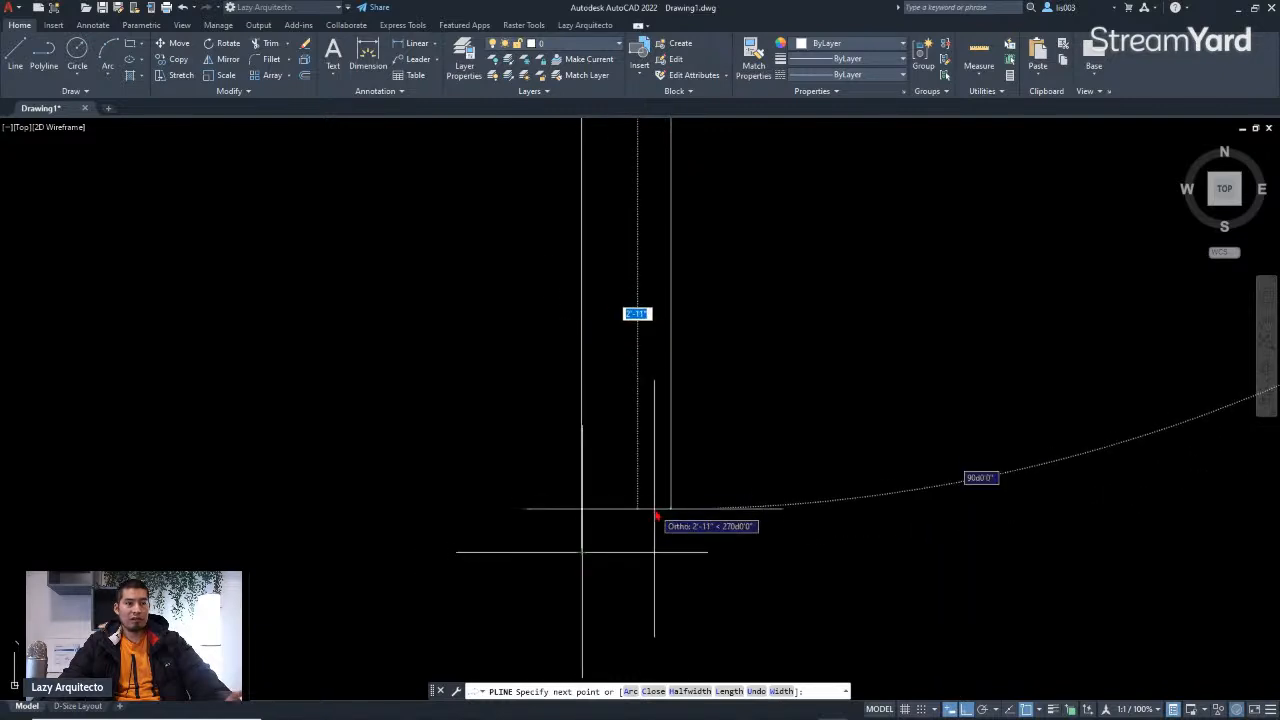
{"action": "type", "text": "3"}
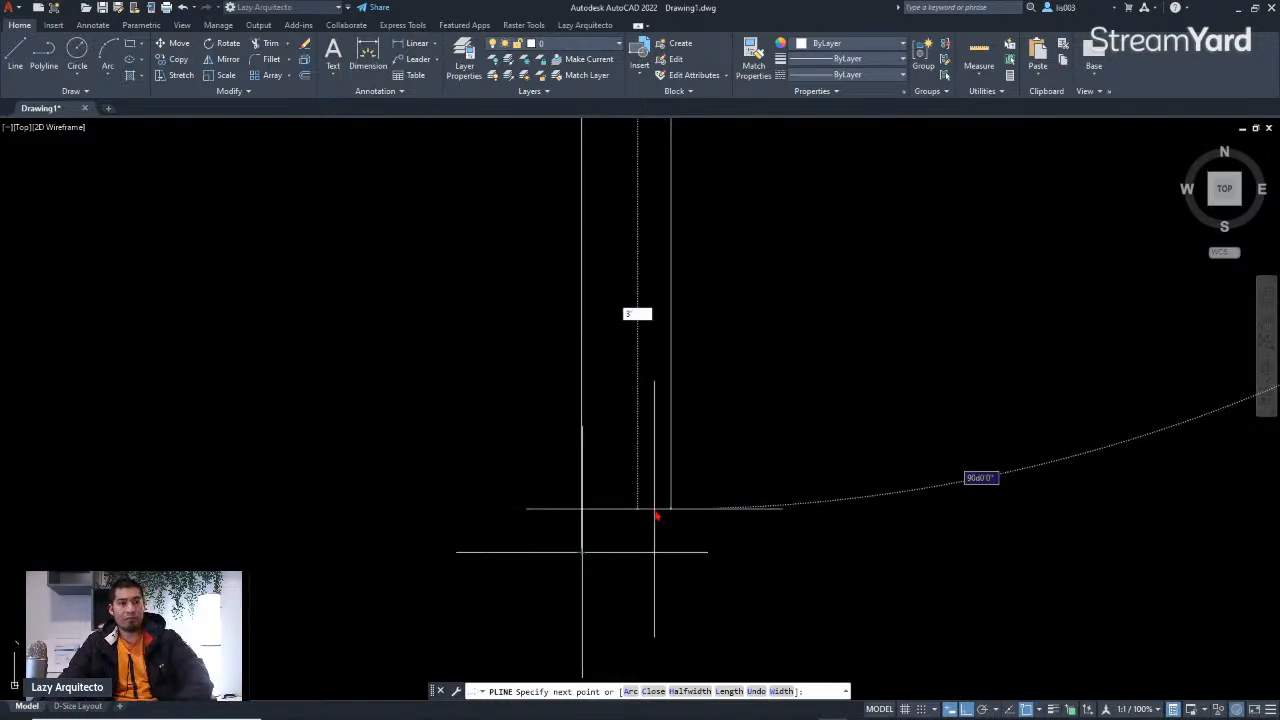
{"action": "key", "text": "Return"}
{"action": "scroll", "coordinate": [670, 538], "scroll_direction": "down", "scroll_amount": 6}
{"action": "scroll", "coordinate": [621, 558], "scroll_direction": "up", "scroll_amount": 3}
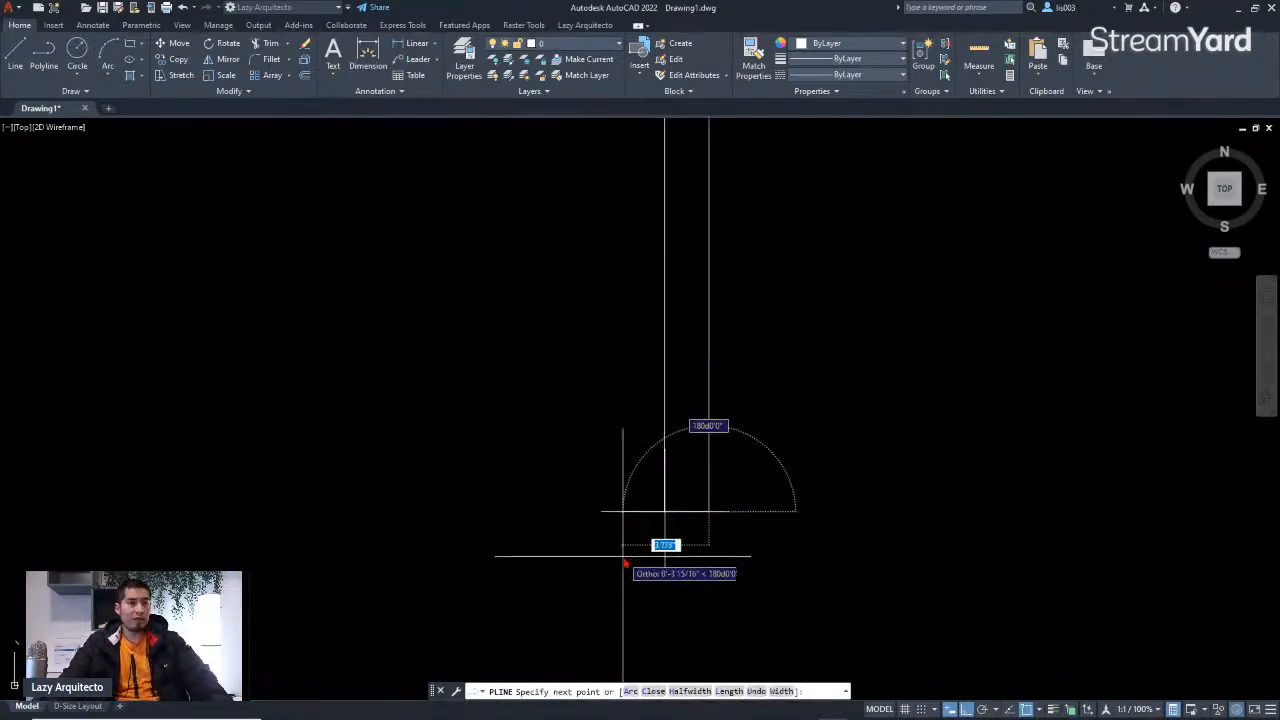
{"action": "left_click", "coordinate": [670, 513]}
{"action": "key", "text": "Return"}
Step: Draw a 3' horizontal line from the door leaf's bottom corner to mark the door opening
{"action": "scroll", "coordinate": [618, 545], "scroll_direction": "down", "scroll_amount": 5}
{"action": "middle_click_drag", "start_coordinate": [648, 522], "coordinate": [696, 461]}
{"action": "scroll", "coordinate": [697, 466], "scroll_direction": "down", "scroll_amount": 4}
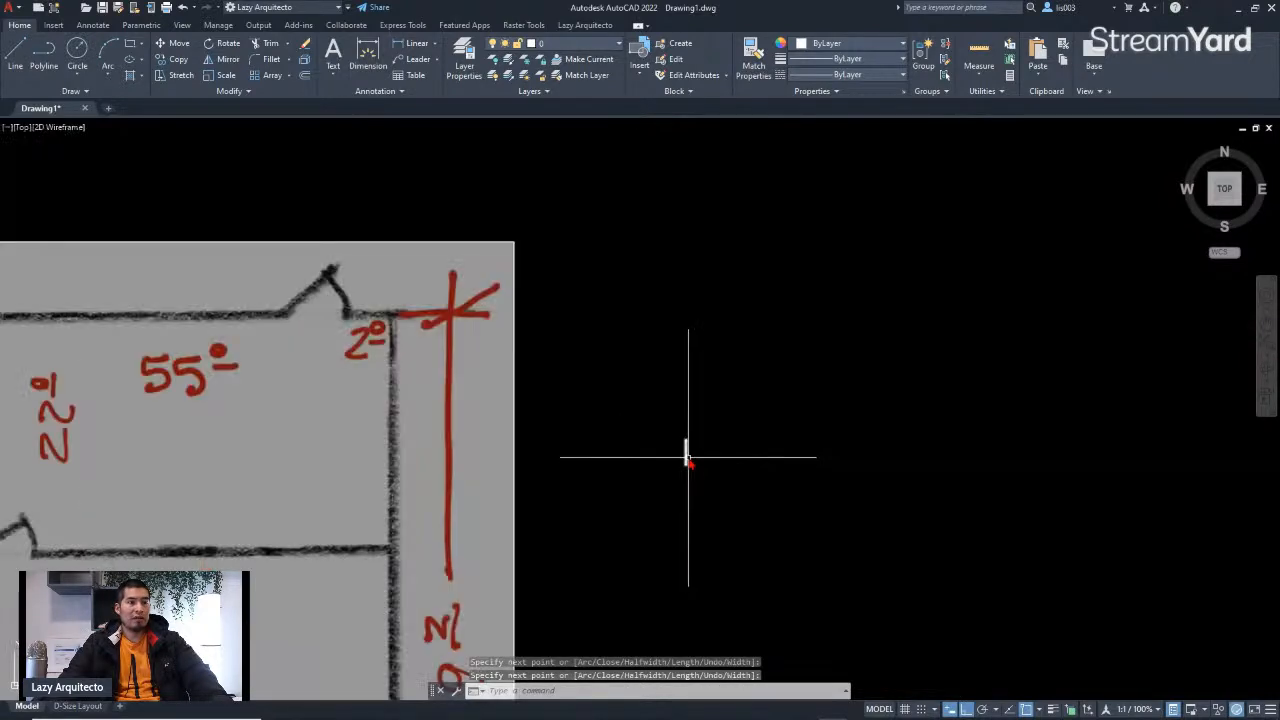
{"action": "scroll", "coordinate": [694, 463], "scroll_direction": "up", "scroll_amount": 6}
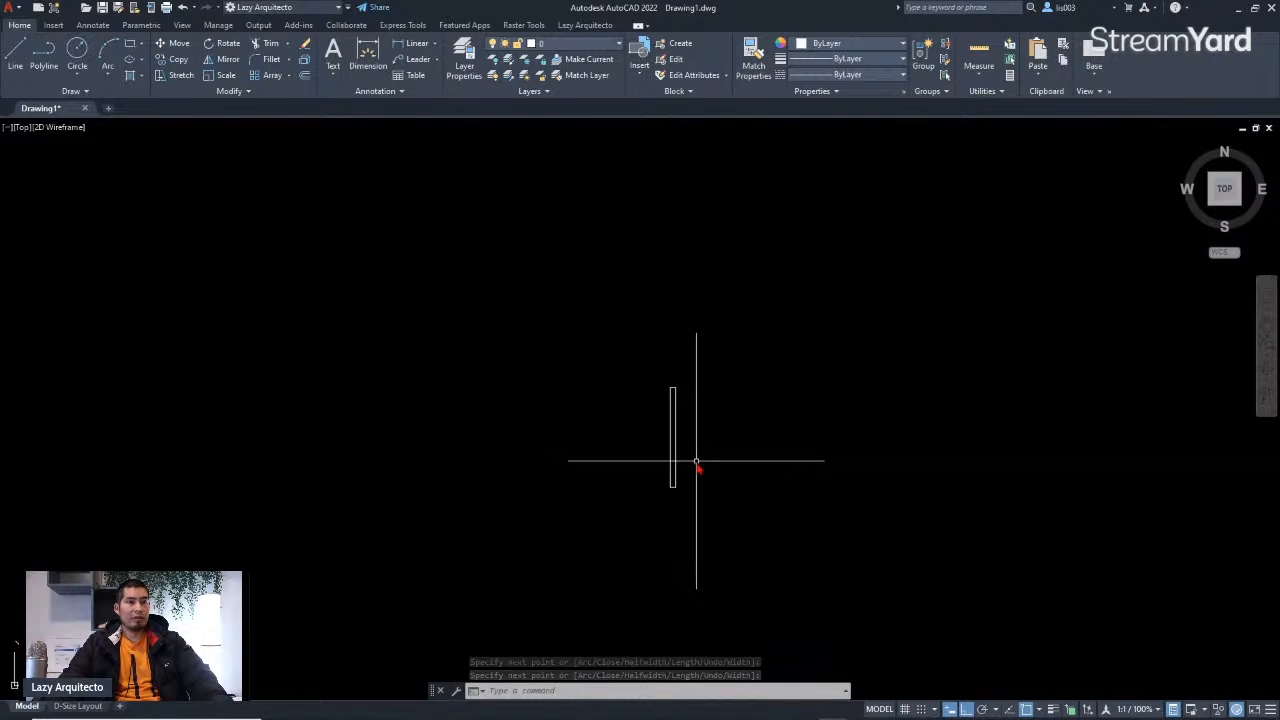
{"action": "middle_click_drag", "start_coordinate": [709, 483], "coordinate": [654, 483]}
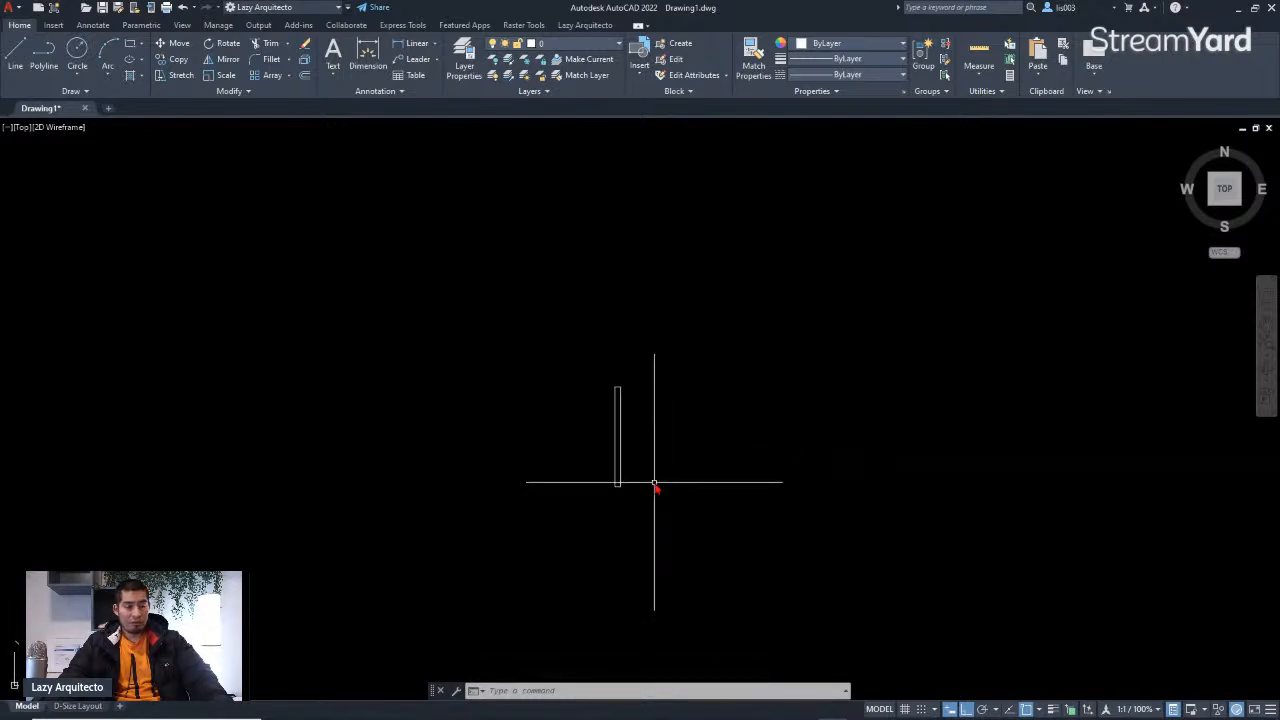
{"action": "scroll", "coordinate": [641, 497], "scroll_direction": "up", "scroll_amount": 3}
{"action": "type", "text": "l"}
{"action": "key", "text": "Return"}
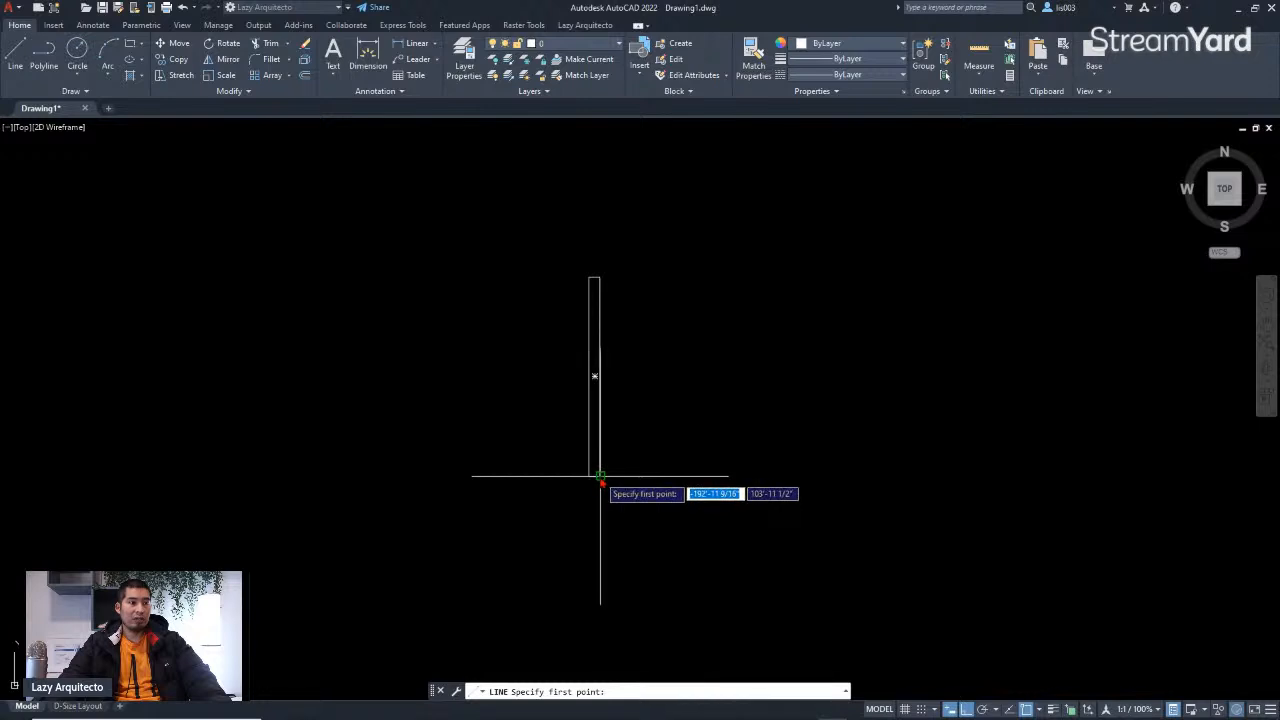
{"action": "left_click", "coordinate": [600, 477]}
{"action": "type", "text": "3"}
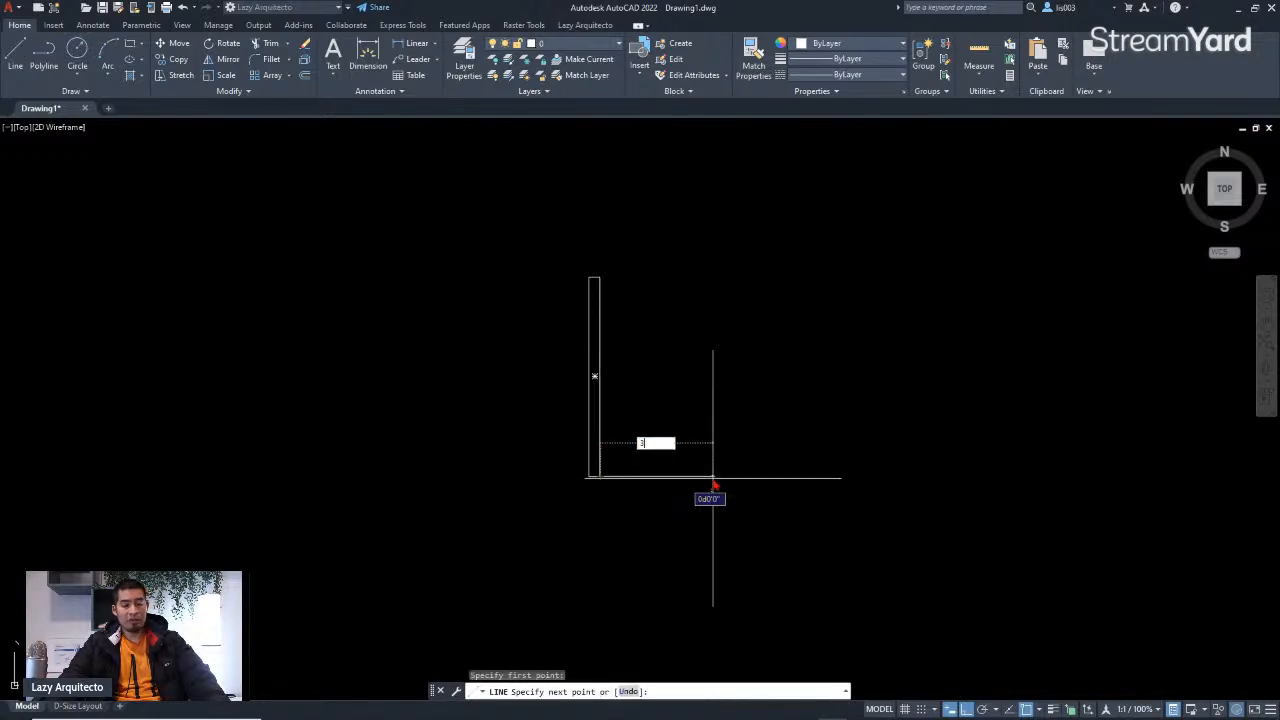
{"action": "key", "text": "Return"}
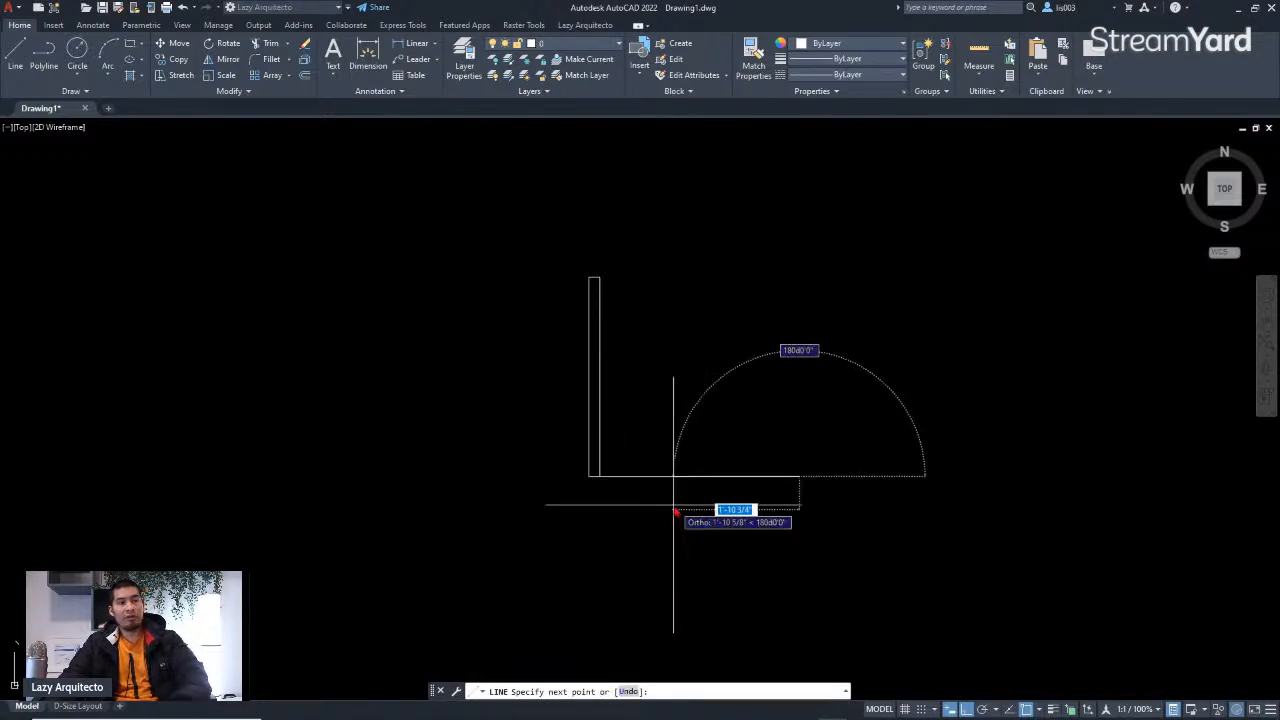
{"action": "scroll", "coordinate": [675, 507], "scroll_direction": "down", "scroll_amount": 3}
{"action": "key", "text": "Escape"}
{"action": "scroll", "coordinate": [674, 463], "scroll_direction": "up", "scroll_amount": 3}
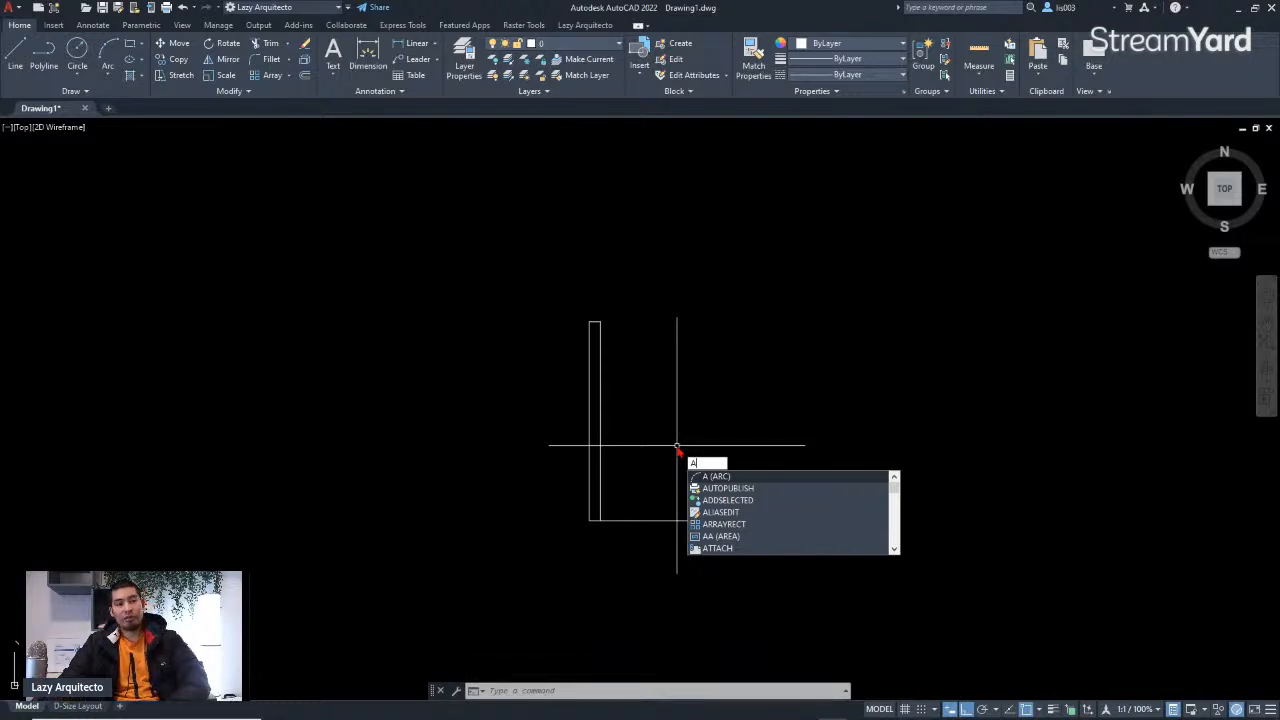
{"action": "key", "text": "Return"}
{"action": "left_click", "coordinate": [600, 321]}
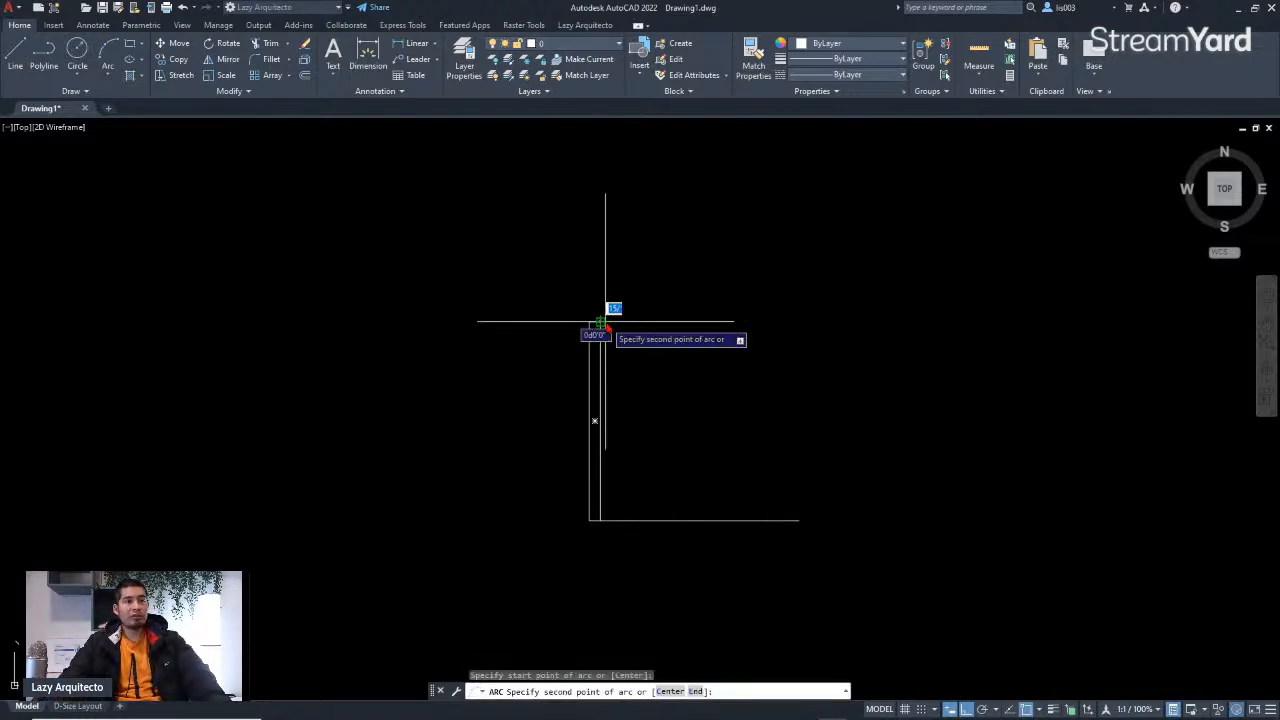
{"action": "left_click", "coordinate": [722, 404]}
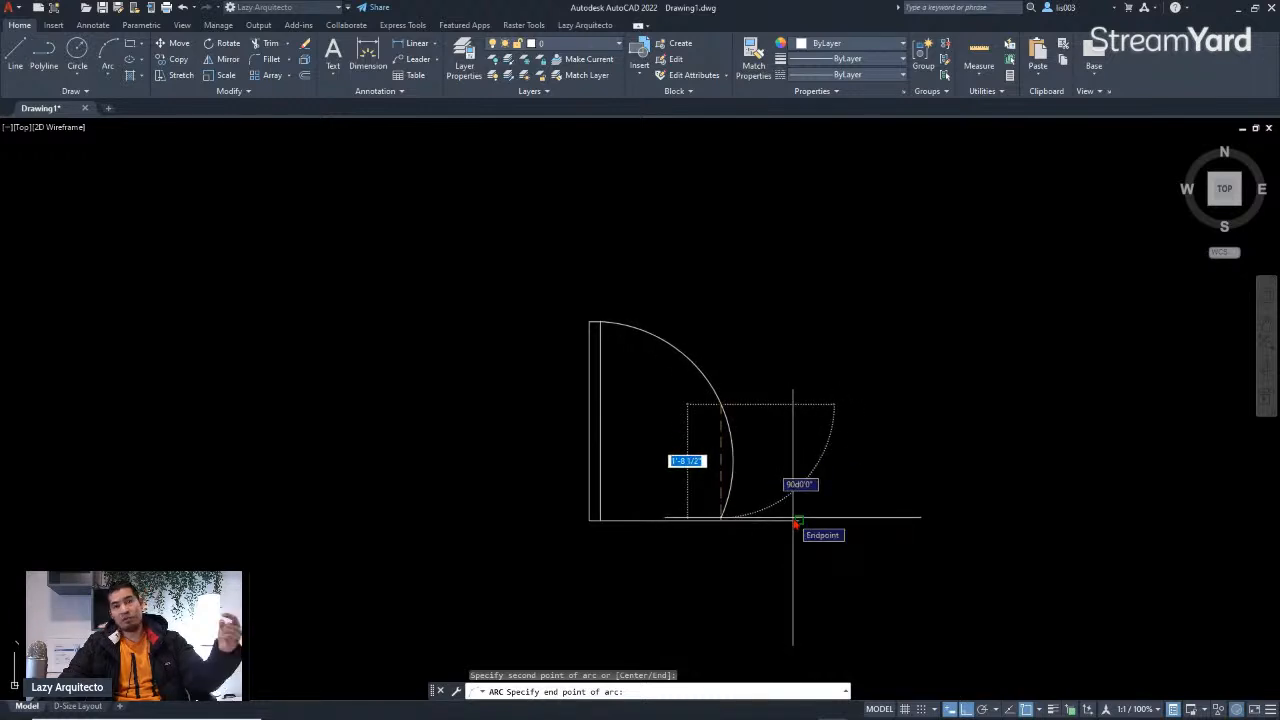
{"action": "key", "text": "Escape"}
Step: Draw a circle centred on the door leaf's hinge corner with its radius reaching the leaf's top end
{"action": "middle_click_drag", "start_coordinate": [655, 503], "coordinate": [675, 472]}
{"action": "type", "text": "i"}
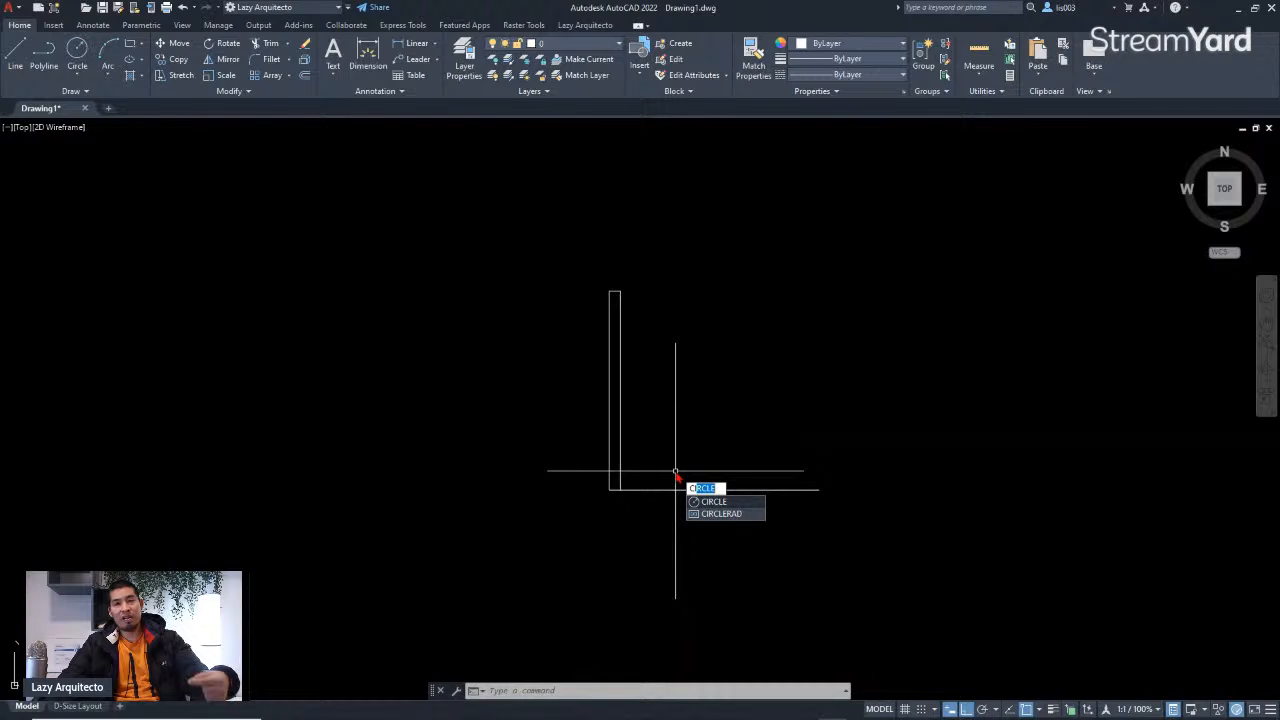
{"action": "key", "text": "Return"}
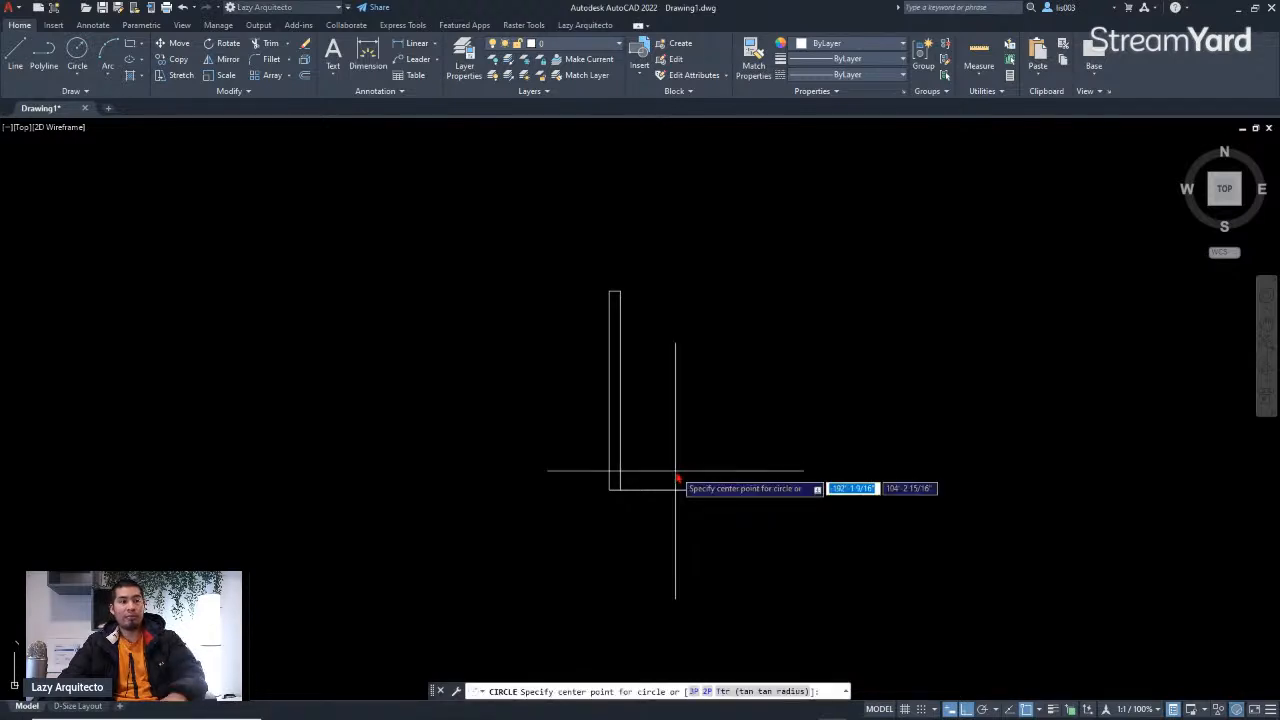
{"action": "middle_click_drag", "start_coordinate": [649, 372], "coordinate": [620, 411]}
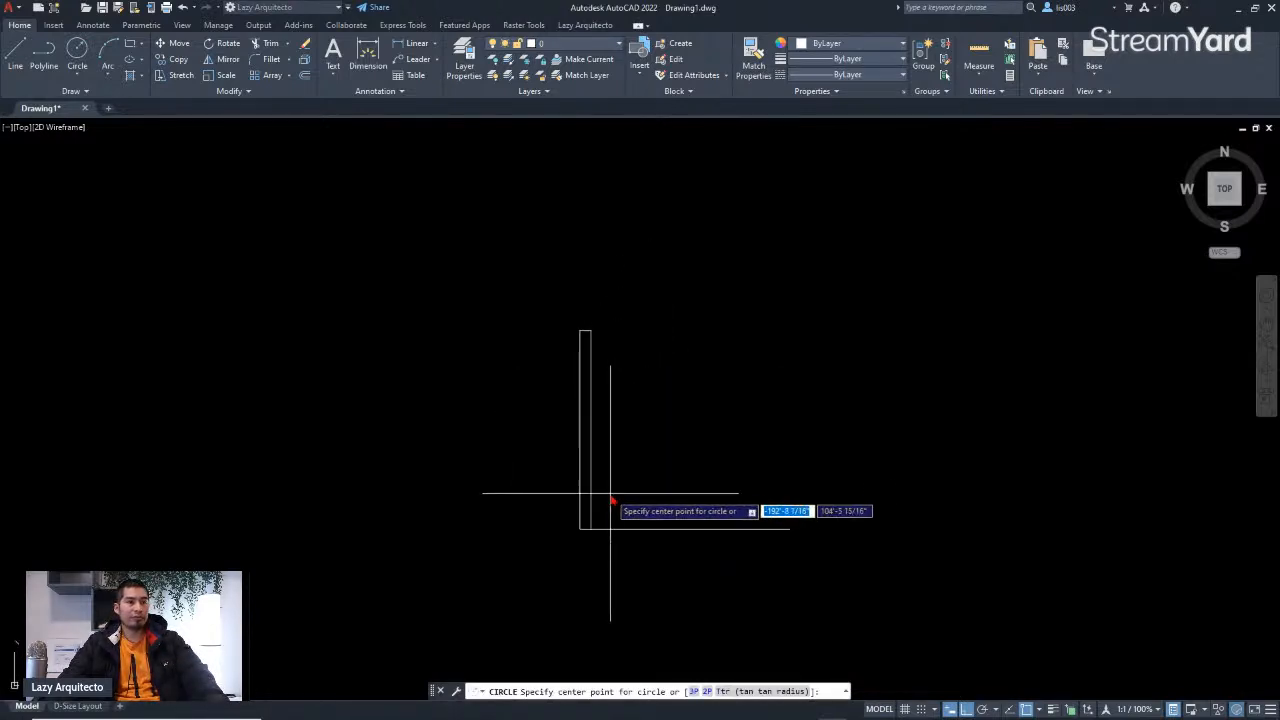
{"action": "scroll", "coordinate": [609, 509], "scroll_direction": "up", "scroll_amount": 2}
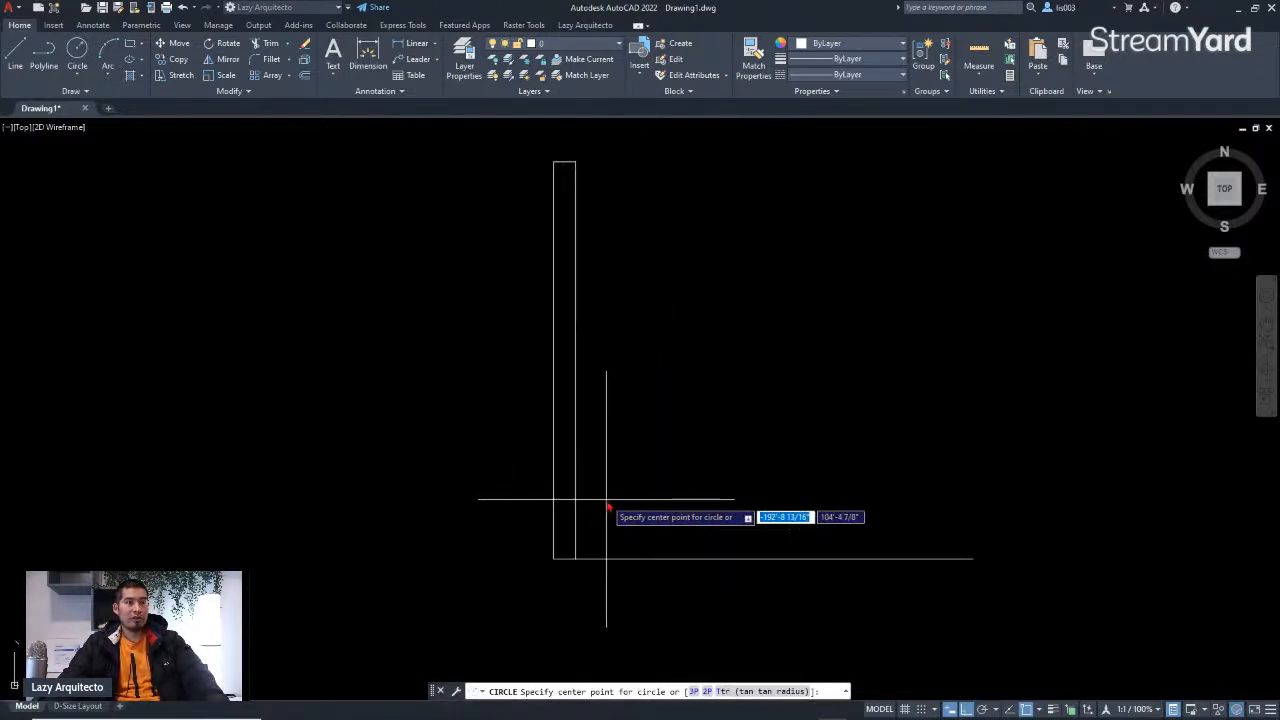
{"action": "left_click", "coordinate": [575, 559]}
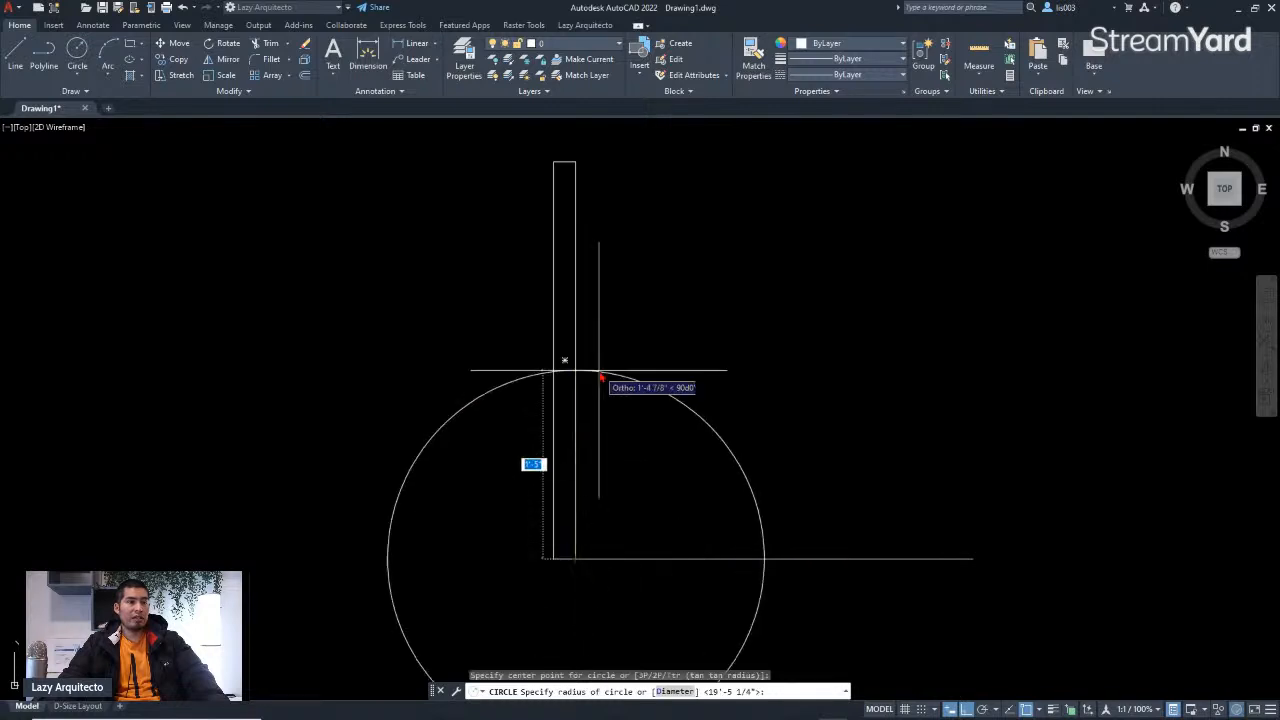
{"action": "left_click", "coordinate": [576, 162]}
{"action": "scroll", "coordinate": [570, 232], "scroll_direction": "down", "scroll_amount": 2}
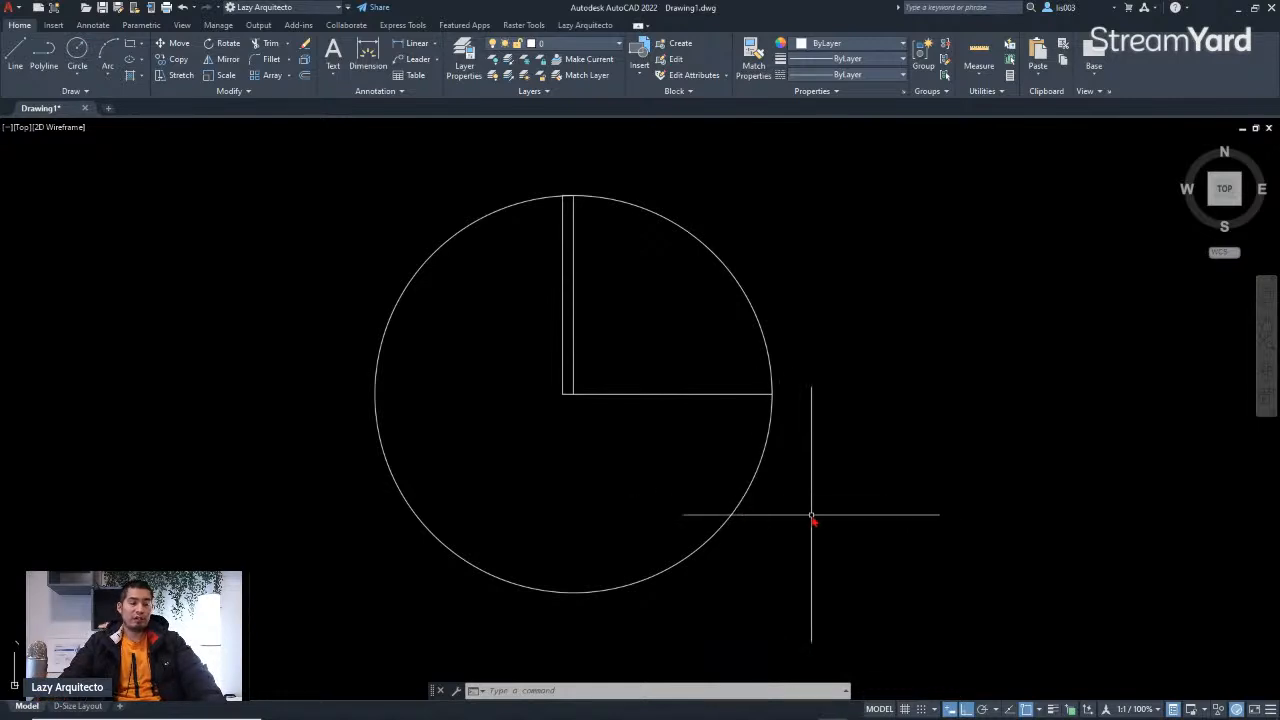
Step: Trim the circle so only the quarter arc of the door swing remains
{"action": "type", "text": "R"}
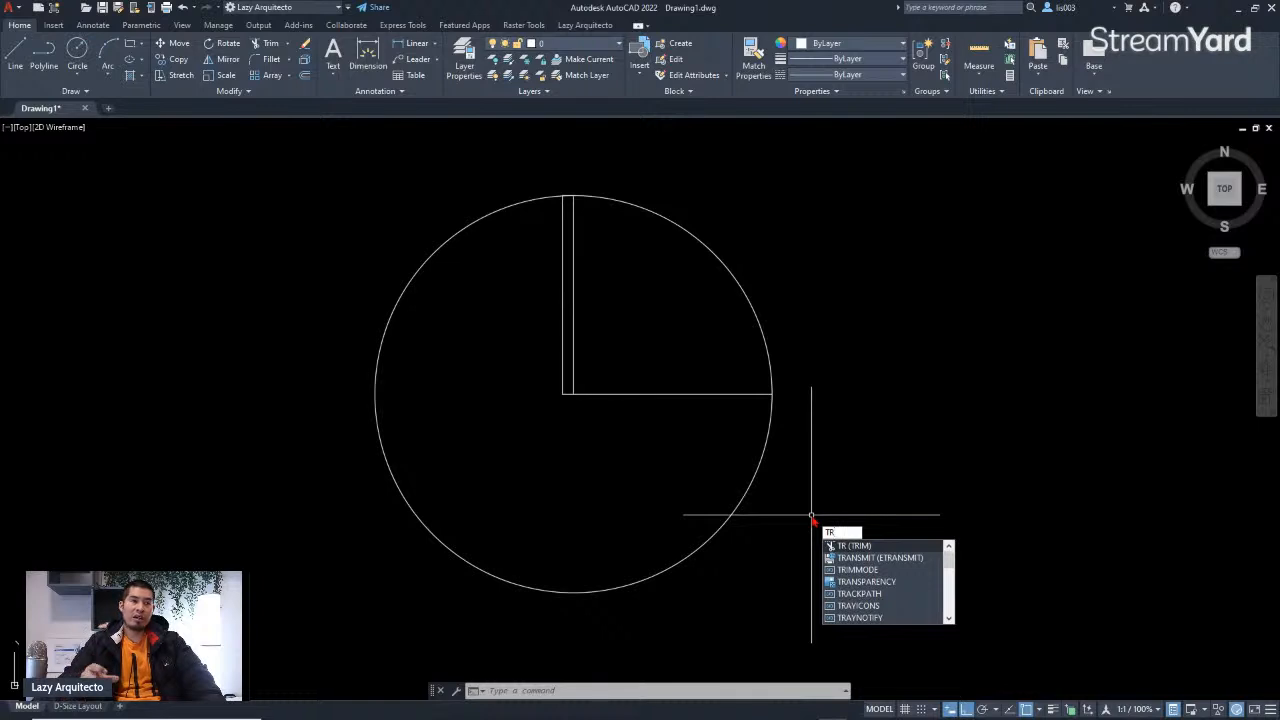
{"action": "key", "text": "Return"}
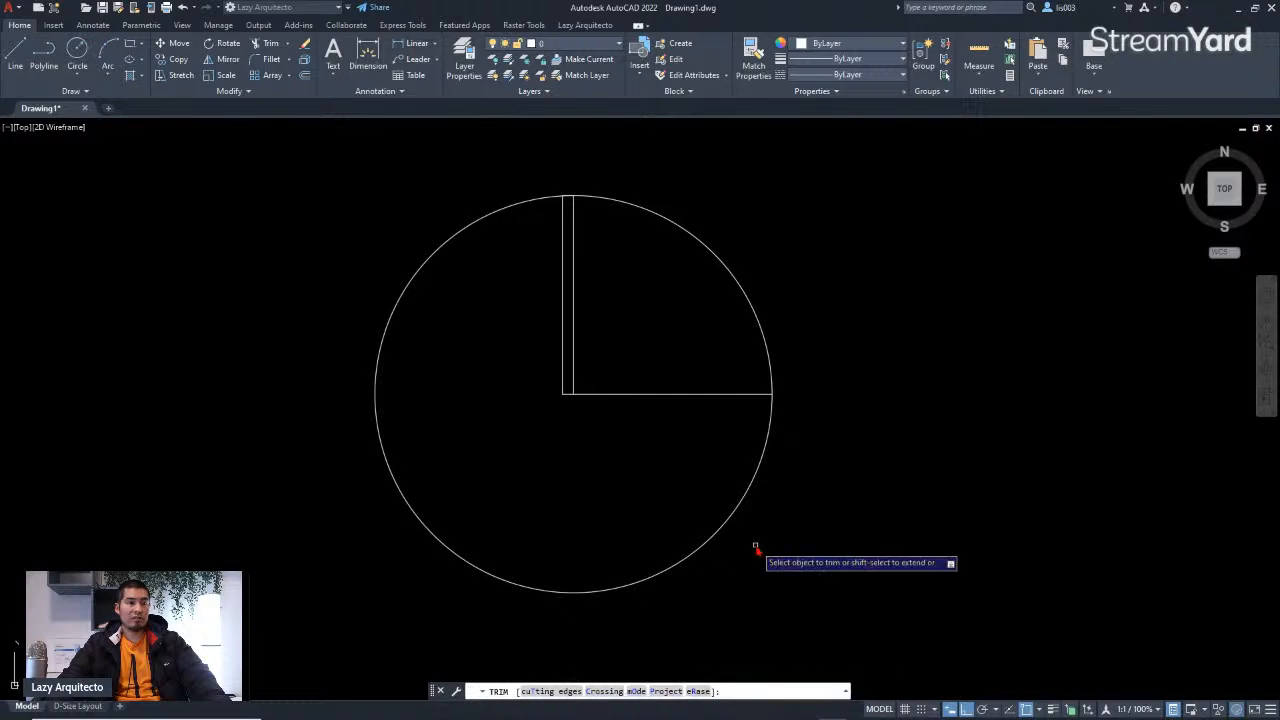
{"action": "left_click", "coordinate": [771, 424]}
{"action": "key", "text": "Return"}
Step: Delete the horizontal line beneath the door swing arc
{"action": "left_click", "coordinate": [737, 427]}
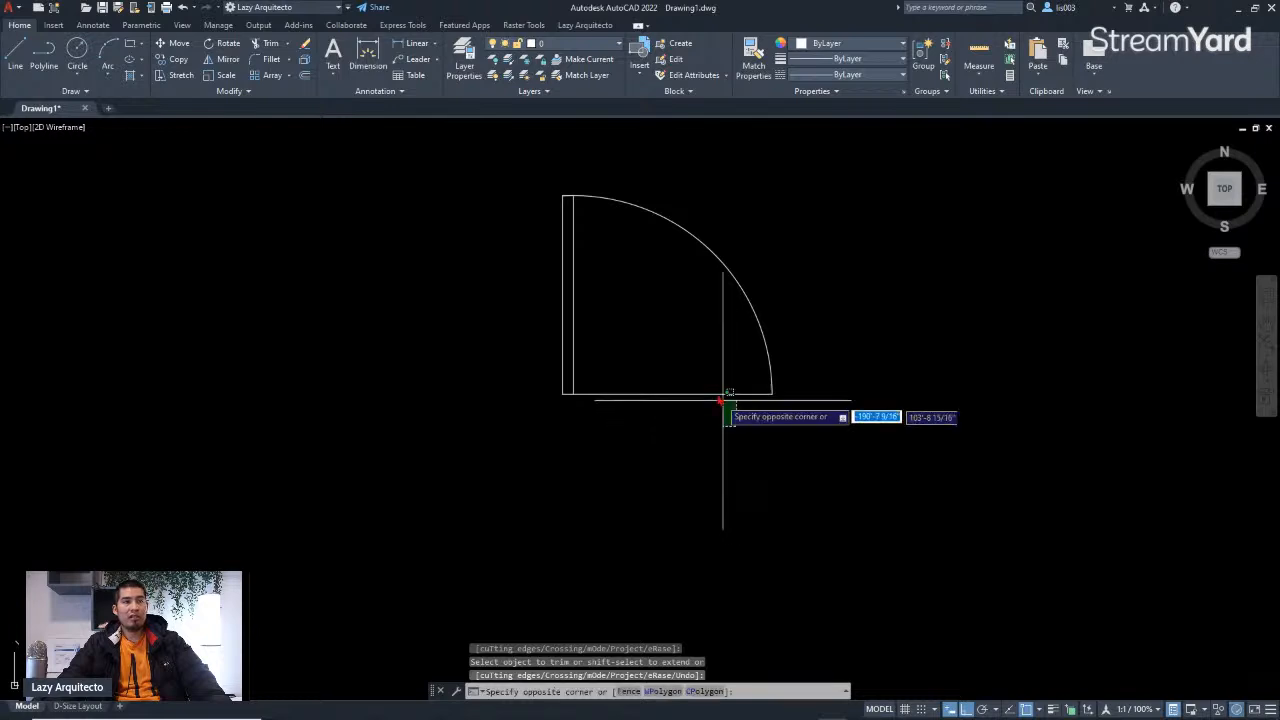
{"action": "left_click", "coordinate": [680, 380]}
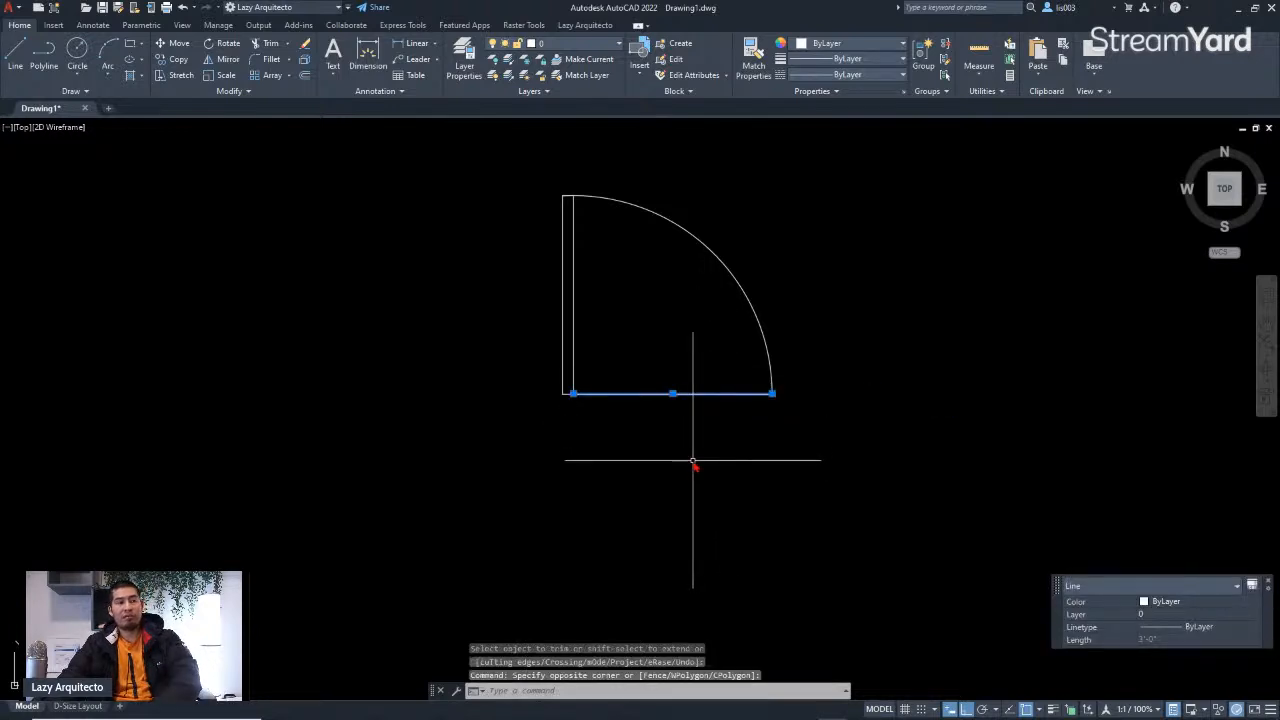
{"action": "key", "text": "Delete"}
{"action": "scroll", "coordinate": [660, 458], "scroll_direction": "down", "scroll_amount": 5}
{"action": "middle_click_drag", "start_coordinate": [645, 458], "coordinate": [370, 486]}
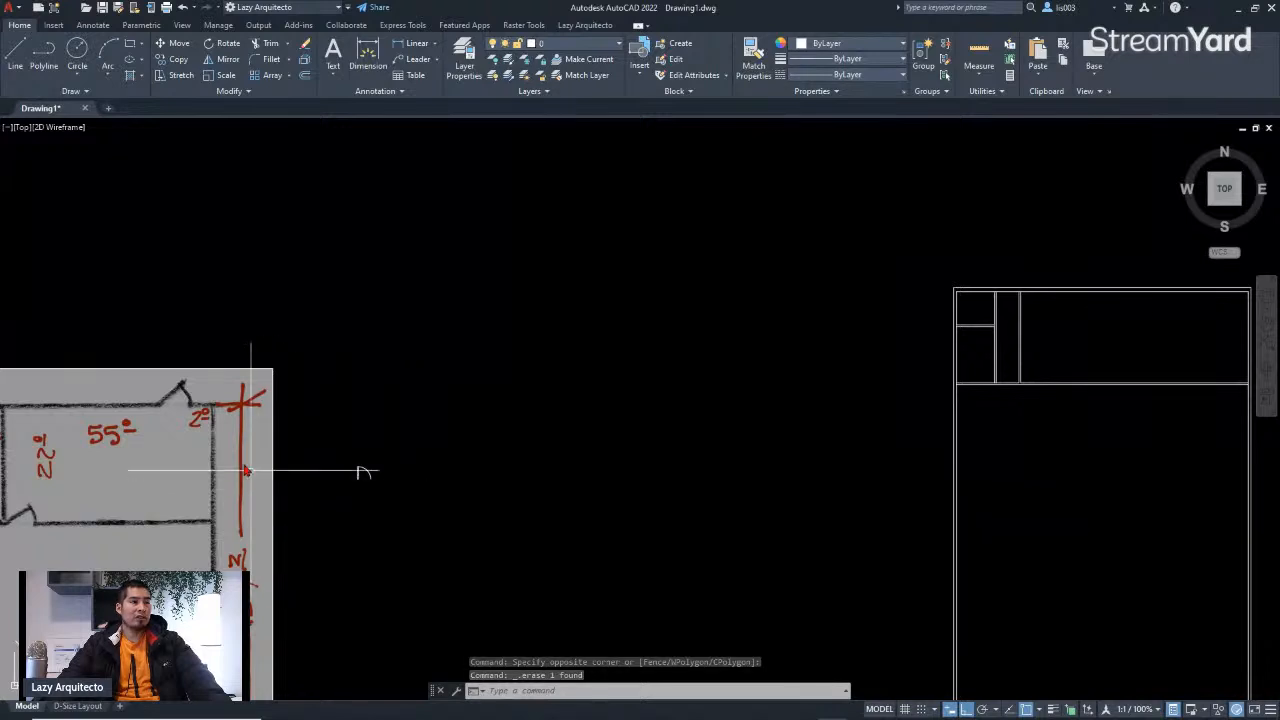
{"action": "left_click", "coordinate": [382, 493]}
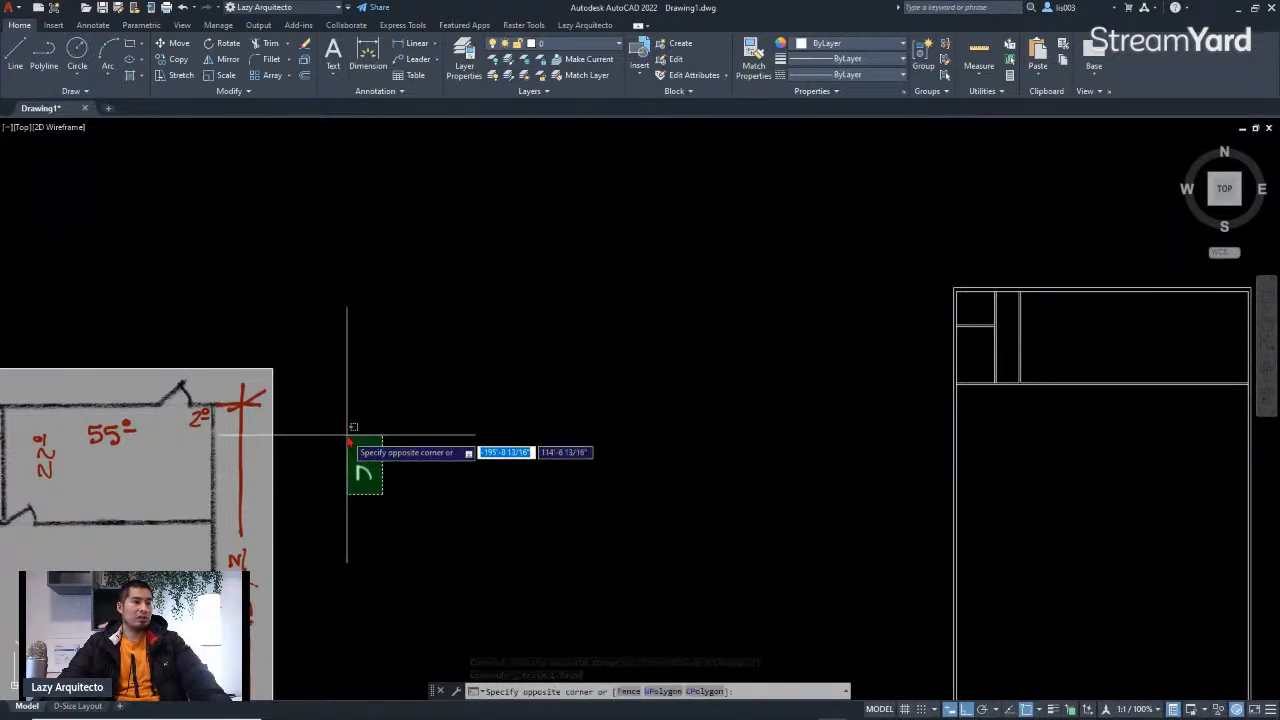
{"action": "left_click", "coordinate": [349, 437]}
{"action": "scroll", "coordinate": [346, 470], "scroll_direction": "up", "scroll_amount": 5}
{"action": "scroll", "coordinate": [462, 475], "scroll_direction": "up", "scroll_amount": 3}
{"action": "key", "text": "Escape"}
{"action": "scroll", "coordinate": [537, 502], "scroll_direction": "down", "scroll_amount": 3}
{"action": "key", "text": "Escape"}
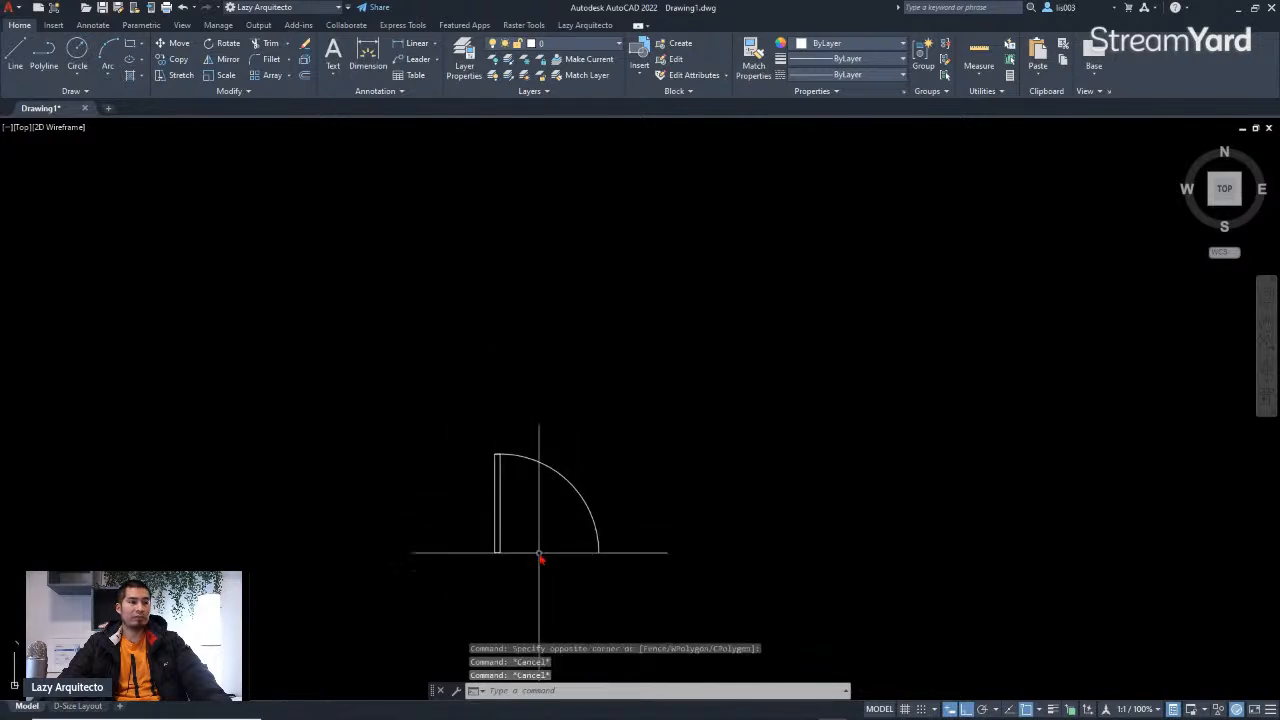
Step: Add a linear dimension across the door opening, from the swing arc's end to the leaf's hinge corner
{"action": "scroll", "coordinate": [522, 566], "scroll_direction": "up", "scroll_amount": 3}
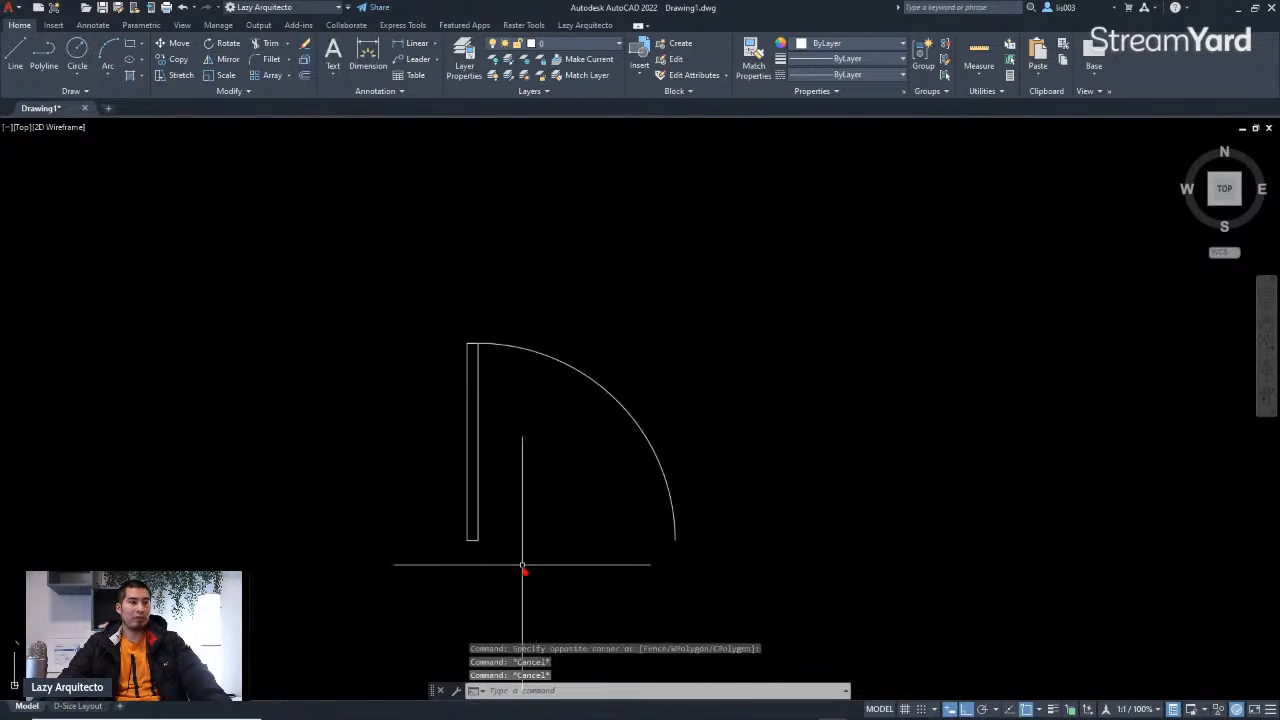
{"action": "left_click", "coordinate": [514, 347]}
{"action": "key", "text": "Escape"}
{"action": "left_click", "coordinate": [486, 537]}
{"action": "key", "text": "Escape"}
{"action": "type", "text": "DLI"}
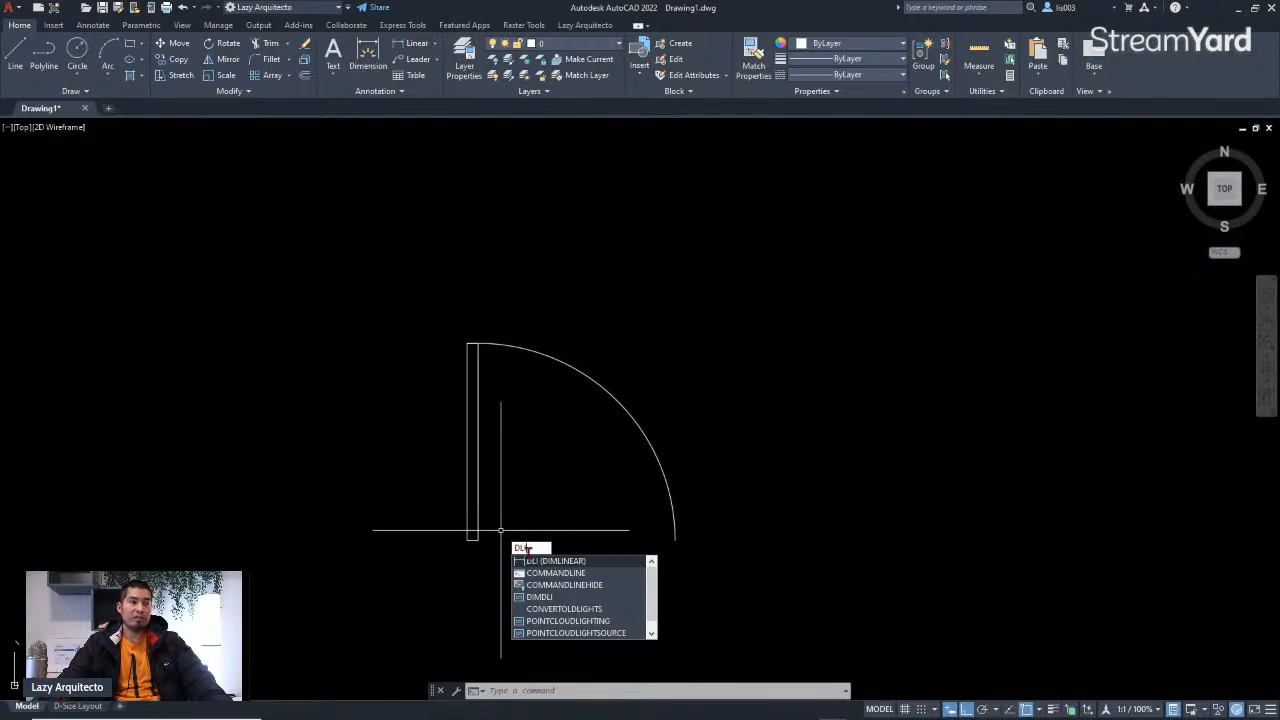
{"action": "key", "text": "Return"}
{"action": "left_click", "coordinate": [675, 540]}
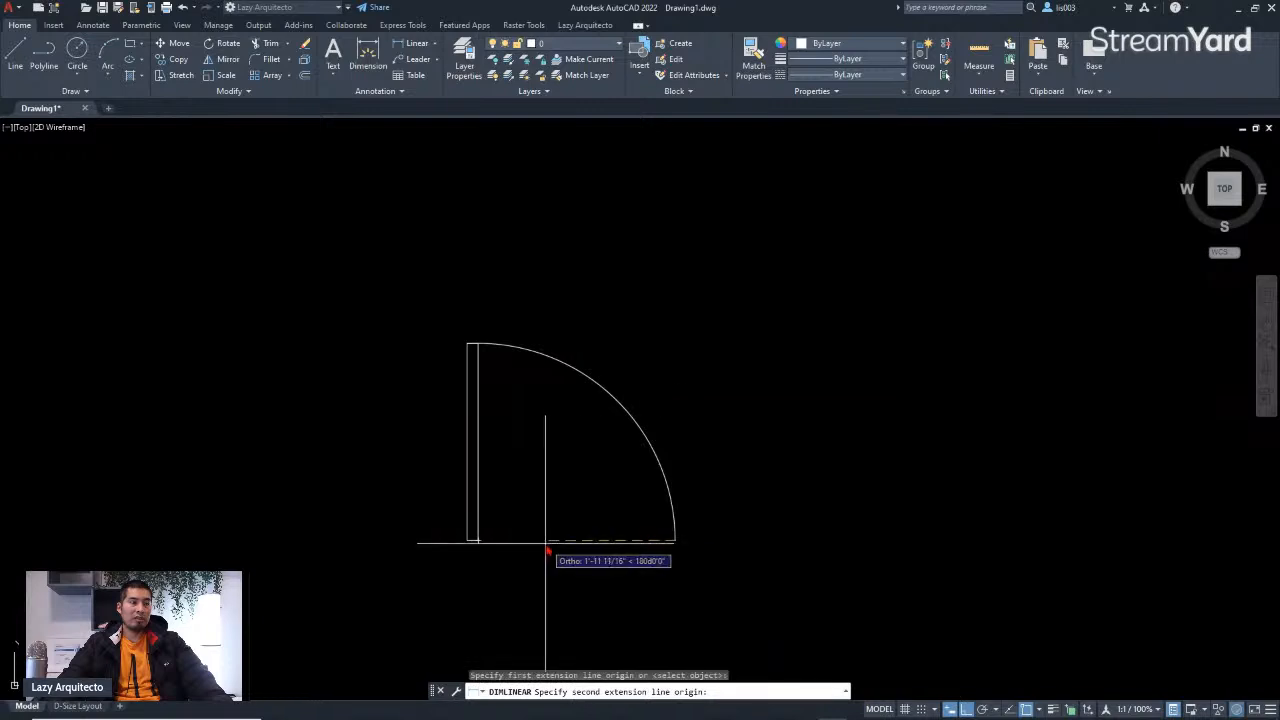
{"action": "left_click", "coordinate": [547, 549]}
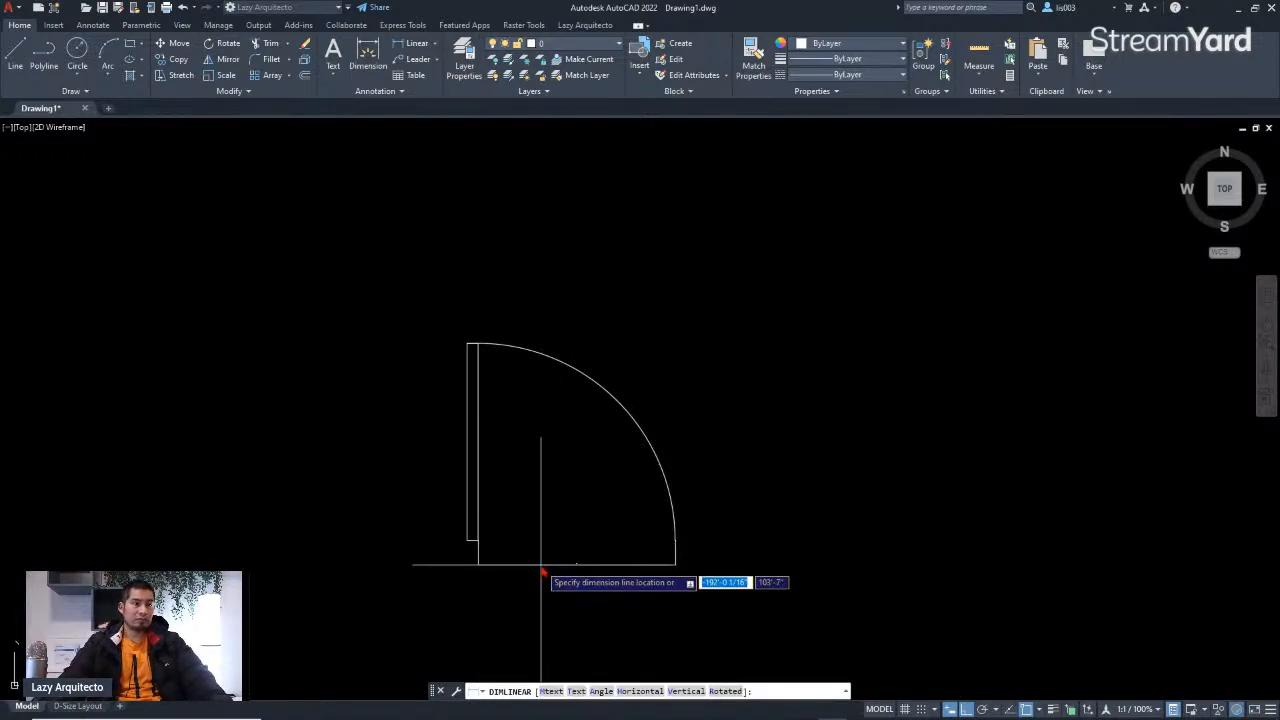
{"action": "left_click", "coordinate": [537, 561]}
{"action": "scroll", "coordinate": [537, 561], "scroll_direction": "up", "scroll_amount": 6}
{"action": "scroll", "coordinate": [629, 549], "scroll_direction": "down", "scroll_amount": 3}
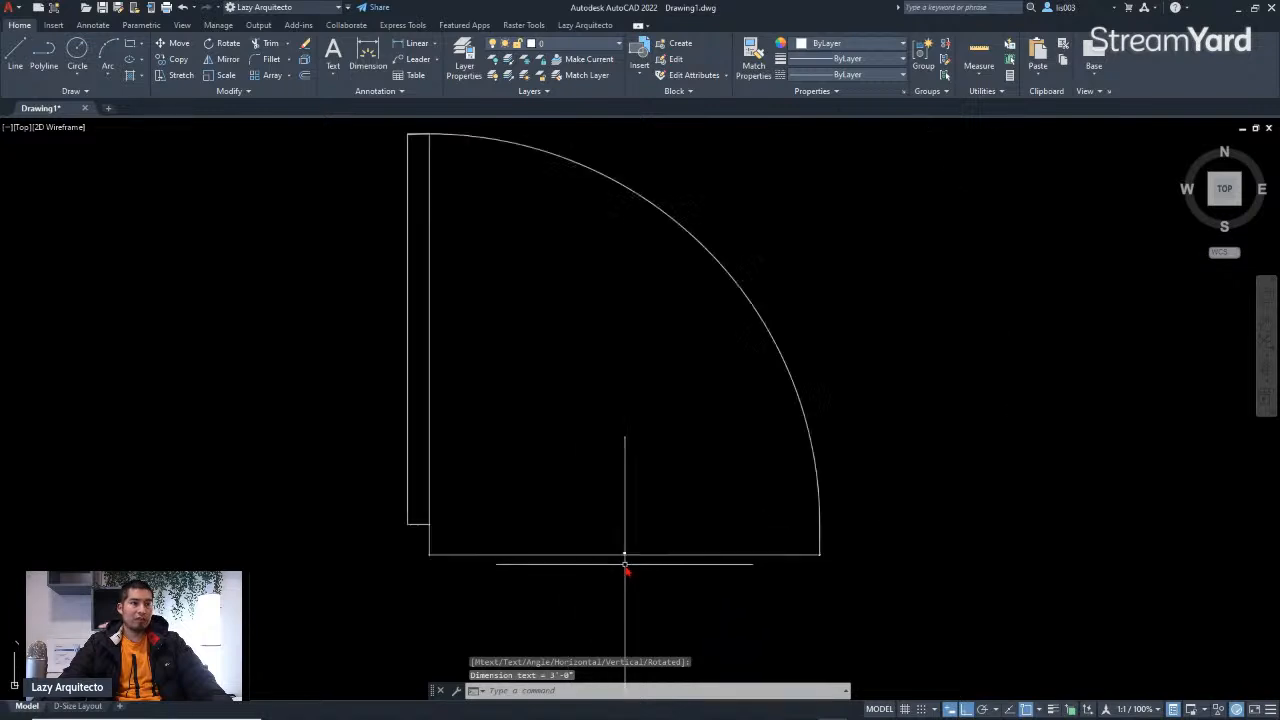
Step: Move the door leaf 2 inches to the right so it sits on the opening's edge
{"action": "left_click", "coordinate": [436, 490]}
{"action": "left_click", "coordinate": [419, 470]}
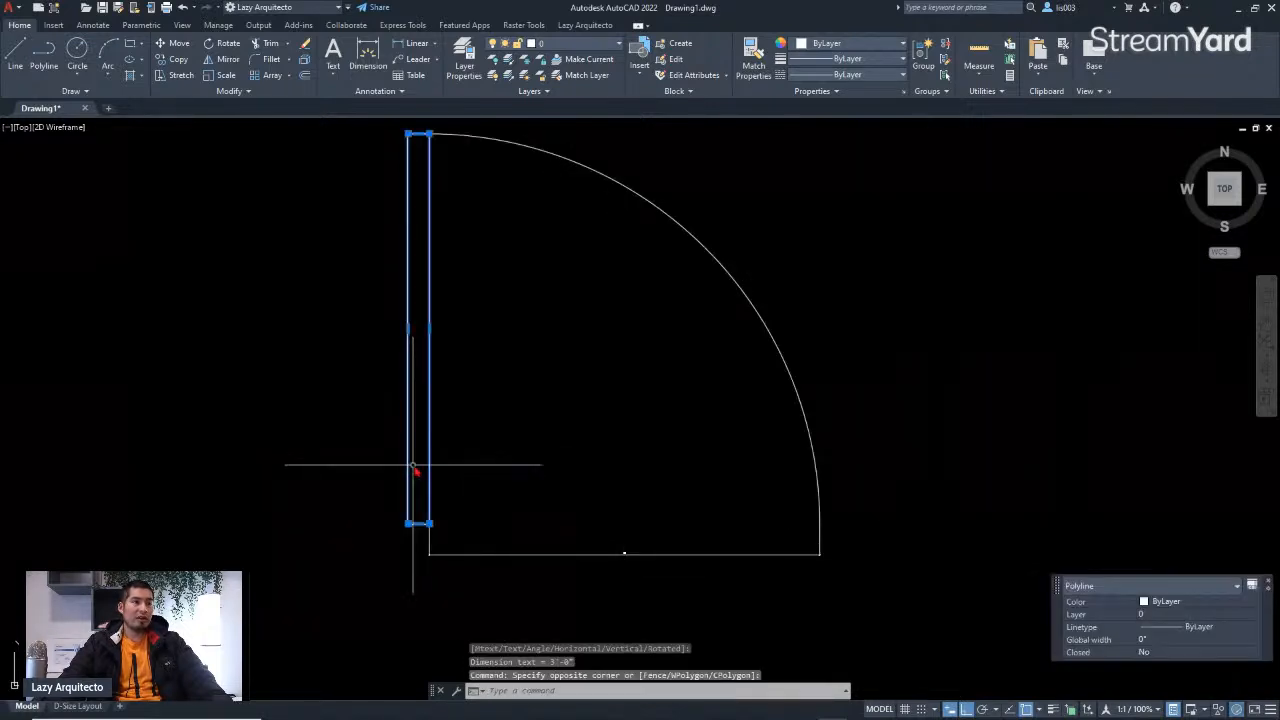
{"action": "type", "text": "m"}
{"action": "key", "text": "space"}
{"action": "left_click", "coordinate": [461, 506]}
{"action": "type", "text": "2"}
{"action": "key", "text": "Return"}
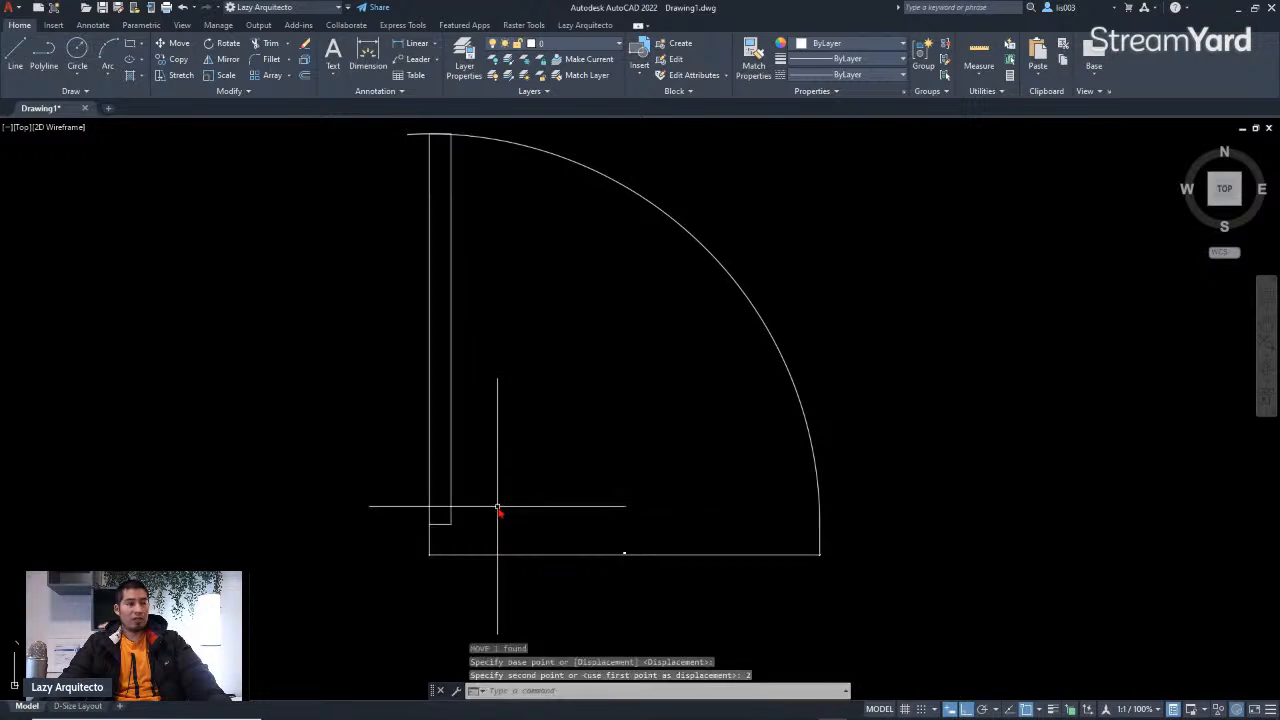
Step: Delete the door opening dimension
{"action": "left_click", "coordinate": [470, 556]}
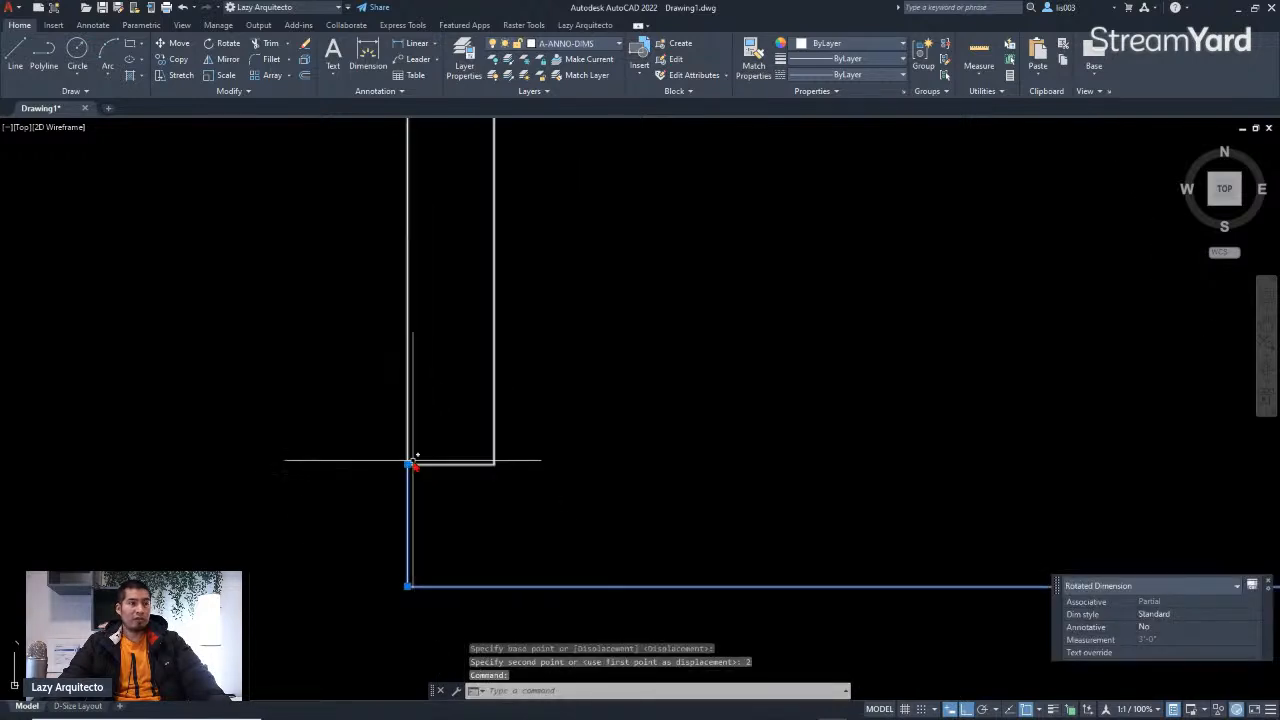
{"action": "scroll", "coordinate": [468, 600], "scroll_direction": "down", "scroll_amount": 5}
{"action": "scroll", "coordinate": [463, 443], "scroll_direction": "up", "scroll_amount": 3}
{"action": "key", "text": "Escape"}
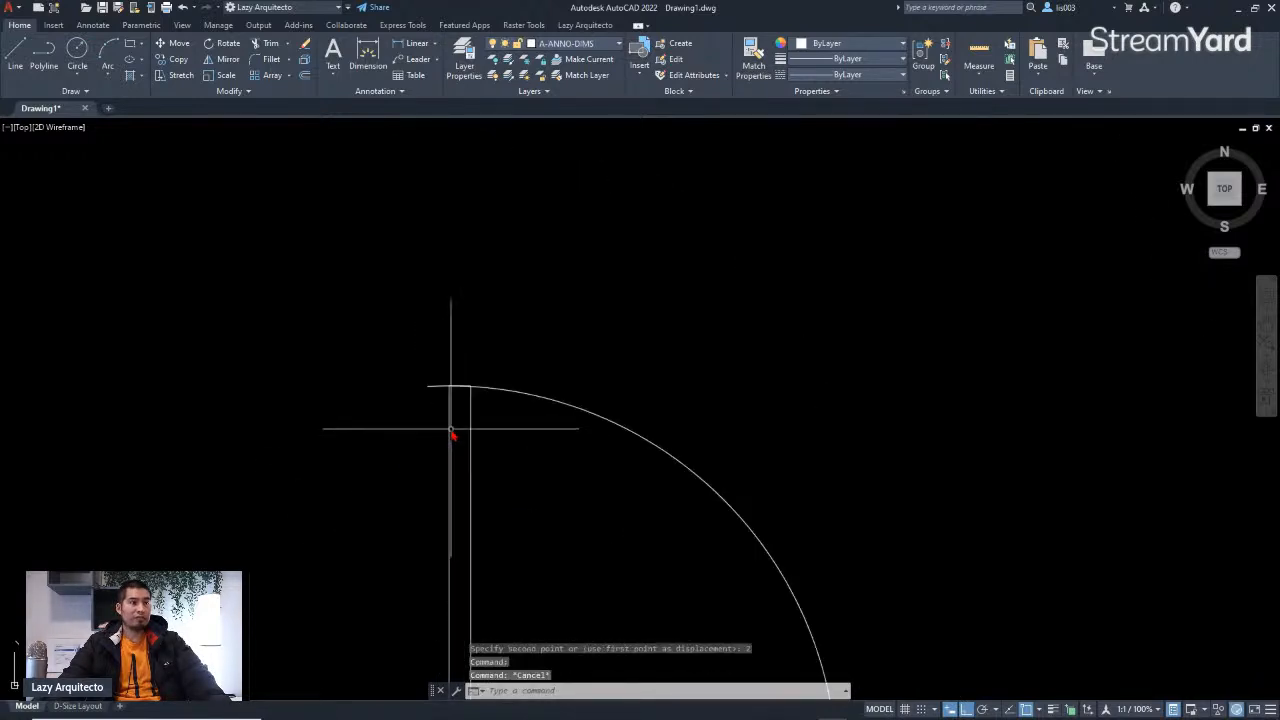
{"action": "type", "text": "TR"}
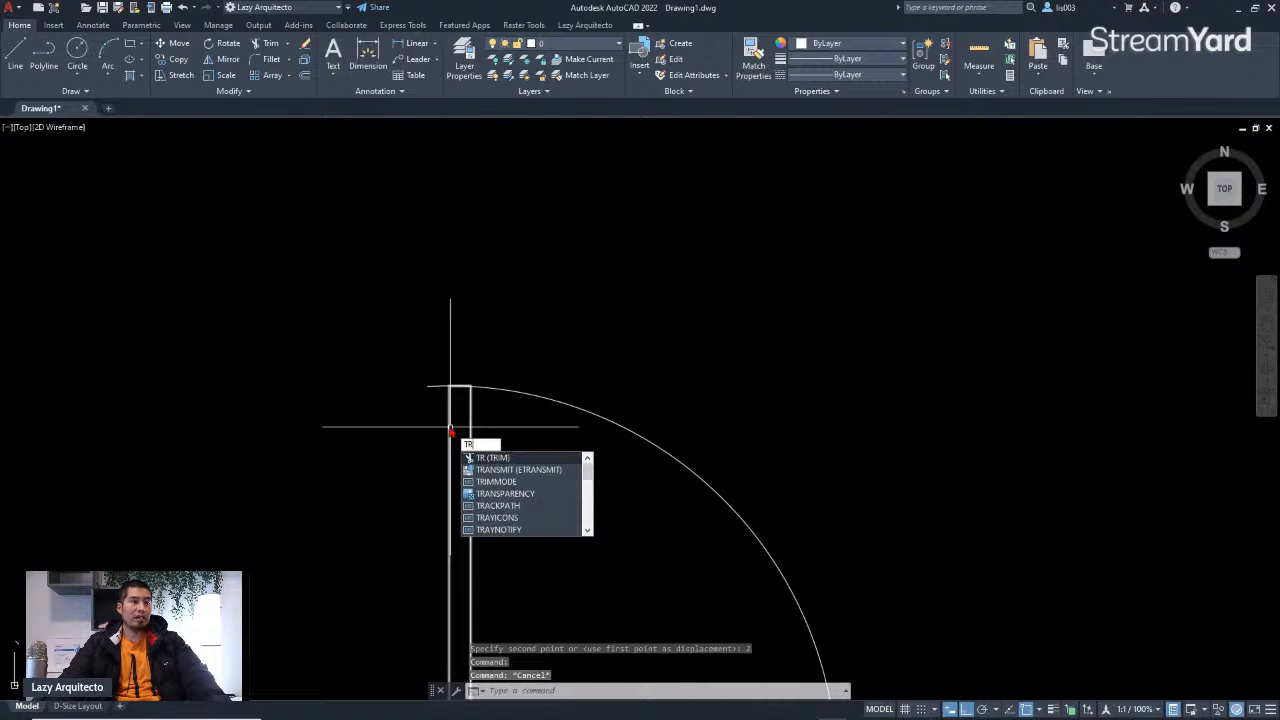
{"action": "key", "text": "Return"}
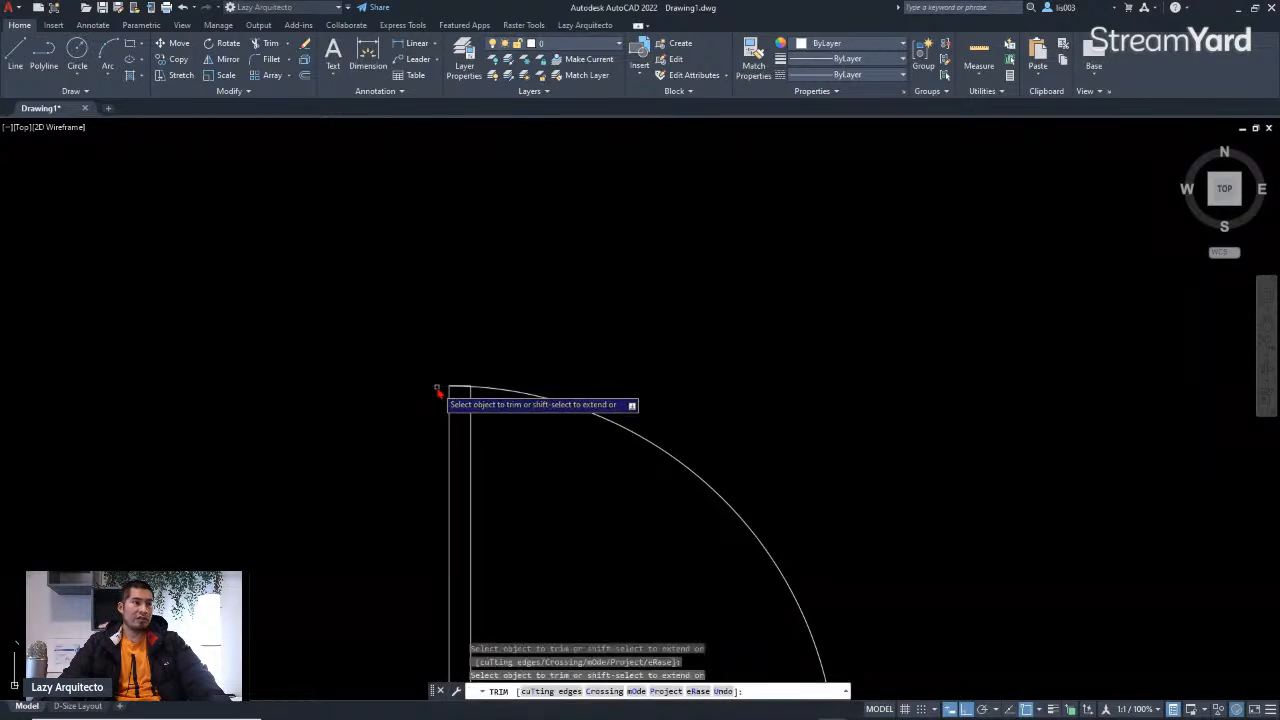
{"action": "scroll", "coordinate": [518, 400], "scroll_direction": "down", "scroll_amount": 5}
{"action": "key", "text": "Return"}
{"action": "scroll", "coordinate": [543, 494], "scroll_direction": "up", "scroll_amount": 5}
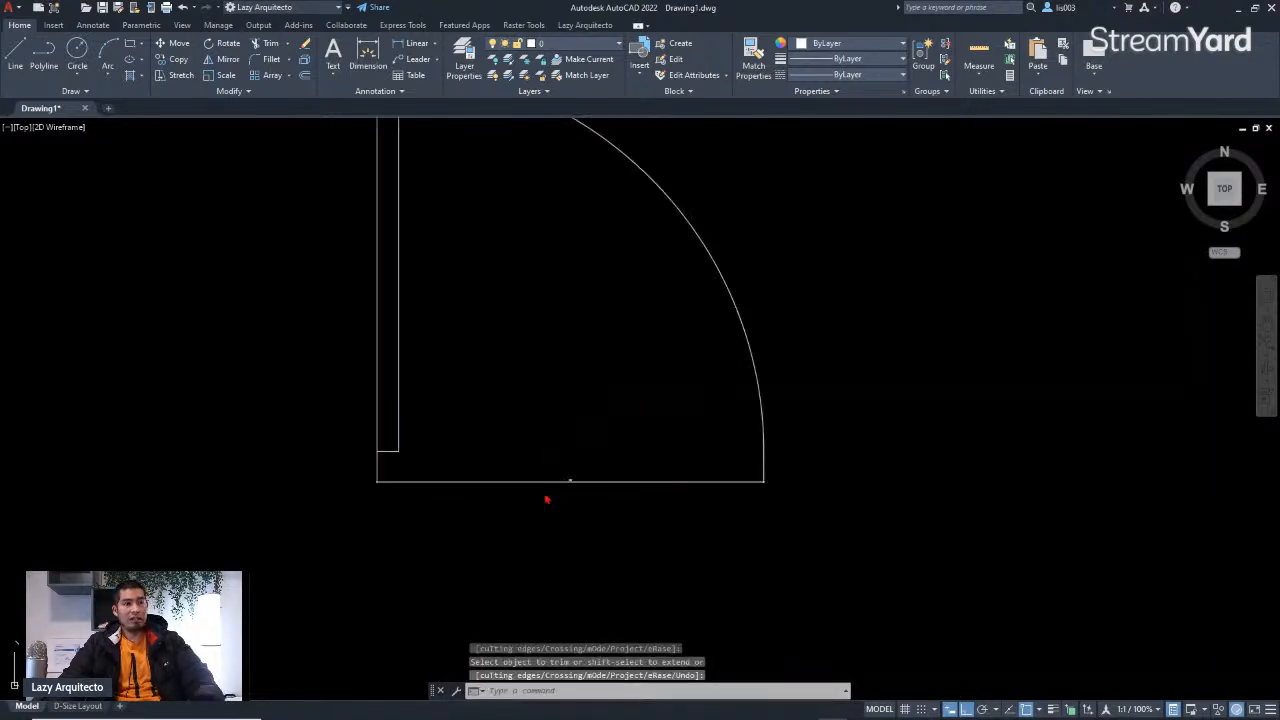
{"action": "left_click", "coordinate": [545, 494]}
{"action": "left_click", "coordinate": [530, 459]}
{"action": "key", "text": "Delete"}
{"action": "scroll", "coordinate": [551, 491], "scroll_direction": "down", "scroll_amount": 5}
{"action": "scroll", "coordinate": [531, 457], "scroll_direction": "up", "scroll_amount": 3}
{"action": "scroll", "coordinate": [679, 528], "scroll_direction": "down", "scroll_amount": 8}
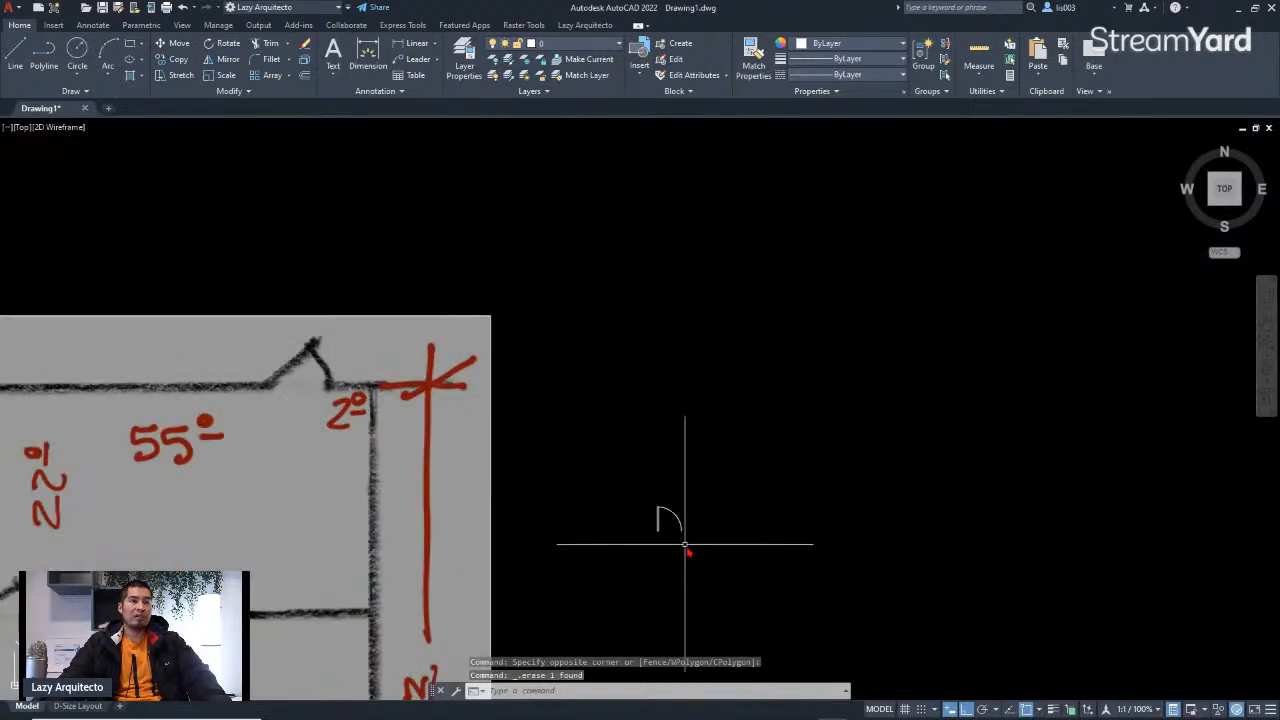
Step: Create a block named DOOR from the leaf and swing arc, with its base point at the leaf's bottom hinge corner
{"action": "mouse_move", "coordinate": [525, 447]}
{"action": "middle_mouse_down"}
{"action": "mouse_move", "coordinate": [642, 380]}
{"action": "mouse_move", "coordinate": [676, 322]}
{"action": "middle_mouse_up"}
{"action": "scroll", "coordinate": [665, 324], "scroll_direction": "down", "scroll_amount": 3}
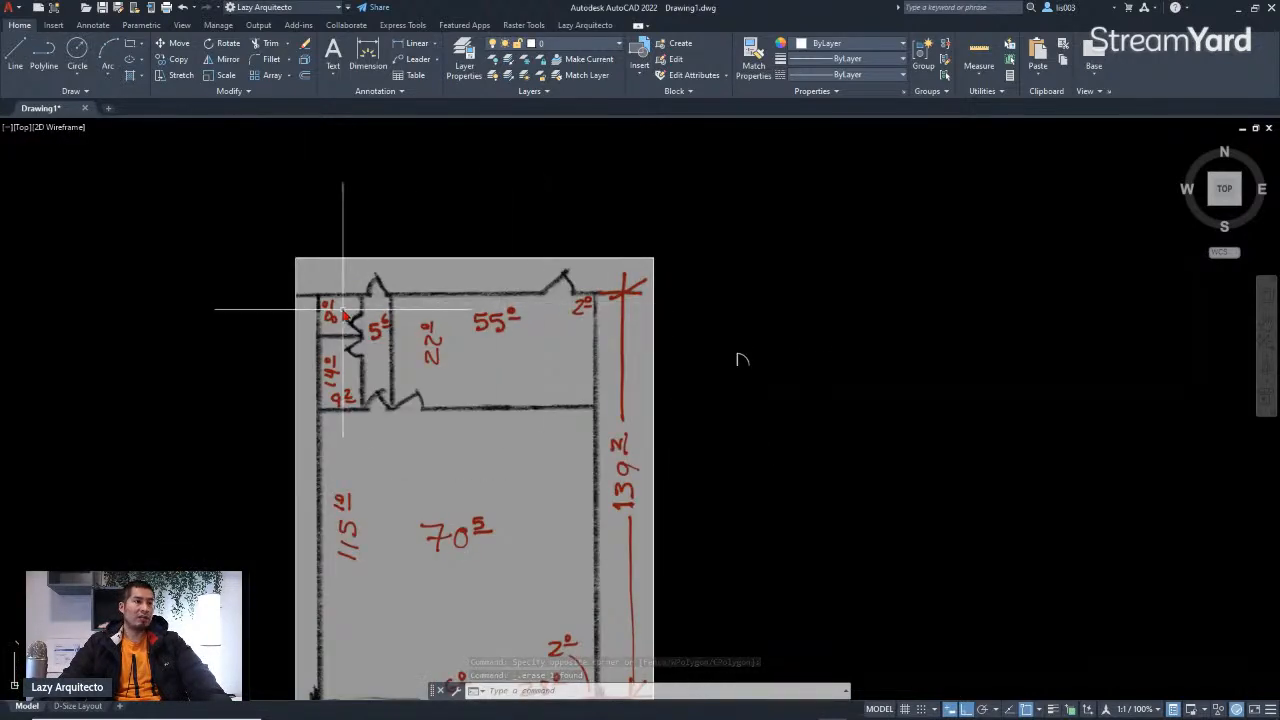
{"action": "scroll", "coordinate": [372, 456], "scroll_direction": "down", "scroll_amount": 3}
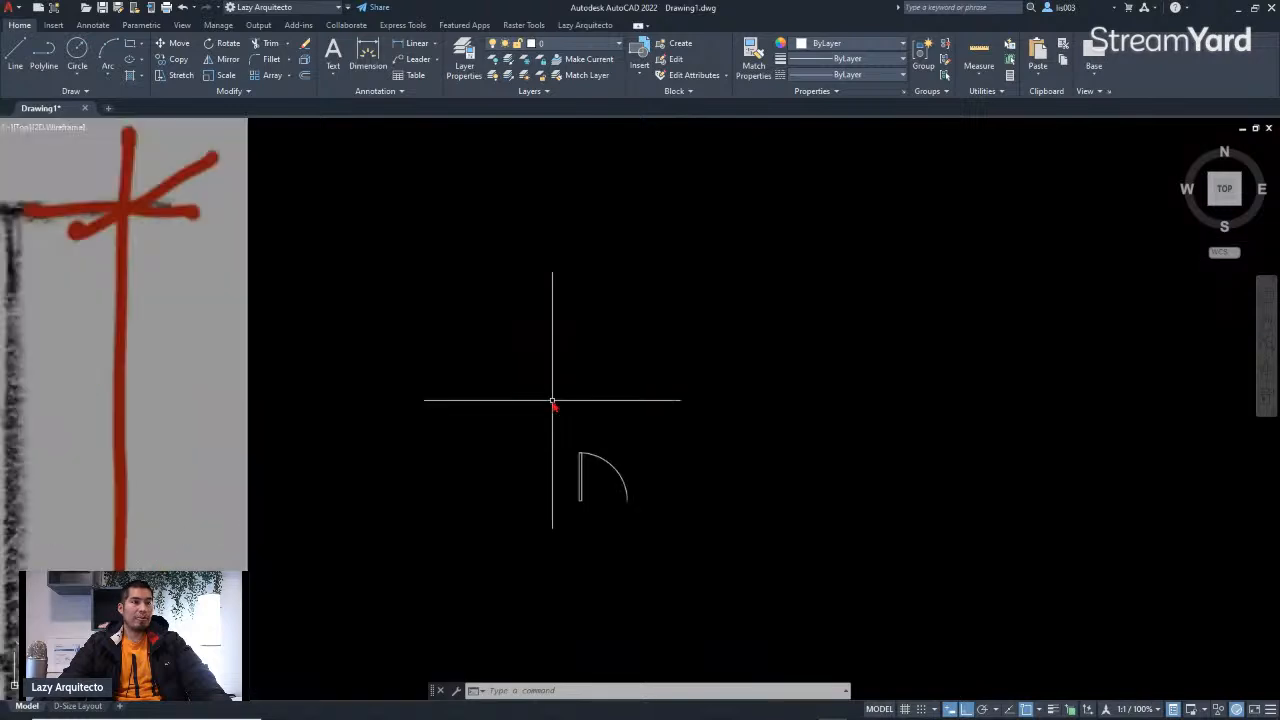
{"action": "scroll", "coordinate": [618, 487], "scroll_direction": "up", "scroll_amount": 3}
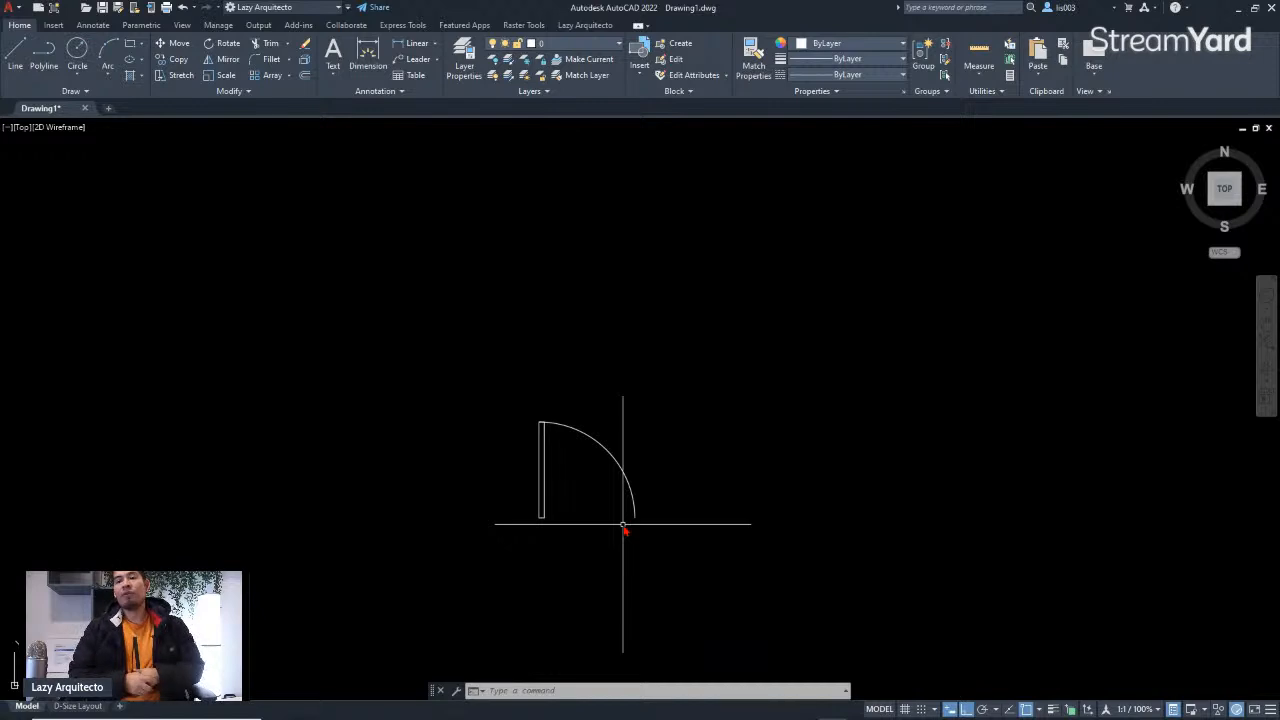
{"action": "left_click", "coordinate": [666, 540]}
{"action": "left_click", "coordinate": [514, 393]}
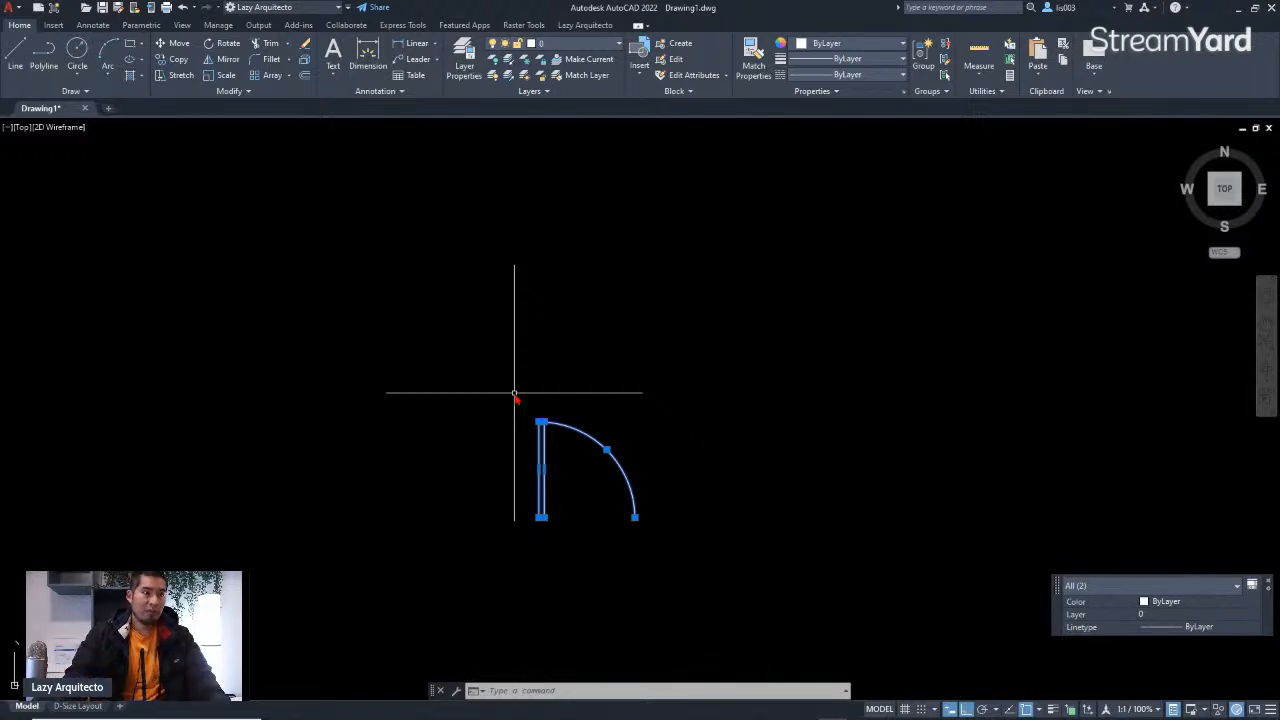
{"action": "left_click", "coordinate": [658, 544]}
{"action": "left_click", "coordinate": [489, 405]}
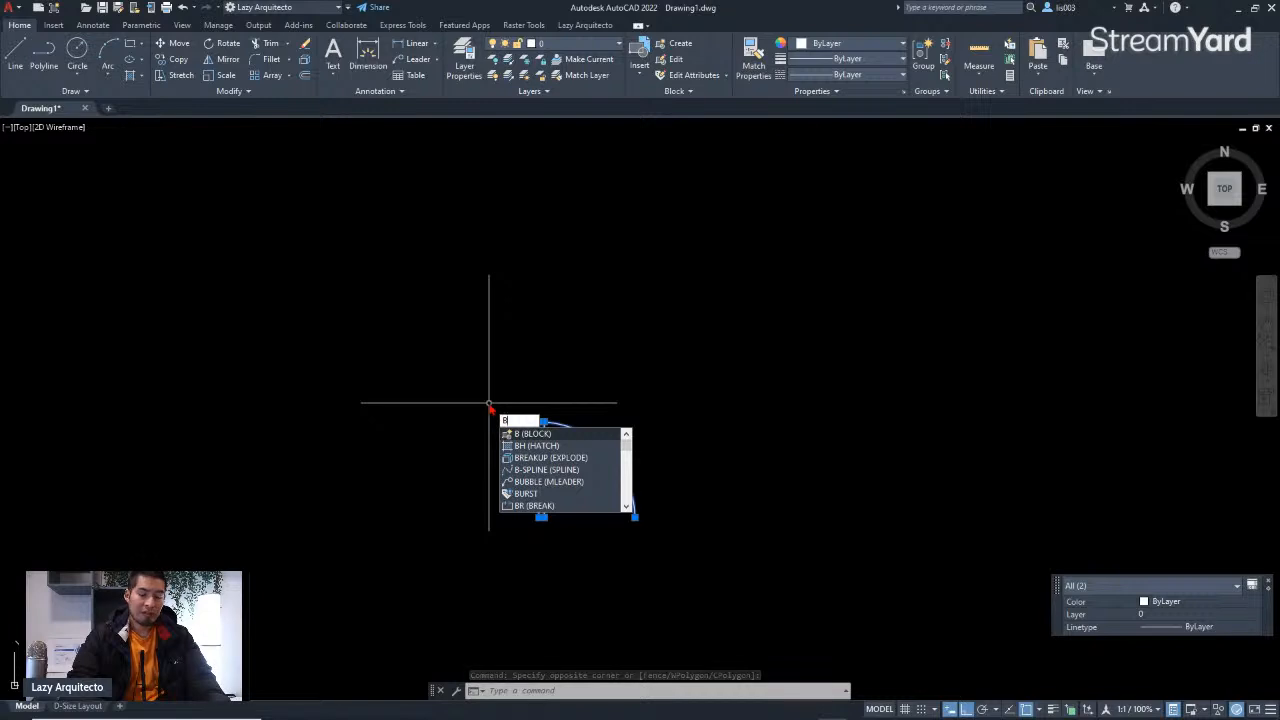
{"action": "key", "text": "Return"}
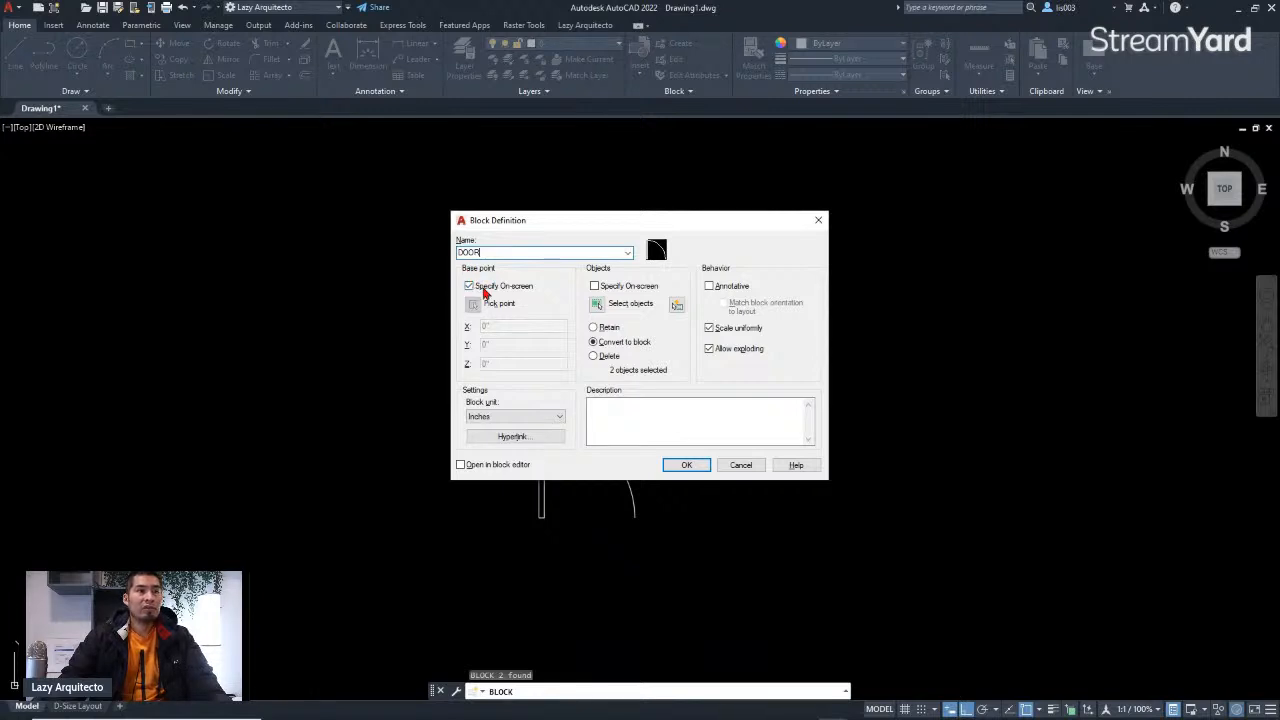
{"action": "left_click", "coordinate": [687, 469]}
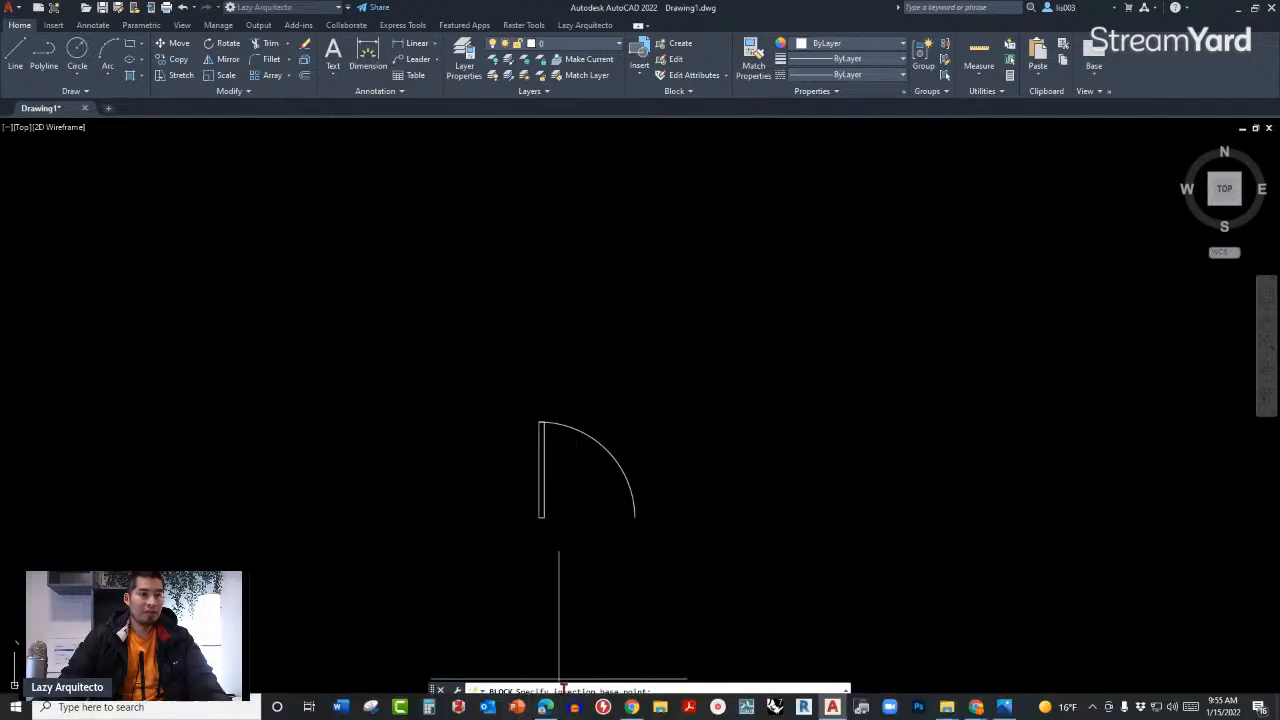
{"action": "scroll", "coordinate": [534, 540], "scroll_direction": "up", "scroll_amount": 5}
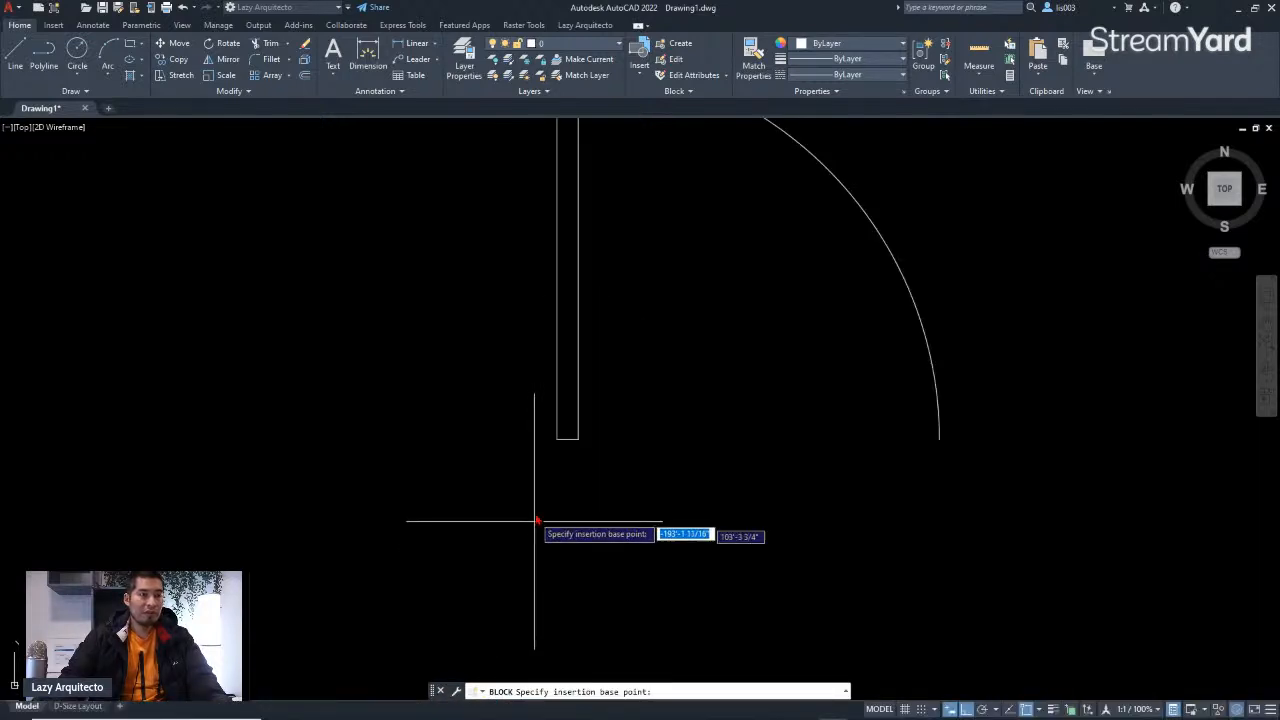
{"action": "left_click", "coordinate": [557, 438]}
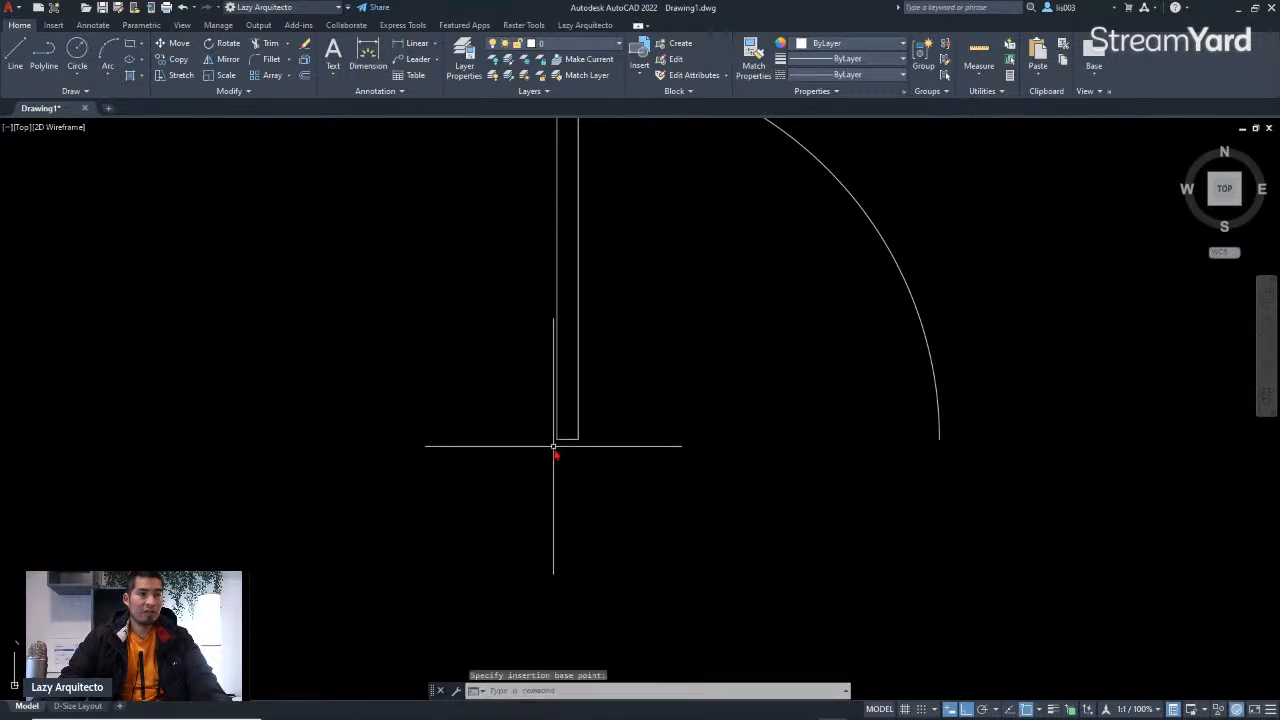
Step: Move the DOOR block to the inner wall corner at the top-right of the traced floor plan
{"action": "scroll", "coordinate": [554, 446], "scroll_direction": "down", "scroll_amount": 5}
{"action": "left_click", "coordinate": [554, 438]}
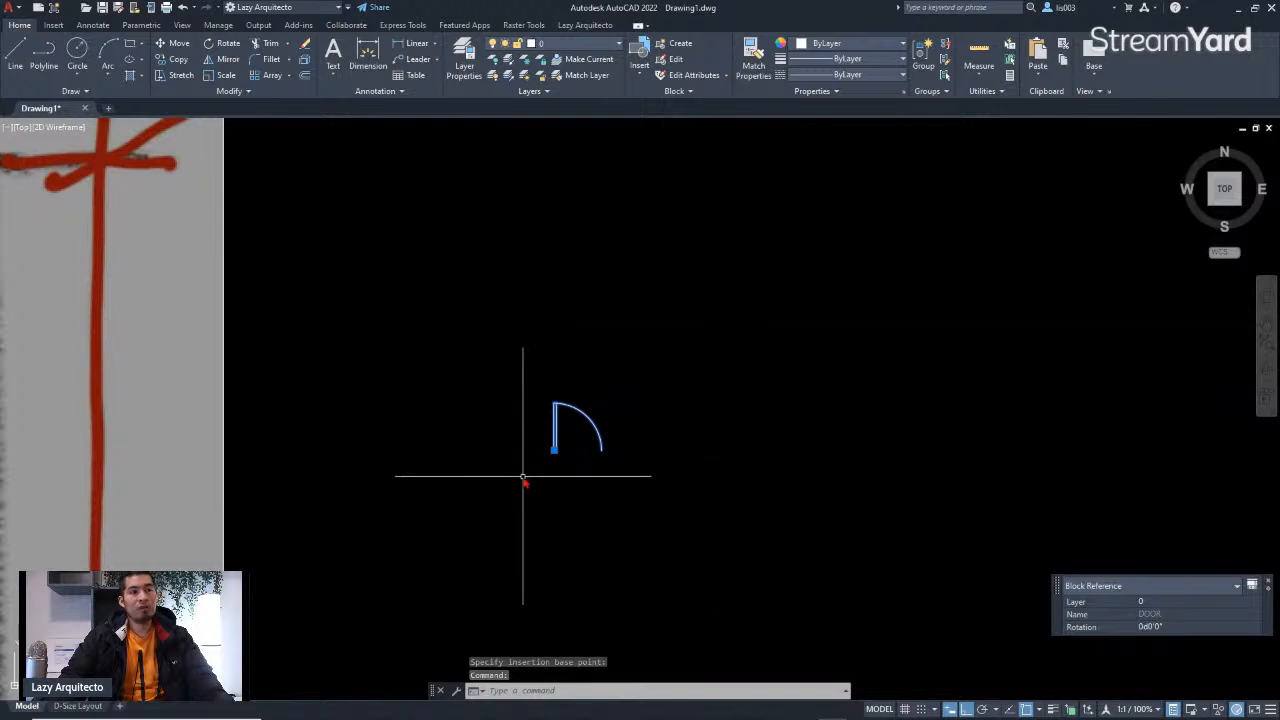
{"action": "scroll", "coordinate": [523, 477], "scroll_direction": "down", "scroll_amount": 3}
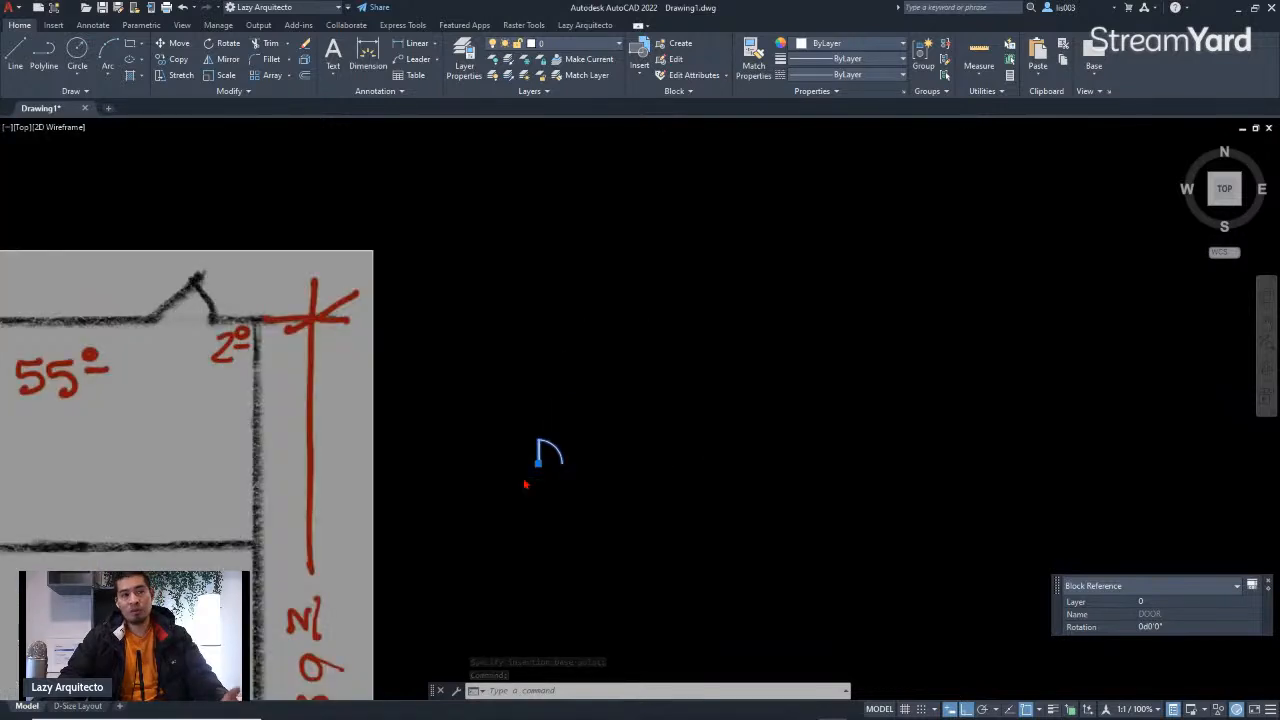
{"action": "scroll", "coordinate": [523, 477], "scroll_direction": "down", "scroll_amount": 2}
{"action": "left_click", "coordinate": [531, 468]}
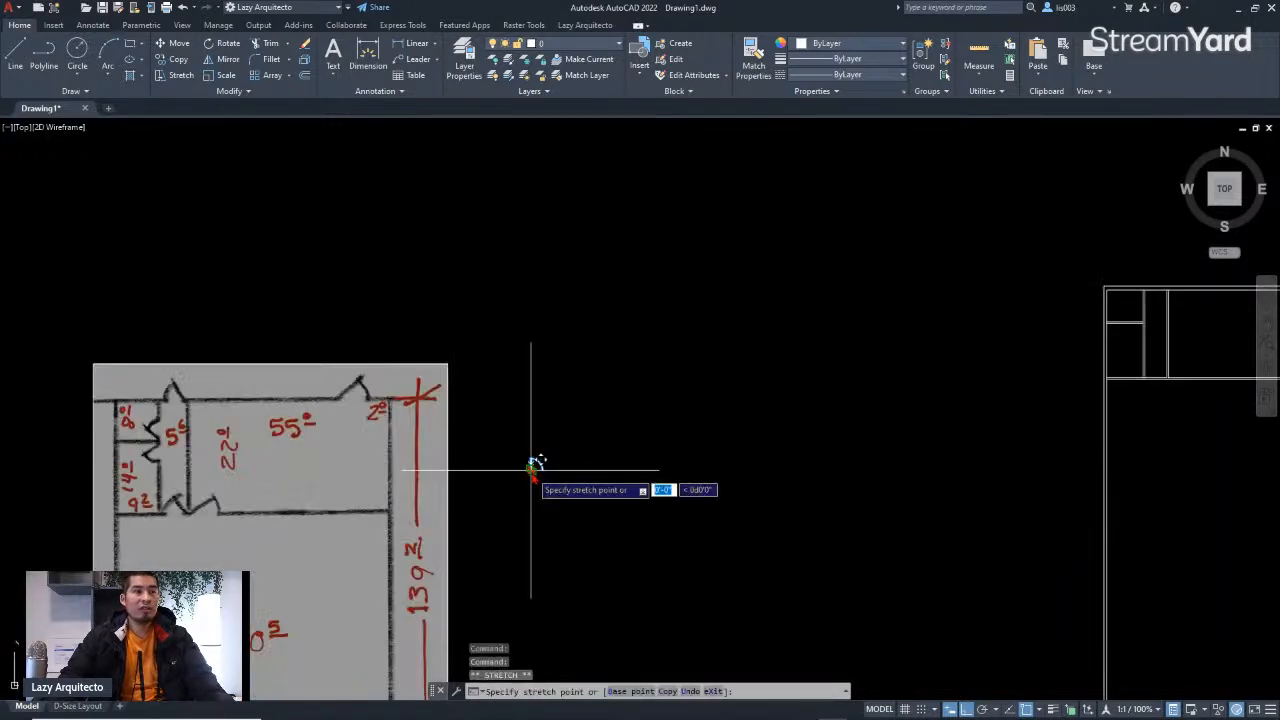
{"action": "left_click", "coordinate": [747, 467]}
{"action": "left_click", "coordinate": [749, 467]}
{"action": "left_click", "coordinate": [595, 488]}
{"action": "left_click", "coordinate": [595, 472]}
{"action": "left_click", "coordinate": [592, 342]}
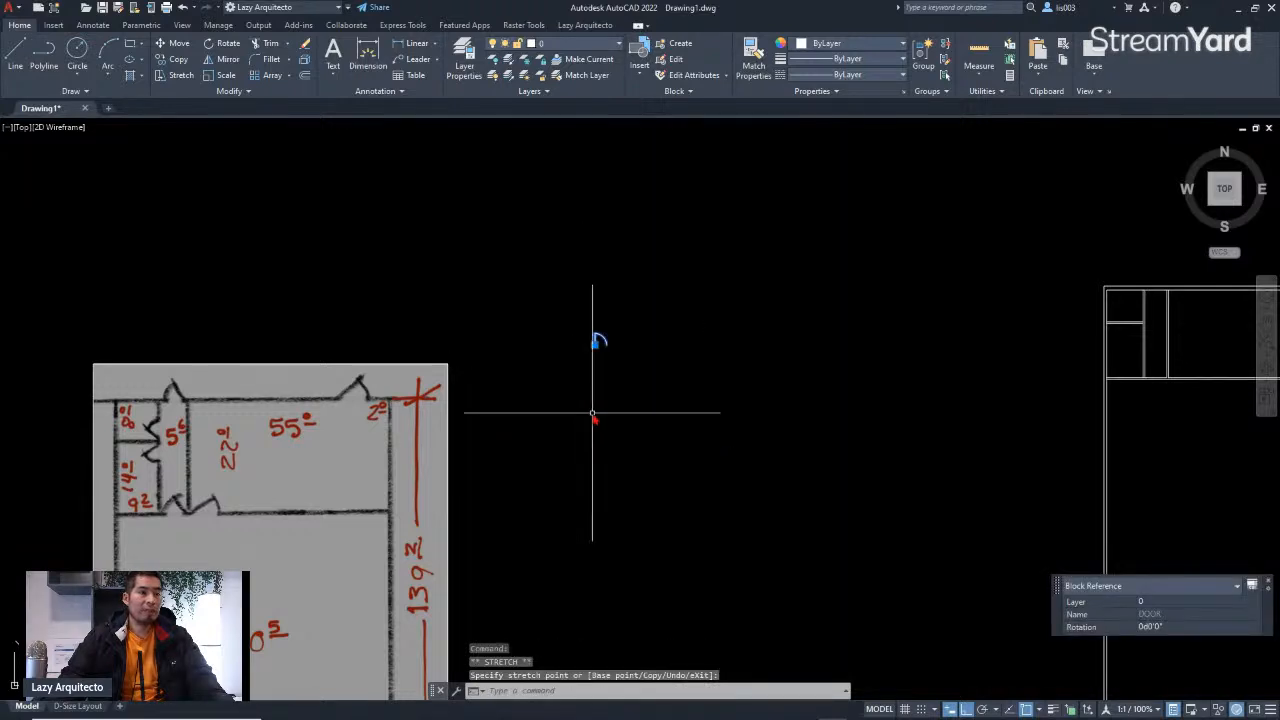
{"action": "scroll", "coordinate": [357, 414], "scroll_direction": "up", "scroll_amount": 5}
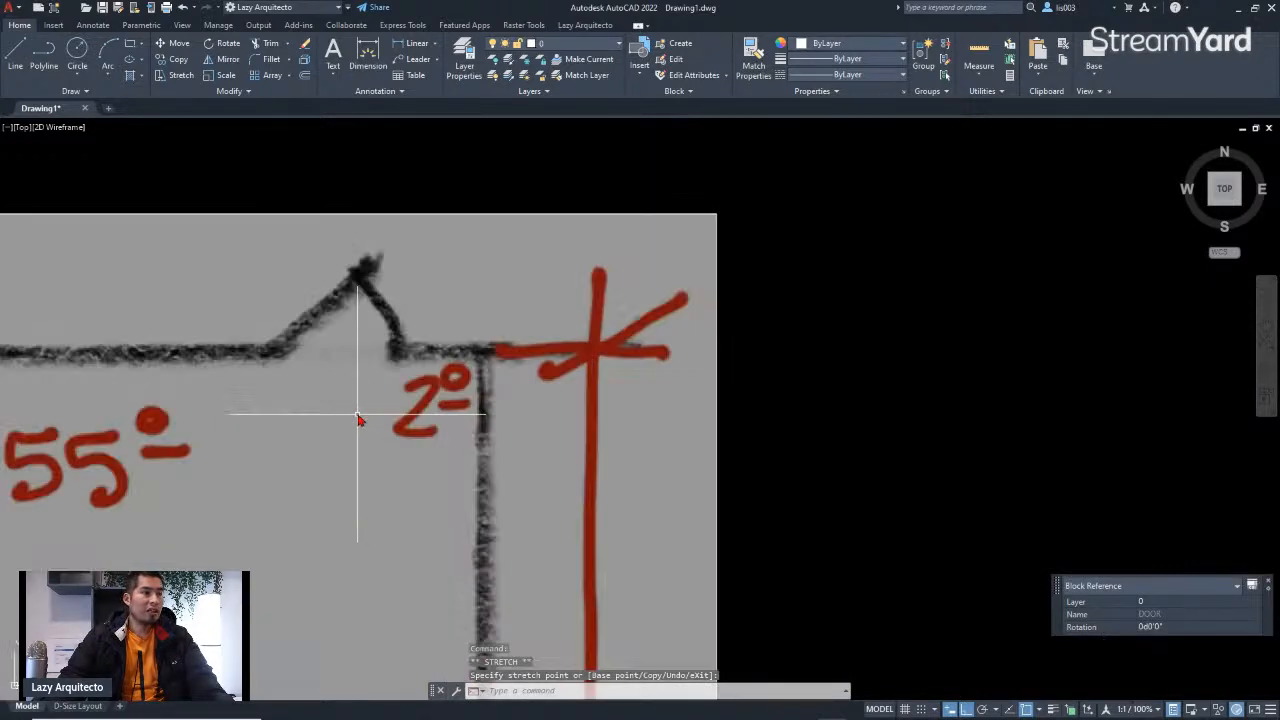
{"action": "scroll", "coordinate": [358, 342], "scroll_direction": "down", "scroll_amount": 5}
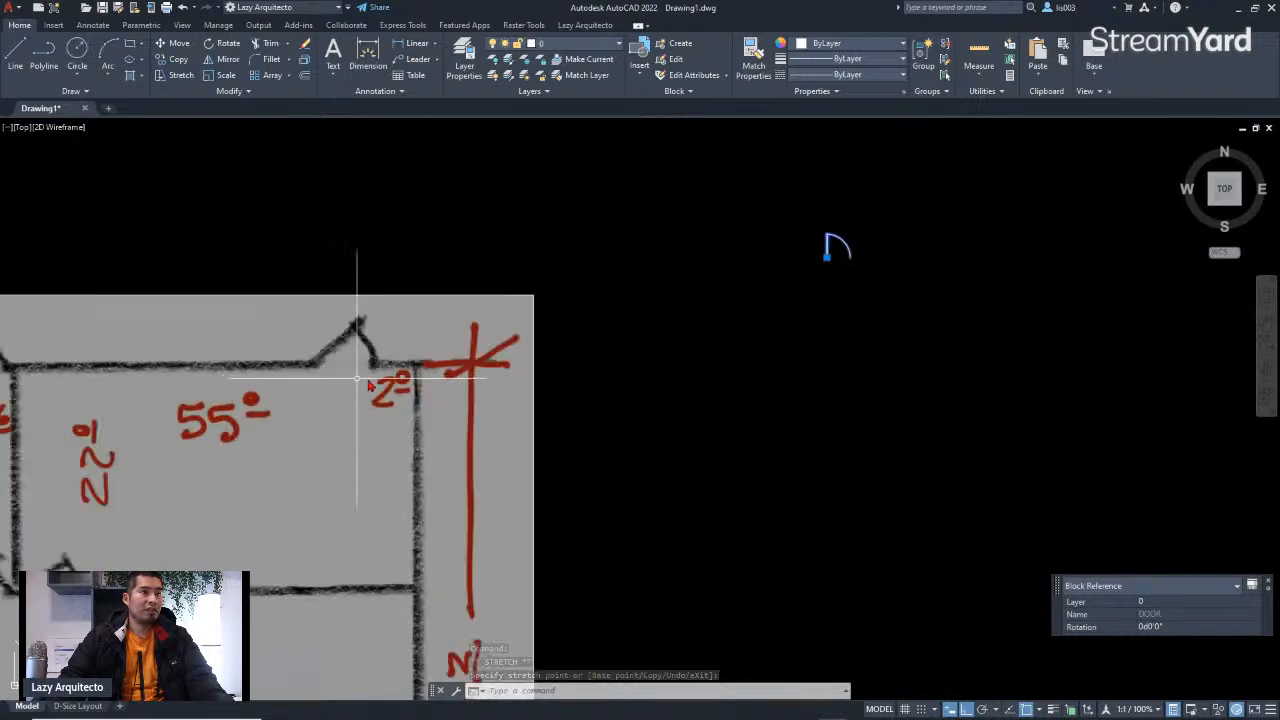
{"action": "scroll", "coordinate": [610, 311], "scroll_direction": "down", "scroll_amount": 2}
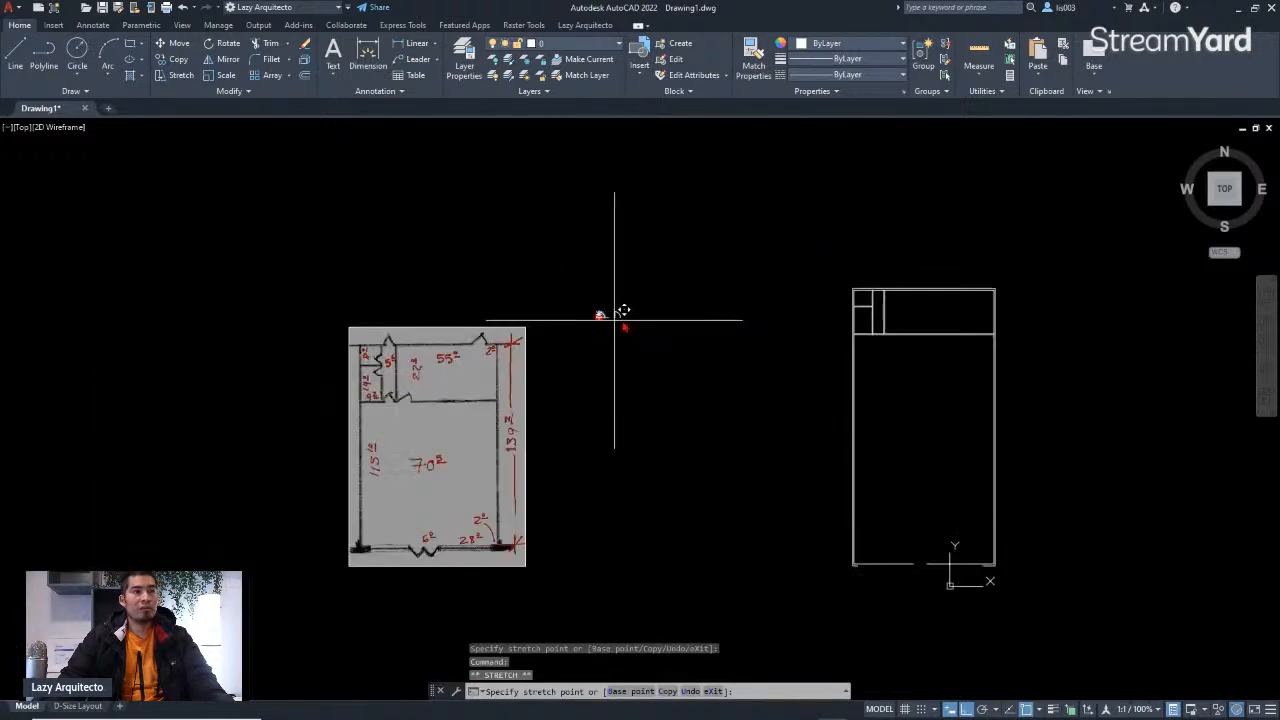
{"action": "scroll", "coordinate": [994, 277], "scroll_direction": "up", "scroll_amount": 5}
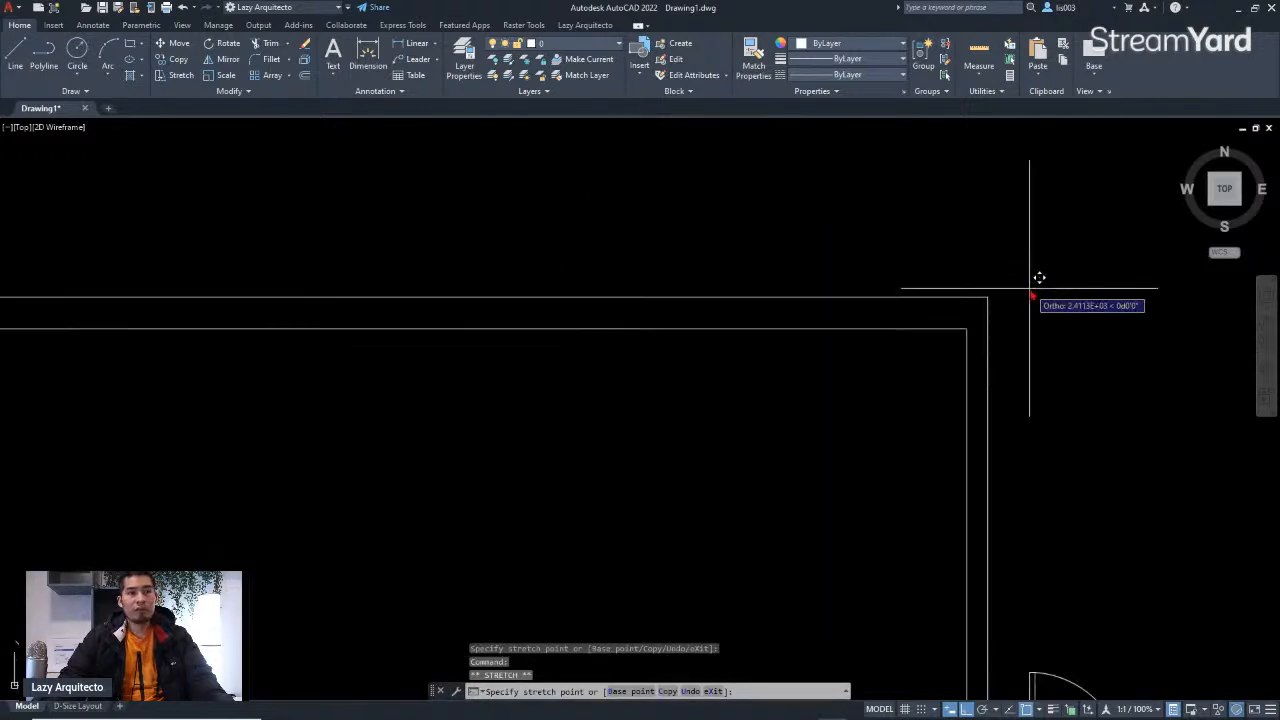
{"action": "left_click", "coordinate": [968, 326]}
{"action": "middle_click_drag", "start_coordinate": [999, 276], "coordinate": [886, 306]}
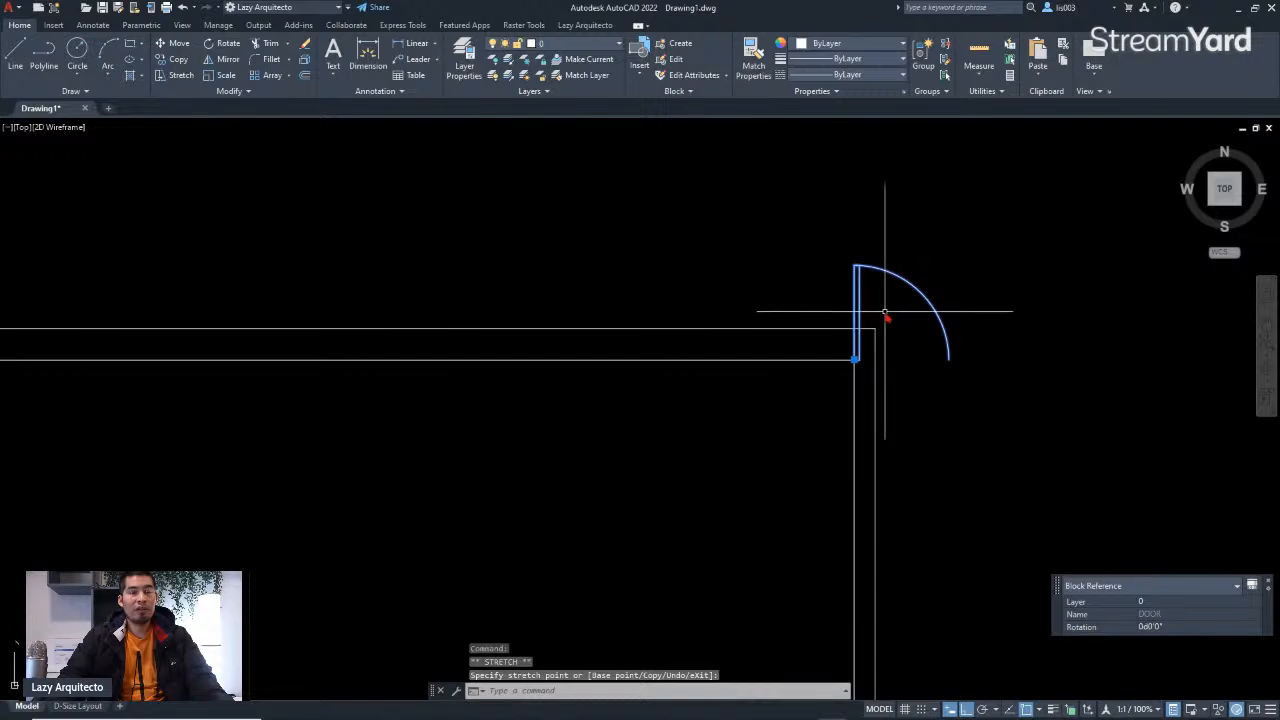
{"action": "key", "text": "Escape"}
{"action": "scroll", "coordinate": [862, 318], "scroll_direction": "up", "scroll_amount": 3}
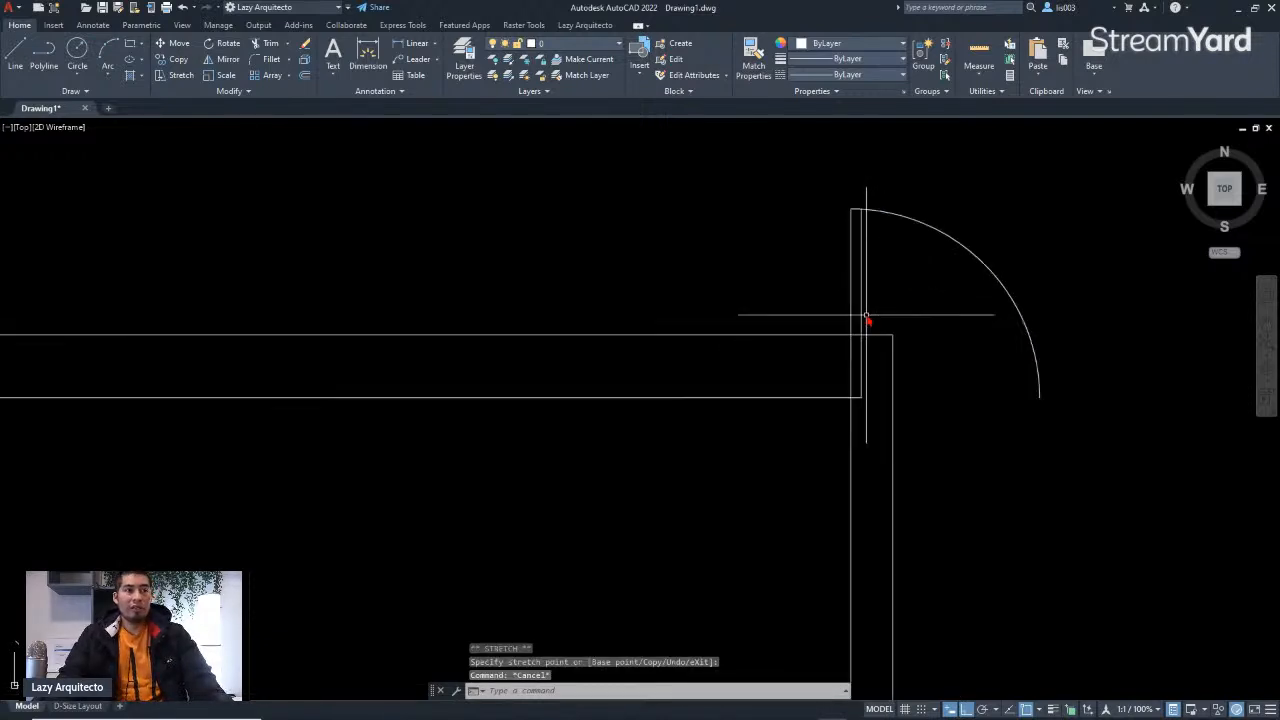
{"action": "left_click", "coordinate": [855, 398]}
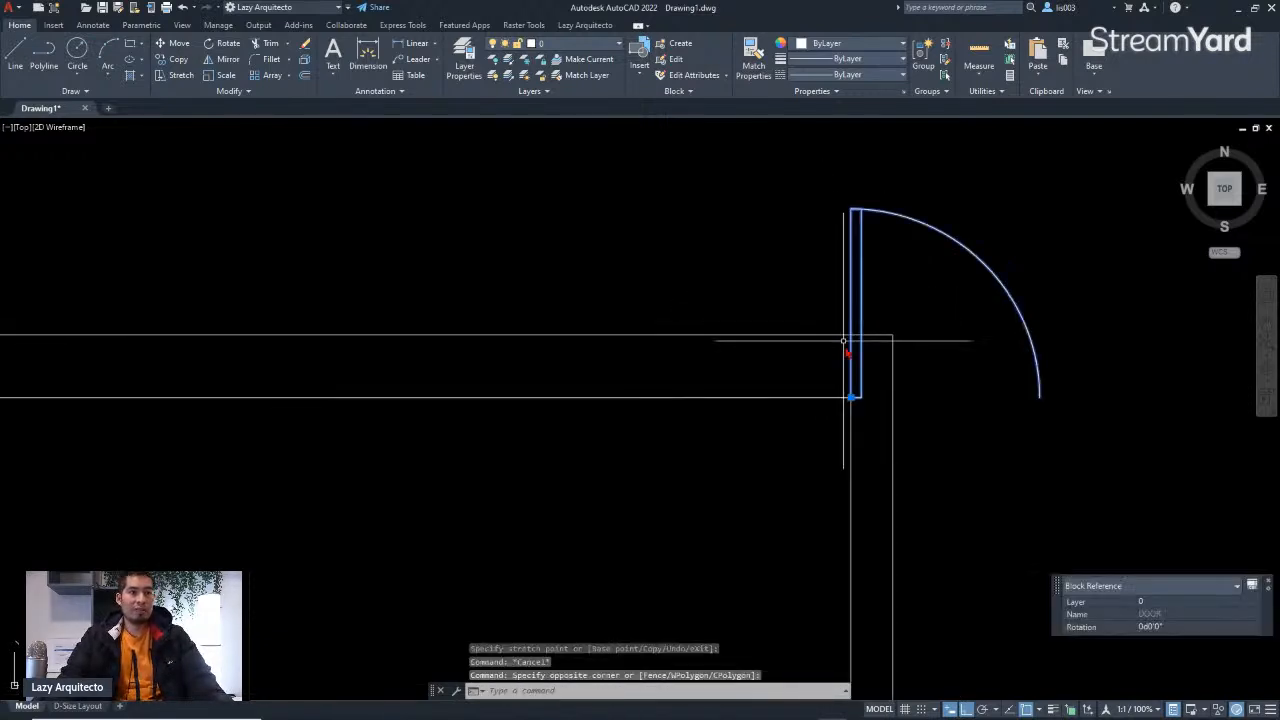
{"action": "left_click", "coordinate": [855, 398]}
{"action": "key", "text": "Escape"}
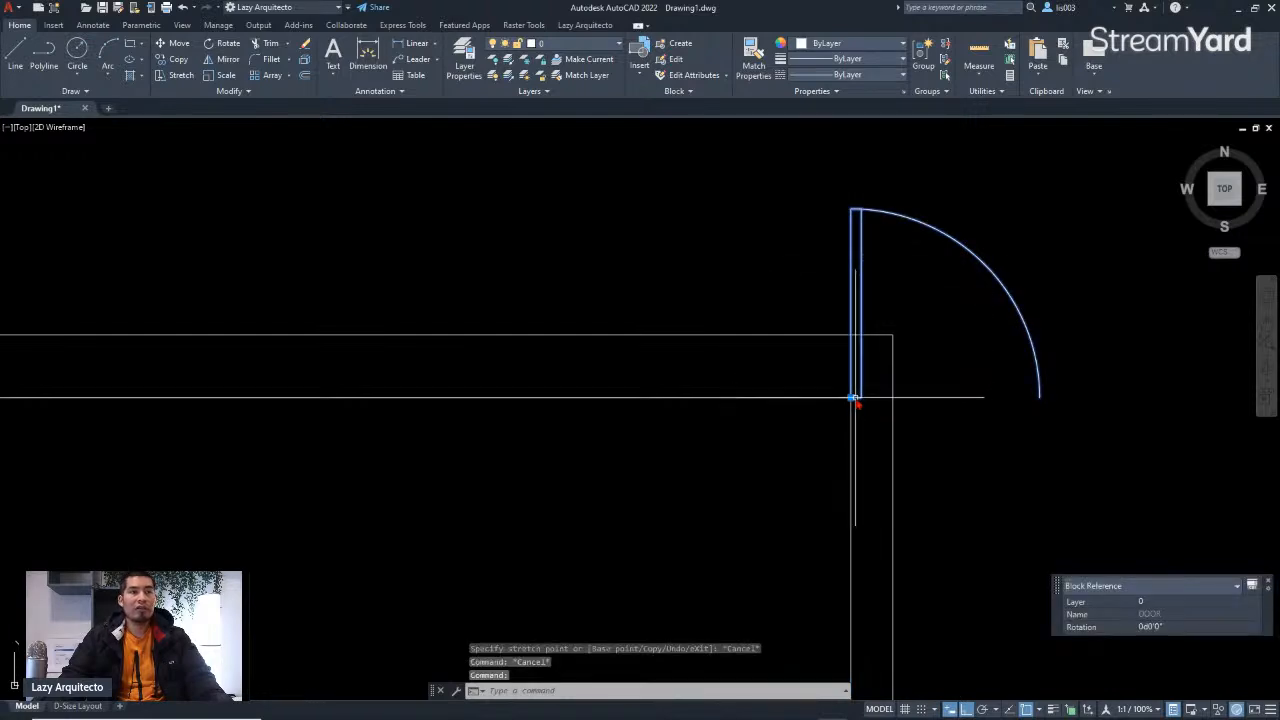
{"action": "left_click", "coordinate": [855, 398]}
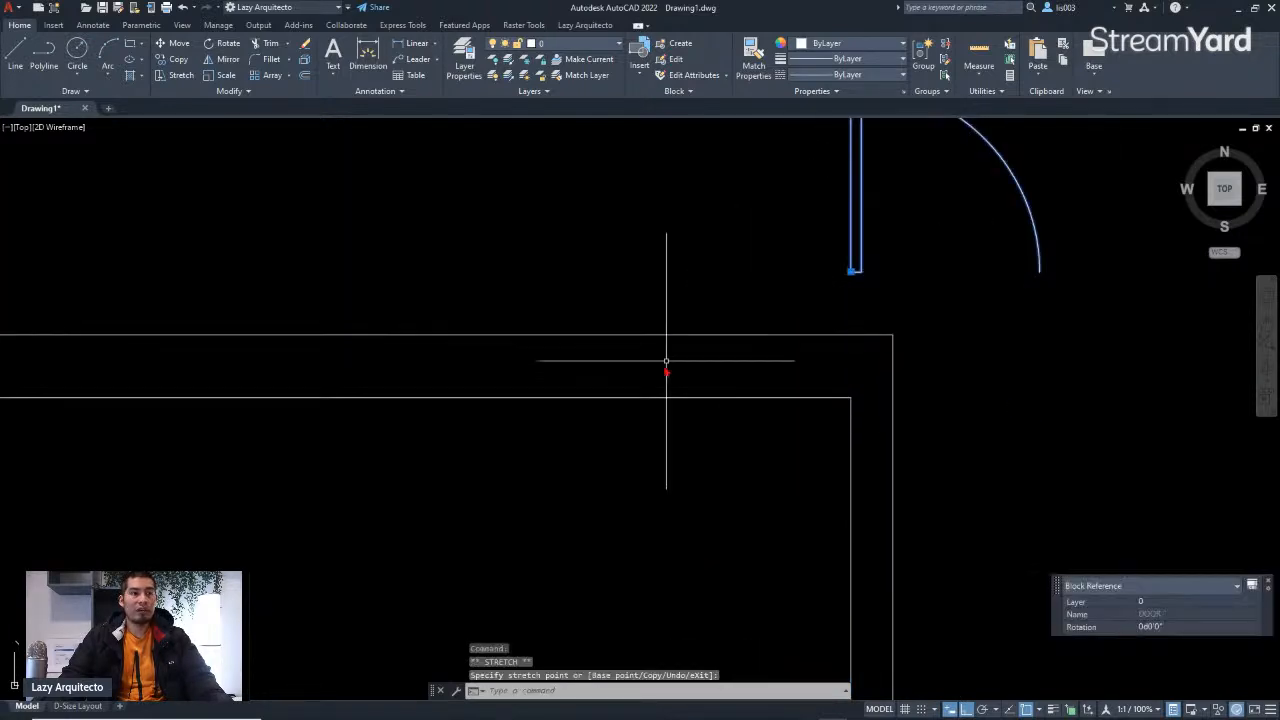
{"action": "key", "text": "Escape"}
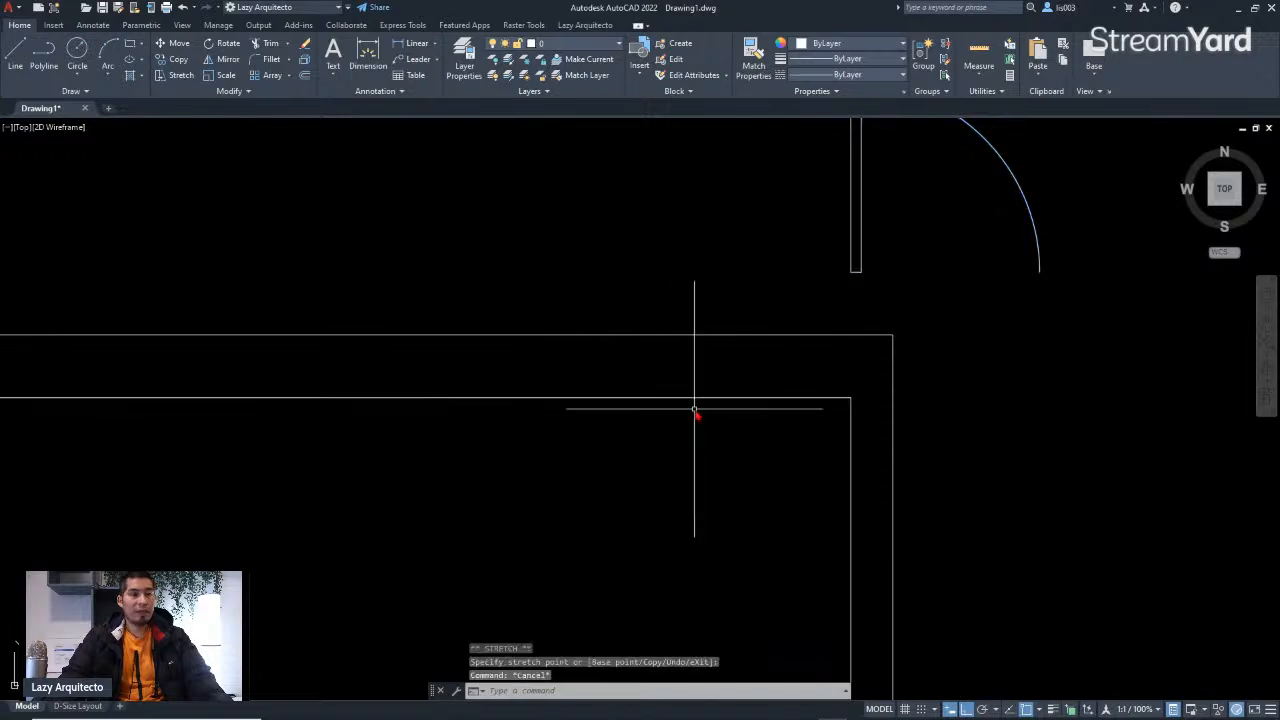
Step: Draw a line across the wall thickness a short distance left of the inner wall corner to mark a door jamb
{"action": "type", "text": "l"}
{"action": "key", "text": "Return"}
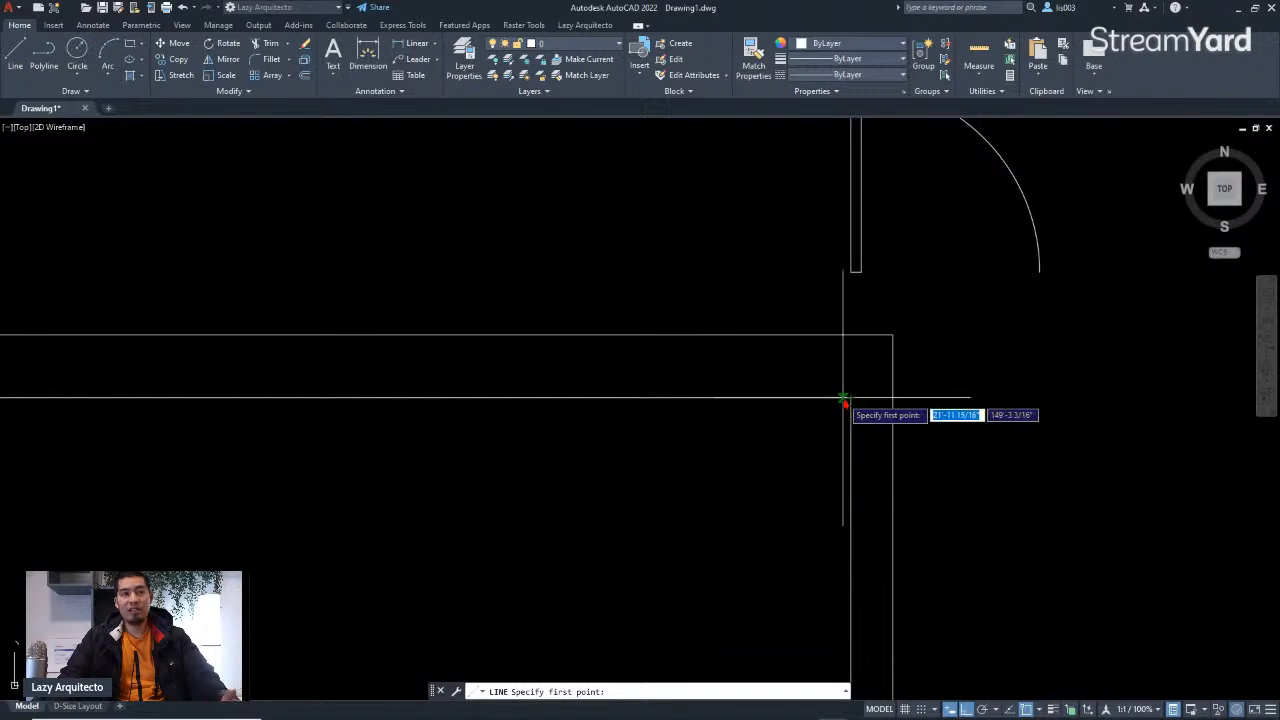
{"action": "left_click", "coordinate": [1039, 709]}
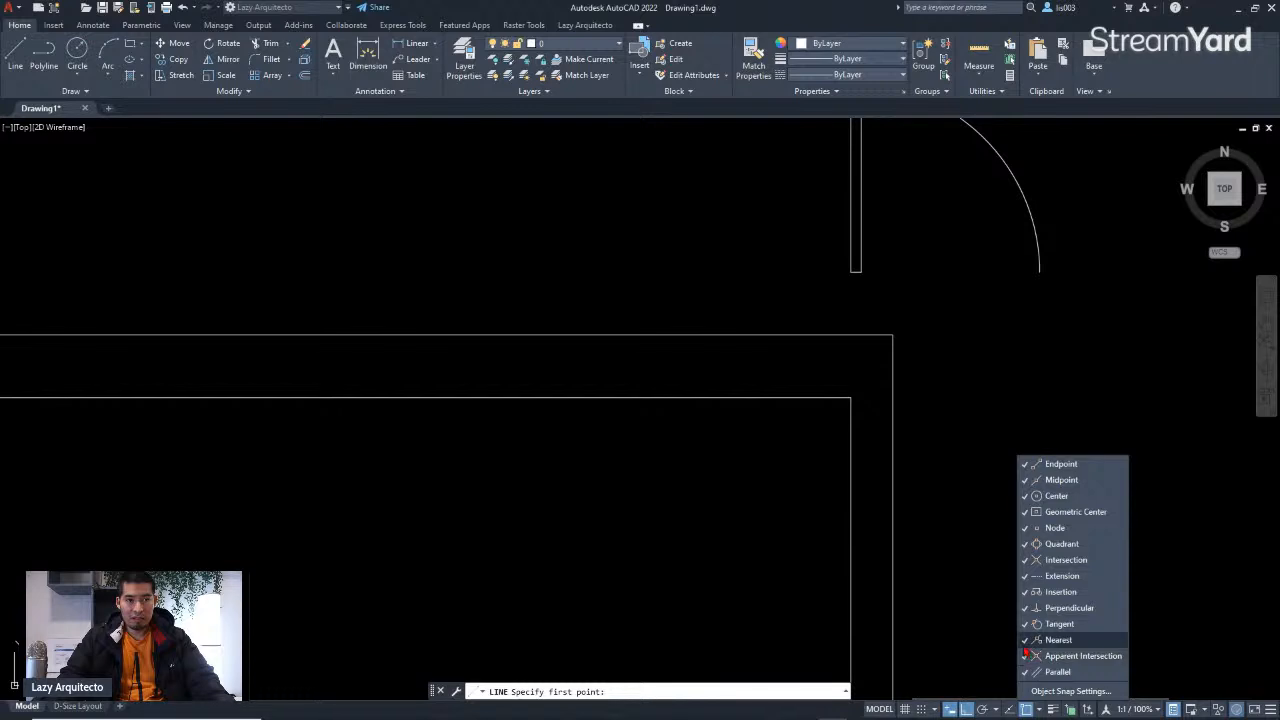
{"action": "left_click", "coordinate": [940, 524]}
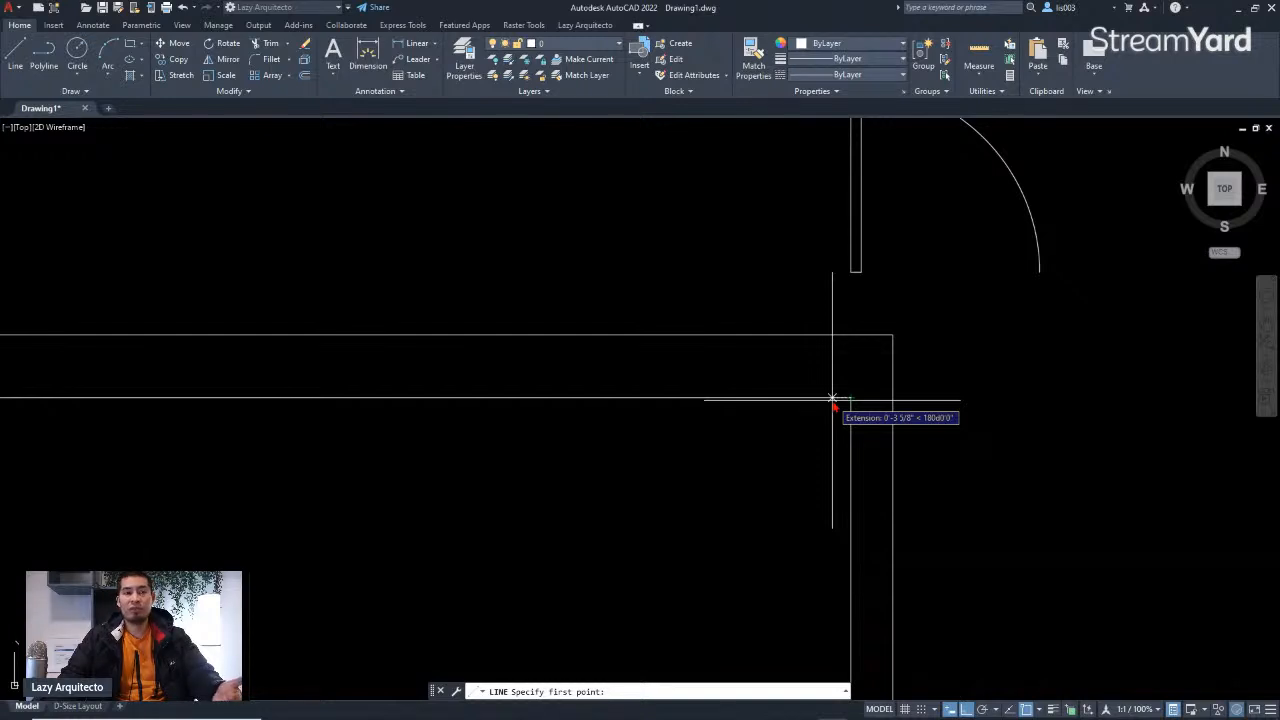
{"action": "type", "text": "2"}
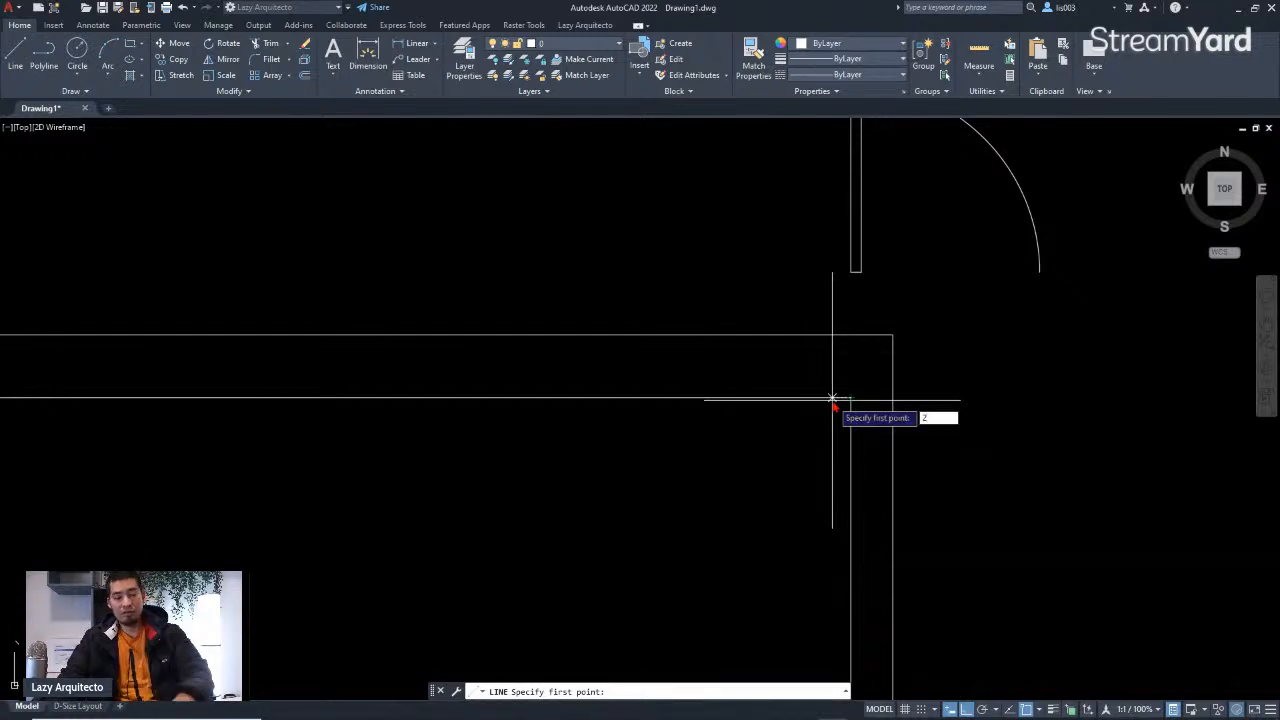
{"action": "key", "text": "Return"}
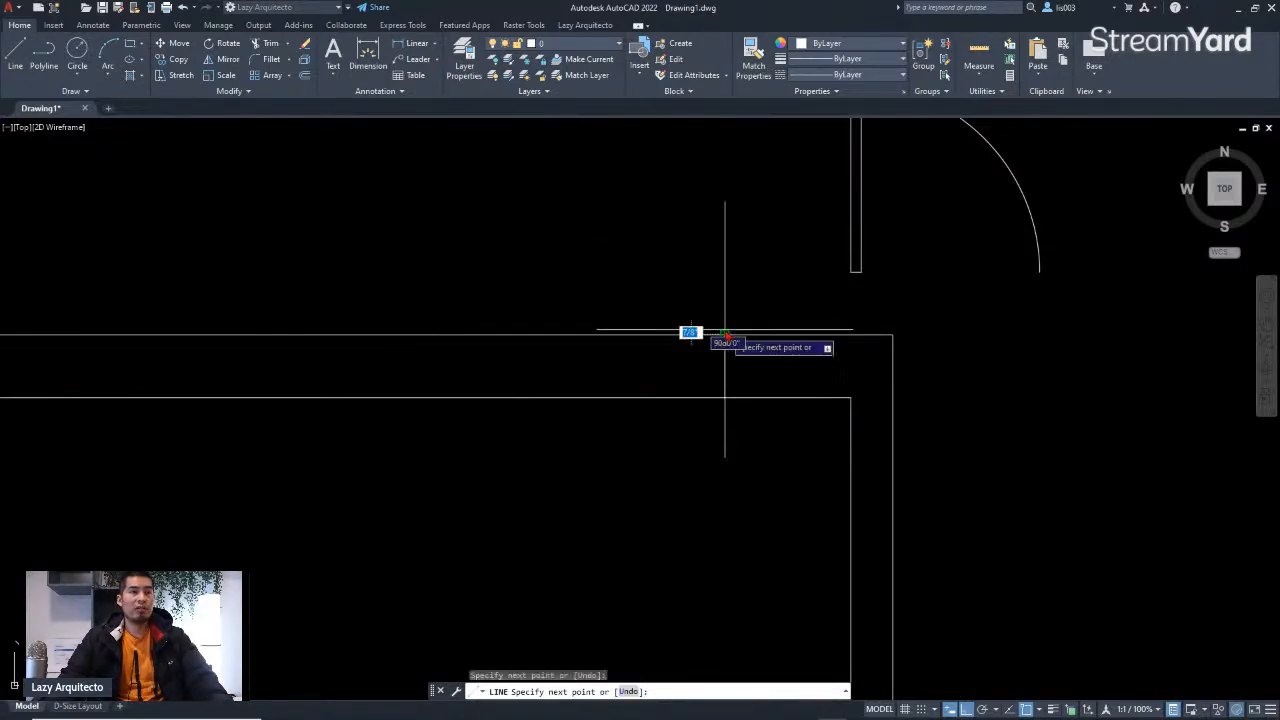
{"action": "key", "text": "Escape"}
Step: Offset the new jamb line by 3 to the left to mark the other side of the door opening
{"action": "scroll", "coordinate": [780, 410], "scroll_direction": "down", "scroll_amount": 3}
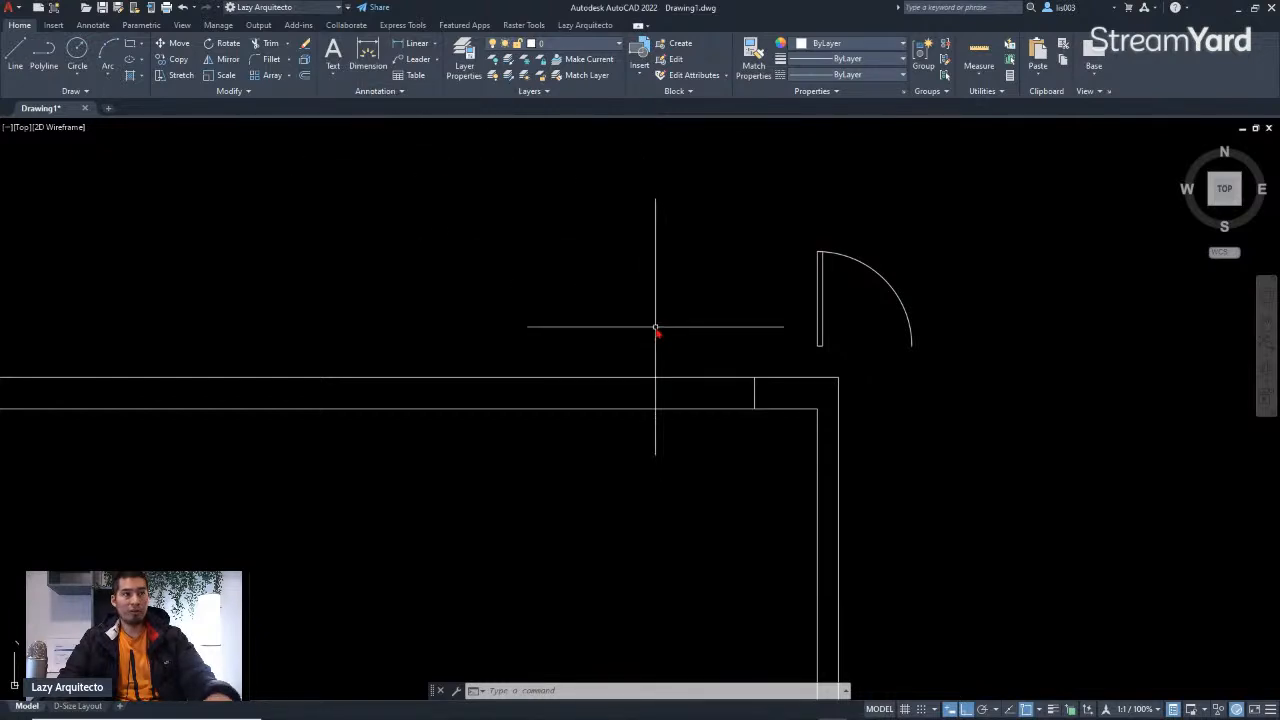
{"action": "key", "text": "Return"}
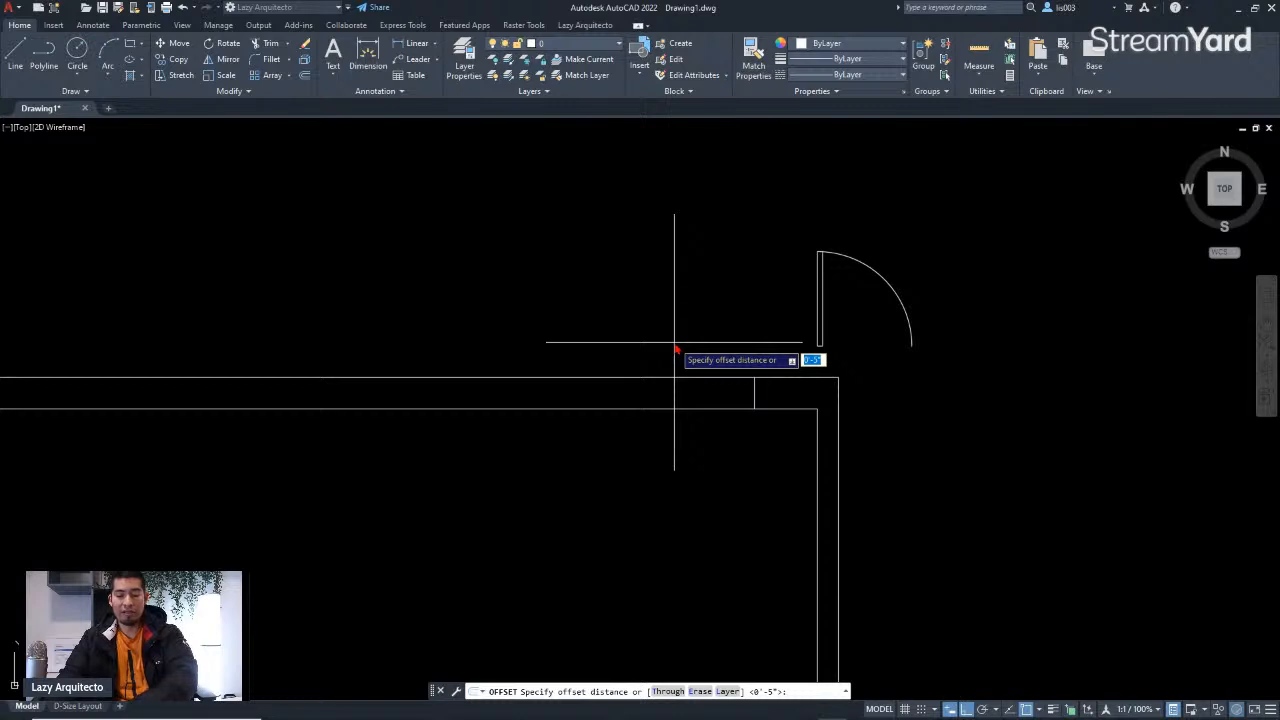
{"action": "type", "text": "3"}
{"action": "key", "text": "Return"}
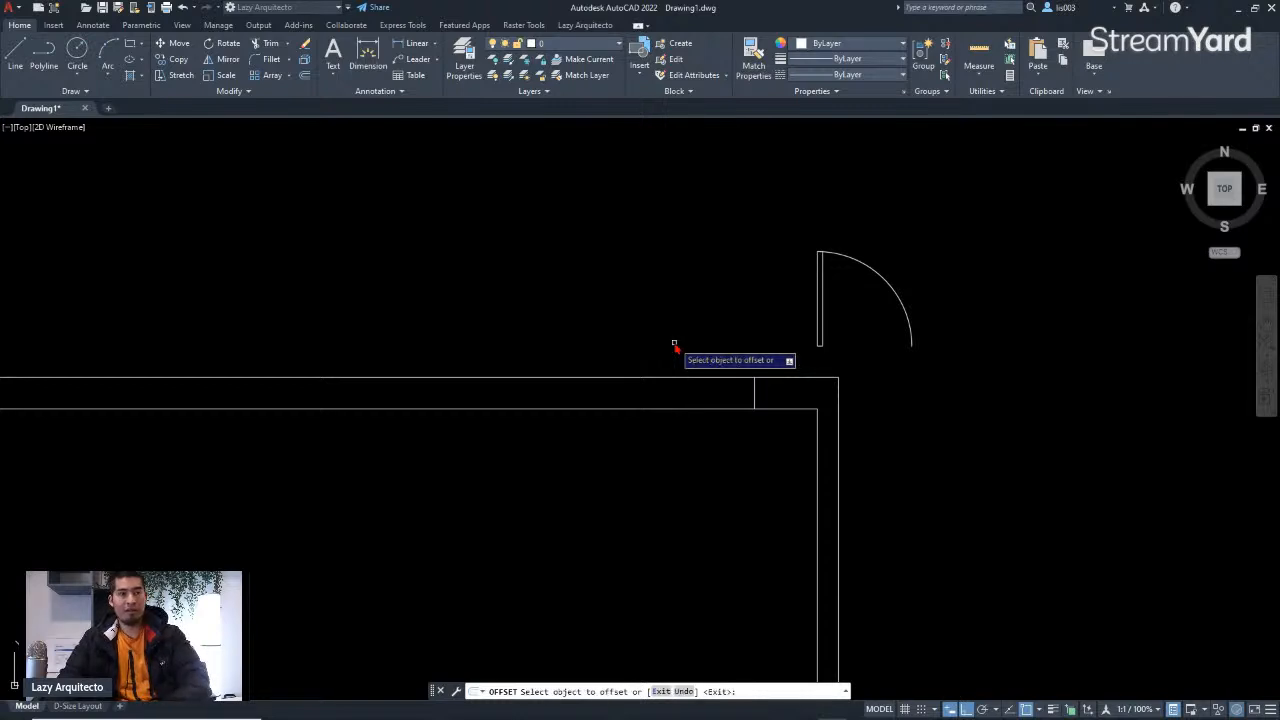
{"action": "left_click", "coordinate": [754, 395]}
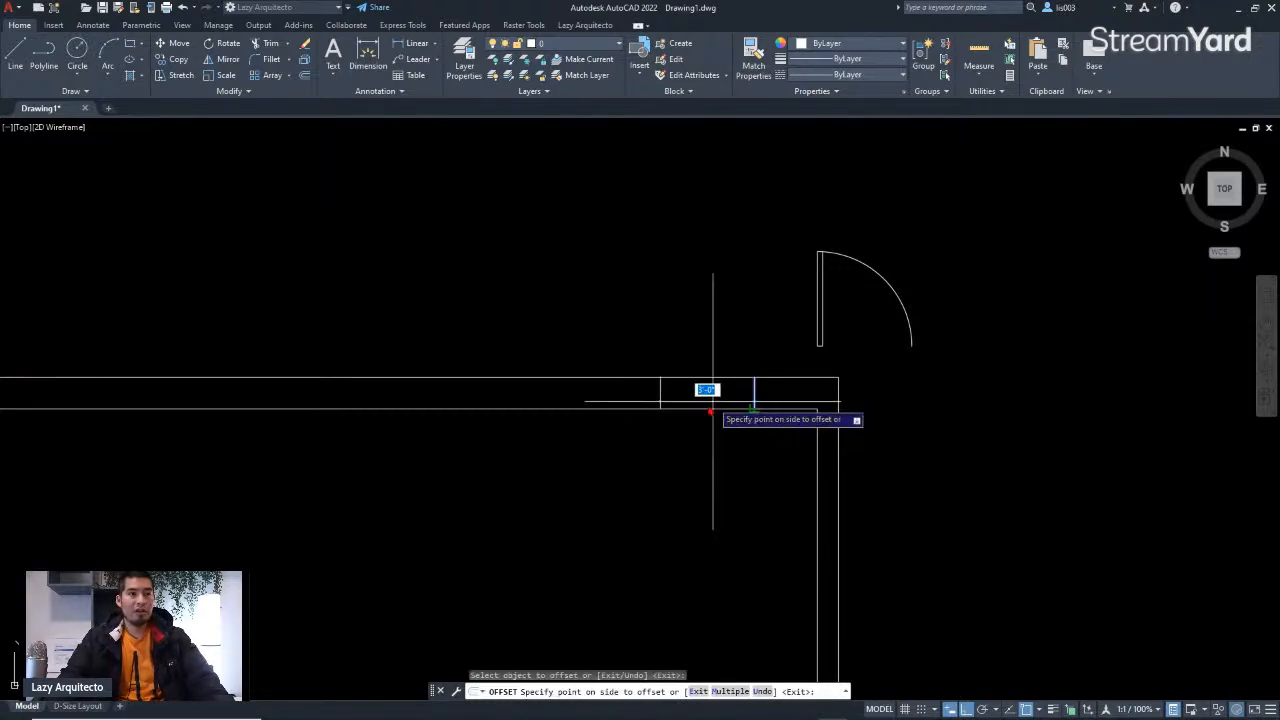
{"action": "left_click", "coordinate": [603, 428]}
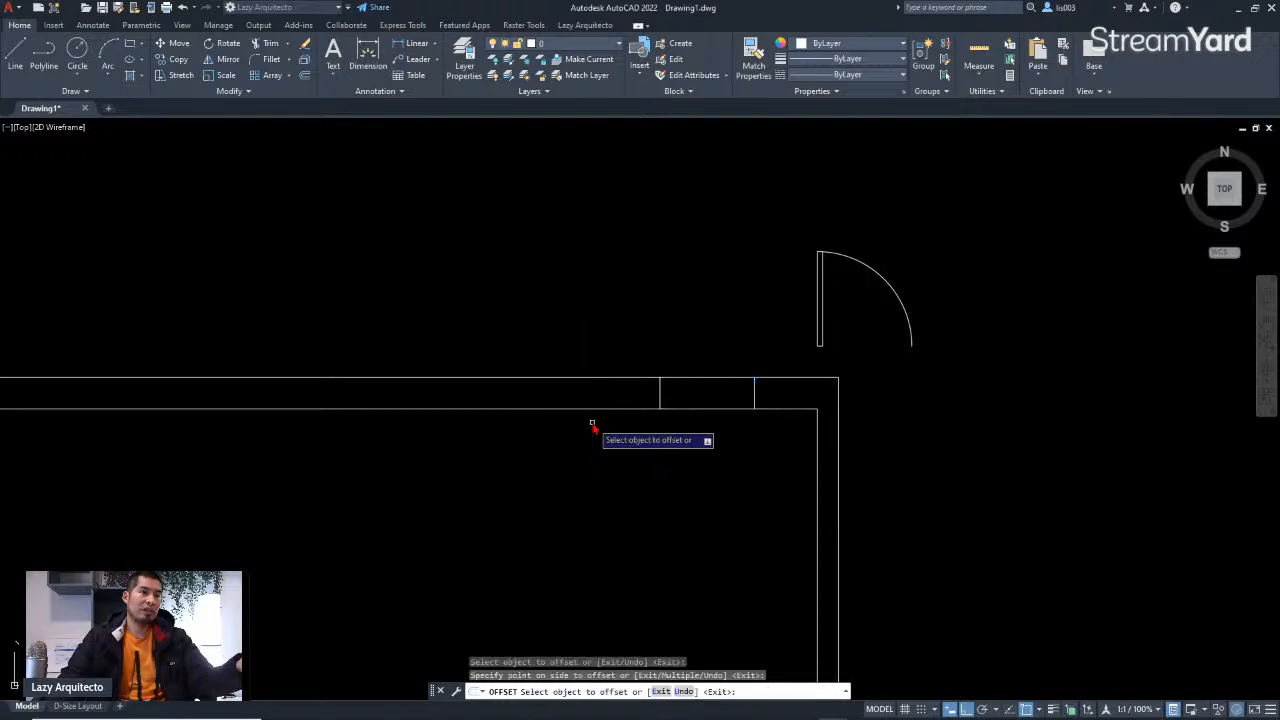
{"action": "key", "text": "Escape"}
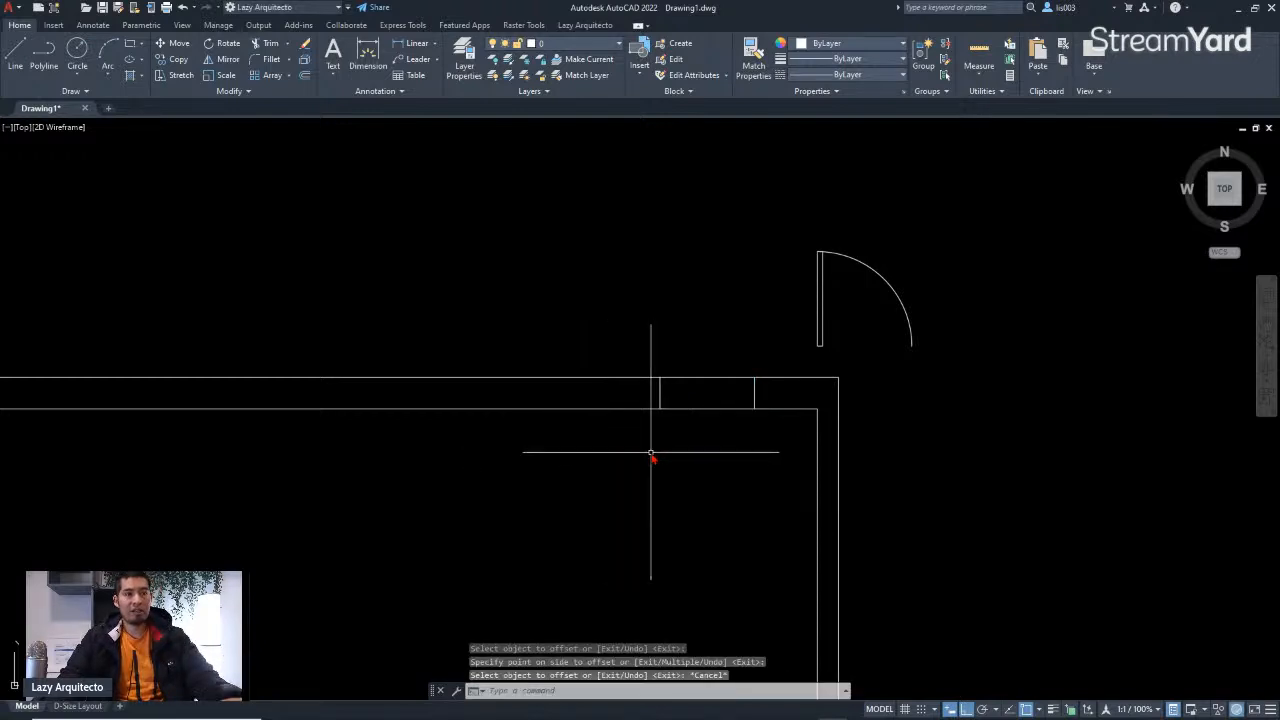
Step: Trim the wall lines between the two jamb lines to open the doorway
{"action": "middle_click_drag", "start_coordinate": [734, 437], "coordinate": [788, 429]}
{"action": "type", "text": "TR"}
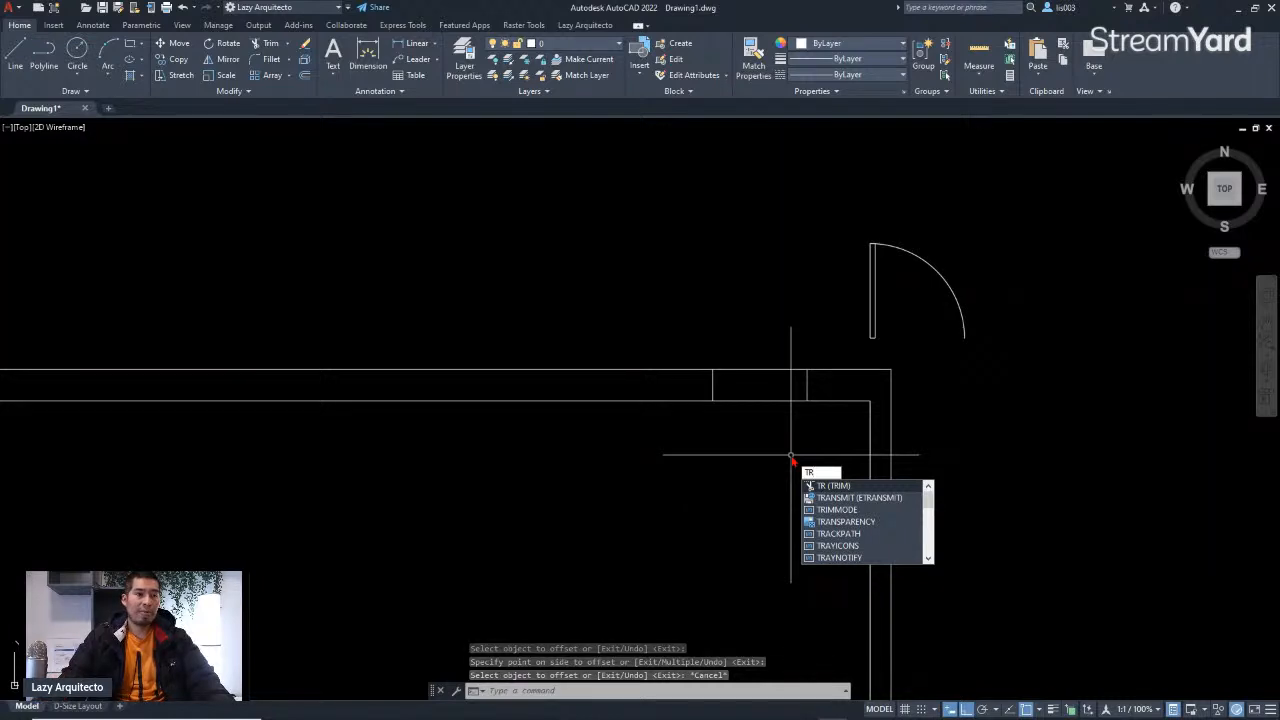
{"action": "key", "text": "Return"}
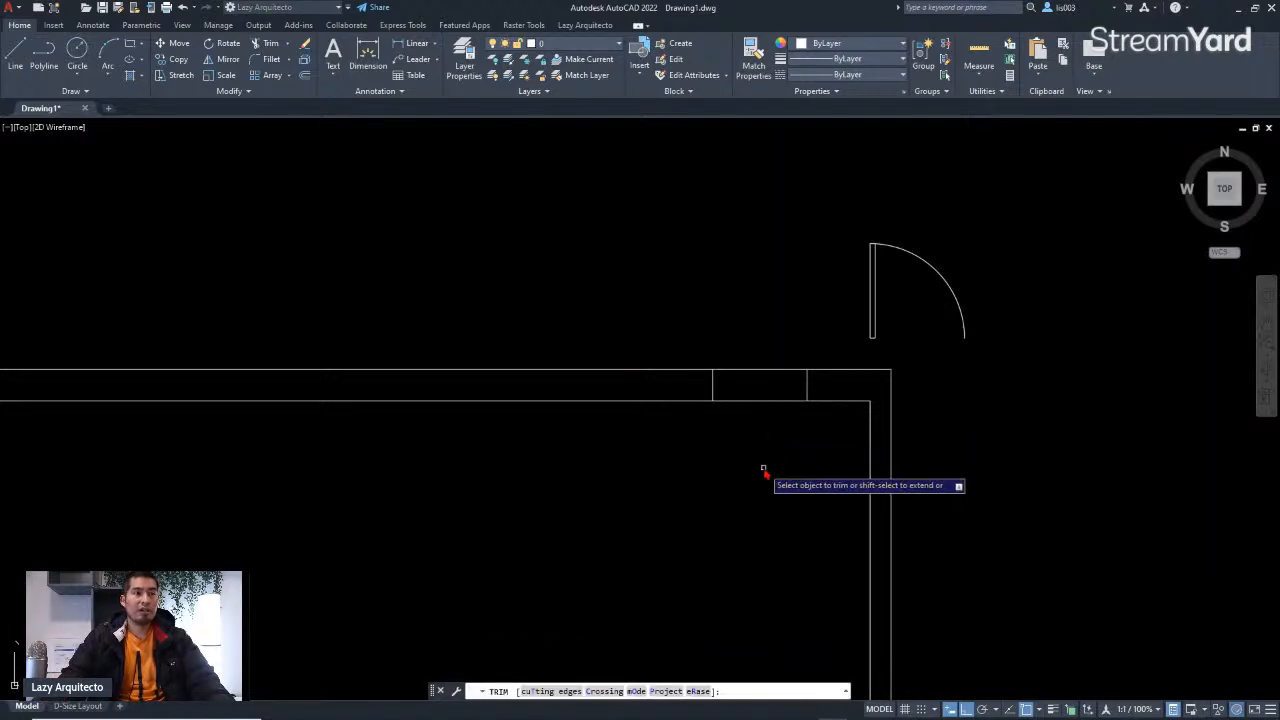
{"action": "left_click", "coordinate": [763, 466]}
{"action": "left_click", "coordinate": [766, 290]}
{"action": "key", "text": "Return"}
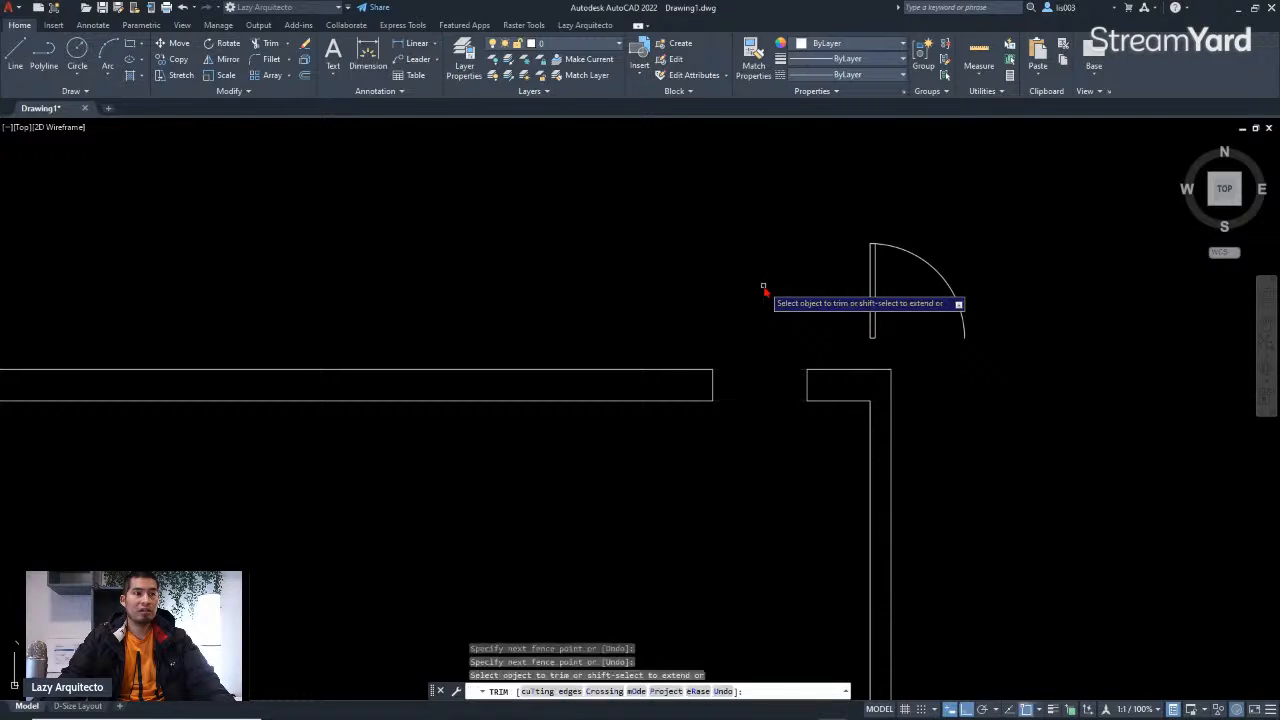
{"action": "key", "text": "Escape"}
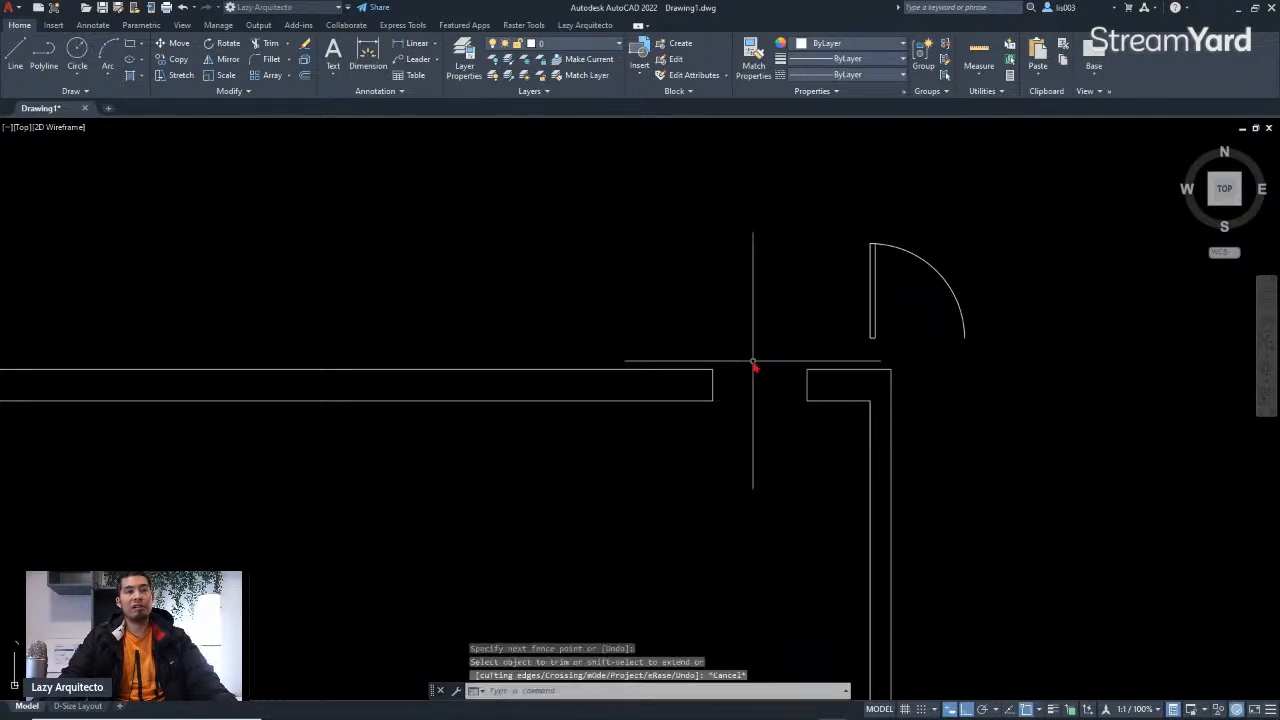
Step: Move the DOOR block so its hinge sits on the corner of the new door opening
{"action": "left_click", "coordinate": [872, 325]}
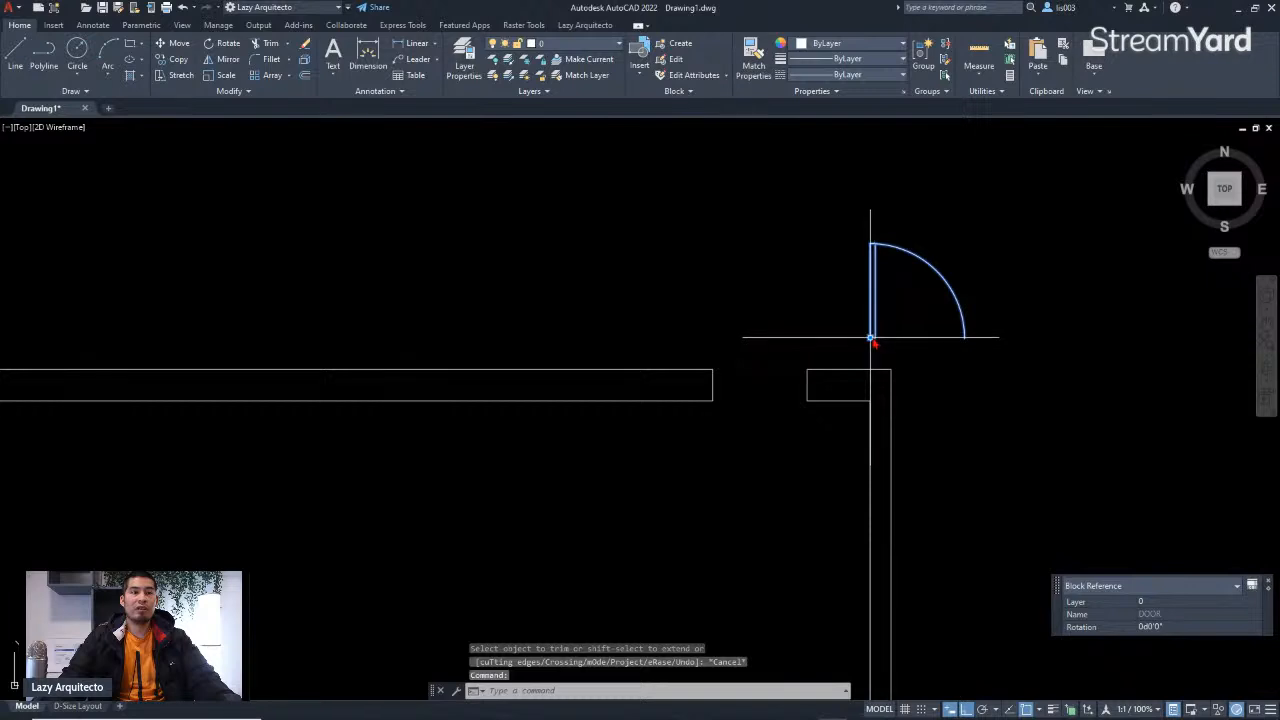
{"action": "left_click", "coordinate": [871, 338]}
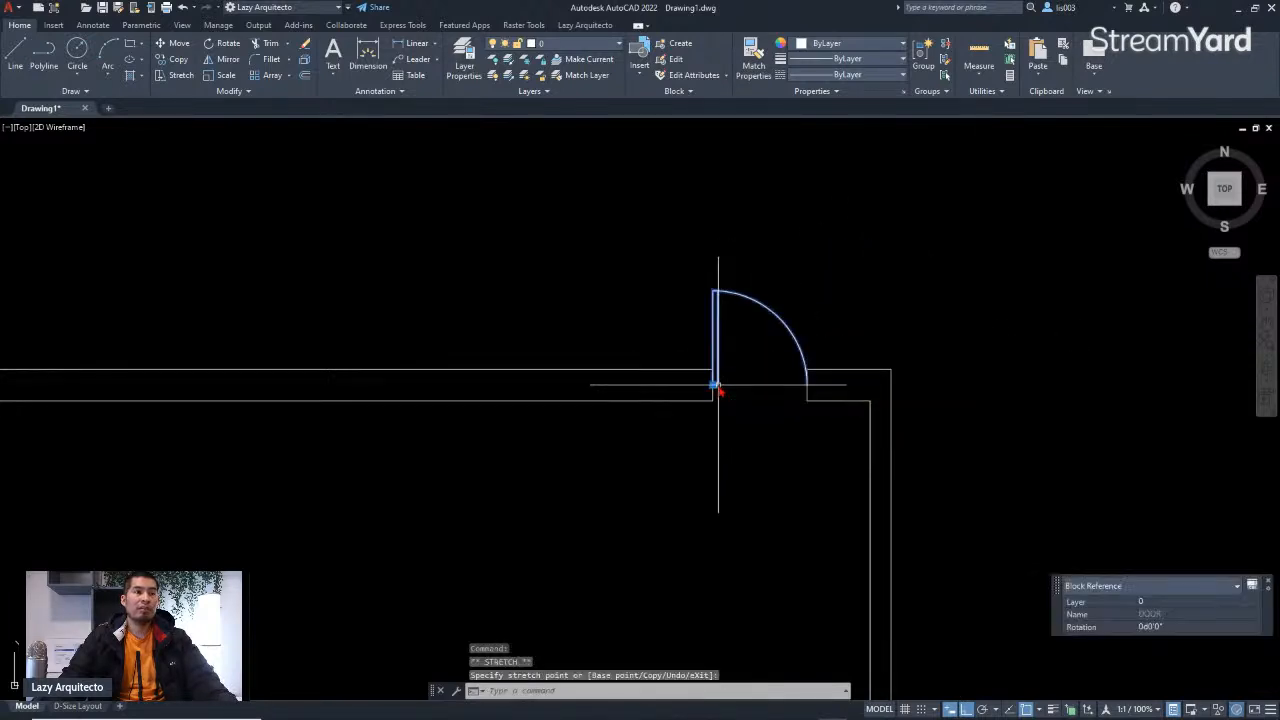
{"action": "key", "text": "Escape"}
{"action": "scroll", "coordinate": [775, 425], "scroll_direction": "down", "scroll_amount": 3}
{"action": "scroll", "coordinate": [749, 398], "scroll_direction": "up", "scroll_amount": 5}
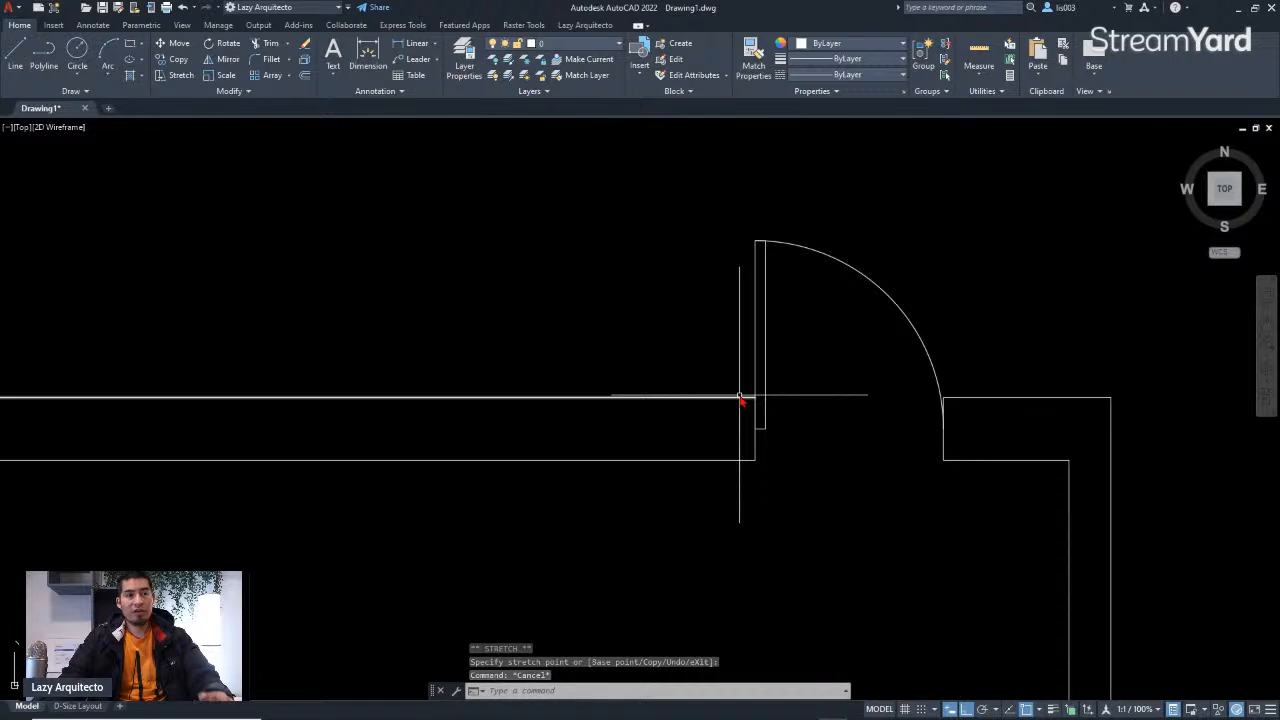
{"action": "scroll", "coordinate": [766, 438], "scroll_direction": "up", "scroll_amount": 3}
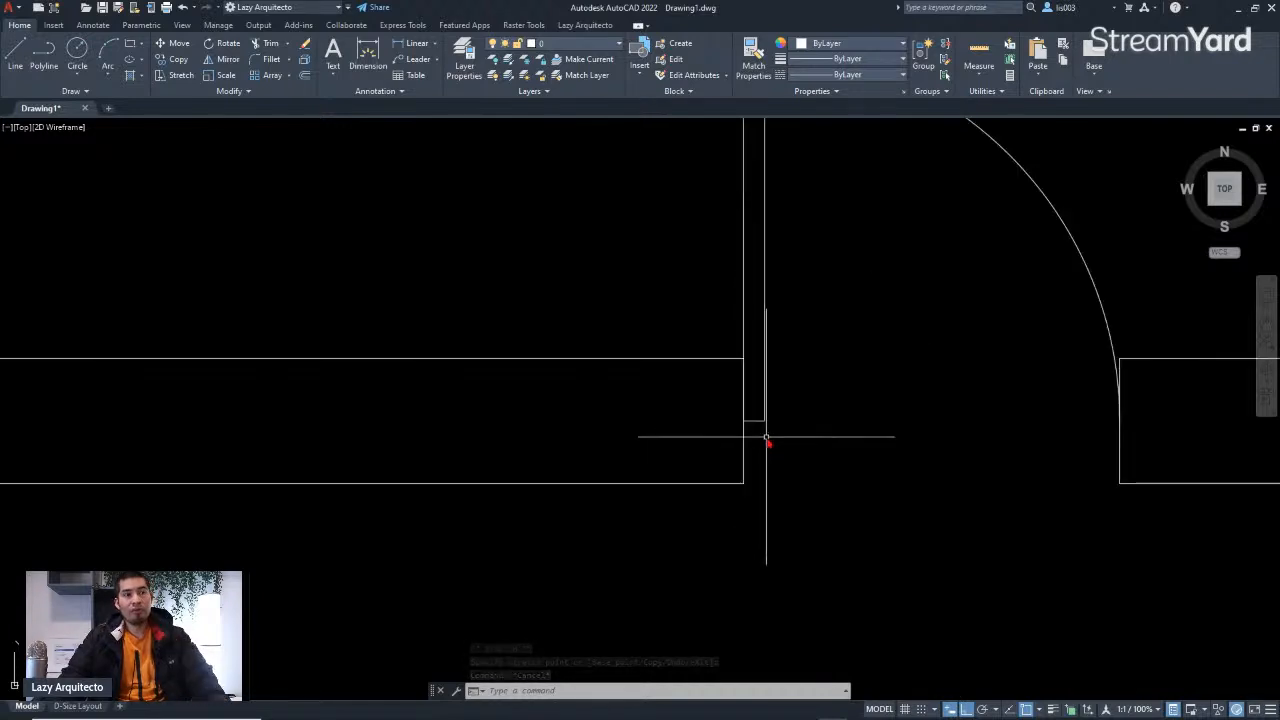
Step: Select and inspect the short jamb line at the opening's hinge side
{"action": "left_click", "coordinate": [707, 335]}
{"action": "left_click", "coordinate": [751, 509]}
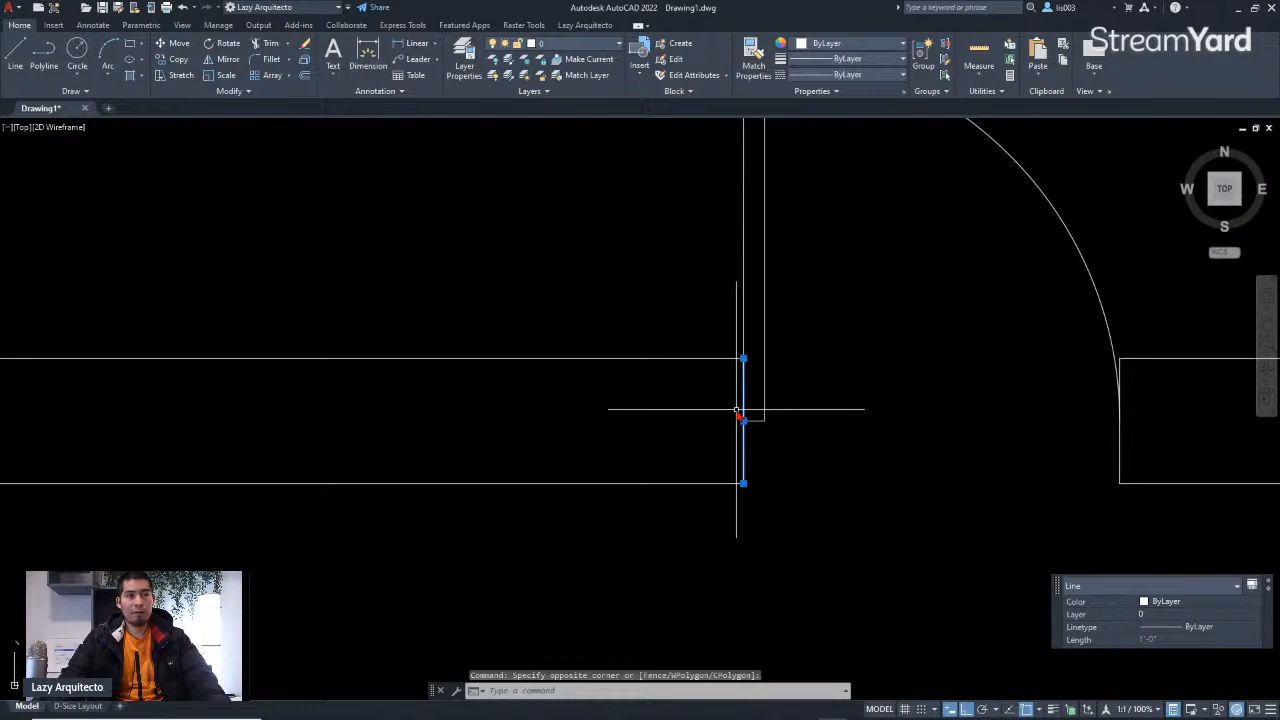
{"action": "scroll", "coordinate": [739, 415], "scroll_direction": "down", "scroll_amount": 3}
{"action": "key", "text": "Escape"}
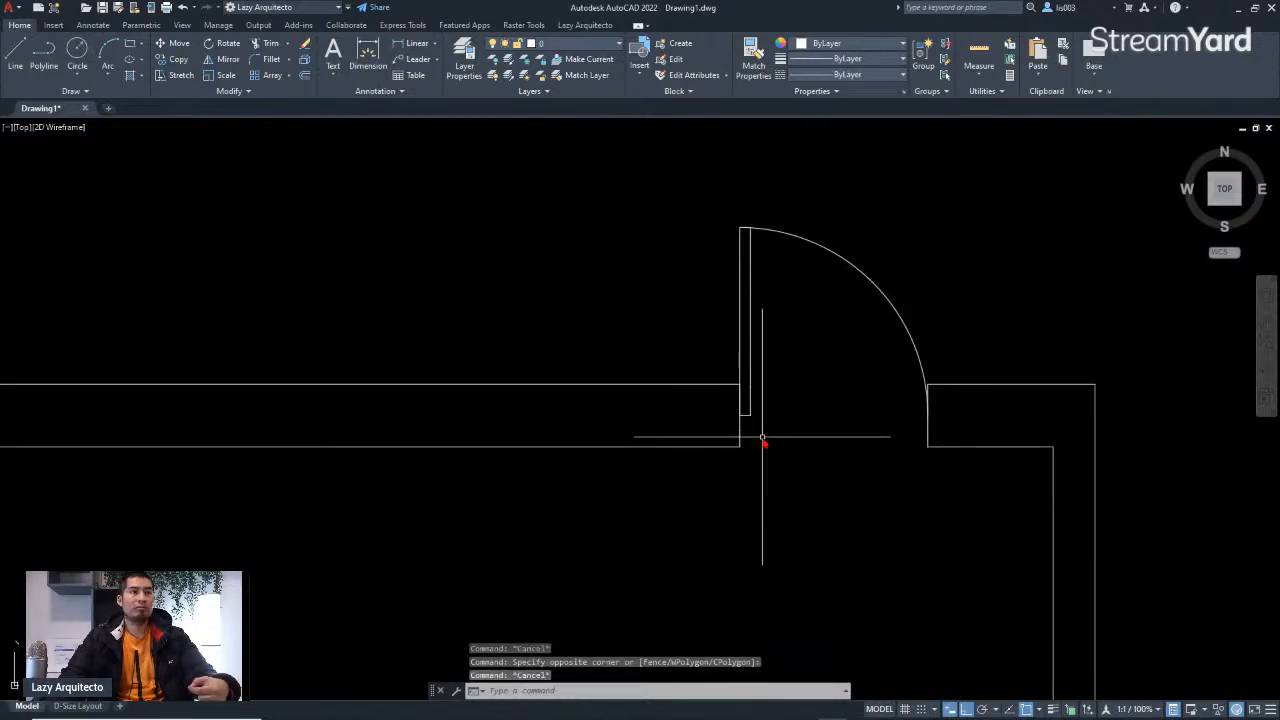
{"action": "scroll", "coordinate": [747, 425], "scroll_direction": "up", "scroll_amount": 3}
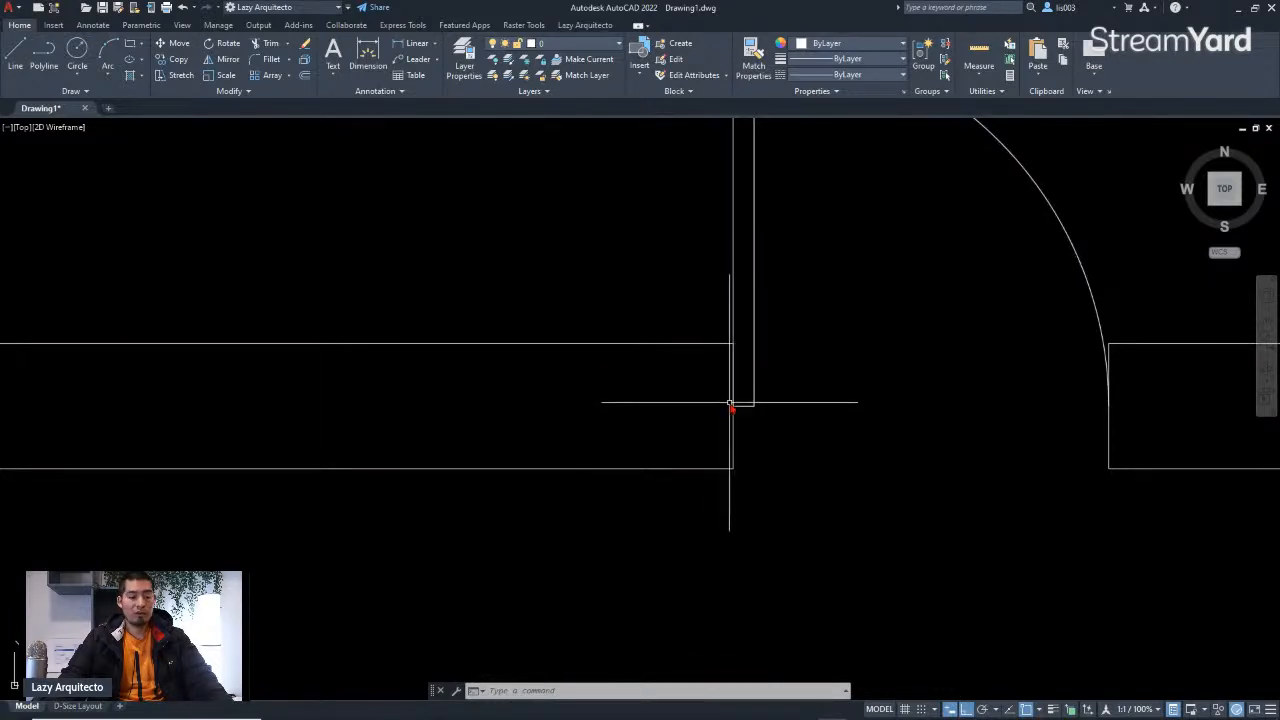
{"action": "scroll", "coordinate": [730, 407], "scroll_direction": "down", "scroll_amount": 2}
{"action": "scroll", "coordinate": [733, 403], "scroll_direction": "up", "scroll_amount": 4}
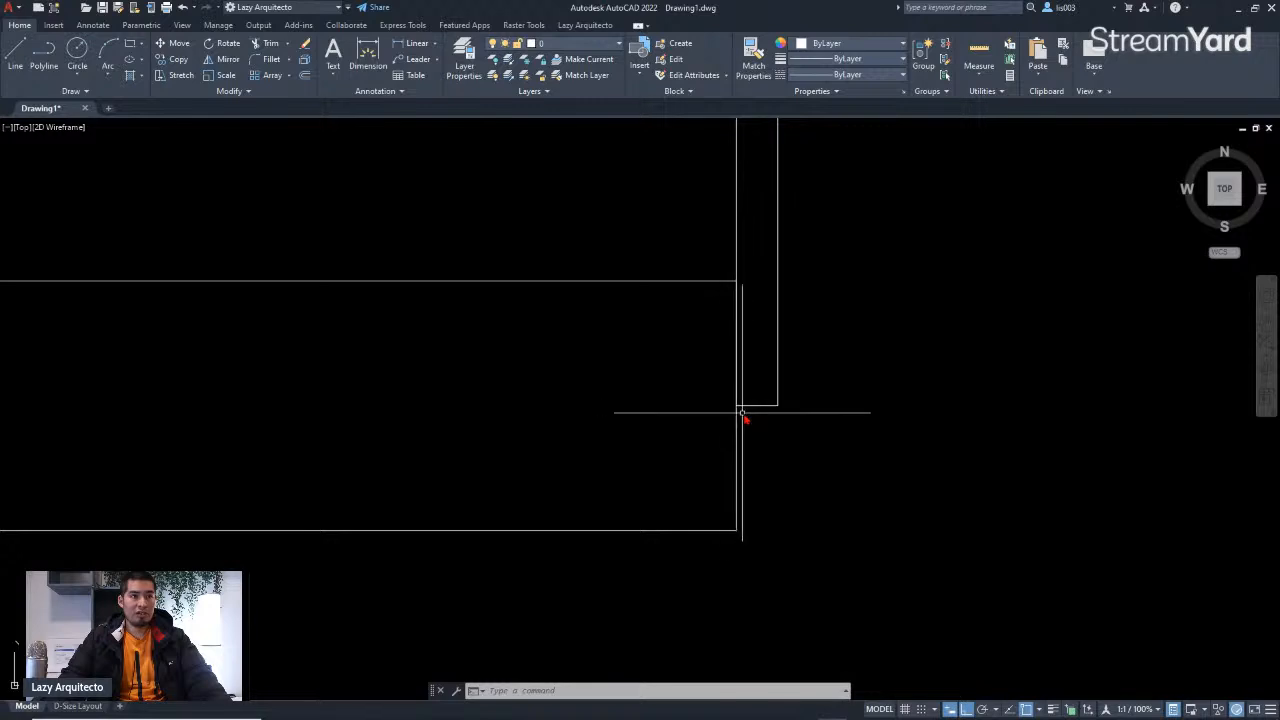
{"action": "scroll", "coordinate": [741, 428], "scroll_direction": "down", "scroll_amount": 2}
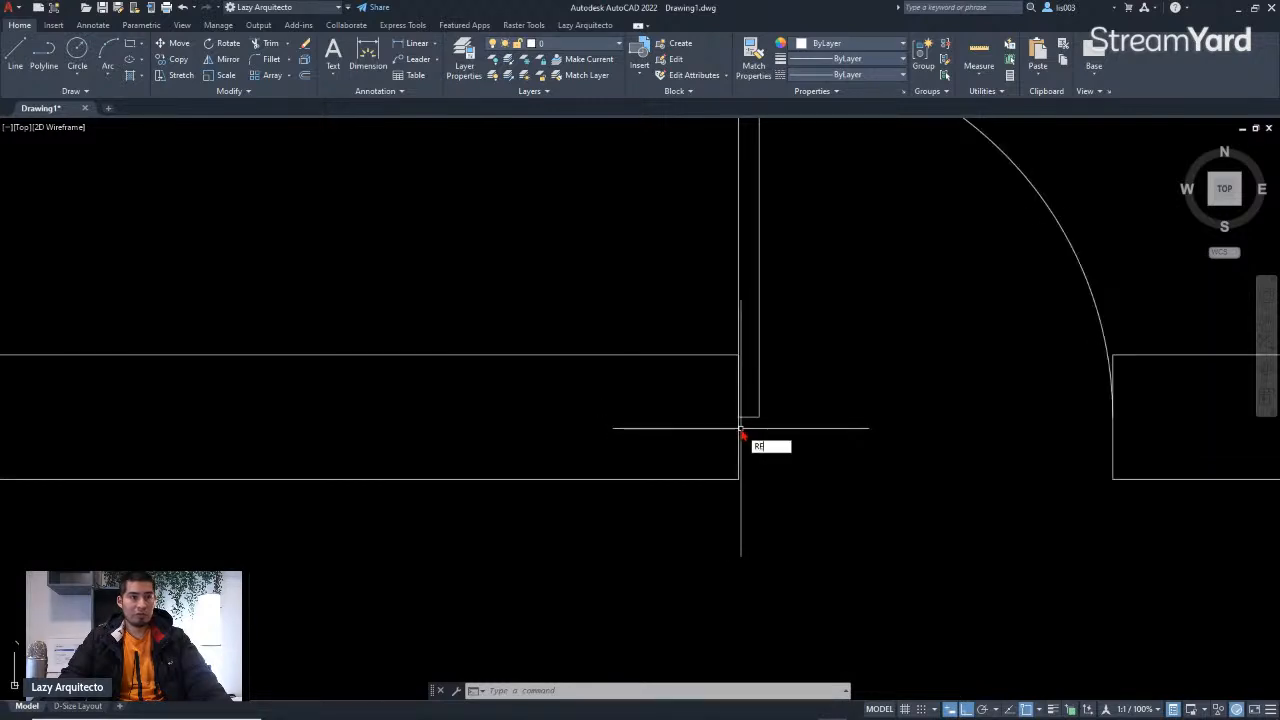
Step: Draw a 2 by 4 rectangle with the Rectangle command using its Dimensions option, below the door opening
{"action": "type", "text": "C"}
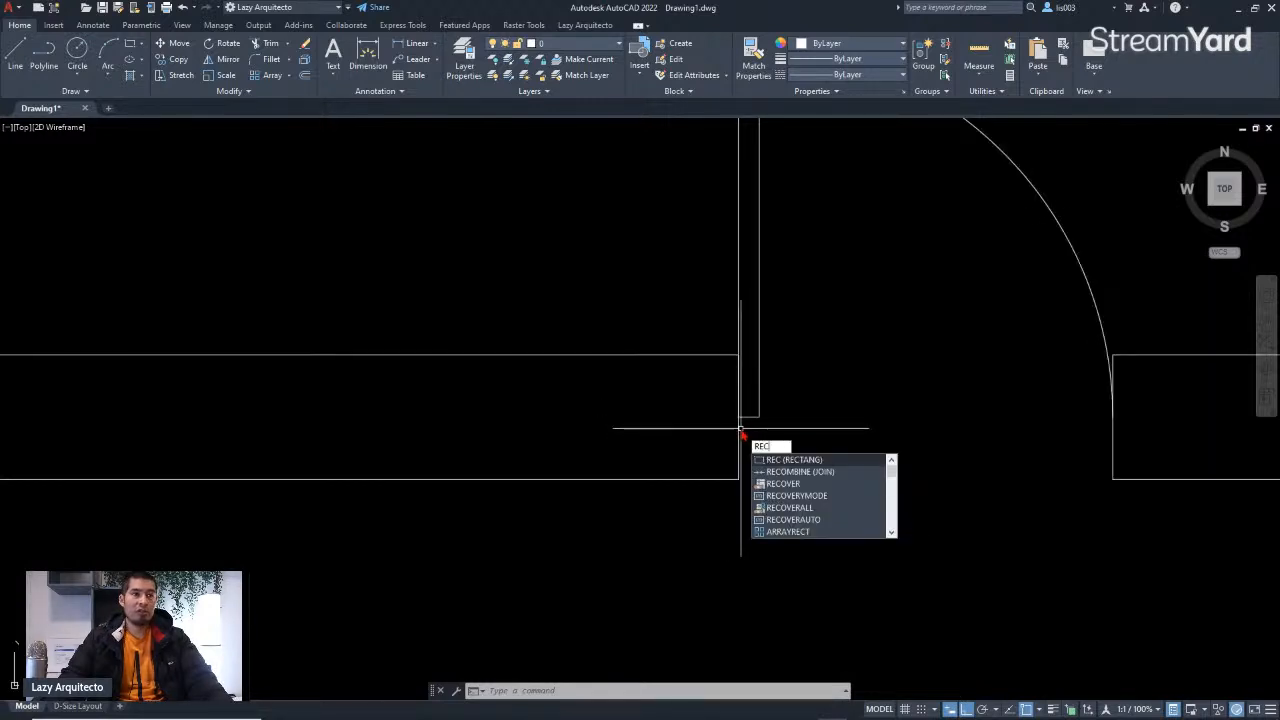
{"action": "left_click", "coordinate": [789, 462]}
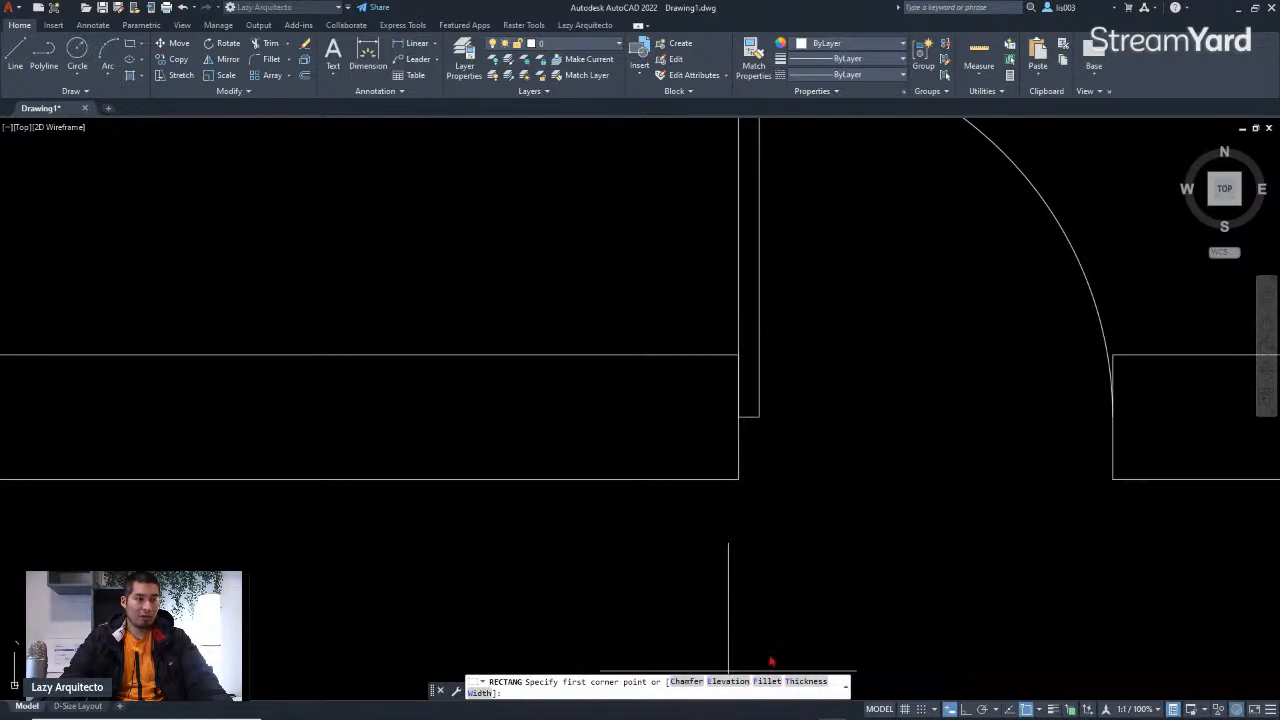
{"action": "left_click", "coordinate": [869, 607]}
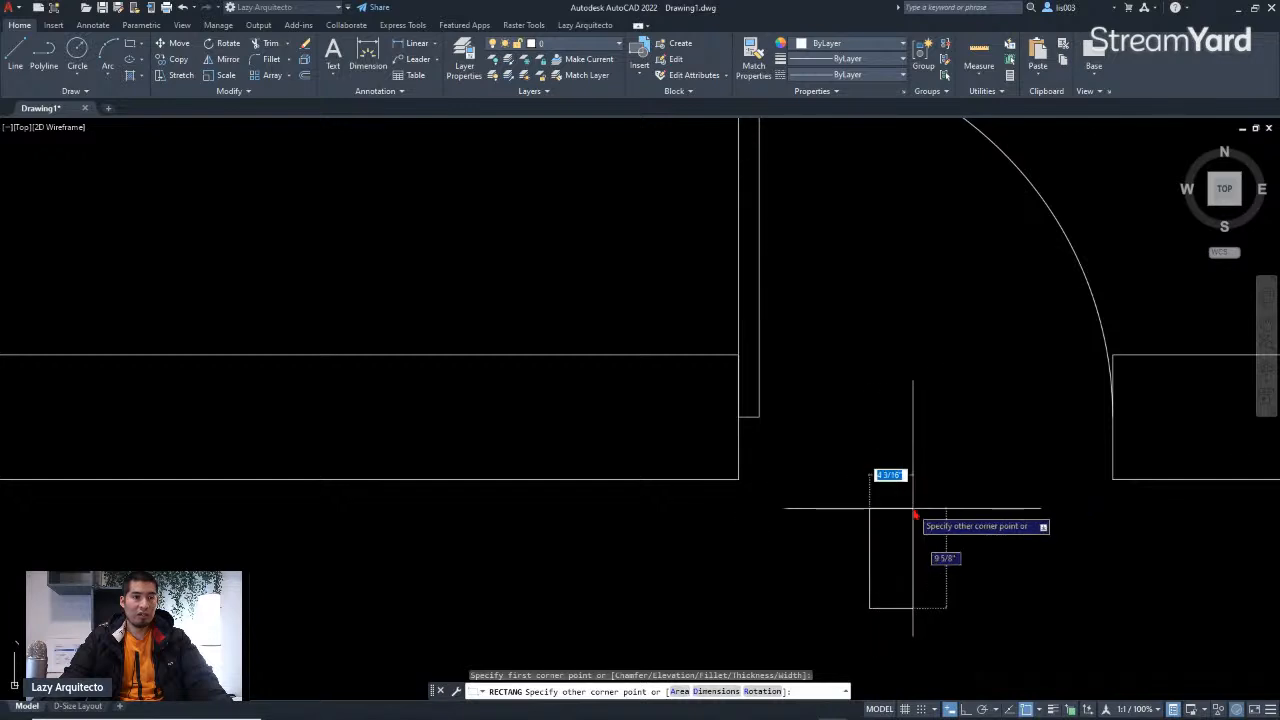
{"action": "left_click", "coordinate": [703, 691]}
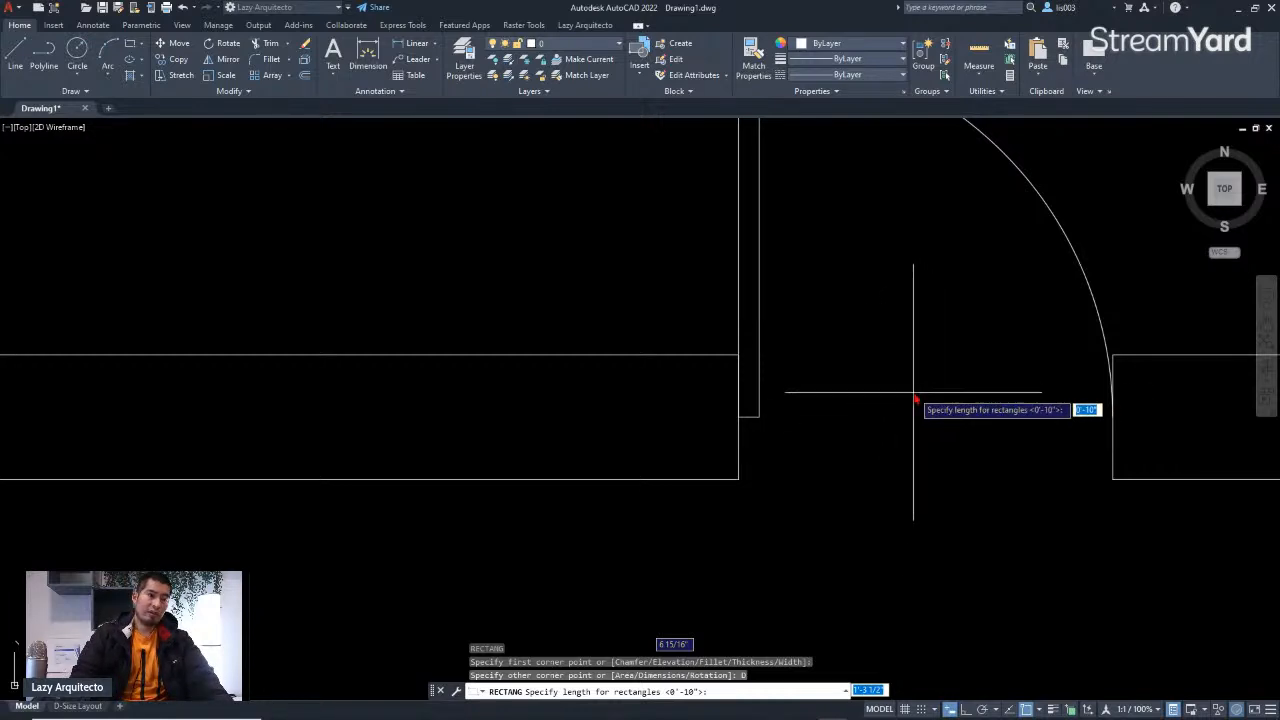
{"action": "type", "text": "2"}
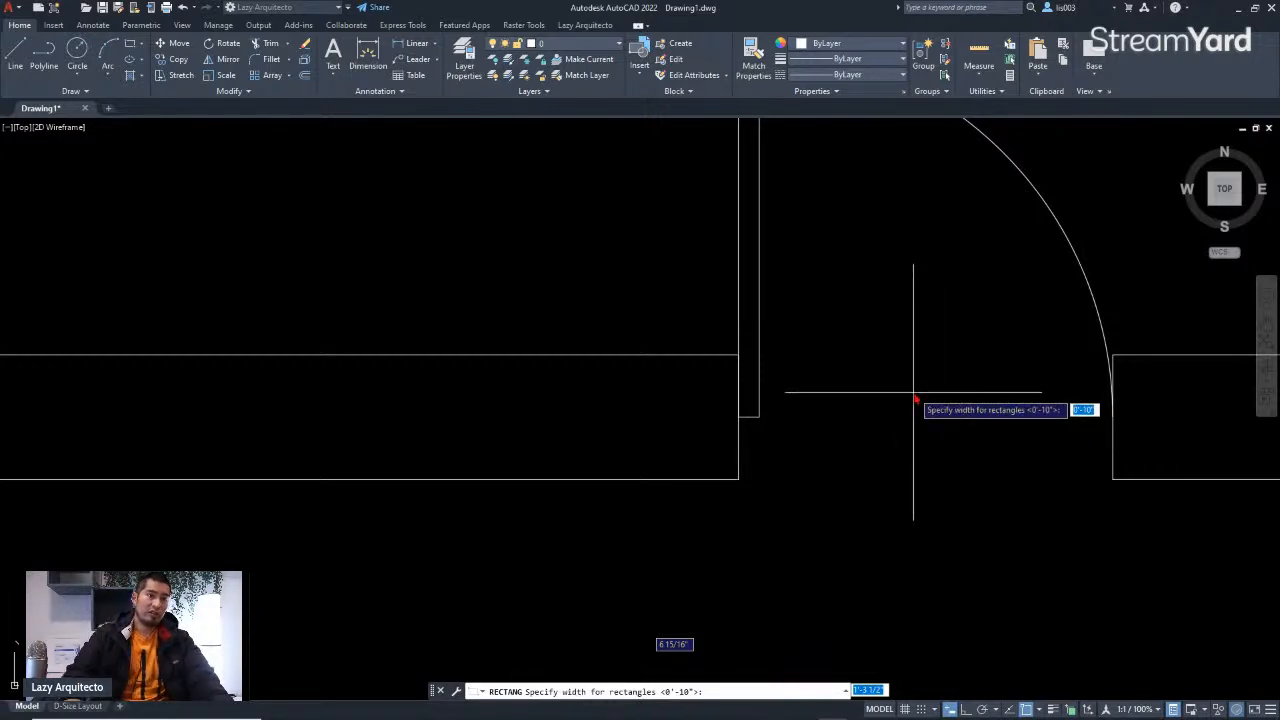
{"action": "key", "text": "Return"}
{"action": "type", "text": "2"}
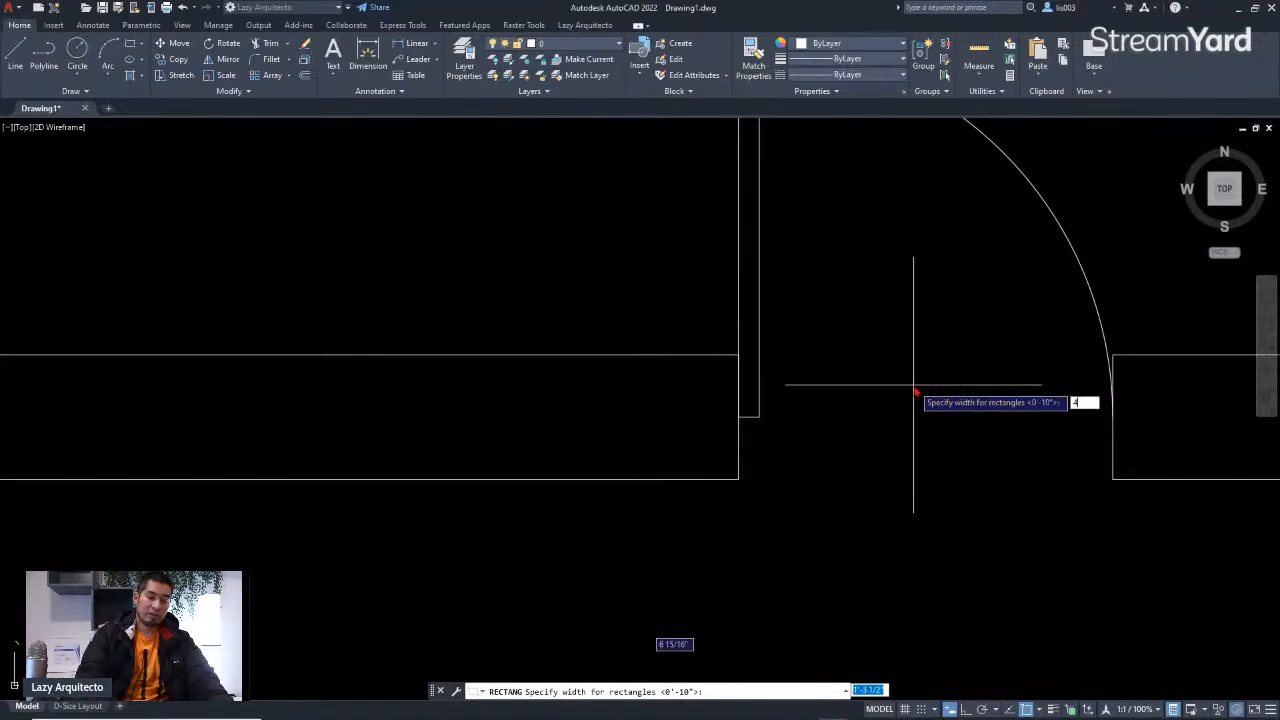
{"action": "key", "text": "Return"}
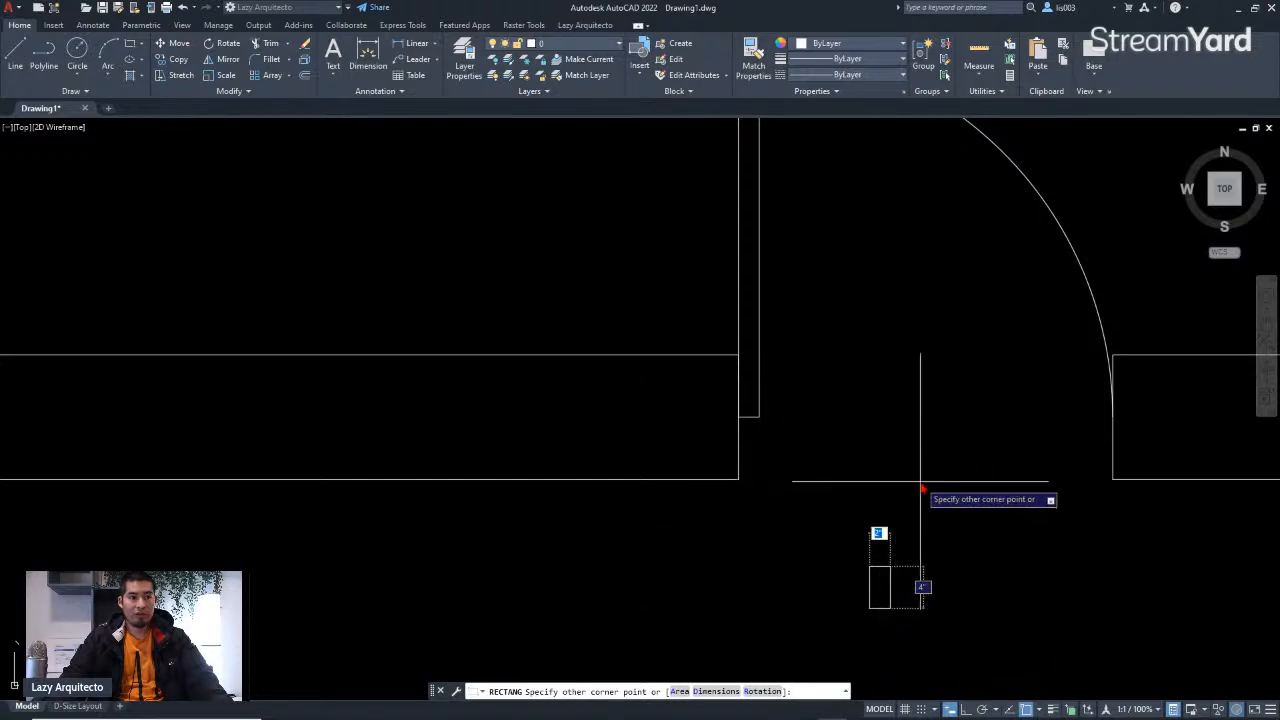
{"action": "key", "text": "Escape"}
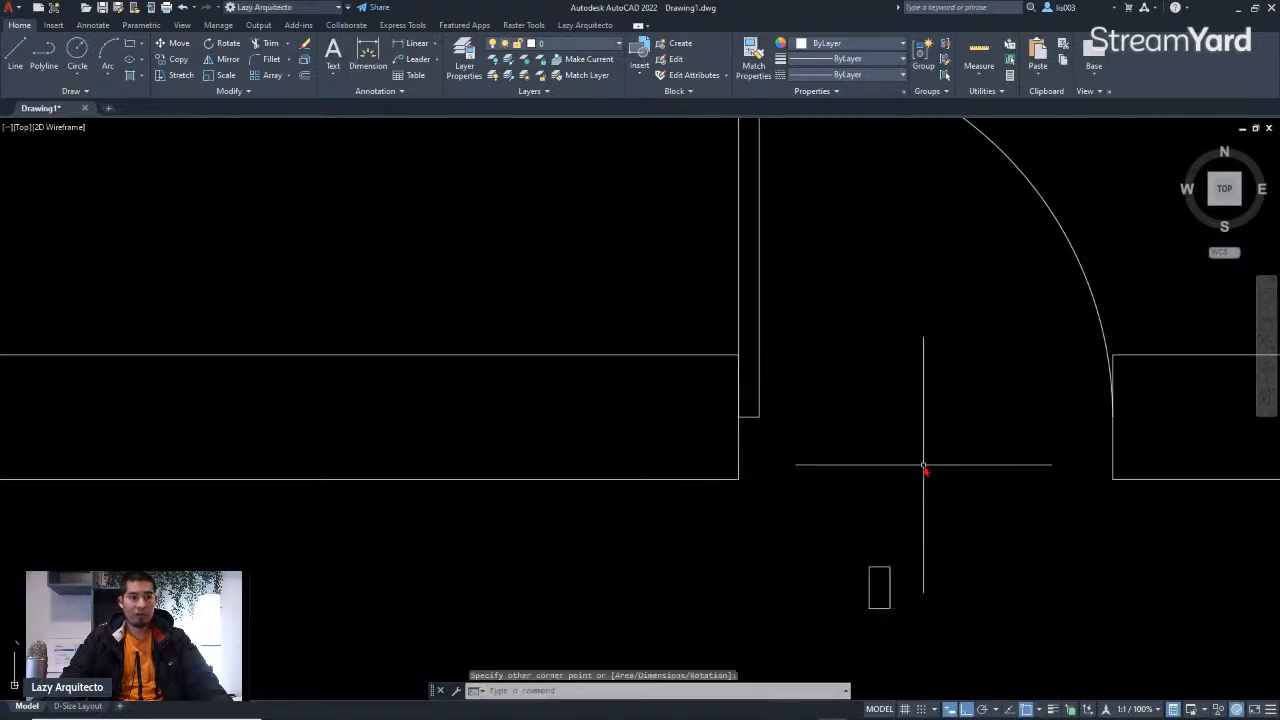
Step: Move the rectangle so its corner sits at the hinge-side jamb corner of the door opening
{"action": "left_click", "coordinate": [889, 584]}
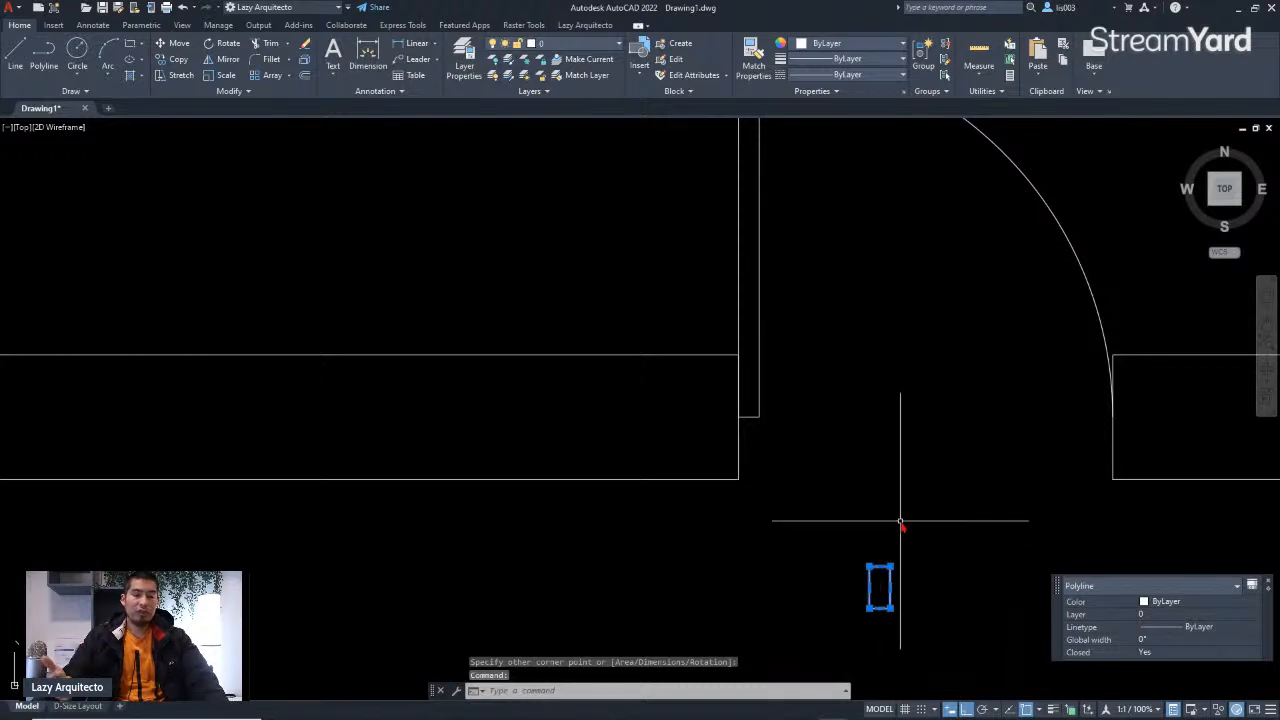
{"action": "type", "text": "M"}
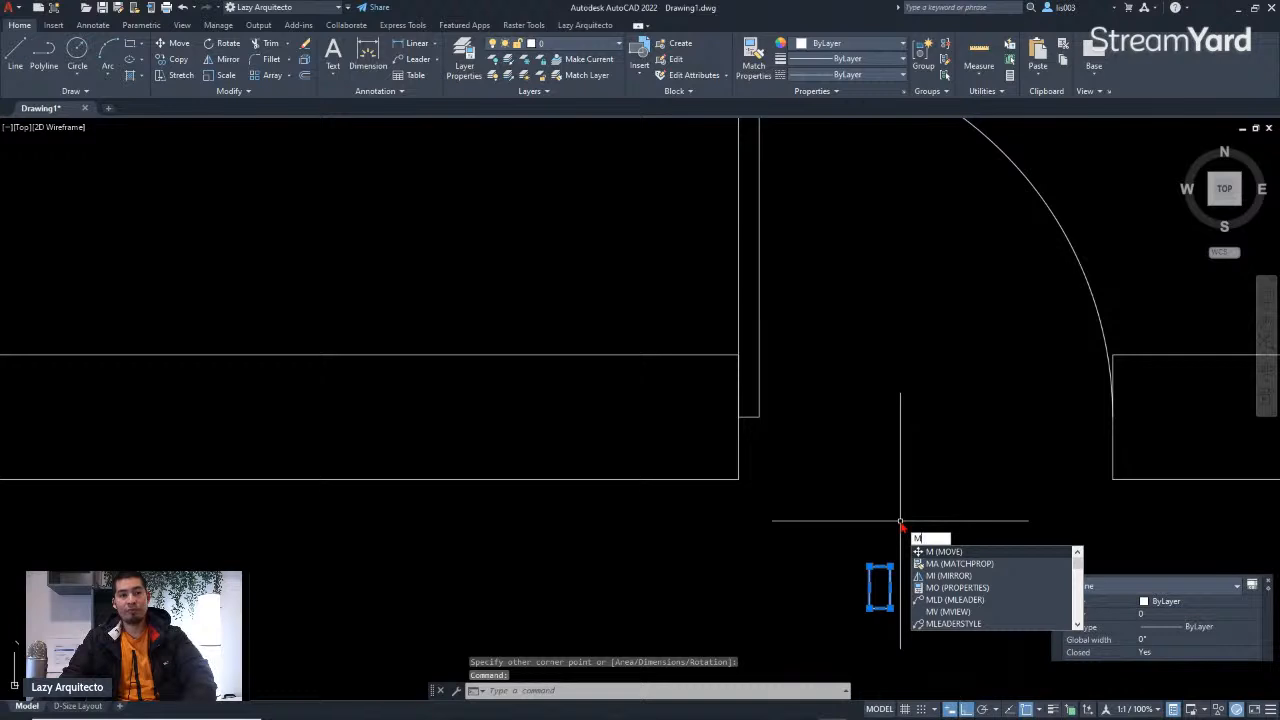
{"action": "key", "text": "Return"}
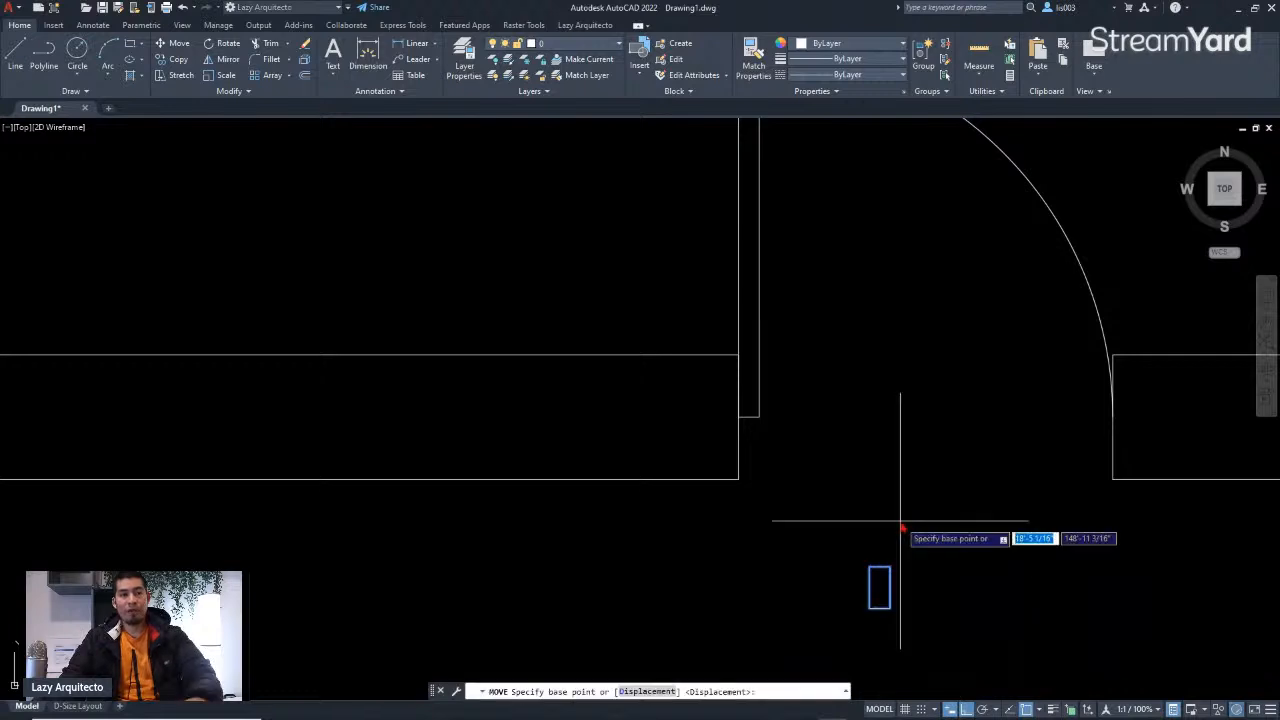
{"action": "left_click", "coordinate": [889, 587]}
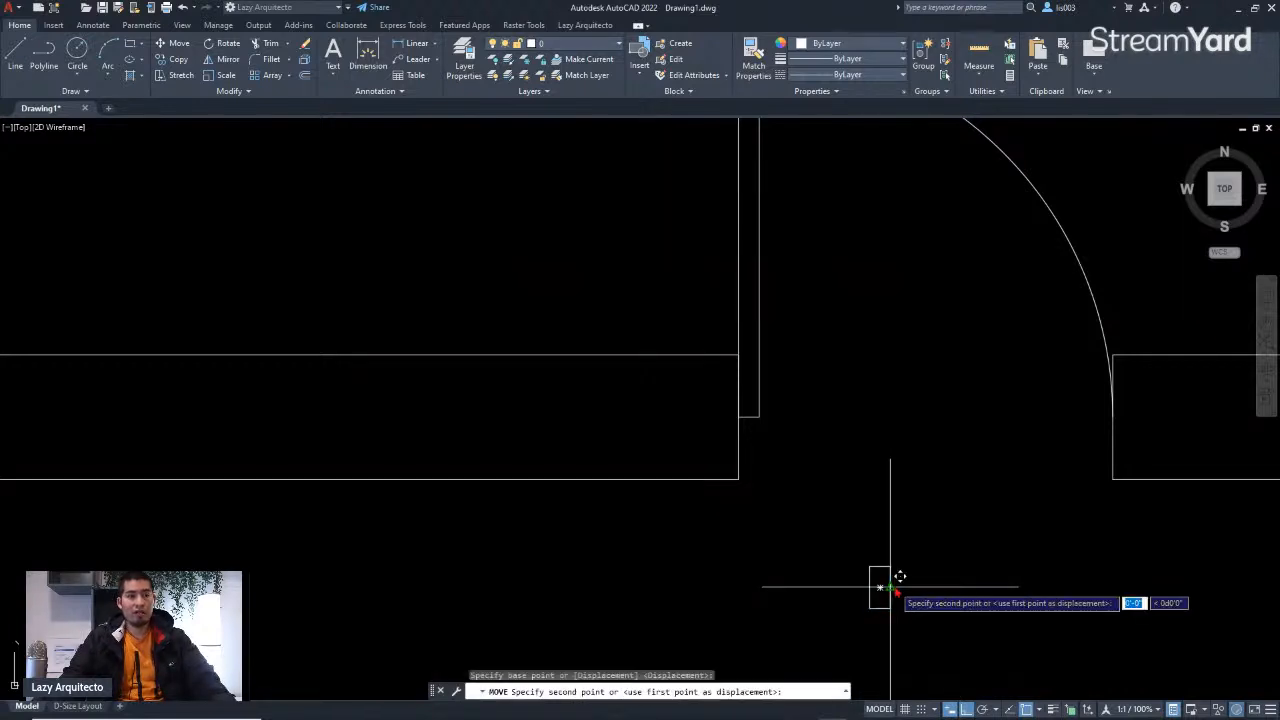
{"action": "left_click", "coordinate": [740, 418]}
Step: Stretch the wall end at the door's hinge side to the left, leaving the rectangle and jamb lines out of the selection
{"action": "scroll", "coordinate": [671, 486], "scroll_direction": "down", "scroll_amount": 2}
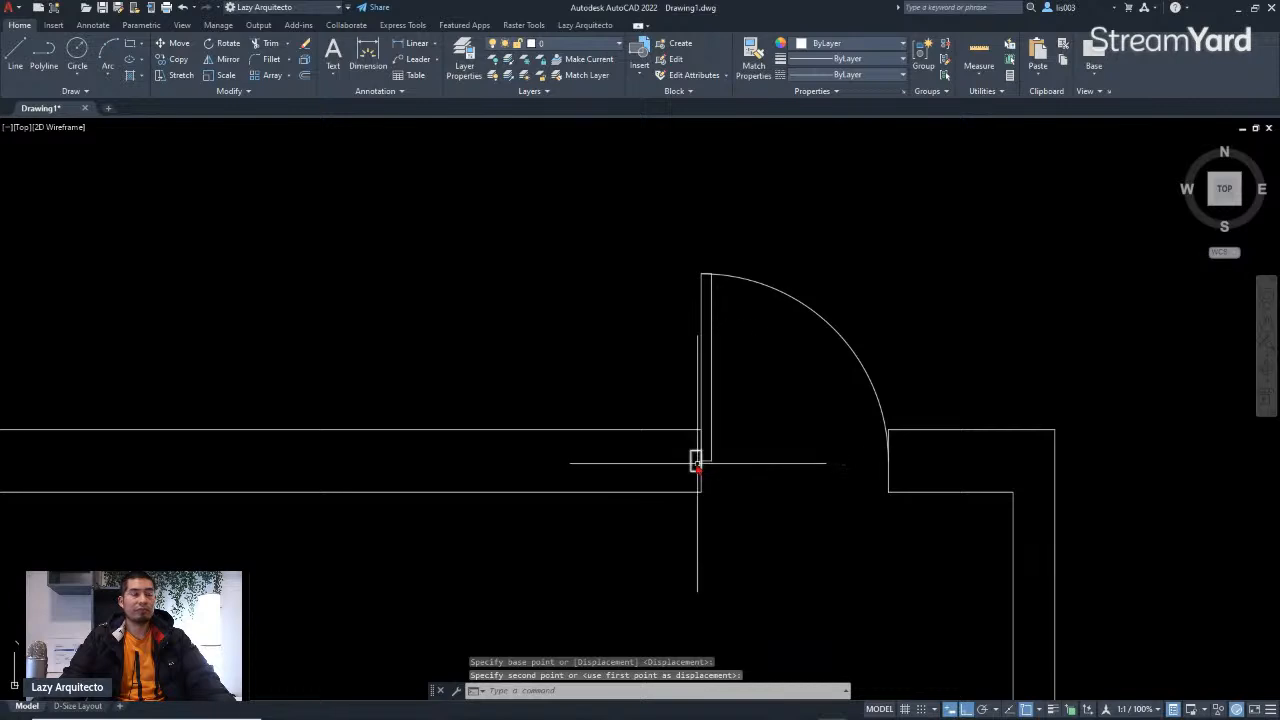
{"action": "scroll", "coordinate": [701, 465], "scroll_direction": "up", "scroll_amount": 3}
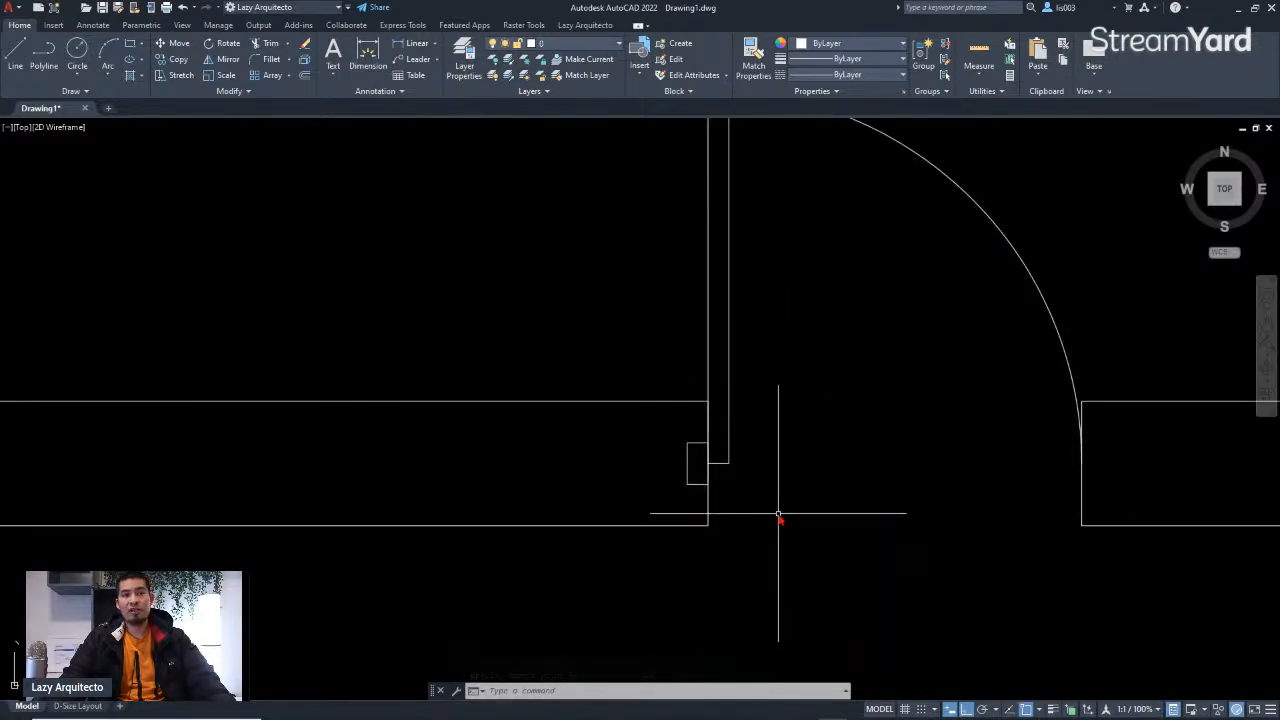
{"action": "scroll", "coordinate": [752, 522], "scroll_direction": "down", "scroll_amount": 2}
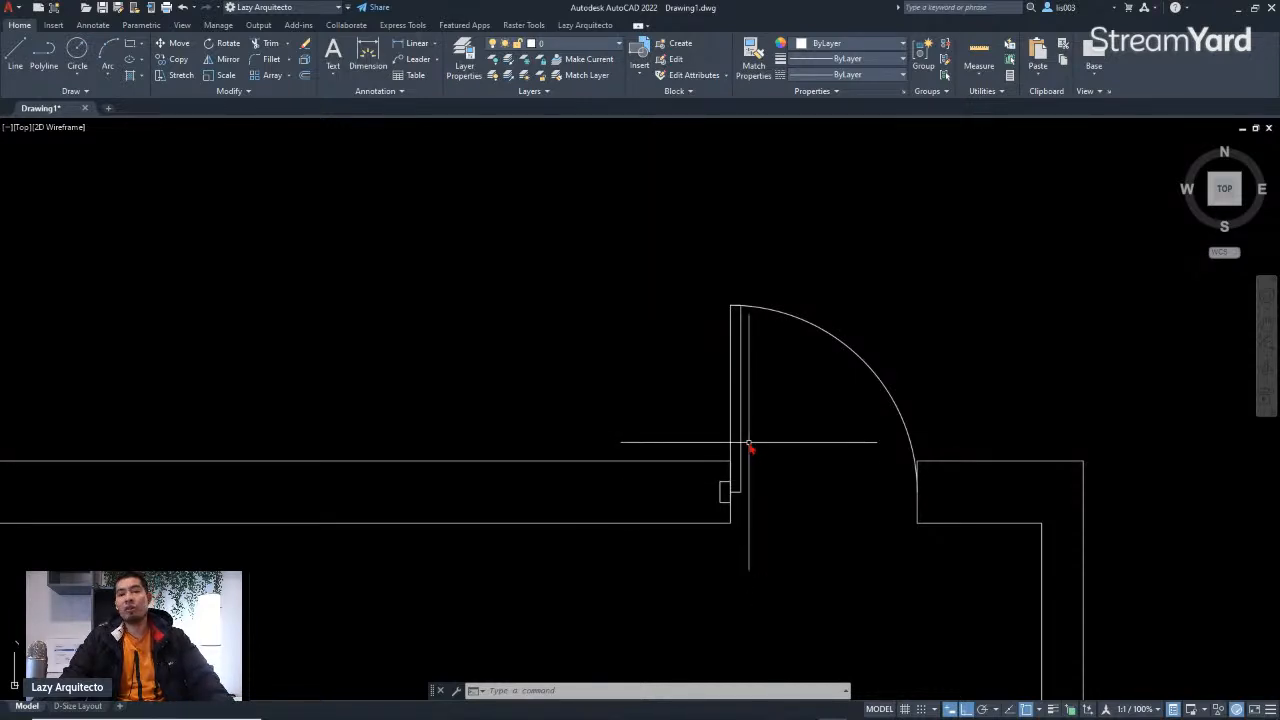
{"action": "scroll", "coordinate": [749, 441], "scroll_direction": "down", "scroll_amount": 2}
{"action": "scroll", "coordinate": [764, 465], "scroll_direction": "up", "scroll_amount": 4}
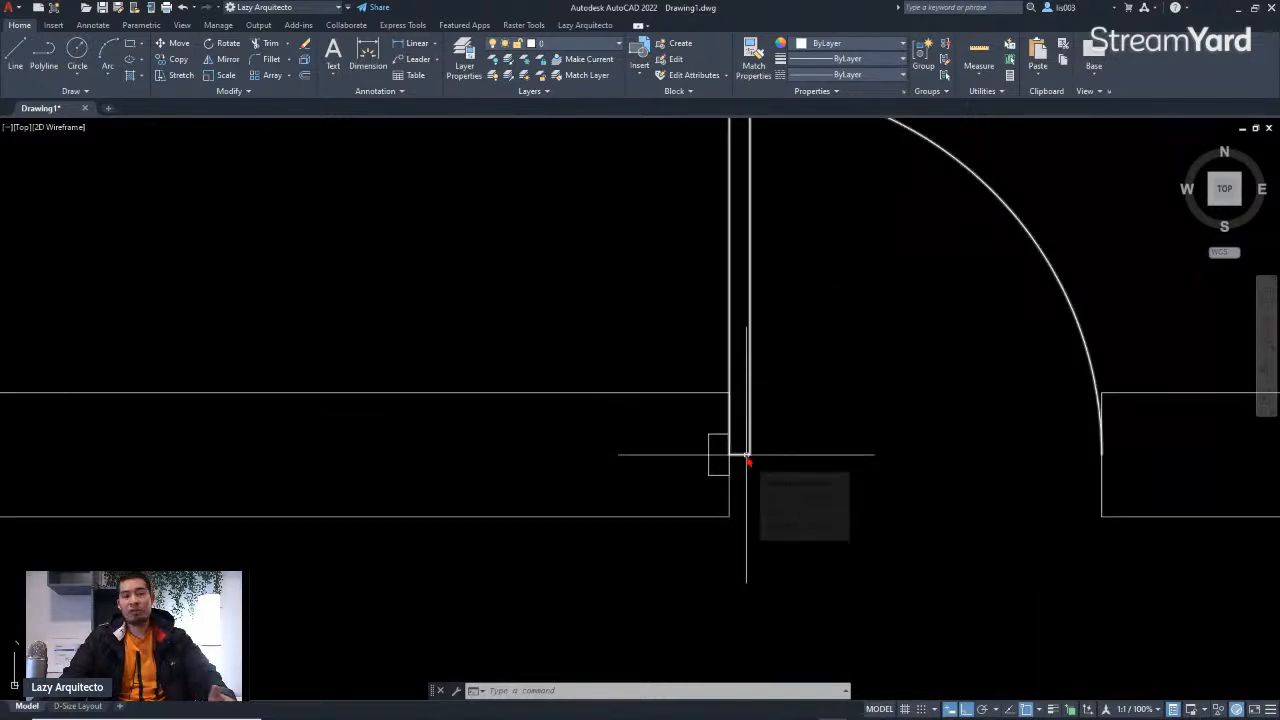
{"action": "scroll", "coordinate": [747, 456], "scroll_direction": "down", "scroll_amount": 6}
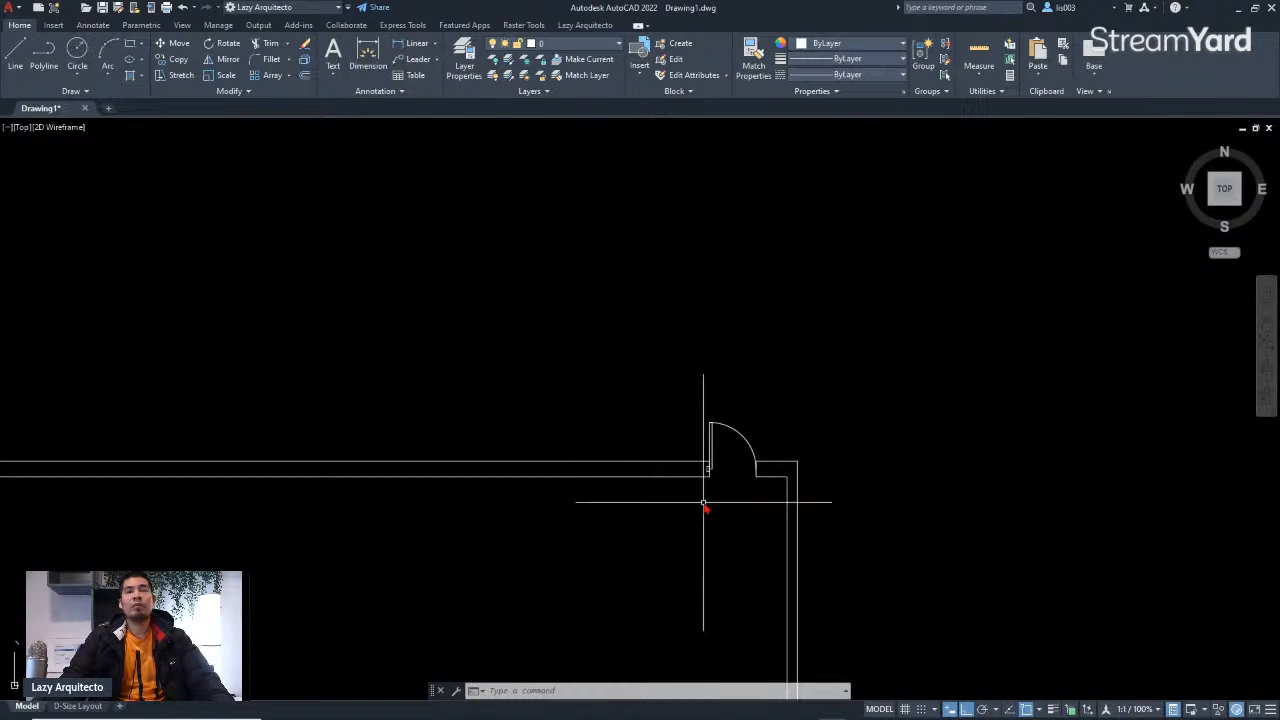
{"action": "scroll", "coordinate": [707, 490], "scroll_direction": "up", "scroll_amount": 3}
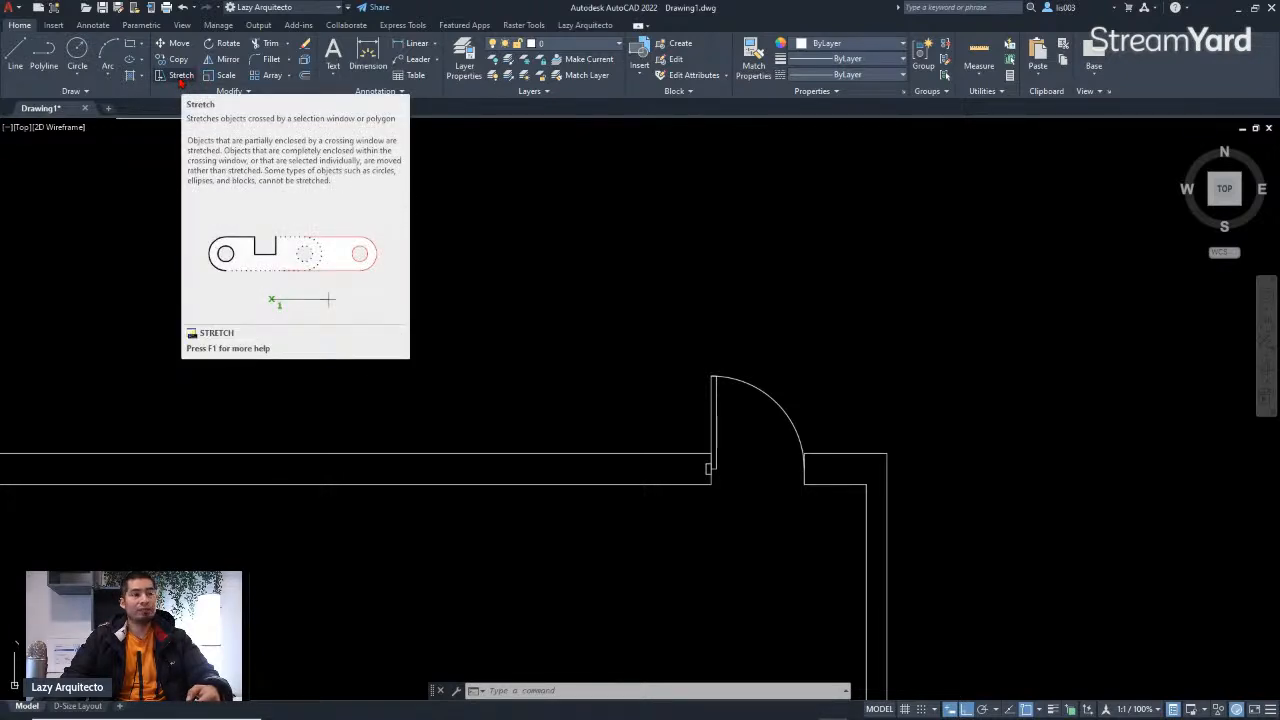
{"action": "type", "text": "s"}
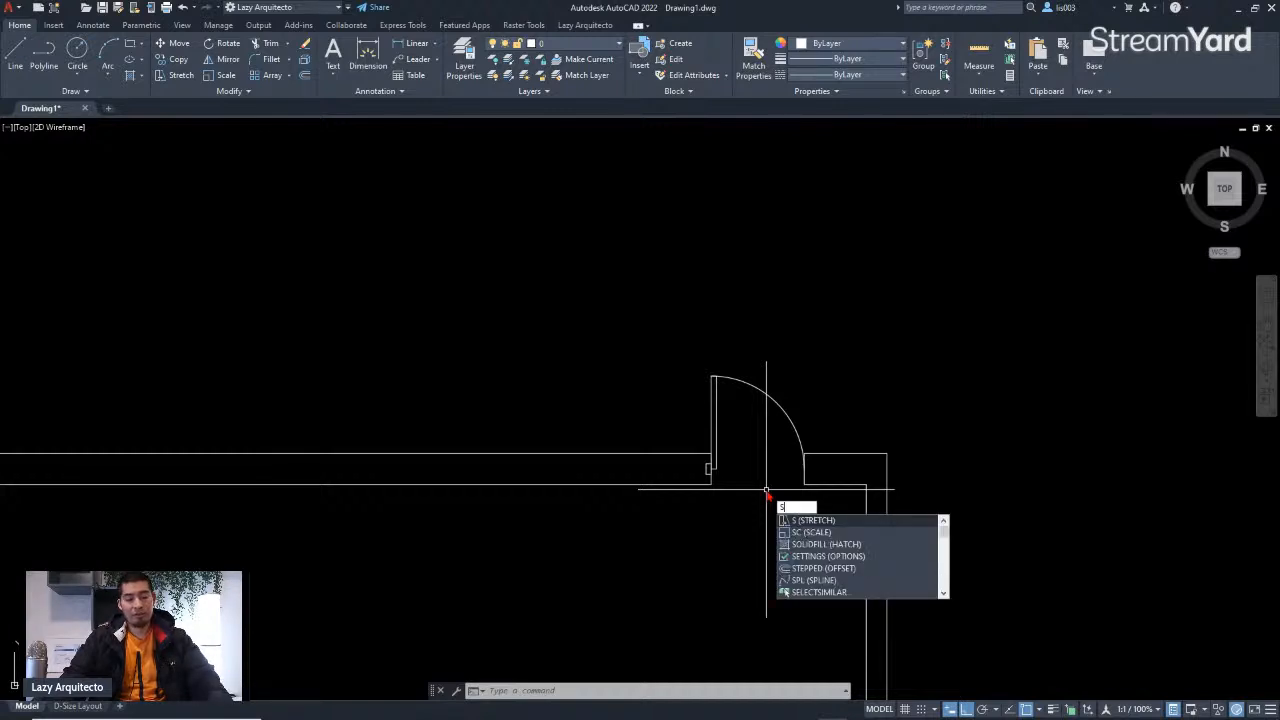
{"action": "key", "text": "Return"}
{"action": "scroll", "coordinate": [714, 488], "scroll_direction": "up", "scroll_amount": 5}
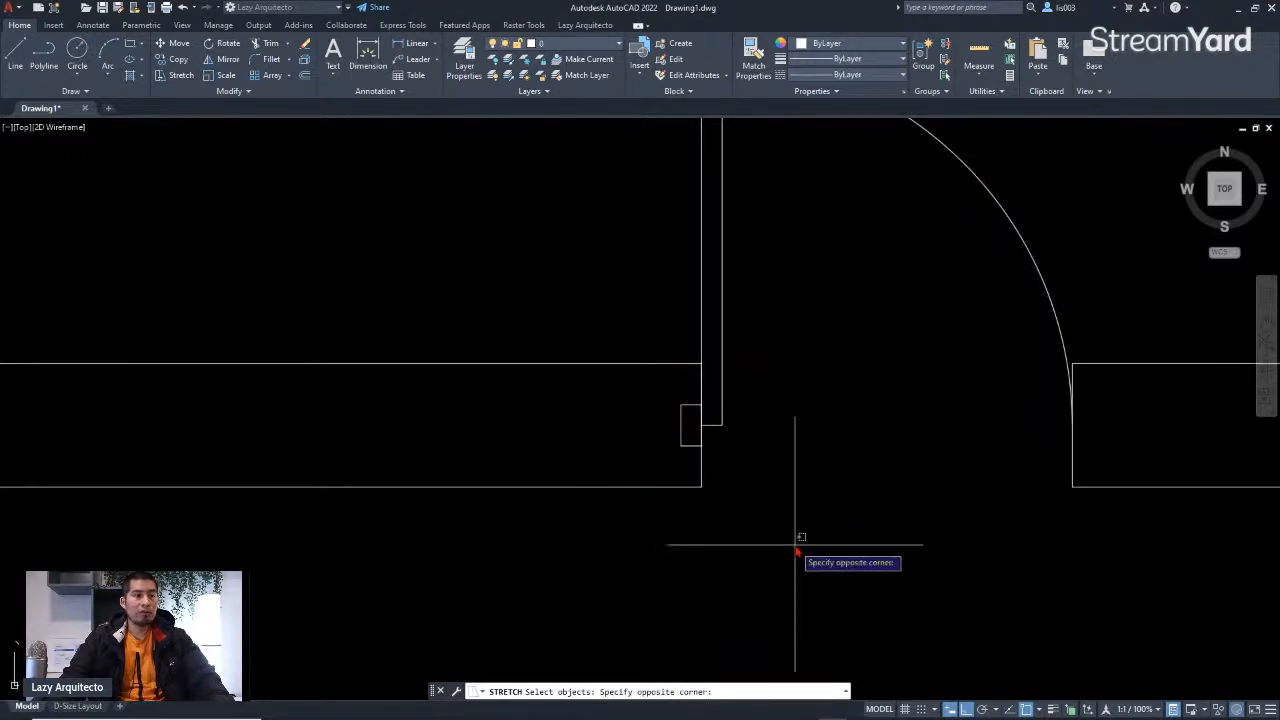
{"action": "left_click", "coordinate": [619, 341]}
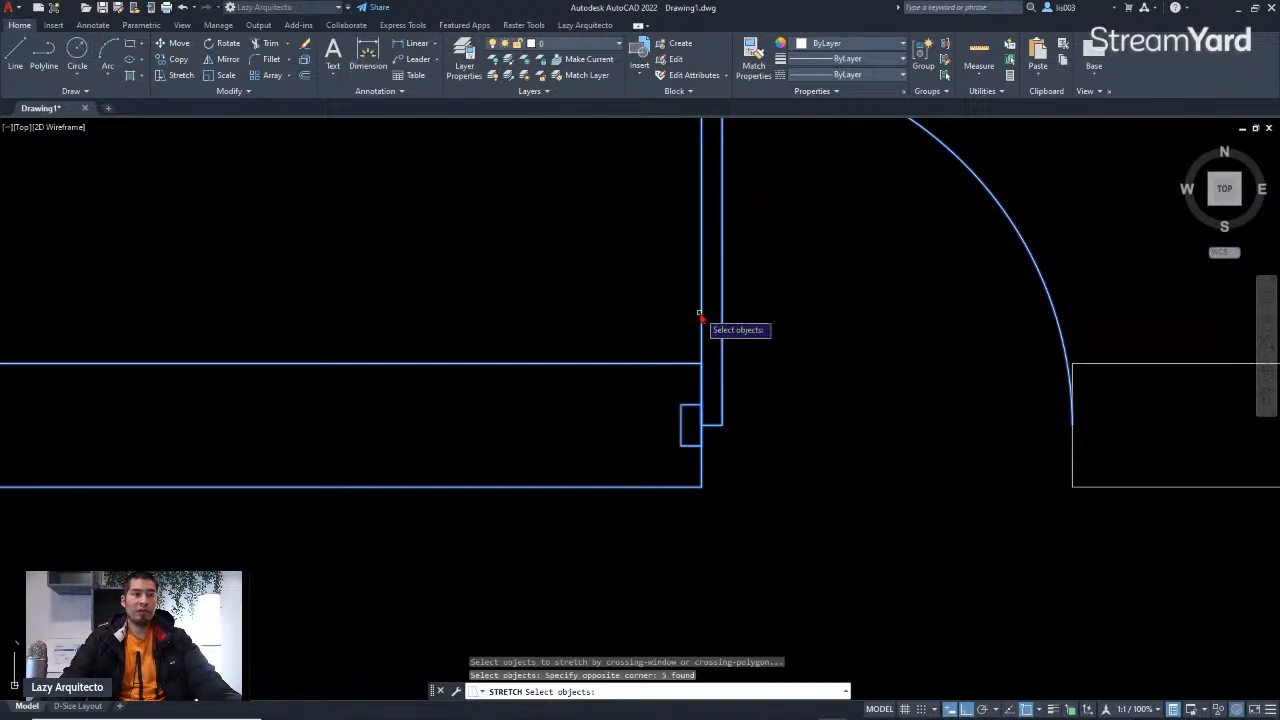
{"action": "left_click", "coordinate": [1068, 232], "text": "shift"}
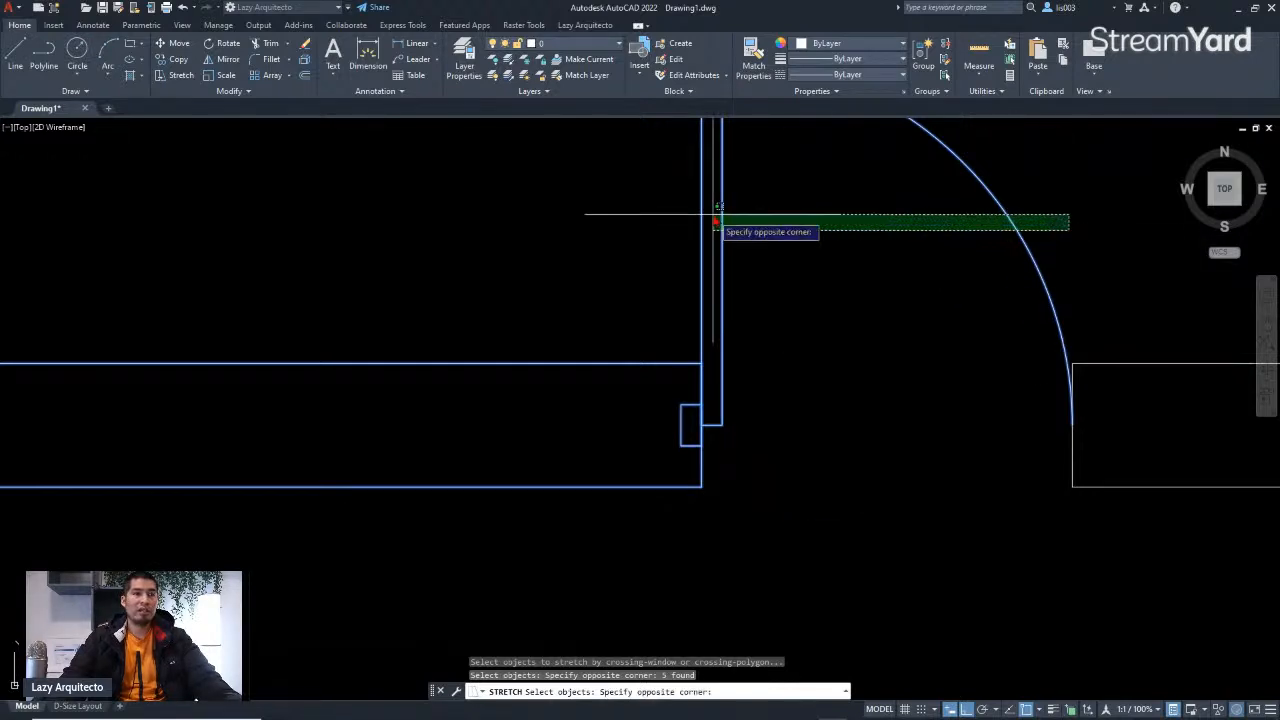
{"action": "left_click", "coordinate": [664, 194], "text": "shift"}
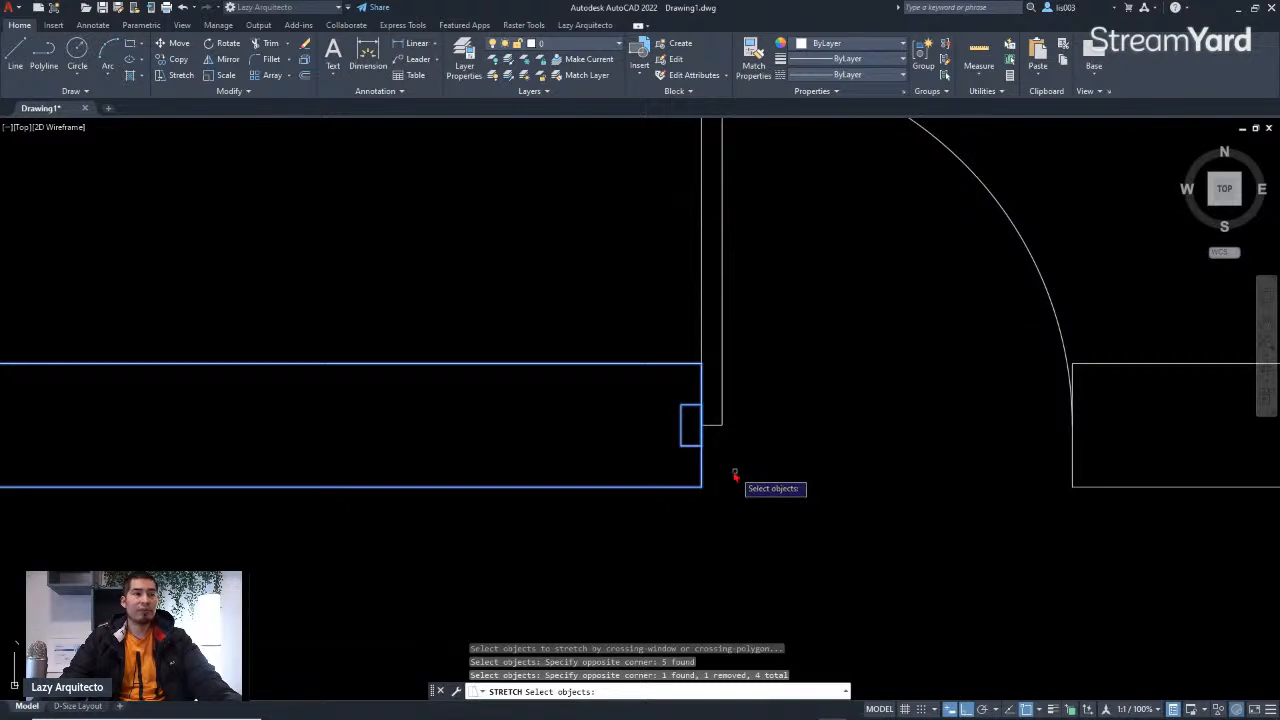
{"action": "left_click", "coordinate": [689, 428], "text": "shift"}
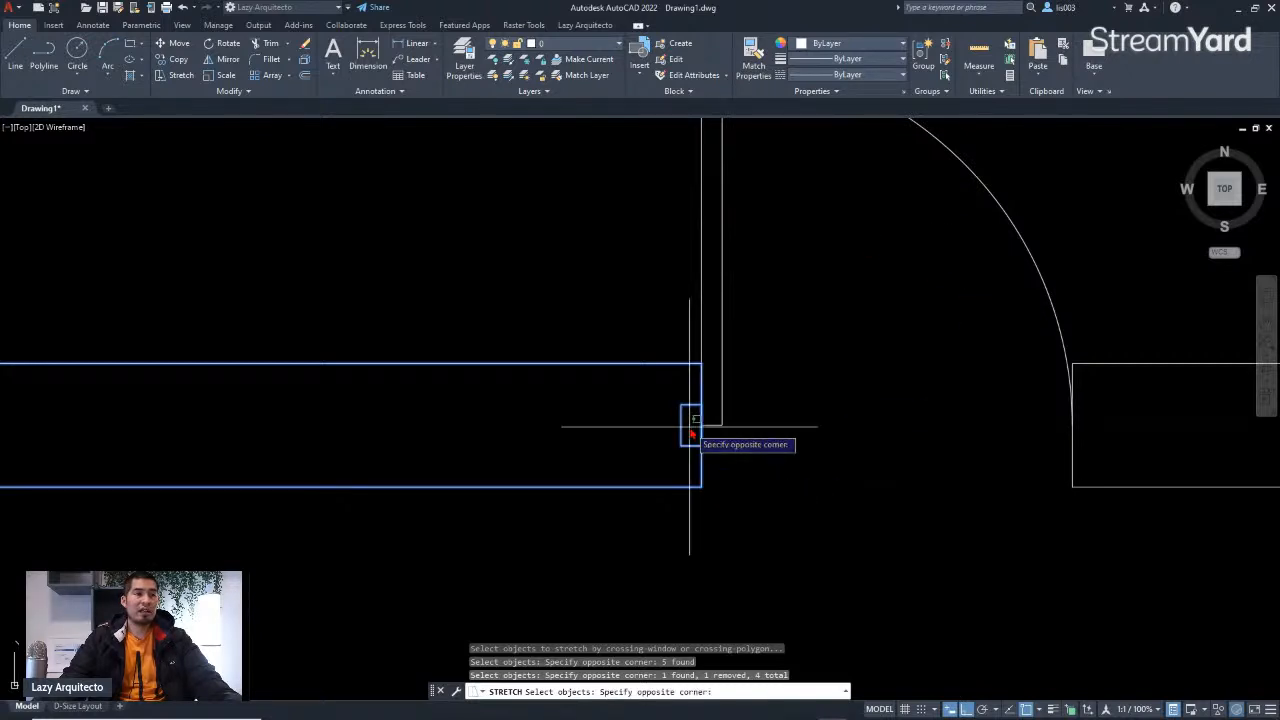
{"action": "left_click", "coordinate": [660, 390], "text": "shift"}
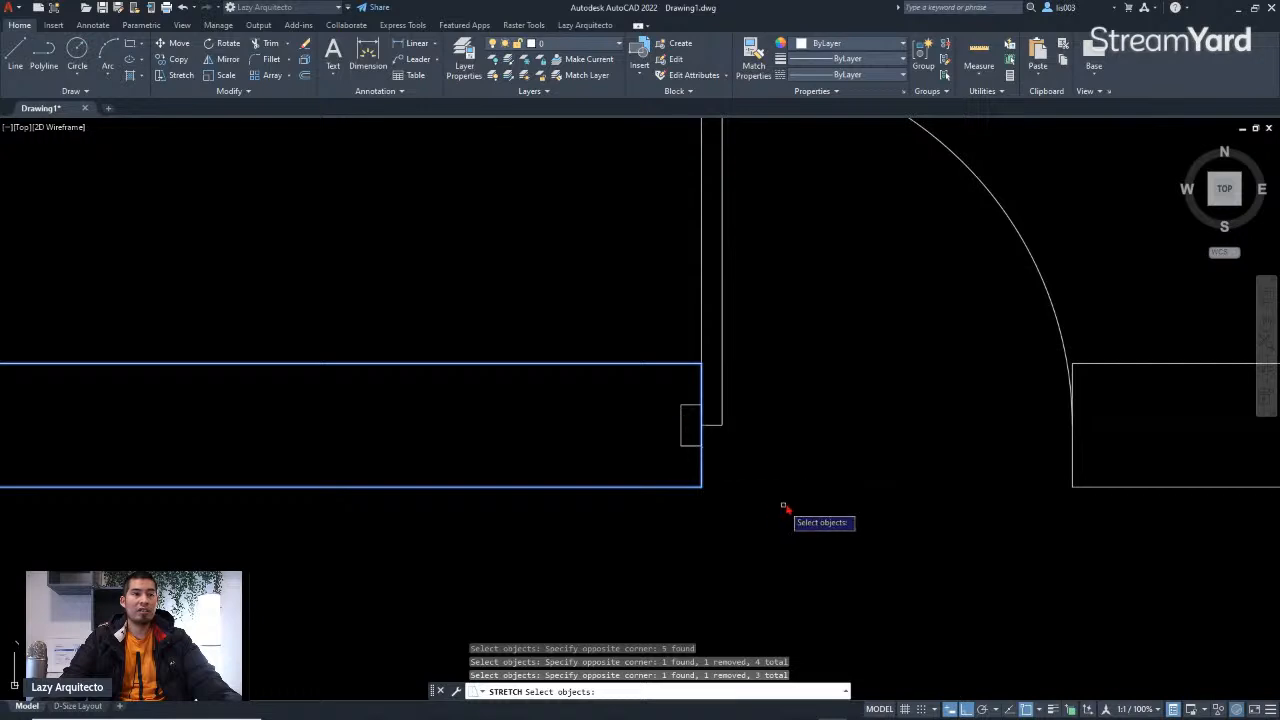
{"action": "scroll", "coordinate": [785, 502], "scroll_direction": "down", "scroll_amount": 2}
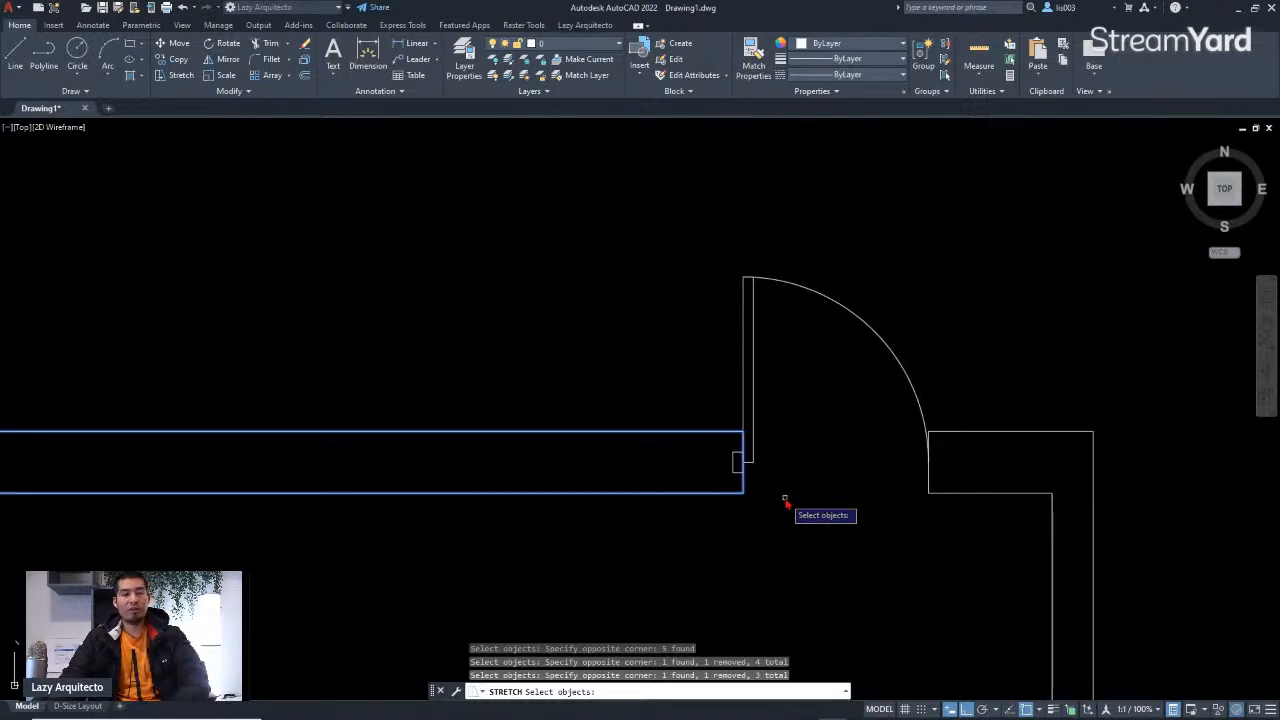
{"action": "key", "text": "Return"}
{"action": "scroll", "coordinate": [714, 471], "scroll_direction": "up", "scroll_amount": 5}
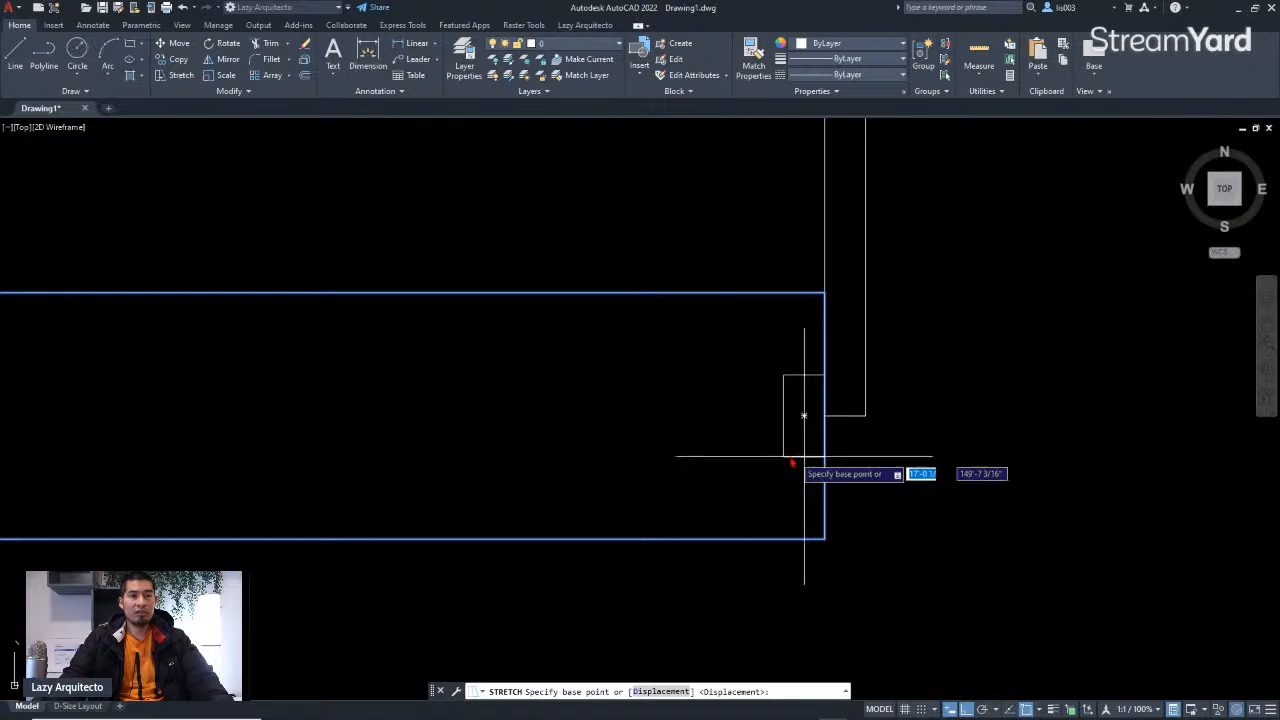
{"action": "scroll", "coordinate": [714, 486], "scroll_direction": "down", "scroll_amount": 5}
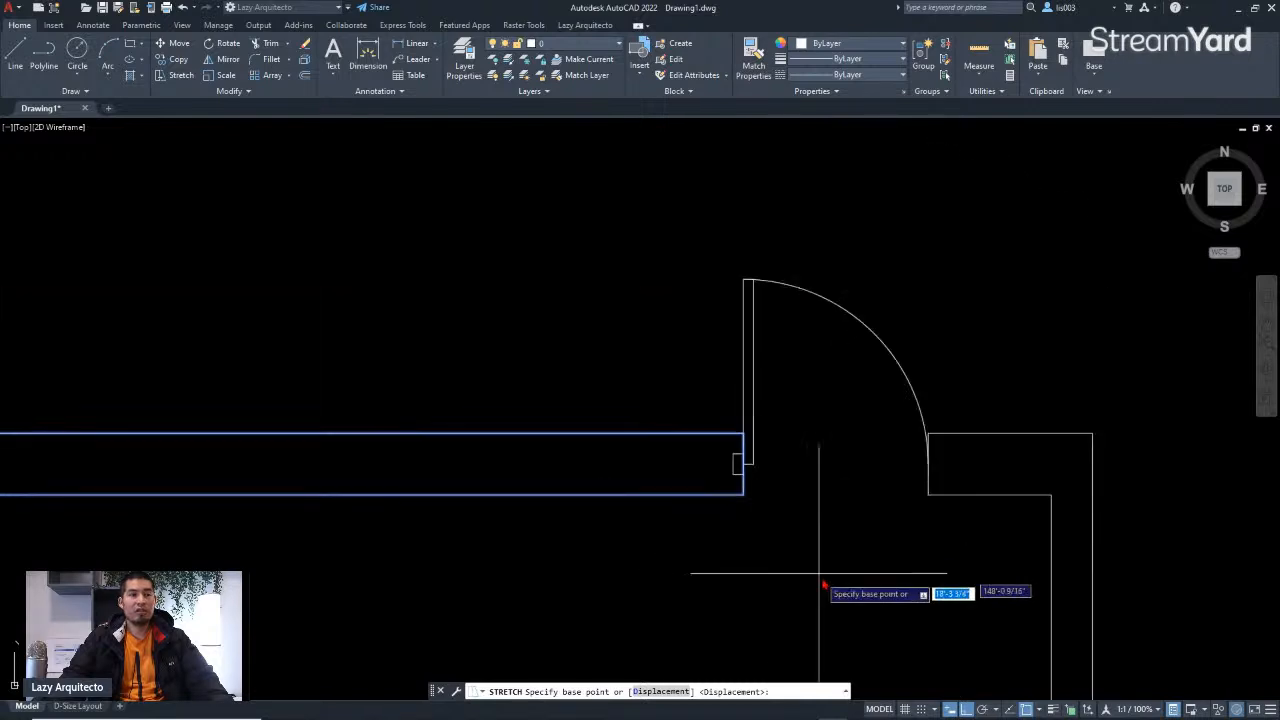
{"action": "left_click", "coordinate": [876, 581]}
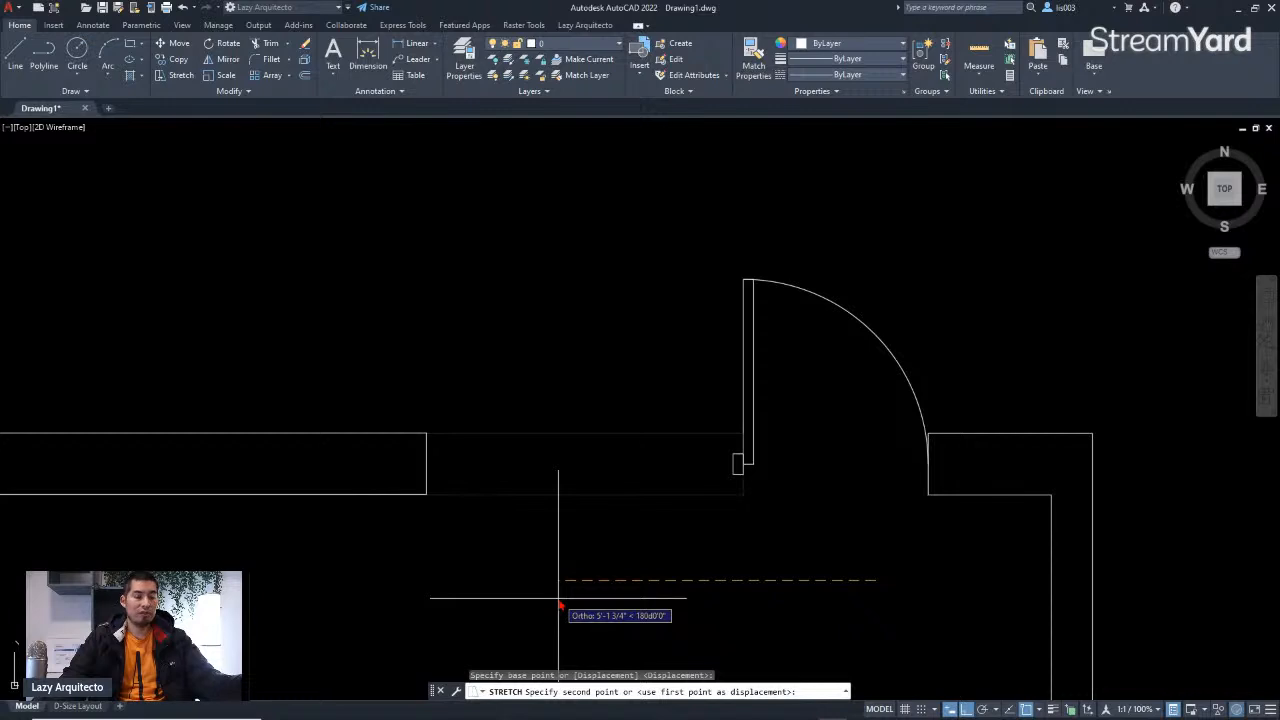
{"action": "type", "text": "4"}
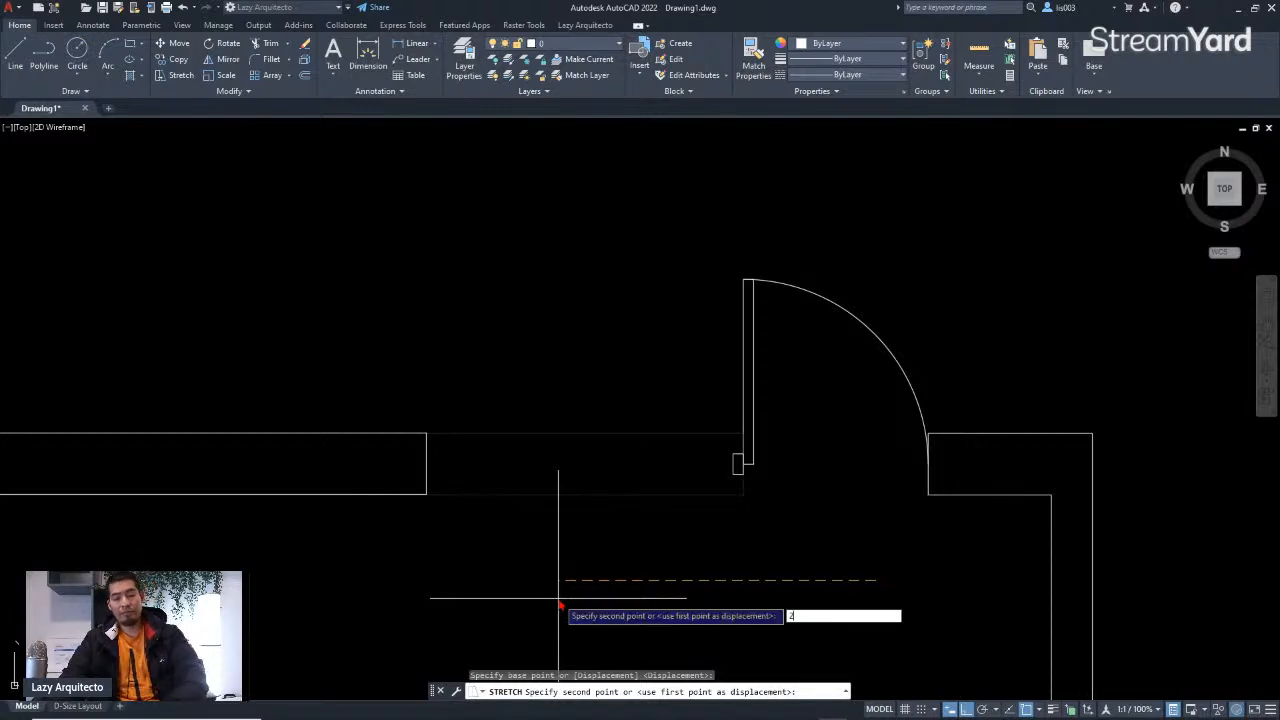
{"action": "key", "text": "Return"}
Step: Inspect the door block, rectangle and wall ends around the opening
{"action": "scroll", "coordinate": [686, 534], "scroll_direction": "down", "scroll_amount": 3}
{"action": "scroll", "coordinate": [715, 508], "scroll_direction": "up", "scroll_amount": 5}
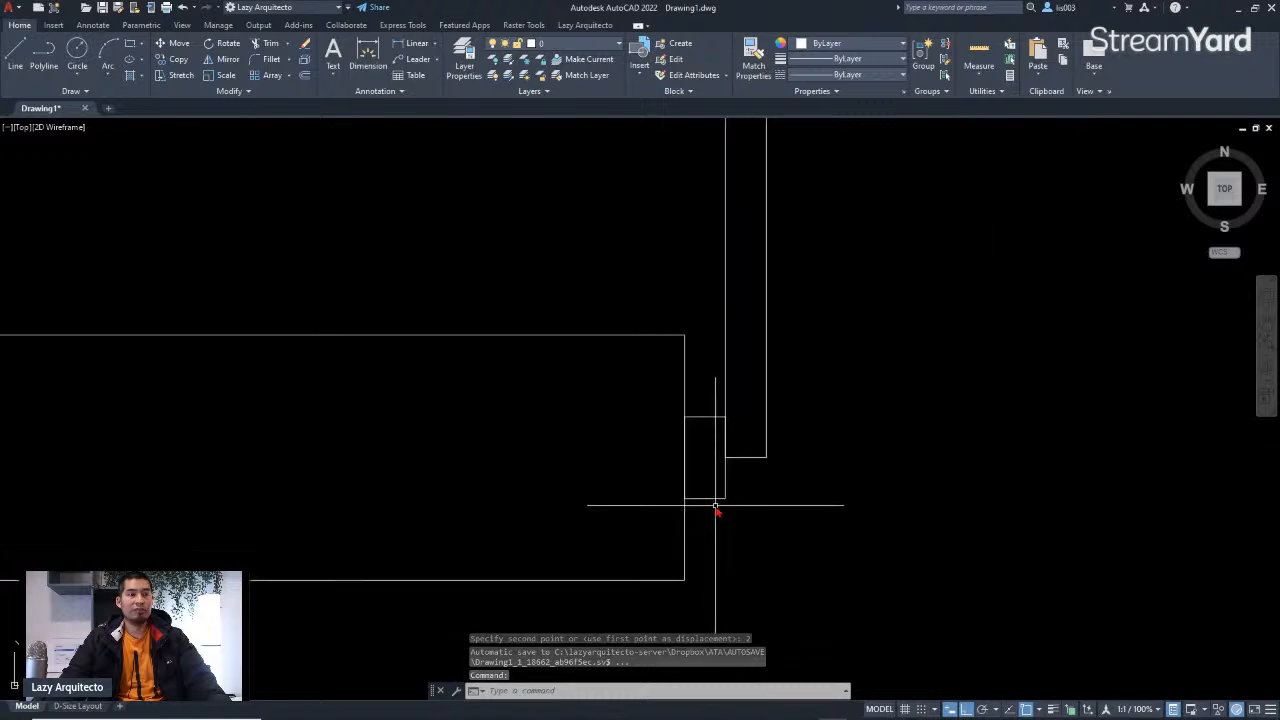
{"action": "scroll", "coordinate": [715, 508], "scroll_direction": "down", "scroll_amount": 3}
{"action": "left_click", "coordinate": [1071, 291]}
{"action": "scroll", "coordinate": [1029, 286], "scroll_direction": "down", "scroll_amount": 3}
{"action": "left_click", "coordinate": [867, 202]}
{"action": "scroll", "coordinate": [886, 290], "scroll_direction": "up", "scroll_amount": 5}
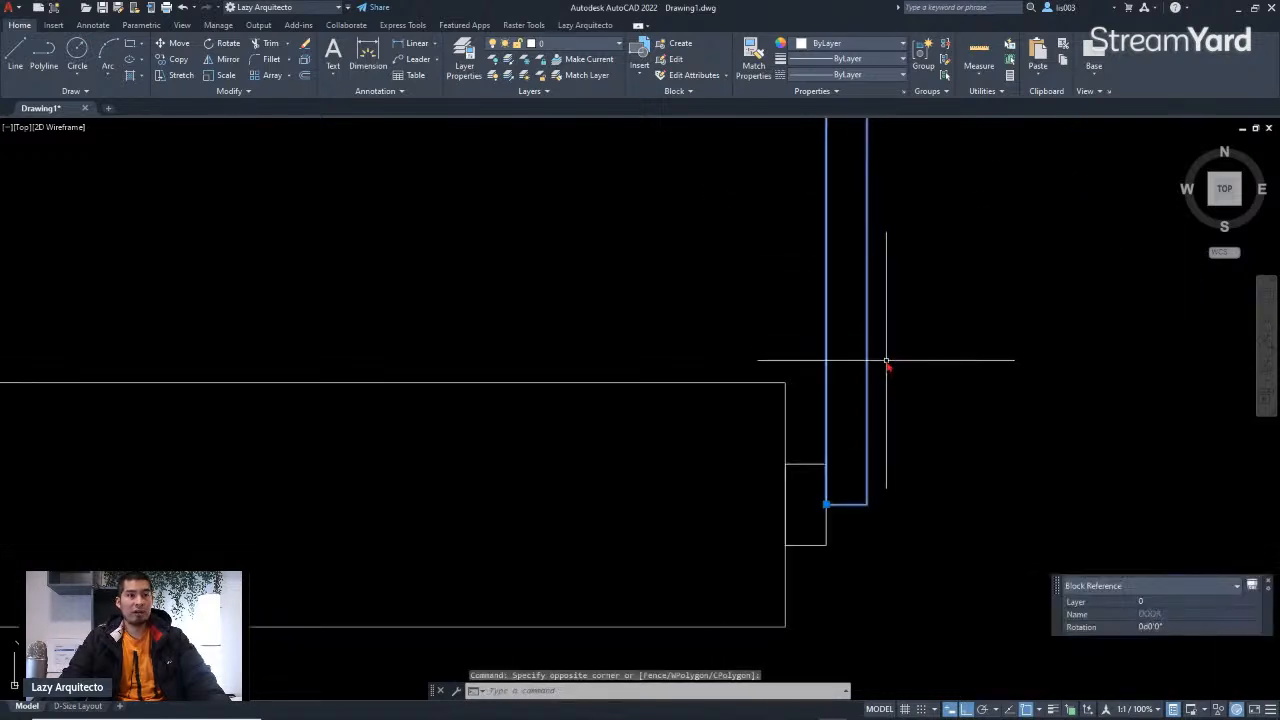
{"action": "left_click", "coordinate": [827, 507]}
{"action": "scroll", "coordinate": [752, 492], "scroll_direction": "down", "scroll_amount": 5}
{"action": "key", "text": "Escape"}
{"action": "scroll", "coordinate": [777, 525], "scroll_direction": "down", "scroll_amount": 4}
{"action": "scroll", "coordinate": [785, 525], "scroll_direction": "up", "scroll_amount": 4}
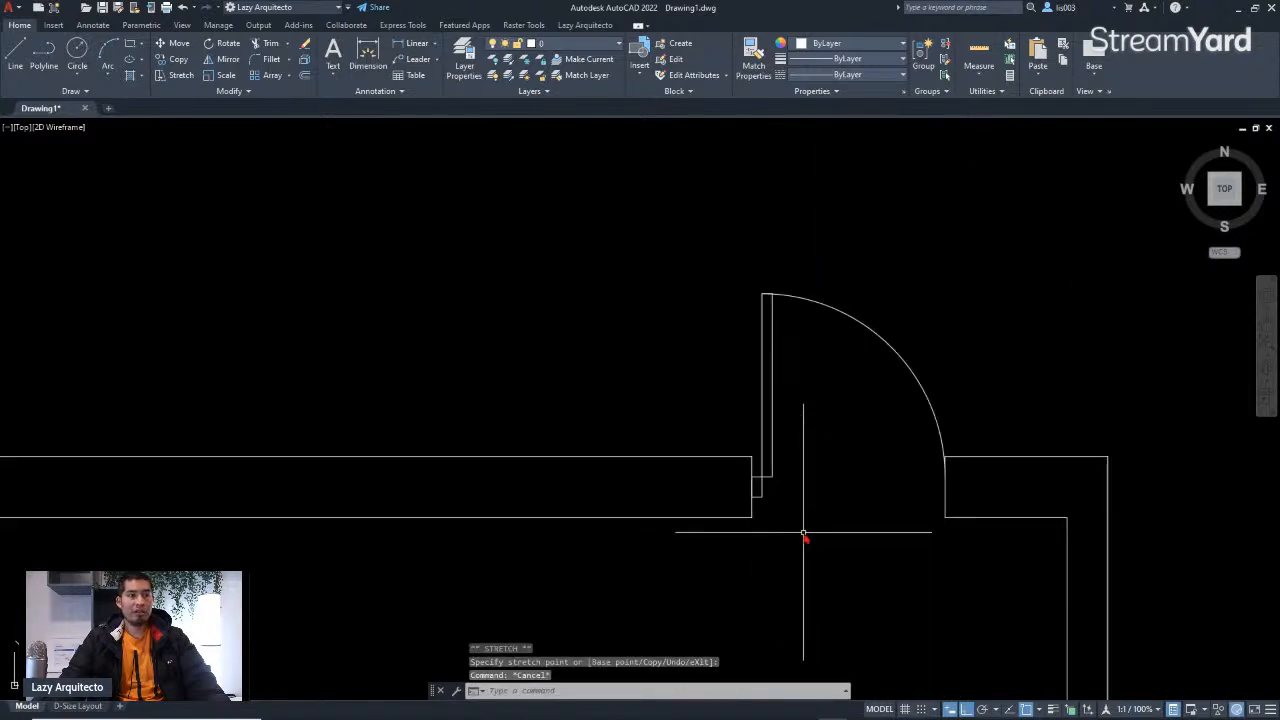
{"action": "scroll", "coordinate": [771, 523], "scroll_direction": "down", "scroll_amount": 3}
{"action": "middle_click_drag", "start_coordinate": [771, 523], "coordinate": [837, 437]}
{"action": "scroll", "coordinate": [838, 445], "scroll_direction": "up", "scroll_amount": 6}
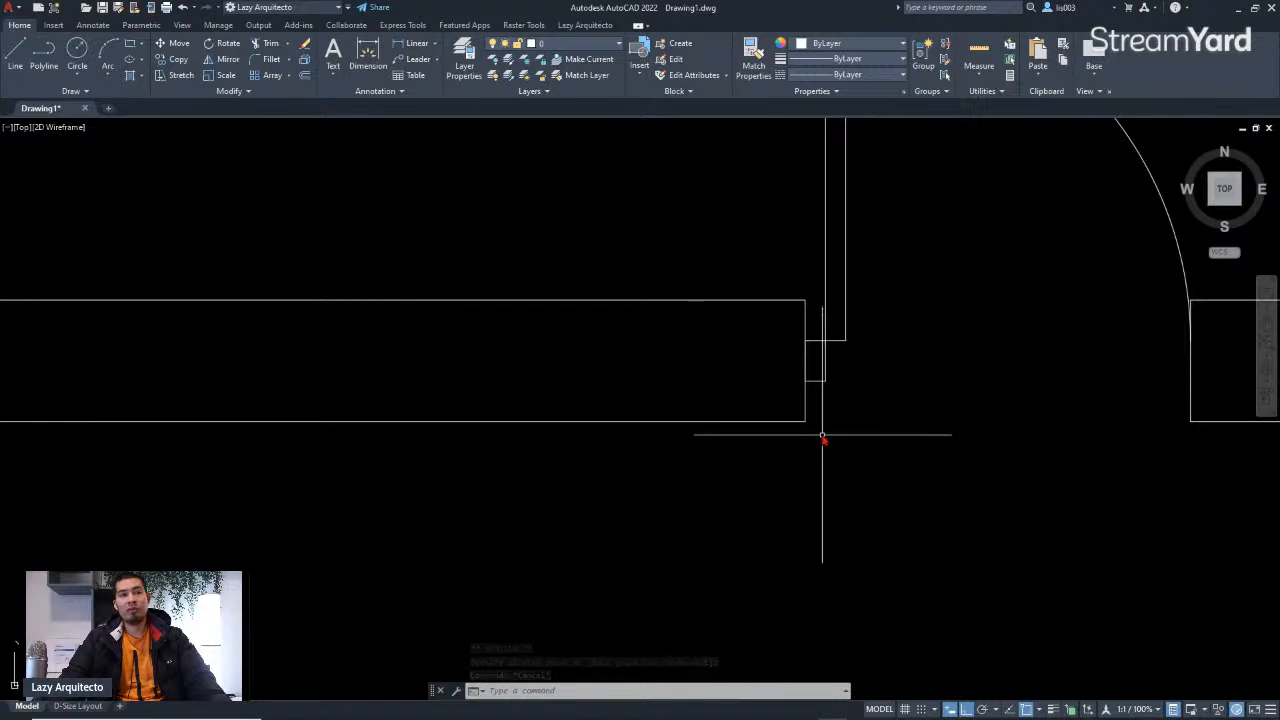
{"action": "scroll", "coordinate": [819, 418], "scroll_direction": "down", "scroll_amount": 3}
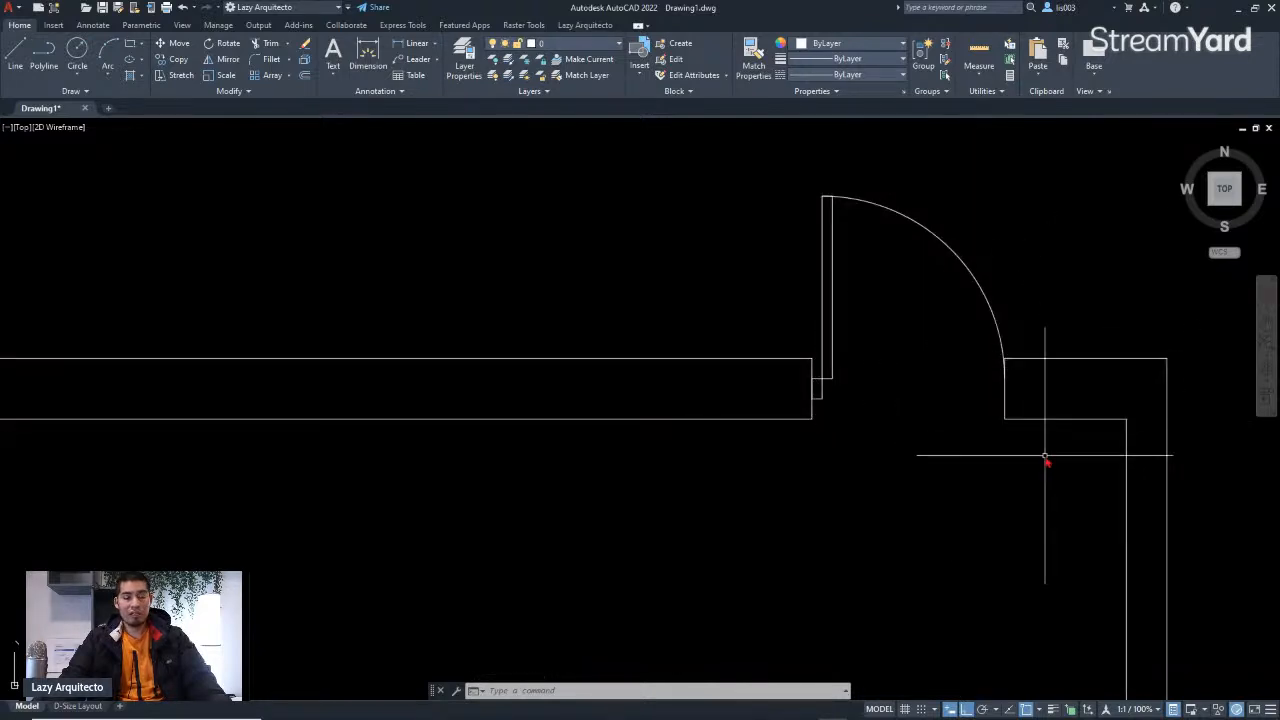
Step: Stretch the latch-side wall end 2 units to the right, removing the door block from the selection
{"action": "type", "text": "s"}
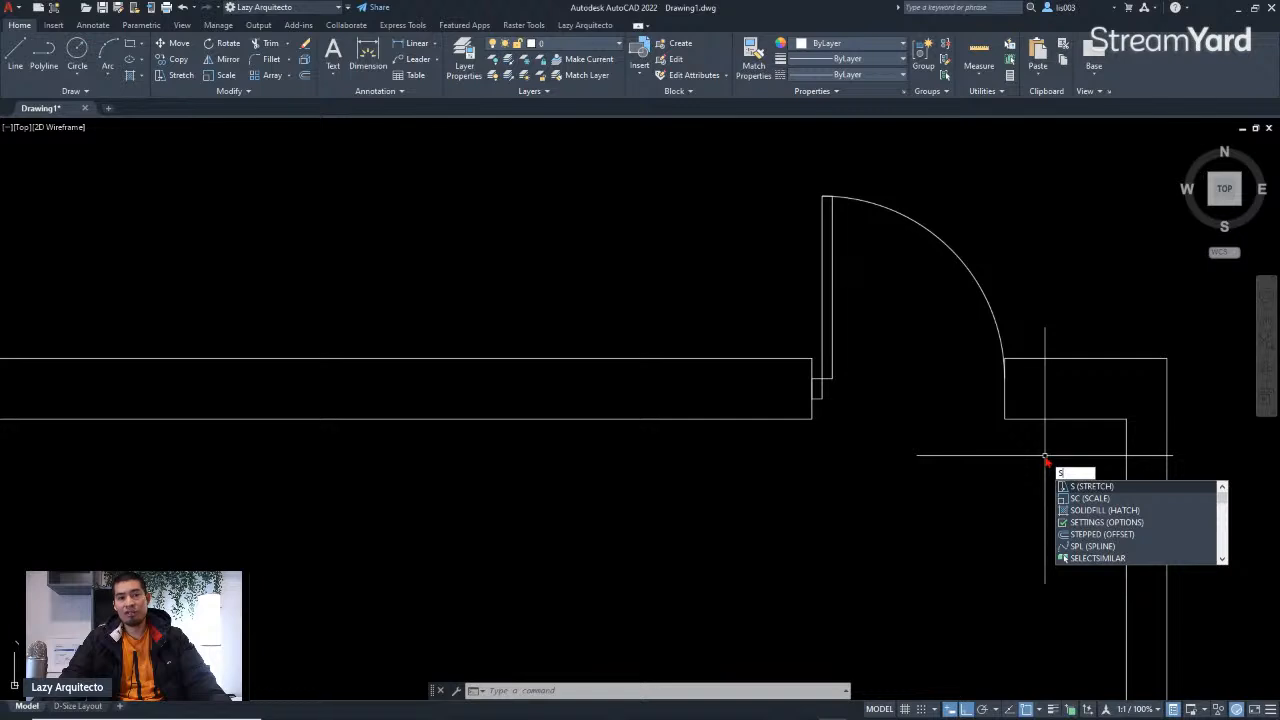
{"action": "key", "text": "Return"}
{"action": "left_click", "coordinate": [1045, 455]}
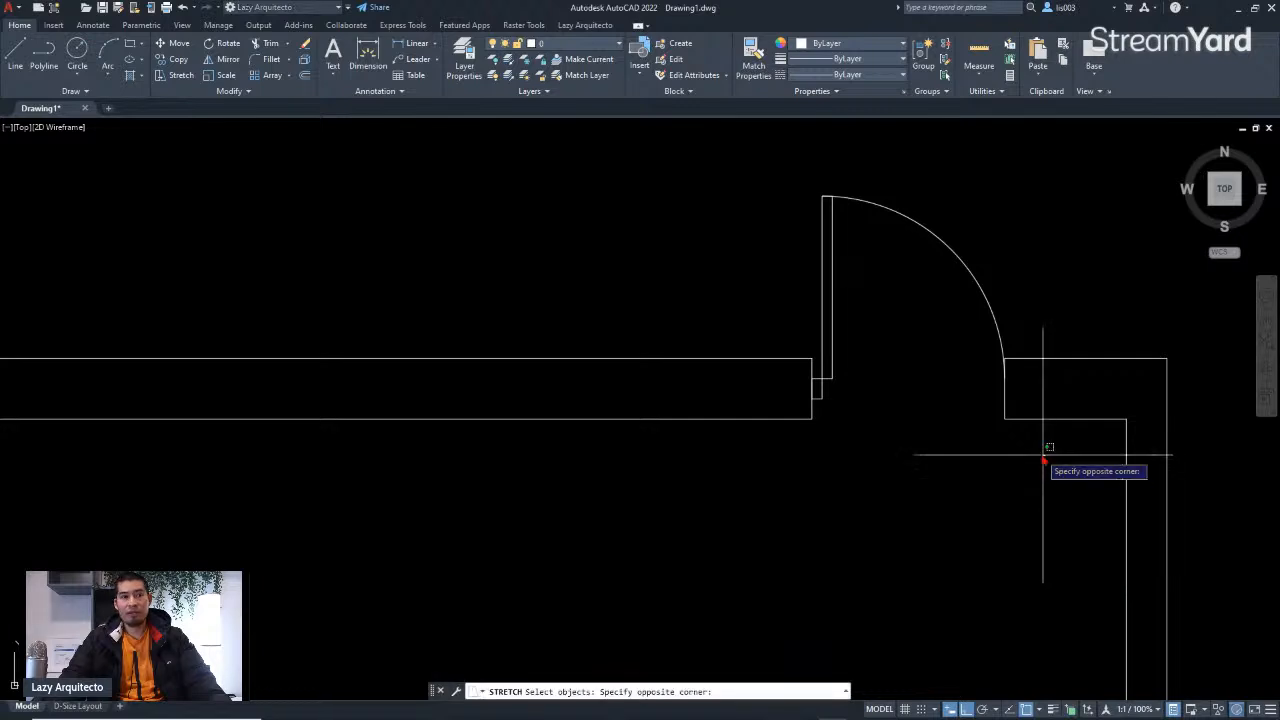
{"action": "left_click", "coordinate": [968, 339]}
{"action": "left_click", "coordinate": [1024, 291]}
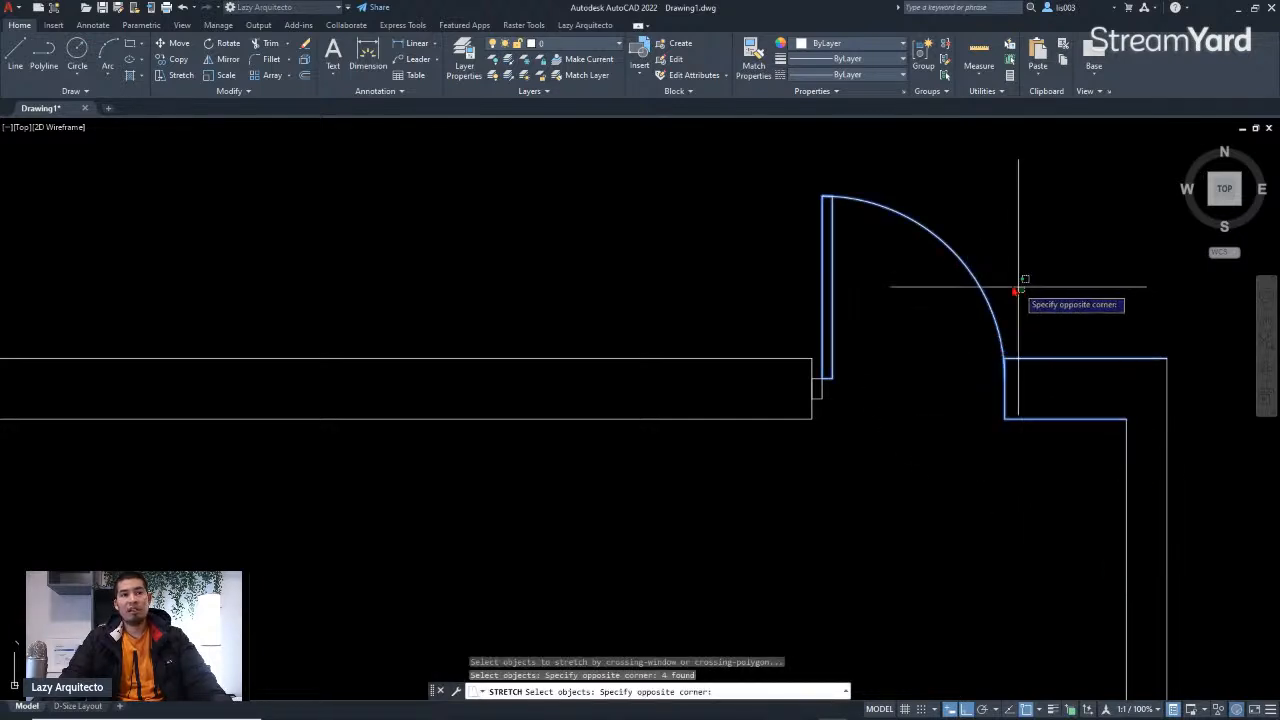
{"action": "left_click", "coordinate": [764, 193], "text": "shift"}
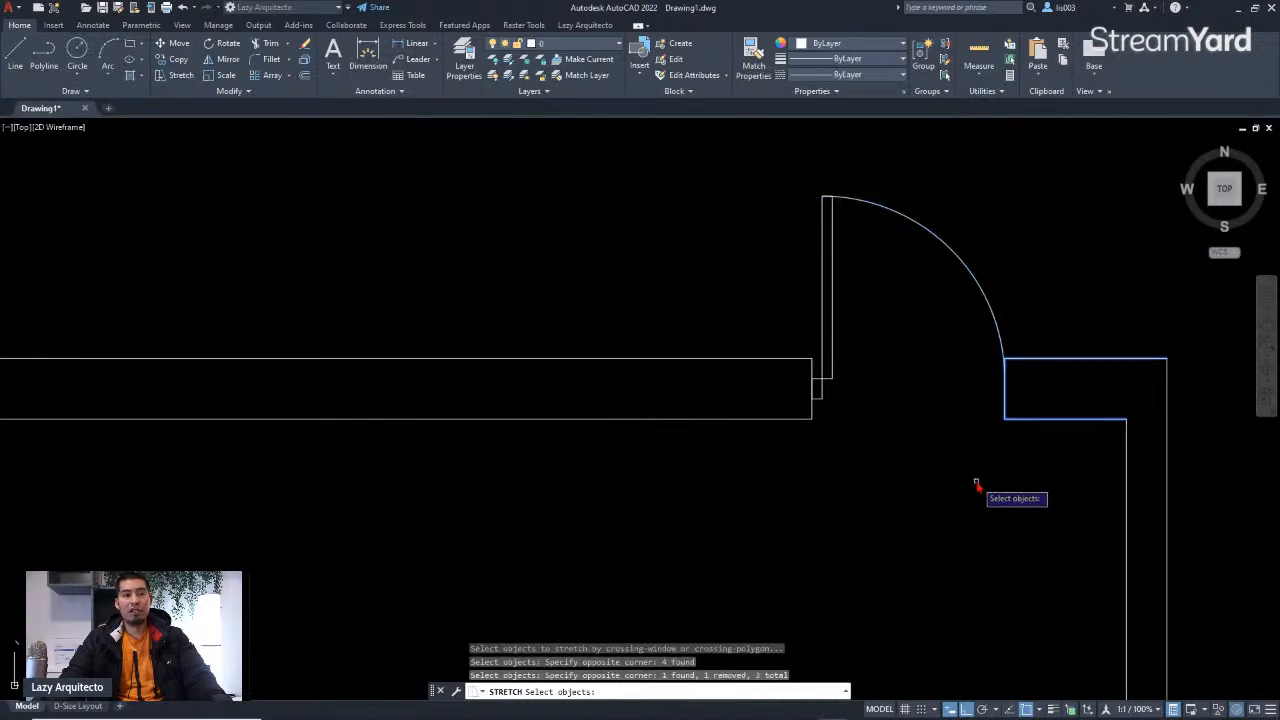
{"action": "key", "text": "Return"}
{"action": "left_click", "coordinate": [935, 505]}
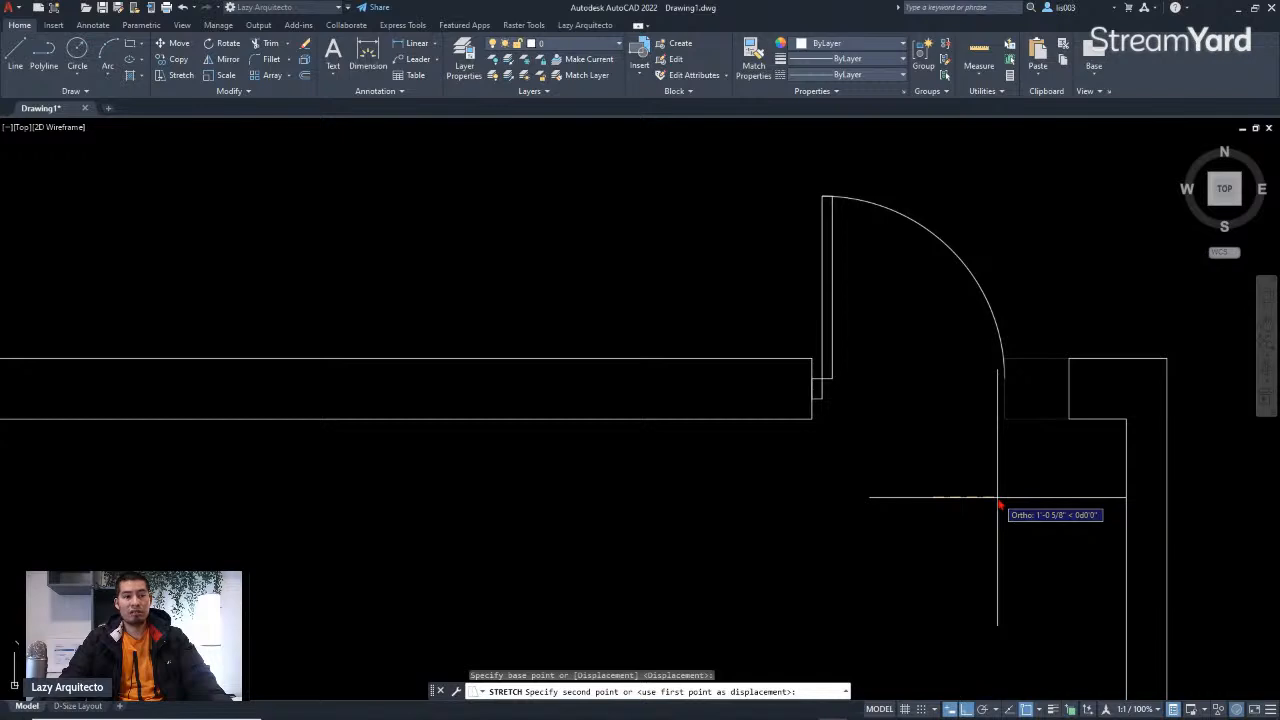
{"action": "type", "text": "2"}
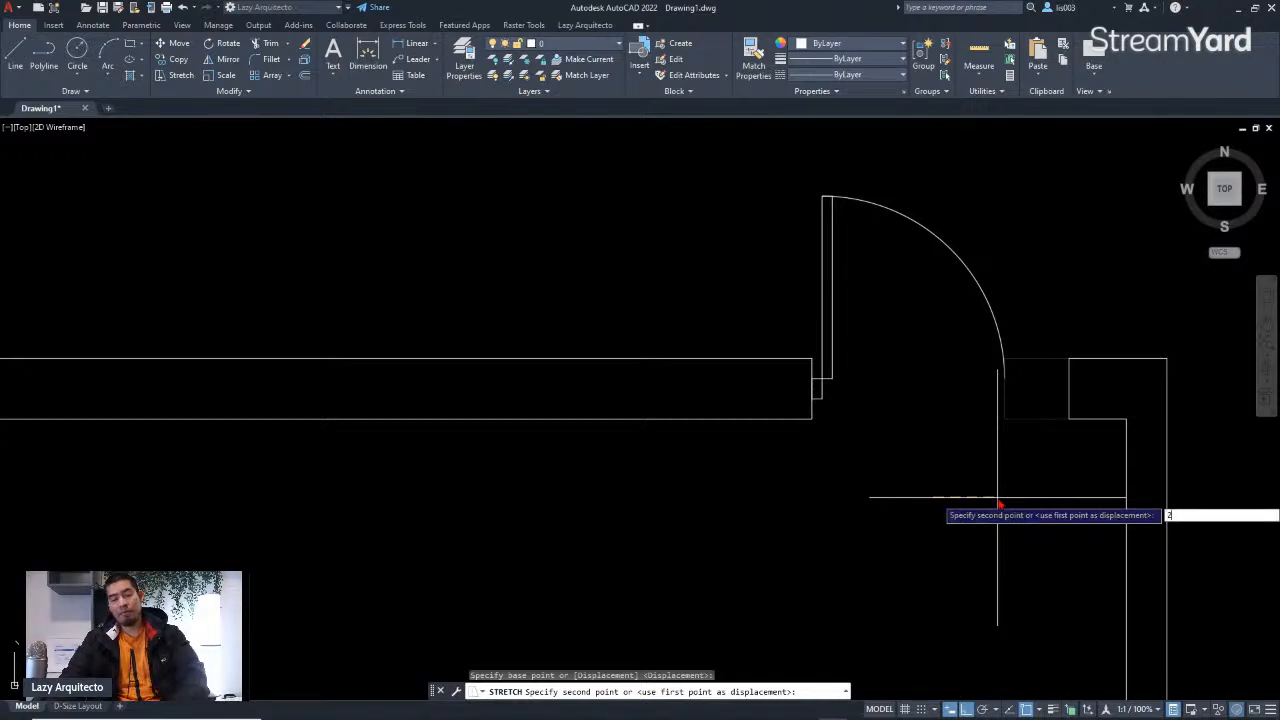
{"action": "key", "text": "Return"}
Step: Copy the 2 by 4 jamb rectangle from the hinge side to the latch-side corner of the door opening
{"action": "scroll", "coordinate": [1000, 366], "scroll_direction": "up", "scroll_amount": 2}
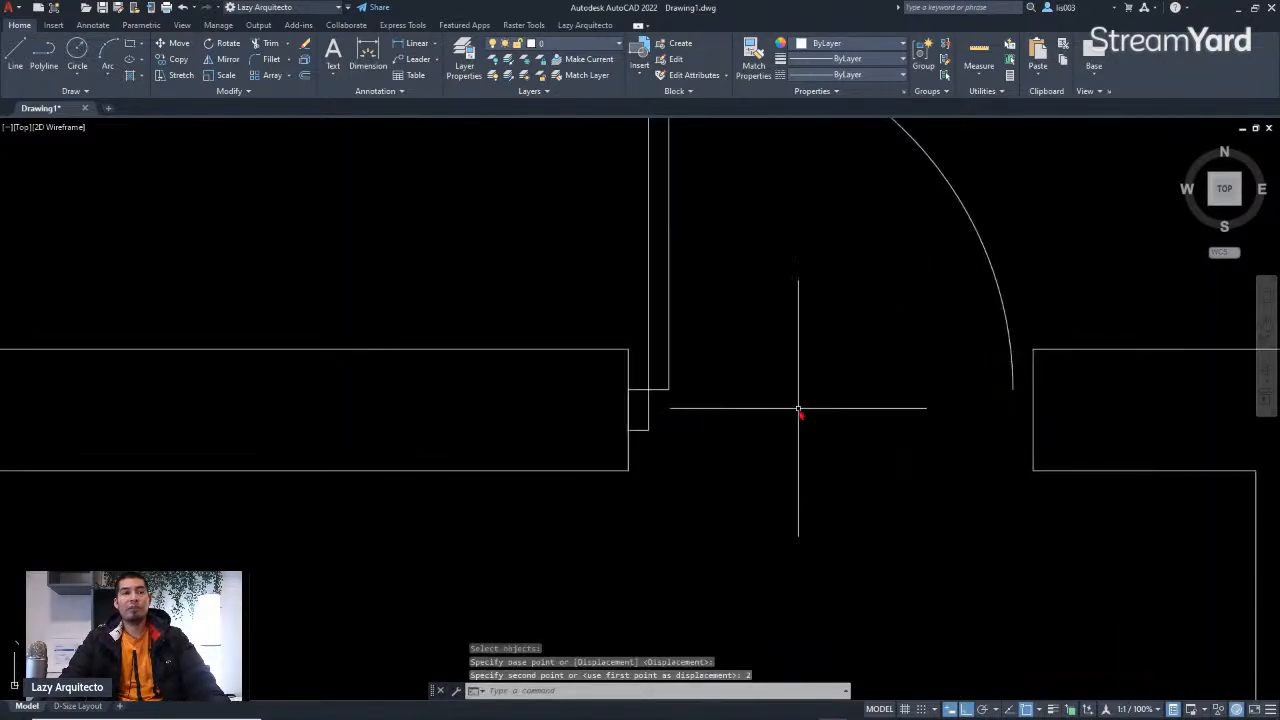
{"action": "left_click", "coordinate": [651, 411]}
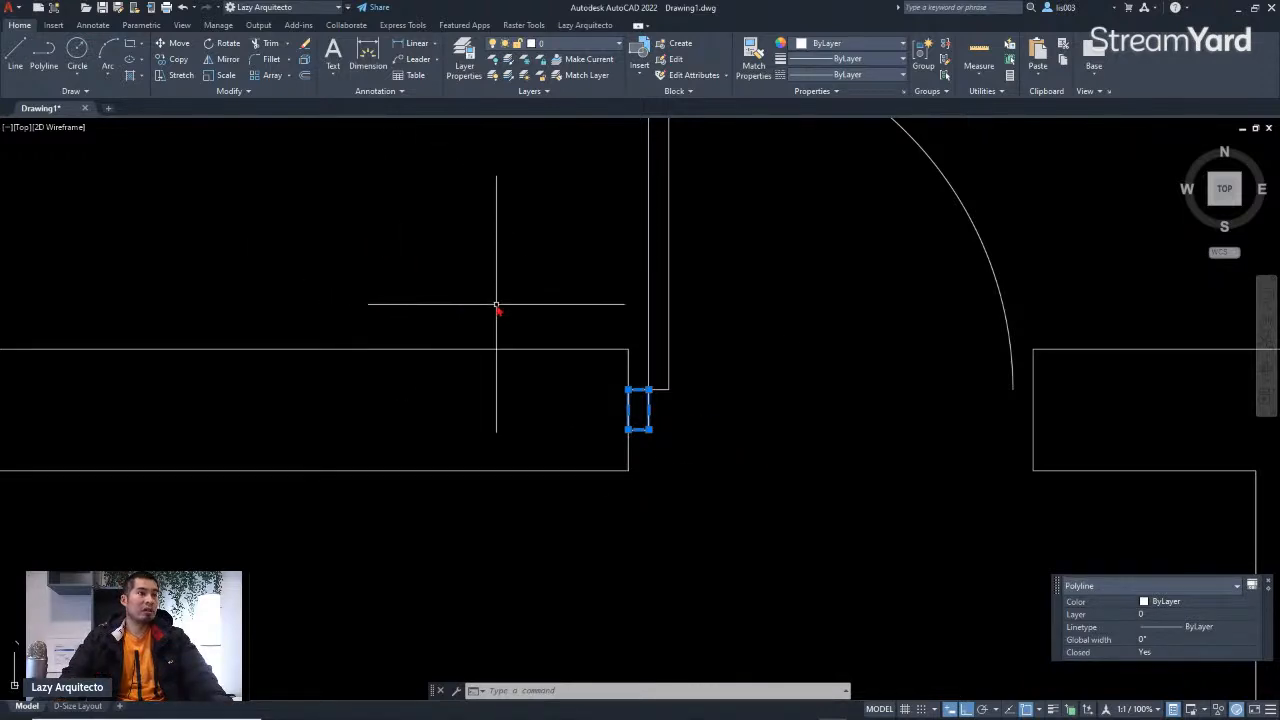
{"action": "type", "text": "o"}
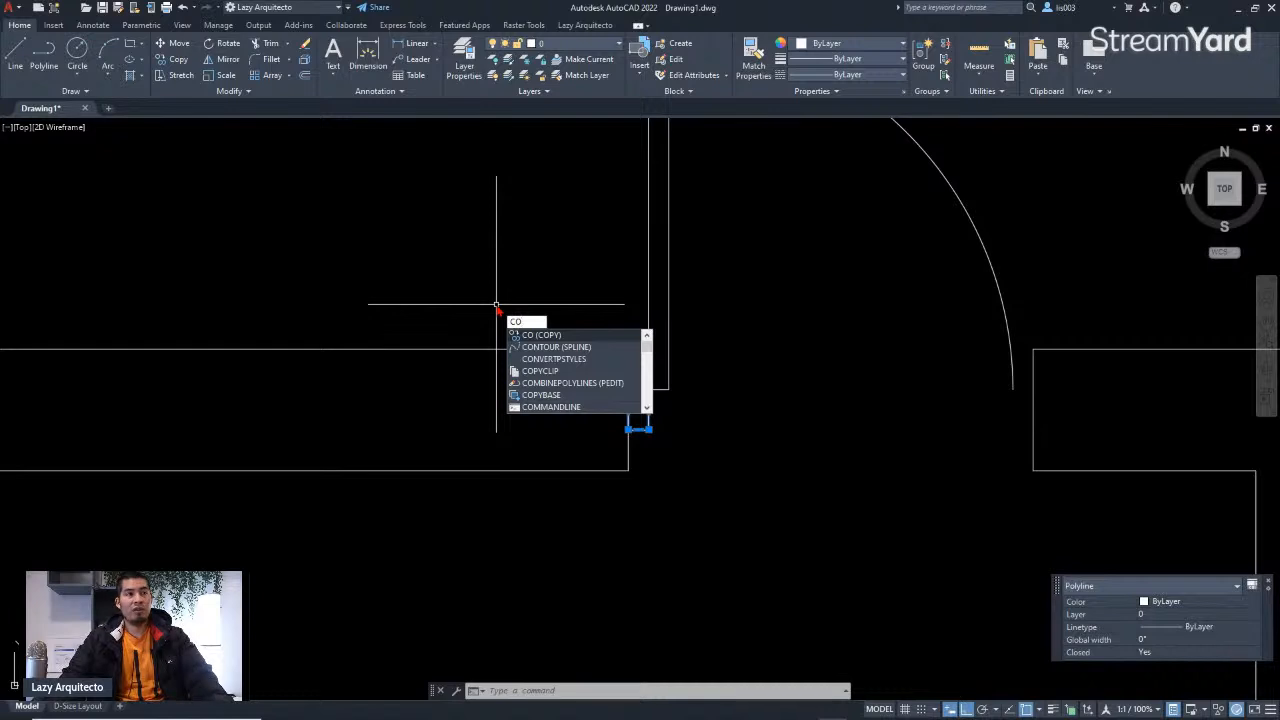
{"action": "key", "text": "Return"}
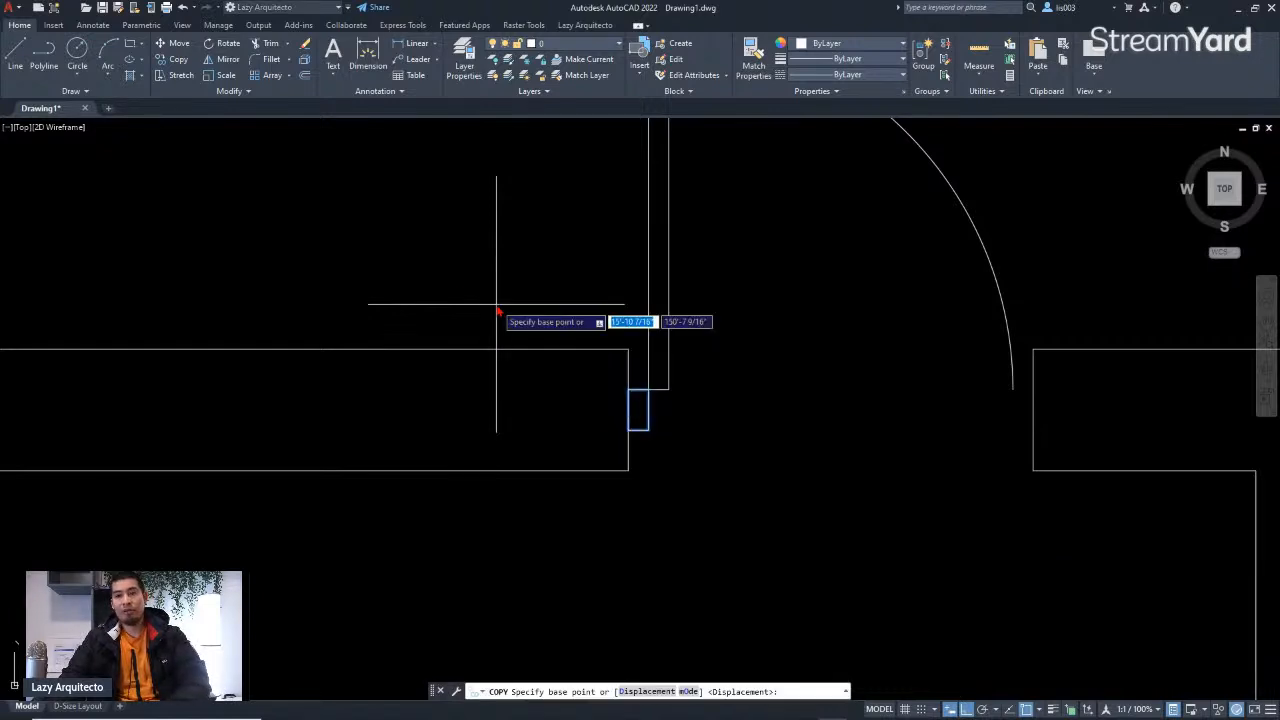
{"action": "left_click", "coordinate": [629, 390]}
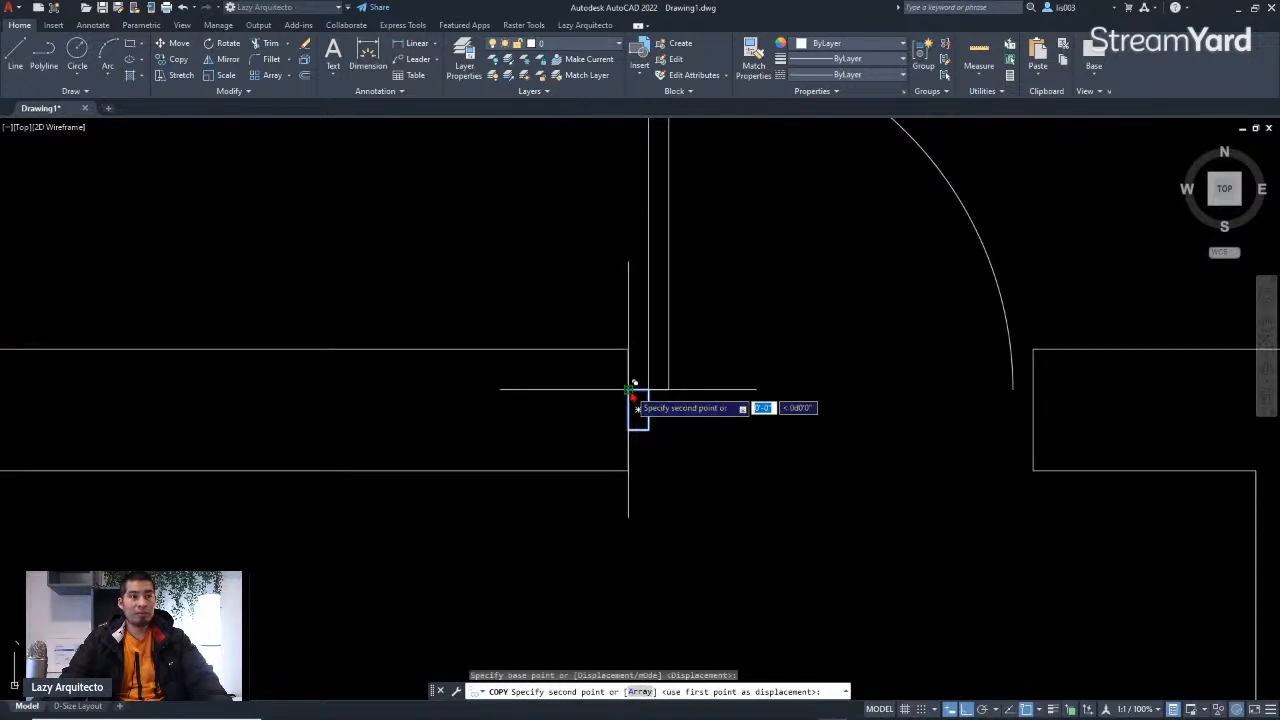
{"action": "left_click", "coordinate": [1033, 390]}
{"action": "key", "text": "Escape"}
Step: Inspect the completed door opening, the door block and the overall floor plan
{"action": "scroll", "coordinate": [924, 444], "scroll_direction": "down", "scroll_amount": 2}
{"action": "scroll", "coordinate": [924, 444], "scroll_direction": "down", "scroll_amount": 6}
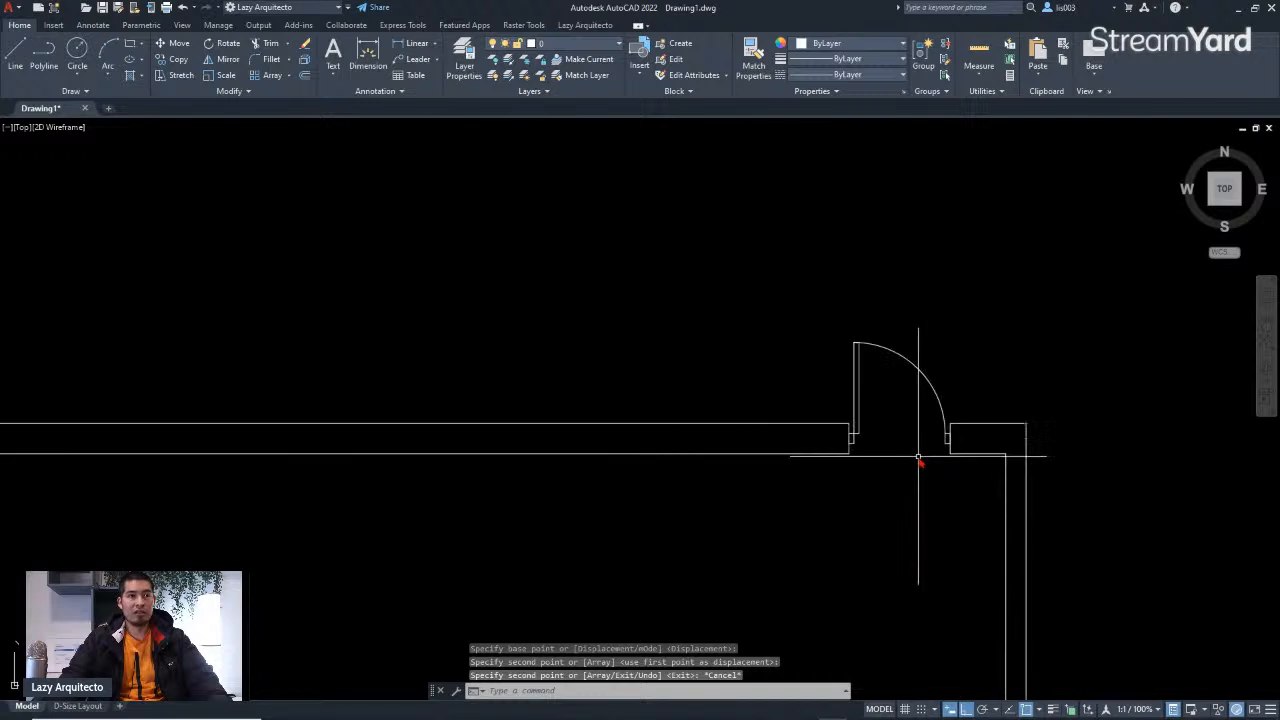
{"action": "scroll", "coordinate": [952, 423], "scroll_direction": "up", "scroll_amount": 2}
{"action": "scroll", "coordinate": [951, 426], "scroll_direction": "down", "scroll_amount": 2}
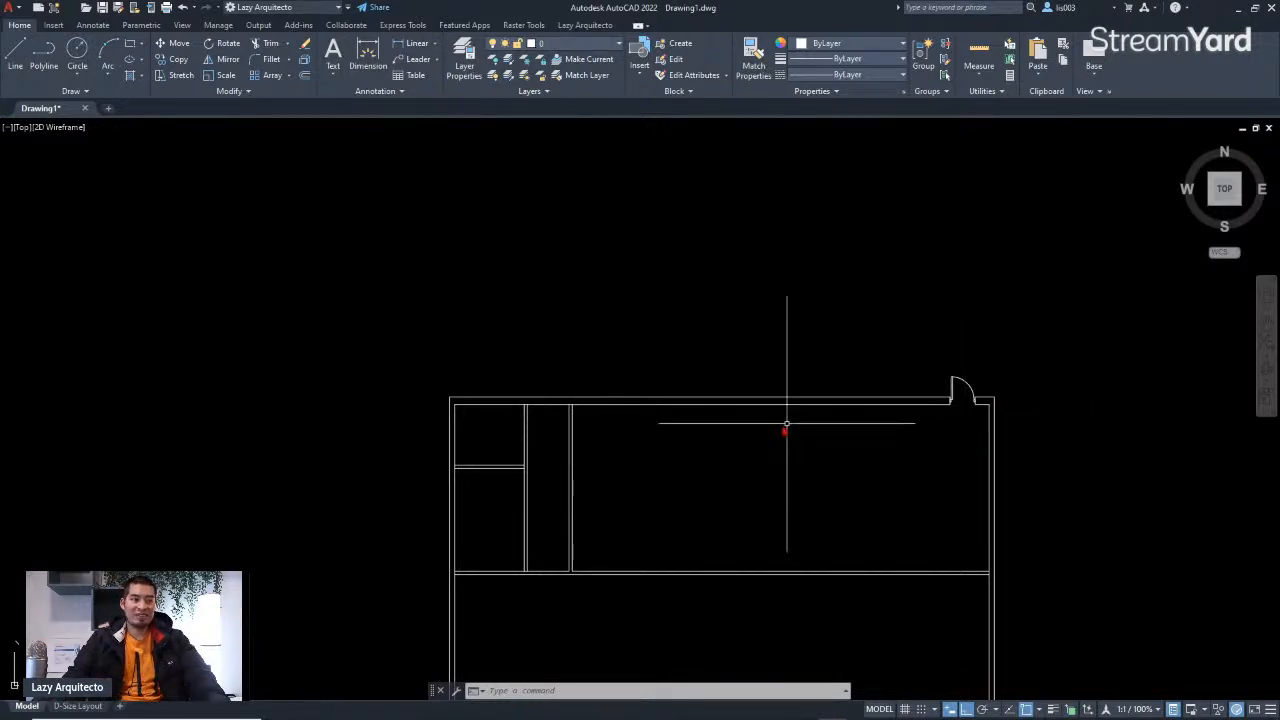
{"action": "scroll", "coordinate": [786, 437], "scroll_direction": "down", "scroll_amount": 3}
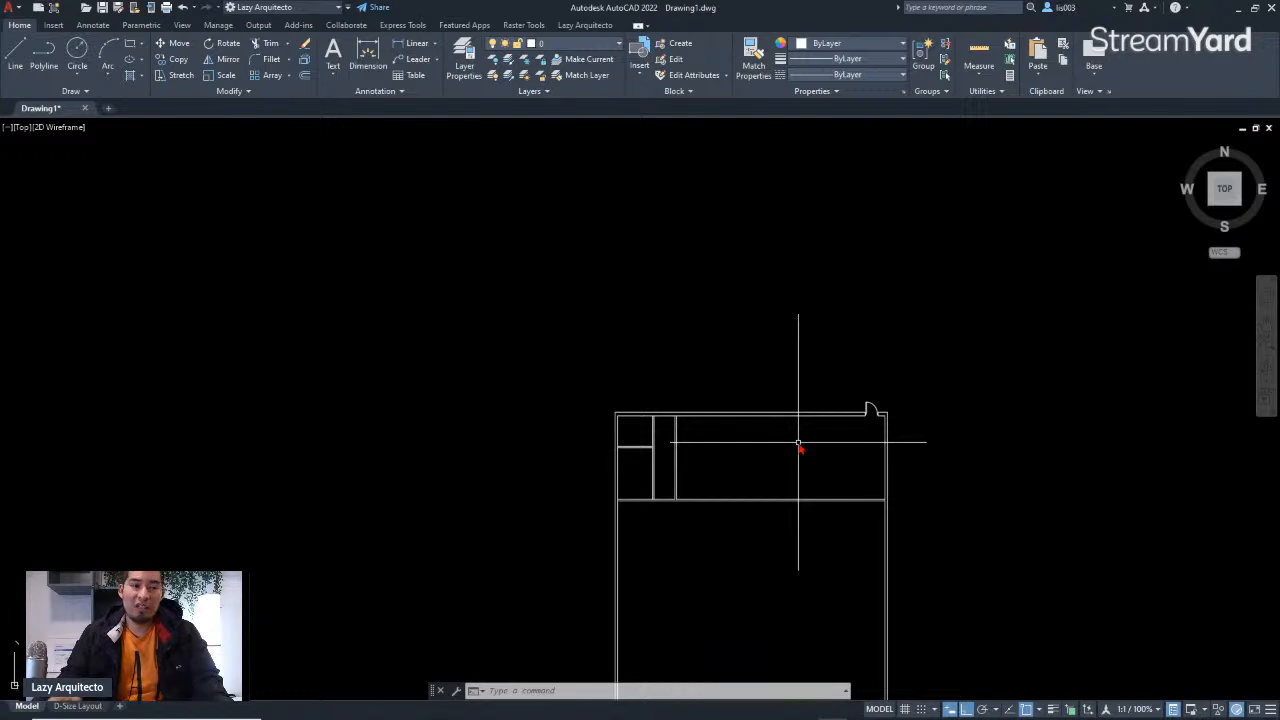
{"action": "scroll", "coordinate": [798, 443], "scroll_direction": "down", "scroll_amount": 3}
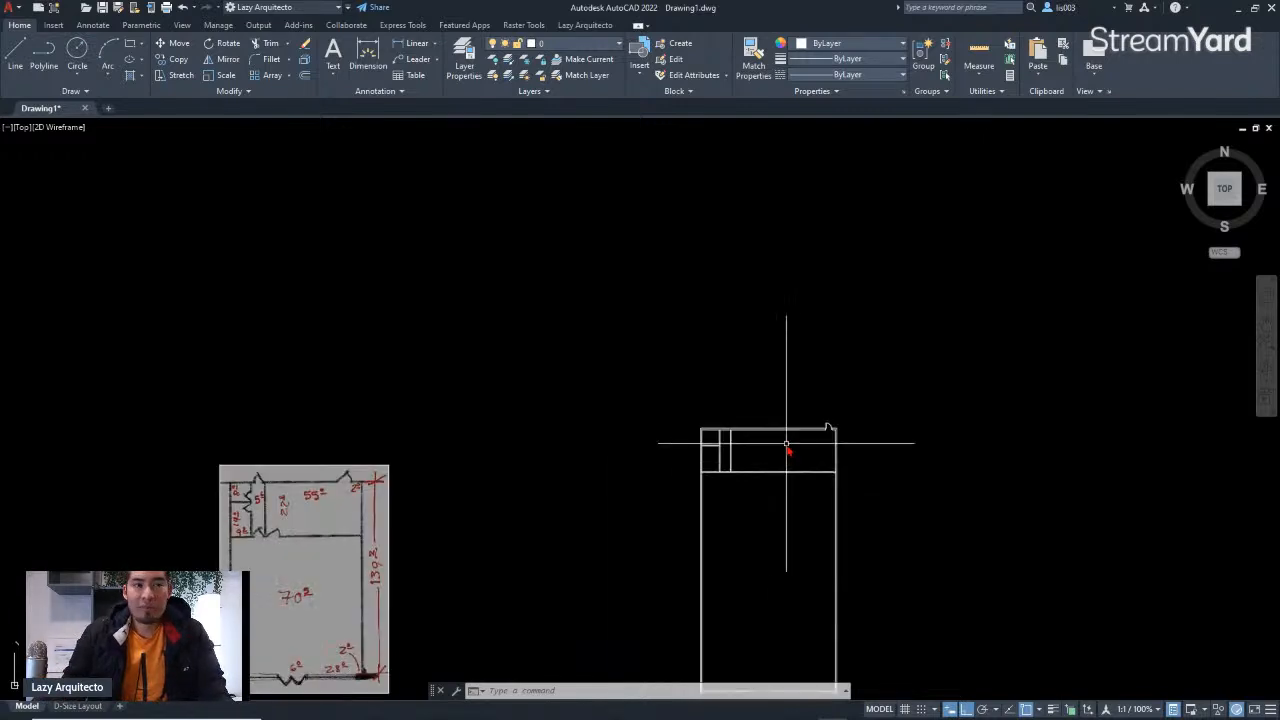
{"action": "middle_click_drag", "start_coordinate": [808, 557], "coordinate": [800, 486]}
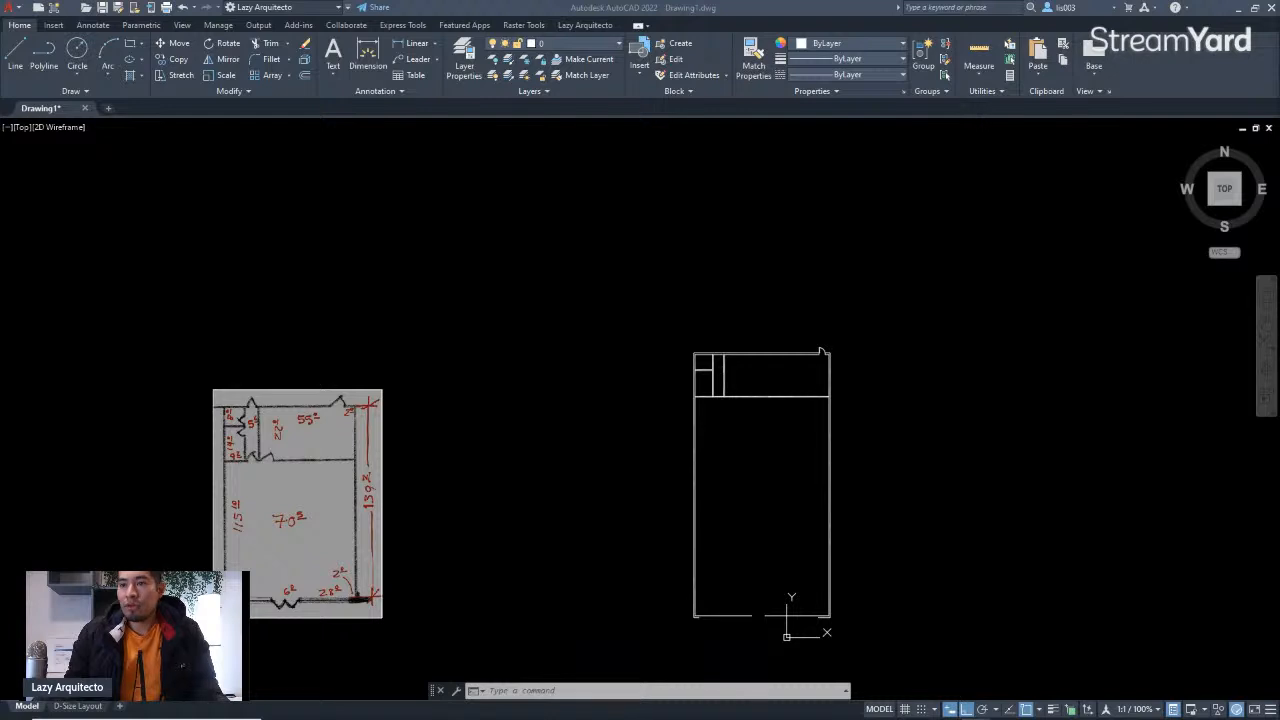
{"action": "left_click", "coordinate": [817, 377]}
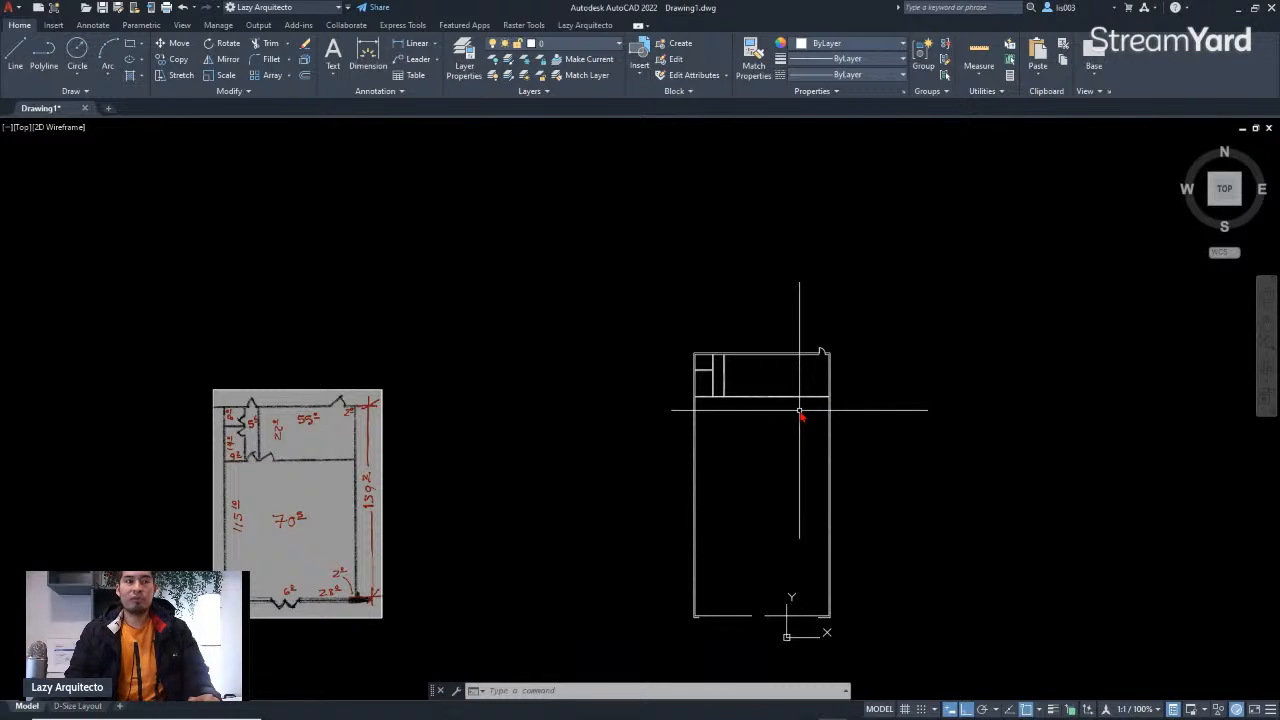
{"action": "scroll", "coordinate": [748, 453], "scroll_direction": "up", "scroll_amount": 3}
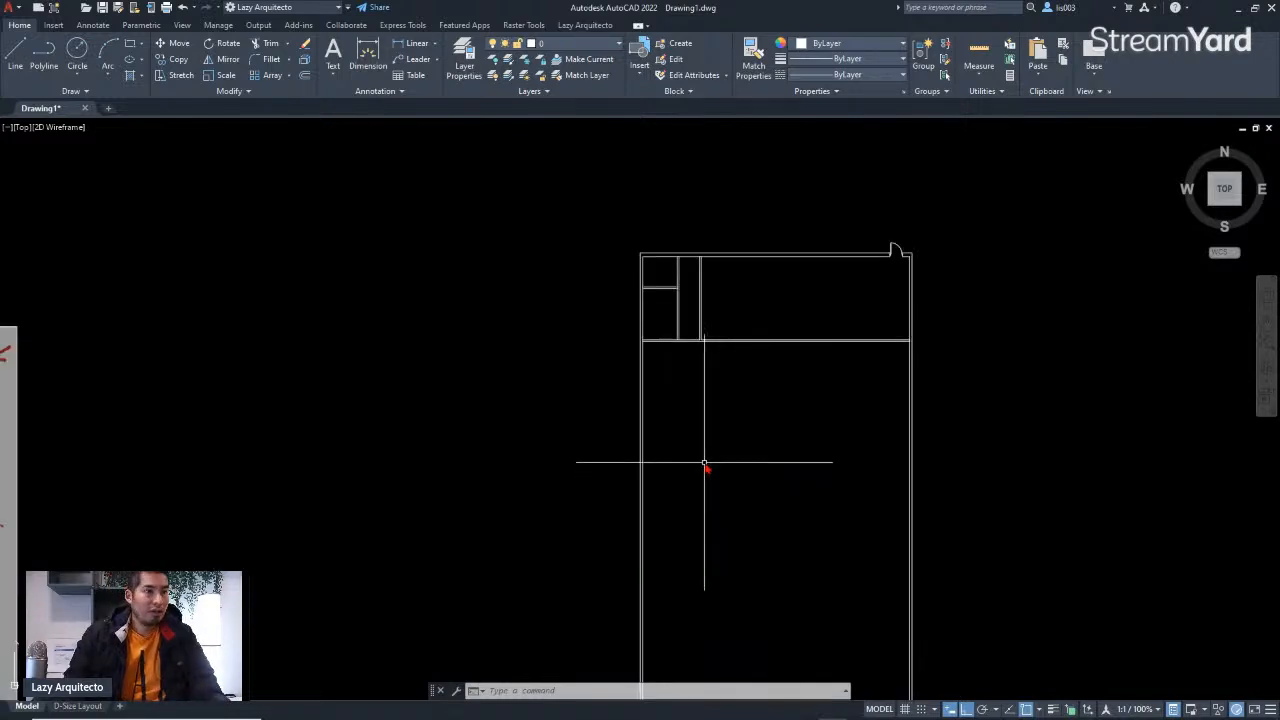
{"action": "scroll", "coordinate": [706, 466], "scroll_direction": "down", "scroll_amount": 3}
{"action": "scroll", "coordinate": [700, 414], "scroll_direction": "up", "scroll_amount": 3}
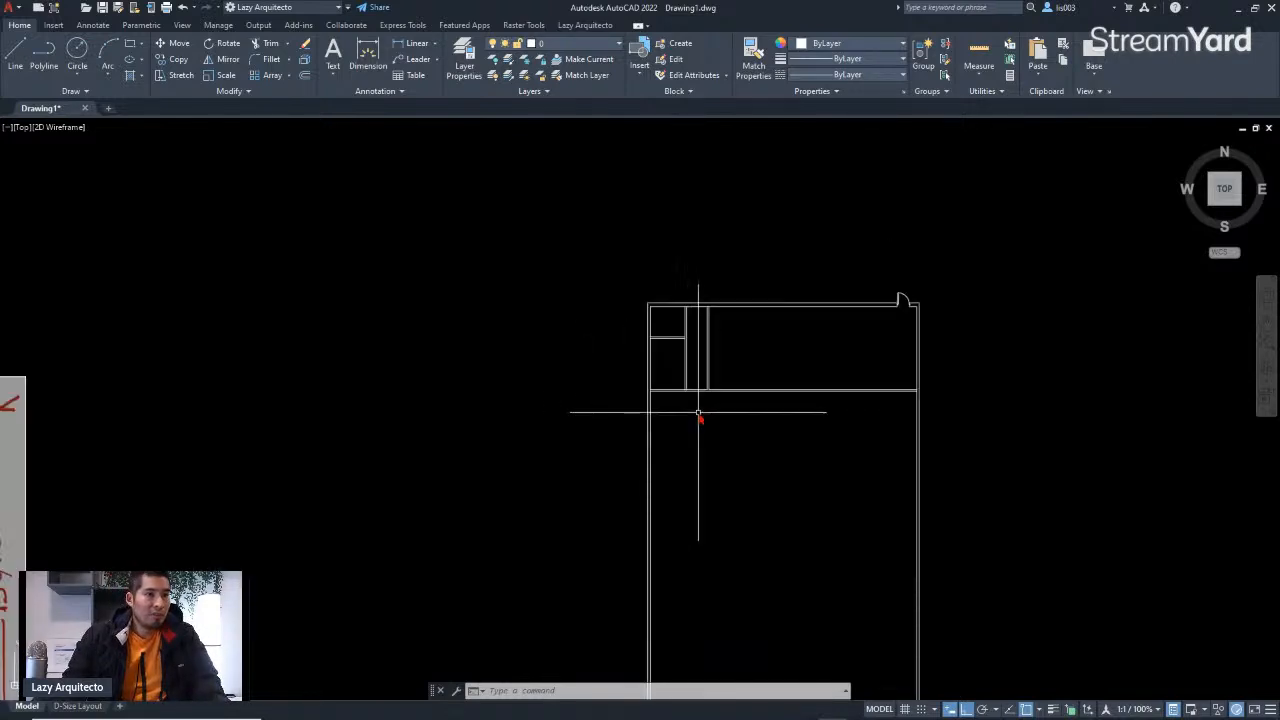
{"action": "scroll", "coordinate": [925, 285], "scroll_direction": "up", "scroll_amount": 4}
{"action": "scroll", "coordinate": [925, 285], "scroll_direction": "up", "scroll_amount": 3}
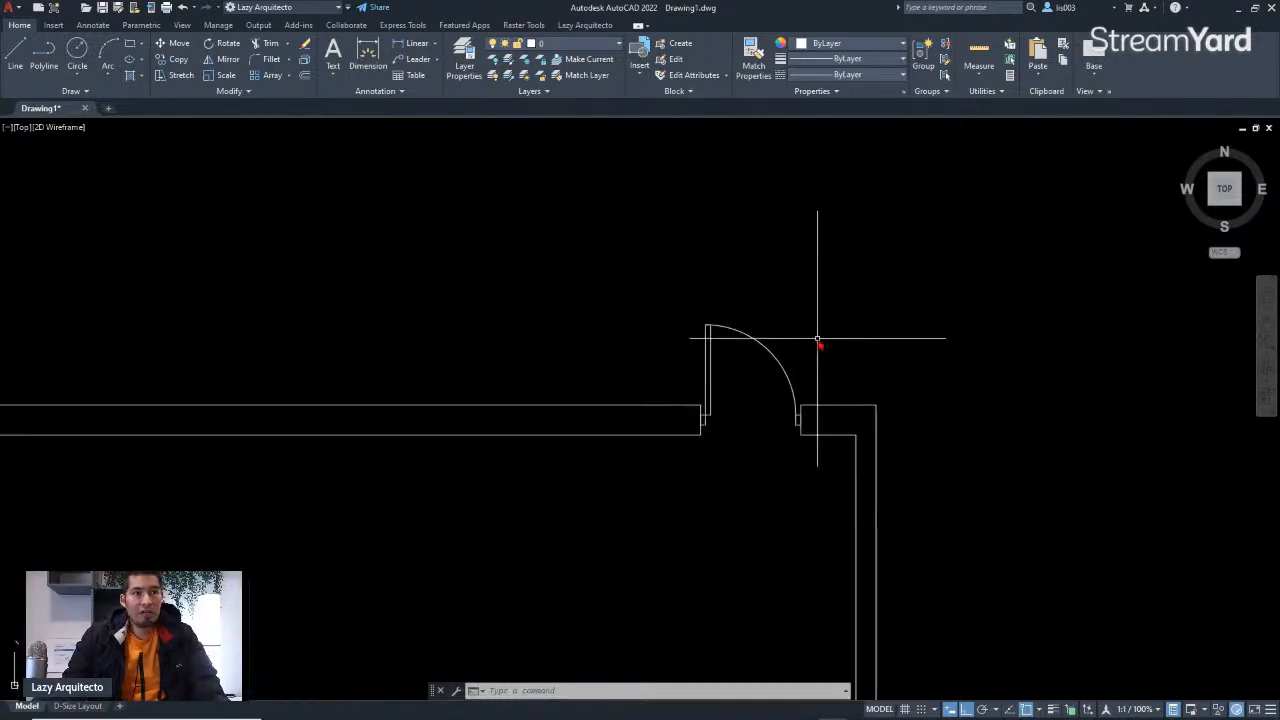
{"action": "left_click", "coordinate": [763, 349]}
{"action": "scroll", "coordinate": [766, 363], "scroll_direction": "down", "scroll_amount": 3}
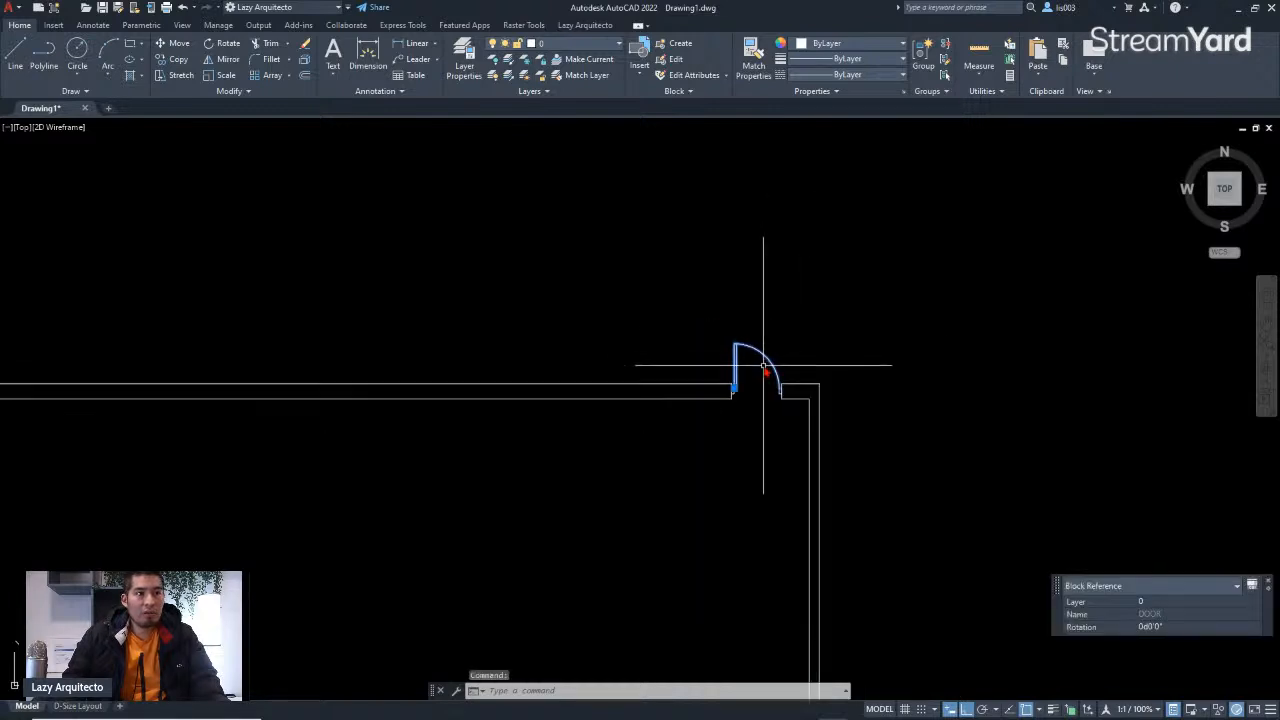
{"action": "scroll", "coordinate": [755, 385], "scroll_direction": "up", "scroll_amount": 3}
{"action": "scroll", "coordinate": [785, 390], "scroll_direction": "down", "scroll_amount": 4}
{"action": "scroll", "coordinate": [786, 385], "scroll_direction": "up", "scroll_amount": 6}
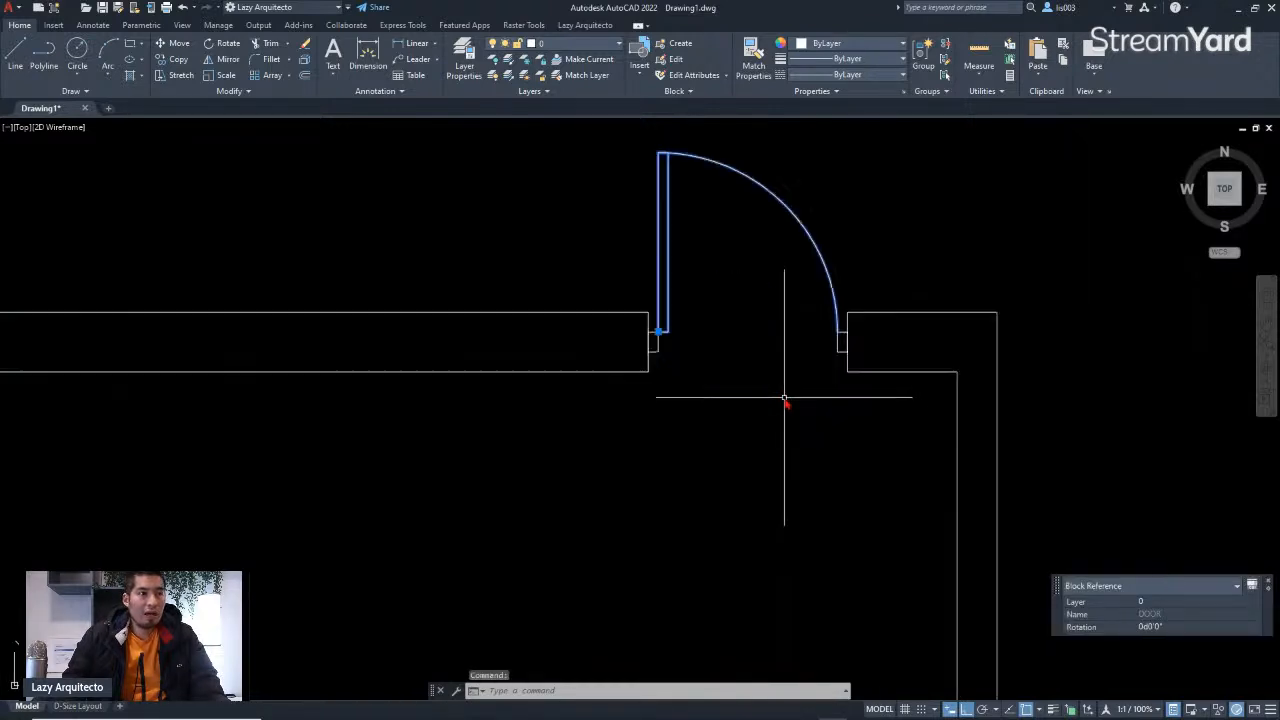
{"action": "key", "text": "Escape"}
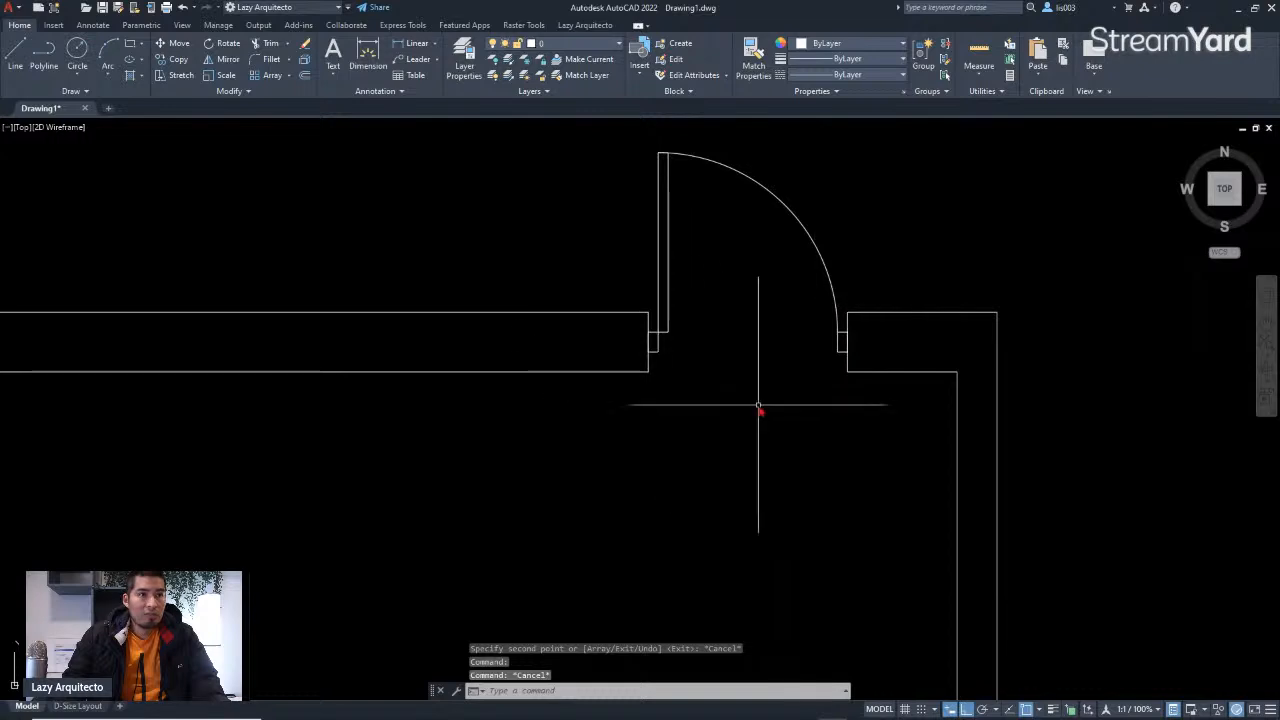
Step: Compare the plan's upper walls against the reference sketch to find the next door locations
{"action": "scroll", "coordinate": [790, 360], "scroll_direction": "down", "scroll_amount": 7}
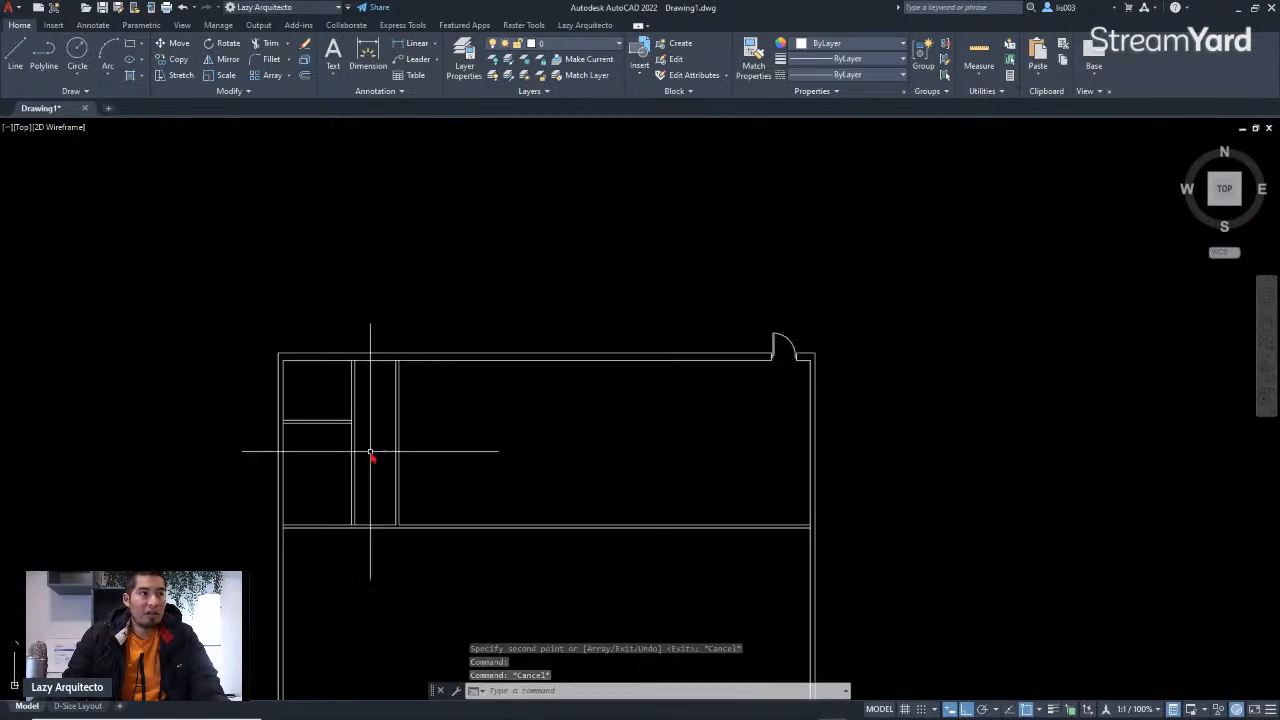
{"action": "middle_click_drag", "start_coordinate": [371, 452], "coordinate": [422, 446]}
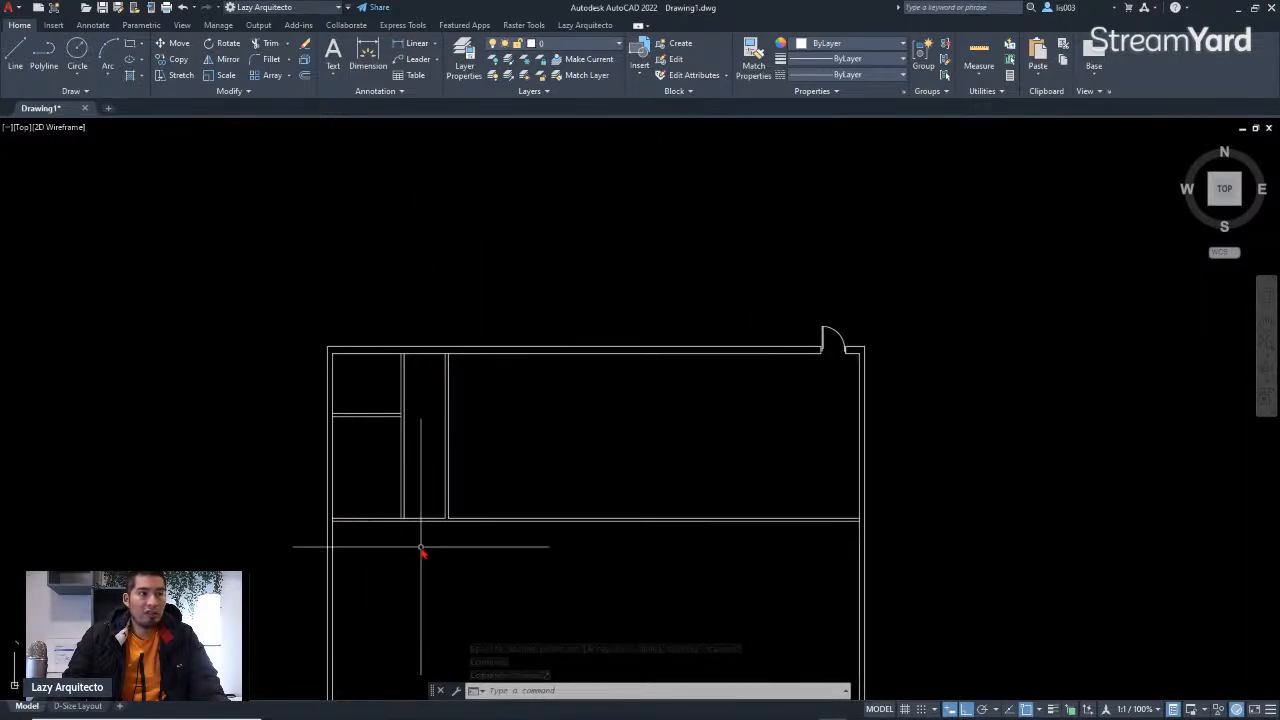
{"action": "middle_click_drag", "start_coordinate": [429, 500], "coordinate": [677, 455]}
{"action": "scroll", "coordinate": [677, 455], "scroll_direction": "down", "scroll_amount": 3}
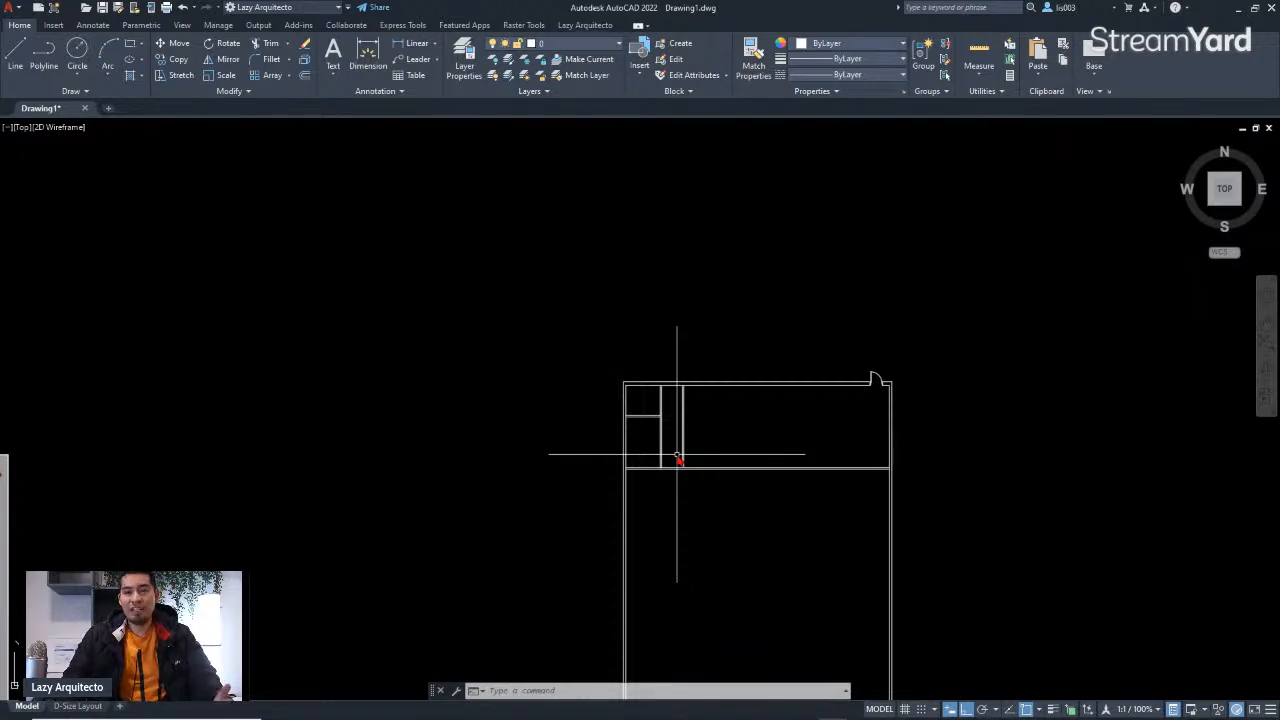
{"action": "mouse_move", "coordinate": [677, 455]}
{"action": "middle_mouse_down"}
{"action": "mouse_move", "coordinate": [806, 400]}
{"action": "mouse_move", "coordinate": [894, 386]}
{"action": "middle_mouse_up"}
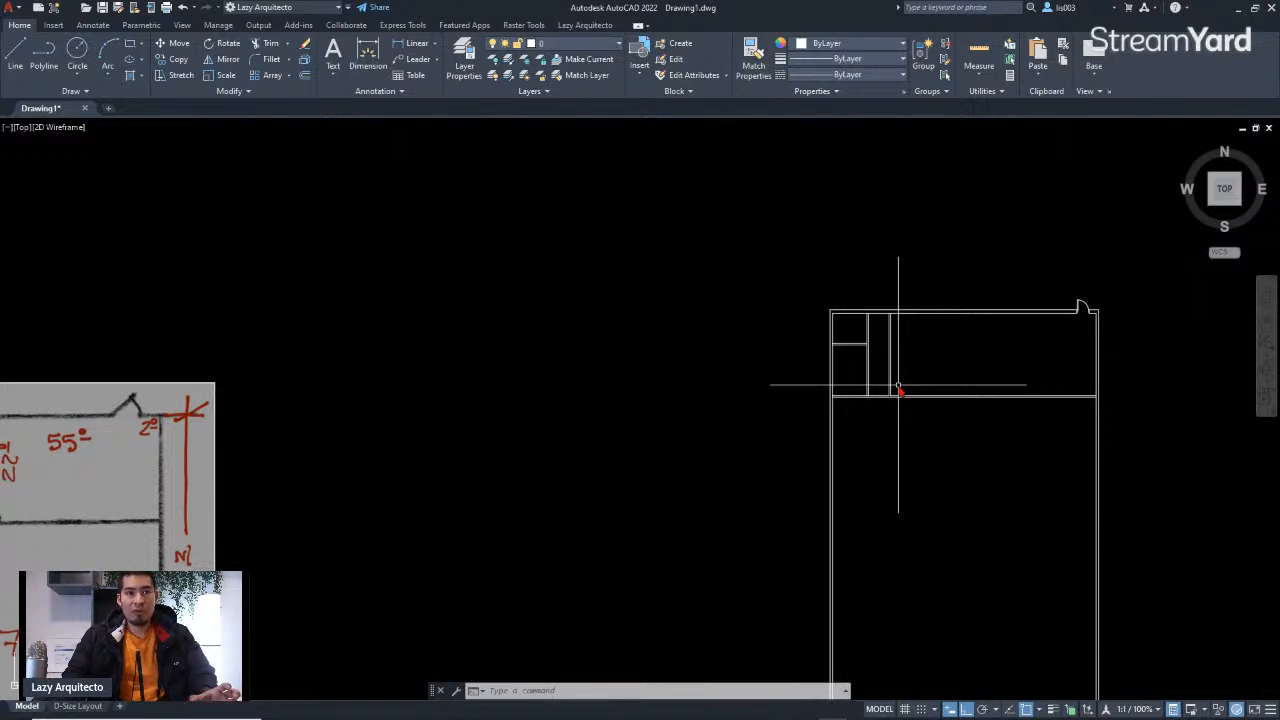
{"action": "scroll", "coordinate": [1077, 309], "scroll_direction": "up", "scroll_amount": 6}
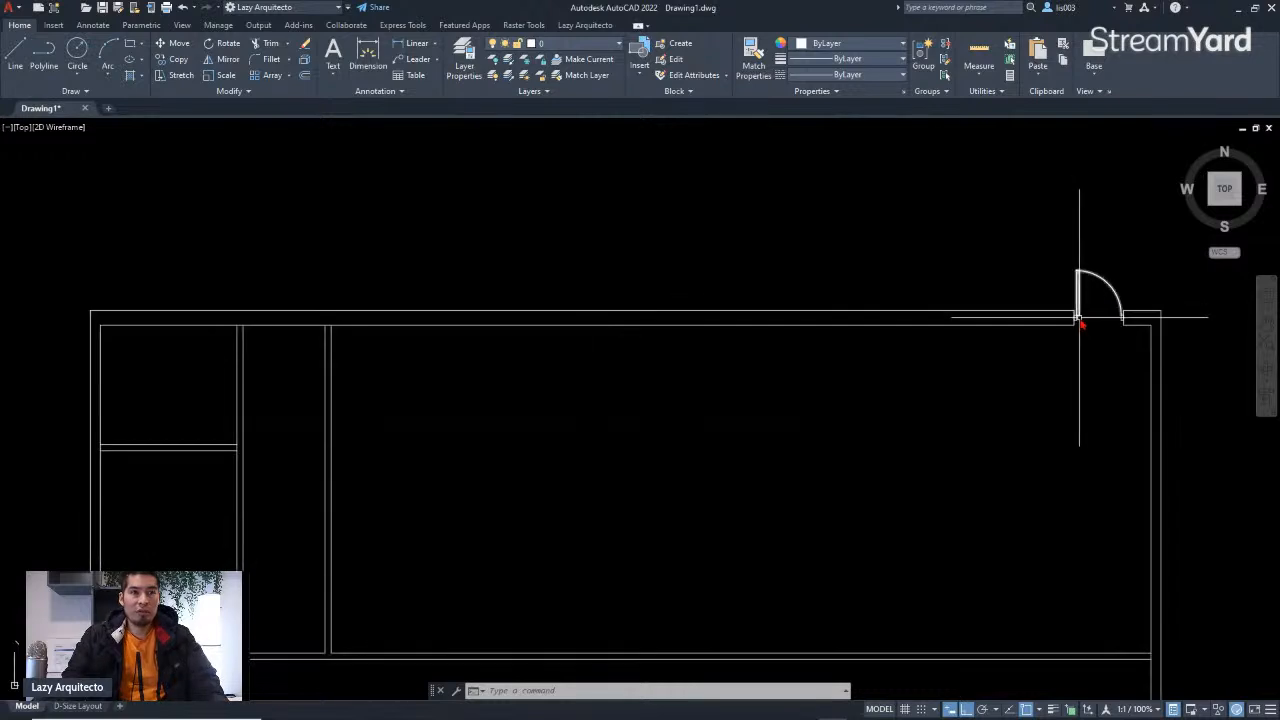
{"action": "middle_click_drag", "start_coordinate": [1077, 309], "coordinate": [1027, 343]}
{"action": "scroll", "coordinate": [1027, 343], "scroll_direction": "down", "scroll_amount": 3}
{"action": "scroll", "coordinate": [1023, 337], "scroll_direction": "down", "scroll_amount": 2}
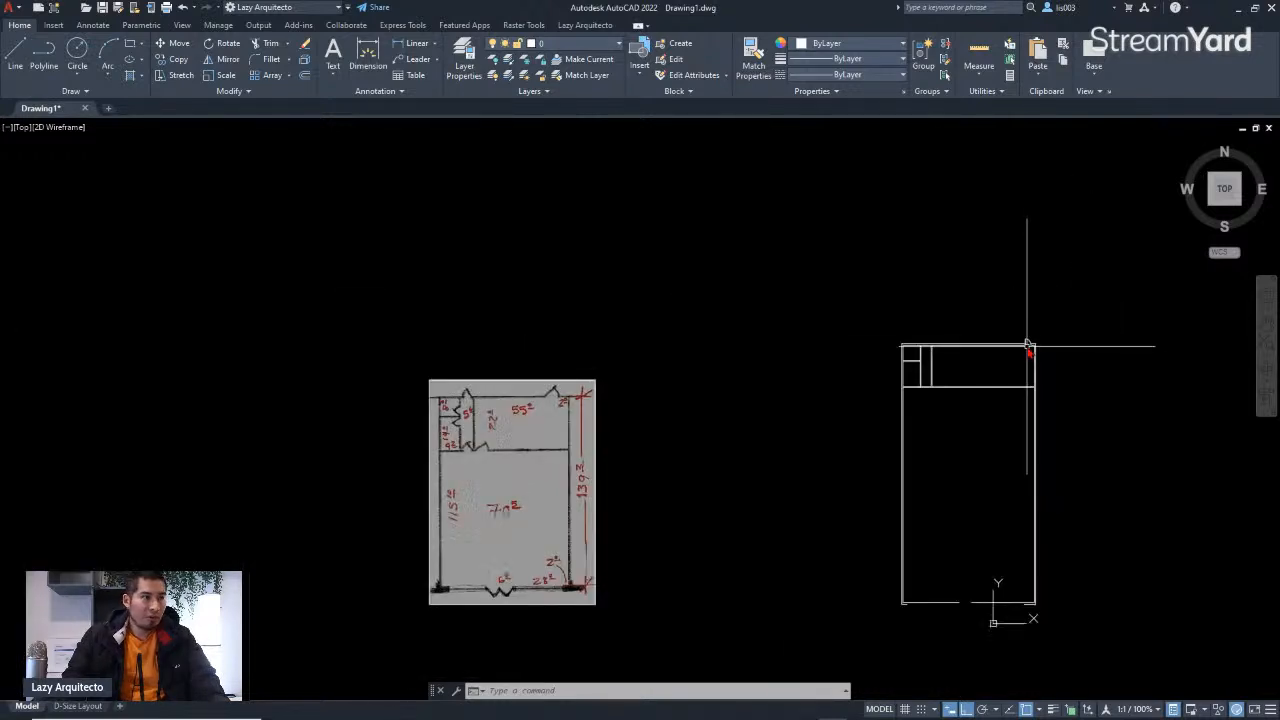
{"action": "scroll", "coordinate": [475, 413], "scroll_direction": "up", "scroll_amount": 8}
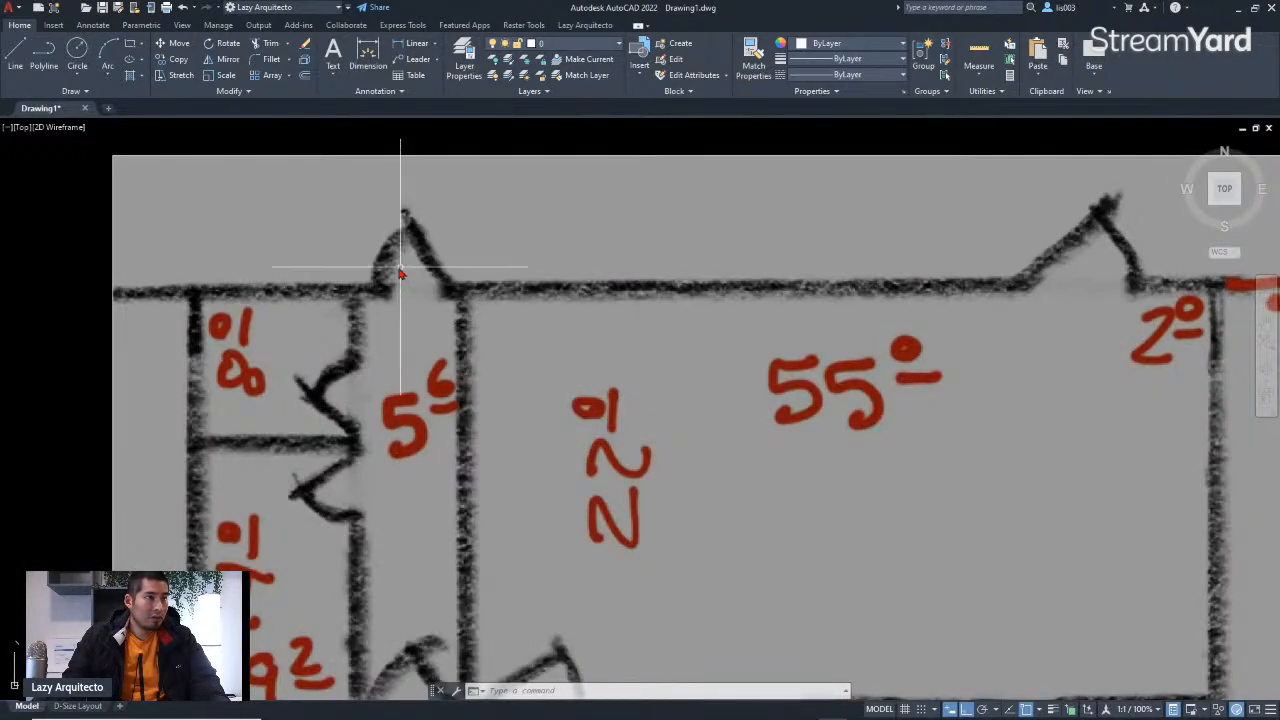
{"action": "scroll", "coordinate": [458, 288], "scroll_direction": "up", "scroll_amount": 2}
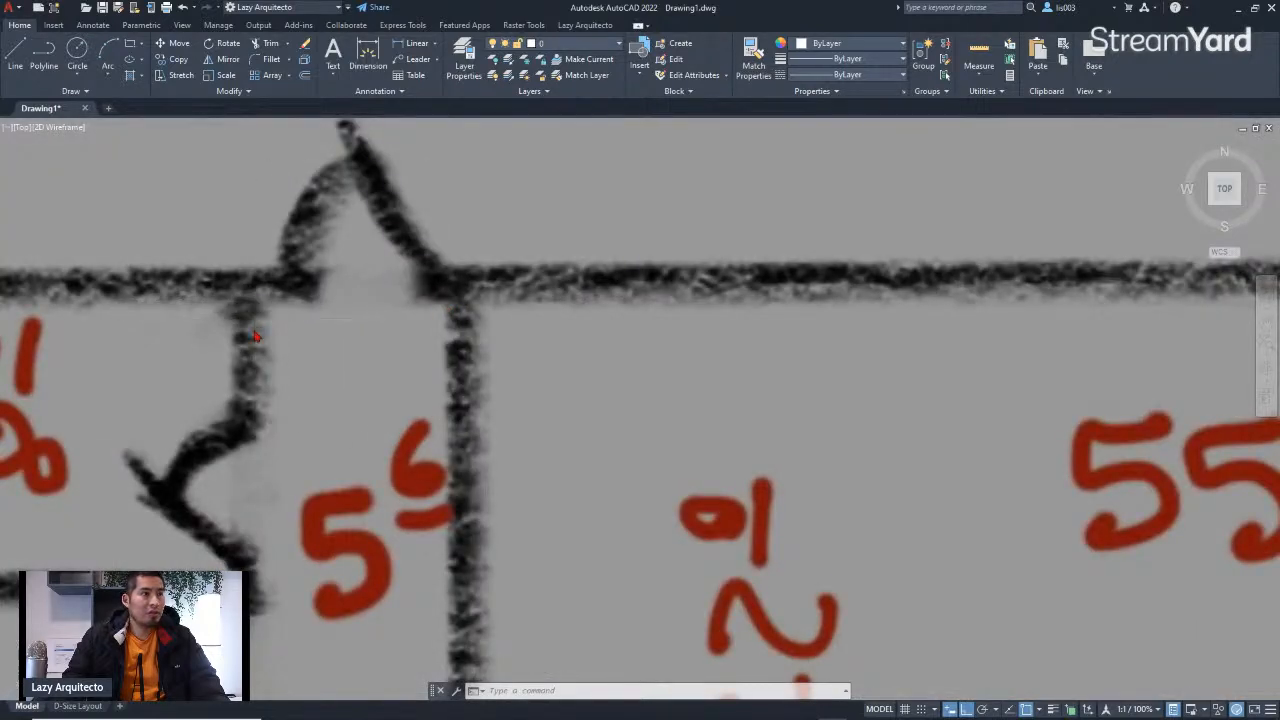
{"action": "scroll", "coordinate": [253, 320], "scroll_direction": "down", "scroll_amount": 8}
{"action": "scroll", "coordinate": [471, 357], "scroll_direction": "up", "scroll_amount": 6}
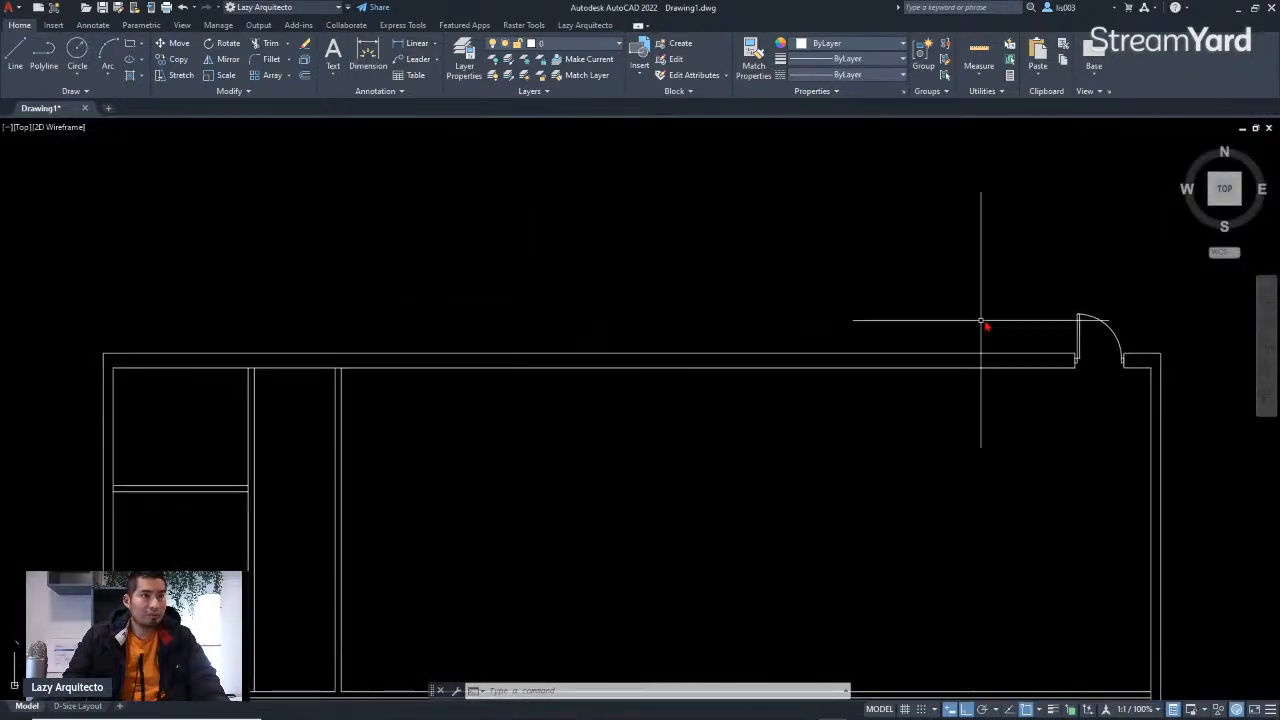
{"action": "left_click", "coordinate": [1079, 332]}
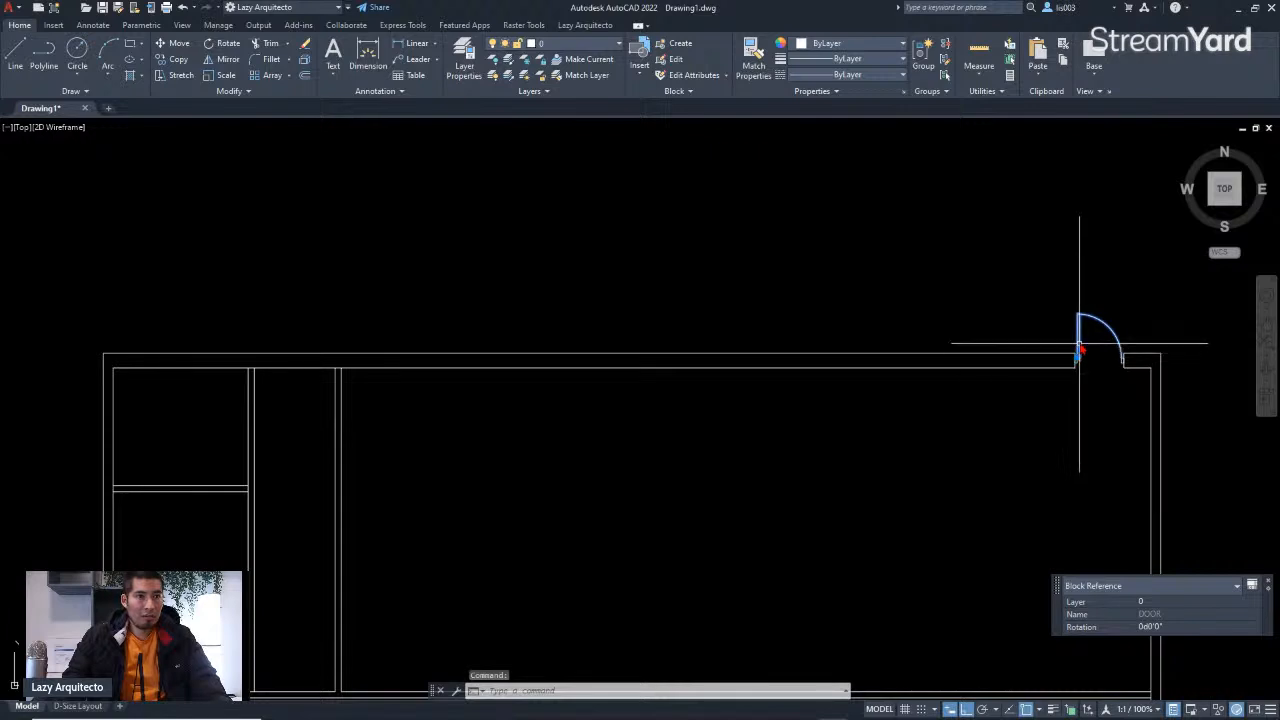
{"action": "type", "text": "copy"}
{"action": "key", "text": "Return"}
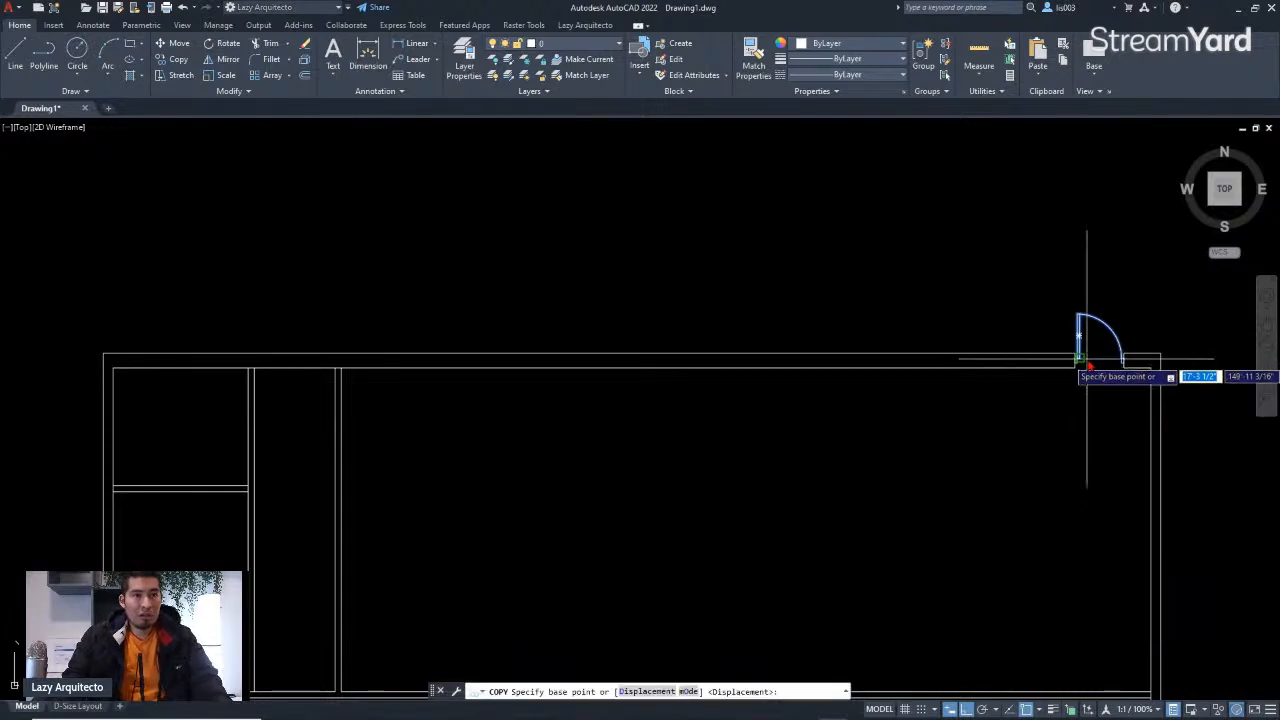
{"action": "scroll", "coordinate": [1100, 350], "scroll_direction": "up", "scroll_amount": 3}
{"action": "key", "text": "Escape"}
Step: Copy the door block from the right-hand door to the upper wall beside the left rooms
{"action": "left_click", "coordinate": [1026, 249]}
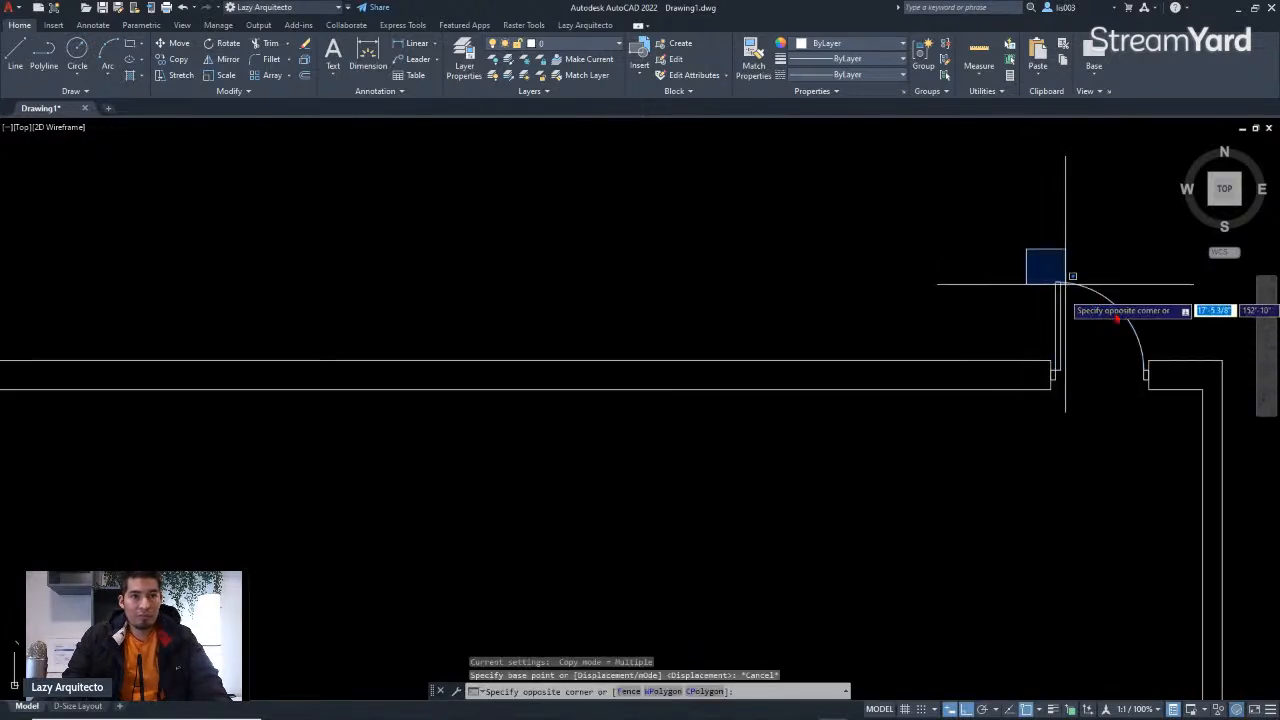
{"action": "left_click", "coordinate": [1113, 315]}
{"action": "left_click", "coordinate": [1106, 307]}
{"action": "left_click", "coordinate": [1059, 275]}
{"action": "type", "text": "copy"}
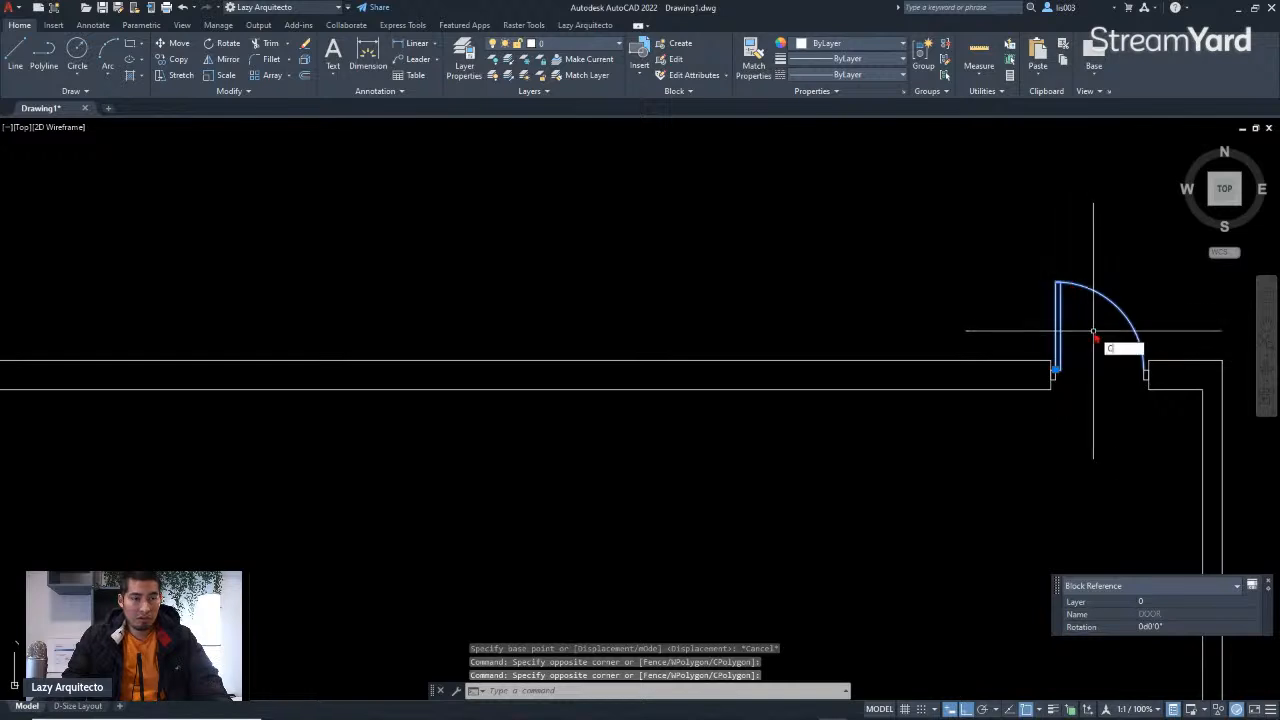
{"action": "key", "text": "Return"}
{"action": "scroll", "coordinate": [1133, 381], "scroll_direction": "up", "scroll_amount": 4}
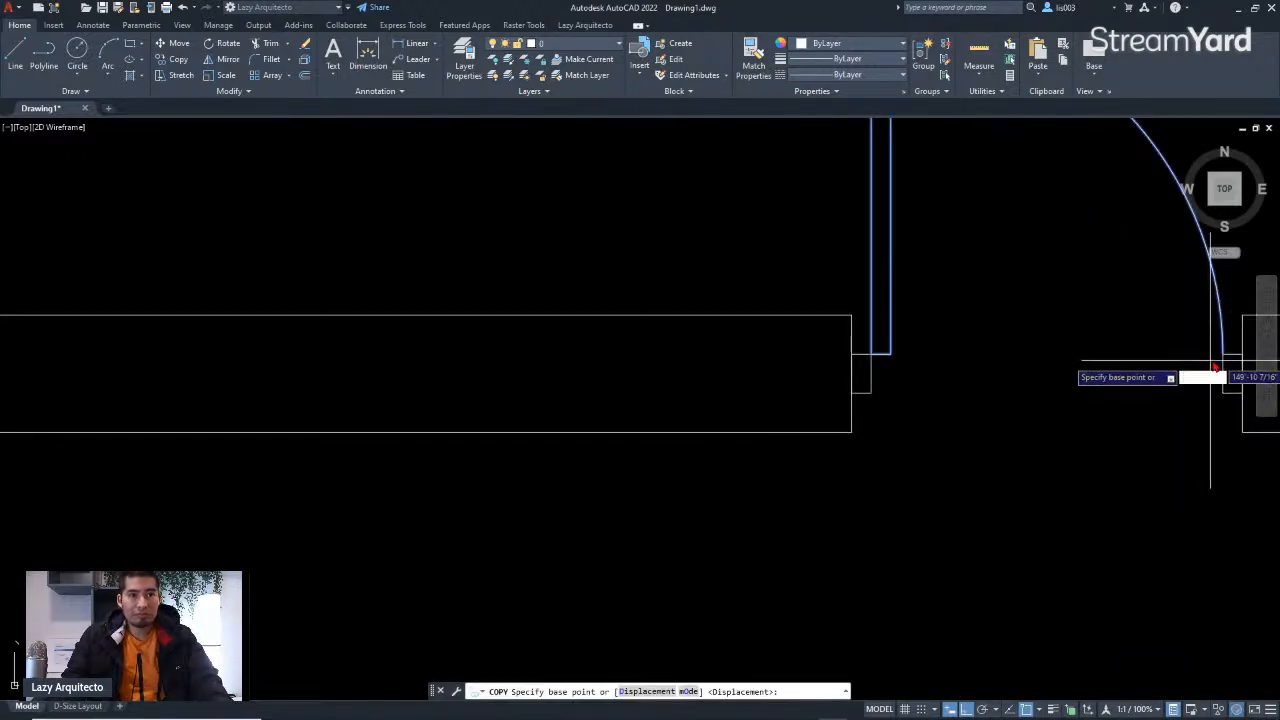
{"action": "left_click", "coordinate": [1221, 353]}
{"action": "scroll", "coordinate": [1220, 352], "scroll_direction": "down", "scroll_amount": 5}
{"action": "scroll", "coordinate": [578, 355], "scroll_direction": "up", "scroll_amount": 5}
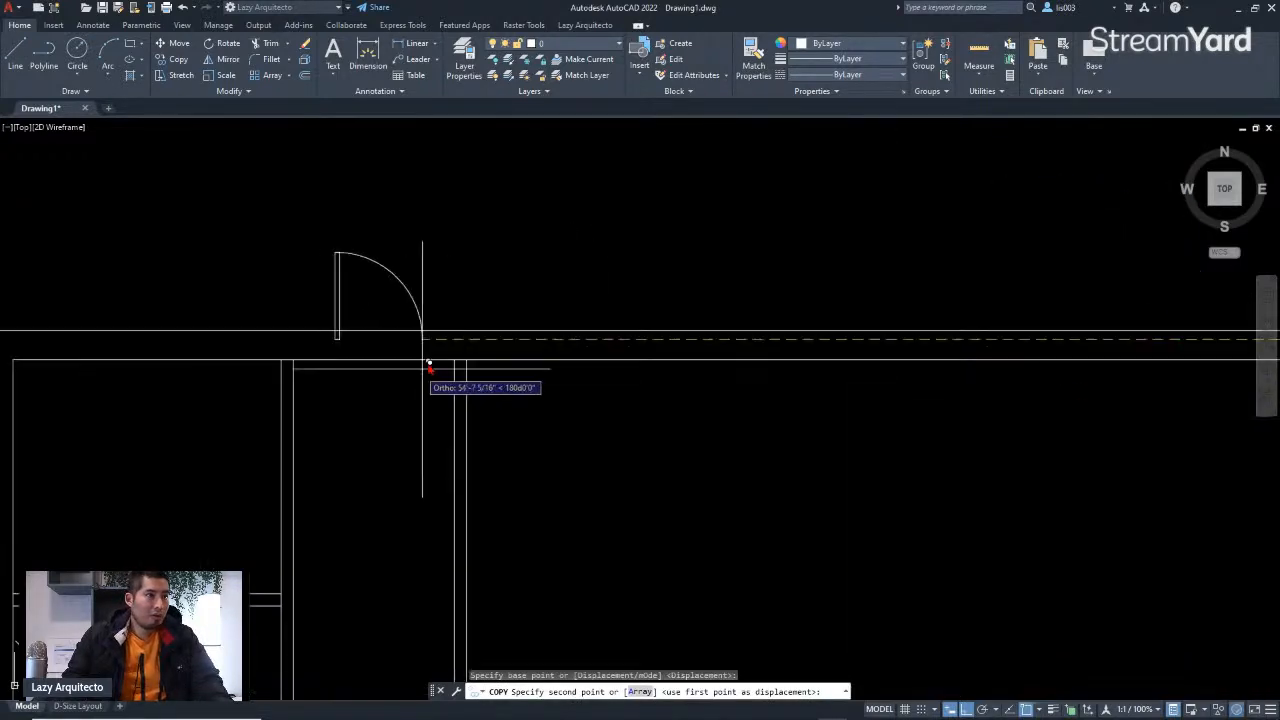
{"action": "left_click", "coordinate": [533, 320]}
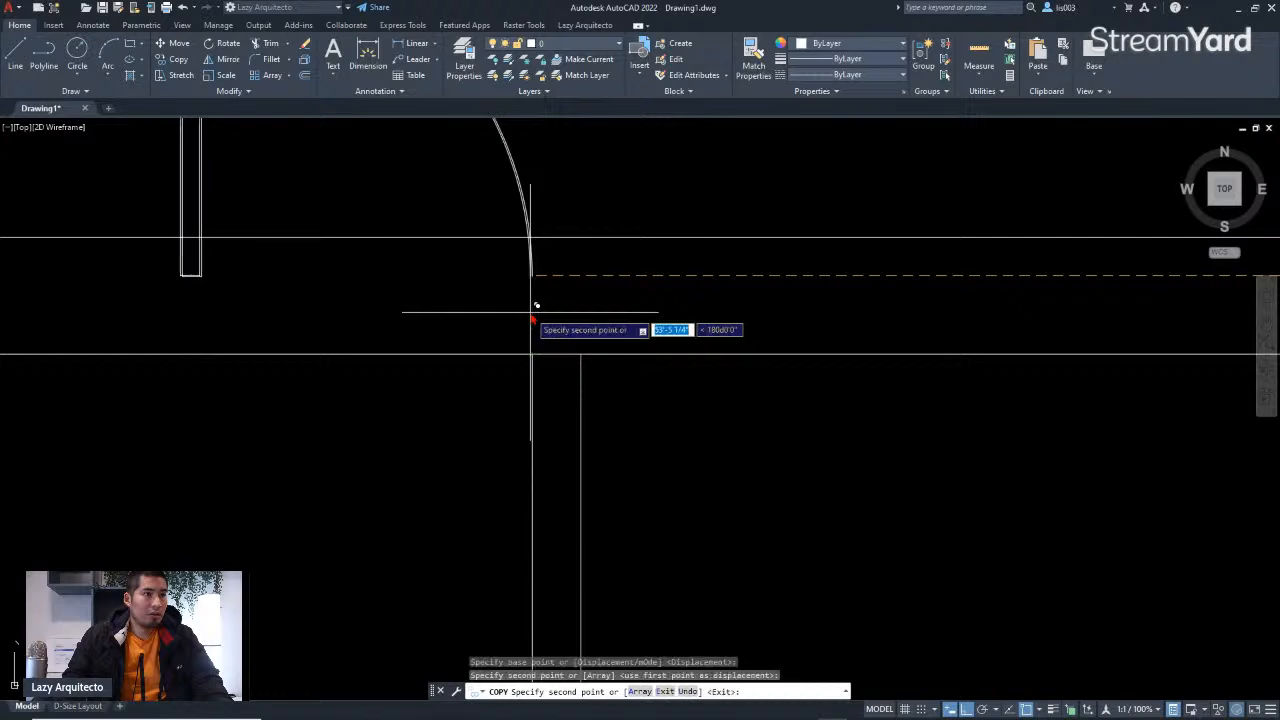
{"action": "key", "text": "Escape"}
Step: Draw a line across the wall thickness at the copied door's latch end
{"action": "scroll", "coordinate": [548, 346], "scroll_direction": "up", "scroll_amount": 2}
{"action": "left_click", "coordinate": [529, 240]}
{"action": "middle_click_drag", "start_coordinate": [512, 287], "coordinate": [608, 350]}
{"action": "key", "text": "Escape"}
{"action": "key", "text": "Return"}
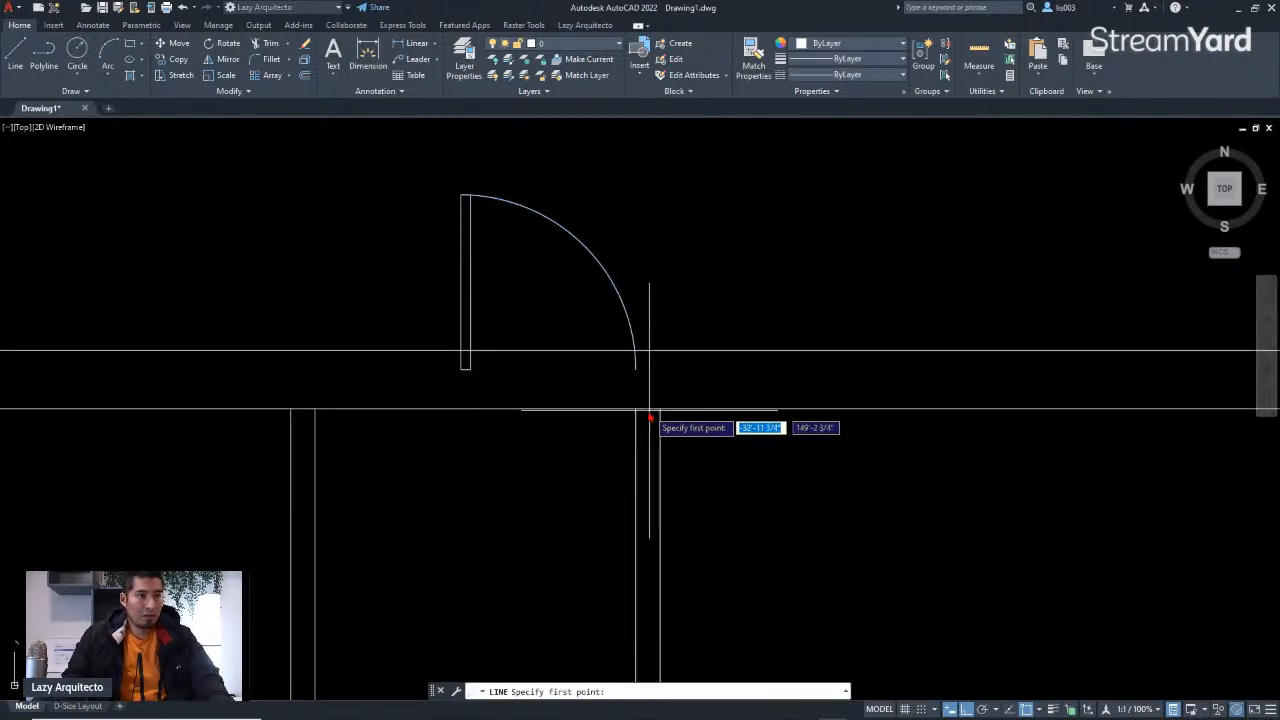
{"action": "left_click", "coordinate": [637, 410]}
{"action": "scroll", "coordinate": [643, 374], "scroll_direction": "up", "scroll_amount": 4}
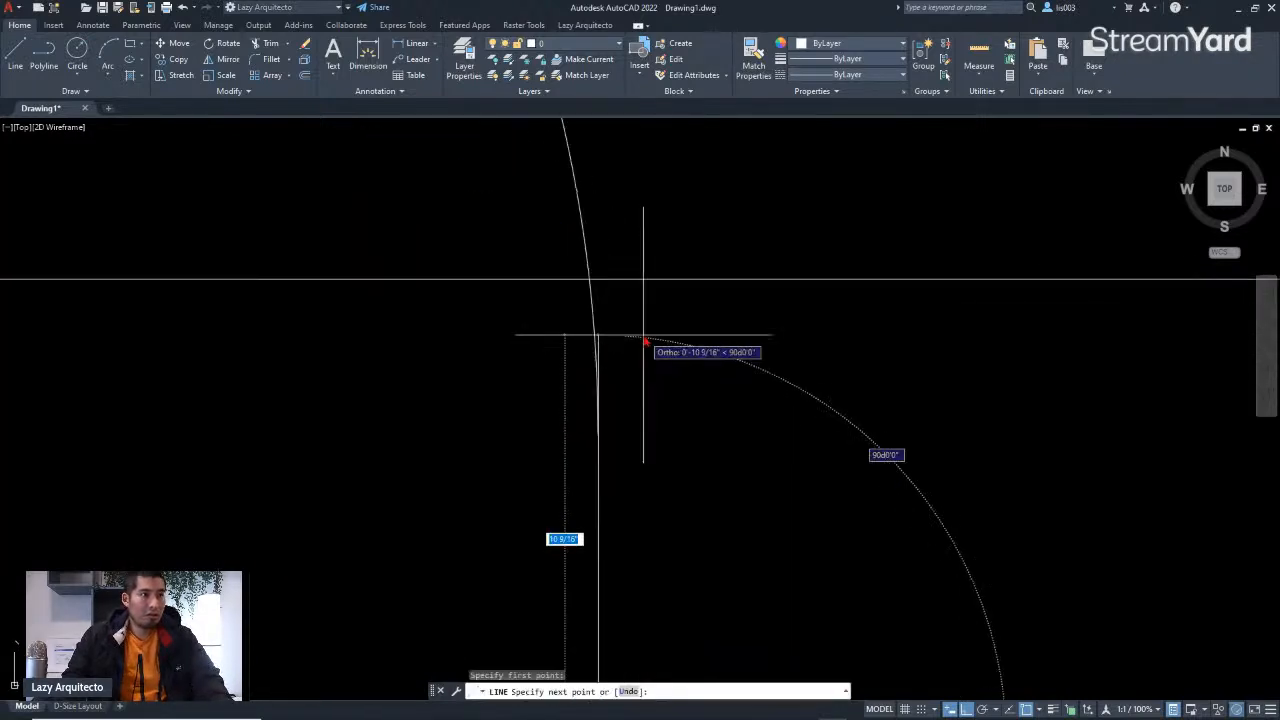
{"action": "left_click", "coordinate": [609, 276]}
{"action": "key", "text": "Return"}
Step: Move the new wall line 2 units along the wall
{"action": "scroll", "coordinate": [636, 330], "scroll_direction": "down", "scroll_amount": 4}
{"action": "scroll", "coordinate": [642, 338], "scroll_direction": "up", "scroll_amount": 2}
{"action": "middle_click_drag", "start_coordinate": [642, 338], "coordinate": [675, 357]}
{"action": "scroll", "coordinate": [675, 357], "scroll_direction": "up", "scroll_amount": 2}
{"action": "left_click", "coordinate": [564, 237]}
{"action": "scroll", "coordinate": [617, 339], "scroll_direction": "down", "scroll_amount": 6}
{"action": "left_click", "coordinate": [636, 439]}
{"action": "type", "text": "m"}
{"action": "key", "text": "Return"}
{"action": "left_click", "coordinate": [555, 441]}
{"action": "type", "text": "2"}
{"action": "key", "text": "Return"}
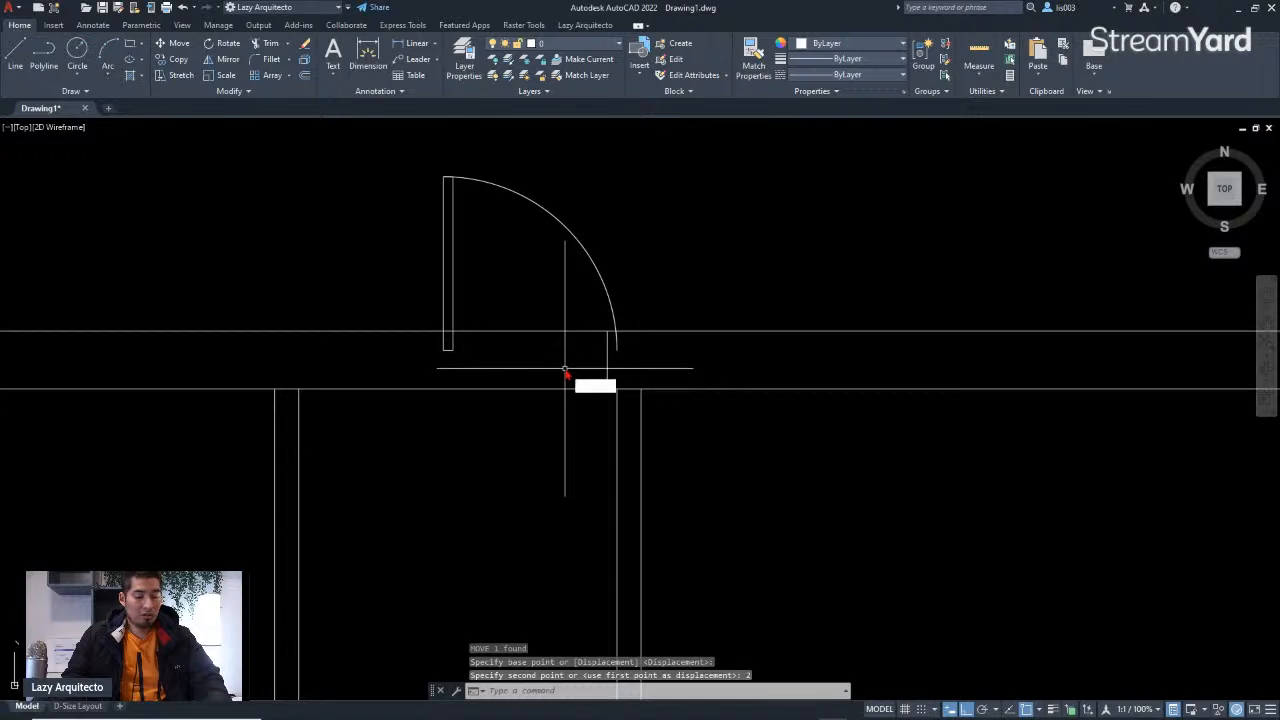
Step: Offset the wall line 3'4" toward the hinge side to mark the door opening
{"action": "type", "text": "o"}
{"action": "key", "text": "Return"}
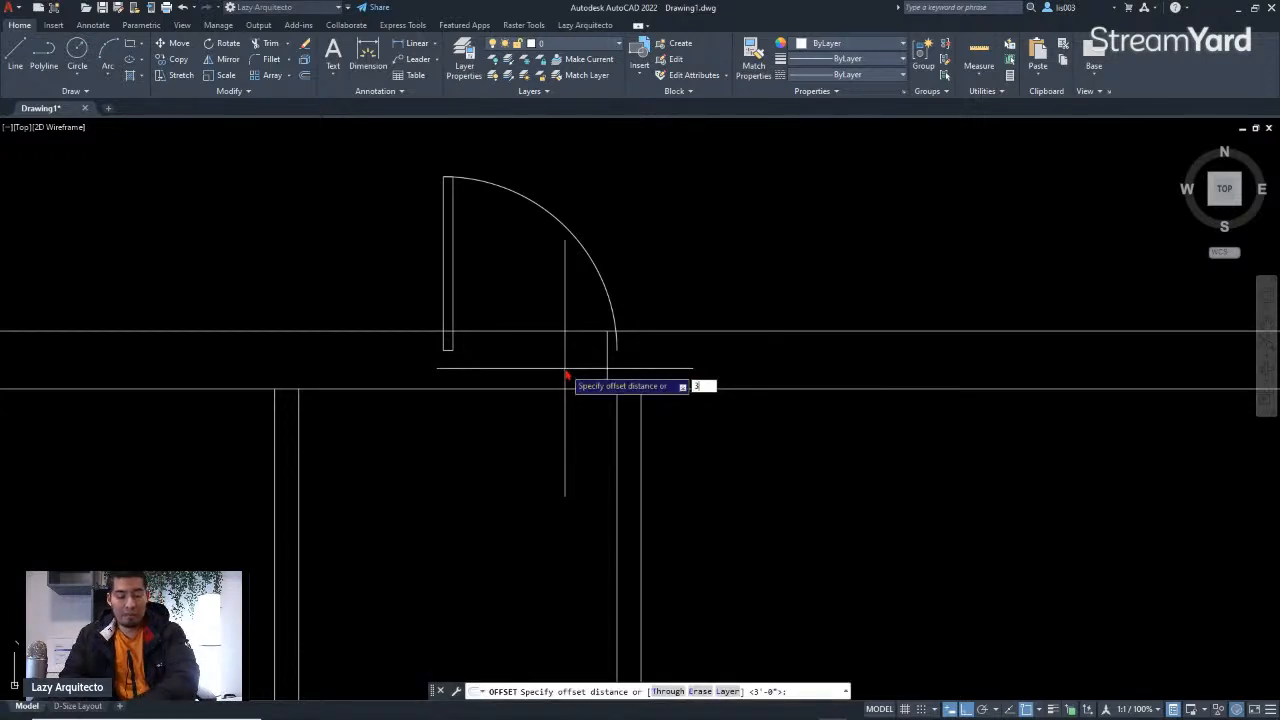
{"action": "type", "text": "3'4"}
{"action": "key", "text": "Return"}
{"action": "left_click", "coordinate": [607, 350]}
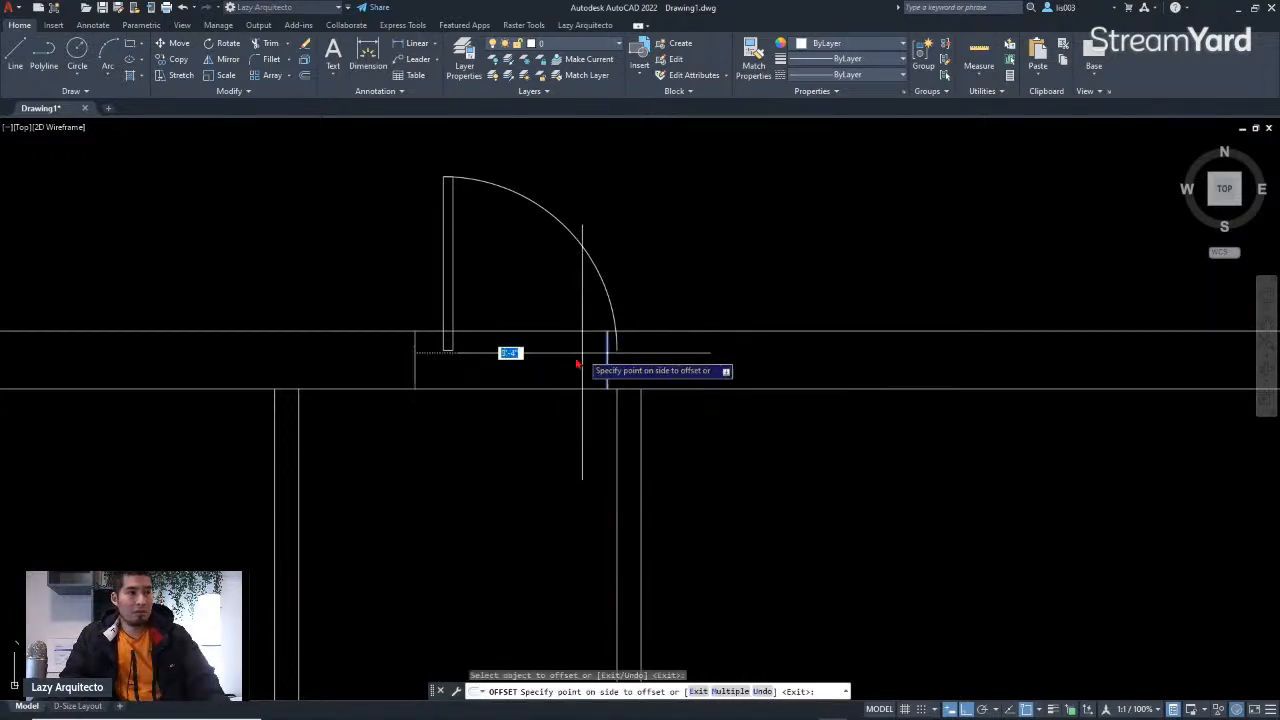
{"action": "left_click", "coordinate": [459, 377]}
{"action": "key", "text": "Return"}
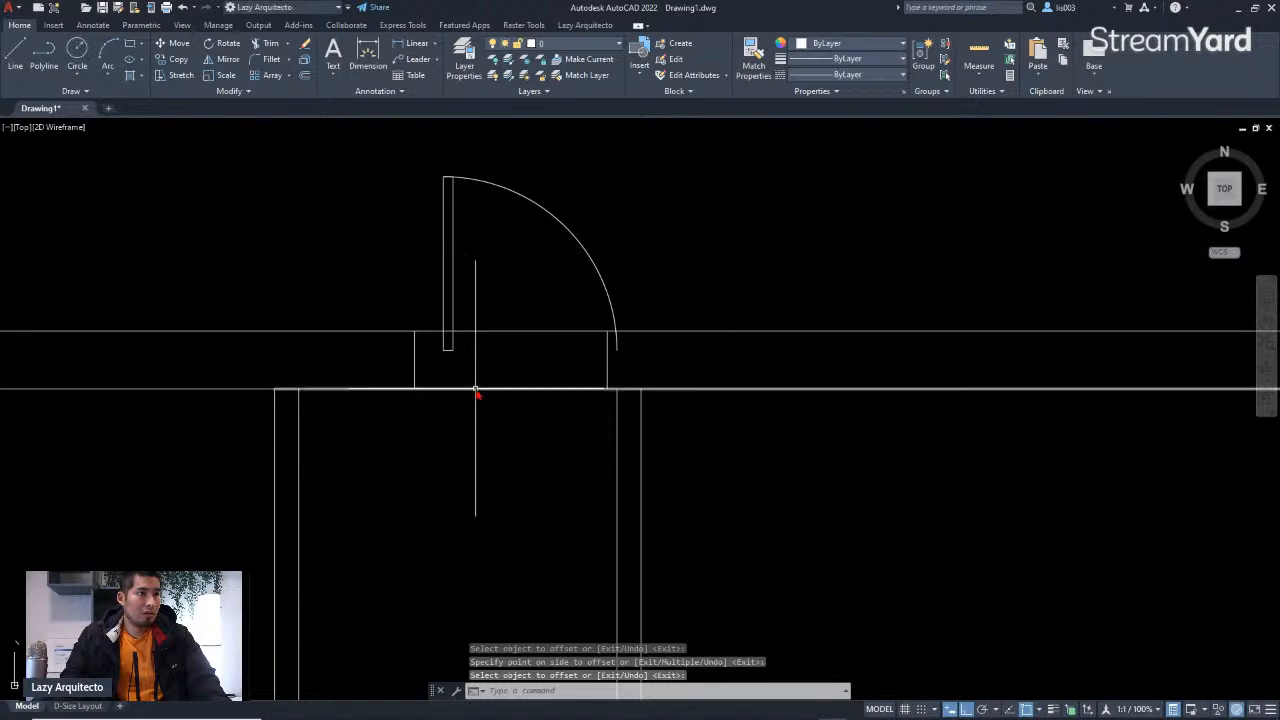
Step: Delete the copied door block from the upper wall
{"action": "left_click", "coordinate": [501, 272]}
{"action": "left_click", "coordinate": [449, 241]}
{"action": "key", "text": "Delete"}
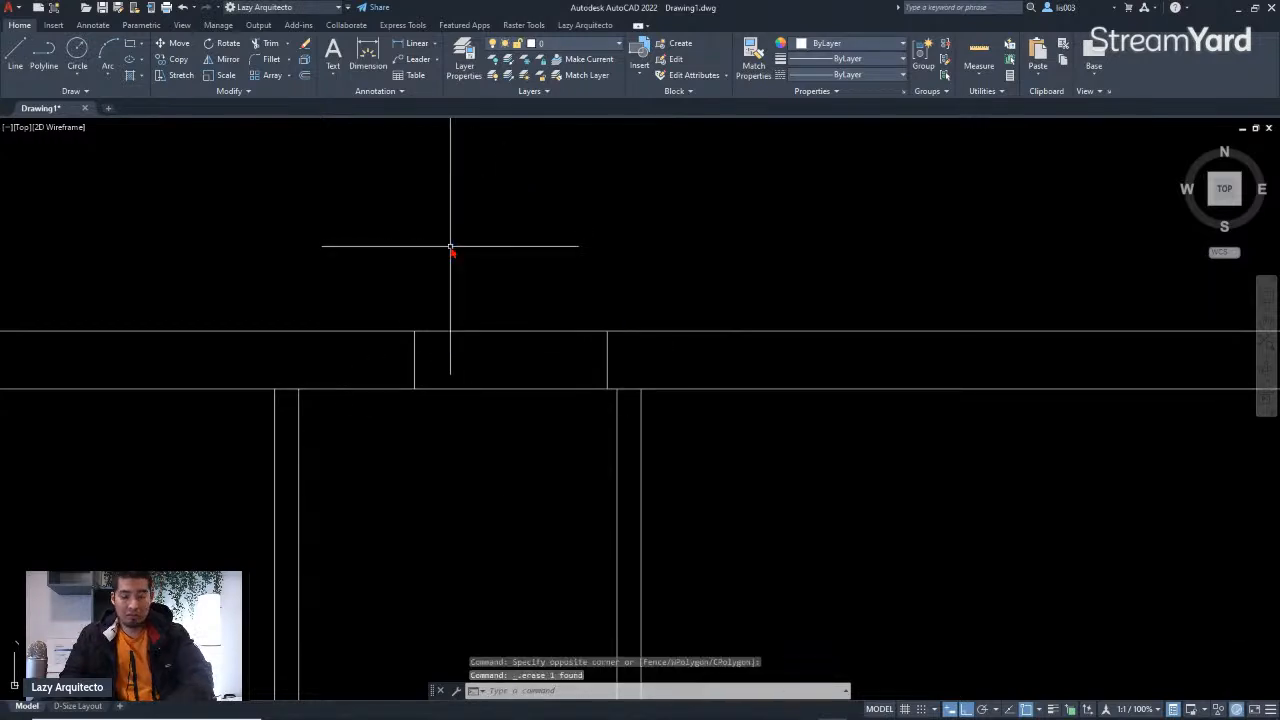
Step: Trim the wall lines between the two marker lines to cut the door opening
{"action": "key", "text": "Return"}
{"action": "left_click_drag", "start_coordinate": [514, 417], "coordinate": [514, 300]}
{"action": "key", "text": "Return"}
{"action": "scroll", "coordinate": [494, 368], "scroll_direction": "down", "scroll_amount": 5}
{"action": "middle_click_drag", "start_coordinate": [743, 400], "coordinate": [416, 413]}
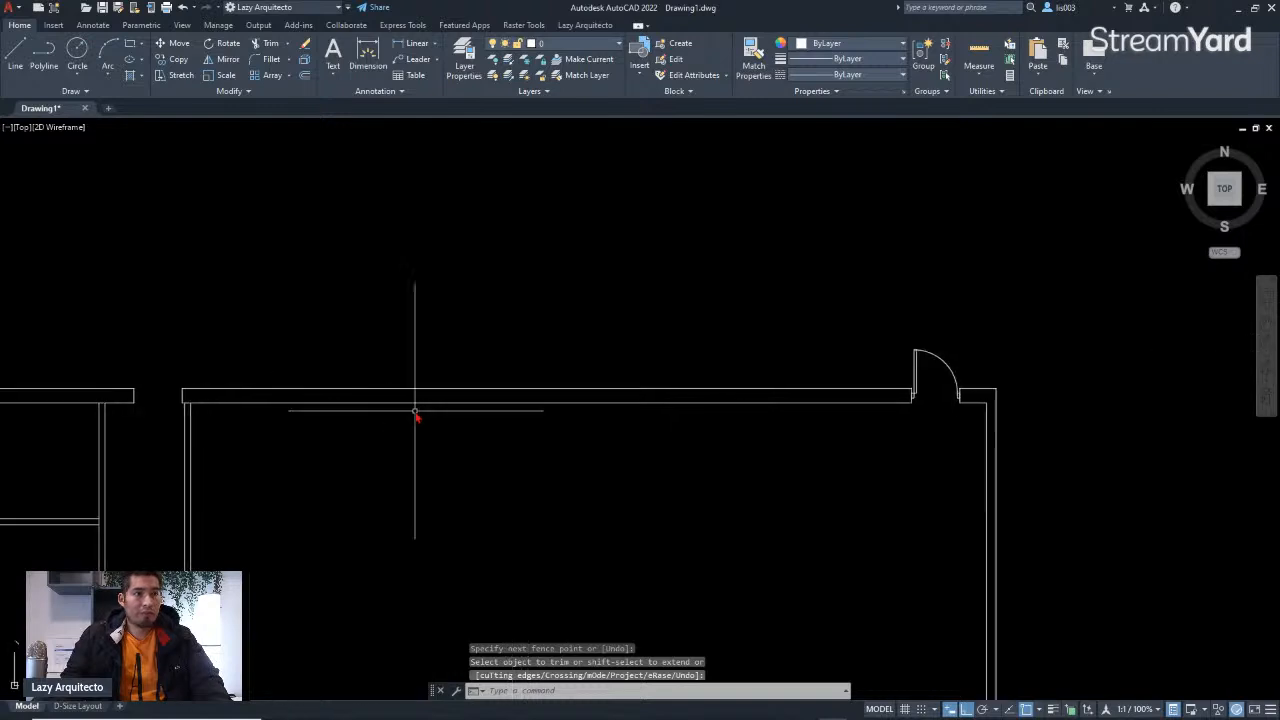
Step: Copy the right-hand door block with both jambs into the new upper-wall opening
{"action": "scroll", "coordinate": [981, 377], "scroll_direction": "up", "scroll_amount": 7}
{"action": "left_click", "coordinate": [939, 392]}
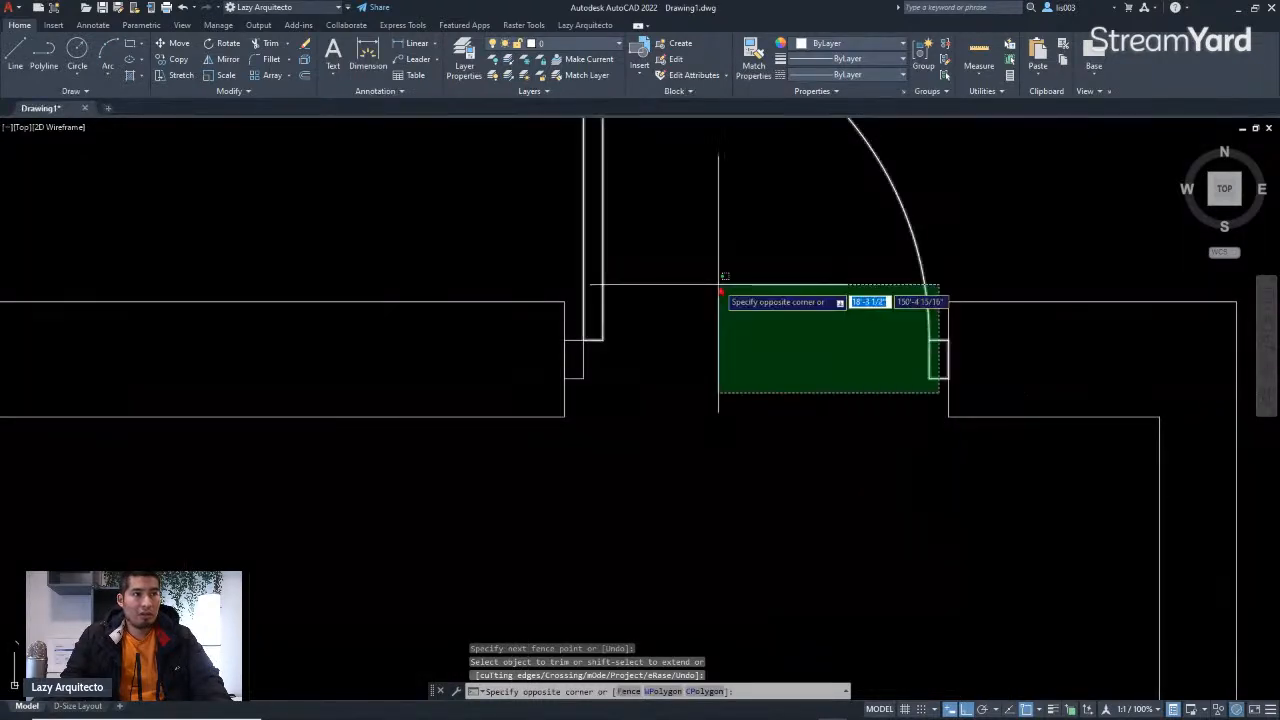
{"action": "left_click", "coordinate": [587, 289]}
{"action": "scroll", "coordinate": [600, 300], "scroll_direction": "down", "scroll_amount": 4}
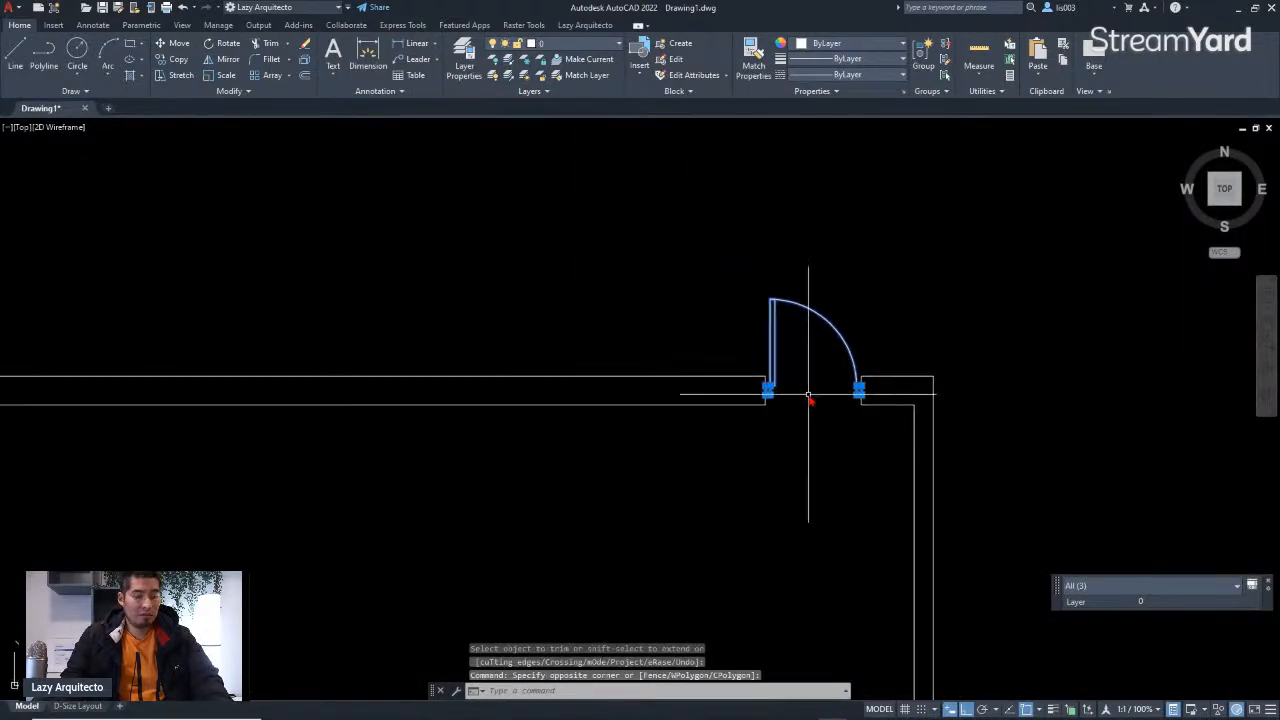
{"action": "type", "text": "o"}
{"action": "key", "text": "Return"}
{"action": "scroll", "coordinate": [855, 410], "scroll_direction": "up", "scroll_amount": 5}
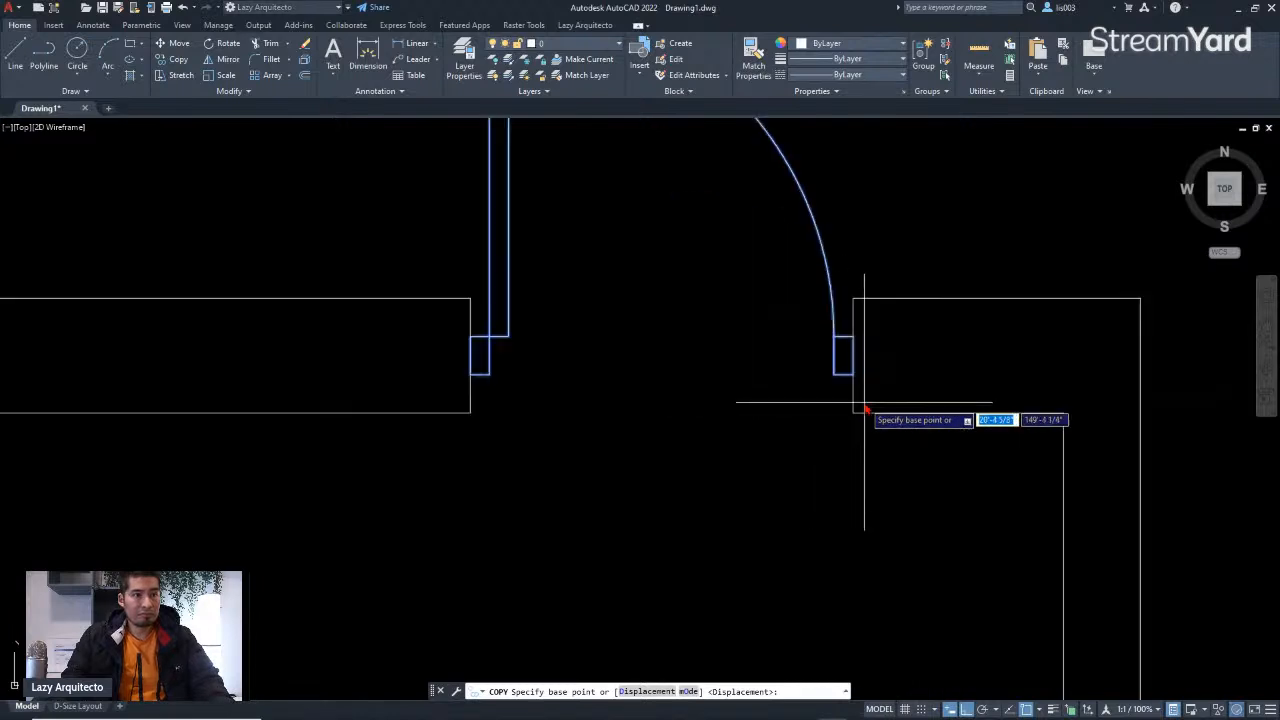
{"action": "left_click", "coordinate": [855, 413]}
{"action": "scroll", "coordinate": [855, 413], "scroll_direction": "down", "scroll_amount": 8}
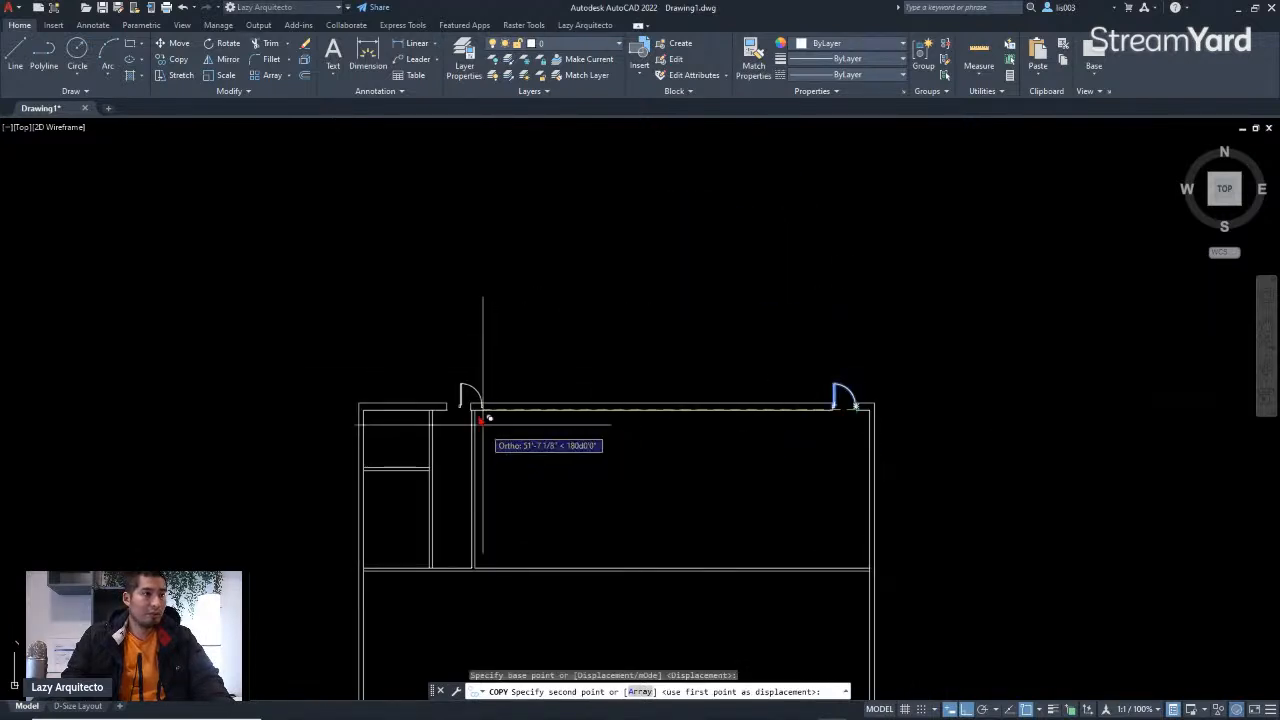
{"action": "scroll", "coordinate": [470, 408], "scroll_direction": "up", "scroll_amount": 6}
{"action": "left_click", "coordinate": [470, 412]}
{"action": "key", "text": "Escape"}
Step: Mirror the new door block about the midpoint of its opening, erasing the source block
{"action": "scroll", "coordinate": [515, 430], "scroll_direction": "down", "scroll_amount": 8}
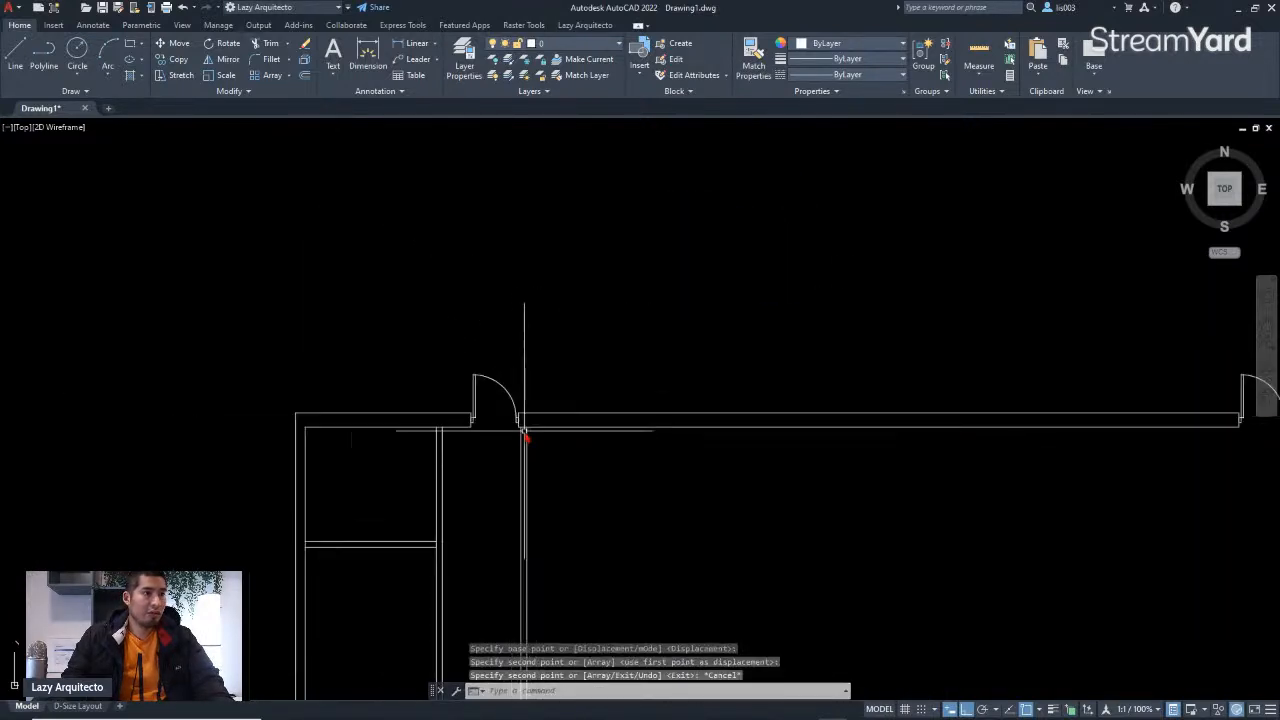
{"action": "scroll", "coordinate": [524, 434], "scroll_direction": "down", "scroll_amount": 6}
{"action": "scroll", "coordinate": [243, 436], "scroll_direction": "up", "scroll_amount": 8}
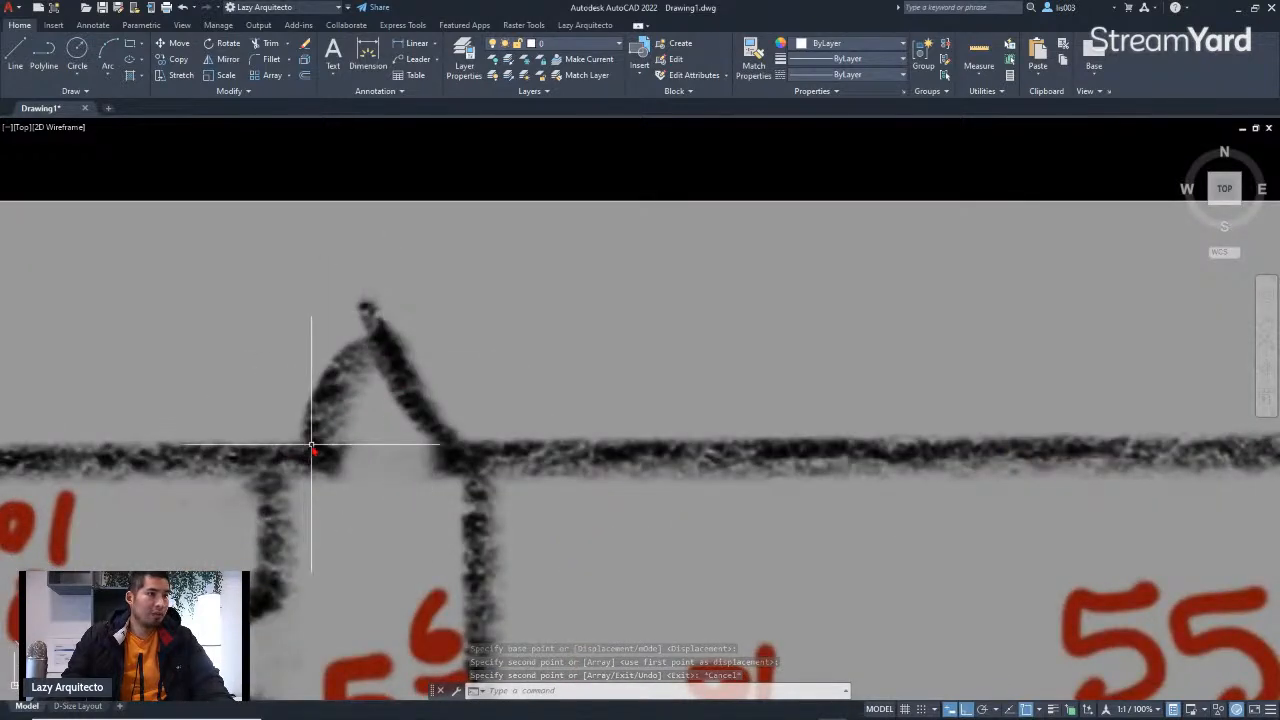
{"action": "scroll", "coordinate": [309, 383], "scroll_direction": "down", "scroll_amount": 6}
{"action": "scroll", "coordinate": [657, 386], "scroll_direction": "up", "scroll_amount": 6}
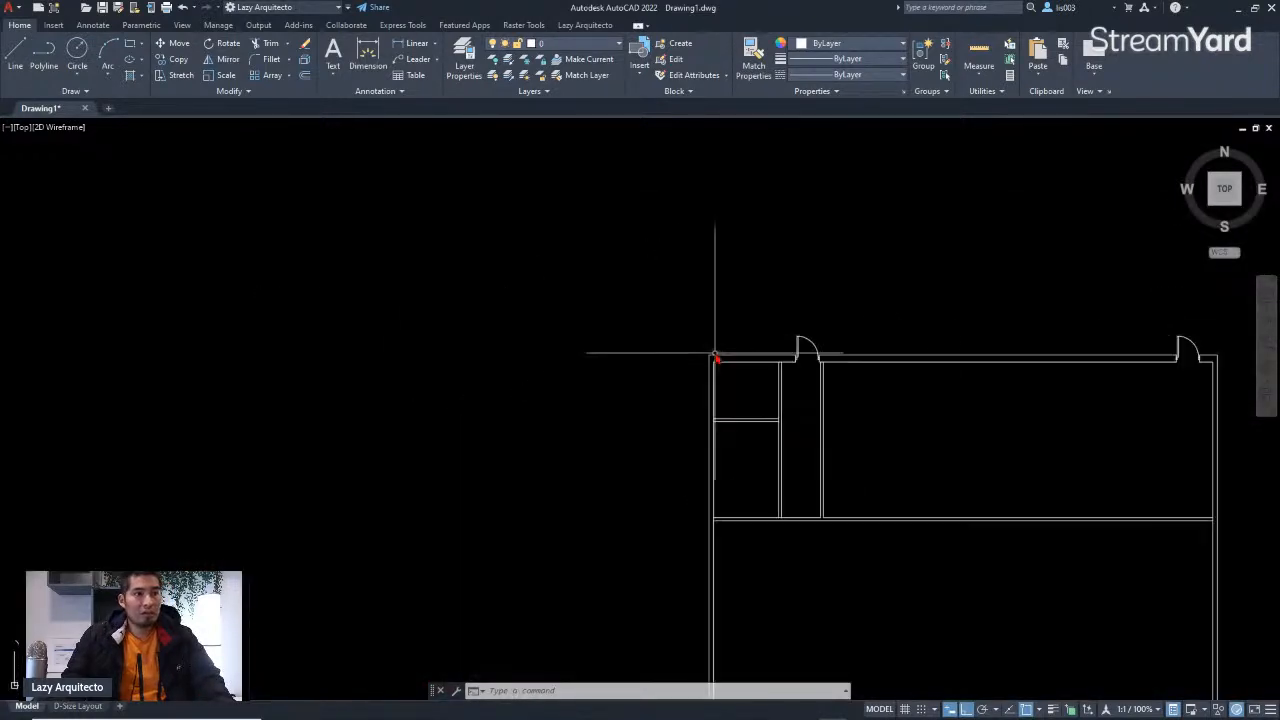
{"action": "scroll", "coordinate": [896, 337], "scroll_direction": "up", "scroll_amount": 5}
{"action": "left_click", "coordinate": [900, 319]}
{"action": "left_click", "coordinate": [835, 294]}
{"action": "middle_click_drag", "start_coordinate": [905, 350], "coordinate": [746, 376]}
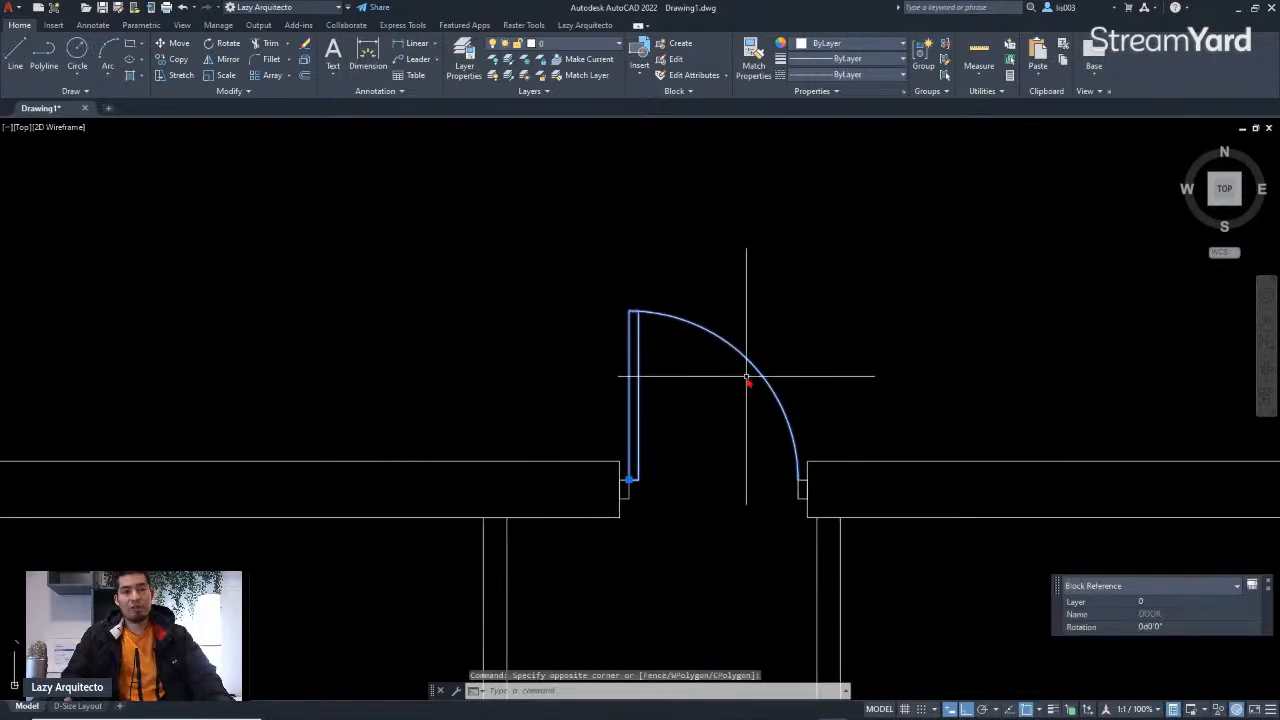
{"action": "type", "text": "M"}
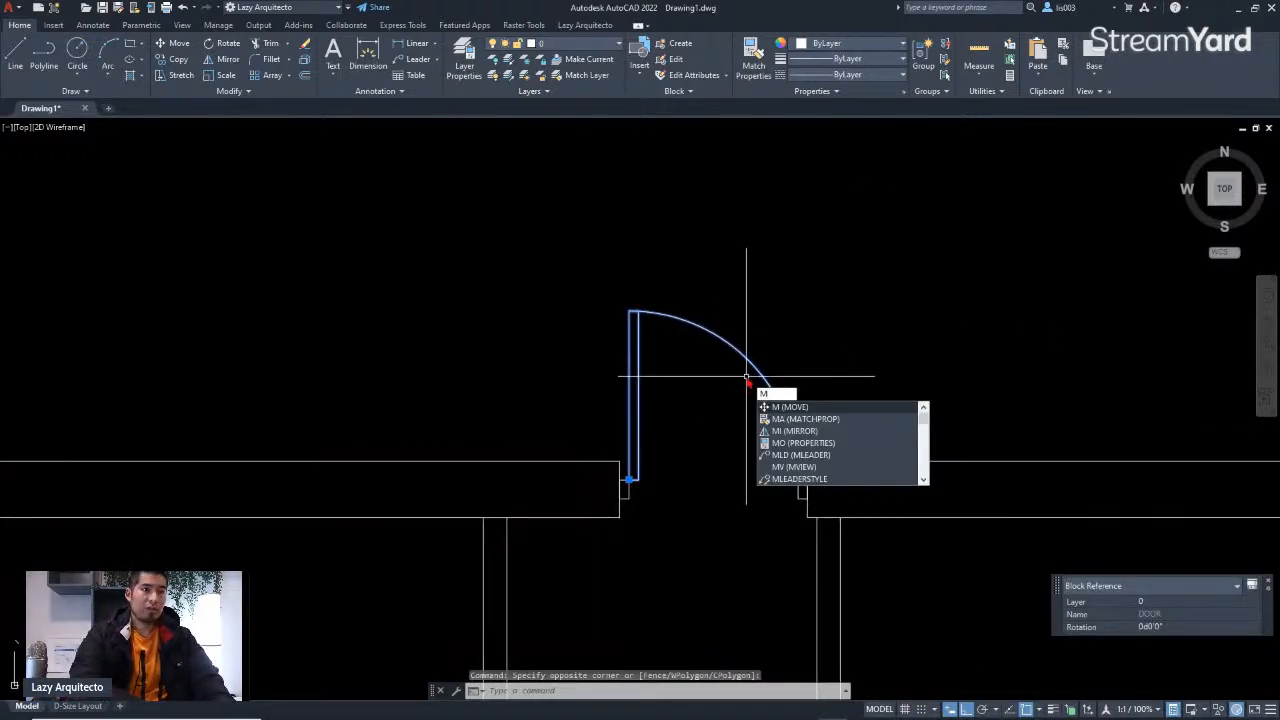
{"action": "type", "text": "I"}
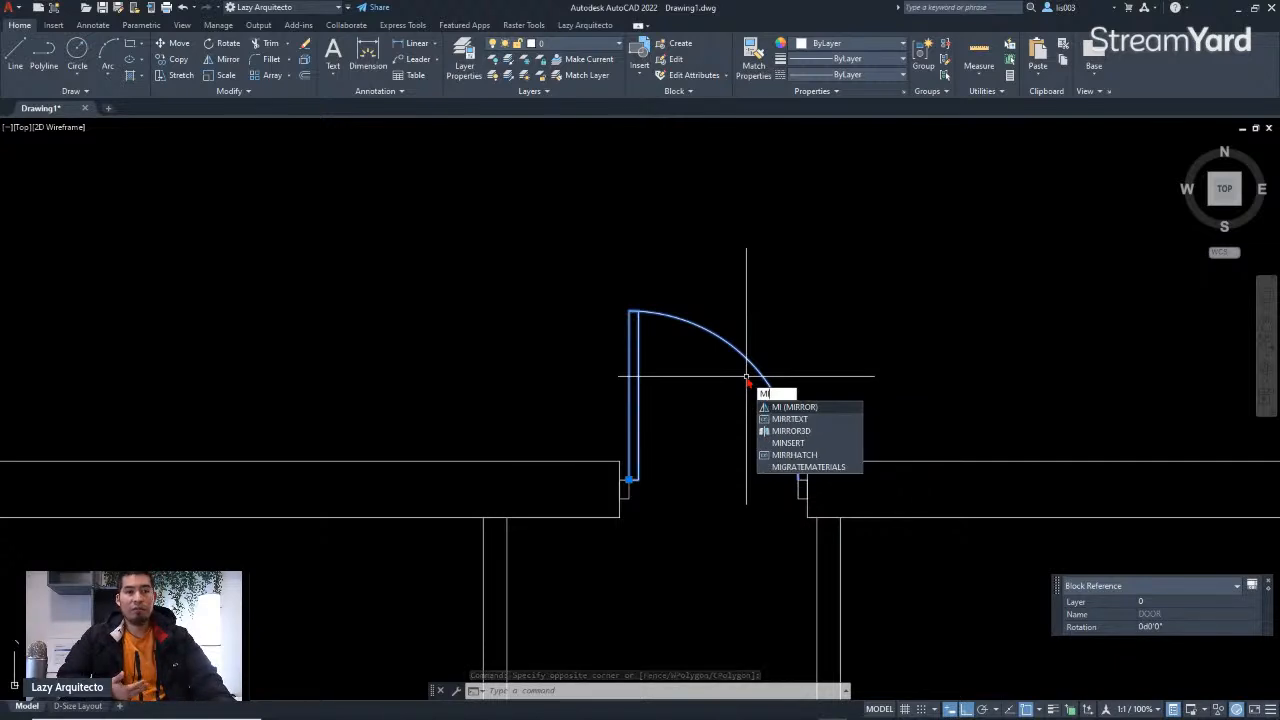
{"action": "key", "text": "Return"}
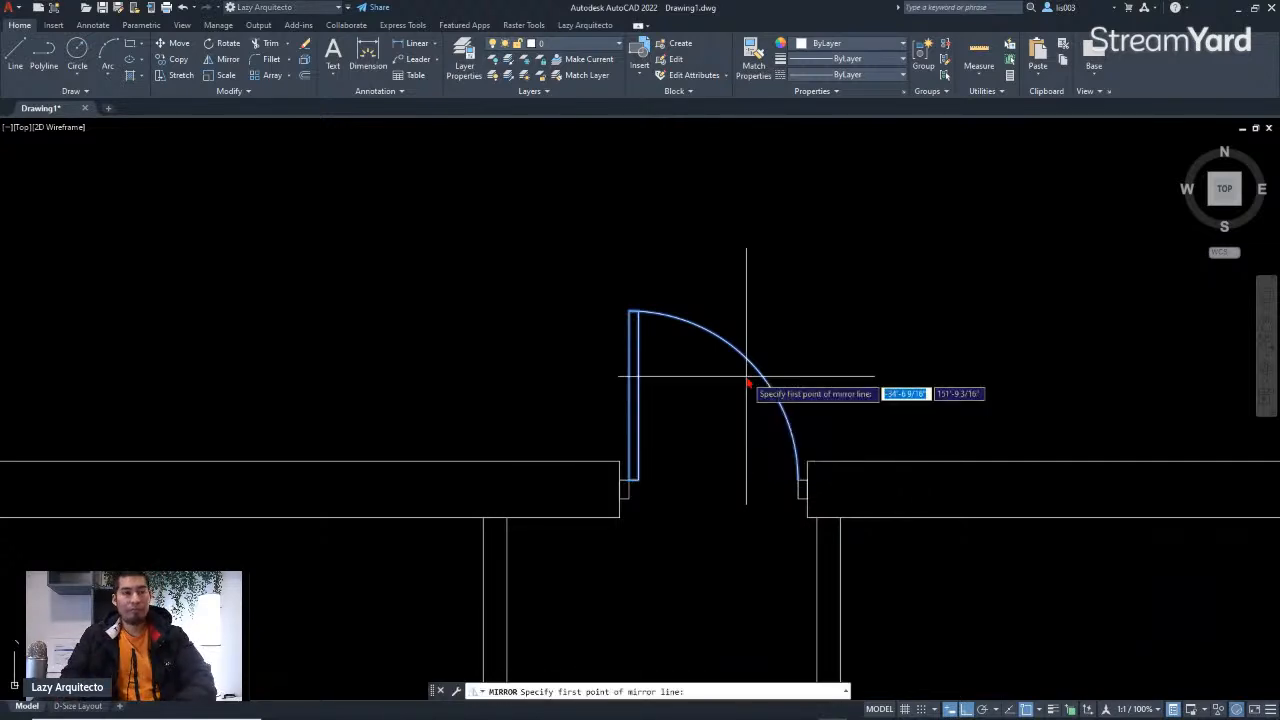
{"action": "middle_click_drag", "start_coordinate": [722, 558], "coordinate": [634, 545]}
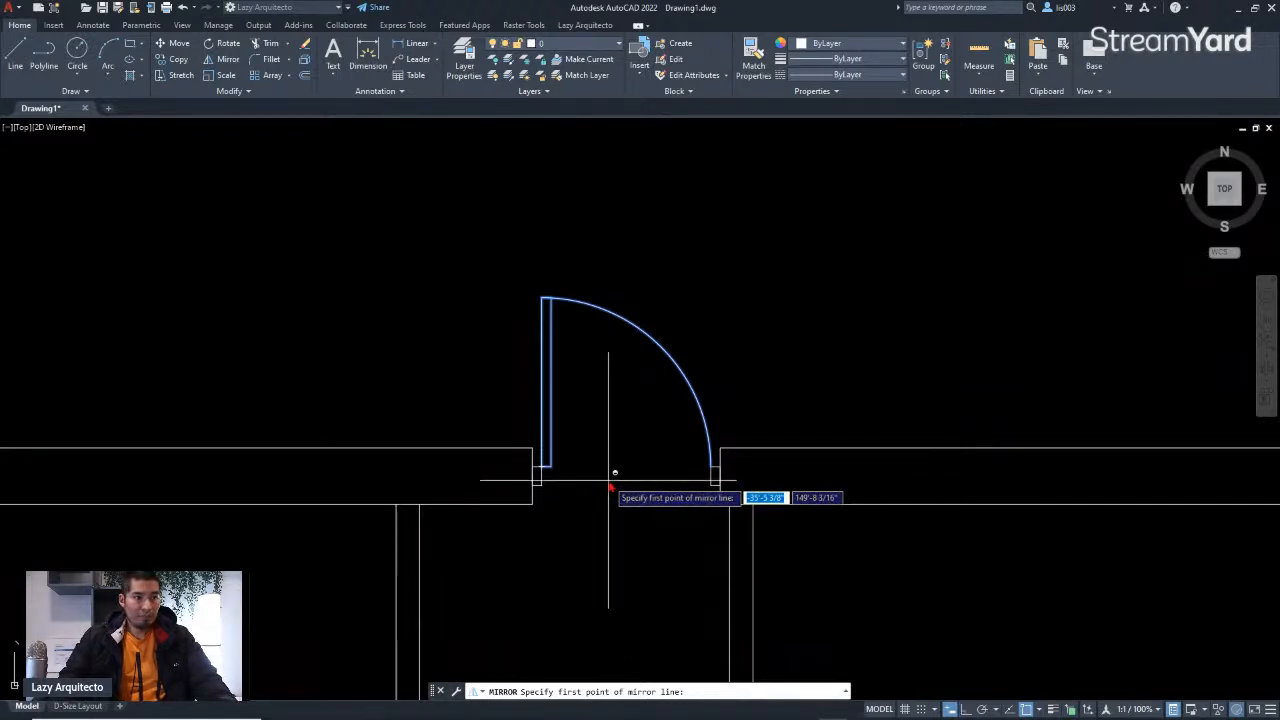
{"action": "right_click", "coordinate": [608, 480], "text": "shift"}
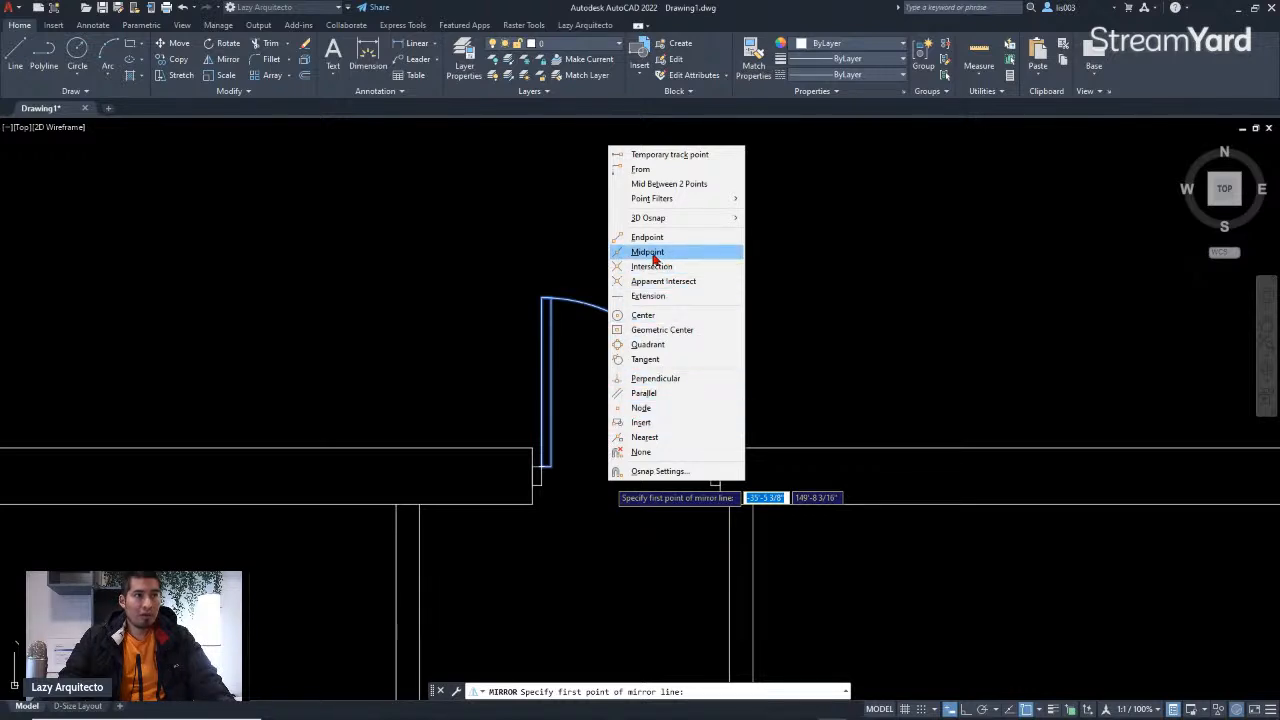
{"action": "left_click", "coordinate": [657, 186]}
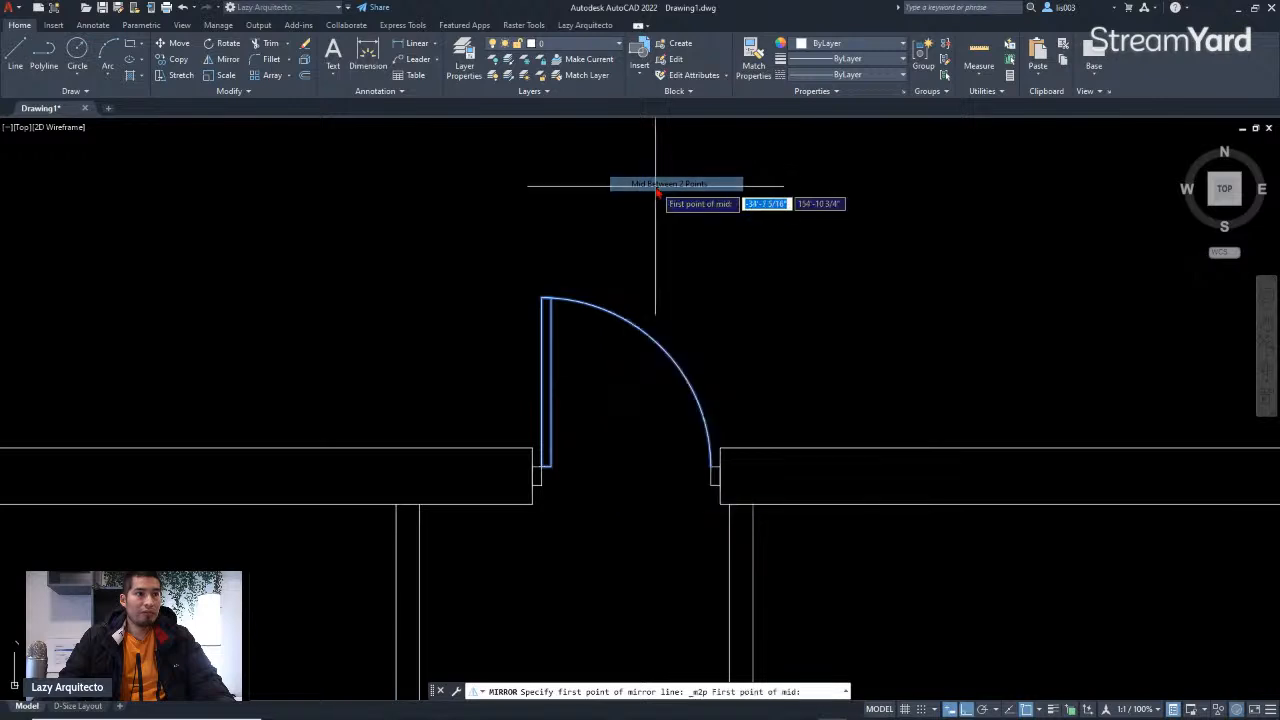
{"action": "left_click", "coordinate": [720, 505]}
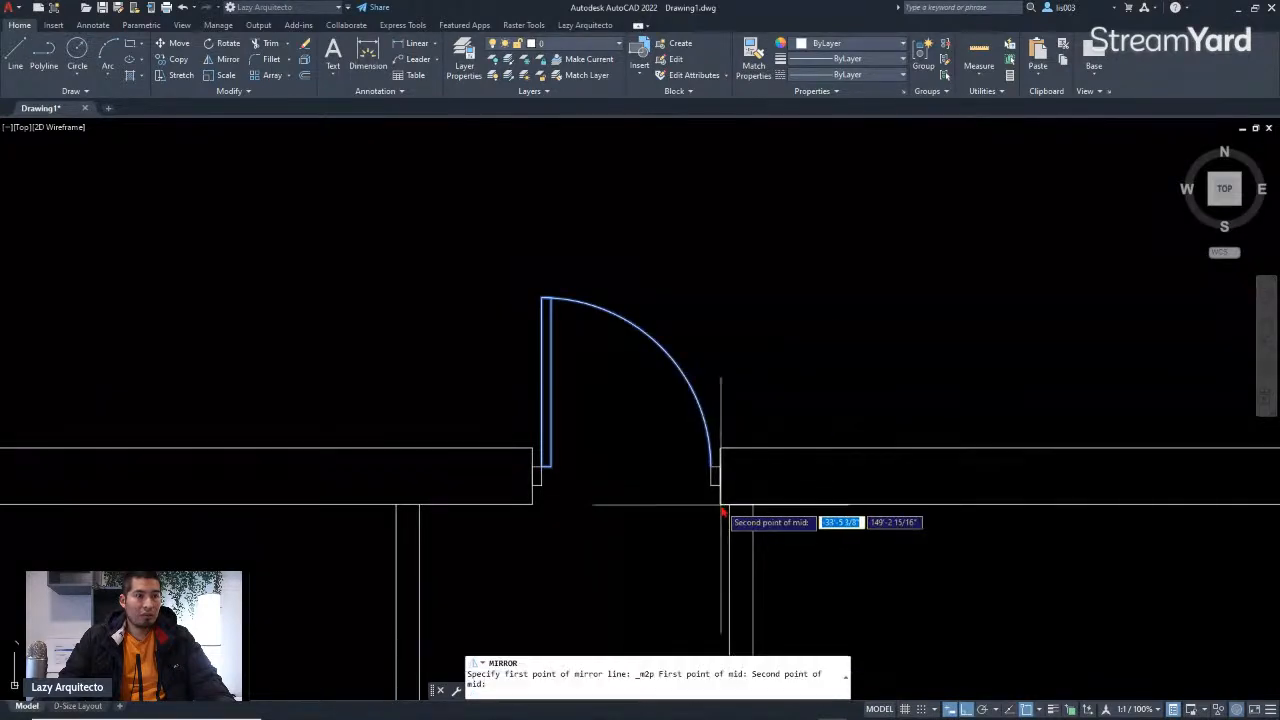
{"action": "left_click", "coordinate": [532, 506]}
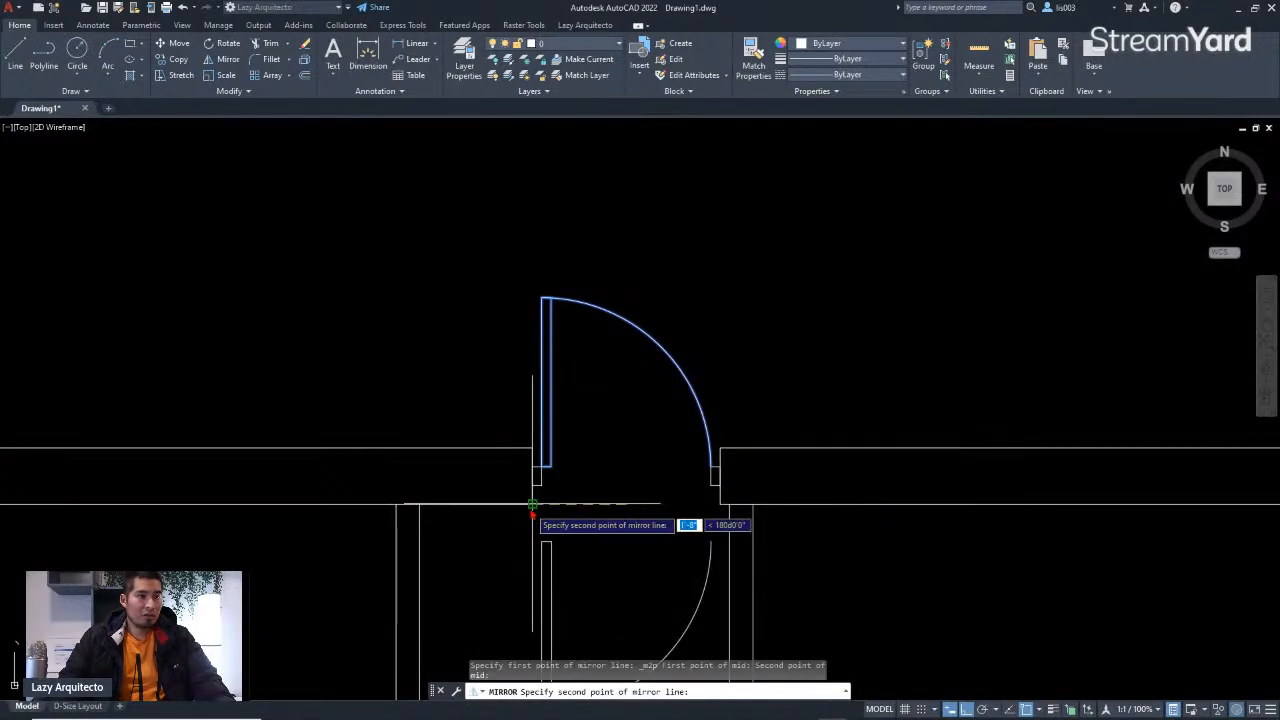
{"action": "left_click", "coordinate": [628, 184]}
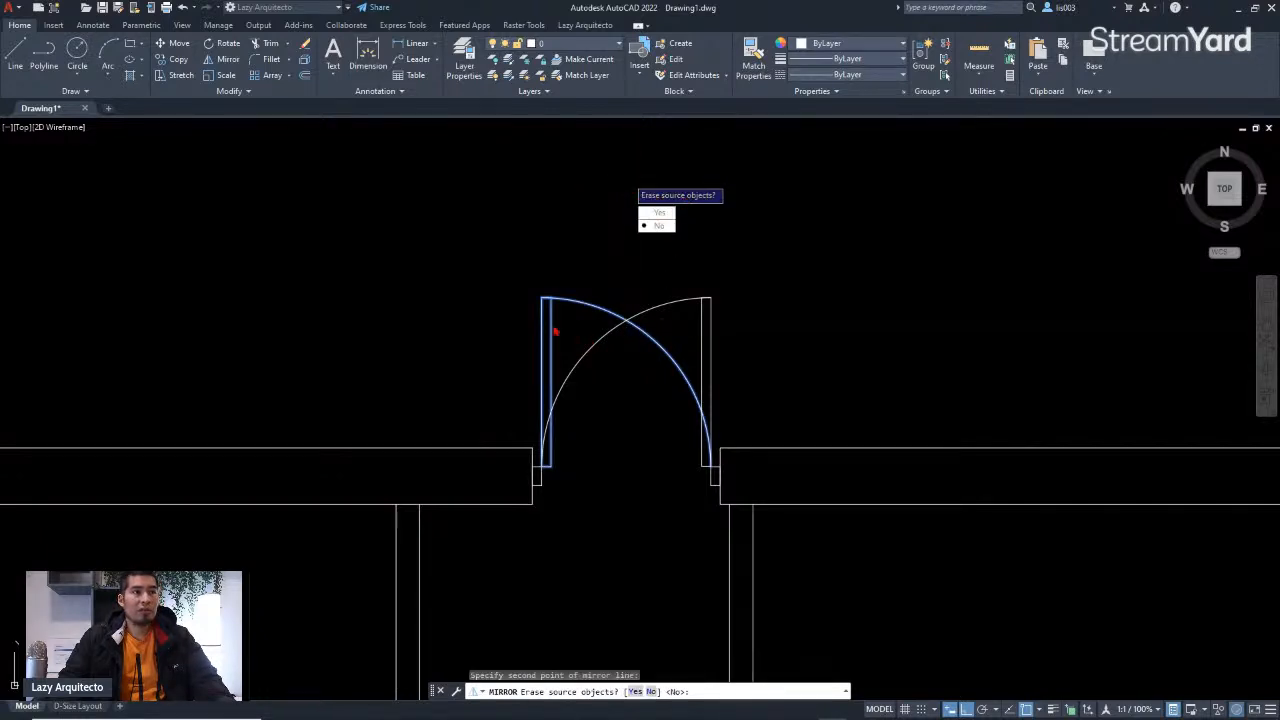
{"action": "left_click", "coordinate": [657, 213]}
{"action": "scroll", "coordinate": [640, 350], "scroll_direction": "down", "scroll_amount": 5}
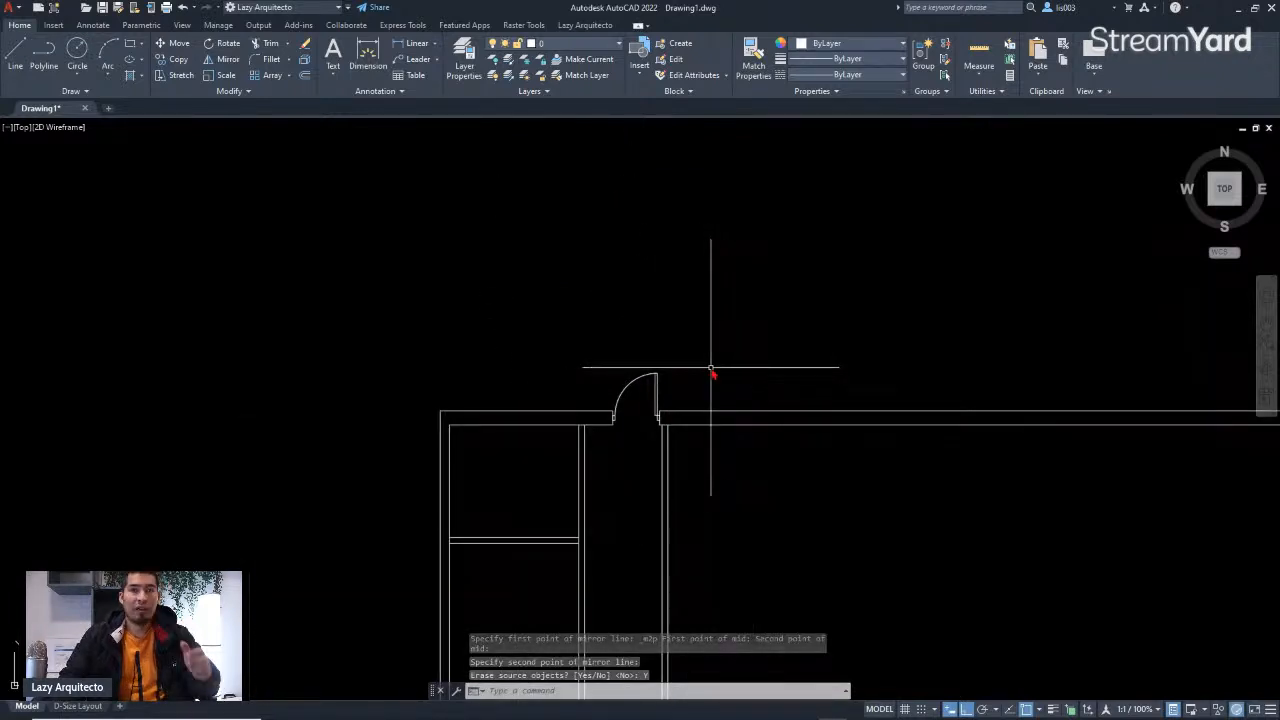
Step: Examine the reference sketch's door swings along the interior walls
{"action": "scroll", "coordinate": [703, 366], "scroll_direction": "down", "scroll_amount": 6}
{"action": "middle_click_drag", "start_coordinate": [499, 433], "coordinate": [786, 325]}
{"action": "scroll", "coordinate": [786, 325], "scroll_direction": "down", "scroll_amount": 3}
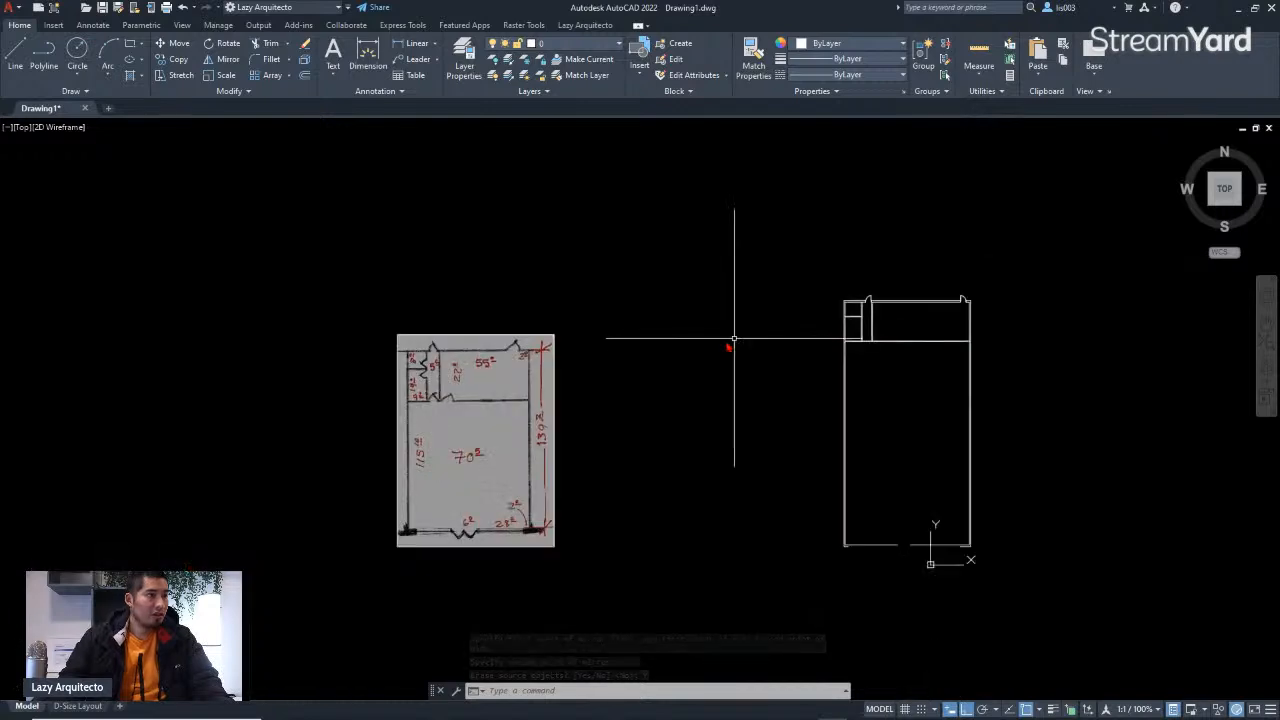
{"action": "scroll", "coordinate": [430, 368], "scroll_direction": "up", "scroll_amount": 6}
{"action": "scroll", "coordinate": [415, 338], "scroll_direction": "up", "scroll_amount": 3}
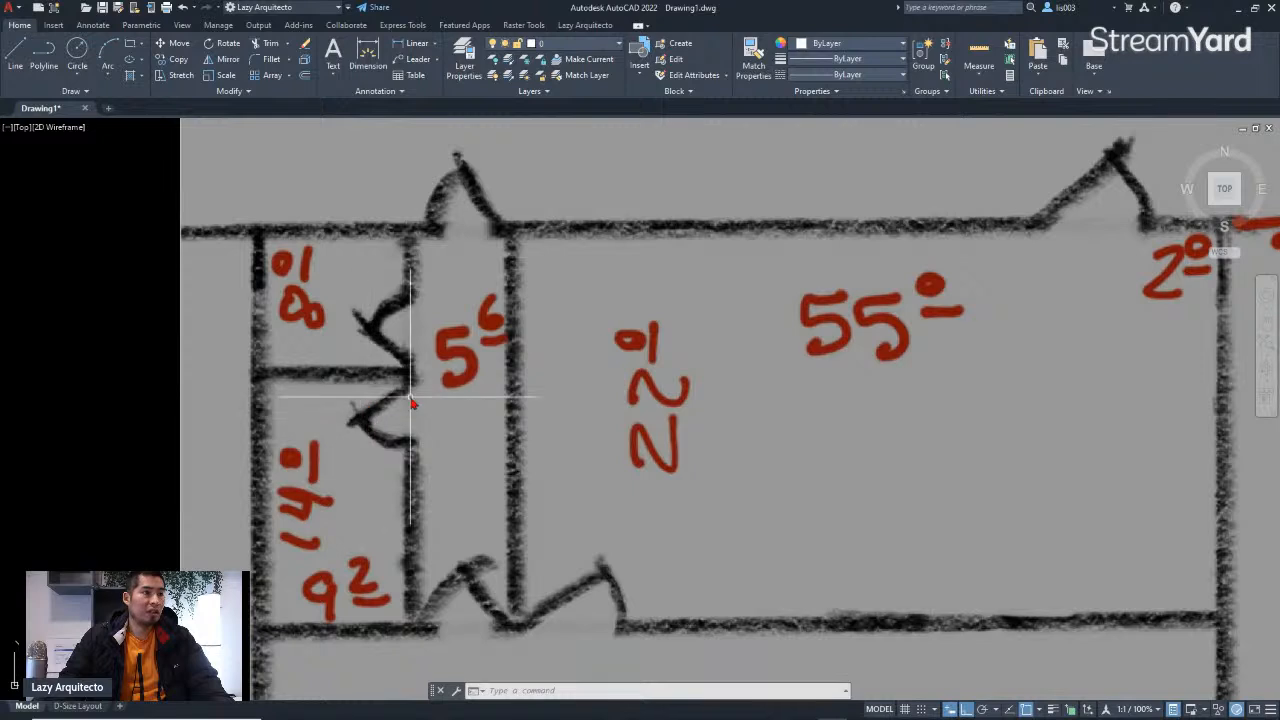
Step: Draw a short horizontal marker line across the vertical interior wall just above the lower room's wall
{"action": "scroll", "coordinate": [355, 422], "scroll_direction": "down", "scroll_amount": 6}
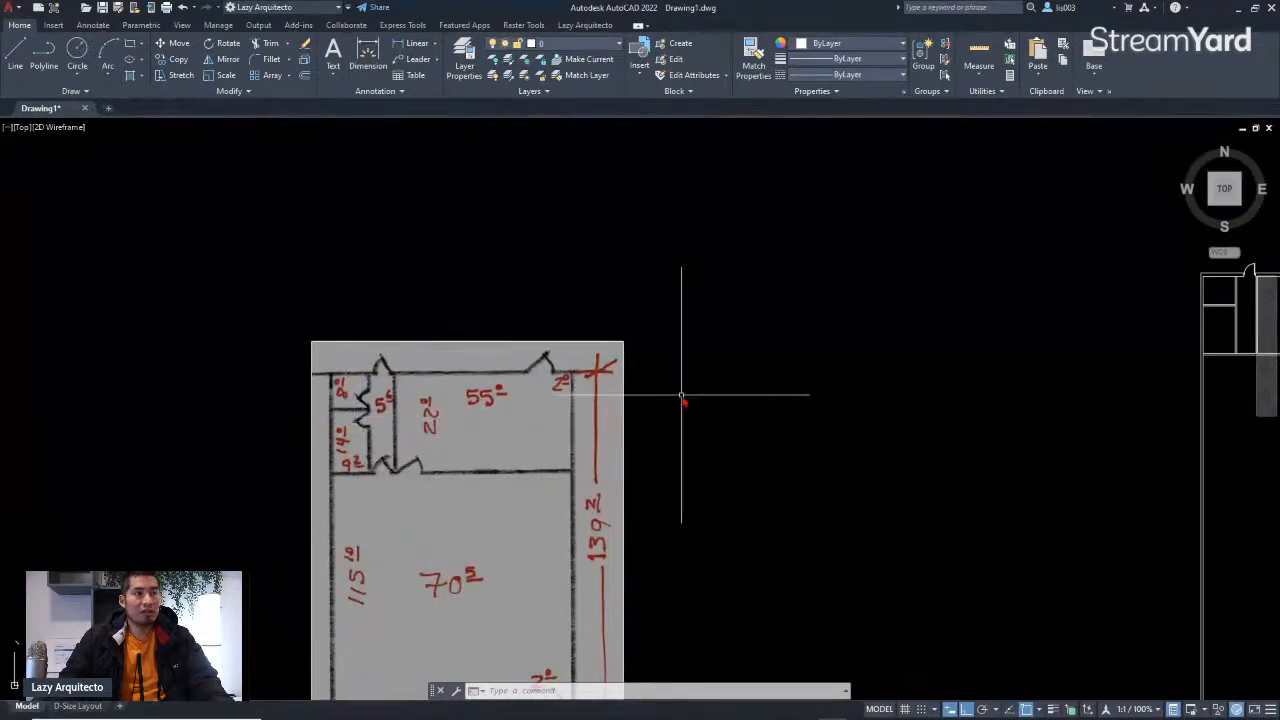
{"action": "middle_click_drag", "start_coordinate": [1048, 380], "coordinate": [508, 394]}
{"action": "scroll", "coordinate": [674, 286], "scroll_direction": "up", "scroll_amount": 3}
{"action": "scroll", "coordinate": [714, 277], "scroll_direction": "up", "scroll_amount": 2}
{"action": "middle_click_drag", "start_coordinate": [717, 402], "coordinate": [706, 404]}
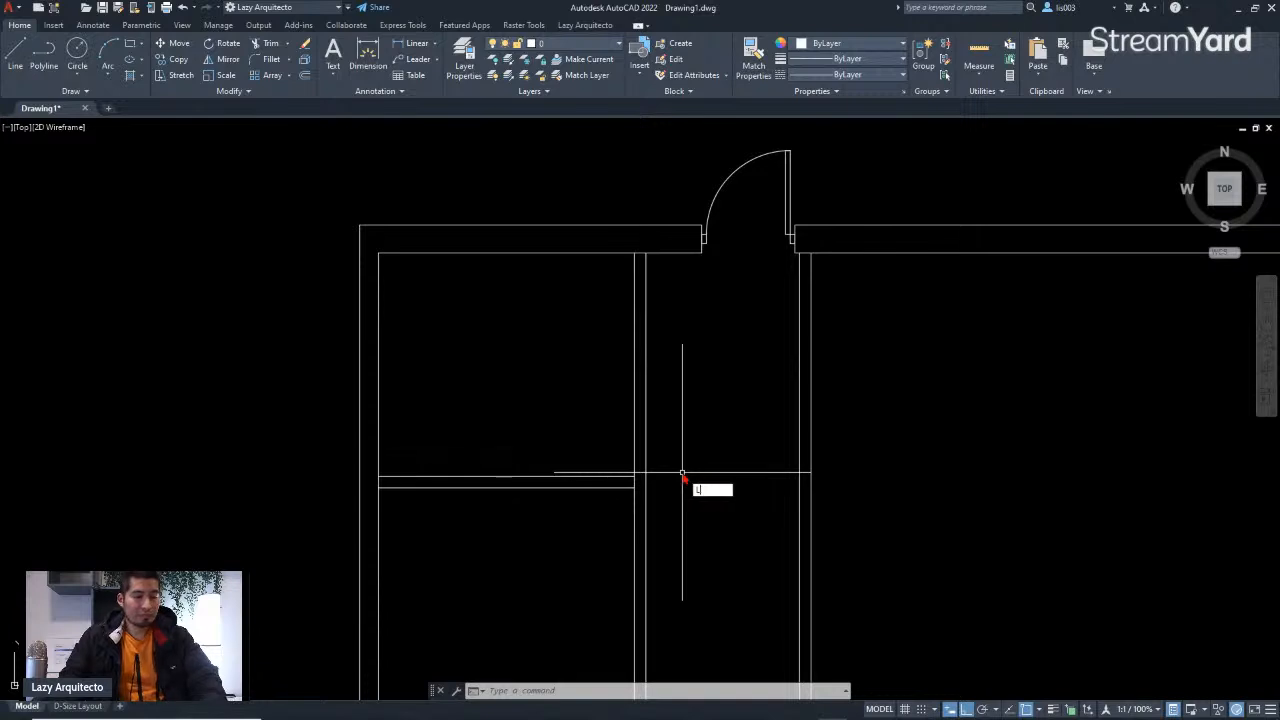
{"action": "key", "text": "Return"}
{"action": "scroll", "coordinate": [646, 480], "scroll_direction": "up", "scroll_amount": 3}
{"action": "left_click", "coordinate": [651, 449]}
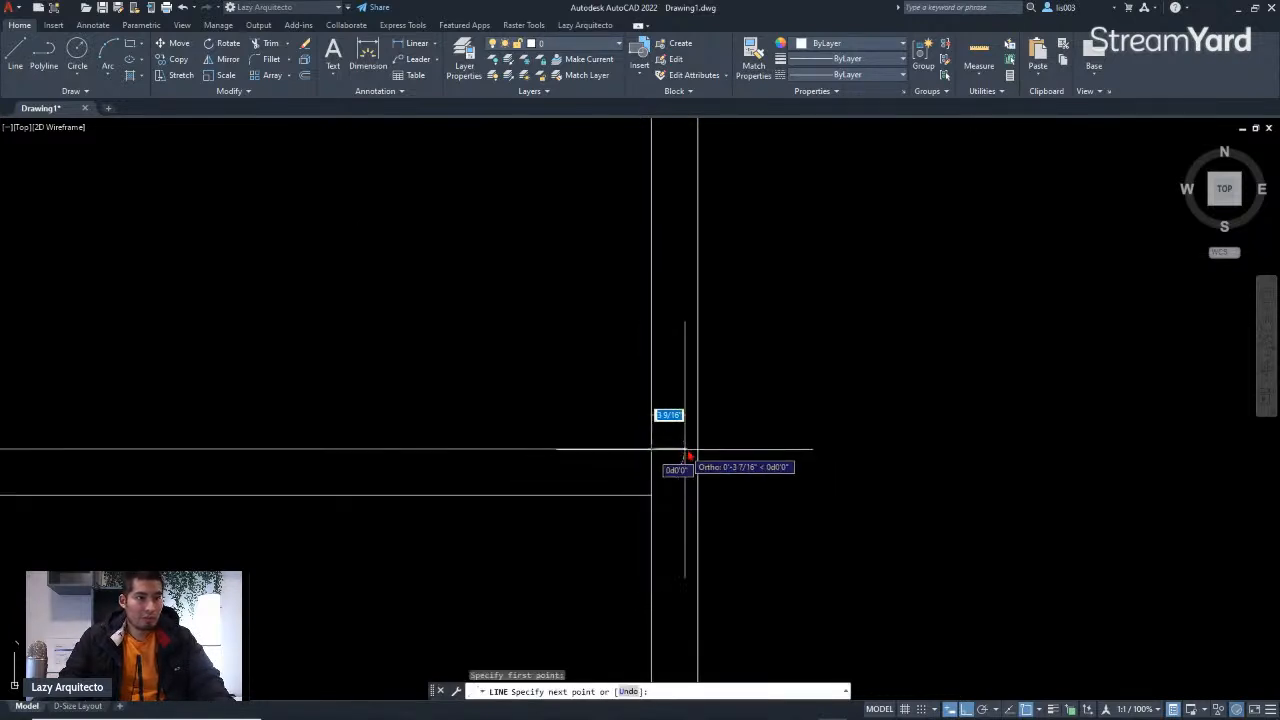
{"action": "left_click", "coordinate": [698, 449]}
{"action": "key", "text": "Escape"}
Step: Move the marker line 2 units up along the interior wall
{"action": "left_click", "coordinate": [692, 450]}
{"action": "scroll", "coordinate": [692, 450], "scroll_direction": "down", "scroll_amount": 3}
{"action": "type", "text": "m"}
{"action": "key", "text": "Return"}
{"action": "left_click", "coordinate": [748, 418]}
{"action": "type", "text": "2"}
{"action": "key", "text": "Return"}
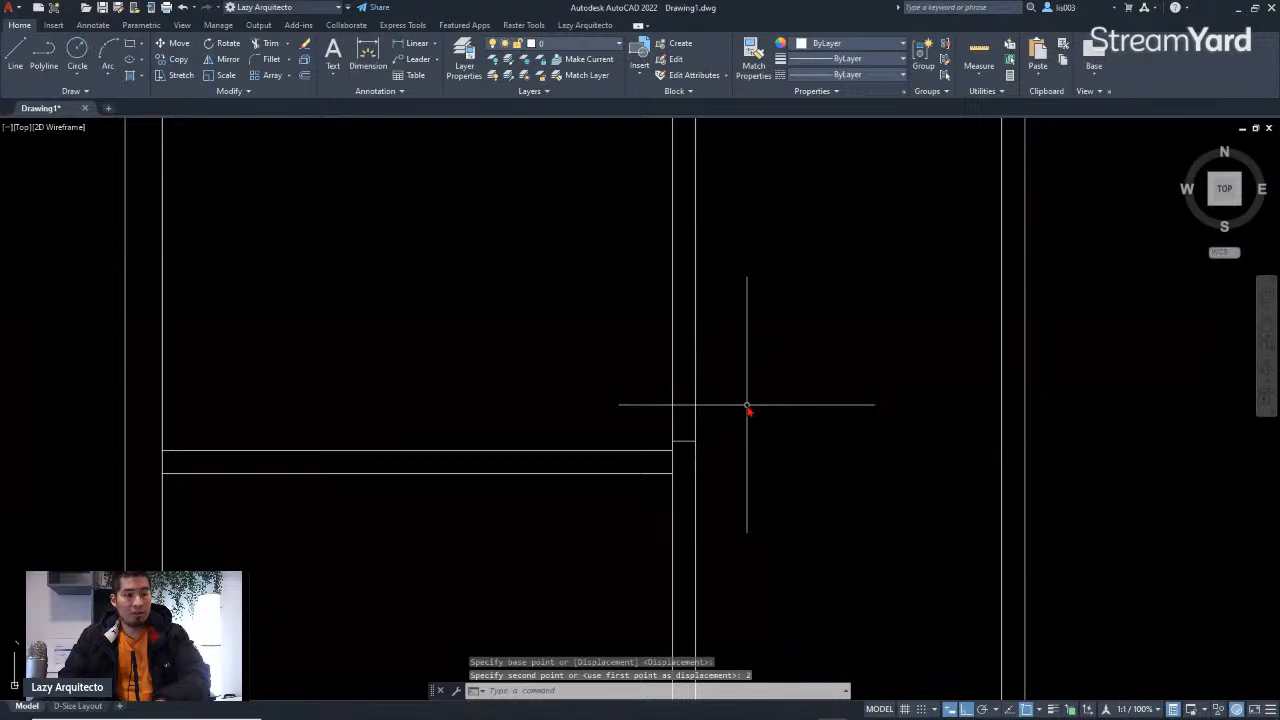
Step: Offset the marker line 3' upward to mark the other side of the door opening
{"action": "type", "text": "o"}
{"action": "key", "text": "Return"}
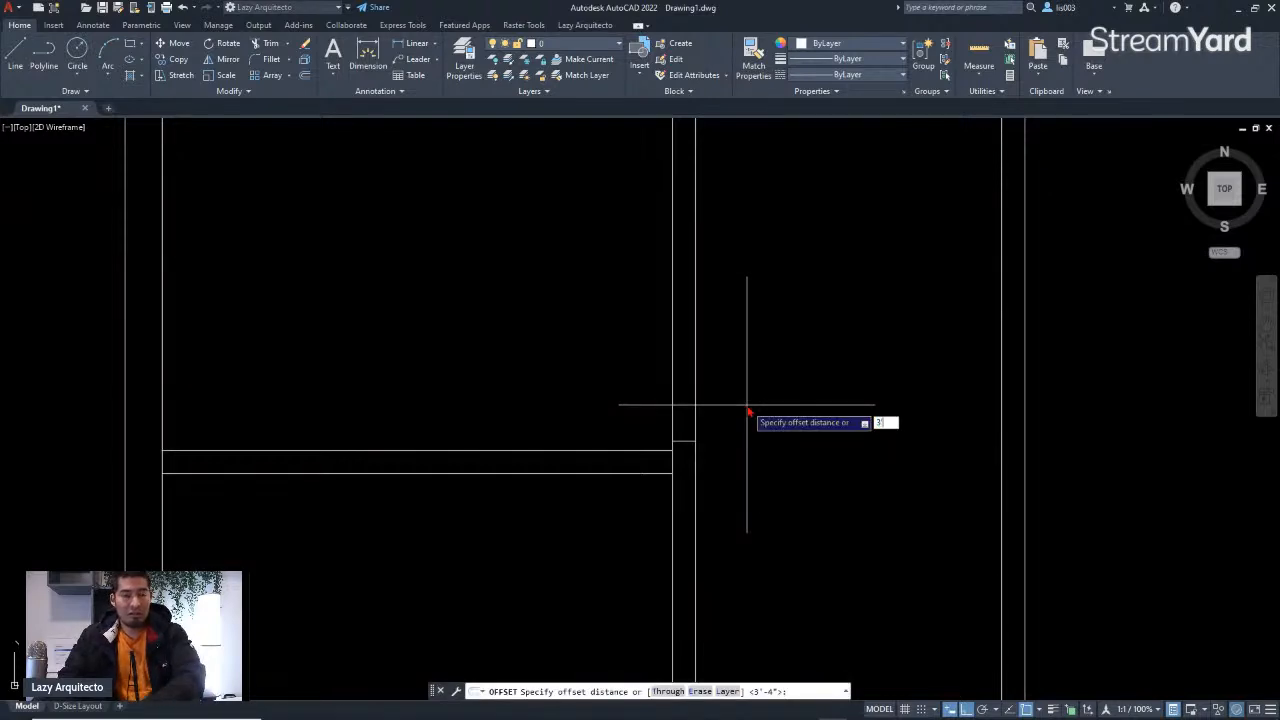
{"action": "type", "text": "3'"}
{"action": "key", "text": "Return"}
{"action": "left_click", "coordinate": [690, 440]}
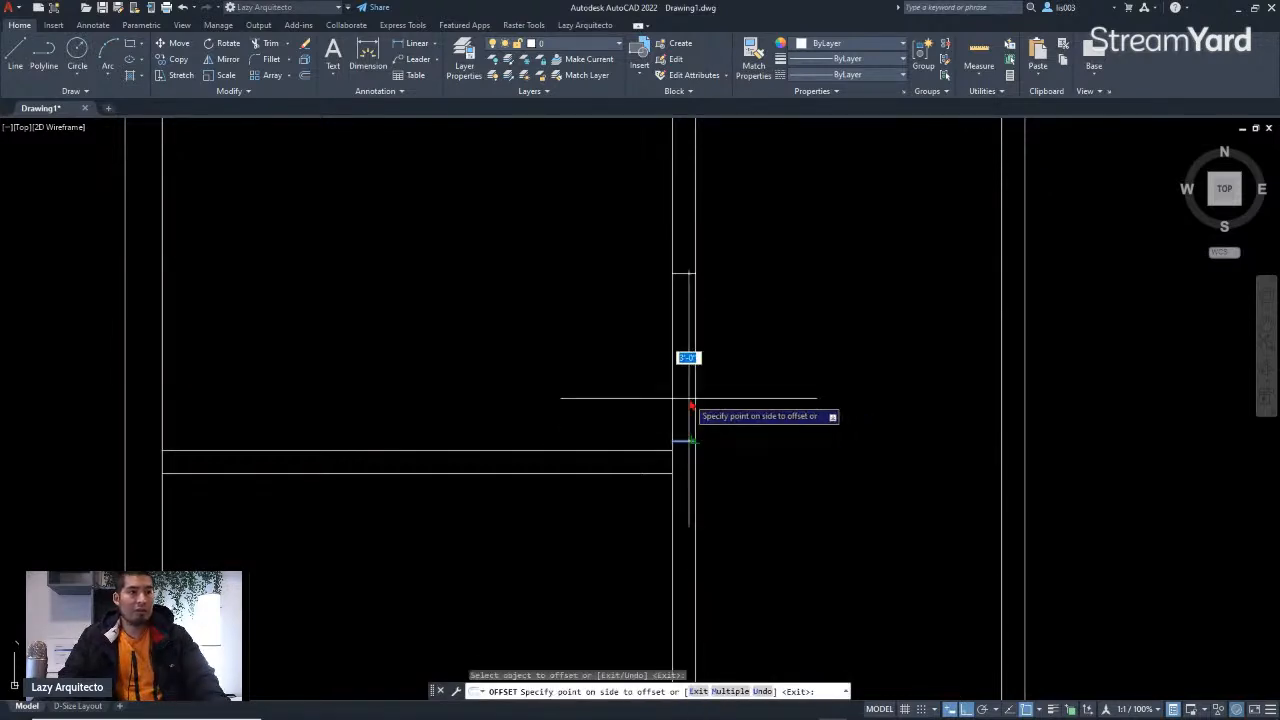
{"action": "left_click", "coordinate": [687, 370]}
{"action": "key", "text": "Return"}
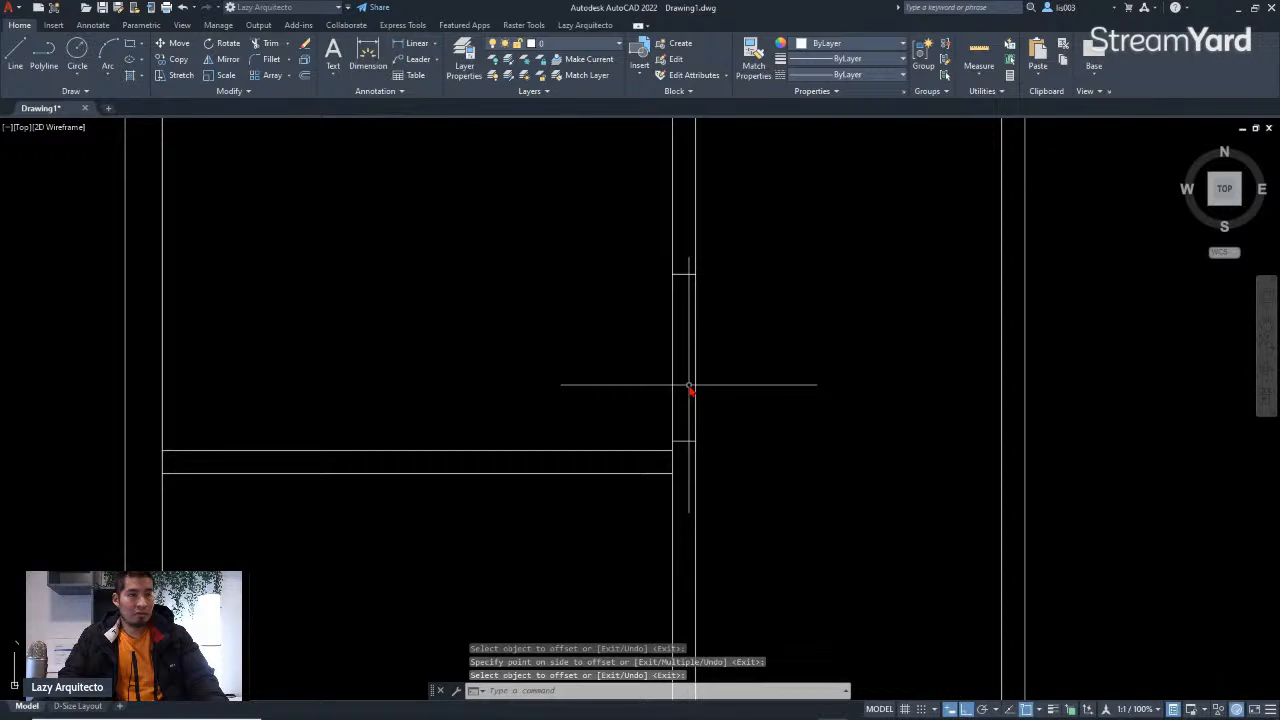
Step: Trim the interior wall lines between the two marker lines to cut the door opening
{"action": "type", "text": "TR"}
{"action": "key", "text": "Return"}
{"action": "left_click_drag", "start_coordinate": [714, 371], "coordinate": [646, 351]}
{"action": "scroll", "coordinate": [652, 344], "scroll_direction": "down", "scroll_amount": 3}
{"action": "middle_click_drag", "start_coordinate": [711, 258], "coordinate": [705, 381]}
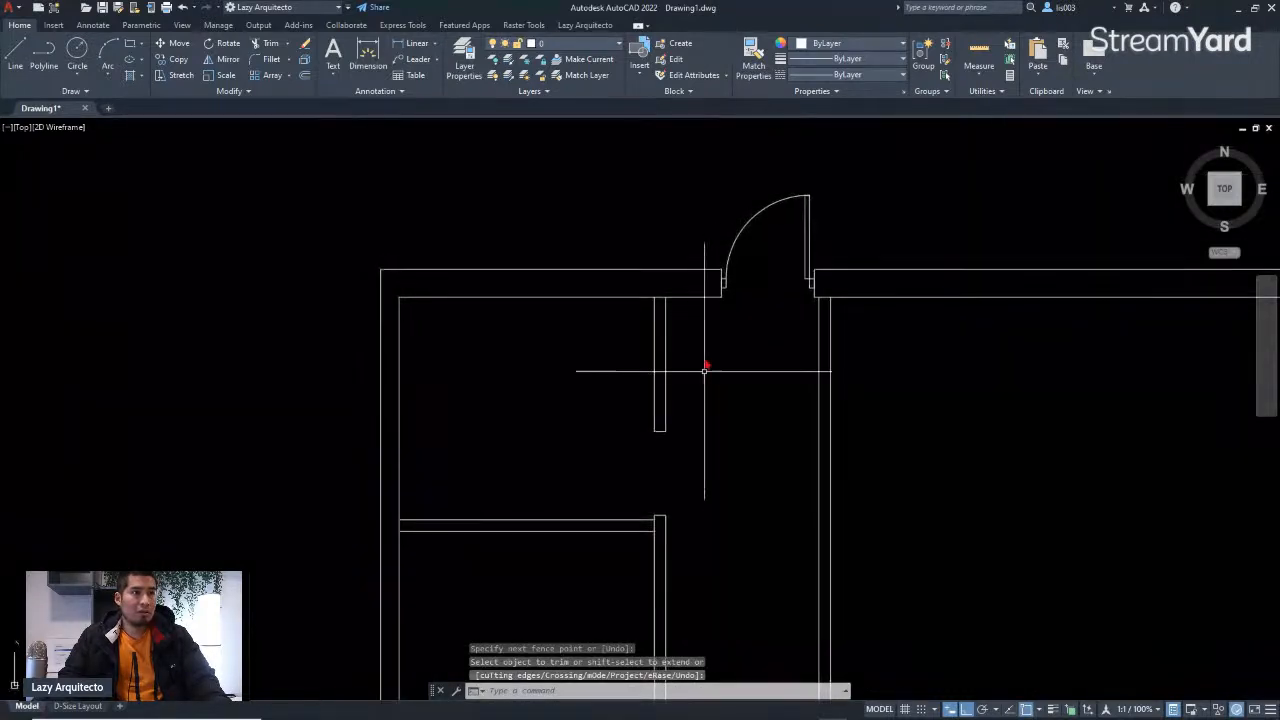
{"action": "left_click", "coordinate": [735, 241]}
{"action": "key", "text": "Return"}
Step: Copy the upper door block from its jamb corner into the new interior-wall opening
{"action": "left_click", "coordinate": [735, 241]}
{"action": "type", "text": "co"}
{"action": "key", "text": "Return"}
{"action": "scroll", "coordinate": [790, 283], "scroll_direction": "up", "scroll_amount": 8}
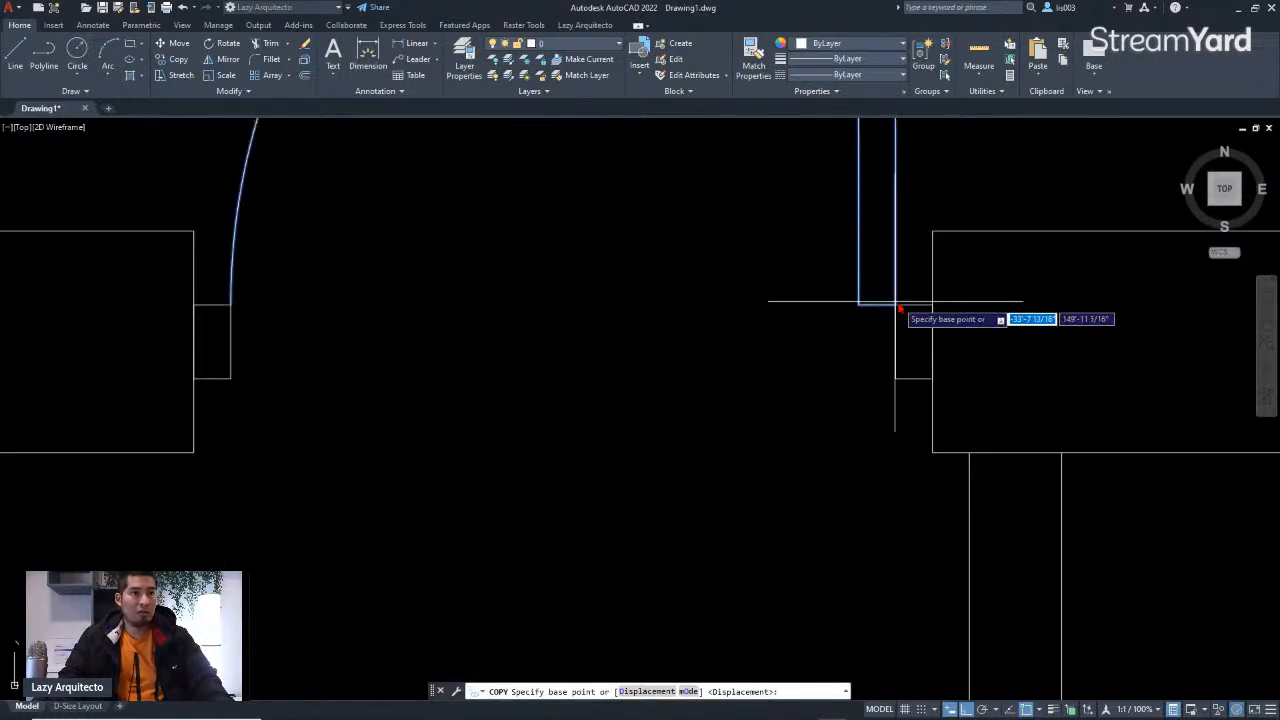
{"action": "left_click", "coordinate": [895, 308]}
{"action": "scroll", "coordinate": [823, 296], "scroll_direction": "down", "scroll_amount": 5}
{"action": "scroll", "coordinate": [737, 449], "scroll_direction": "up", "scroll_amount": 3}
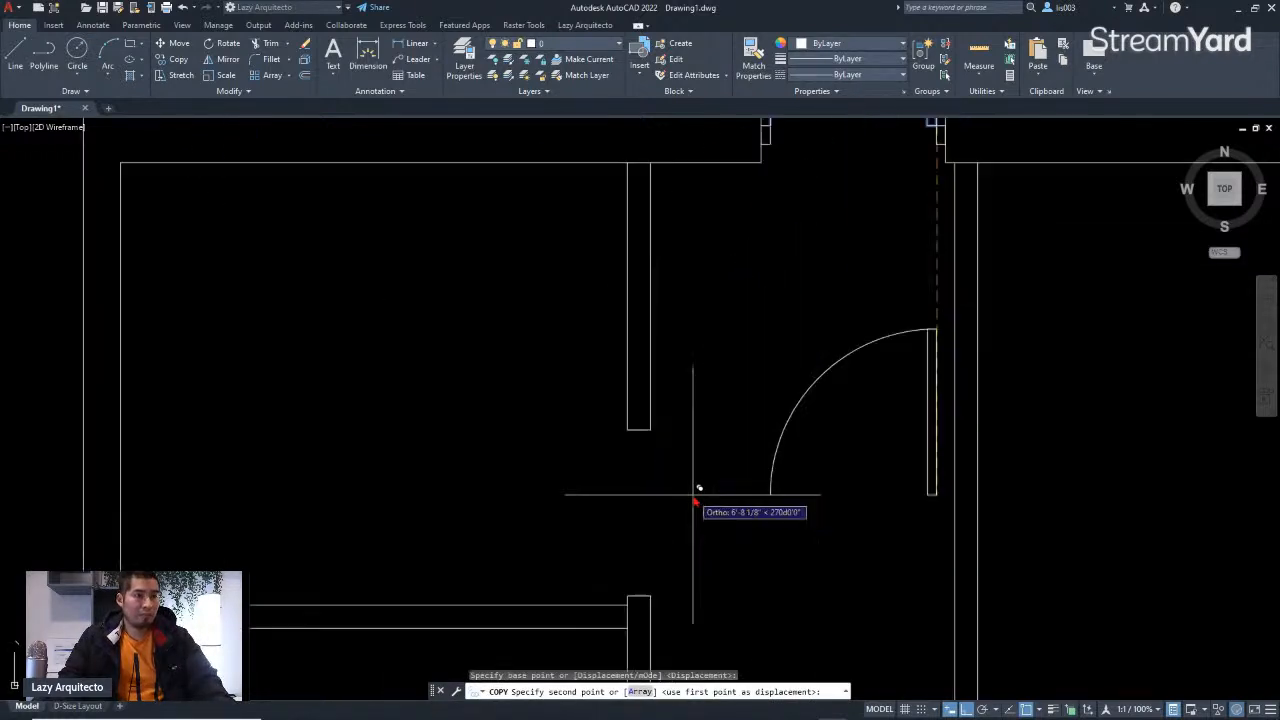
{"action": "key", "text": "F8"}
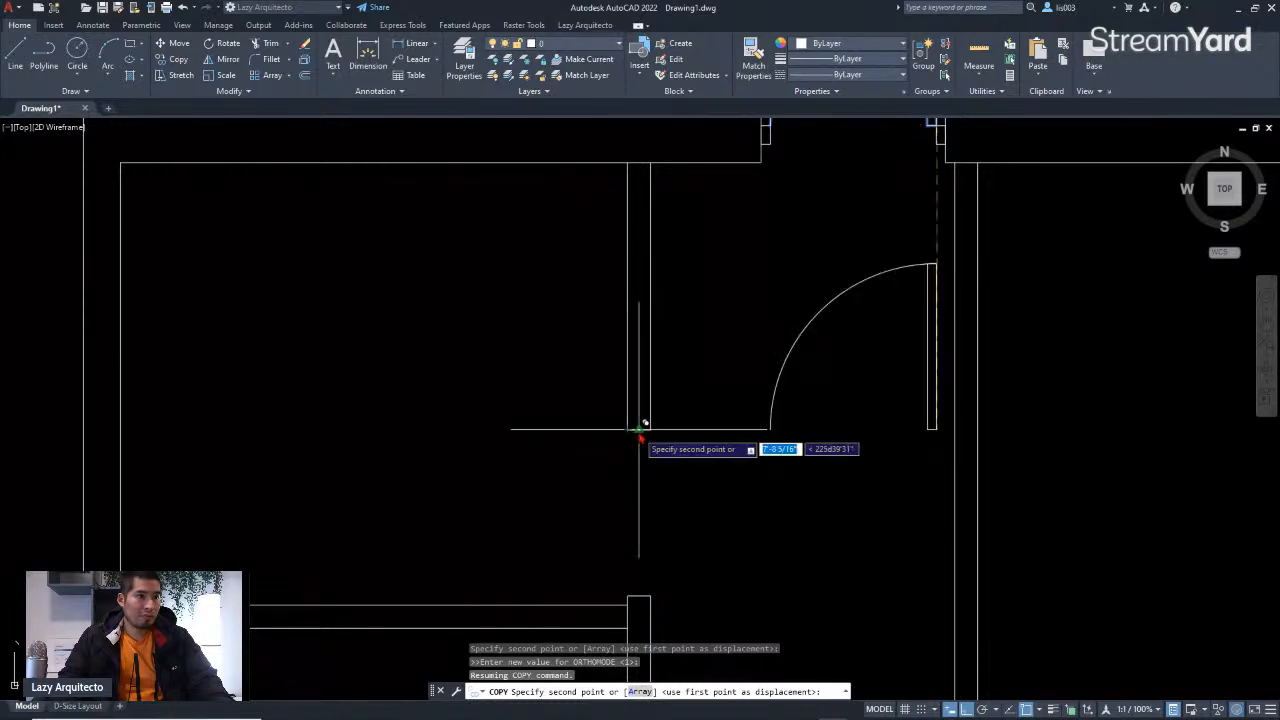
{"action": "scroll", "coordinate": [641, 437], "scroll_direction": "down", "scroll_amount": 3}
{"action": "left_click", "coordinate": [640, 437]}
{"action": "key", "text": "Escape"}
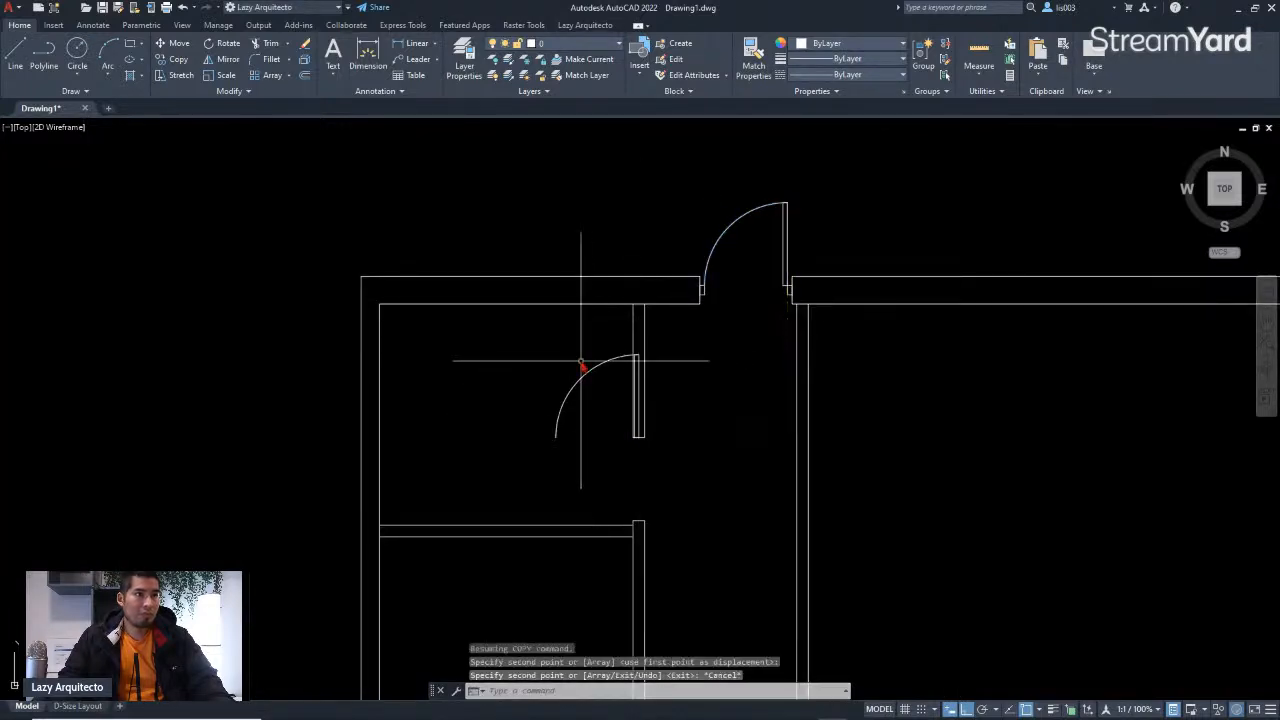
Step: Rotate the copied door block 90° about its hinge corner
{"action": "left_click", "coordinate": [634, 437]}
{"action": "scroll", "coordinate": [623, 450], "scroll_direction": "up", "scroll_amount": 3}
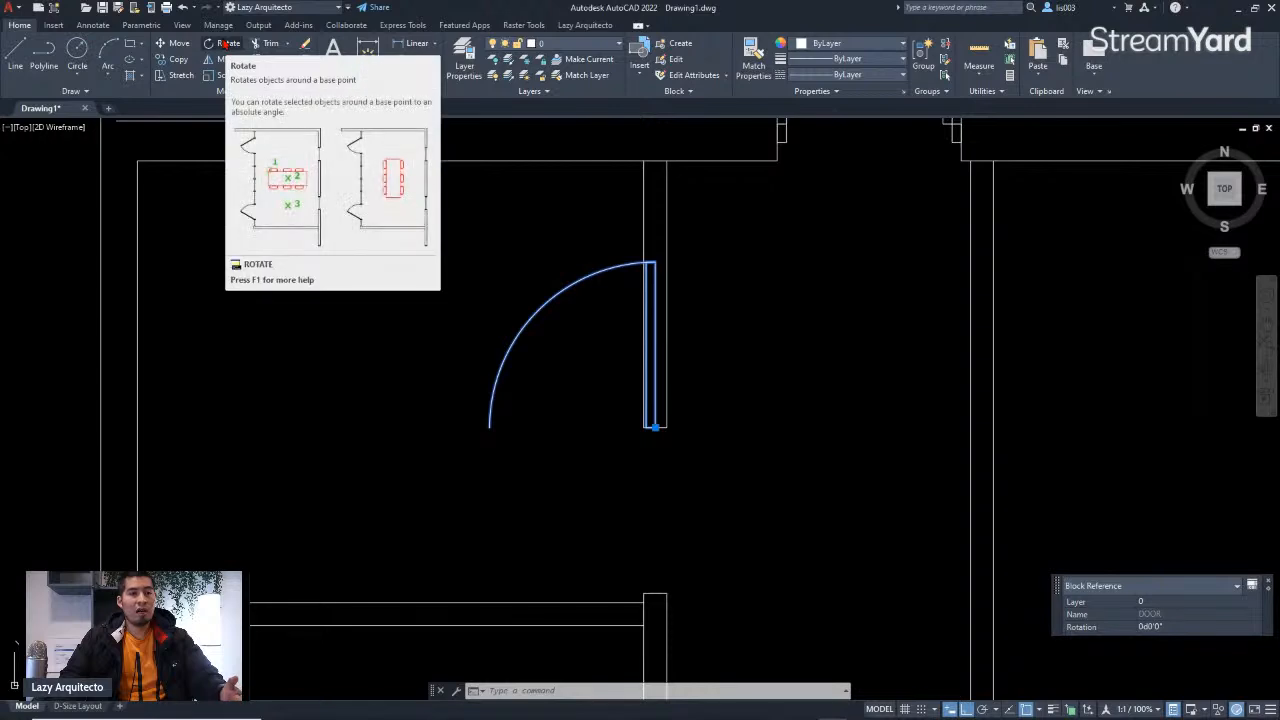
{"action": "type", "text": "RO"}
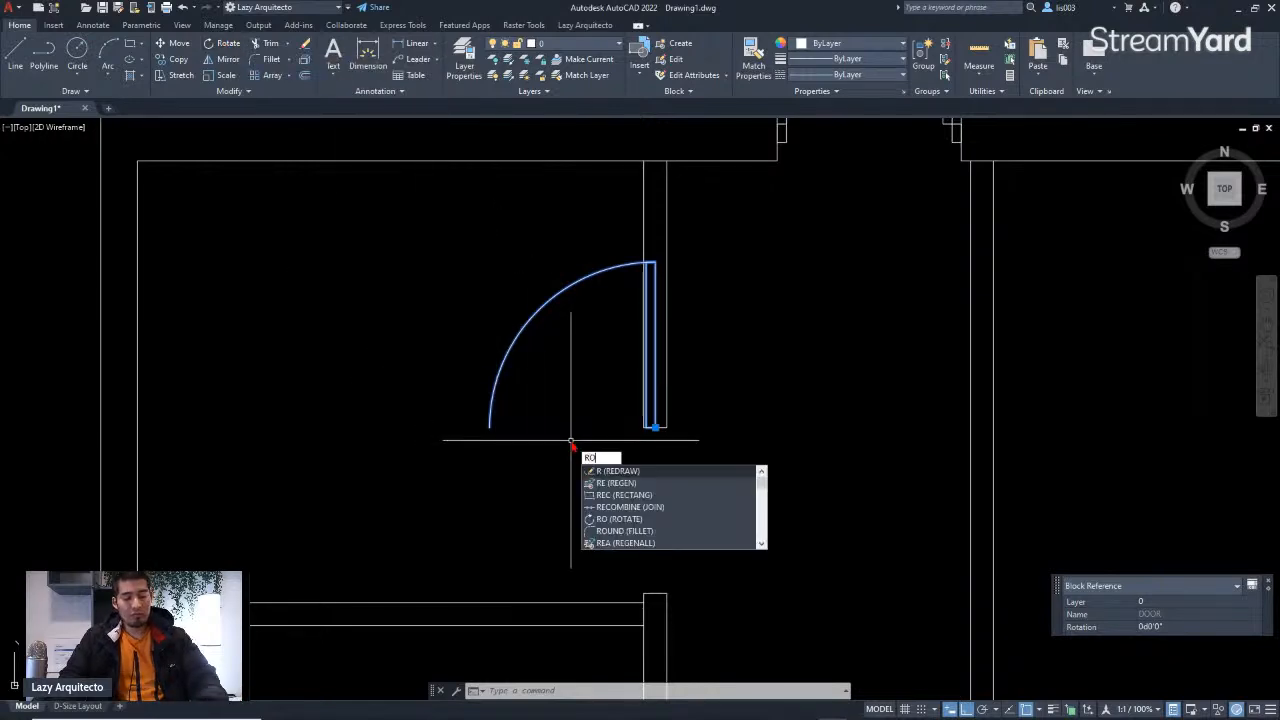
{"action": "key", "text": "Return"}
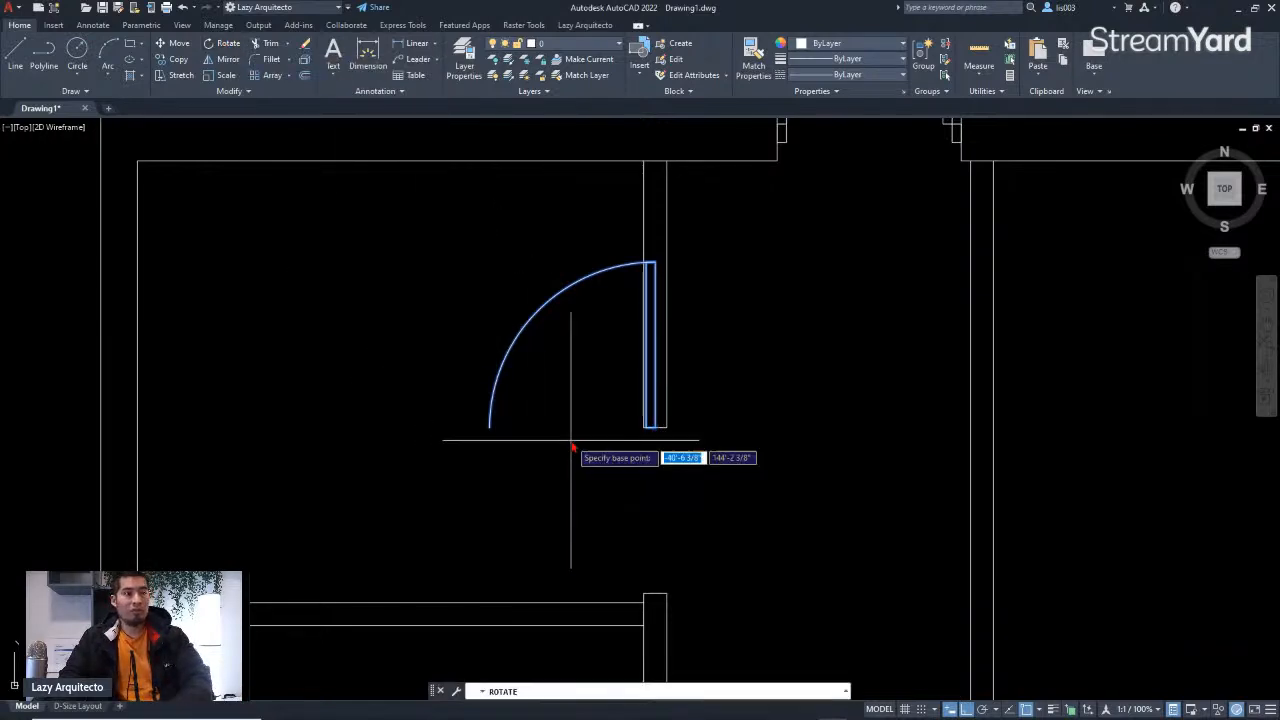
{"action": "scroll", "coordinate": [652, 445], "scroll_direction": "up", "scroll_amount": 2}
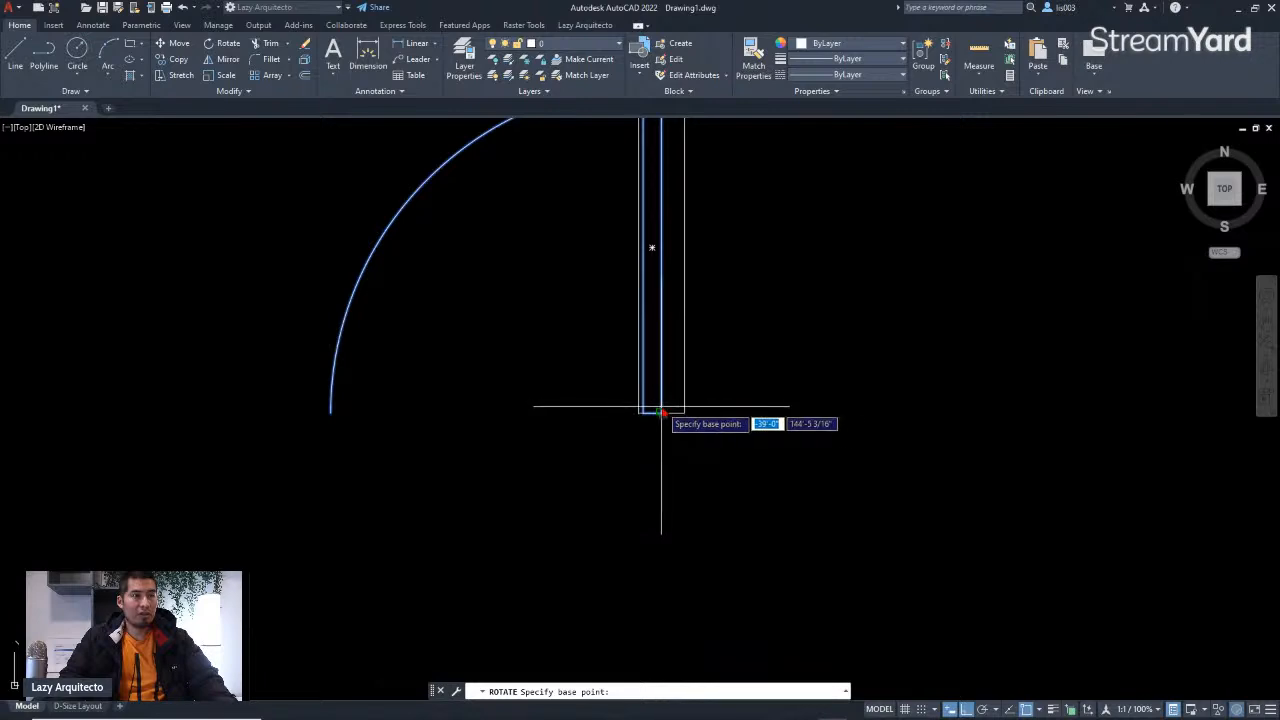
{"action": "left_click", "coordinate": [661, 409]}
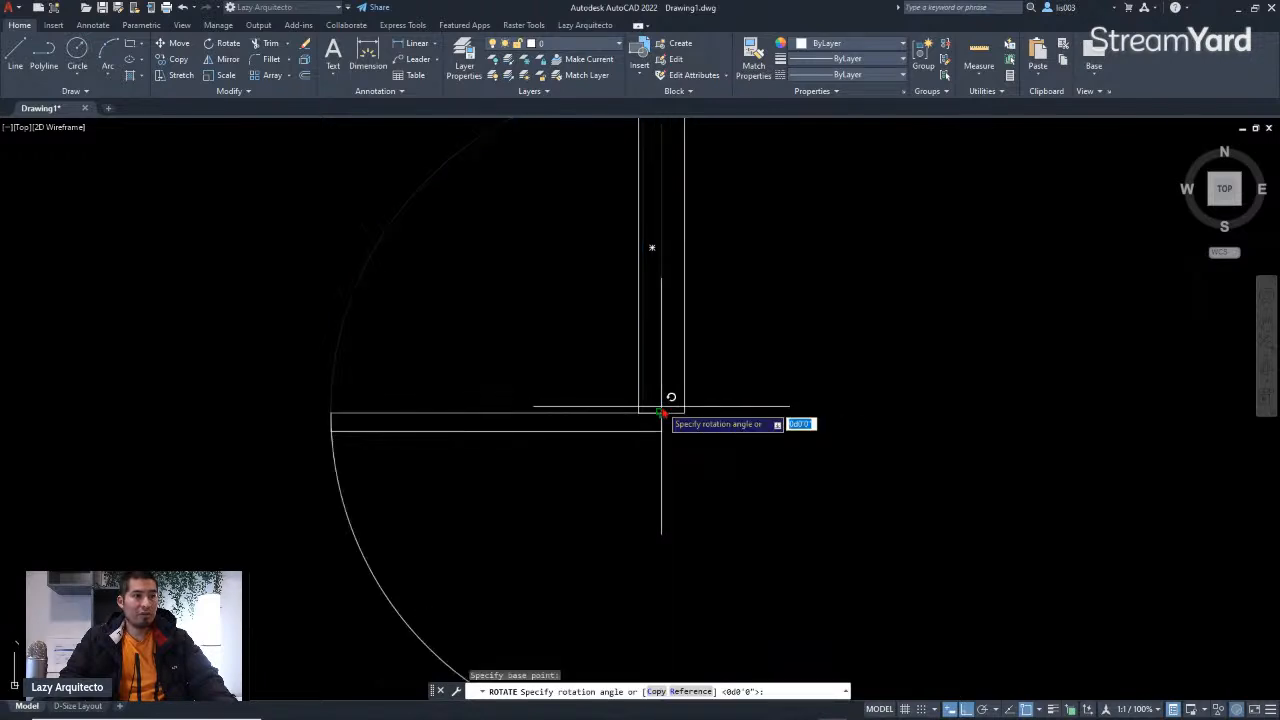
{"action": "scroll", "coordinate": [661, 409], "scroll_direction": "down", "scroll_amount": 2}
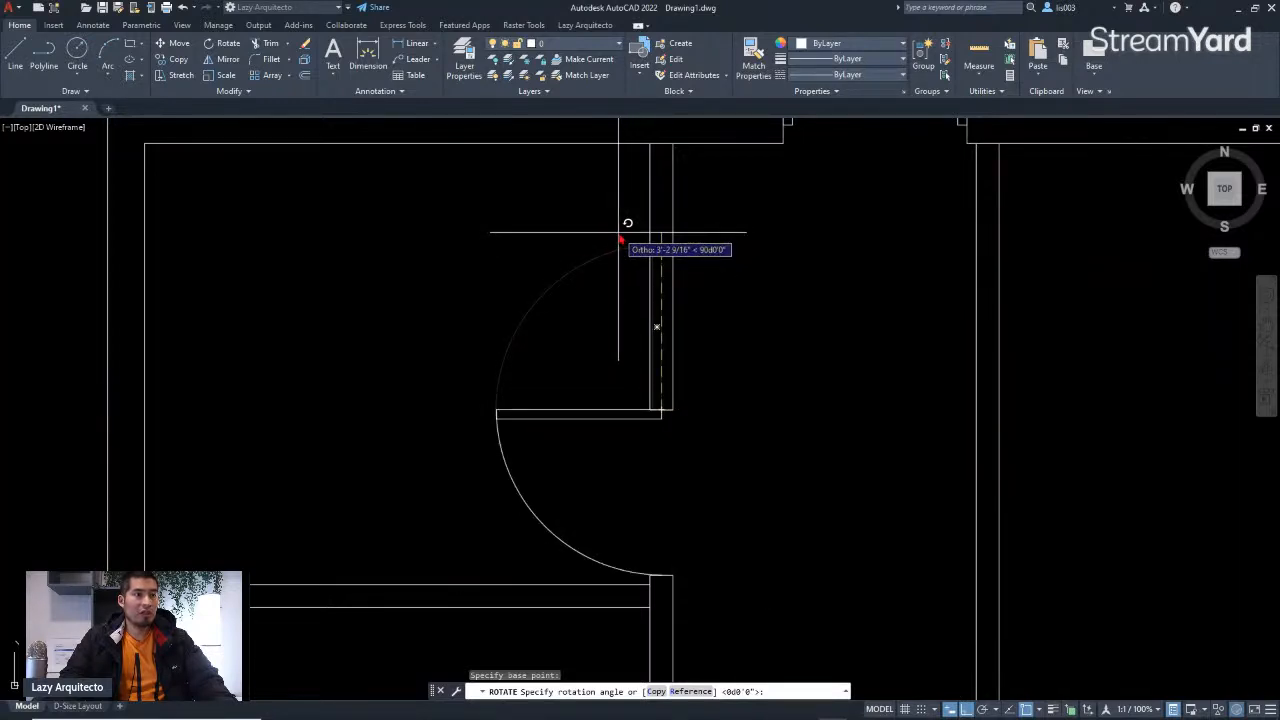
{"action": "left_click", "coordinate": [622, 240]}
{"action": "scroll", "coordinate": [615, 300], "scroll_direction": "down", "scroll_amount": 2}
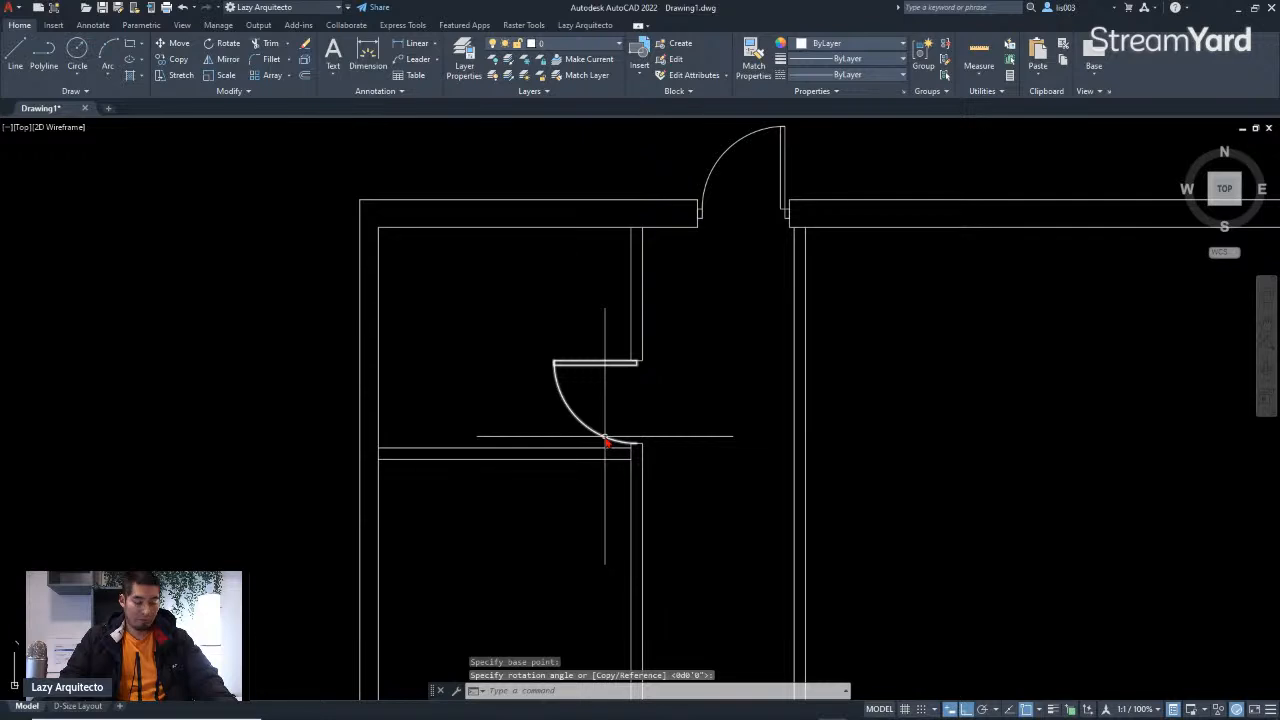
{"action": "scroll", "coordinate": [628, 440], "scroll_direction": "up", "scroll_amount": 2}
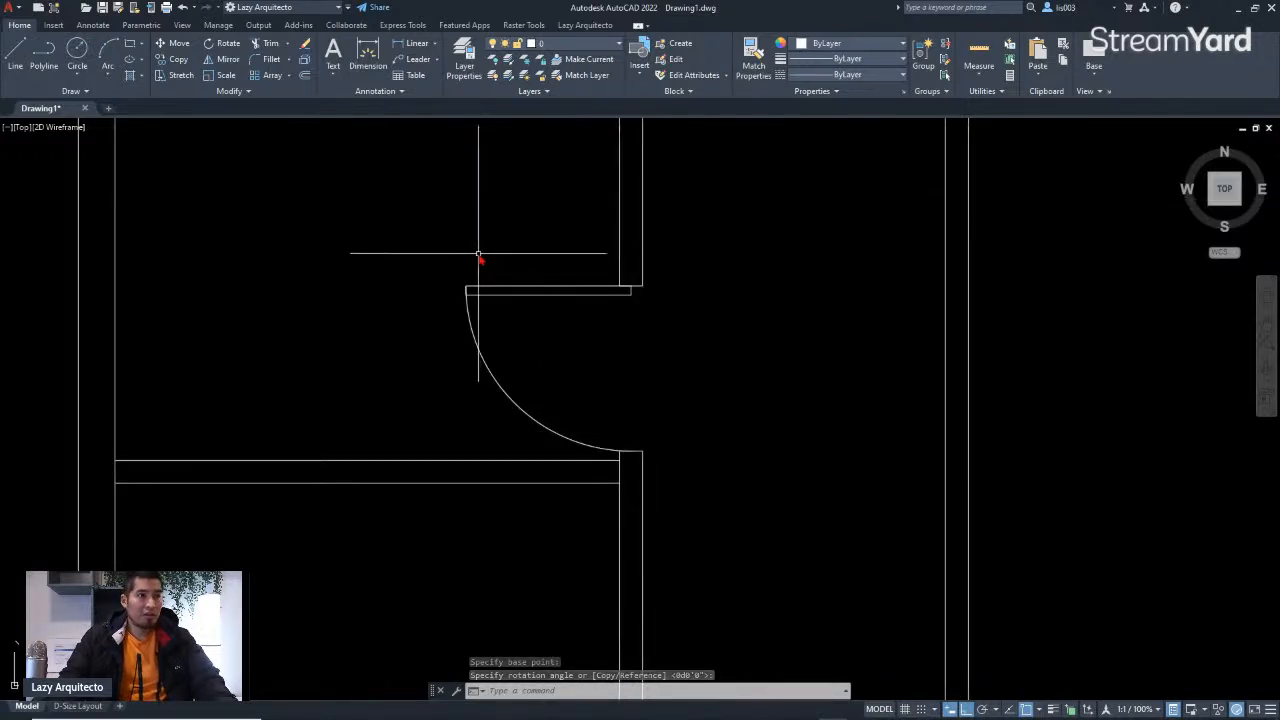
{"action": "left_click", "coordinate": [421, 256]}
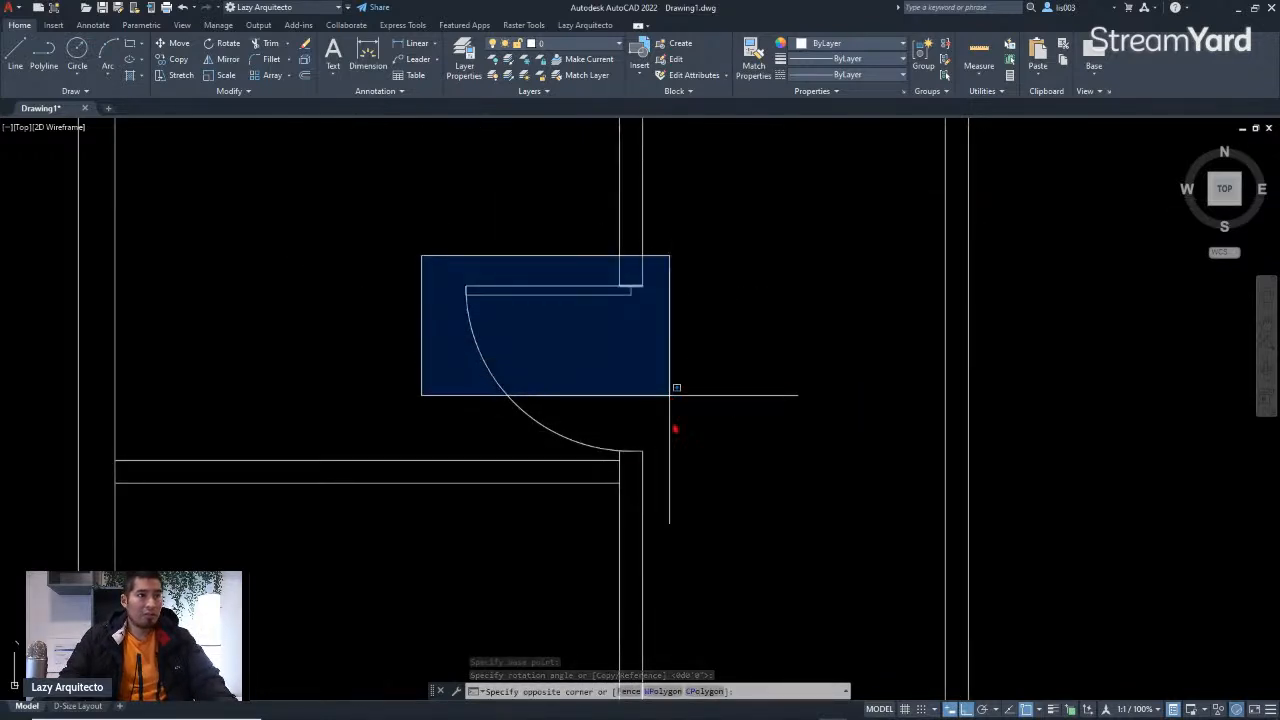
{"action": "left_click", "coordinate": [692, 443]}
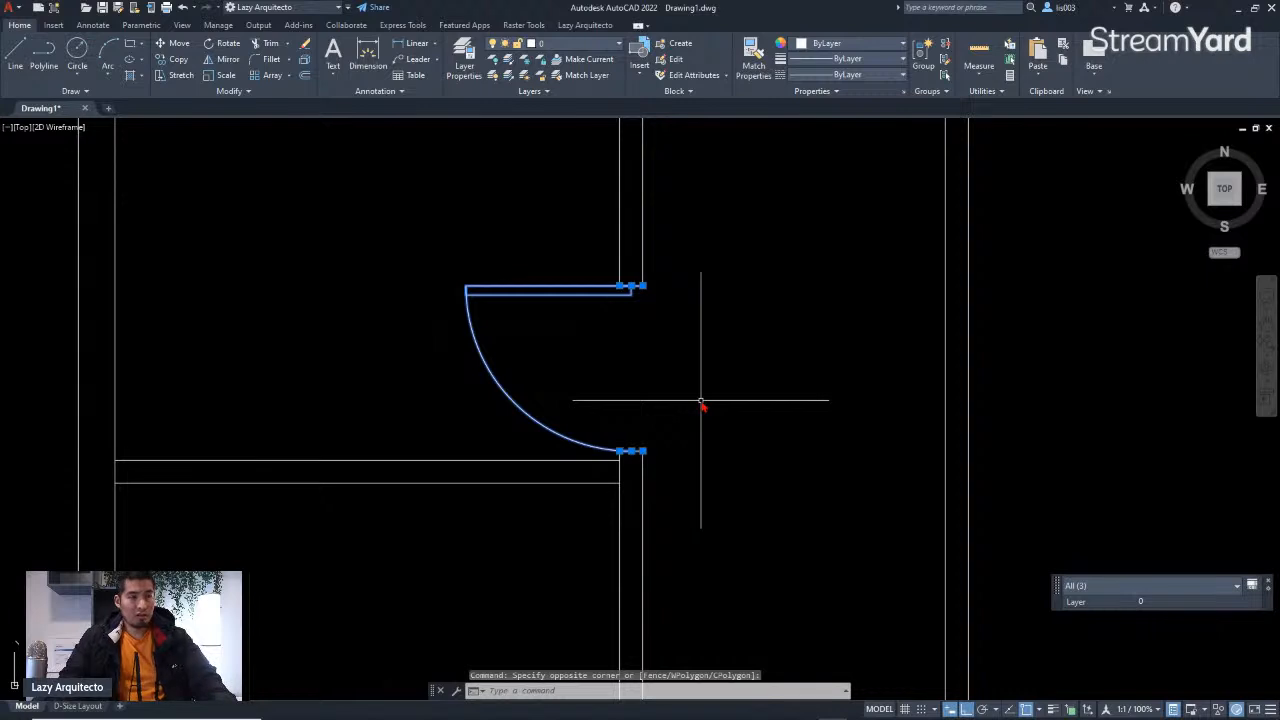
{"action": "scroll", "coordinate": [677, 412], "scroll_direction": "down", "scroll_amount": 2}
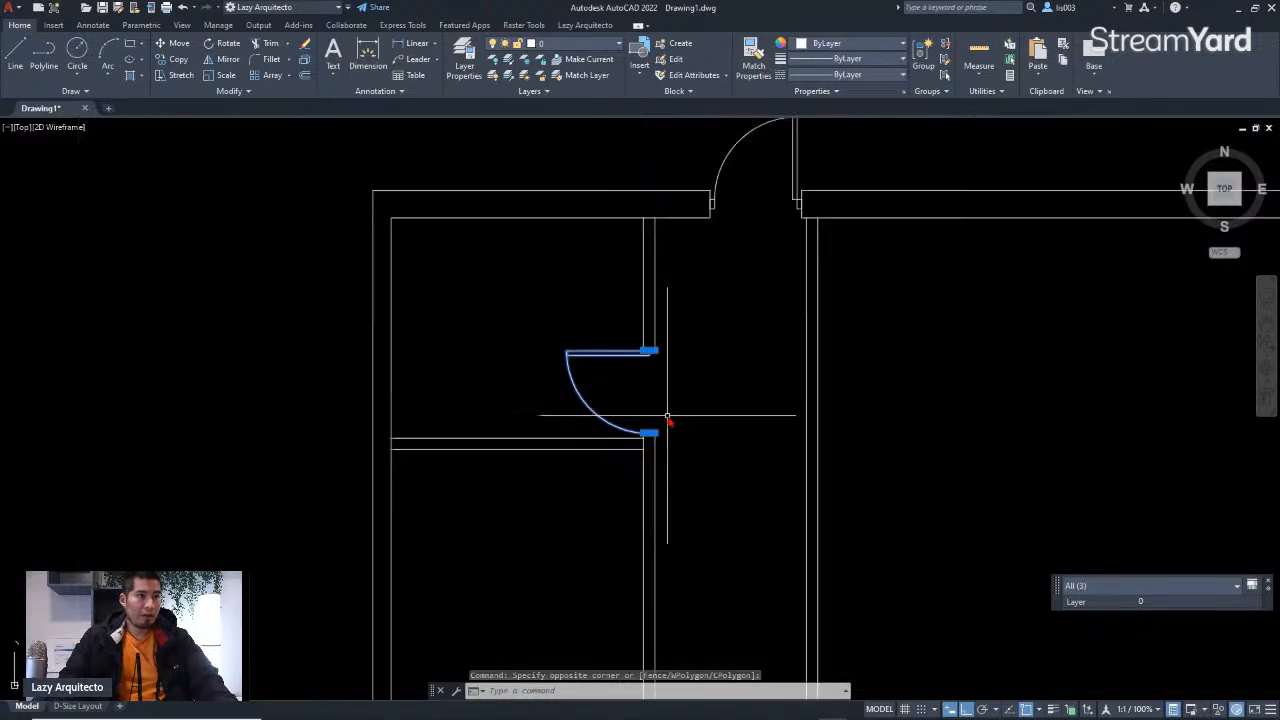
{"action": "key", "text": "Escape"}
{"action": "scroll", "coordinate": [666, 416], "scroll_direction": "down", "scroll_amount": 5}
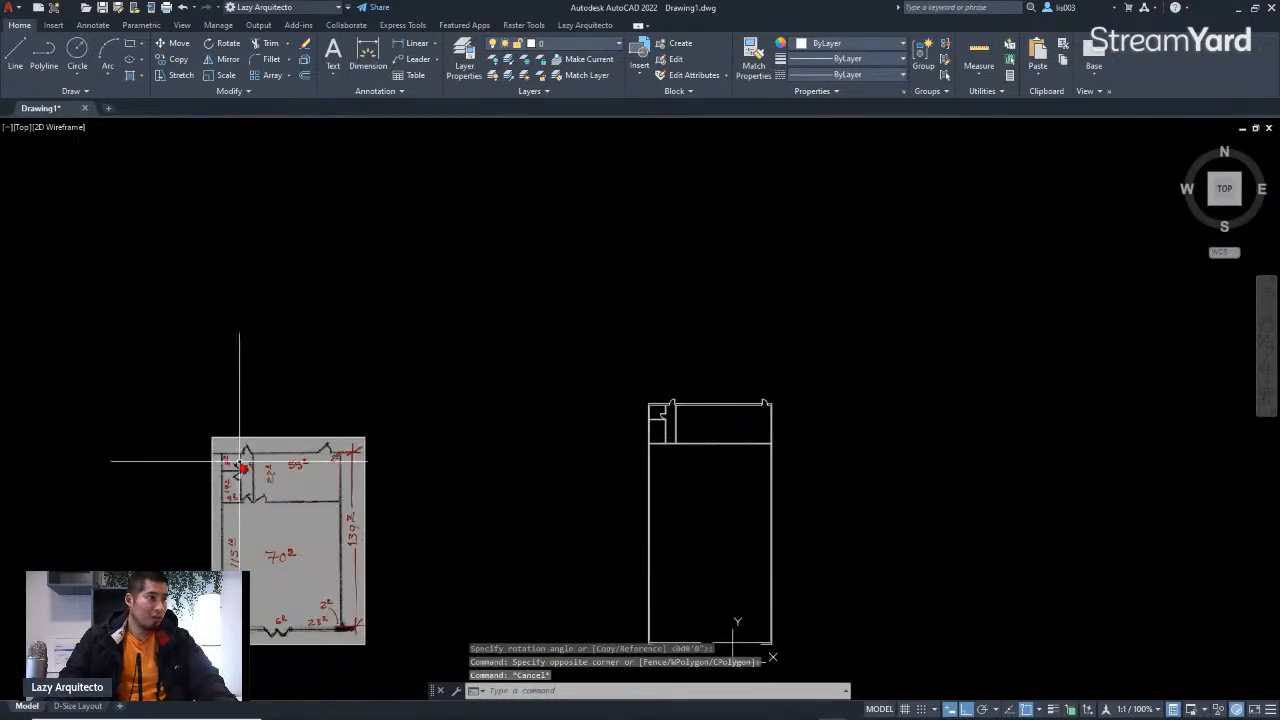
{"action": "scroll", "coordinate": [237, 460], "scroll_direction": "up", "scroll_amount": 8}
{"action": "scroll", "coordinate": [203, 497], "scroll_direction": "down", "scroll_amount": 8}
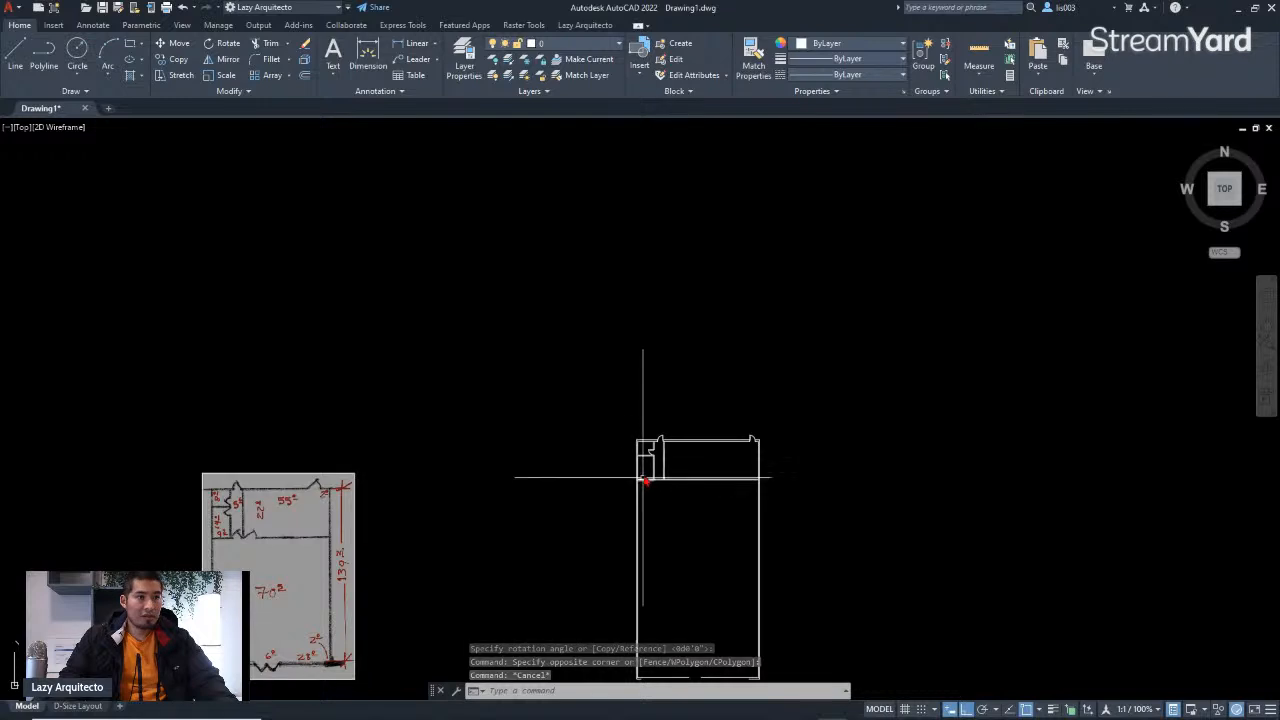
{"action": "scroll", "coordinate": [614, 449], "scroll_direction": "up", "scroll_amount": 6}
Step: Mirror the interior-wall door block across the midpoint of its opening, erasing the source block
{"action": "left_click", "coordinate": [365, 298]}
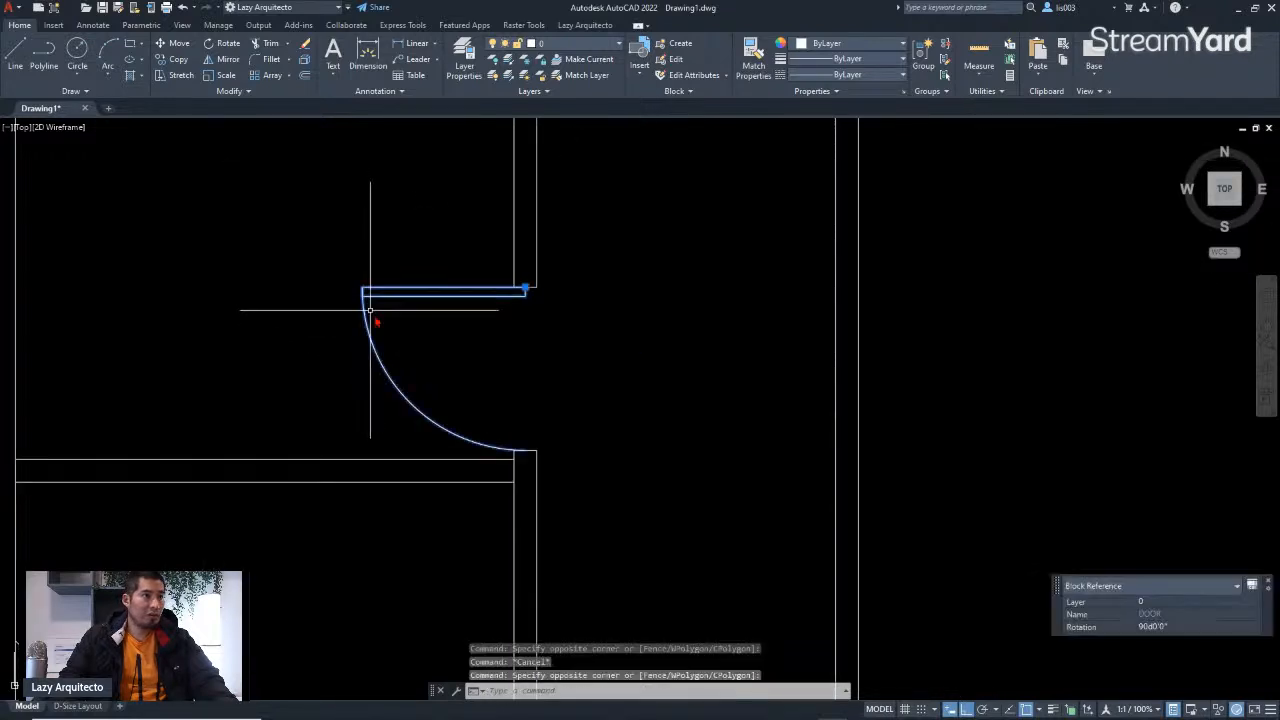
{"action": "type", "text": "MI"}
{"action": "key", "text": "Return"}
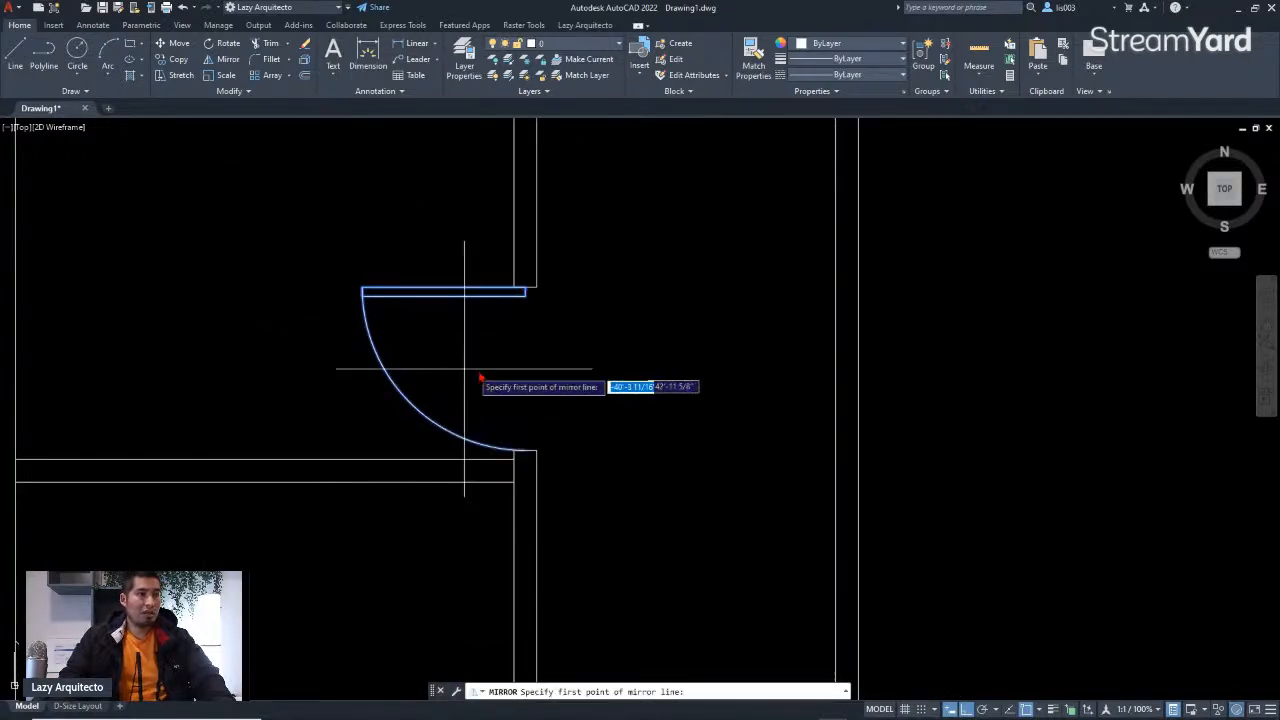
{"action": "right_click", "coordinate": [509, 385], "text": "shift"}
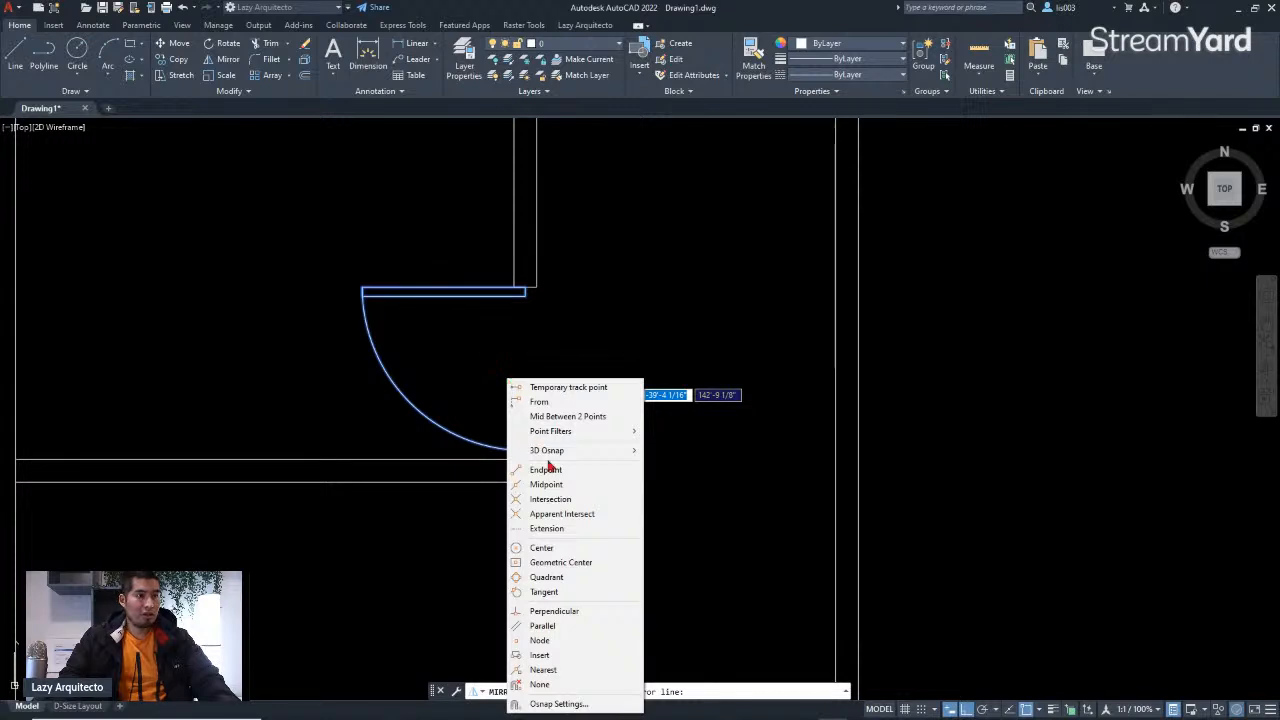
{"action": "left_click", "coordinate": [595, 416]}
{"action": "left_click", "coordinate": [536, 288]}
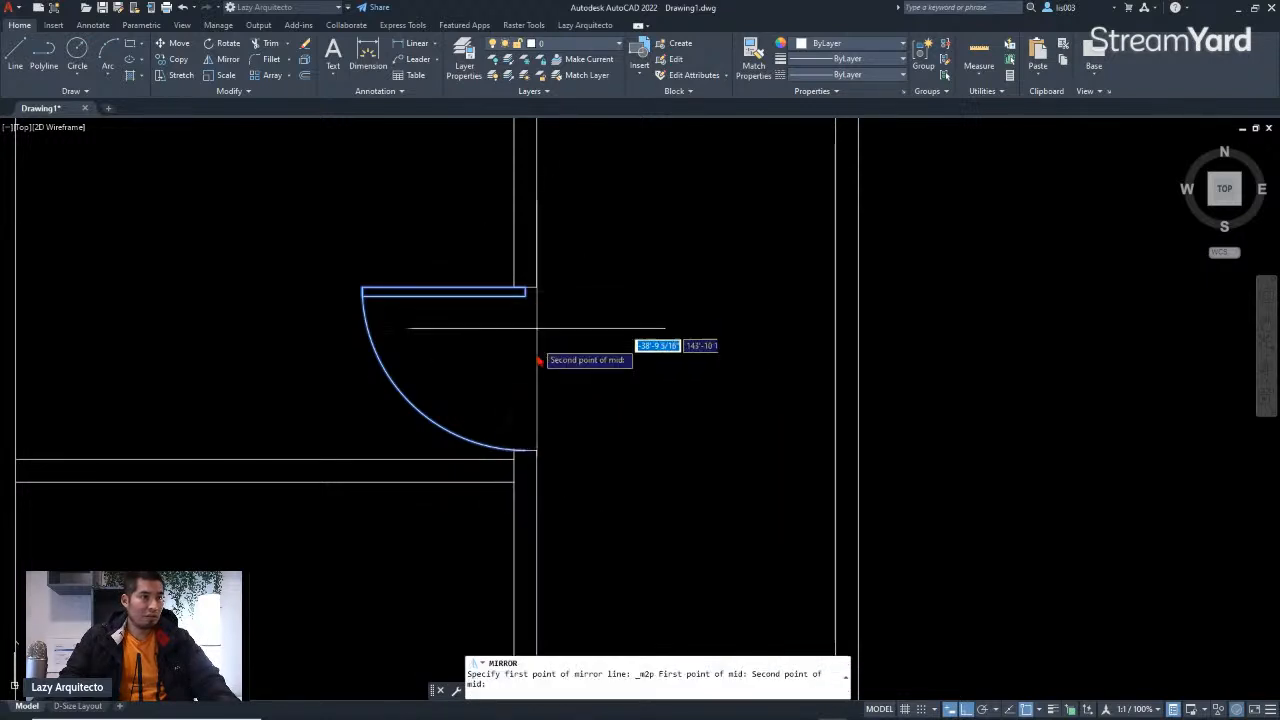
{"action": "left_click", "coordinate": [537, 452]}
{"action": "left_click", "coordinate": [306, 400]}
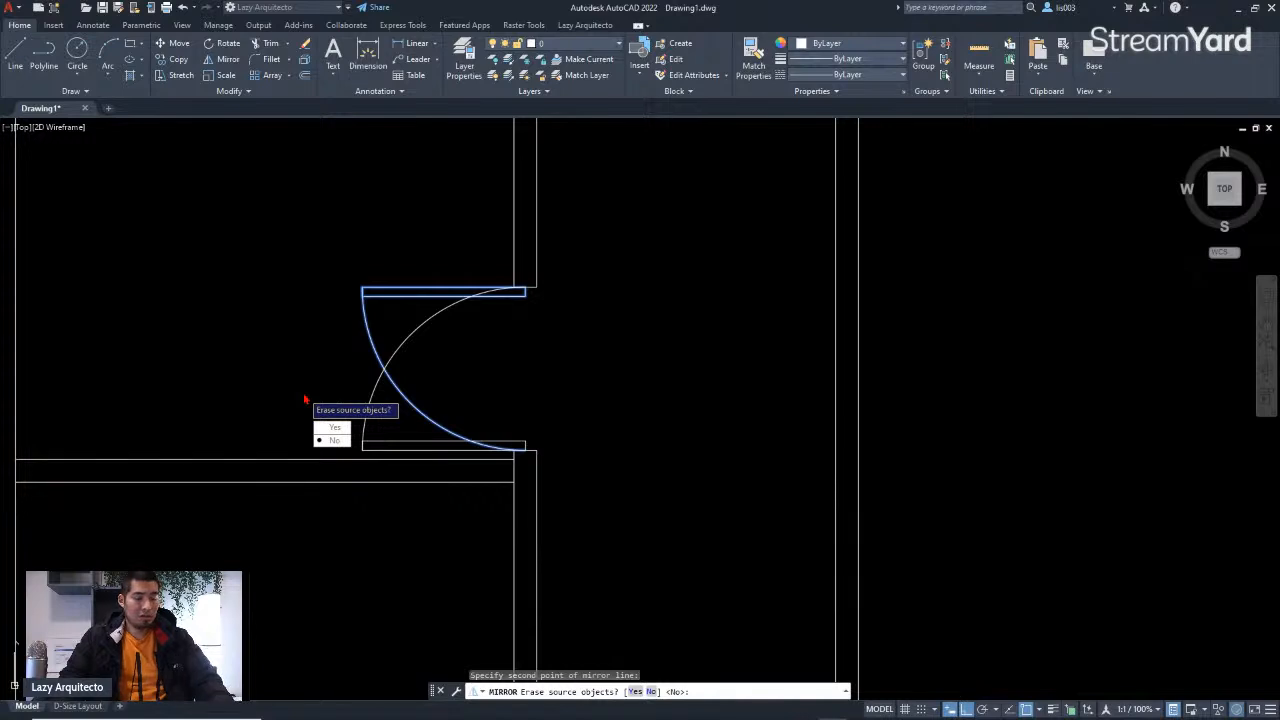
{"action": "type", "text": "y"}
{"action": "key", "text": "Return"}
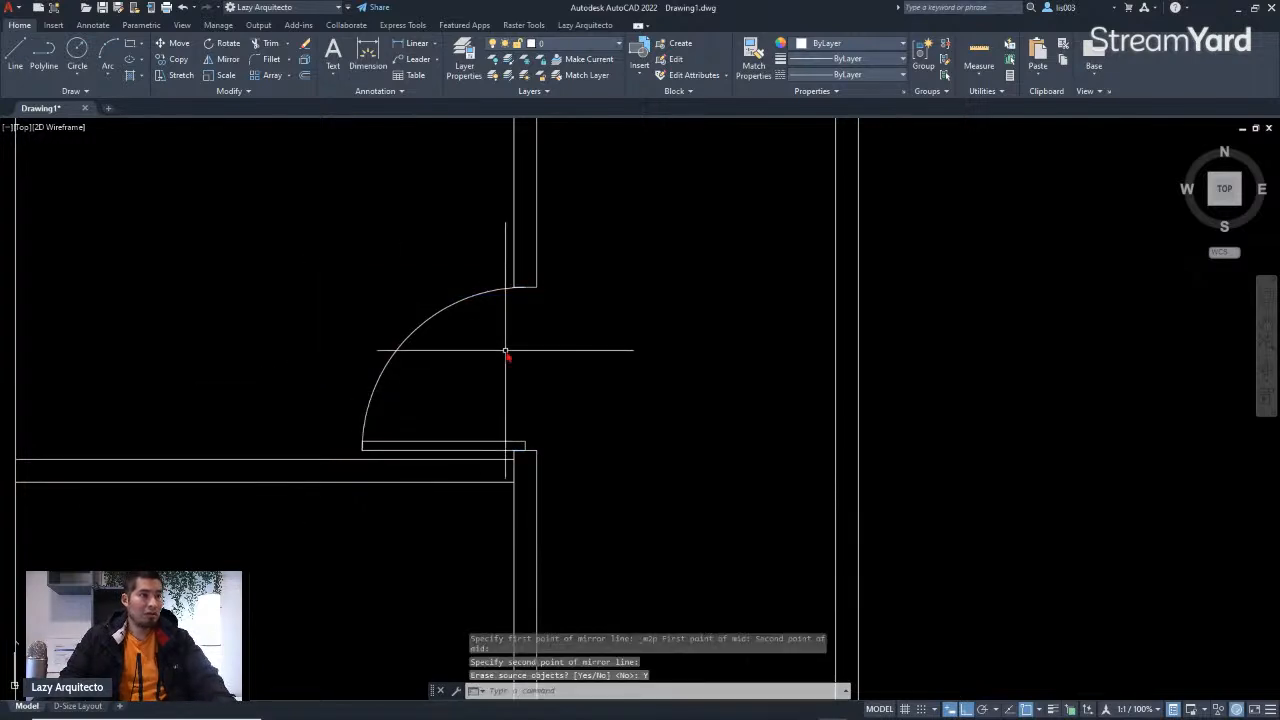
Step: Mirror the interior door block across the wall's centre line, using the midpoint between the wall faces, keeping the original to form a double door
{"action": "scroll", "coordinate": [505, 351], "scroll_direction": "down", "scroll_amount": 4}
{"action": "left_click", "coordinate": [377, 289]}
{"action": "scroll", "coordinate": [415, 310], "scroll_direction": "up", "scroll_amount": 4}
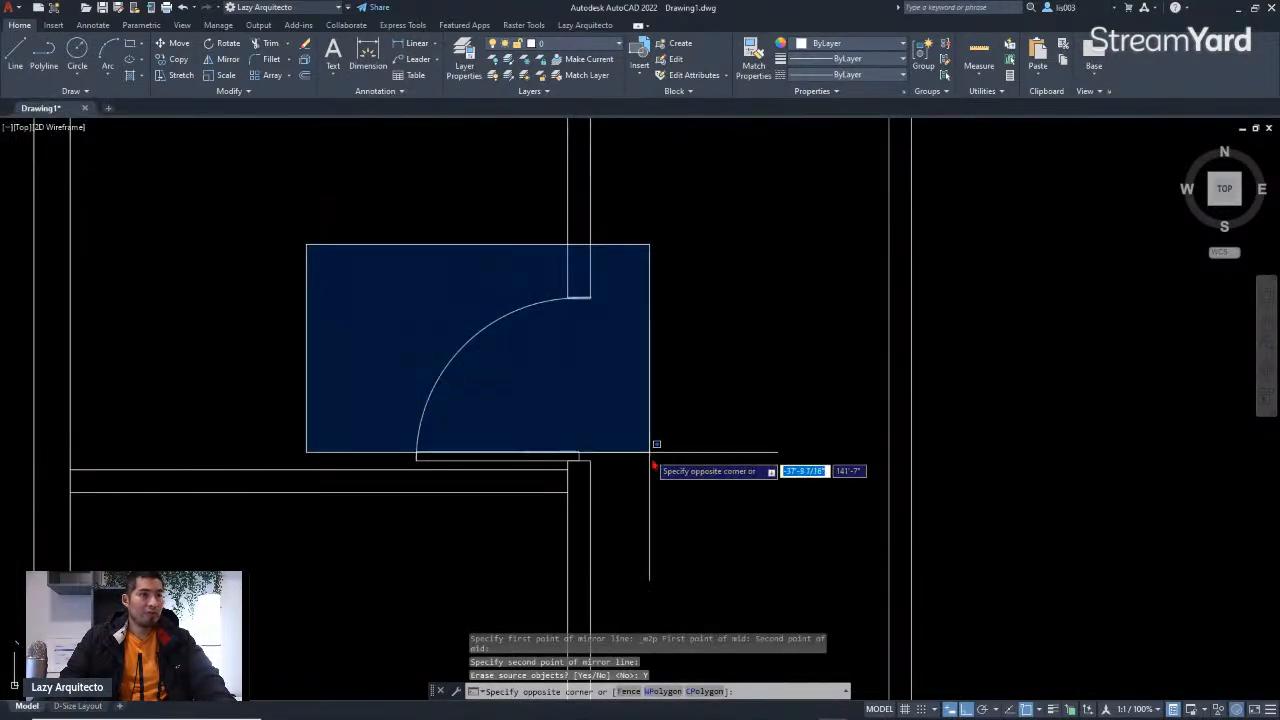
{"action": "left_click", "coordinate": [654, 445]}
{"action": "scroll", "coordinate": [654, 414], "scroll_direction": "down", "scroll_amount": 3}
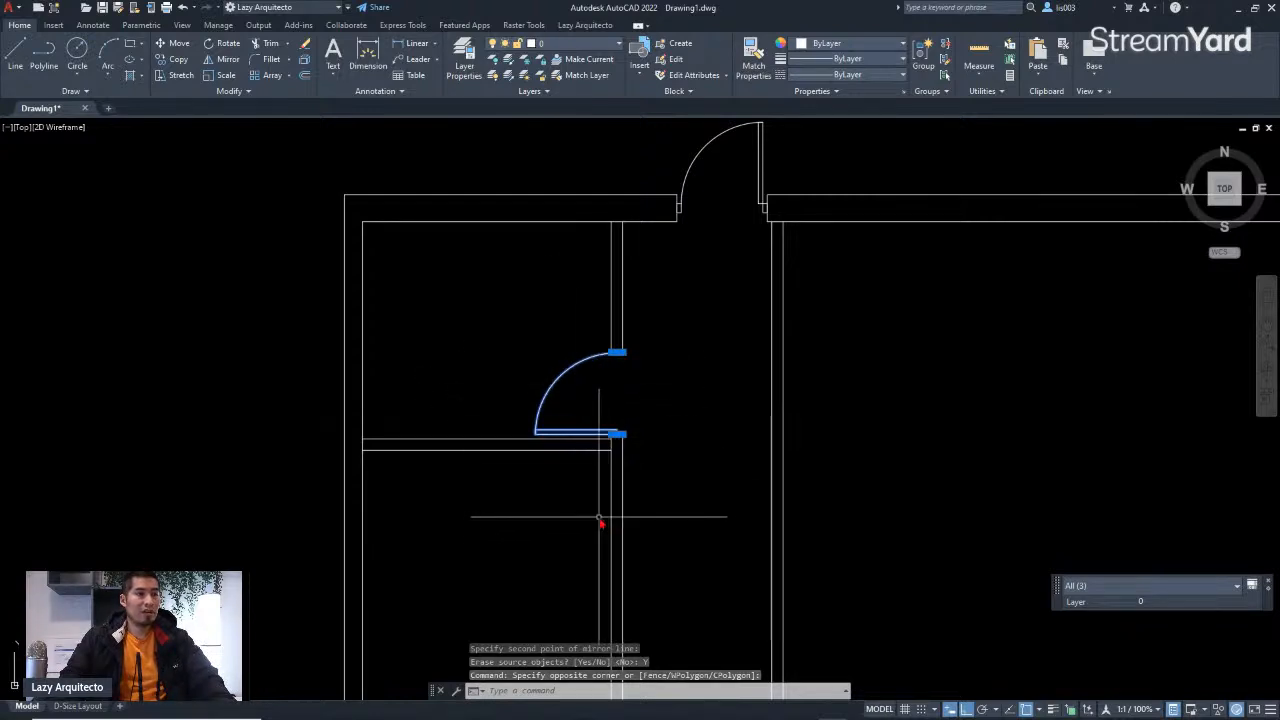
{"action": "type", "text": "mi"}
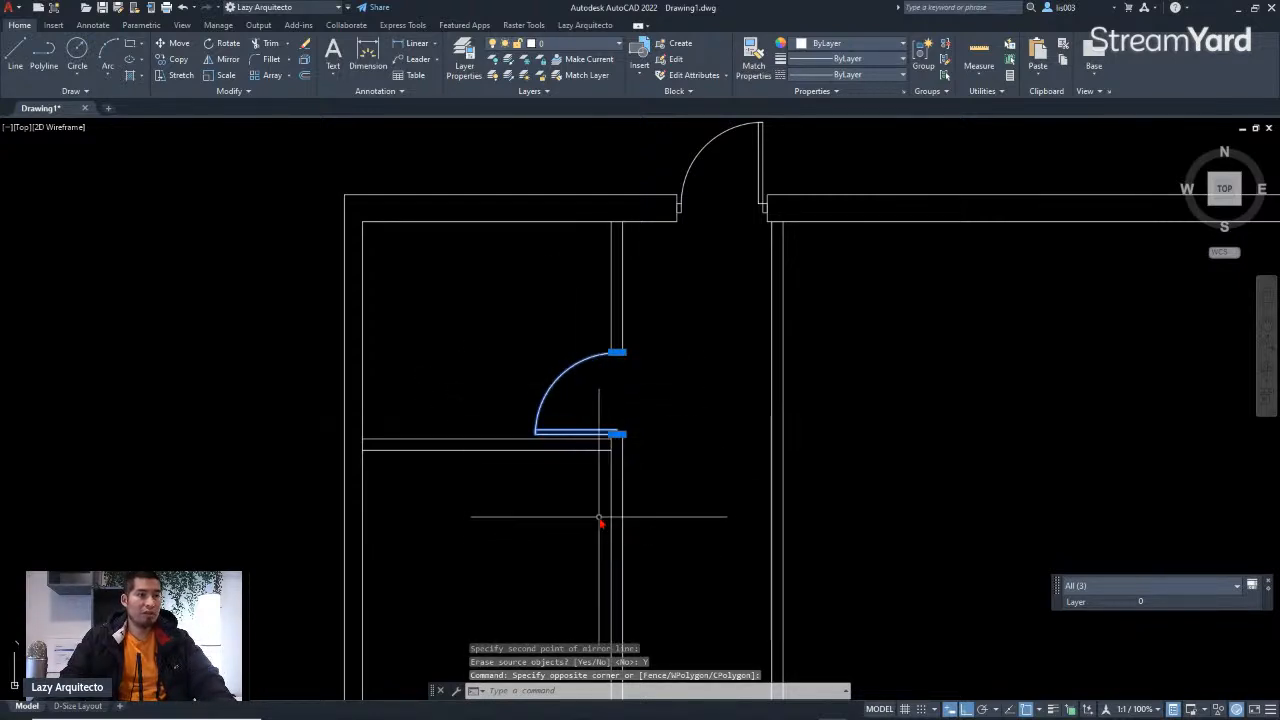
{"action": "key", "text": "Return"}
{"action": "scroll", "coordinate": [617, 492], "scroll_direction": "up", "scroll_amount": 5}
{"action": "right_click", "coordinate": [757, 457], "text": "shift"}
{"action": "left_click", "coordinate": [757, 457]}
{"action": "right_click", "coordinate": [757, 457], "text": "shift"}
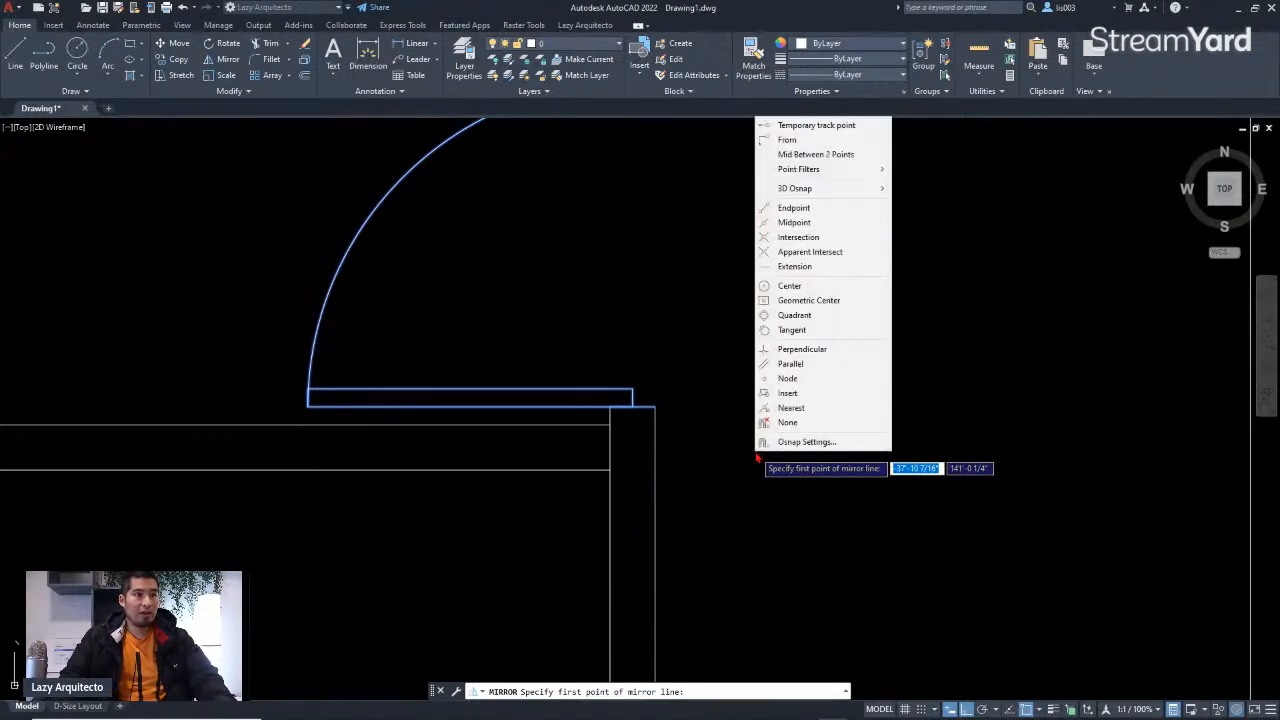
{"action": "left_click", "coordinate": [790, 155]}
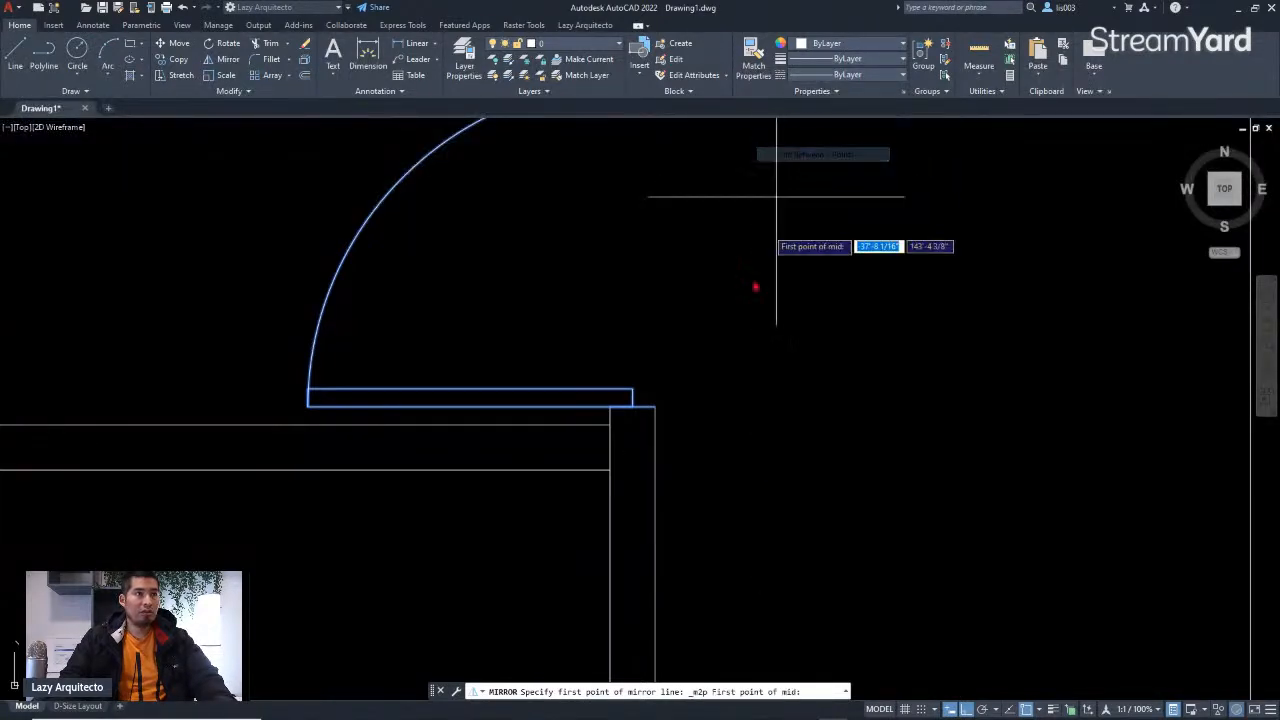
{"action": "left_click", "coordinate": [611, 426]}
{"action": "left_click", "coordinate": [613, 467]}
{"action": "scroll", "coordinate": [620, 470], "scroll_direction": "down", "scroll_amount": 5}
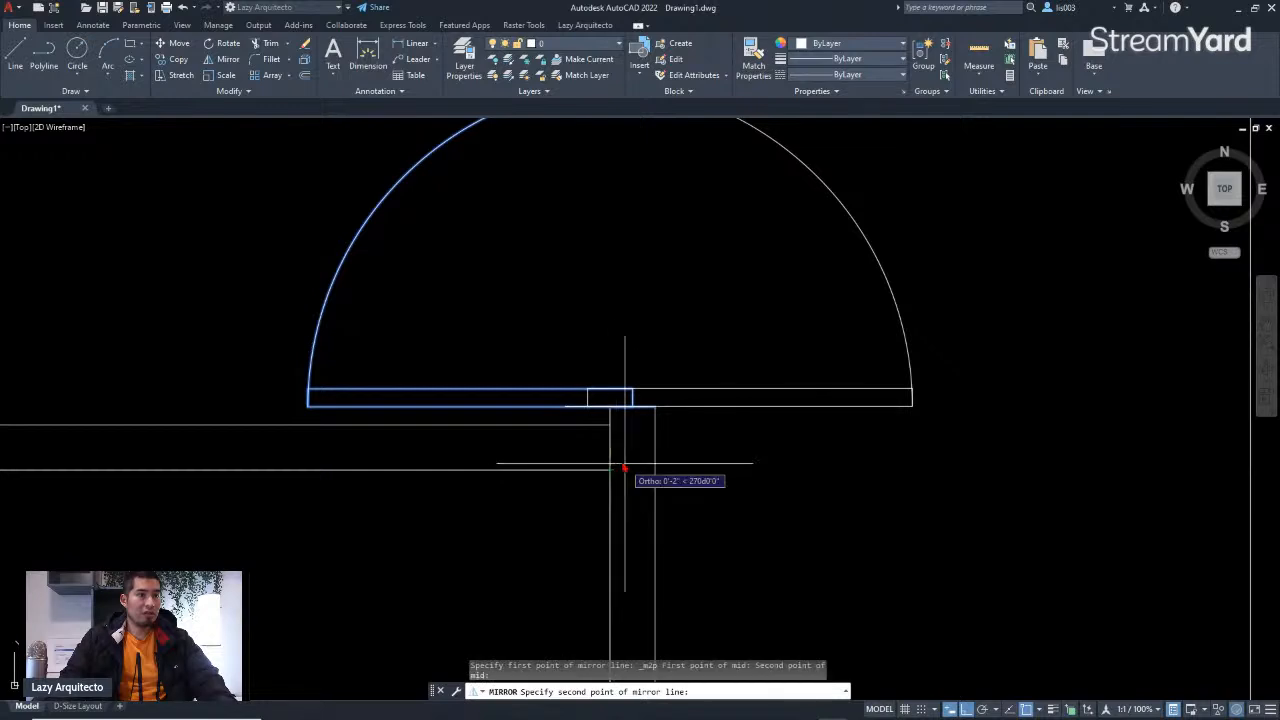
{"action": "left_click", "coordinate": [200, 467]}
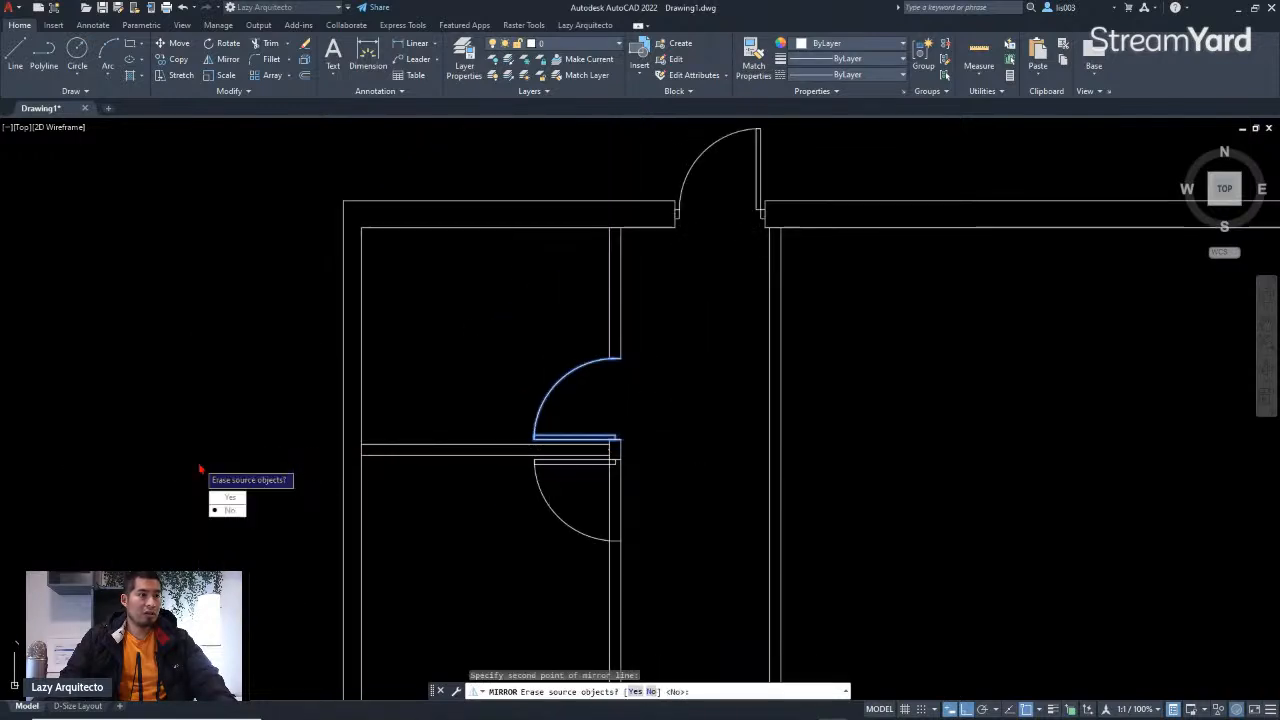
{"action": "left_click", "coordinate": [229, 511]}
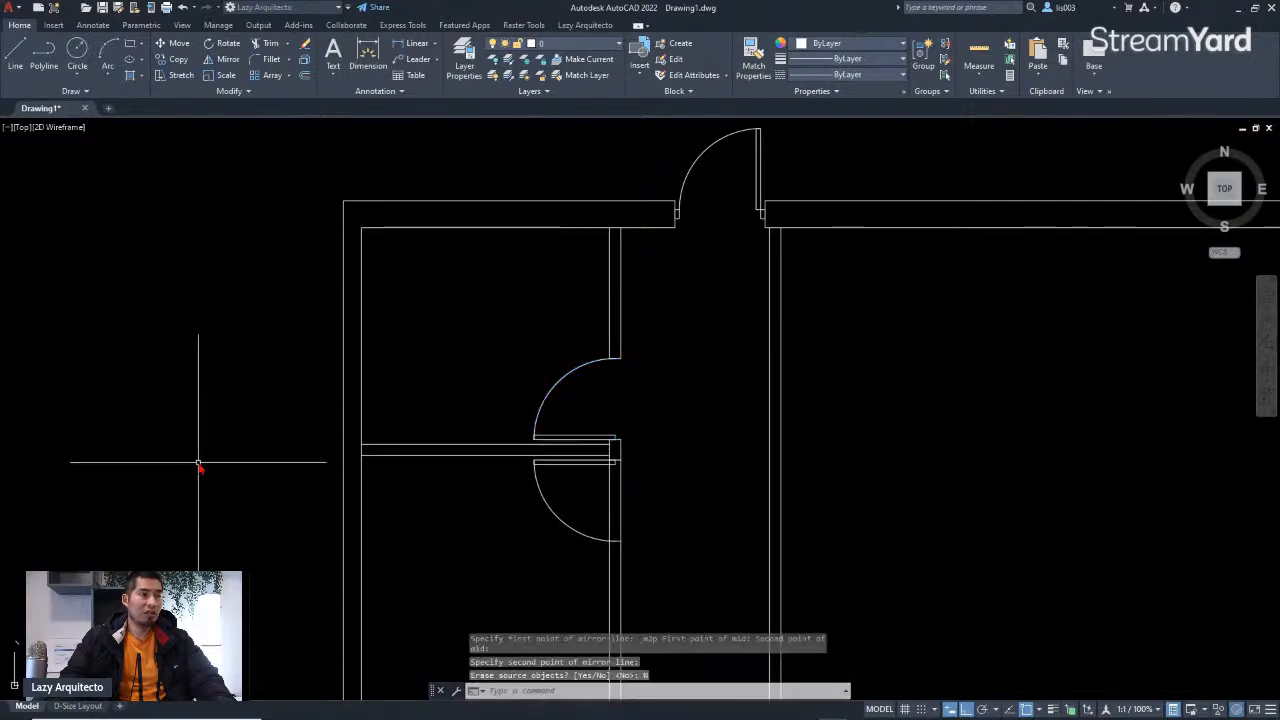
Step: Trim away the wall line segment inside the new lower door leaf's opening
{"action": "scroll", "coordinate": [646, 521], "scroll_direction": "up", "scroll_amount": 3}
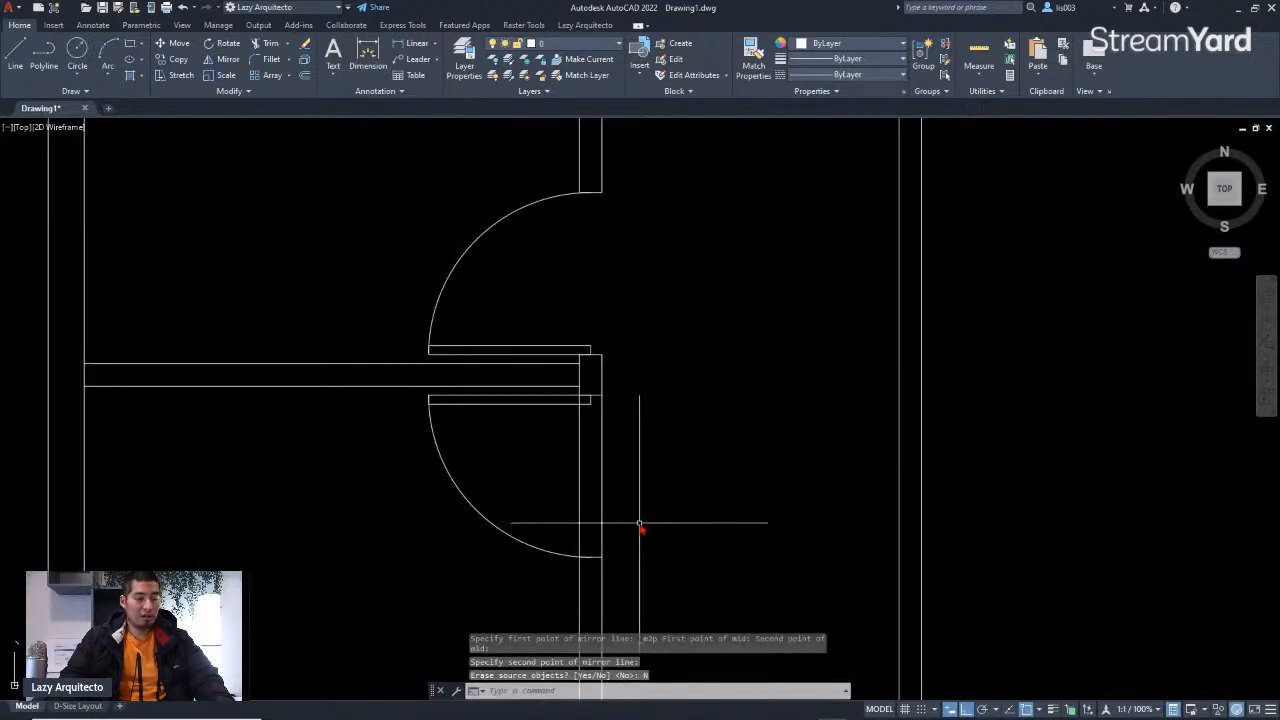
{"action": "type", "text": "R"}
{"action": "key", "text": "Return"}
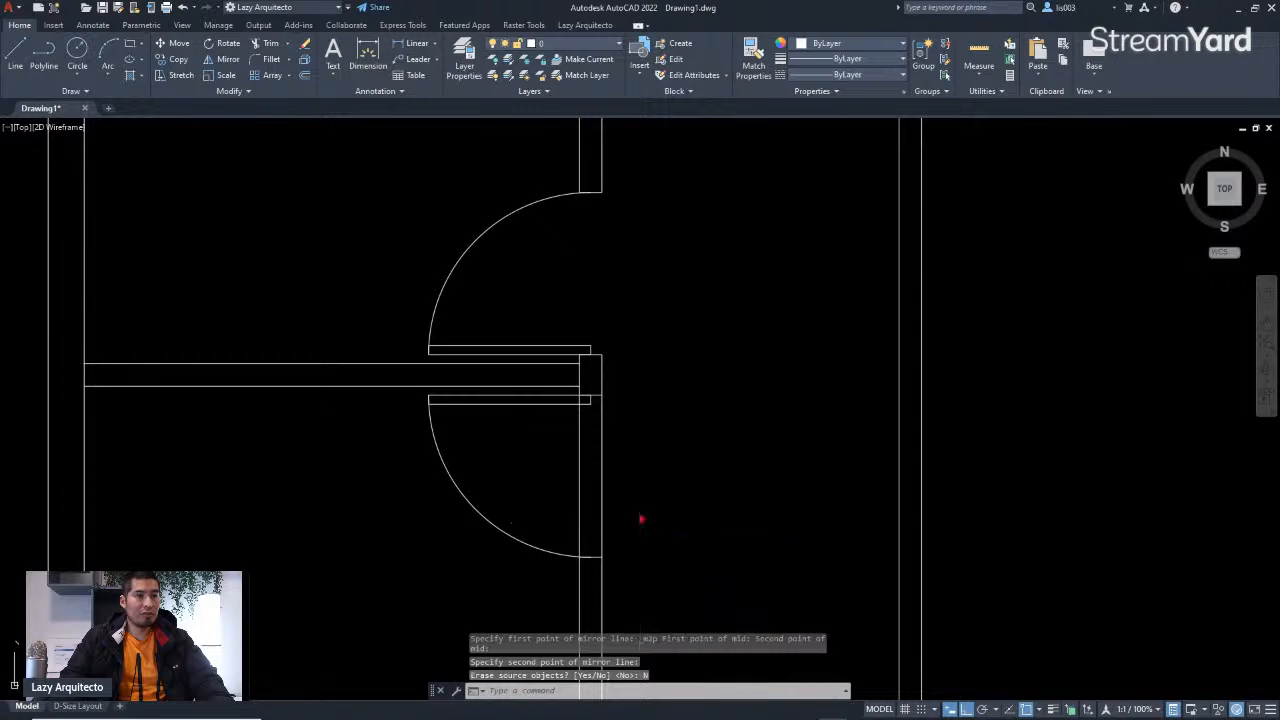
{"action": "left_click_drag", "start_coordinate": [634, 506], "coordinate": [551, 483]}
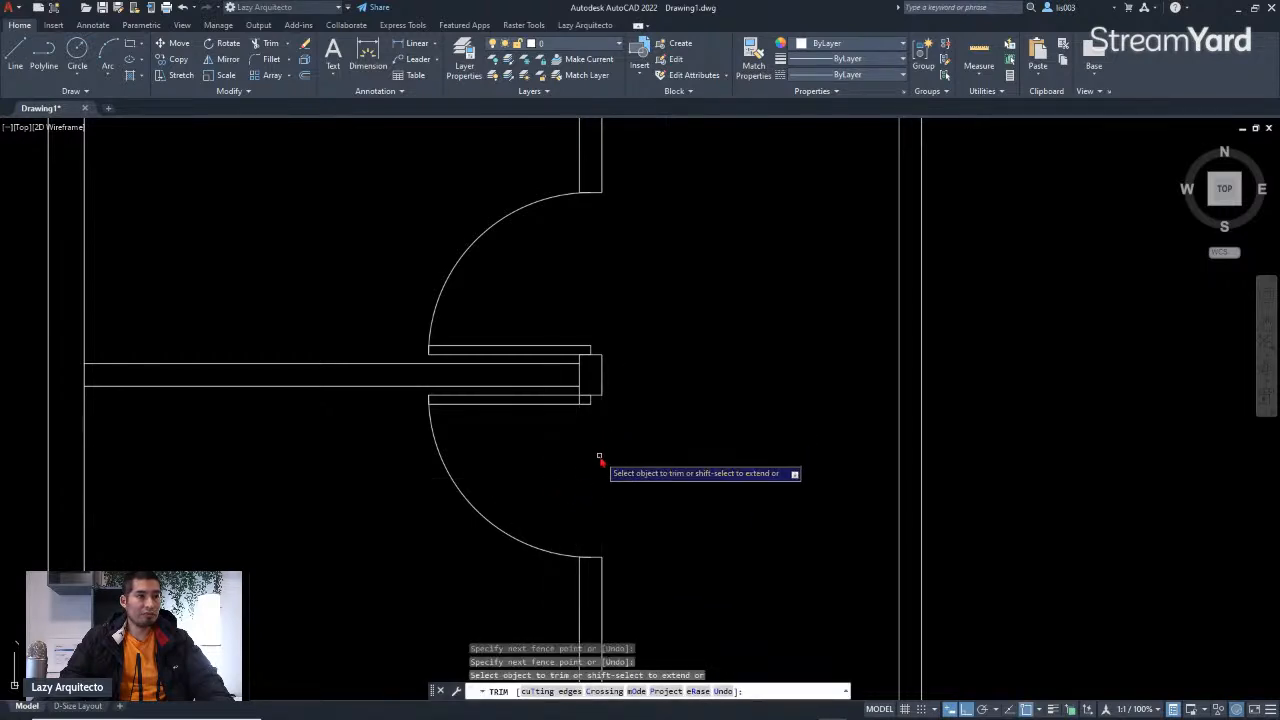
{"action": "key", "text": "Return"}
Step: Fillet the two wall lines at the door jamb to close the corner of the opening
{"action": "scroll", "coordinate": [582, 405], "scroll_direction": "up", "scroll_amount": 6}
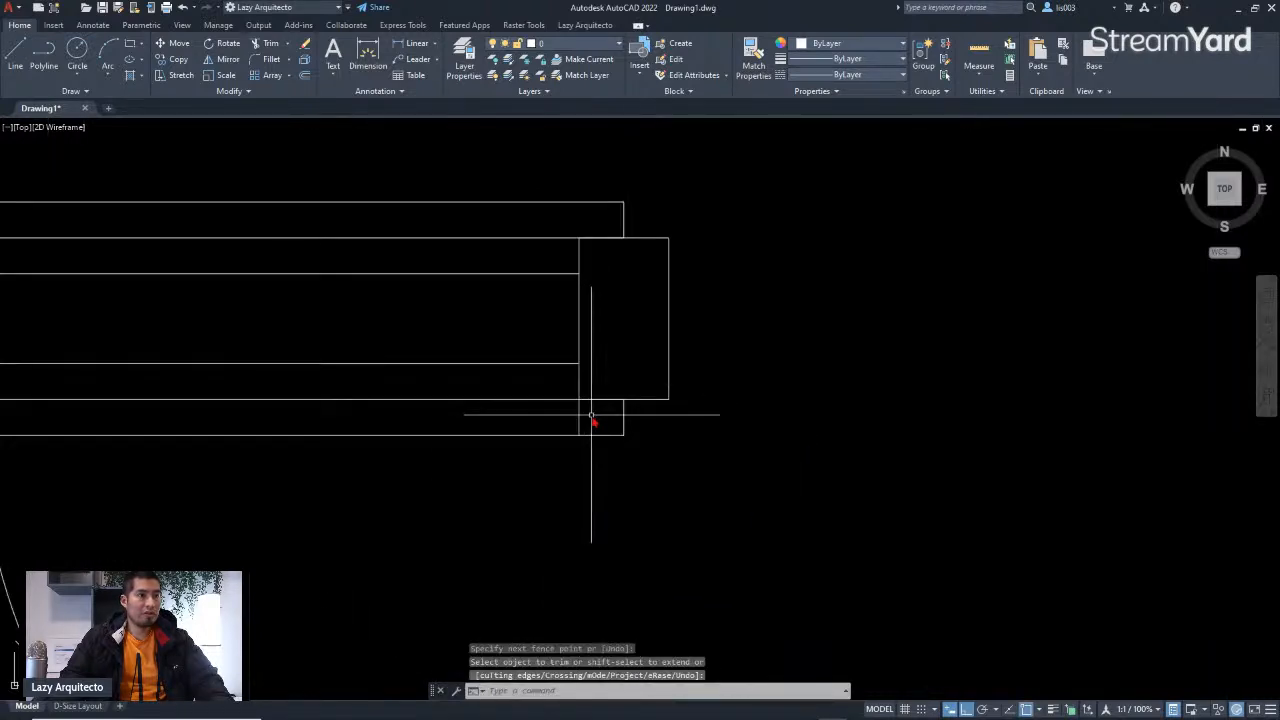
{"action": "type", "text": "F"}
{"action": "key", "text": "Return"}
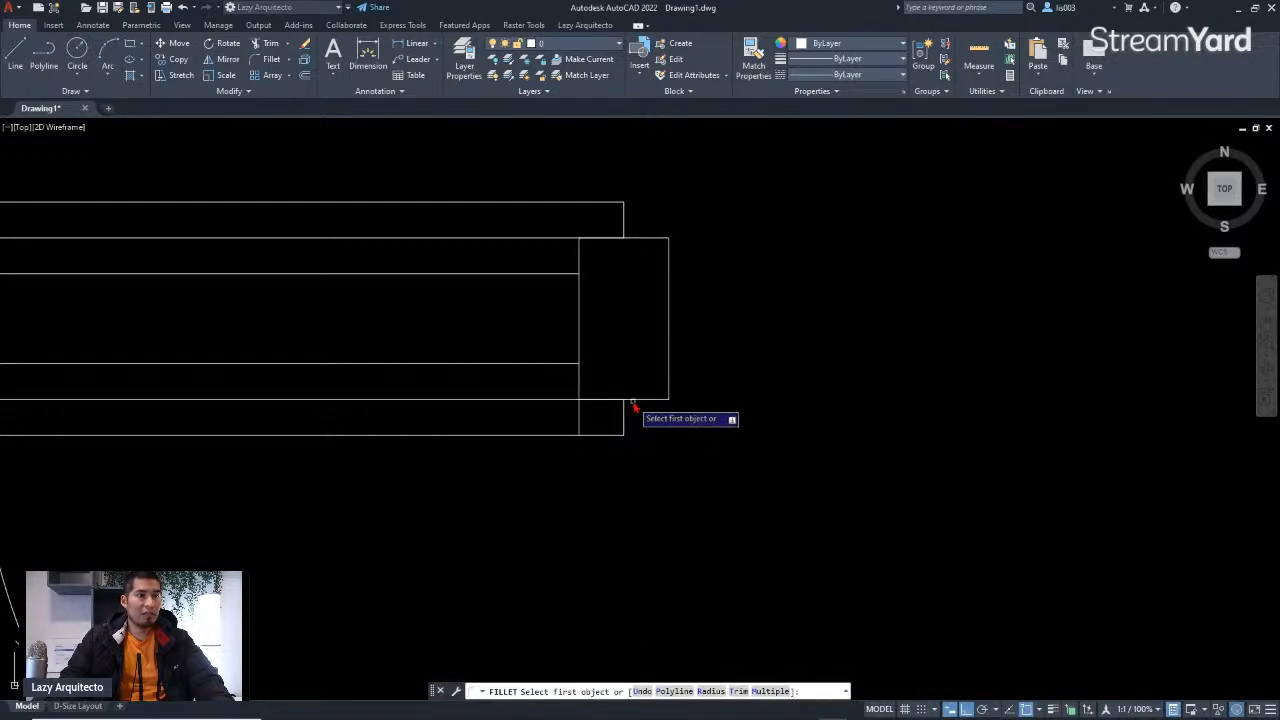
{"action": "left_click", "coordinate": [634, 400]}
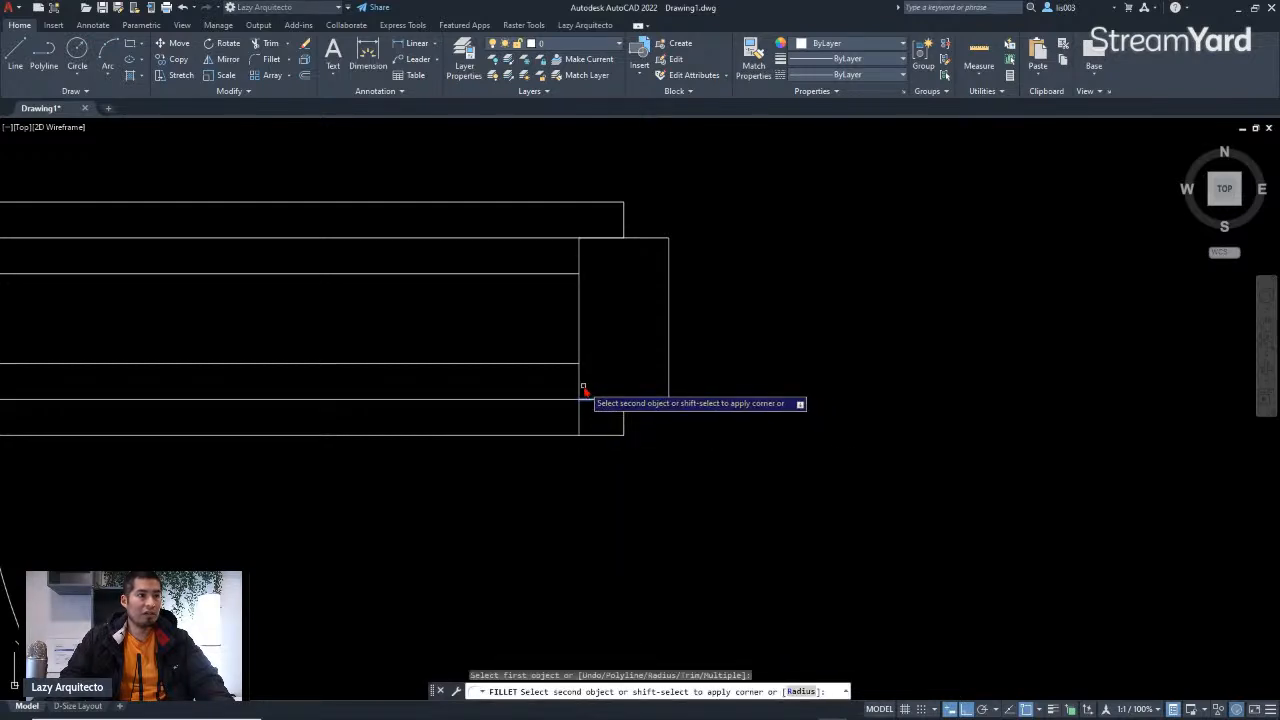
{"action": "left_click", "coordinate": [585, 380]}
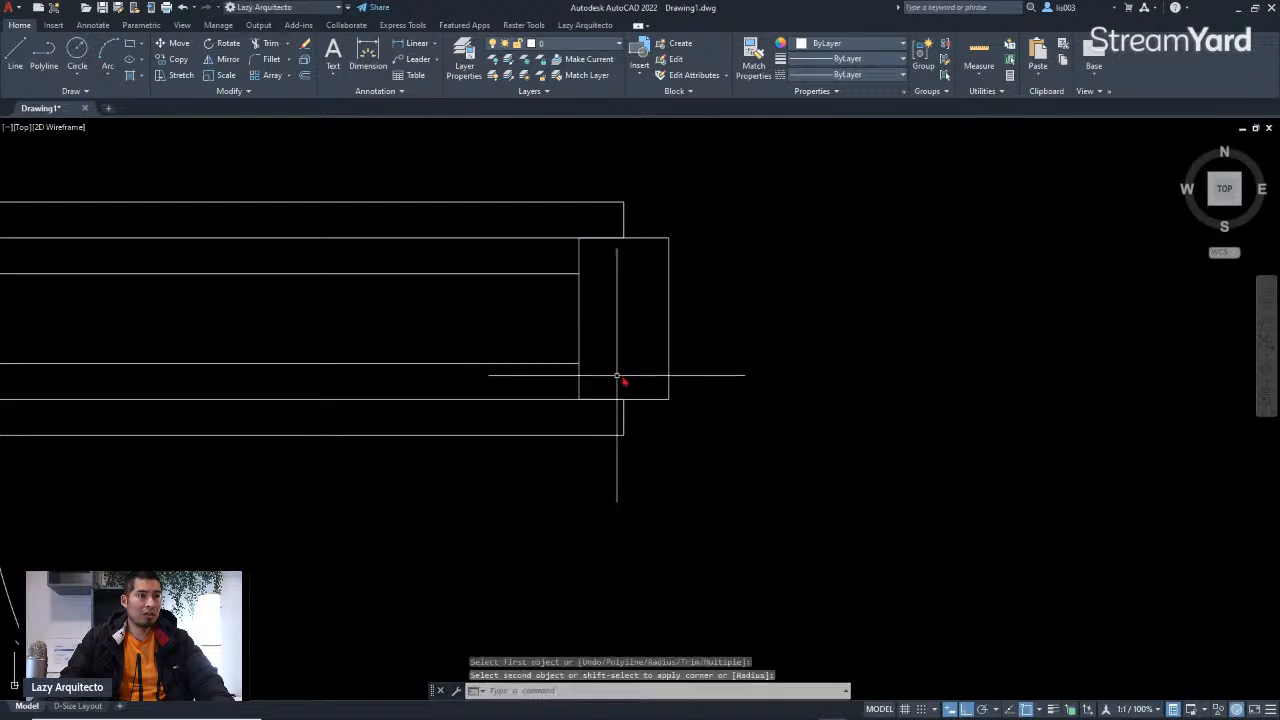
Step: Examine the traced plan against the reference sketch to locate the remaining door openings
{"action": "scroll", "coordinate": [630, 384], "scroll_direction": "down", "scroll_amount": 3}
{"action": "scroll", "coordinate": [557, 423], "scroll_direction": "down", "scroll_amount": 4}
{"action": "scroll", "coordinate": [594, 429], "scroll_direction": "up", "scroll_amount": 2}
{"action": "middle_click_drag", "start_coordinate": [594, 429], "coordinate": [593, 422]}
{"action": "scroll", "coordinate": [640, 405], "scroll_direction": "down", "scroll_amount": 5}
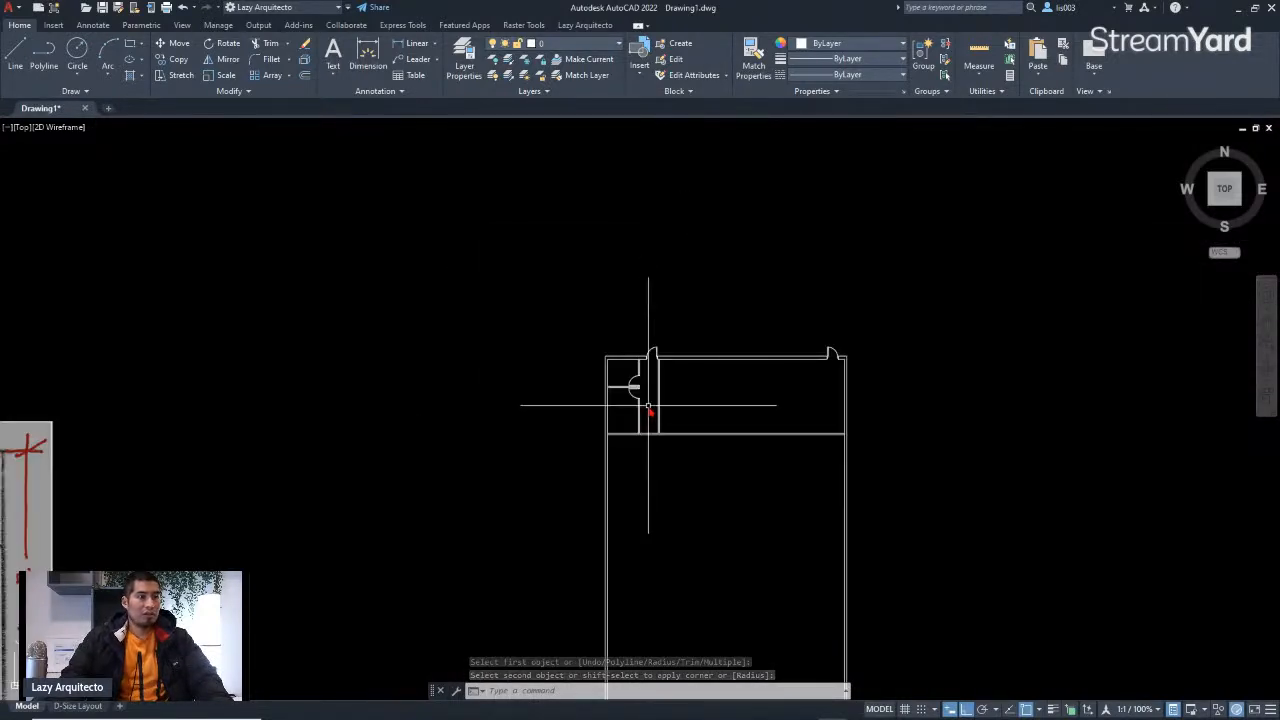
{"action": "scroll", "coordinate": [239, 480], "scroll_direction": "up", "scroll_amount": 3}
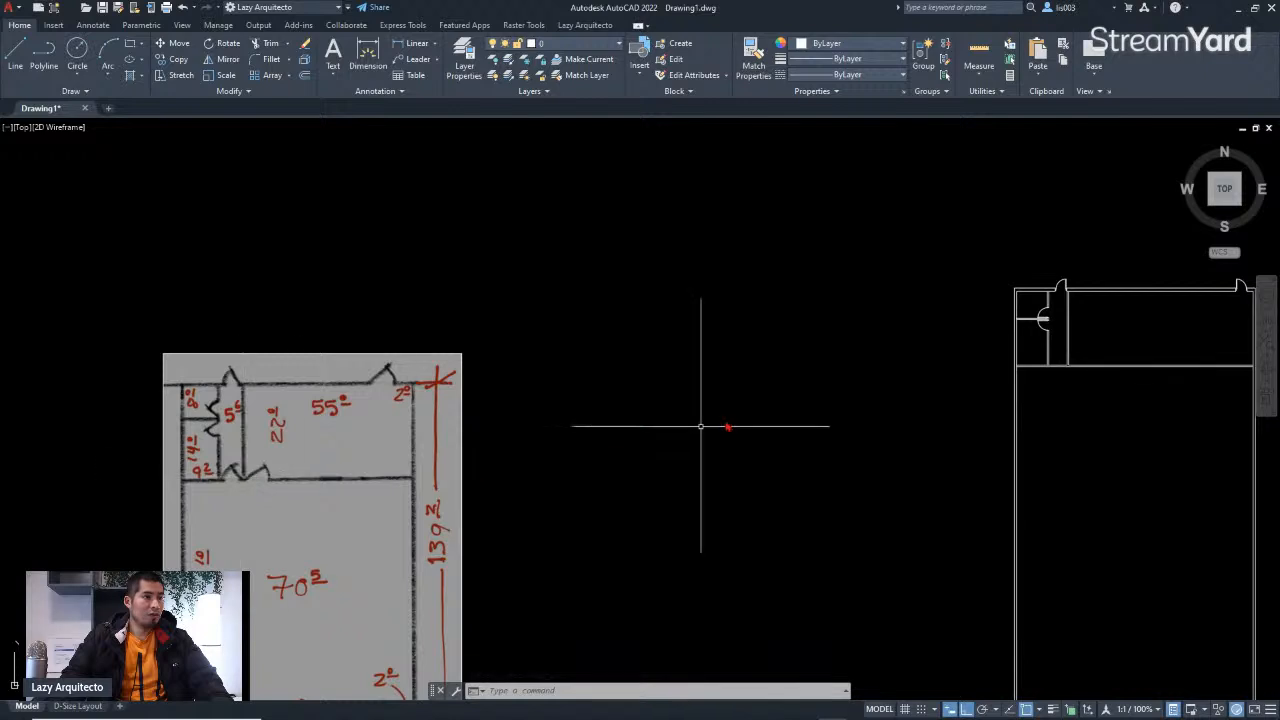
{"action": "middle_click_drag", "start_coordinate": [847, 387], "coordinate": [677, 406]}
{"action": "scroll", "coordinate": [810, 360], "scroll_direction": "up", "scroll_amount": 4}
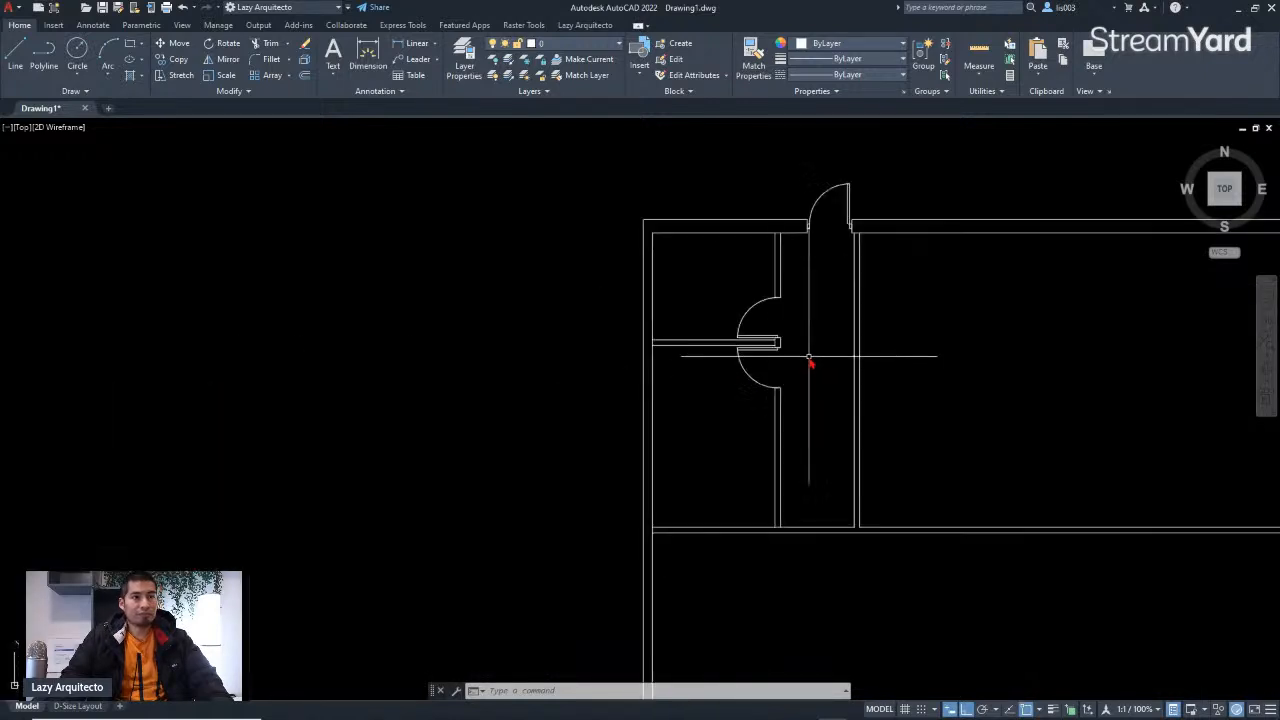
{"action": "scroll", "coordinate": [808, 365], "scroll_direction": "up", "scroll_amount": 3}
{"action": "middle_click_drag", "start_coordinate": [800, 366], "coordinate": [743, 377]}
{"action": "scroll", "coordinate": [709, 381], "scroll_direction": "down", "scroll_amount": 3}
{"action": "scroll", "coordinate": [709, 381], "scroll_direction": "up", "scroll_amount": 6}
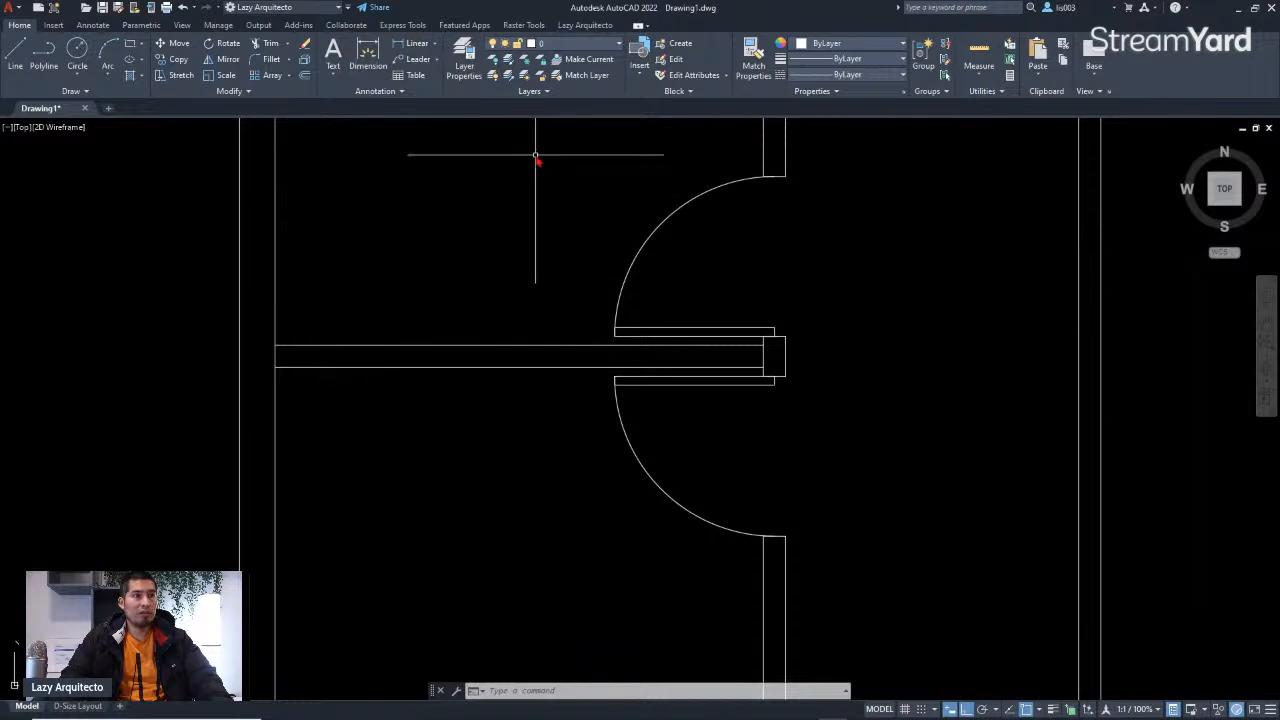
Step: Copy the double door with its jamb, using the midpoint of the wall end as the base point
{"action": "left_click", "coordinate": [588, 130]}
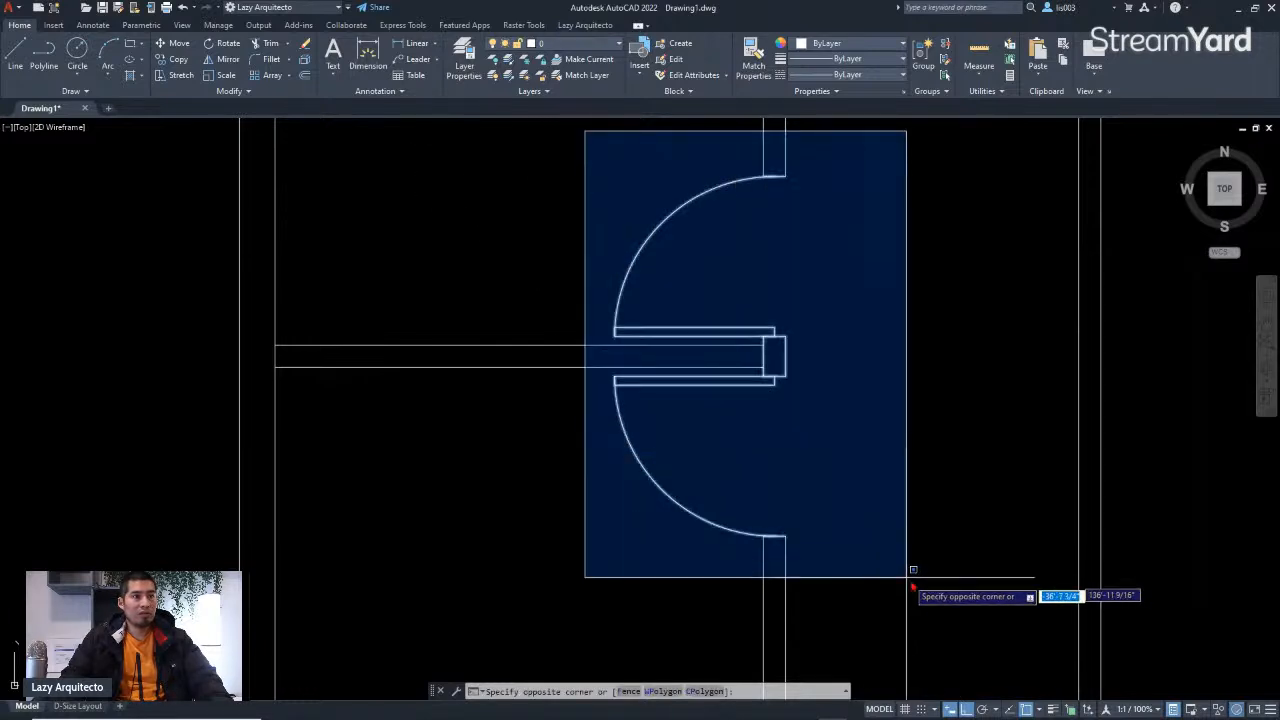
{"action": "left_click", "coordinate": [901, 569]}
{"action": "scroll", "coordinate": [796, 376], "scroll_direction": "up", "scroll_amount": 6}
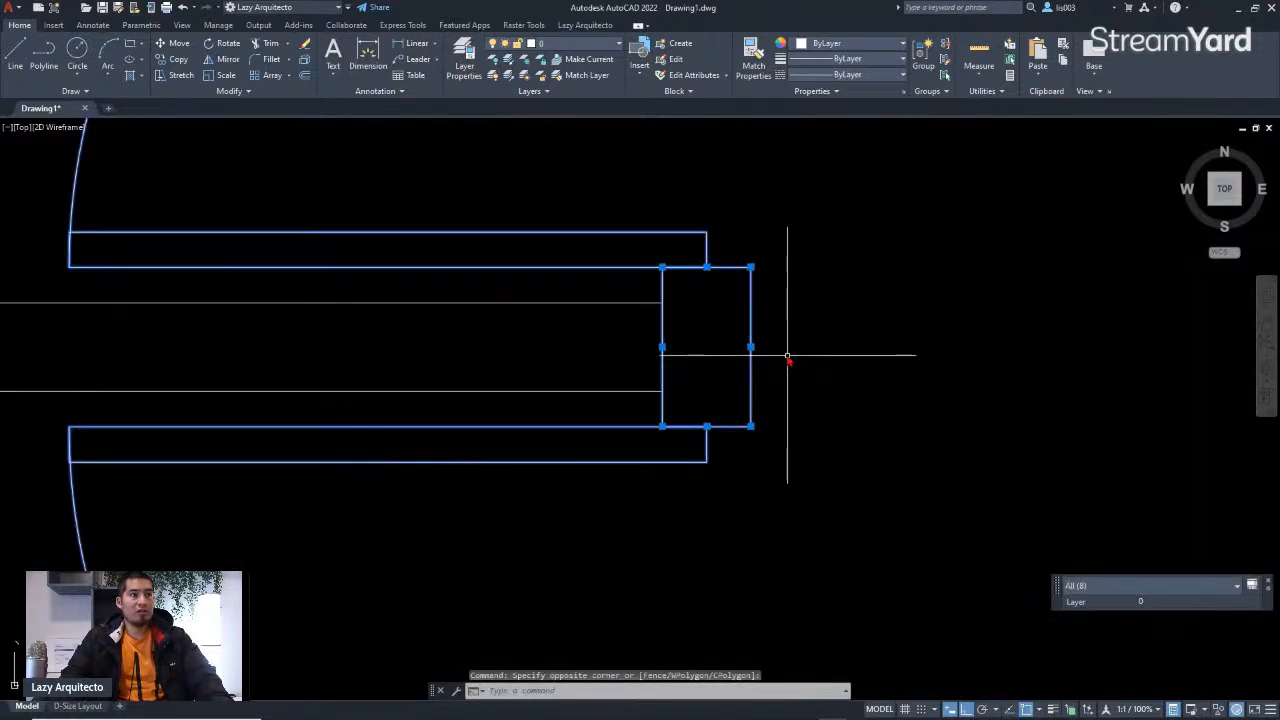
{"action": "left_click", "coordinate": [786, 353], "text": "shift"}
{"action": "left_click", "coordinate": [634, 316], "text": "shift"}
{"action": "scroll", "coordinate": [599, 373], "scroll_direction": "down", "scroll_amount": 6}
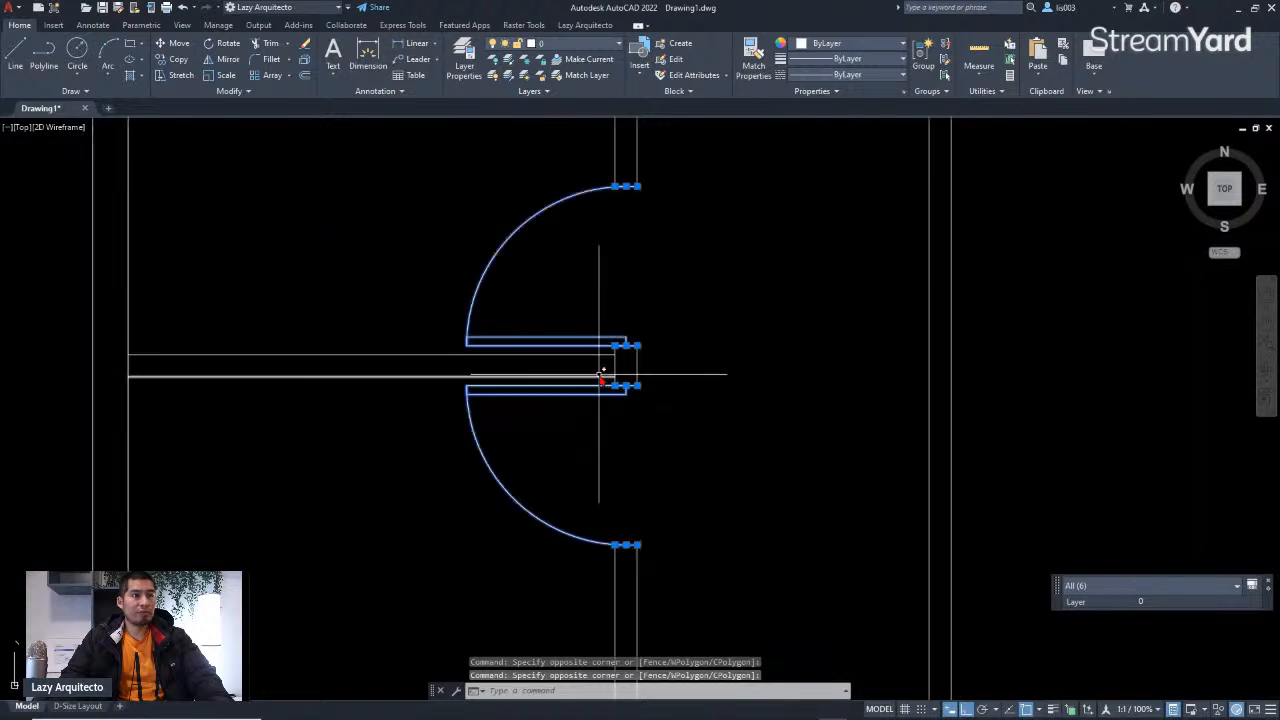
{"action": "scroll", "coordinate": [606, 433], "scroll_direction": "down", "scroll_amount": 3}
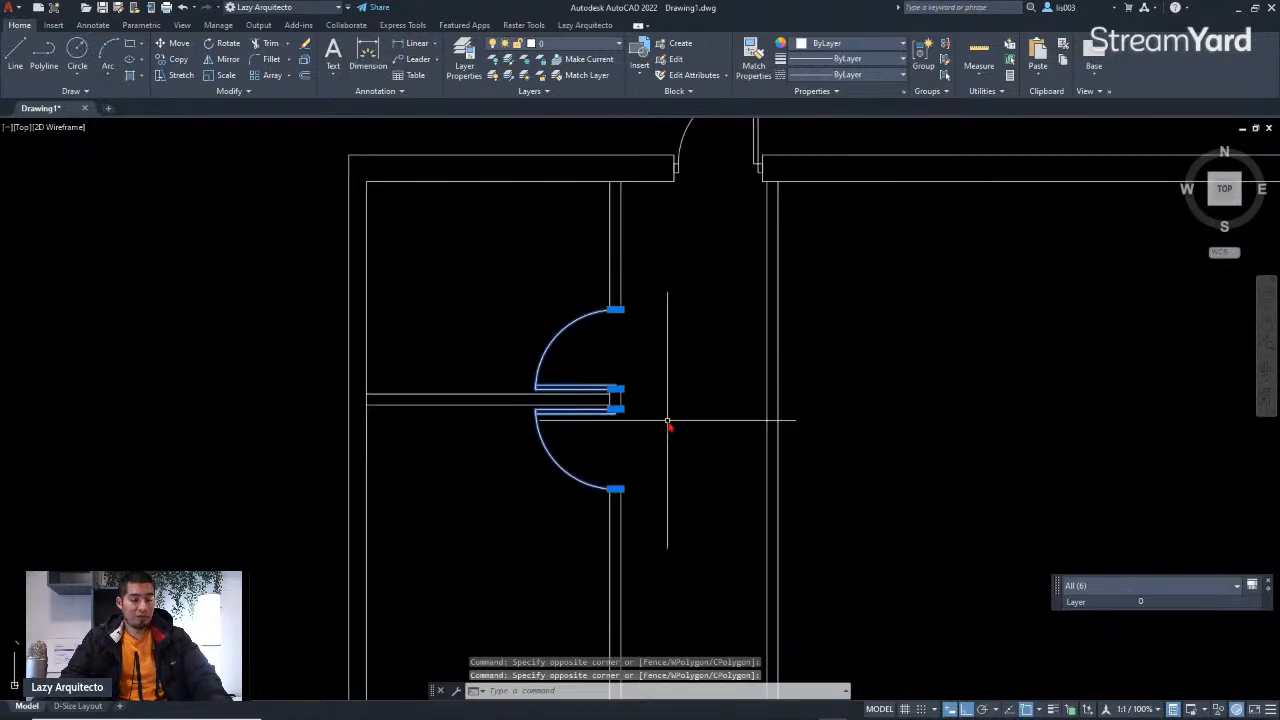
{"action": "type", "text": "O"}
{"action": "key", "text": "Return"}
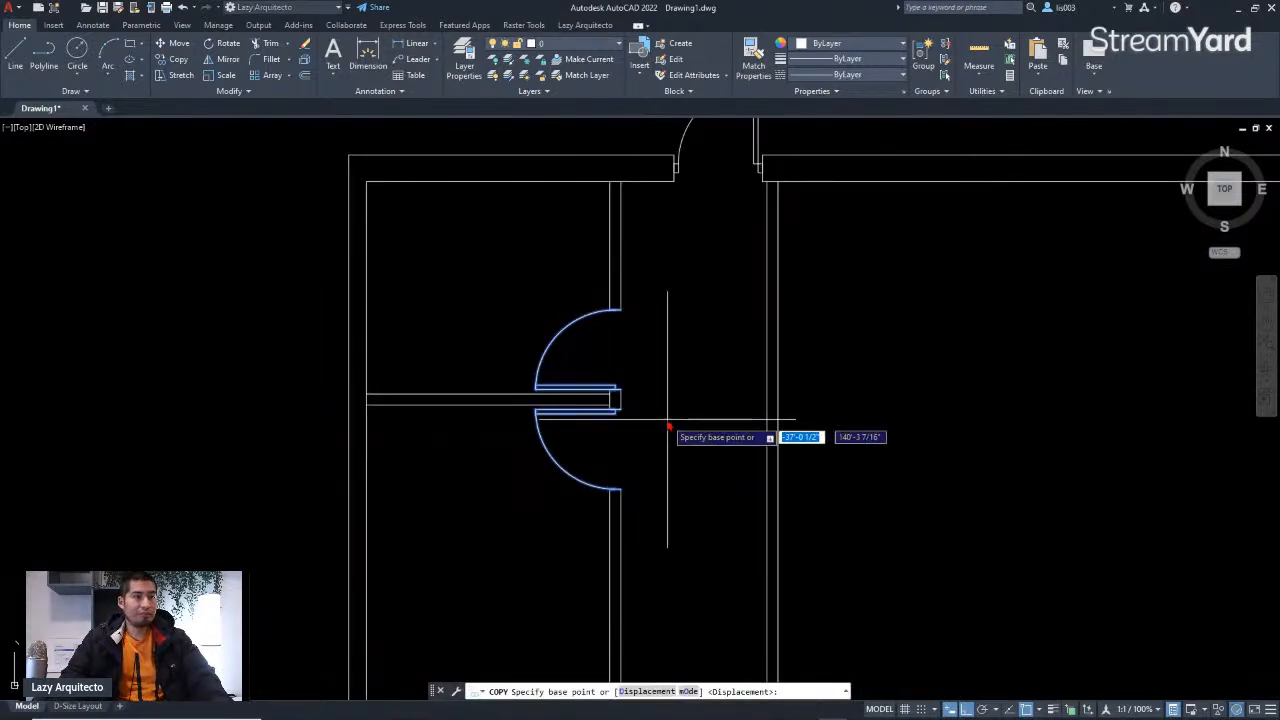
{"action": "scroll", "coordinate": [666, 424], "scroll_direction": "down", "scroll_amount": 3}
{"action": "scroll", "coordinate": [660, 424], "scroll_direction": "up", "scroll_amount": 3}
{"action": "scroll", "coordinate": [660, 424], "scroll_direction": "up", "scroll_amount": 3}
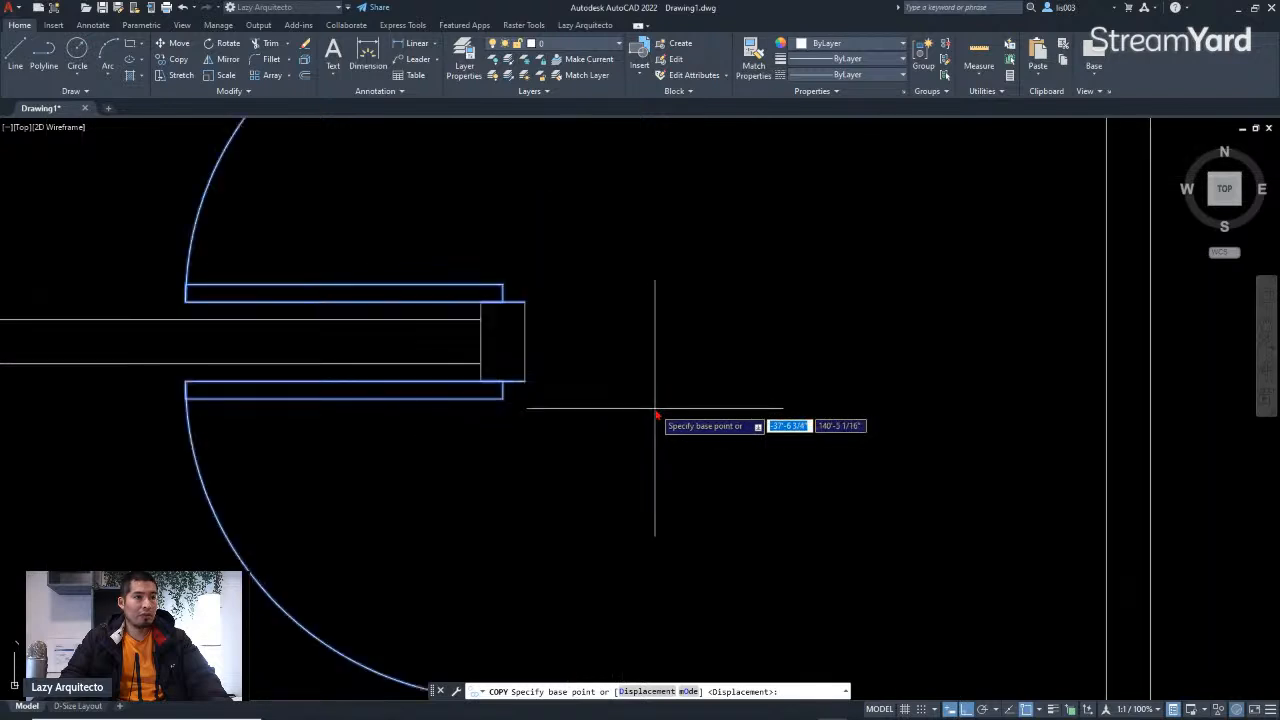
{"action": "left_click", "coordinate": [481, 342]}
{"action": "scroll", "coordinate": [481, 342], "scroll_direction": "down", "scroll_amount": 3}
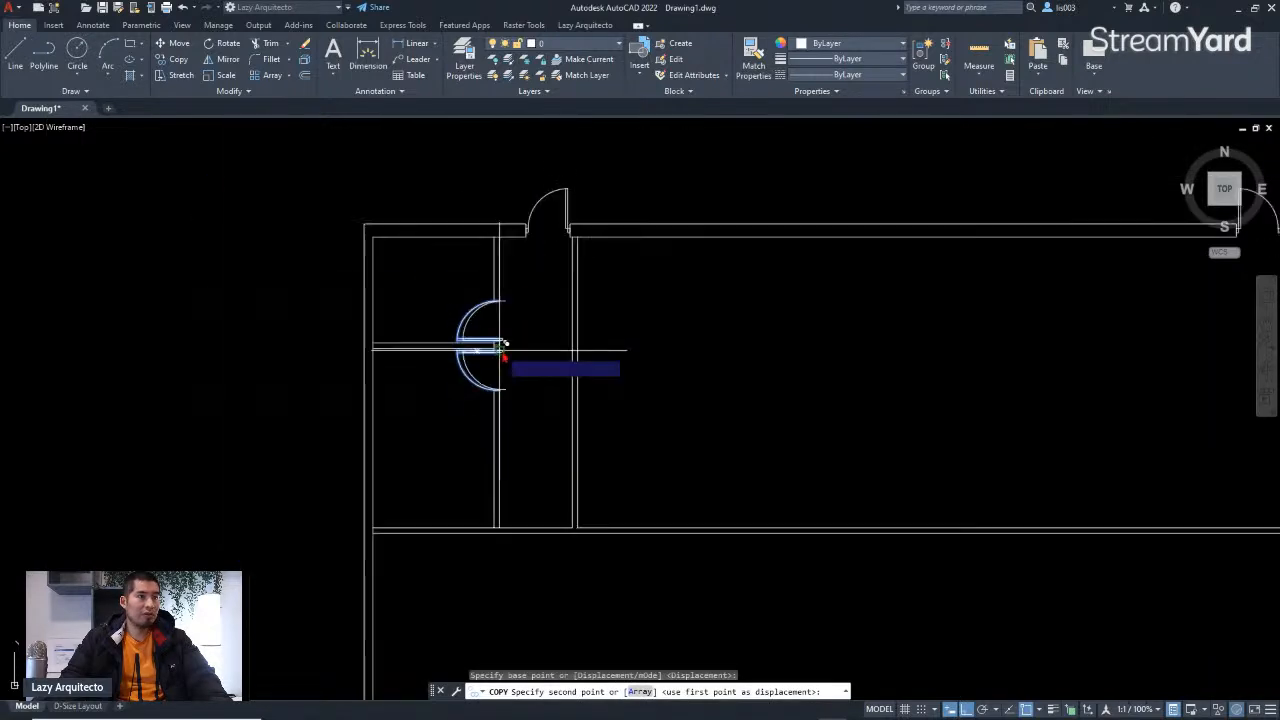
{"action": "scroll", "coordinate": [575, 535], "scroll_direction": "up", "scroll_amount": 3}
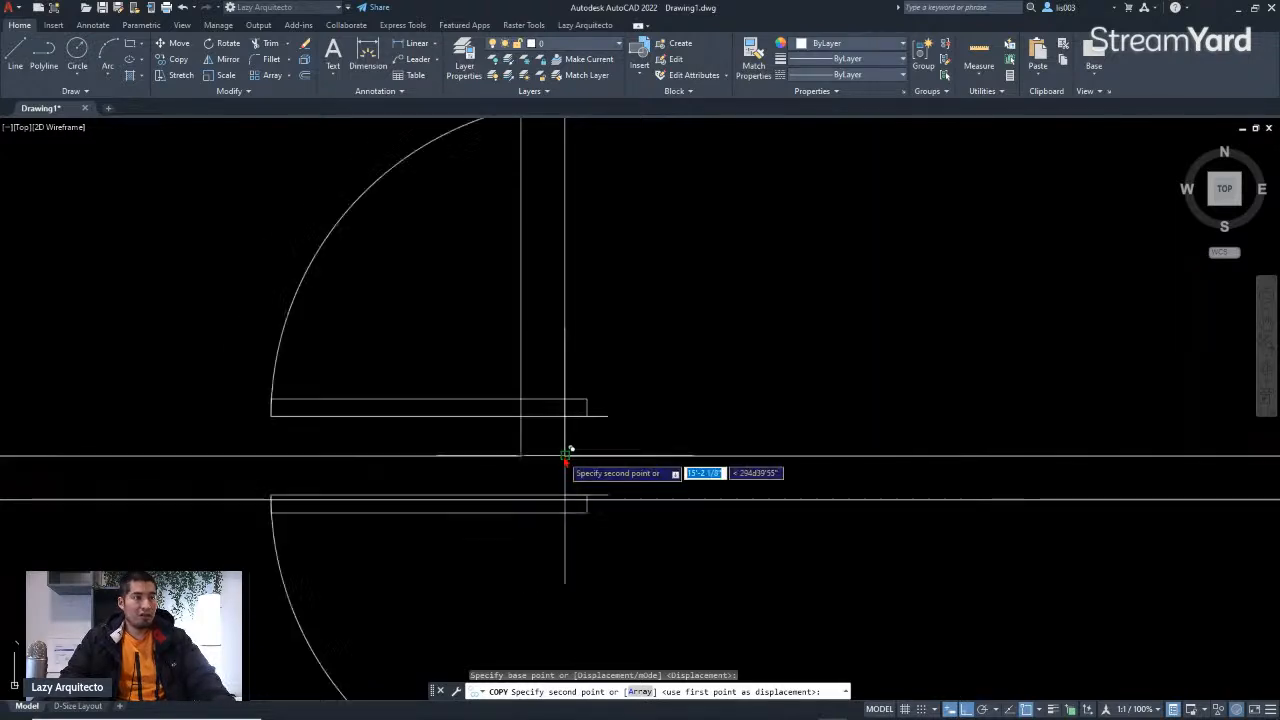
{"action": "right_click", "coordinate": [624, 403], "text": "shift"}
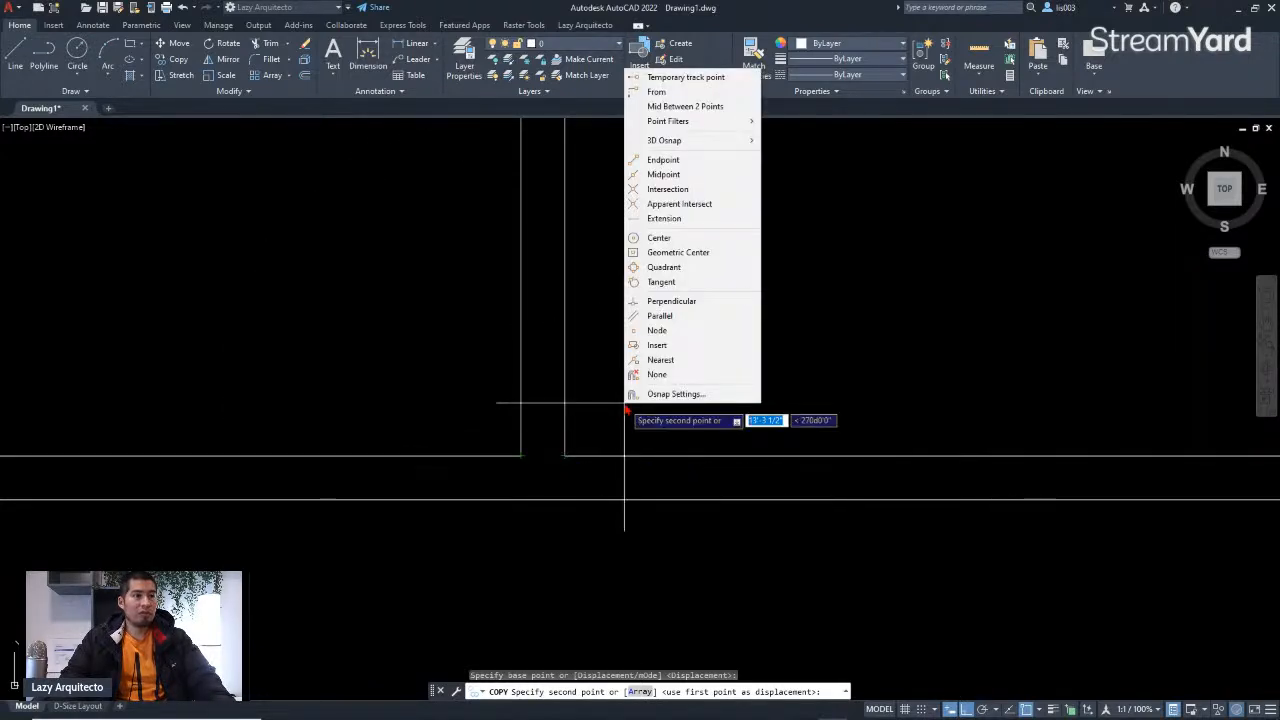
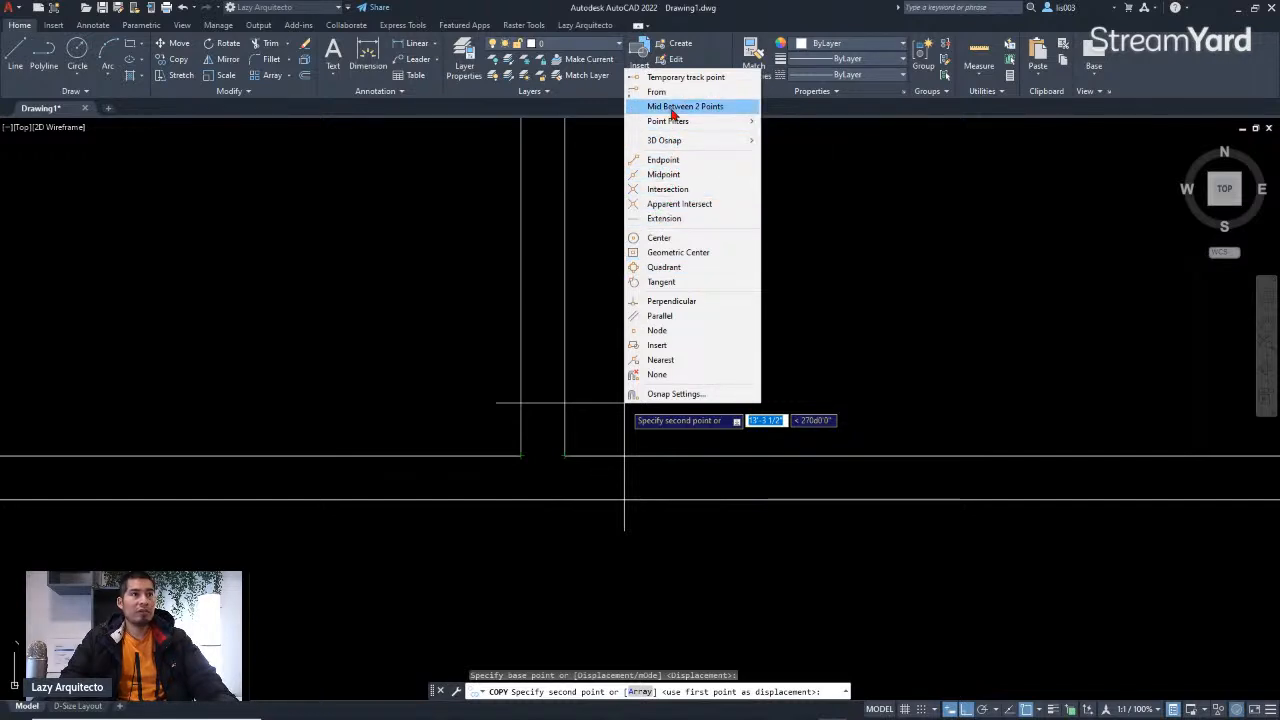
Step: Place the double door copy at the midpoint between the two wall ends of the new opening
{"action": "left_click", "coordinate": [671, 107]}
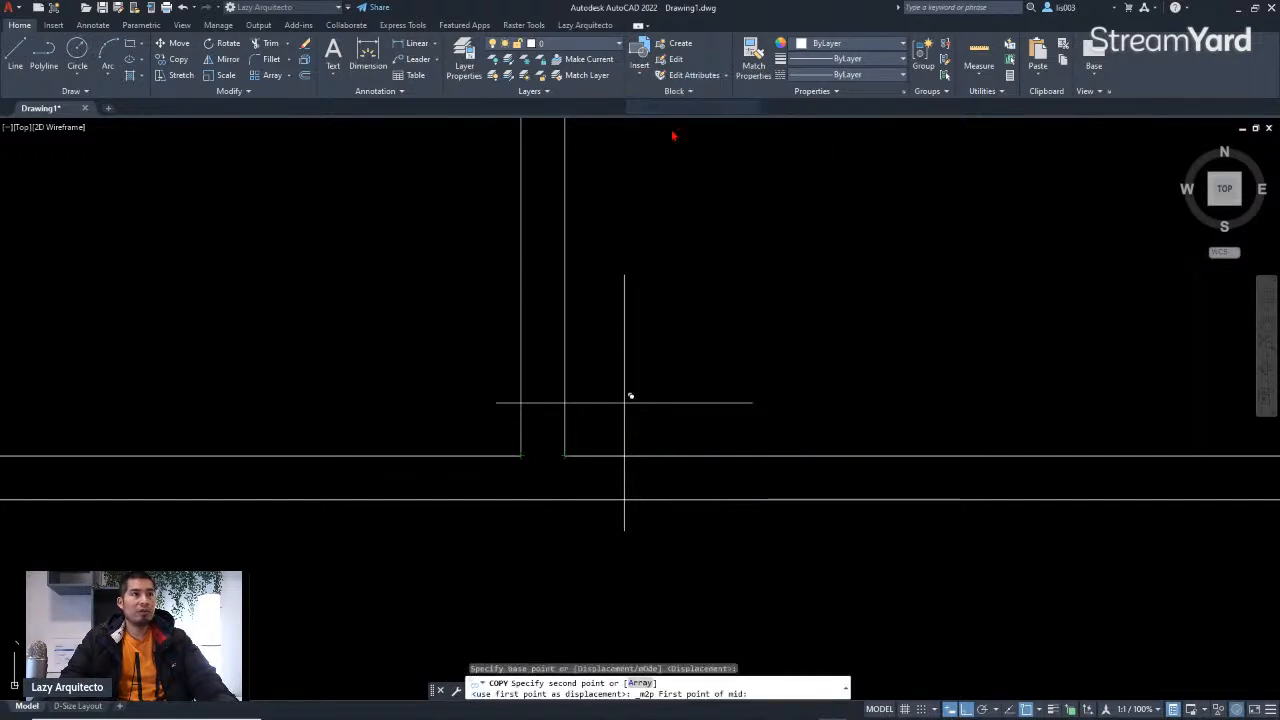
{"action": "left_click", "coordinate": [567, 456]}
{"action": "left_click", "coordinate": [521, 456]}
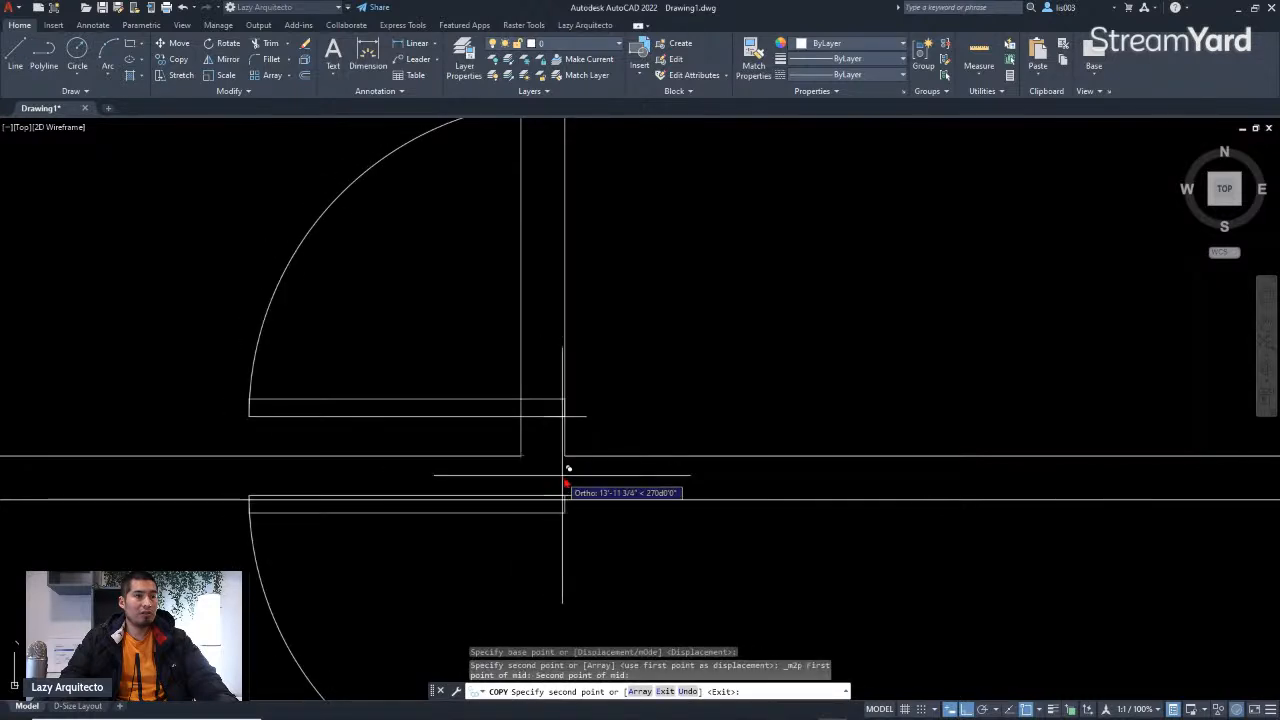
{"action": "key", "text": "Escape"}
{"action": "scroll", "coordinate": [560, 480], "scroll_direction": "down", "scroll_amount": 5}
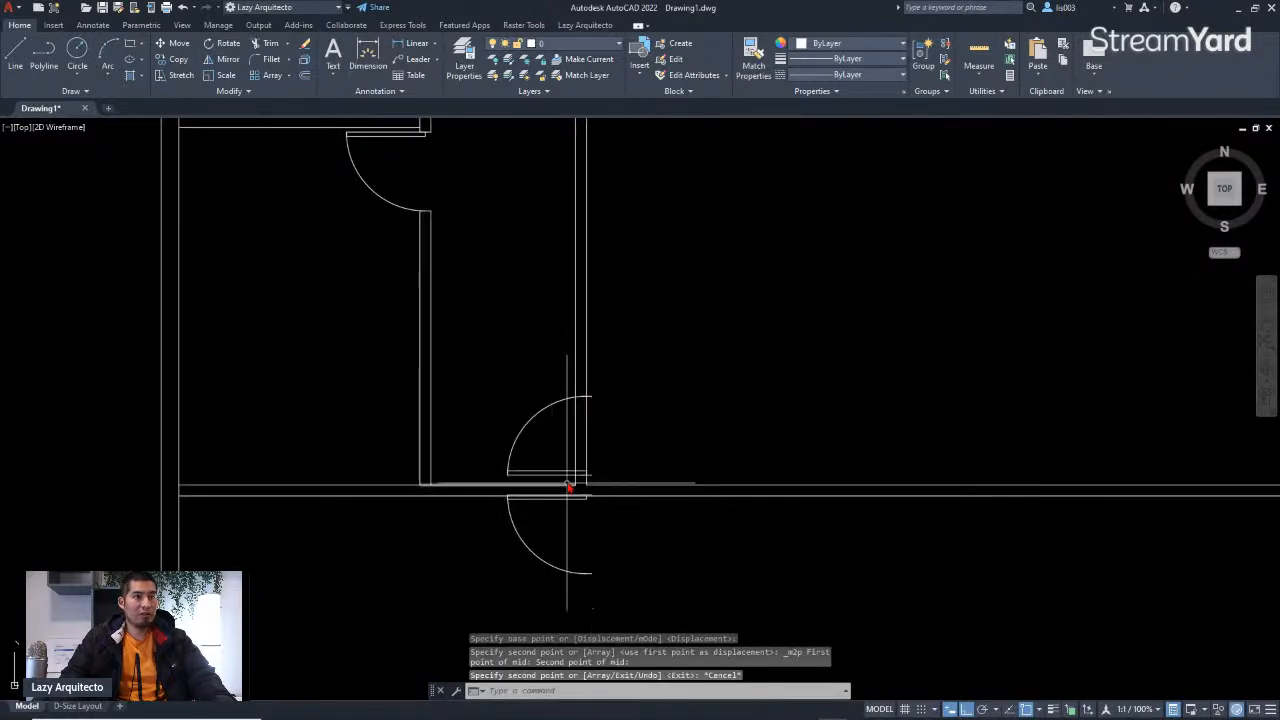
Step: Rotate the copied double door 270° about the midpoint of its opening so both leaves swing upward
{"action": "left_click", "coordinate": [468, 364]}
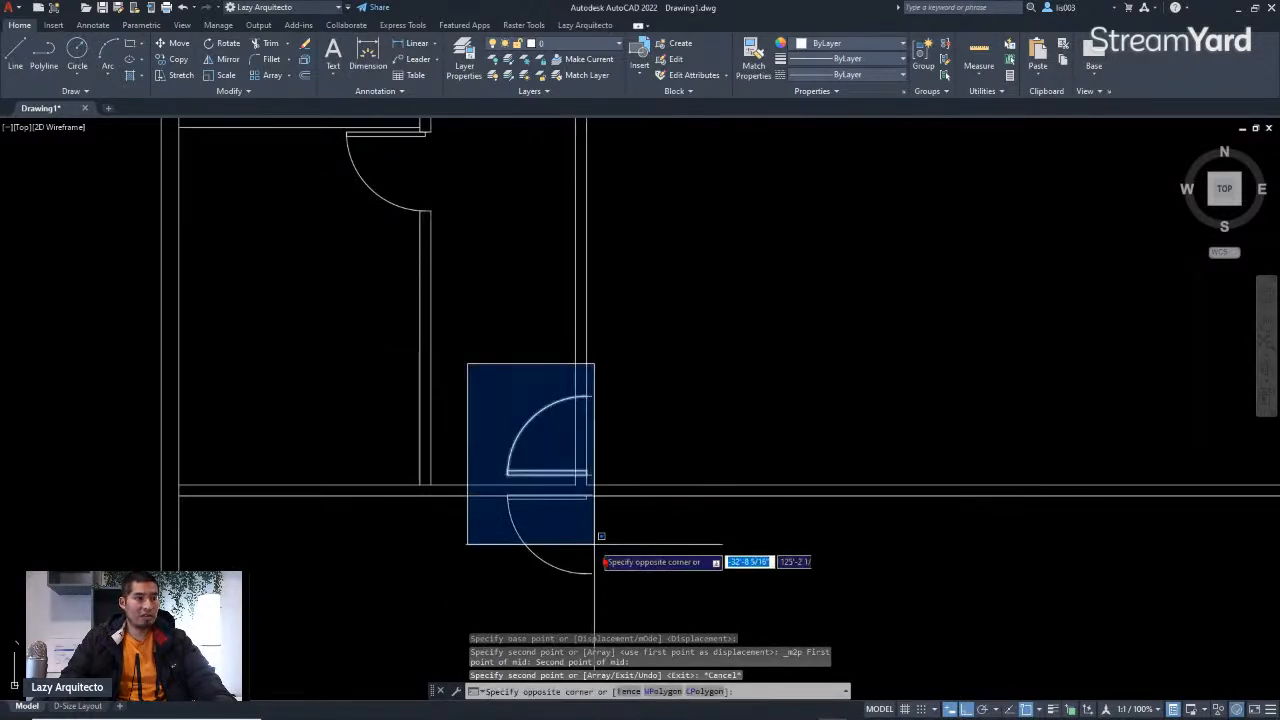
{"action": "left_click", "coordinate": [662, 600]}
{"action": "type", "text": "R"}
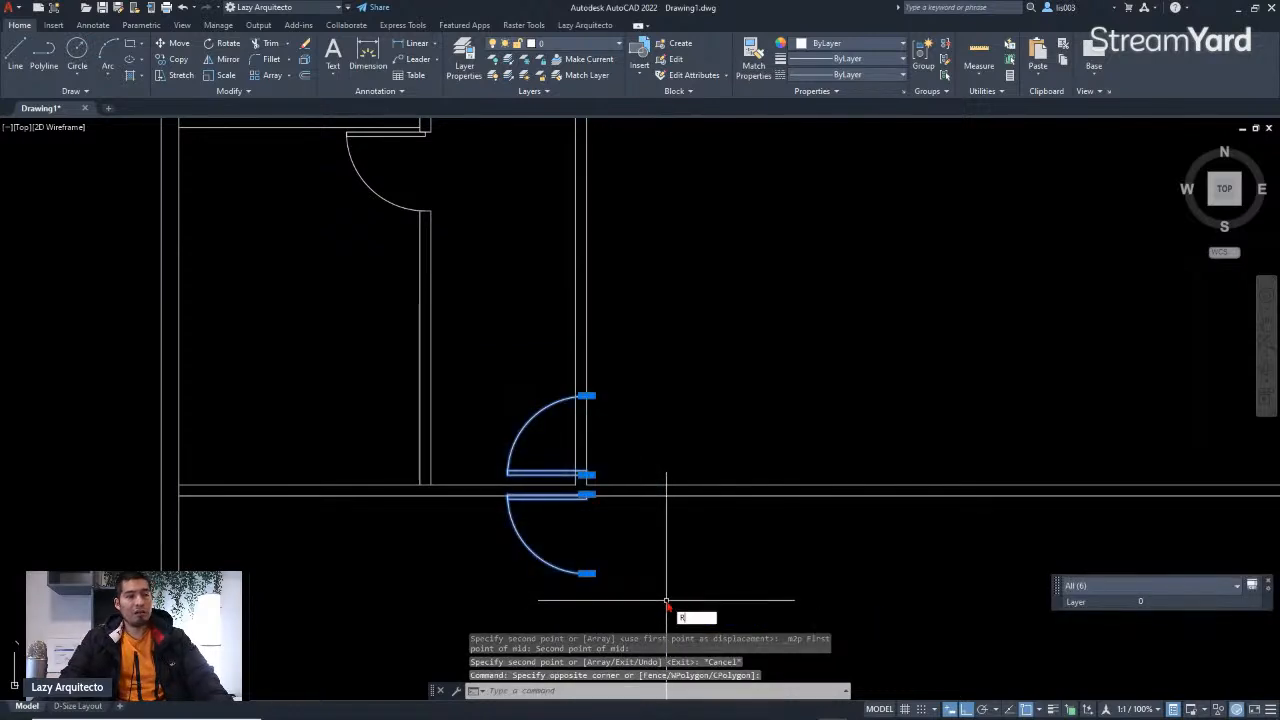
{"action": "type", "text": "O"}
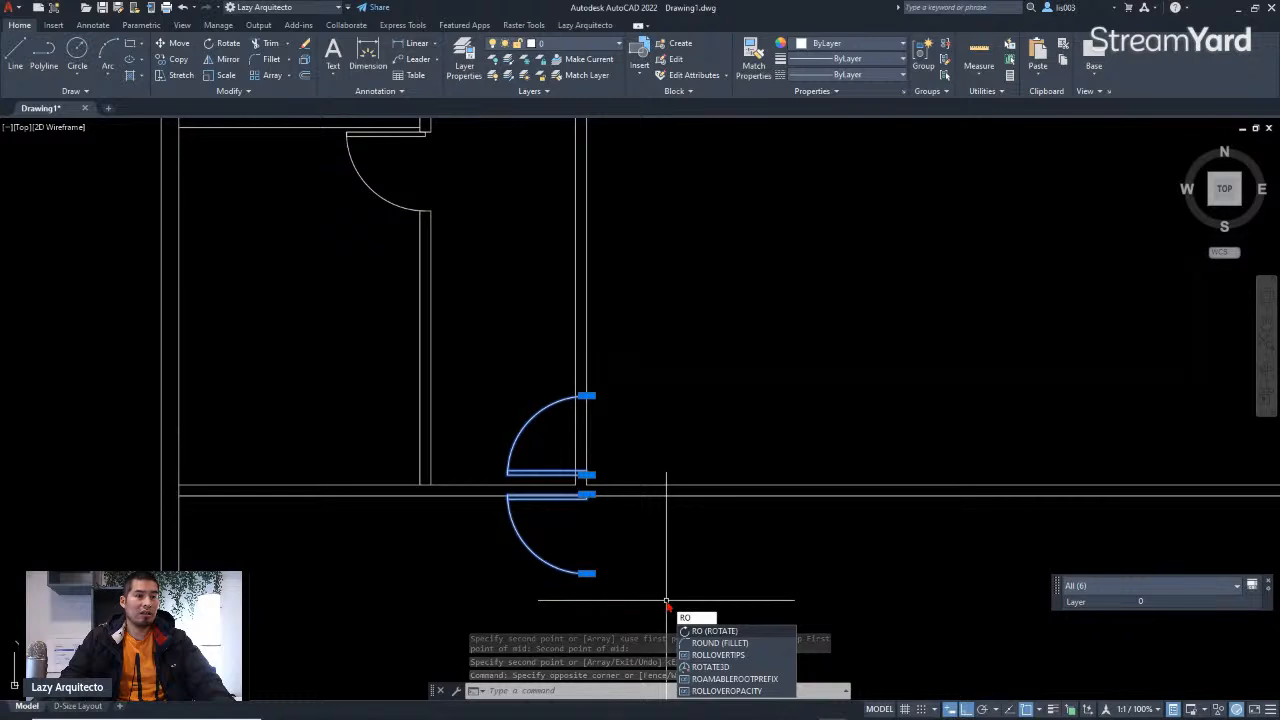
{"action": "key", "text": "Return"}
{"action": "scroll", "coordinate": [580, 495], "scroll_direction": "up", "scroll_amount": 2}
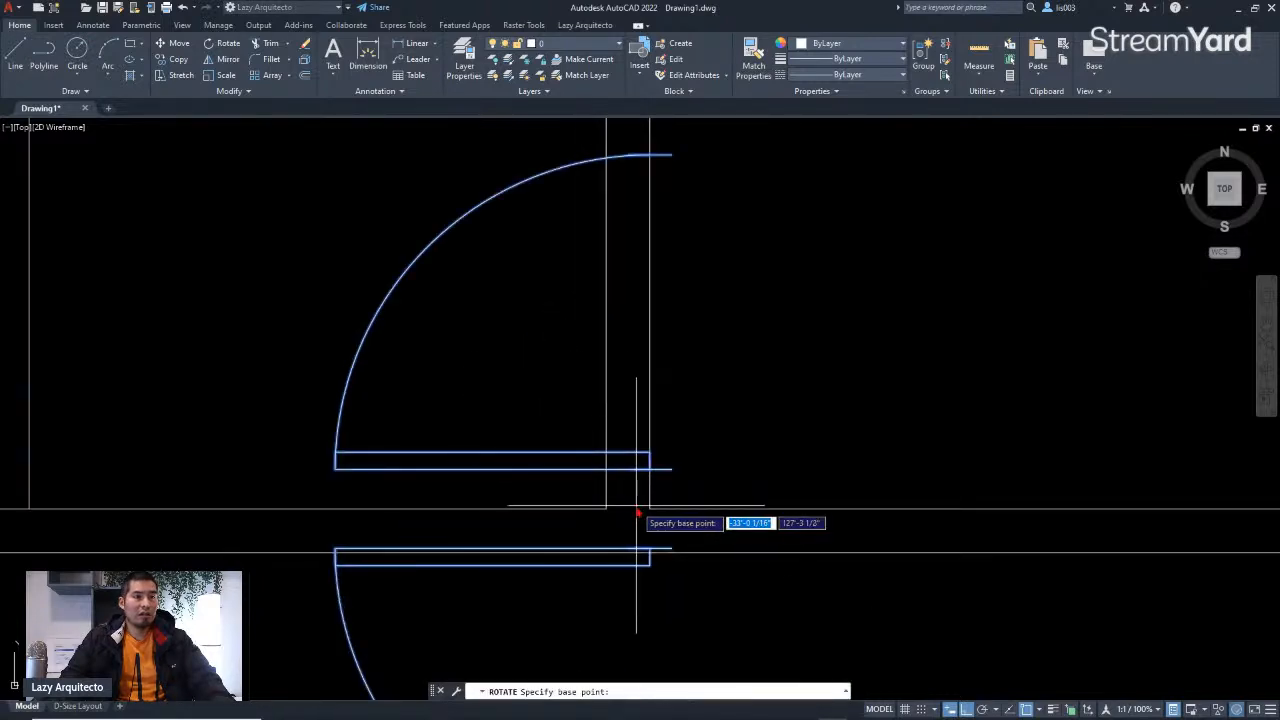
{"action": "scroll", "coordinate": [634, 520], "scroll_direction": "up", "scroll_amount": 2}
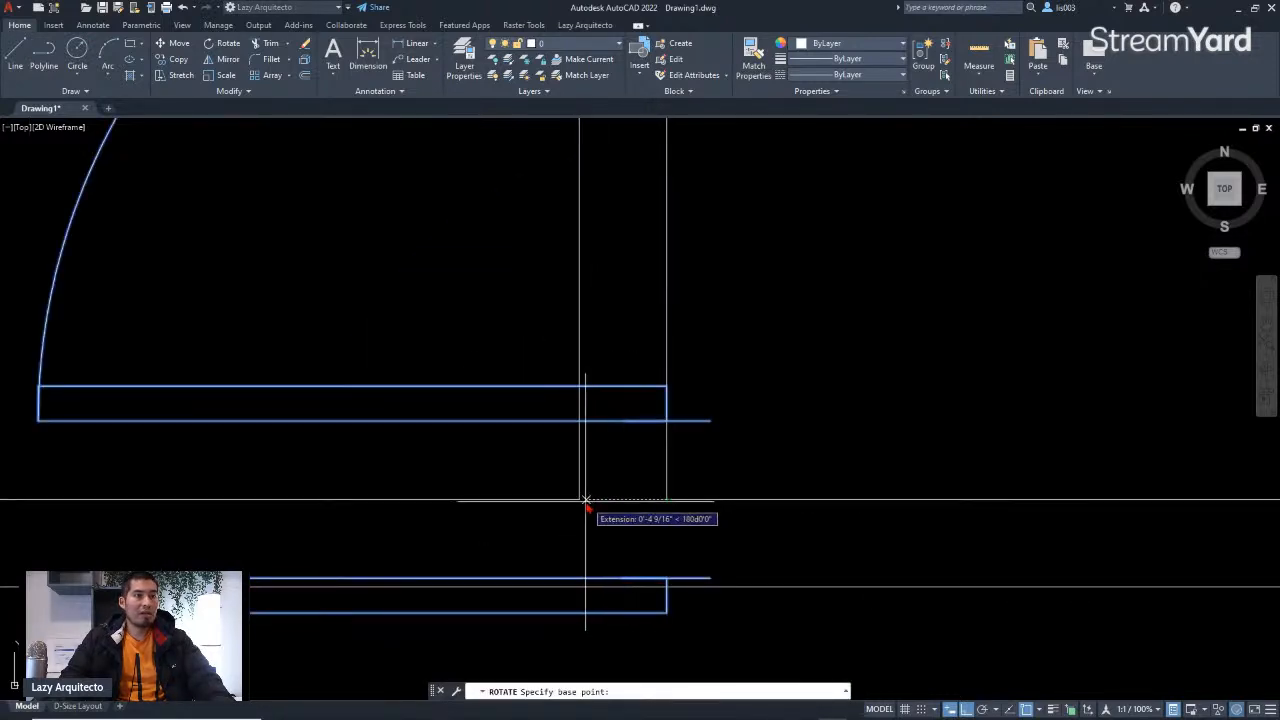
{"action": "right_click", "coordinate": [629, 498], "text": "shift"}
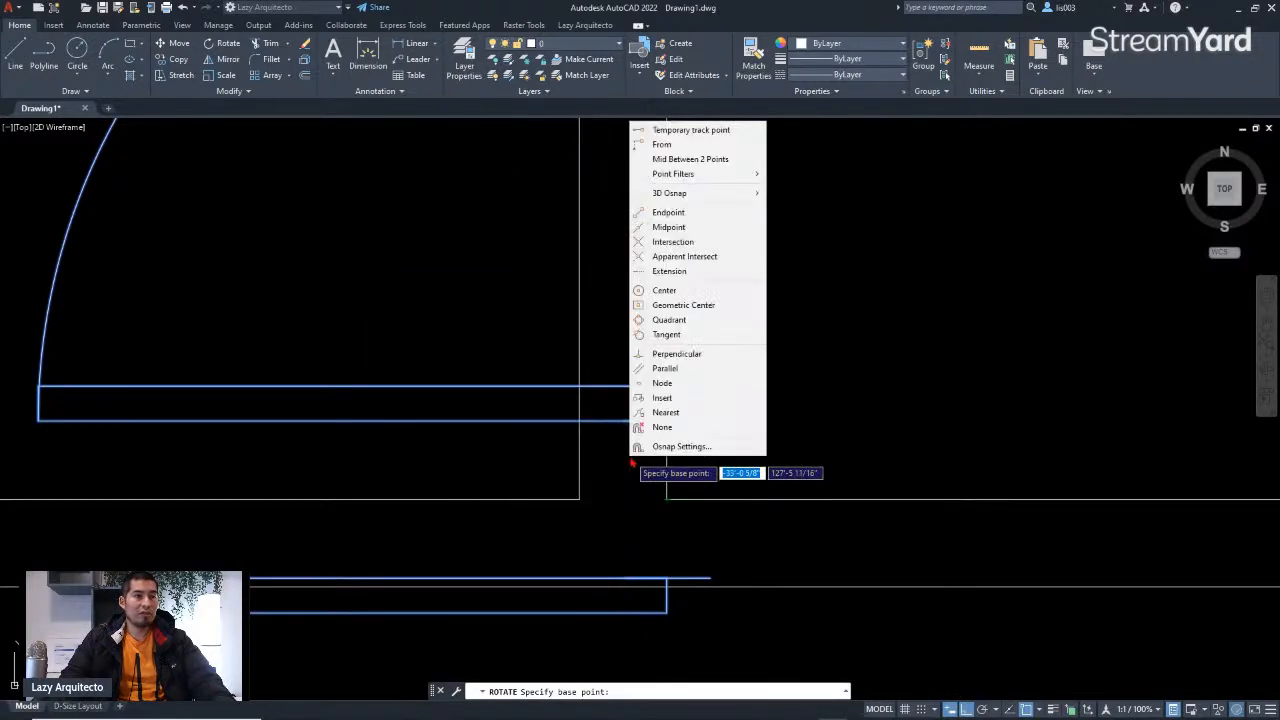
{"action": "left_click", "coordinate": [673, 160]}
{"action": "left_click", "coordinate": [581, 502]}
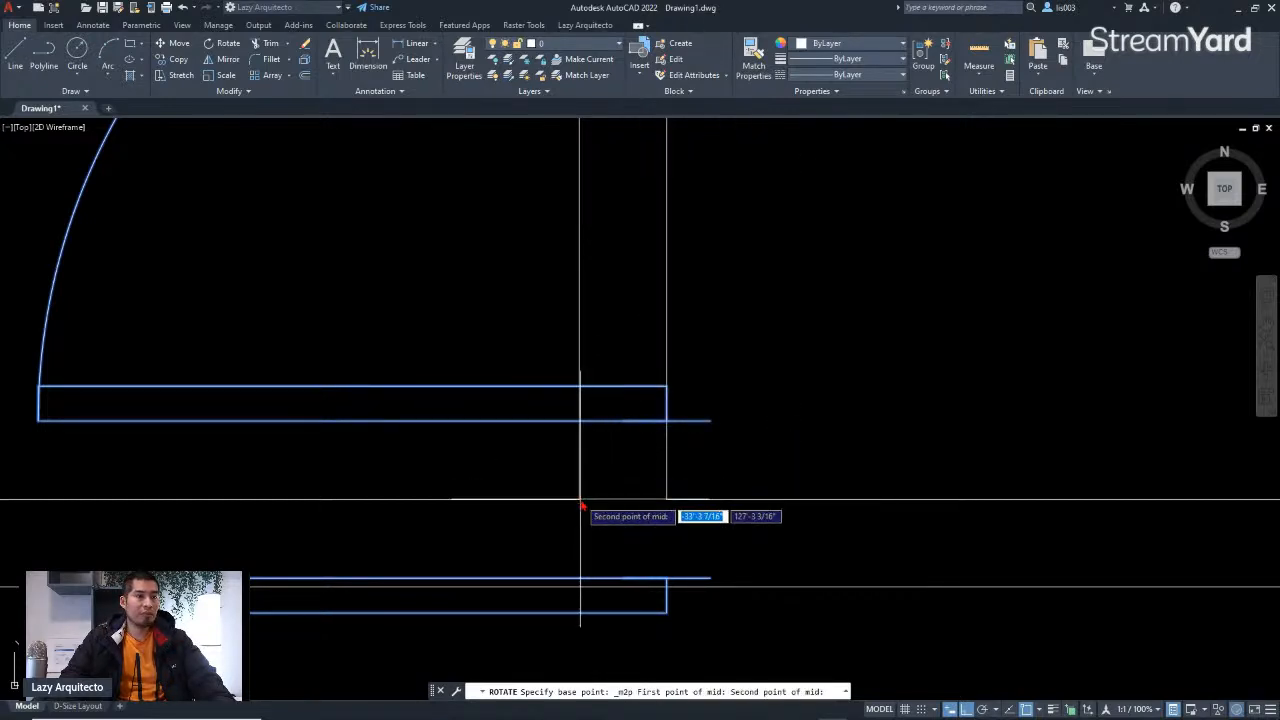
{"action": "left_click", "coordinate": [665, 510]}
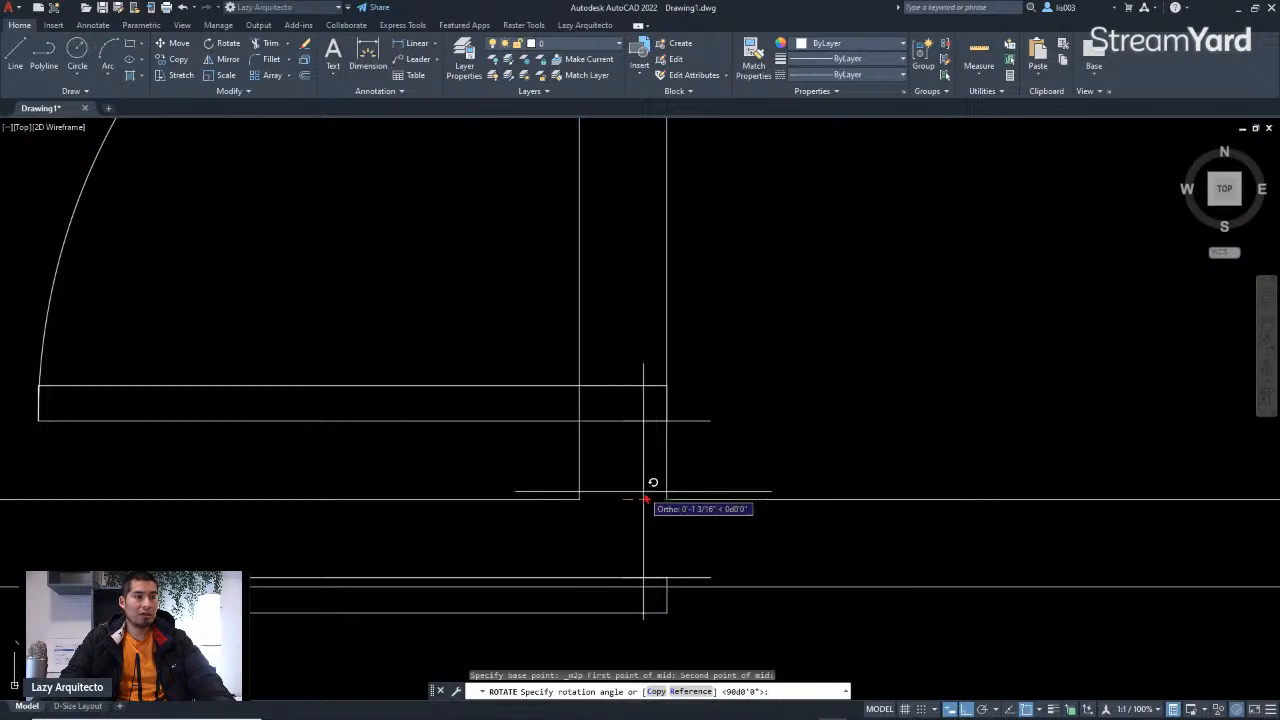
{"action": "left_click", "coordinate": [640, 619]}
{"action": "scroll", "coordinate": [668, 518], "scroll_direction": "down", "scroll_amount": 3}
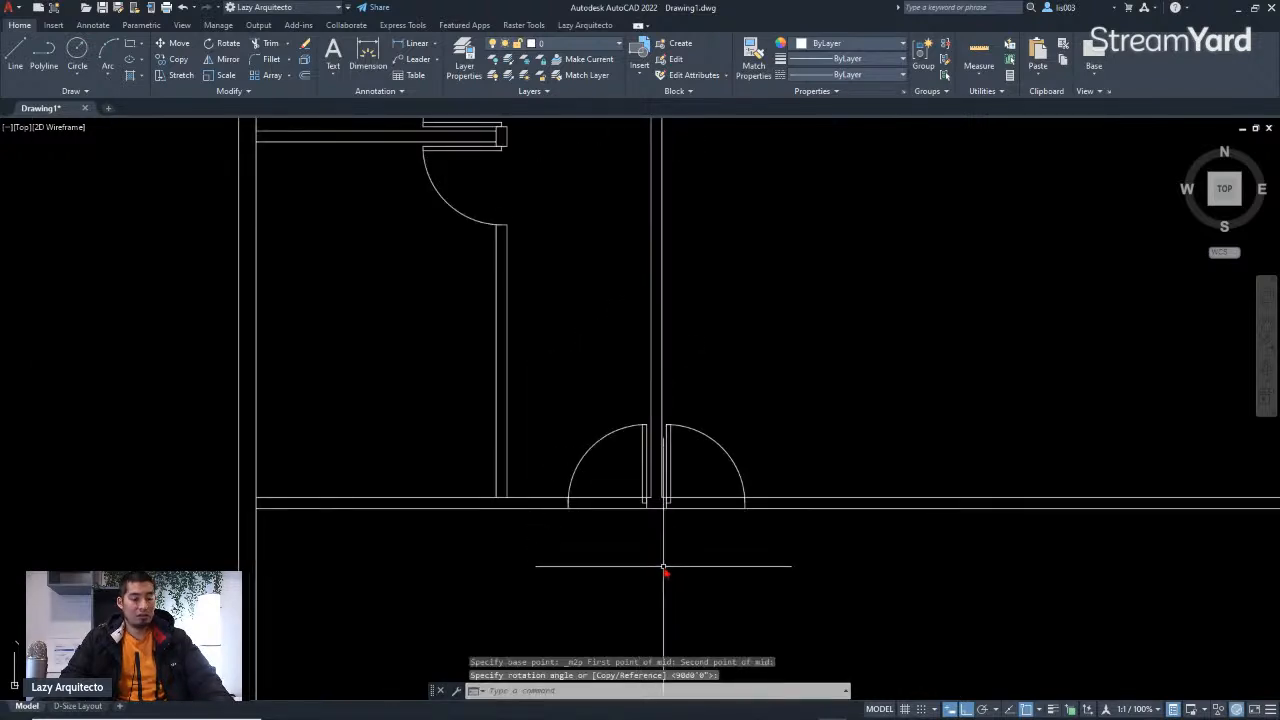
Step: Trim the wall line segments crossing the new double door opening
{"action": "key", "text": "space"}
{"action": "left_click_drag", "start_coordinate": [610, 544], "coordinate": [617, 486]}
{"action": "scroll", "coordinate": [713, 505], "scroll_direction": "up", "scroll_amount": 3}
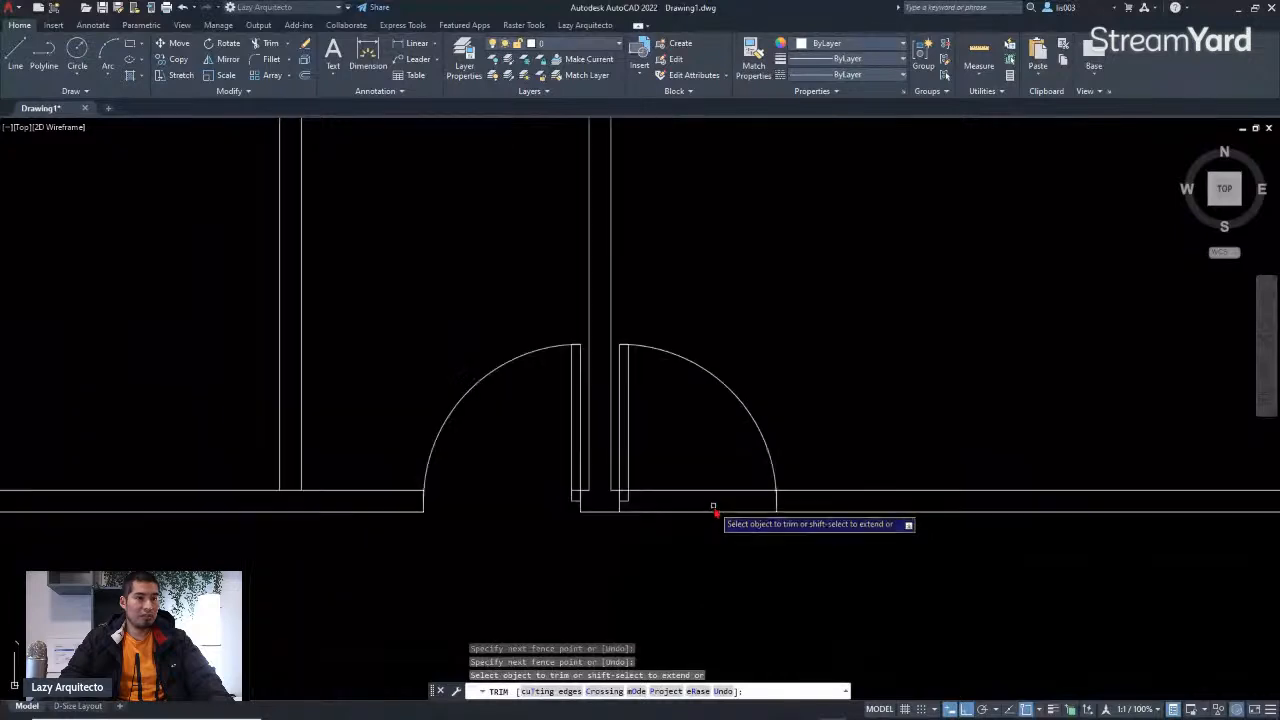
{"action": "left_click_drag", "start_coordinate": [711, 527], "coordinate": [709, 473]}
{"action": "key", "text": "space"}
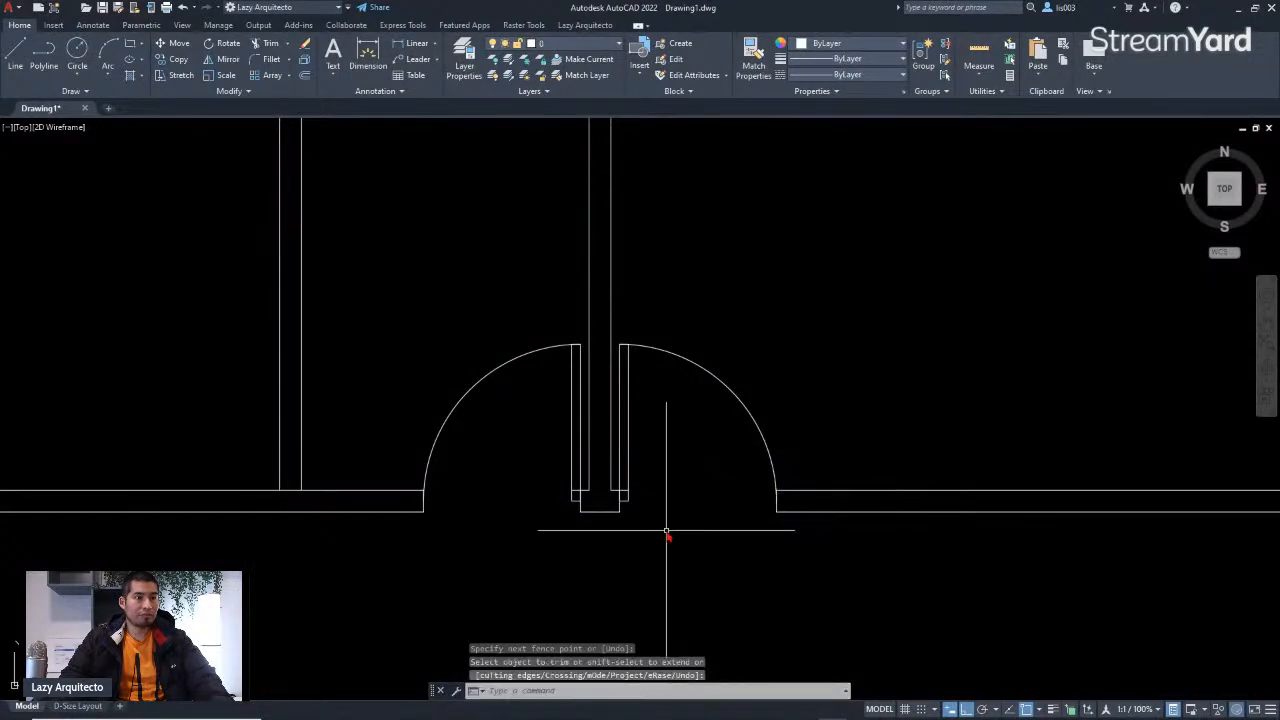
Step: Fillet the wall lines at both jambs of the double door opening to close the corners
{"action": "scroll", "coordinate": [660, 529], "scroll_direction": "up", "scroll_amount": 3}
{"action": "type", "text": "F"}
{"action": "key", "text": "space"}
{"action": "scroll", "coordinate": [572, 458], "scroll_direction": "up", "scroll_amount": 6}
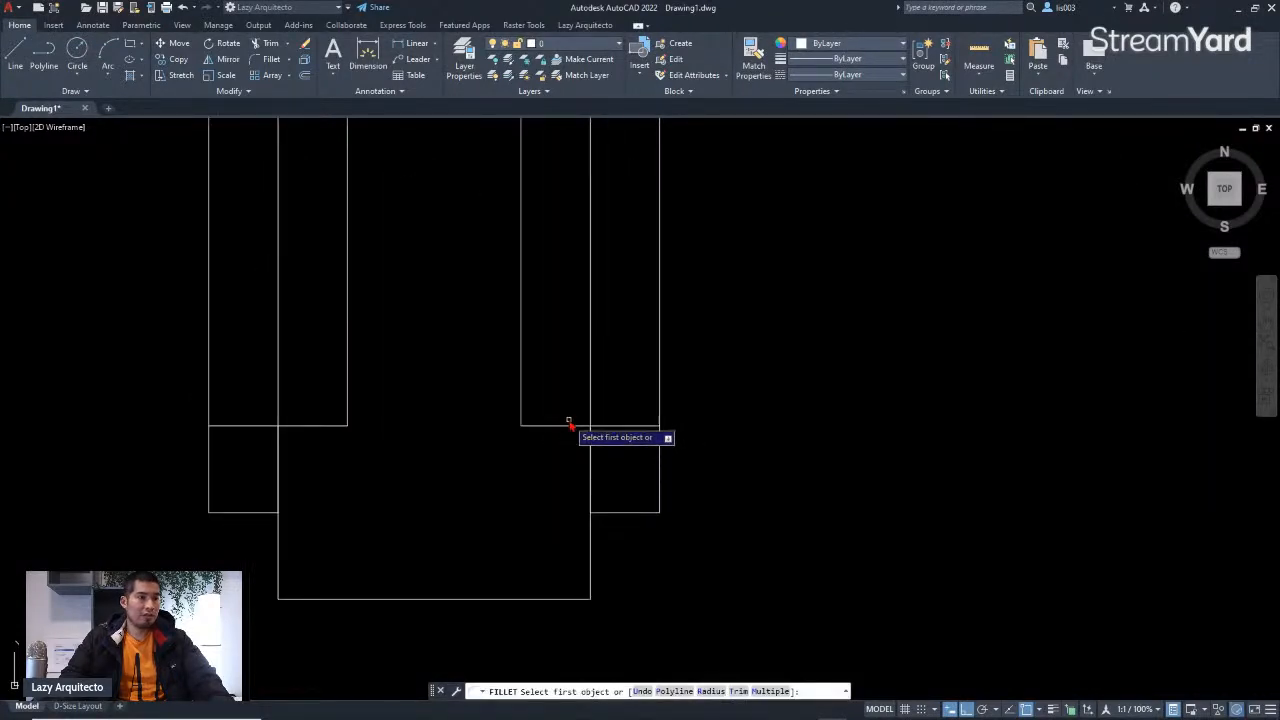
{"action": "left_click", "coordinate": [571, 426]}
{"action": "left_click", "coordinate": [589, 584]}
{"action": "left_click", "coordinate": [590, 583]}
{"action": "key", "text": "space"}
{"action": "left_click", "coordinate": [310, 427]}
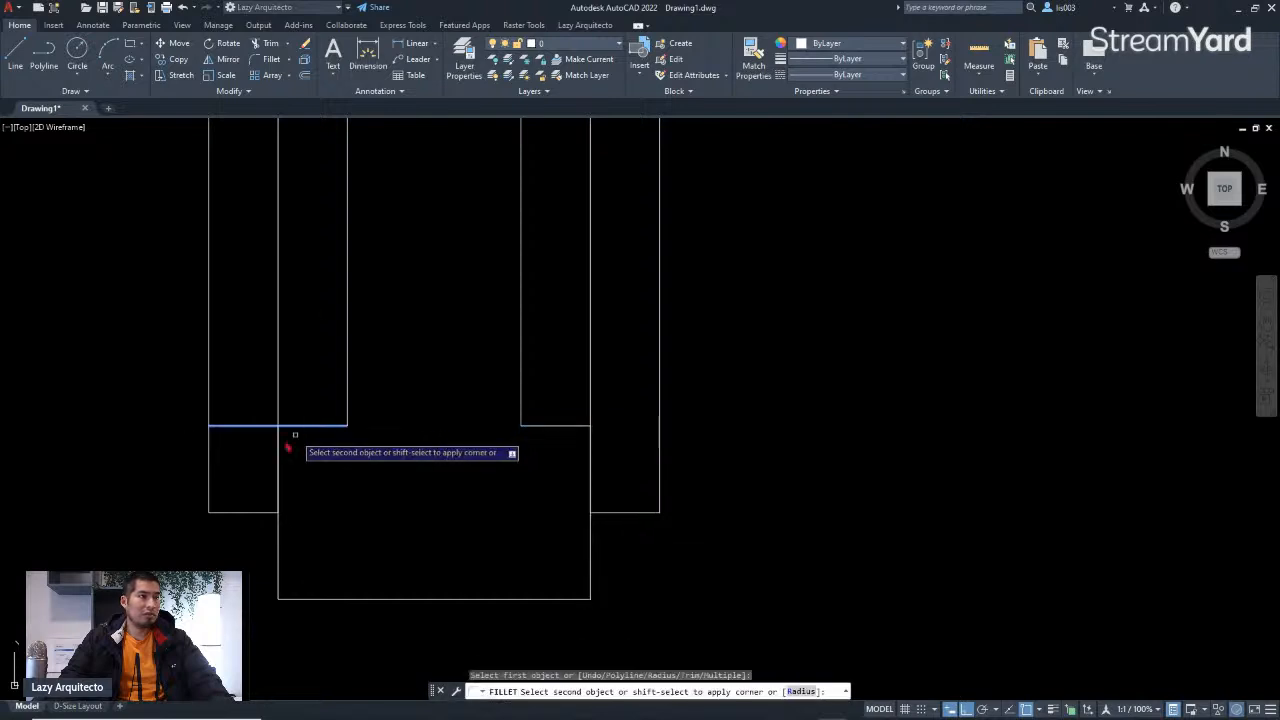
{"action": "left_click", "coordinate": [279, 553]}
{"action": "scroll", "coordinate": [520, 530], "scroll_direction": "down", "scroll_amount": 6}
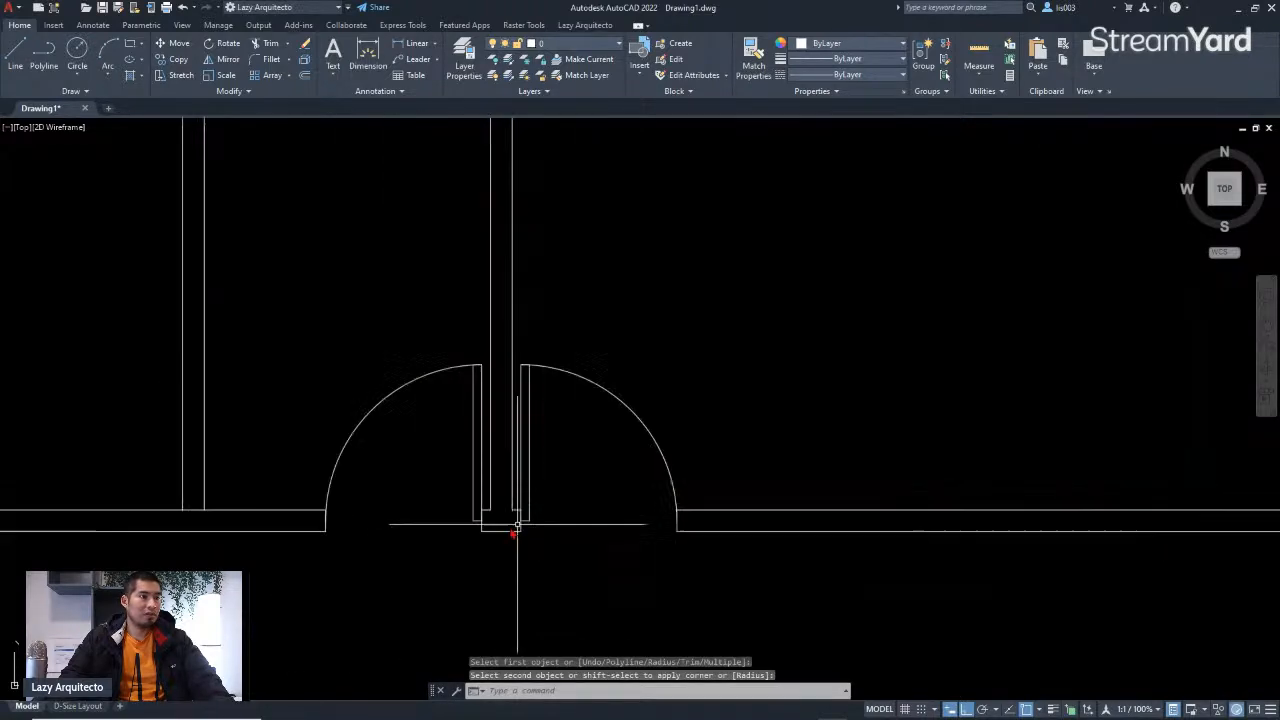
Step: Examine the reference sketch's lower wall to locate the entrance door opening
{"action": "scroll", "coordinate": [560, 553], "scroll_direction": "down", "scroll_amount": 4}
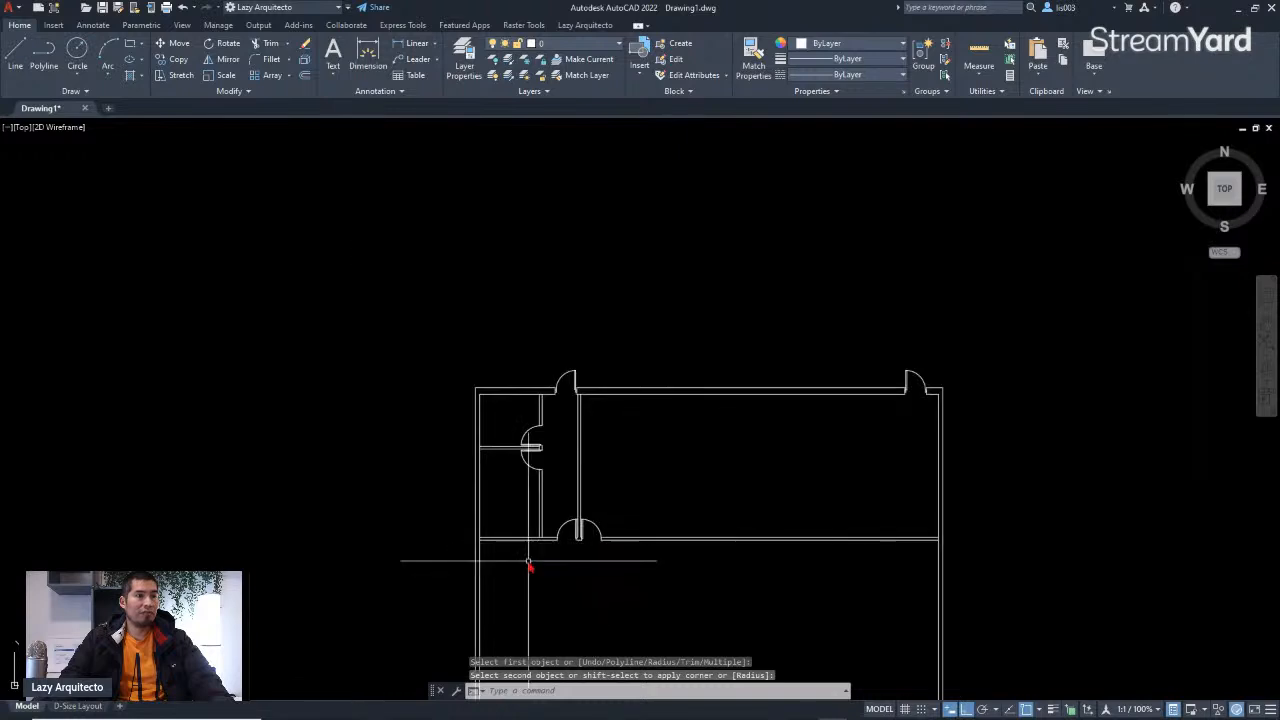
{"action": "middle_click_drag", "start_coordinate": [528, 563], "coordinate": [597, 531]}
{"action": "scroll", "coordinate": [636, 405], "scroll_direction": "down", "scroll_amount": 3}
{"action": "scroll", "coordinate": [636, 405], "scroll_direction": "down", "scroll_amount": 2}
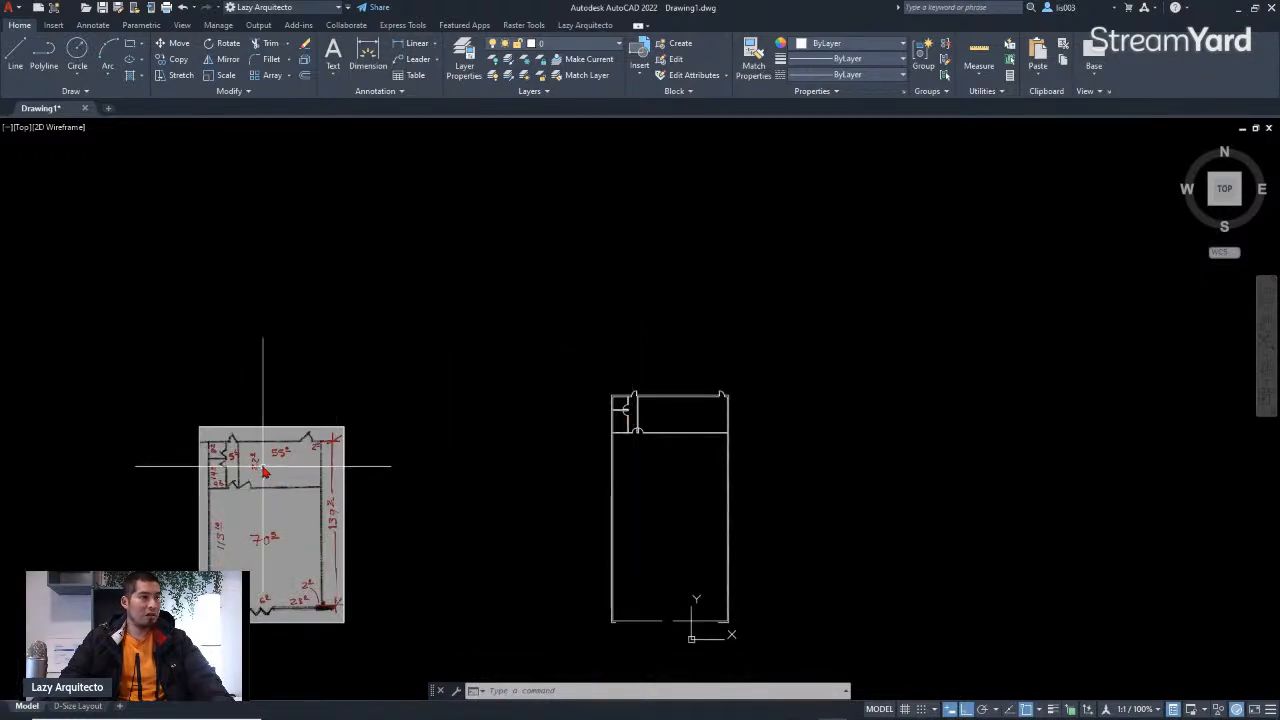
{"action": "scroll", "coordinate": [250, 637], "scroll_direction": "up", "scroll_amount": 4}
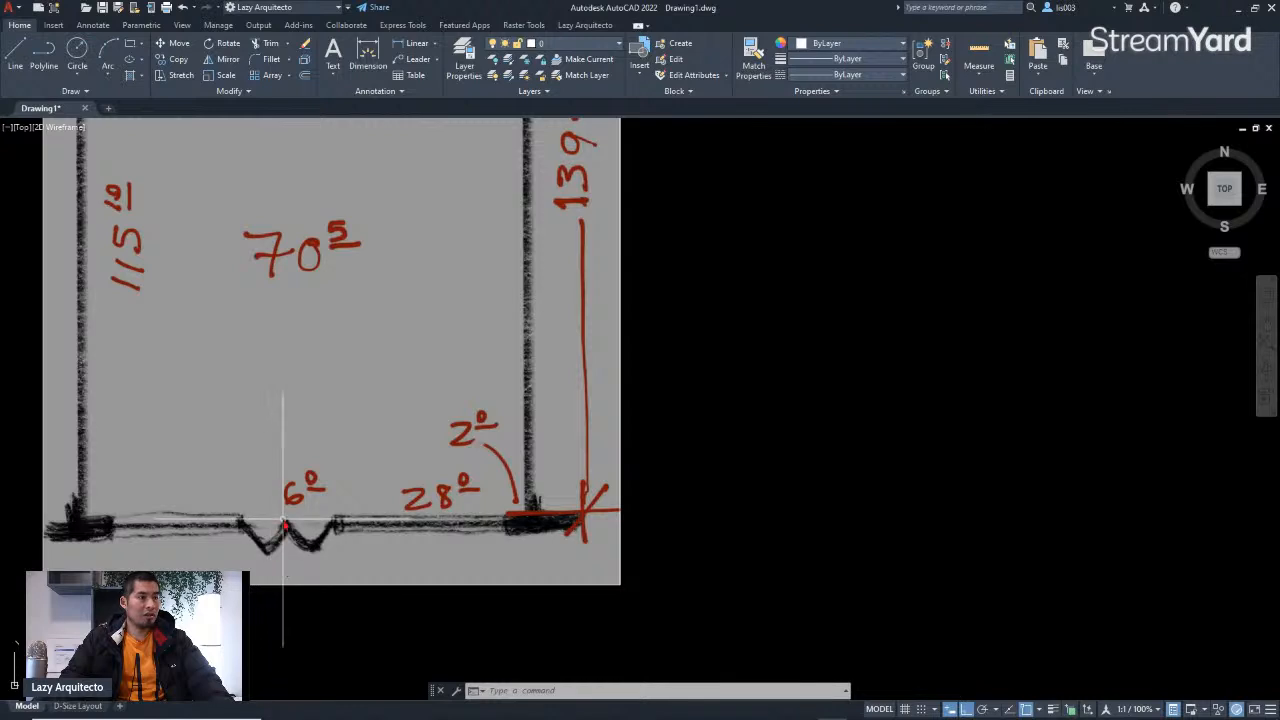
{"action": "scroll", "coordinate": [284, 522], "scroll_direction": "down", "scroll_amount": 2}
{"action": "middle_click_drag", "start_coordinate": [1143, 543], "coordinate": [989, 580]}
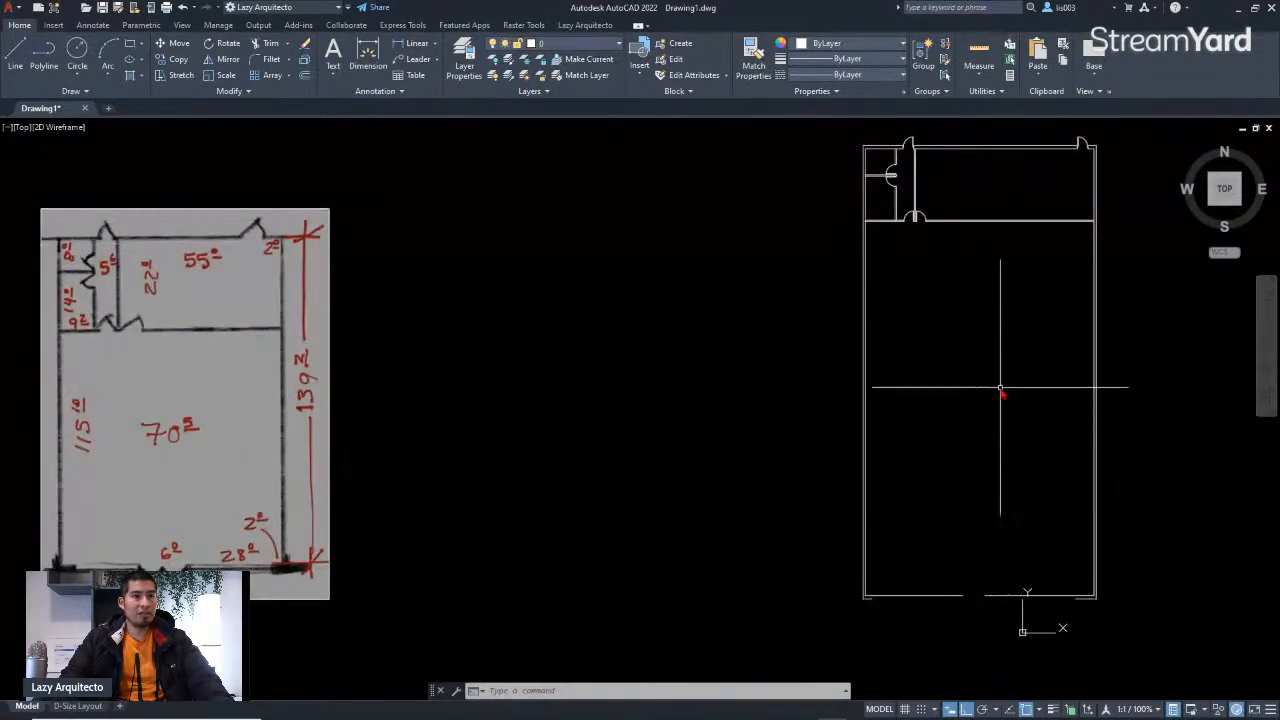
{"action": "middle_click_drag", "start_coordinate": [1000, 407], "coordinate": [904, 455]}
{"action": "scroll", "coordinate": [835, 289], "scroll_direction": "up", "scroll_amount": 4}
{"action": "scroll", "coordinate": [788, 374], "scroll_direction": "up", "scroll_amount": 2}
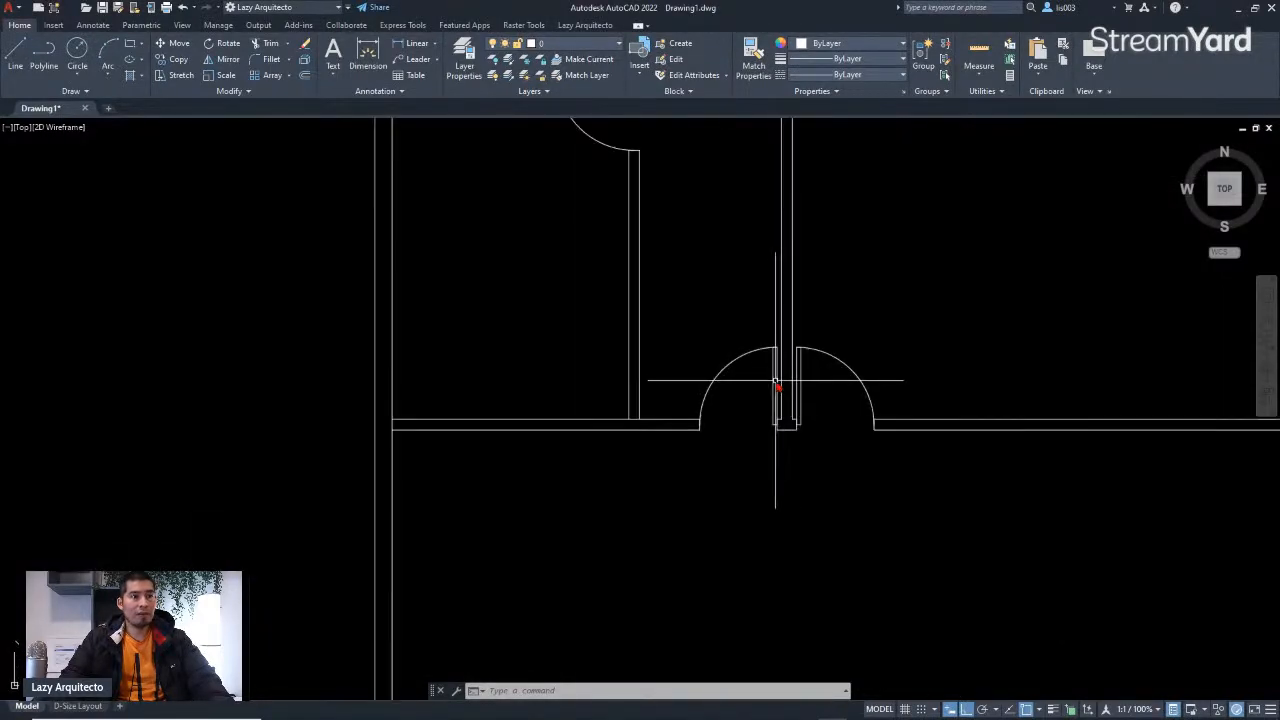
{"action": "left_click", "coordinate": [776, 383]}
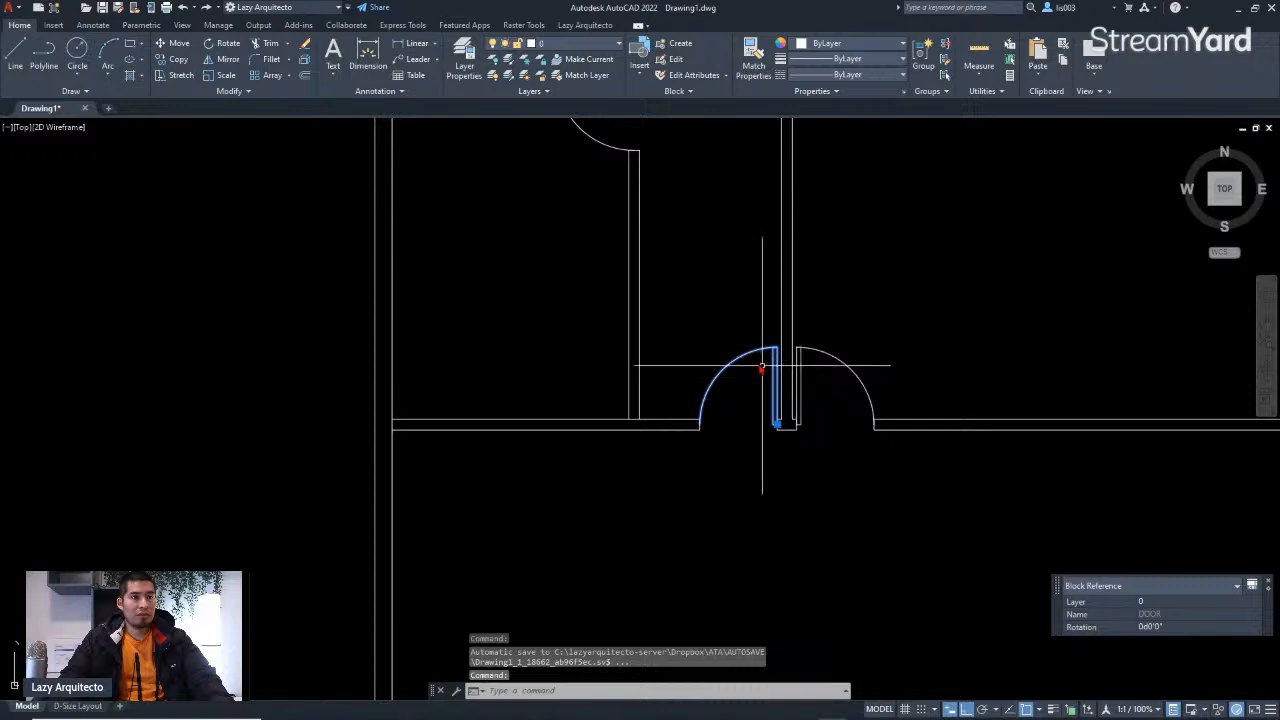
{"action": "key", "text": "Escape"}
{"action": "key", "text": "Escape"}
{"action": "left_click", "coordinate": [718, 408]}
{"action": "left_click", "coordinate": [712, 365]}
{"action": "type", "text": "c"}
{"action": "key", "text": "Return"}
{"action": "key", "text": "Escape"}
Step: Copy a single door leaf from its insertion point to the entrance opening in the lower wall
{"action": "left_click", "coordinate": [728, 380]}
{"action": "left_click", "coordinate": [712, 353]}
{"action": "type", "text": "co"}
{"action": "key", "text": "Return"}
{"action": "scroll", "coordinate": [751, 423], "scroll_direction": "up", "scroll_amount": 5}
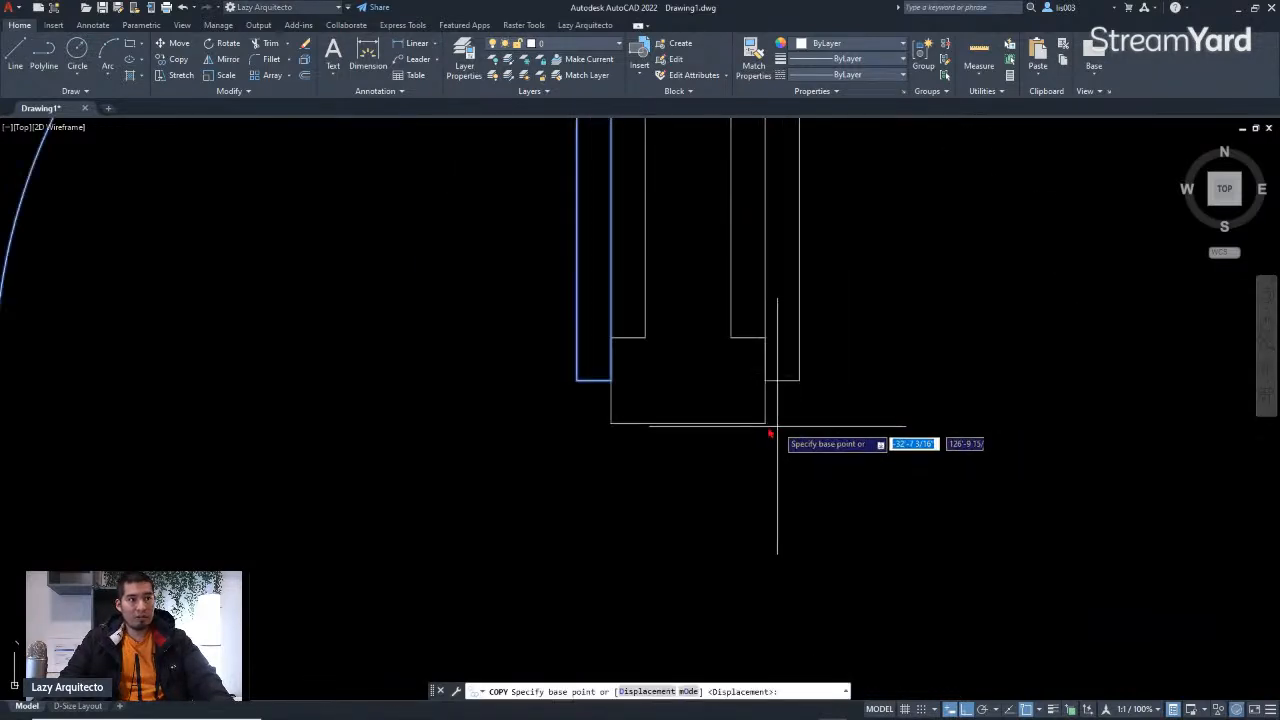
{"action": "left_click", "coordinate": [612, 382]}
{"action": "scroll", "coordinate": [615, 360], "scroll_direction": "down", "scroll_amount": 6}
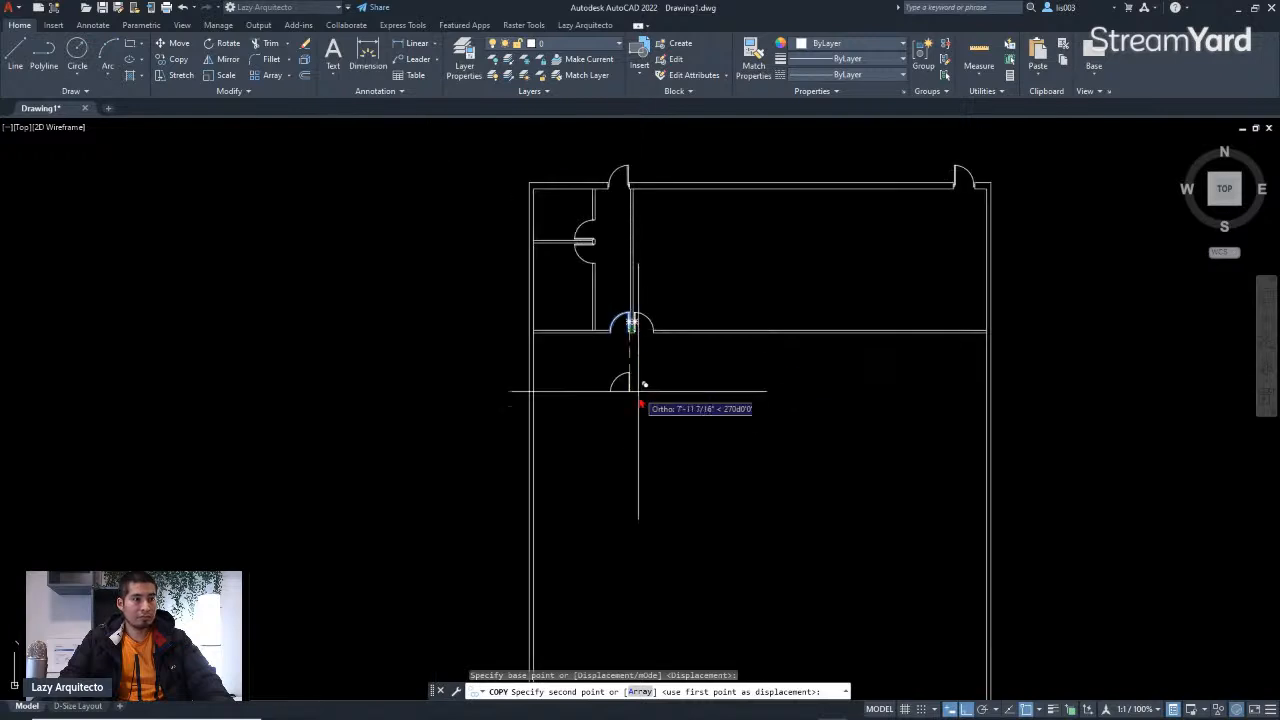
{"action": "scroll", "coordinate": [671, 574], "scroll_direction": "up", "scroll_amount": 6}
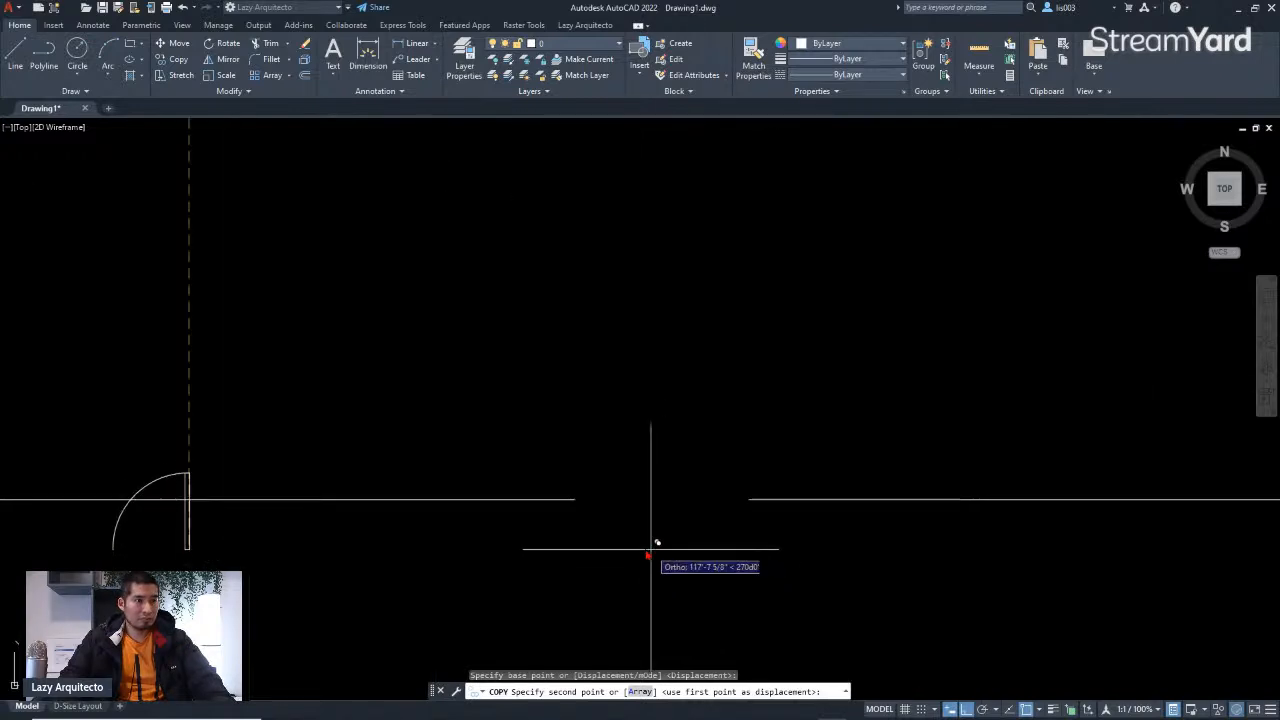
{"action": "key", "text": "F8"}
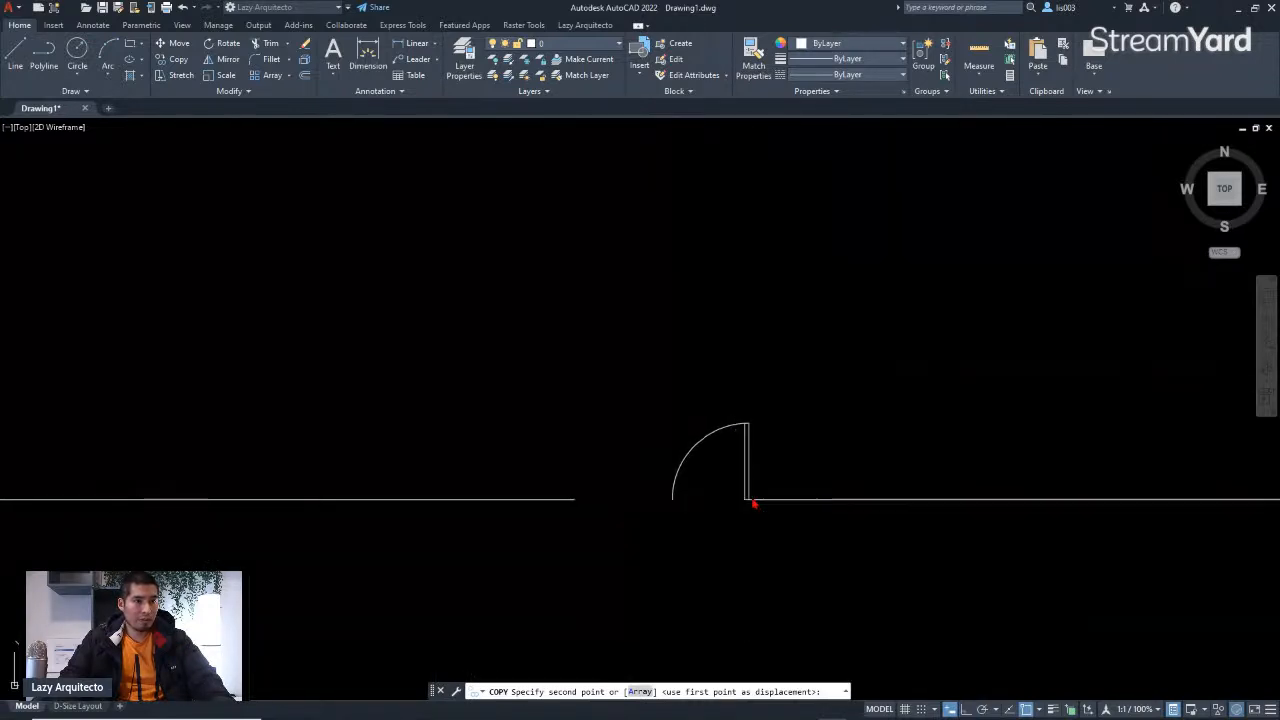
{"action": "key", "text": "Escape"}
Step: Mirror the entrance door leaf about the vertical line through its arc's end, keeping the original, to form a double door
{"action": "scroll", "coordinate": [738, 455], "scroll_direction": "up", "scroll_amount": 3}
{"action": "left_click", "coordinate": [714, 430]}
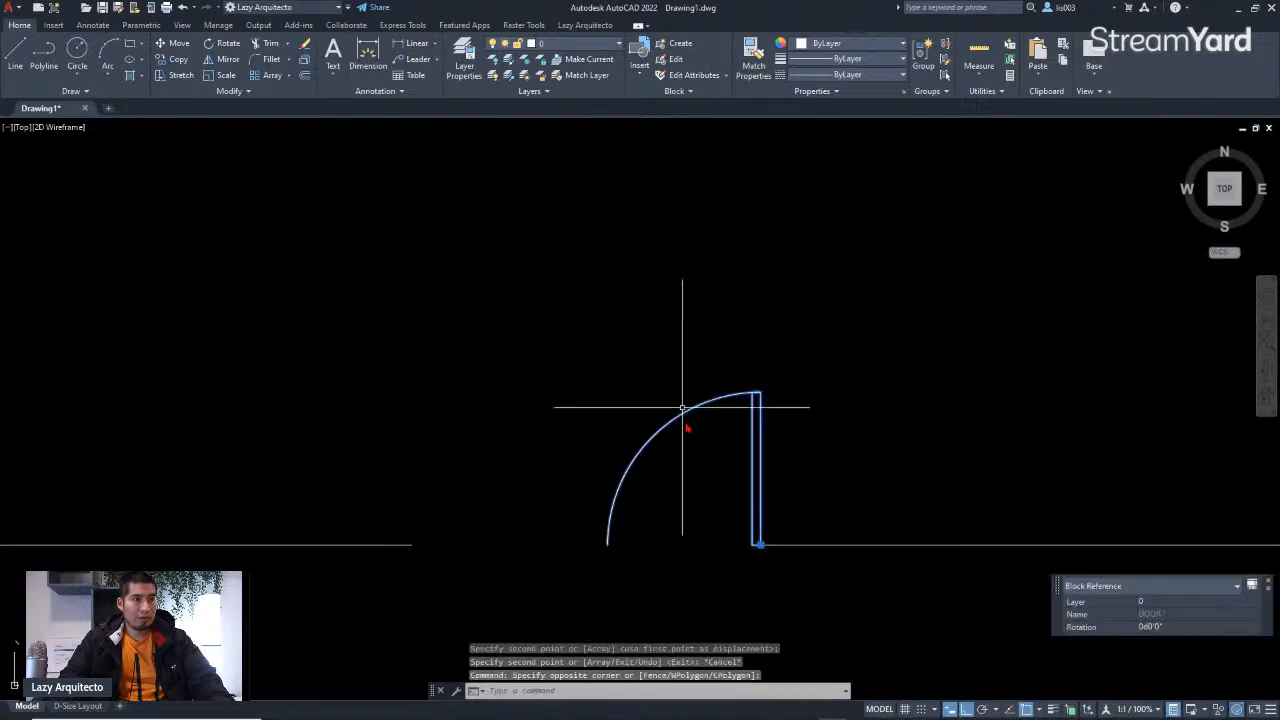
{"action": "type", "text": "MI"}
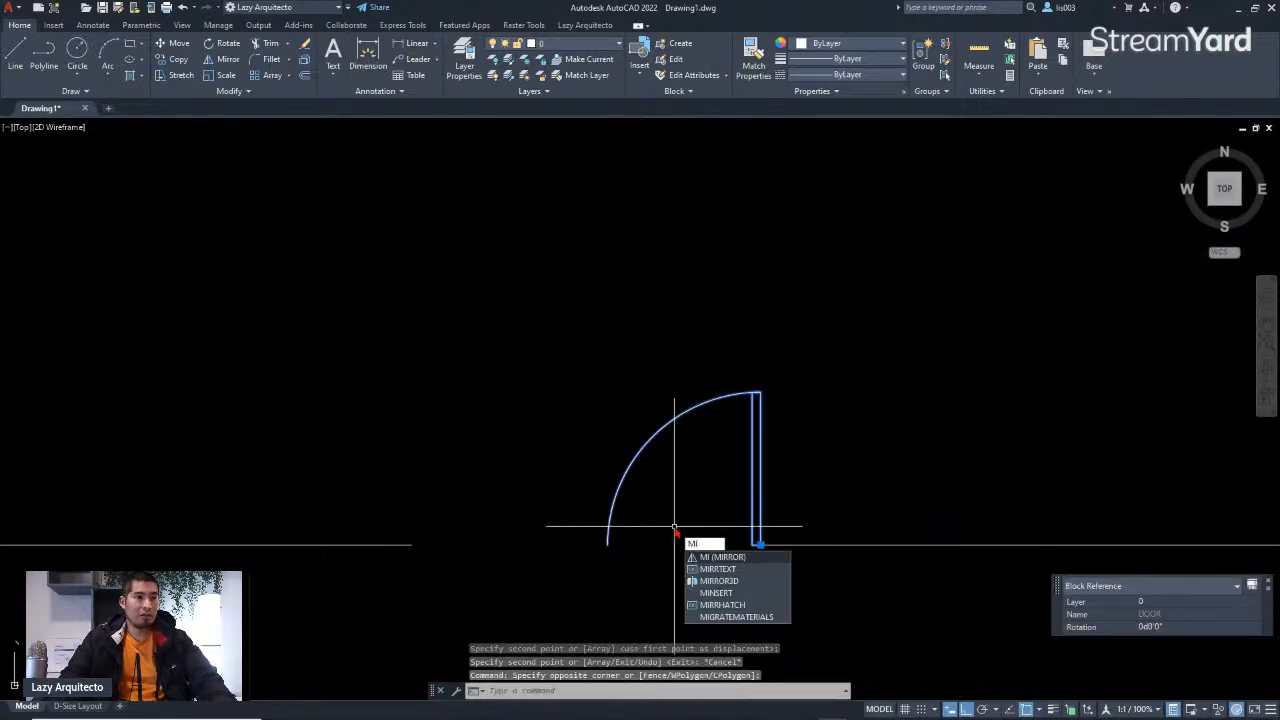
{"action": "key", "text": "Return"}
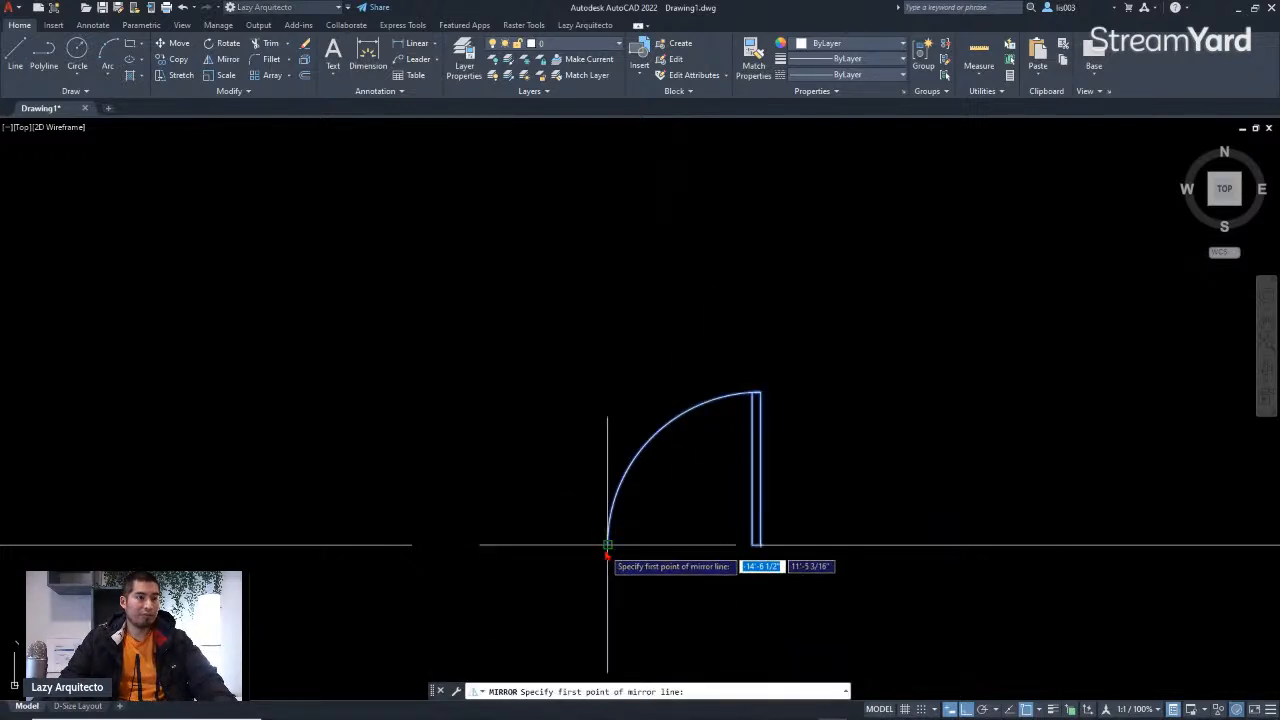
{"action": "left_click", "coordinate": [608, 545]}
{"action": "left_click", "coordinate": [611, 597]}
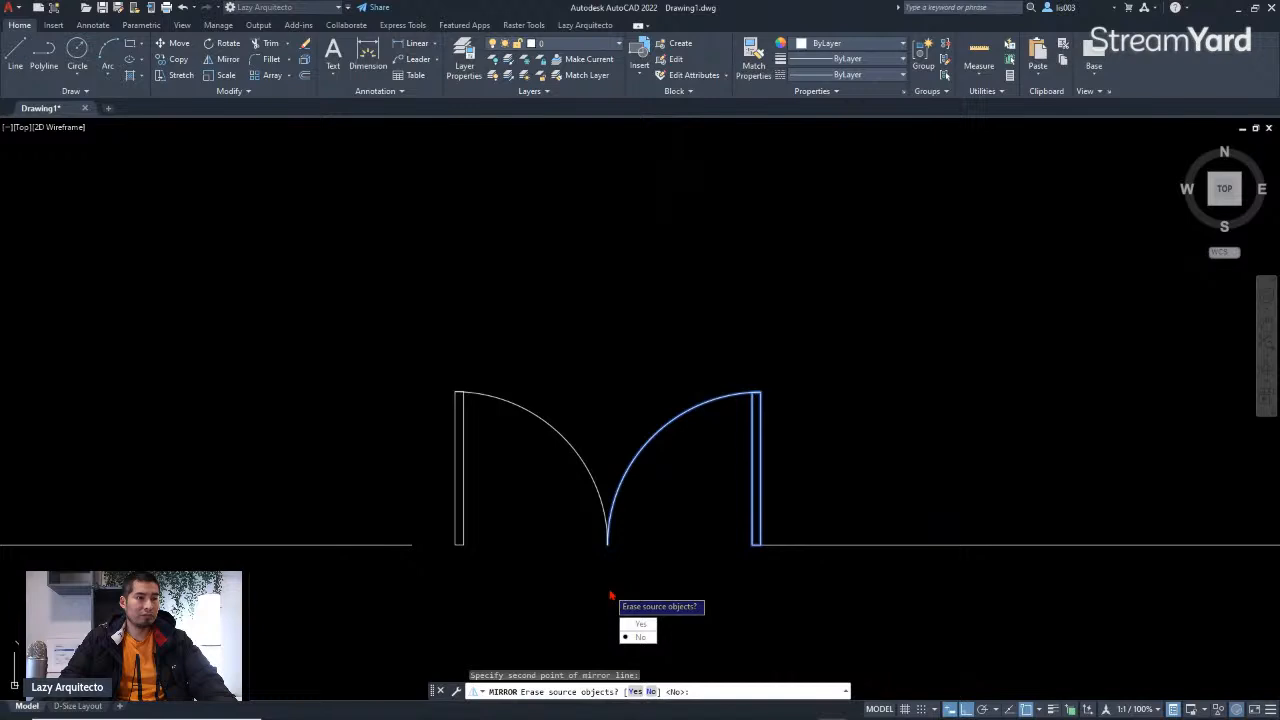
{"action": "key", "text": "Return"}
Step: Compare the entrance double door with the reference sketch's lower wall
{"action": "scroll", "coordinate": [708, 509], "scroll_direction": "up", "scroll_amount": 3}
{"action": "scroll", "coordinate": [420, 543], "scroll_direction": "down", "scroll_amount": 5}
{"action": "scroll", "coordinate": [314, 516], "scroll_direction": "up", "scroll_amount": 5}
{"action": "scroll", "coordinate": [314, 516], "scroll_direction": "up", "scroll_amount": 2}
{"action": "scroll", "coordinate": [314, 516], "scroll_direction": "down", "scroll_amount": 4}
{"action": "scroll", "coordinate": [878, 510], "scroll_direction": "up", "scroll_amount": 3}
{"action": "scroll", "coordinate": [878, 510], "scroll_direction": "up", "scroll_amount": 2}
{"action": "scroll", "coordinate": [792, 520], "scroll_direction": "down", "scroll_amount": 6}
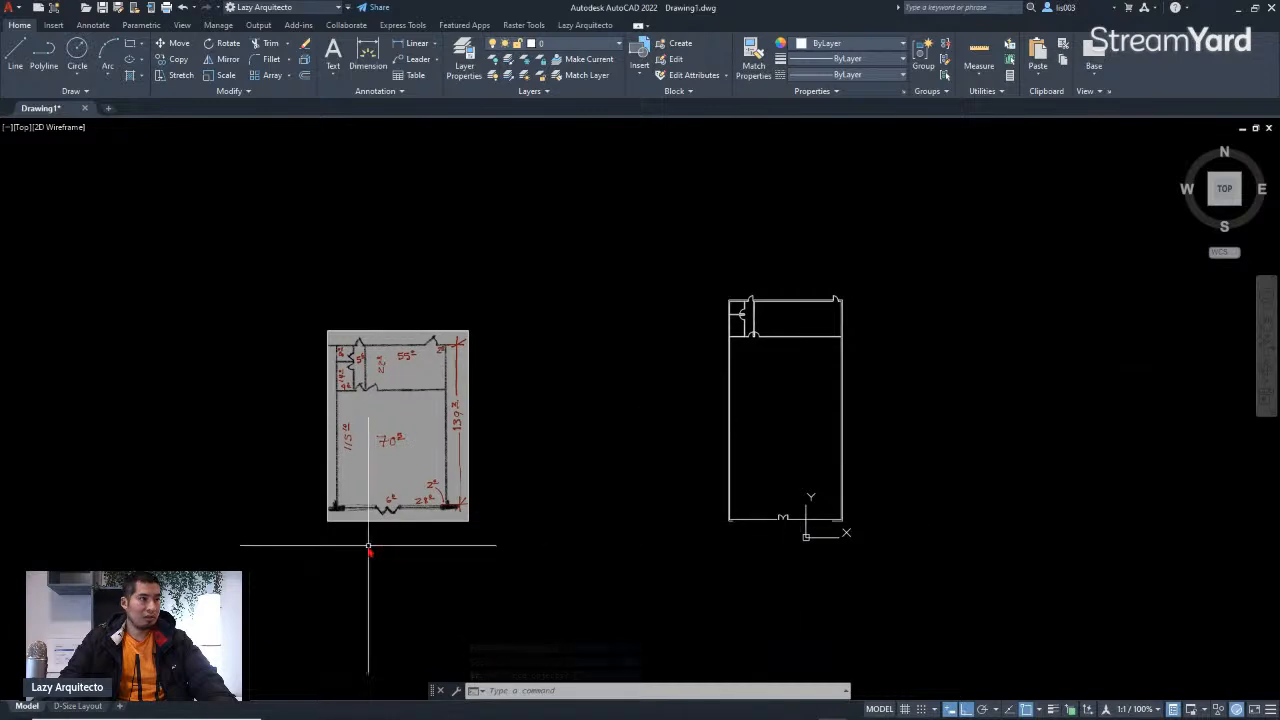
{"action": "scroll", "coordinate": [372, 540], "scroll_direction": "up", "scroll_amount": 5}
{"action": "scroll", "coordinate": [372, 524], "scroll_direction": "up", "scroll_amount": 2}
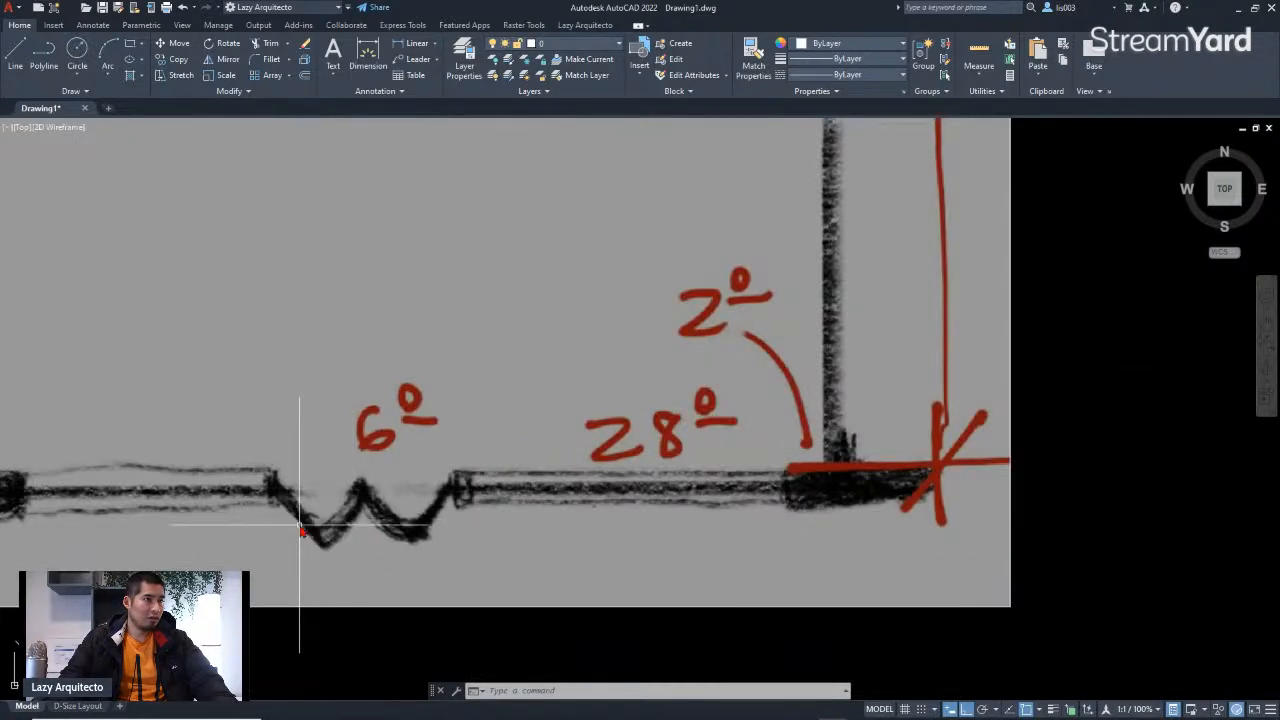
{"action": "scroll", "coordinate": [283, 530], "scroll_direction": "down", "scroll_amount": 4}
{"action": "scroll", "coordinate": [1105, 515], "scroll_direction": "up", "scroll_amount": 5}
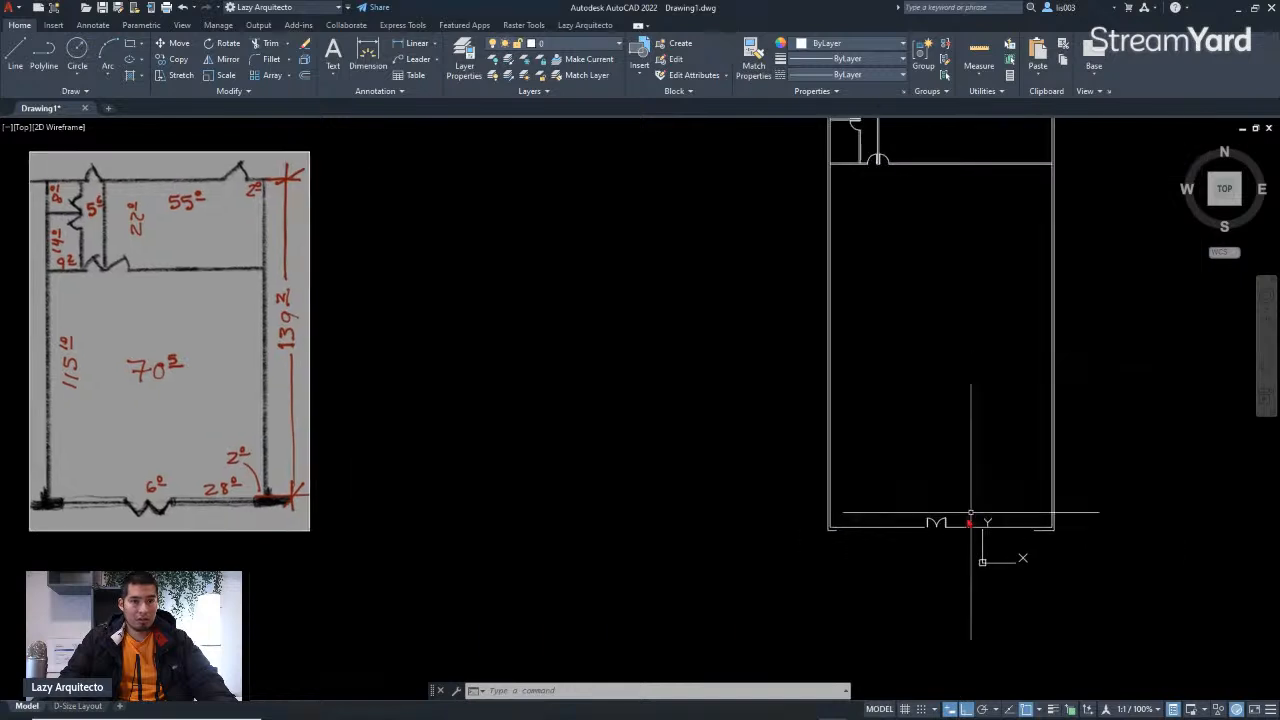
Step: Mirror the entrance double door about the wall line, erasing the original, so both leaves swing outward
{"action": "left_click", "coordinate": [953, 500]}
{"action": "left_click", "coordinate": [778, 440]}
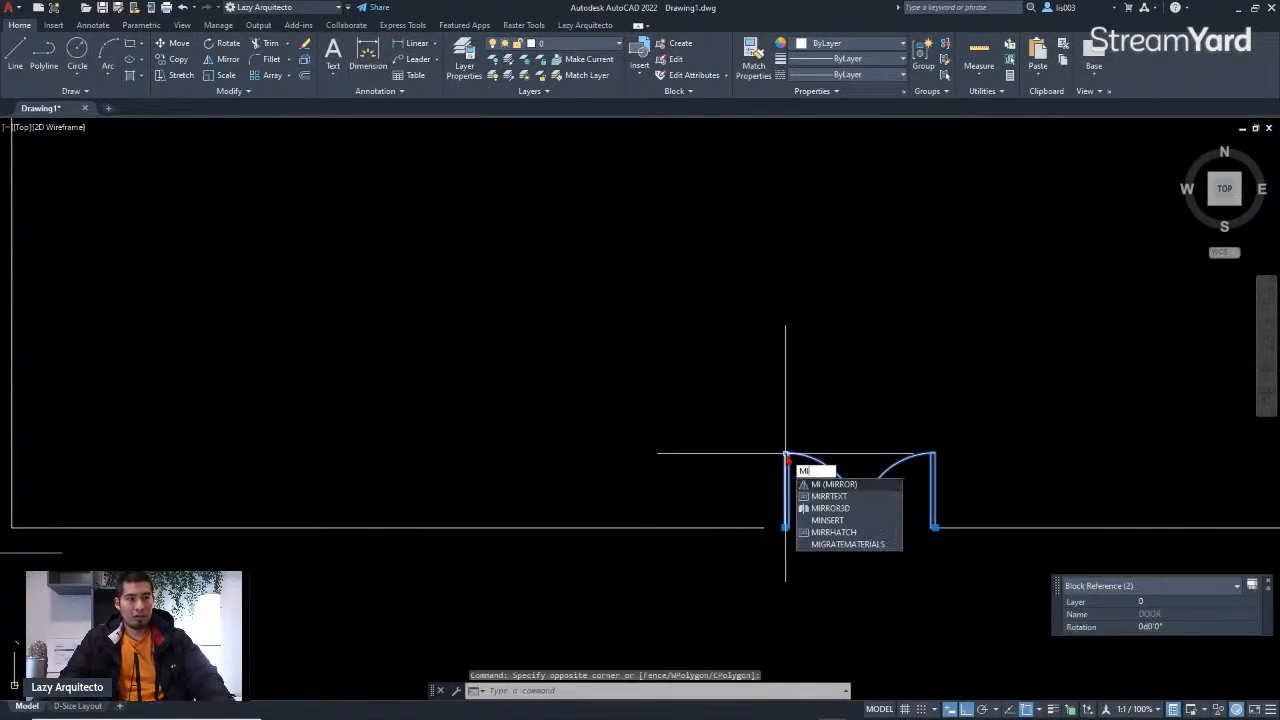
{"action": "key", "text": "Return"}
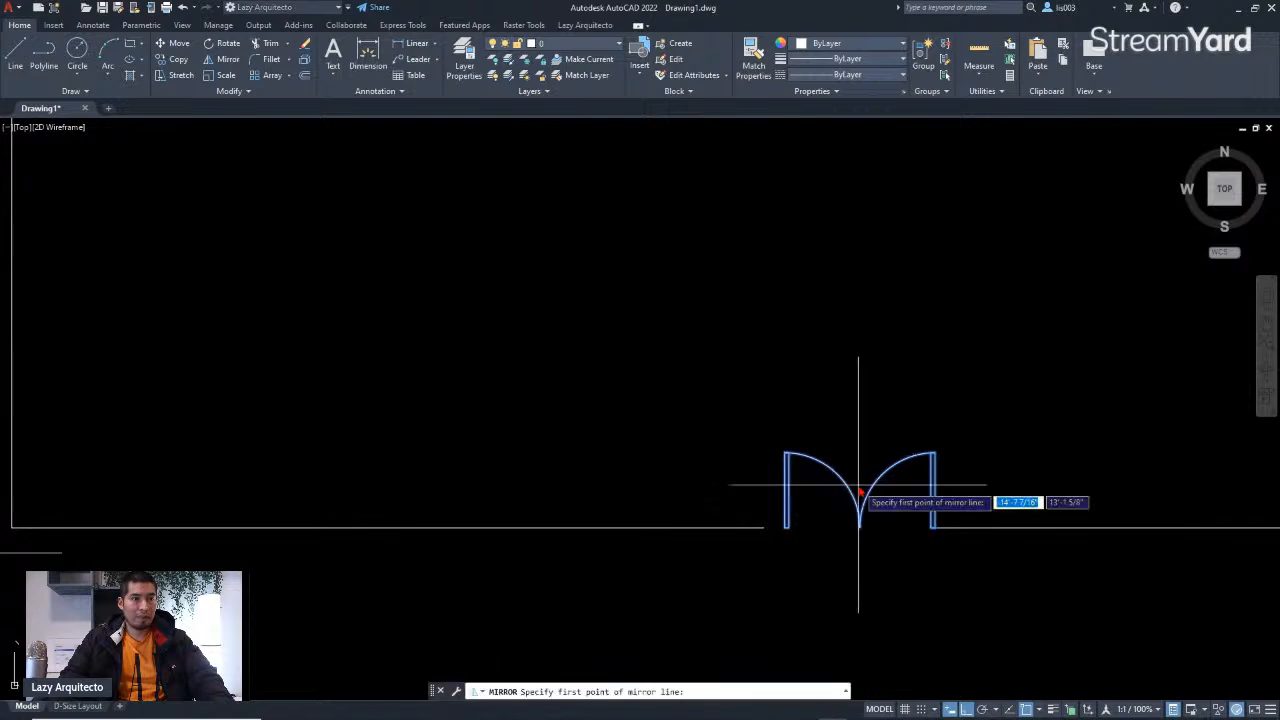
{"action": "scroll", "coordinate": [860, 486], "scroll_direction": "down", "scroll_amount": 5}
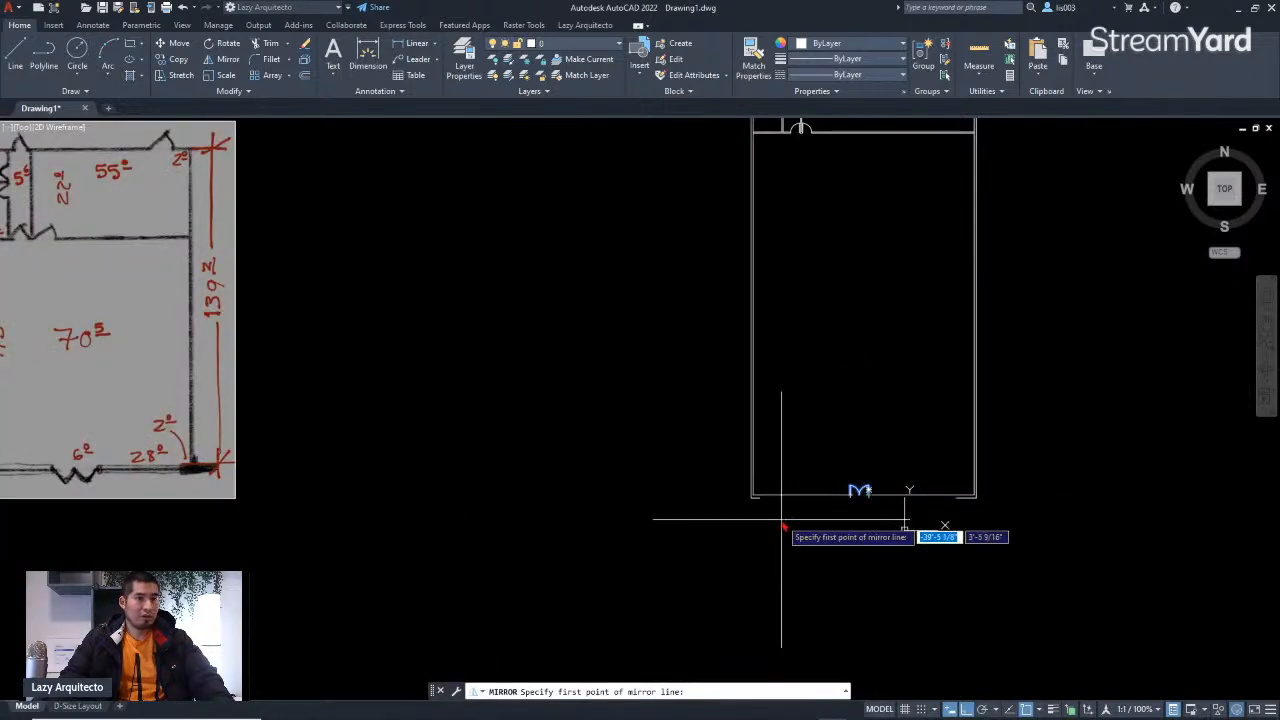
{"action": "scroll", "coordinate": [35, 488], "scroll_direction": "up", "scroll_amount": 6}
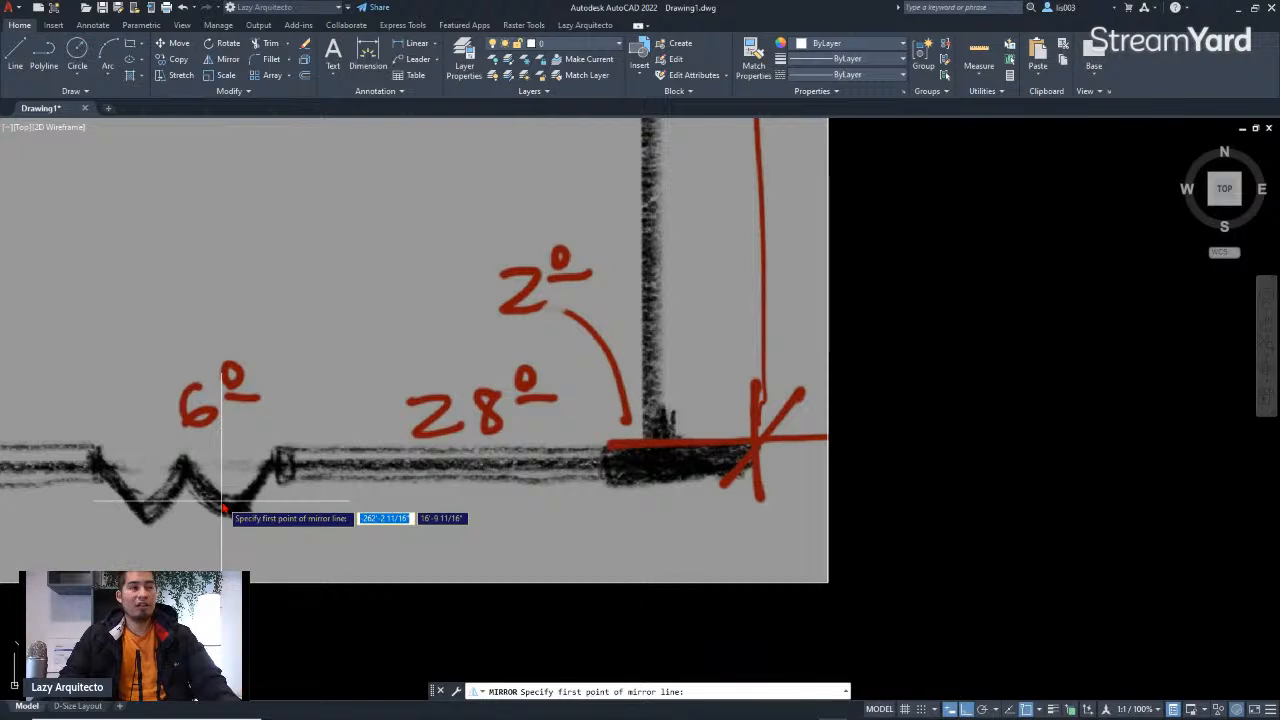
{"action": "scroll", "coordinate": [194, 491], "scroll_direction": "down", "scroll_amount": 6}
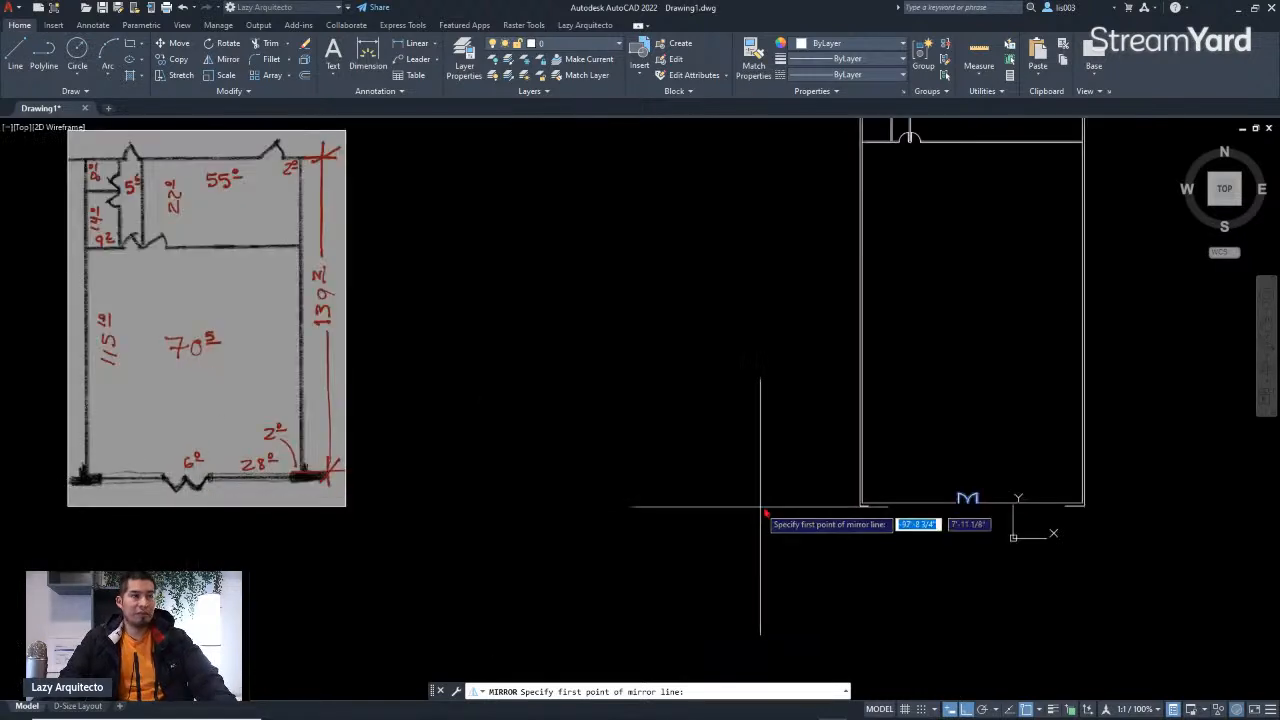
{"action": "scroll", "coordinate": [975, 518], "scroll_direction": "up", "scroll_amount": 15}
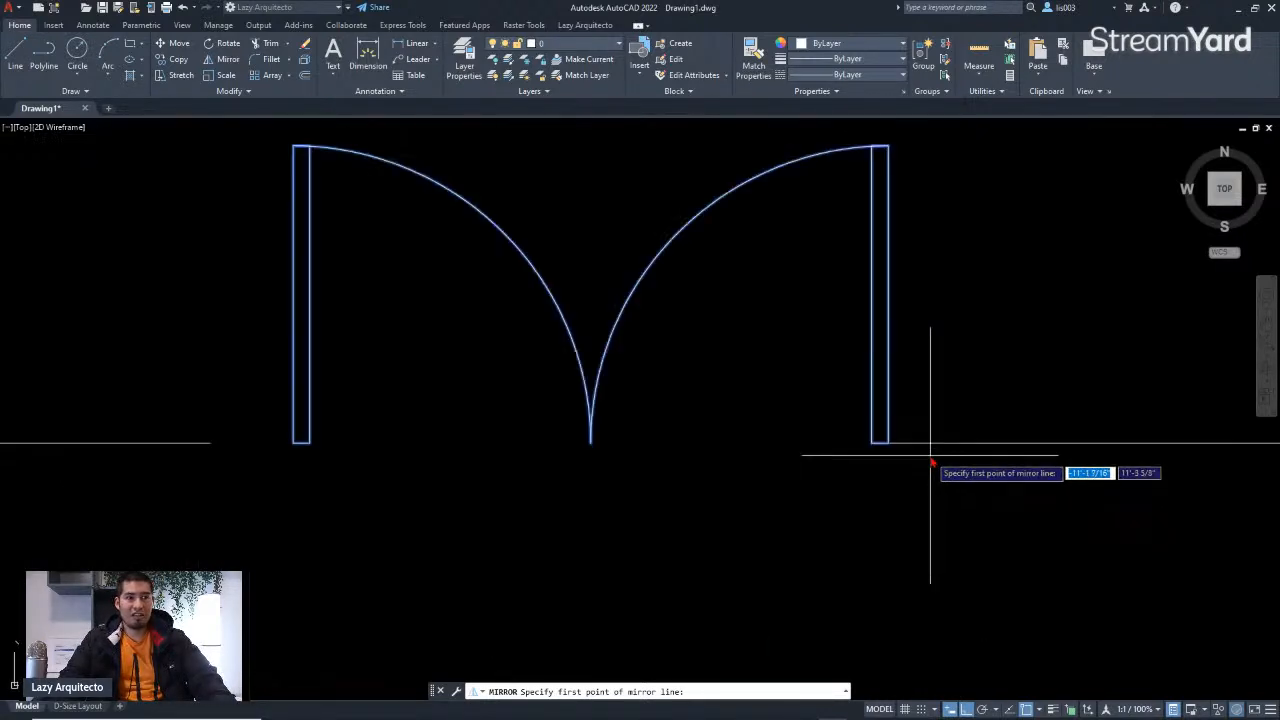
{"action": "left_click", "coordinate": [896, 442]}
{"action": "left_click", "coordinate": [1021, 411]}
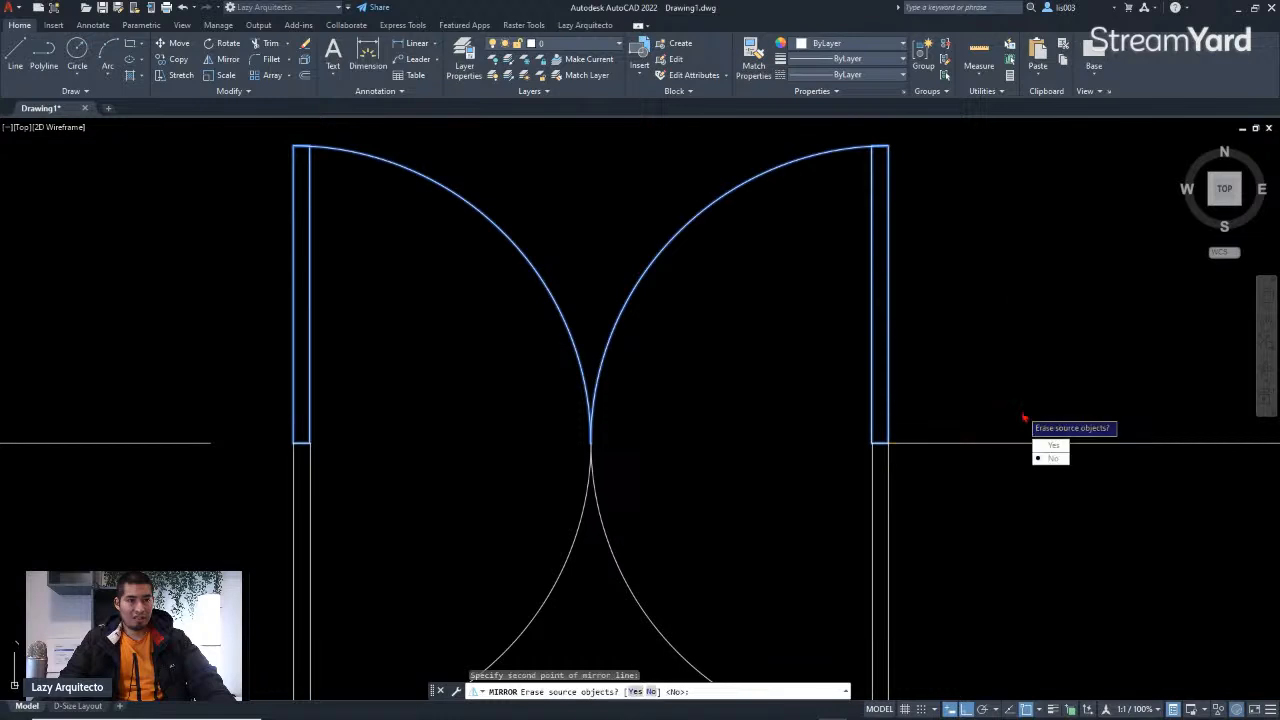
{"action": "type", "text": "Y"}
{"action": "key", "text": "Return"}
Step: Examine the reference sketch's lower wall beside the entrance door
{"action": "scroll", "coordinate": [837, 500], "scroll_direction": "down", "scroll_amount": 7}
{"action": "scroll", "coordinate": [828, 530], "scroll_direction": "up", "scroll_amount": 4}
{"action": "left_click", "coordinate": [897, 523]}
{"action": "key", "text": "Escape"}
{"action": "scroll", "coordinate": [711, 528], "scroll_direction": "down", "scroll_amount": 8}
{"action": "scroll", "coordinate": [711, 528], "scroll_direction": "down", "scroll_amount": 3}
{"action": "scroll", "coordinate": [711, 540], "scroll_direction": "up", "scroll_amount": 3}
{"action": "scroll", "coordinate": [829, 530], "scroll_direction": "down", "scroll_amount": 3}
{"action": "scroll", "coordinate": [95, 489], "scroll_direction": "up", "scroll_amount": 6}
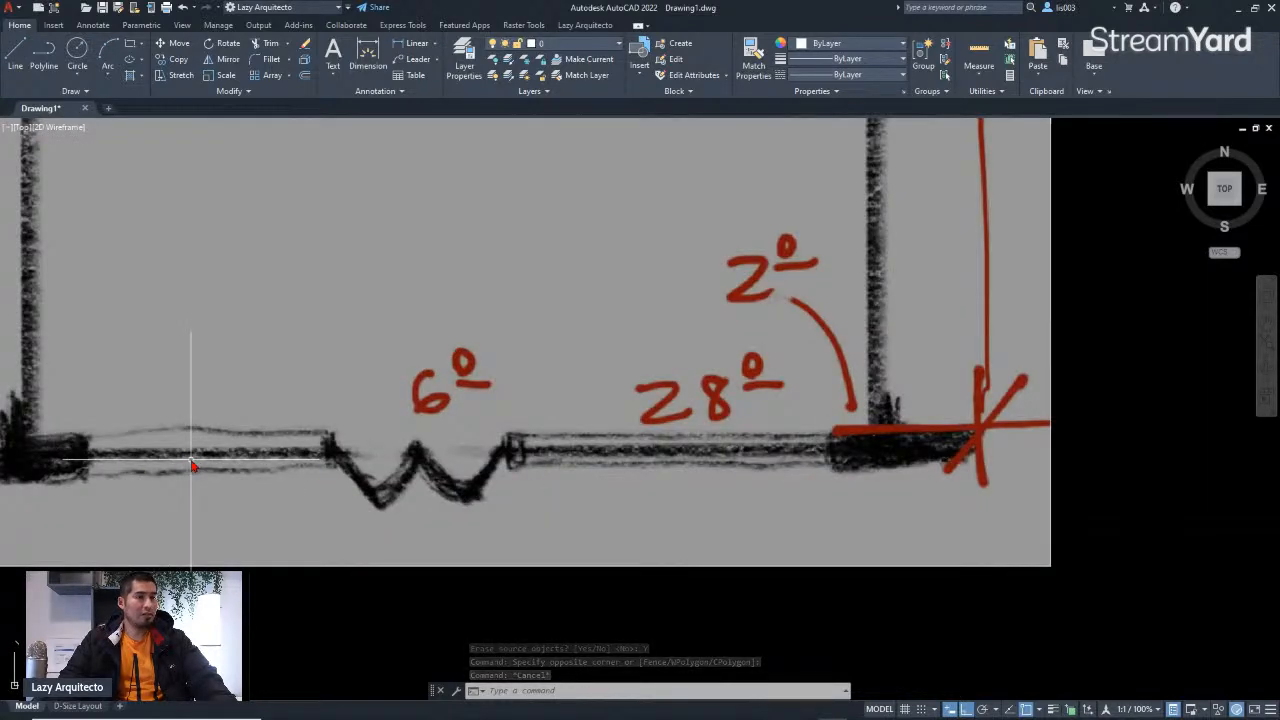
{"action": "scroll", "coordinate": [193, 465], "scroll_direction": "down", "scroll_amount": 6}
{"action": "scroll", "coordinate": [587, 260], "scroll_direction": "up", "scroll_amount": 8}
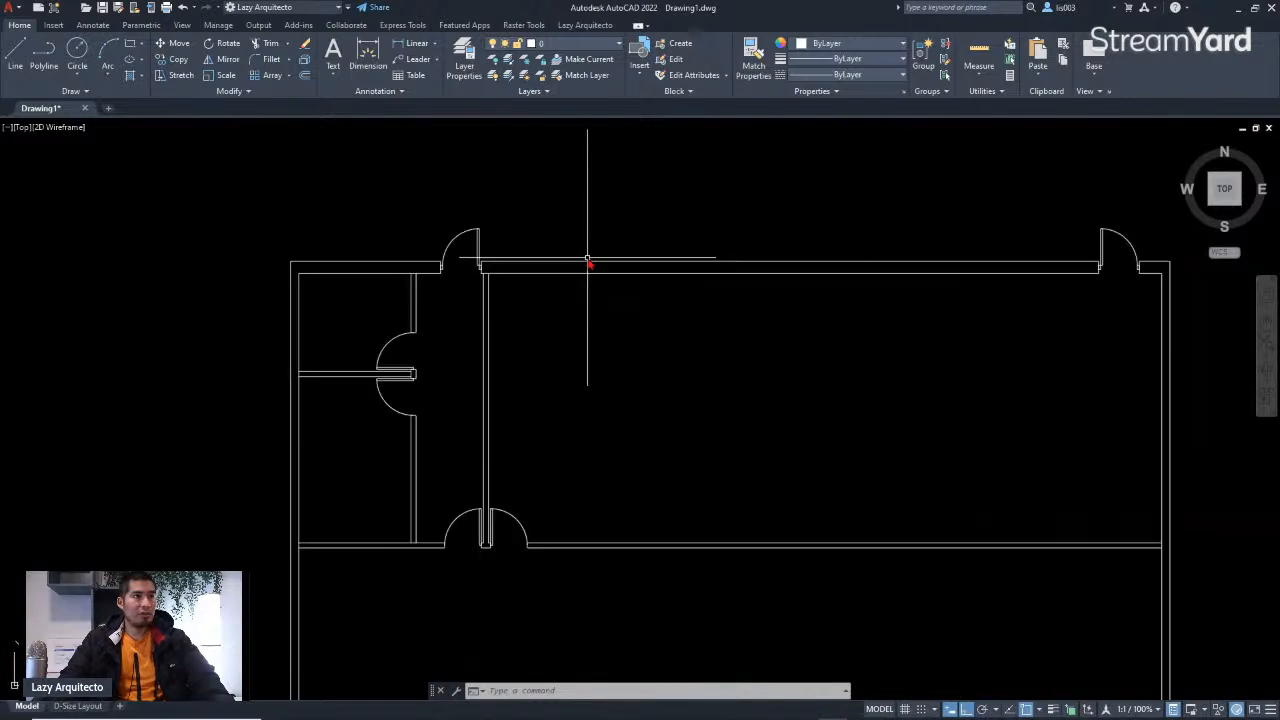
{"action": "scroll", "coordinate": [470, 268], "scroll_direction": "up", "scroll_amount": 8}
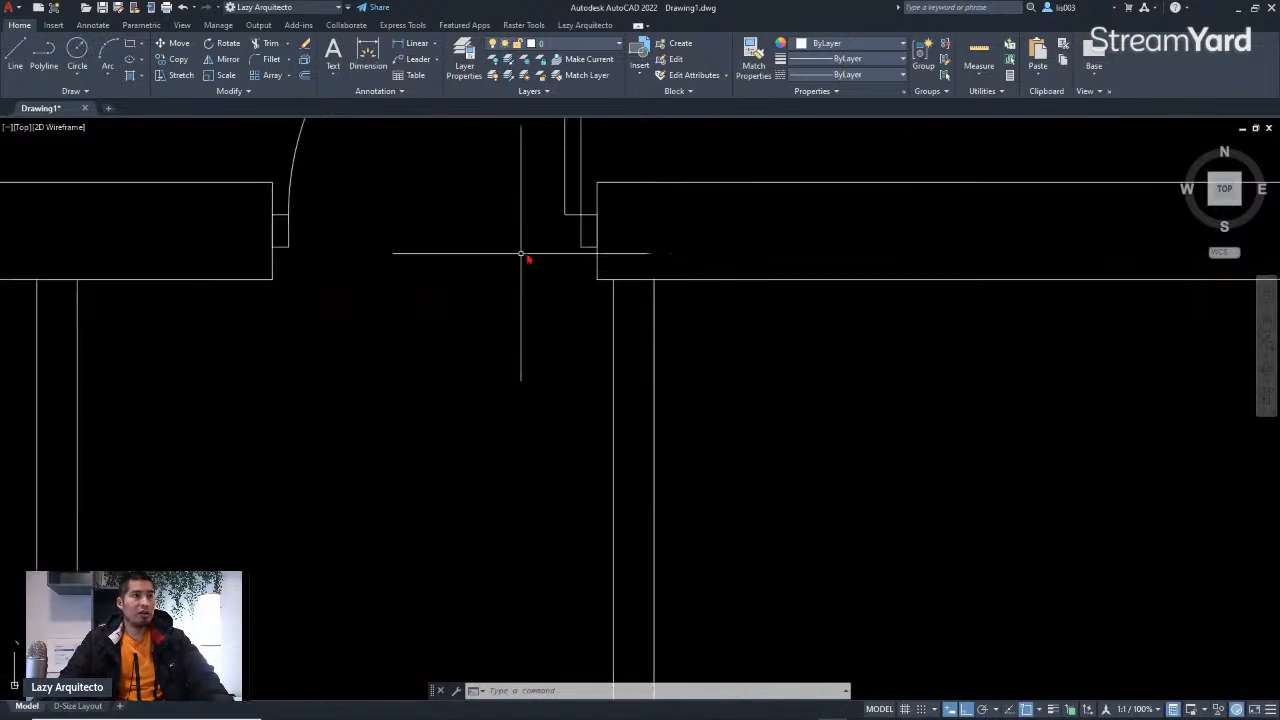
Step: Copy a door jamb rectangle from the upper wall to an empty area below the plan
{"action": "left_click", "coordinate": [580, 232]}
{"action": "type", "text": "CO"}
{"action": "key", "text": "Return"}
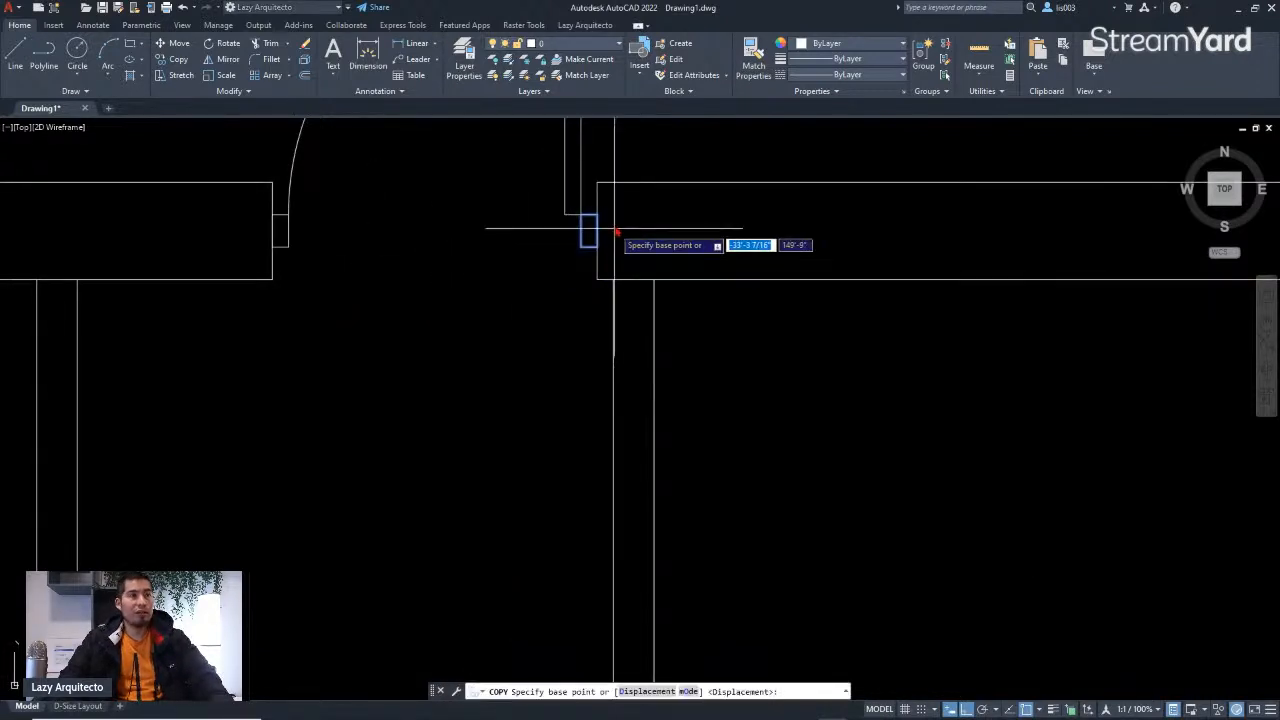
{"action": "left_click", "coordinate": [597, 214]}
{"action": "scroll", "coordinate": [600, 230], "scroll_direction": "down", "scroll_amount": 9}
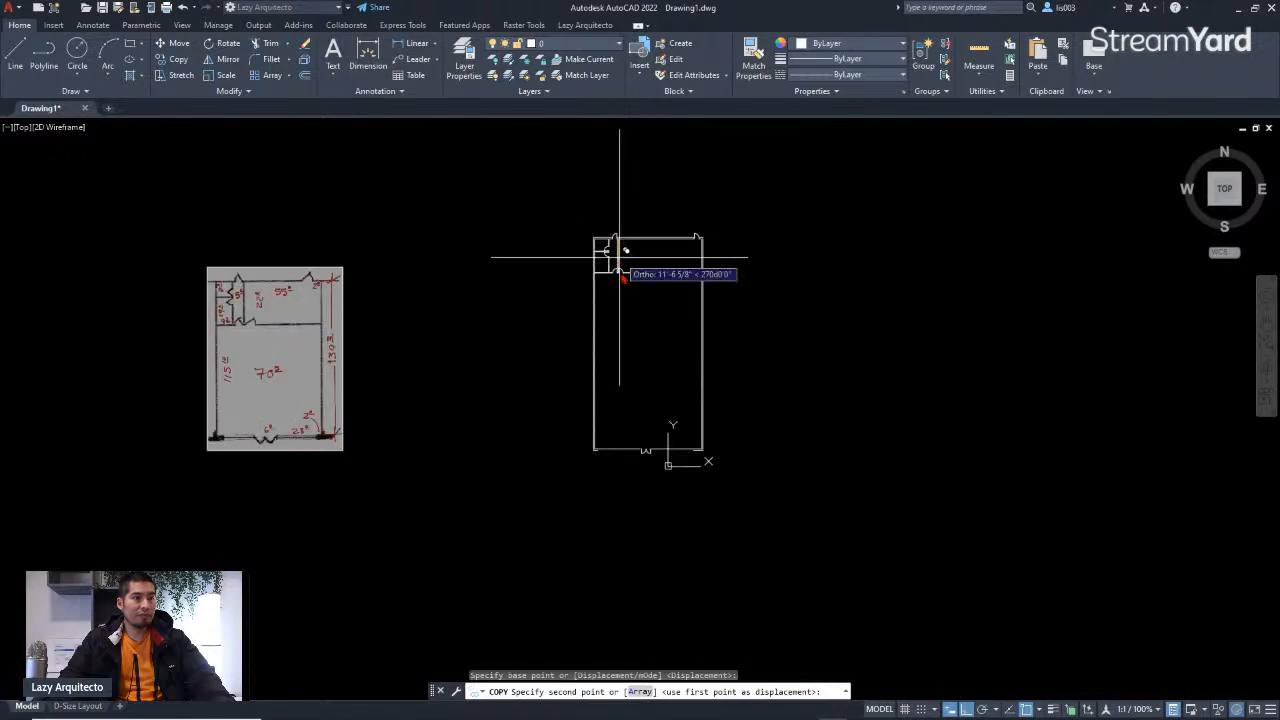
{"action": "scroll", "coordinate": [611, 479], "scroll_direction": "up", "scroll_amount": 5}
{"action": "left_click", "coordinate": [625, 478]}
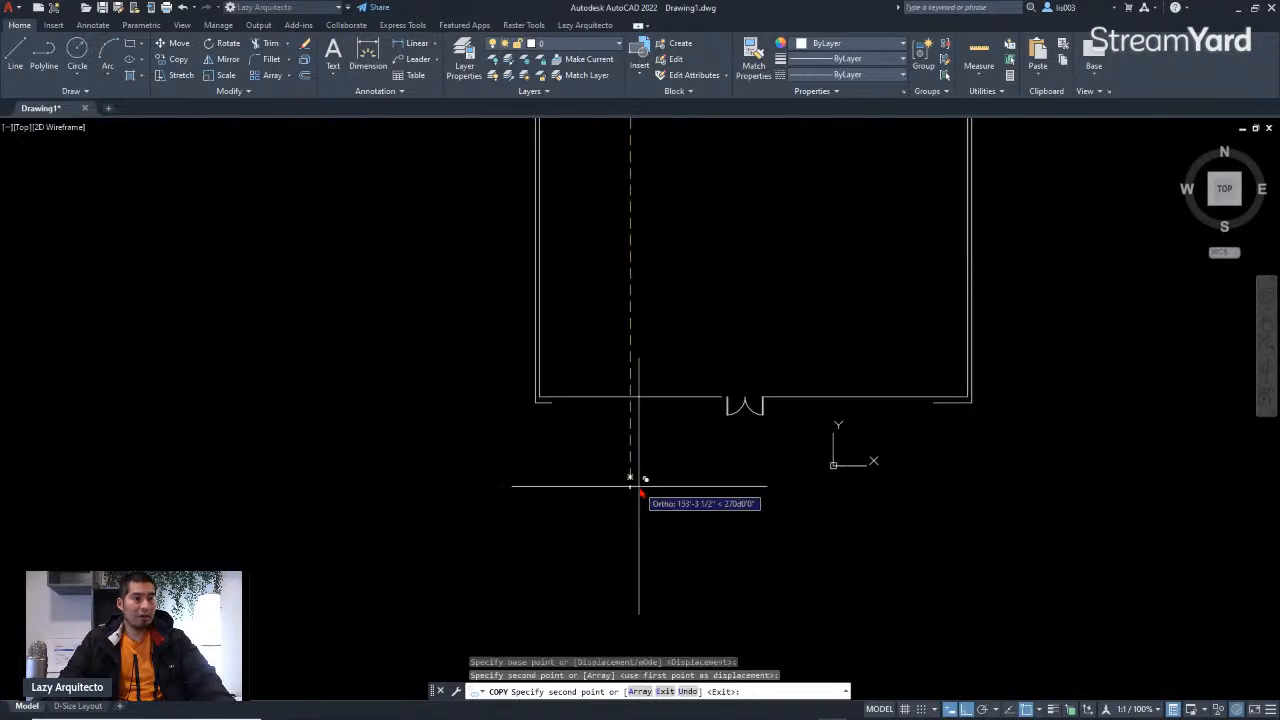
{"action": "scroll", "coordinate": [634, 486], "scroll_direction": "up", "scroll_amount": 4}
{"action": "key", "text": "Escape"}
Step: Draw a 12-inch line rightward from the midpoint of the copied jamb rectangle's right side
{"action": "scroll", "coordinate": [600, 450], "scroll_direction": "down", "scroll_amount": 6}
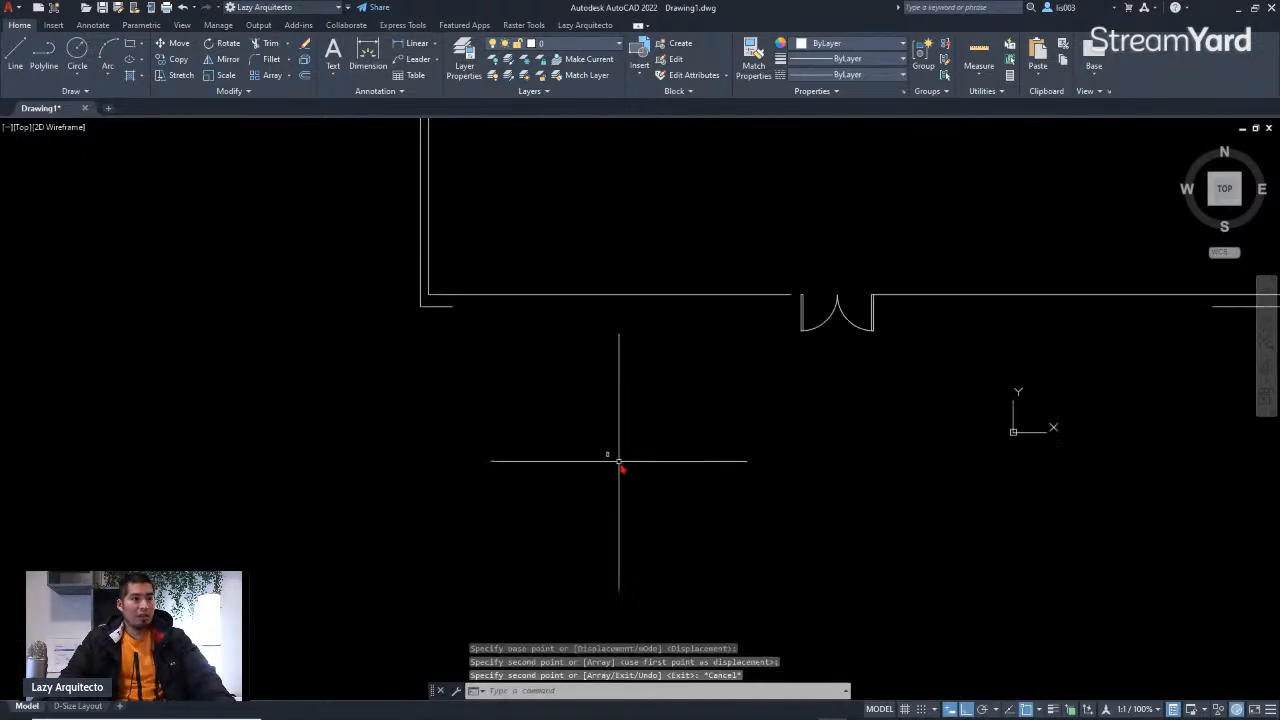
{"action": "scroll", "coordinate": [617, 463], "scroll_direction": "up", "scroll_amount": 6}
{"action": "middle_click_drag", "start_coordinate": [606, 448], "coordinate": [416, 446]}
{"action": "type", "text": "l"}
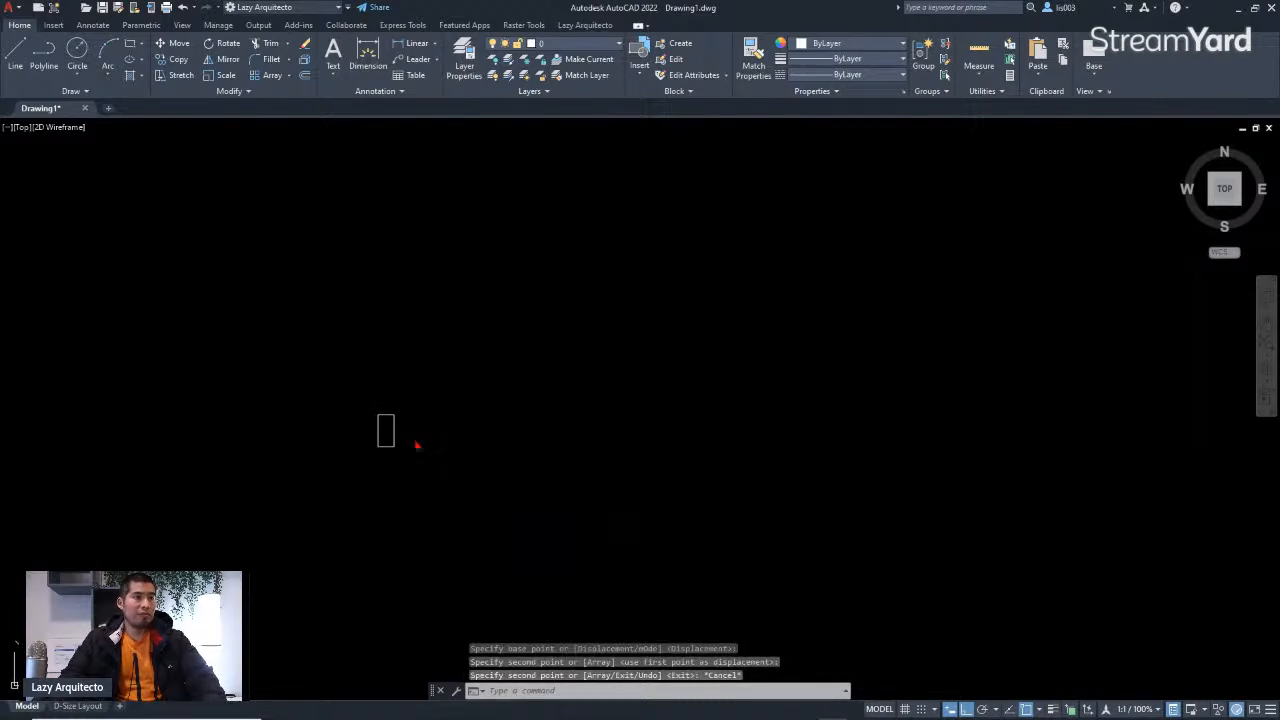
{"action": "key", "text": "Return"}
{"action": "left_click", "coordinate": [392, 432]}
{"action": "scroll", "coordinate": [522, 433], "scroll_direction": "down", "scroll_amount": 2}
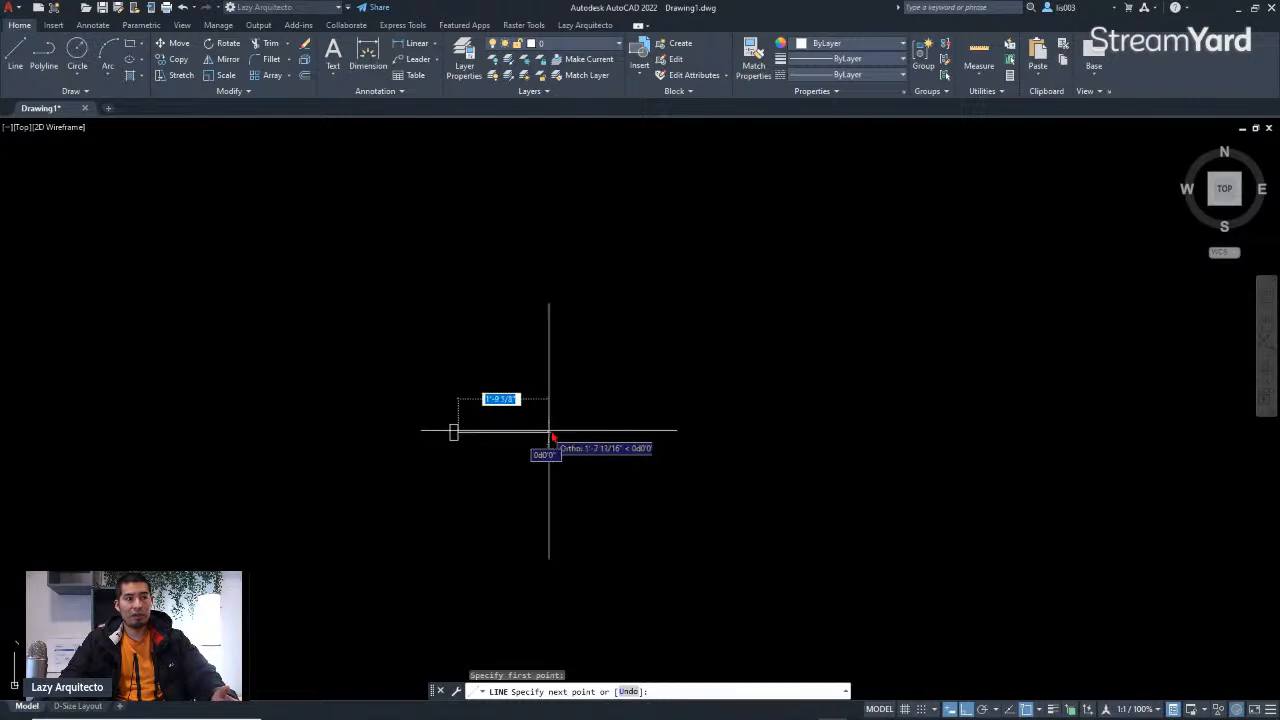
{"action": "scroll", "coordinate": [477, 432], "scroll_direction": "up", "scroll_amount": 2}
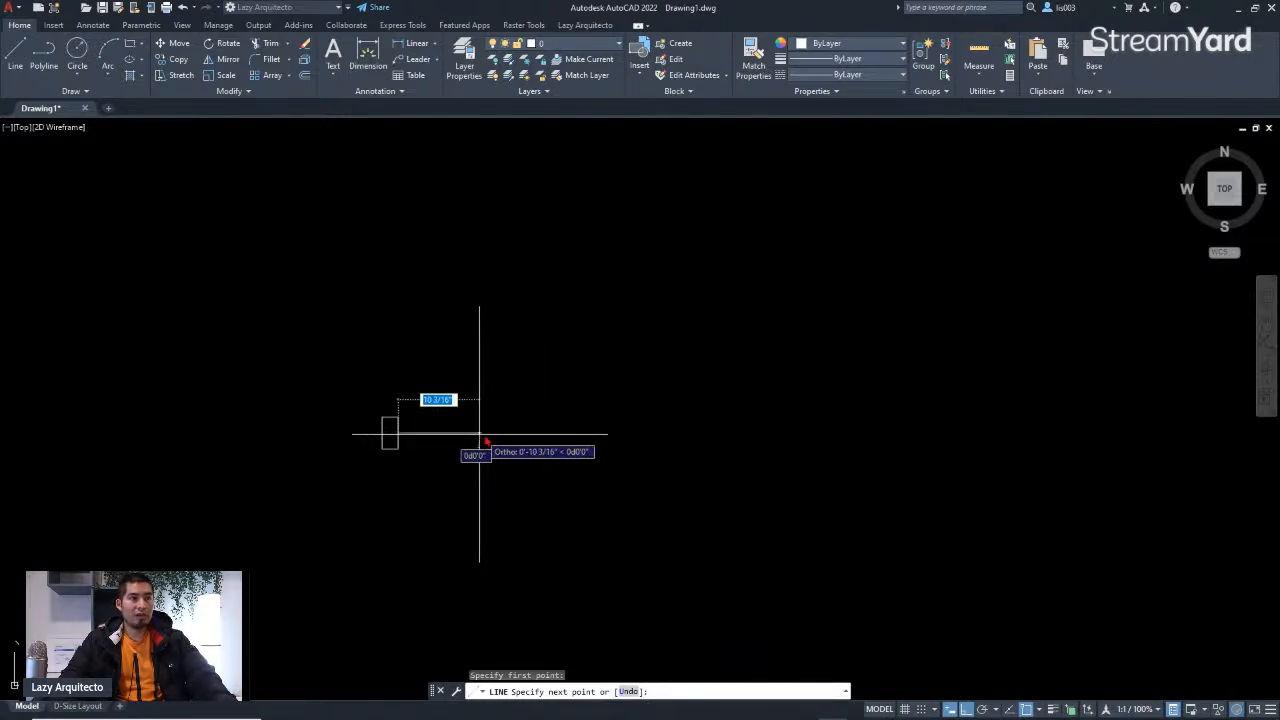
{"action": "type", "text": "12"}
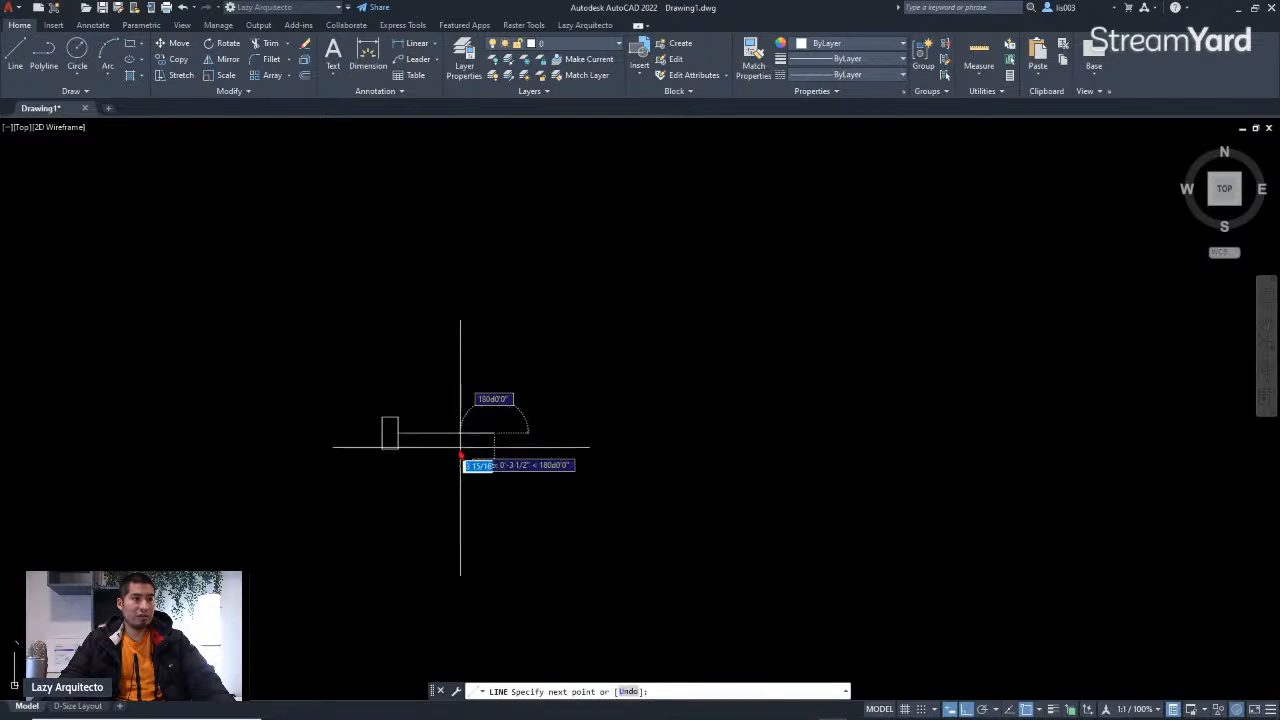
{"action": "key", "text": "Return"}
{"action": "key", "text": "Escape"}
Step: Draw 12-inch lines rightward from the jamb rectangle's bottom and top right corners
{"action": "scroll", "coordinate": [416, 452], "scroll_direction": "up", "scroll_amount": 1}
{"action": "type", "text": "l"}
{"action": "key", "text": "Return"}
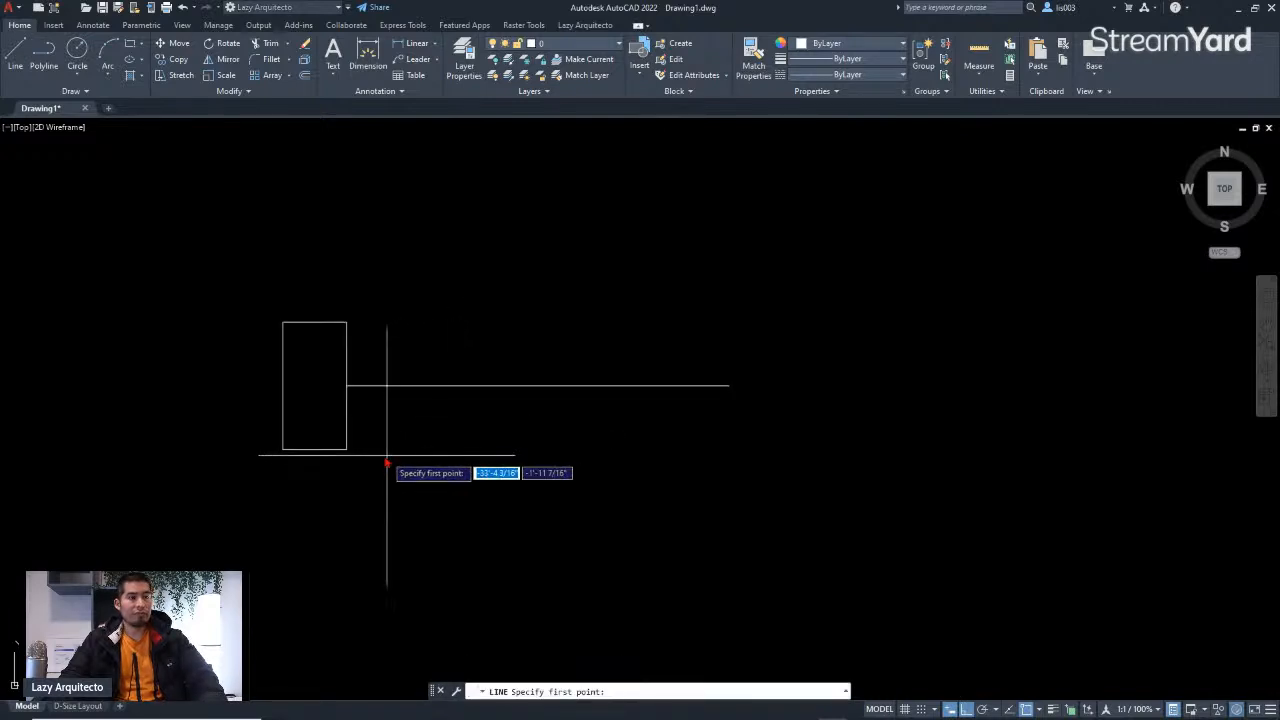
{"action": "left_click", "coordinate": [347, 449]}
{"action": "type", "text": "12"}
{"action": "key", "text": "Return"}
{"action": "key", "text": "Escape"}
{"action": "type", "text": "l"}
{"action": "key", "text": "Return"}
{"action": "left_click", "coordinate": [347, 321]}
{"action": "type", "text": "12"}
{"action": "key", "text": "Return"}
{"action": "key", "text": "Escape"}
Step: Copy the jamb rectangle to the far ends of the three lines to close the window symbol
{"action": "scroll", "coordinate": [610, 355], "scroll_direction": "down", "scroll_amount": 3}
{"action": "left_click", "coordinate": [493, 331]}
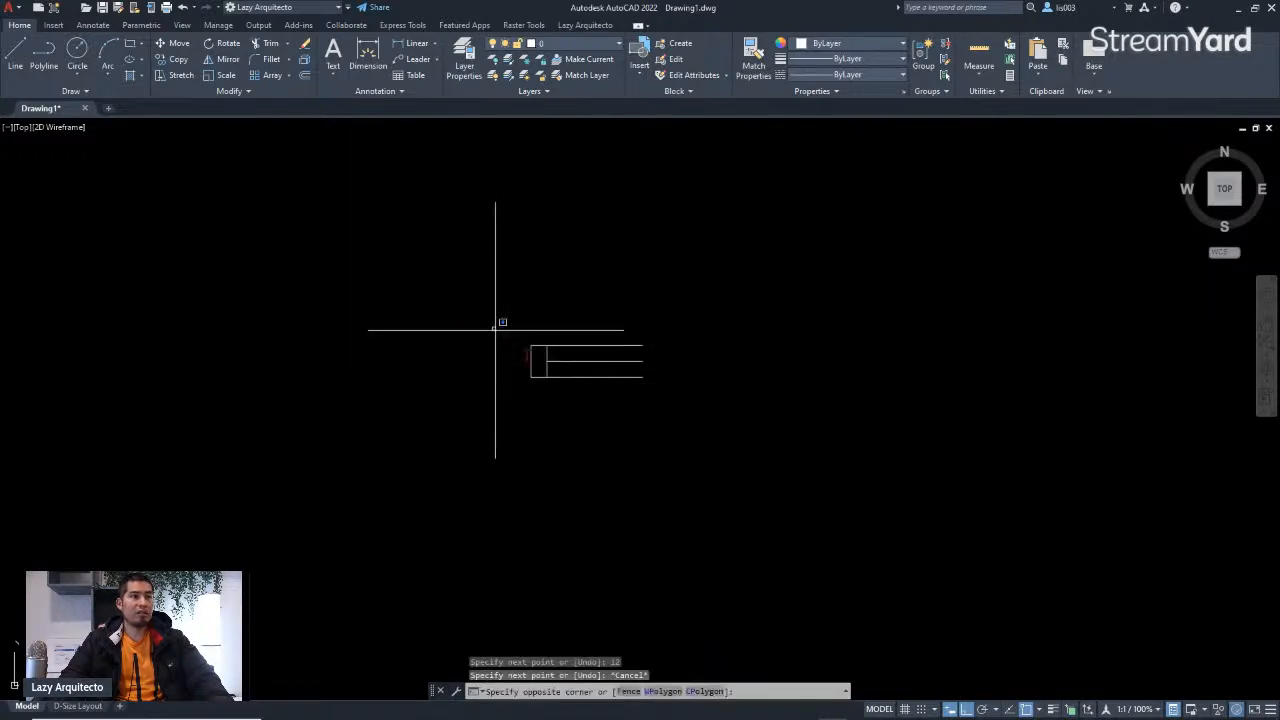
{"action": "left_click", "coordinate": [581, 425]}
{"action": "type", "text": "co"}
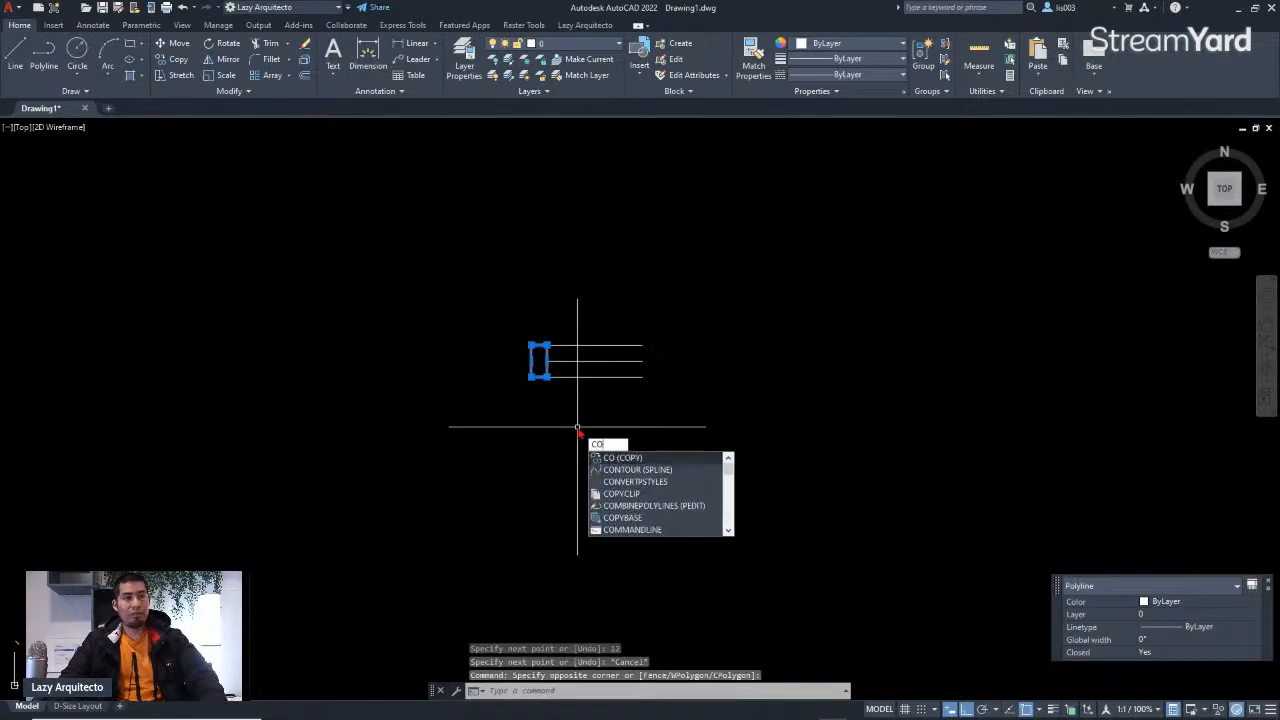
{"action": "key", "text": "Return"}
{"action": "left_click", "coordinate": [531, 346]}
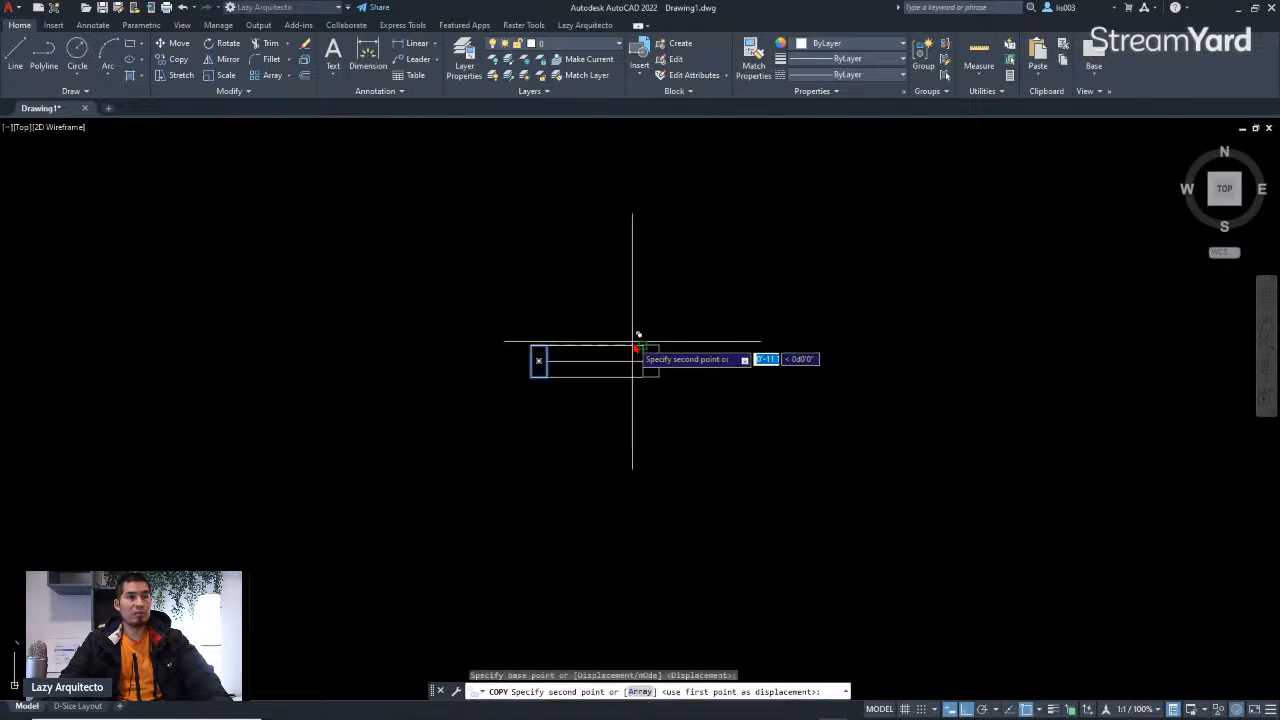
{"action": "key", "text": "Escape"}
Step: Try to move the selected window symbol toward the plan's right wall
{"action": "scroll", "coordinate": [627, 422], "scroll_direction": "down", "scroll_amount": 6}
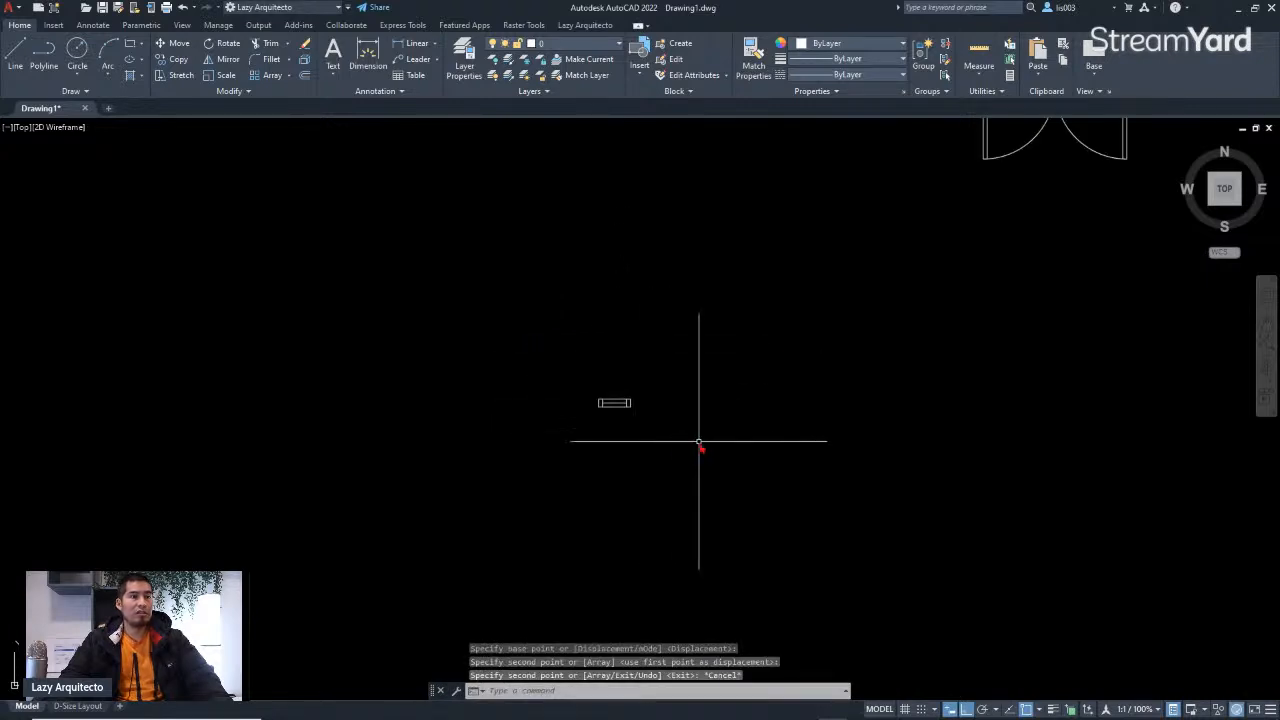
{"action": "scroll", "coordinate": [657, 443], "scroll_direction": "down", "scroll_amount": 5}
{"action": "scroll", "coordinate": [643, 434], "scroll_direction": "up", "scroll_amount": 10}
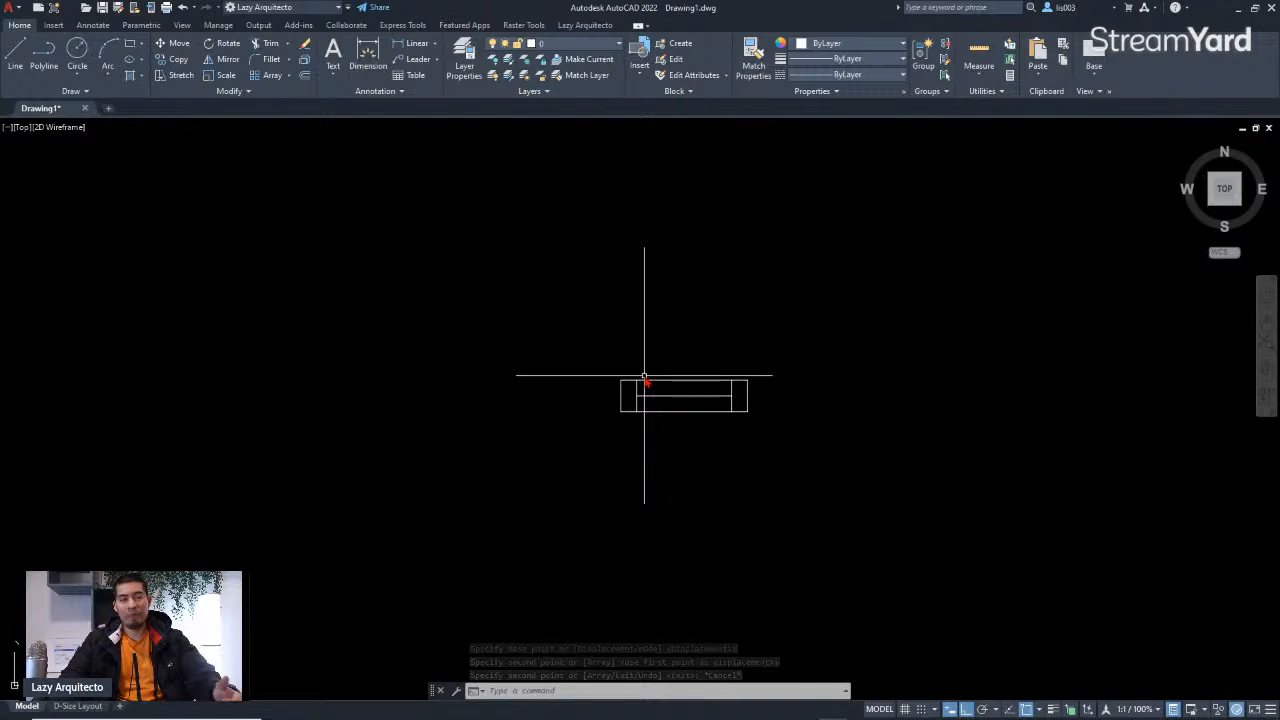
{"action": "left_click", "coordinate": [606, 364]}
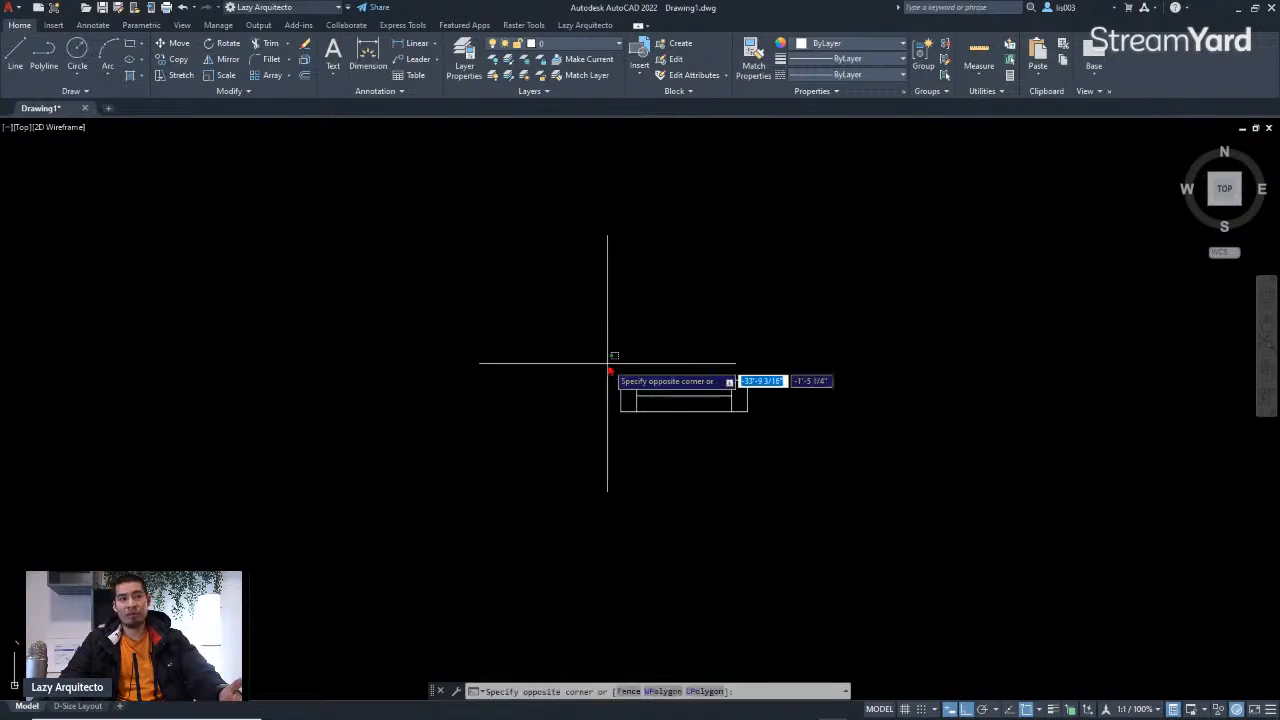
{"action": "left_click", "coordinate": [778, 432]}
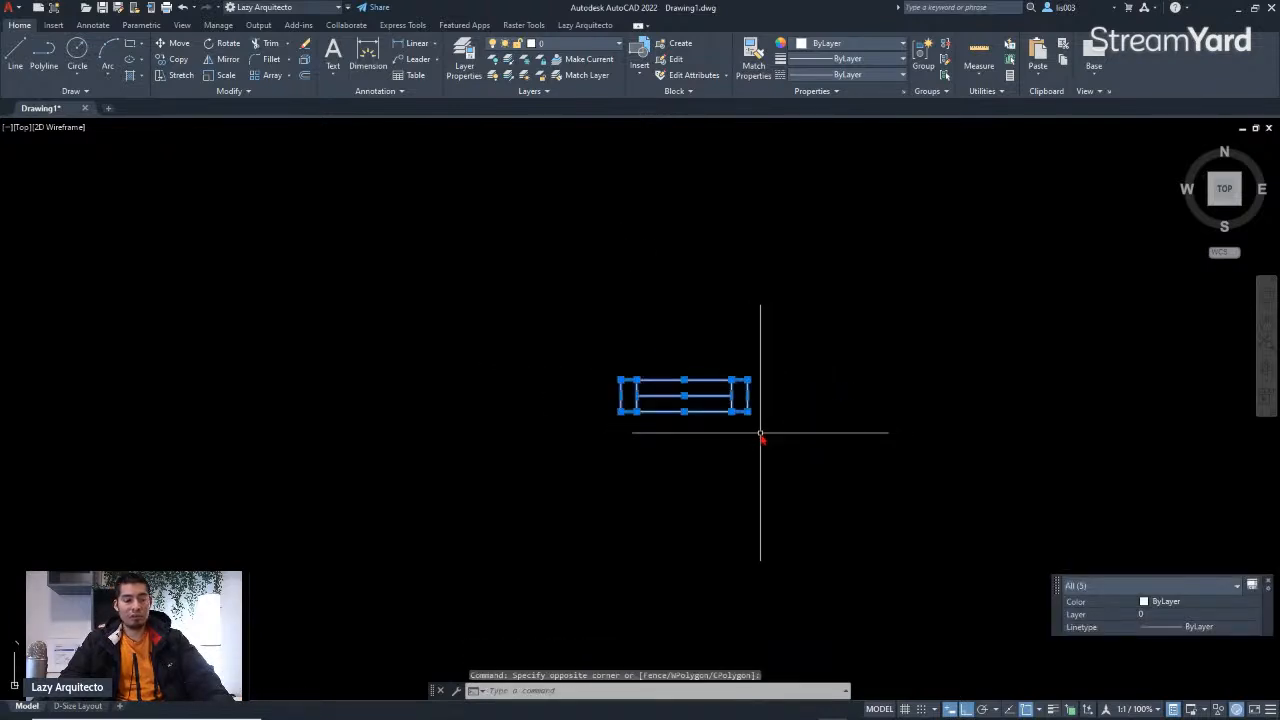
{"action": "scroll", "coordinate": [757, 450], "scroll_direction": "down", "scroll_amount": 4}
{"action": "scroll", "coordinate": [741, 463], "scroll_direction": "up", "scroll_amount": 4}
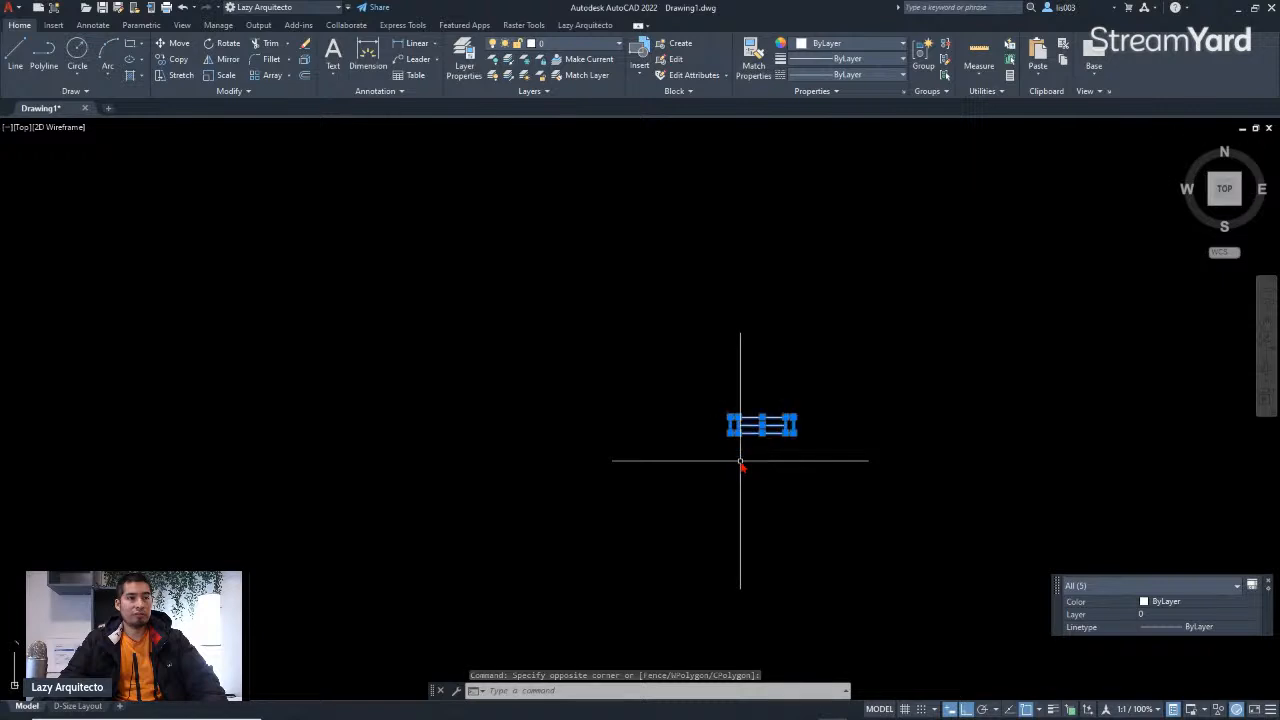
{"action": "scroll", "coordinate": [741, 463], "scroll_direction": "down", "scroll_amount": 4}
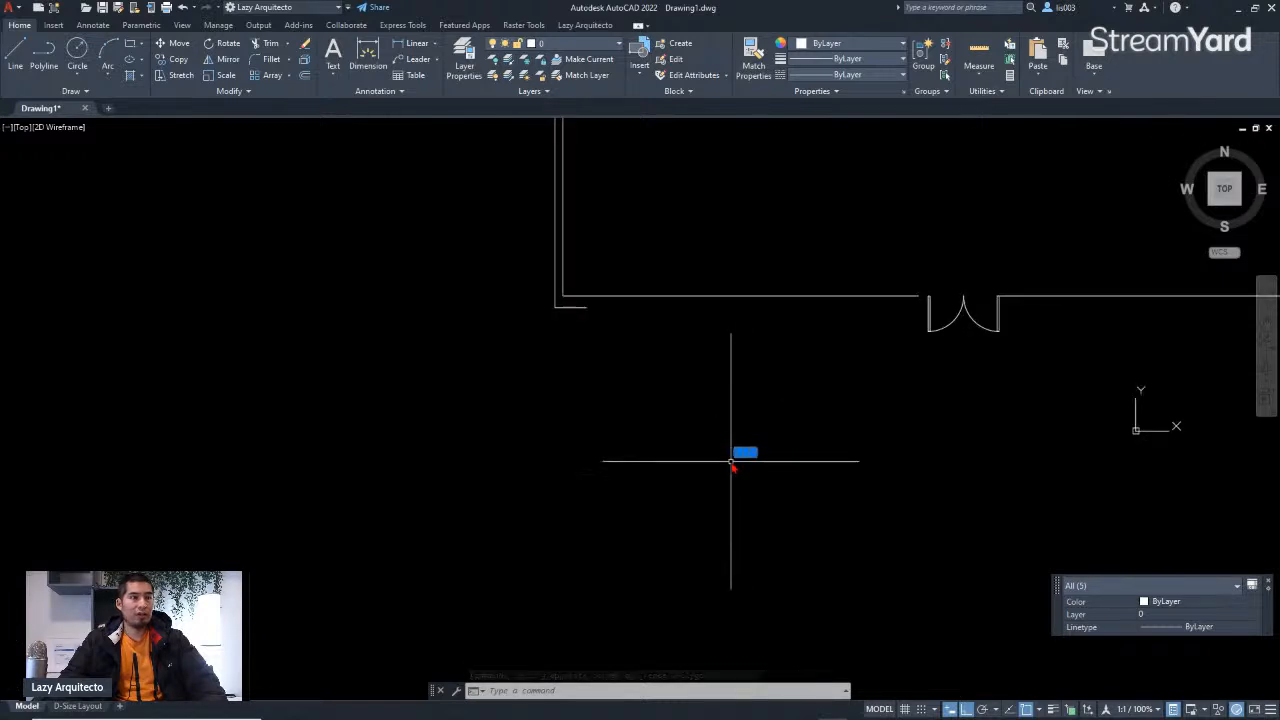
{"action": "scroll", "coordinate": [731, 461], "scroll_direction": "down", "scroll_amount": 5}
{"action": "scroll", "coordinate": [102, 404], "scroll_direction": "up", "scroll_amount": 3}
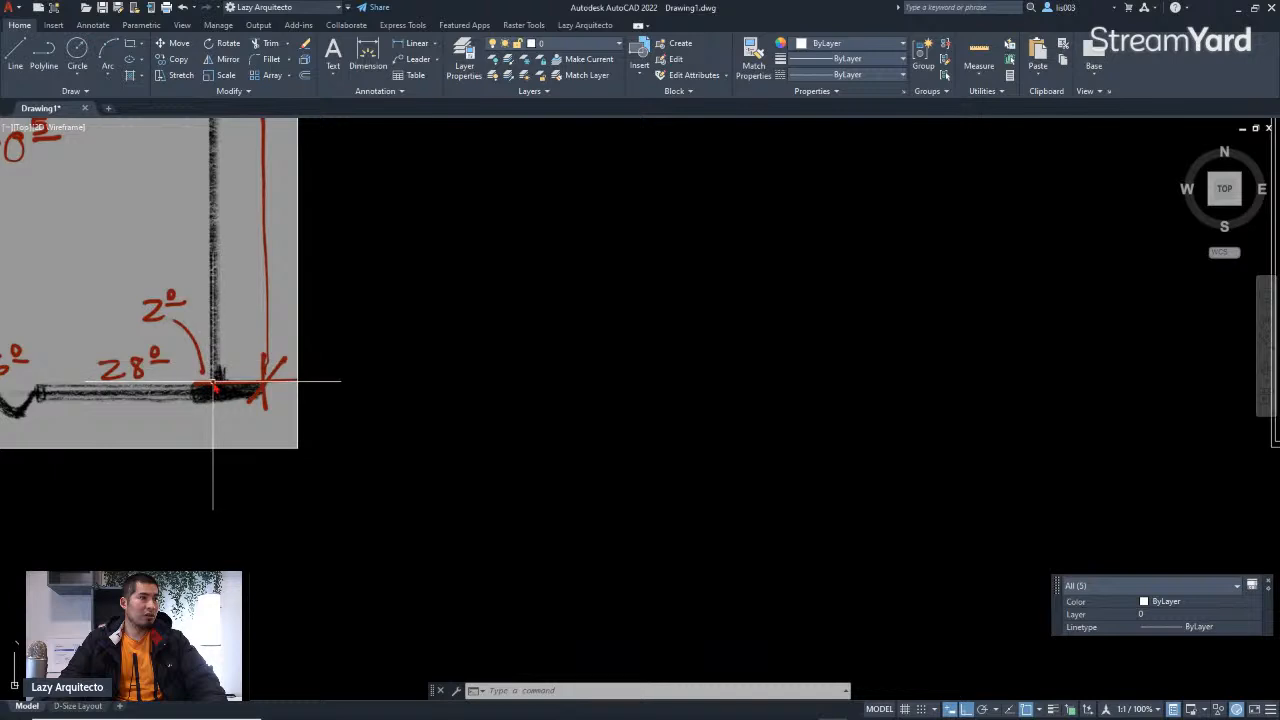
{"action": "scroll", "coordinate": [200, 380], "scroll_direction": "down", "scroll_amount": 6}
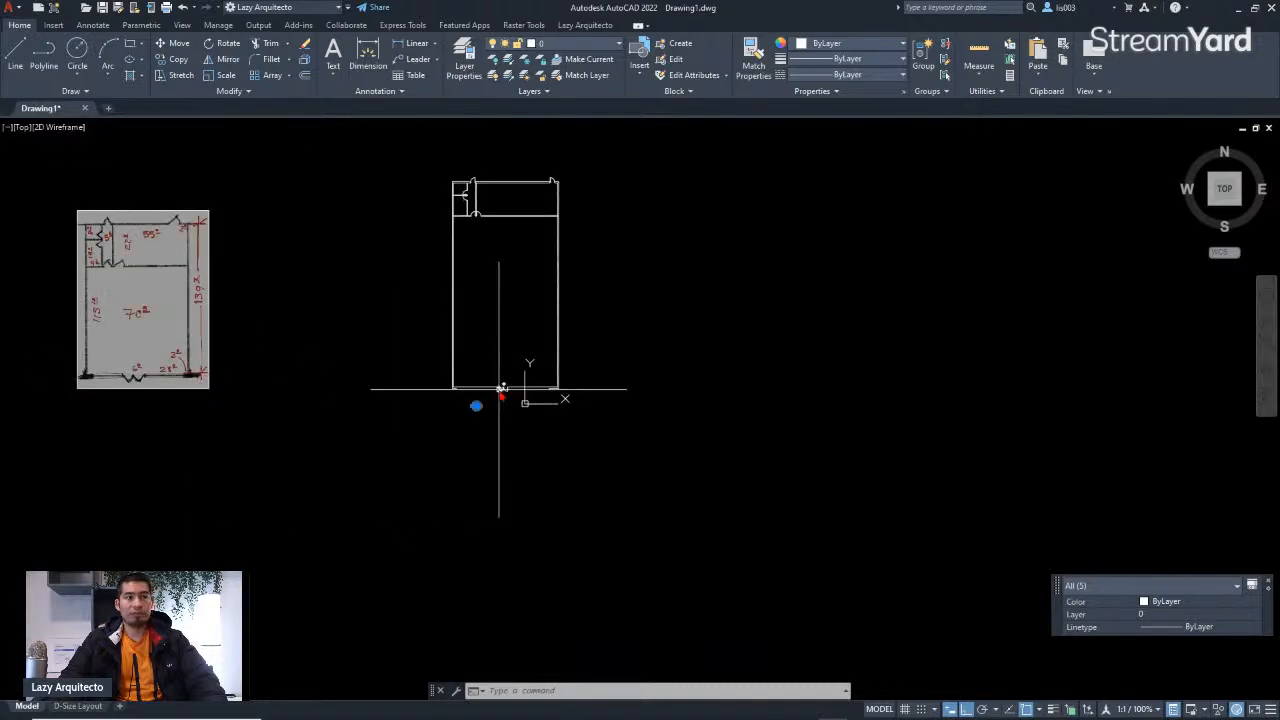
{"action": "scroll", "coordinate": [495, 400], "scroll_direction": "up", "scroll_amount": 4}
{"action": "scroll", "coordinate": [457, 418], "scroll_direction": "up", "scroll_amount": 3}
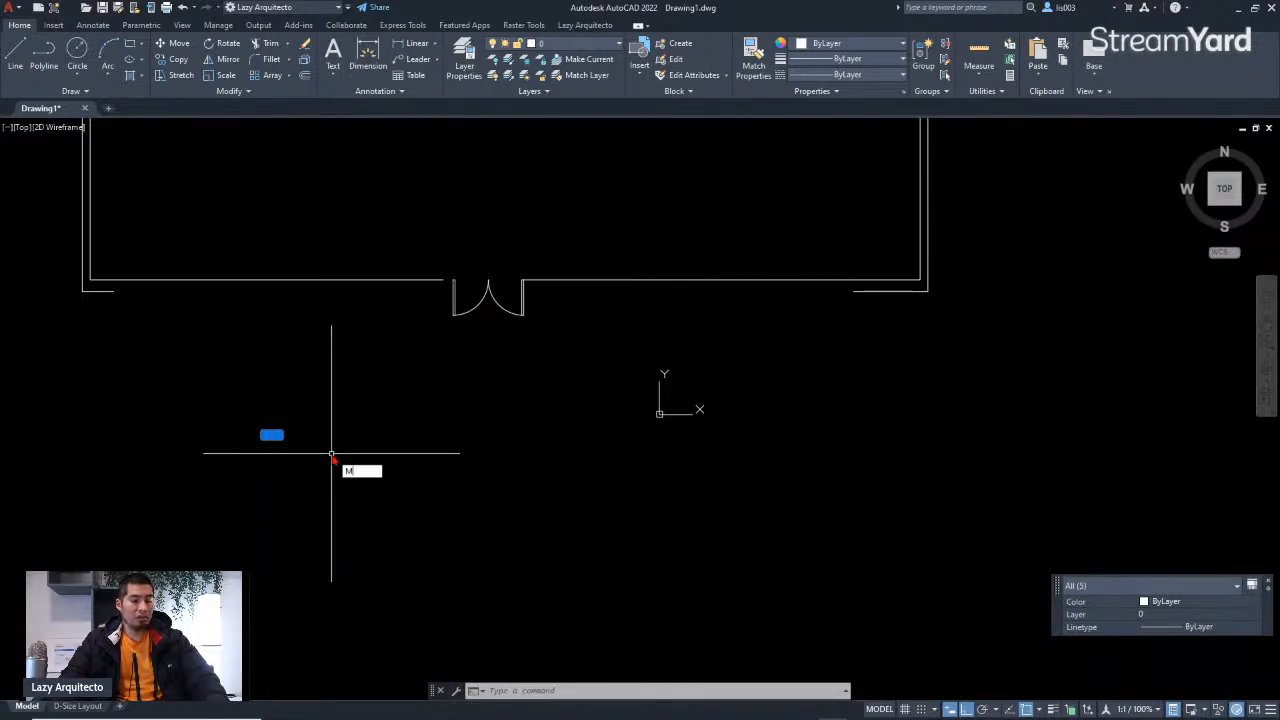
{"action": "key", "text": "Return"}
{"action": "scroll", "coordinate": [303, 441], "scroll_direction": "up", "scroll_amount": 3}
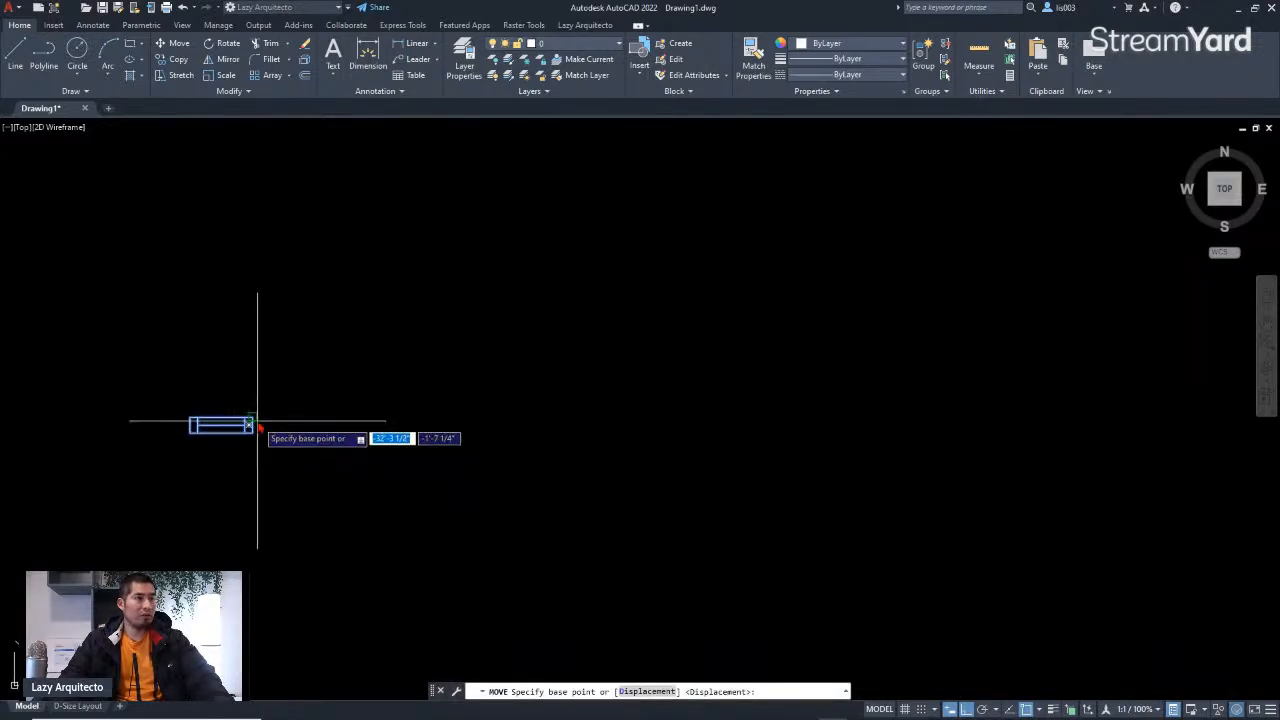
{"action": "left_click", "coordinate": [252, 421]}
{"action": "scroll", "coordinate": [263, 416], "scroll_direction": "down", "scroll_amount": 4}
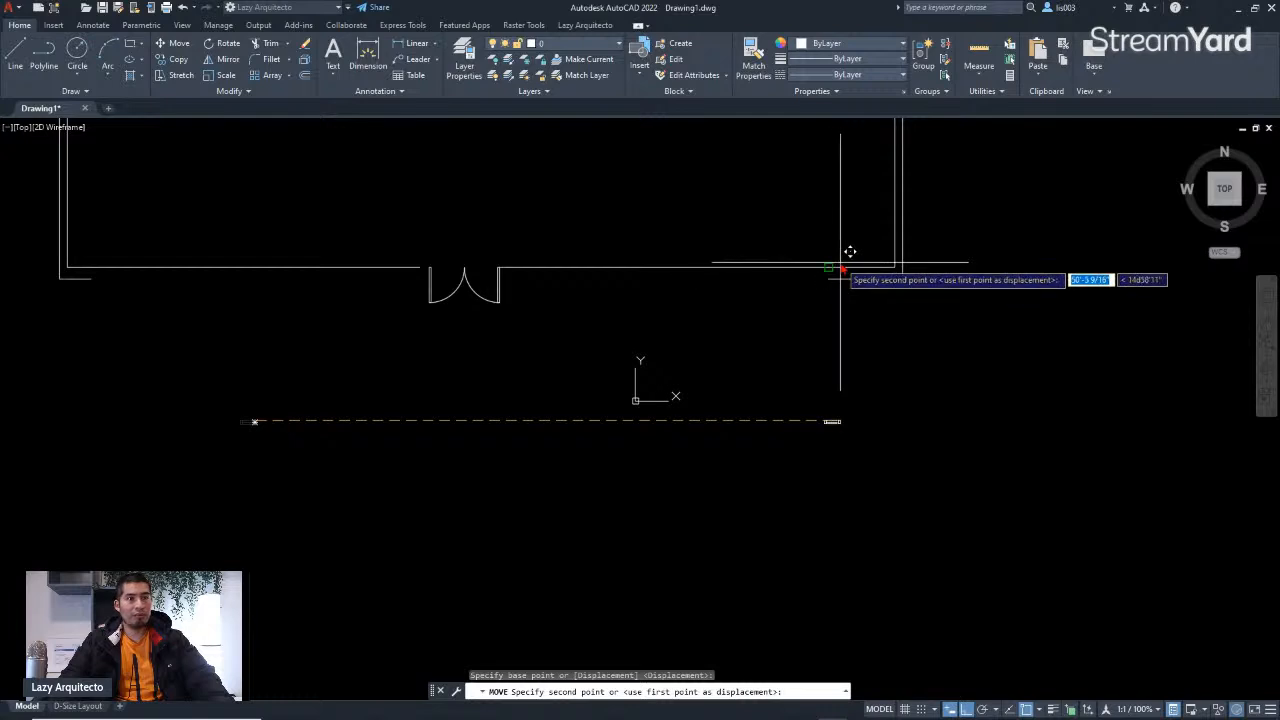
{"action": "key", "text": "Escape"}
{"action": "scroll", "coordinate": [829, 273], "scroll_direction": "up", "scroll_amount": 3}
{"action": "mouse_move", "coordinate": [794, 352]}
{"action": "middle_mouse_down"}
{"action": "mouse_move", "coordinate": [766, 400]}
{"action": "mouse_move", "coordinate": [715, 413]}
{"action": "middle_mouse_up"}
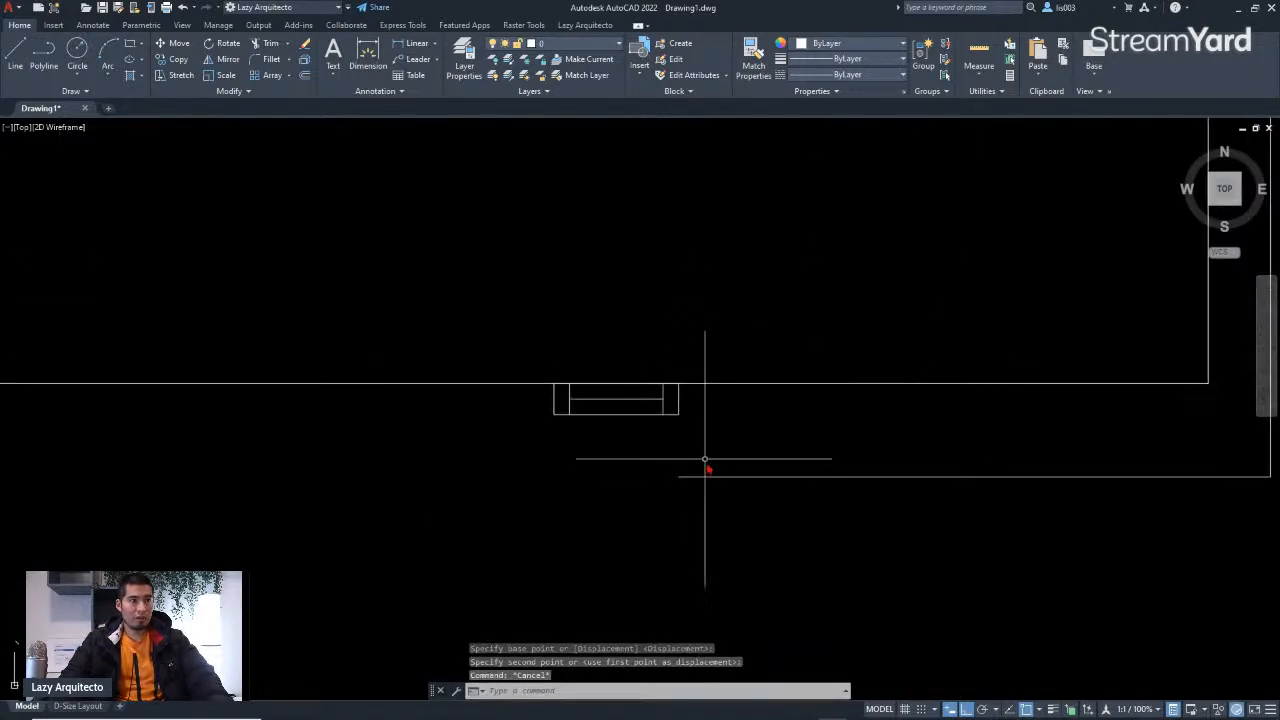
{"action": "type", "text": "l"}
{"action": "key", "text": "BackSpace"}
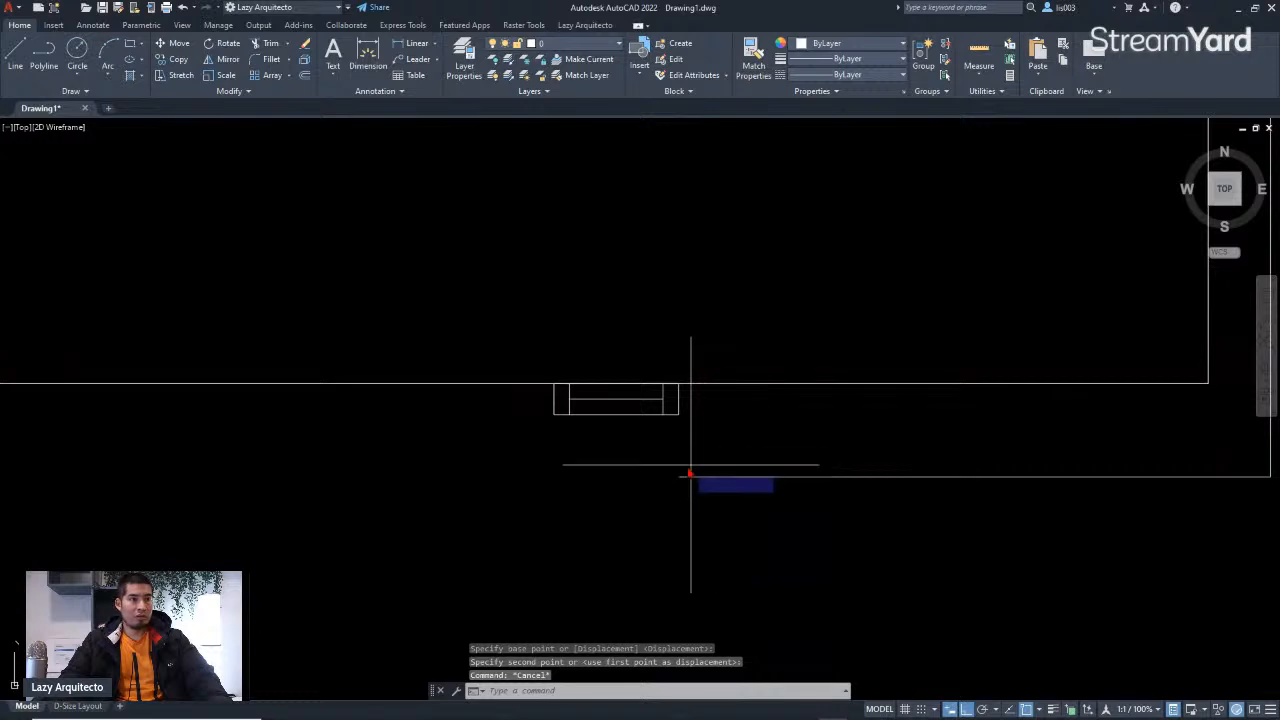
Step: Draw a vertical line closing the wall end beside the window symbol
{"action": "type", "text": "l"}
{"action": "key", "text": "Return"}
{"action": "left_click", "coordinate": [680, 476]}
{"action": "left_click", "coordinate": [681, 378]}
{"action": "key", "text": "Return"}
Step: Select the window symbol and move it down so it sits within the wall lines
{"action": "scroll", "coordinate": [723, 420], "scroll_direction": "down", "scroll_amount": 3}
{"action": "left_click", "coordinate": [631, 394]}
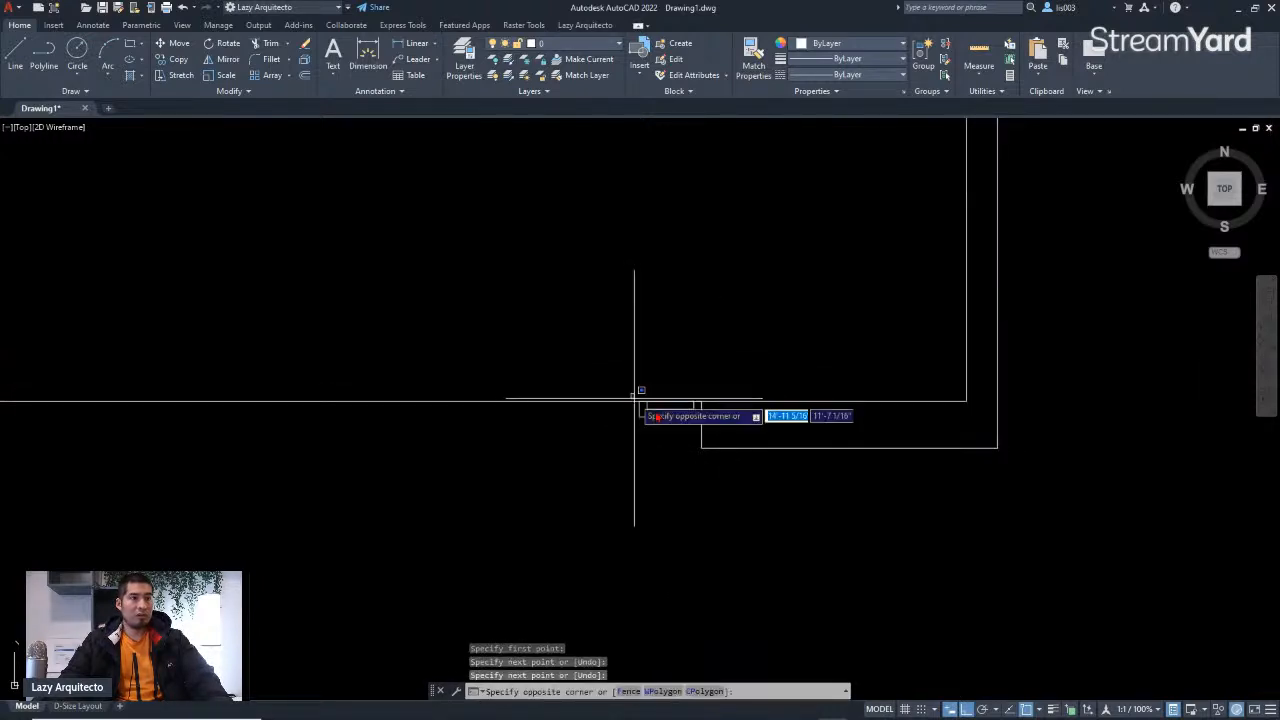
{"action": "left_click", "coordinate": [706, 440]}
{"action": "scroll", "coordinate": [712, 430], "scroll_direction": "up", "scroll_amount": 2}
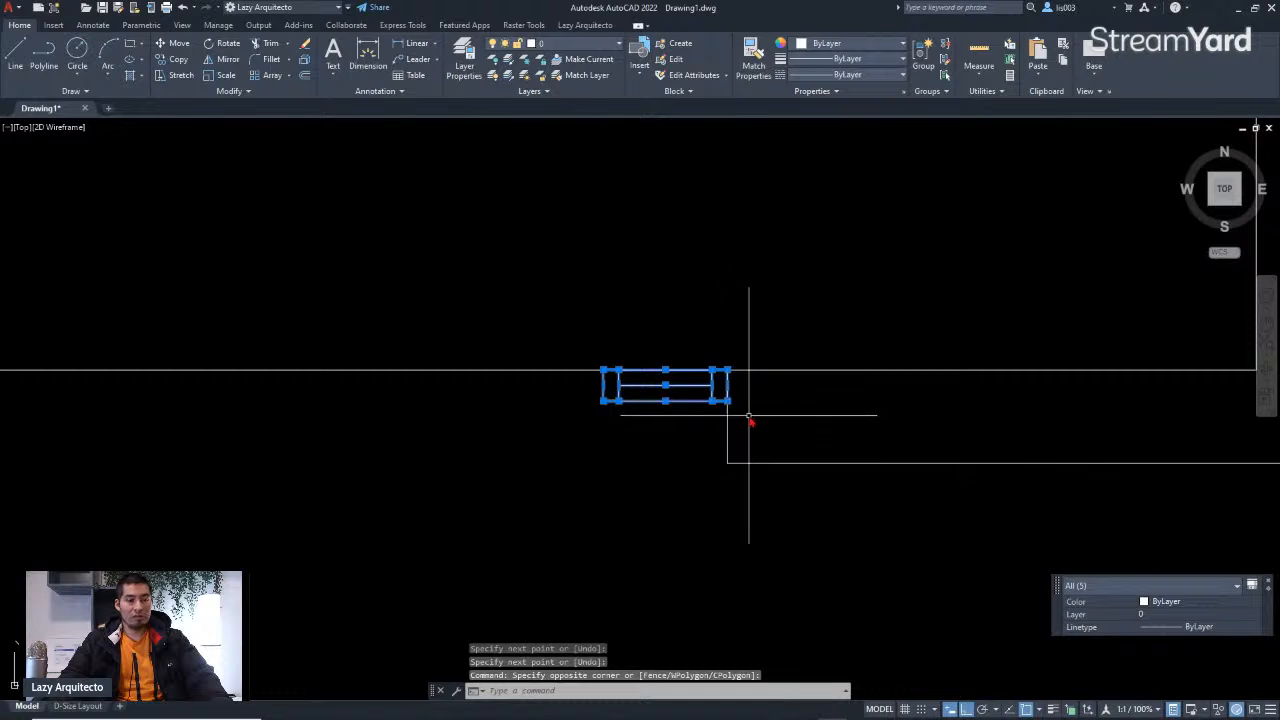
{"action": "key", "text": "Return"}
{"action": "left_click", "coordinate": [728, 374]}
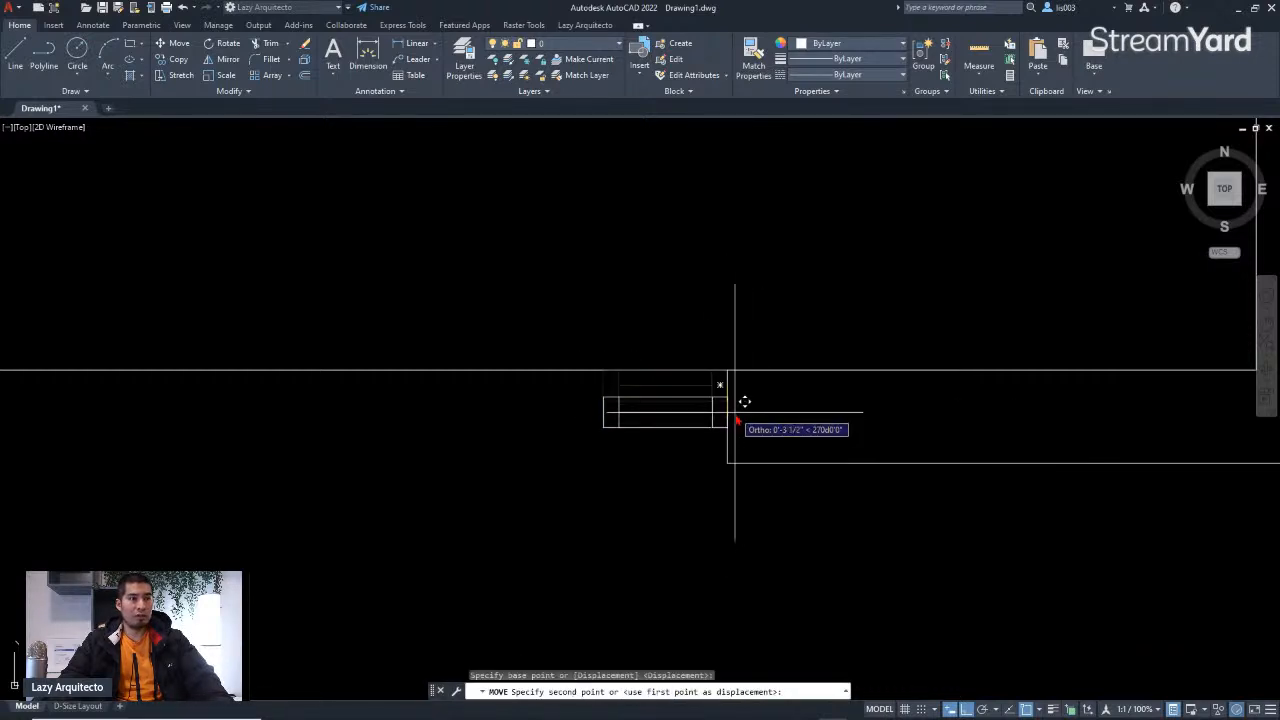
{"action": "left_click", "coordinate": [733, 420]}
{"action": "scroll", "coordinate": [770, 437], "scroll_direction": "down", "scroll_amount": 6}
{"action": "middle_click_drag", "start_coordinate": [674, 454], "coordinate": [795, 449]}
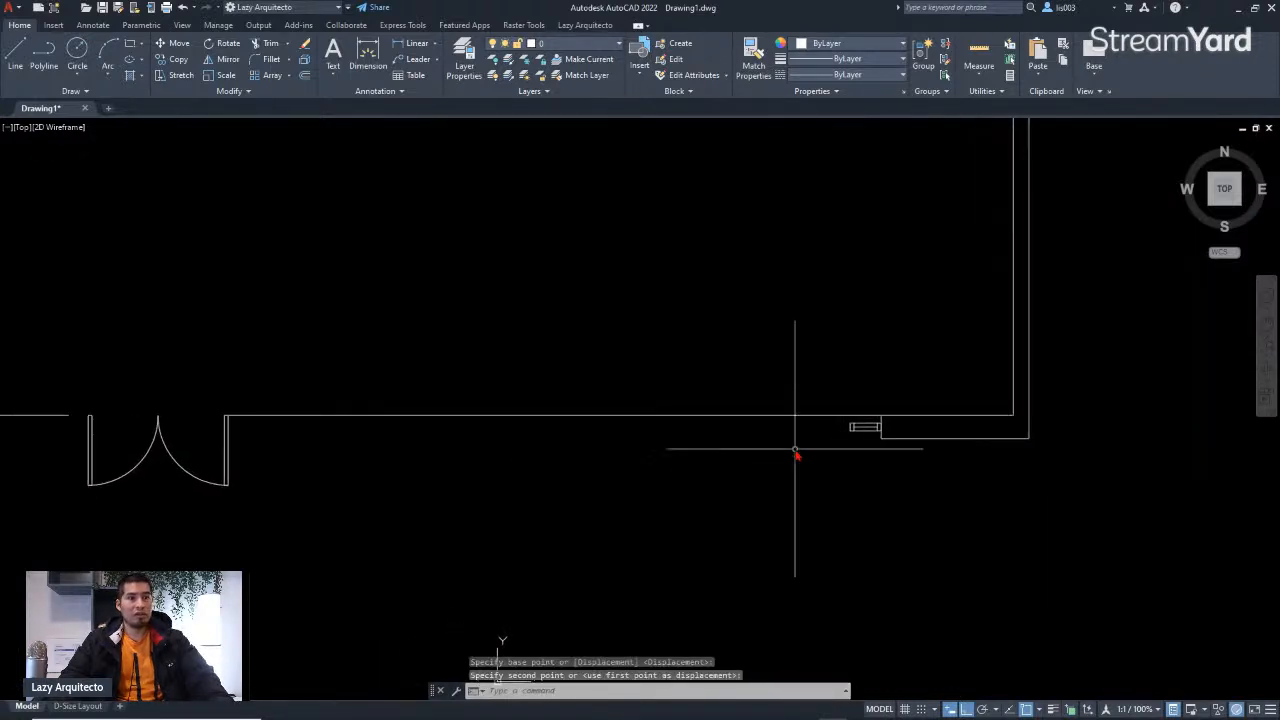
{"action": "scroll", "coordinate": [795, 453], "scroll_direction": "down", "scroll_amount": 3}
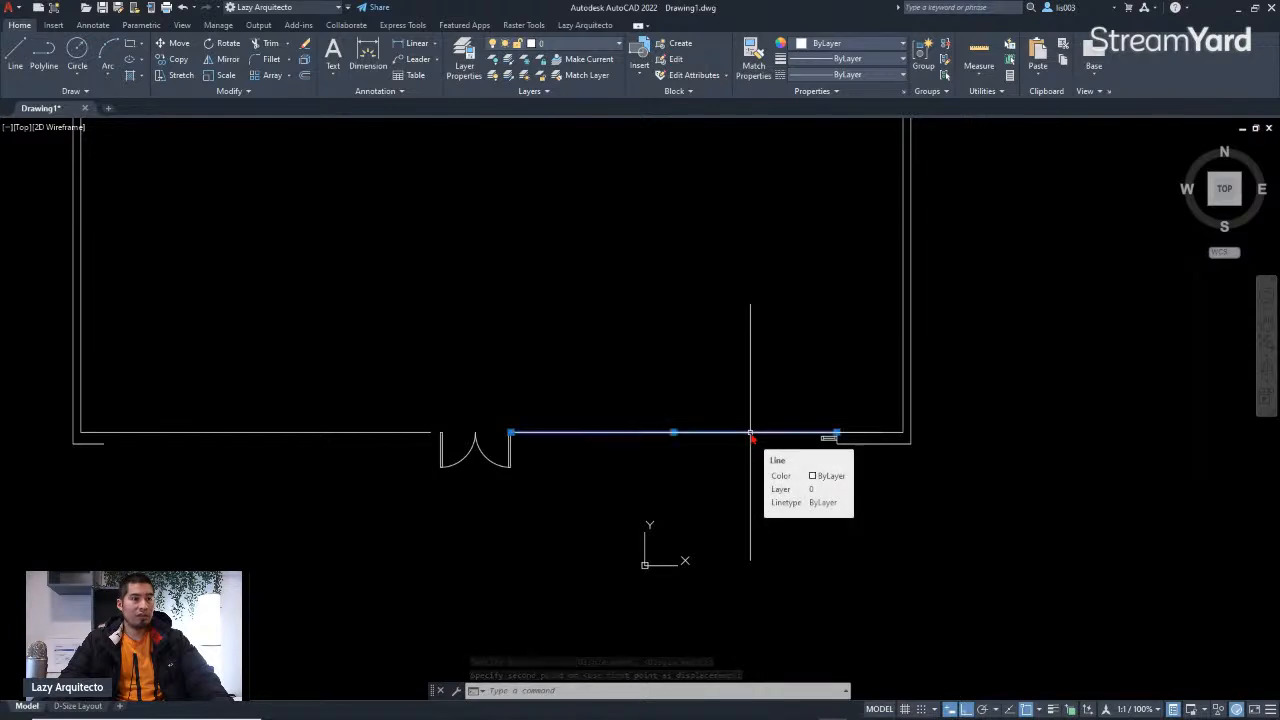
Step: Try stretching the window symbol leftward to the double door's jamb, then undo the stretch
{"action": "left_click", "coordinate": [750, 436]}
{"action": "scroll", "coordinate": [526, 434], "scroll_direction": "up", "scroll_amount": 6}
{"action": "scroll", "coordinate": [548, 448], "scroll_direction": "down", "scroll_amount": 3}
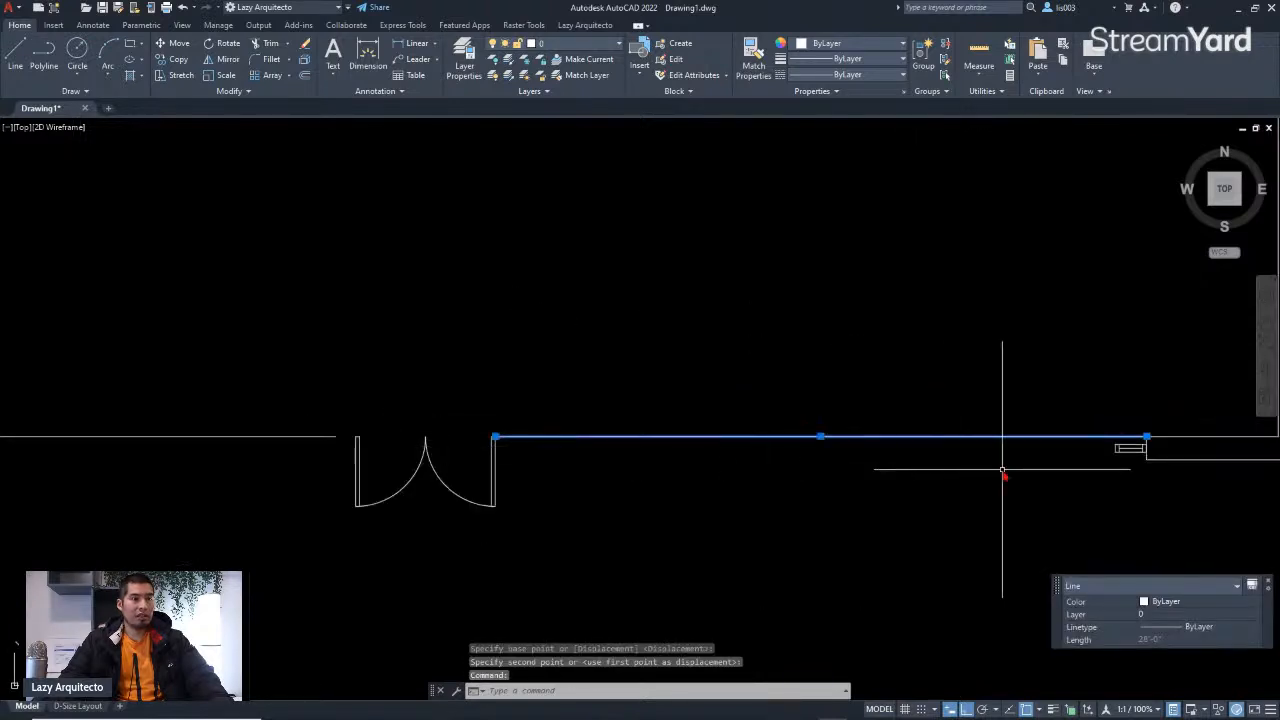
{"action": "key", "text": "Escape"}
{"action": "scroll", "coordinate": [1127, 462], "scroll_direction": "up", "scroll_amount": 4}
{"action": "key", "text": "Return"}
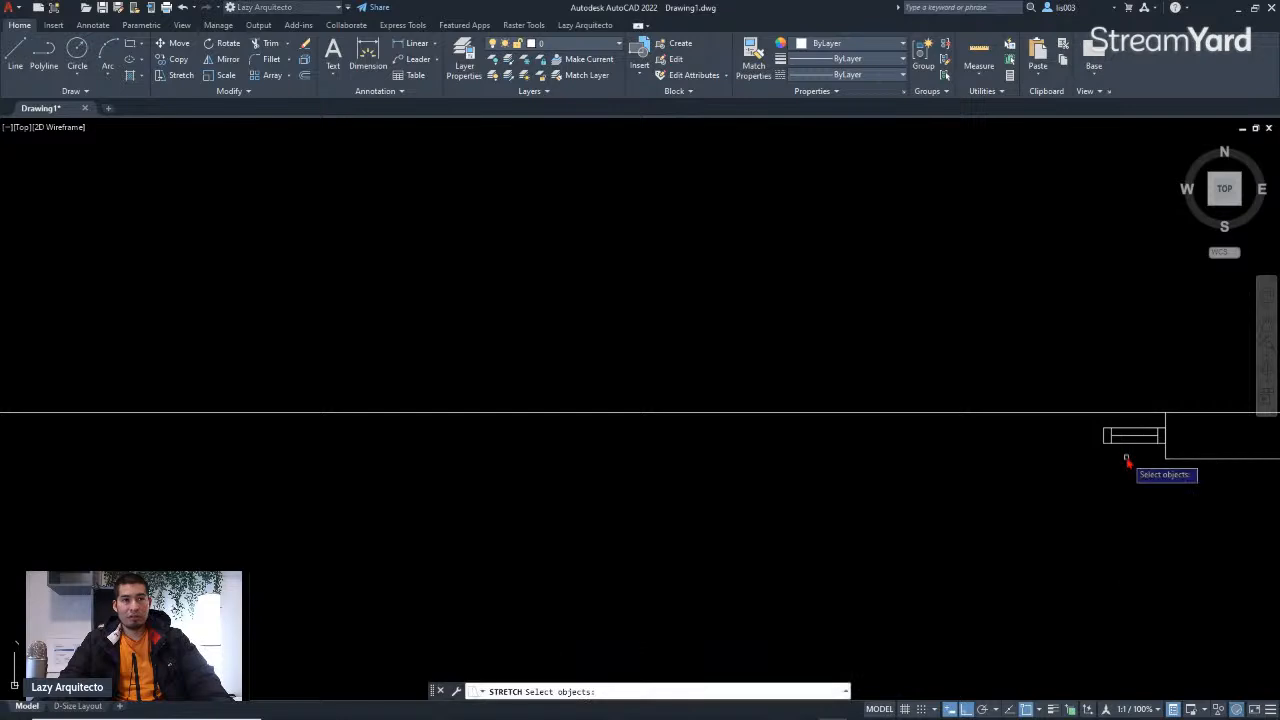
{"action": "left_click", "coordinate": [1099, 425]}
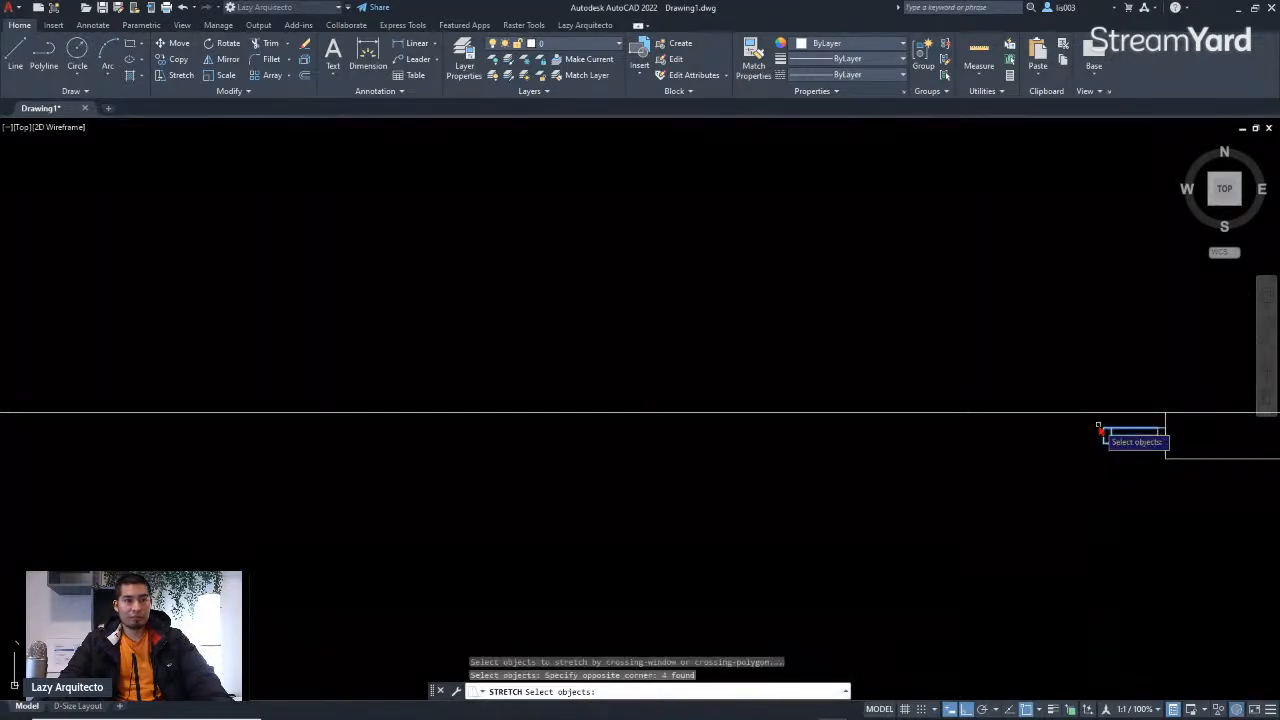
{"action": "scroll", "coordinate": [1136, 436], "scroll_direction": "up", "scroll_amount": 4}
{"action": "key", "text": "Return"}
{"action": "left_click", "coordinate": [994, 434]}
{"action": "scroll", "coordinate": [991, 431], "scroll_direction": "down", "scroll_amount": 3}
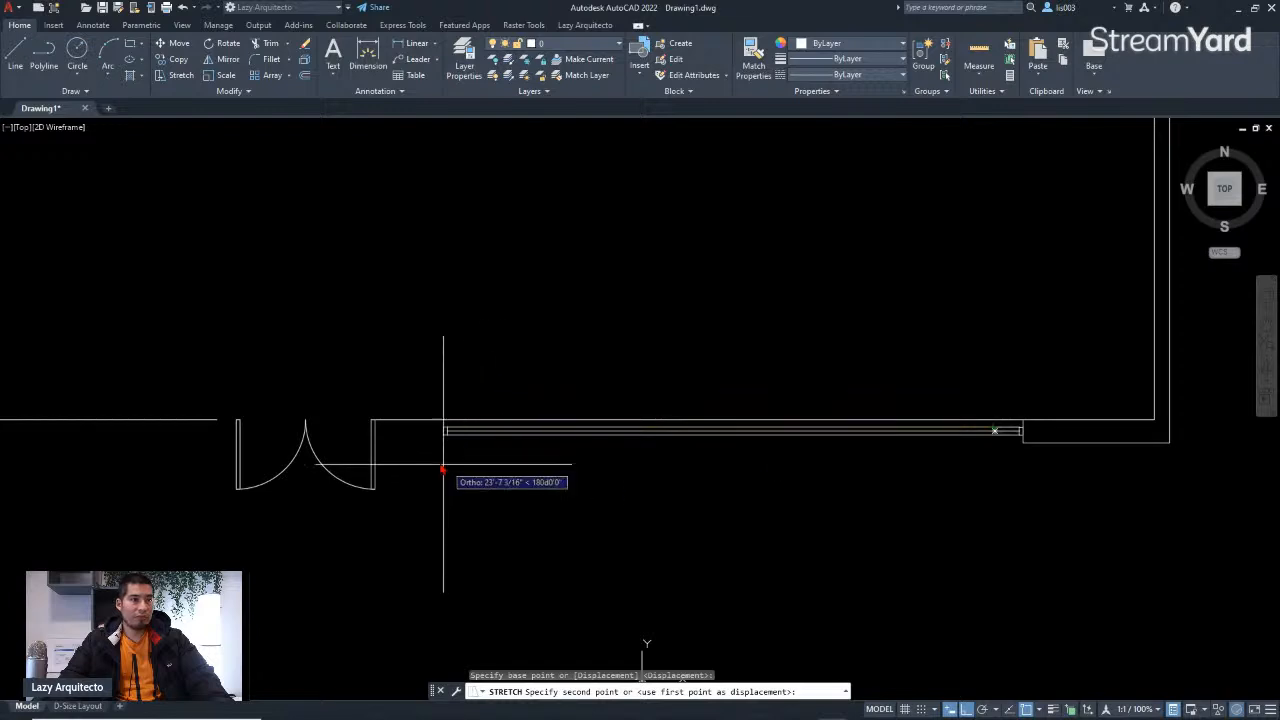
{"action": "scroll", "coordinate": [376, 433], "scroll_direction": "up", "scroll_amount": 3}
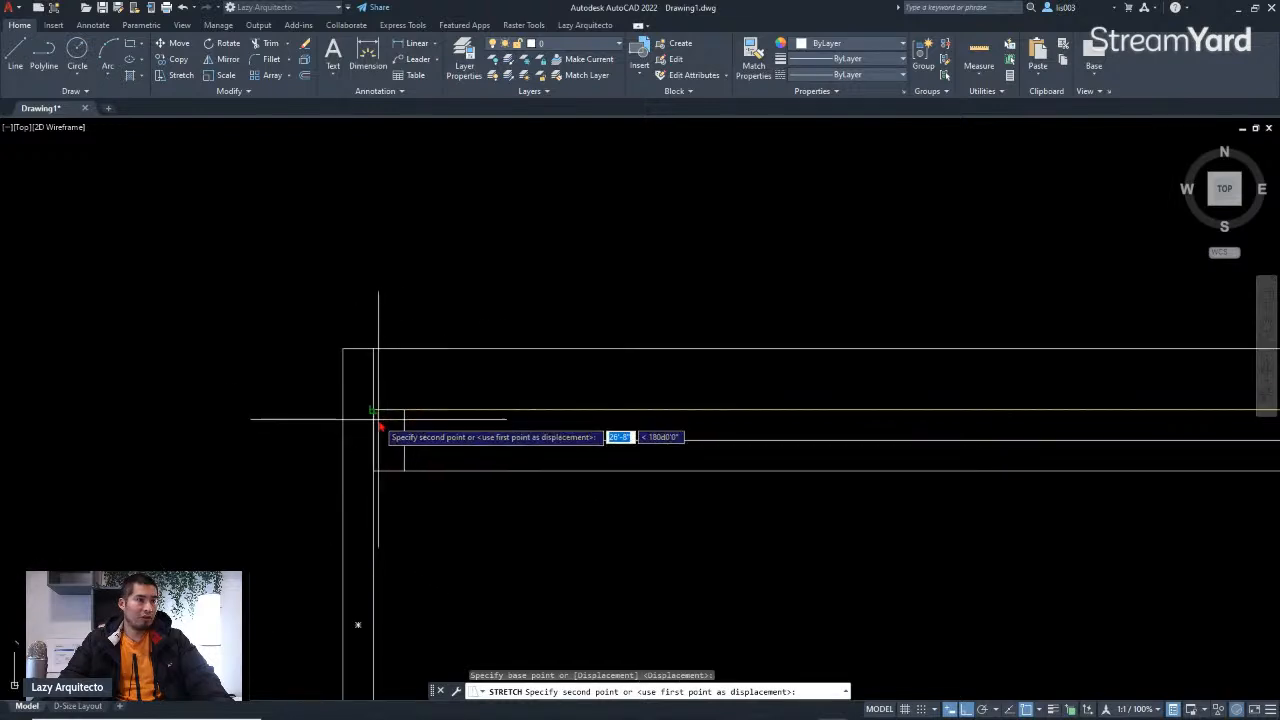
{"action": "left_click", "coordinate": [375, 413]}
{"action": "scroll", "coordinate": [508, 463], "scroll_direction": "down", "scroll_amount": 3}
{"action": "scroll", "coordinate": [483, 472], "scroll_direction": "up", "scroll_amount": 1}
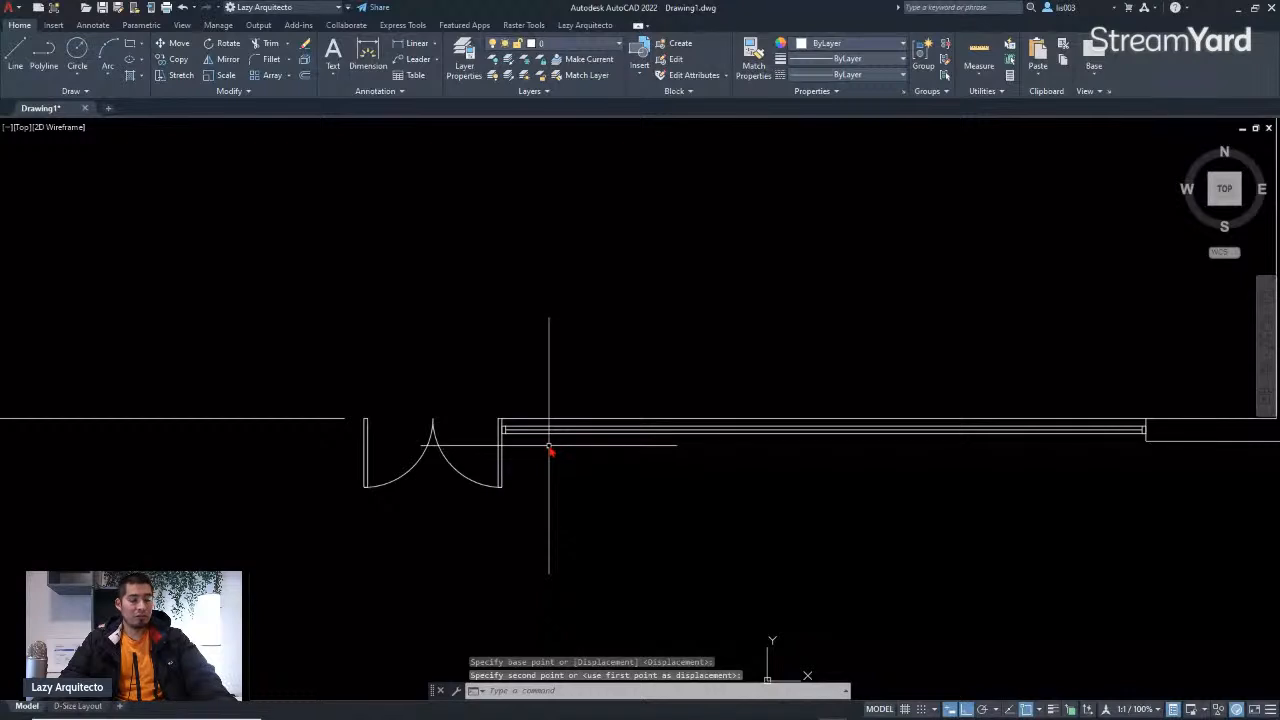
{"action": "key", "text": "ctrl+z"}
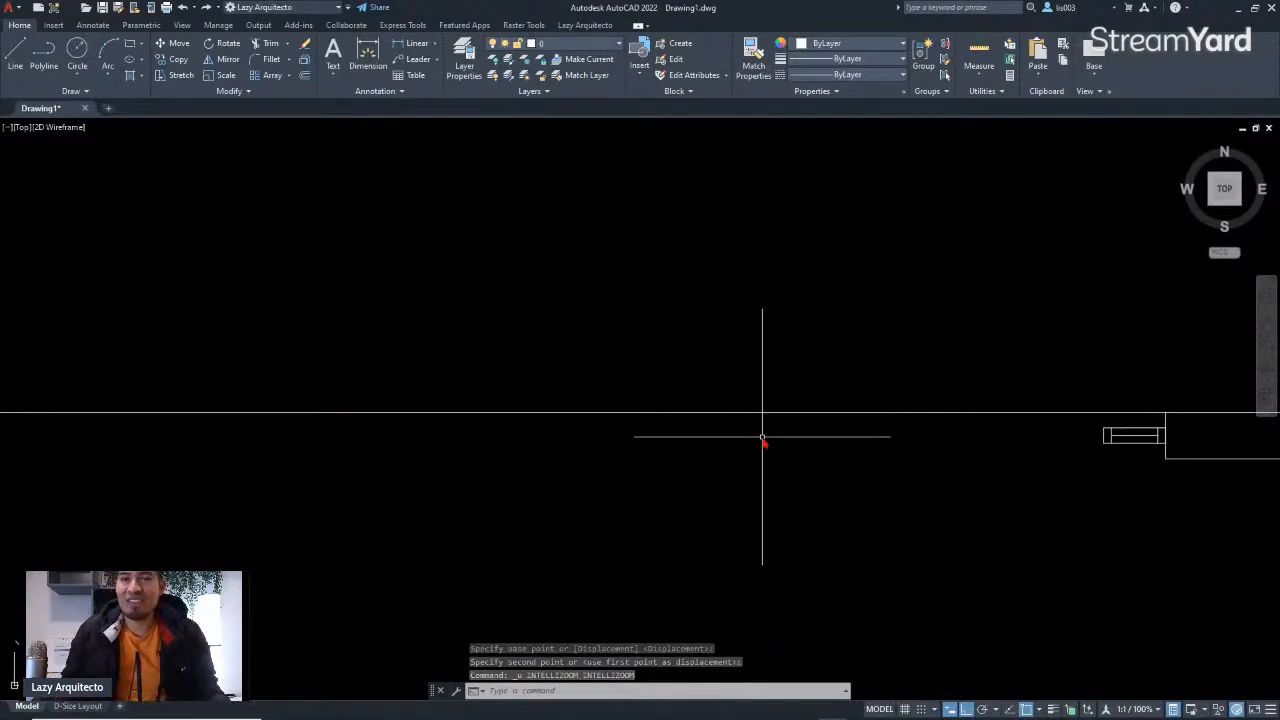
Step: Stretch the window symbol leftward so it reaches the double door's right jamb
{"action": "middle_click_drag", "start_coordinate": [1139, 465], "coordinate": [975, 515]}
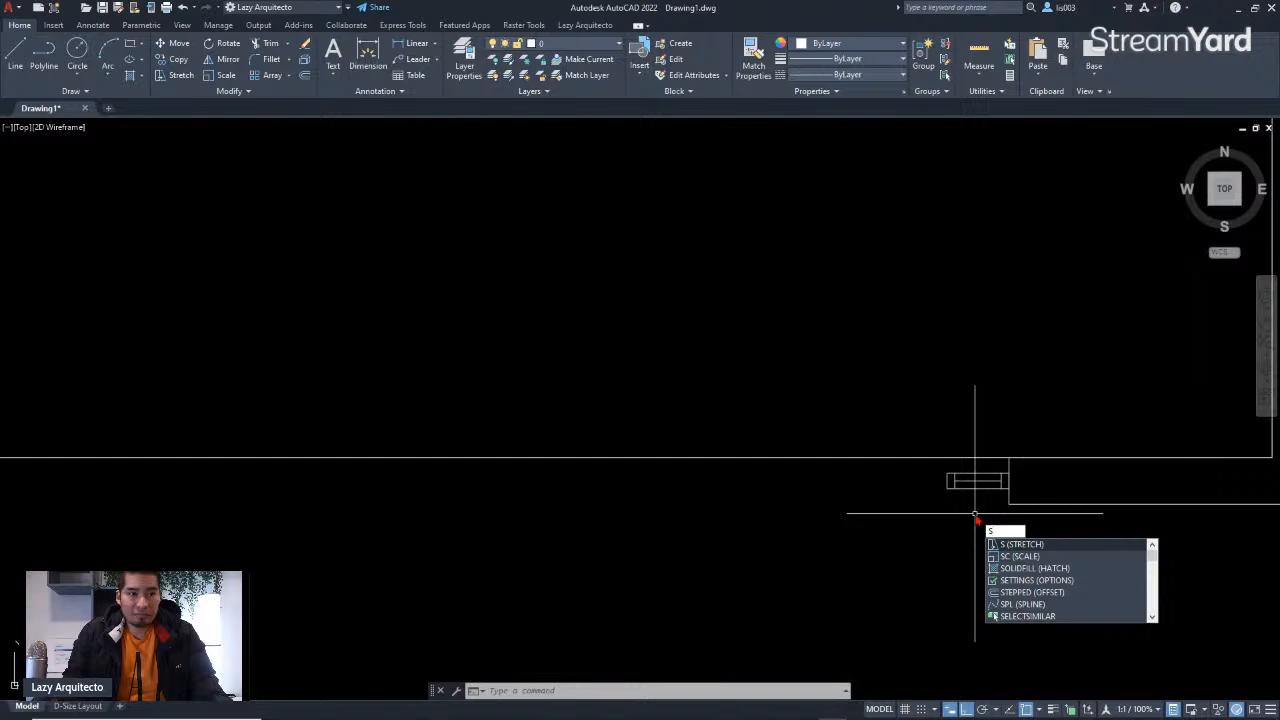
{"action": "key", "text": "Return"}
{"action": "scroll", "coordinate": [957, 481], "scroll_direction": "up", "scroll_amount": 5}
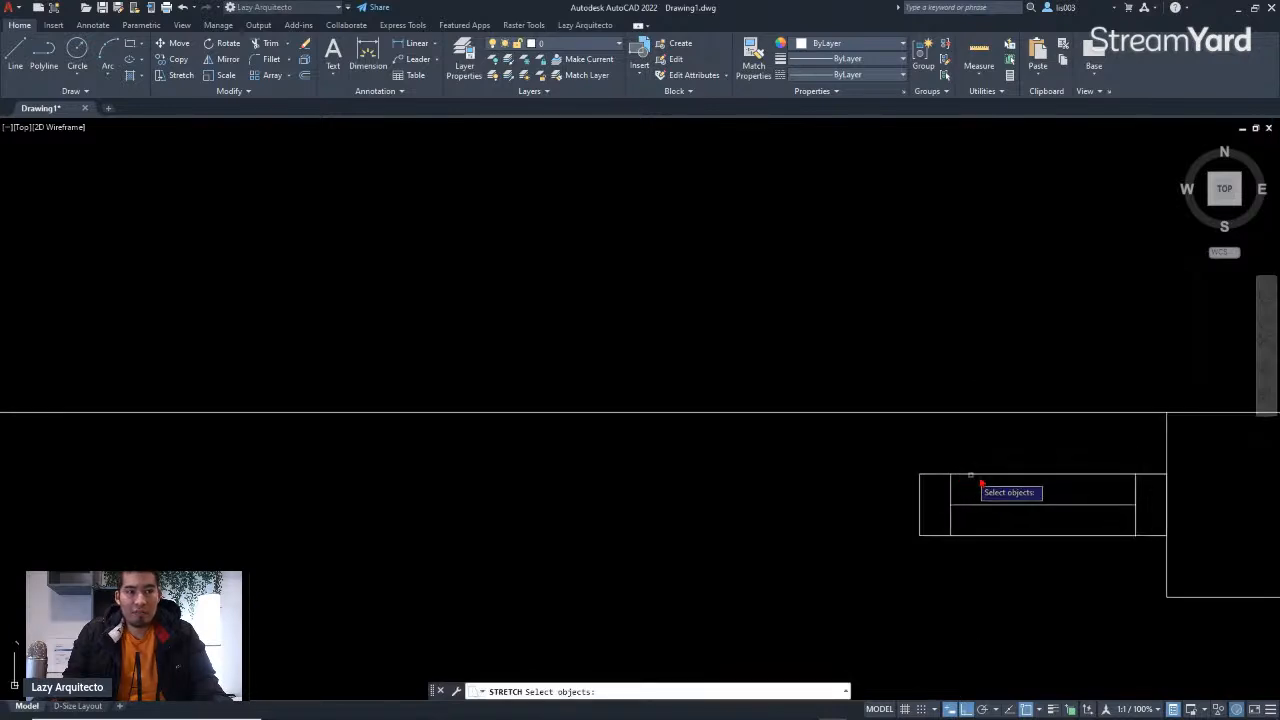
{"action": "scroll", "coordinate": [1118, 524], "scroll_direction": "down", "scroll_amount": 8}
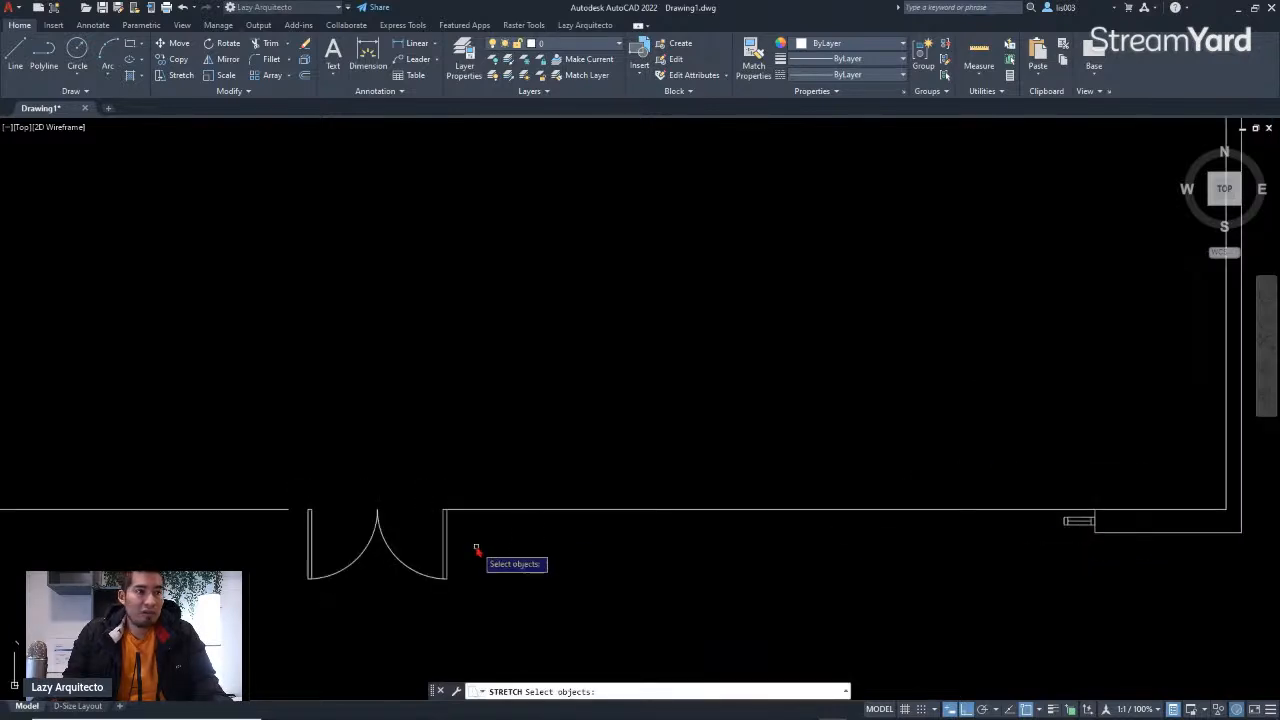
{"action": "scroll", "coordinate": [1052, 535], "scroll_direction": "up", "scroll_amount": 6}
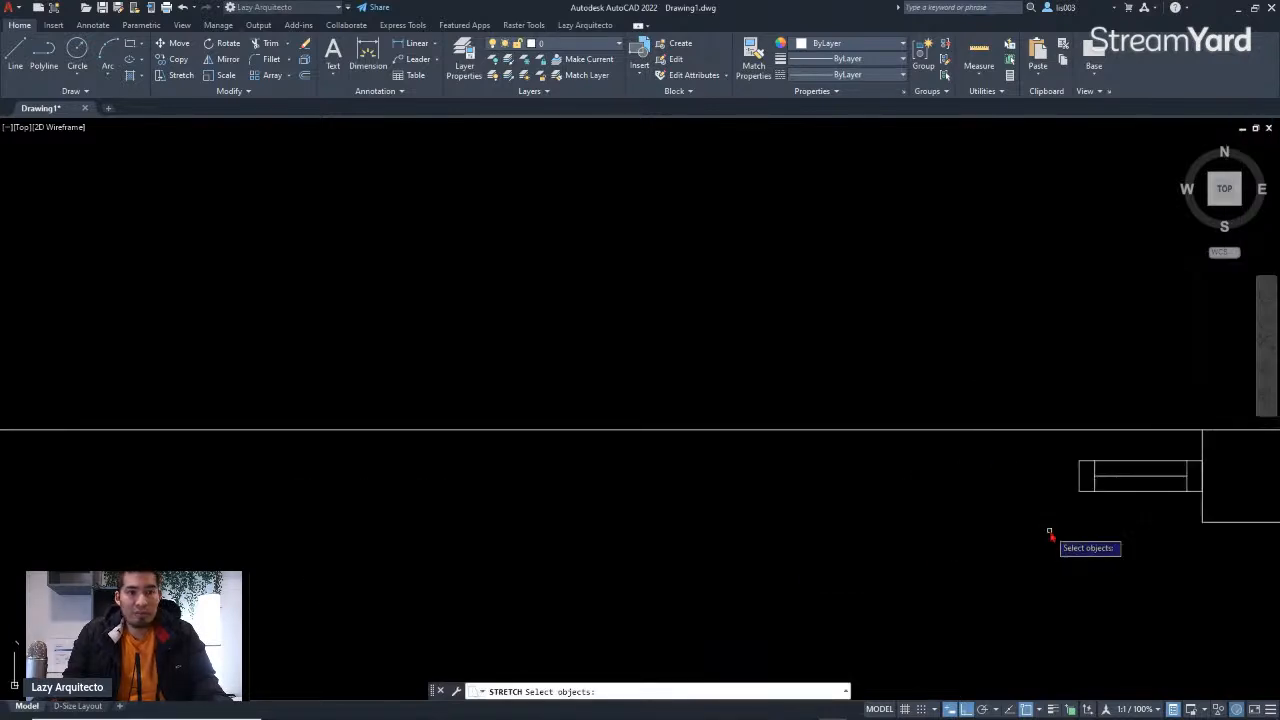
{"action": "left_click", "coordinate": [1122, 511]}
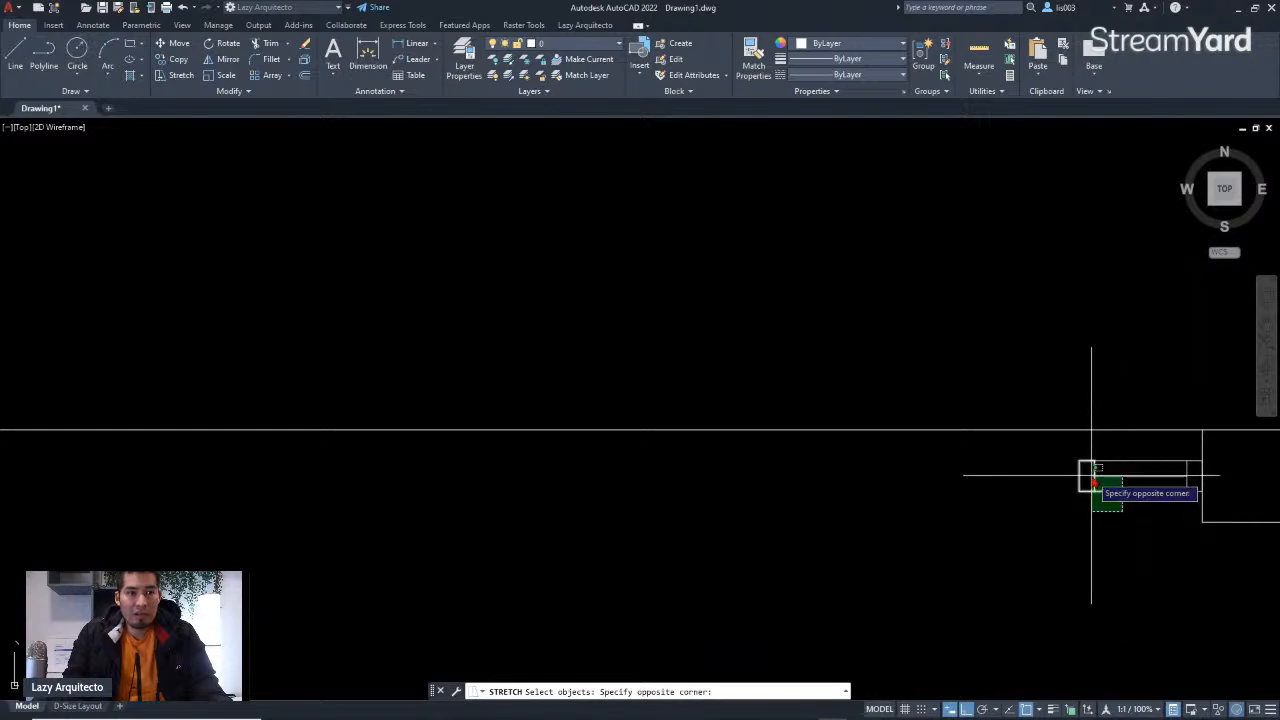
{"action": "left_click", "coordinate": [1048, 445]}
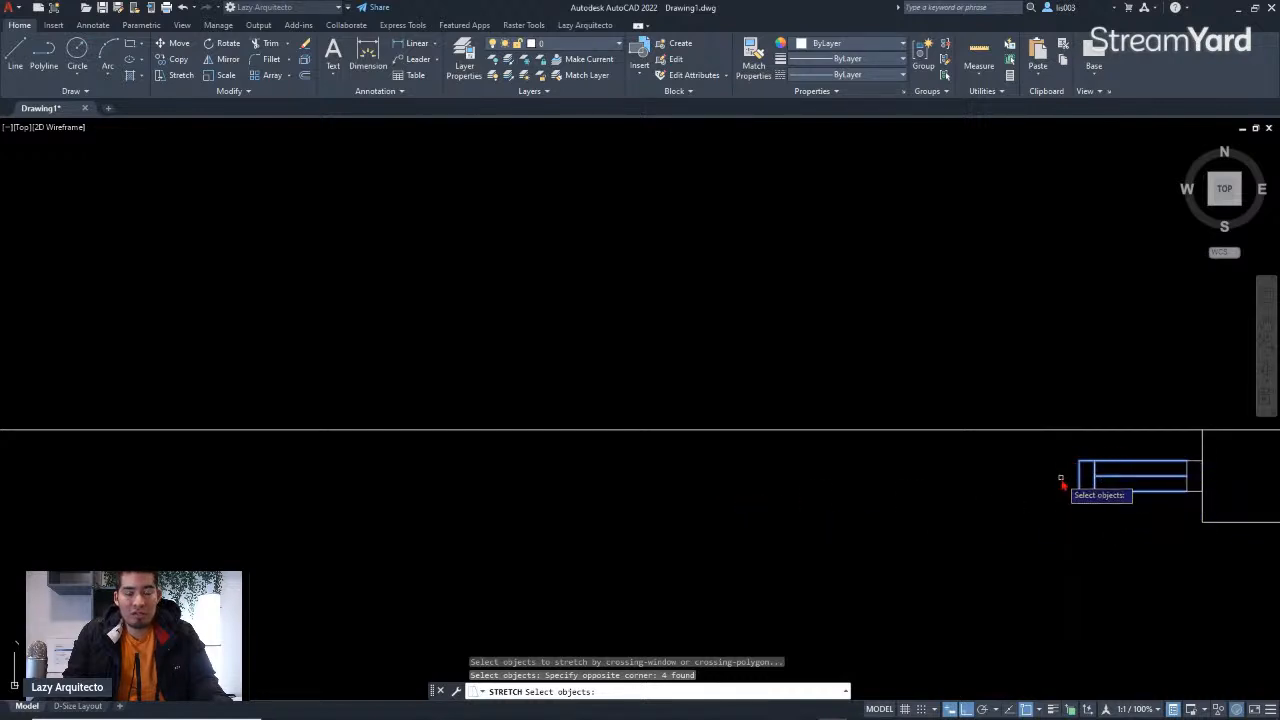
{"action": "key", "text": "Return"}
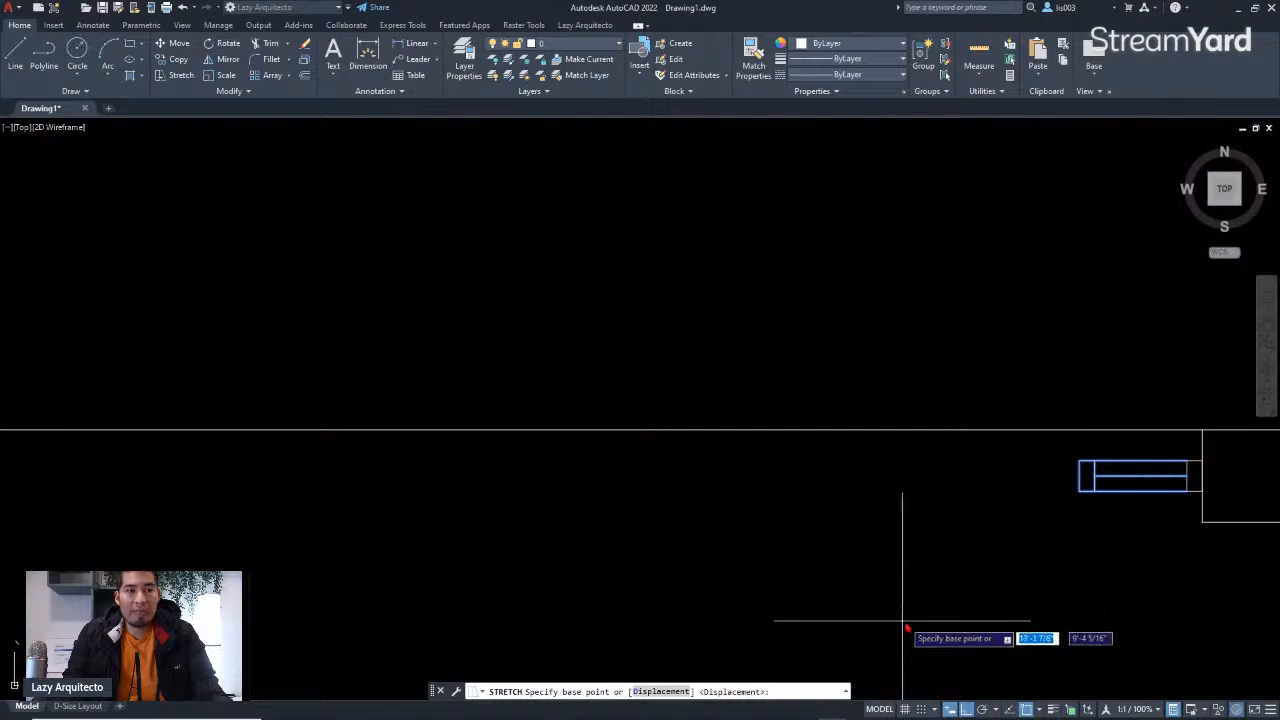
{"action": "left_click", "coordinate": [1080, 461]}
{"action": "scroll", "coordinate": [1078, 465], "scroll_direction": "down", "scroll_amount": 2}
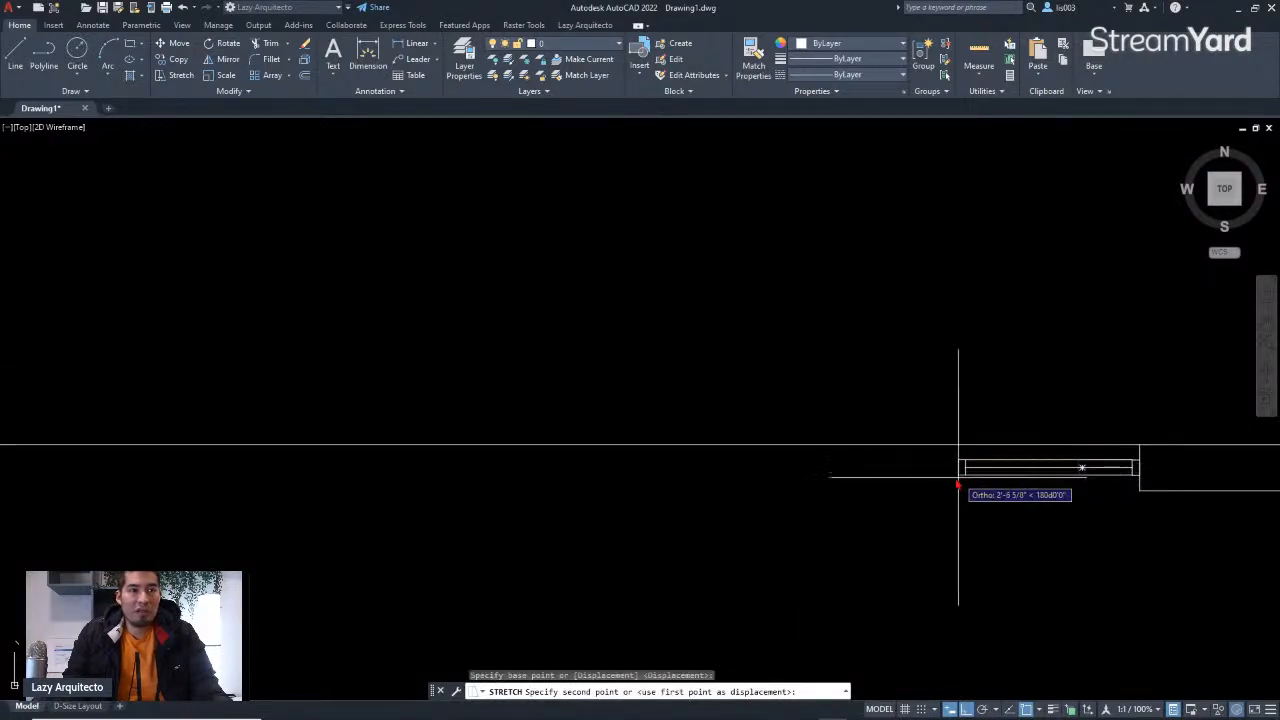
{"action": "scroll", "coordinate": [786, 489], "scroll_direction": "down", "scroll_amount": 2}
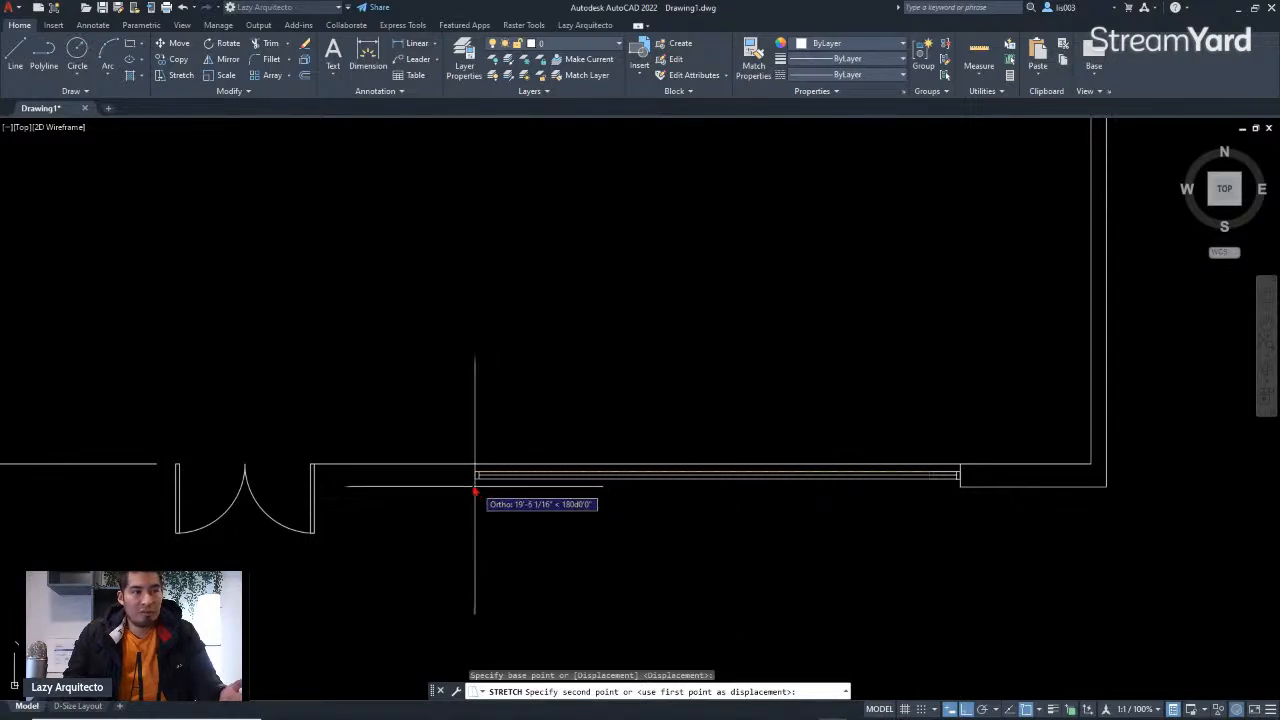
{"action": "scroll", "coordinate": [305, 482], "scroll_direction": "up", "scroll_amount": 3}
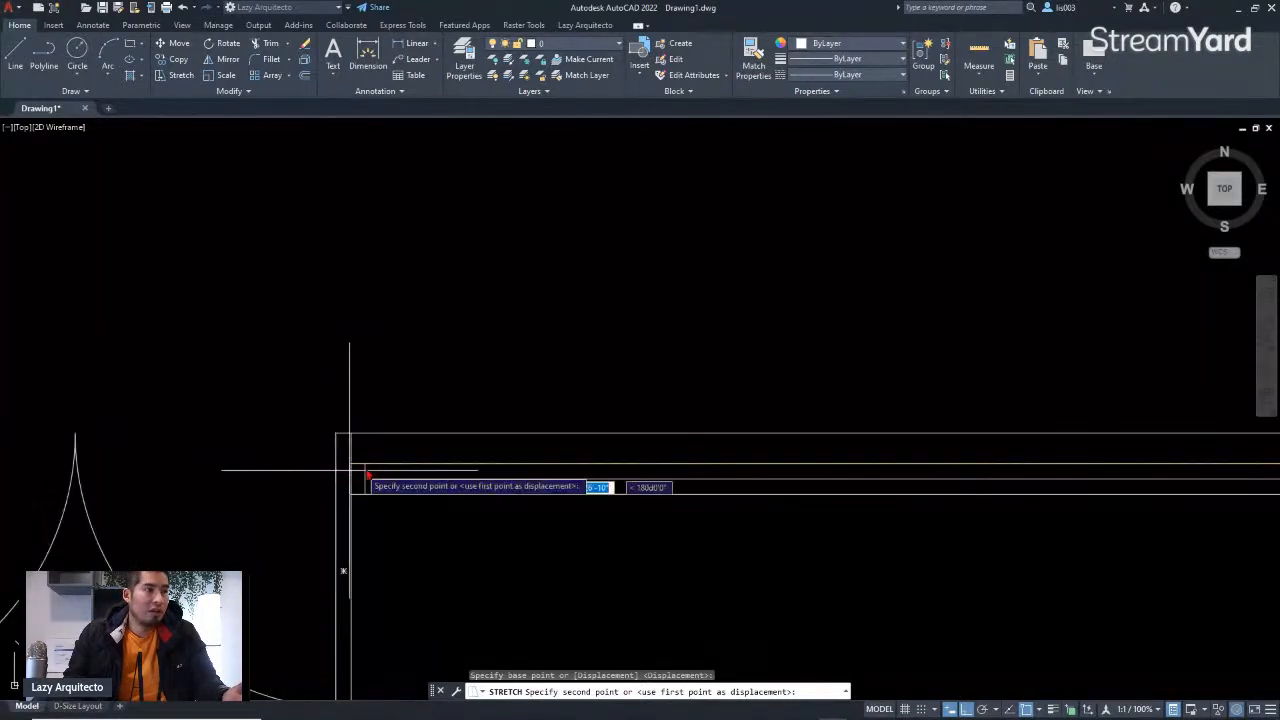
{"action": "left_click", "coordinate": [352, 470]}
{"action": "scroll", "coordinate": [750, 490], "scroll_direction": "down", "scroll_amount": 3}
{"action": "scroll", "coordinate": [758, 492], "scroll_direction": "down", "scroll_amount": 2}
{"action": "scroll", "coordinate": [740, 494], "scroll_direction": "up", "scroll_amount": 6}
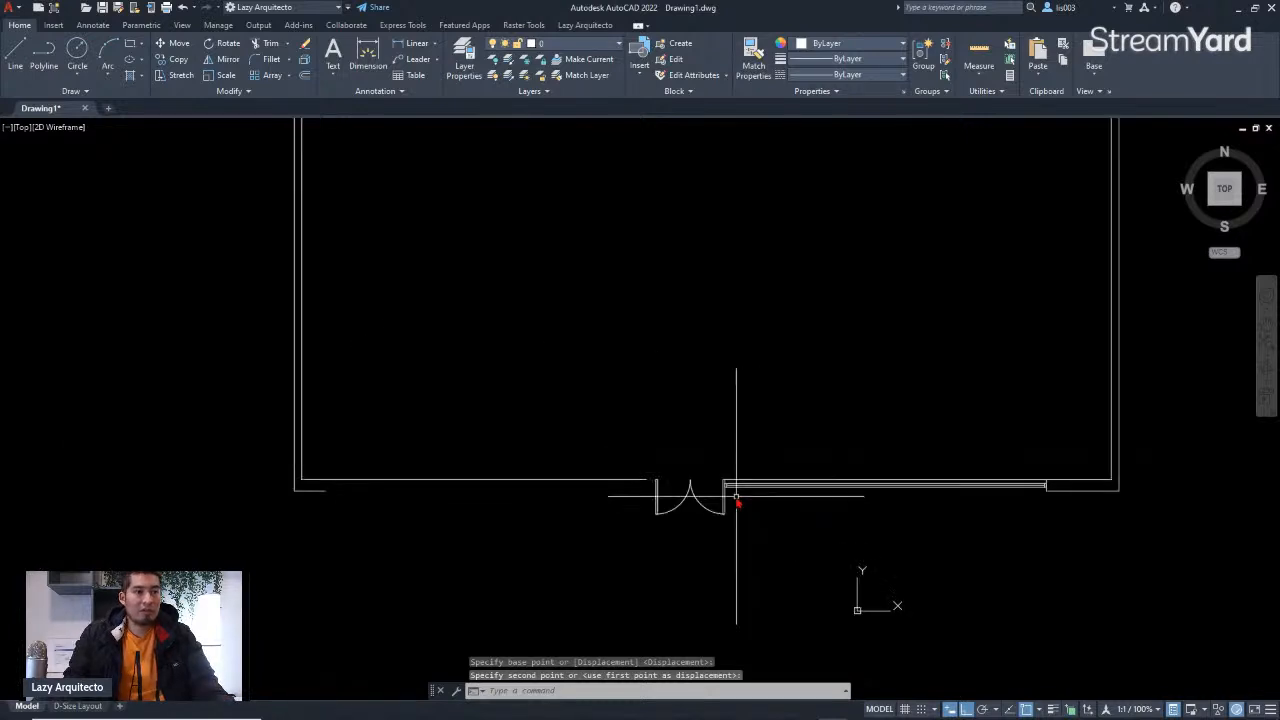
{"action": "scroll", "coordinate": [666, 497], "scroll_direction": "up", "scroll_amount": 4}
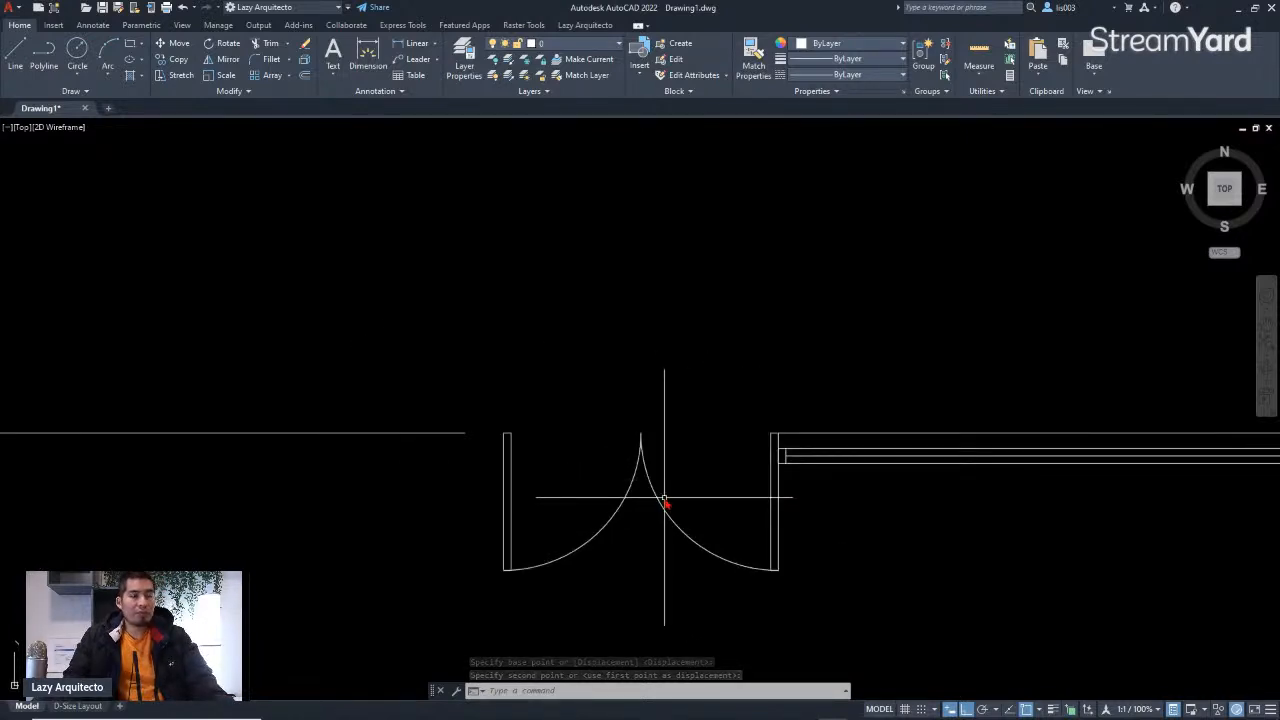
Step: Move the two DOOR blocks of the double door so their jamb corner snaps to the window's end point
{"action": "left_click", "coordinate": [792, 527]}
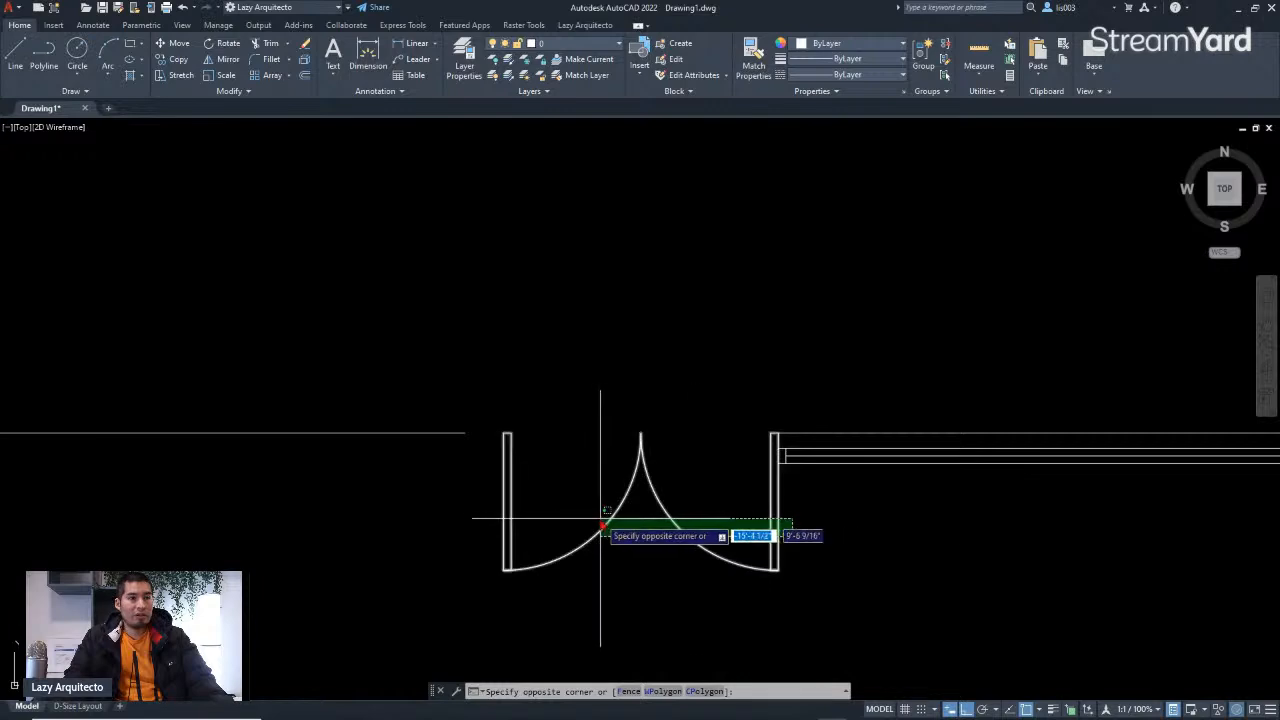
{"action": "left_click", "coordinate": [455, 526]}
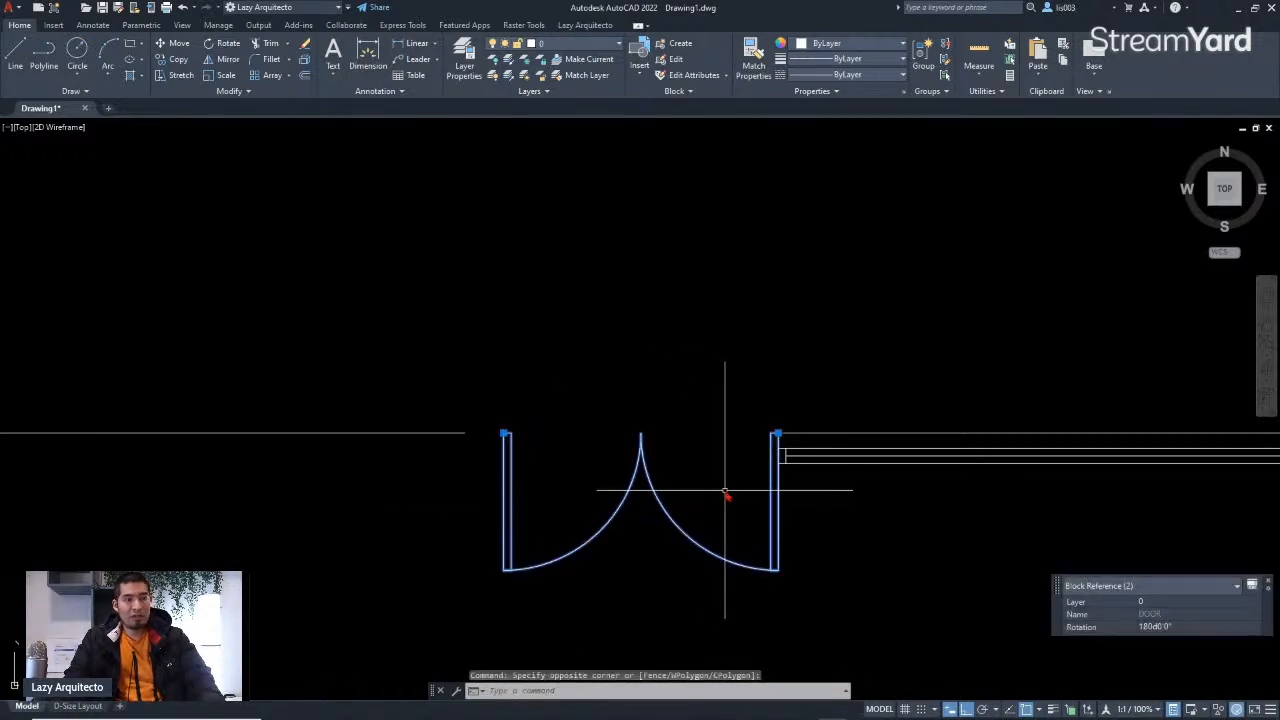
{"action": "type", "text": "M"}
{"action": "key", "text": "Return"}
{"action": "scroll", "coordinate": [777, 468], "scroll_direction": "up", "scroll_amount": 3}
{"action": "left_click", "coordinate": [797, 378]}
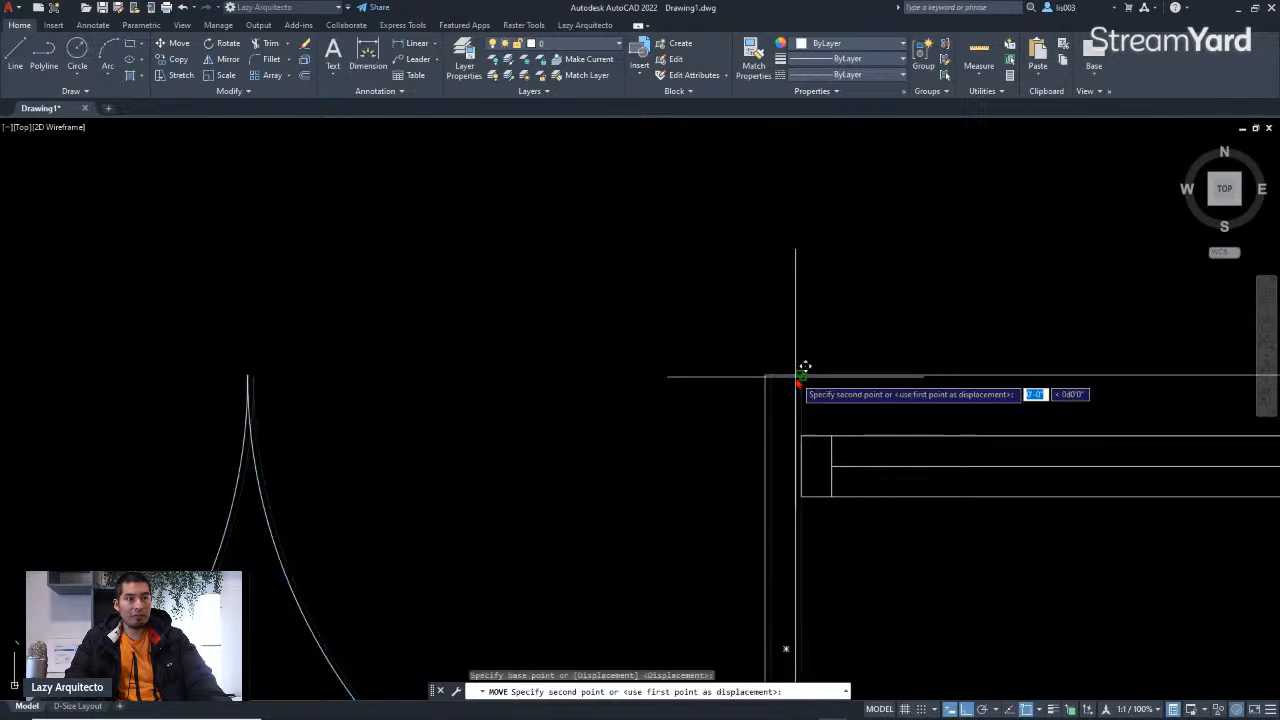
{"action": "left_click", "coordinate": [805, 494]}
Step: Delete the wall line running through the stretched window
{"action": "scroll", "coordinate": [690, 452], "scroll_direction": "down", "scroll_amount": 3}
{"action": "scroll", "coordinate": [781, 502], "scroll_direction": "down", "scroll_amount": 2}
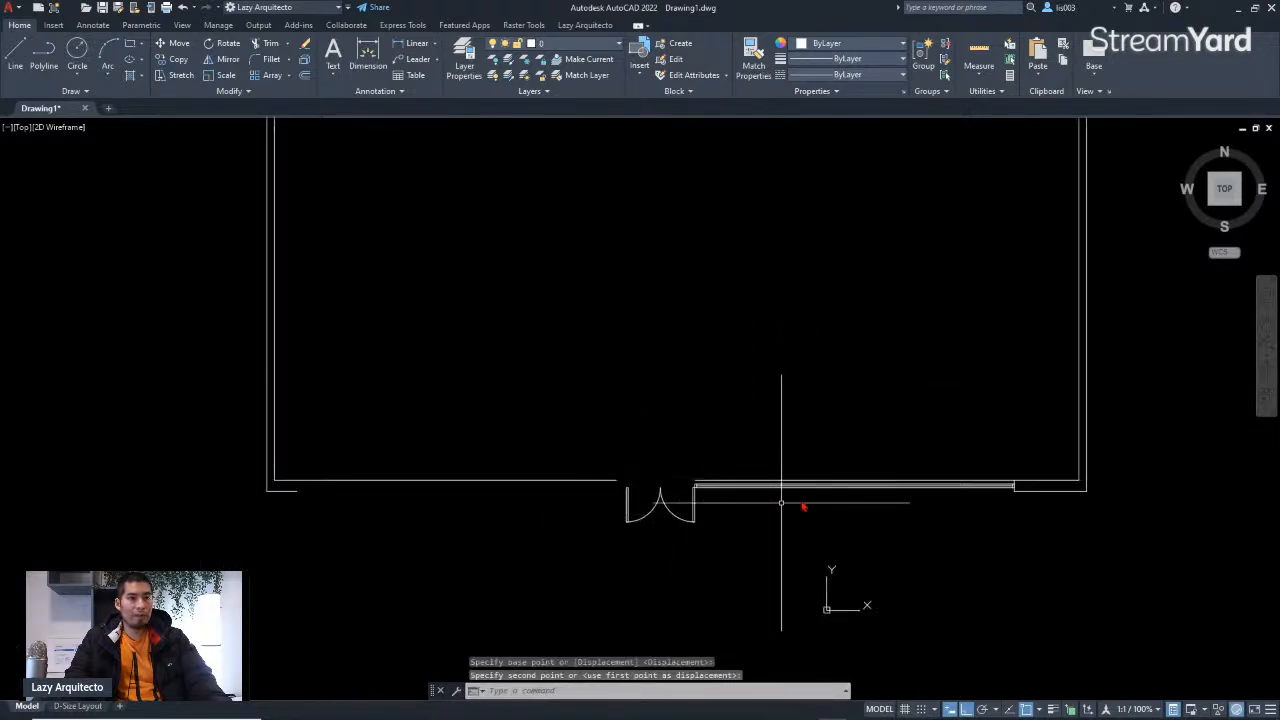
{"action": "left_click", "coordinate": [894, 484]}
{"action": "key", "text": "Delete"}
{"action": "scroll", "coordinate": [906, 505], "scroll_direction": "up", "scroll_amount": 3}
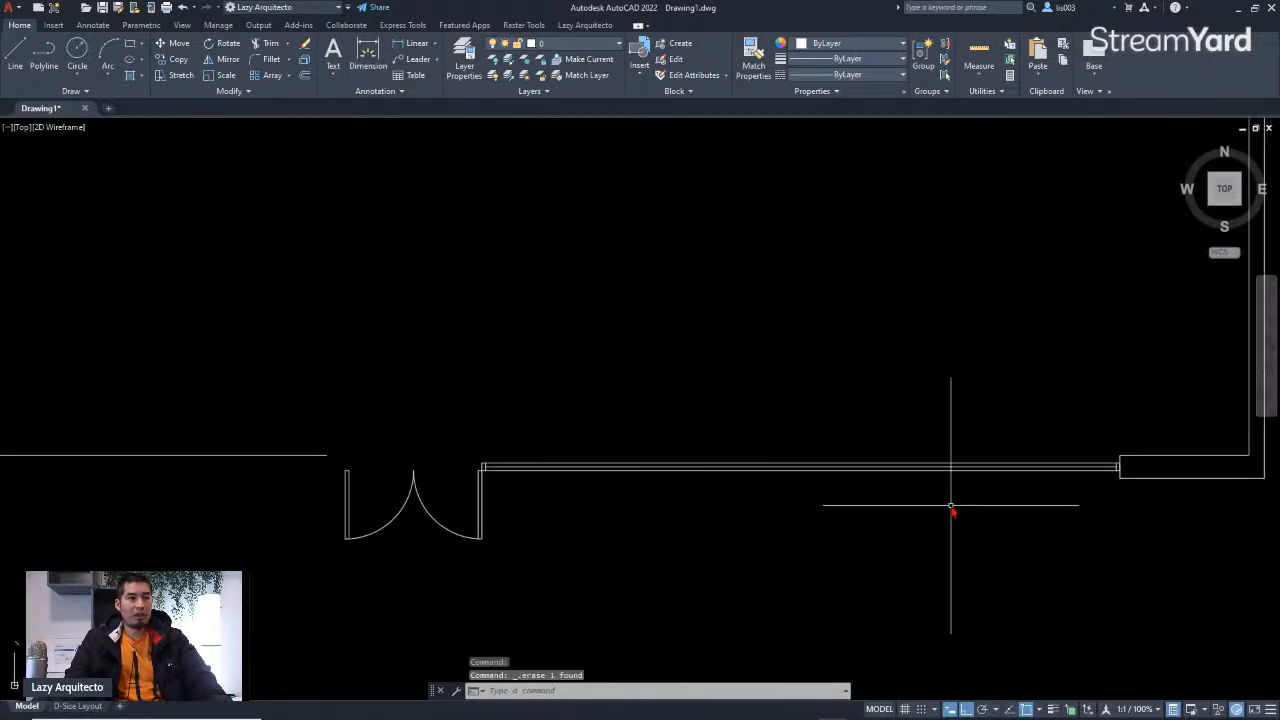
Step: Draw a short line closing the wall end near the plan's lower-left corner
{"action": "scroll", "coordinate": [951, 508], "scroll_direction": "down", "scroll_amount": 3}
{"action": "middle_click_drag", "start_coordinate": [766, 523], "coordinate": [892, 521]}
{"action": "scroll", "coordinate": [795, 521], "scroll_direction": "down", "scroll_amount": 3}
{"action": "scroll", "coordinate": [763, 525], "scroll_direction": "up", "scroll_amount": 3}
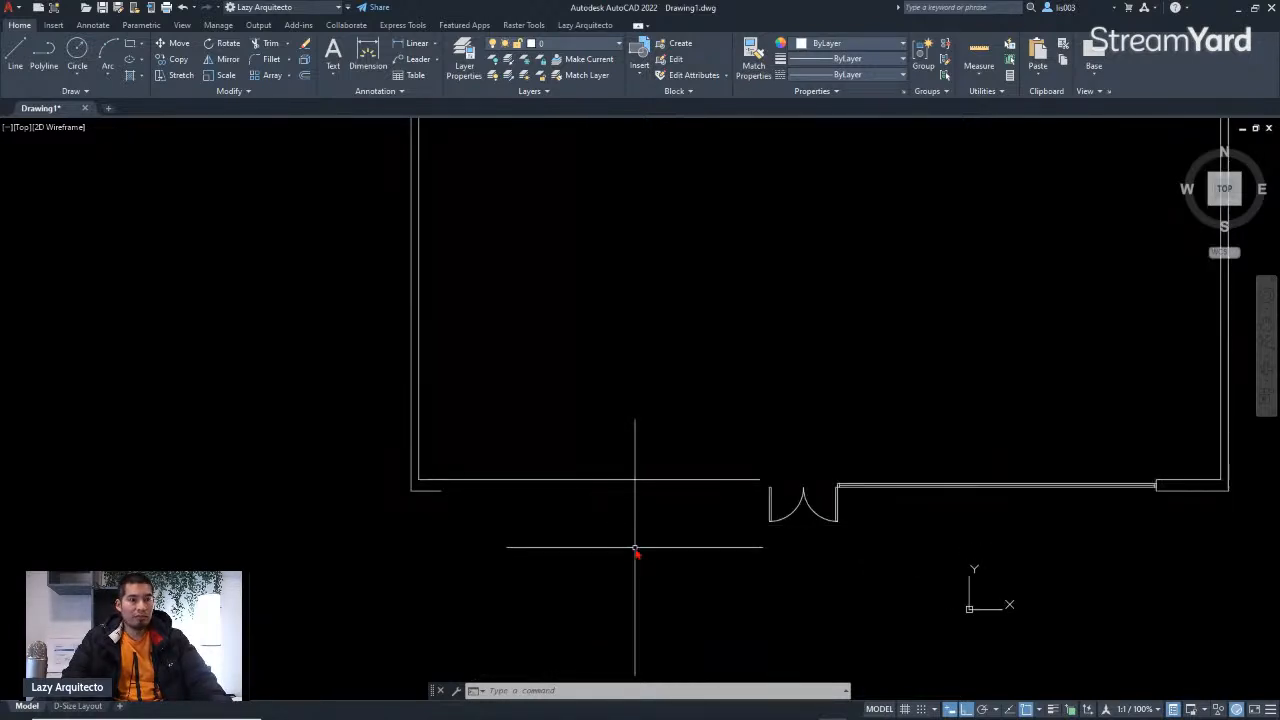
{"action": "scroll", "coordinate": [435, 505], "scroll_direction": "up", "scroll_amount": 3}
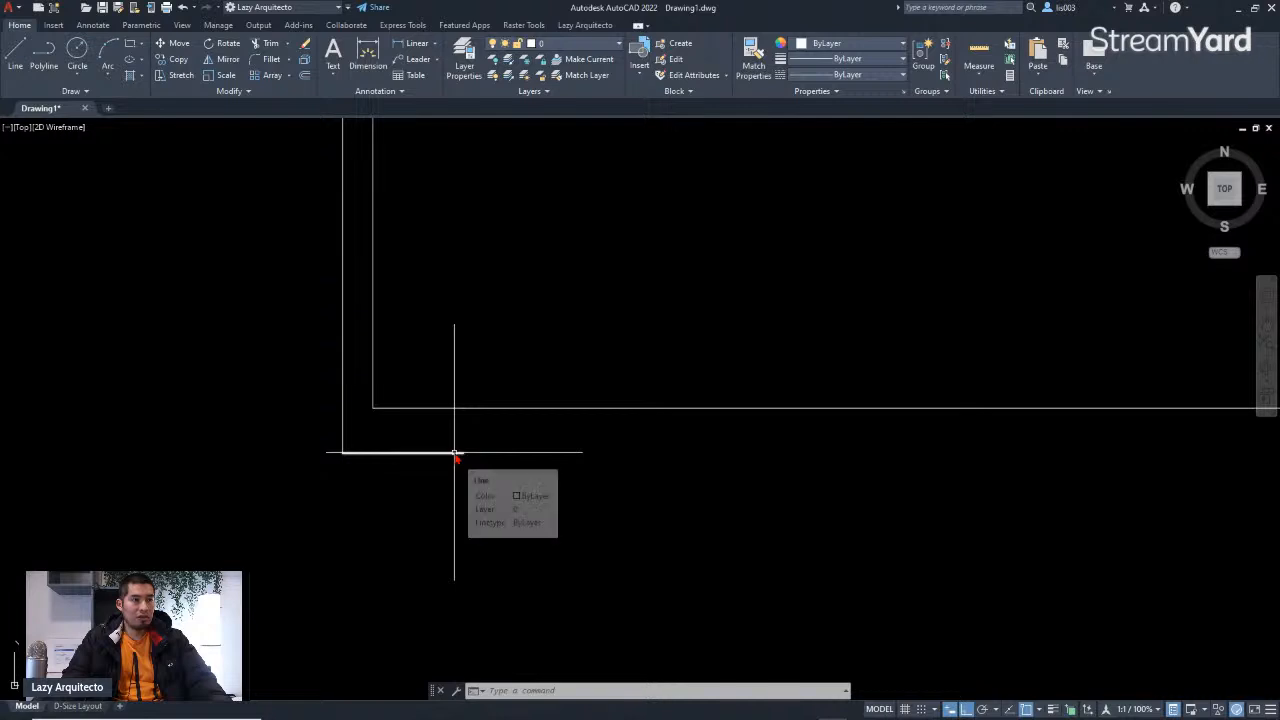
{"action": "scroll", "coordinate": [477, 465], "scroll_direction": "down", "scroll_amount": 2}
{"action": "scroll", "coordinate": [477, 484], "scroll_direction": "down", "scroll_amount": 2}
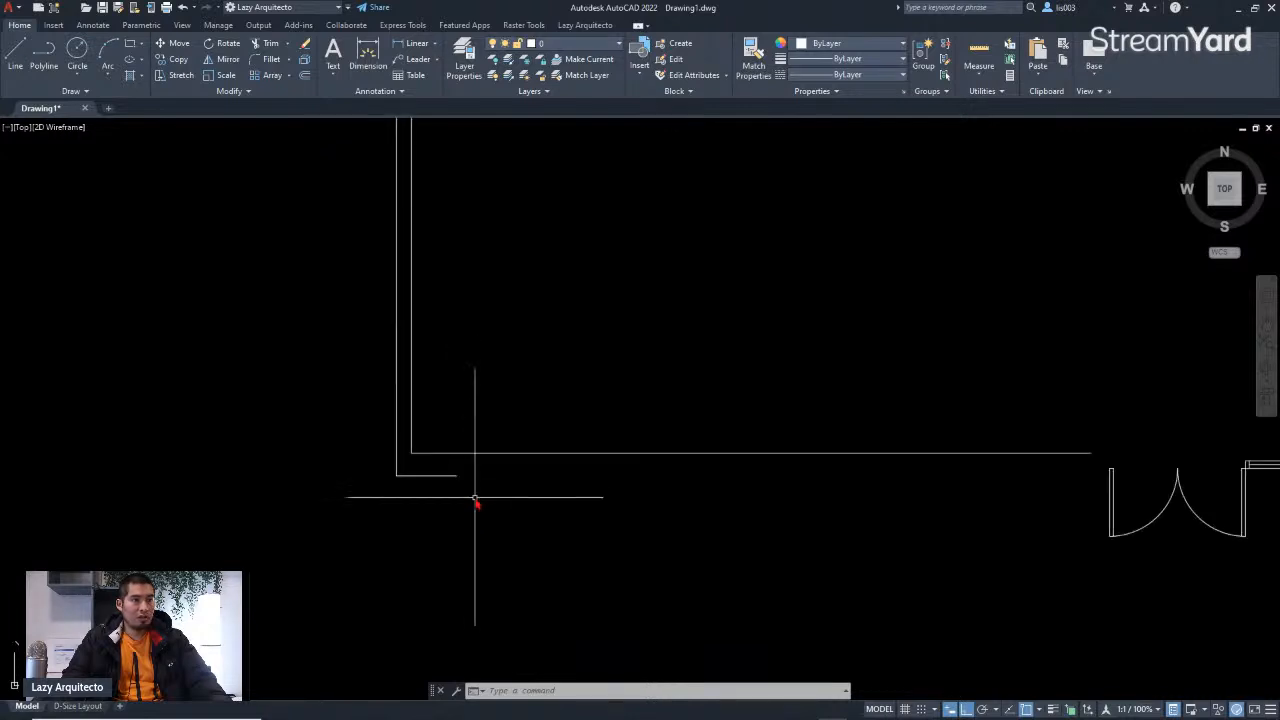
{"action": "scroll", "coordinate": [474, 491], "scroll_direction": "up", "scroll_amount": 2}
{"action": "type", "text": "l"}
{"action": "key", "text": "Return"}
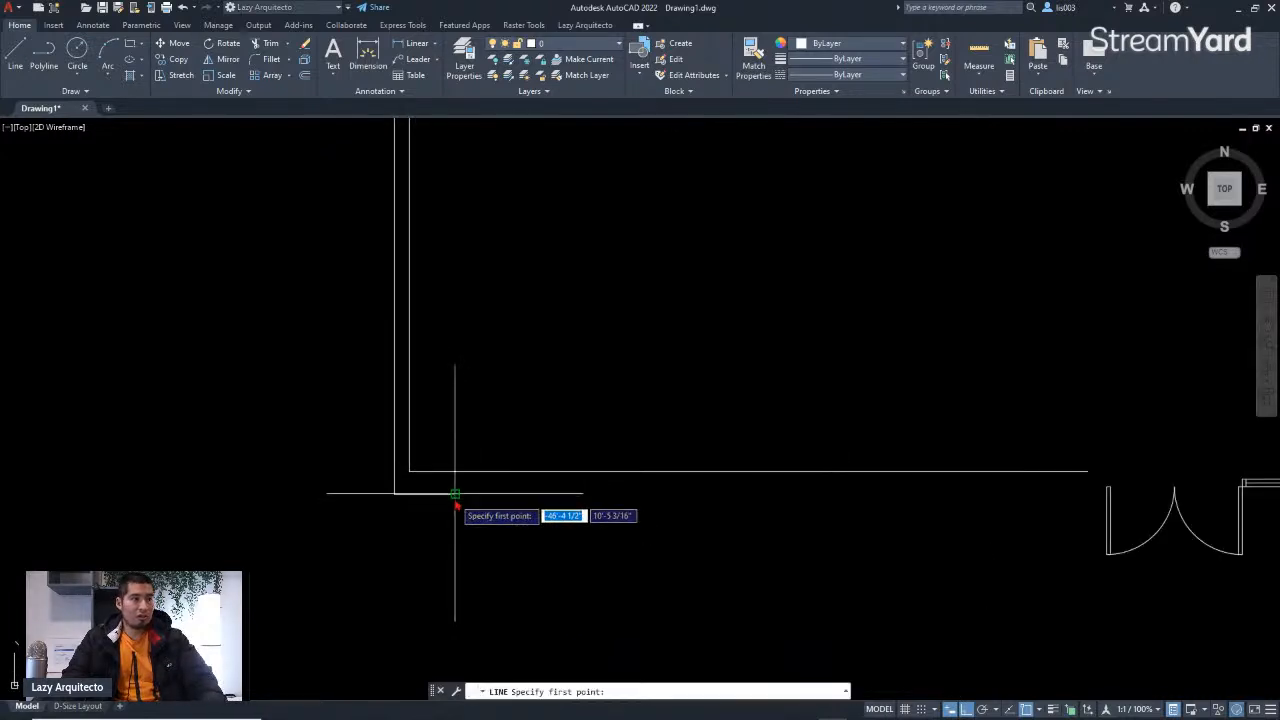
{"action": "left_click", "coordinate": [456, 493]}
{"action": "key", "text": "Escape"}
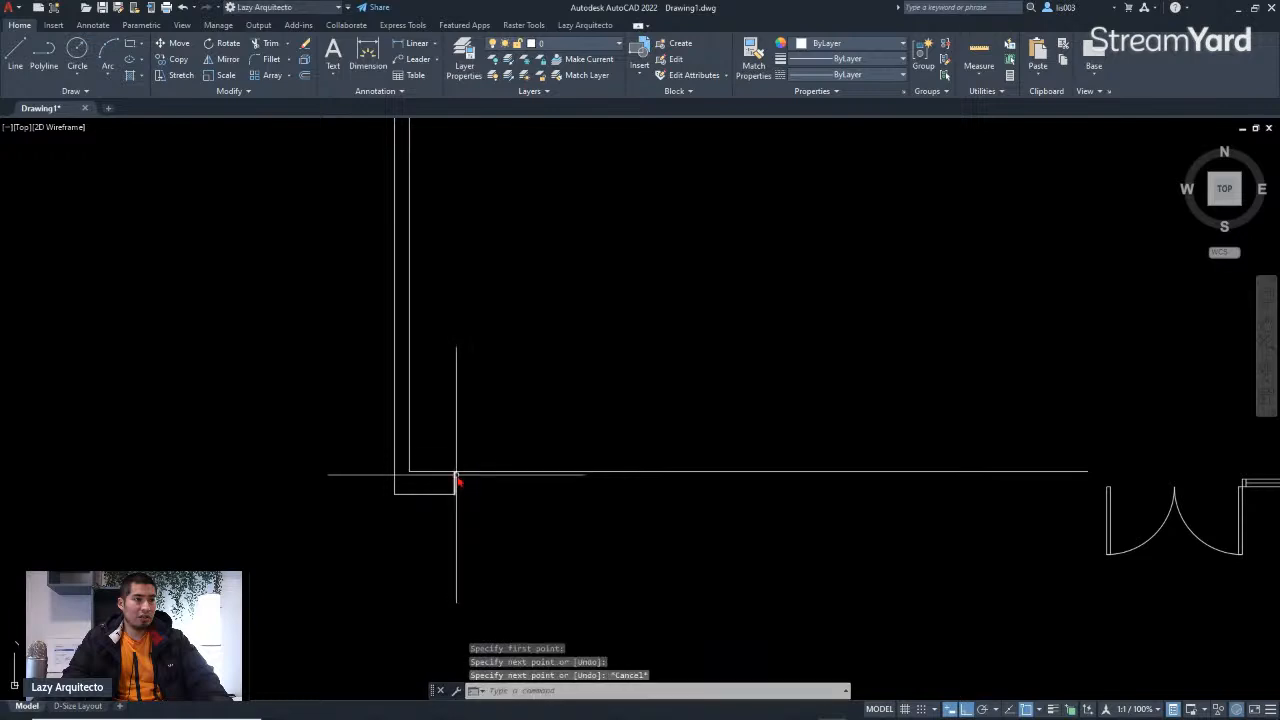
{"action": "scroll", "coordinate": [457, 482], "scroll_direction": "down", "scroll_amount": 4}
{"action": "scroll", "coordinate": [641, 505], "scroll_direction": "up", "scroll_amount": 3}
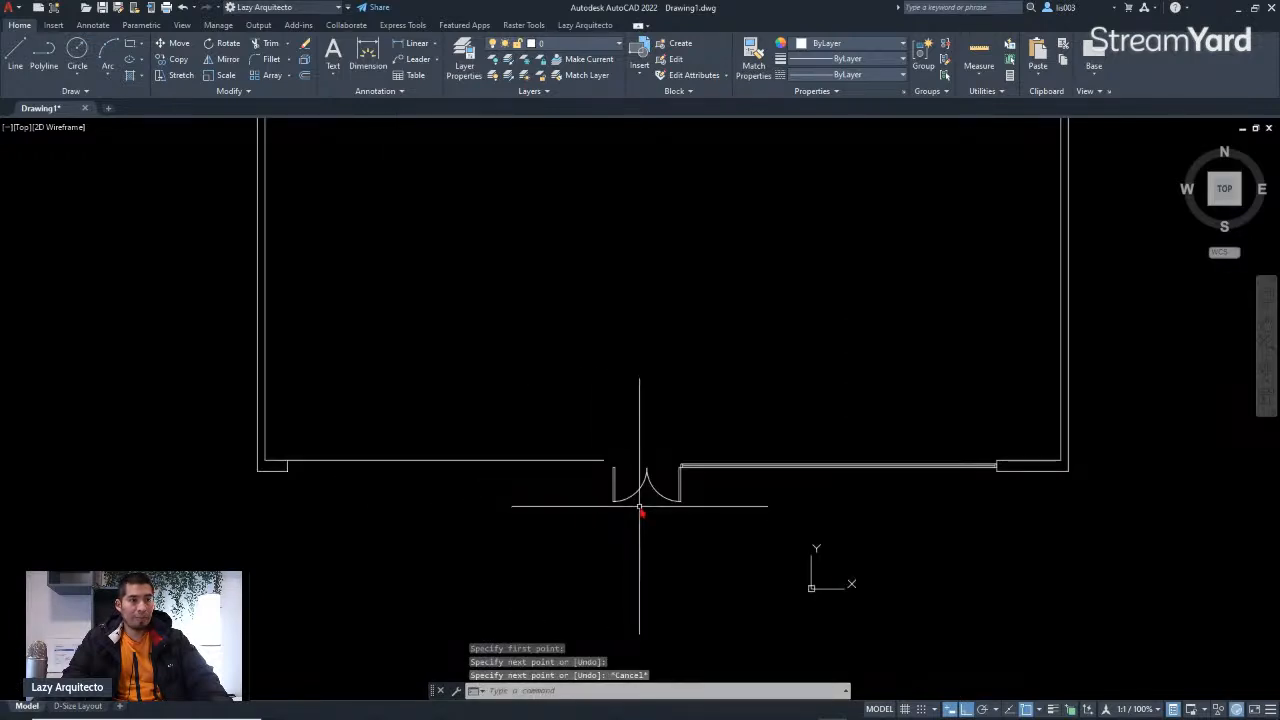
Step: Copy the window symbol from the right-hand wall to the wall left of the double door, snapping it to the door's left jamb
{"action": "scroll", "coordinate": [897, 486], "scroll_direction": "up", "scroll_amount": 3}
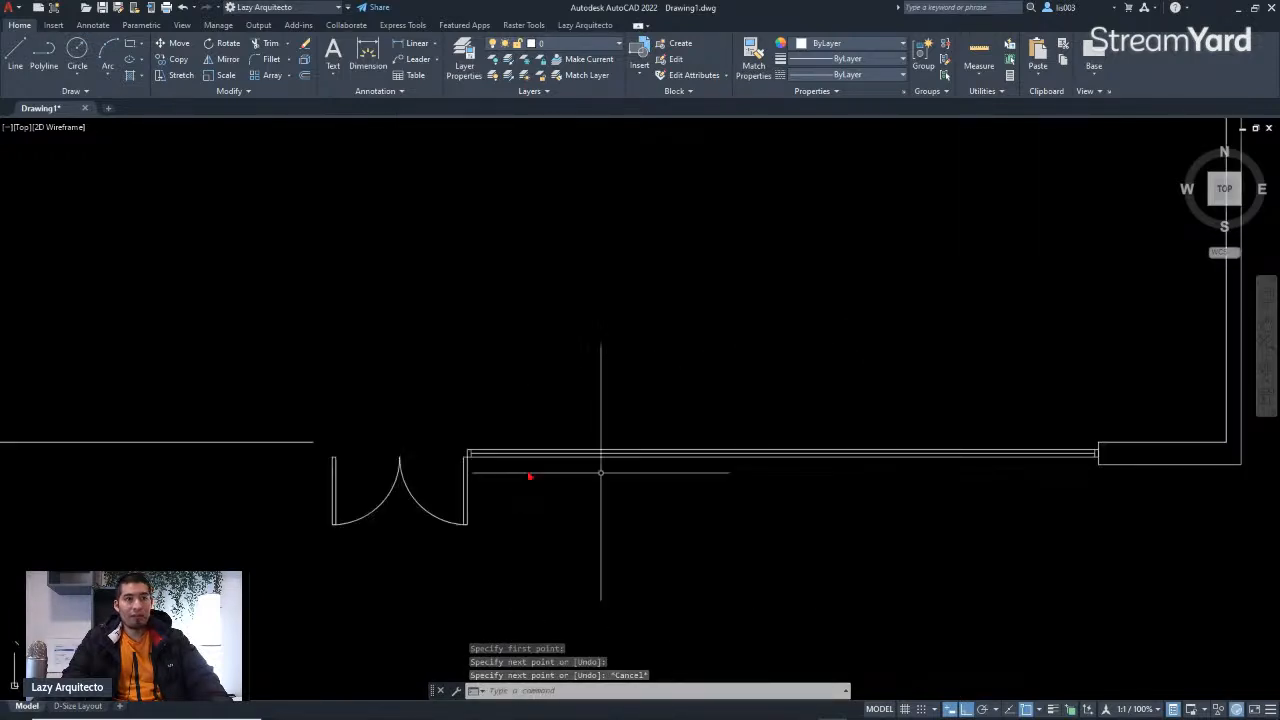
{"action": "scroll", "coordinate": [469, 445], "scroll_direction": "up", "scroll_amount": 3}
{"action": "left_click", "coordinate": [466, 444]}
{"action": "scroll", "coordinate": [466, 444], "scroll_direction": "down", "scroll_amount": 3}
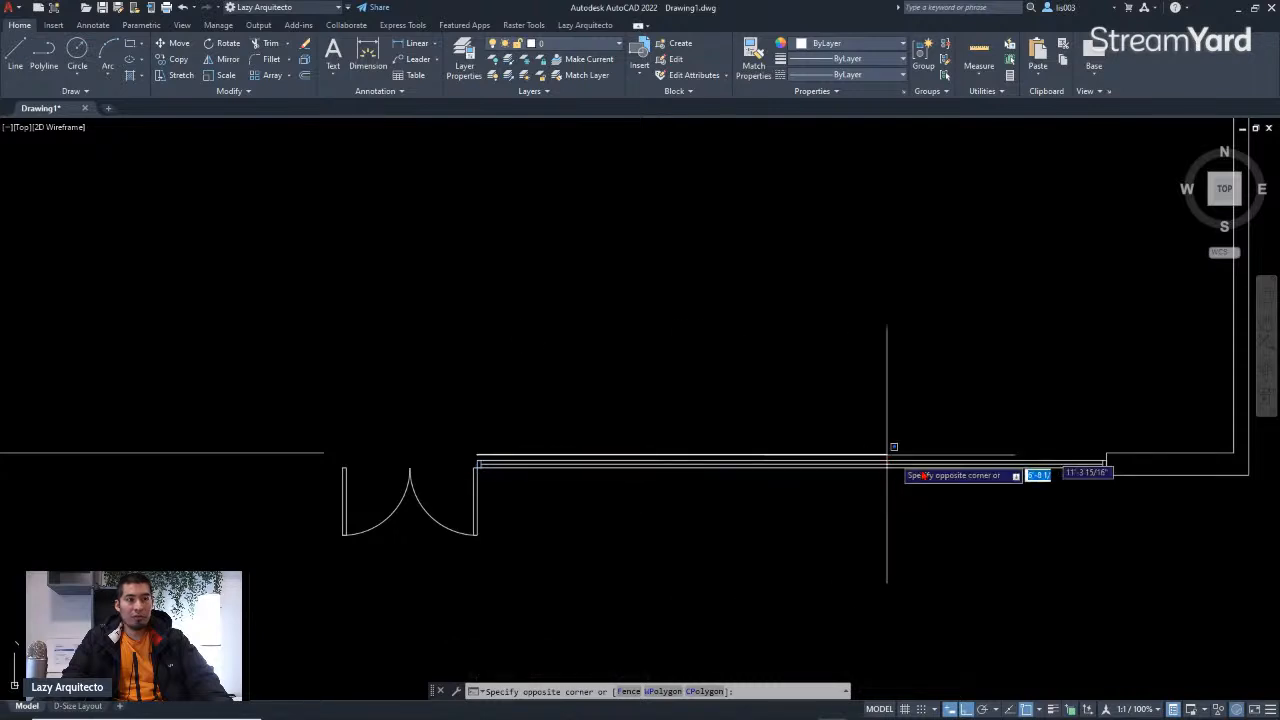
{"action": "left_click", "coordinate": [1113, 471]}
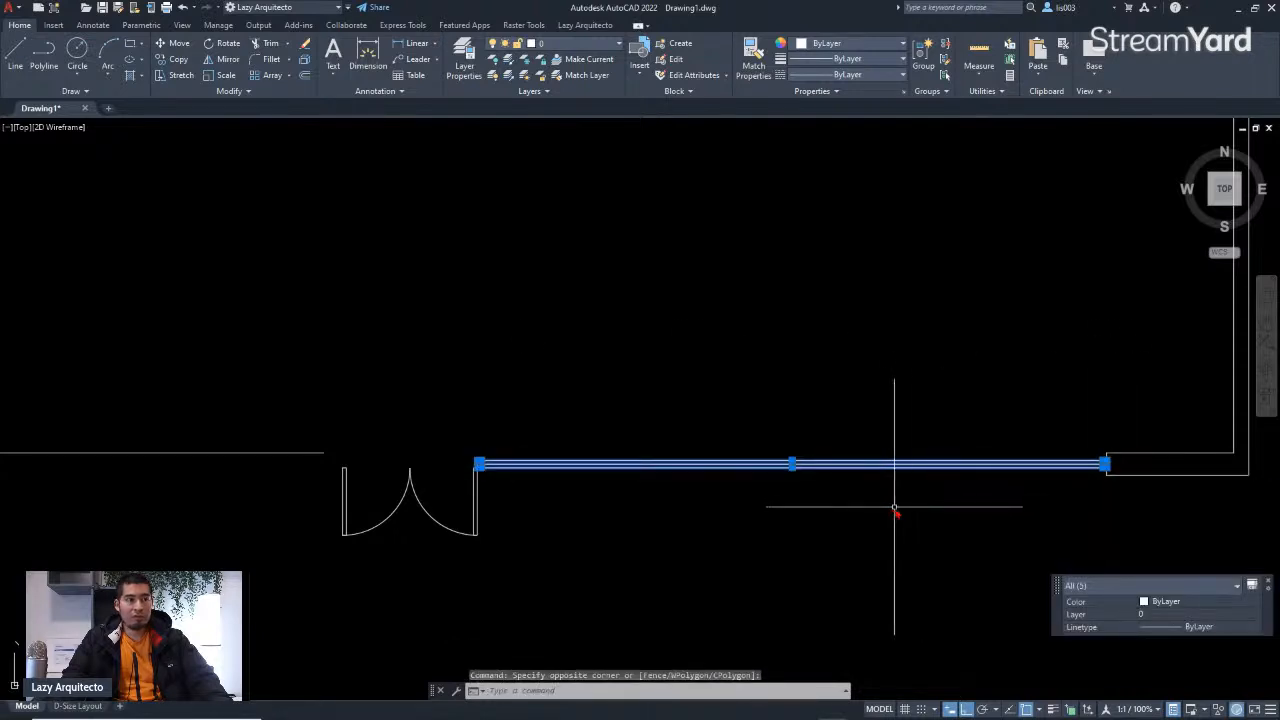
{"action": "scroll", "coordinate": [893, 509], "scroll_direction": "down", "scroll_amount": 3}
{"action": "scroll", "coordinate": [980, 500], "scroll_direction": "up", "scroll_amount": 5}
{"action": "type", "text": "c"}
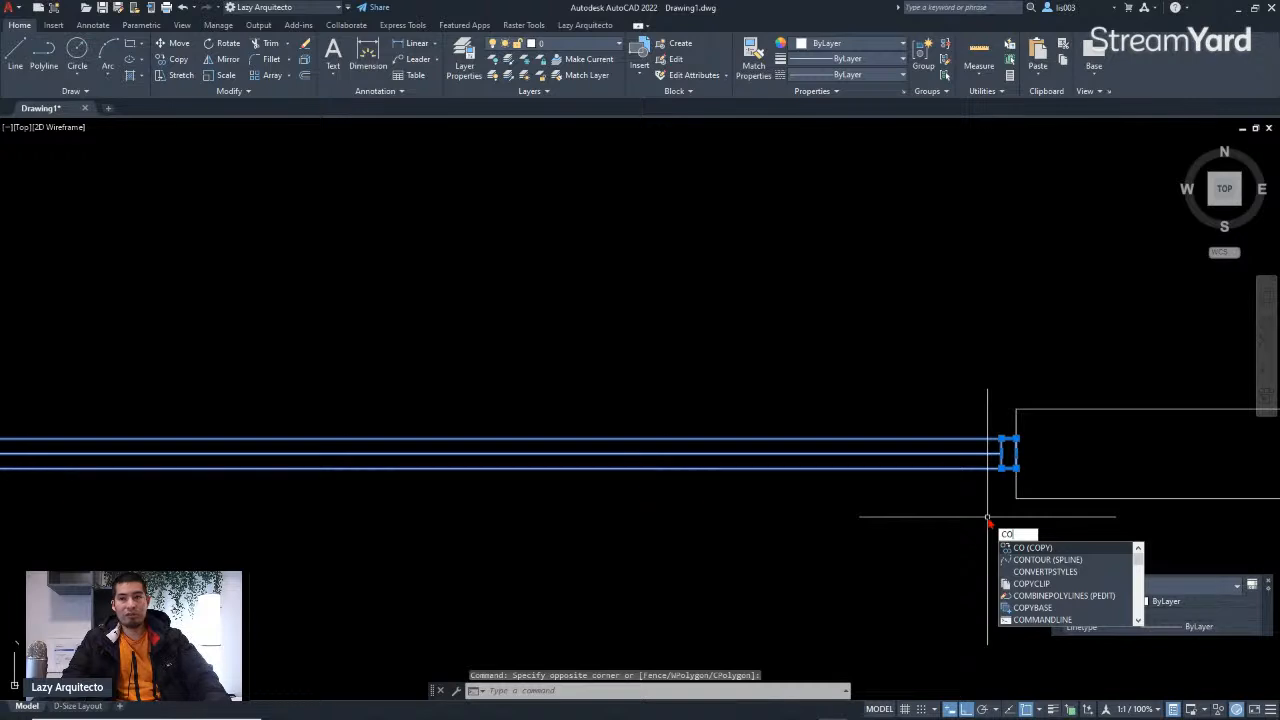
{"action": "key", "text": "Return"}
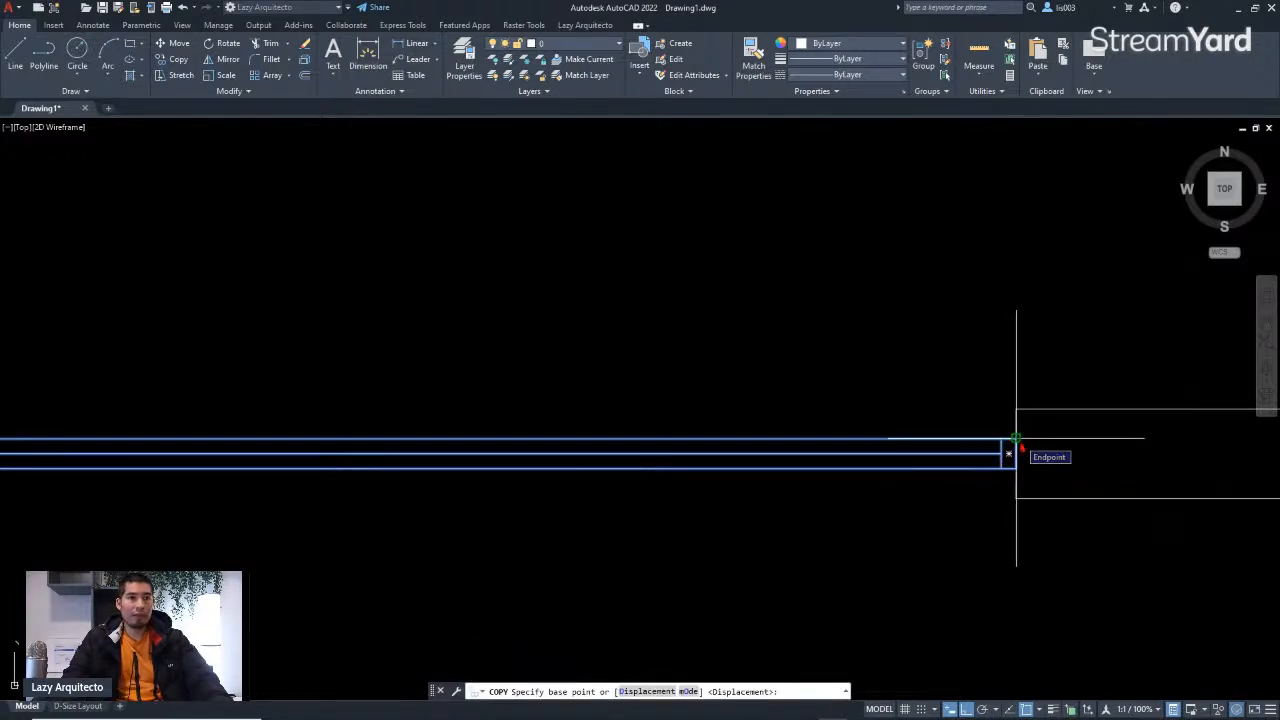
{"action": "scroll", "coordinate": [1016, 440], "scroll_direction": "down", "scroll_amount": 5}
{"action": "scroll", "coordinate": [1012, 450], "scroll_direction": "up", "scroll_amount": 5}
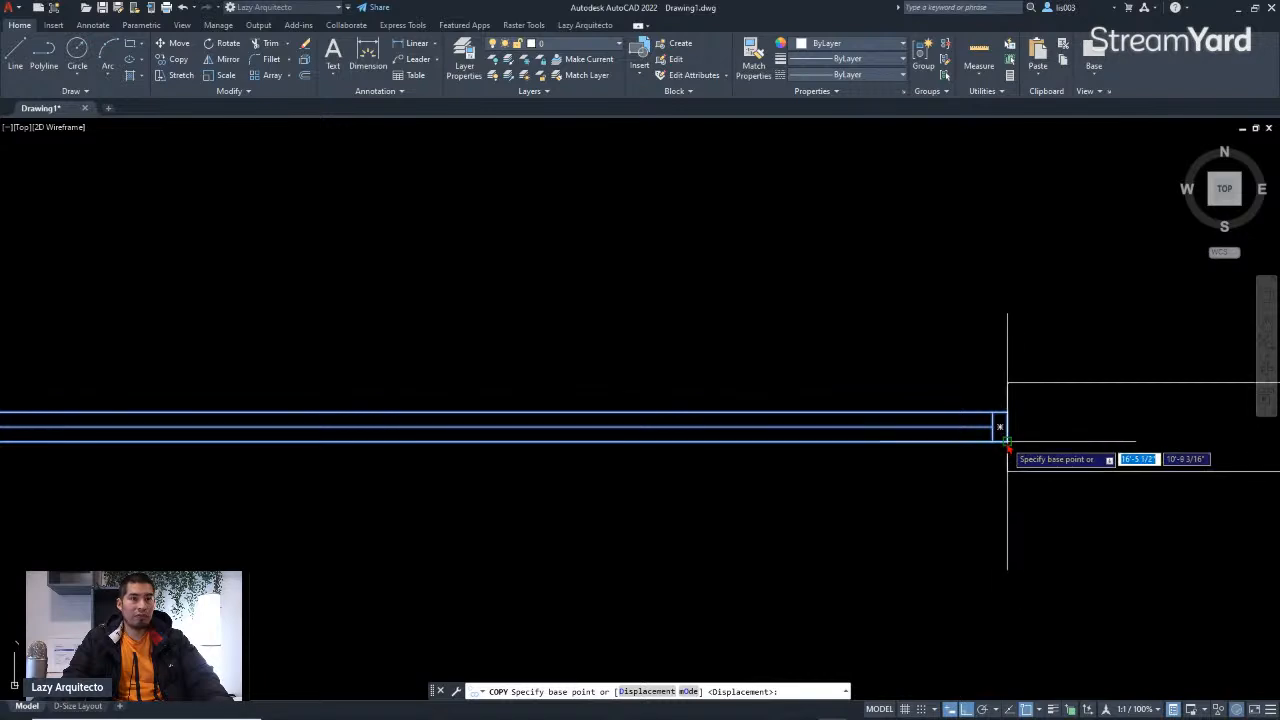
{"action": "left_click", "coordinate": [1007, 440]}
{"action": "scroll", "coordinate": [1006, 438], "scroll_direction": "down", "scroll_amount": 5}
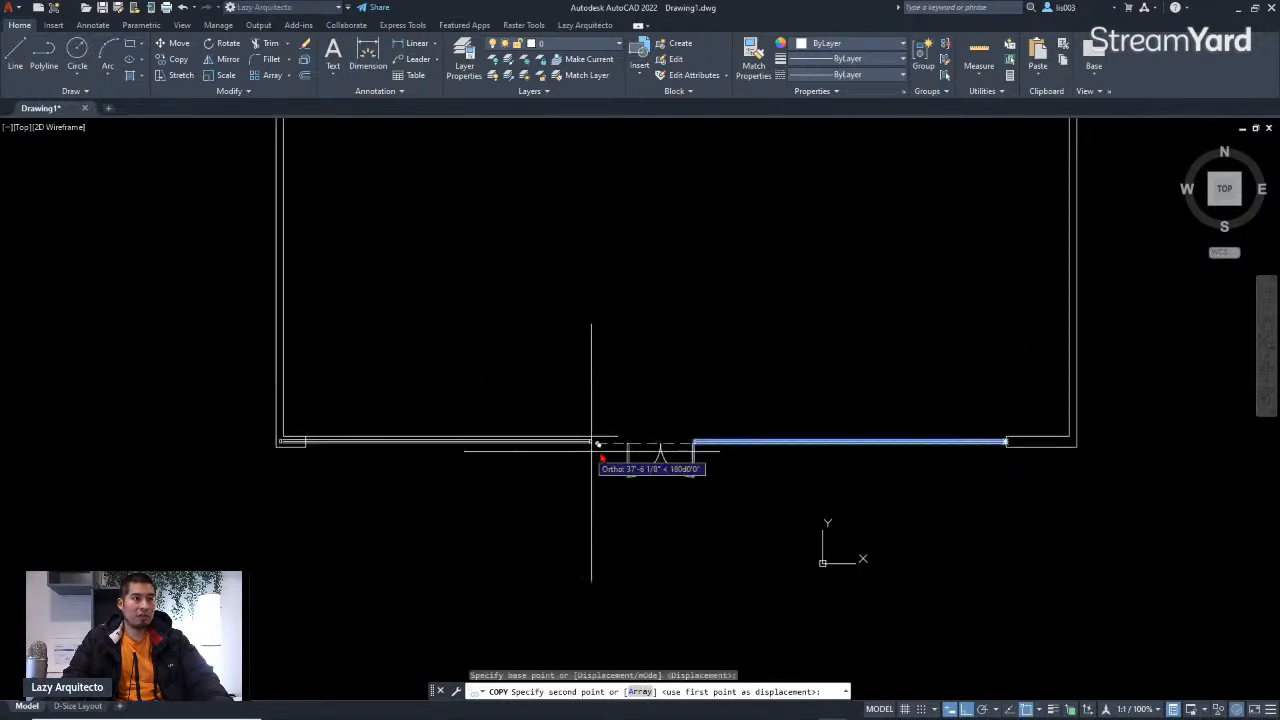
{"action": "scroll", "coordinate": [620, 440], "scroll_direction": "up", "scroll_amount": 5}
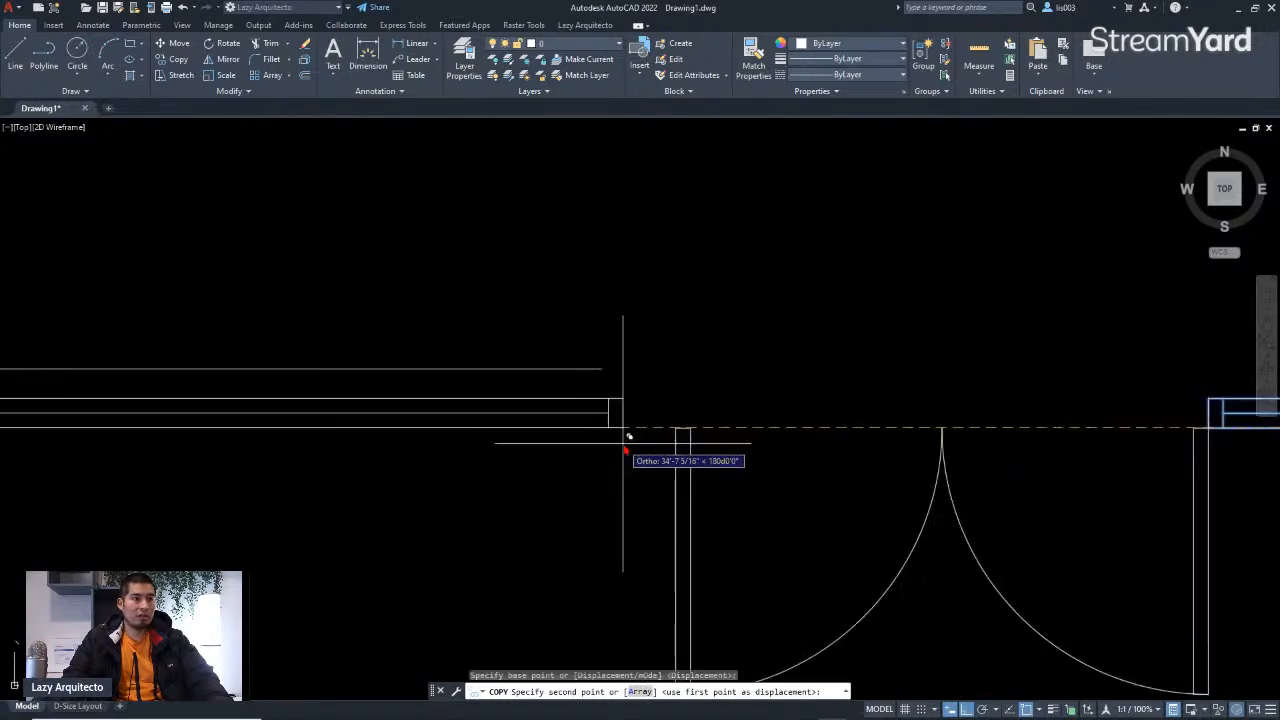
{"action": "left_click", "coordinate": [680, 425]}
{"action": "scroll", "coordinate": [700, 450], "scroll_direction": "down", "scroll_amount": 6}
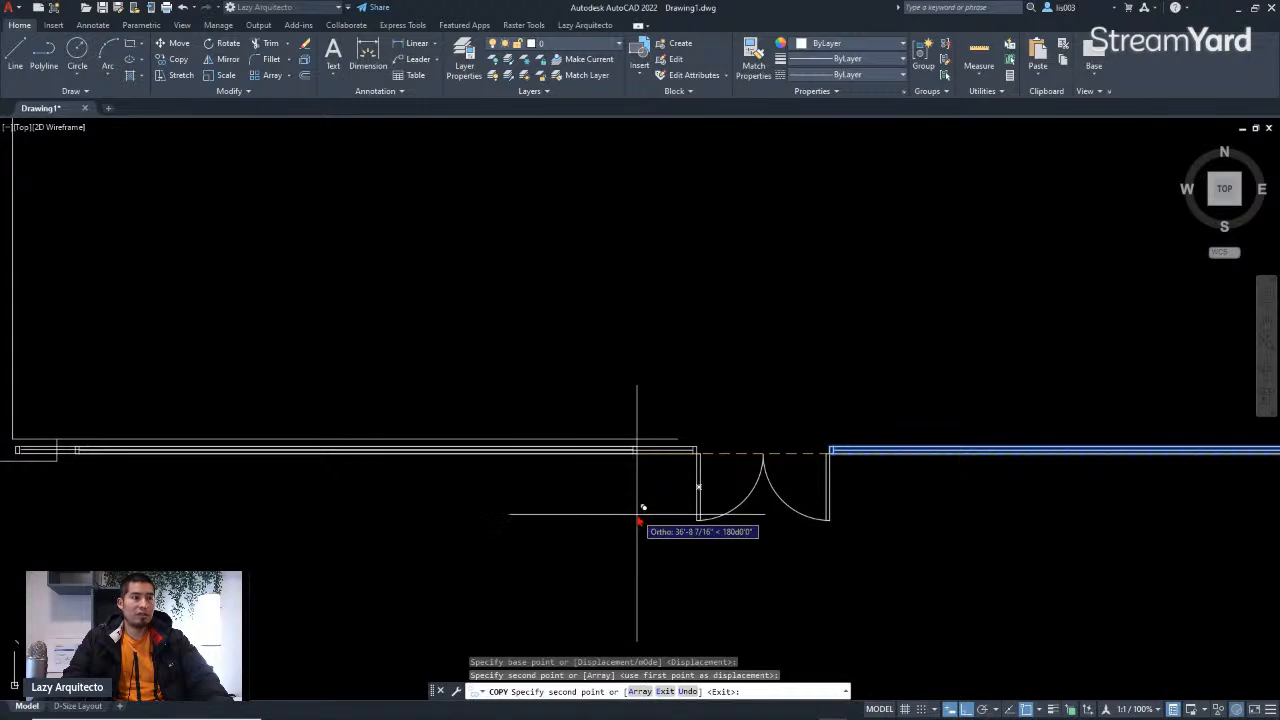
{"action": "key", "text": "Escape"}
Step: Delete the wall line running through the copied window
{"action": "left_click", "coordinate": [580, 447]}
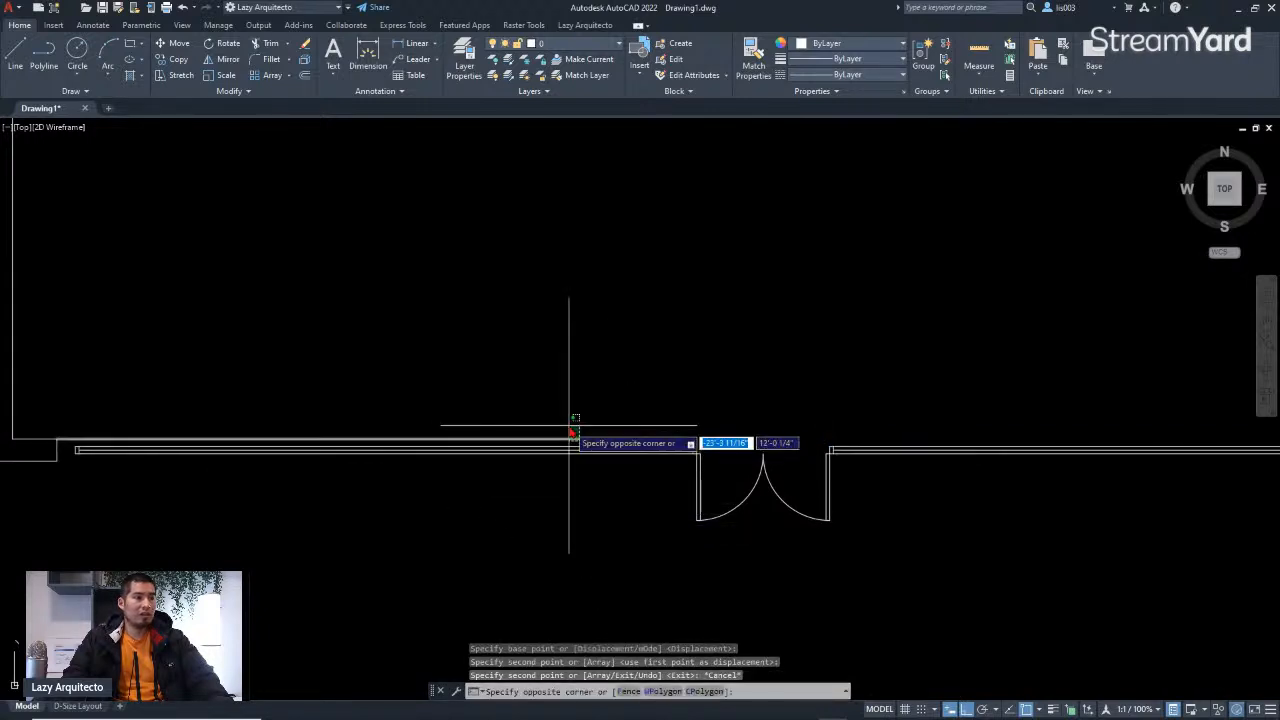
{"action": "left_click", "coordinate": [571, 429]}
{"action": "key", "text": "Delete"}
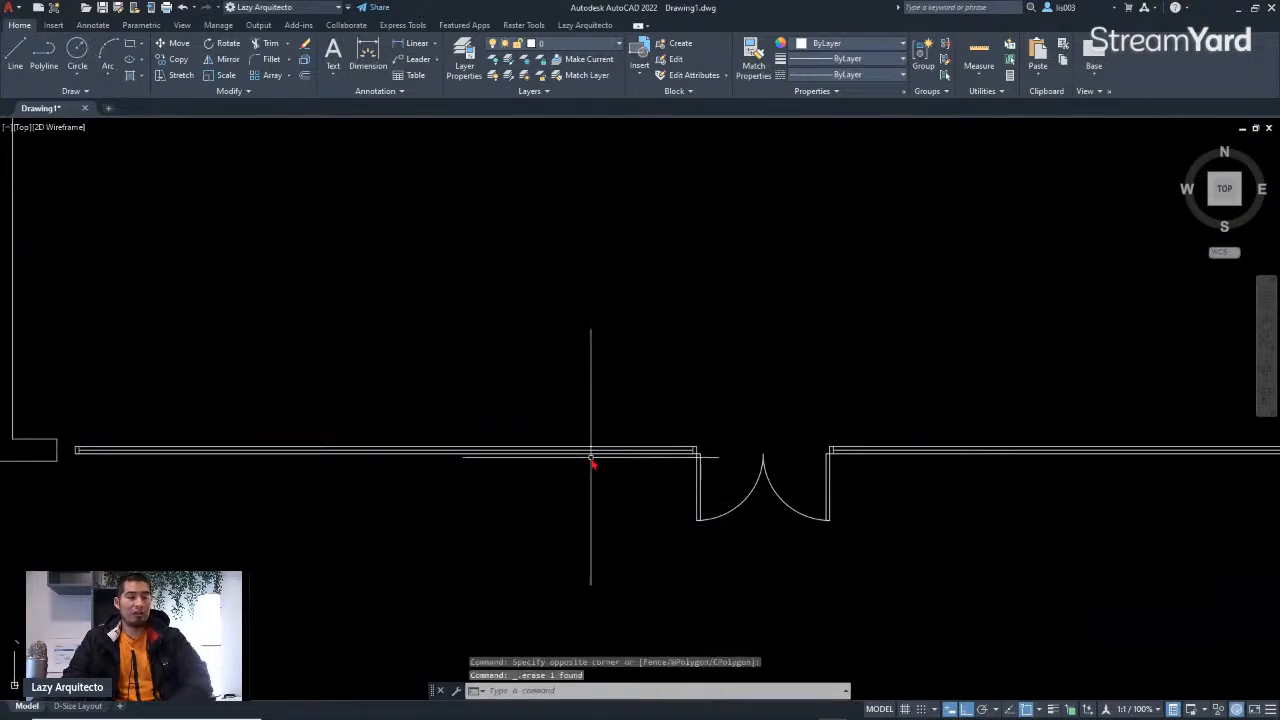
{"action": "scroll", "coordinate": [592, 460], "scroll_direction": "down", "scroll_amount": 5}
{"action": "middle_click_drag", "start_coordinate": [510, 500], "coordinate": [603, 548]}
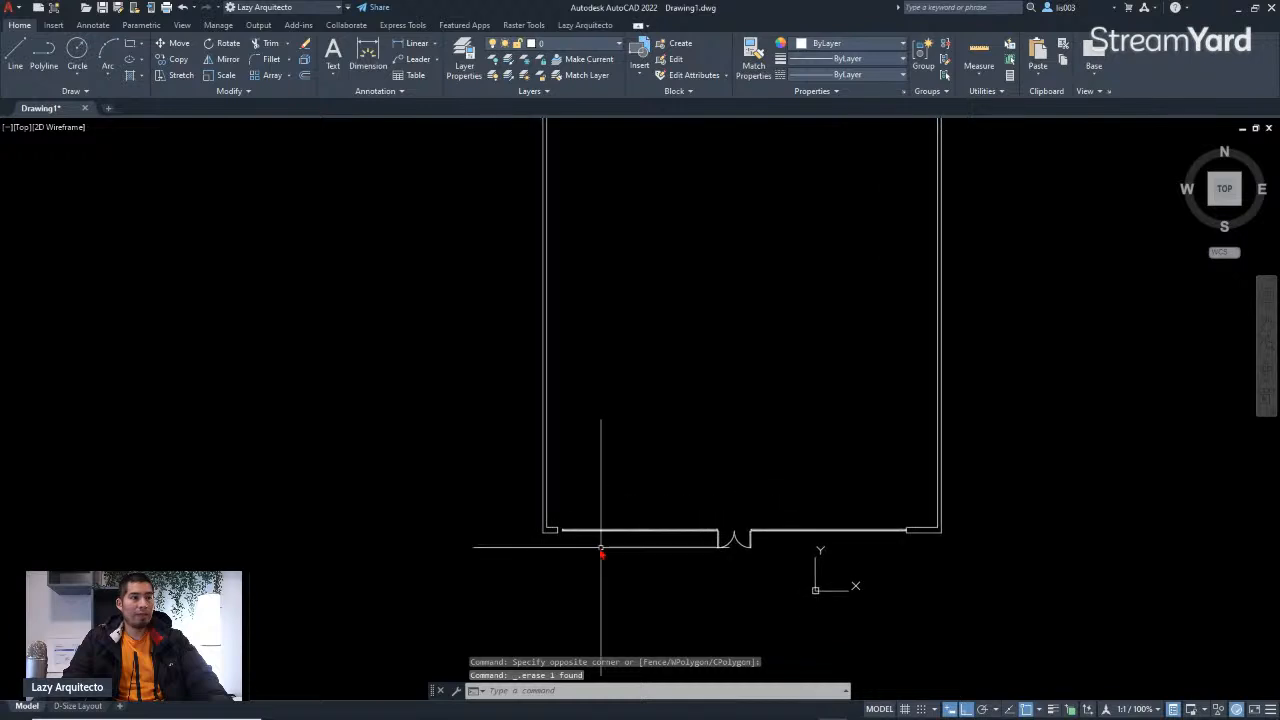
{"action": "scroll", "coordinate": [597, 548], "scroll_direction": "up", "scroll_amount": 3}
{"action": "scroll", "coordinate": [543, 523], "scroll_direction": "up", "scroll_amount": 2}
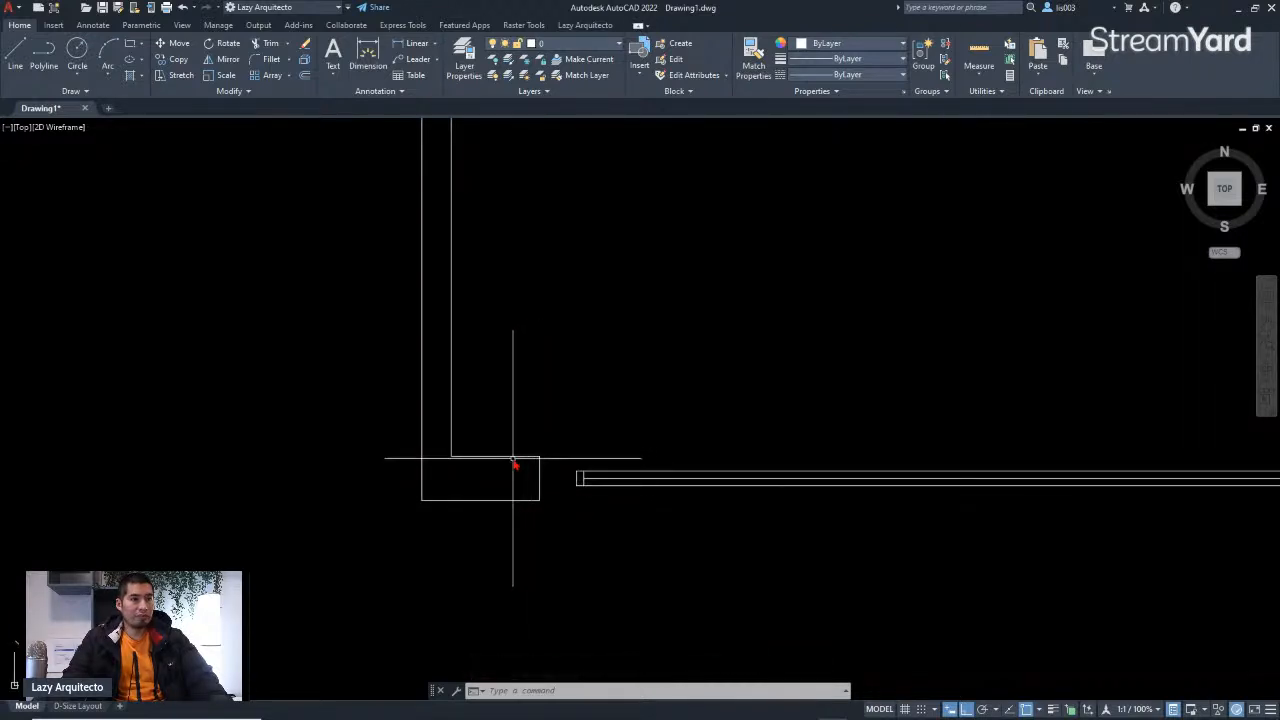
Step: Stretch the lower-left wall corner rightward so it meets the copied window's end
{"action": "type", "text": "s"}
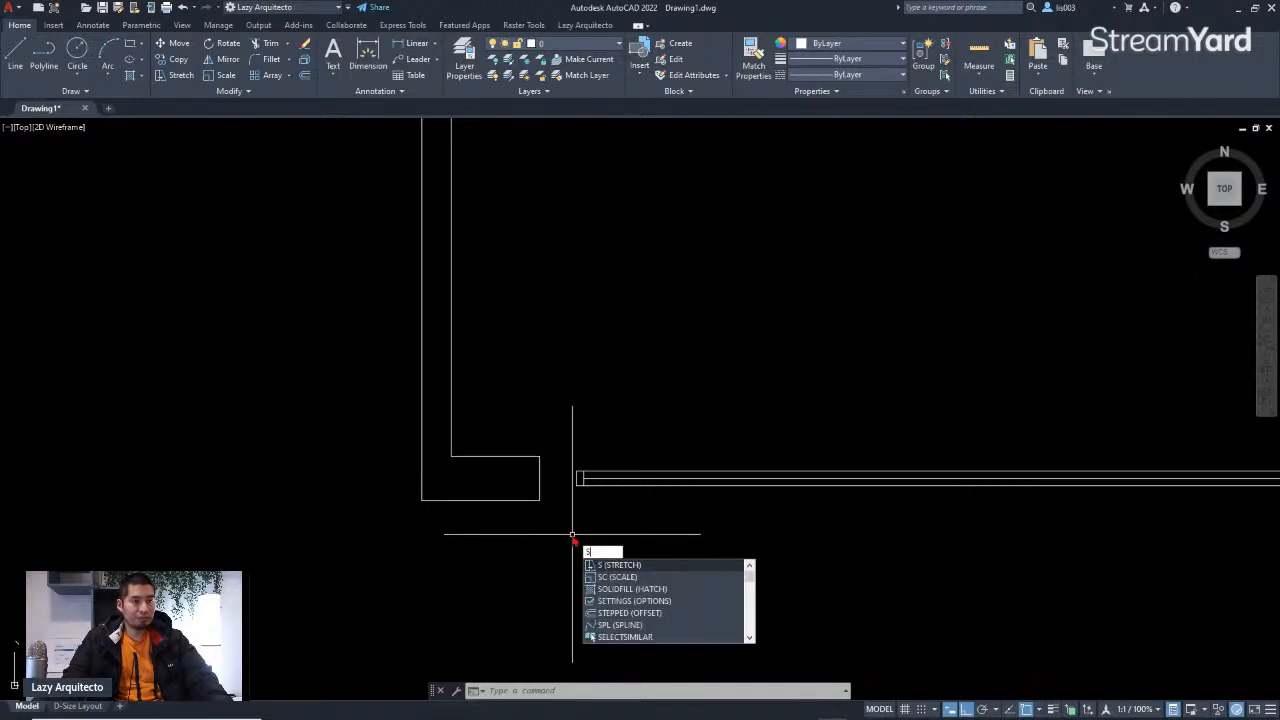
{"action": "key", "text": "Return"}
{"action": "left_click", "coordinate": [555, 532]}
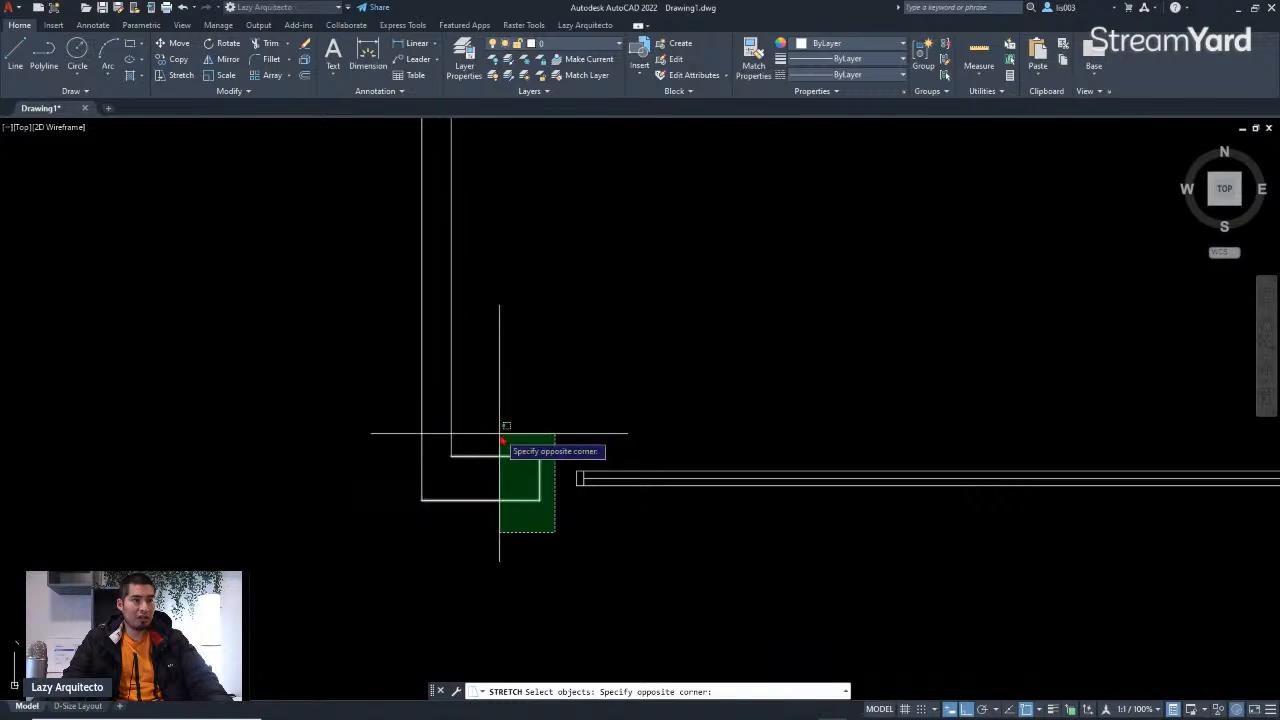
{"action": "left_click", "coordinate": [502, 441]}
{"action": "scroll", "coordinate": [542, 476], "scroll_direction": "up", "scroll_amount": 3}
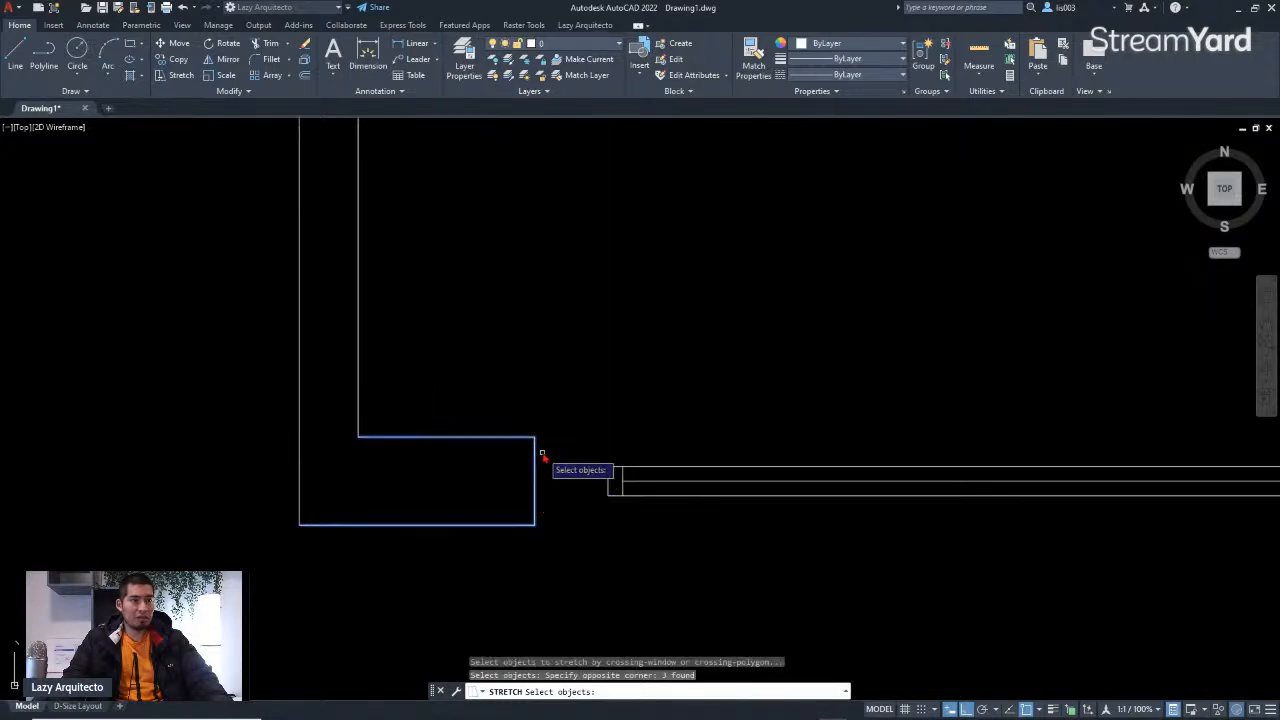
{"action": "key", "text": "Return"}
{"action": "left_click", "coordinate": [535, 436]}
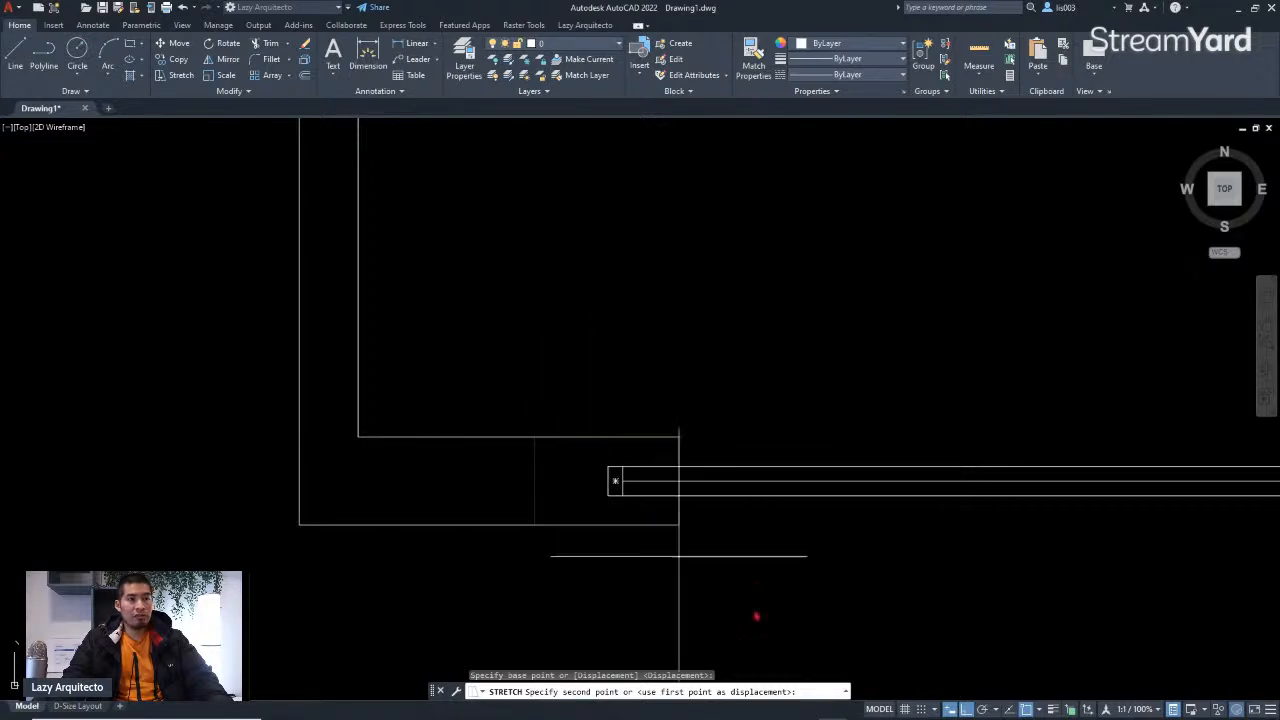
{"action": "left_click", "coordinate": [609, 437]}
Step: Compare the drawn plan against the scanned sketch of the floor plan
{"action": "scroll", "coordinate": [660, 495], "scroll_direction": "up", "scroll_amount": 3}
{"action": "scroll", "coordinate": [640, 492], "scroll_direction": "down", "scroll_amount": 8}
{"action": "middle_click_drag", "start_coordinate": [637, 432], "coordinate": [734, 490]}
{"action": "middle_click_drag", "start_coordinate": [489, 491], "coordinate": [690, 475]}
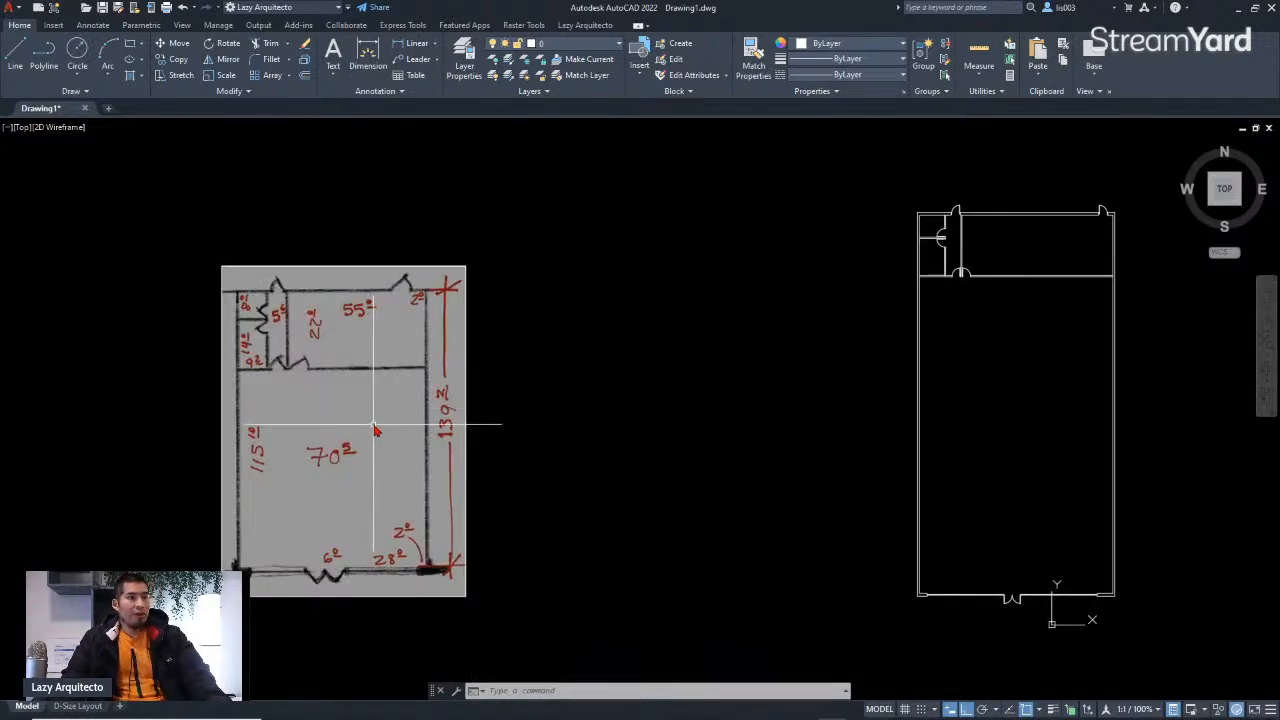
{"action": "middle_click_drag", "start_coordinate": [375, 428], "coordinate": [341, 436]}
{"action": "middle_click_drag", "start_coordinate": [678, 421], "coordinate": [618, 427]}
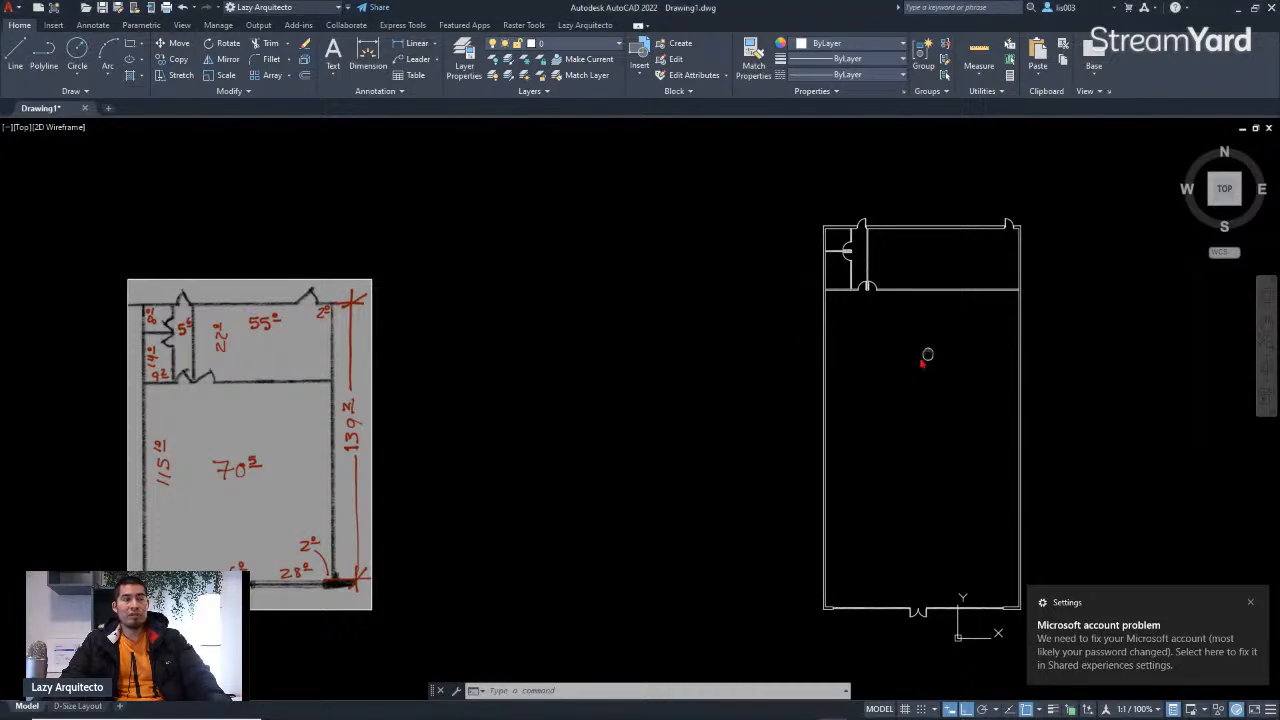
{"action": "middle_click_drag", "start_coordinate": [924, 358], "coordinate": [797, 362]}
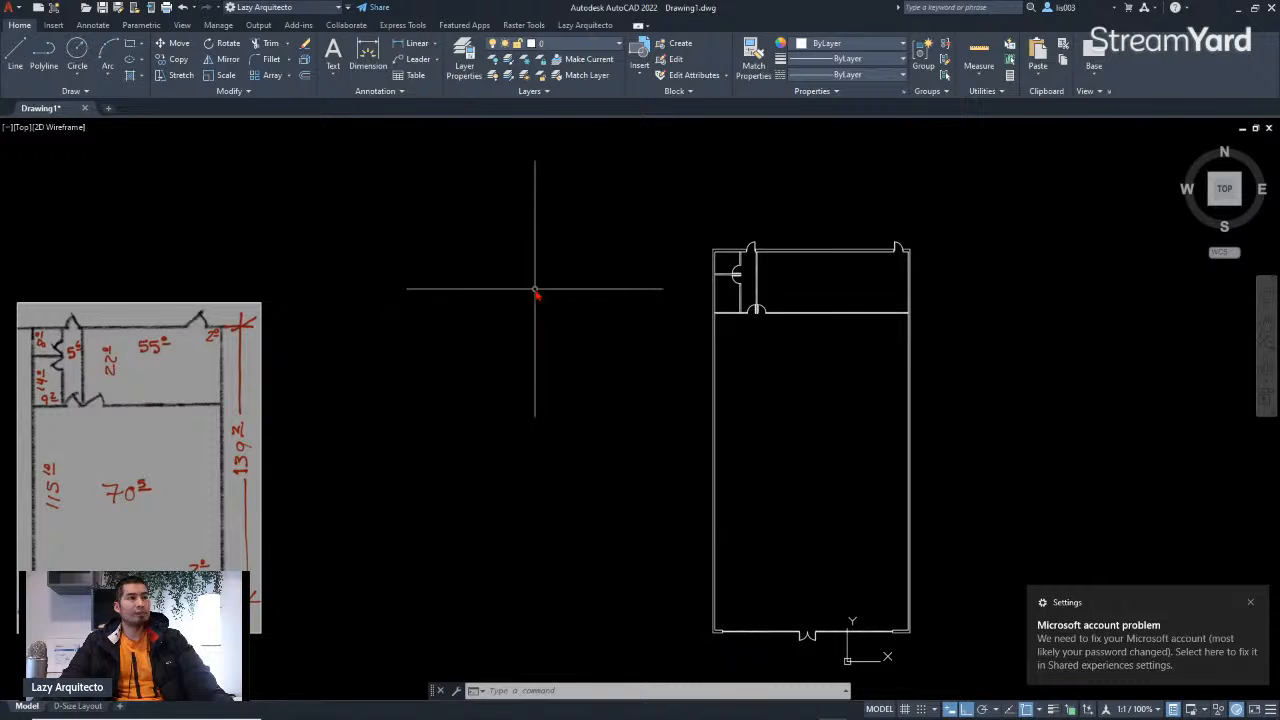
{"action": "middle_click_drag", "start_coordinate": [530, 284], "coordinate": [494, 298]}
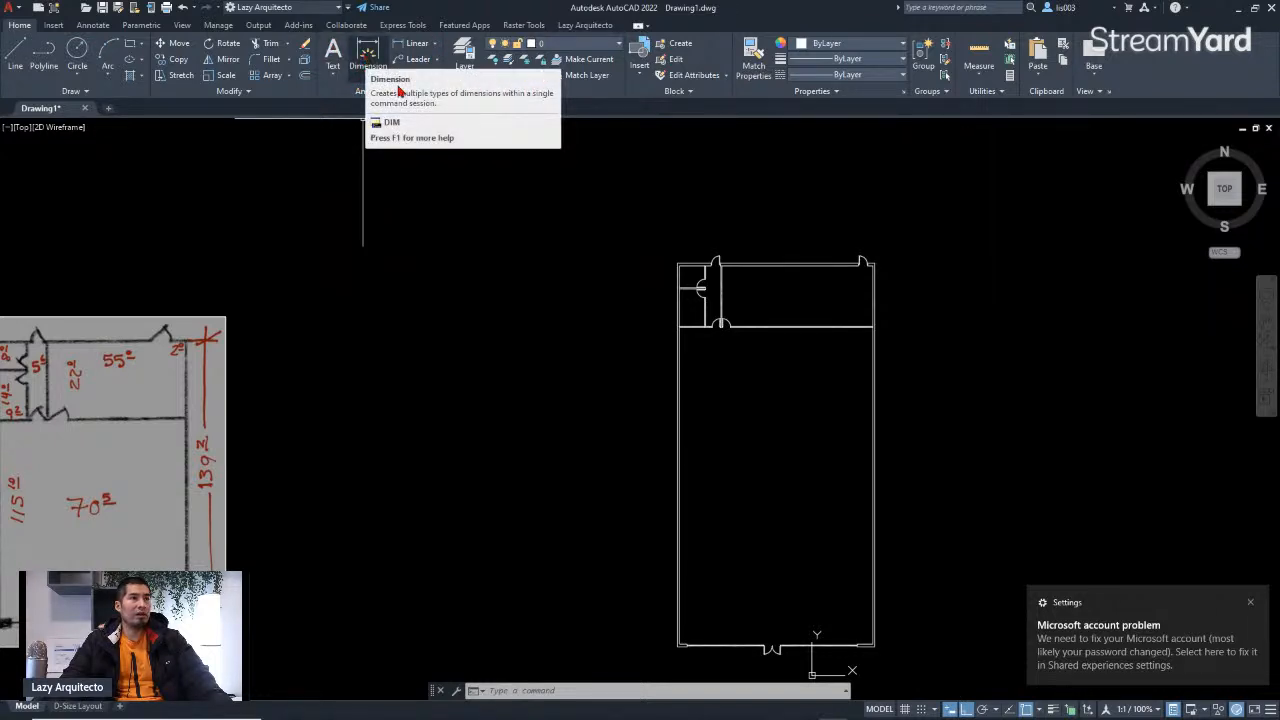
Step: Dimension the top wall of the large room between its outer corners, placing the dimension line above the plan
{"action": "type", "text": "DIM"}
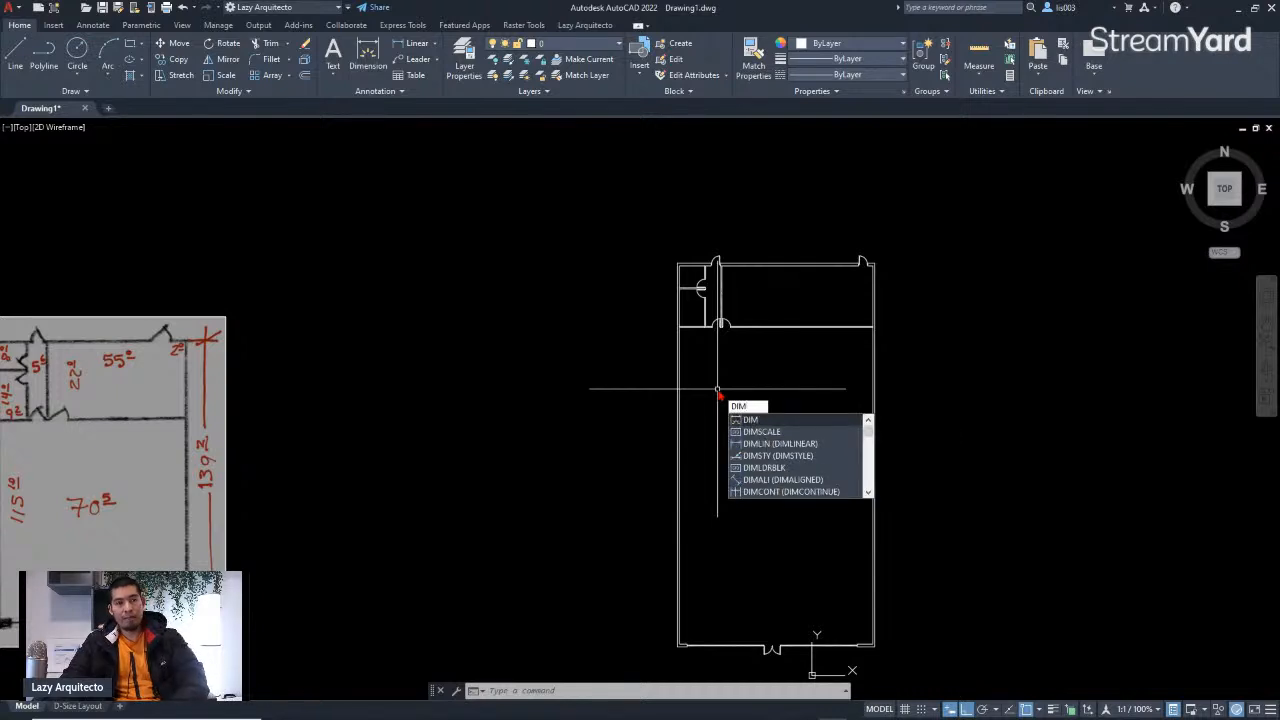
{"action": "key", "text": "Return"}
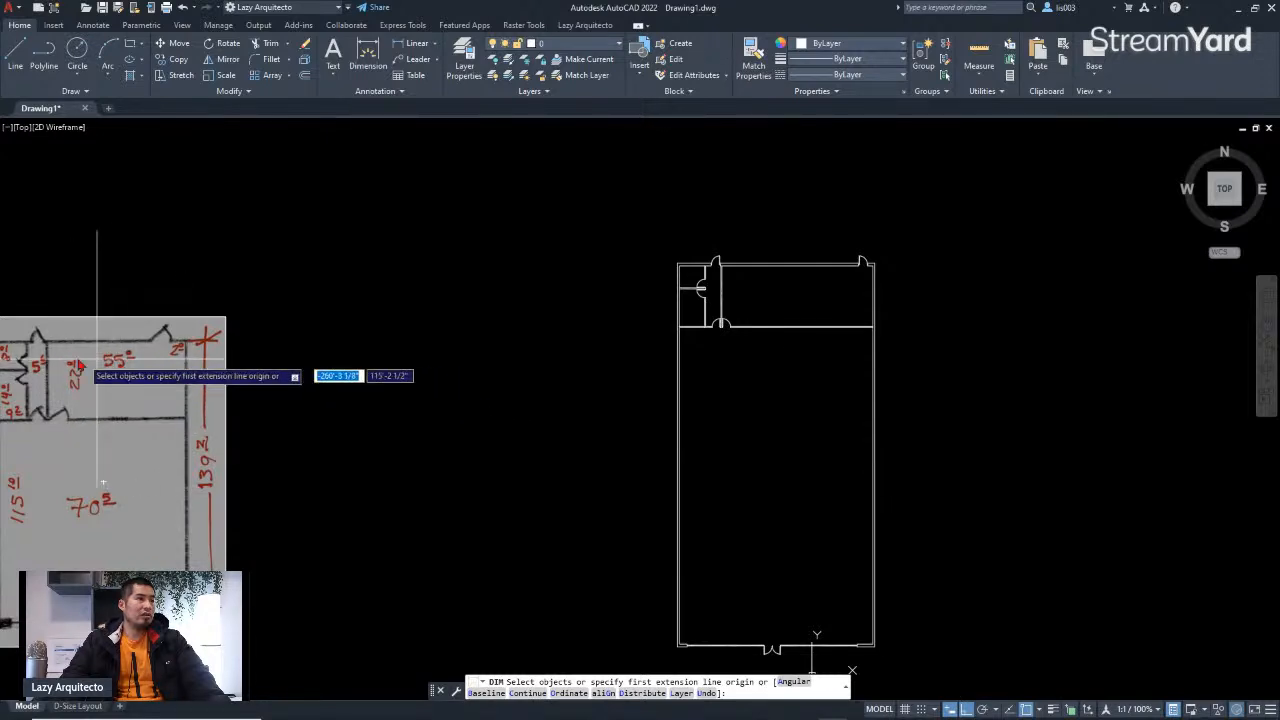
{"action": "scroll", "coordinate": [865, 267], "scroll_direction": "up", "scroll_amount": 8}
{"action": "scroll", "coordinate": [865, 267], "scroll_direction": "down", "scroll_amount": 5}
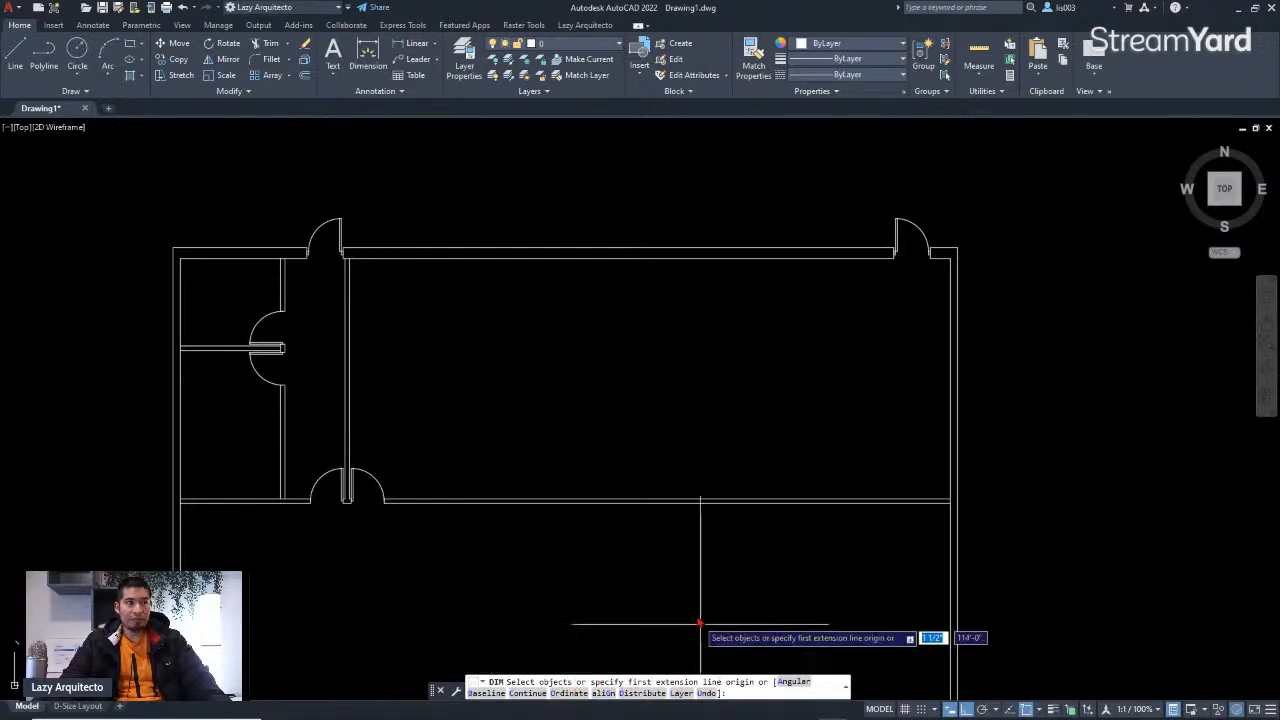
{"action": "scroll", "coordinate": [927, 314], "scroll_direction": "up", "scroll_amount": 5}
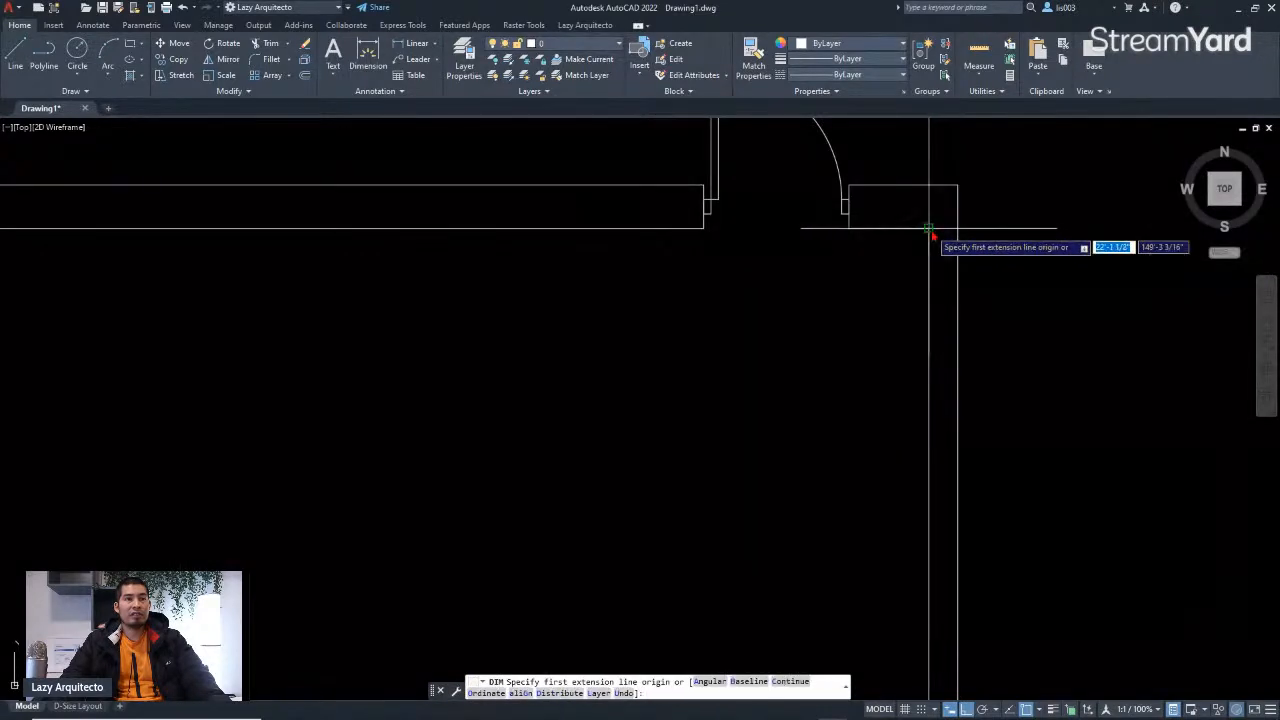
{"action": "left_click", "coordinate": [929, 230]}
{"action": "scroll", "coordinate": [930, 232], "scroll_direction": "down", "scroll_amount": 4}
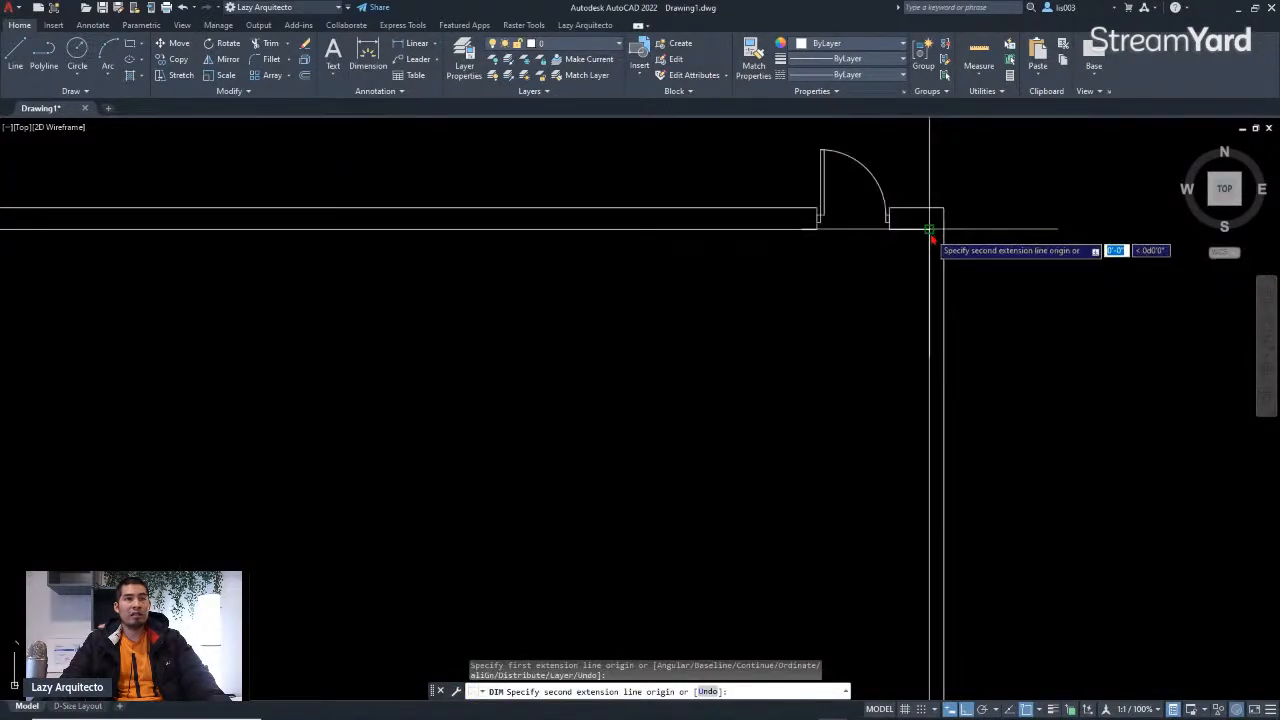
{"action": "scroll", "coordinate": [340, 248], "scroll_direction": "up", "scroll_amount": 4}
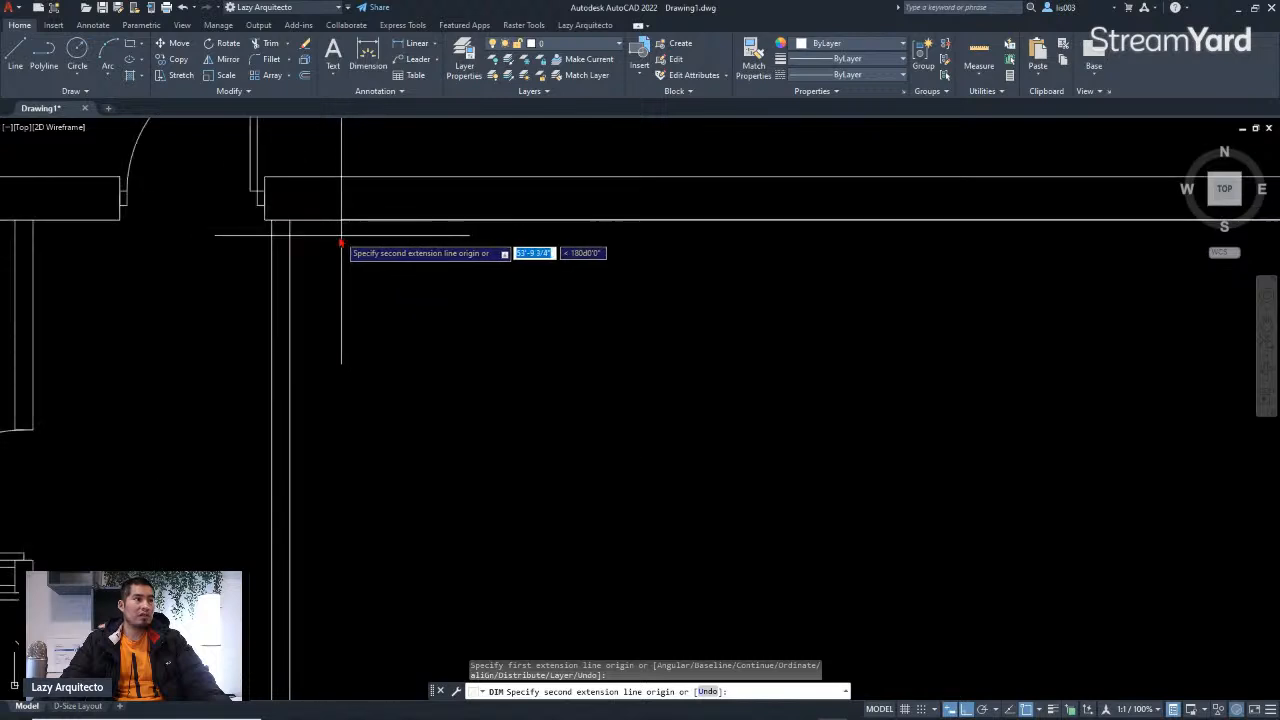
{"action": "left_click", "coordinate": [294, 220]}
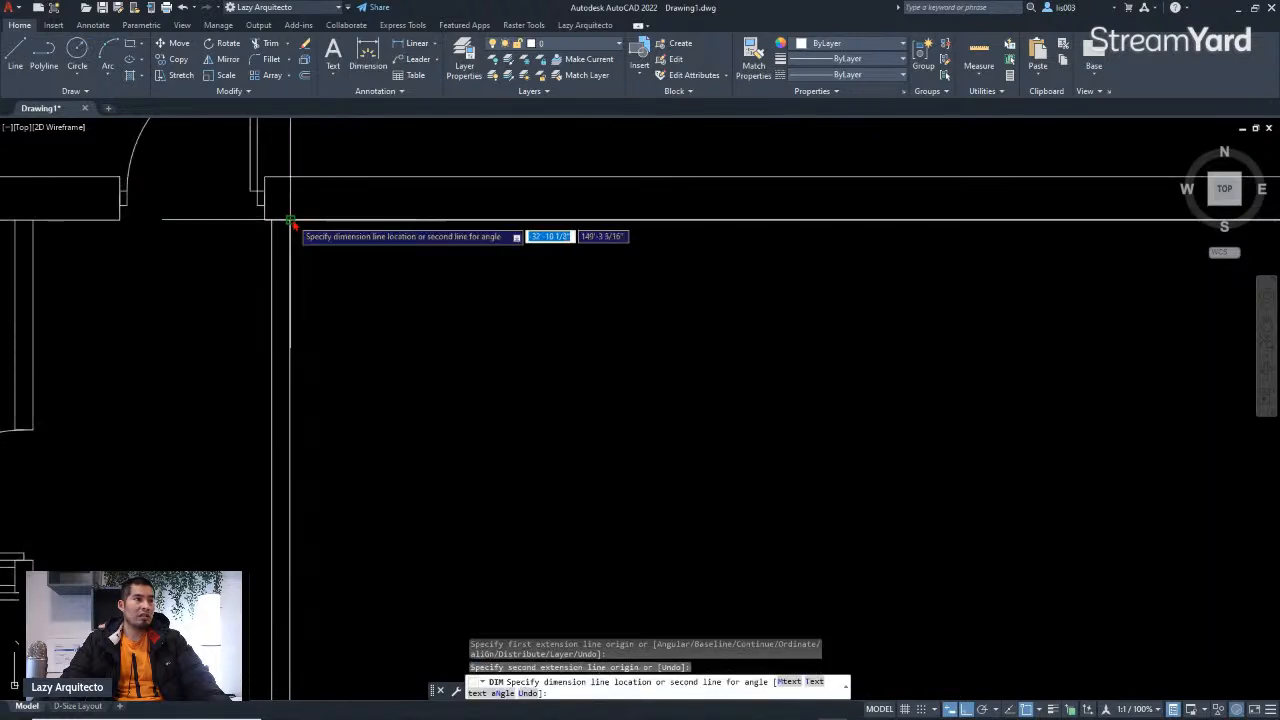
{"action": "scroll", "coordinate": [311, 252], "scroll_direction": "down", "scroll_amount": 4}
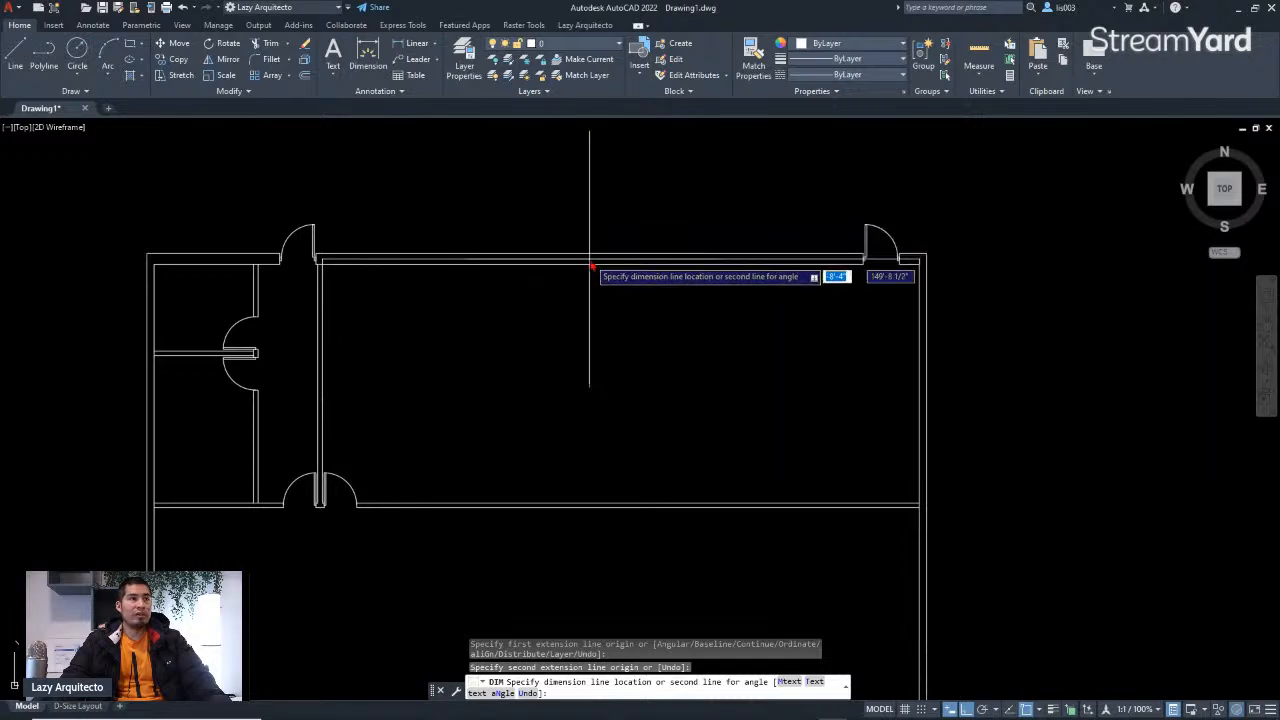
{"action": "scroll", "coordinate": [590, 272], "scroll_direction": "down", "scroll_amount": 3}
{"action": "scroll", "coordinate": [548, 232], "scroll_direction": "up", "scroll_amount": 3}
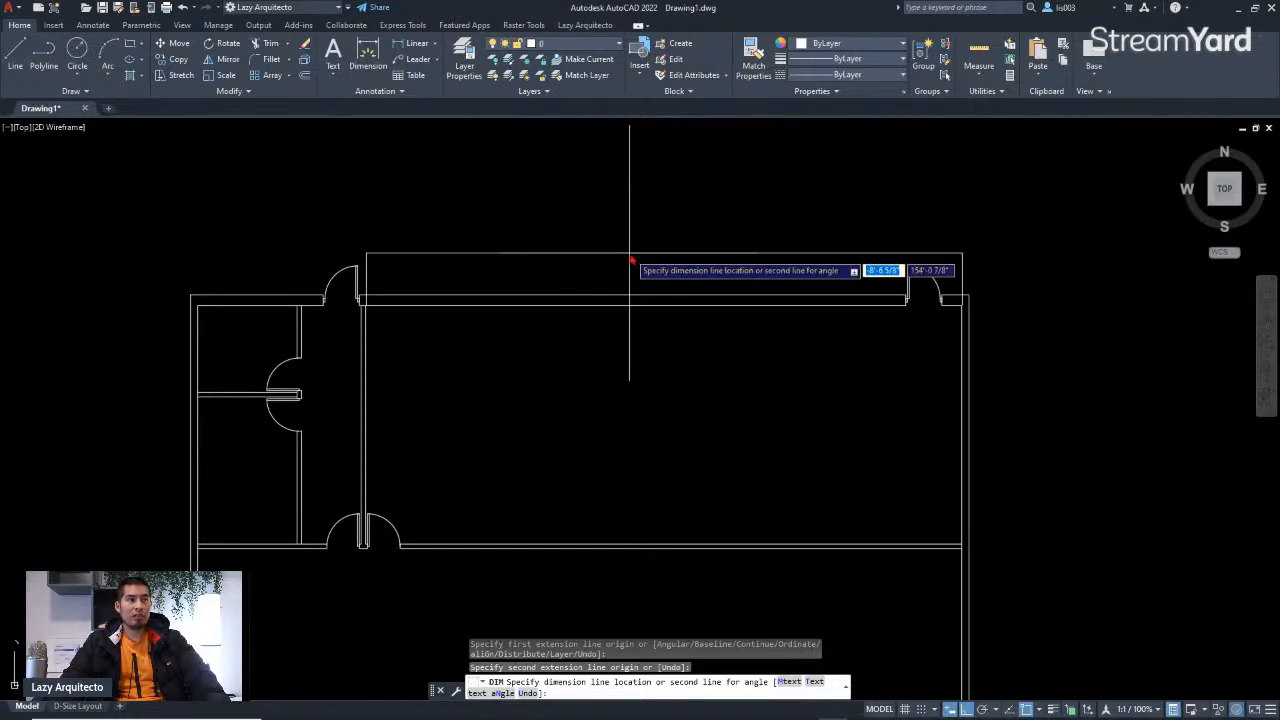
{"action": "left_click", "coordinate": [628, 246]}
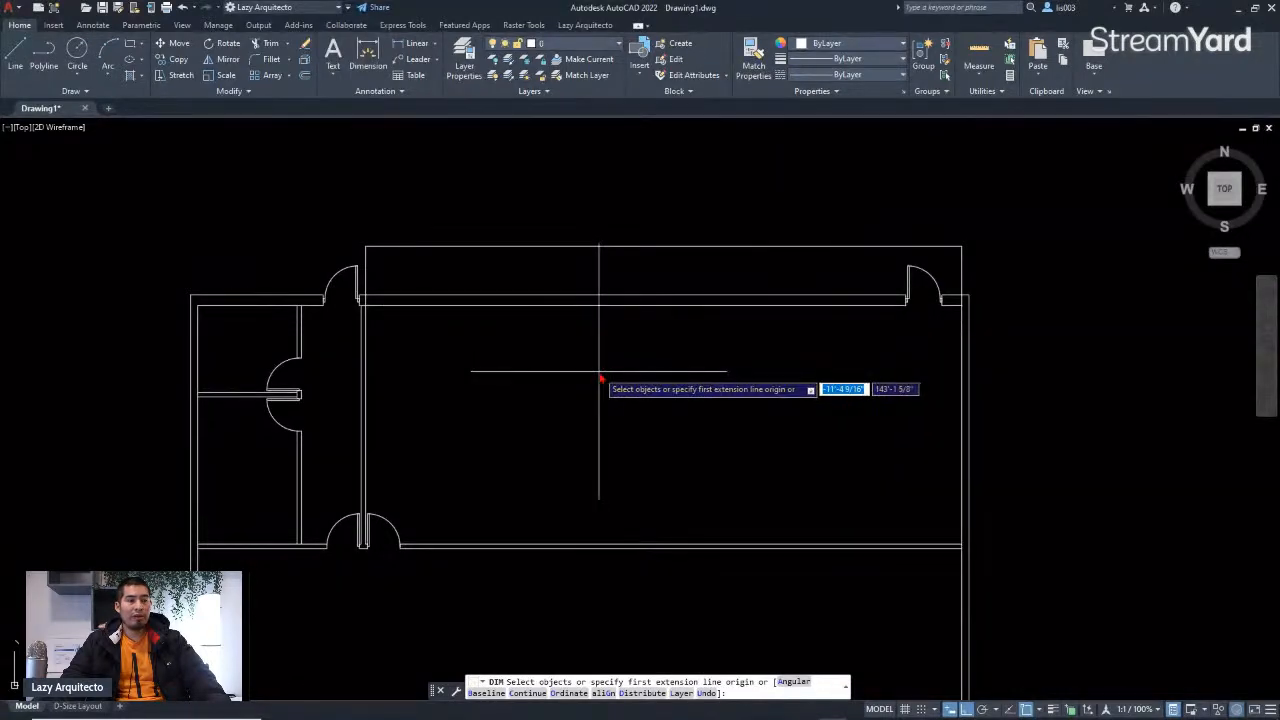
{"action": "key", "text": "Escape"}
Step: Inspect the new dimension's text and properties
{"action": "scroll", "coordinate": [626, 291], "scroll_direction": "up", "scroll_amount": 5}
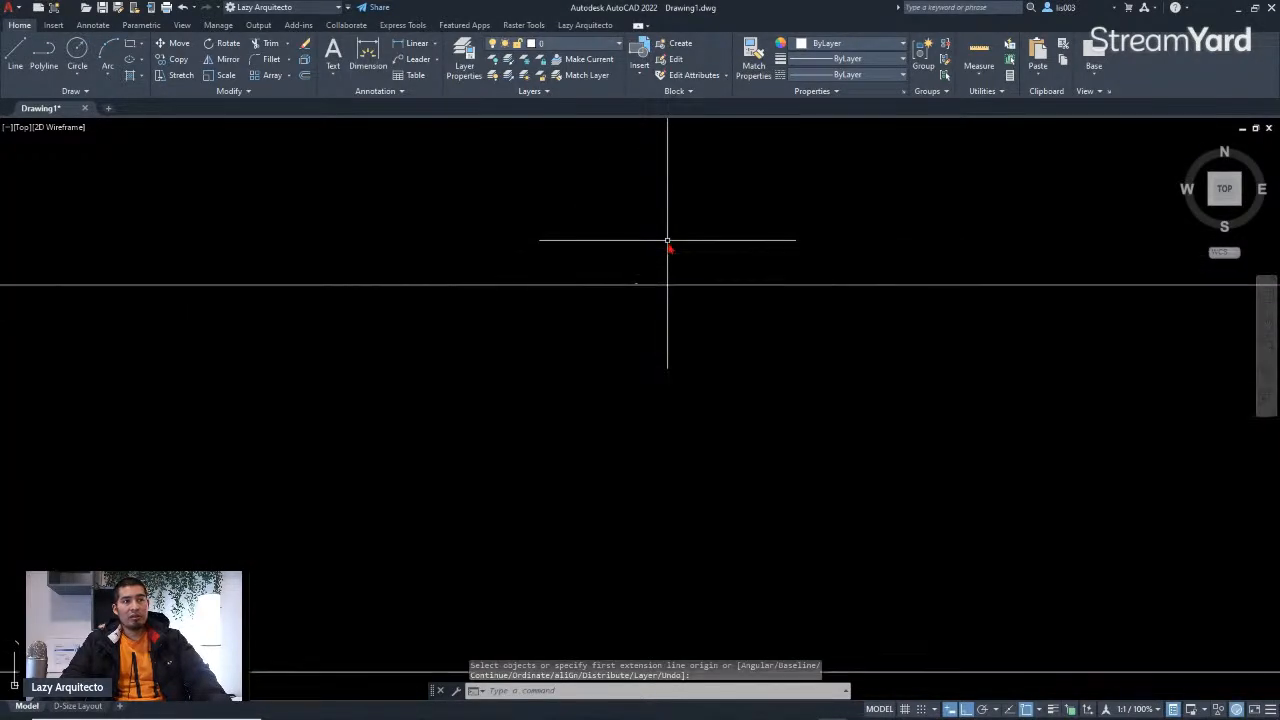
{"action": "scroll", "coordinate": [617, 272], "scroll_direction": "up", "scroll_amount": 3}
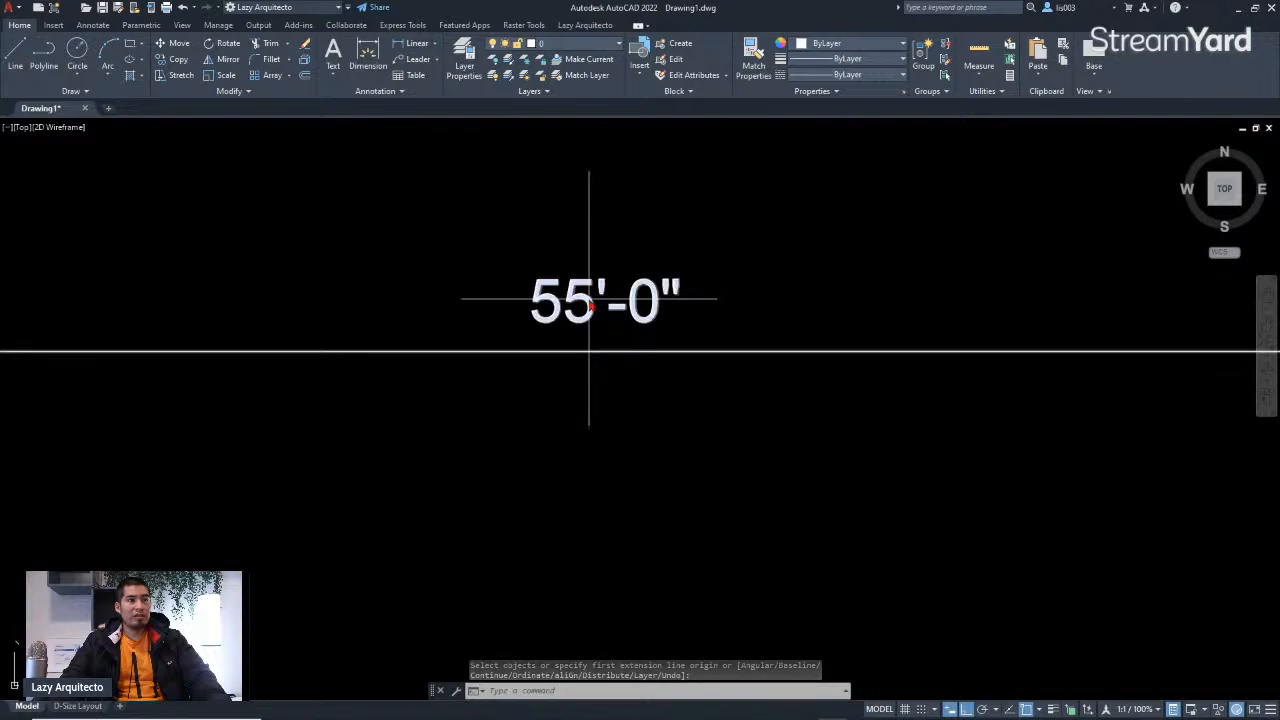
{"action": "left_click", "coordinate": [588, 300]}
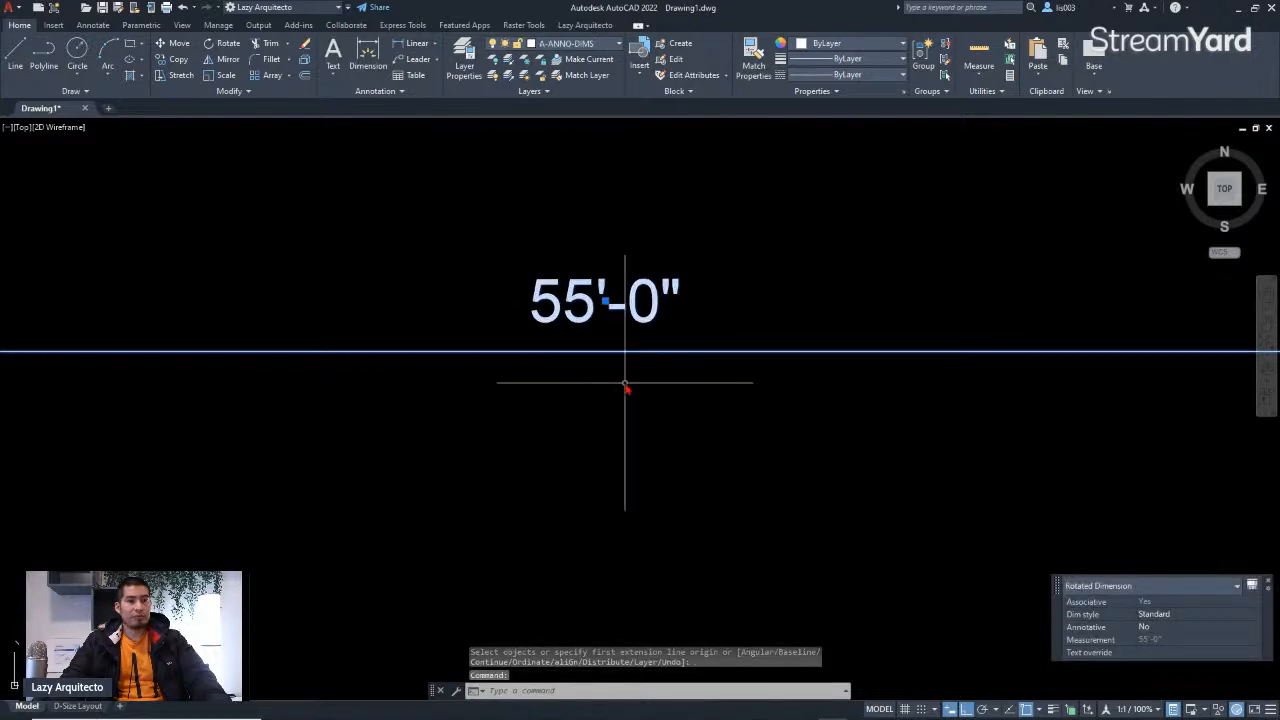
{"action": "scroll", "coordinate": [697, 358], "scroll_direction": "down", "scroll_amount": 5}
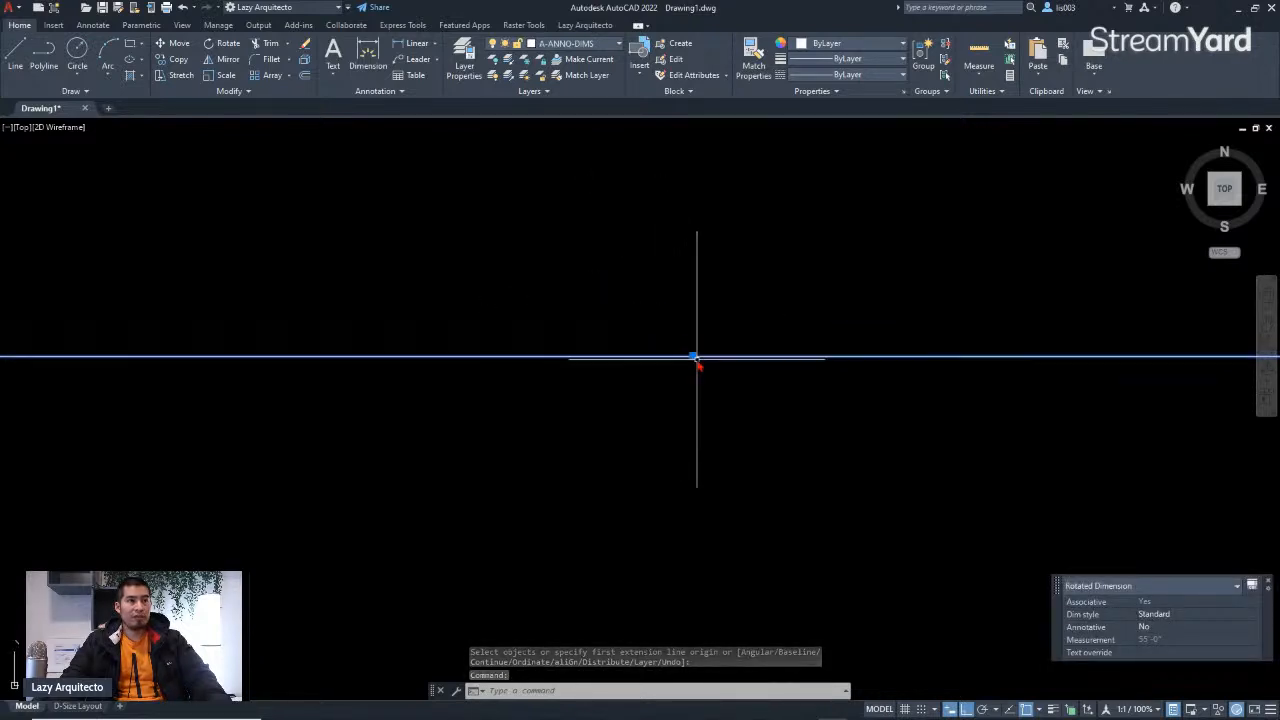
Step: Zoom around the plan to review the new top-wall dimension against the scanned sketch, then deselect it
{"action": "scroll", "coordinate": [697, 358], "scroll_direction": "down", "scroll_amount": 3}
{"action": "scroll", "coordinate": [700, 420], "scroll_direction": "down", "scroll_amount": 4}
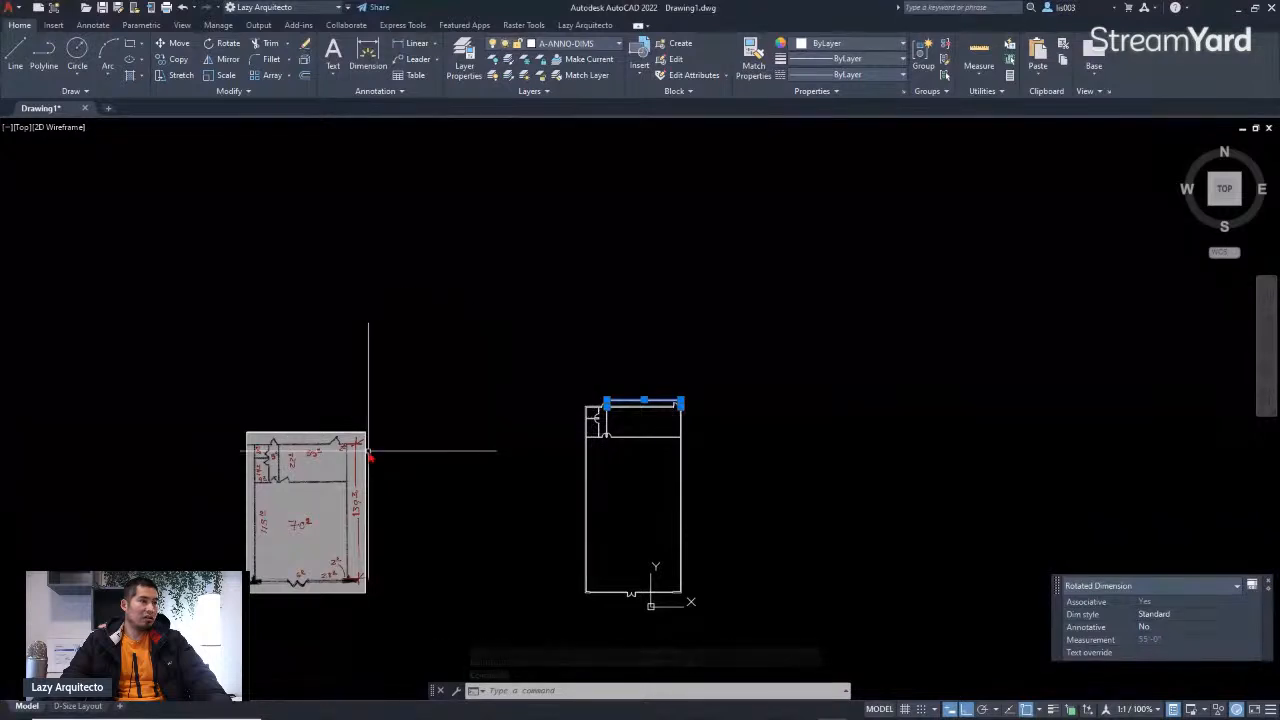
{"action": "scroll", "coordinate": [369, 451], "scroll_direction": "up", "scroll_amount": 6}
{"action": "scroll", "coordinate": [443, 351], "scroll_direction": "down", "scroll_amount": 9}
{"action": "scroll", "coordinate": [570, 395], "scroll_direction": "up", "scroll_amount": 8}
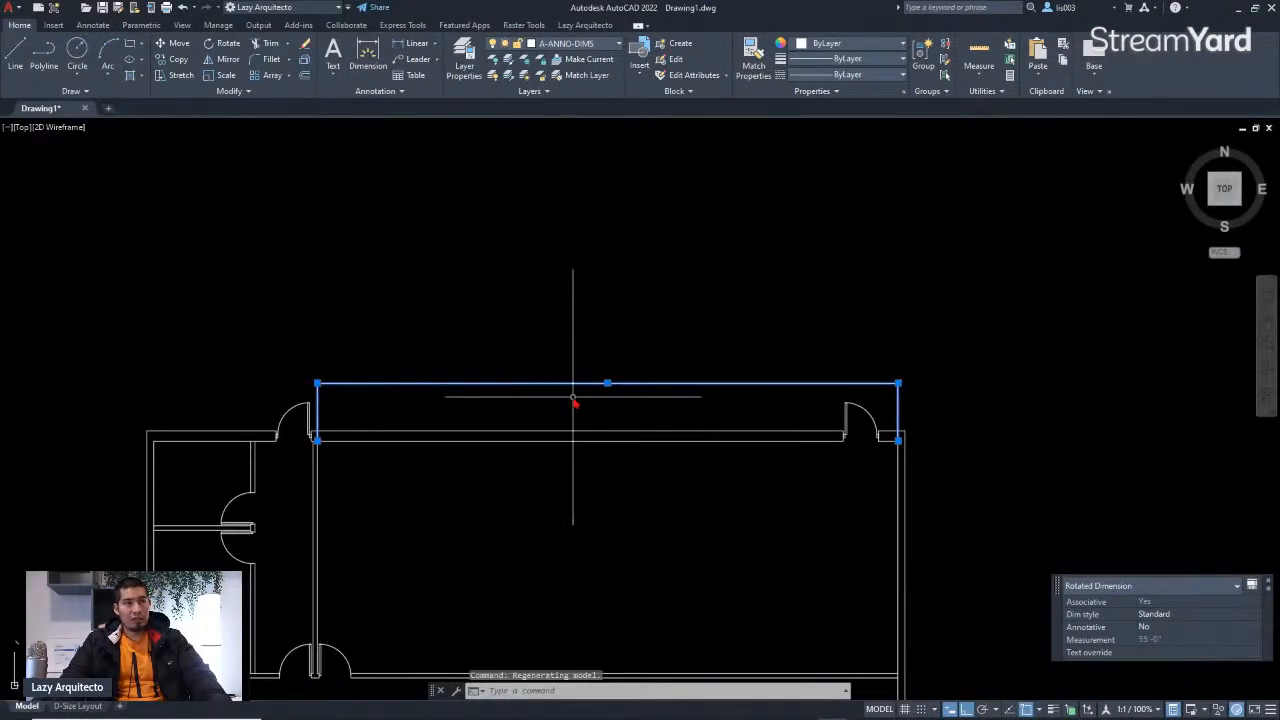
{"action": "scroll", "coordinate": [602, 383], "scroll_direction": "up", "scroll_amount": 3}
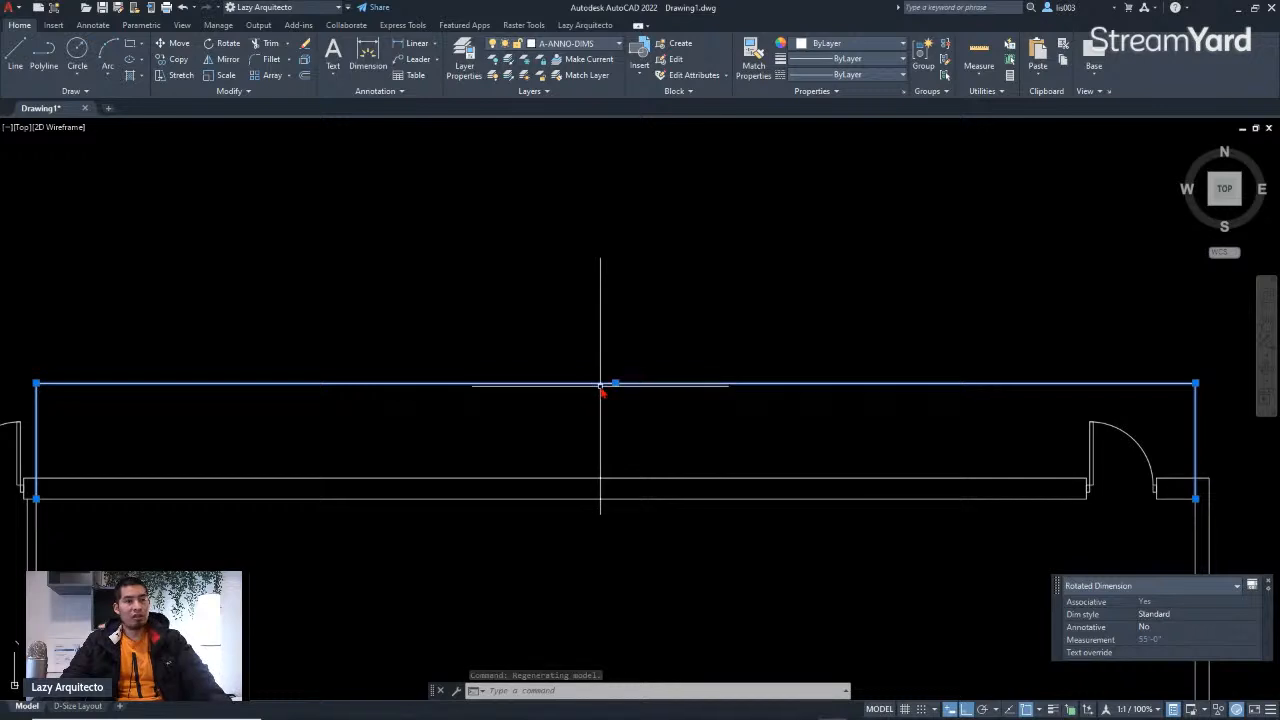
{"action": "key", "text": "Escape"}
{"action": "left_click", "coordinate": [616, 385]}
{"action": "right_click", "coordinate": [617, 386]}
{"action": "key", "text": "Escape"}
{"action": "key", "text": "Escape"}
{"action": "scroll", "coordinate": [551, 424], "scroll_direction": "down", "scroll_amount": 10}
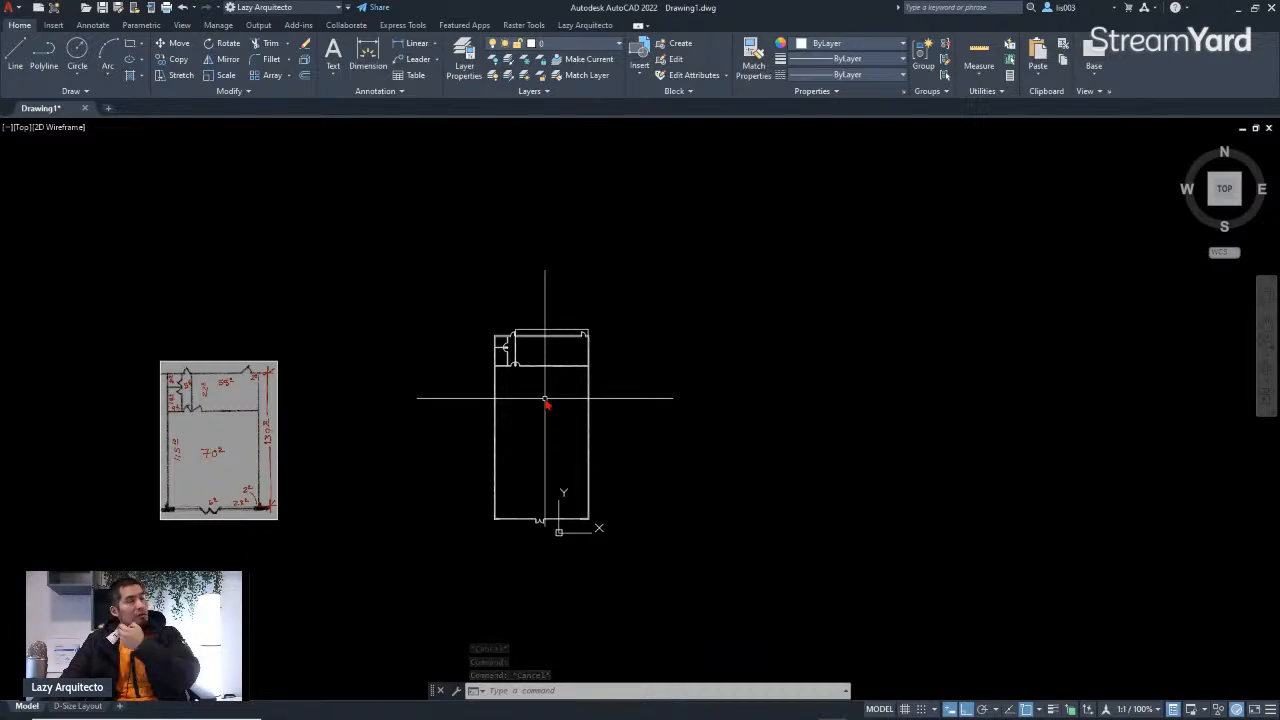
Step: Switch to the D-Size Layout sheet and examine its border and title block
{"action": "middle_click_drag", "start_coordinate": [545, 398], "coordinate": [489, 404]}
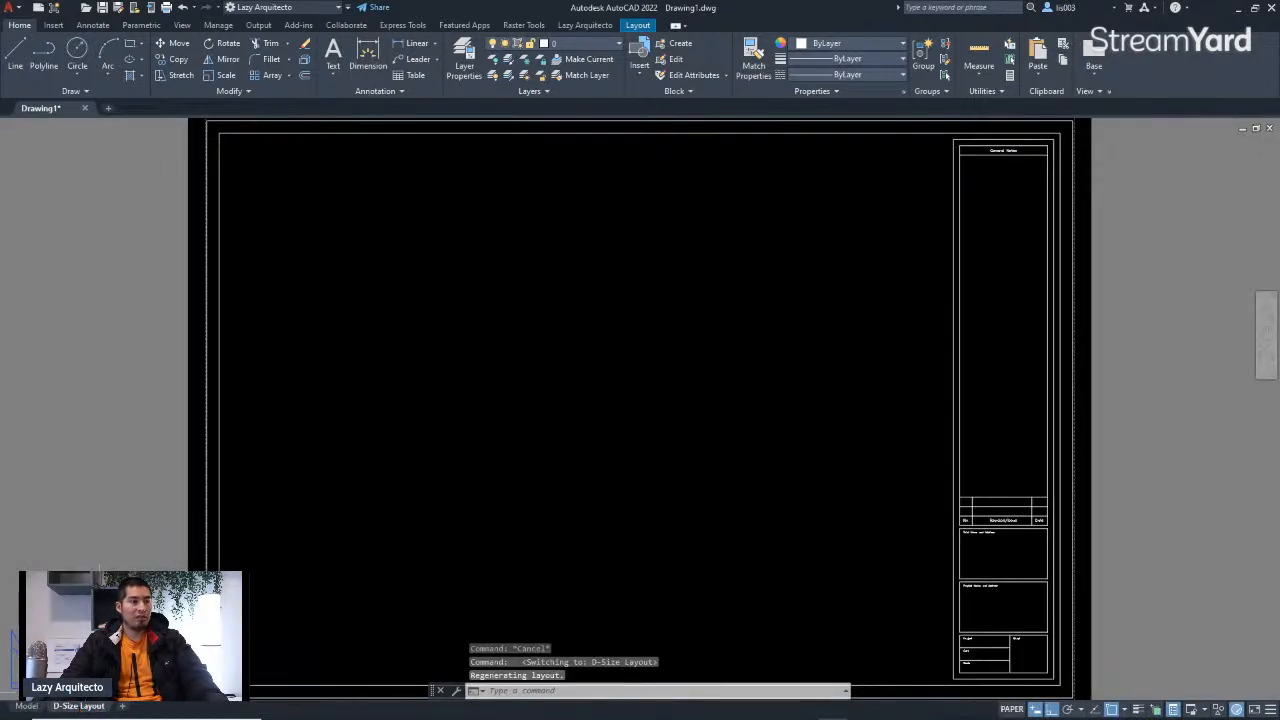
{"action": "scroll", "coordinate": [400, 400], "scroll_direction": "down", "scroll_amount": 3}
{"action": "left_click", "coordinate": [312, 295]}
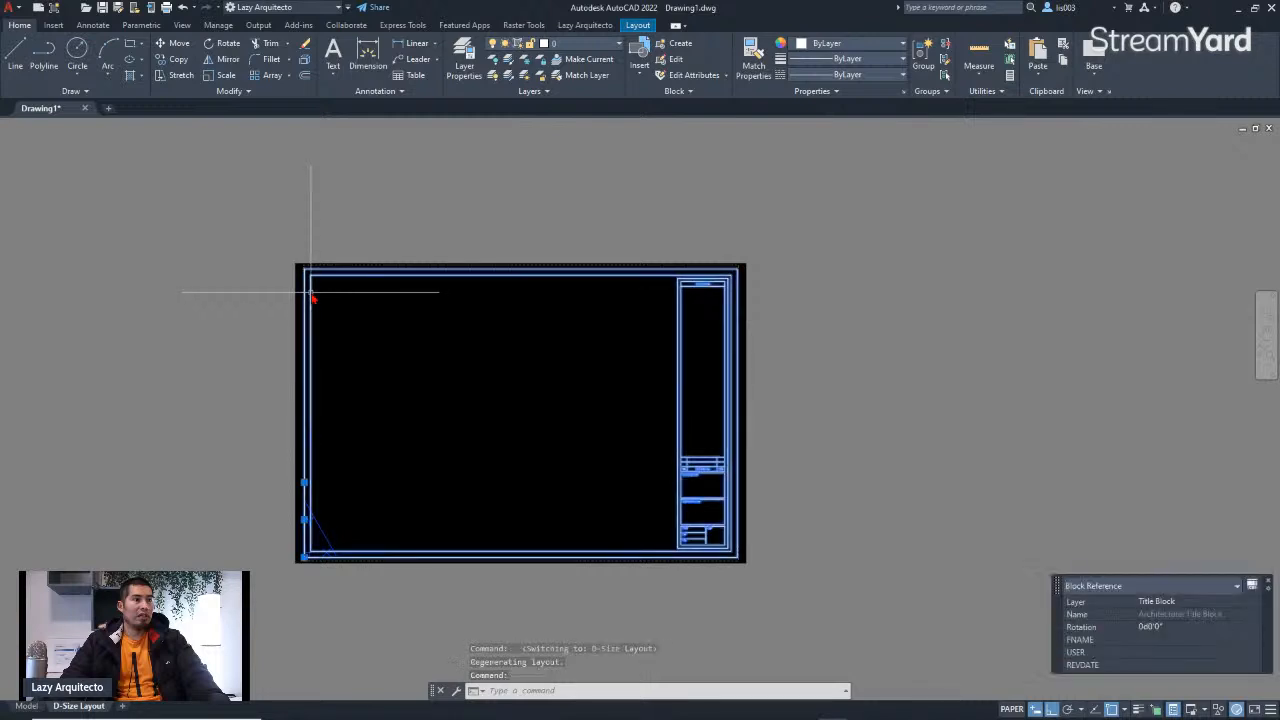
{"action": "scroll", "coordinate": [318, 282], "scroll_direction": "up", "scroll_amount": 3}
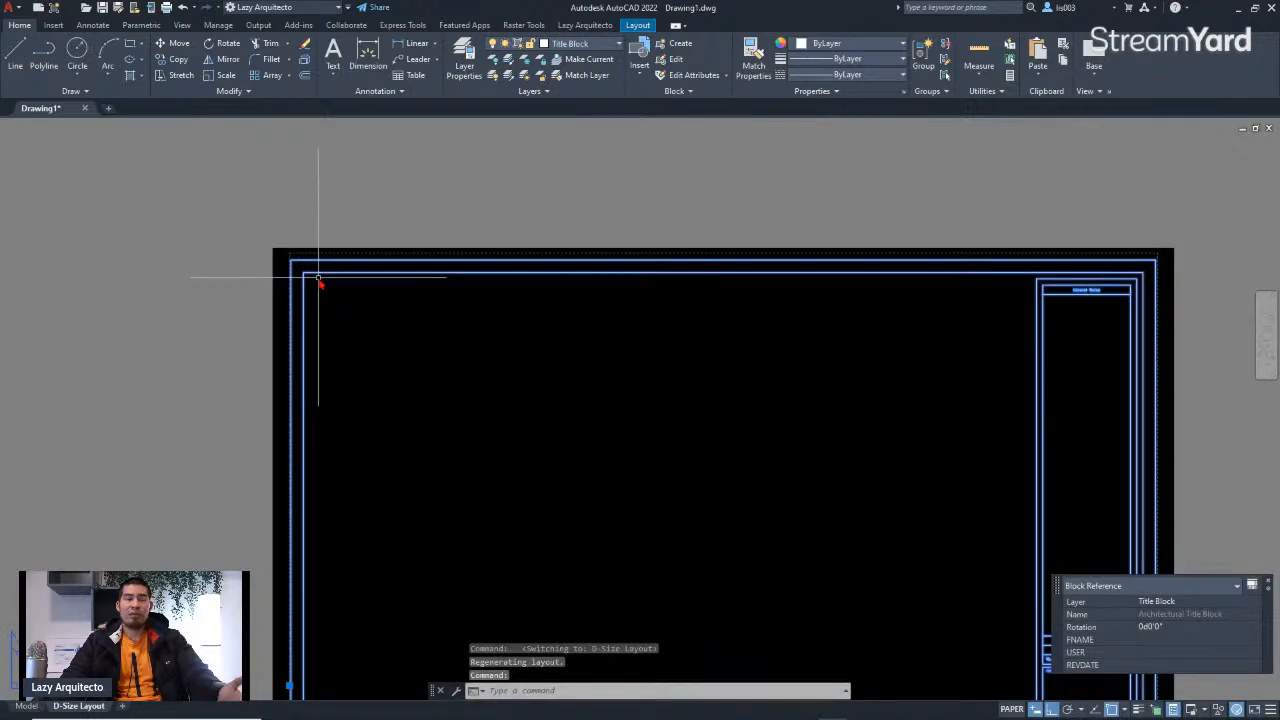
{"action": "key", "text": "Escape"}
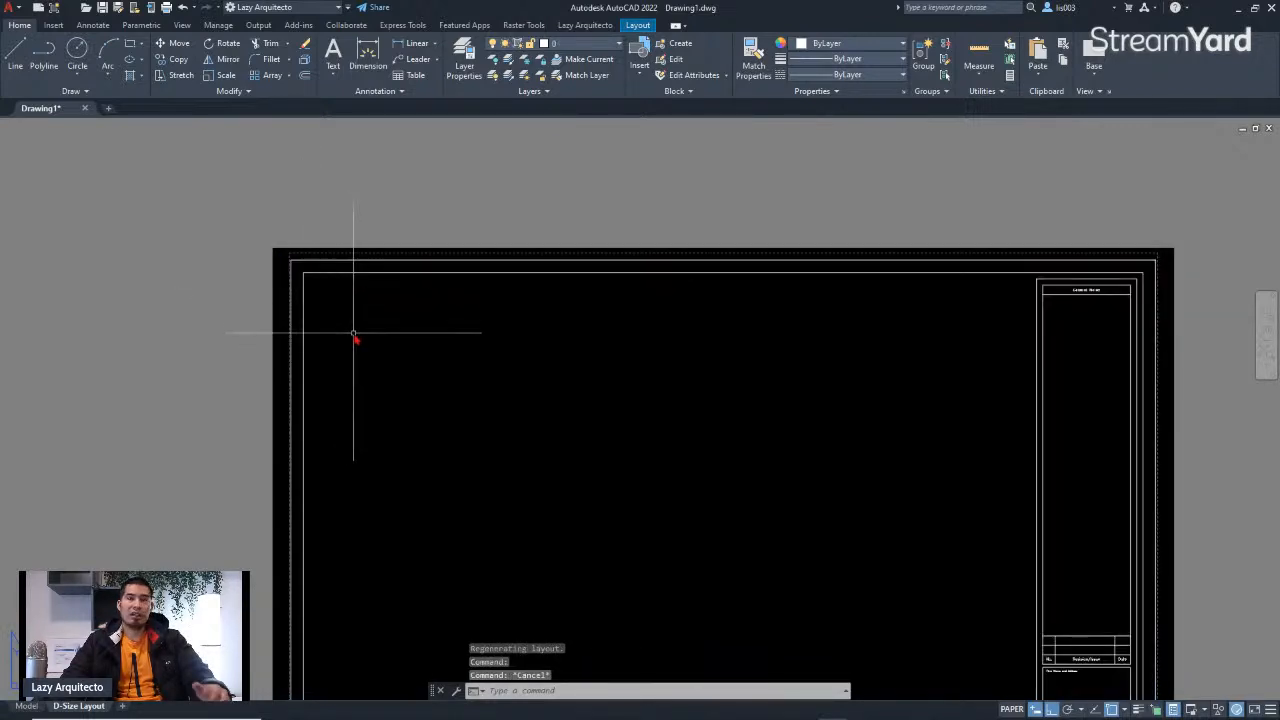
{"action": "scroll", "coordinate": [400, 297], "scroll_direction": "down", "scroll_amount": 3}
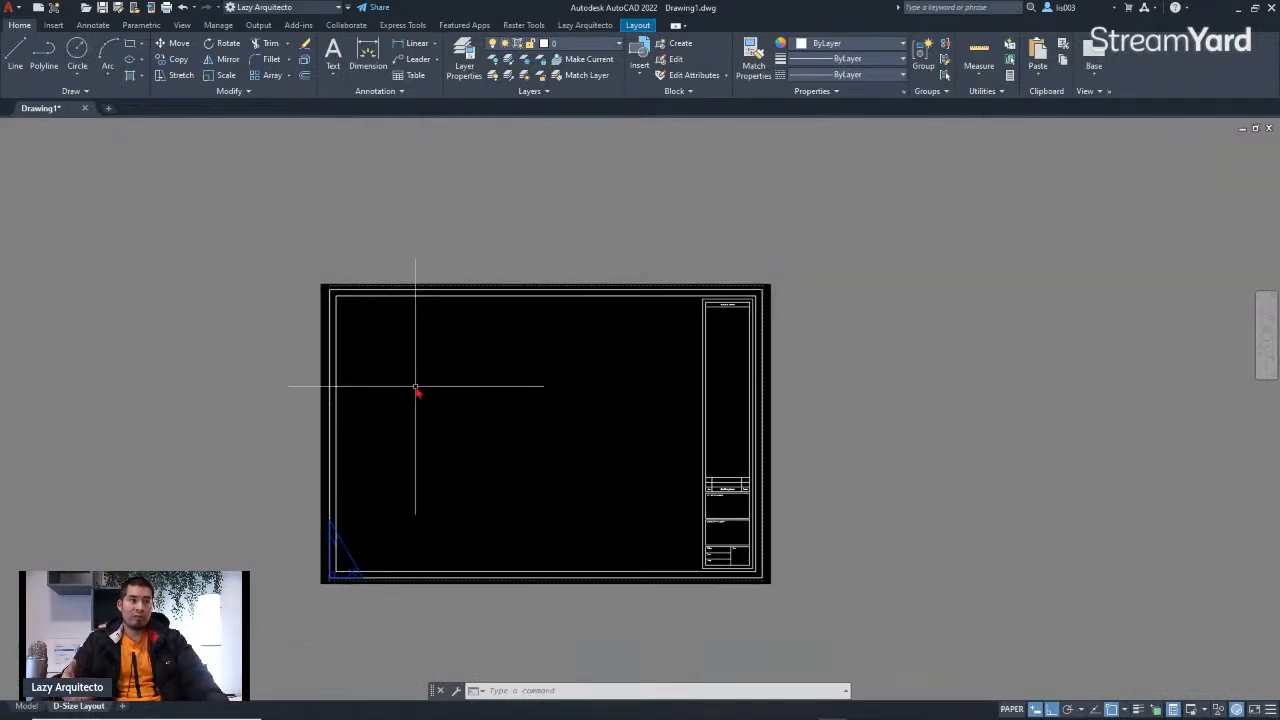
Step: Create a viewport with MVIEW from the title block's lower-left edge to the sheet border's upper-left inner corner
{"action": "type", "text": "MV"}
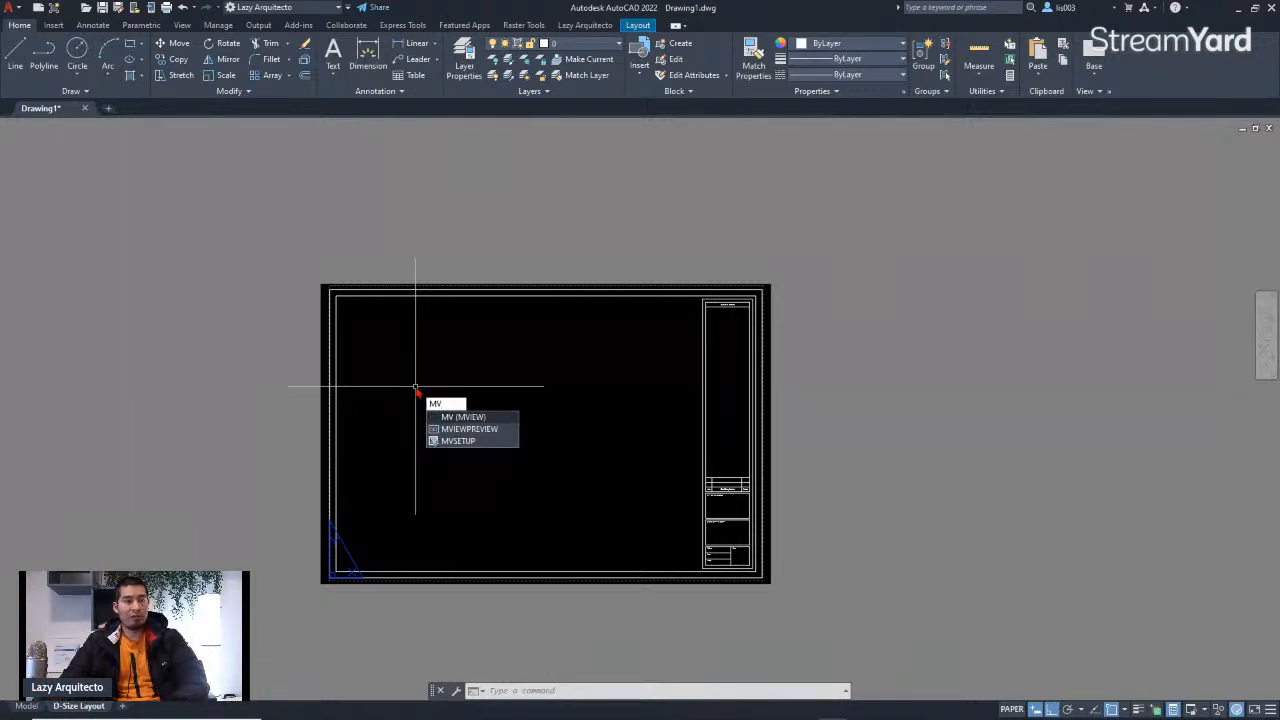
{"action": "key", "text": "Return"}
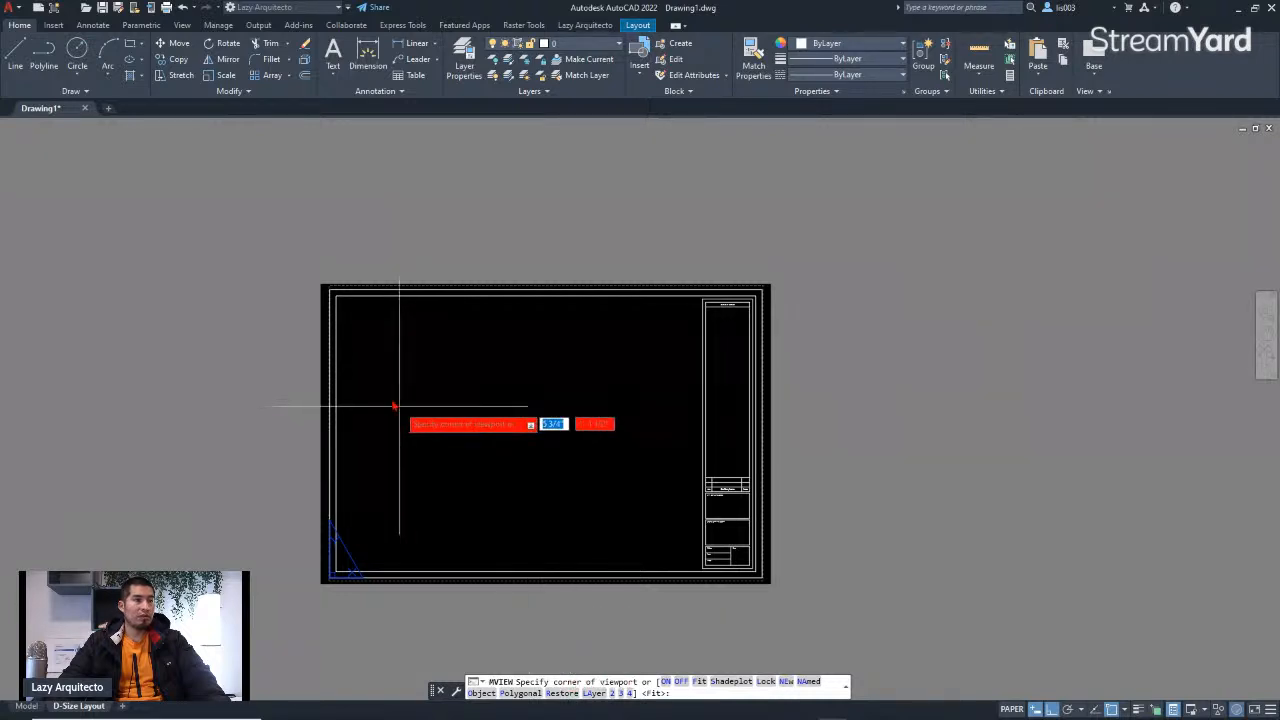
{"action": "scroll", "coordinate": [340, 300], "scroll_direction": "up", "scroll_amount": 4}
{"action": "scroll", "coordinate": [343, 297], "scroll_direction": "down", "scroll_amount": 4}
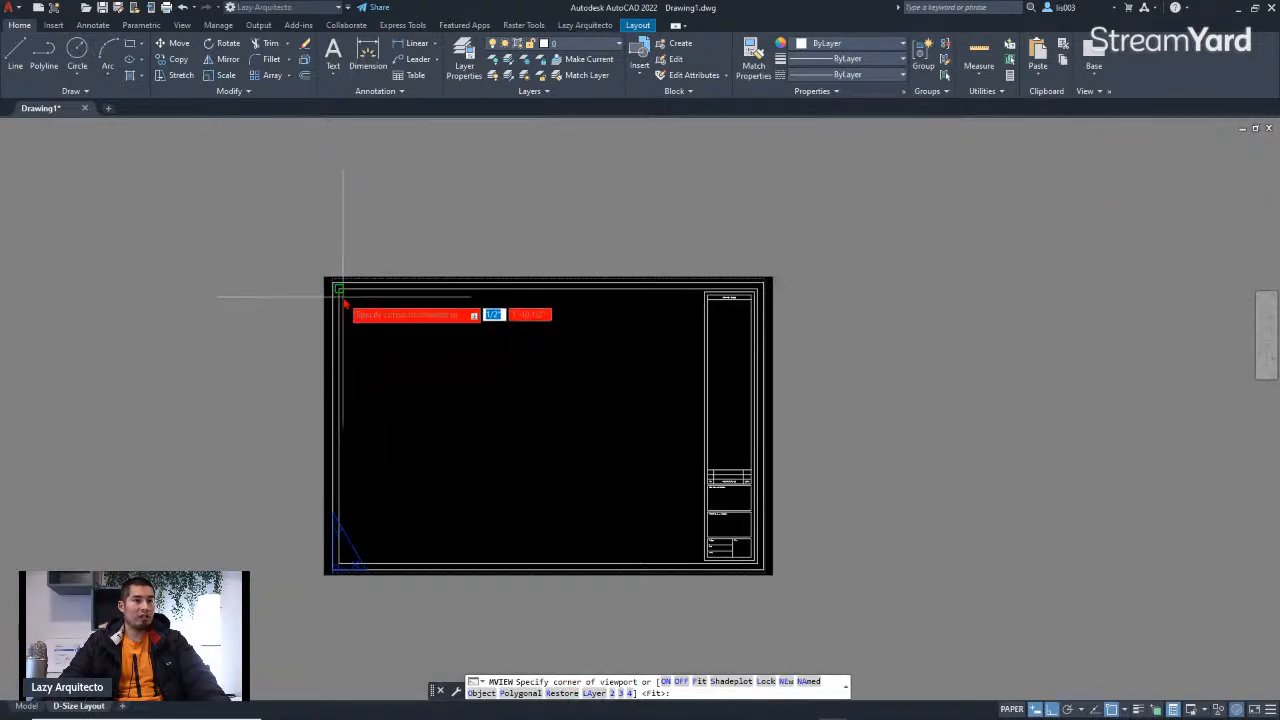
{"action": "scroll", "coordinate": [655, 555], "scroll_direction": "up", "scroll_amount": 5}
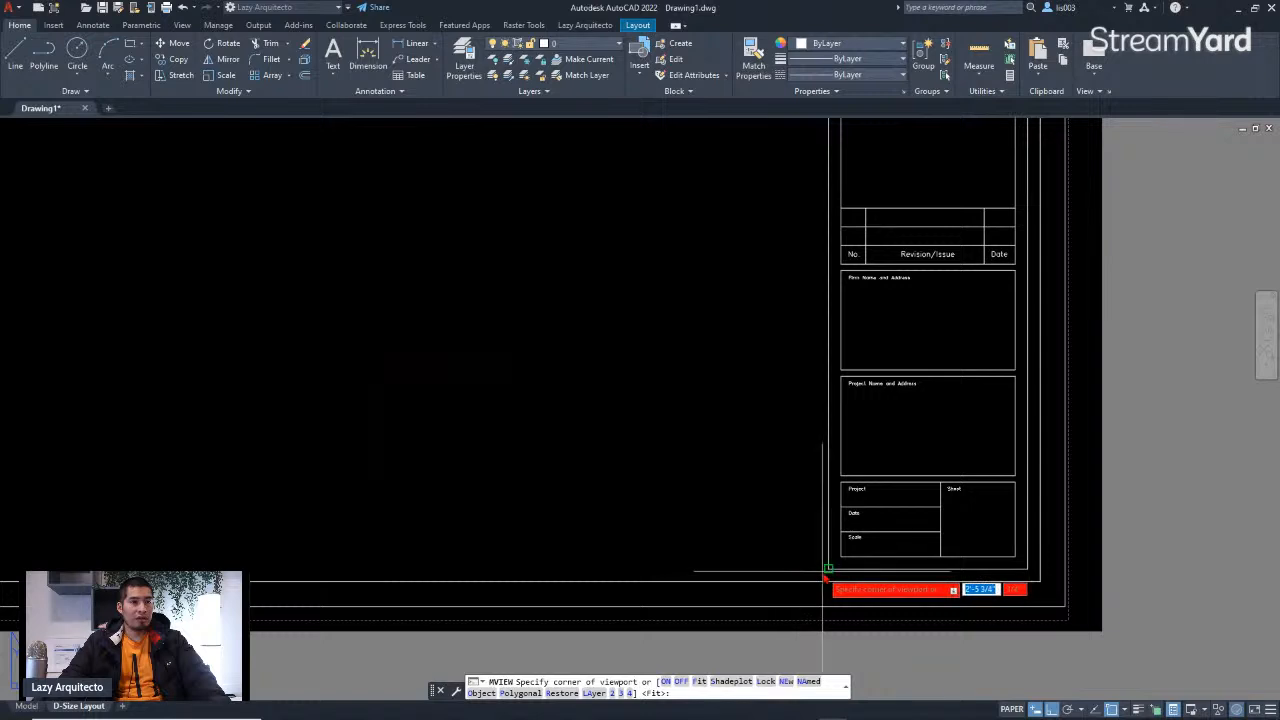
{"action": "left_click", "coordinate": [830, 577]}
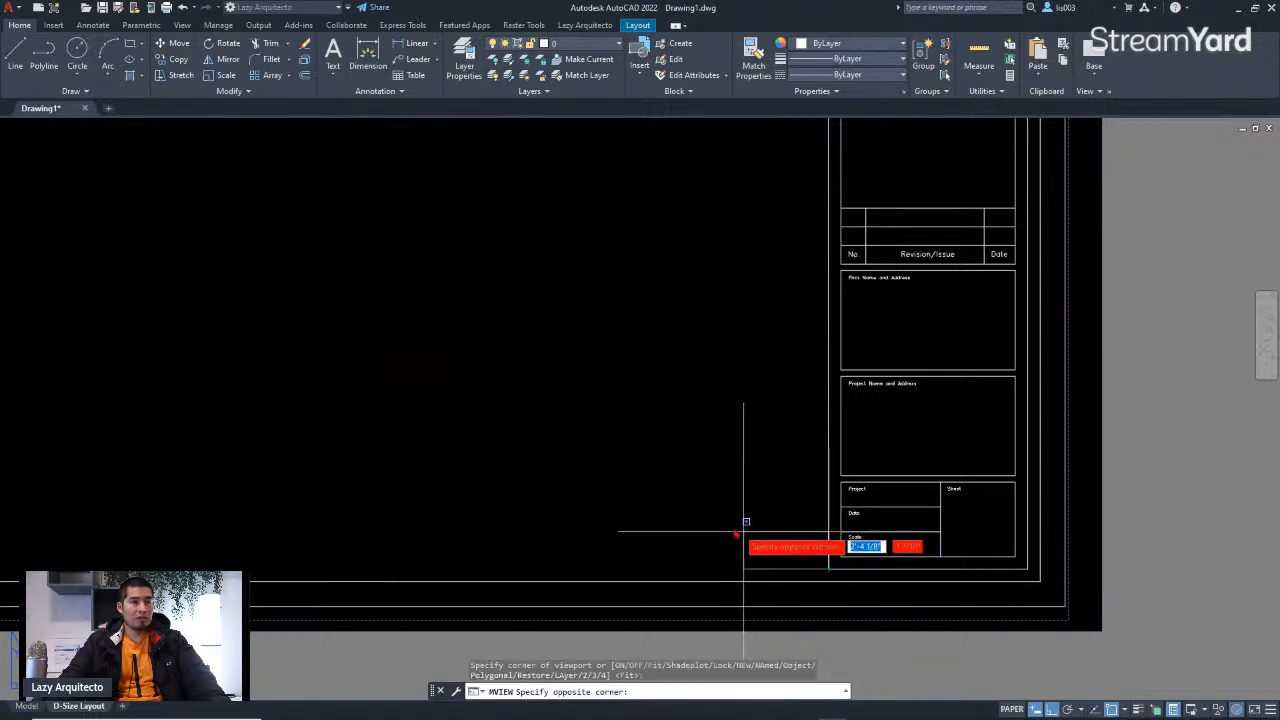
{"action": "scroll", "coordinate": [752, 535], "scroll_direction": "down", "scroll_amount": 5}
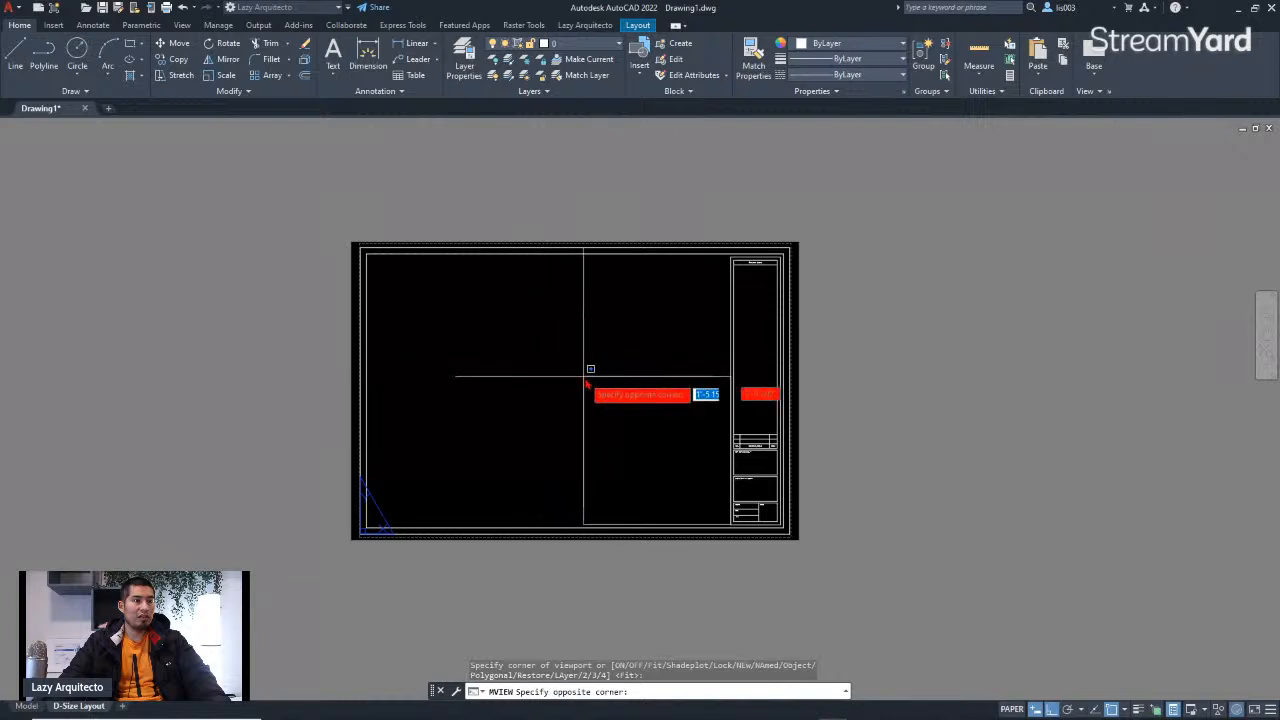
{"action": "scroll", "coordinate": [371, 274], "scroll_direction": "up", "scroll_amount": 3}
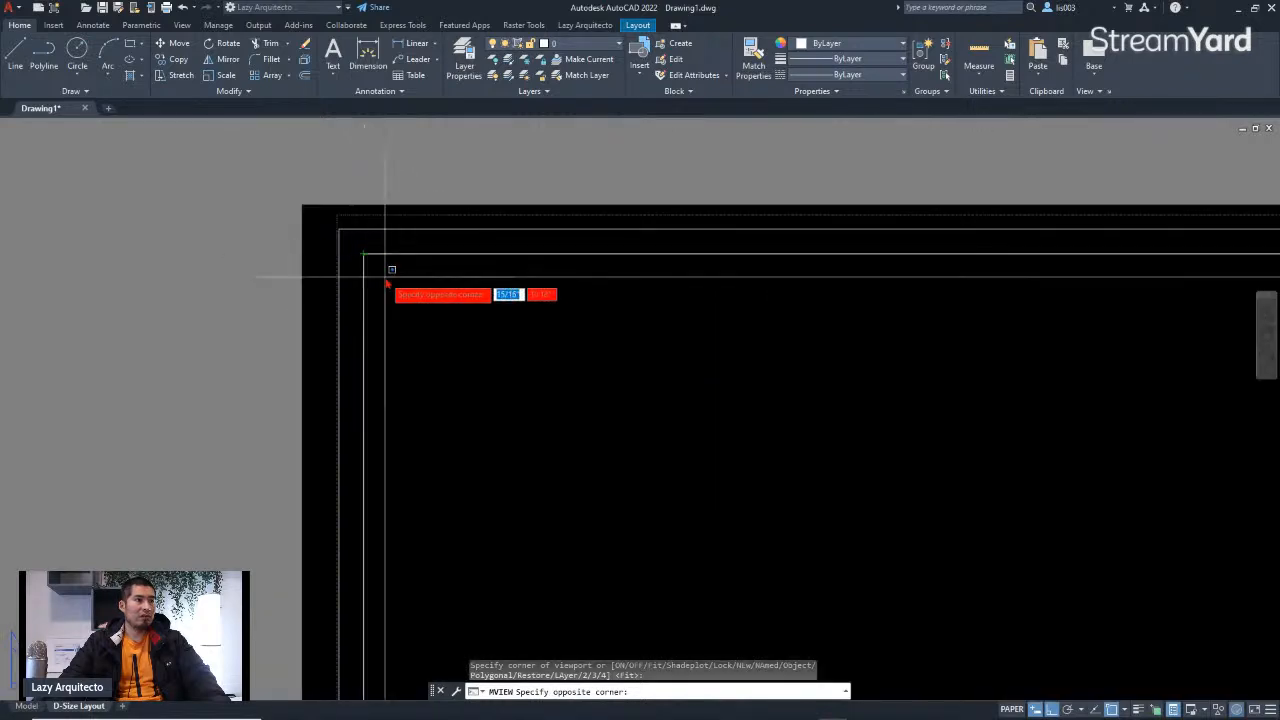
{"action": "scroll", "coordinate": [380, 260], "scroll_direction": "up", "scroll_amount": 2}
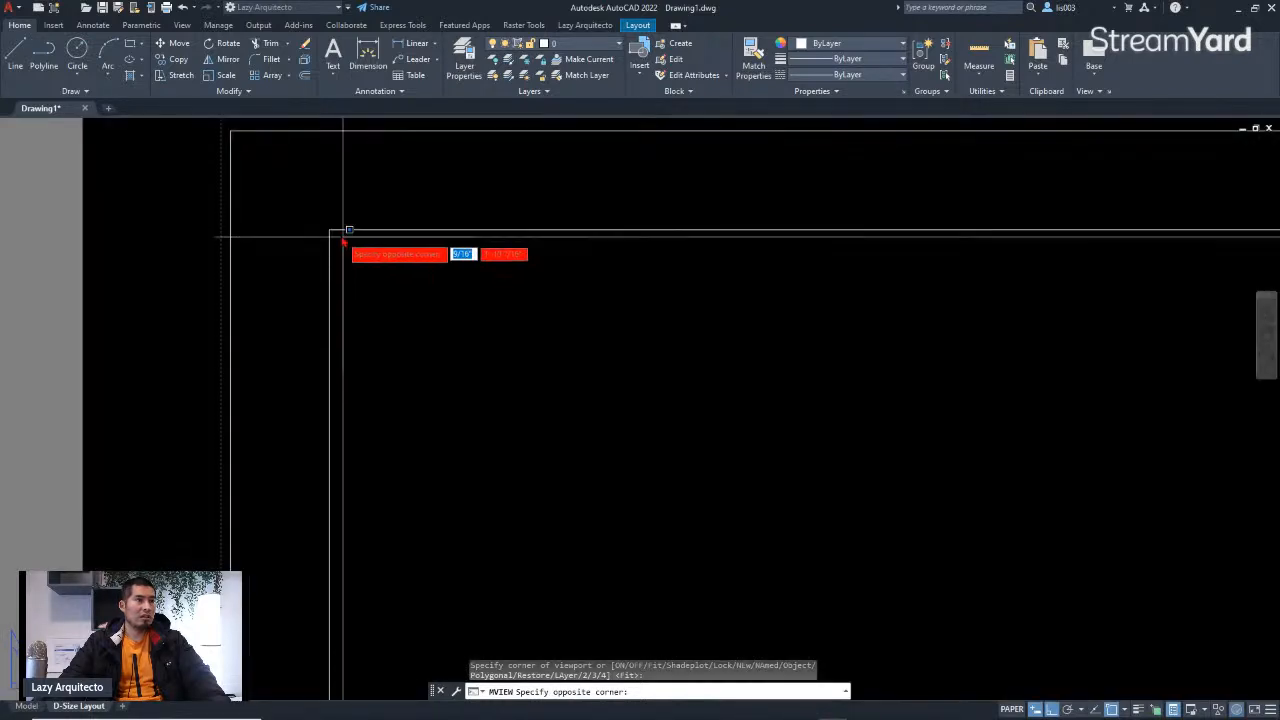
{"action": "left_click", "coordinate": [349, 234]}
{"action": "scroll", "coordinate": [395, 270], "scroll_direction": "down", "scroll_amount": 5}
{"action": "scroll", "coordinate": [479, 349], "scroll_direction": "down", "scroll_amount": 3}
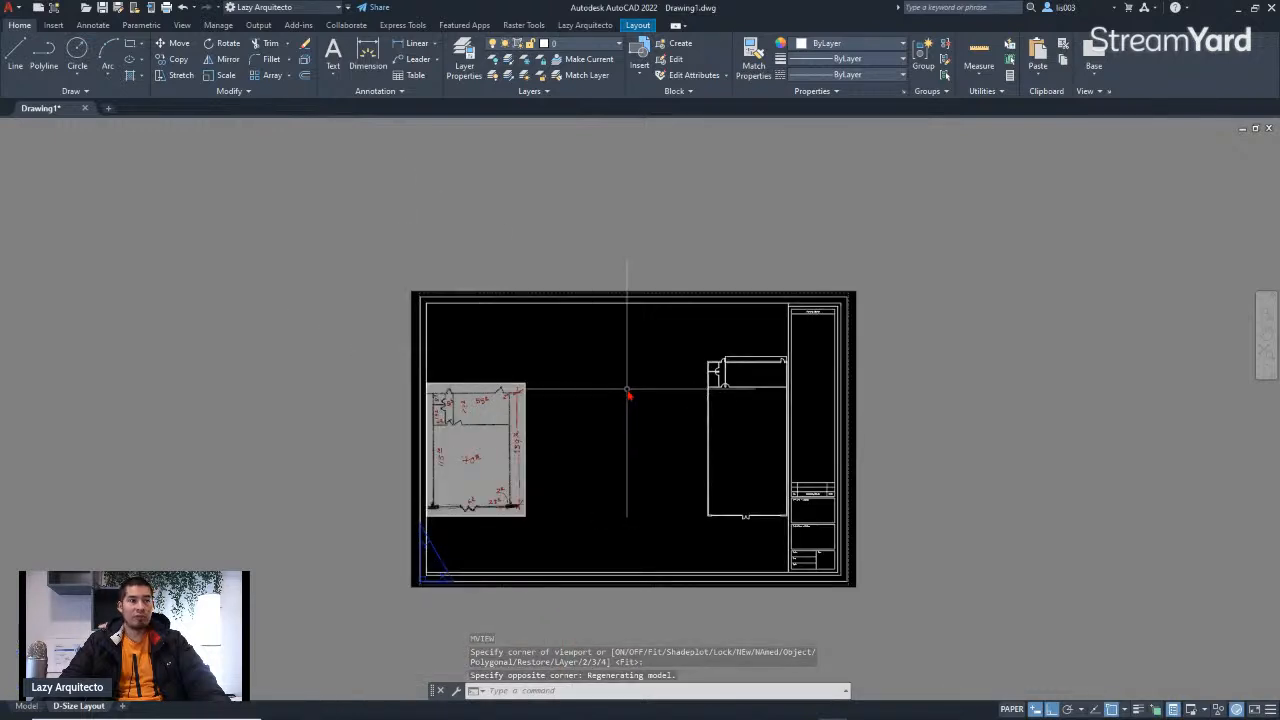
Step: Activate the new viewport and pan the floor plan to centre it inside the viewport
{"action": "scroll", "coordinate": [627, 391], "scroll_direction": "up", "scroll_amount": 3}
{"action": "scroll", "coordinate": [623, 388], "scroll_direction": "down", "scroll_amount": 3}
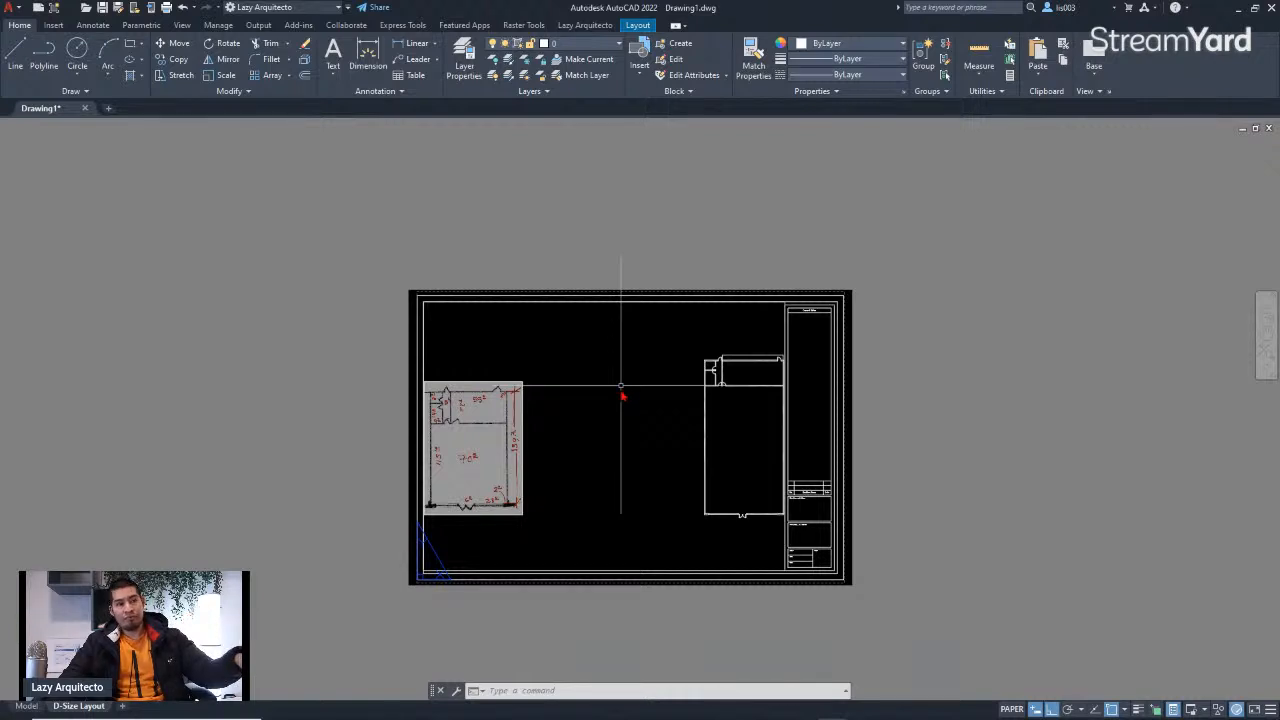
{"action": "scroll", "coordinate": [720, 434], "scroll_direction": "up", "scroll_amount": 3}
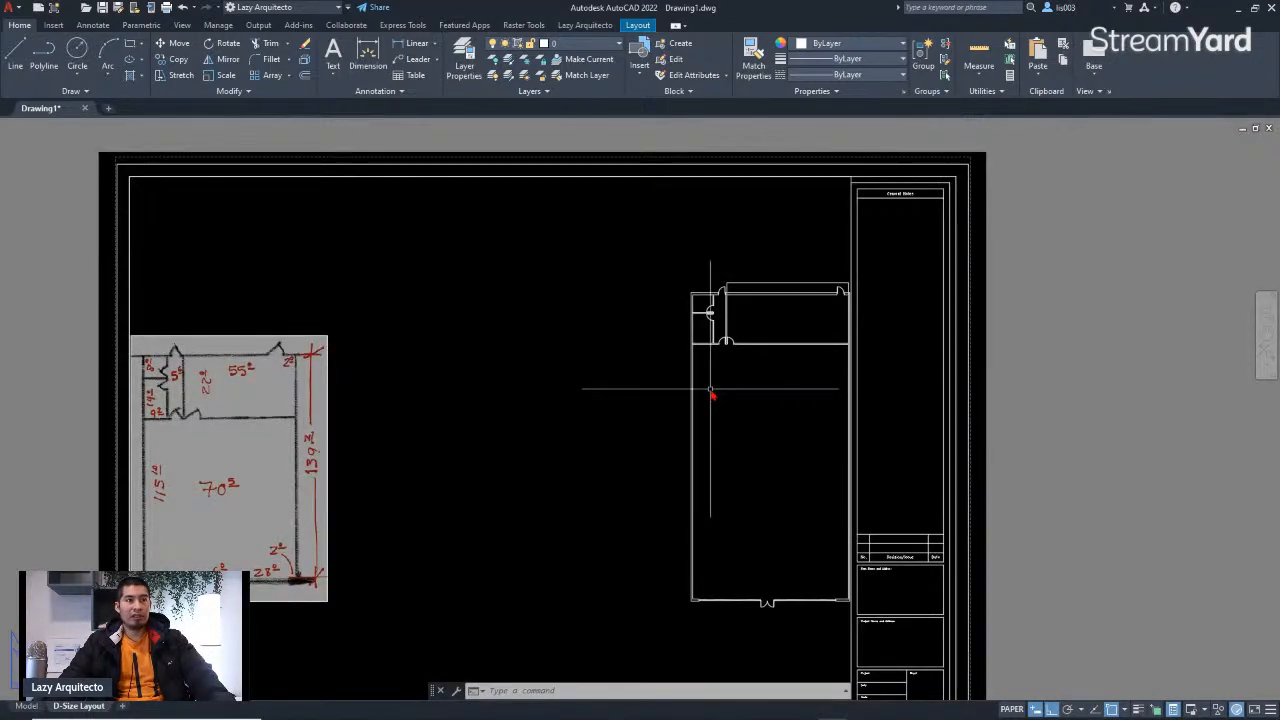
{"action": "scroll", "coordinate": [707, 391], "scroll_direction": "down", "scroll_amount": 3}
{"action": "scroll", "coordinate": [706, 391], "scroll_direction": "up", "scroll_amount": 3}
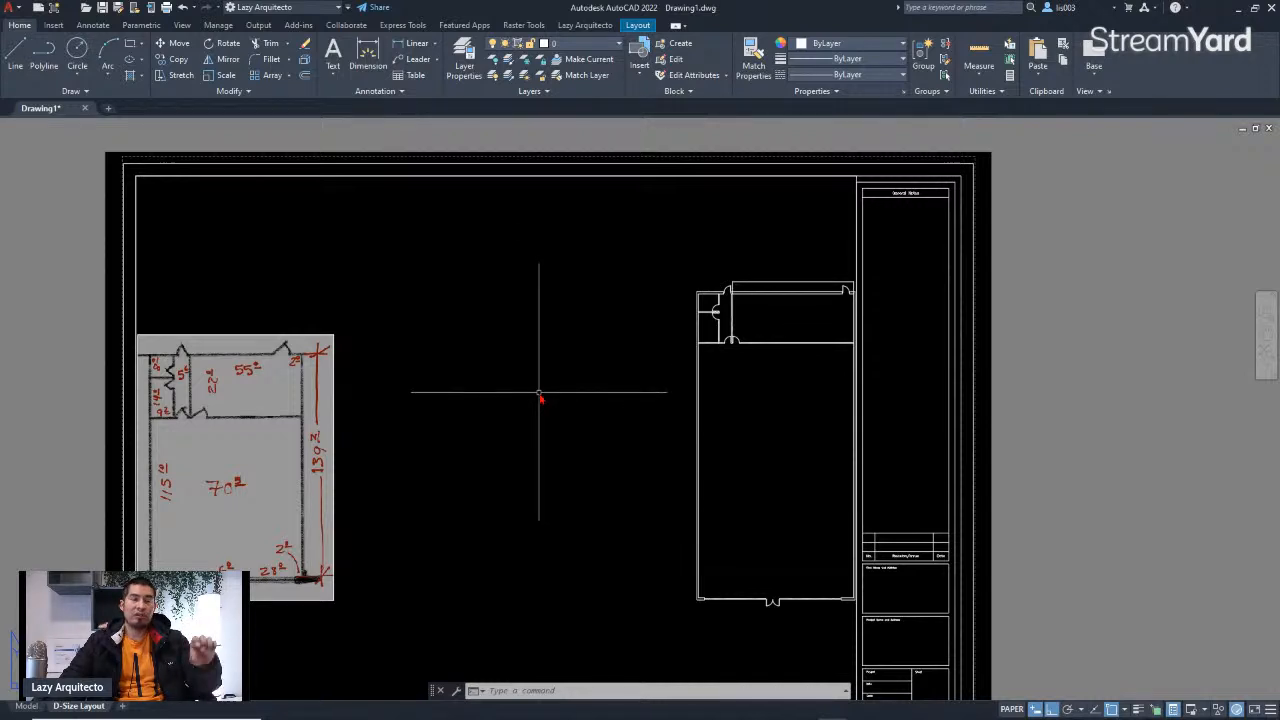
{"action": "double_click", "coordinate": [448, 341]}
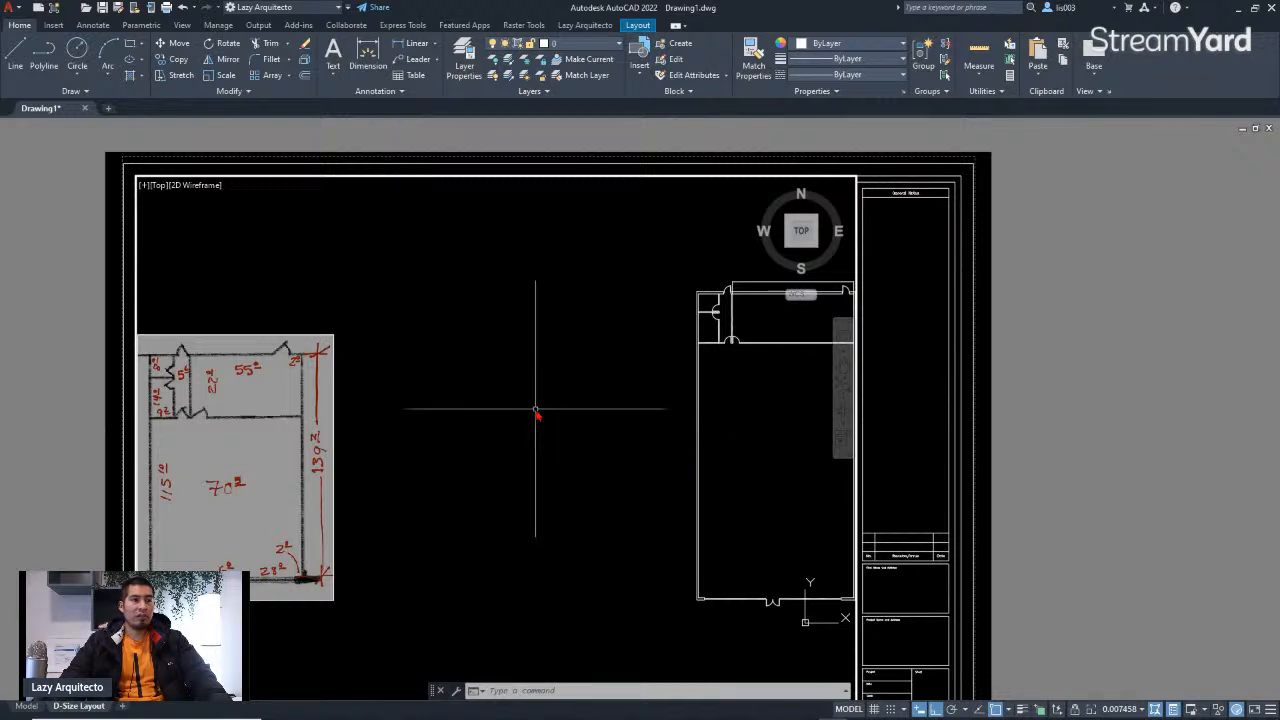
{"action": "middle_click_drag", "start_coordinate": [622, 434], "coordinate": [413, 426]}
{"action": "middle_click_drag", "start_coordinate": [617, 437], "coordinate": [575, 422]}
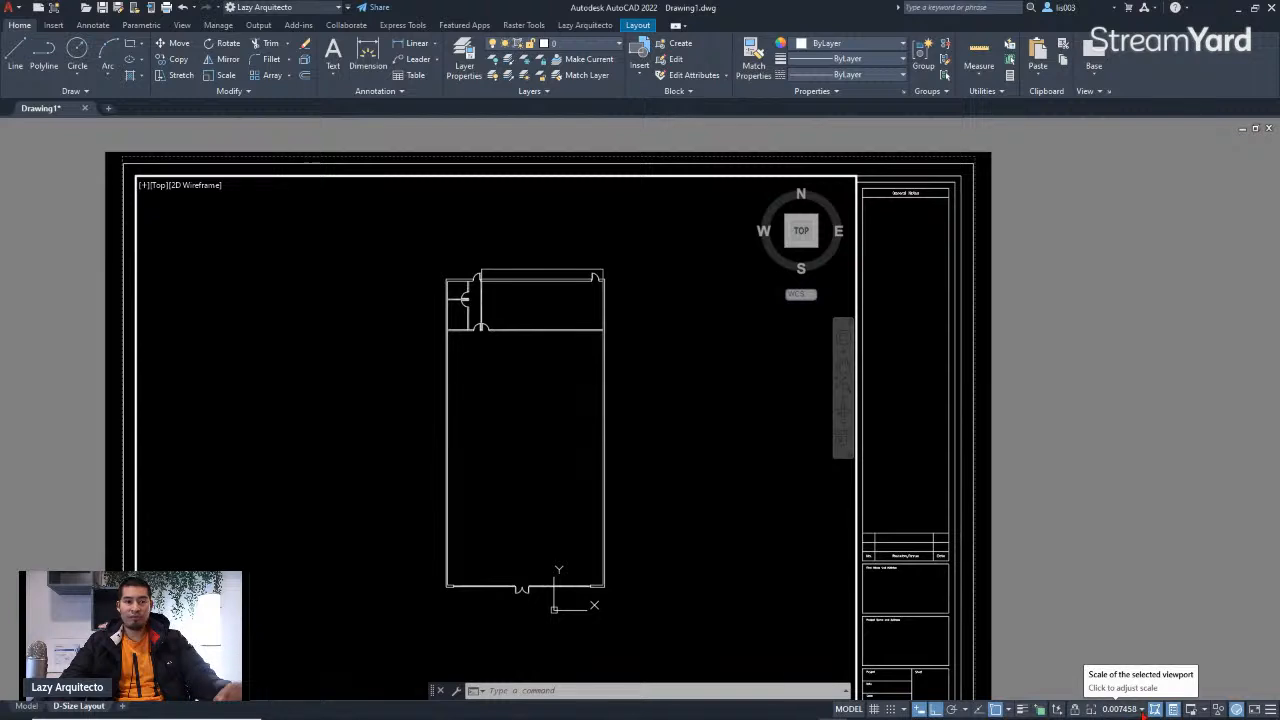
Step: Open the viewport scale list and scroll through the architectural scales
{"action": "left_click", "coordinate": [1141, 709]}
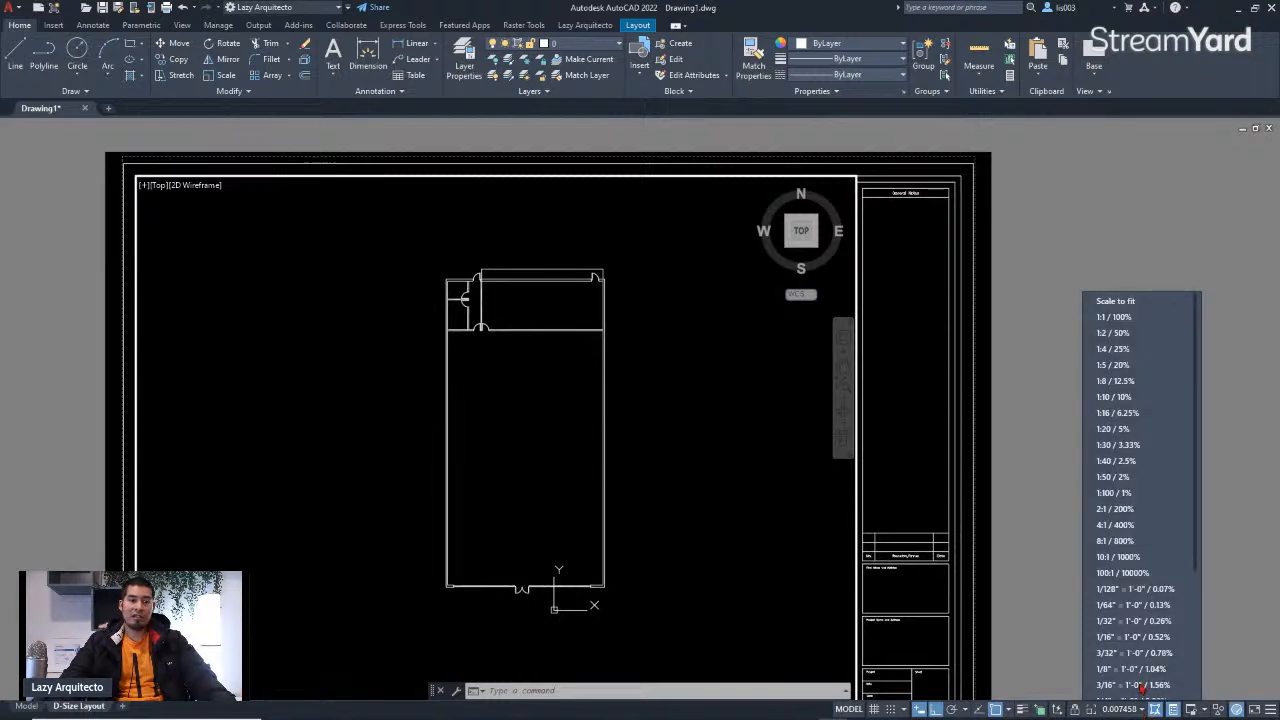
{"action": "scroll", "coordinate": [1128, 466], "scroll_direction": "down", "scroll_amount": 2}
{"action": "scroll", "coordinate": [1128, 466], "scroll_direction": "down", "scroll_amount": 4}
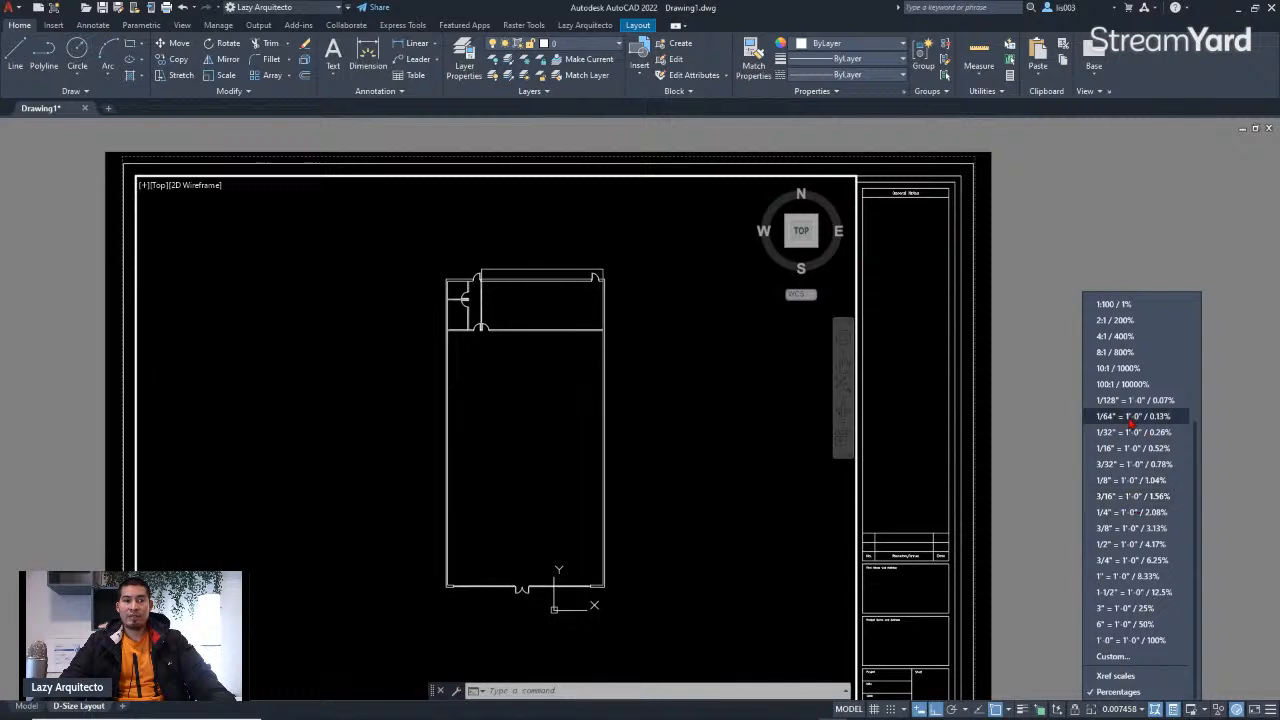
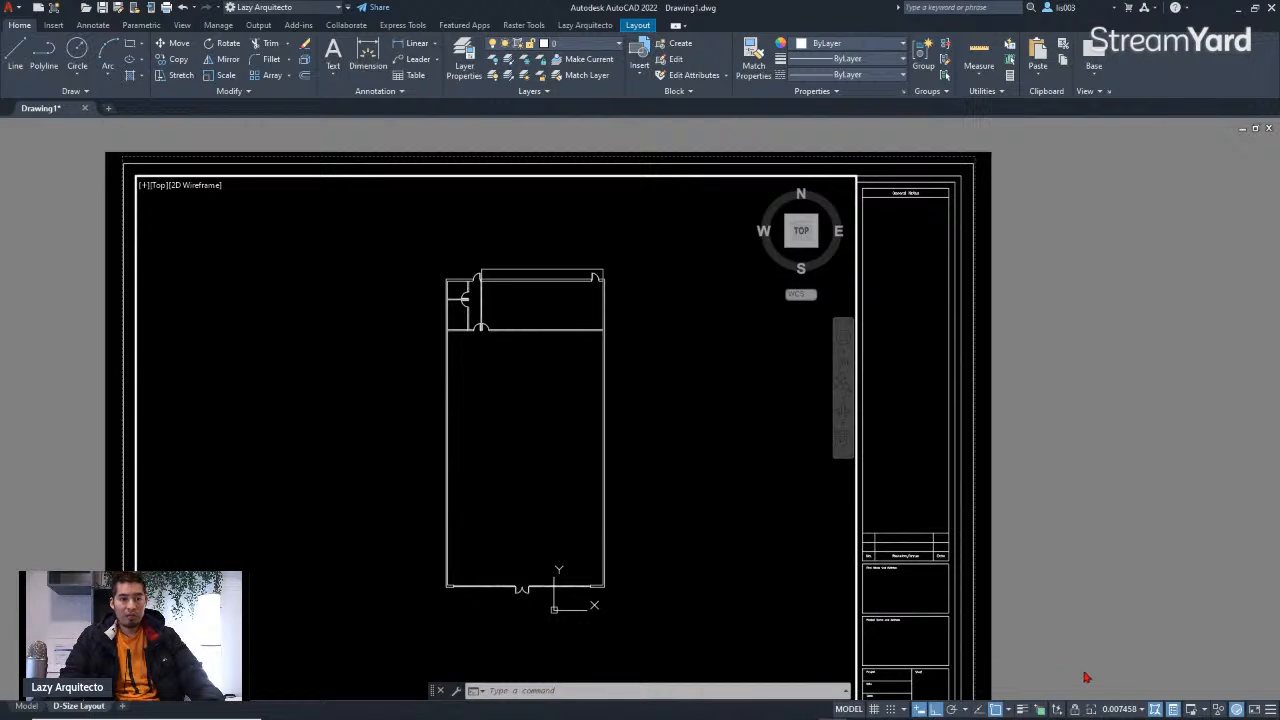
Step: Set the layout viewport scale to 1/4" = 1'-0"
{"action": "left_click", "coordinate": [1094, 711]}
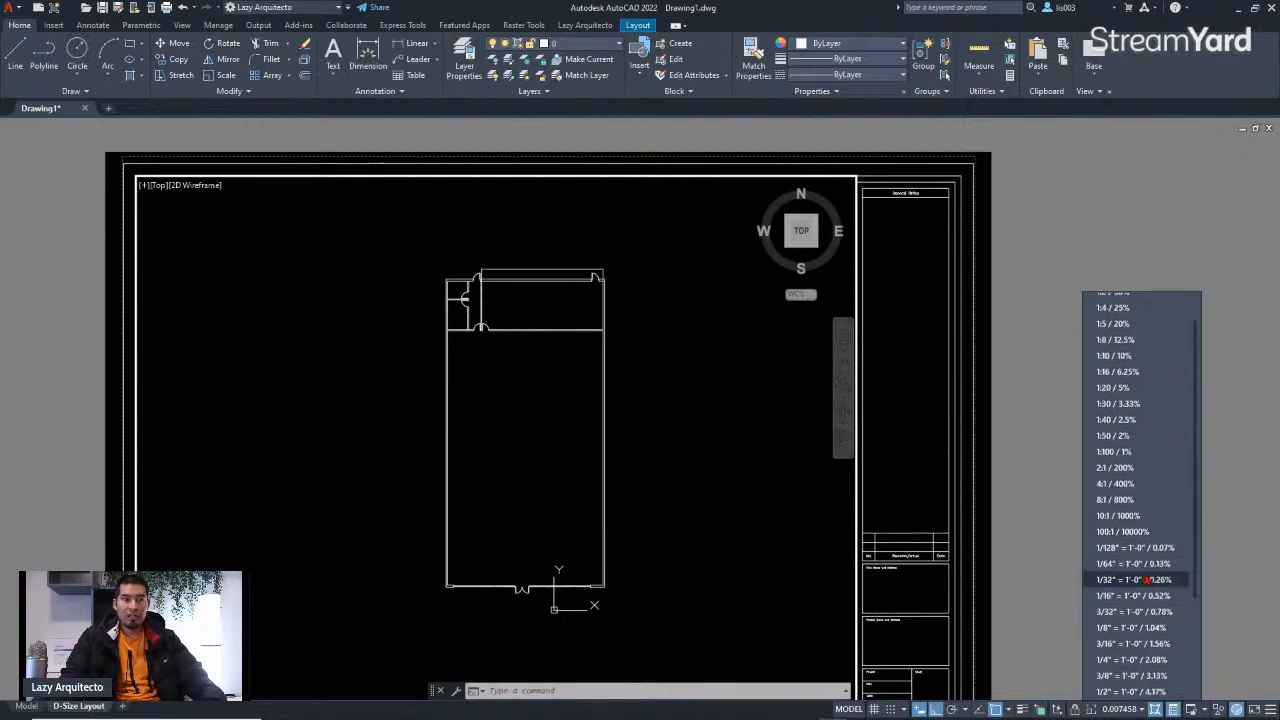
{"action": "scroll", "coordinate": [1140, 580], "scroll_direction": "down", "scroll_amount": 3}
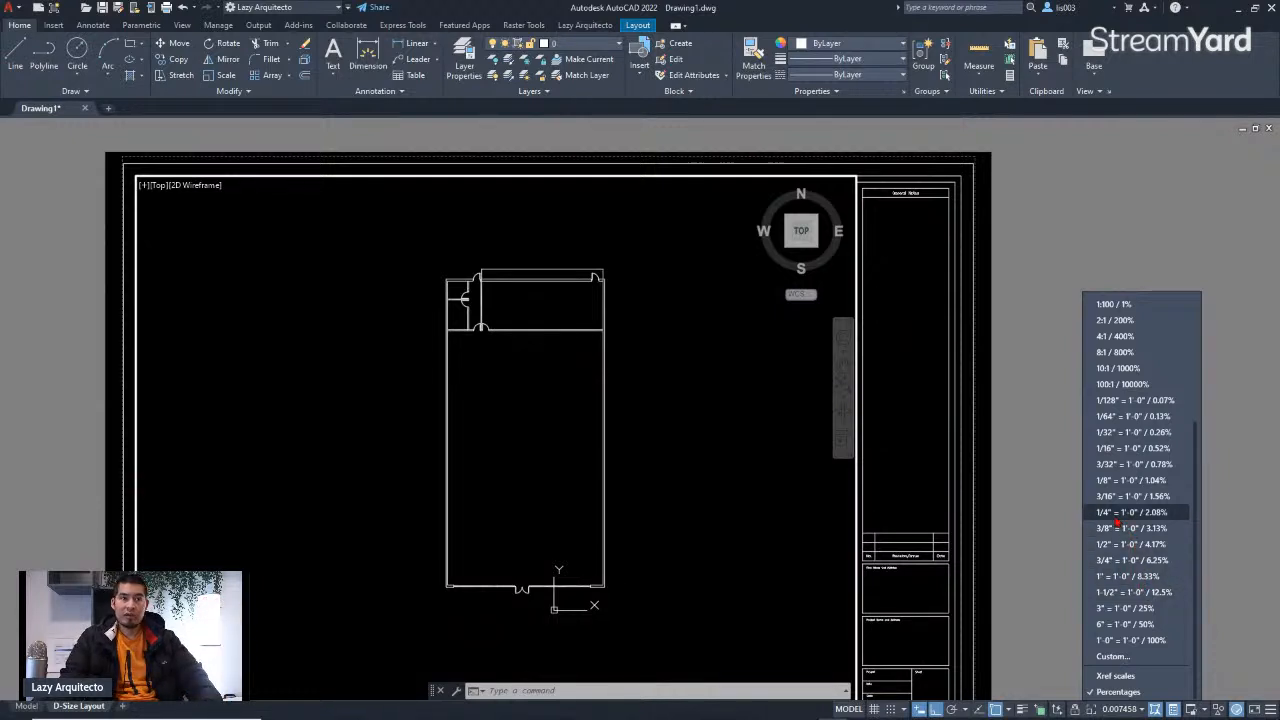
{"action": "left_click", "coordinate": [1116, 515]}
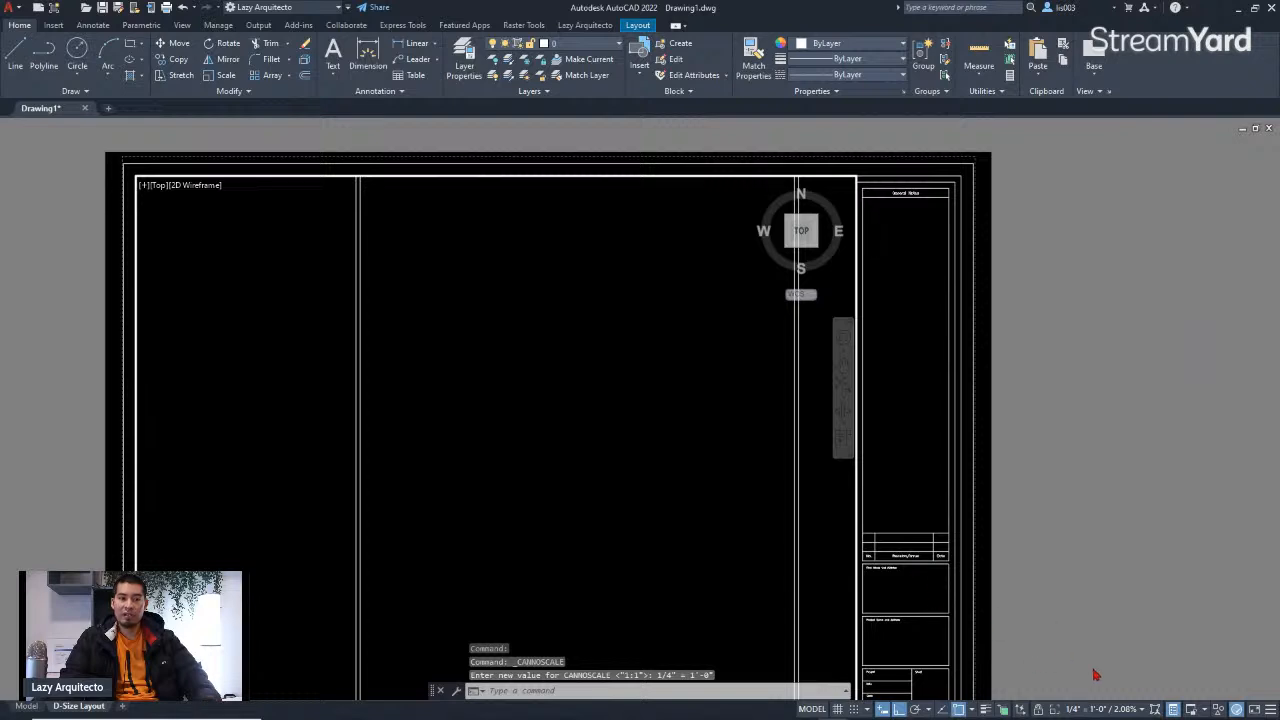
Step: Set the layout viewport scale to 1/8" = 1'-0"
{"action": "left_click", "coordinate": [1094, 709]}
{"action": "scroll", "coordinate": [1104, 660], "scroll_direction": "down", "scroll_amount": 2}
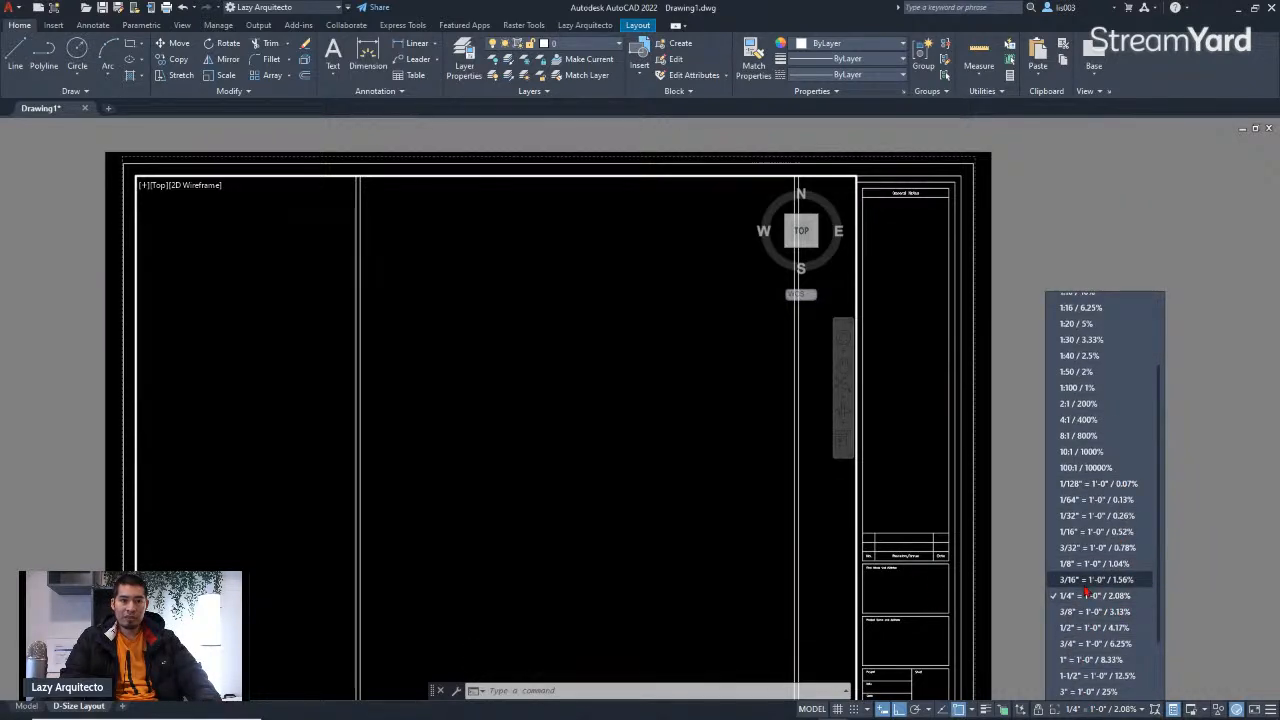
{"action": "left_click", "coordinate": [1086, 593]}
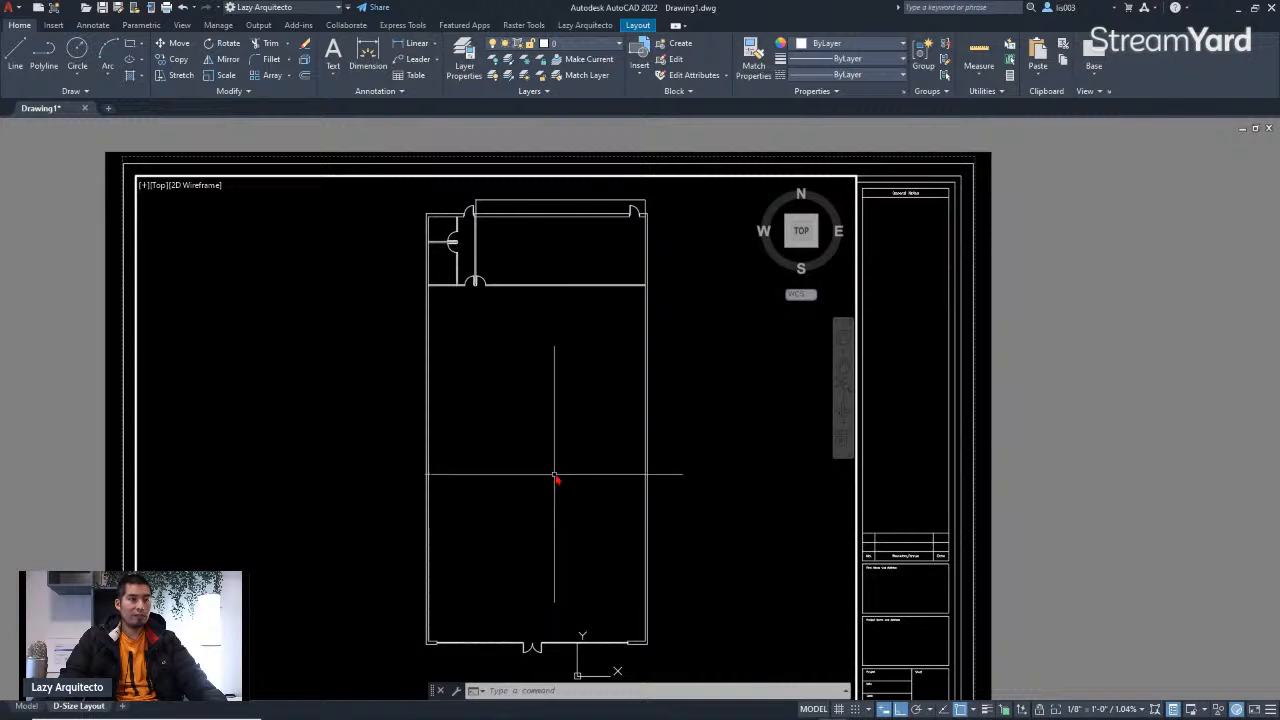
Step: Center the floor plan inside the viewport and lock the viewport display
{"action": "middle_click_drag", "start_coordinate": [563, 443], "coordinate": [531, 465]}
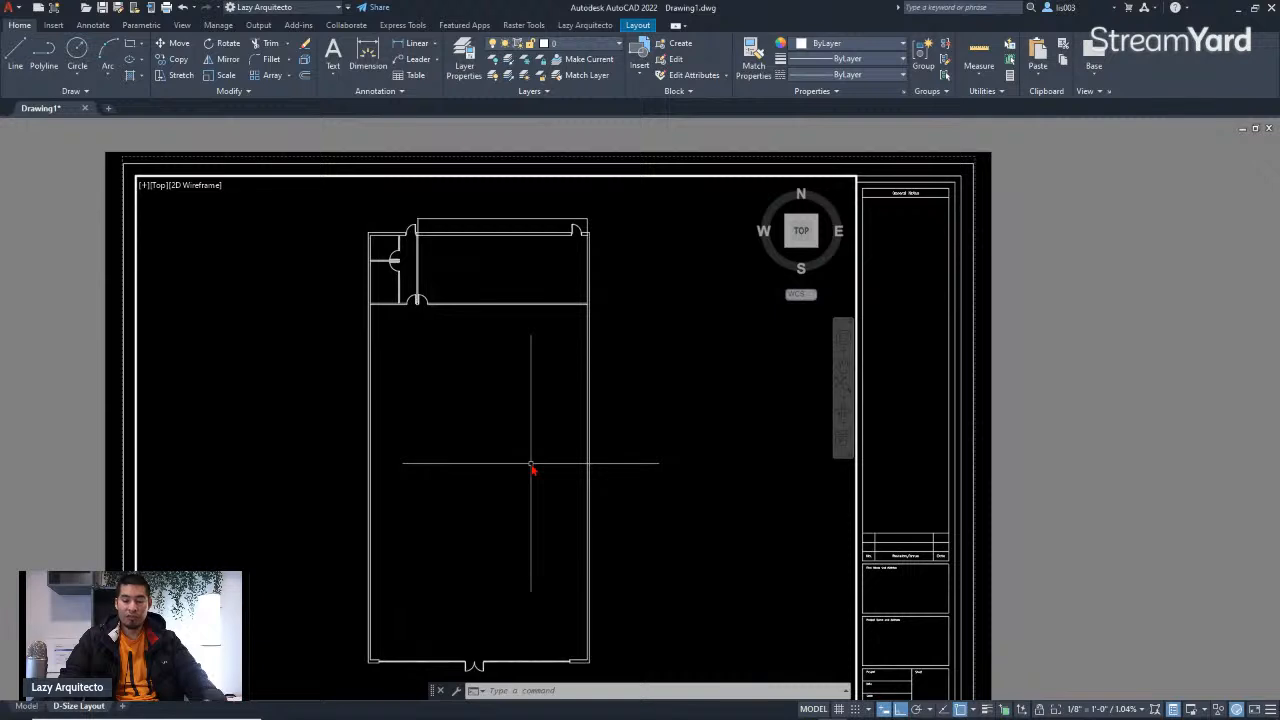
{"action": "mouse_move", "coordinate": [531, 468]}
{"action": "middle_mouse_down"}
{"action": "mouse_move", "coordinate": [517, 471]}
{"action": "mouse_move", "coordinate": [546, 466]}
{"action": "middle_mouse_up"}
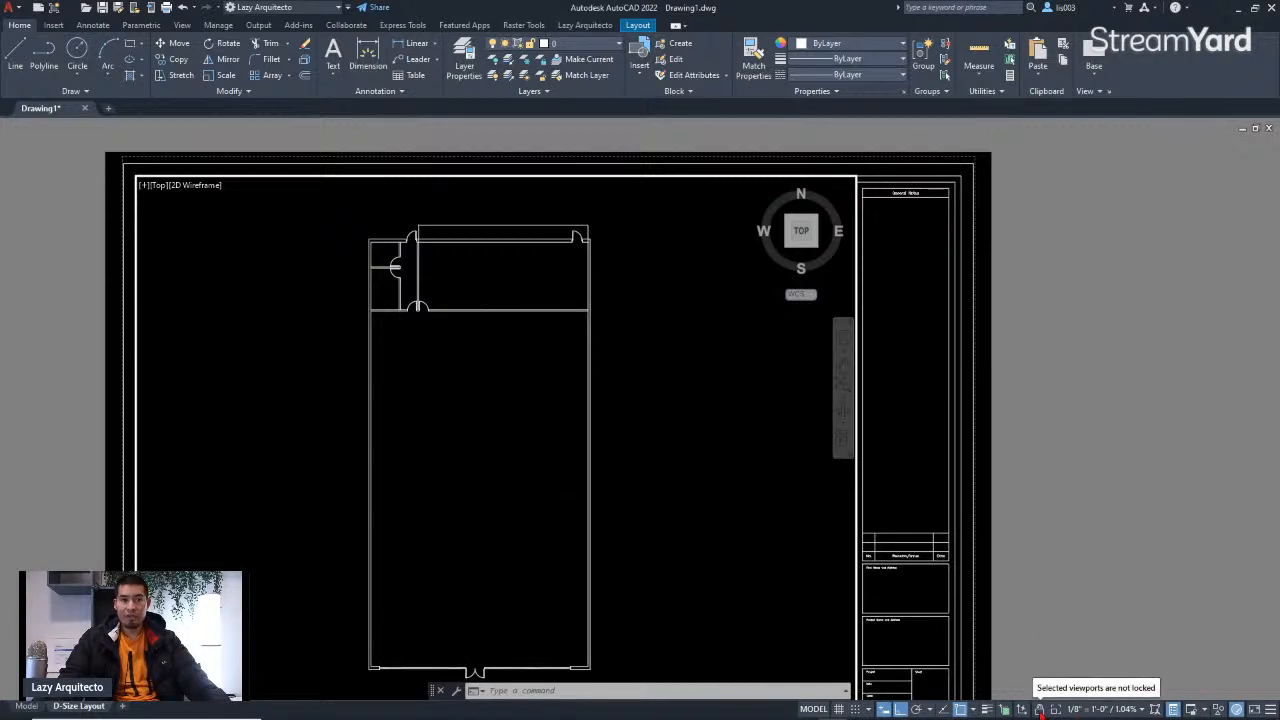
{"action": "left_click", "coordinate": [1041, 713]}
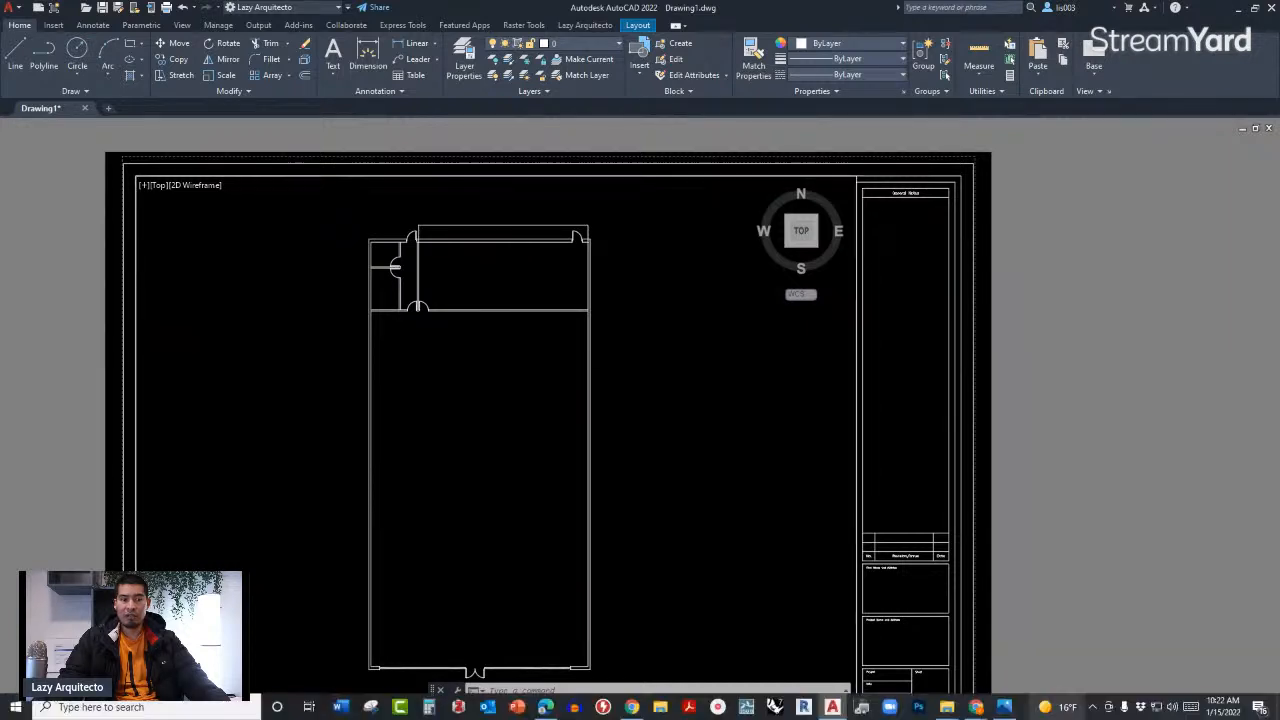
Step: Switch to paper space and zoom around the layout to check that the locked viewport keeps its scale
{"action": "scroll", "coordinate": [804, 499], "scroll_direction": "down", "scroll_amount": 5}
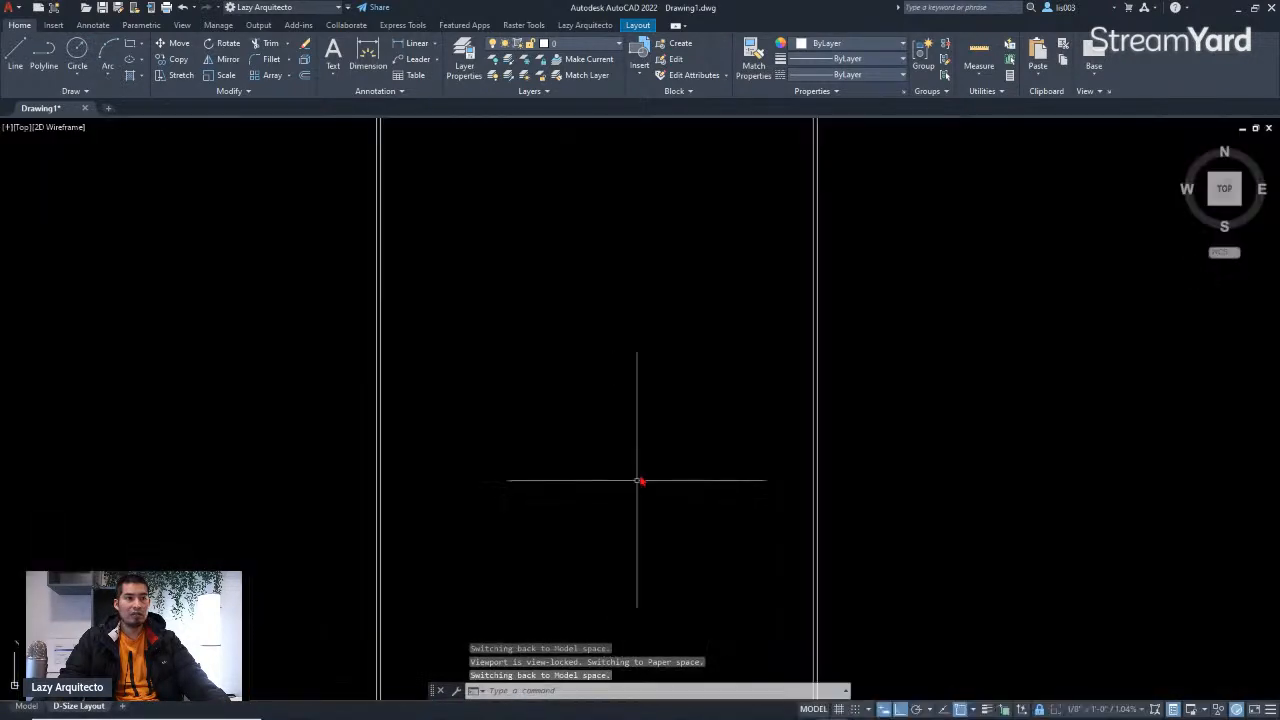
{"action": "scroll", "coordinate": [665, 356], "scroll_direction": "up", "scroll_amount": 5}
{"action": "scroll", "coordinate": [600, 366], "scroll_direction": "down", "scroll_amount": 5}
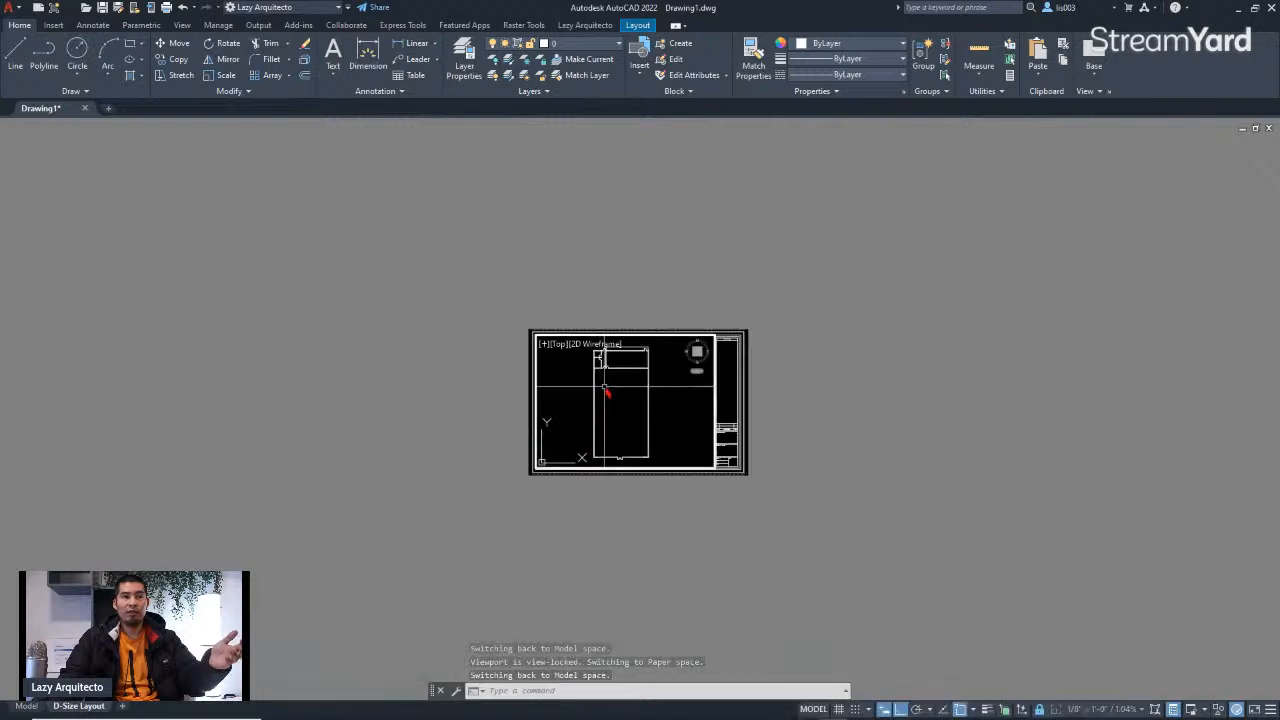
{"action": "scroll", "coordinate": [594, 420], "scroll_direction": "up", "scroll_amount": 3}
{"action": "scroll", "coordinate": [600, 360], "scroll_direction": "down", "scroll_amount": 3}
{"action": "scroll", "coordinate": [583, 396], "scroll_direction": "up", "scroll_amount": 5}
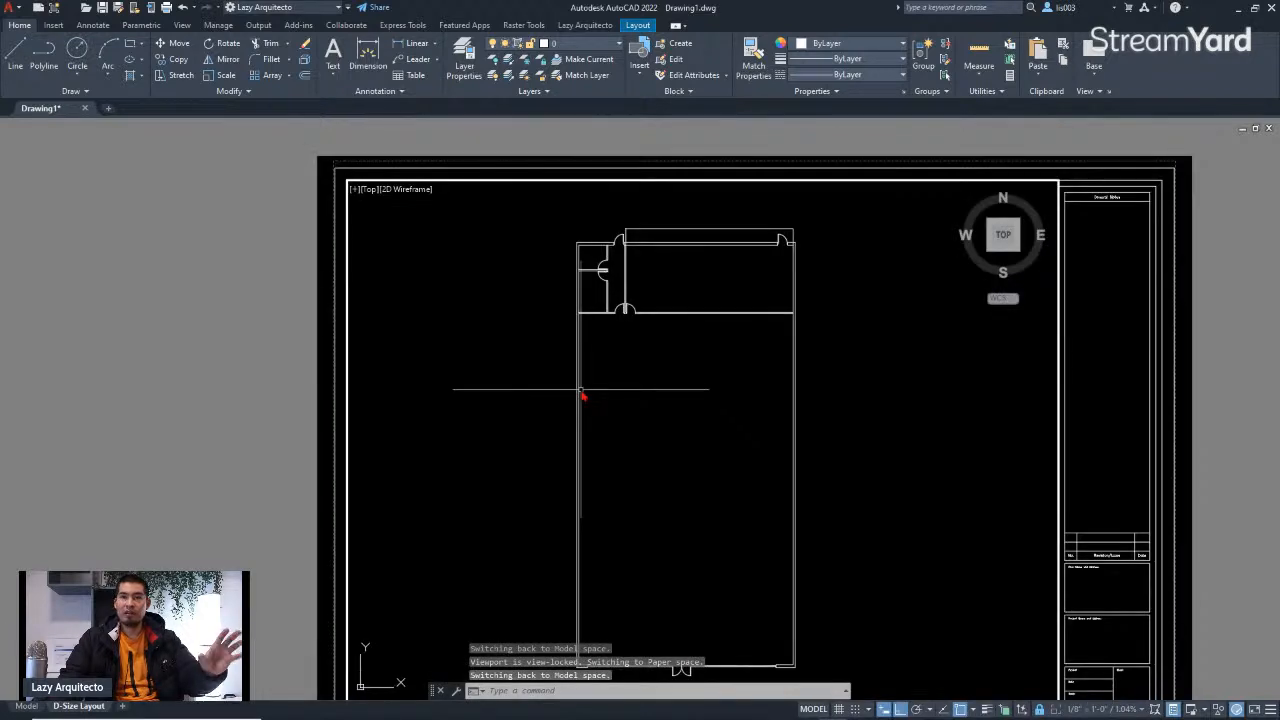
{"action": "scroll", "coordinate": [610, 452], "scroll_direction": "down", "scroll_amount": 3}
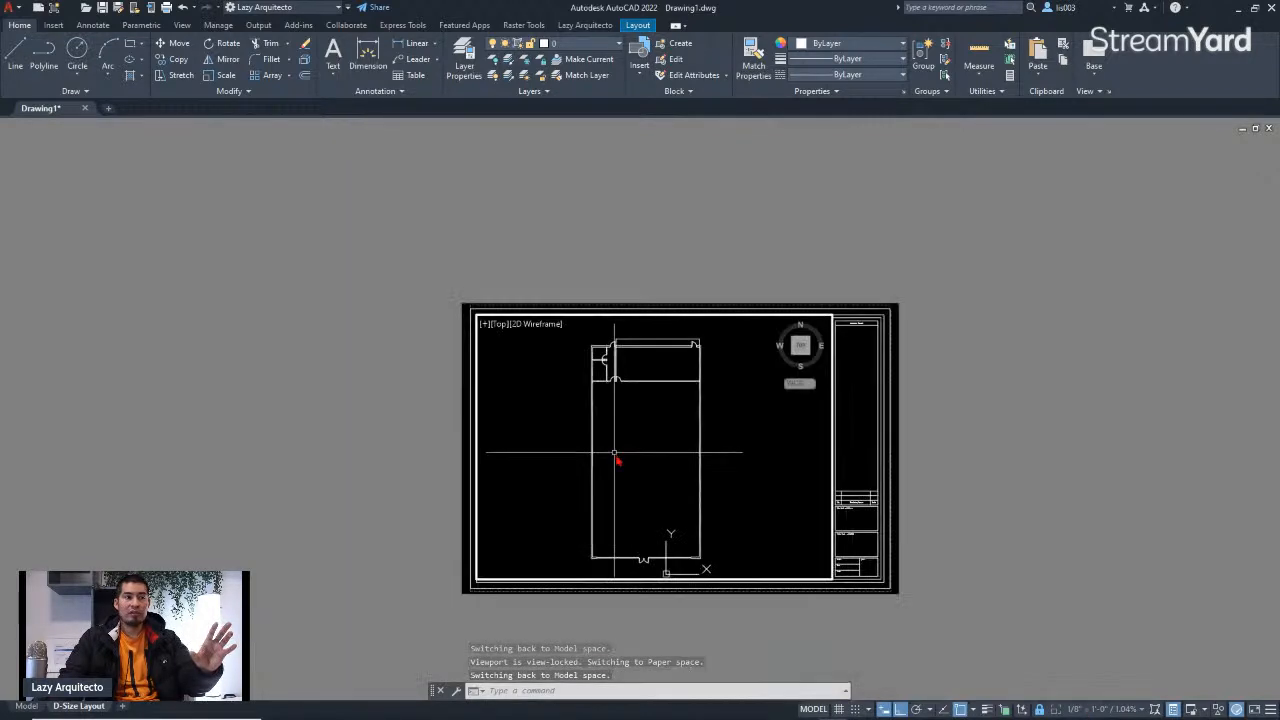
{"action": "double_click", "coordinate": [946, 491]}
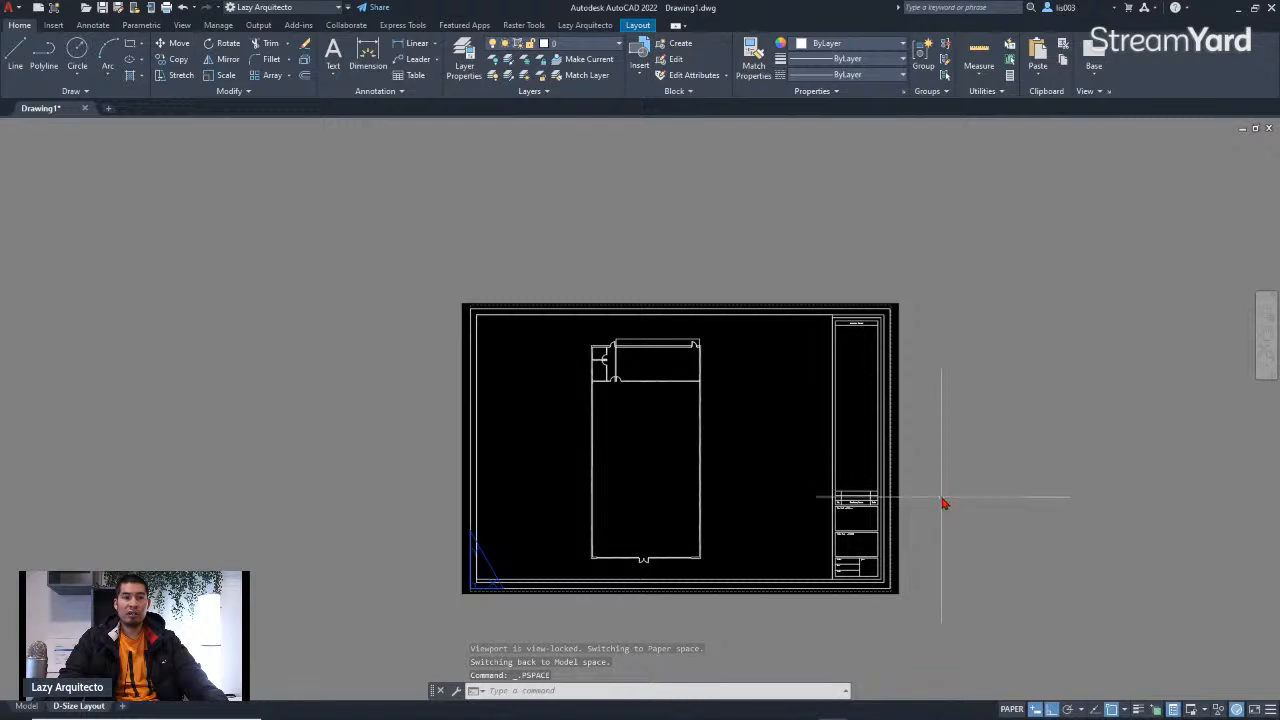
{"action": "scroll", "coordinate": [640, 457], "scroll_direction": "up", "scroll_amount": 3}
{"action": "scroll", "coordinate": [631, 462], "scroll_direction": "down", "scroll_amount": 3}
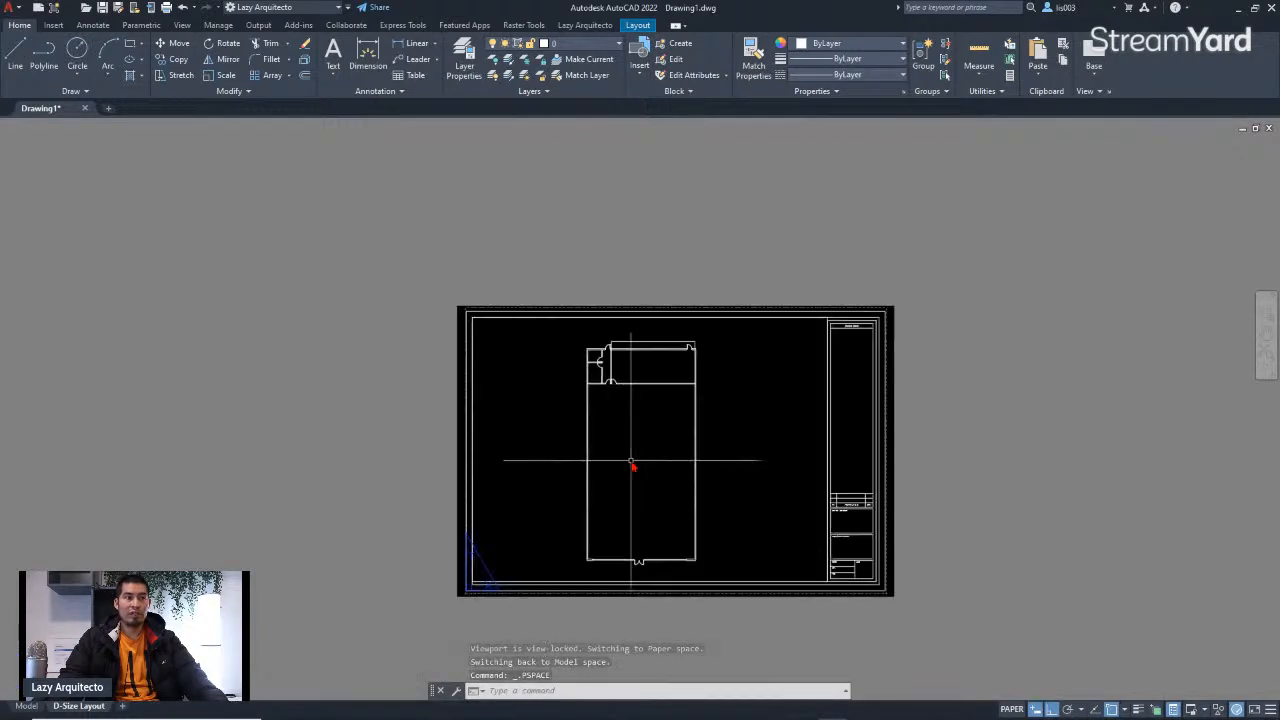
{"action": "scroll", "coordinate": [631, 463], "scroll_direction": "up", "scroll_amount": 2}
{"action": "scroll", "coordinate": [560, 457], "scroll_direction": "down", "scroll_amount": 1}
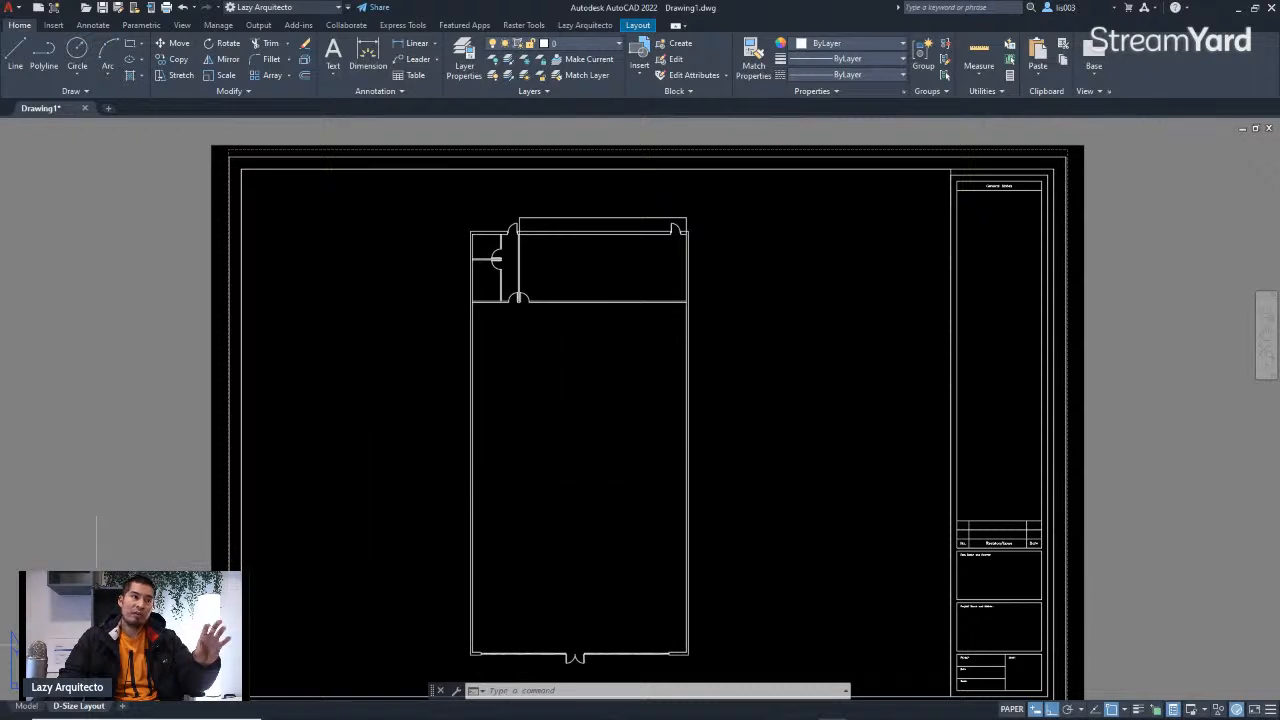
Step: Switch to model space and select the top dimension to inspect its properties, then deselect it
{"action": "left_click", "coordinate": [27, 706]}
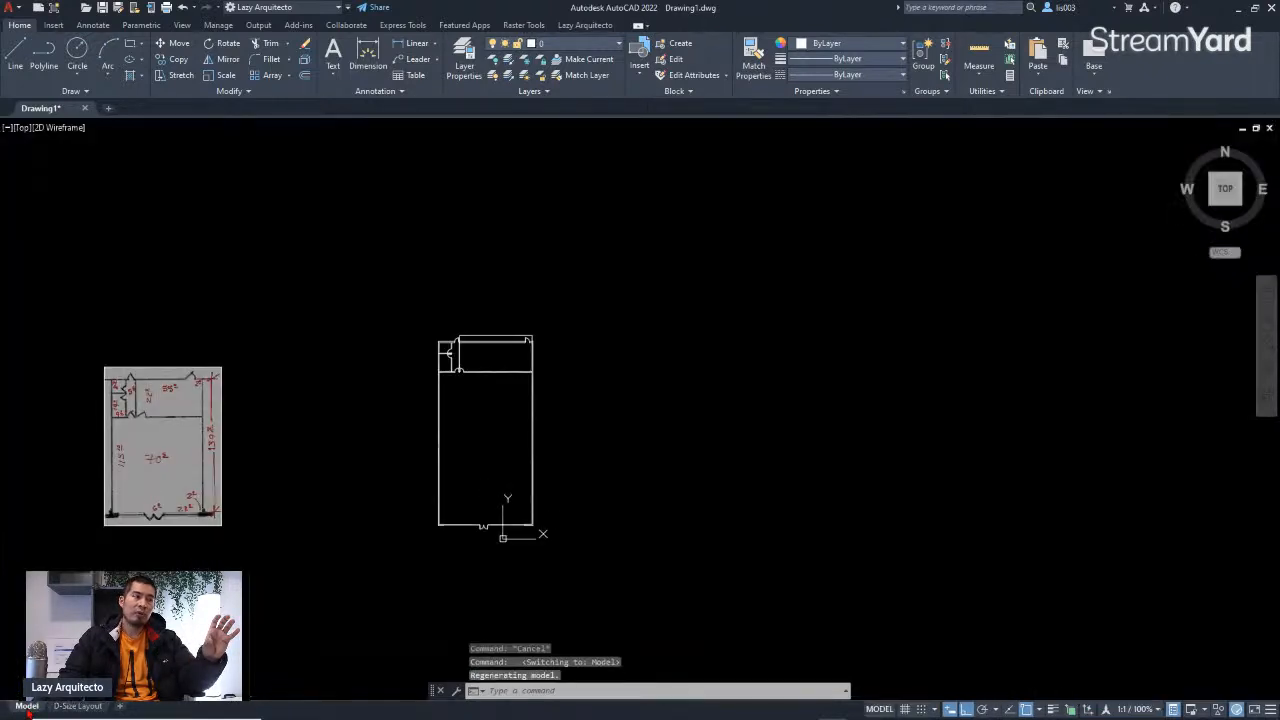
{"action": "scroll", "coordinate": [496, 368], "scroll_direction": "up", "scroll_amount": 3}
{"action": "scroll", "coordinate": [500, 340], "scroll_direction": "up", "scroll_amount": 5}
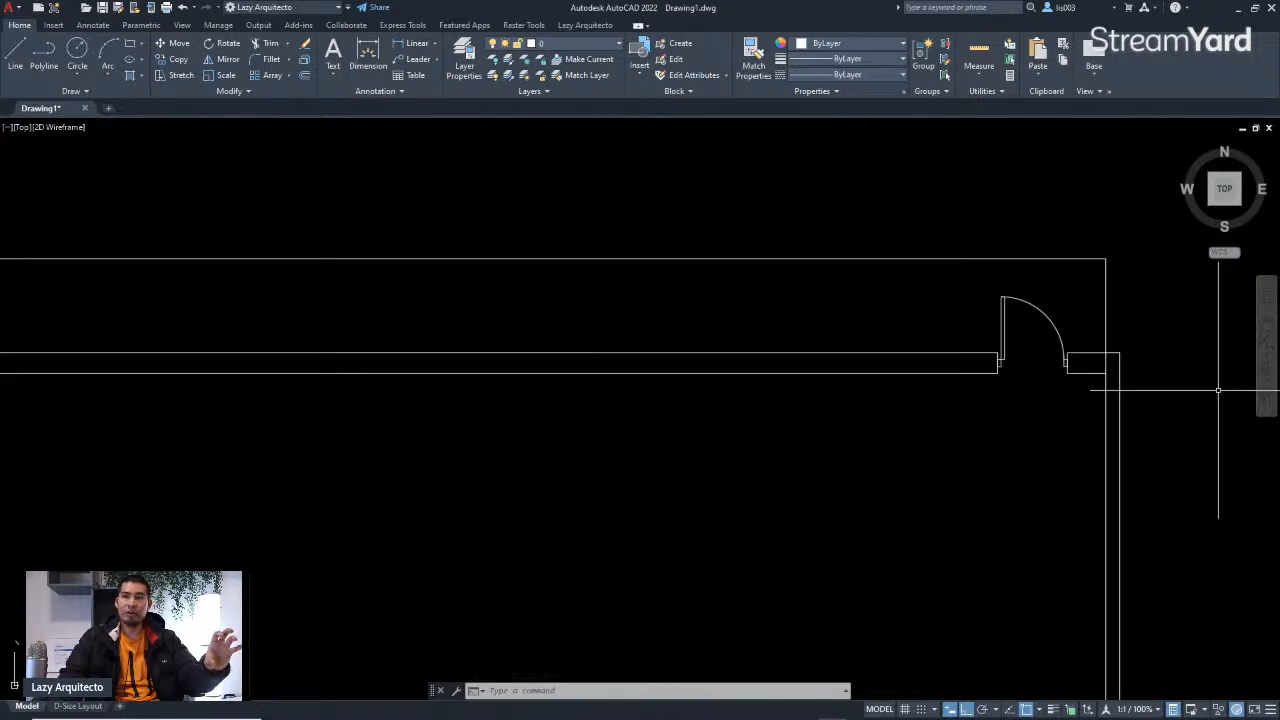
{"action": "scroll", "coordinate": [604, 326], "scroll_direction": "down", "scroll_amount": 3}
{"action": "scroll", "coordinate": [577, 352], "scroll_direction": "down", "scroll_amount": 3}
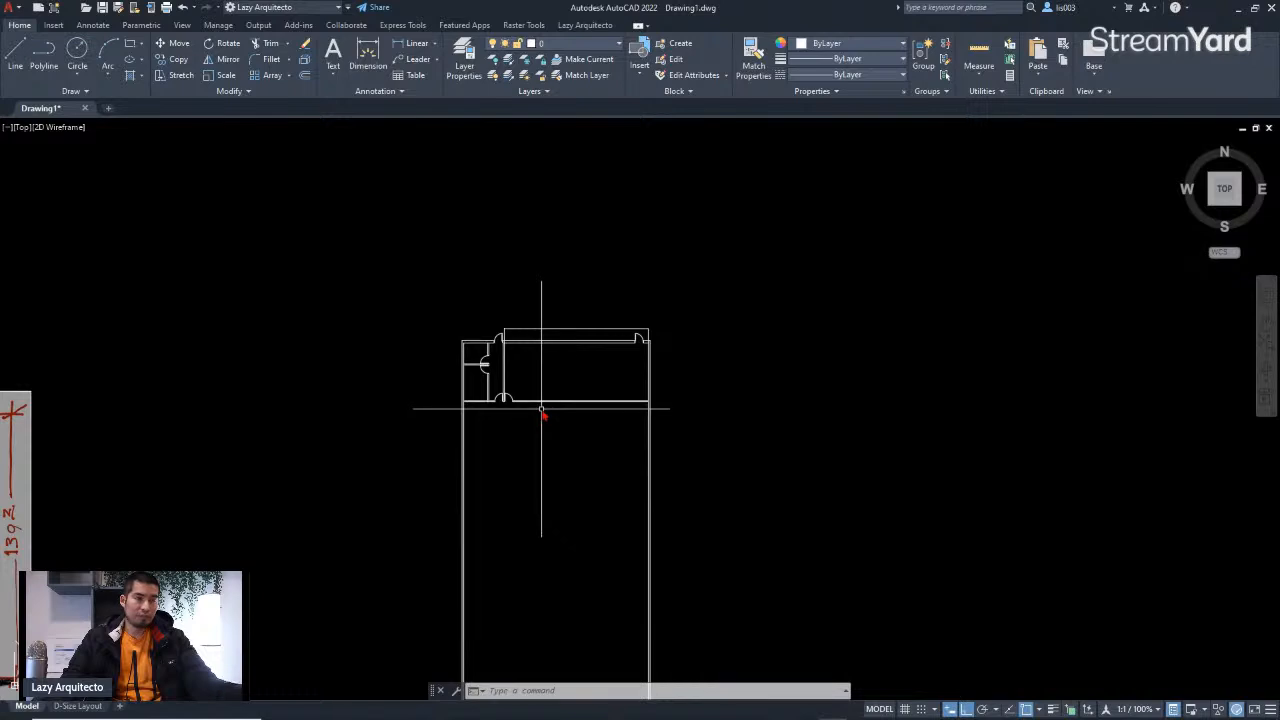
{"action": "scroll", "coordinate": [535, 327], "scroll_direction": "up", "scroll_amount": 5}
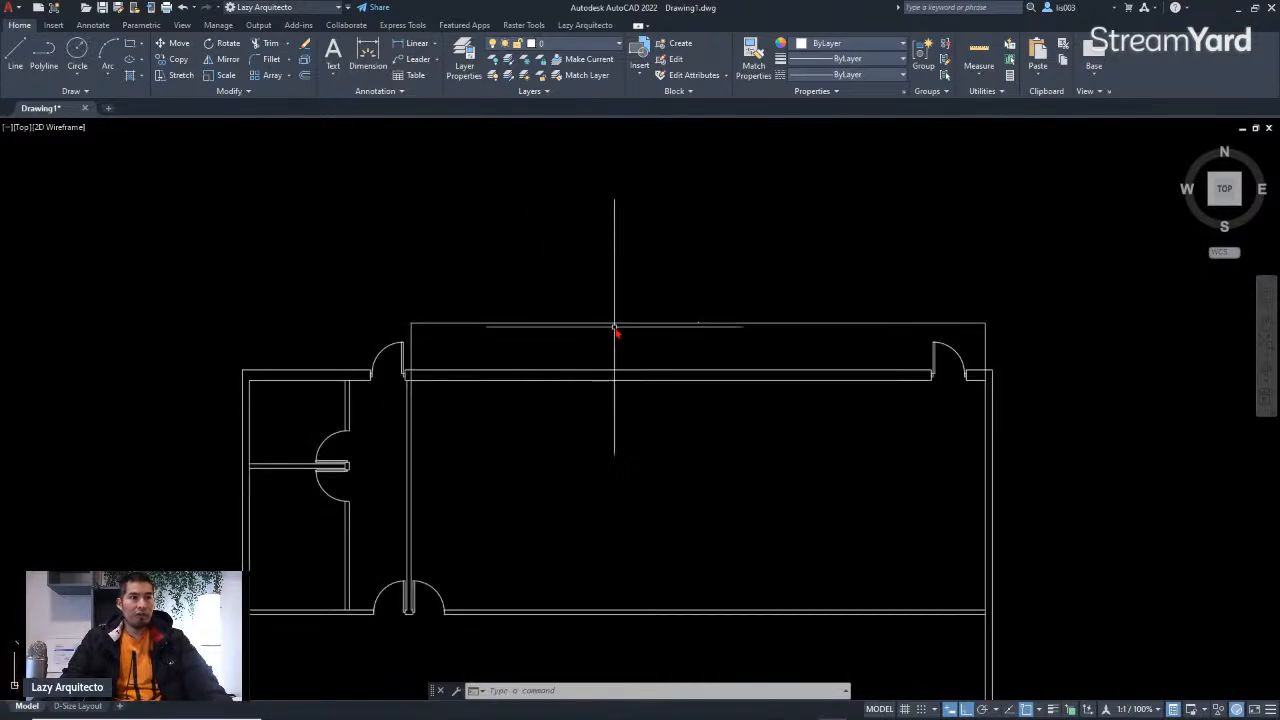
{"action": "scroll", "coordinate": [700, 327], "scroll_direction": "up", "scroll_amount": 5}
{"action": "left_click", "coordinate": [701, 327]}
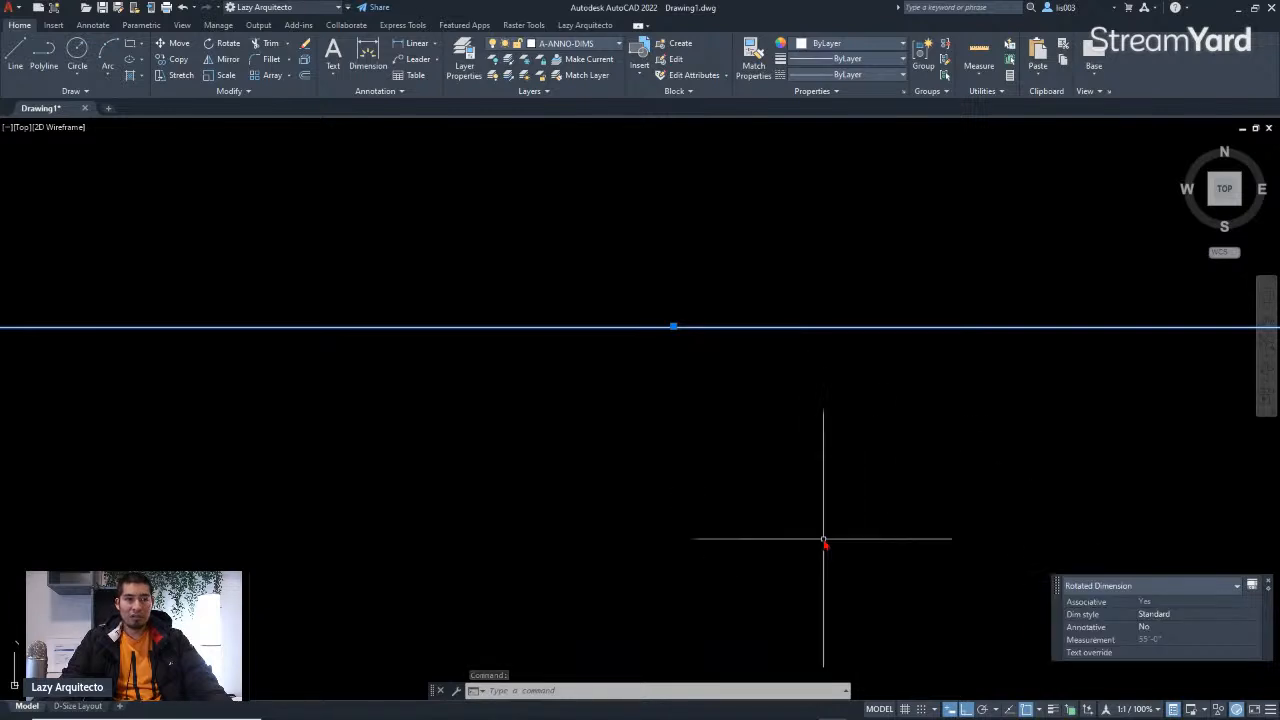
{"action": "scroll", "coordinate": [686, 477], "scroll_direction": "down", "scroll_amount": 3}
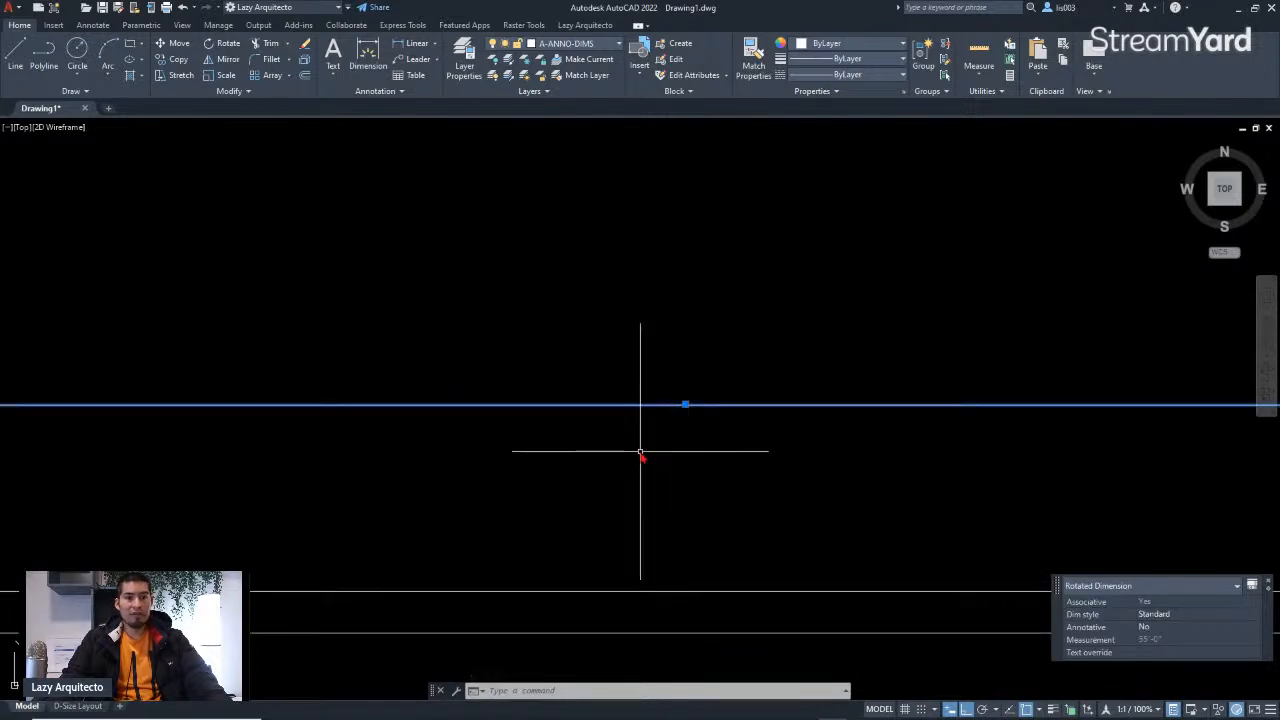
{"action": "scroll", "coordinate": [641, 453], "scroll_direction": "down", "scroll_amount": 5}
{"action": "key", "text": "Escape"}
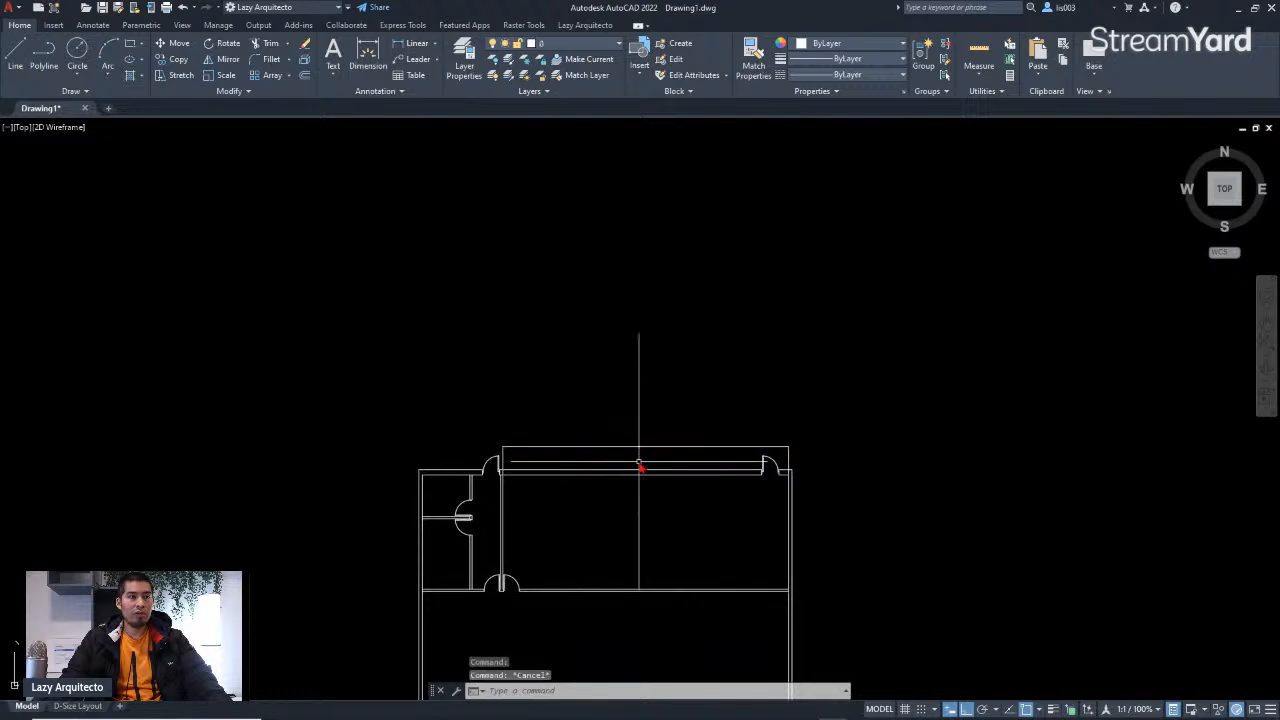
Step: Try to start the DIMSCALE command
{"action": "middle_click_drag", "start_coordinate": [640, 466], "coordinate": [630, 374]}
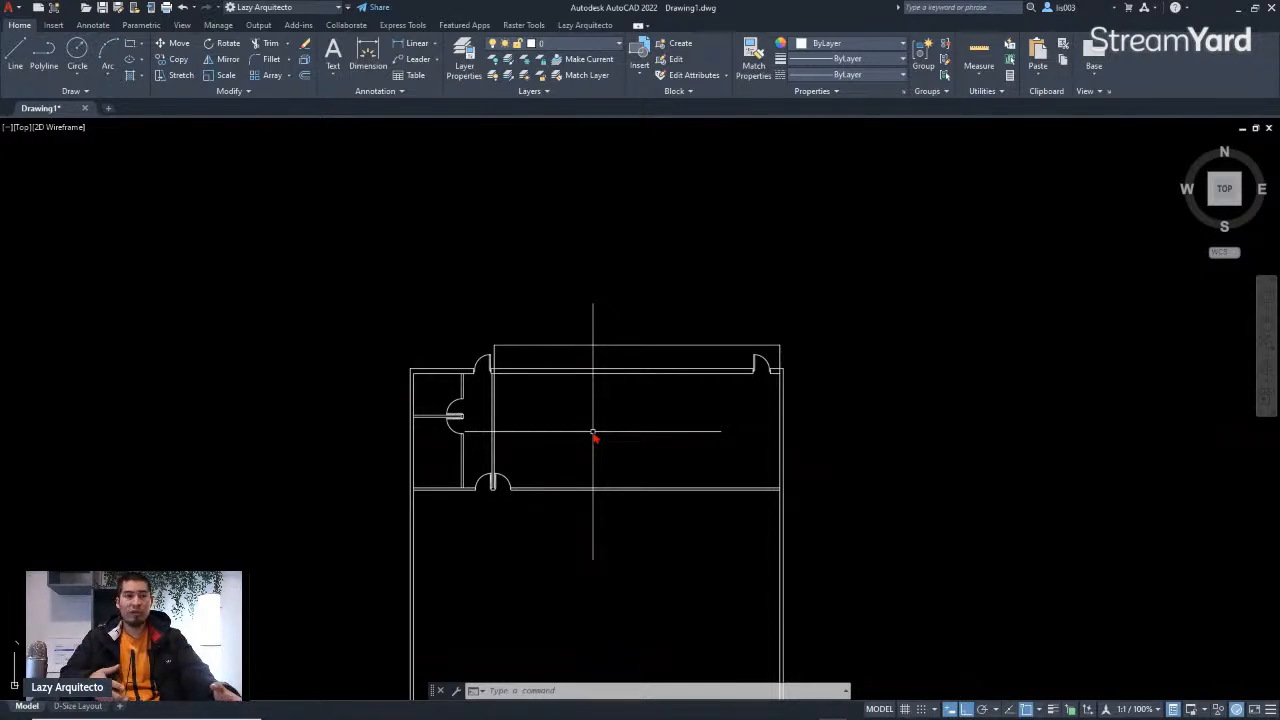
{"action": "scroll", "coordinate": [614, 422], "scroll_direction": "up", "scroll_amount": 2}
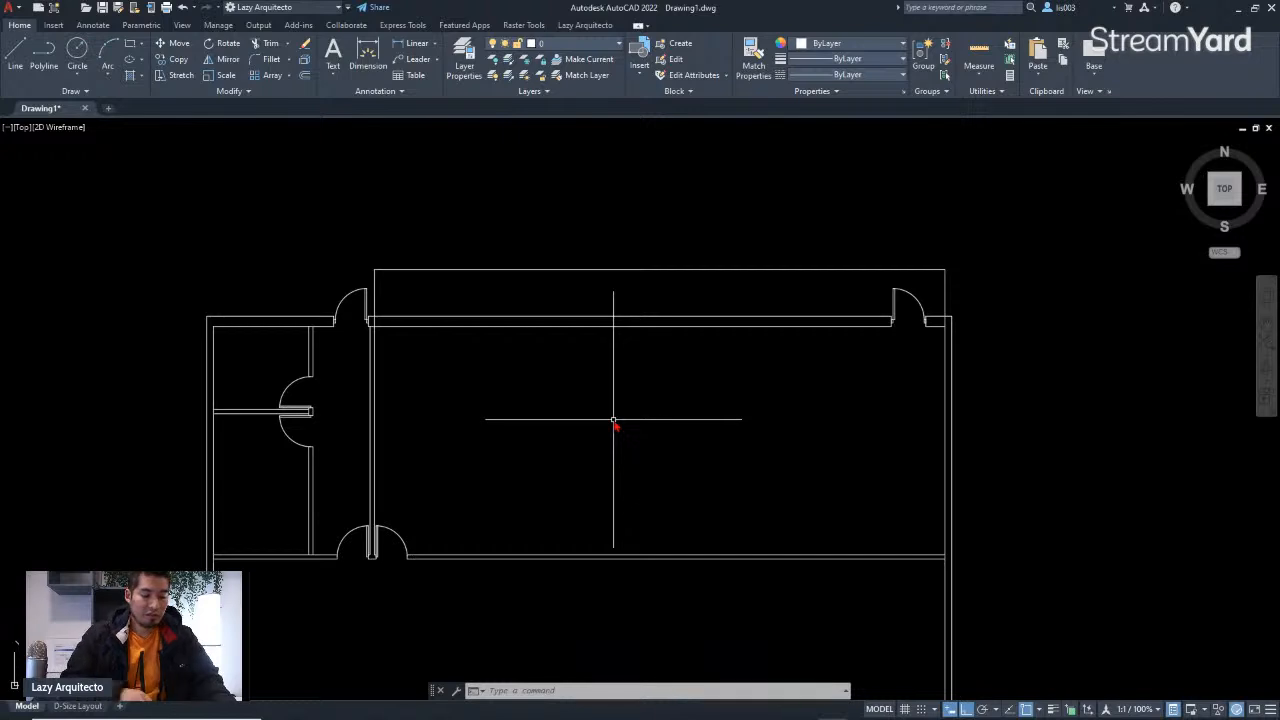
{"action": "type", "text": "DIMS"}
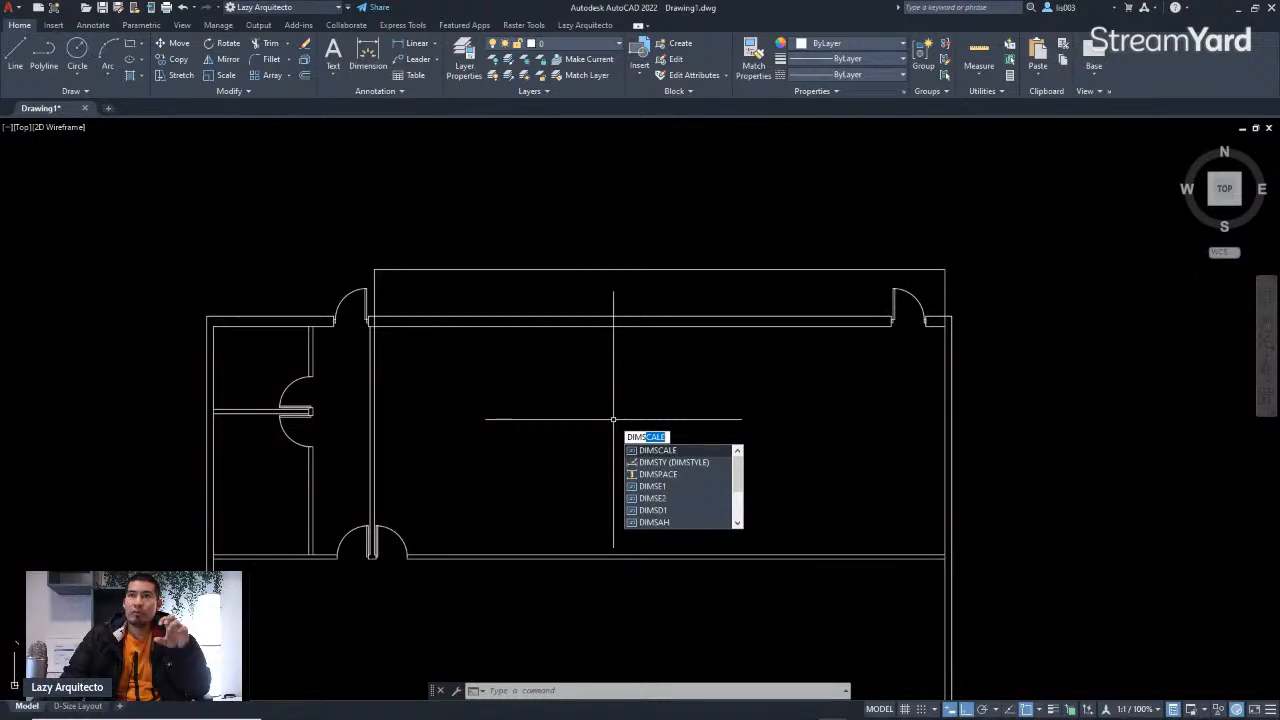
{"action": "key", "text": "alt+Tab"}
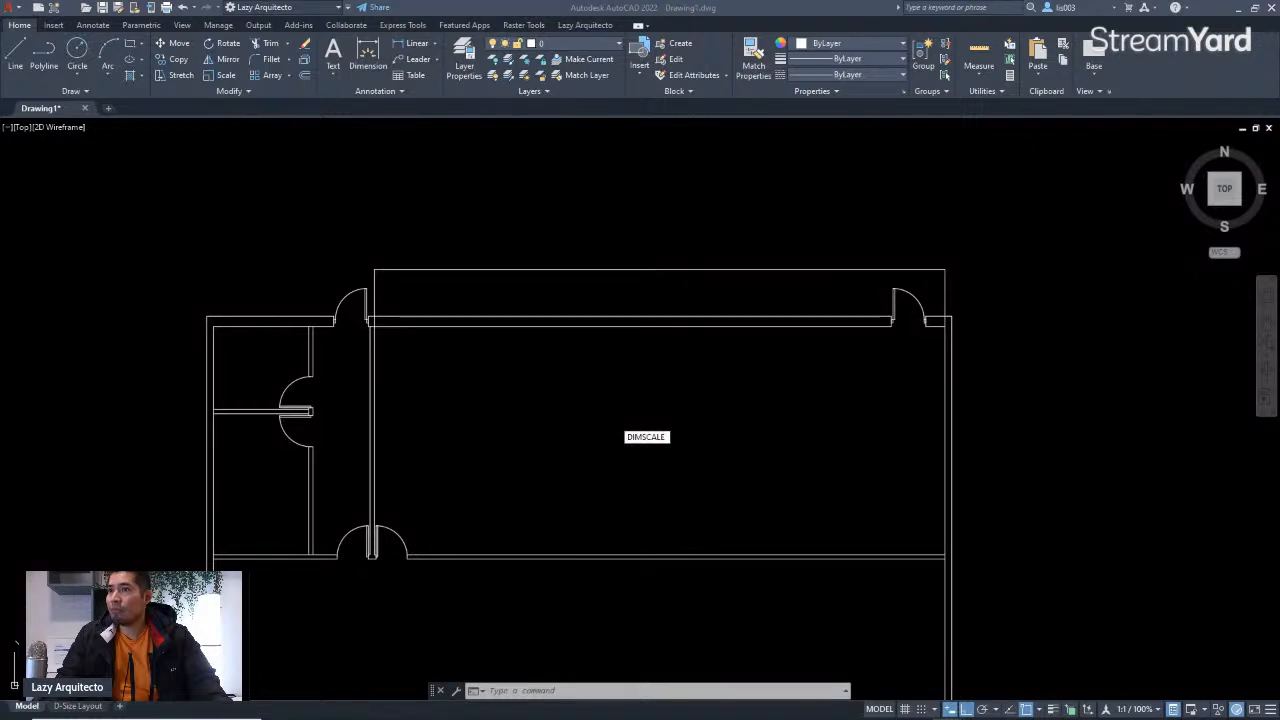
{"action": "left_click", "coordinate": [734, 348]}
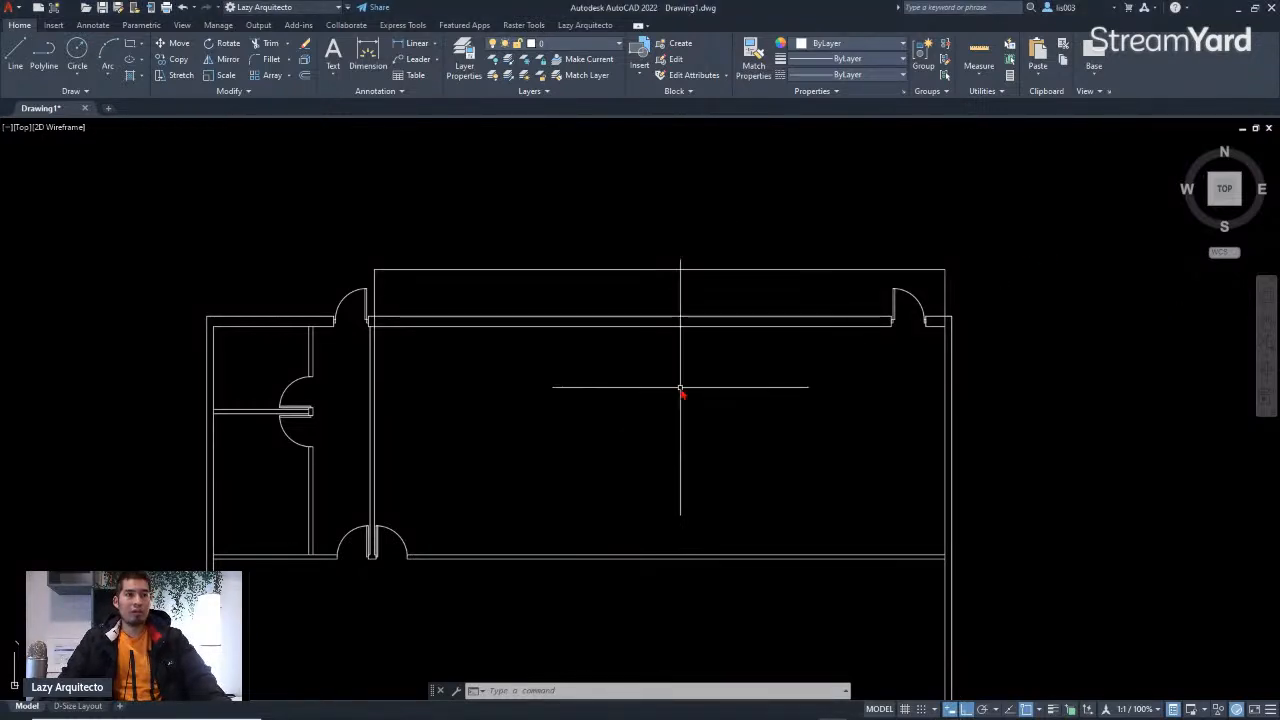
{"action": "middle_click_drag", "start_coordinate": [680, 388], "coordinate": [659, 350]}
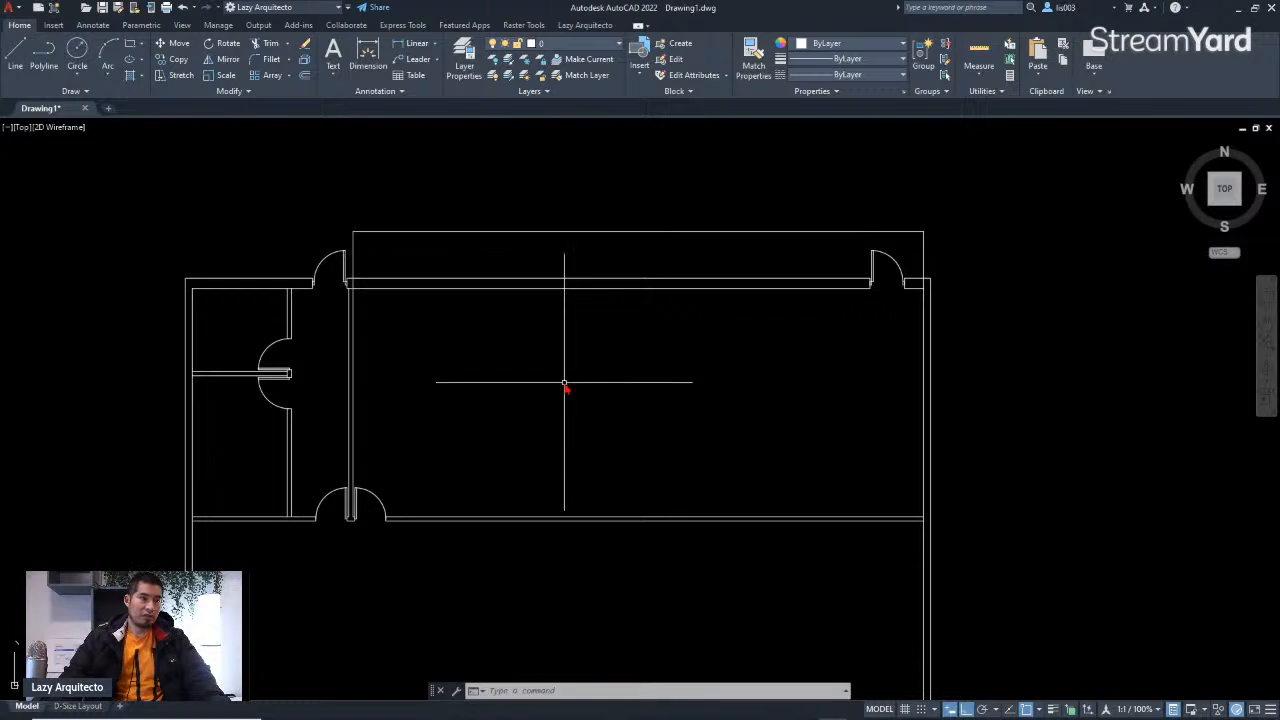
Step: Start the DIMSCALE command to enter a new dimension scale value
{"action": "type", "text": "DIMSC"}
{"action": "type", "text": "ALE"}
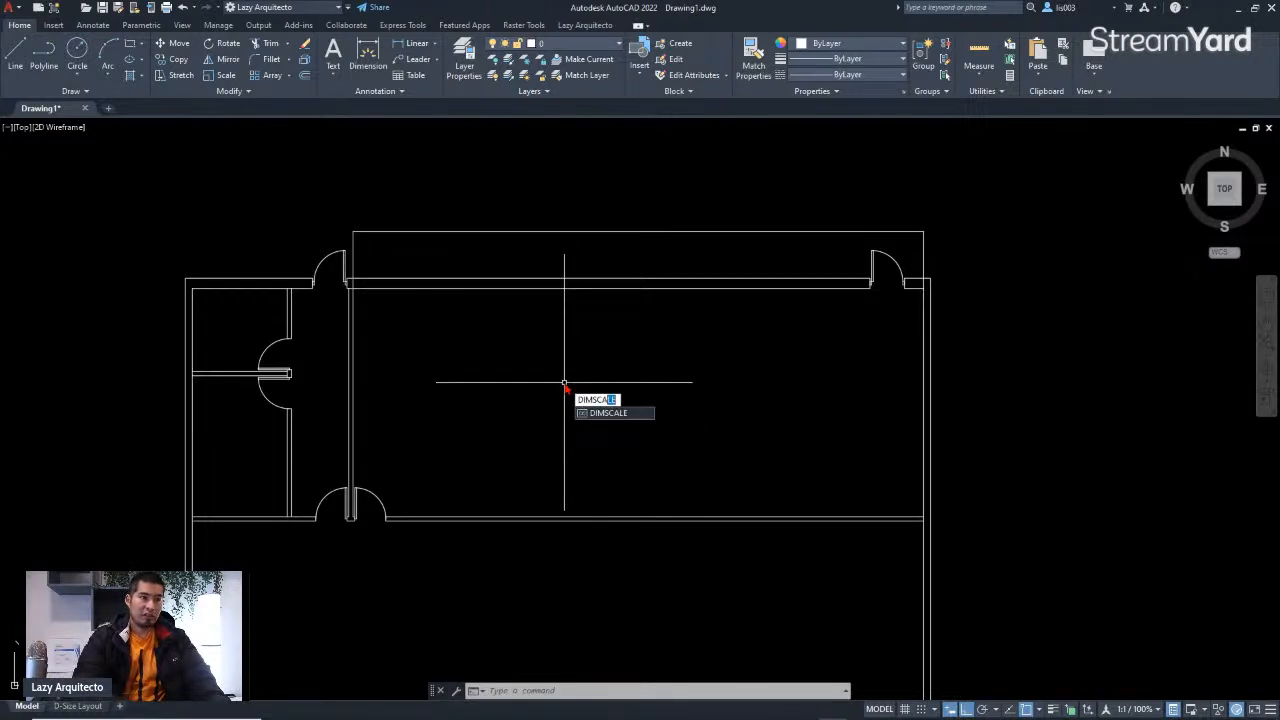
{"action": "key", "text": "Return"}
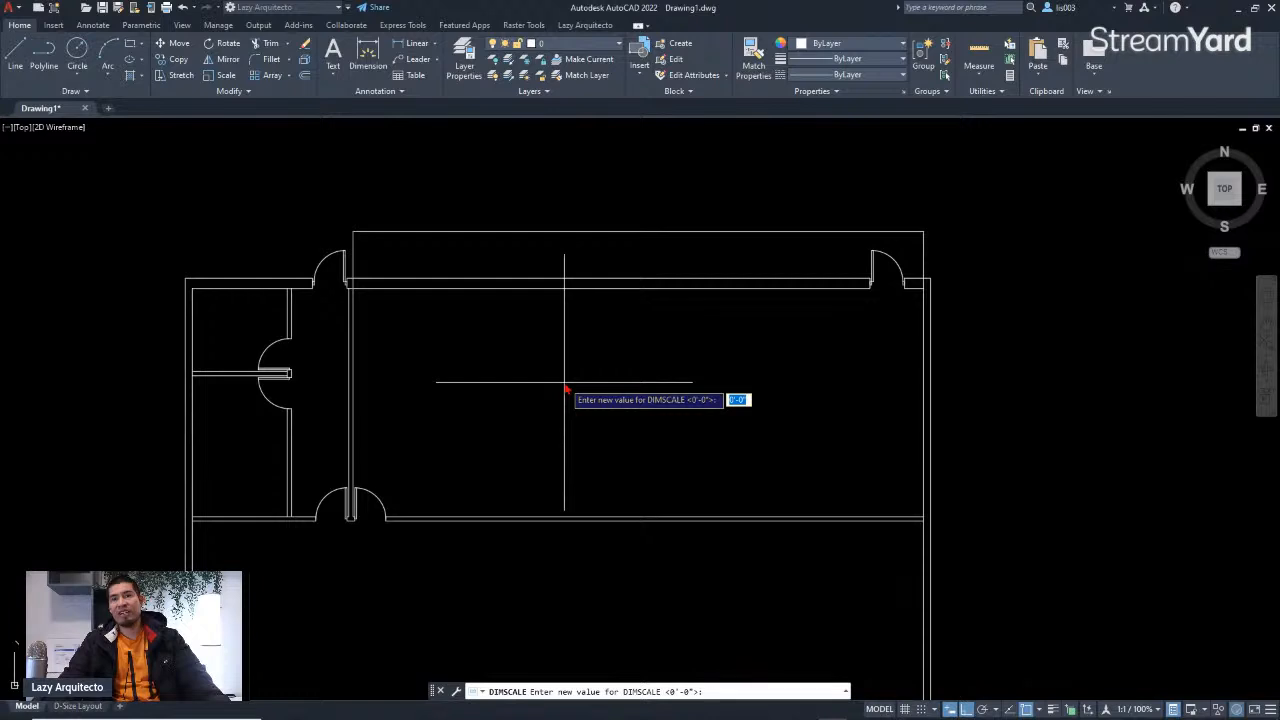
Step: Open the help page for the DIMSCALE system variable, read it, and close the help window
{"action": "key", "text": "F1"}
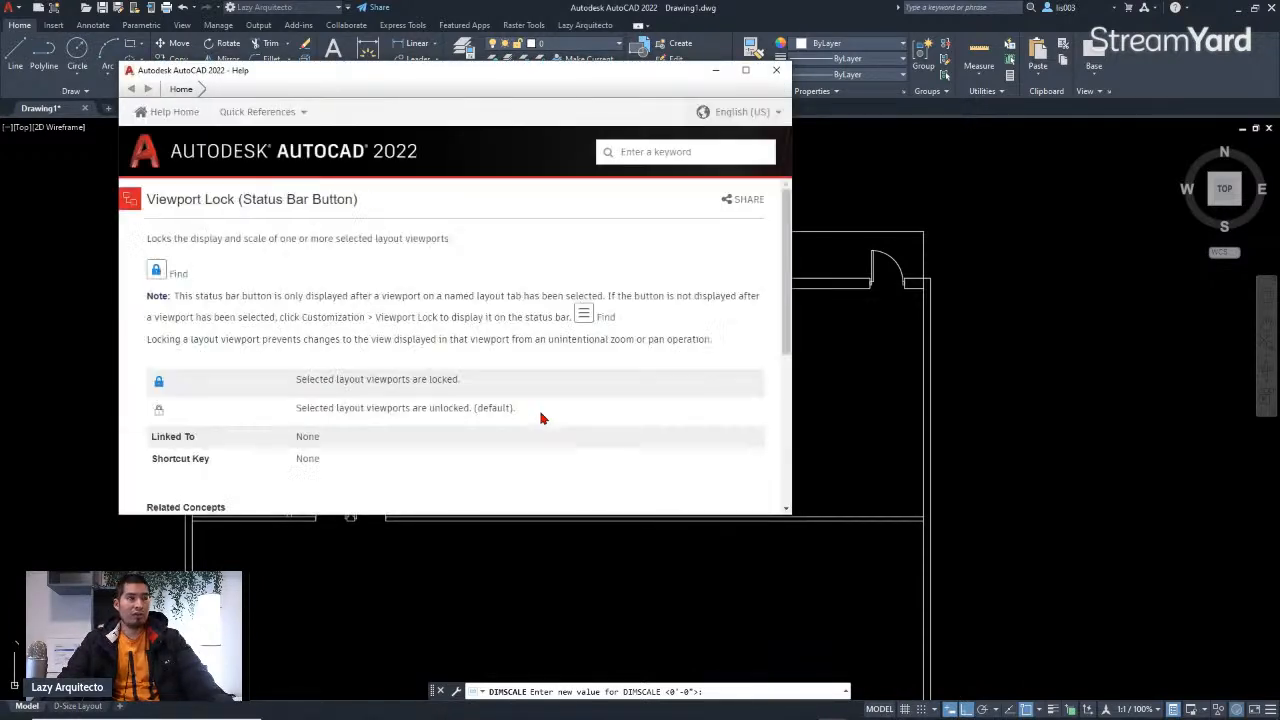
{"action": "left_click", "coordinate": [812, 442]}
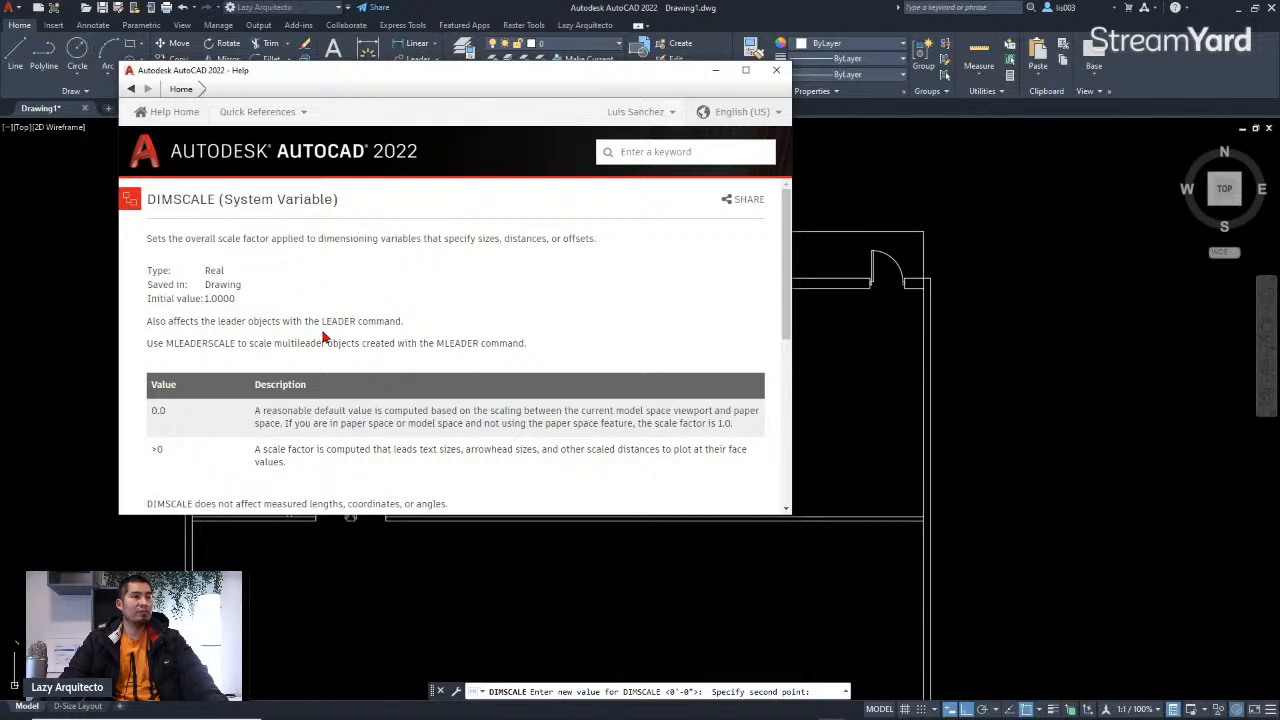
{"action": "left_click", "coordinate": [980, 352]}
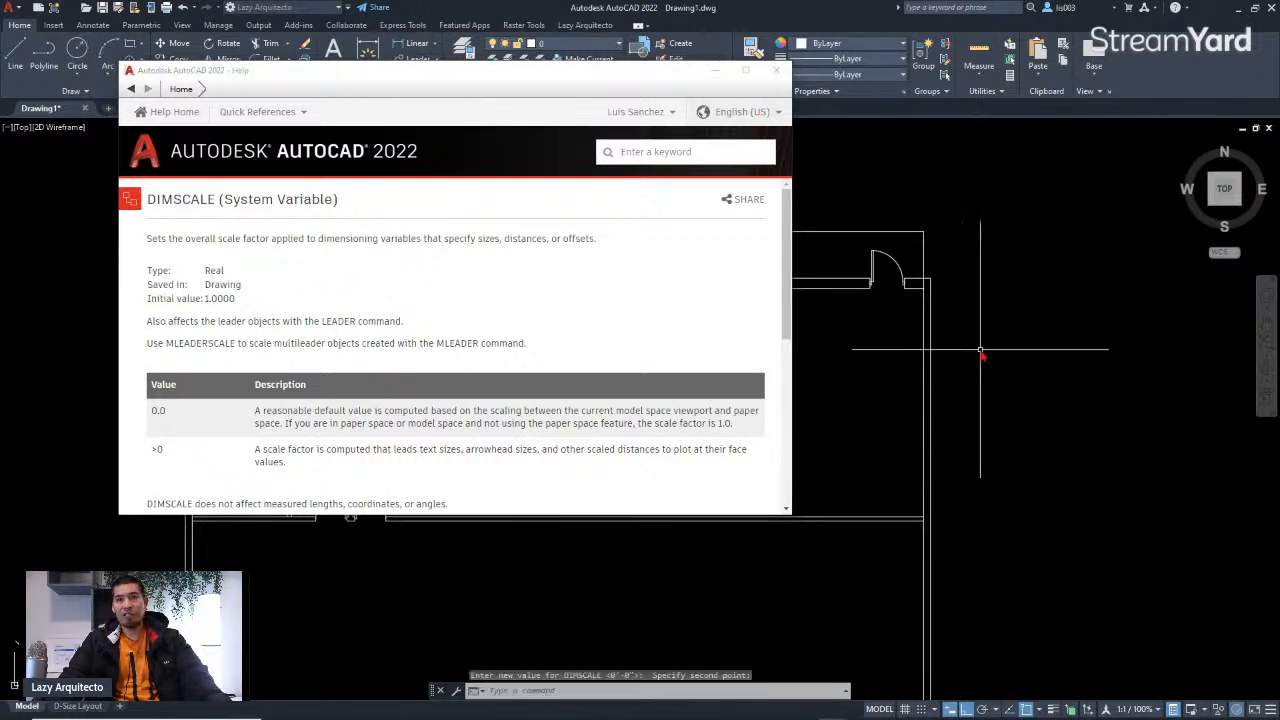
{"action": "left_click", "coordinate": [770, 74]}
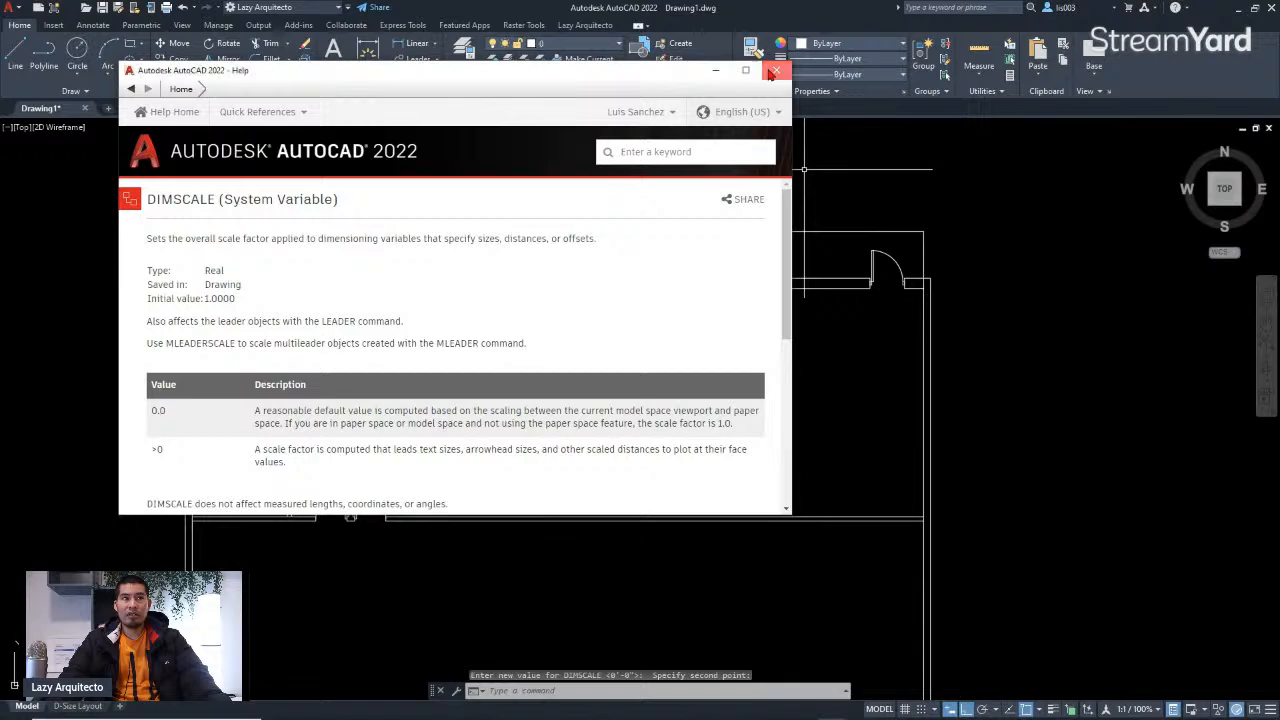
{"action": "middle_click_drag", "start_coordinate": [703, 443], "coordinate": [663, 366]}
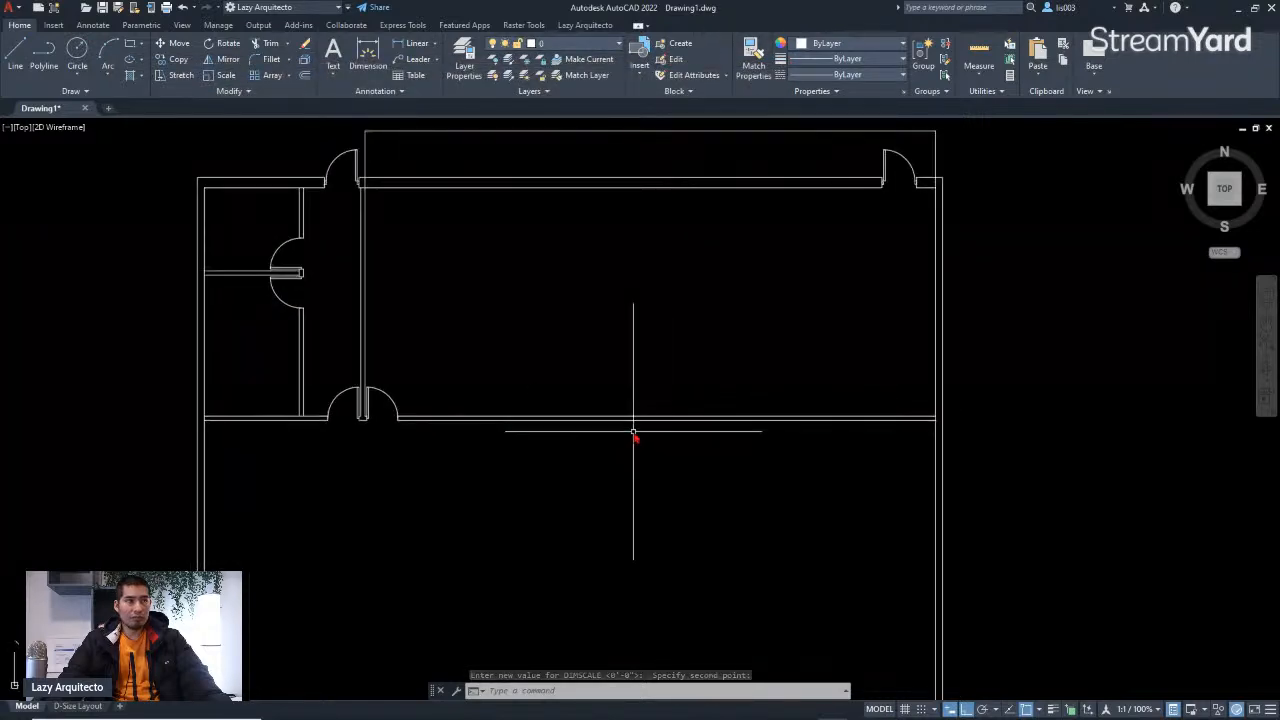
Step: Restart the DIMSCALE command to enter a new overall dimension scale
{"action": "middle_click_drag", "start_coordinate": [595, 474], "coordinate": [644, 560]}
{"action": "middle_click_drag", "start_coordinate": [629, 354], "coordinate": [634, 463]}
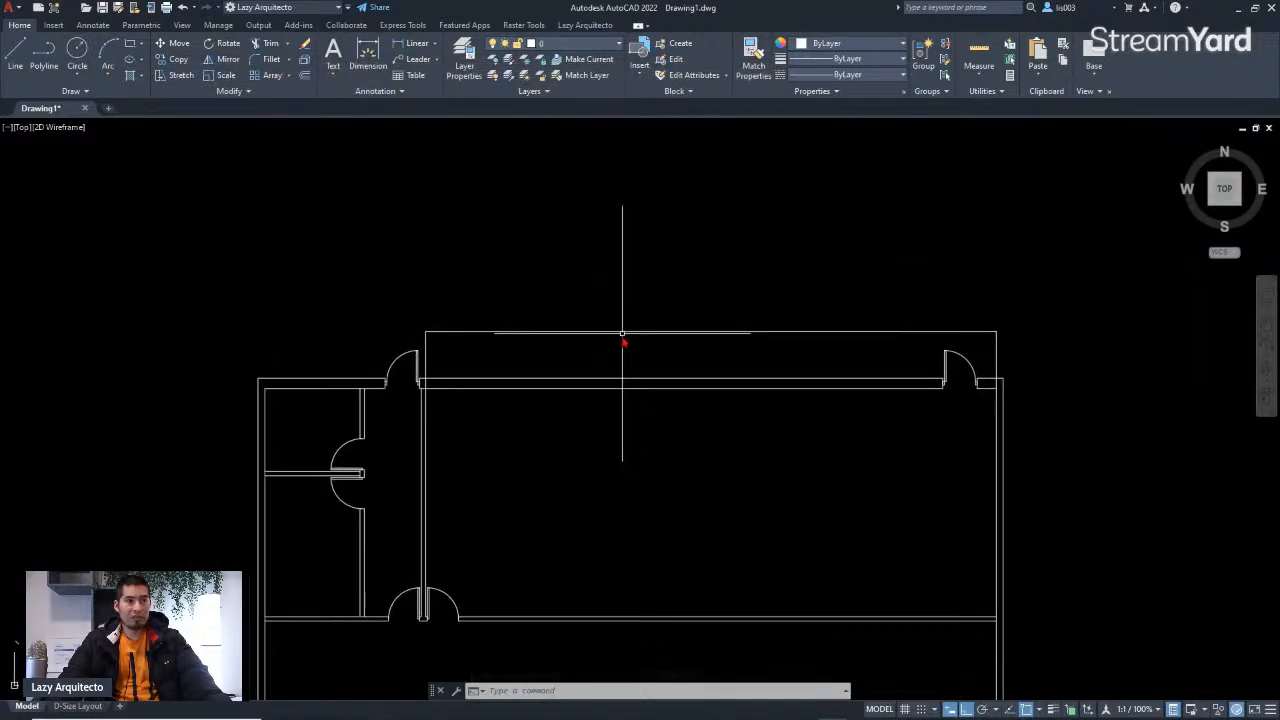
{"action": "scroll", "coordinate": [622, 340], "scroll_direction": "up", "scroll_amount": 3}
{"action": "type", "text": "D"}
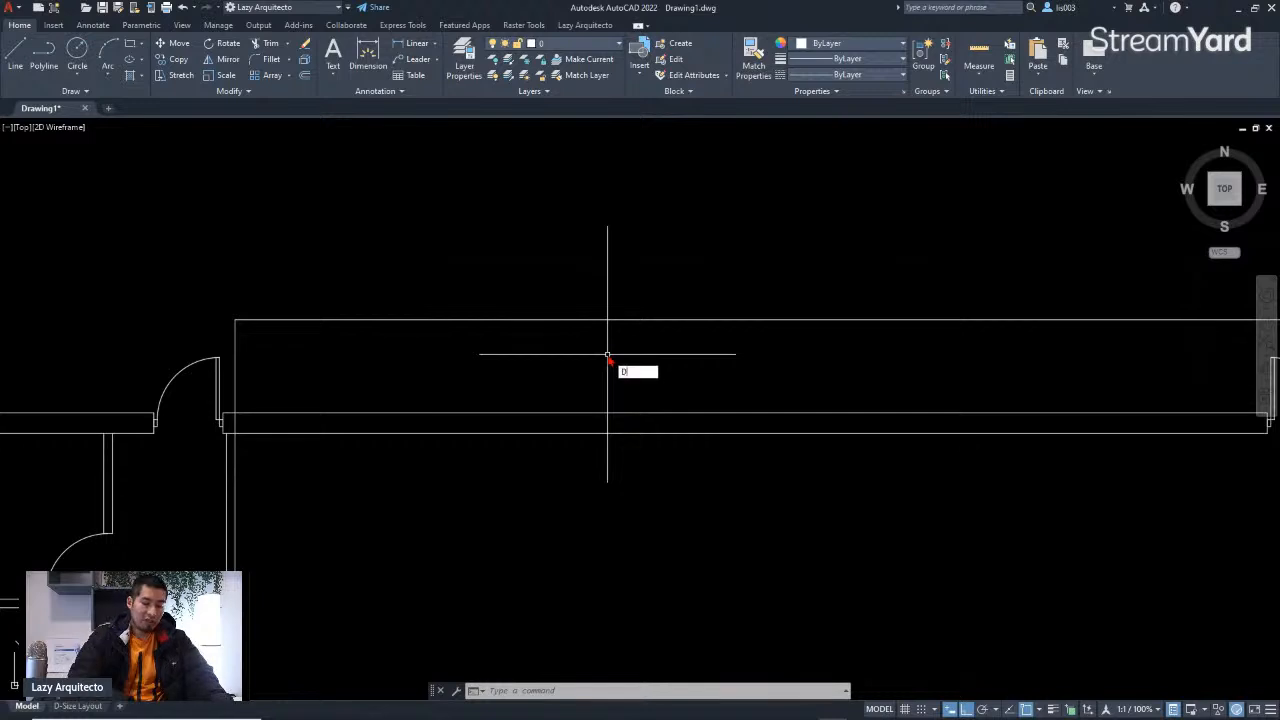
{"action": "type", "text": "IMS"}
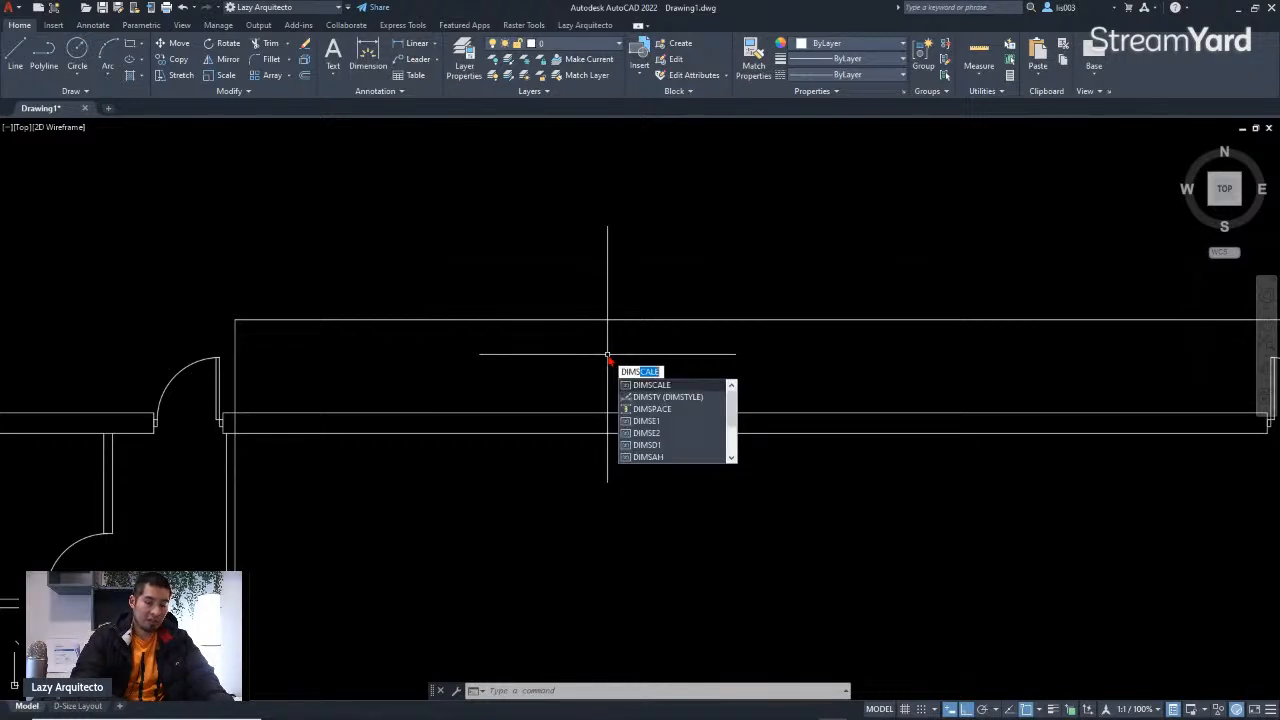
{"action": "key", "text": "Return"}
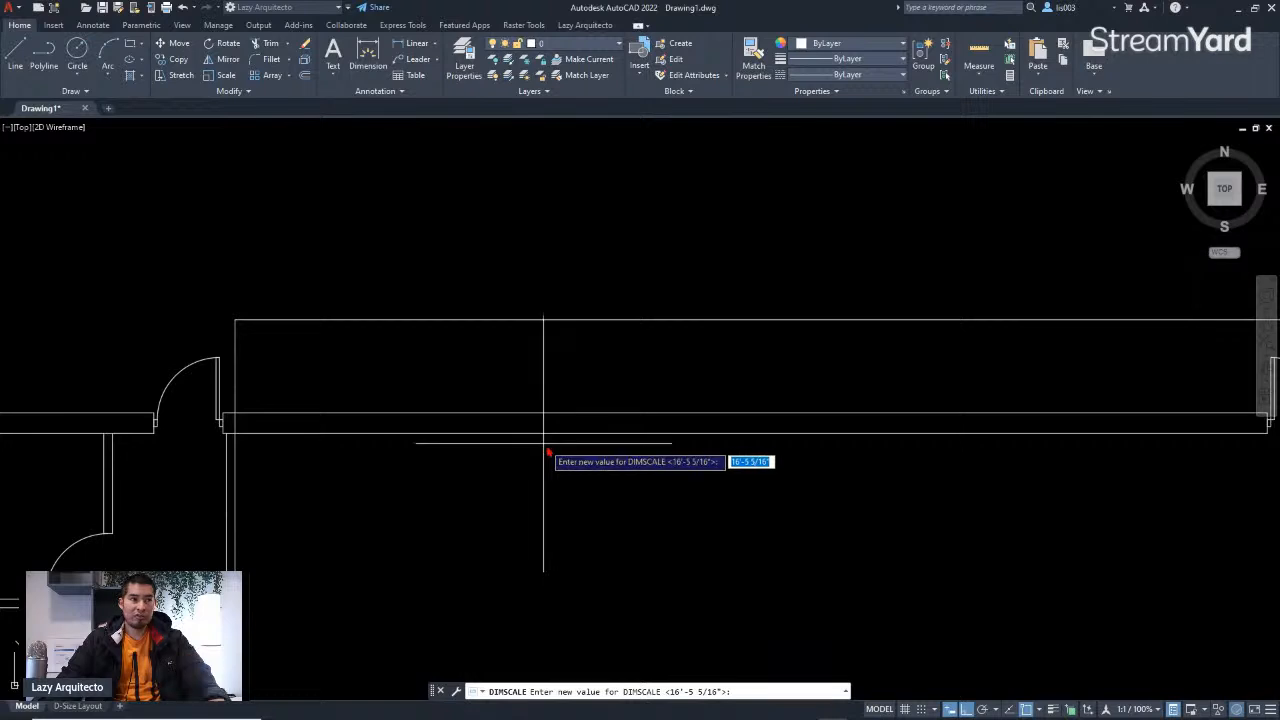
{"action": "scroll", "coordinate": [540, 445], "scroll_direction": "down", "scroll_amount": 3}
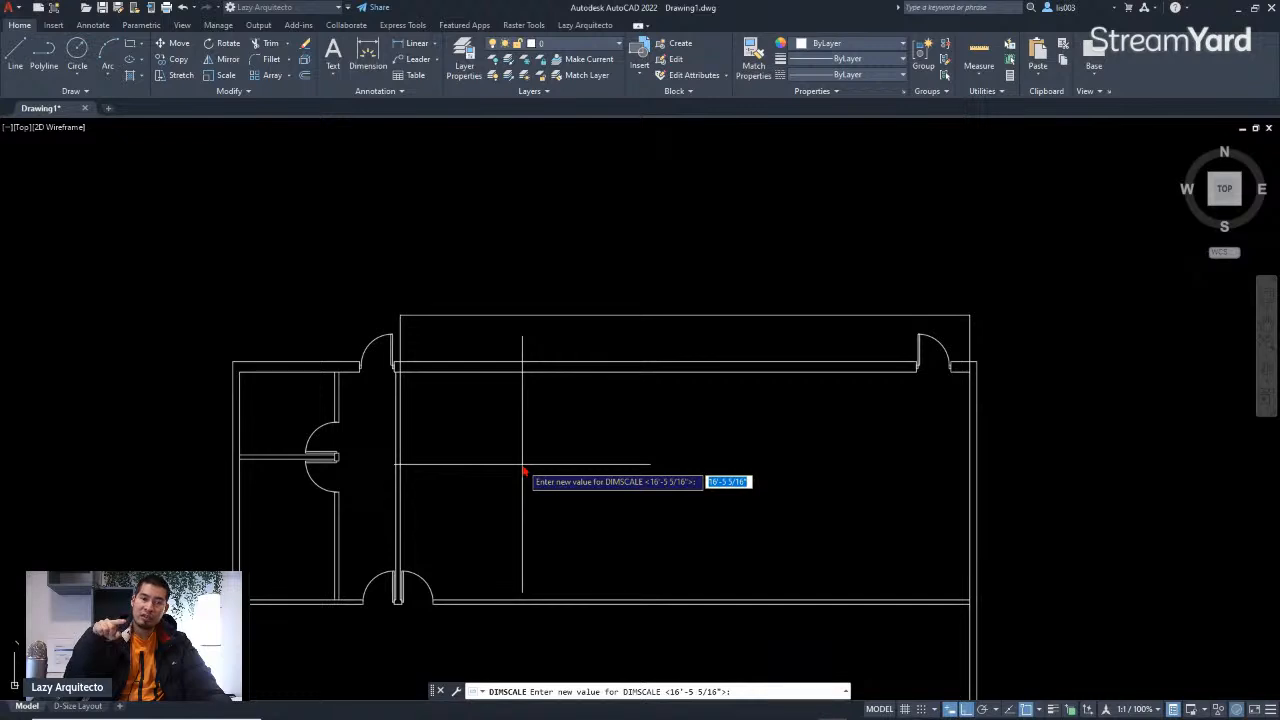
Step: Set DIMSCALE with the transparent CAL calculator using the expression 8/1"*12
{"action": "type", "text": "8/"}
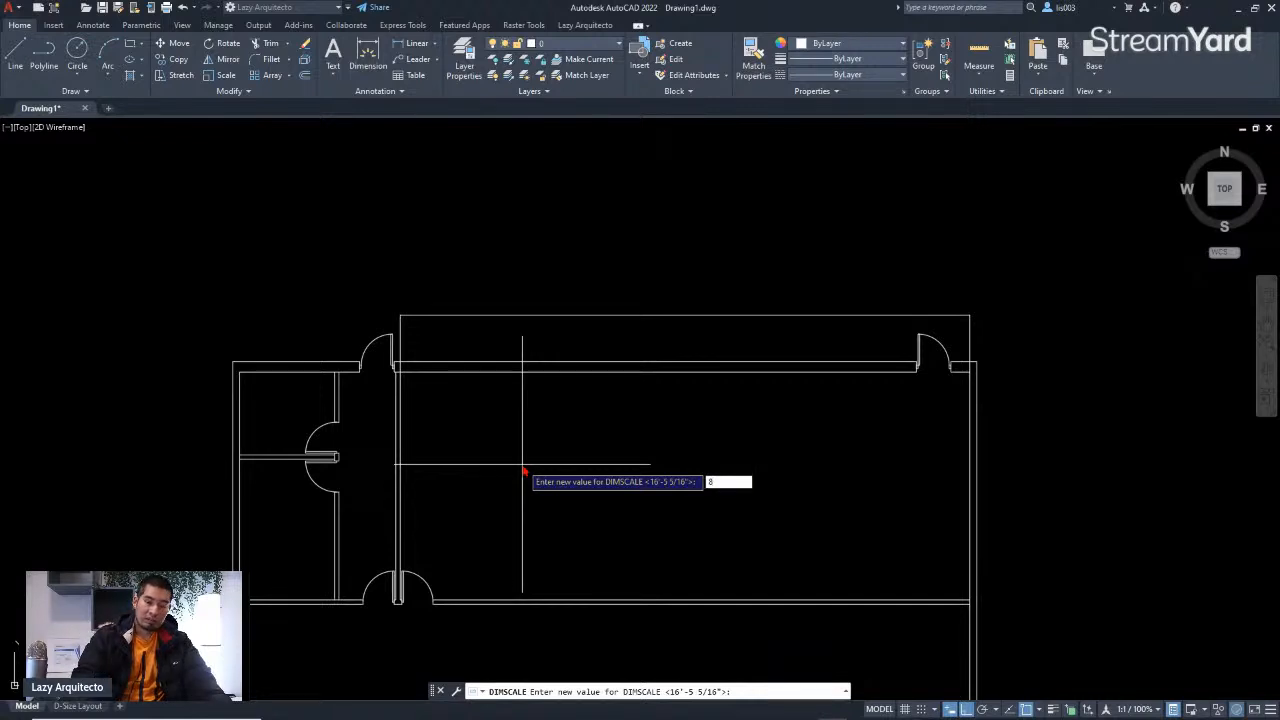
{"action": "key", "text": "BackSpace"}
{"action": "key", "text": "BackSpace"}
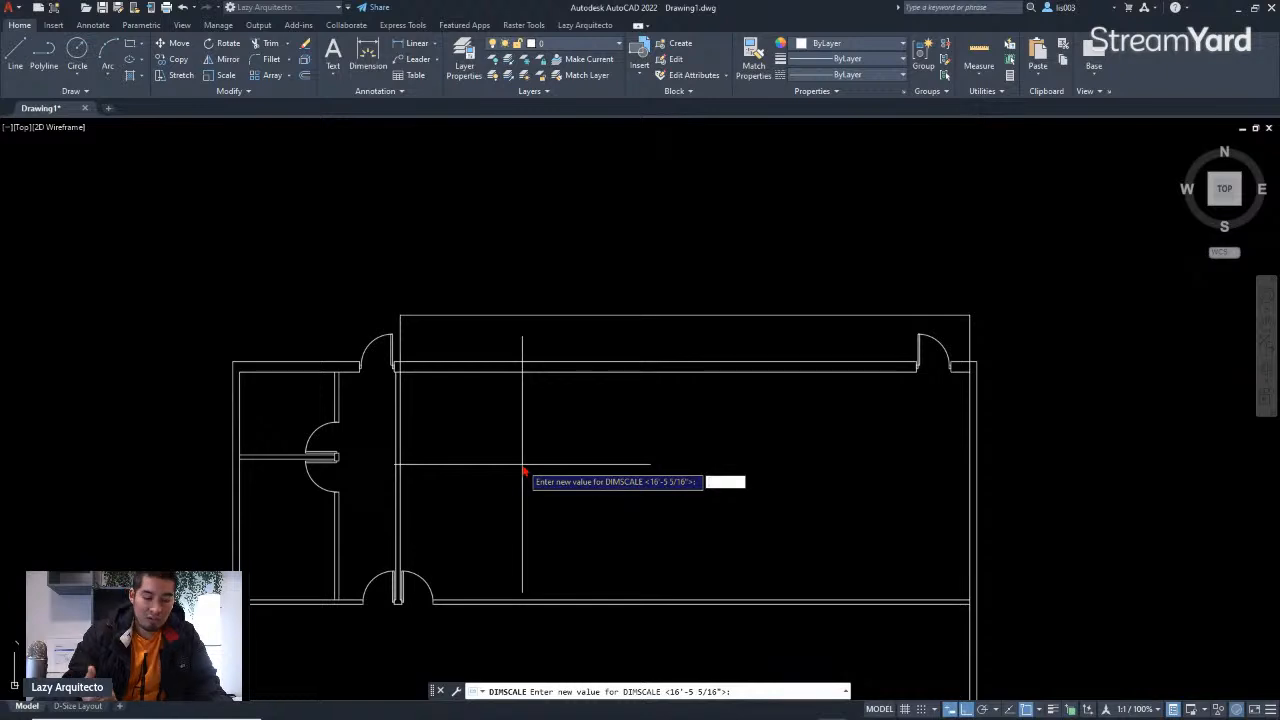
{"action": "type", "text": "'CA"}
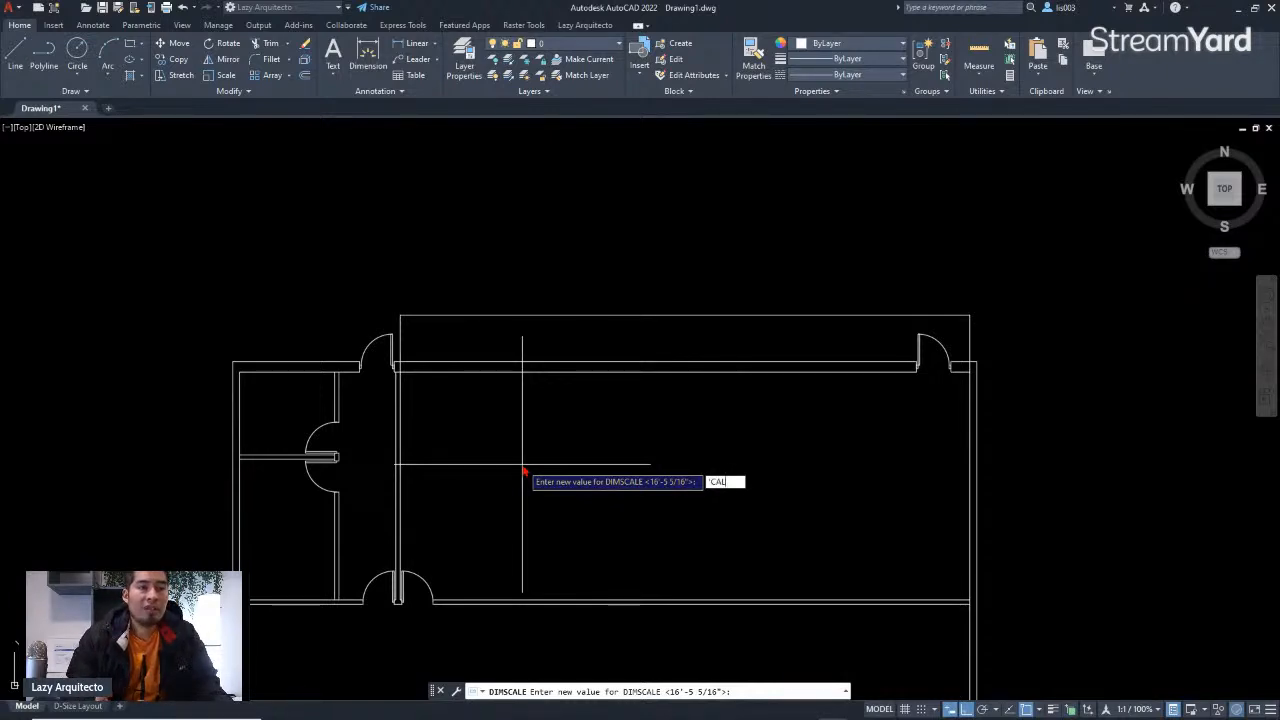
{"action": "type", "text": "L"}
{"action": "key", "text": "Return"}
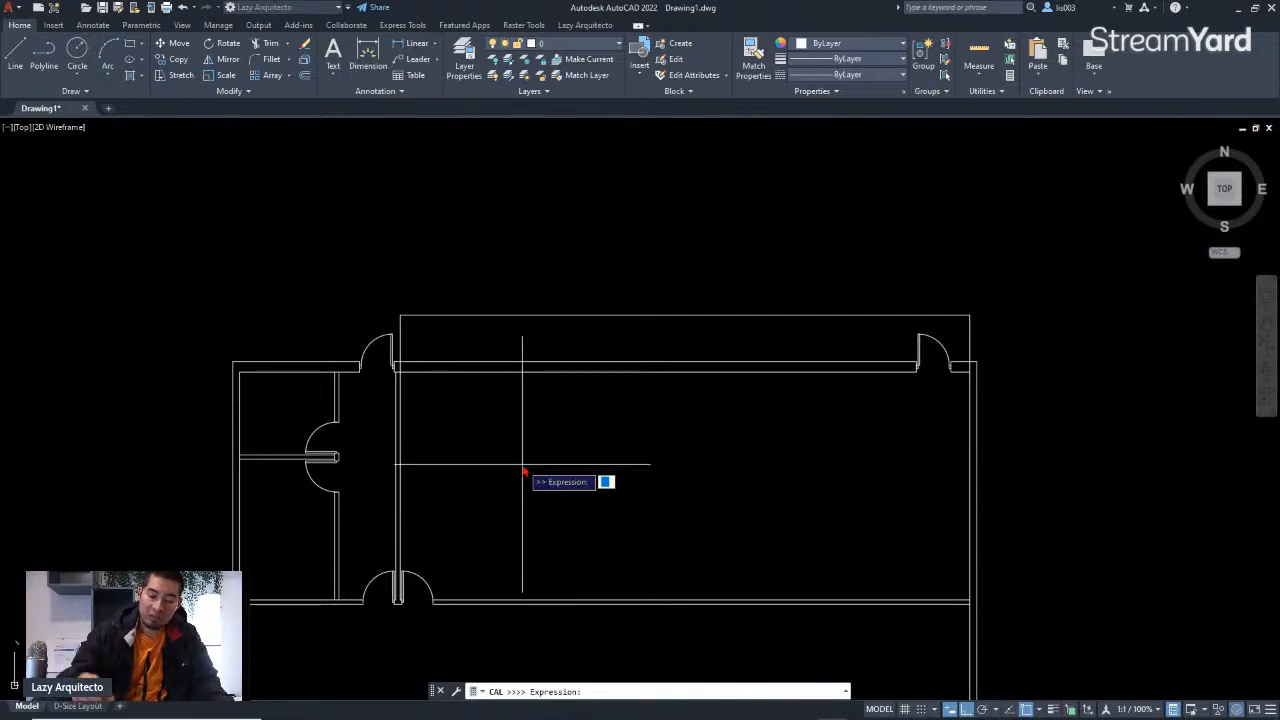
{"action": "type", "text": "8/1"}
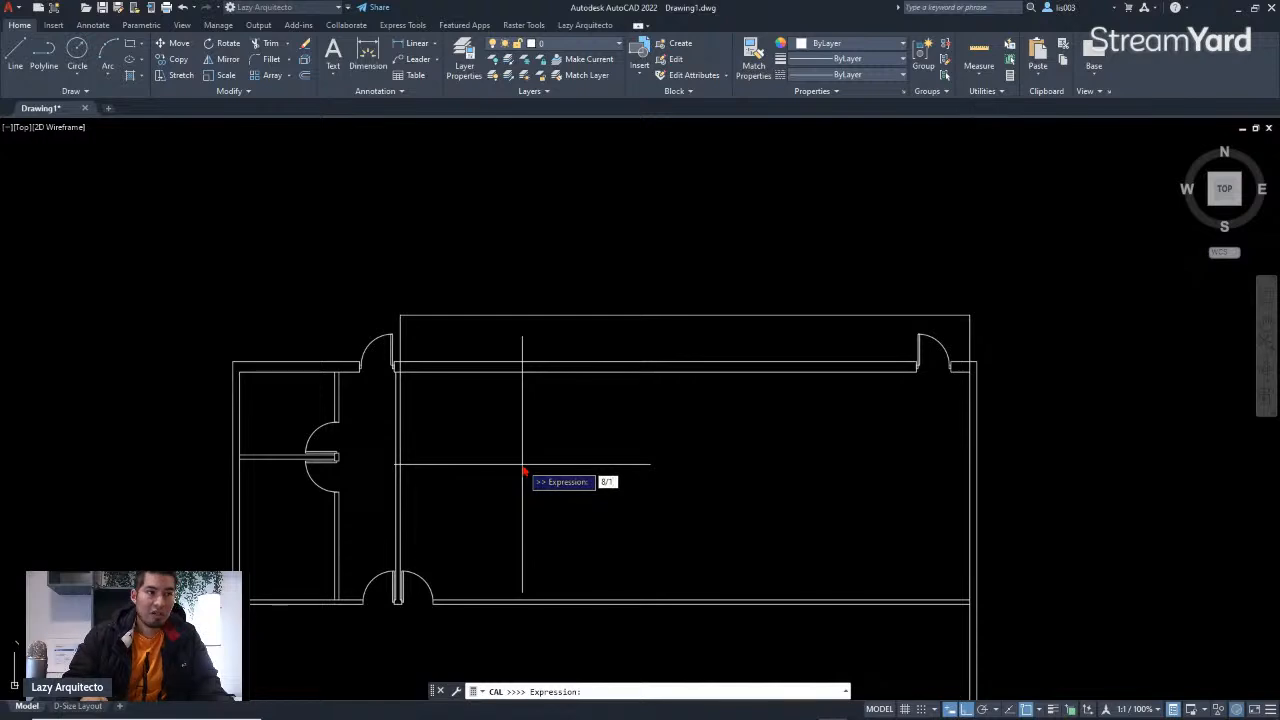
{"action": "type", "text": "\"*"}
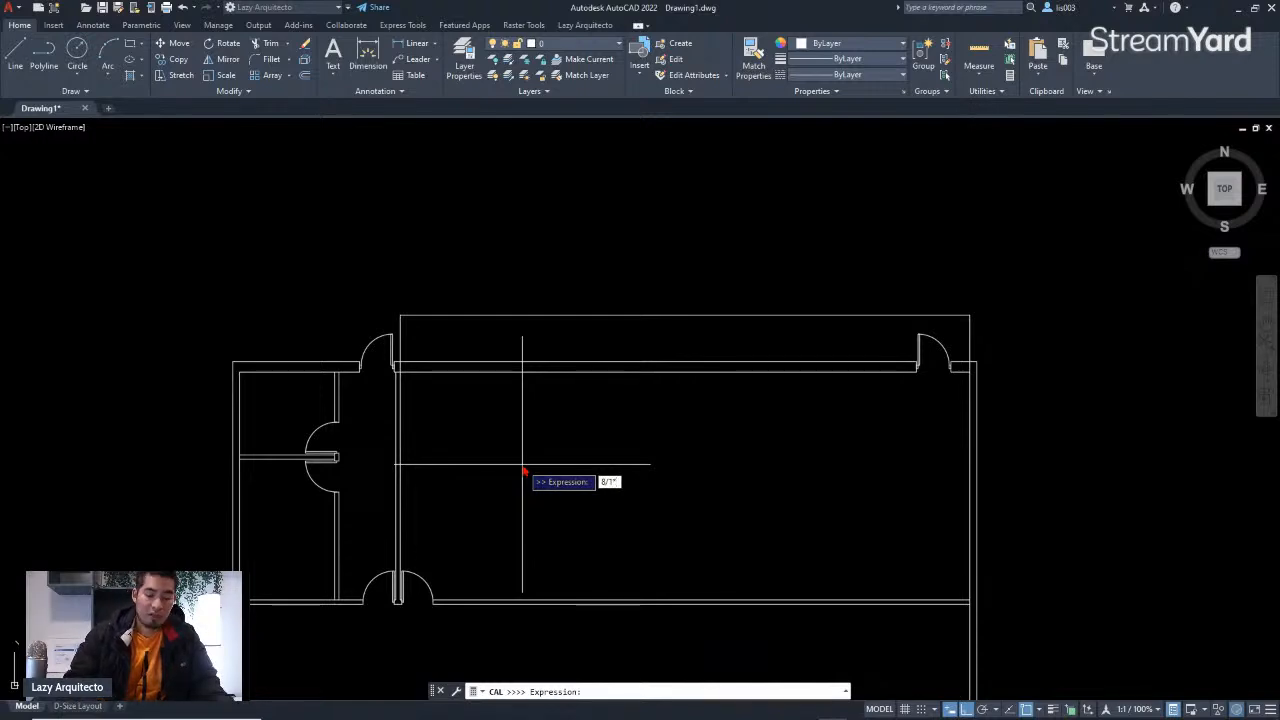
{"action": "type", "text": "12"}
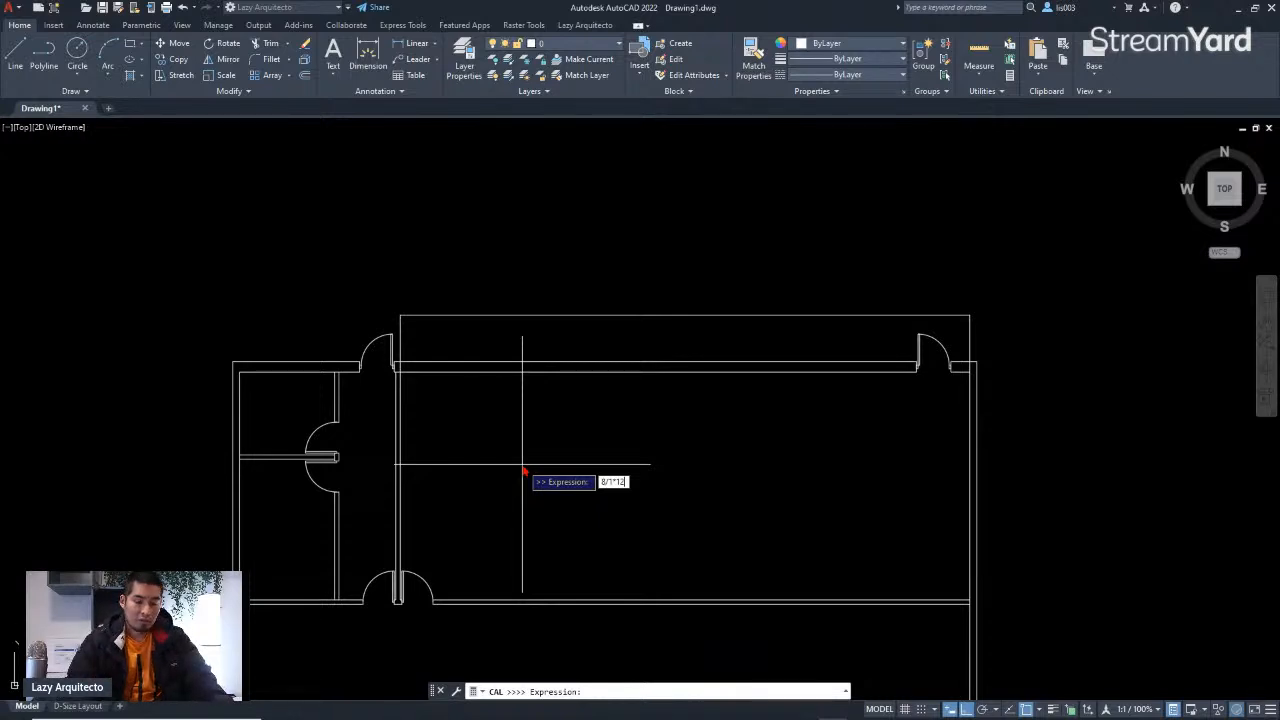
{"action": "key", "text": "Return"}
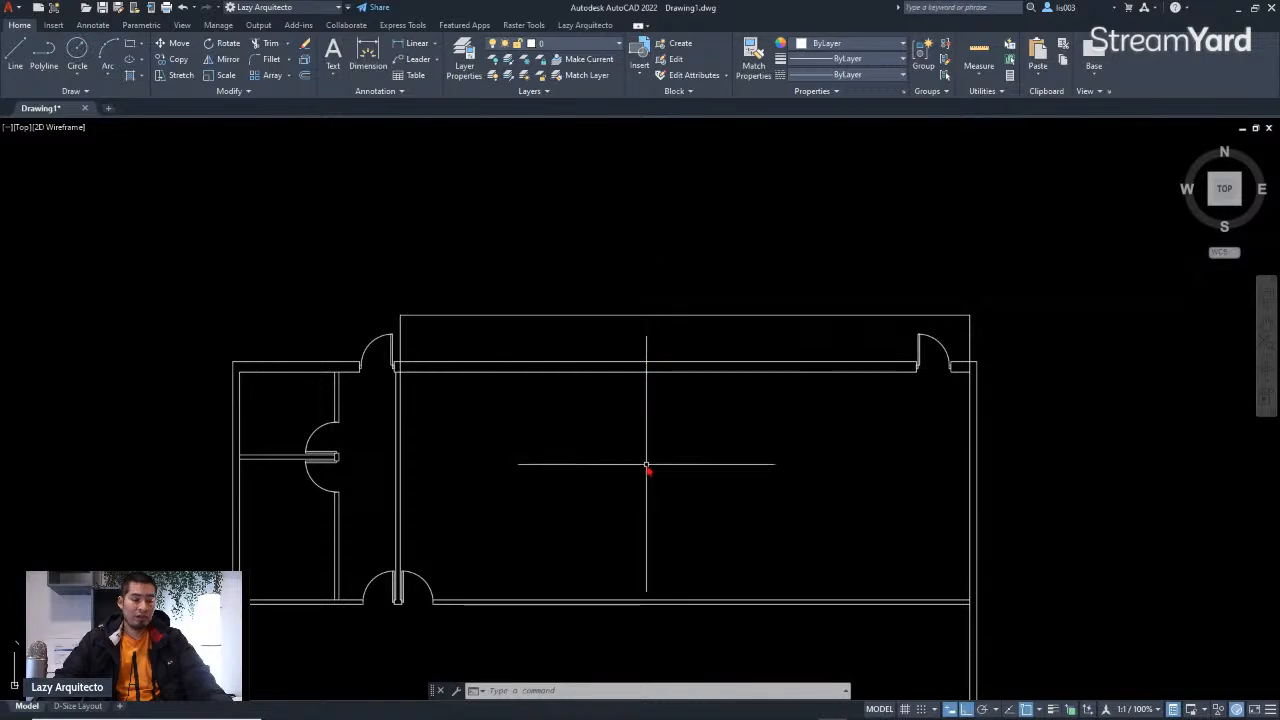
Step: Dimension the width of the top-left doorway with the DIM command, placing the dimension line above the wall
{"action": "type", "text": "o"}
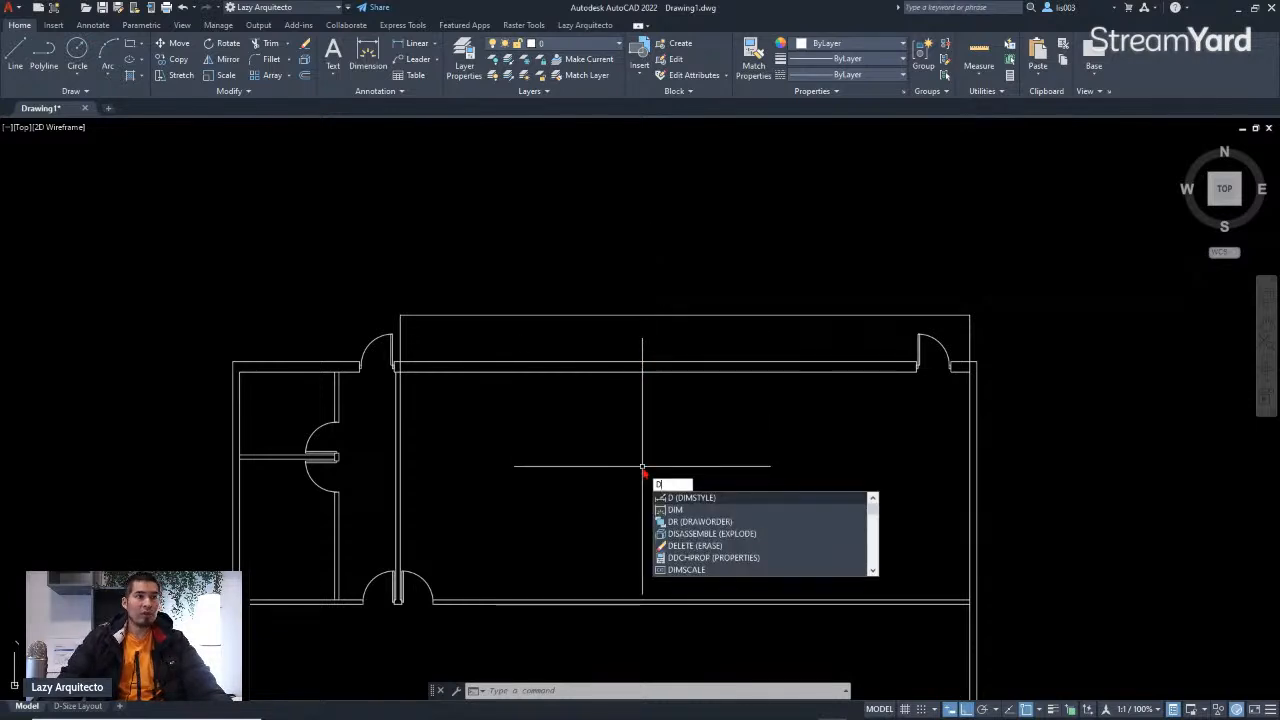
{"action": "type", "text": "IM"}
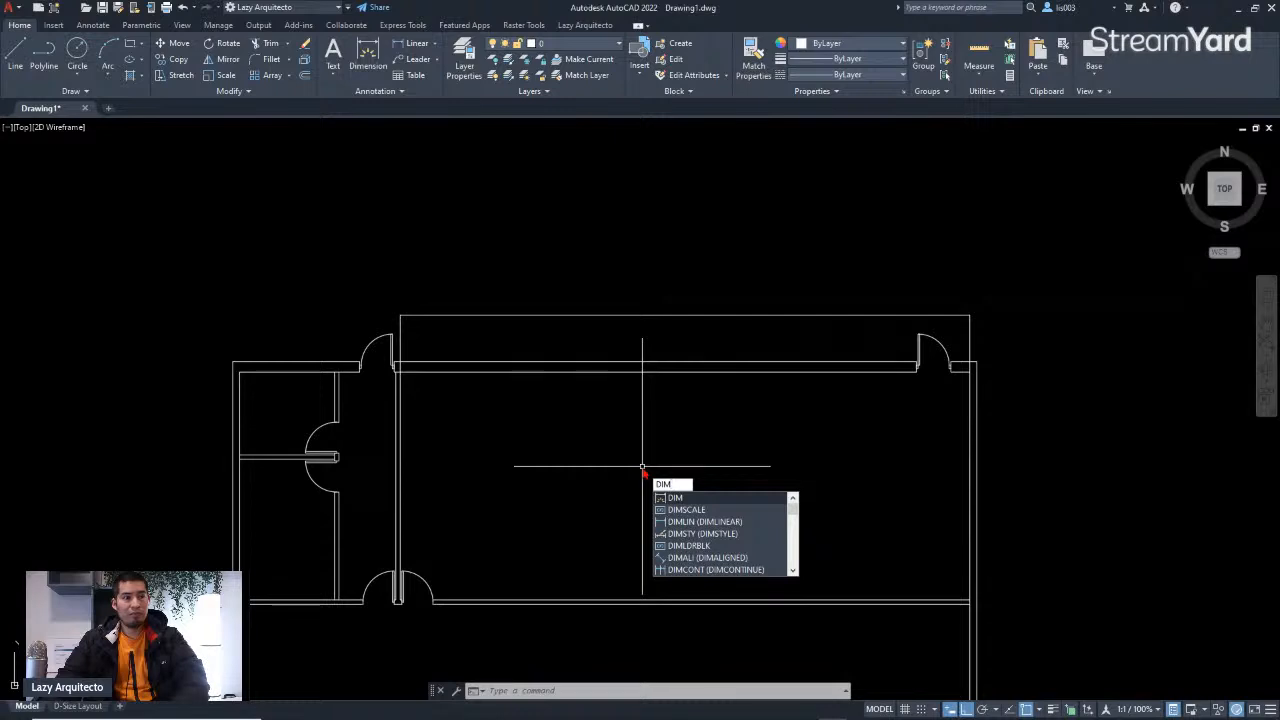
{"action": "key", "text": "Return"}
{"action": "scroll", "coordinate": [363, 385], "scroll_direction": "up", "scroll_amount": 5}
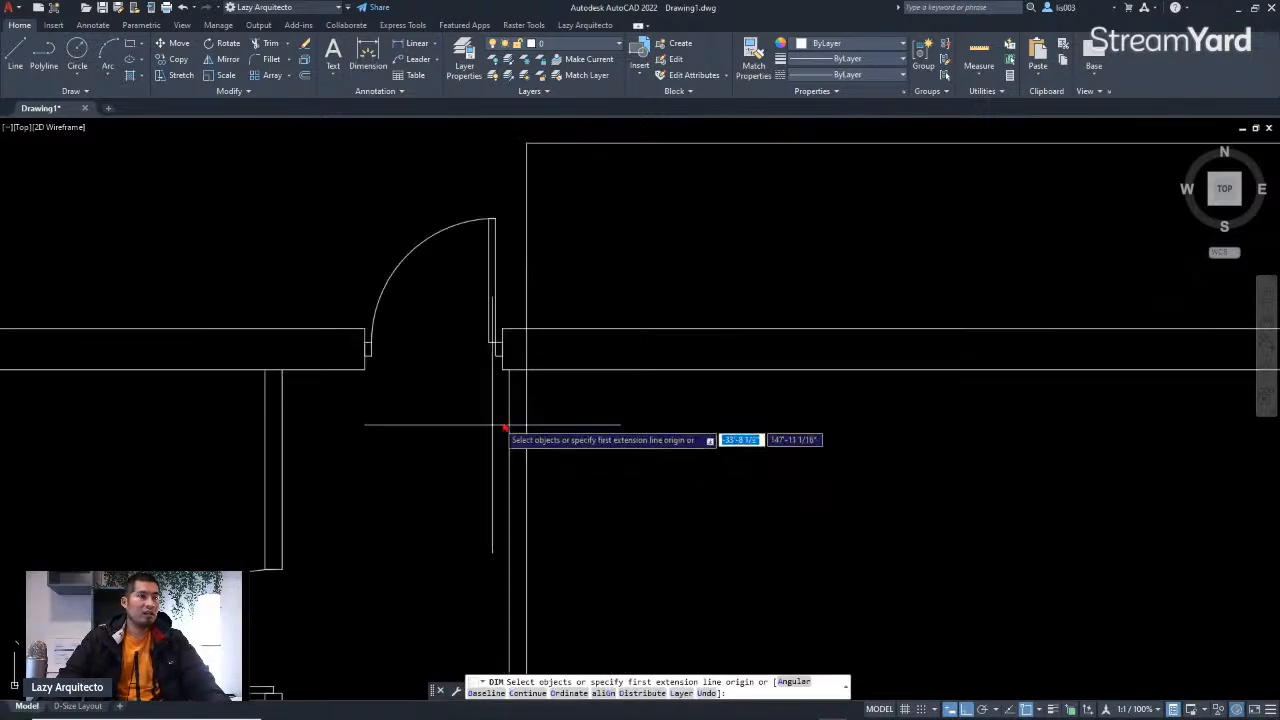
{"action": "left_click", "coordinate": [505, 372]}
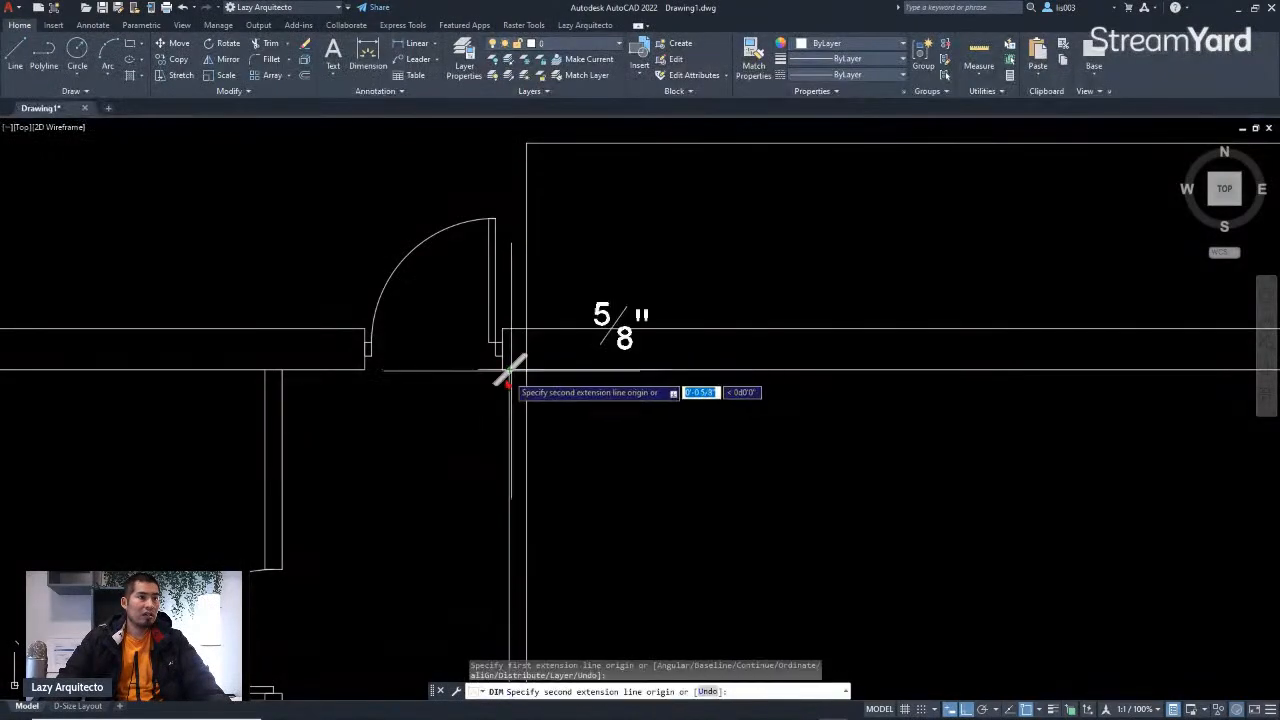
{"action": "left_click", "coordinate": [283, 375]}
{"action": "scroll", "coordinate": [304, 335], "scroll_direction": "down", "scroll_amount": 3}
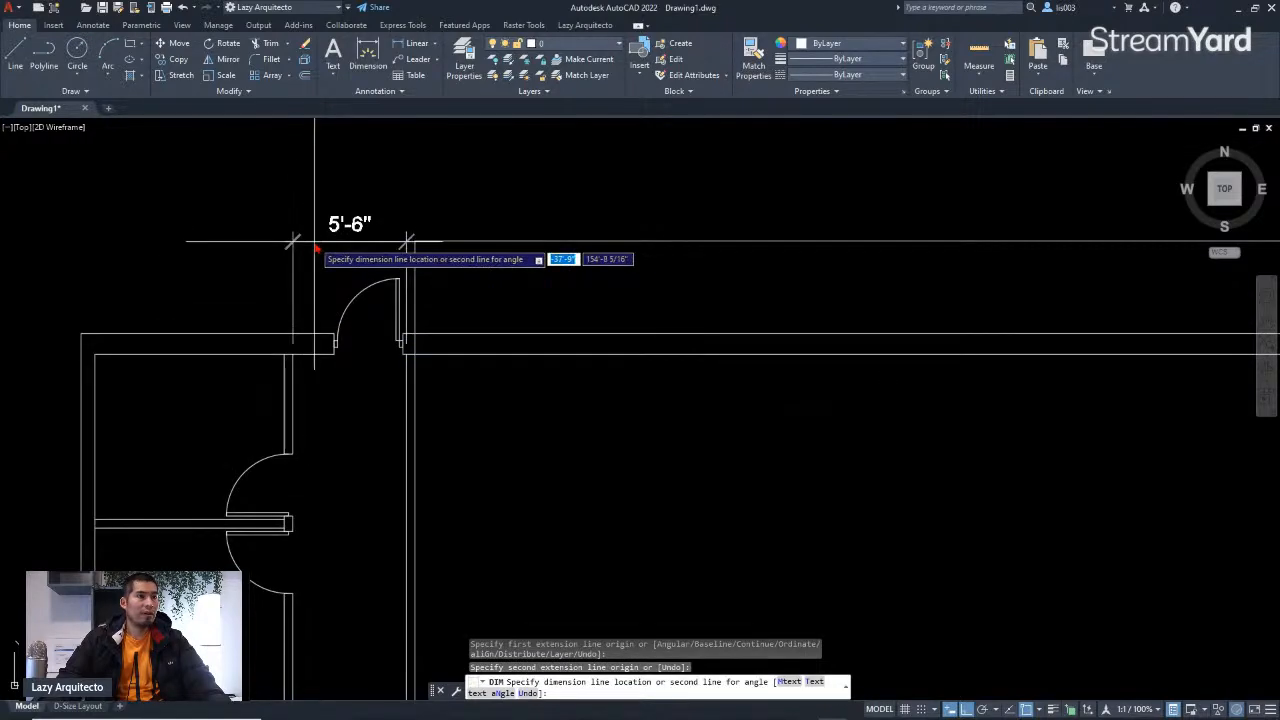
{"action": "left_click", "coordinate": [413, 242]}
{"action": "scroll", "coordinate": [466, 320], "scroll_direction": "down", "scroll_amount": 2}
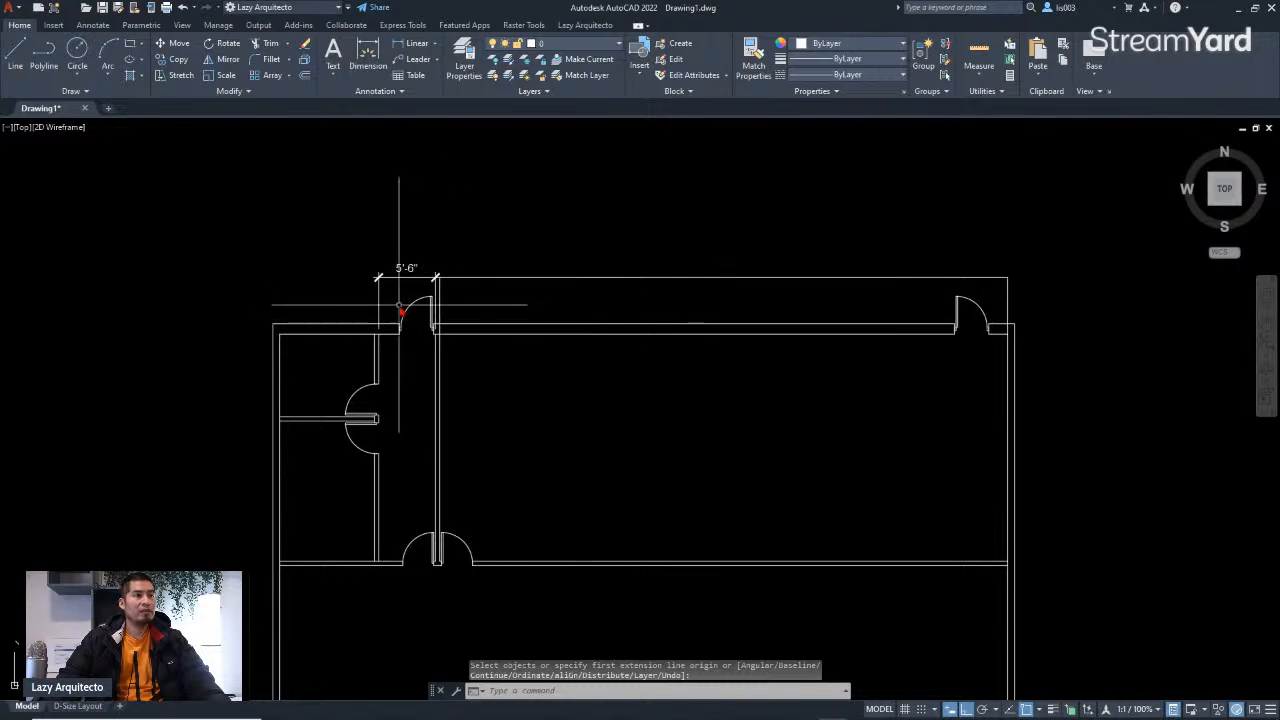
Step: Switch to the D-Size Layout to check the new dimension's size, then return to model space
{"action": "middle_click_drag", "start_coordinate": [406, 309], "coordinate": [489, 314]}
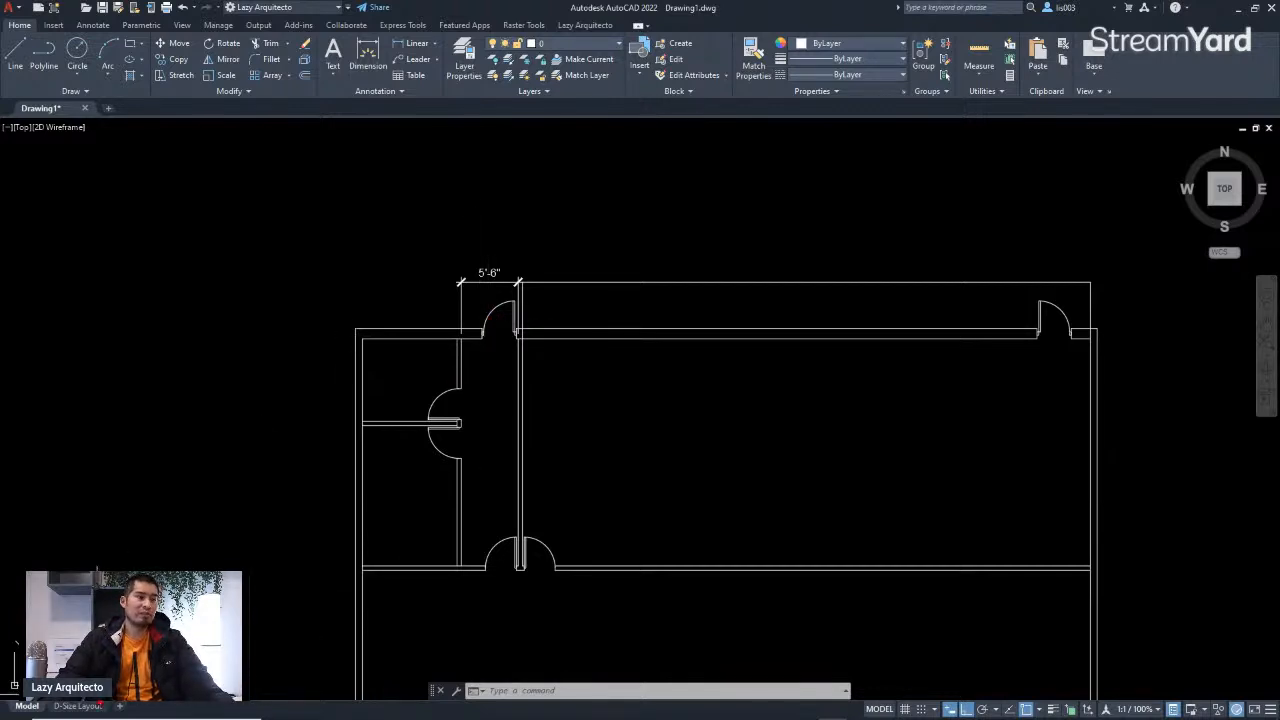
{"action": "left_click", "coordinate": [78, 706]}
{"action": "scroll", "coordinate": [511, 258], "scroll_direction": "up", "scroll_amount": 7}
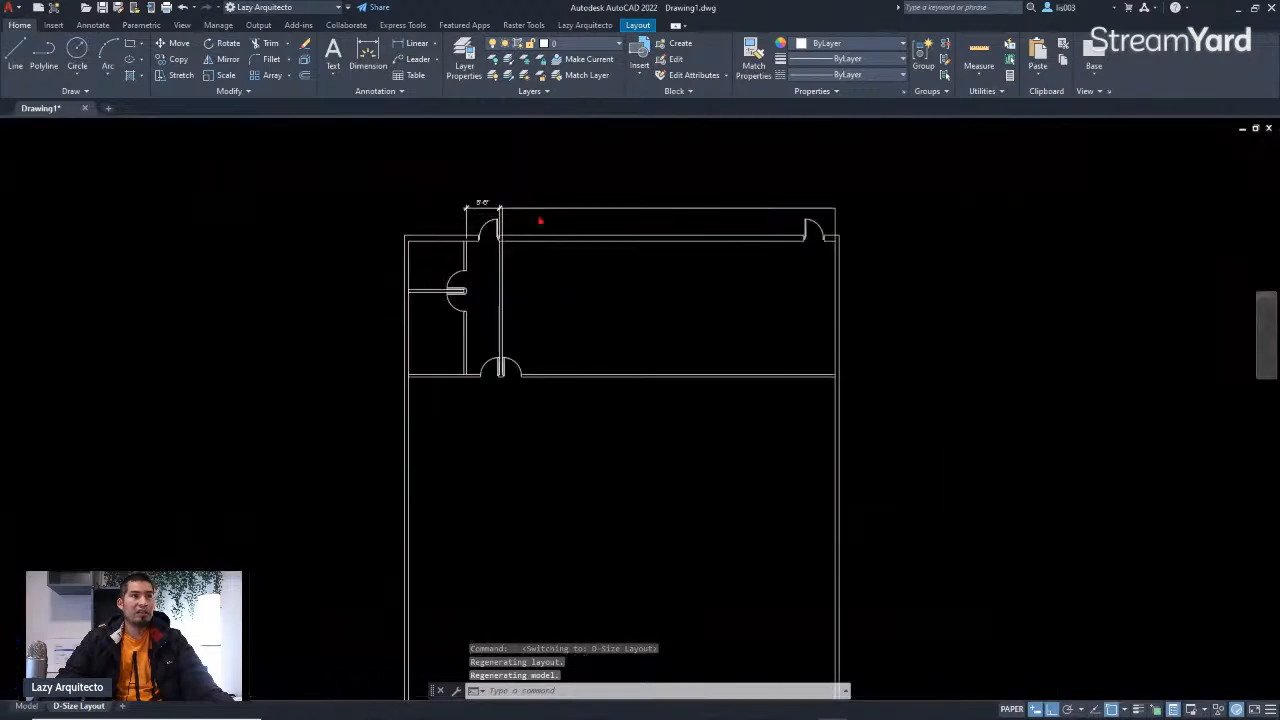
{"action": "scroll", "coordinate": [520, 246], "scroll_direction": "down", "scroll_amount": 4}
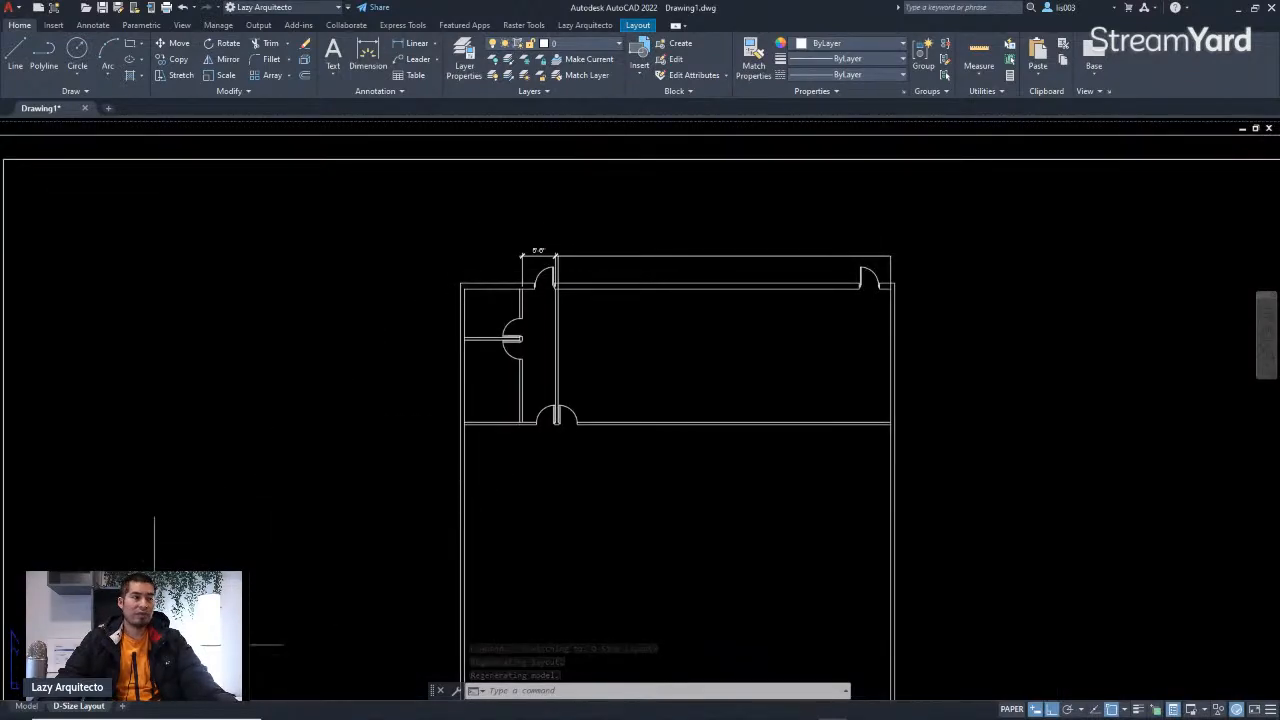
{"action": "left_click", "coordinate": [26, 706]}
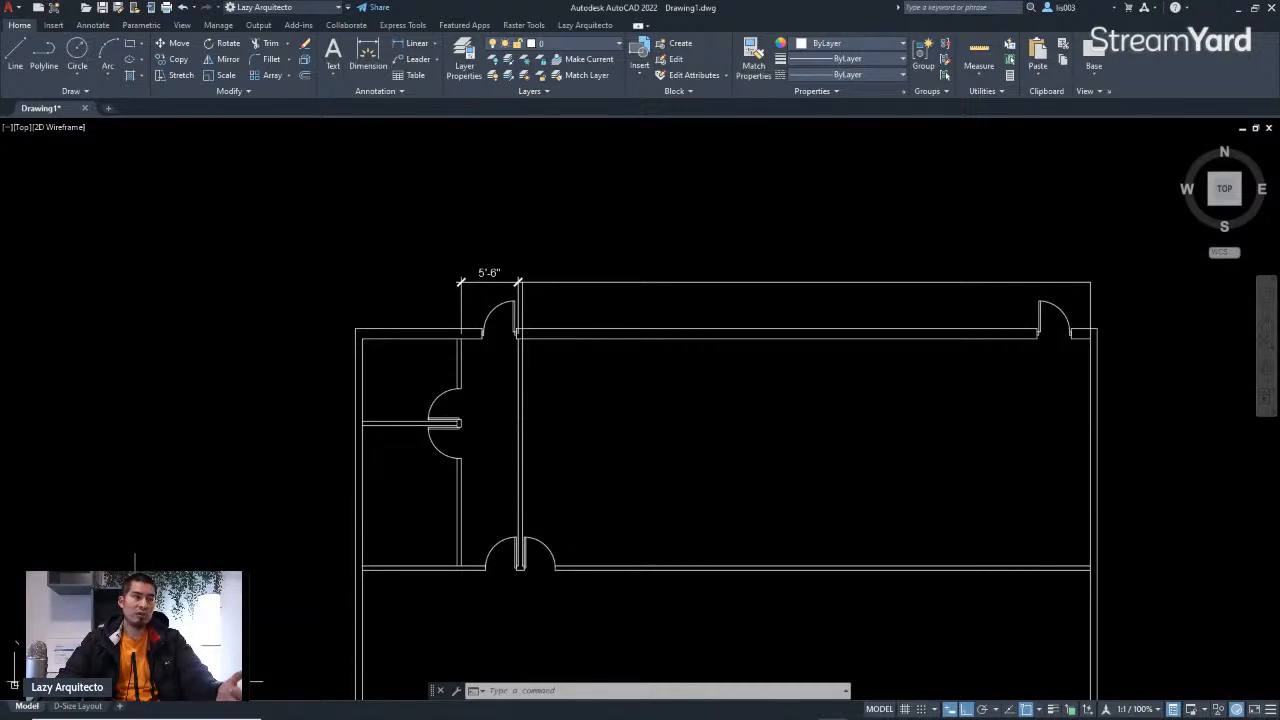
Step: Match the new doorway dimension's properties onto the long dimension along the building's top edge
{"action": "middle_click_drag", "start_coordinate": [516, 459], "coordinate": [574, 471]}
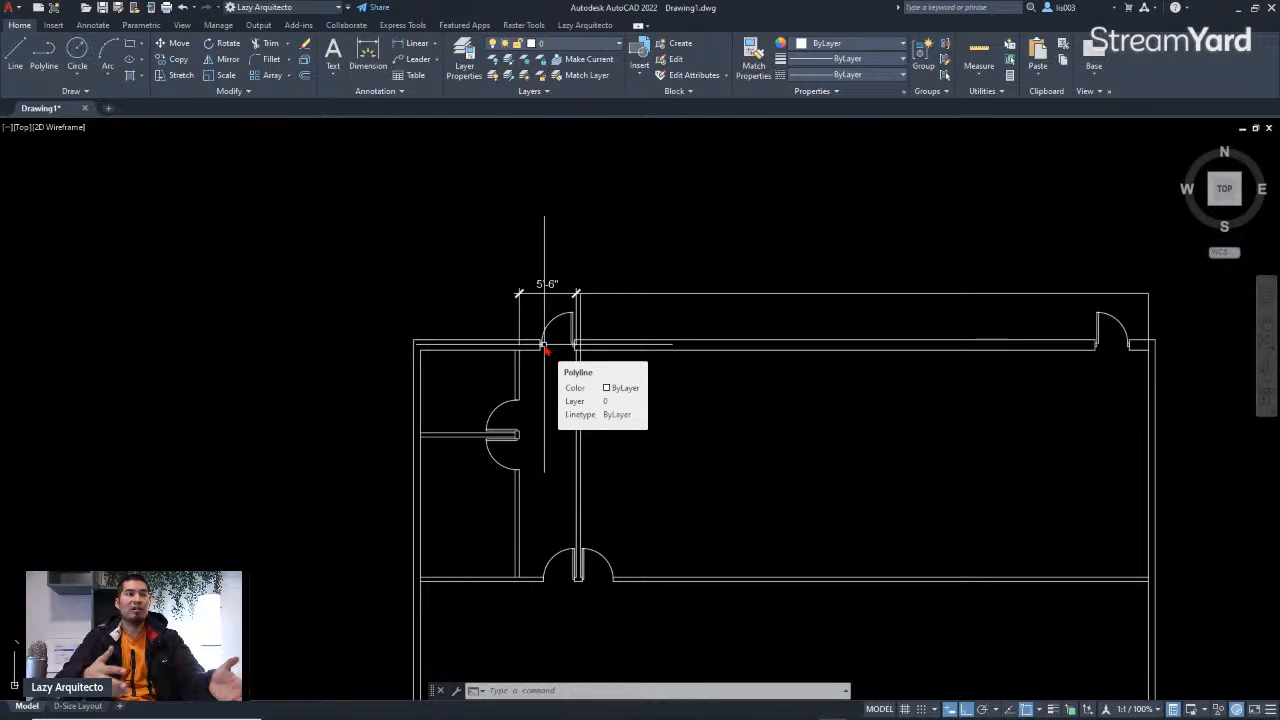
{"action": "middle_click_drag", "start_coordinate": [551, 401], "coordinate": [710, 431]}
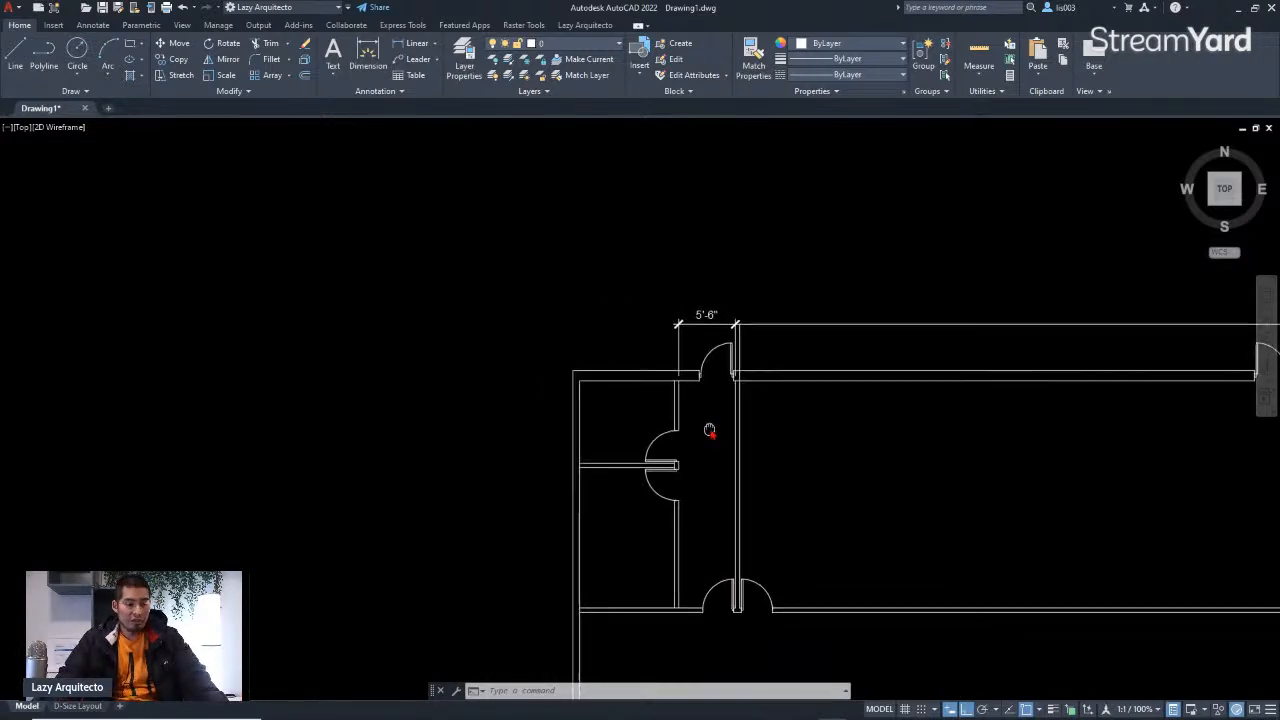
{"action": "scroll", "coordinate": [710, 431], "scroll_direction": "down", "scroll_amount": 3}
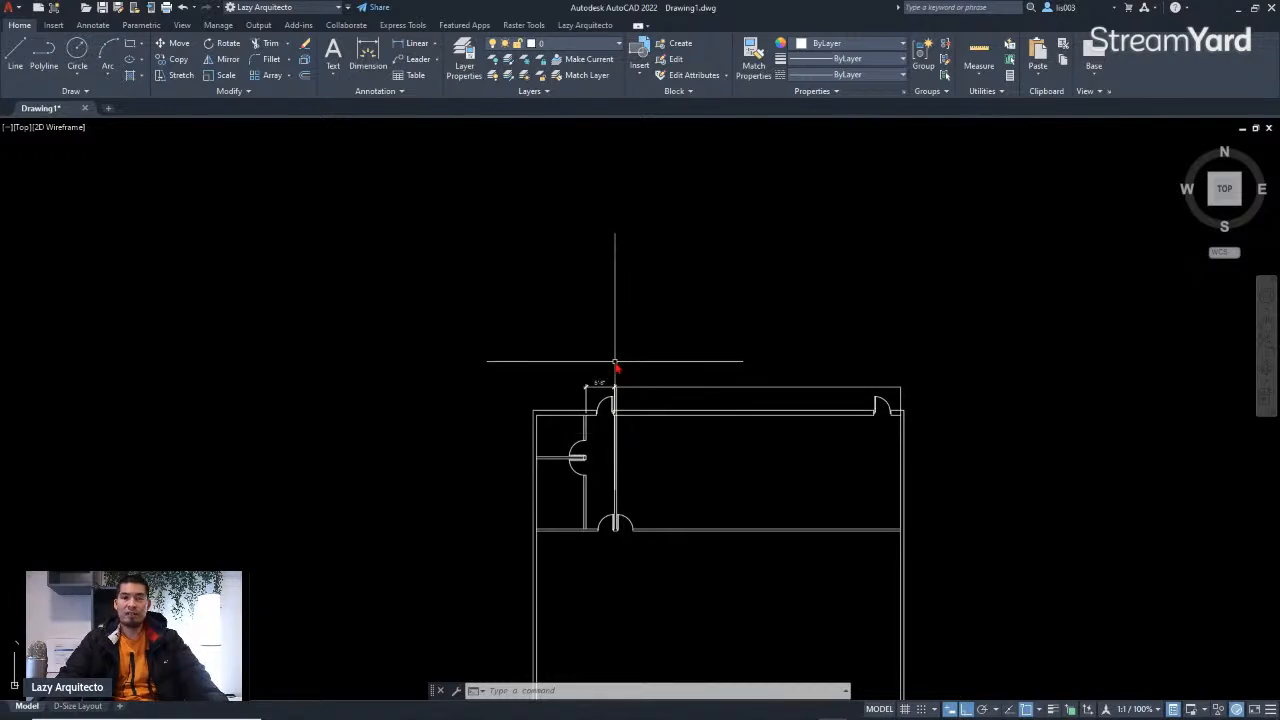
{"action": "scroll", "coordinate": [633, 376], "scroll_direction": "up", "scroll_amount": 4}
{"action": "middle_click_drag", "start_coordinate": [645, 370], "coordinate": [644, 368]}
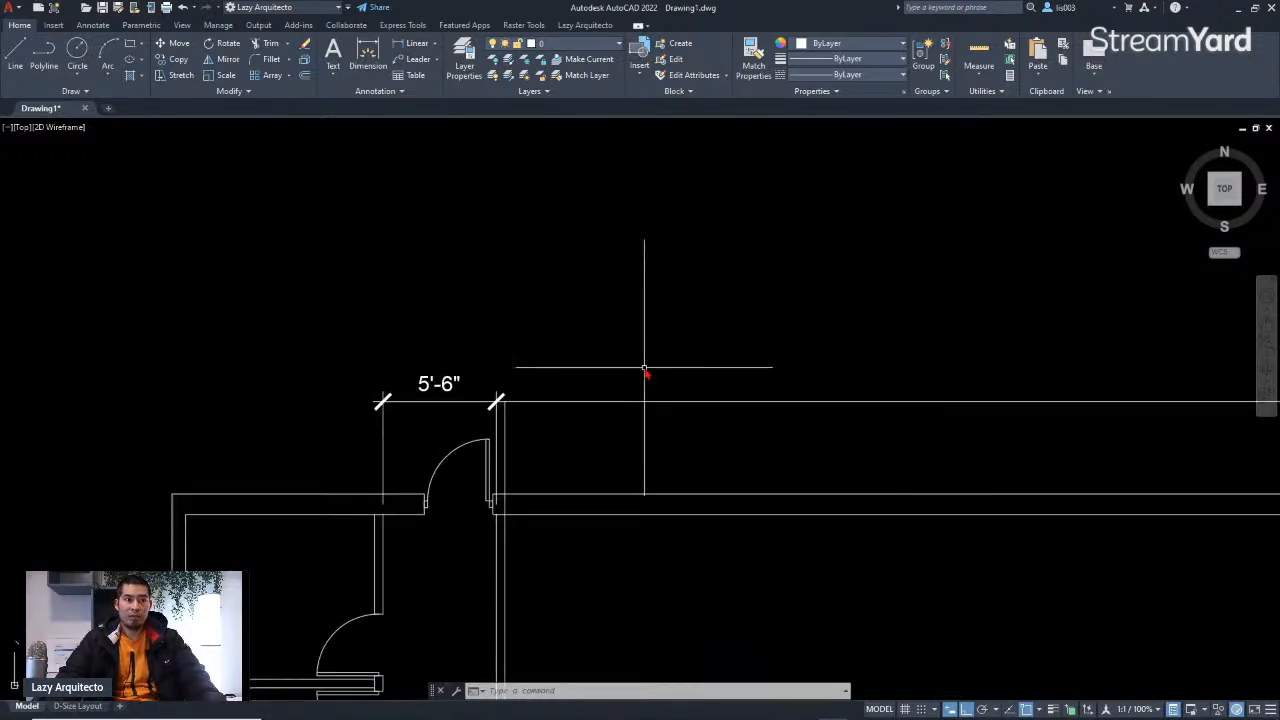
{"action": "type", "text": "MA"}
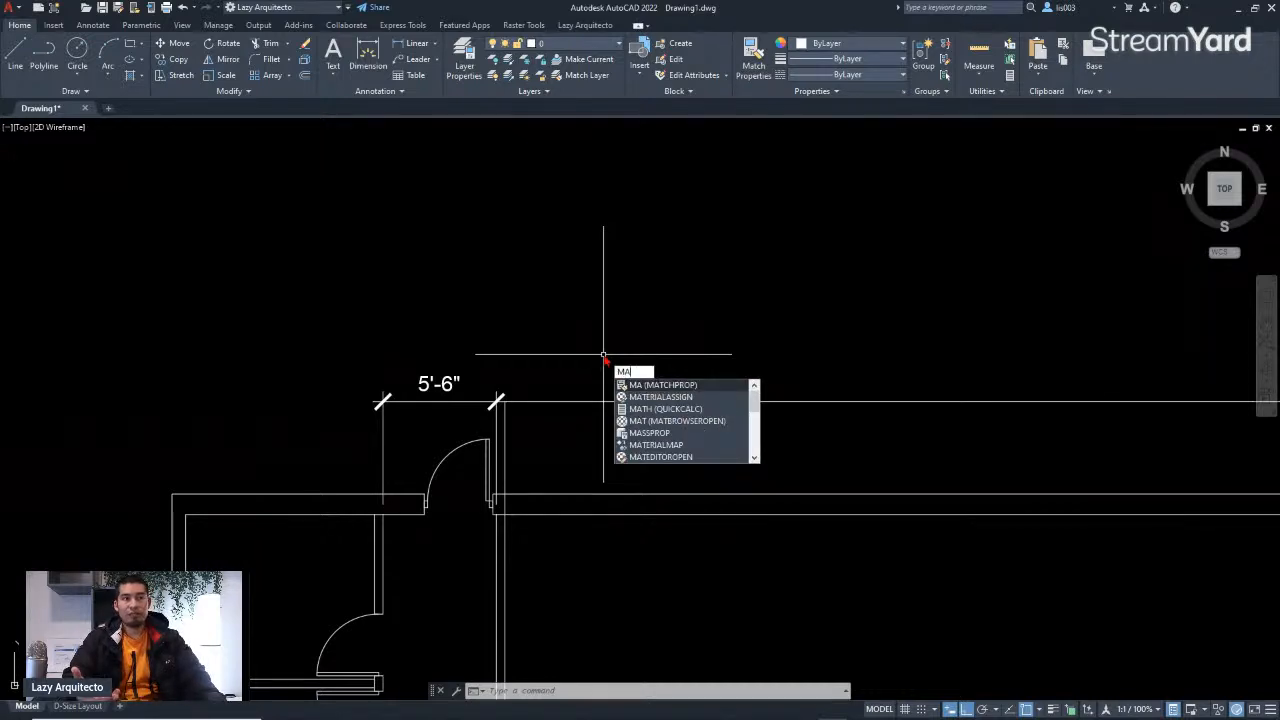
{"action": "key", "text": "Return"}
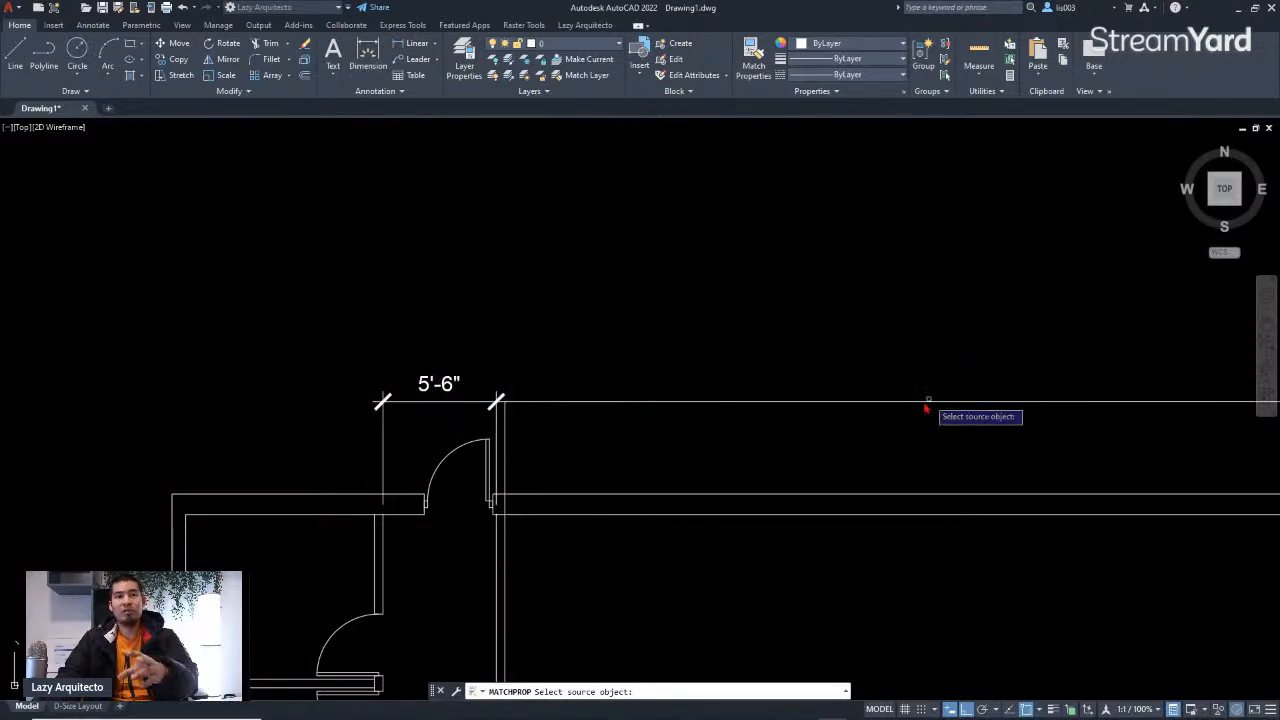
{"action": "scroll", "coordinate": [813, 450], "scroll_direction": "down", "scroll_amount": 3}
{"action": "middle_click_drag", "start_coordinate": [916, 408], "coordinate": [816, 408]}
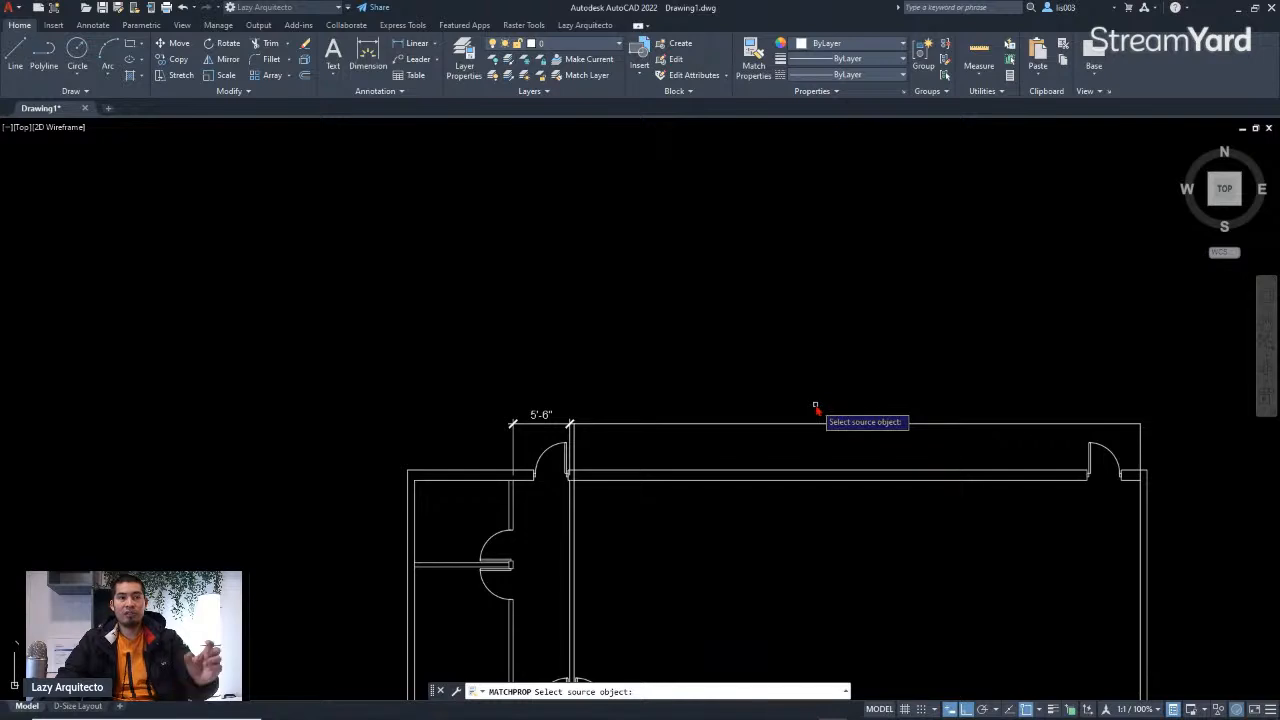
{"action": "scroll", "coordinate": [775, 440], "scroll_direction": "up", "scroll_amount": 3}
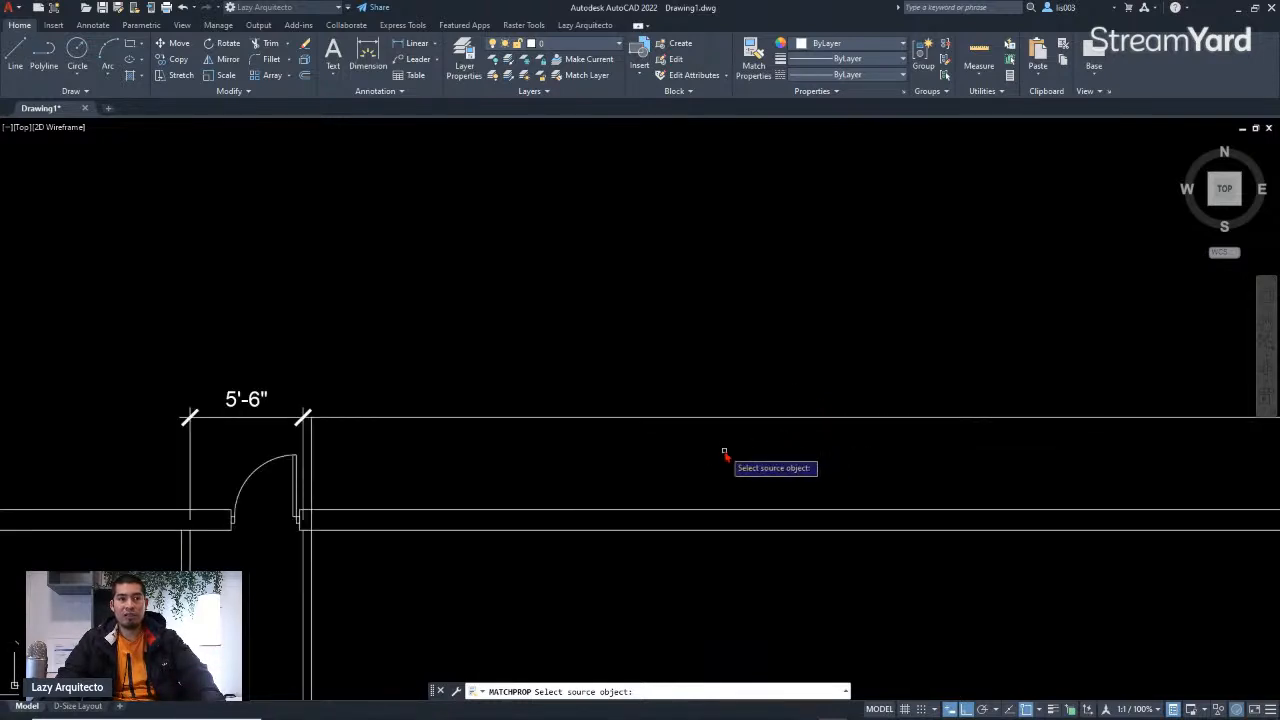
{"action": "middle_click_drag", "start_coordinate": [725, 452], "coordinate": [652, 450]}
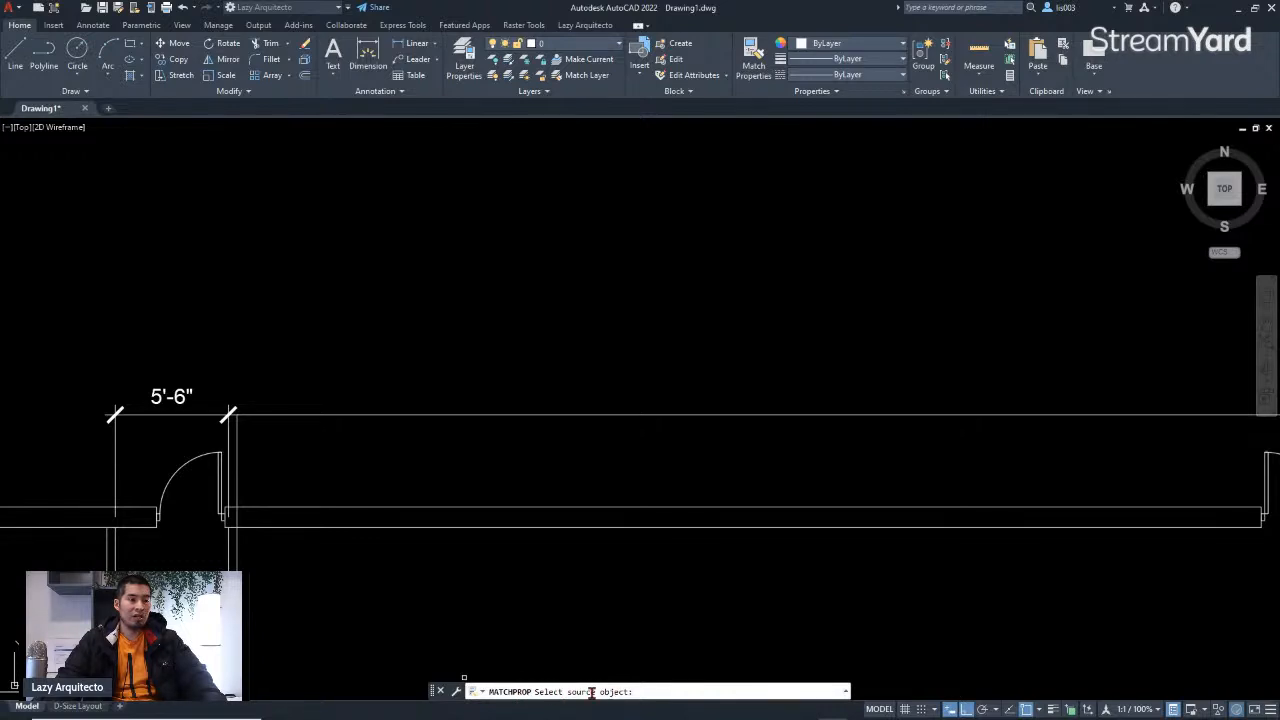
{"action": "left_click", "coordinate": [181, 407]}
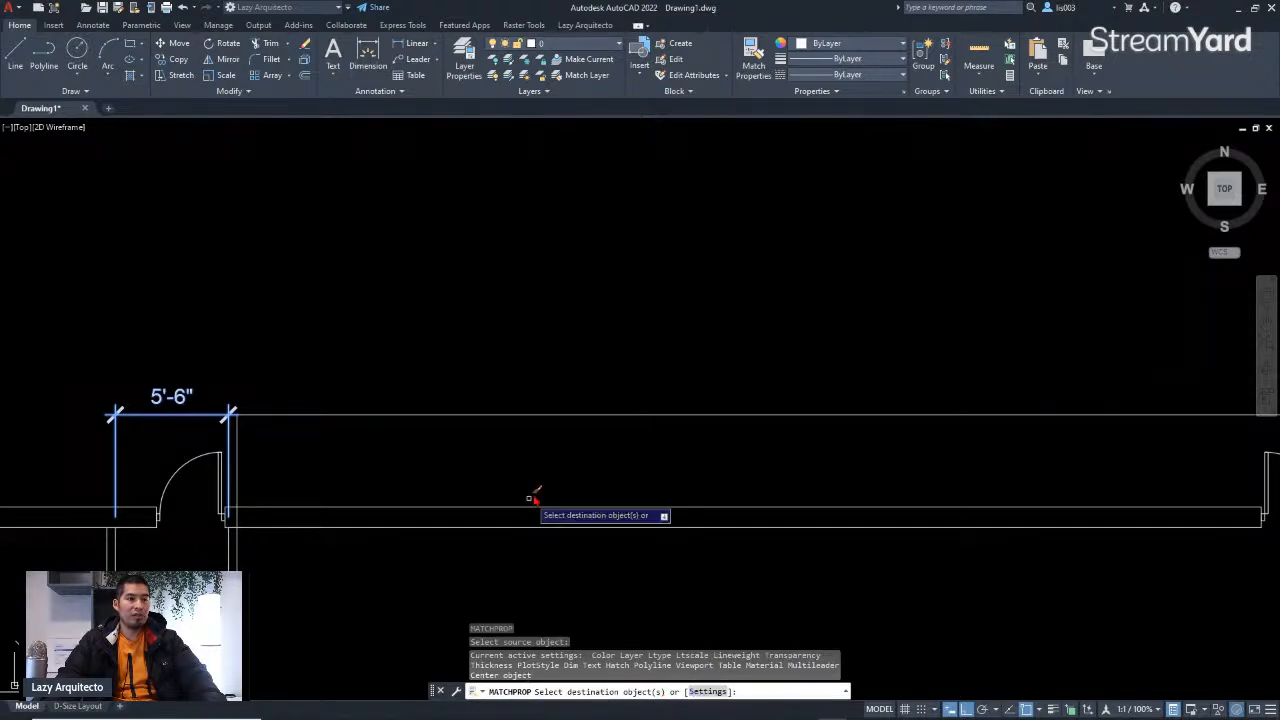
{"action": "left_click", "coordinate": [679, 414]}
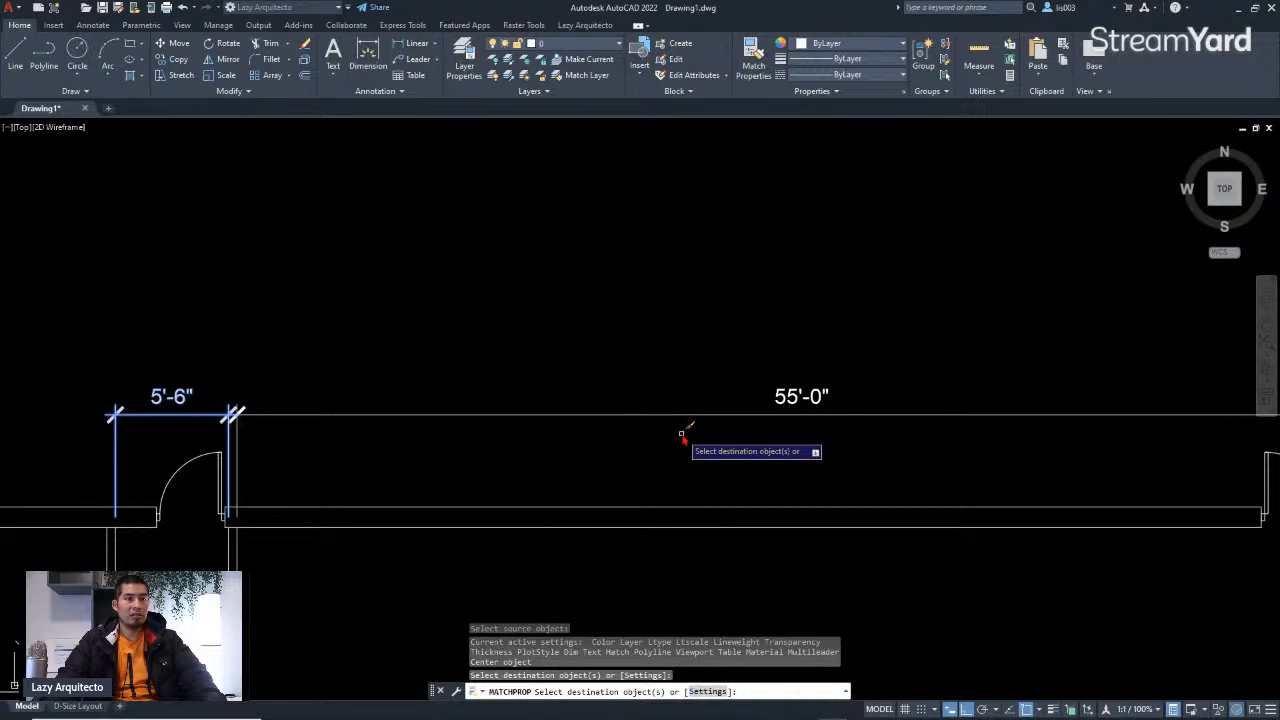
{"action": "key", "text": "Escape"}
{"action": "scroll", "coordinate": [840, 455], "scroll_direction": "down", "scroll_amount": 3}
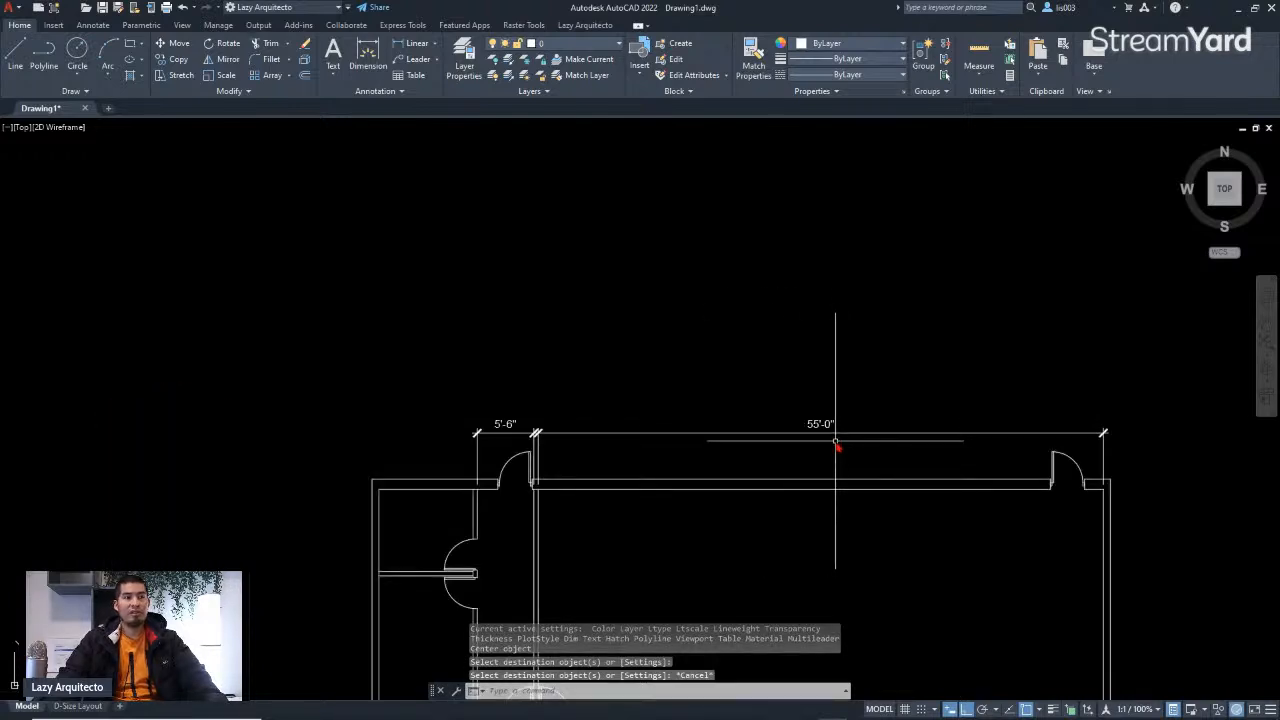
Step: Dimension the top-left wall segment beside the doorway with DIM, lining the dimension up with the existing top dimensions
{"action": "scroll", "coordinate": [901, 405], "scroll_direction": "down", "scroll_amount": 3}
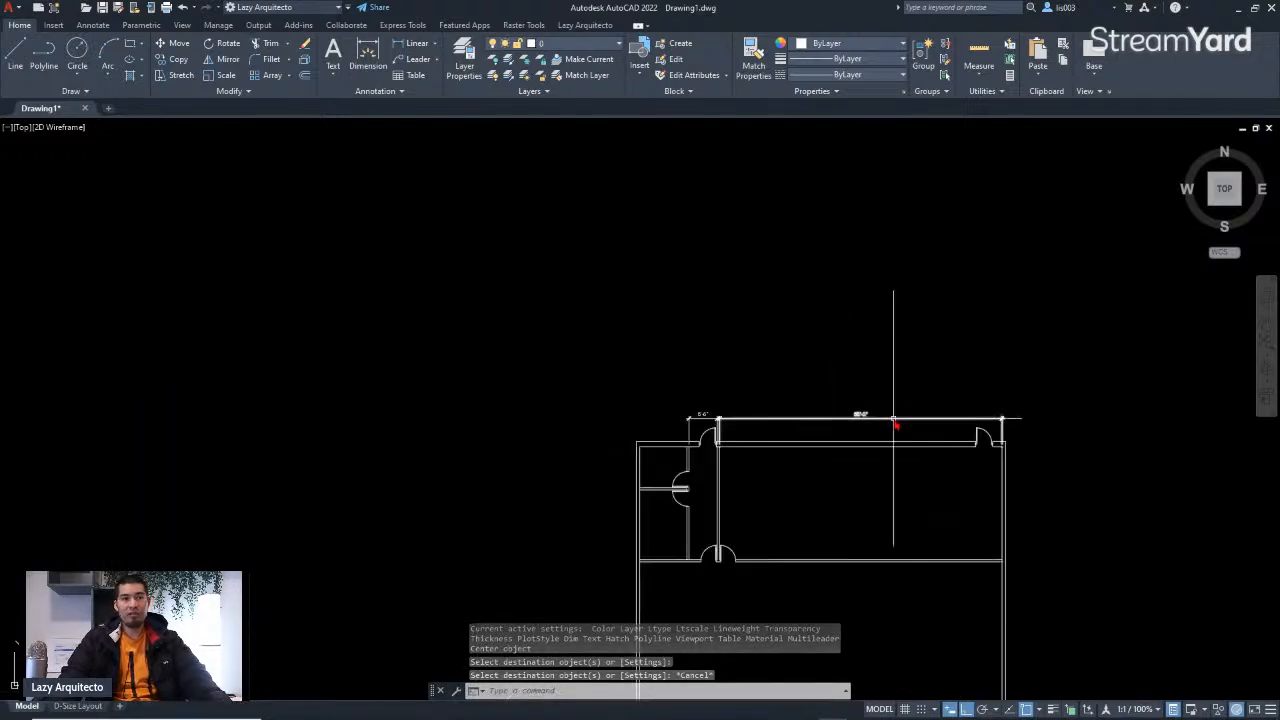
{"action": "middle_click_drag", "start_coordinate": [754, 443], "coordinate": [843, 452]}
{"action": "scroll", "coordinate": [843, 452], "scroll_direction": "down", "scroll_amount": 3}
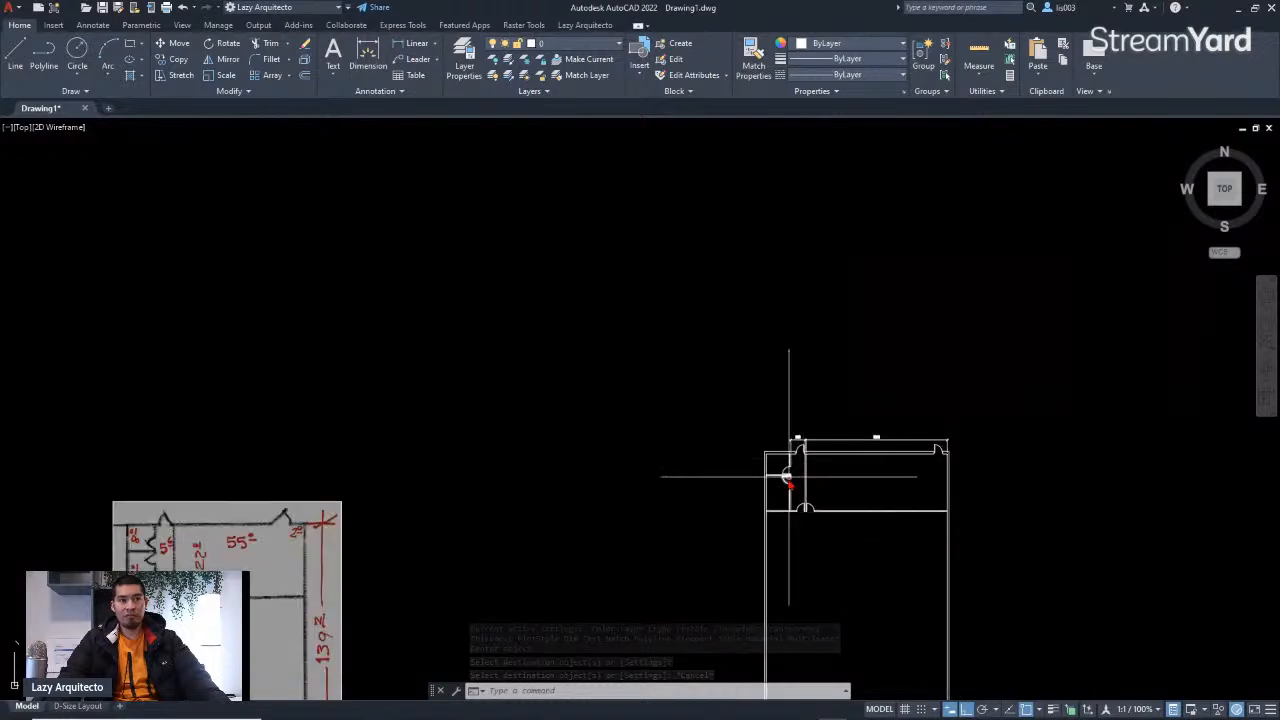
{"action": "mouse_move", "coordinate": [766, 509]}
{"action": "middle_mouse_down"}
{"action": "mouse_move", "coordinate": [747, 440]}
{"action": "mouse_move", "coordinate": [769, 390]}
{"action": "middle_mouse_up"}
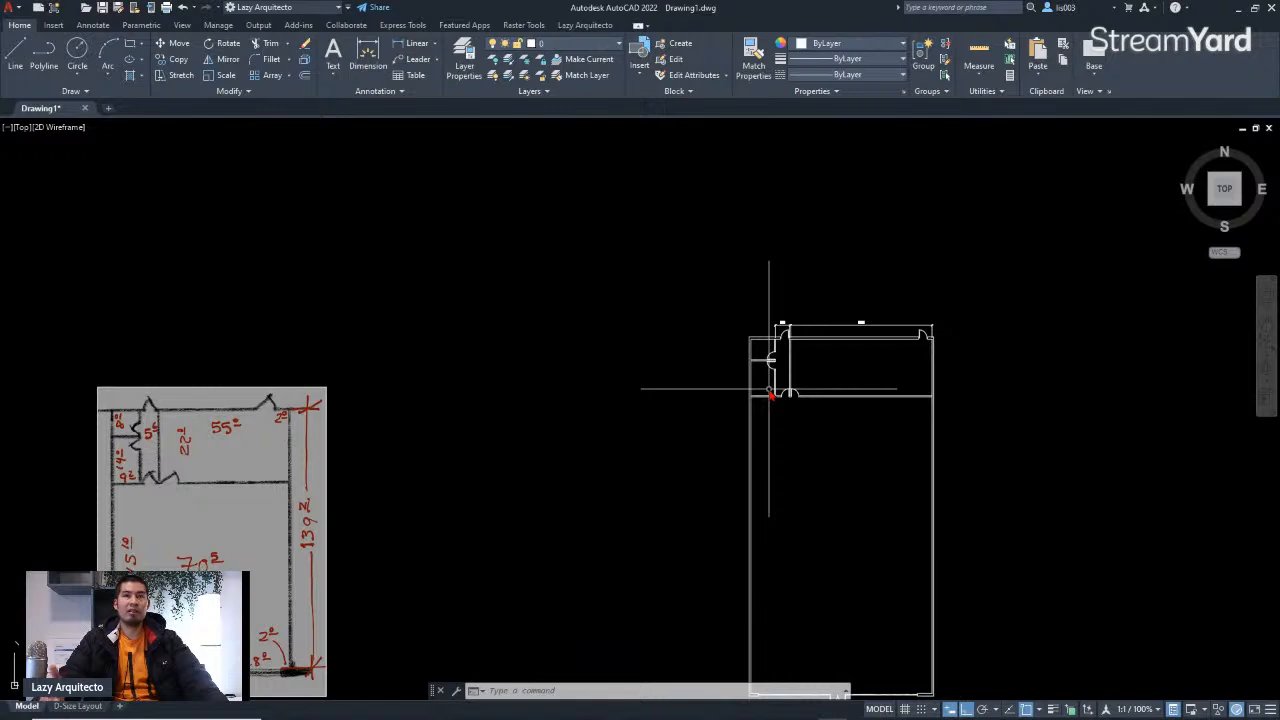
{"action": "scroll", "coordinate": [769, 390], "scroll_direction": "up", "scroll_amount": 3}
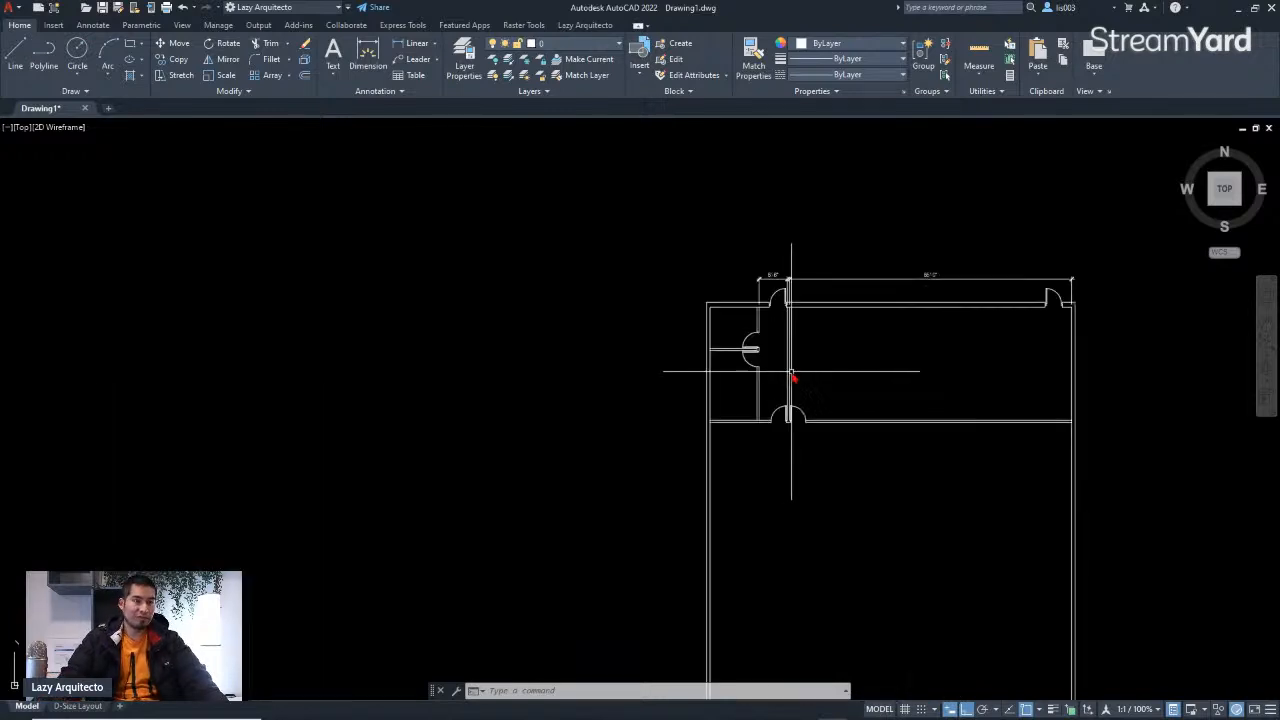
{"action": "type", "text": "IM"}
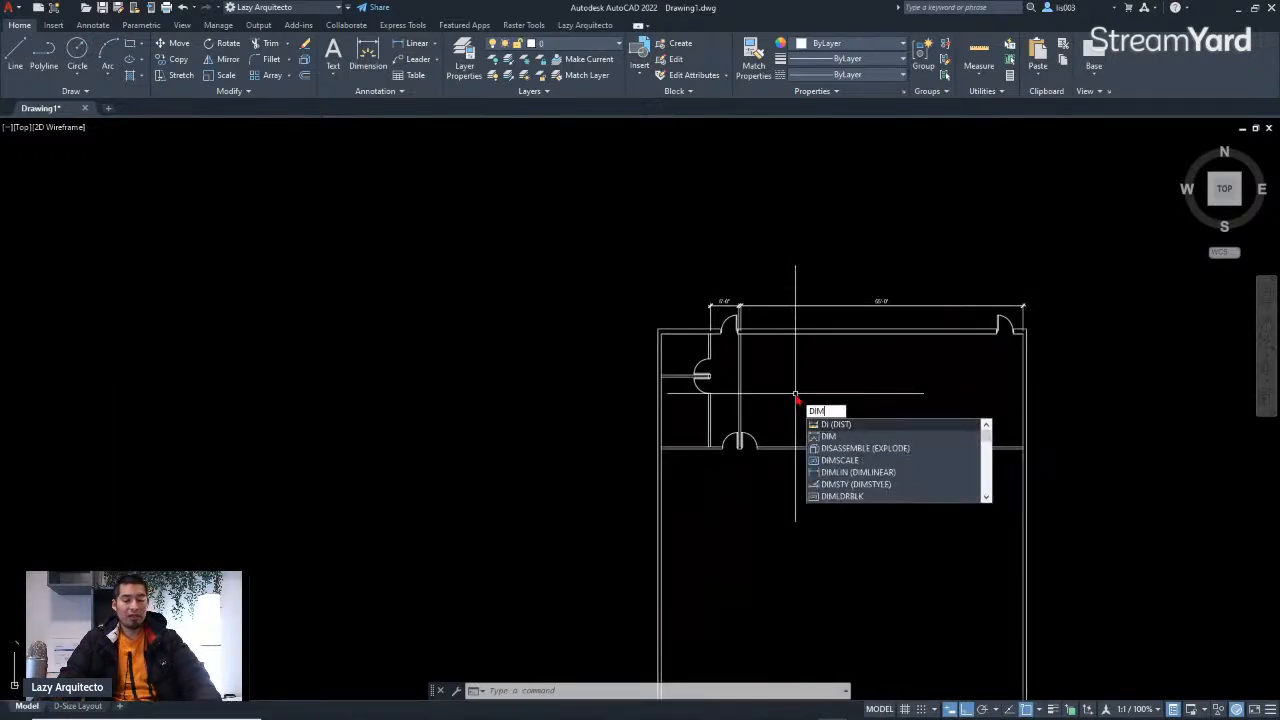
{"action": "key", "text": "Return"}
{"action": "scroll", "coordinate": [709, 349], "scroll_direction": "up", "scroll_amount": 5}
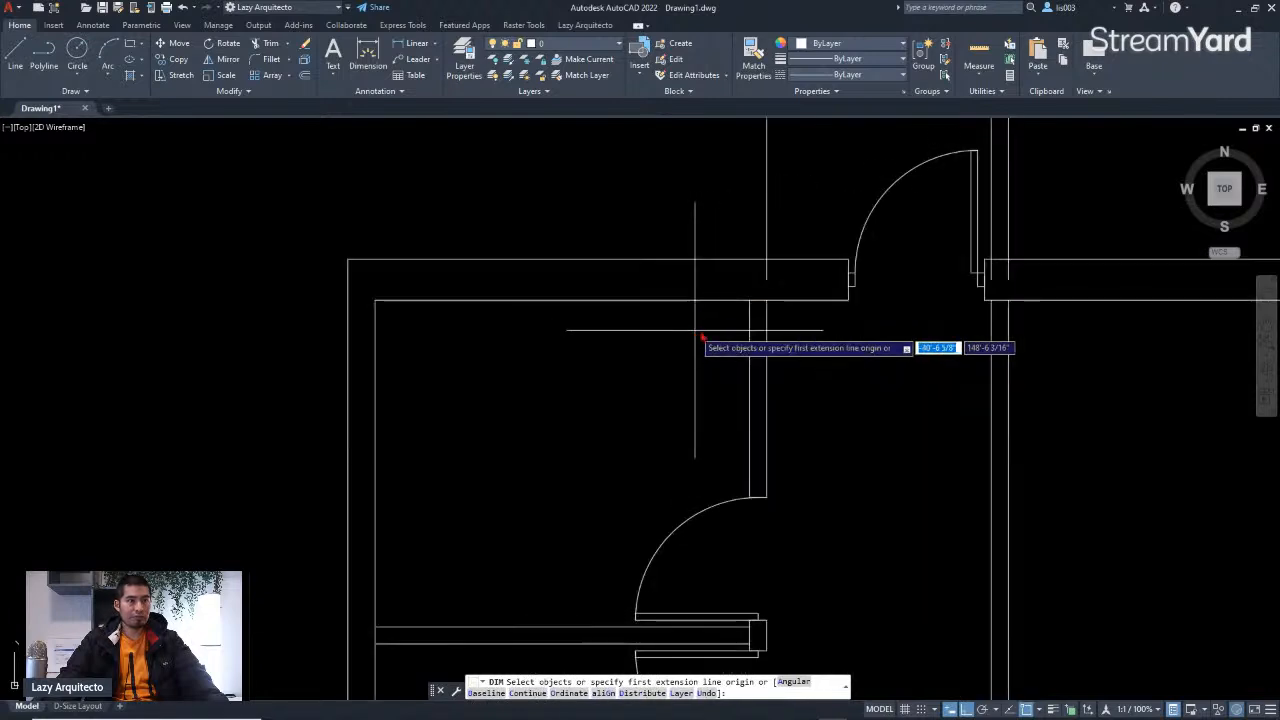
{"action": "left_click", "coordinate": [756, 301]}
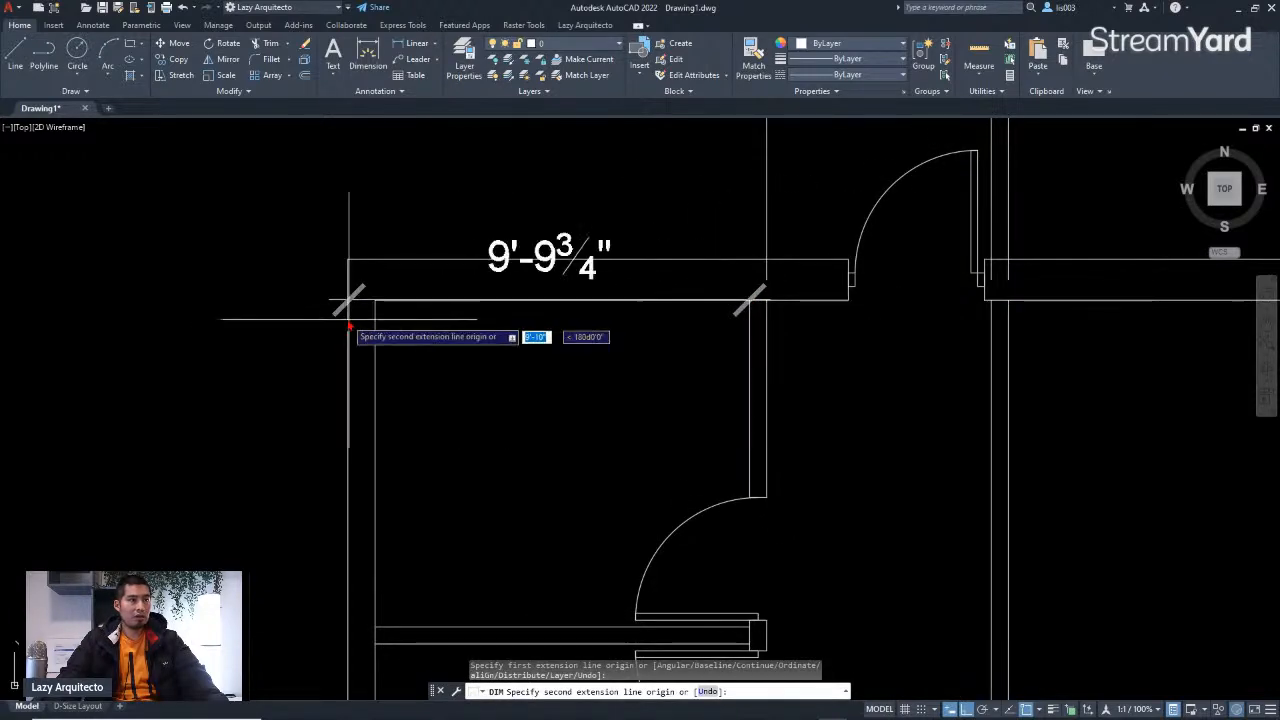
{"action": "left_click", "coordinate": [376, 299]}
{"action": "scroll", "coordinate": [391, 300], "scroll_direction": "down", "scroll_amount": 3}
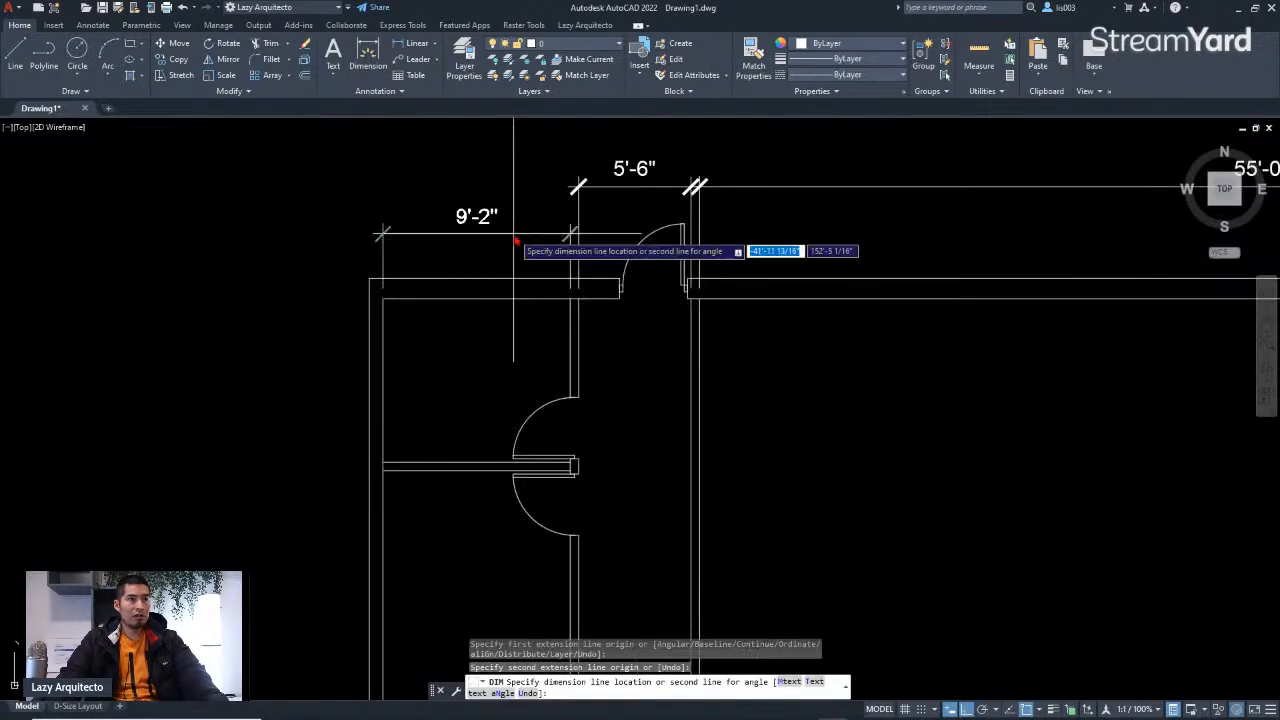
{"action": "left_click", "coordinate": [512, 188]}
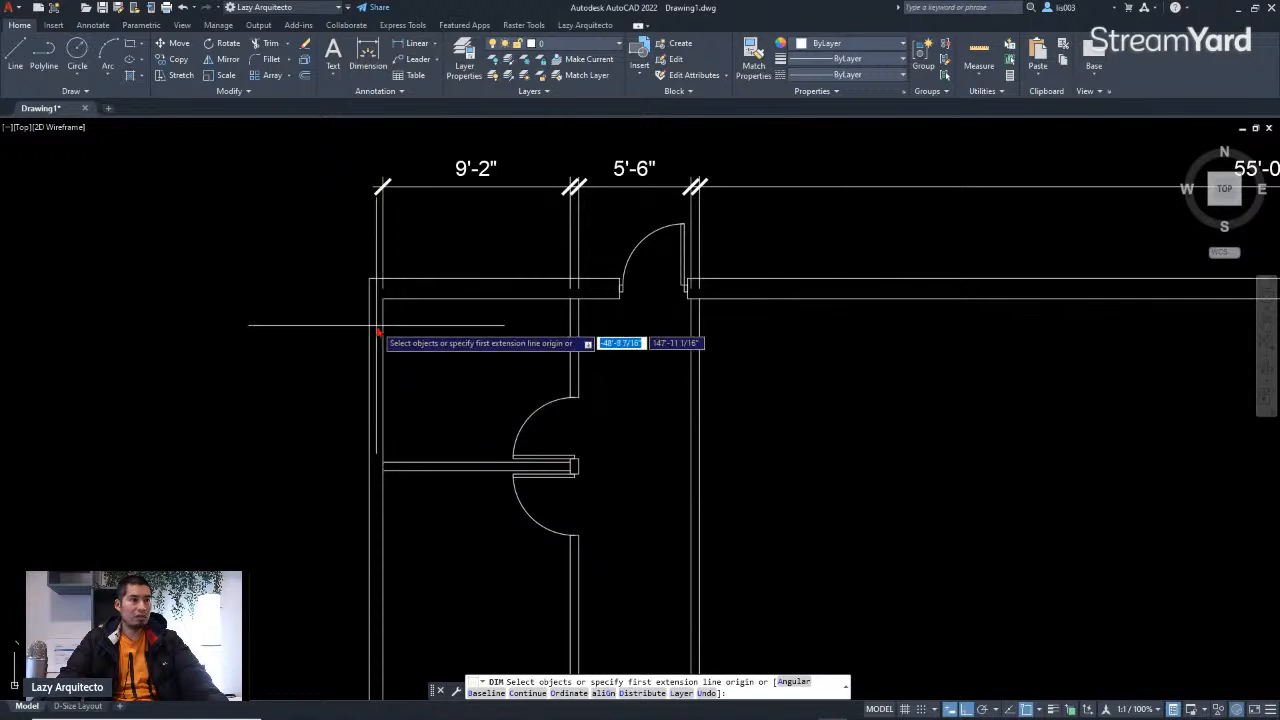
Step: Add a vertical dimension along the upper part of the left wall, down to the side doorway's wall
{"action": "left_click", "coordinate": [383, 298]}
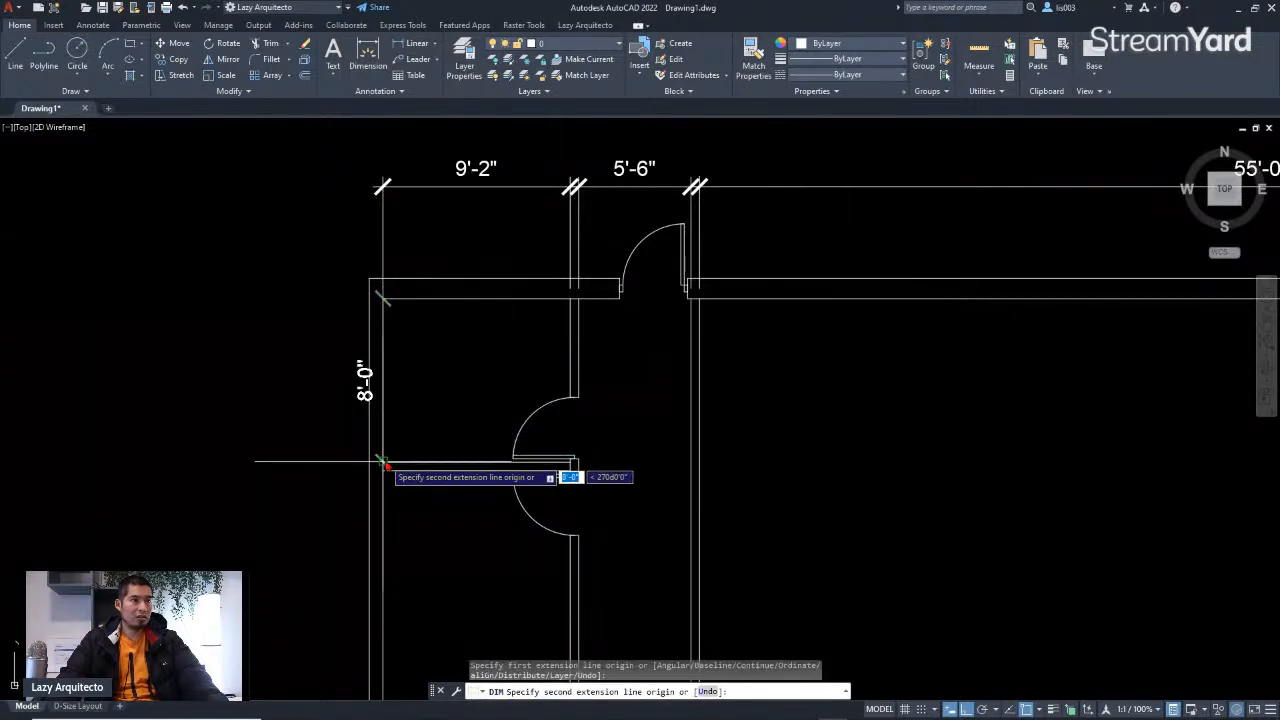
{"action": "left_click", "coordinate": [382, 461]}
{"action": "left_click", "coordinate": [279, 414]}
{"action": "scroll", "coordinate": [337, 423], "scroll_direction": "down", "scroll_amount": 2}
{"action": "scroll", "coordinate": [370, 468], "scroll_direction": "up", "scroll_amount": 3}
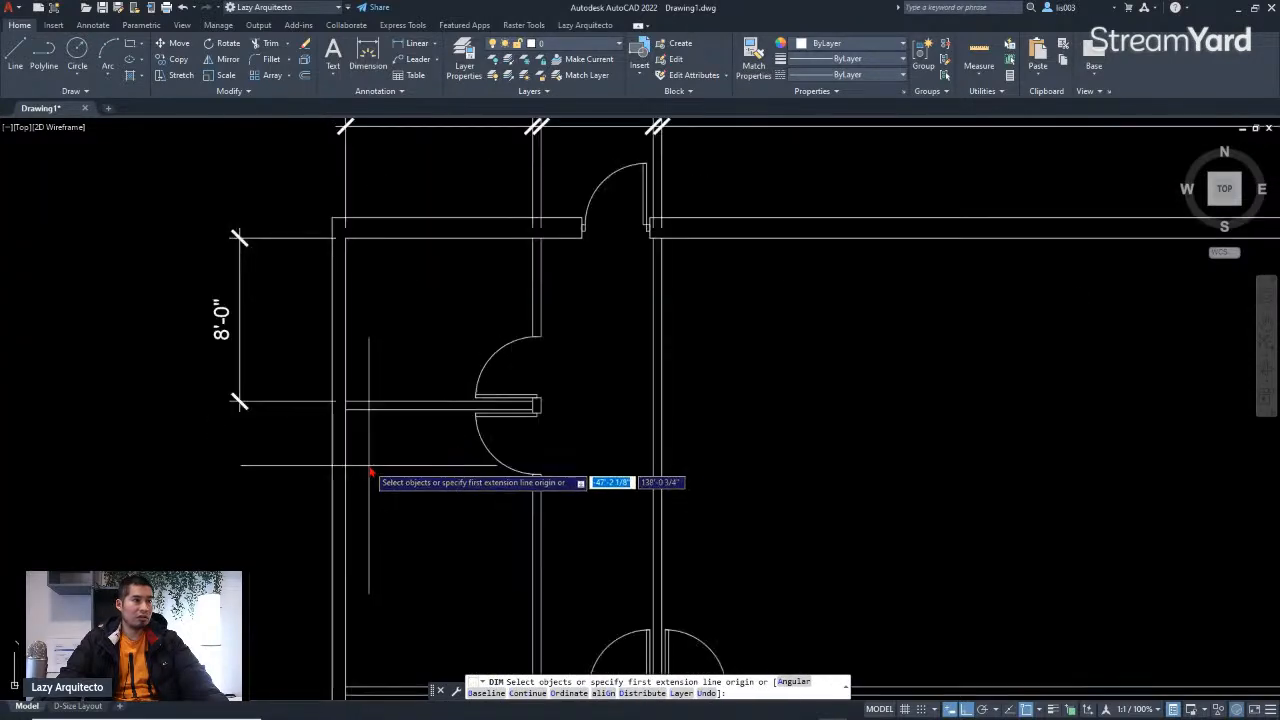
Step: Dimension the next stretch of the left wall below it, aligned with the first vertical dimension
{"action": "key", "text": "Return"}
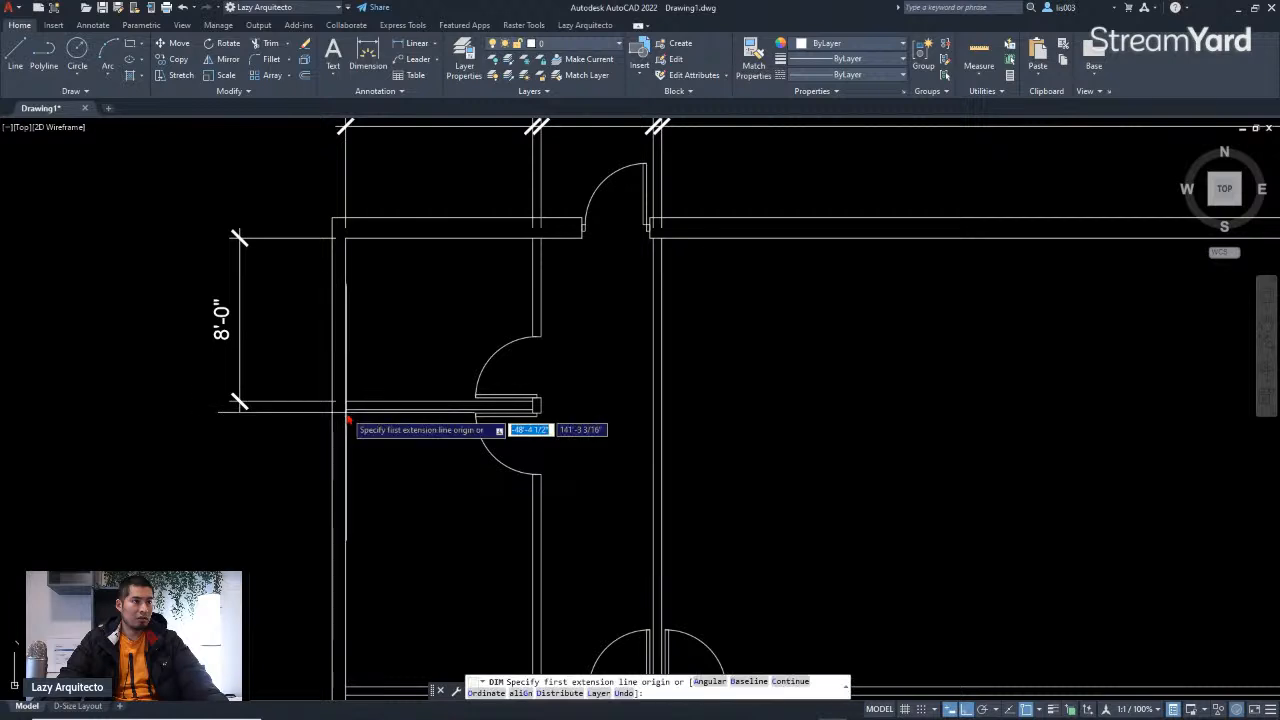
{"action": "left_click", "coordinate": [346, 408]}
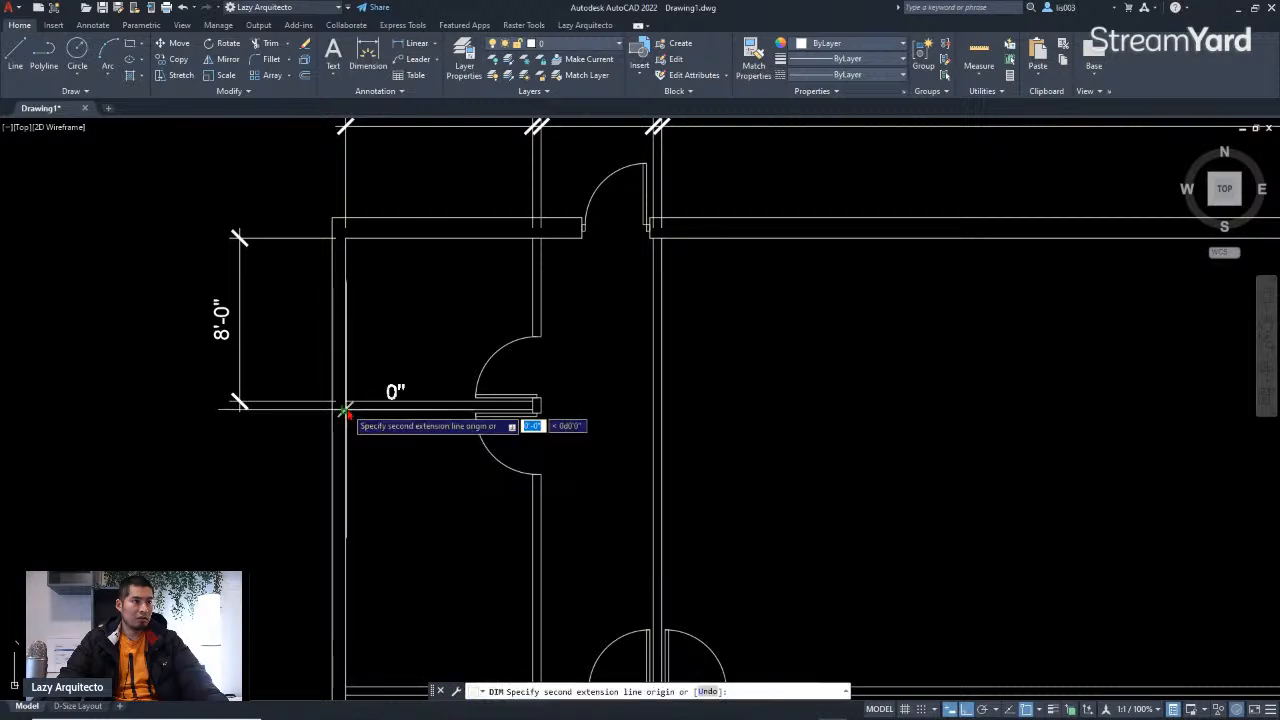
{"action": "left_click", "coordinate": [346, 686]}
{"action": "left_click", "coordinate": [238, 404]}
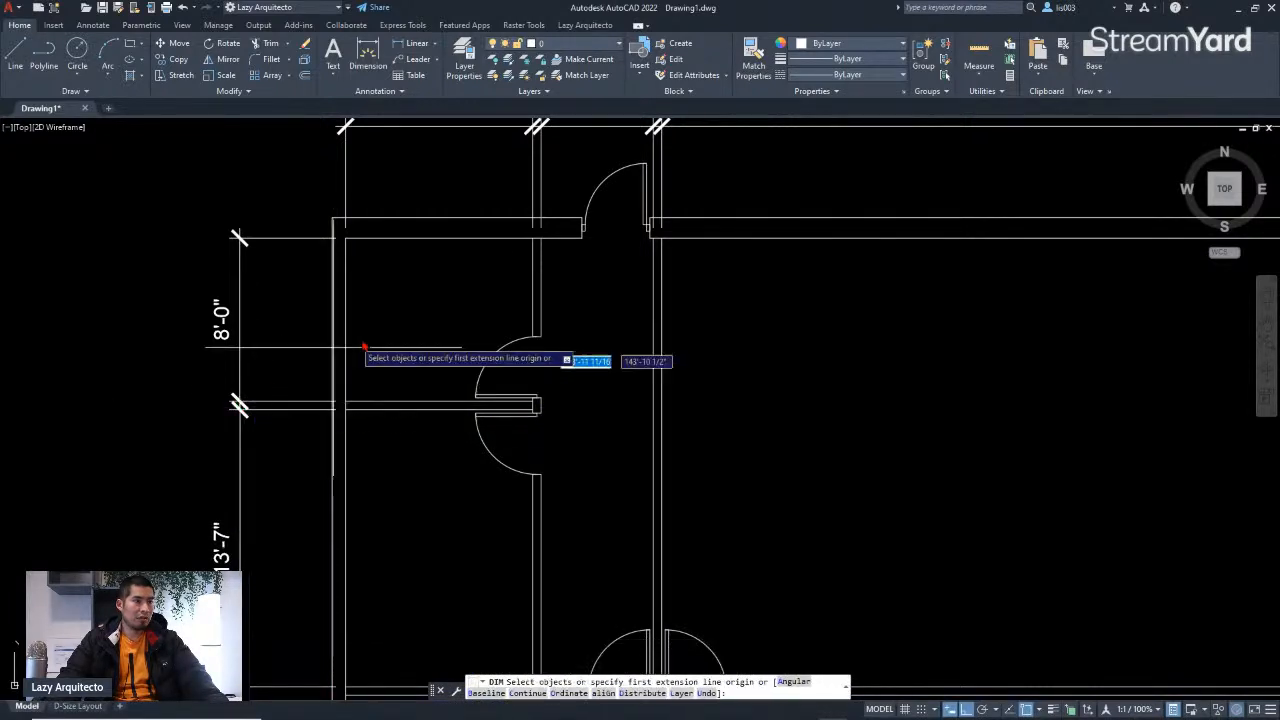
Step: Dimension the full length of the building's left side, from the top-left corner to the bottom-left corner
{"action": "scroll", "coordinate": [420, 340], "scroll_direction": "down", "scroll_amount": 6}
{"action": "scroll", "coordinate": [430, 420], "scroll_direction": "up", "scroll_amount": 8}
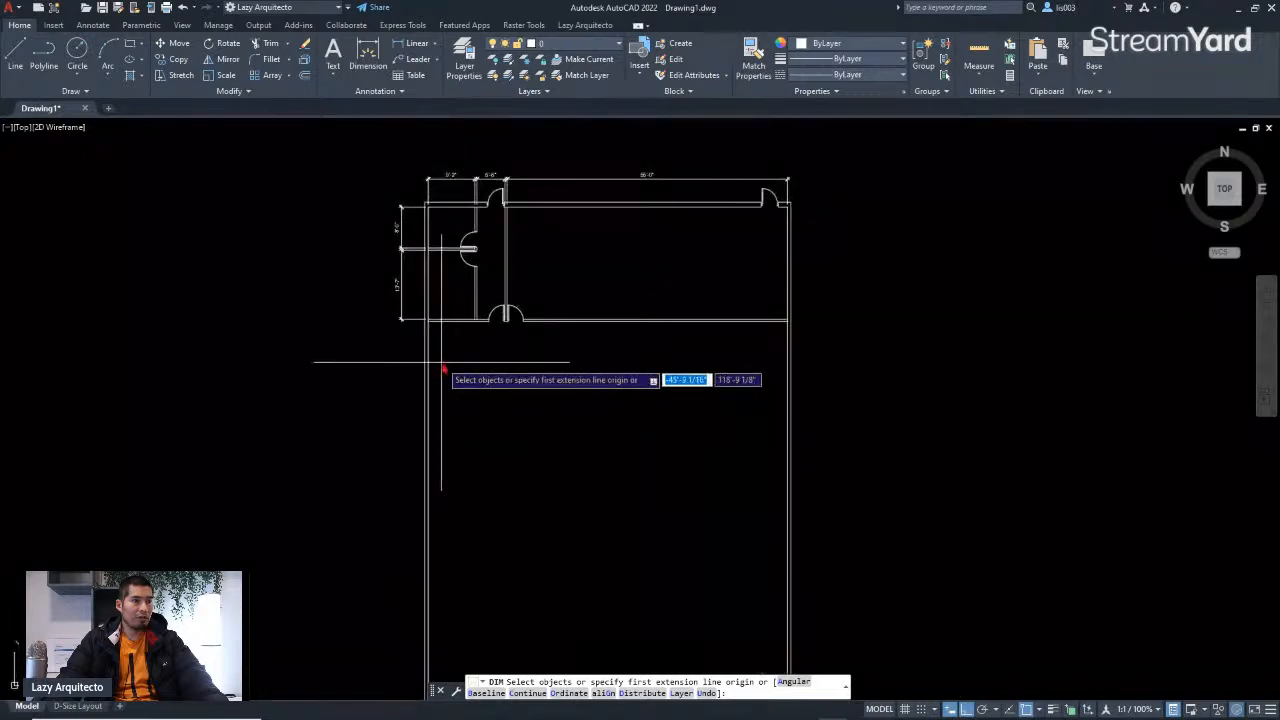
{"action": "left_click", "coordinate": [389, 221]}
{"action": "scroll", "coordinate": [395, 245], "scroll_direction": "down", "scroll_amount": 5}
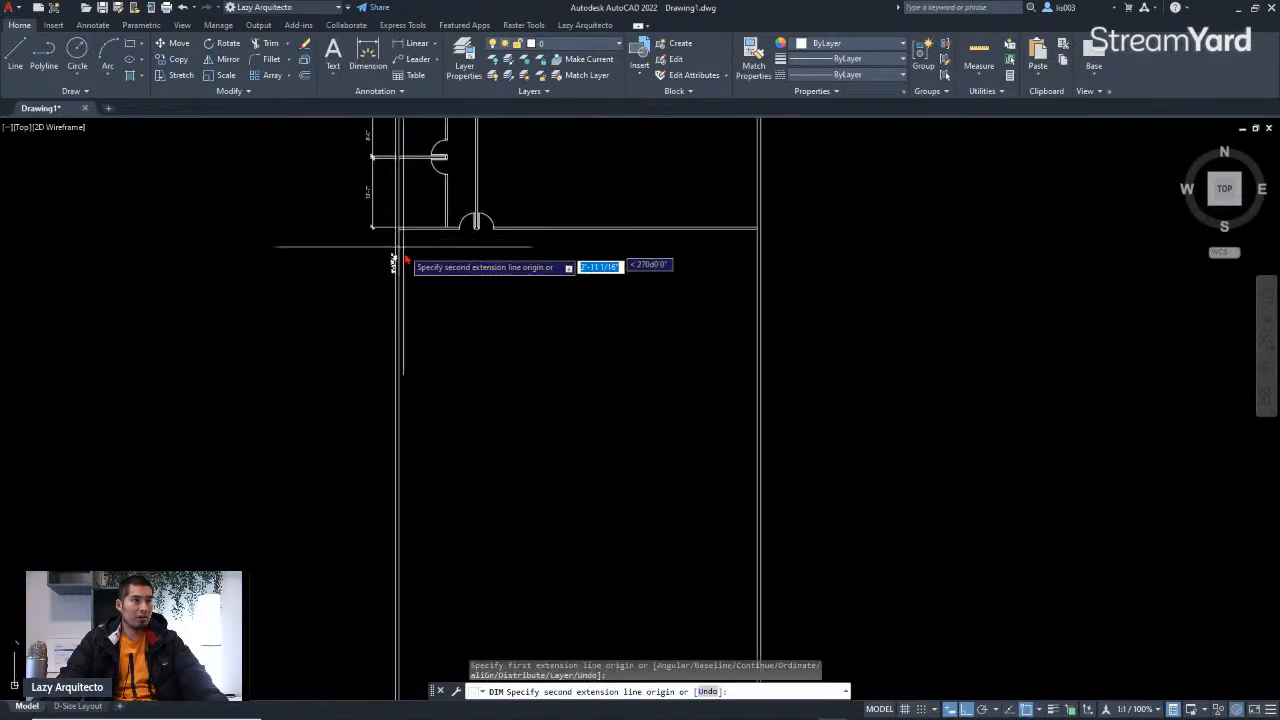
{"action": "scroll", "coordinate": [410, 445], "scroll_direction": "up", "scroll_amount": 5}
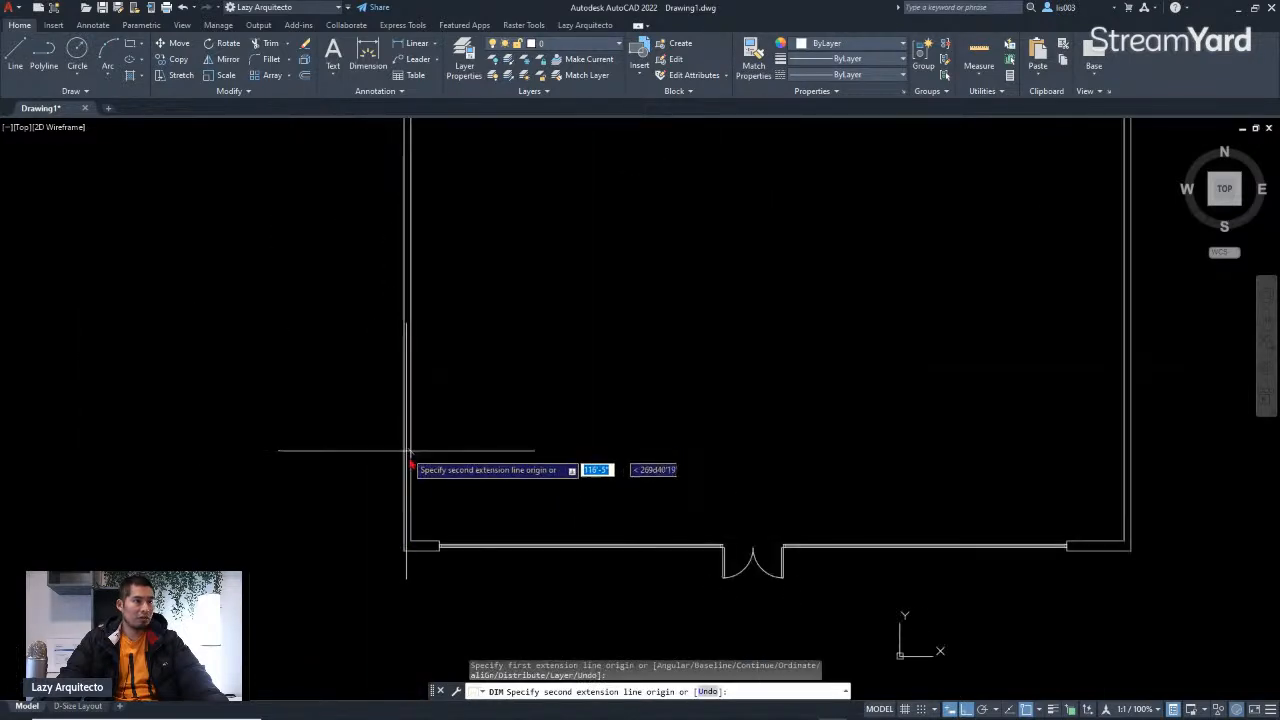
{"action": "left_click", "coordinate": [411, 541]}
{"action": "scroll", "coordinate": [411, 541], "scroll_direction": "down", "scroll_amount": 3}
{"action": "middle_click_drag", "start_coordinate": [393, 384], "coordinate": [390, 504]}
{"action": "scroll", "coordinate": [394, 337], "scroll_direction": "down", "scroll_amount": 4}
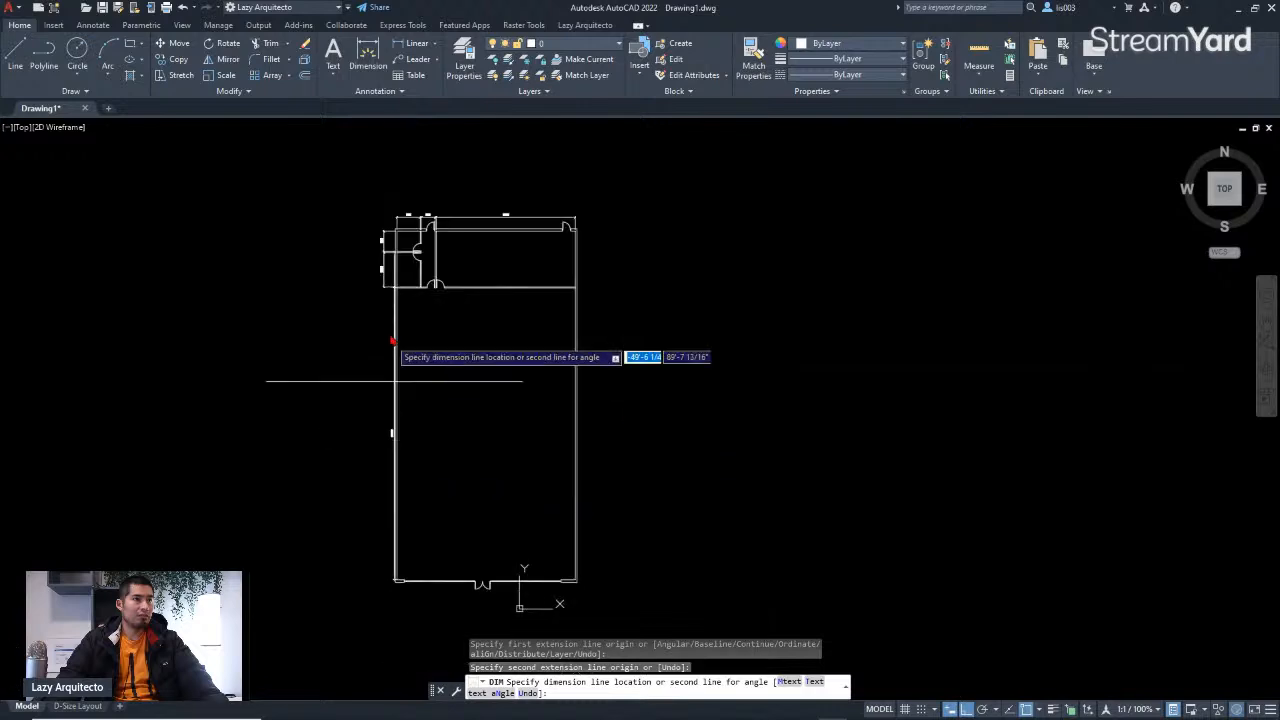
{"action": "scroll", "coordinate": [371, 290], "scroll_direction": "up", "scroll_amount": 6}
{"action": "left_click", "coordinate": [371, 293]}
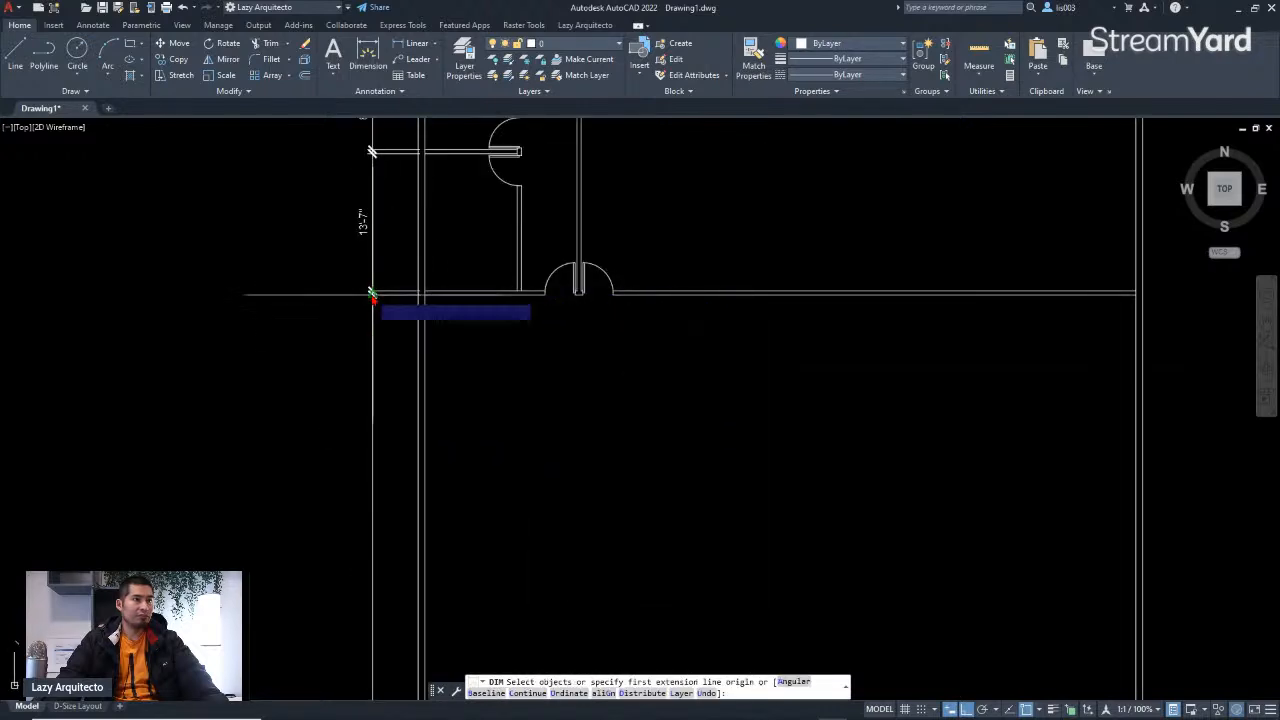
Step: Dimension the right wall of the upper room vertically, placing the dimension just outside the wall
{"action": "scroll", "coordinate": [461, 296], "scroll_direction": "down", "scroll_amount": 4}
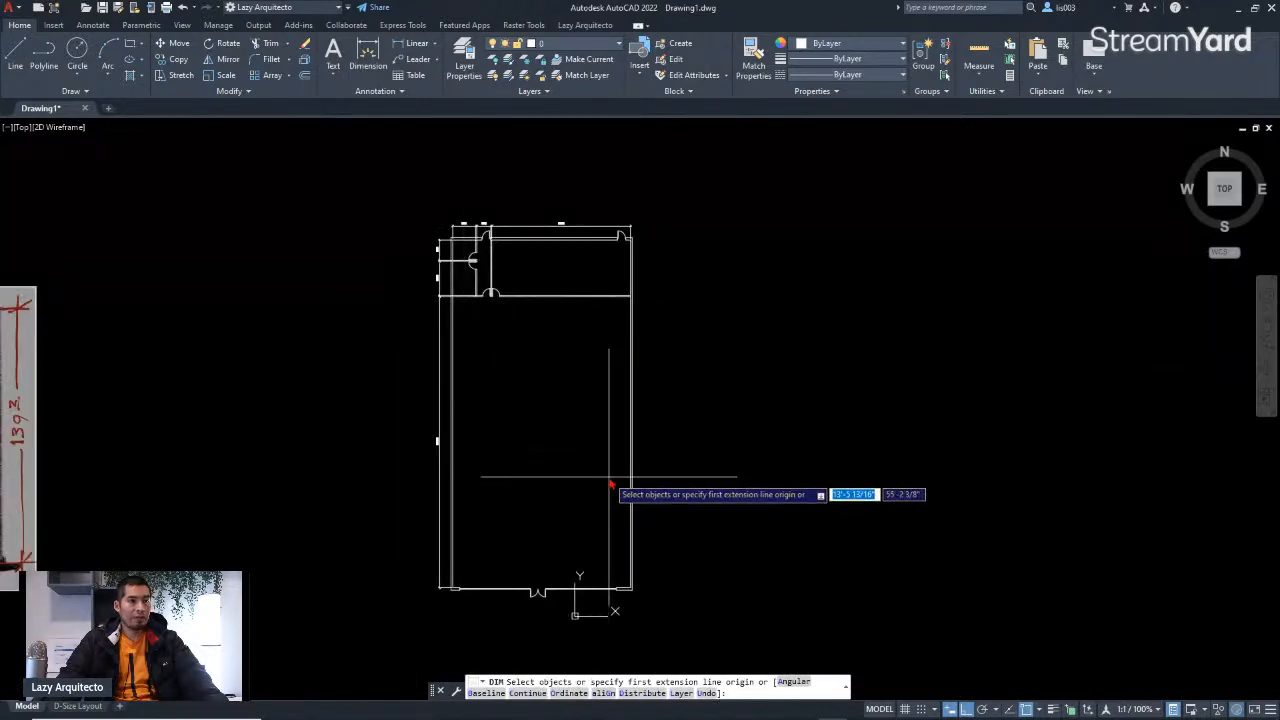
{"action": "scroll", "coordinate": [634, 234], "scroll_direction": "up", "scroll_amount": 5}
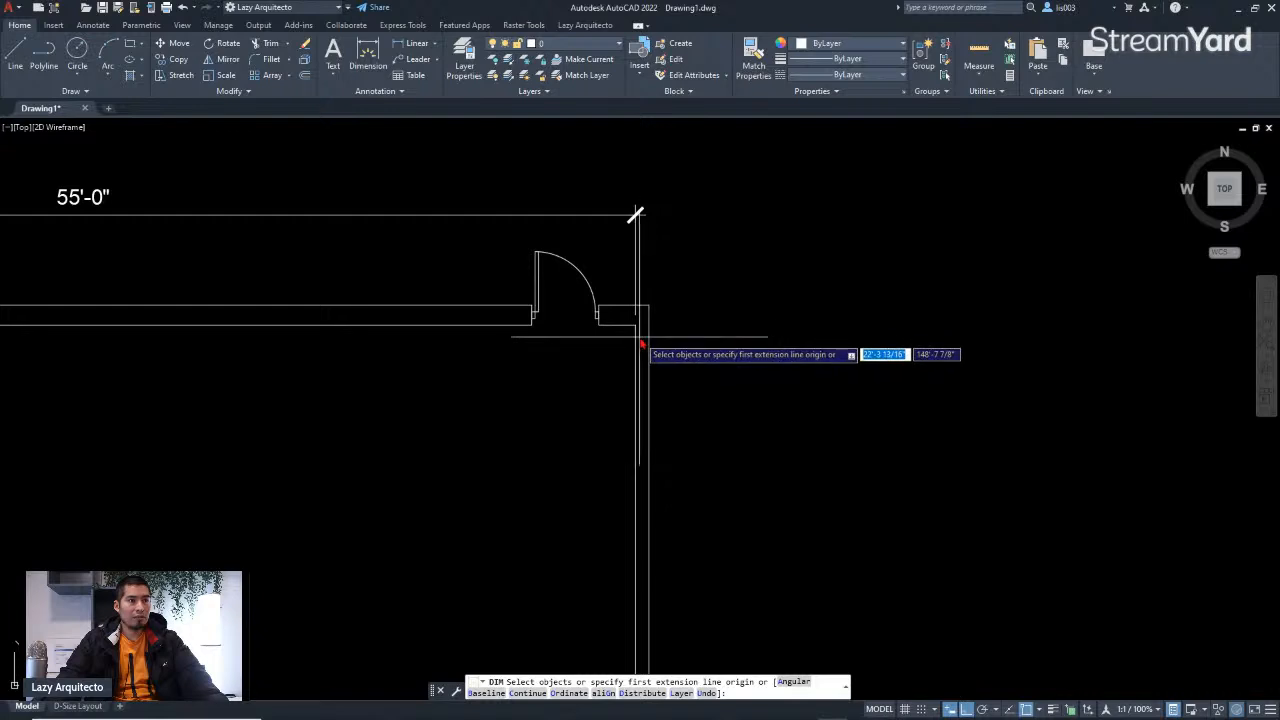
{"action": "scroll", "coordinate": [641, 338], "scroll_direction": "down", "scroll_amount": 3}
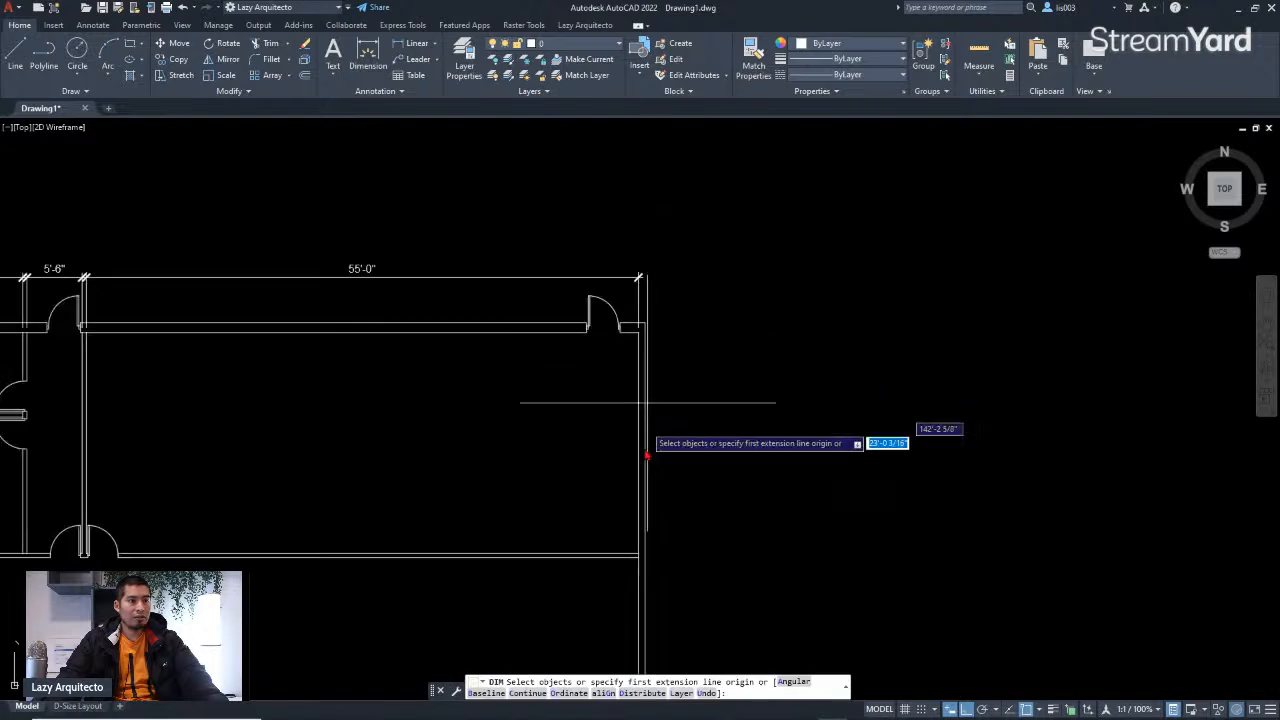
{"action": "left_click", "coordinate": [640, 553]}
{"action": "left_click", "coordinate": [645, 331]}
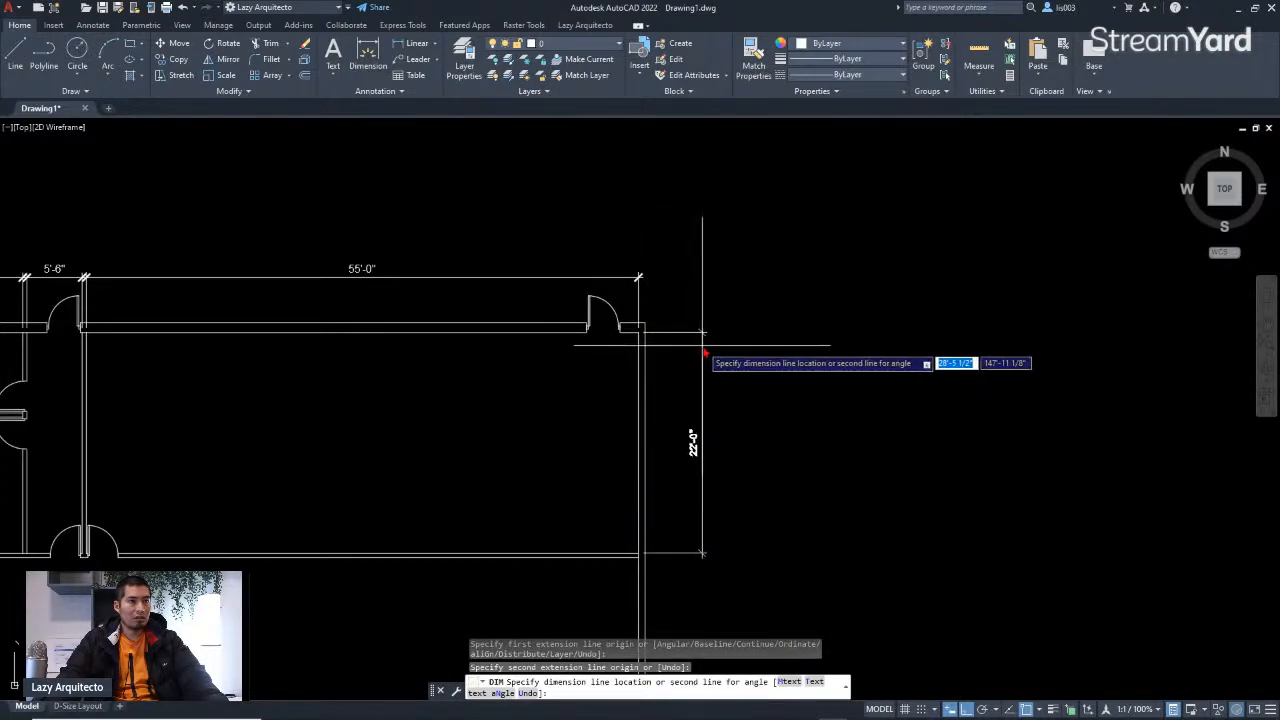
{"action": "left_click", "coordinate": [691, 352]}
Step: Dimension the remaining length of the right wall down to the building's bottom-right corner
{"action": "scroll", "coordinate": [663, 463], "scroll_direction": "down", "scroll_amount": 3}
{"action": "scroll", "coordinate": [669, 441], "scroll_direction": "up", "scroll_amount": 6}
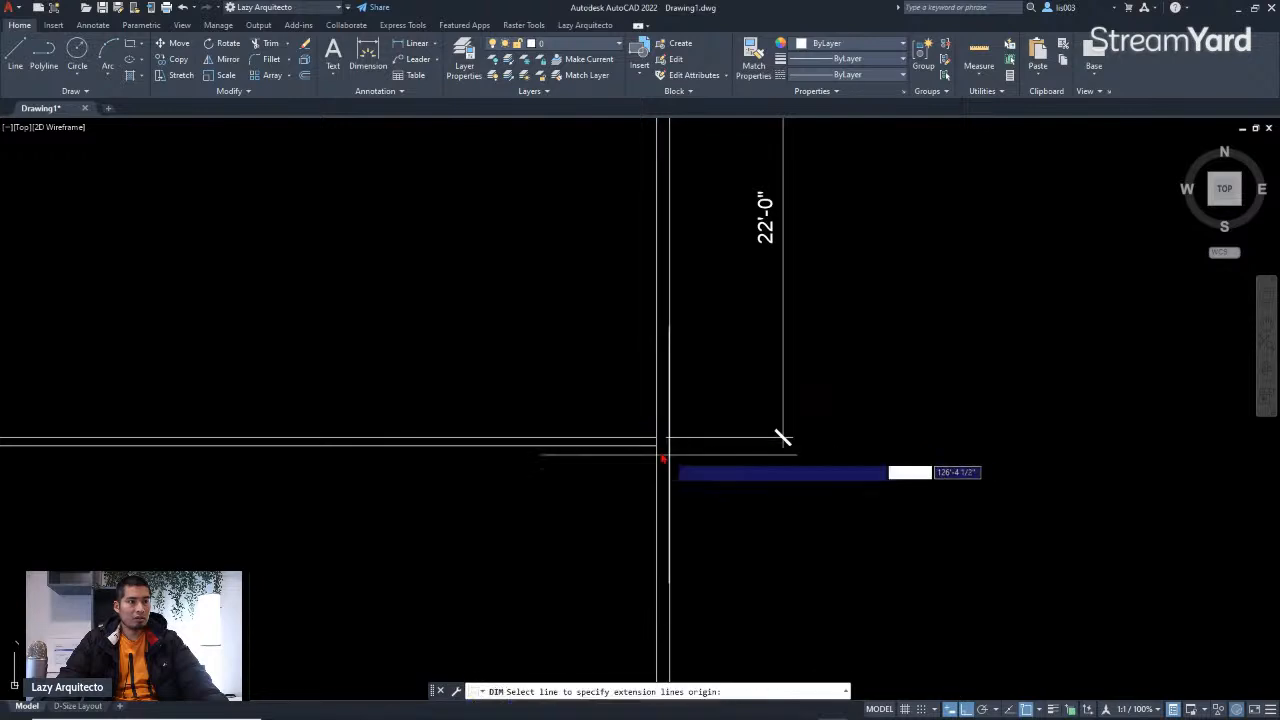
{"action": "scroll", "coordinate": [655, 455], "scroll_direction": "up", "scroll_amount": 3}
{"action": "left_click", "coordinate": [656, 456]}
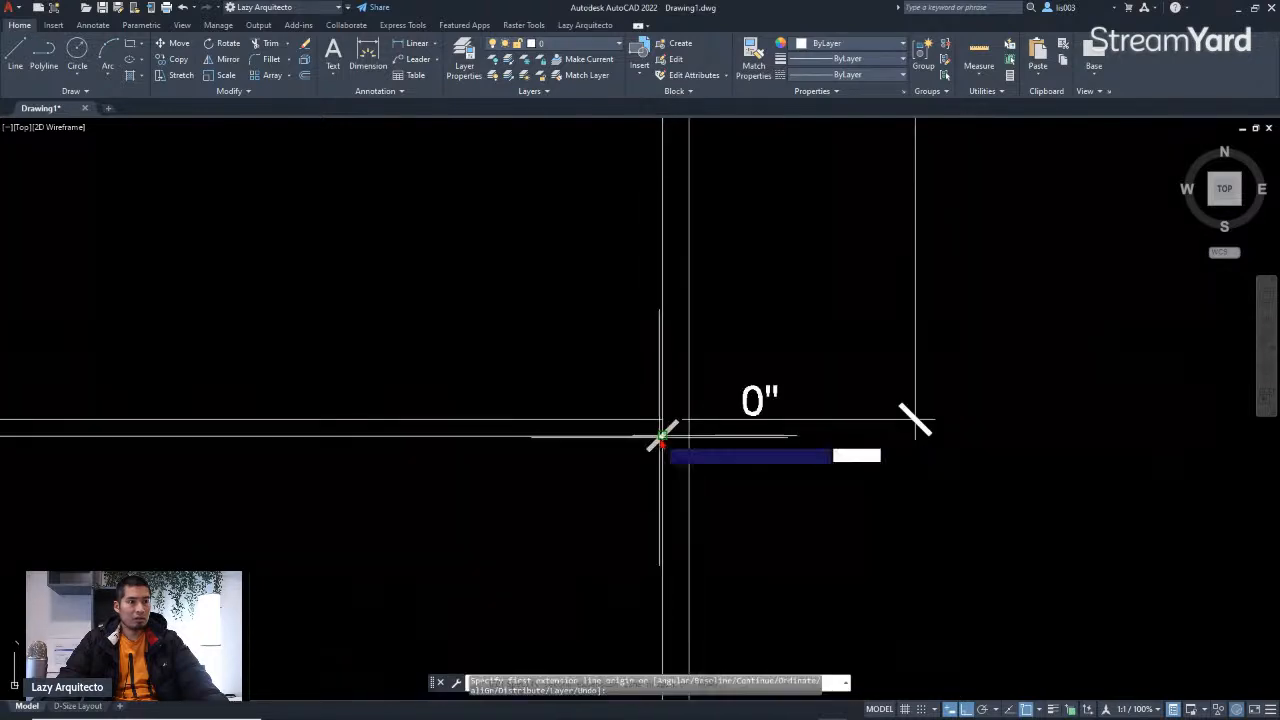
{"action": "scroll", "coordinate": [665, 440], "scroll_direction": "down", "scroll_amount": 6}
{"action": "scroll", "coordinate": [673, 553], "scroll_direction": "up", "scroll_amount": 5}
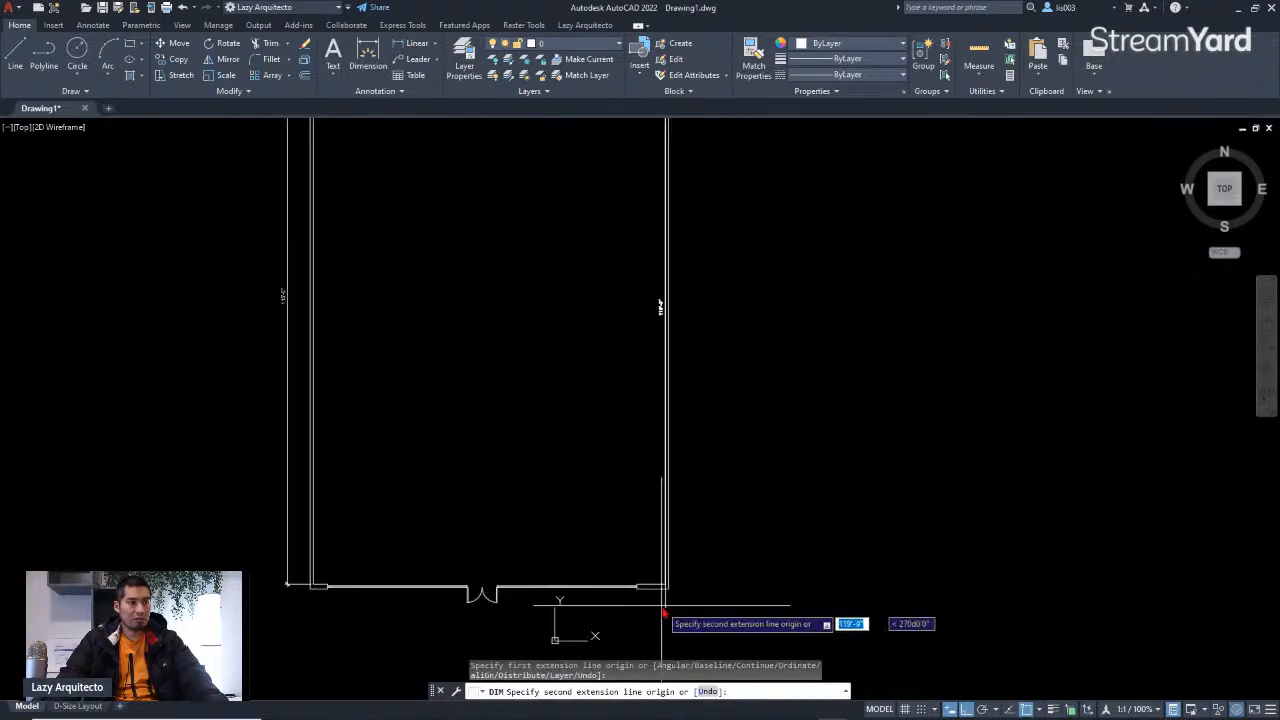
{"action": "left_click", "coordinate": [677, 518]}
{"action": "scroll", "coordinate": [677, 518], "scroll_direction": "down", "scroll_amount": 5}
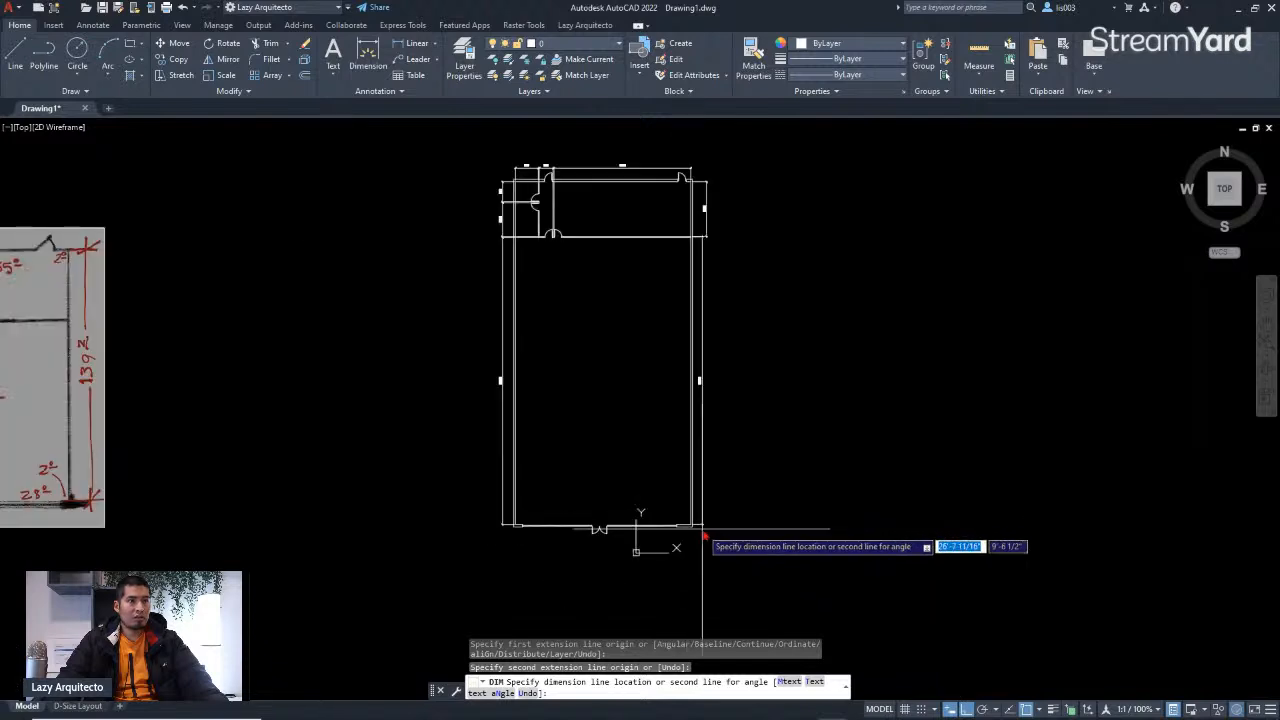
{"action": "scroll", "coordinate": [680, 300], "scroll_direction": "up", "scroll_amount": 5}
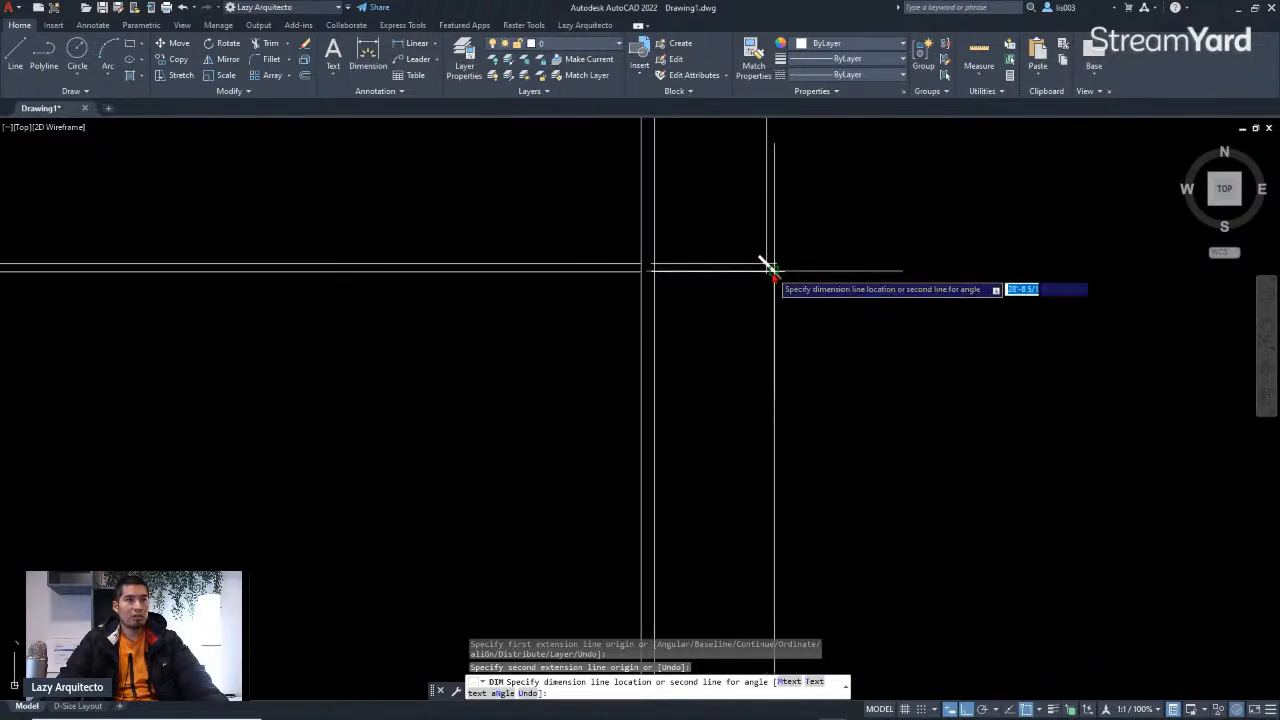
{"action": "left_click", "coordinate": [764, 306]}
Step: Dimension the short stretch of the bottom wall at the building's bottom-left corner, placing the dimension just below the wall
{"action": "scroll", "coordinate": [815, 318], "scroll_direction": "down", "scroll_amount": 5}
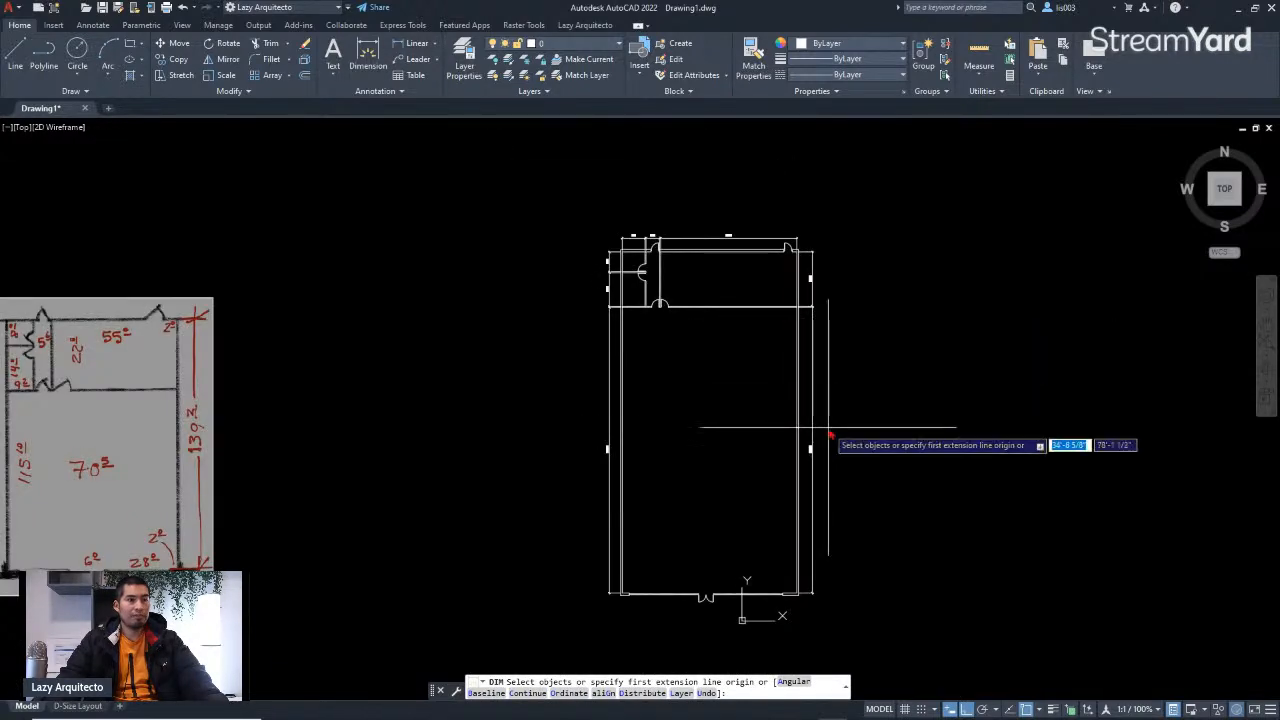
{"action": "scroll", "coordinate": [723, 643], "scroll_direction": "up", "scroll_amount": 5}
{"action": "scroll", "coordinate": [626, 592], "scroll_direction": "up", "scroll_amount": 5}
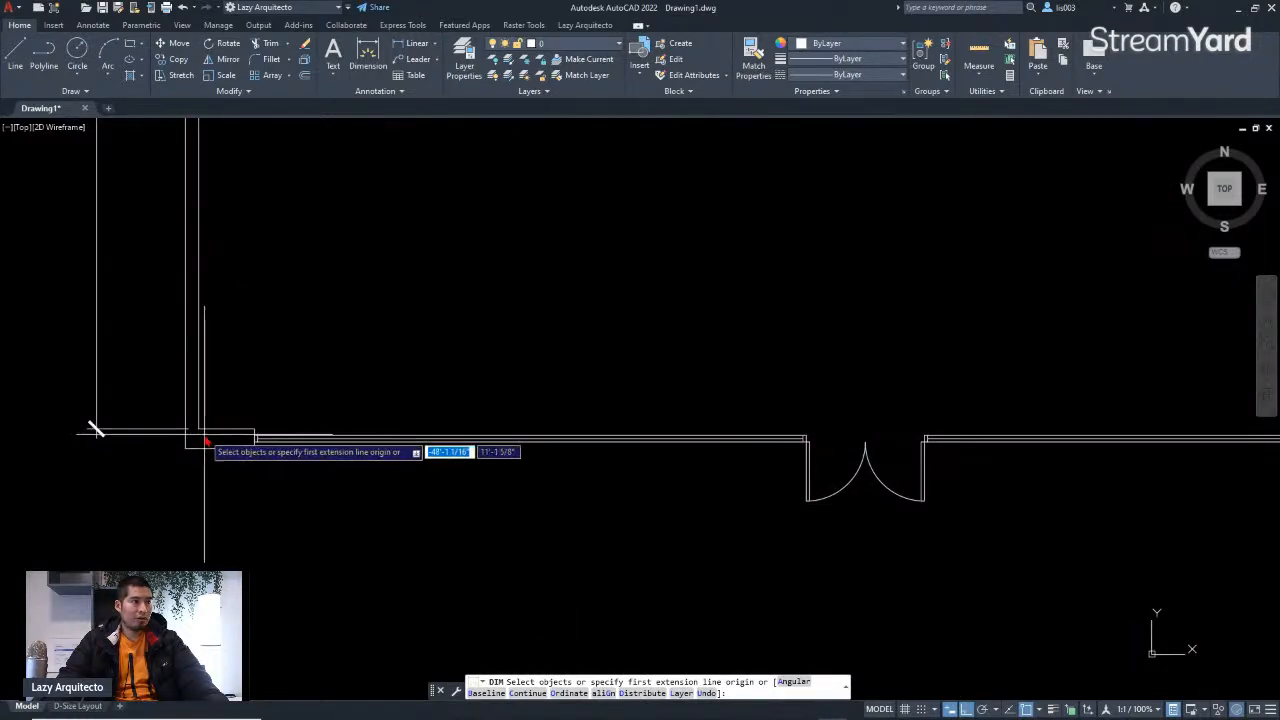
{"action": "scroll", "coordinate": [328, 429], "scroll_direction": "down", "scroll_amount": 8}
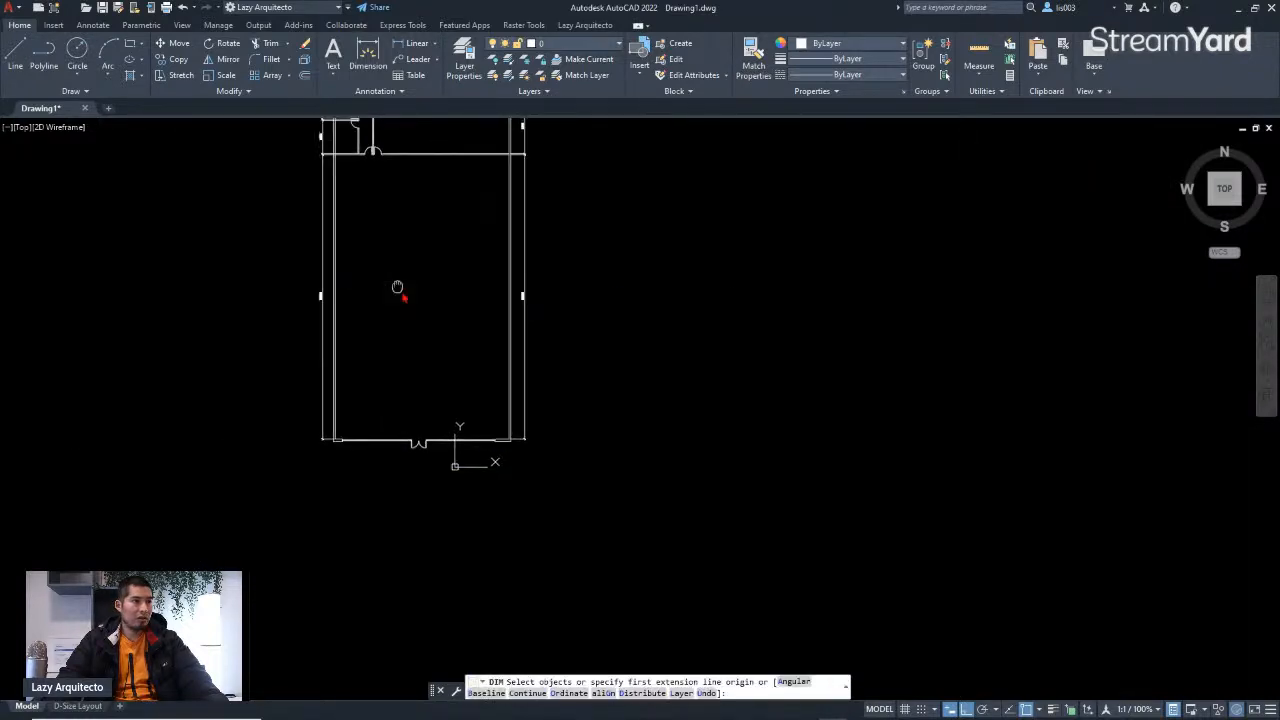
{"action": "middle_click_drag", "start_coordinate": [400, 286], "coordinate": [517, 395]}
{"action": "middle_click_drag", "start_coordinate": [508, 337], "coordinate": [528, 352]}
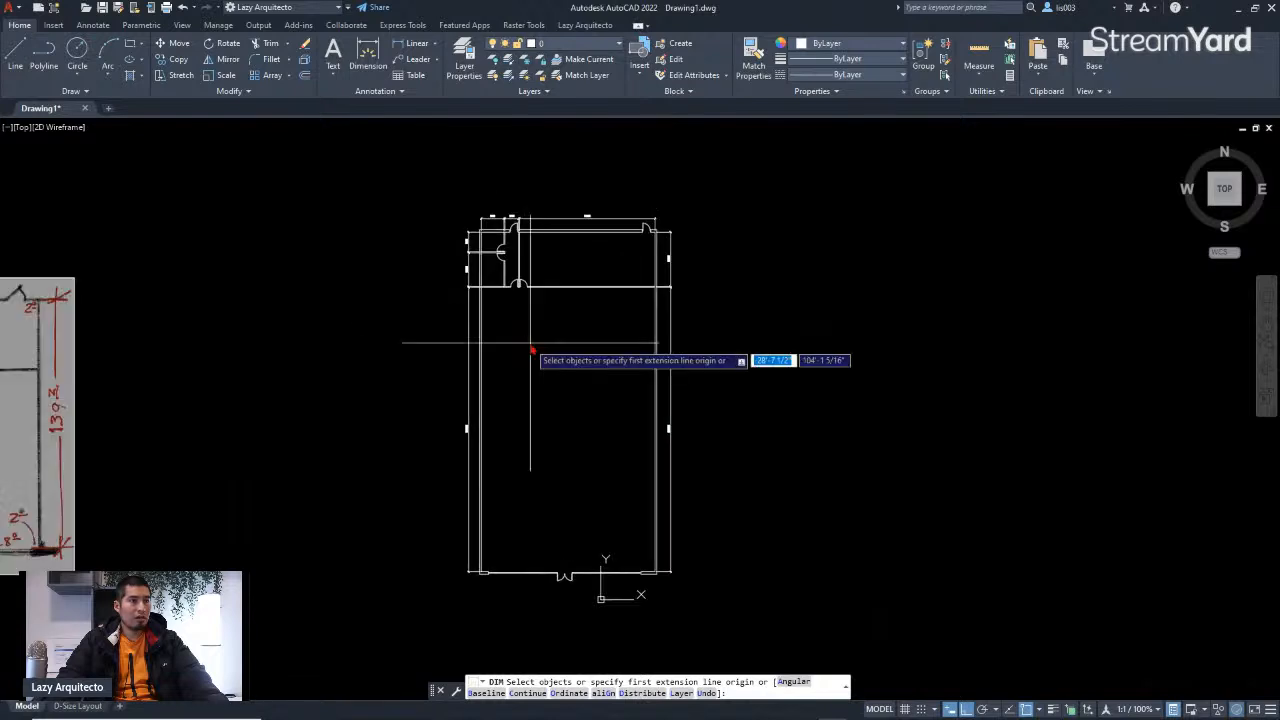
{"action": "scroll", "coordinate": [511, 318], "scroll_direction": "up", "scroll_amount": 3}
{"action": "scroll", "coordinate": [511, 318], "scroll_direction": "down", "scroll_amount": 3}
{"action": "scroll", "coordinate": [471, 563], "scroll_direction": "up", "scroll_amount": 7}
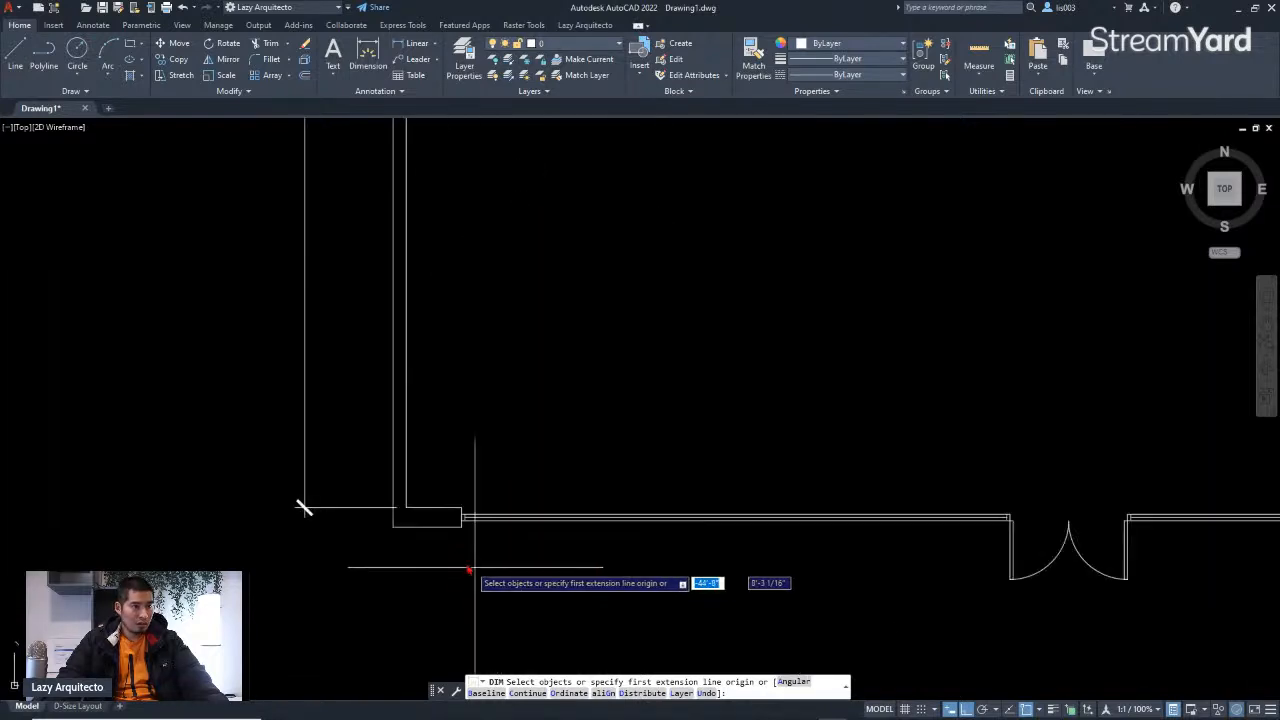
{"action": "left_click", "coordinate": [406, 517]}
{"action": "scroll", "coordinate": [466, 520], "scroll_direction": "up", "scroll_amount": 2}
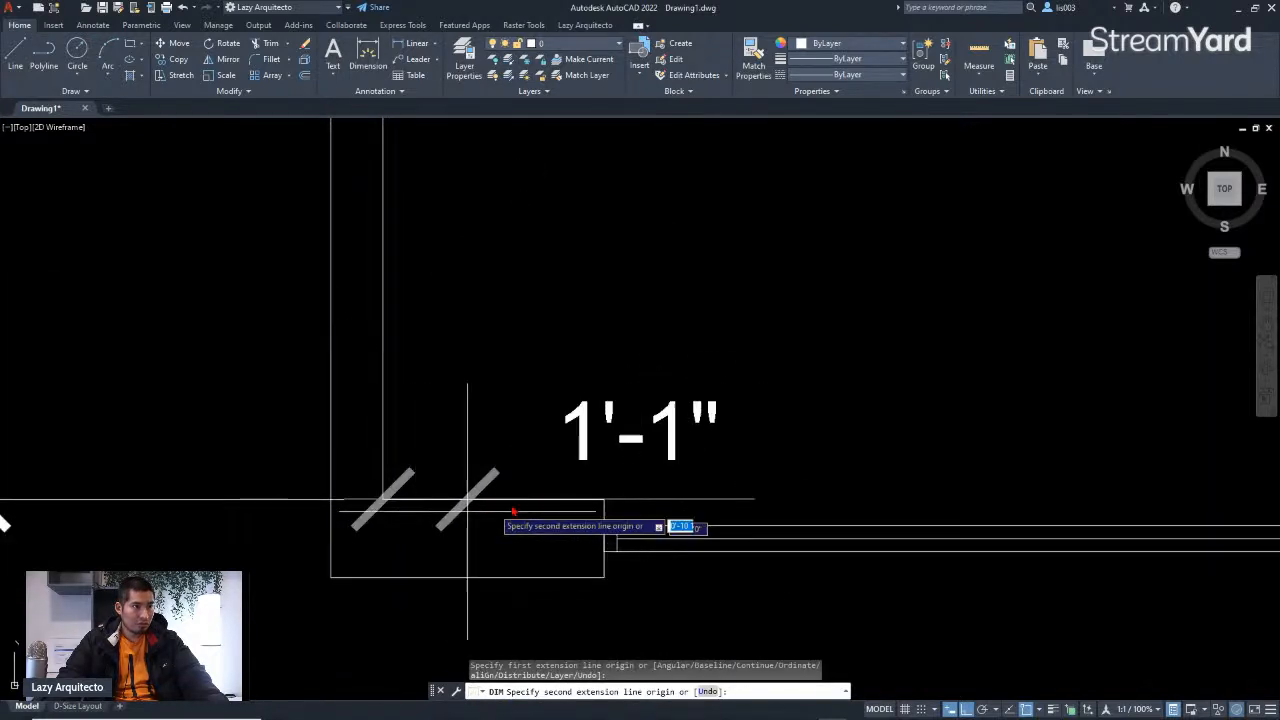
{"action": "left_click", "coordinate": [603, 499]}
{"action": "scroll", "coordinate": [545, 530], "scroll_direction": "down", "scroll_amount": 3}
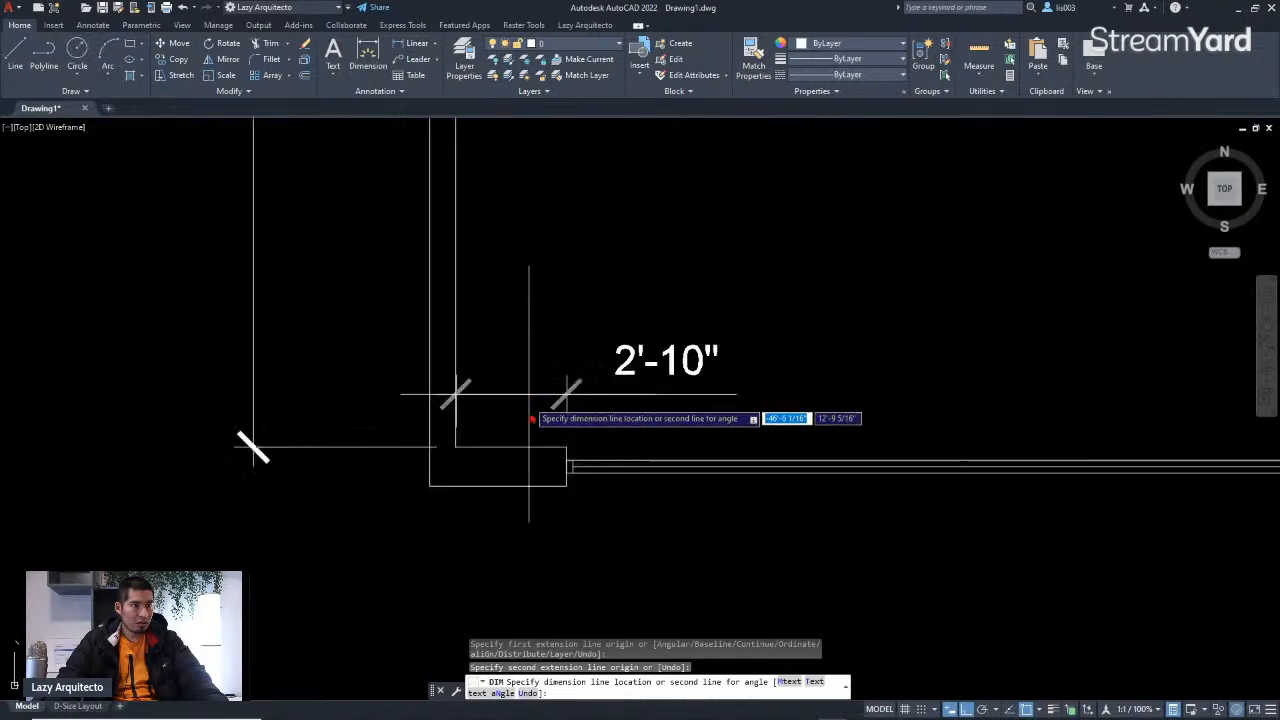
{"action": "left_click", "coordinate": [543, 533]}
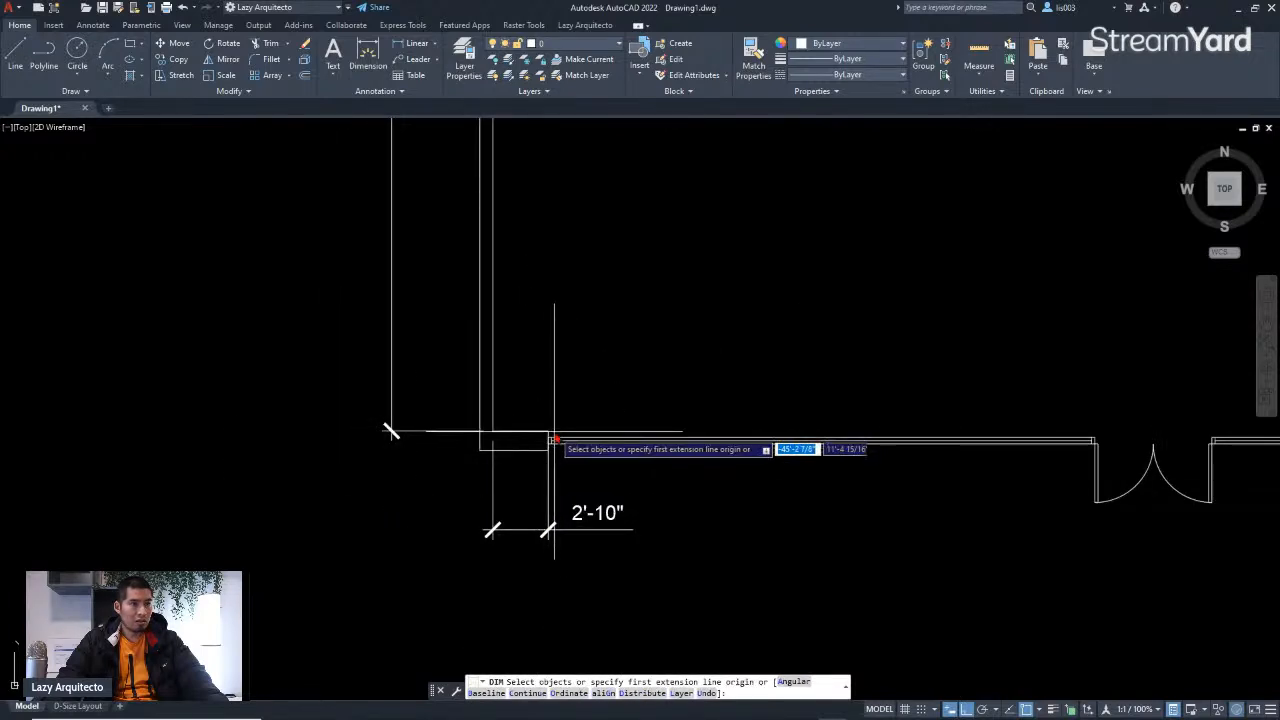
Step: Dimension the bottom wall from the end of that stretch to the left edge of the door opening, aligned with it
{"action": "left_click", "coordinate": [548, 433]}
{"action": "scroll", "coordinate": [1068, 445], "scroll_direction": "up", "scroll_amount": 5}
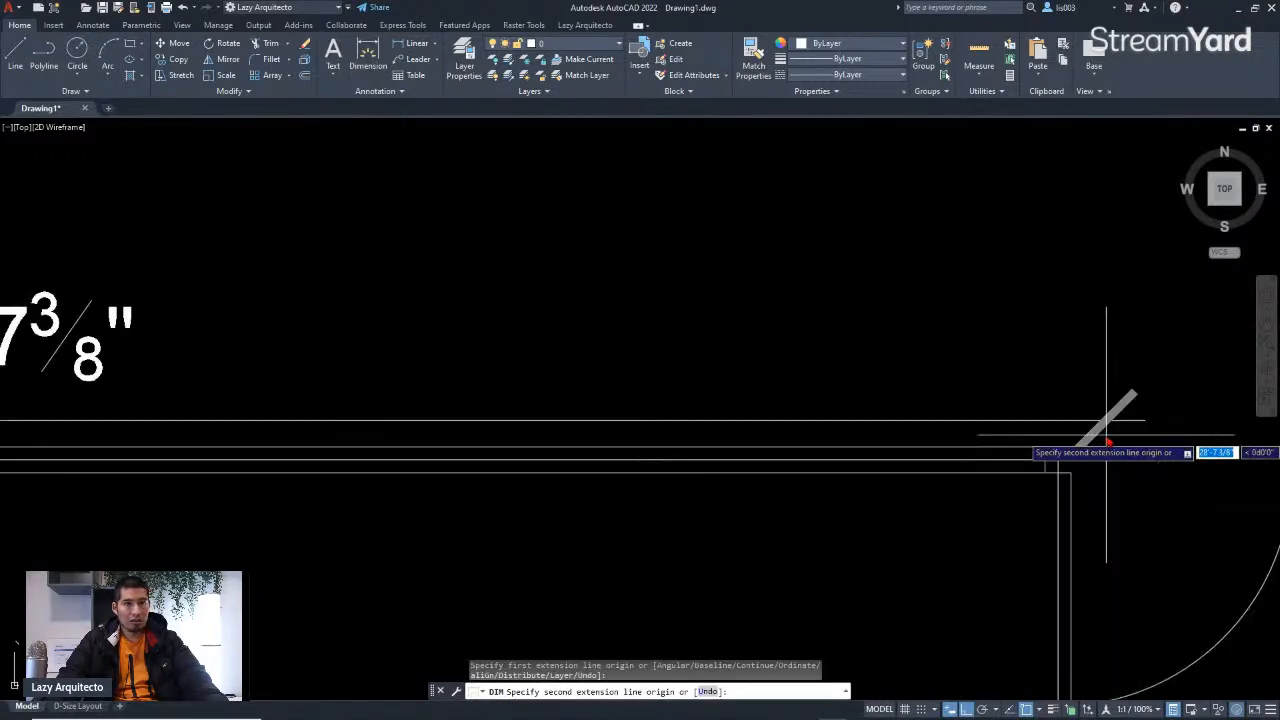
{"action": "left_click", "coordinate": [1062, 455]}
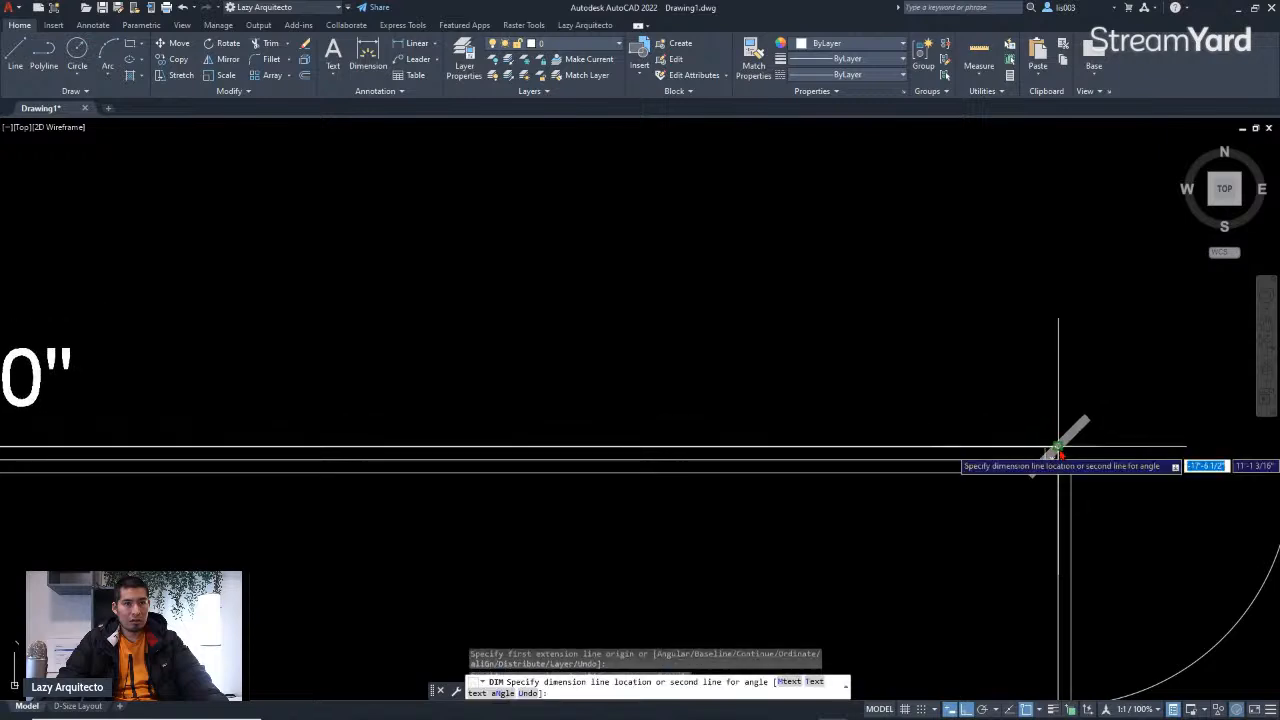
{"action": "scroll", "coordinate": [1063, 445], "scroll_direction": "down", "scroll_amount": 5}
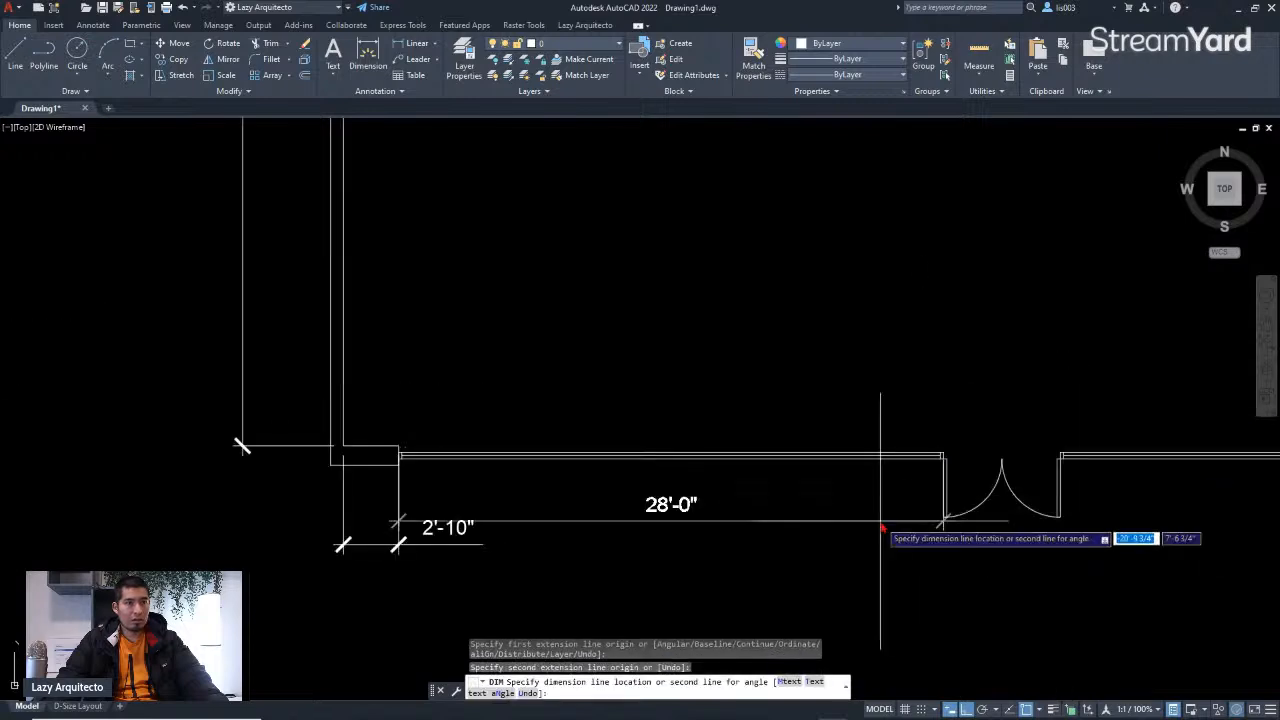
{"action": "left_click", "coordinate": [484, 545]}
Step: Dimension the door opening in the bottom wall, then undo that dimension
{"action": "scroll", "coordinate": [560, 514], "scroll_direction": "down", "scroll_amount": 3}
{"action": "scroll", "coordinate": [837, 528], "scroll_direction": "up", "scroll_amount": 5}
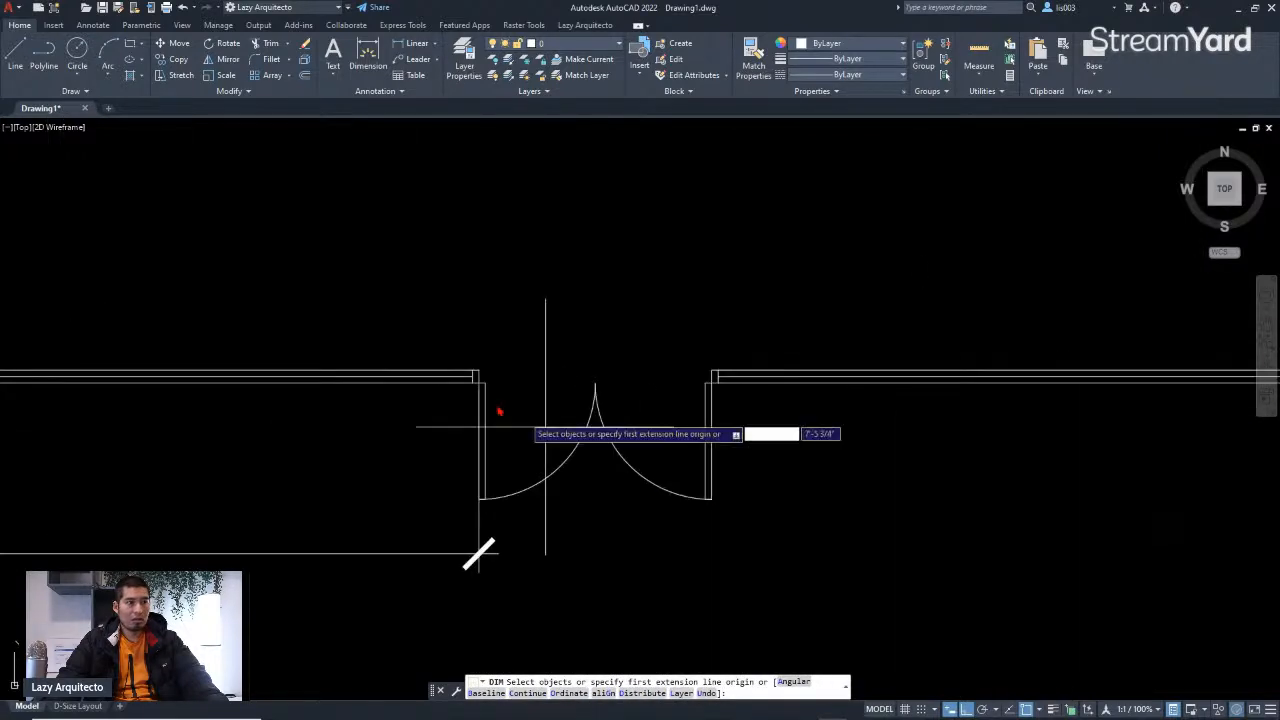
{"action": "left_click", "coordinate": [474, 372]}
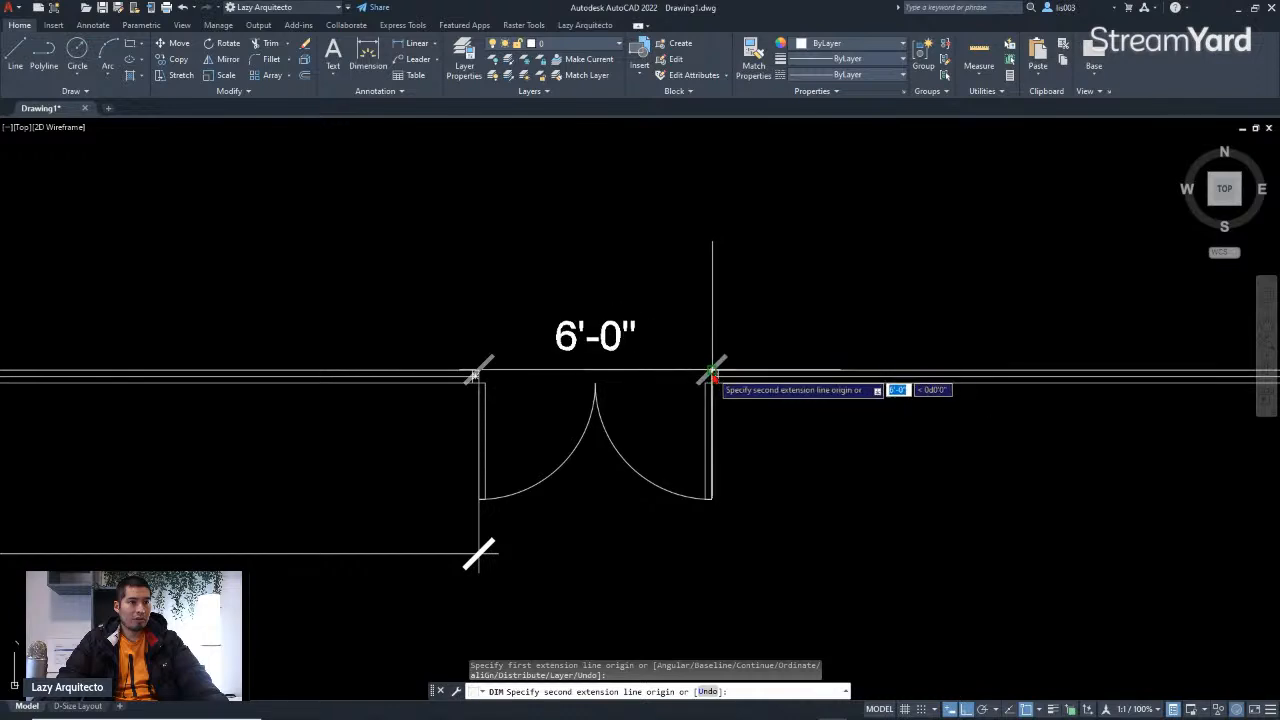
{"action": "left_click", "coordinate": [712, 374]}
{"action": "left_click", "coordinate": [497, 558]}
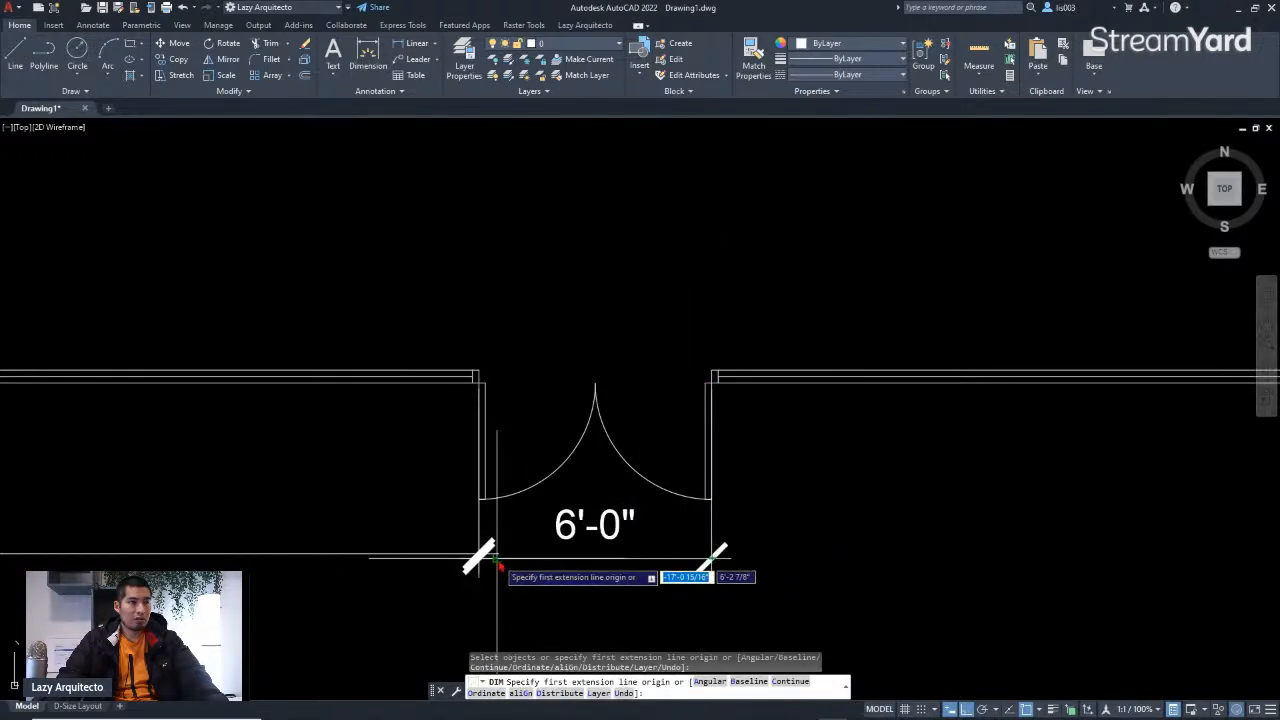
{"action": "key", "text": "ctrl+z"}
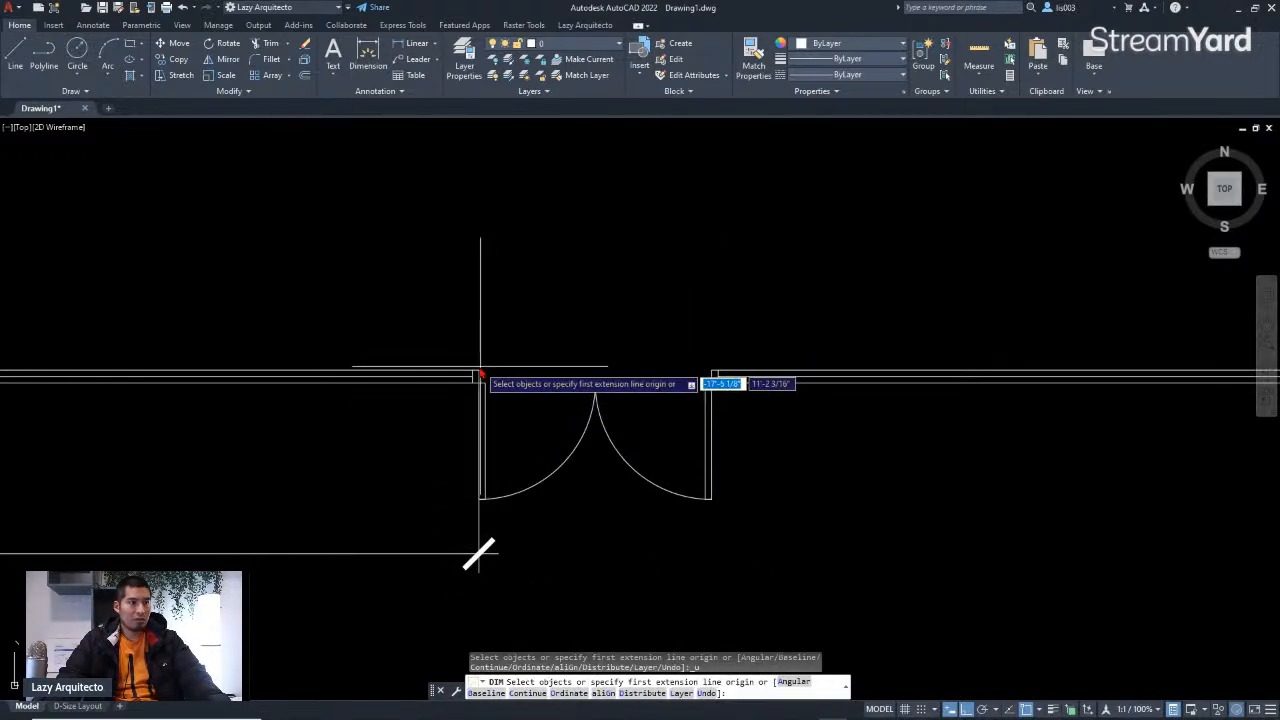
Step: Dimension the door opening's width, placing it in line with the other bottom dimensions
{"action": "left_click", "coordinate": [478, 374]}
{"action": "left_click", "coordinate": [713, 375]}
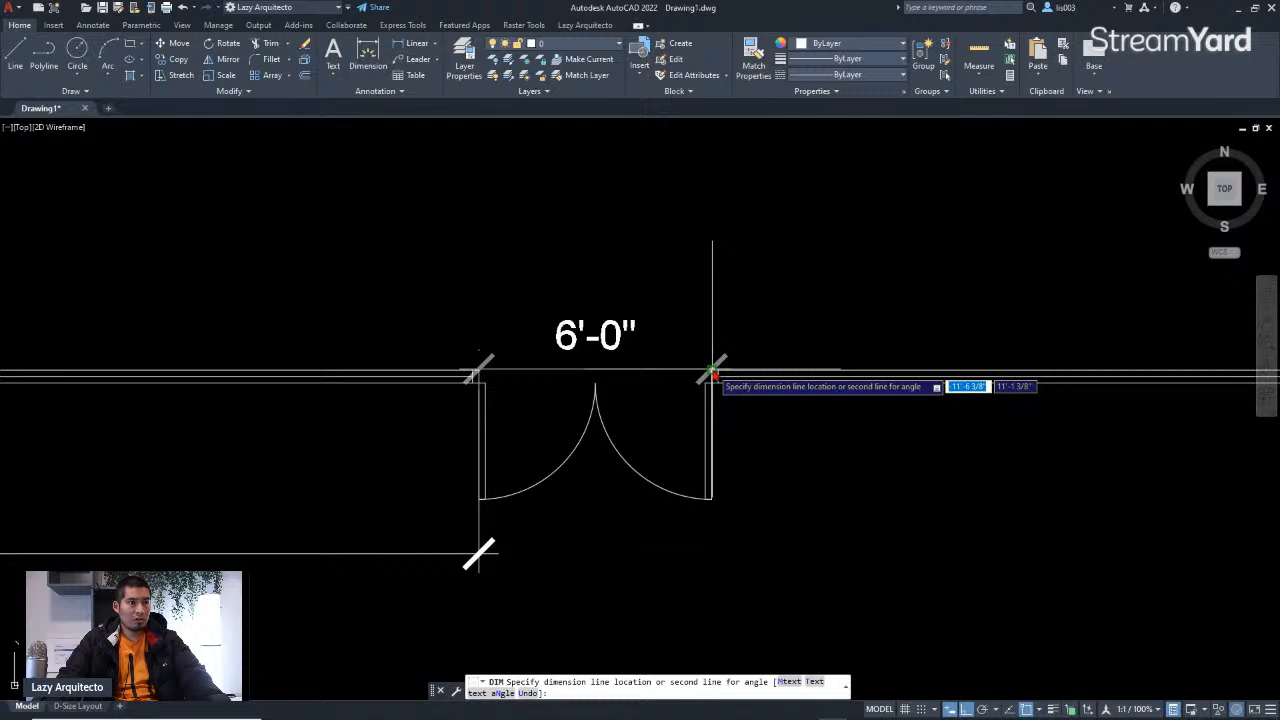
{"action": "left_click", "coordinate": [515, 542]}
Step: Dimension the bottom wall from the door's right edge to the wall jog, aligned with the bottom row
{"action": "scroll", "coordinate": [517, 514], "scroll_direction": "down", "scroll_amount": 5}
{"action": "scroll", "coordinate": [532, 468], "scroll_direction": "up", "scroll_amount": 5}
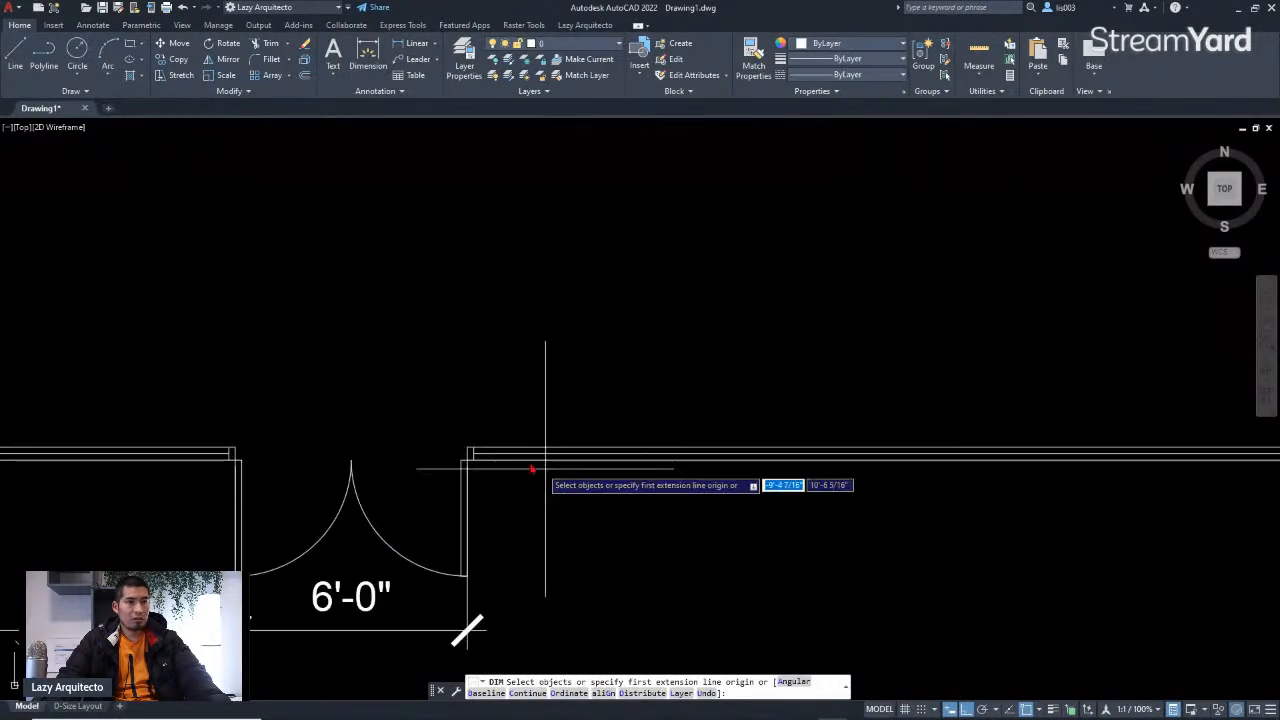
{"action": "left_click", "coordinate": [467, 452]}
{"action": "scroll", "coordinate": [470, 451], "scroll_direction": "down", "scroll_amount": 3}
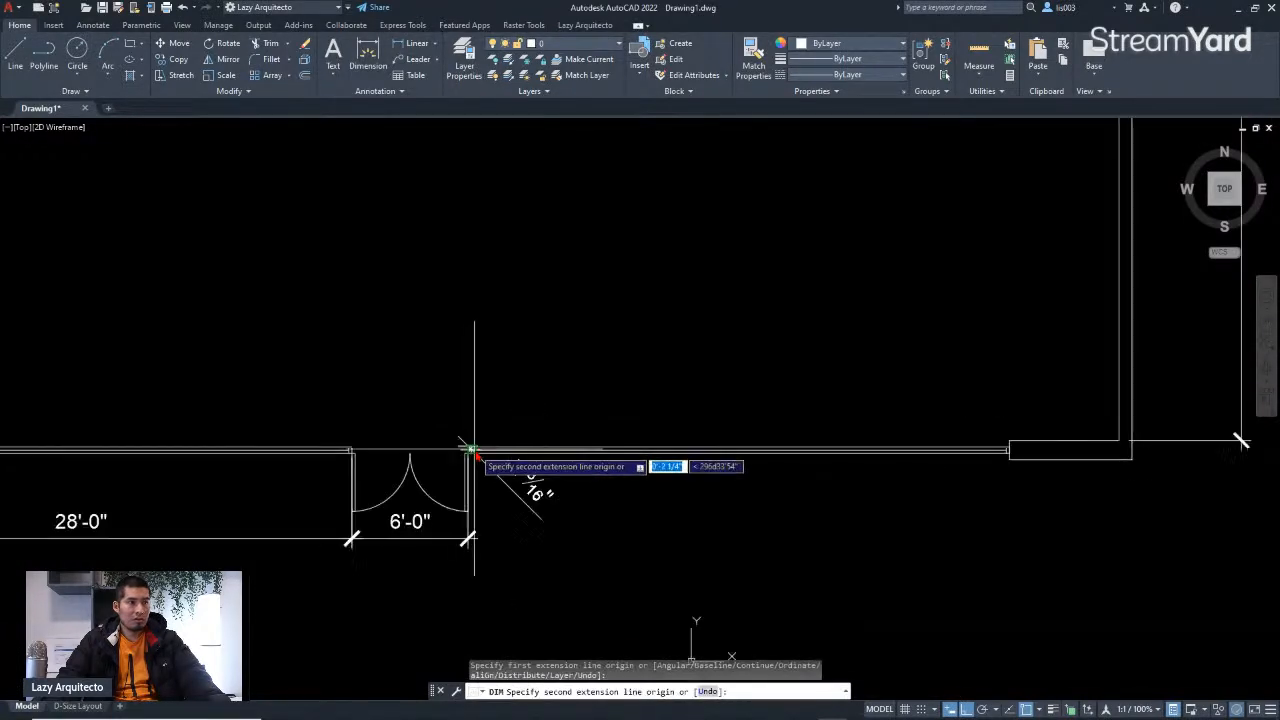
{"action": "scroll", "coordinate": [960, 443], "scroll_direction": "up", "scroll_amount": 3}
{"action": "left_click", "coordinate": [1048, 443]}
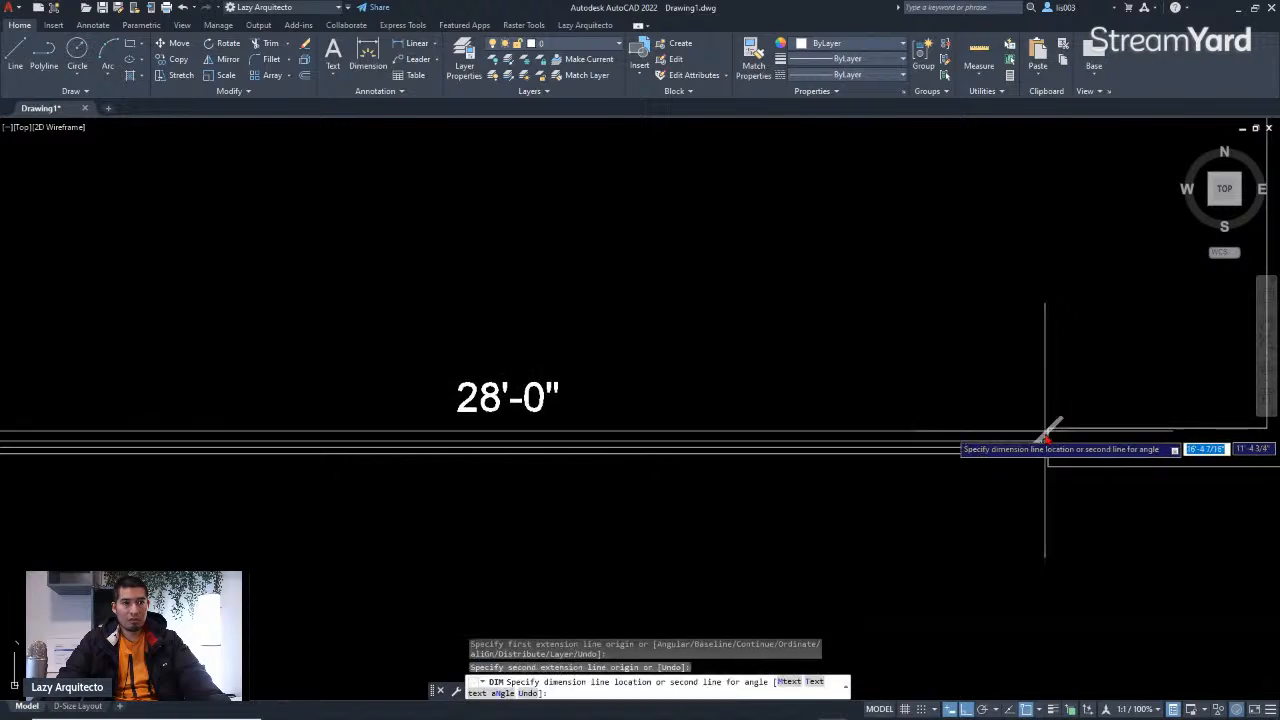
{"action": "scroll", "coordinate": [1048, 445], "scroll_direction": "down", "scroll_amount": 3}
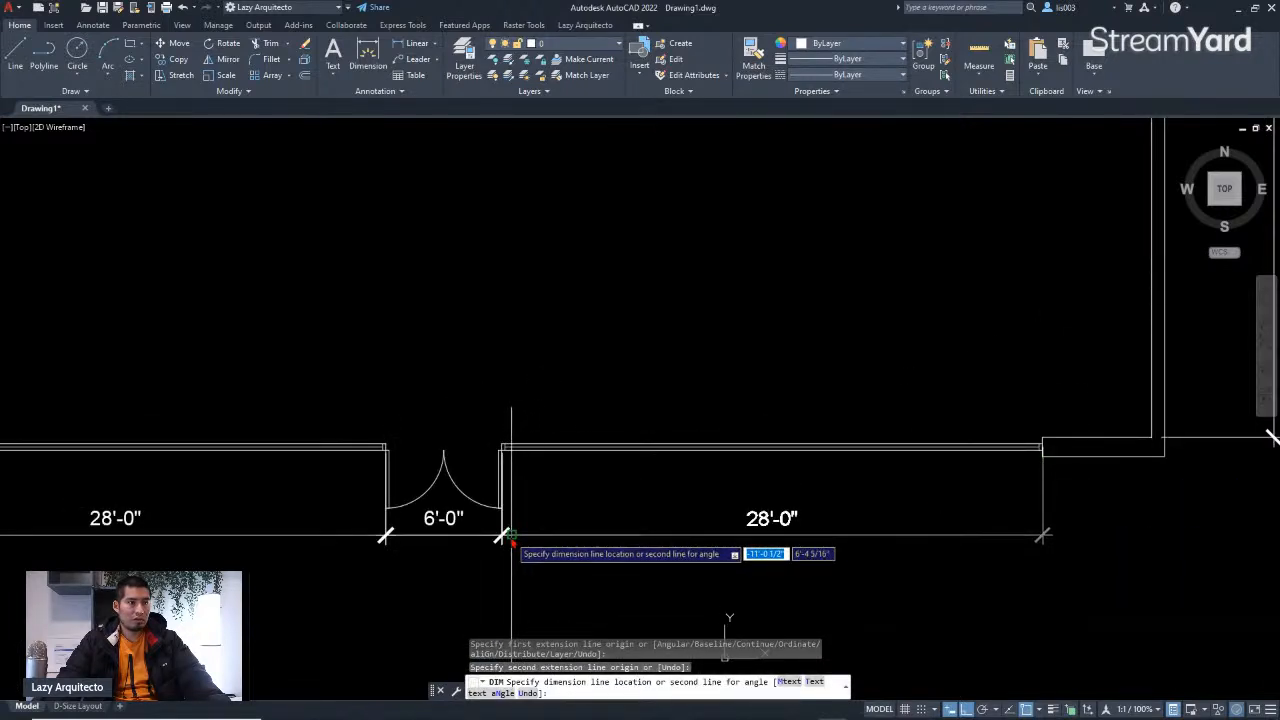
{"action": "left_click", "coordinate": [519, 538]}
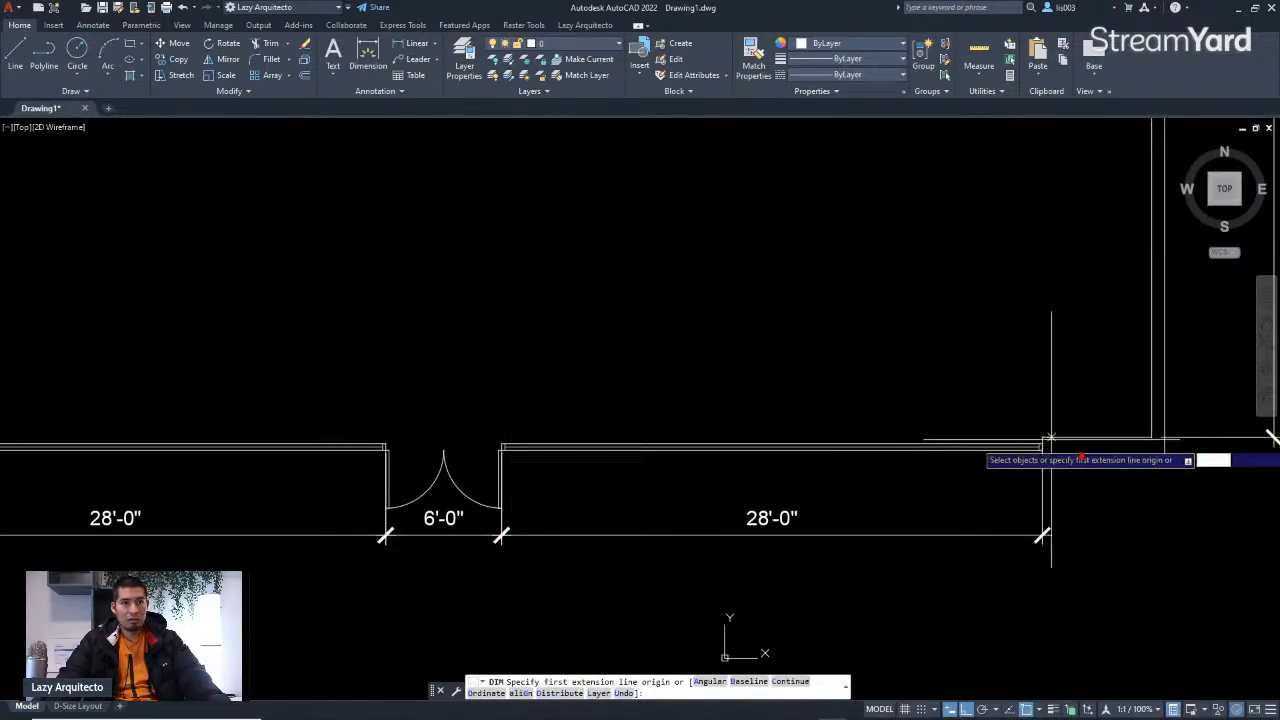
Step: Dimension the short wall jog at the bottom-right by selecting its line, aligned with the bottom row
{"action": "scroll", "coordinate": [1150, 445], "scroll_direction": "up", "scroll_amount": 4}
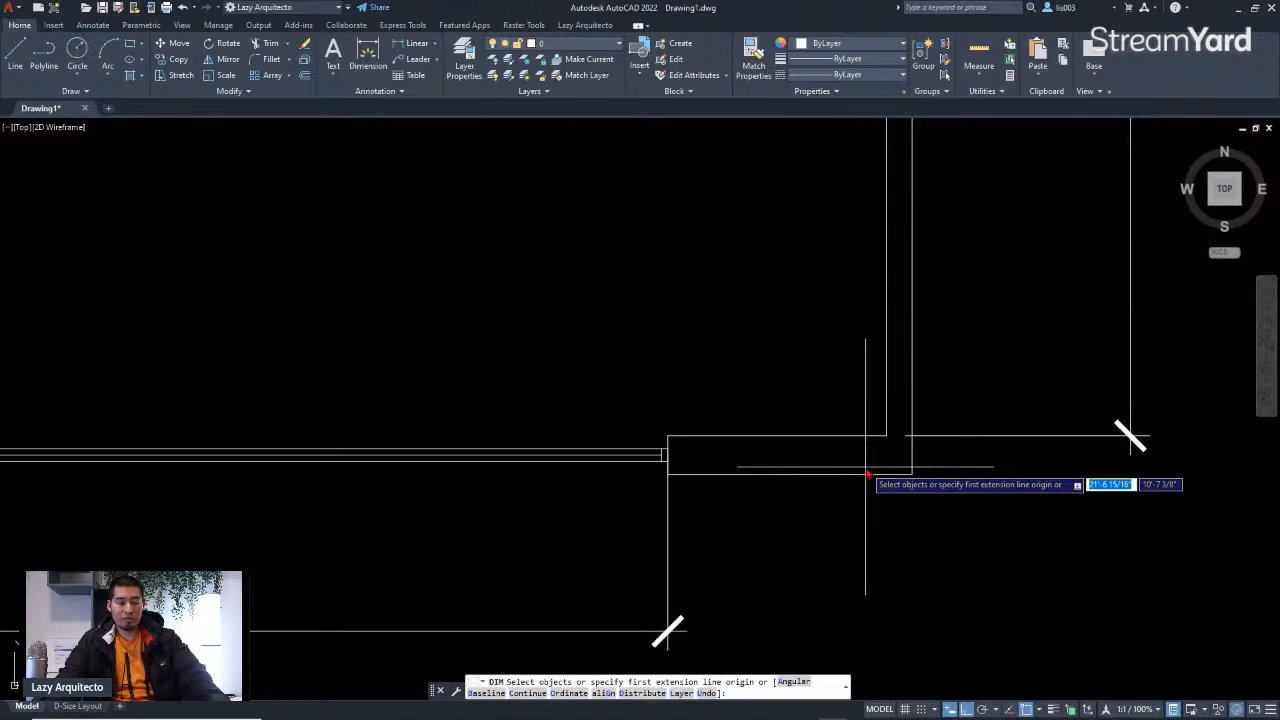
{"action": "scroll", "coordinate": [803, 471], "scroll_direction": "down", "scroll_amount": 4}
{"action": "scroll", "coordinate": [800, 480], "scroll_direction": "up", "scroll_amount": 4}
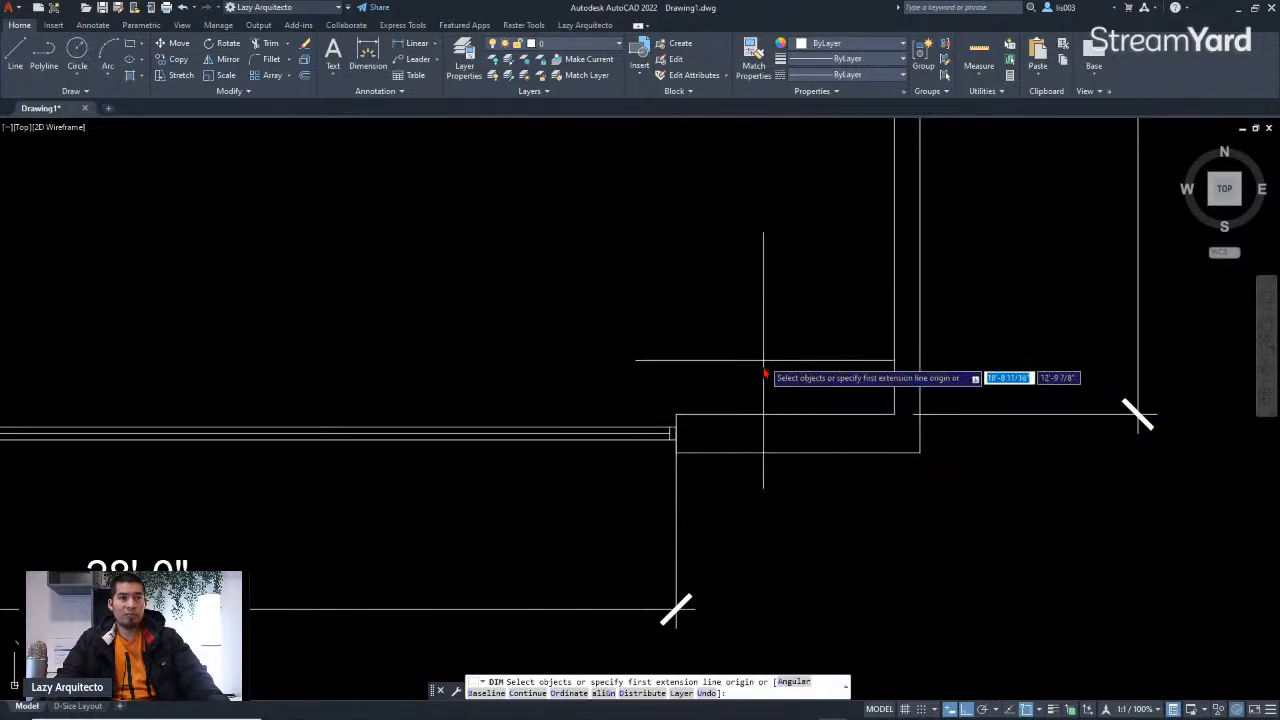
{"action": "scroll", "coordinate": [765, 375], "scroll_direction": "up", "scroll_amount": 3}
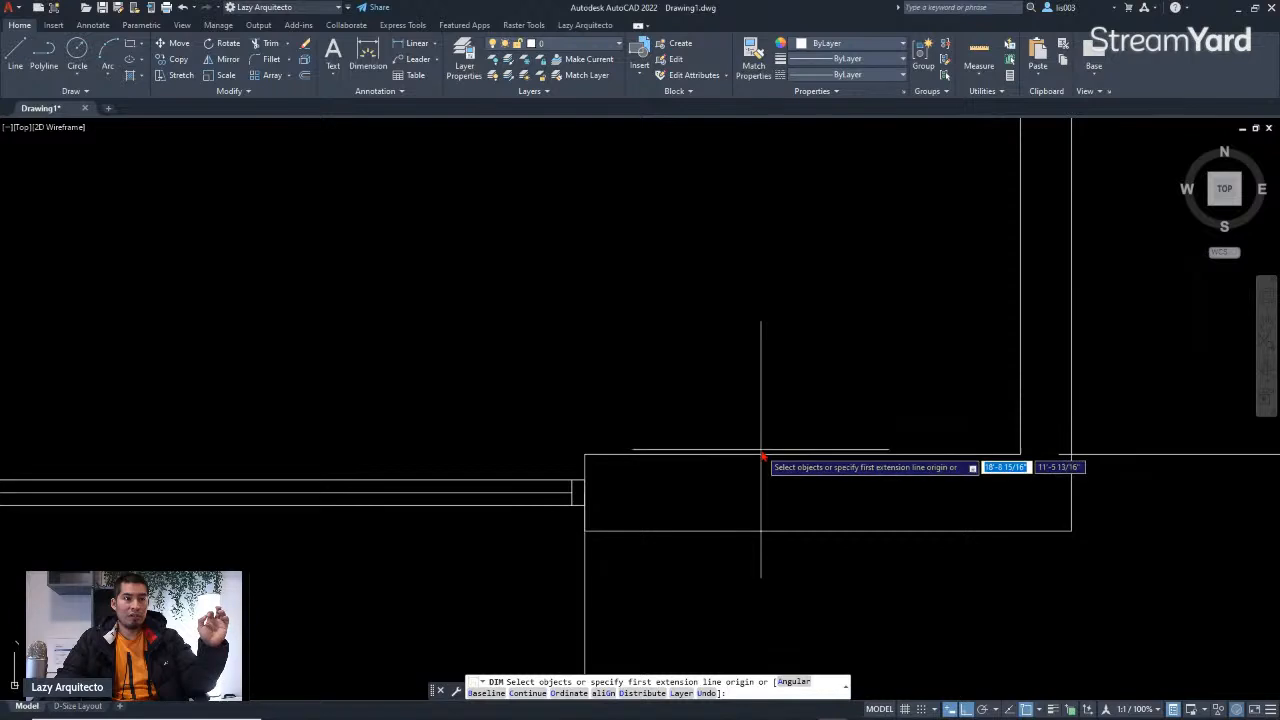
{"action": "key", "text": "Return"}
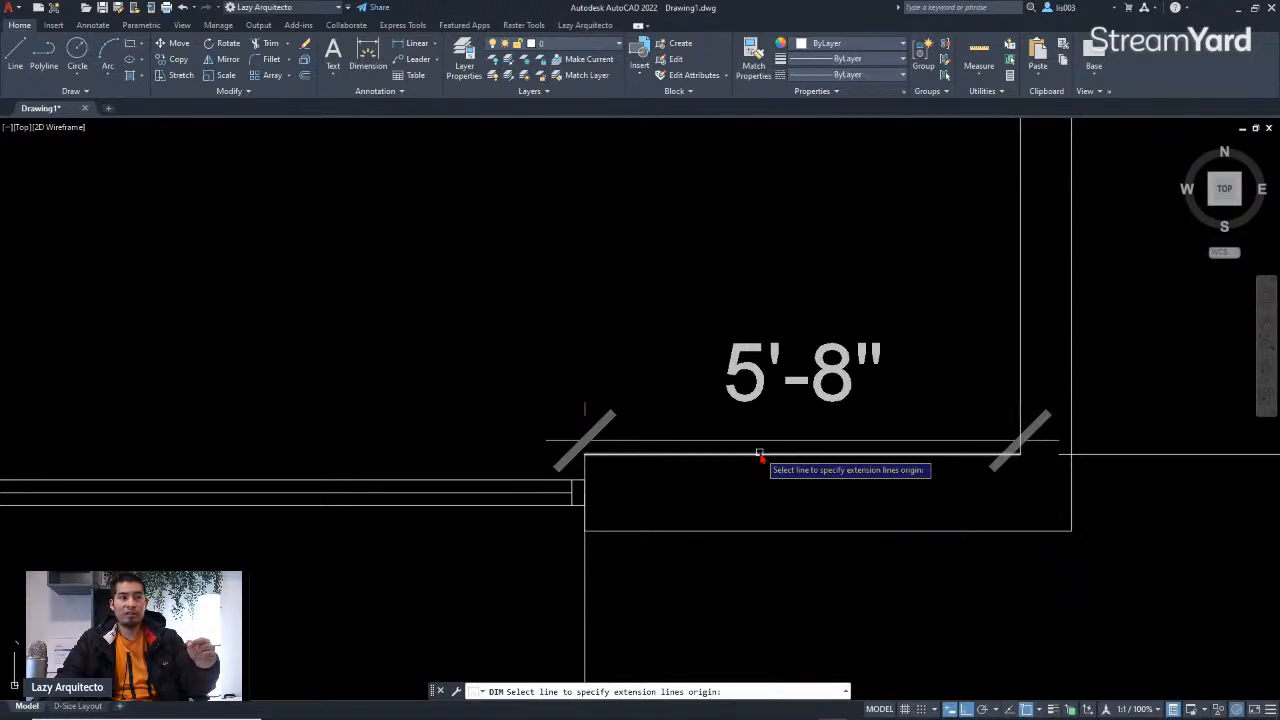
{"action": "left_click", "coordinate": [760, 455]}
{"action": "scroll", "coordinate": [765, 455], "scroll_direction": "down", "scroll_amount": 3}
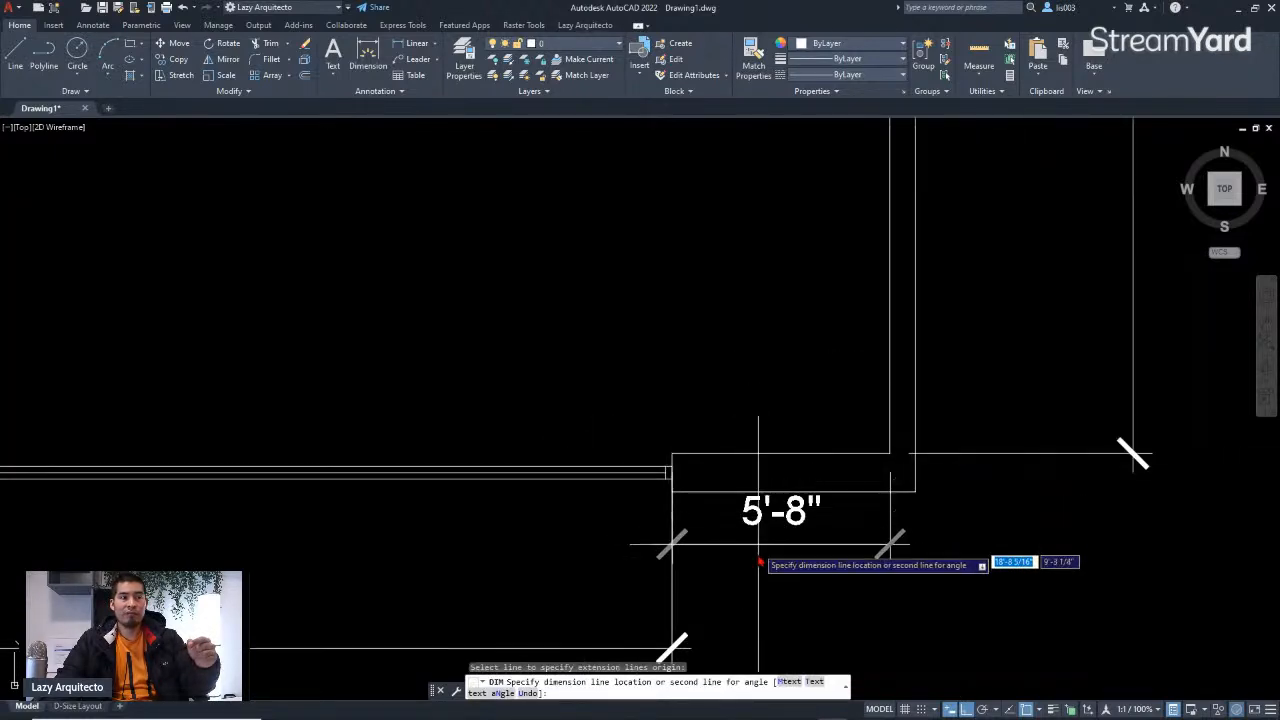
{"action": "left_click", "coordinate": [695, 652]}
Step: Compare the hand-drawn sketch's room dimensions with the dimensioned plan, panning and zooming between the two
{"action": "scroll", "coordinate": [814, 568], "scroll_direction": "down", "scroll_amount": 5}
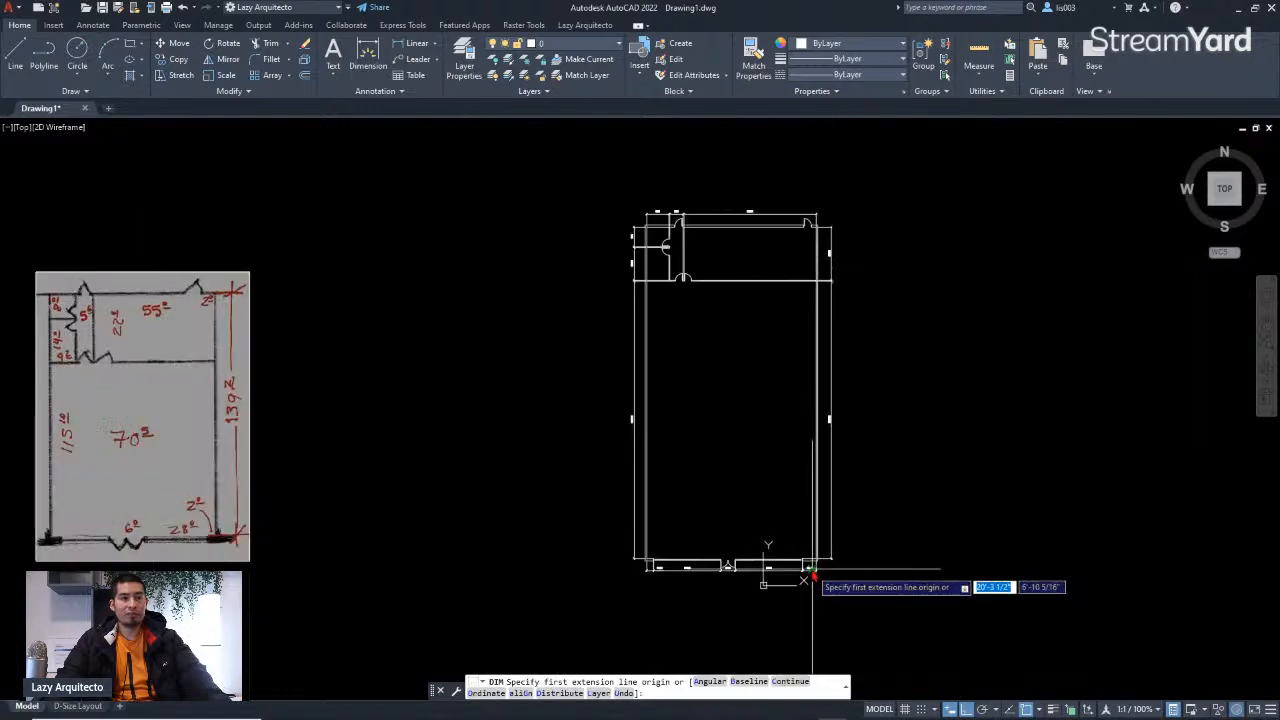
{"action": "scroll", "coordinate": [747, 440], "scroll_direction": "up", "scroll_amount": 4}
{"action": "scroll", "coordinate": [746, 450], "scroll_direction": "down", "scroll_amount": 4}
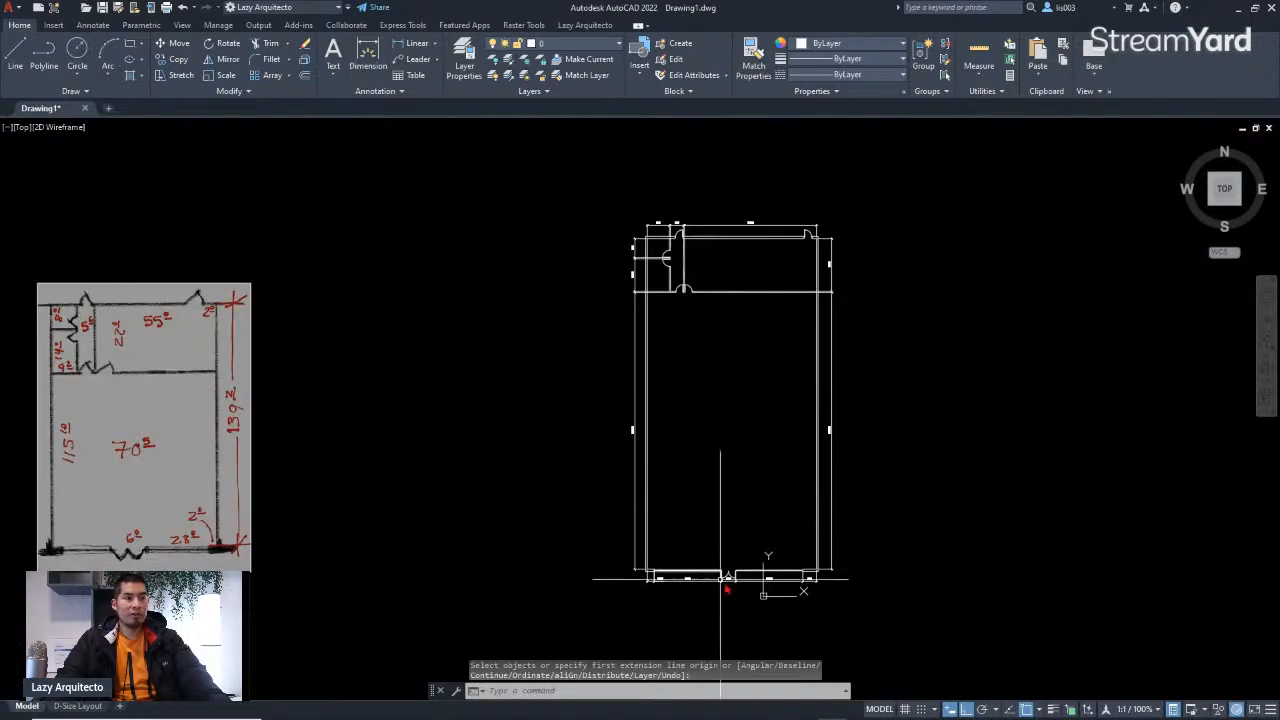
{"action": "scroll", "coordinate": [728, 588], "scroll_direction": "up", "scroll_amount": 4}
{"action": "scroll", "coordinate": [730, 598], "scroll_direction": "down", "scroll_amount": 4}
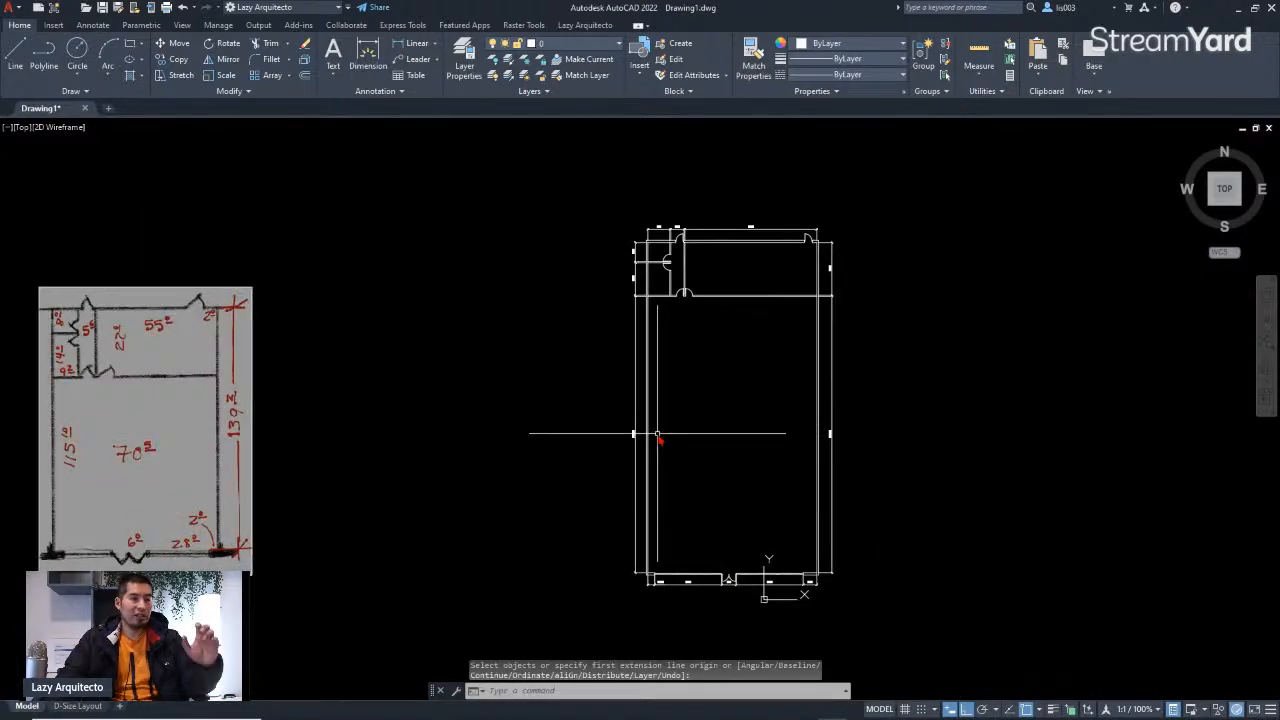
{"action": "middle_click_drag", "start_coordinate": [561, 447], "coordinate": [650, 452]}
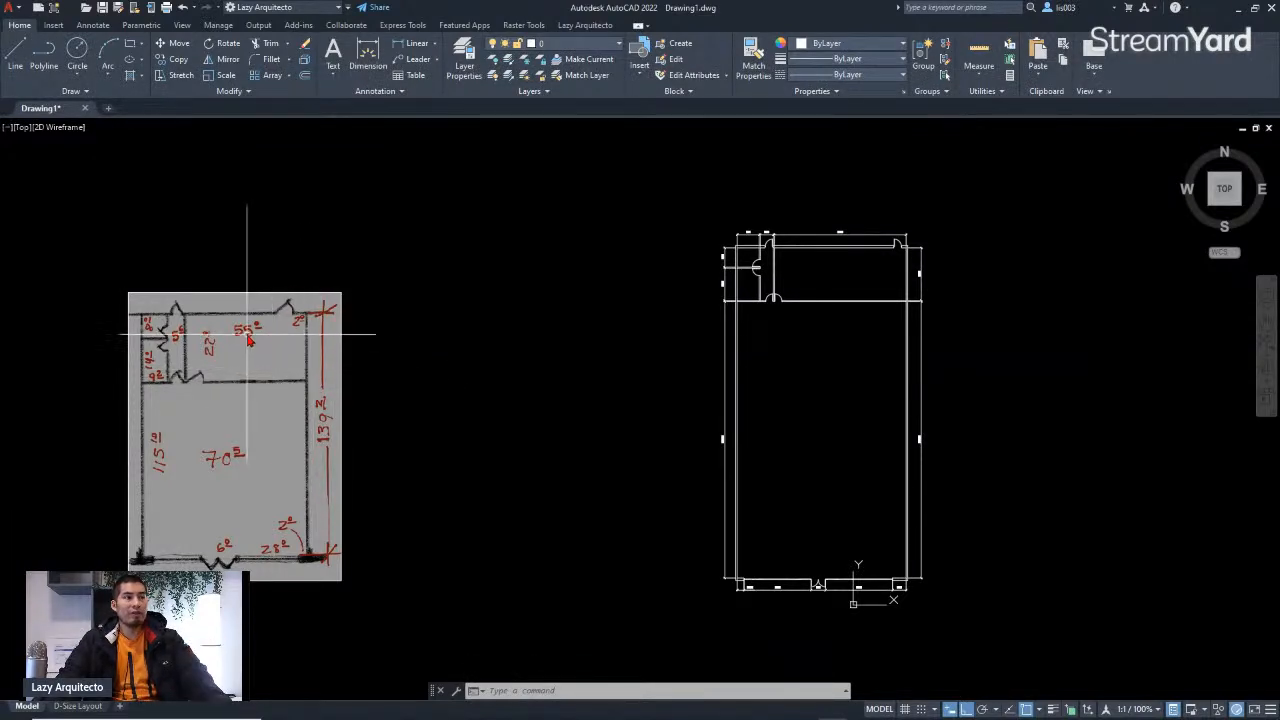
{"action": "scroll", "coordinate": [248, 340], "scroll_direction": "up", "scroll_amount": 3}
{"action": "scroll", "coordinate": [105, 345], "scroll_direction": "down", "scroll_amount": 3}
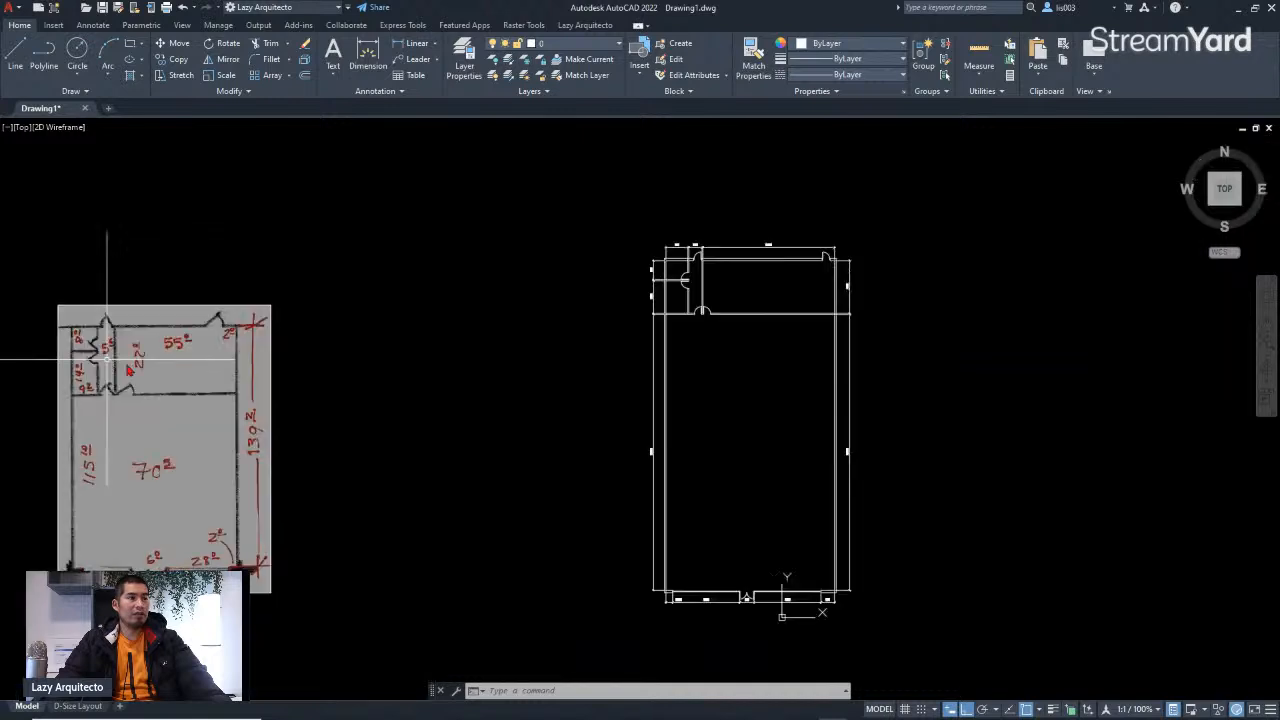
{"action": "scroll", "coordinate": [757, 287], "scroll_direction": "up", "scroll_amount": 5}
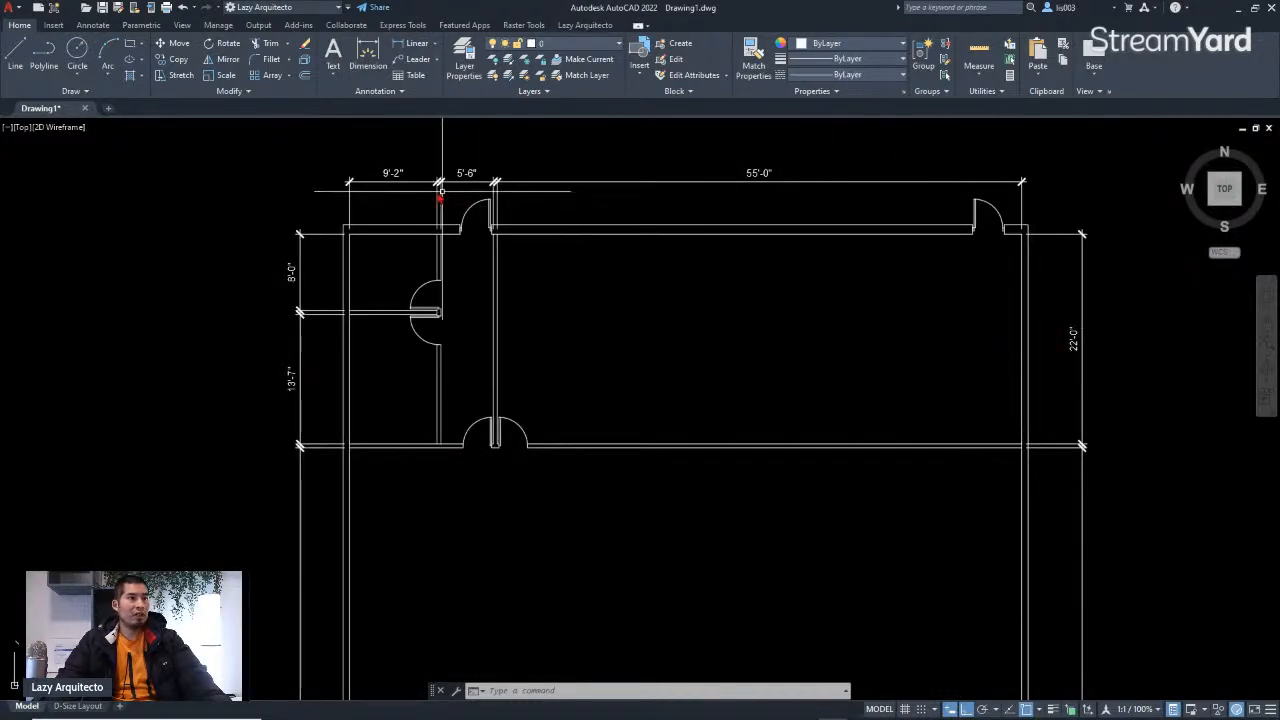
{"action": "scroll", "coordinate": [685, 210], "scroll_direction": "down", "scroll_amount": 5}
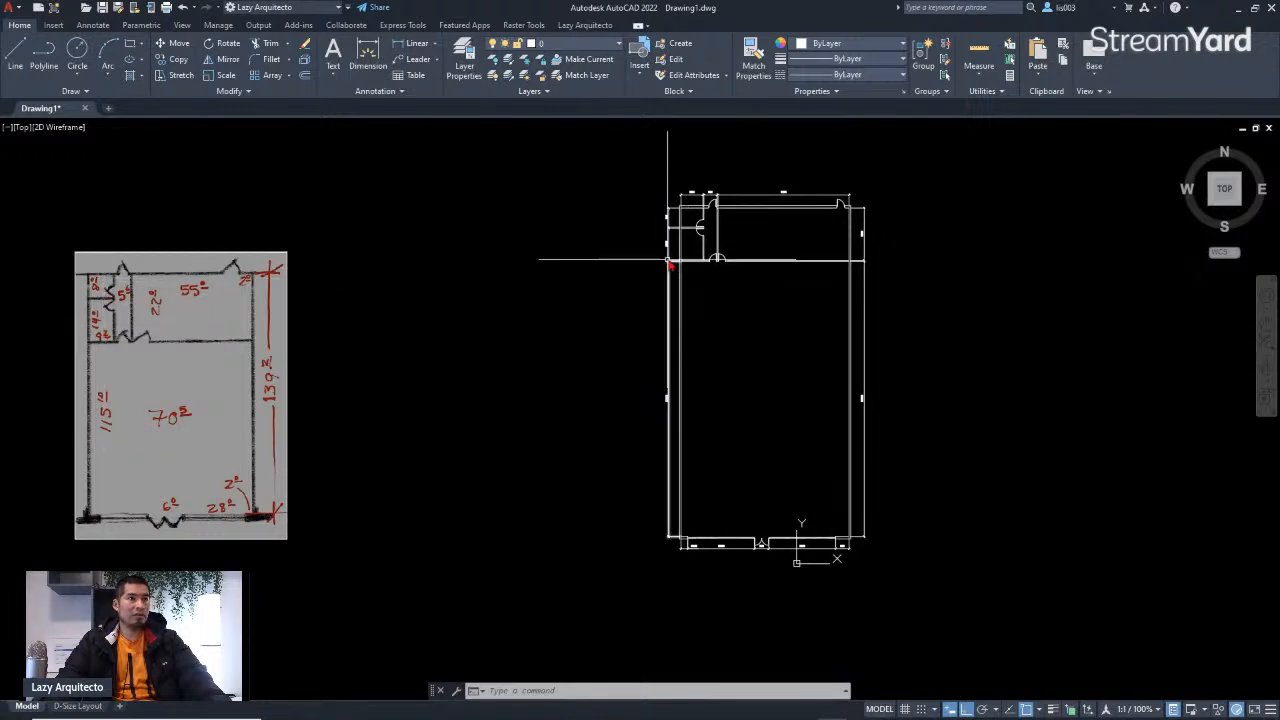
{"action": "scroll", "coordinate": [668, 260], "scroll_direction": "up", "scroll_amount": 5}
{"action": "scroll", "coordinate": [680, 217], "scroll_direction": "up", "scroll_amount": 2}
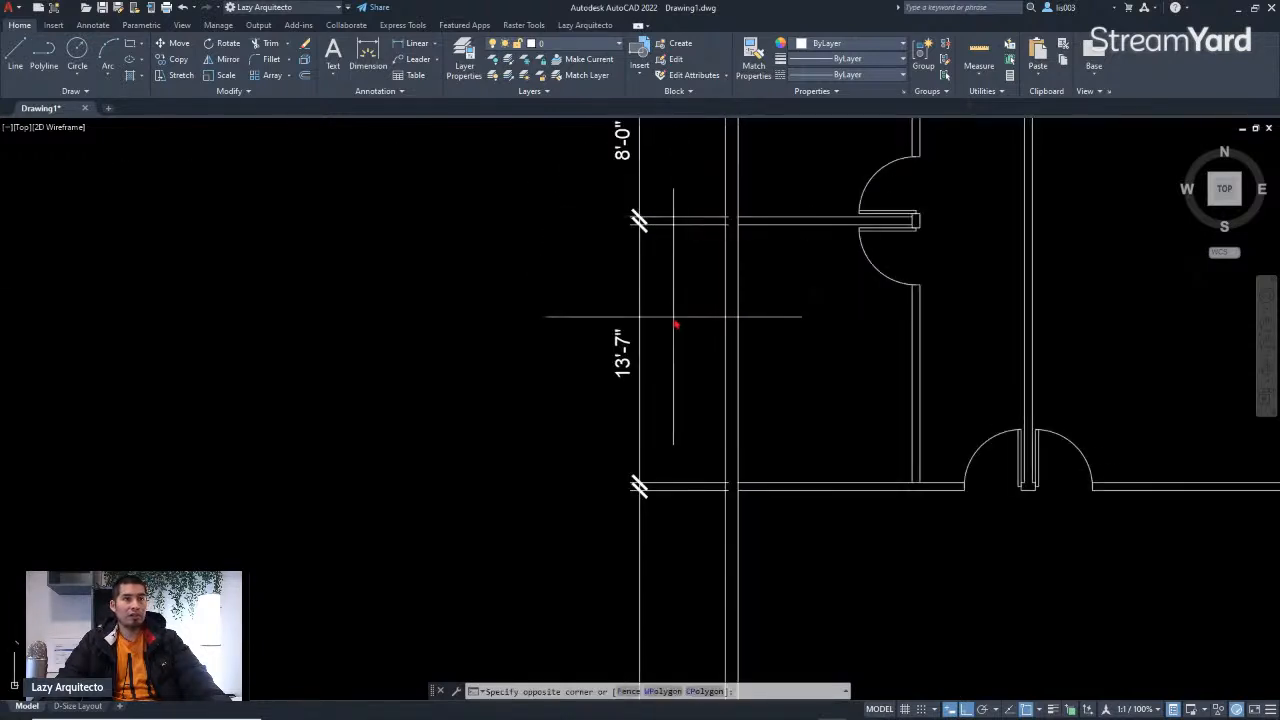
Step: Select the left wall's 13'-7" dimension to inspect its properties, then clear the selection
{"action": "left_click", "coordinate": [605, 316]}
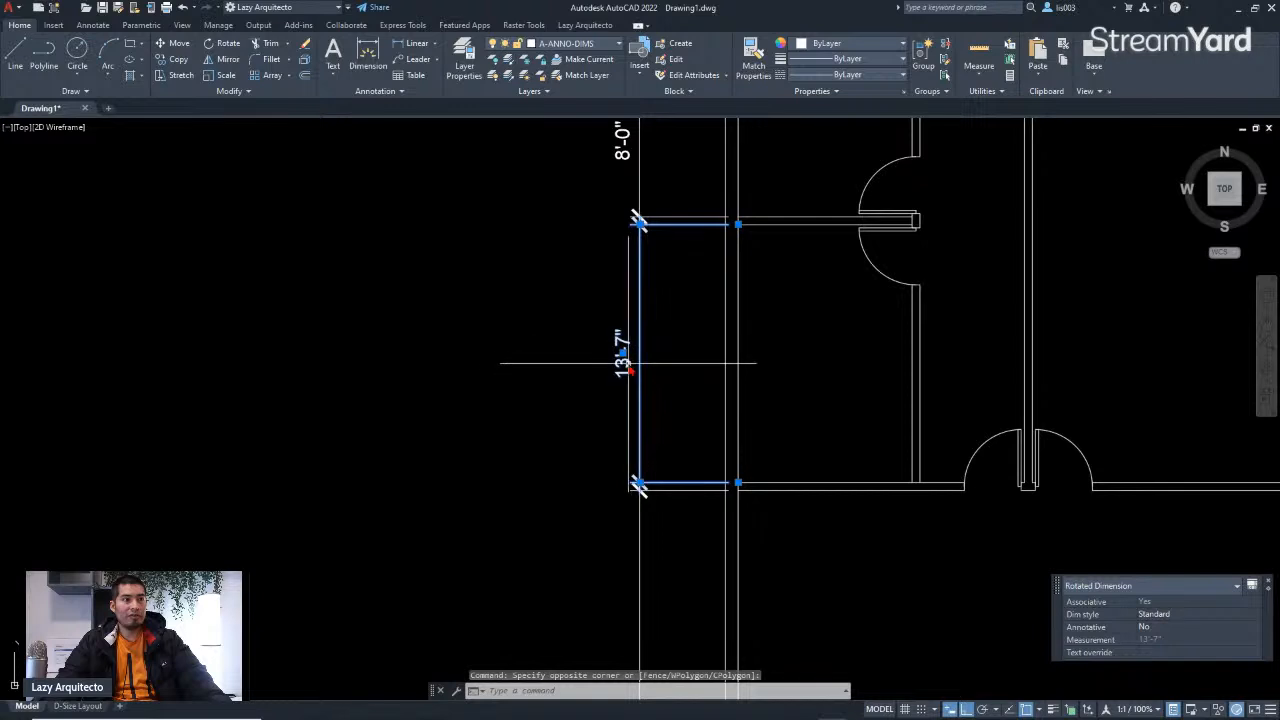
{"action": "scroll", "coordinate": [757, 400], "scroll_direction": "down", "scroll_amount": 2}
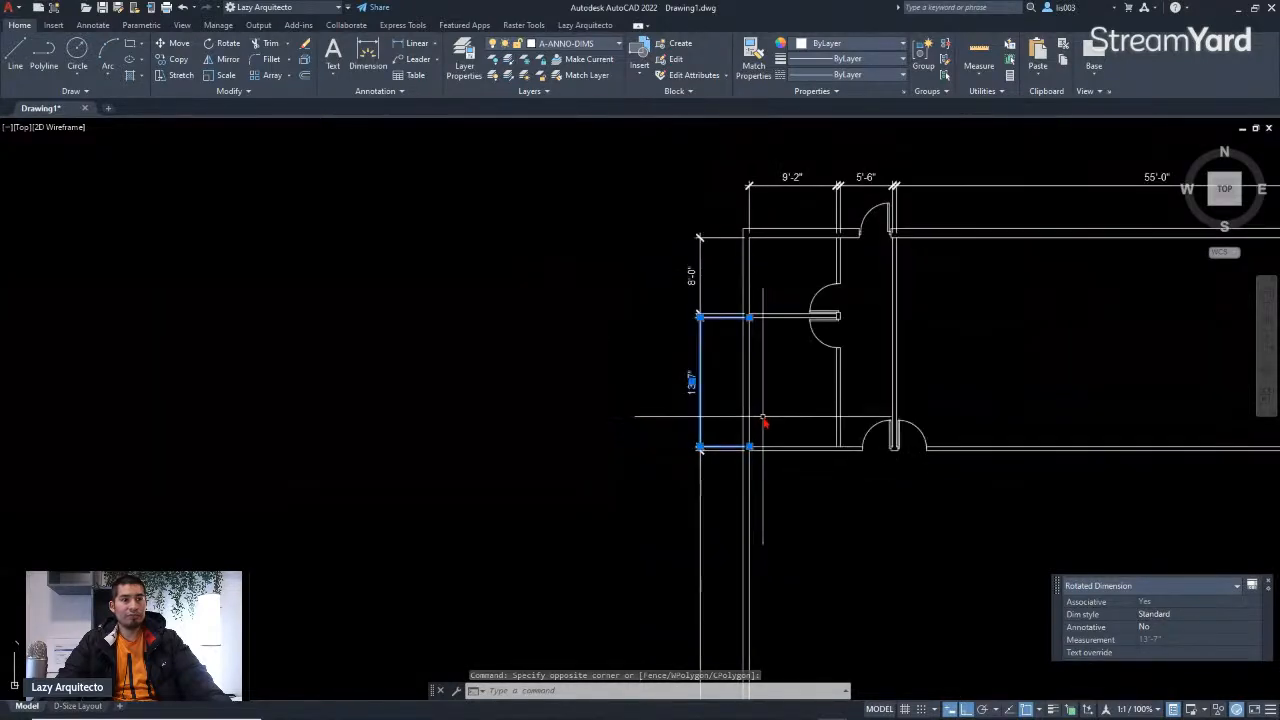
{"action": "scroll", "coordinate": [766, 416], "scroll_direction": "down", "scroll_amount": 4}
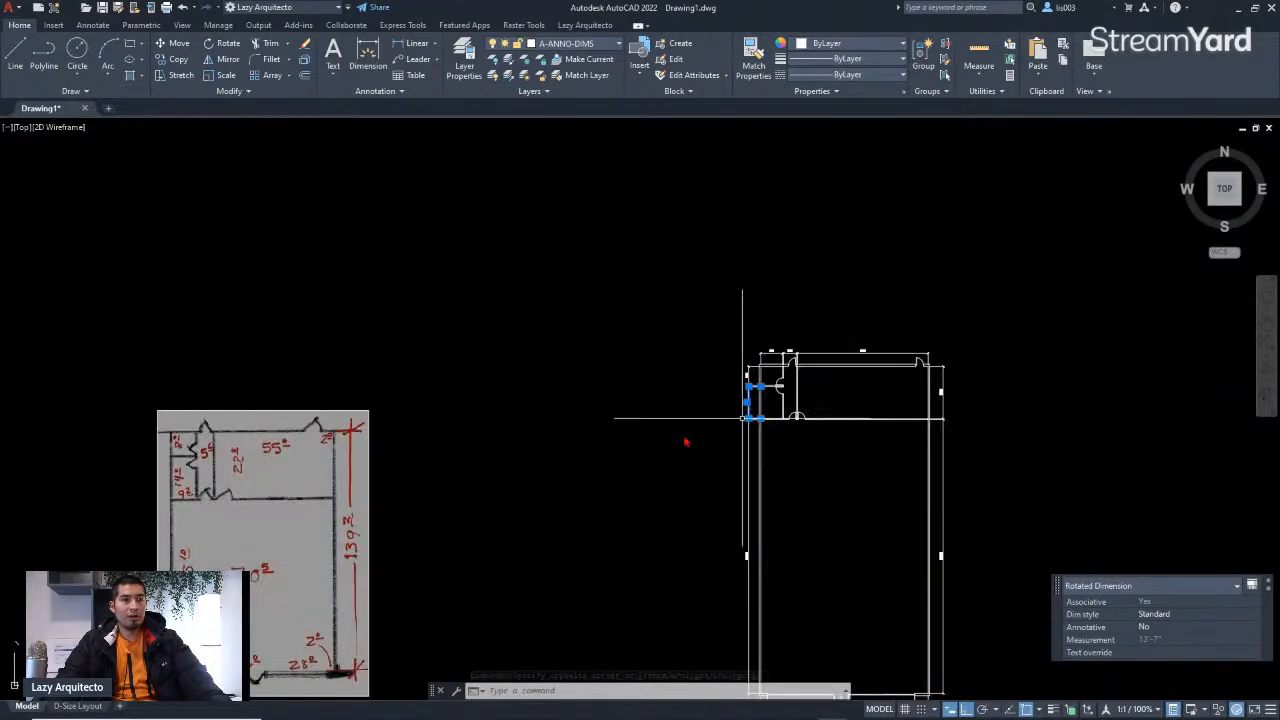
{"action": "scroll", "coordinate": [186, 495], "scroll_direction": "up", "scroll_amount": 4}
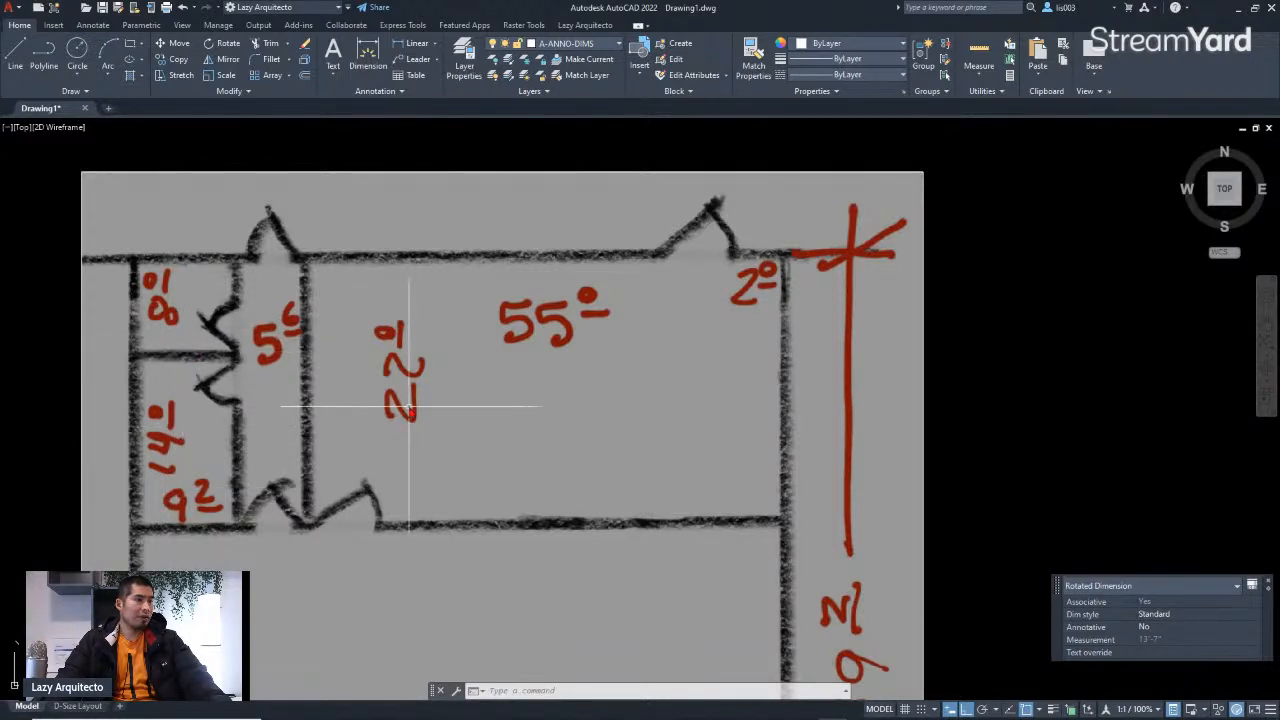
{"action": "scroll", "coordinate": [384, 405], "scroll_direction": "up", "scroll_amount": 3}
{"action": "scroll", "coordinate": [386, 390], "scroll_direction": "down", "scroll_amount": 3}
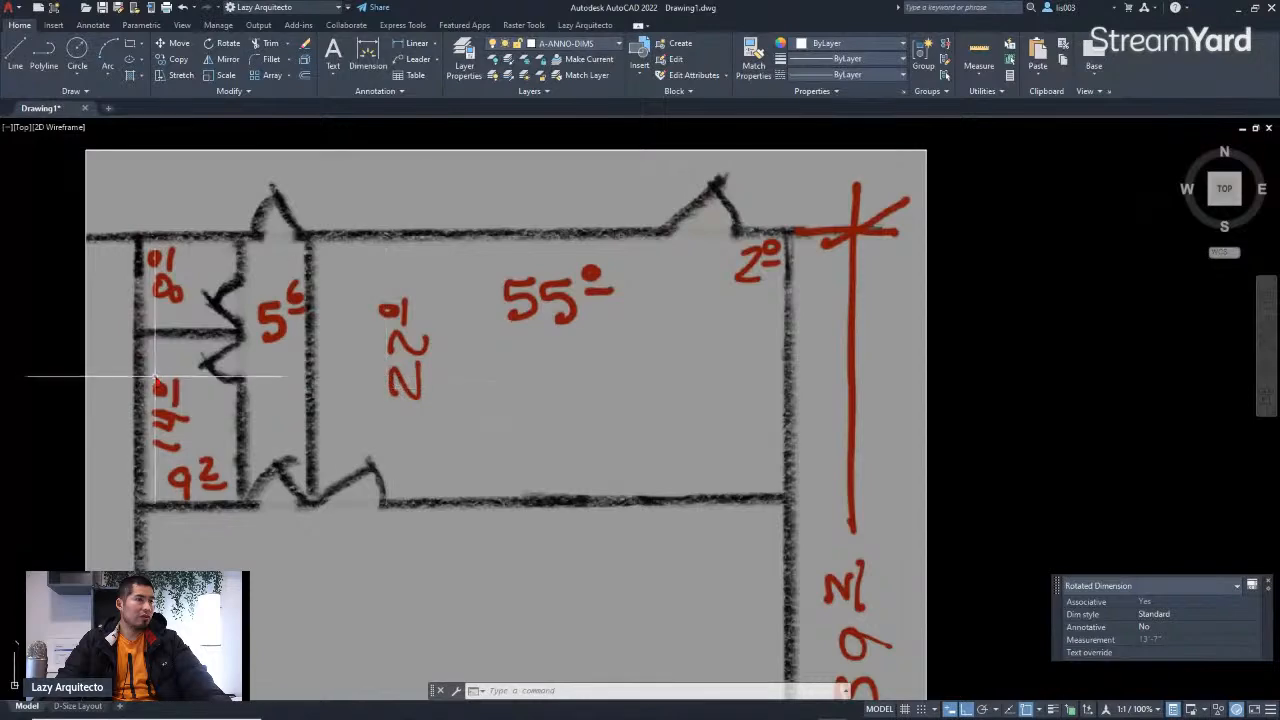
{"action": "scroll", "coordinate": [155, 380], "scroll_direction": "down", "scroll_amount": 6}
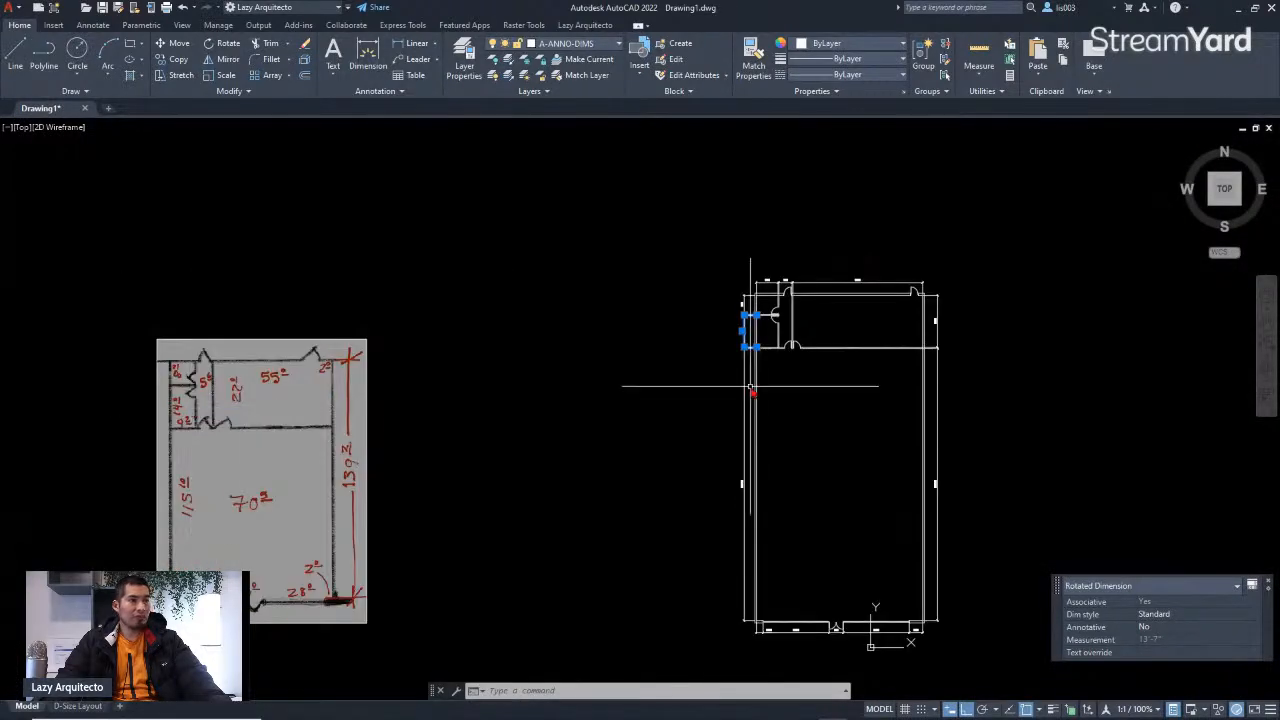
{"action": "scroll", "coordinate": [751, 387], "scroll_direction": "up", "scroll_amount": 6}
{"action": "middle_click_drag", "start_coordinate": [803, 334], "coordinate": [670, 373]}
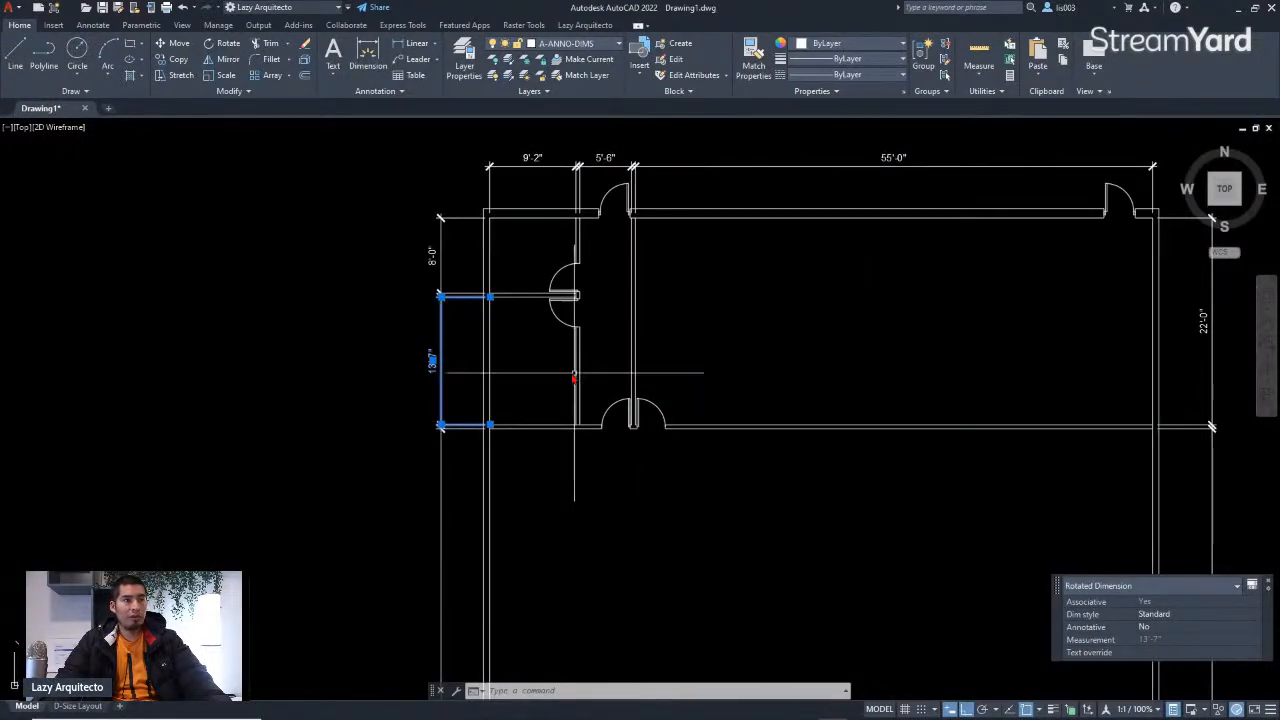
{"action": "left_click", "coordinate": [574, 376]}
{"action": "key", "text": "Escape"}
{"action": "left_click", "coordinate": [428, 363]}
{"action": "left_click", "coordinate": [436, 352]}
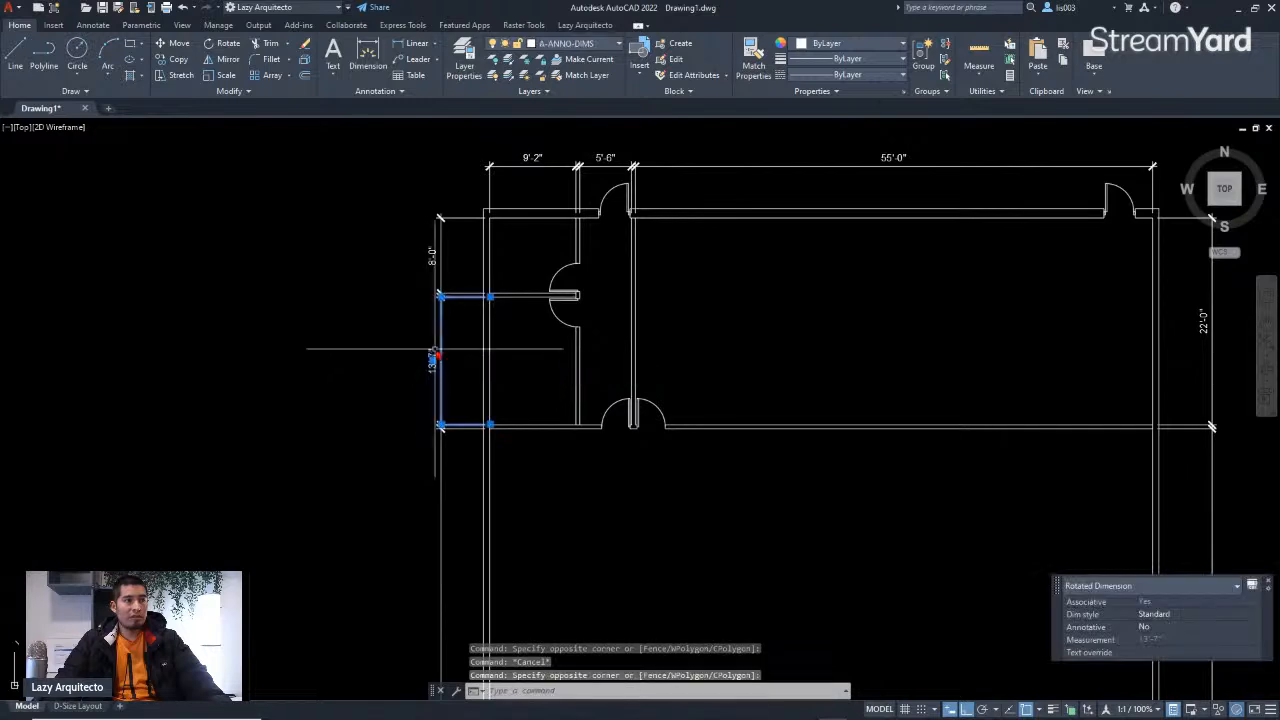
{"action": "key", "text": "Escape"}
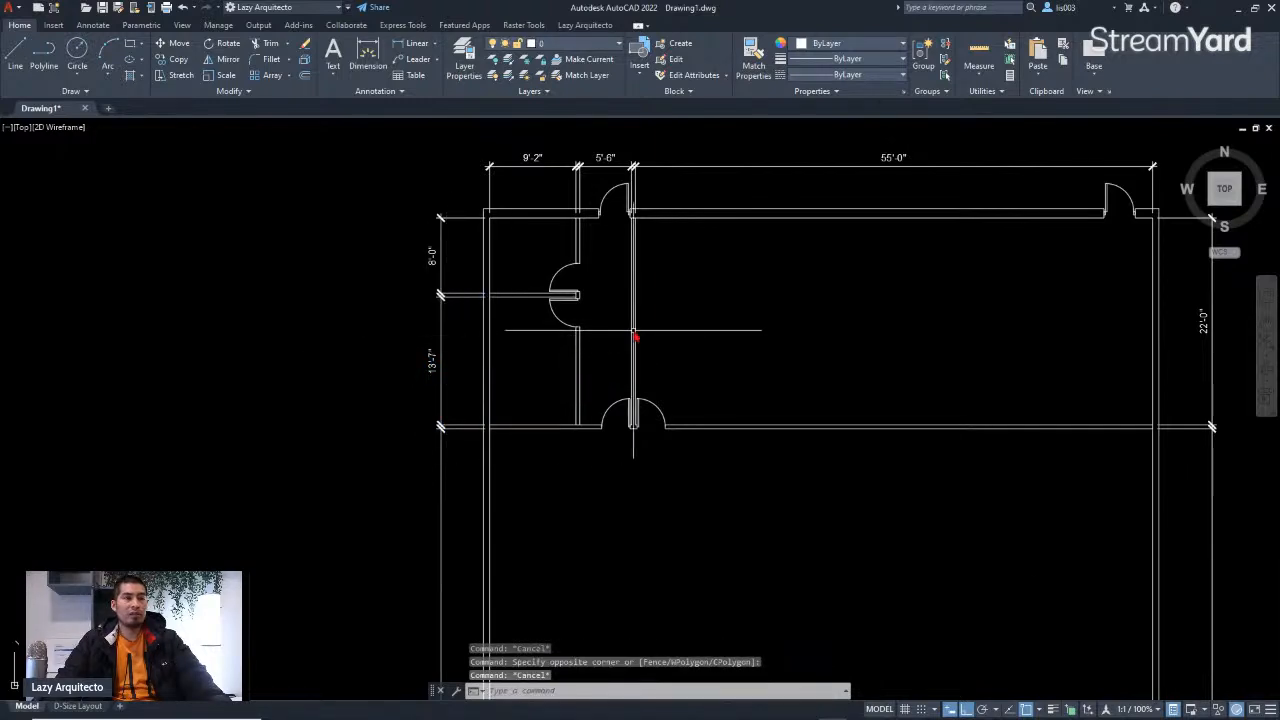
Step: Check the sketch's left-side room values against the 13'-7" dimension, reselecting it and clearing the selection
{"action": "scroll", "coordinate": [697, 343], "scroll_direction": "down", "scroll_amount": 4}
{"action": "scroll", "coordinate": [423, 379], "scroll_direction": "down", "scroll_amount": 2}
{"action": "scroll", "coordinate": [423, 386], "scroll_direction": "up", "scroll_amount": 9}
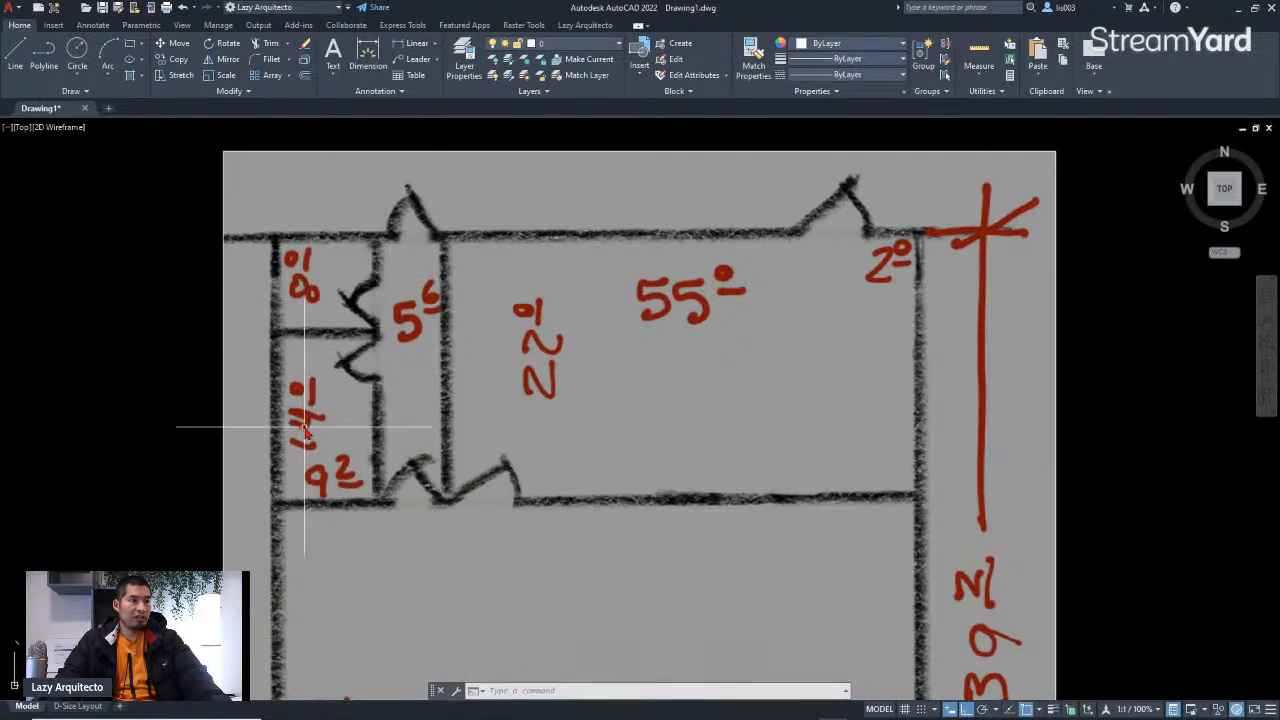
{"action": "scroll", "coordinate": [325, 383], "scroll_direction": "up", "scroll_amount": 3}
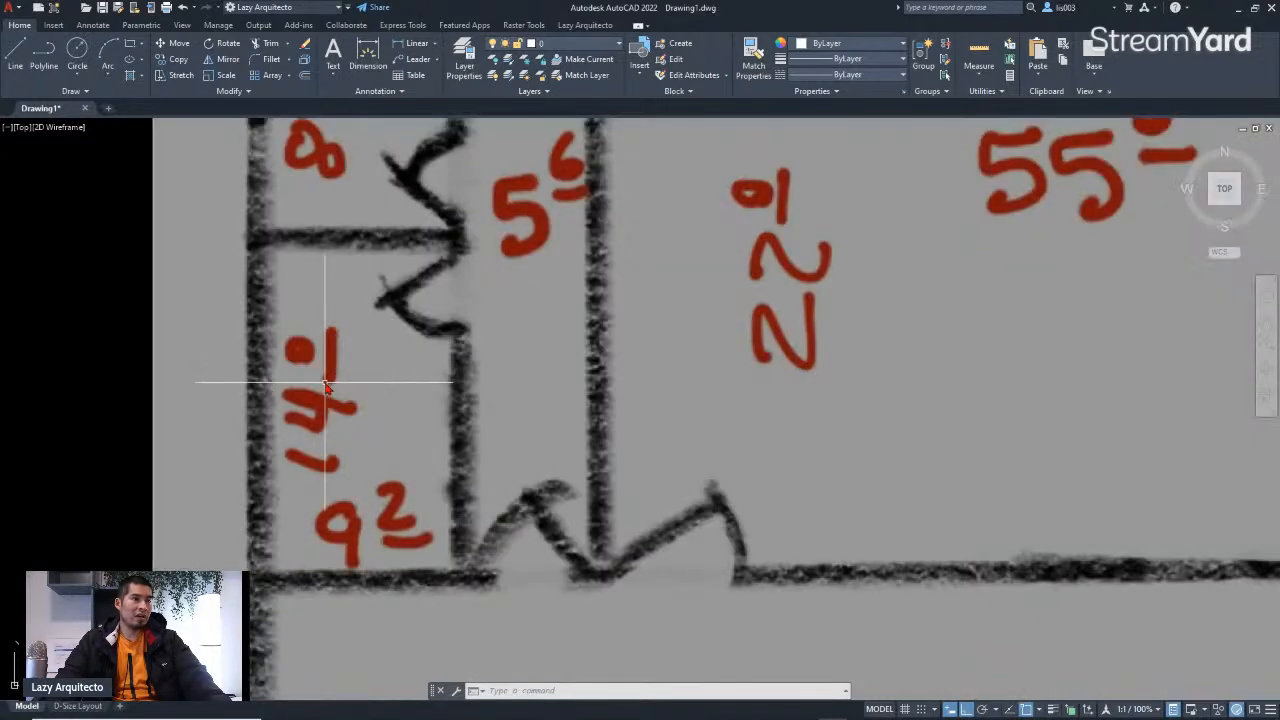
{"action": "scroll", "coordinate": [327, 437], "scroll_direction": "down", "scroll_amount": 3}
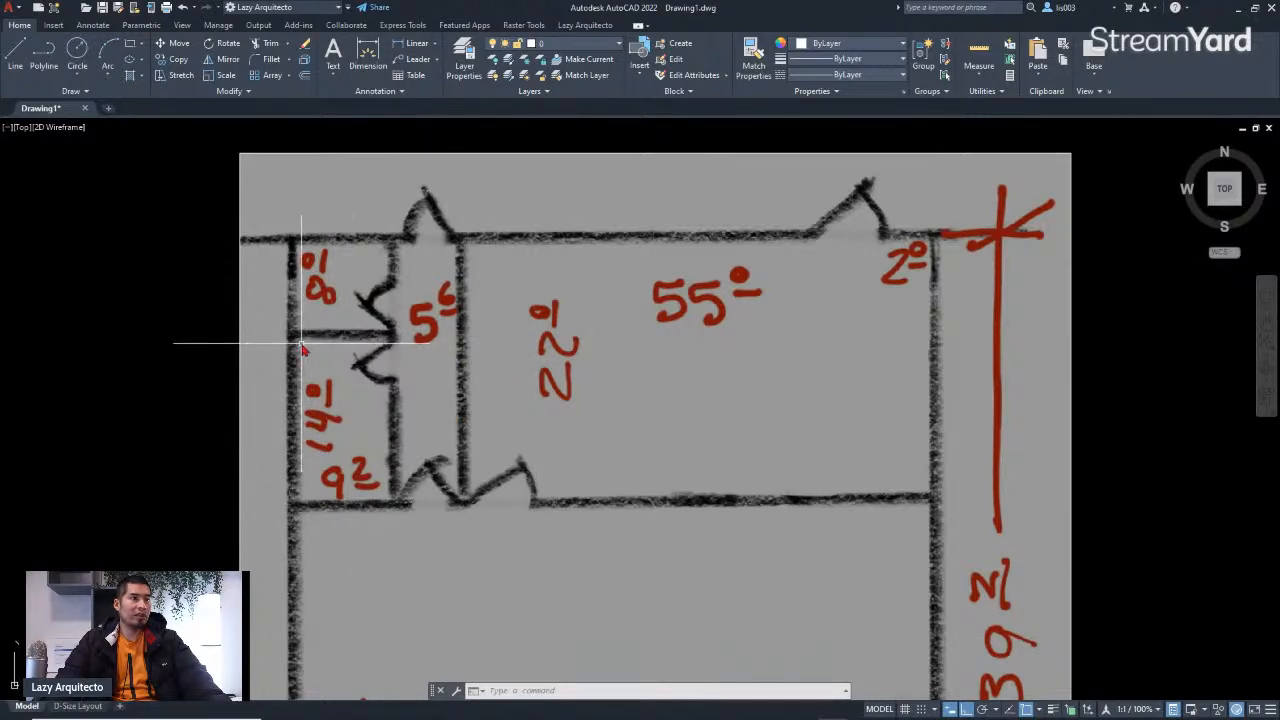
{"action": "scroll", "coordinate": [302, 347], "scroll_direction": "up", "scroll_amount": 3}
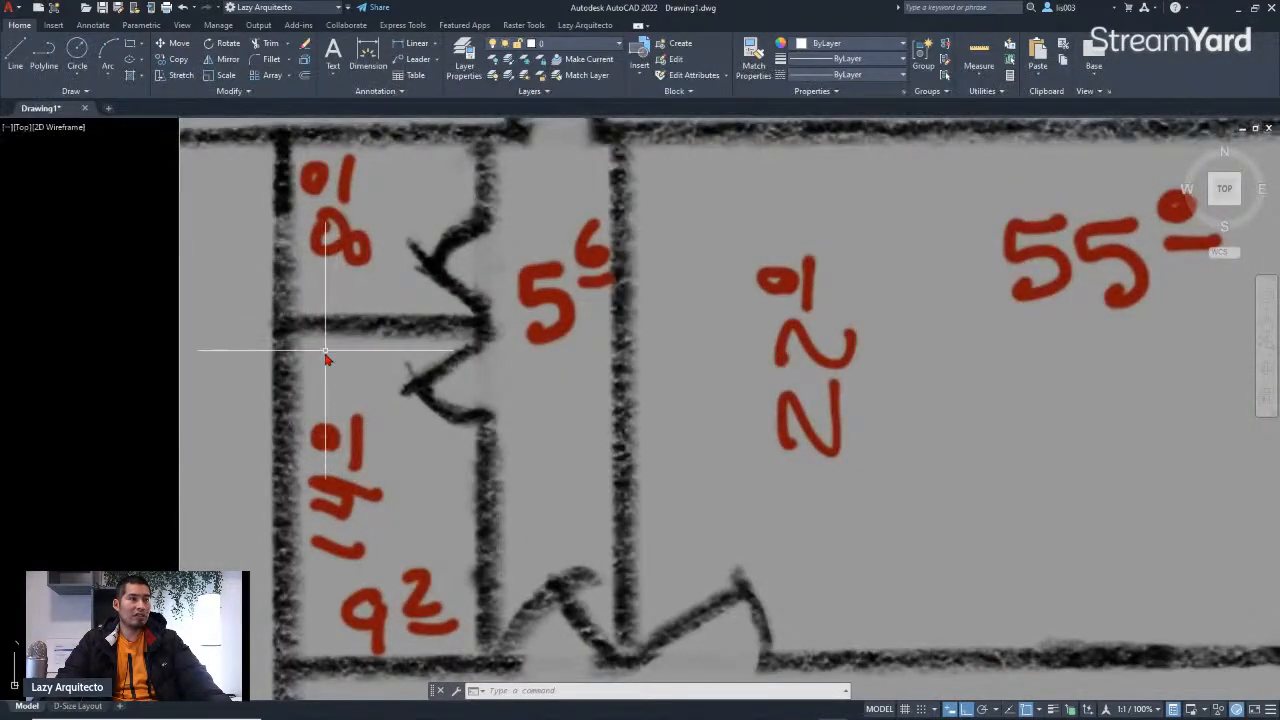
{"action": "scroll", "coordinate": [326, 358], "scroll_direction": "down", "scroll_amount": 5}
{"action": "scroll", "coordinate": [328, 456], "scroll_direction": "down", "scroll_amount": 3}
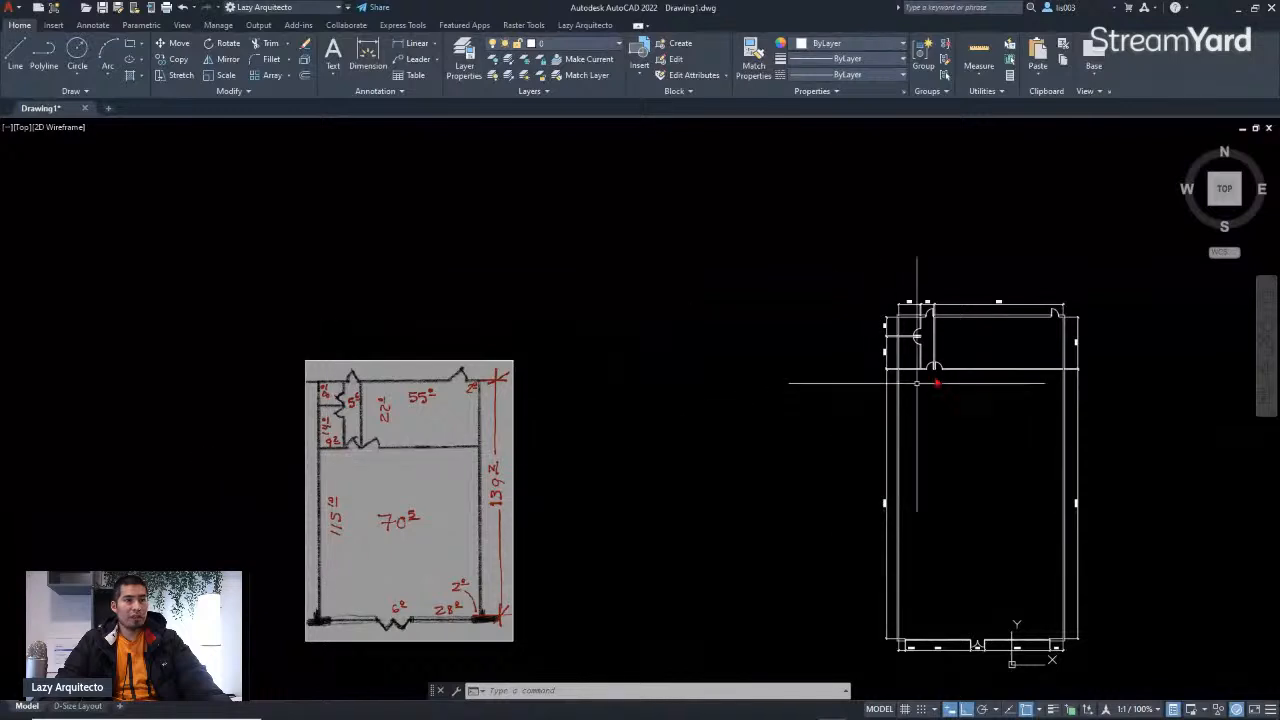
{"action": "scroll", "coordinate": [937, 337], "scroll_direction": "up", "scroll_amount": 5}
{"action": "middle_click_drag", "start_coordinate": [812, 352], "coordinate": [628, 397]}
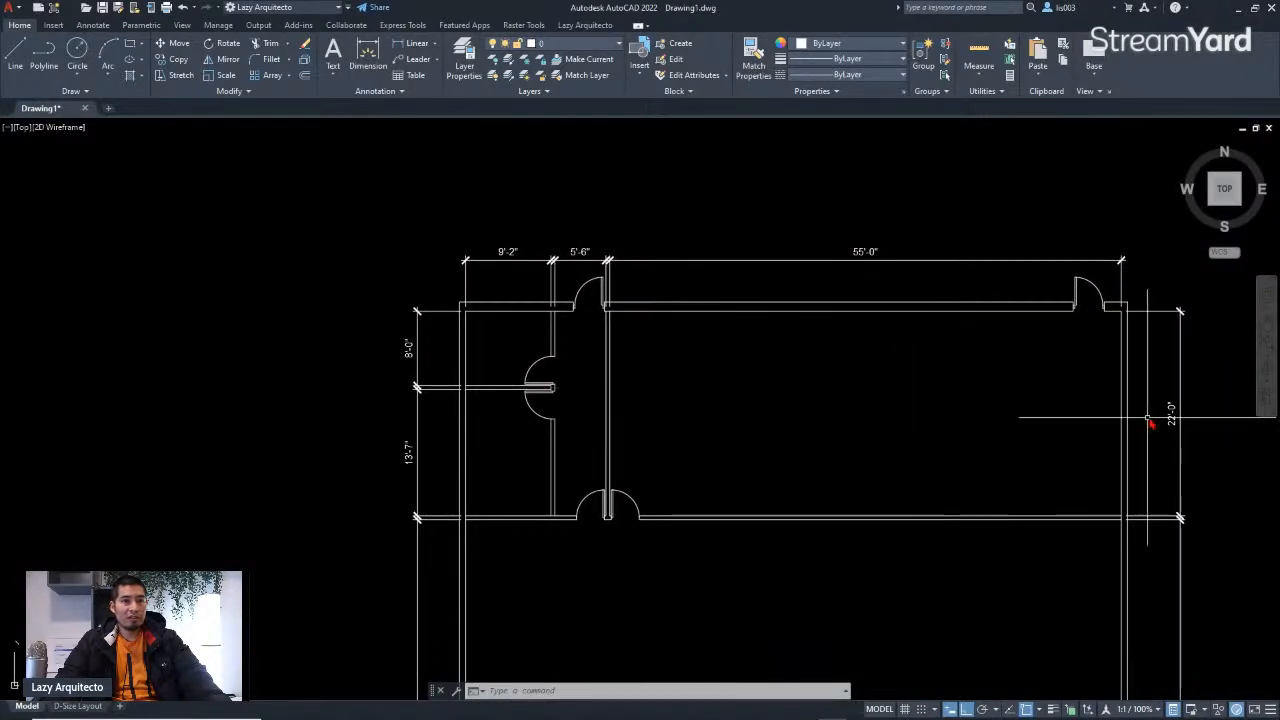
{"action": "scroll", "coordinate": [423, 462], "scroll_direction": "up", "scroll_amount": 3}
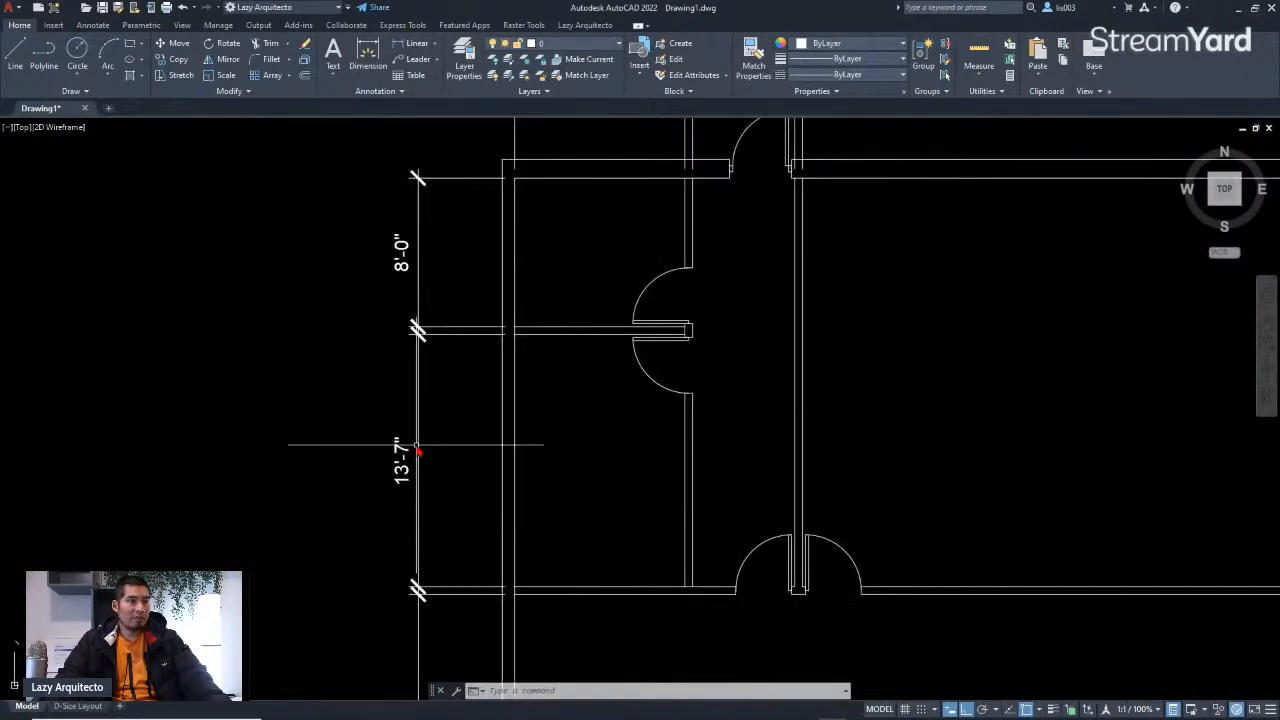
{"action": "left_click", "coordinate": [398, 455]}
{"action": "scroll", "coordinate": [555, 427], "scroll_direction": "down", "scroll_amount": 8}
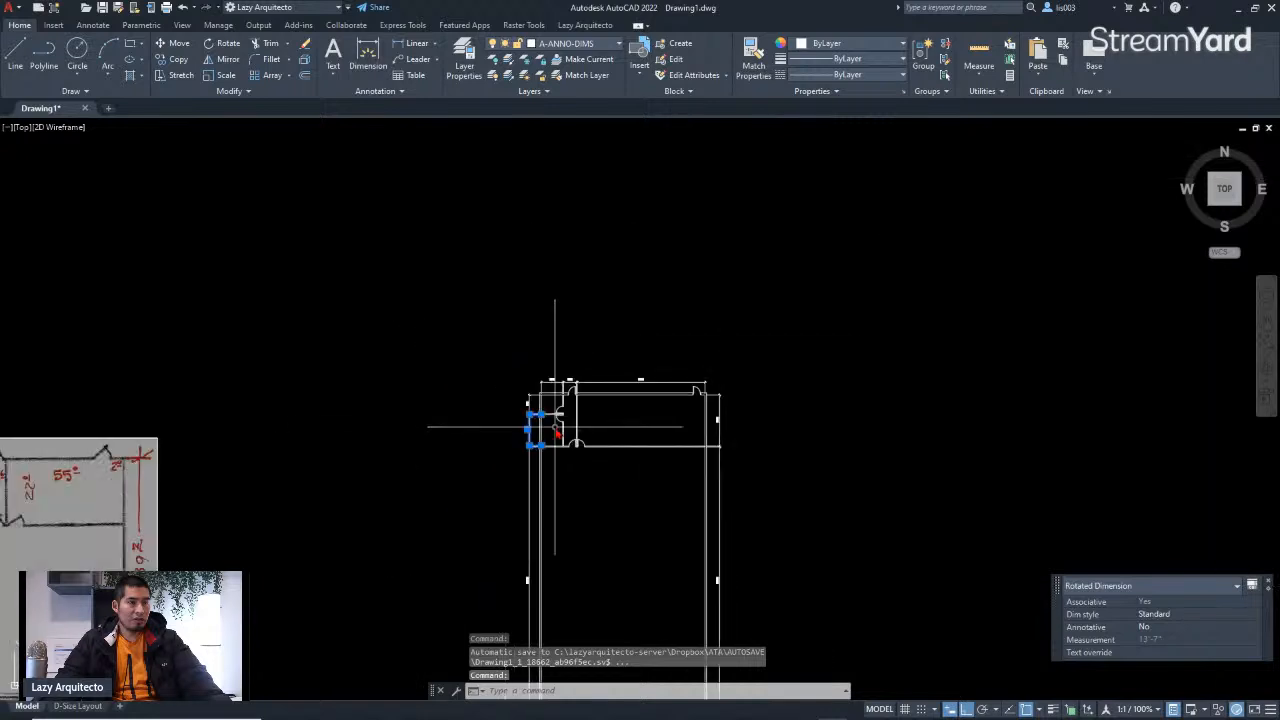
{"action": "scroll", "coordinate": [521, 438], "scroll_direction": "up", "scroll_amount": 6}
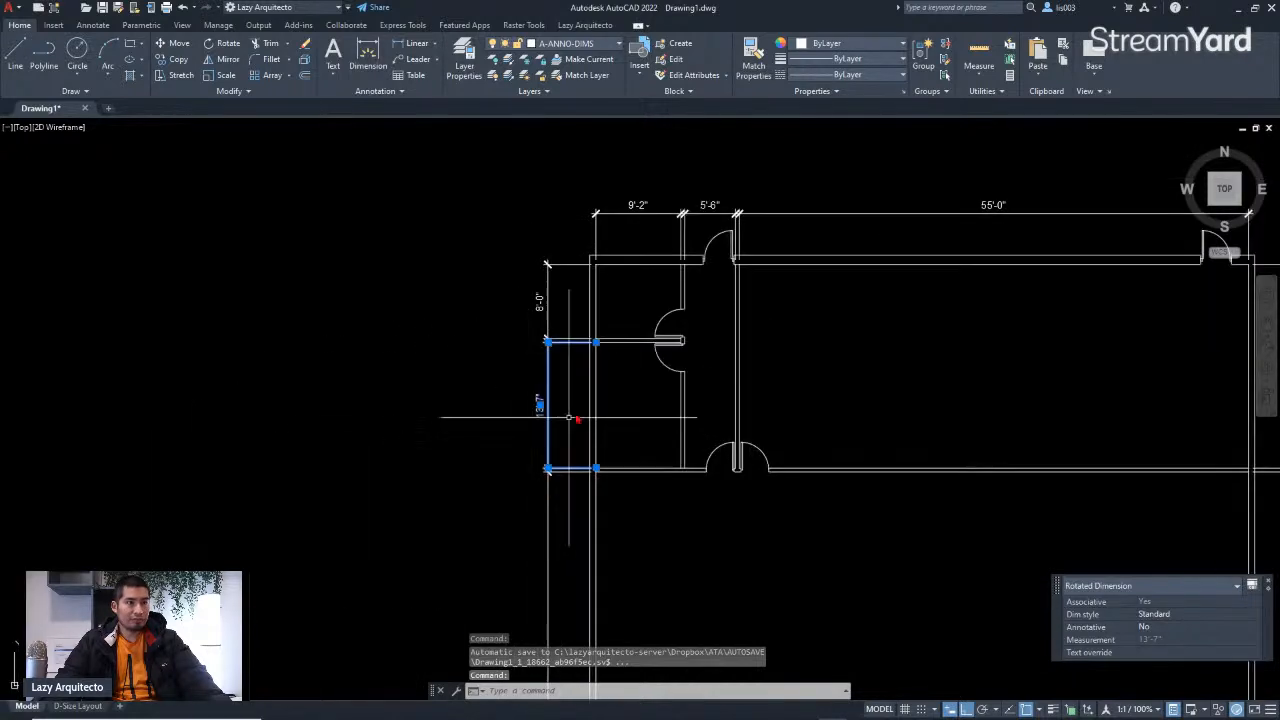
{"action": "key", "text": "Escape"}
Step: Examine the plan's 115'-5" side dimensions against the sketch's lower room values
{"action": "scroll", "coordinate": [639, 364], "scroll_direction": "down", "scroll_amount": 6}
{"action": "middle_click_drag", "start_coordinate": [643, 566], "coordinate": [657, 443]}
{"action": "scroll", "coordinate": [719, 498], "scroll_direction": "up", "scroll_amount": 3}
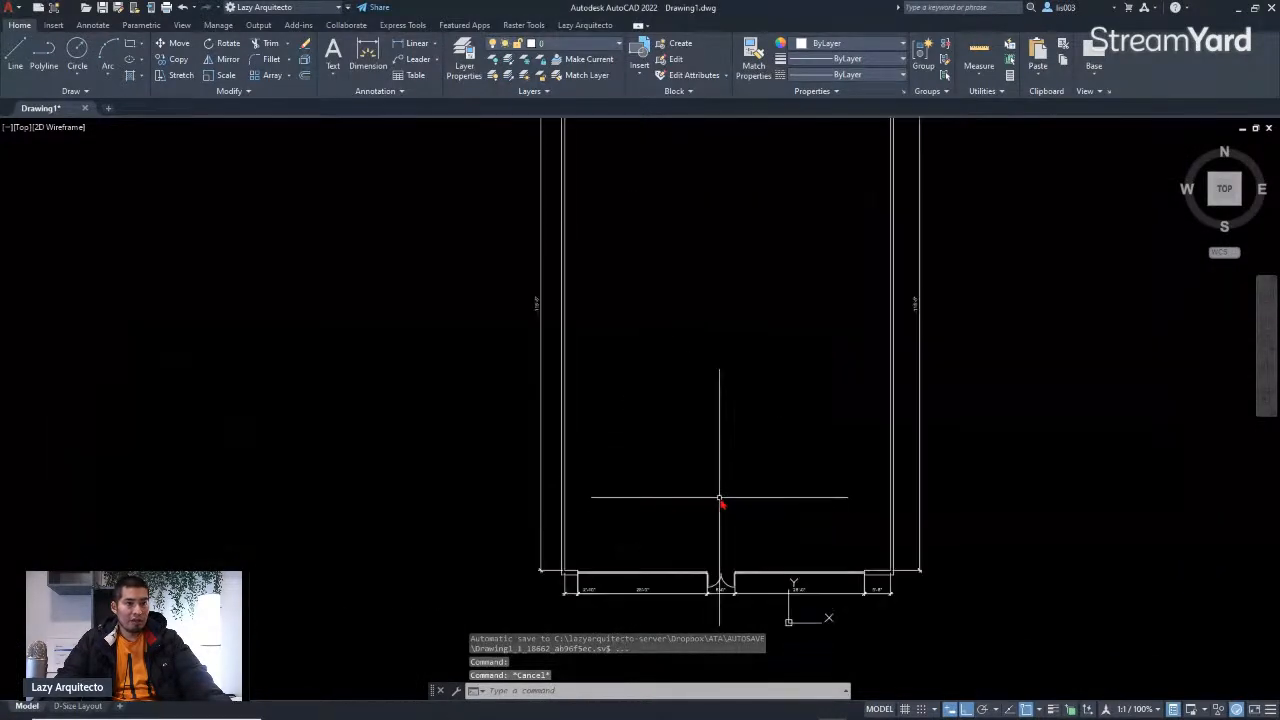
{"action": "scroll", "coordinate": [925, 304], "scroll_direction": "up", "scroll_amount": 5}
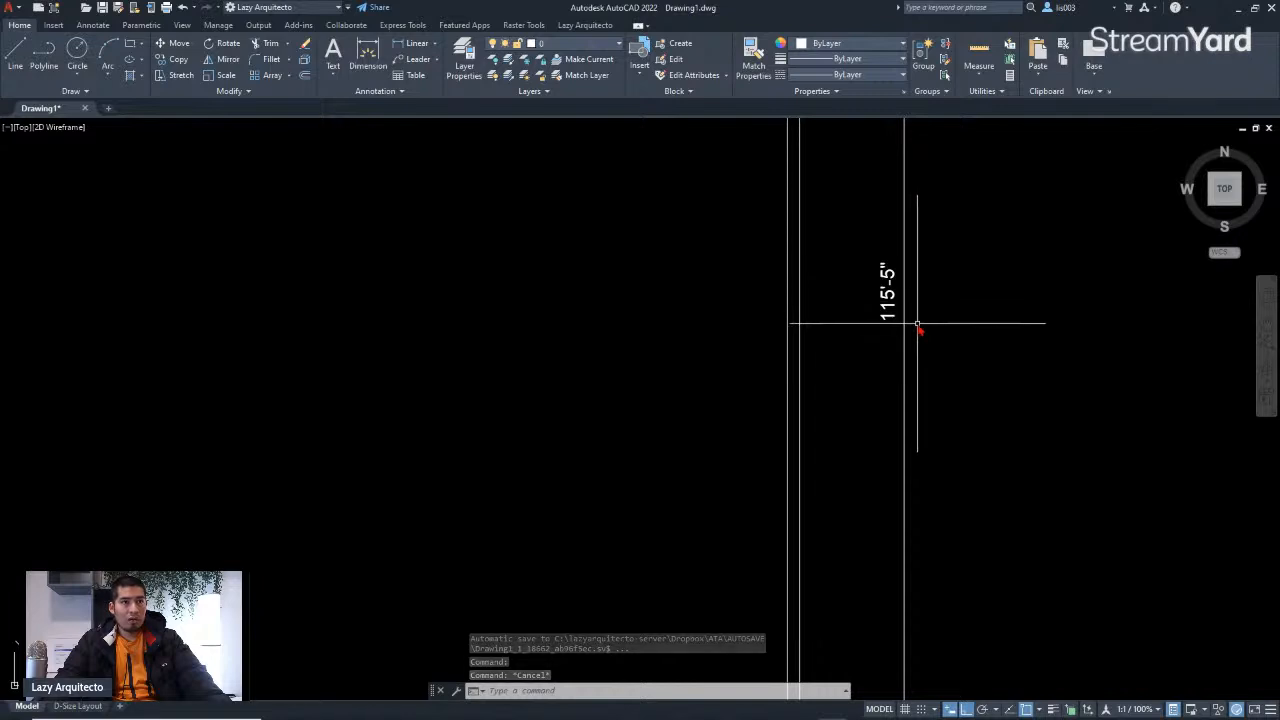
{"action": "scroll", "coordinate": [915, 329], "scroll_direction": "down", "scroll_amount": 5}
{"action": "left_click", "coordinate": [914, 334]}
{"action": "key", "text": "Escape"}
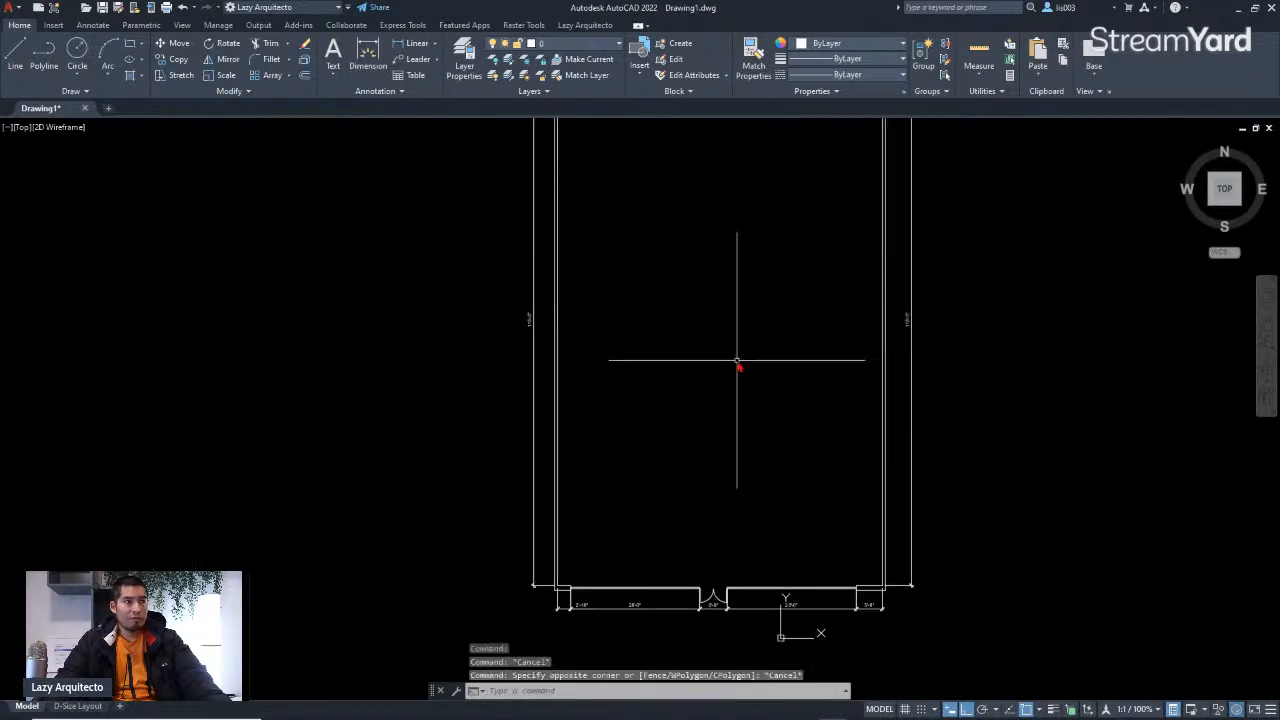
{"action": "scroll", "coordinate": [735, 363], "scroll_direction": "down", "scroll_amount": 3}
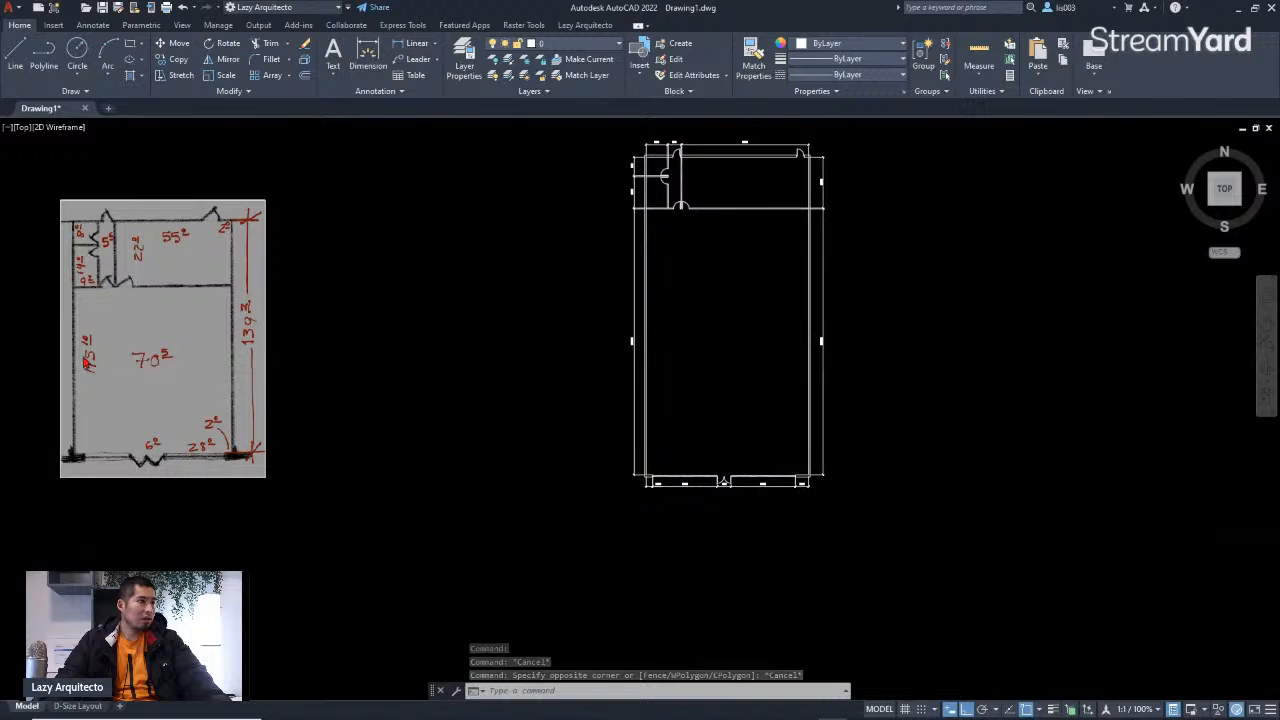
{"action": "scroll", "coordinate": [84, 354], "scroll_direction": "up", "scroll_amount": 3}
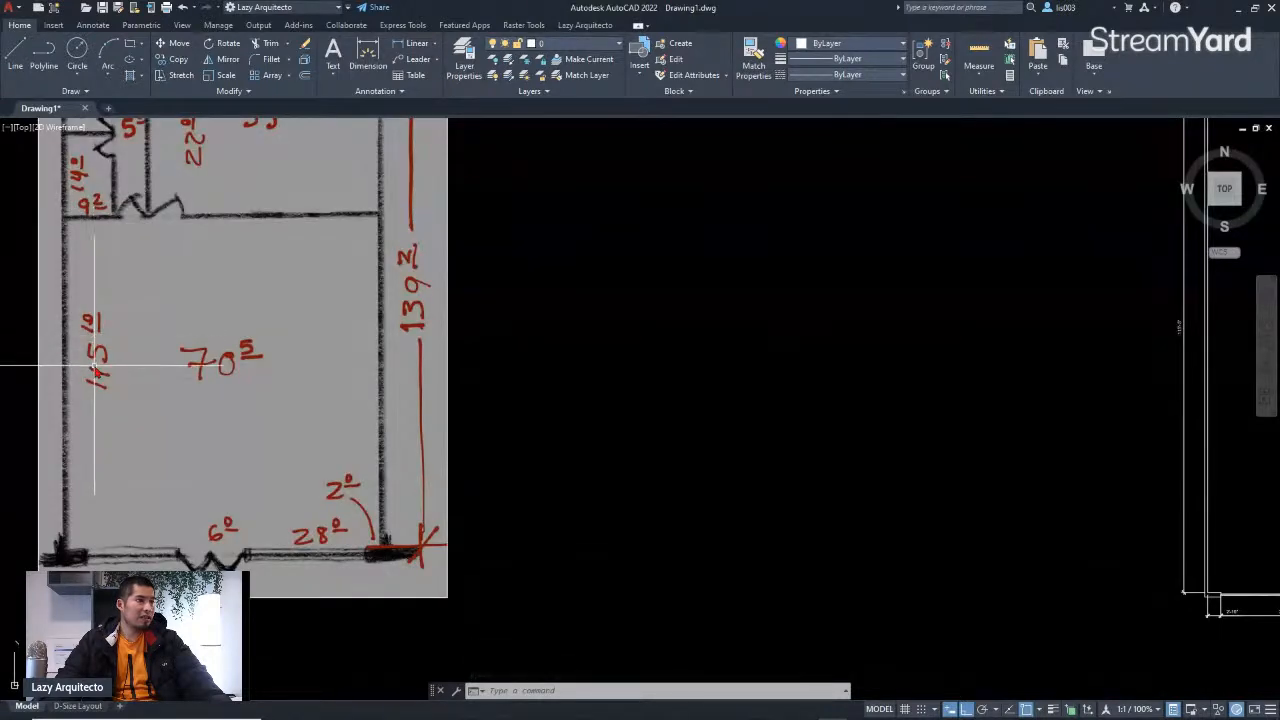
{"action": "scroll", "coordinate": [92, 335], "scroll_direction": "down", "scroll_amount": 3}
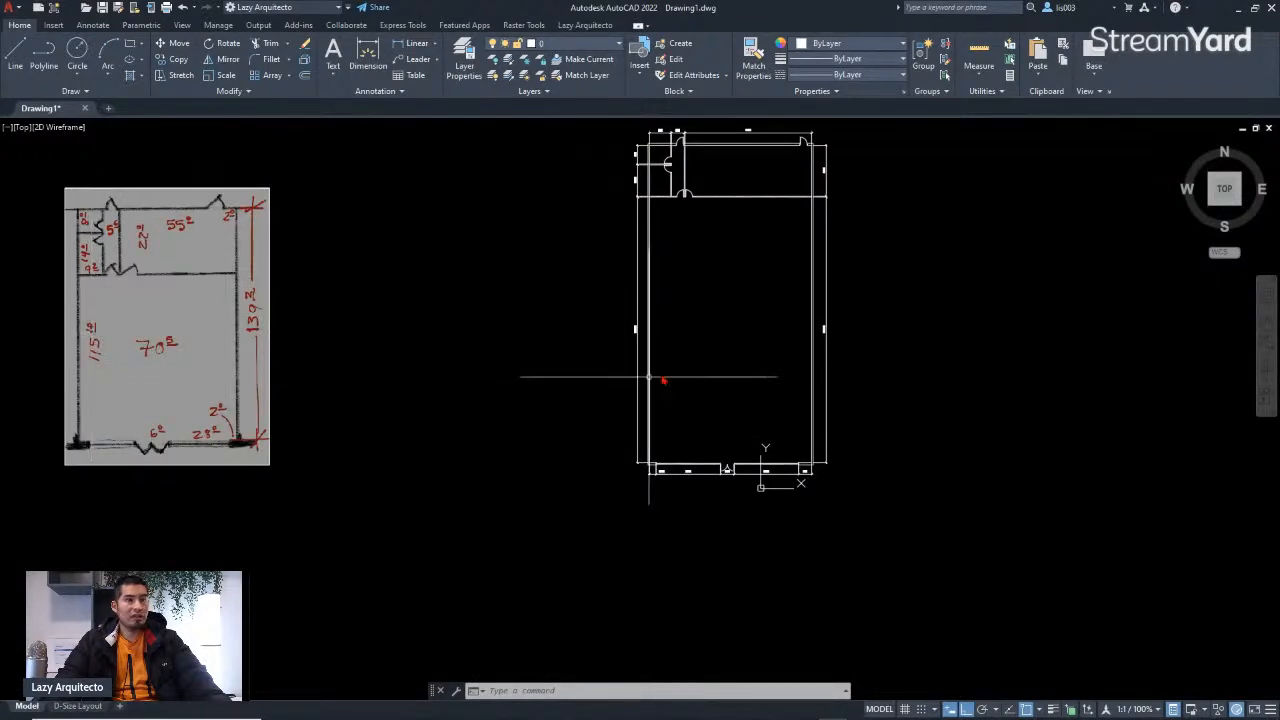
{"action": "scroll", "coordinate": [764, 323], "scroll_direction": "up", "scroll_amount": 5}
{"action": "scroll", "coordinate": [851, 343], "scroll_direction": "down", "scroll_amount": 3}
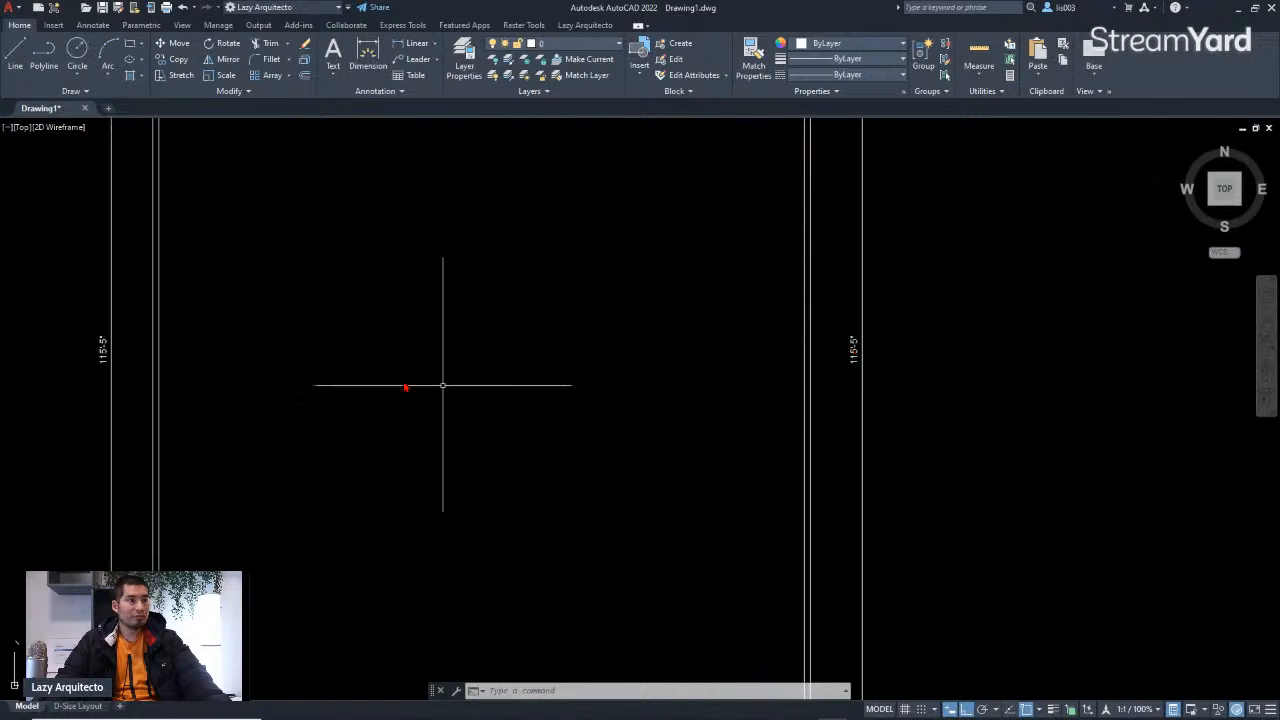
{"action": "scroll", "coordinate": [340, 374], "scroll_direction": "down", "scroll_amount": 4}
{"action": "scroll", "coordinate": [320, 389], "scroll_direction": "up", "scroll_amount": 2}
{"action": "mouse_move", "coordinate": [320, 389]}
{"action": "middle_mouse_down"}
{"action": "mouse_move", "coordinate": [537, 397]}
{"action": "mouse_move", "coordinate": [578, 455]}
{"action": "middle_mouse_up"}
Step: Stretch the plan's bottom wall downward 5 inches using a crossing window over the lower part of the plan
{"action": "scroll", "coordinate": [563, 403], "scroll_direction": "down", "scroll_amount": 2}
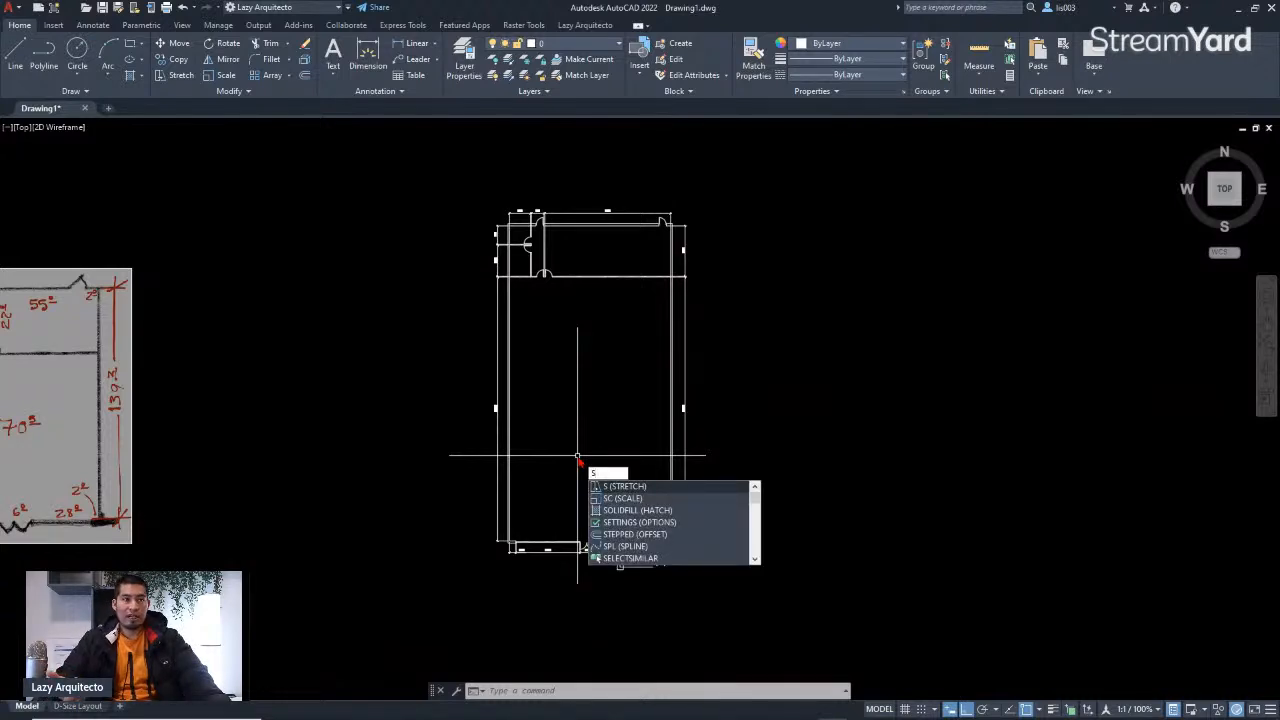
{"action": "key", "text": "Return"}
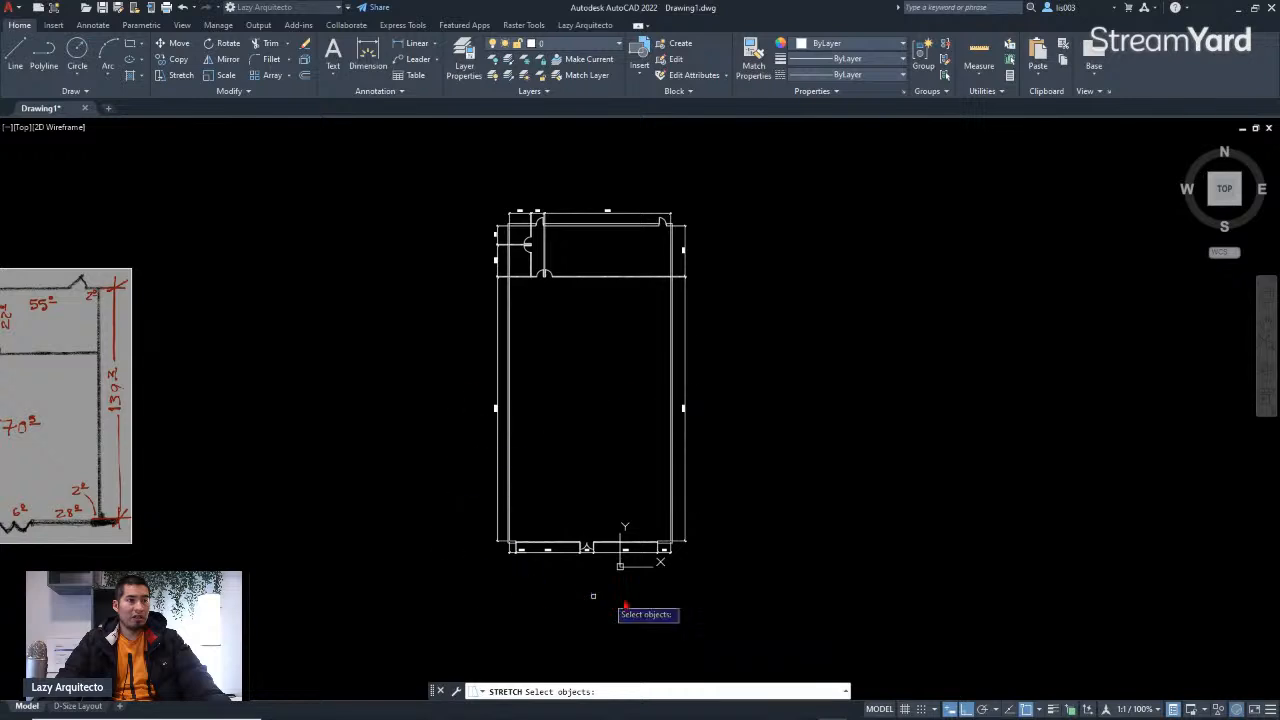
{"action": "scroll", "coordinate": [677, 428], "scroll_direction": "up", "scroll_amount": 8}
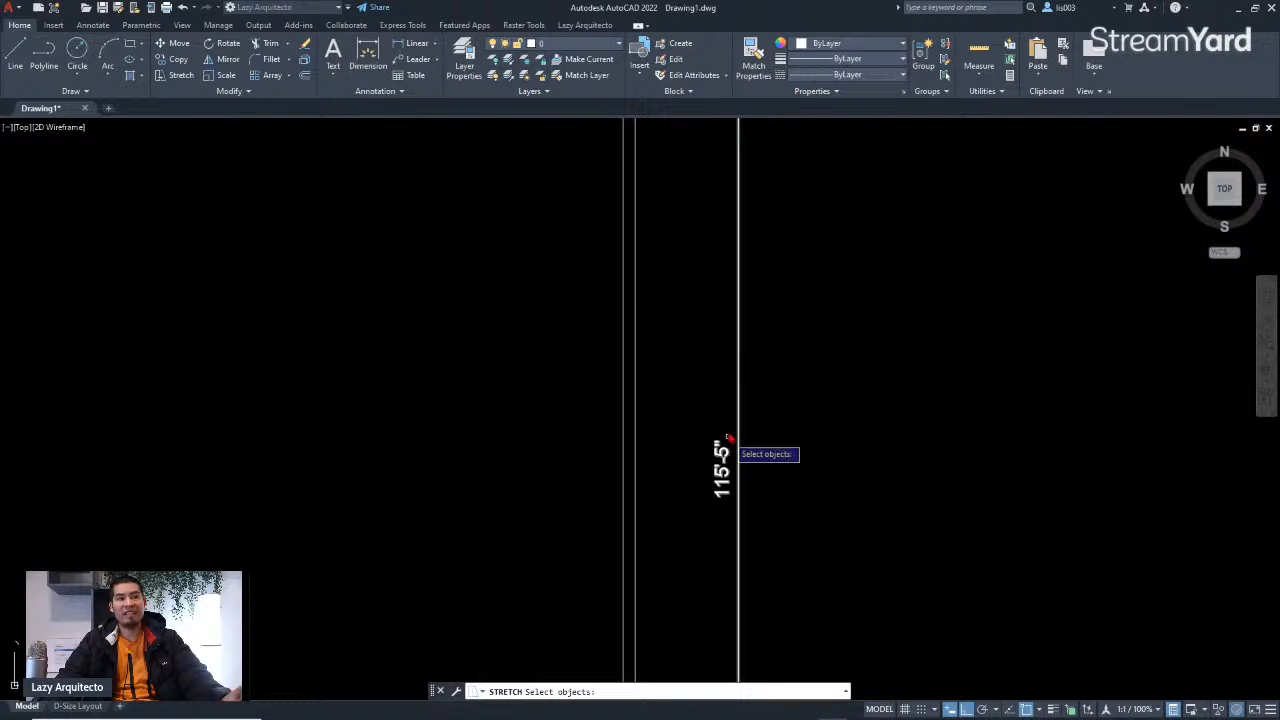
{"action": "scroll", "coordinate": [729, 438], "scroll_direction": "down", "scroll_amount": 8}
{"action": "left_click", "coordinate": [782, 525]}
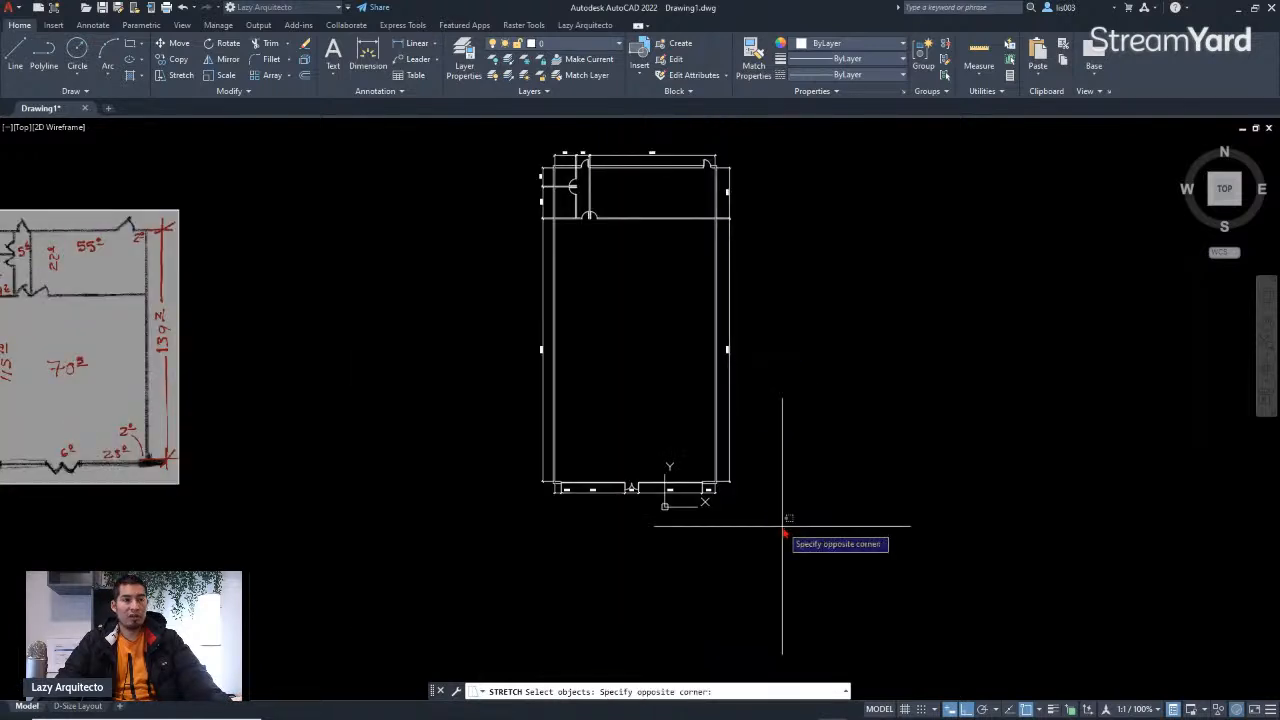
{"action": "left_click", "coordinate": [483, 398]}
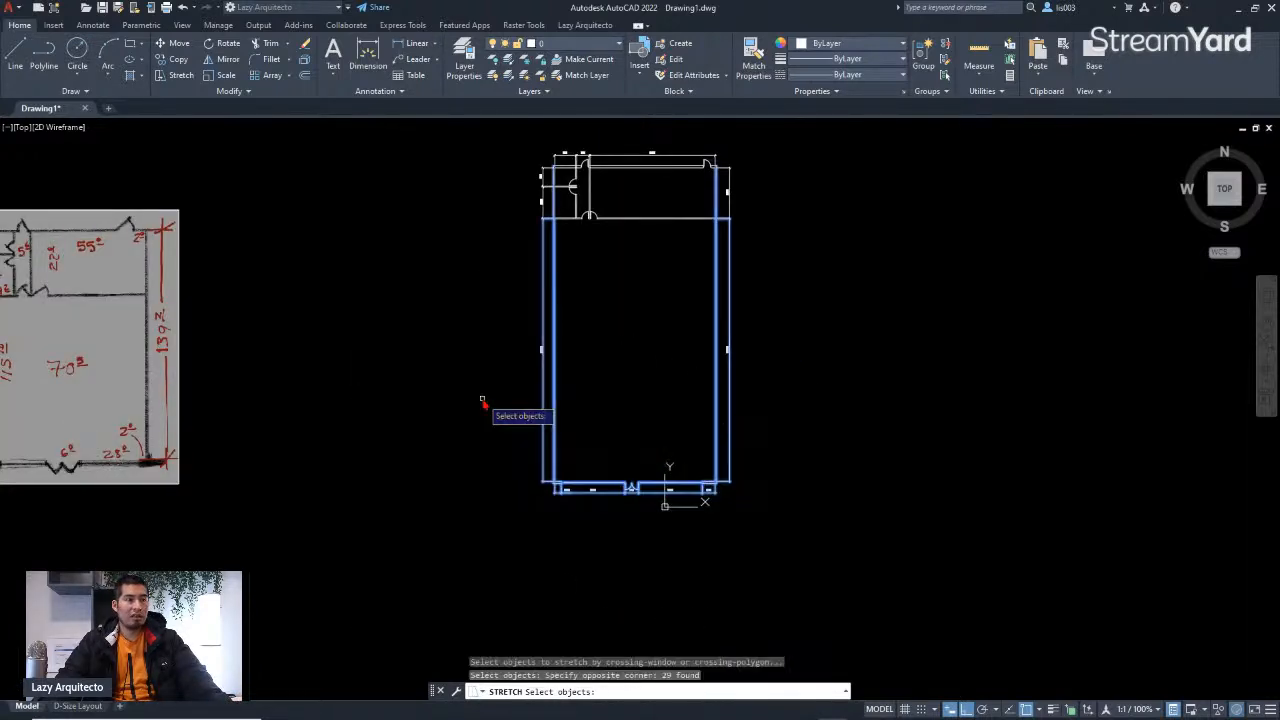
{"action": "key", "text": "Return"}
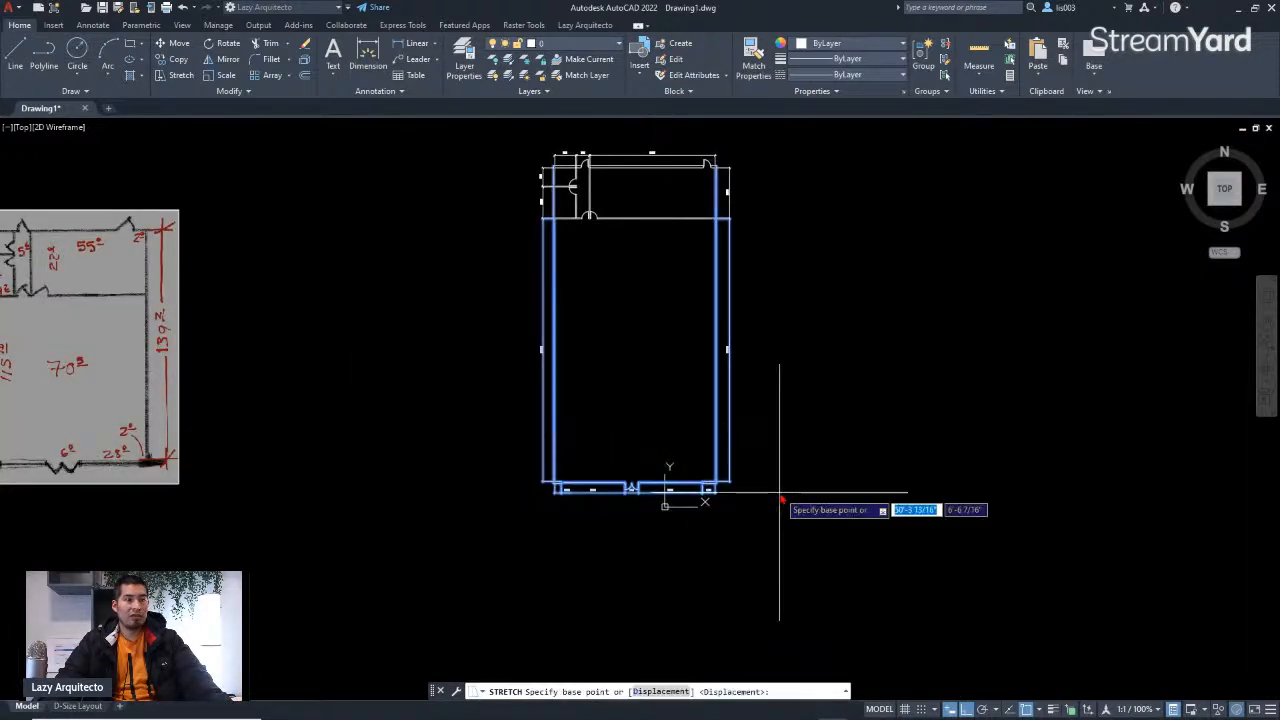
{"action": "left_click", "coordinate": [760, 439]}
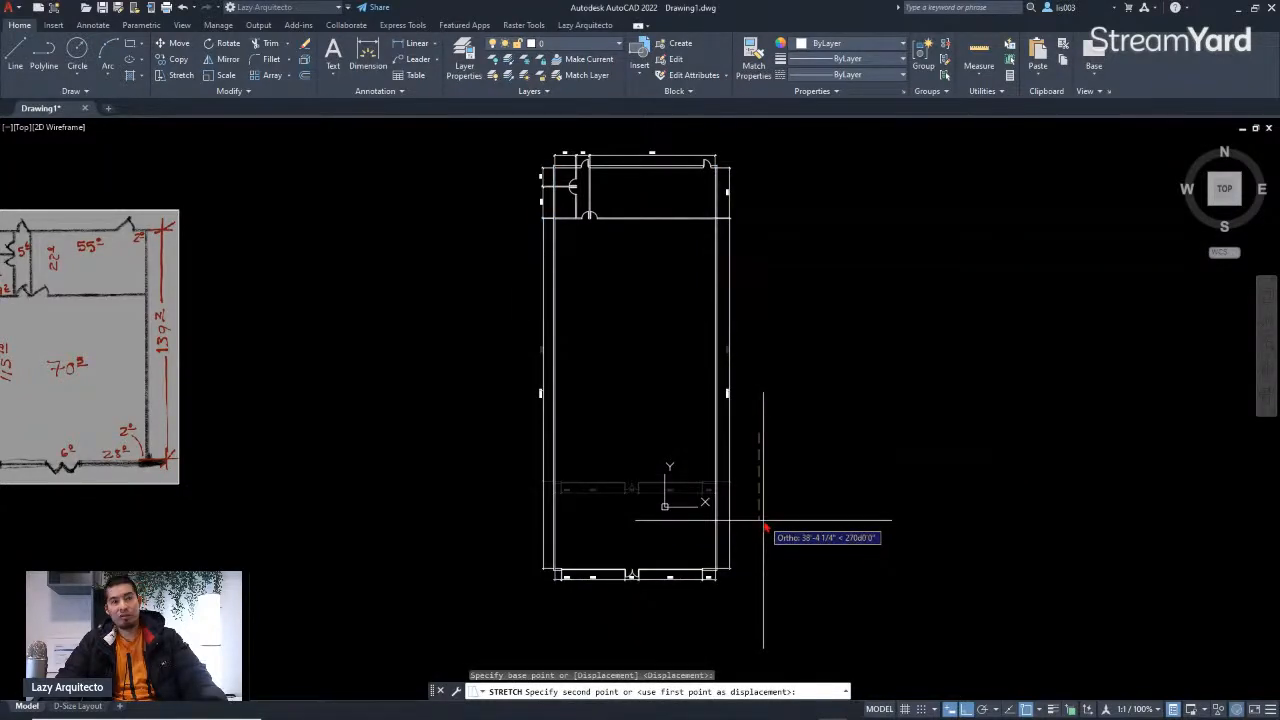
{"action": "type", "text": "5"}
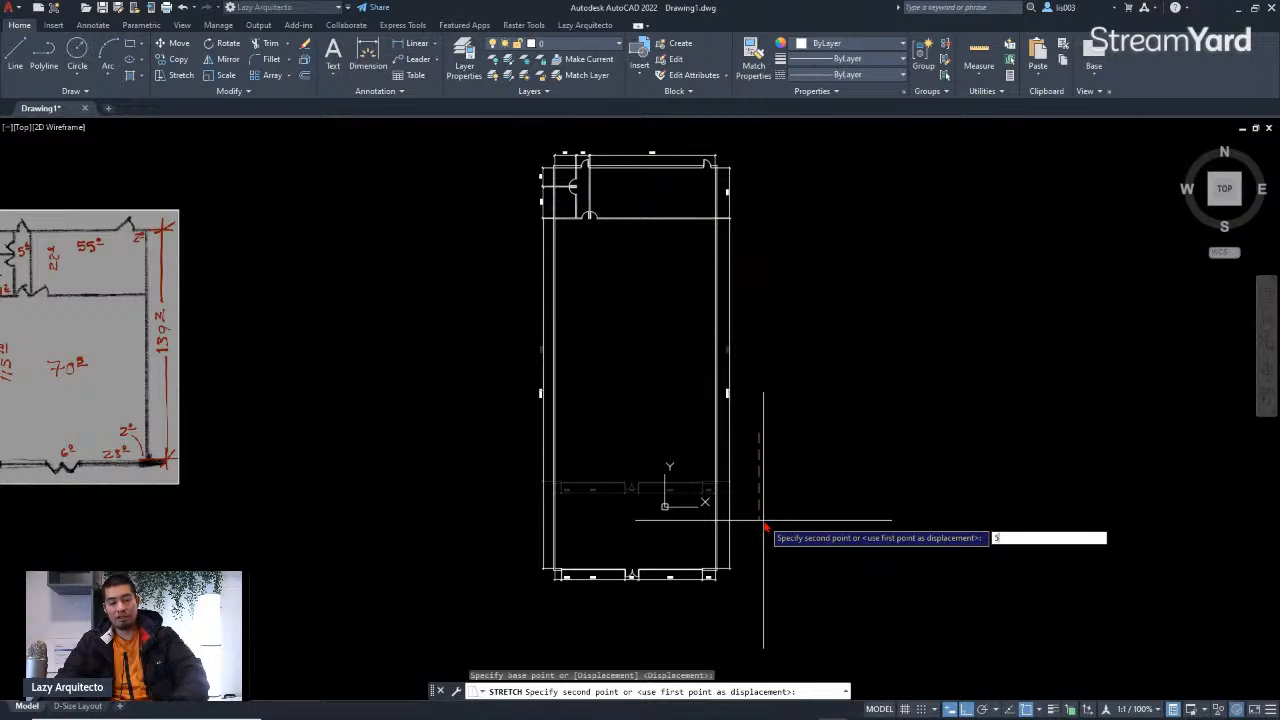
{"action": "key", "text": "Return"}
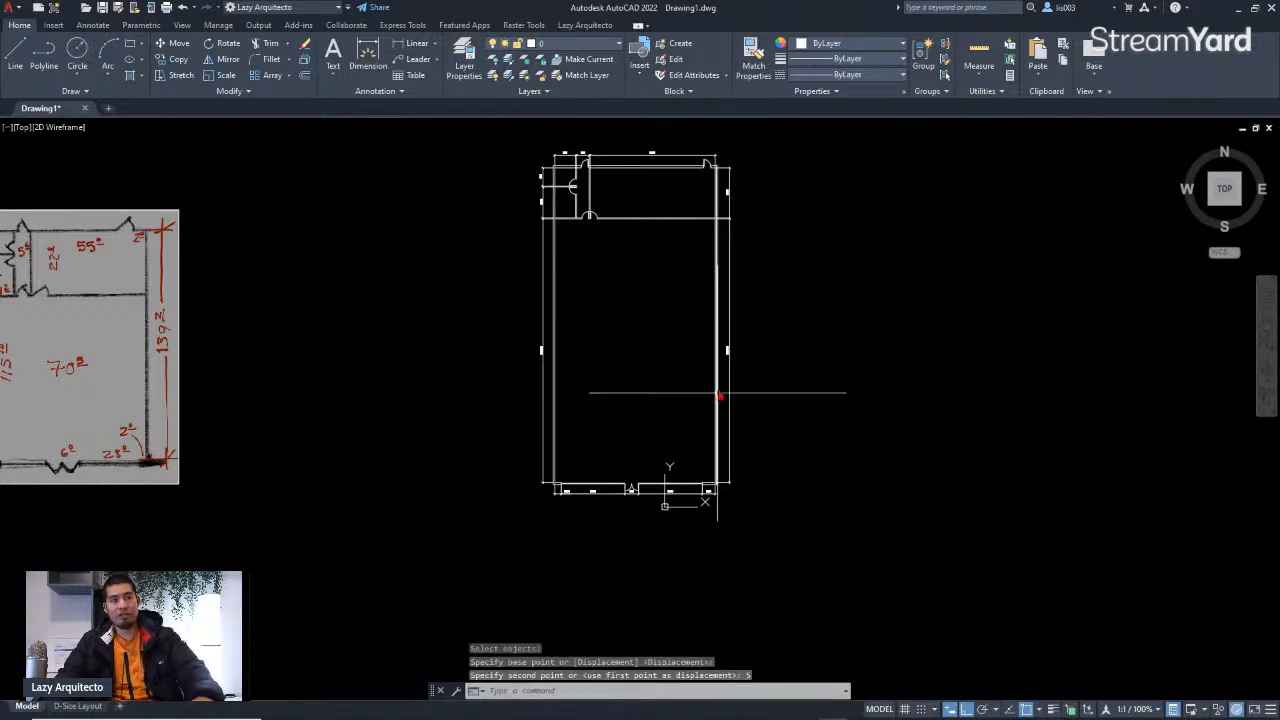
Step: Compare the stretched plan's side dimensions and bottom wall with the hand sketch's room values
{"action": "scroll", "coordinate": [720, 391], "scroll_direction": "up", "scroll_amount": 5}
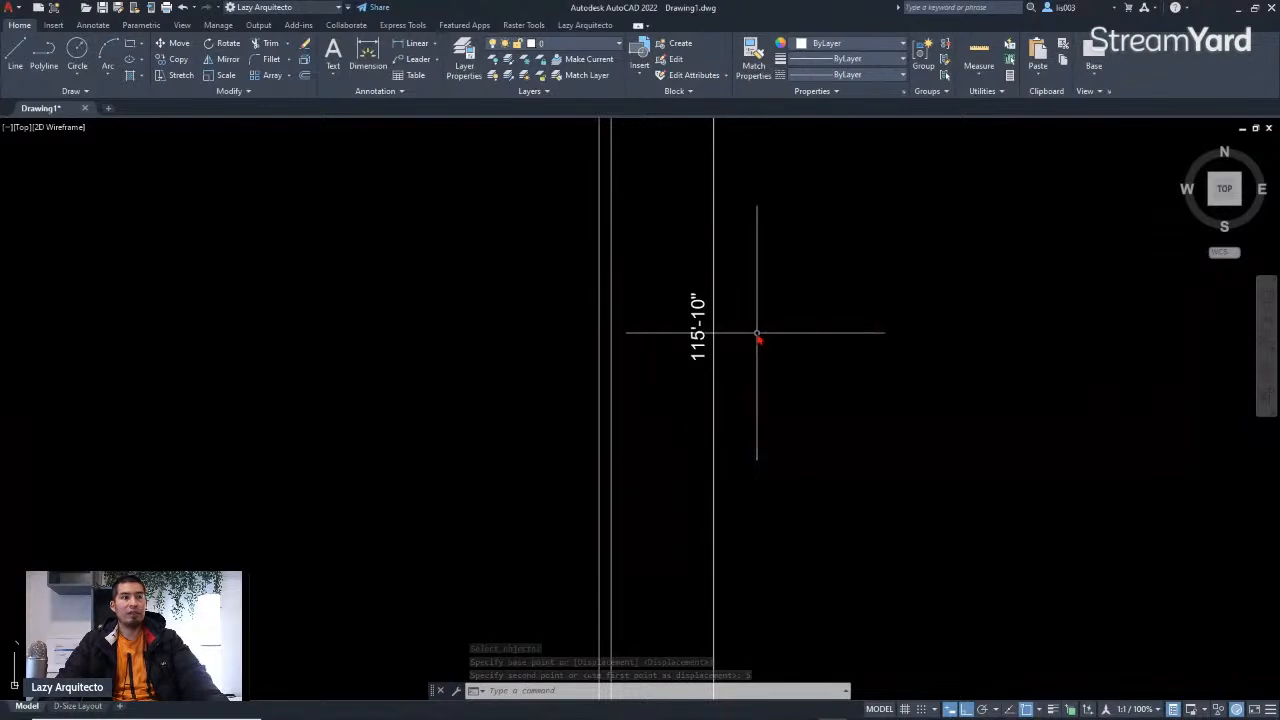
{"action": "scroll", "coordinate": [757, 338], "scroll_direction": "down", "scroll_amount": 5}
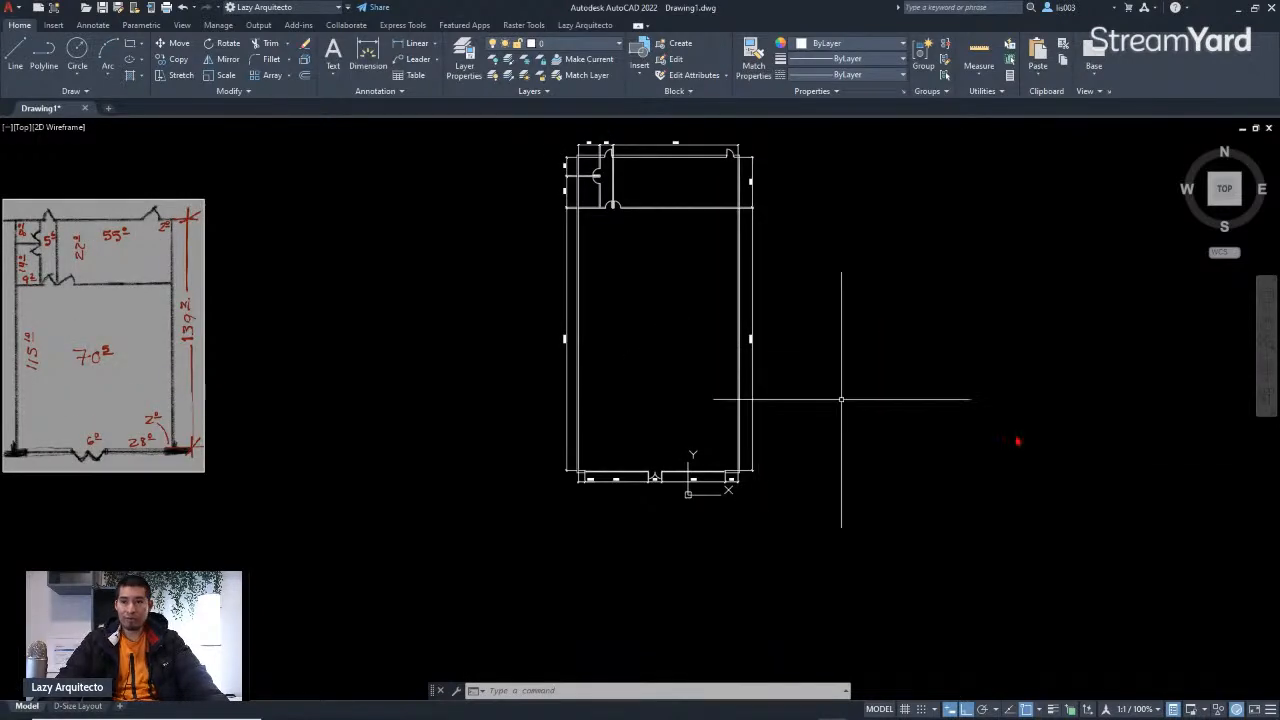
{"action": "scroll", "coordinate": [687, 447], "scroll_direction": "up", "scroll_amount": 4}
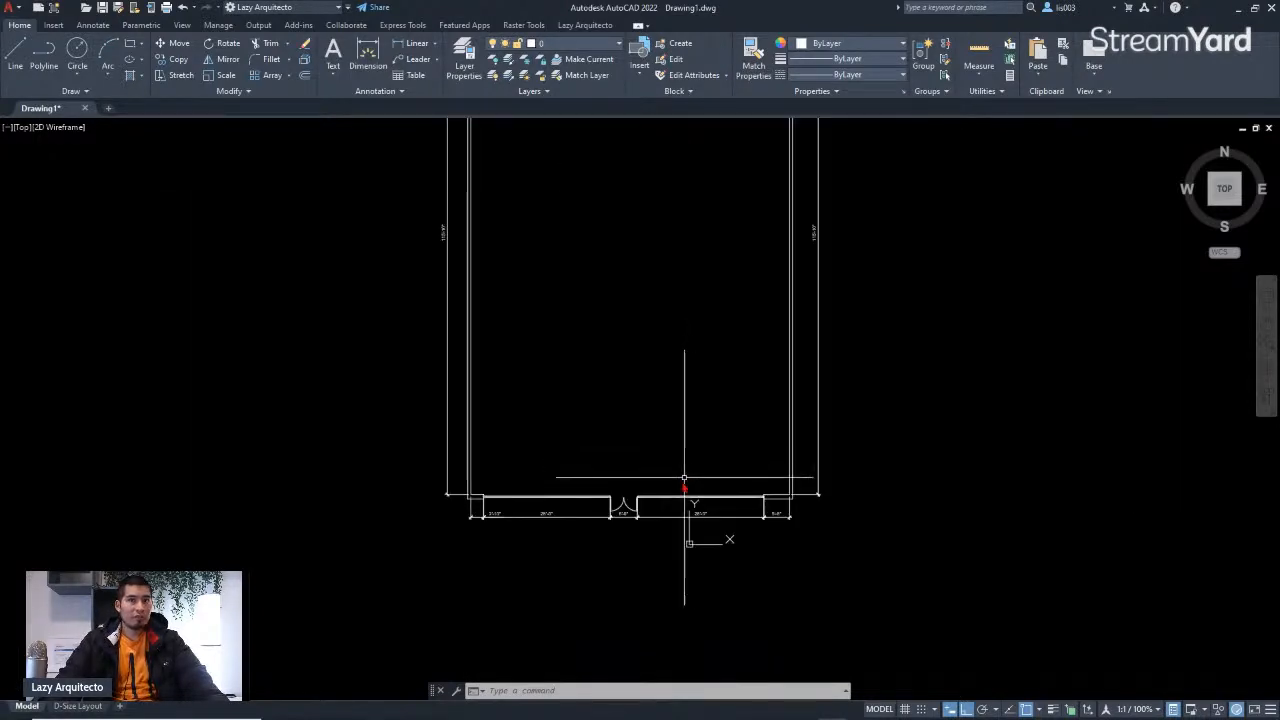
{"action": "scroll", "coordinate": [822, 525], "scroll_direction": "down", "scroll_amount": 5}
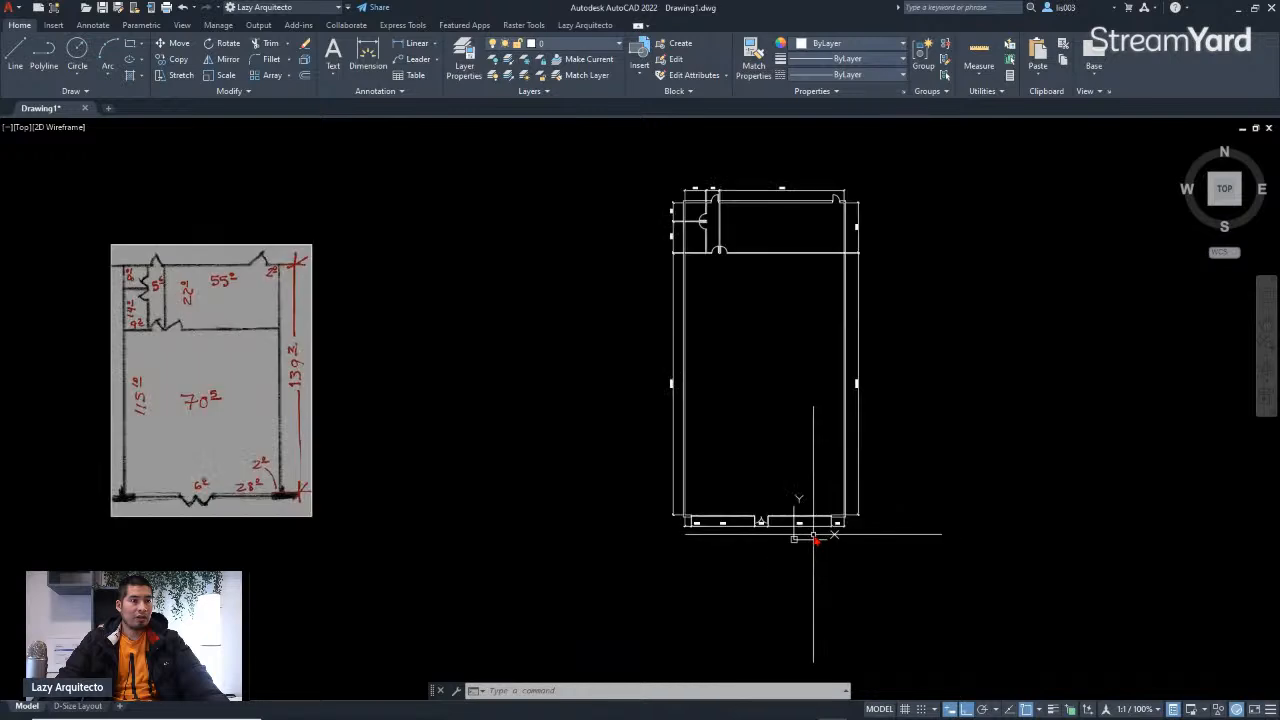
{"action": "scroll", "coordinate": [785, 535], "scroll_direction": "up", "scroll_amount": 2}
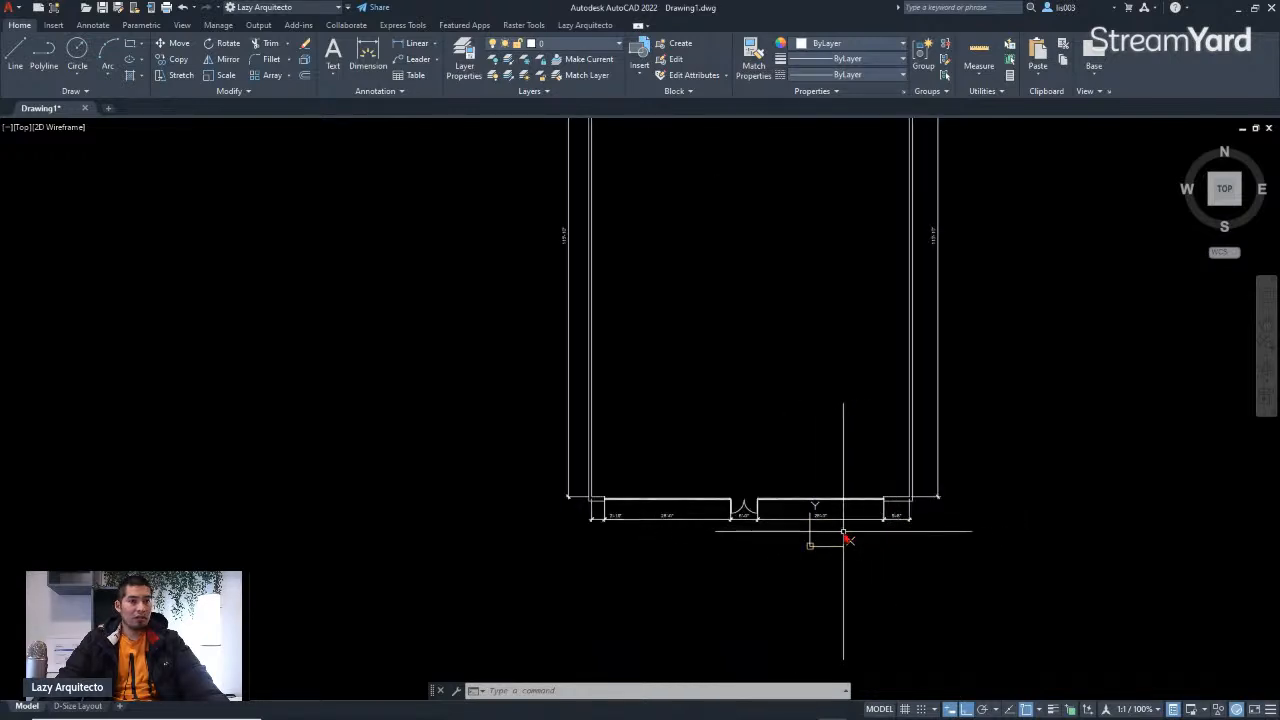
{"action": "scroll", "coordinate": [843, 533], "scroll_direction": "up", "scroll_amount": 5}
{"action": "scroll", "coordinate": [944, 516], "scroll_direction": "down", "scroll_amount": 4}
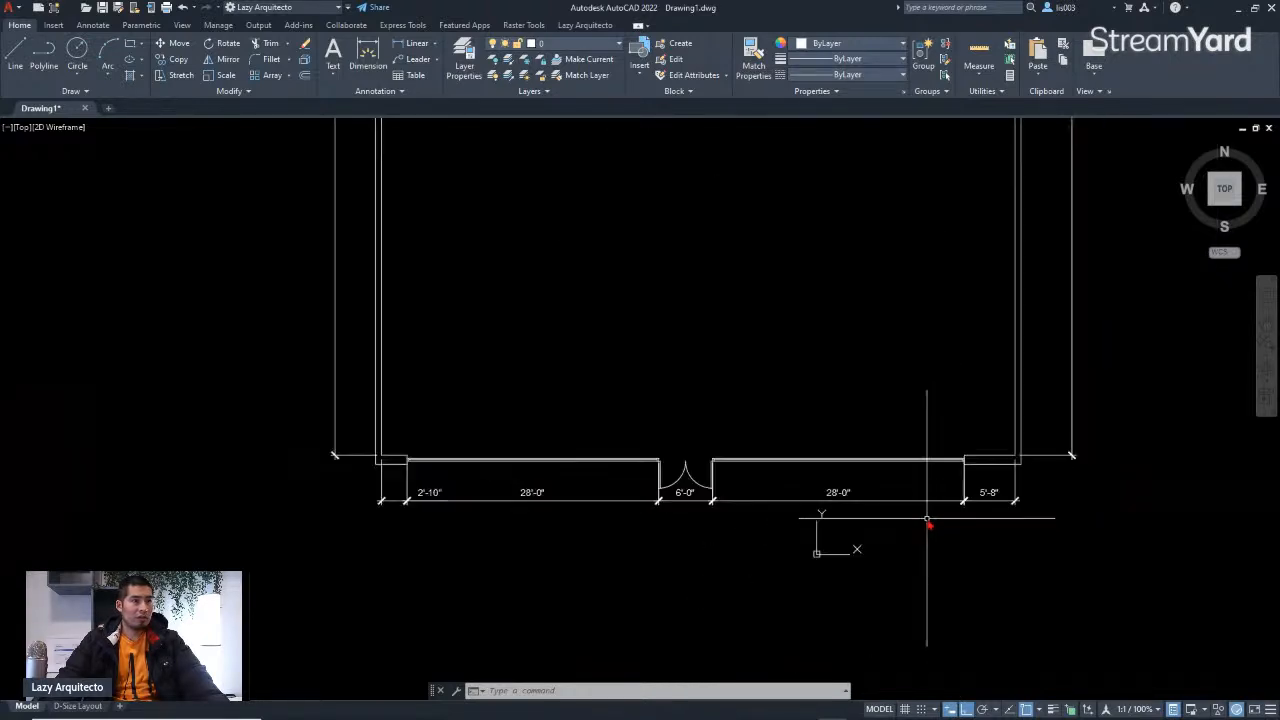
{"action": "scroll", "coordinate": [551, 551], "scroll_direction": "down", "scroll_amount": 5}
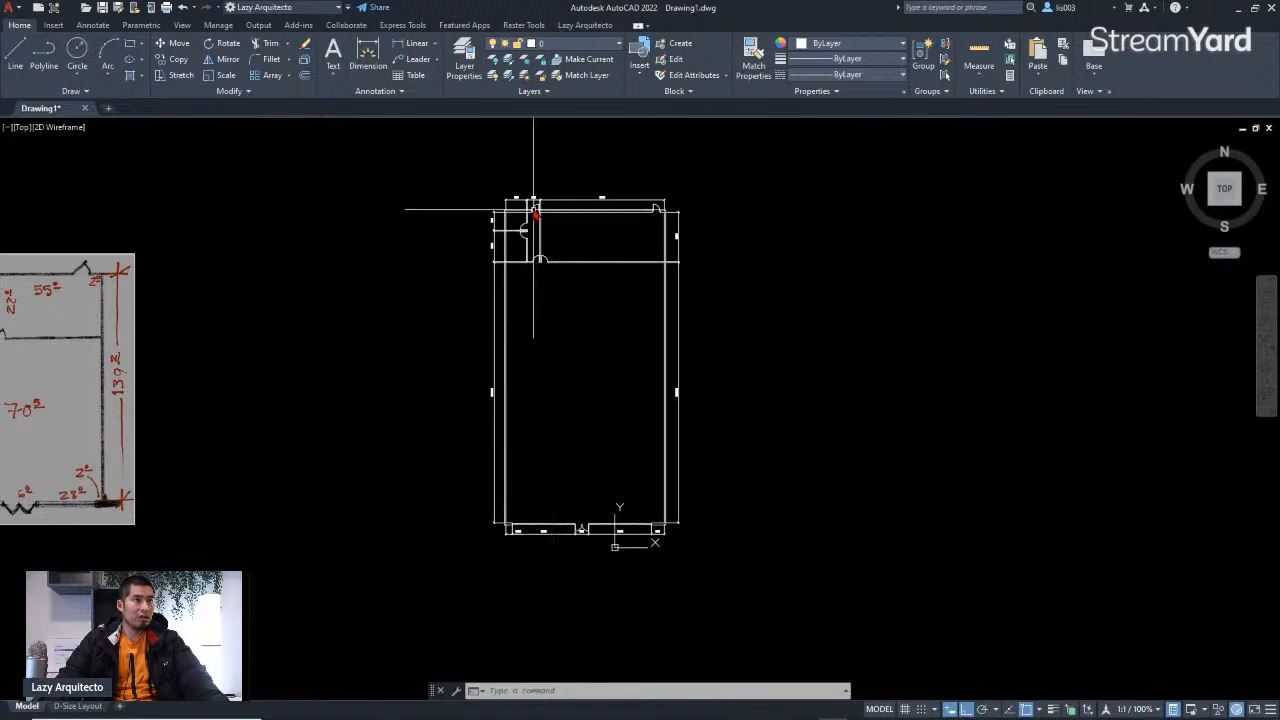
{"action": "scroll", "coordinate": [535, 211], "scroll_direction": "up", "scroll_amount": 5}
{"action": "scroll", "coordinate": [590, 265], "scroll_direction": "down", "scroll_amount": 7}
{"action": "scroll", "coordinate": [332, 338], "scroll_direction": "up", "scroll_amount": 2}
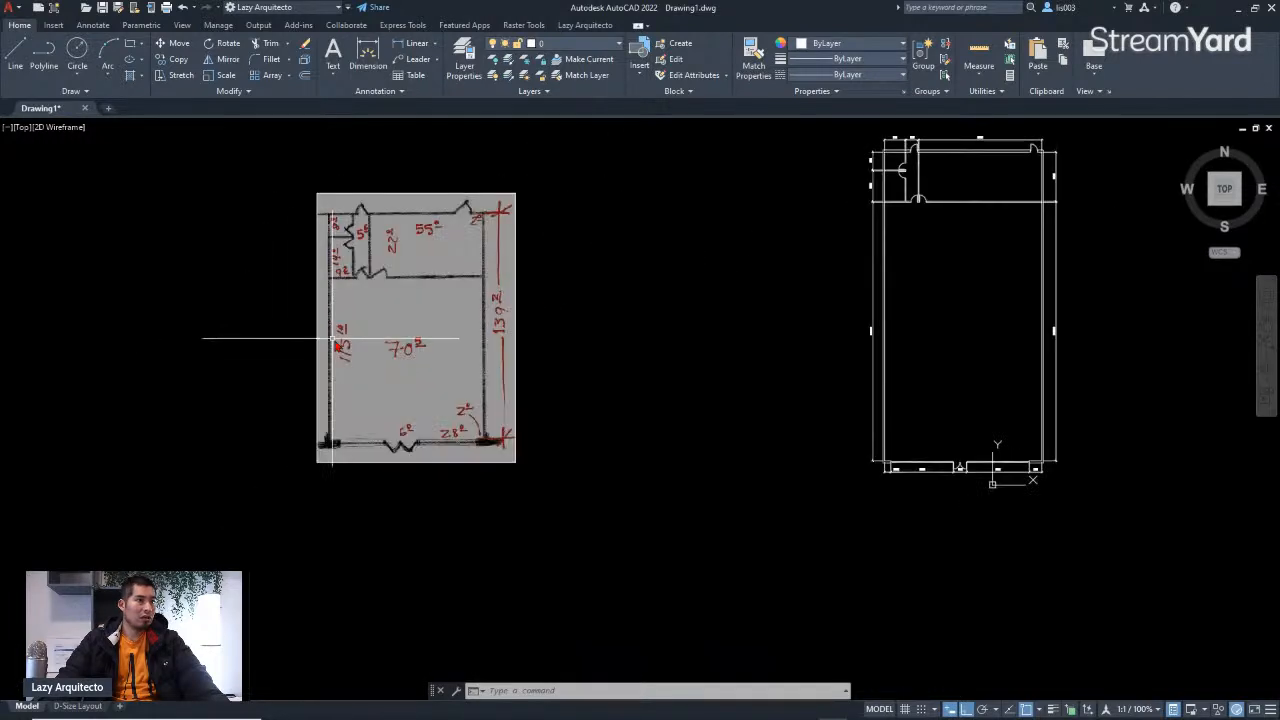
{"action": "scroll", "coordinate": [334, 340], "scroll_direction": "up", "scroll_amount": 3}
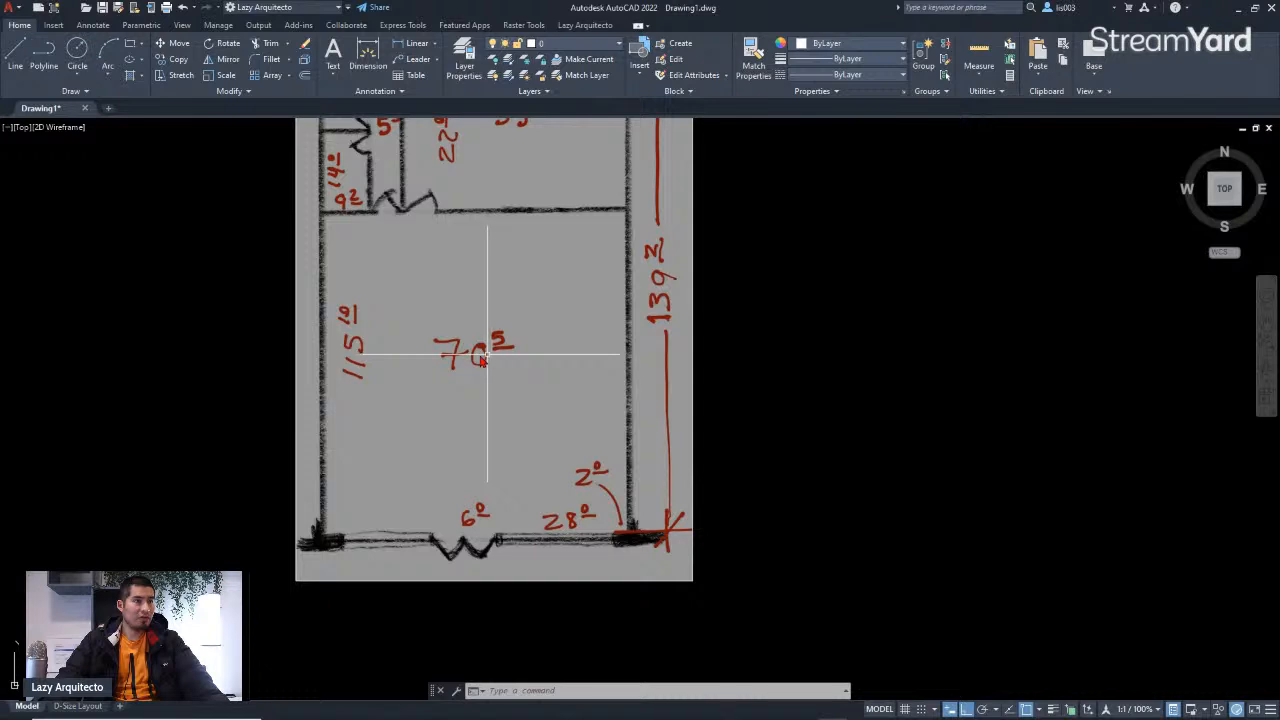
{"action": "scroll", "coordinate": [373, 392], "scroll_direction": "down", "scroll_amount": 6}
{"action": "scroll", "coordinate": [668, 425], "scroll_direction": "up", "scroll_amount": 3}
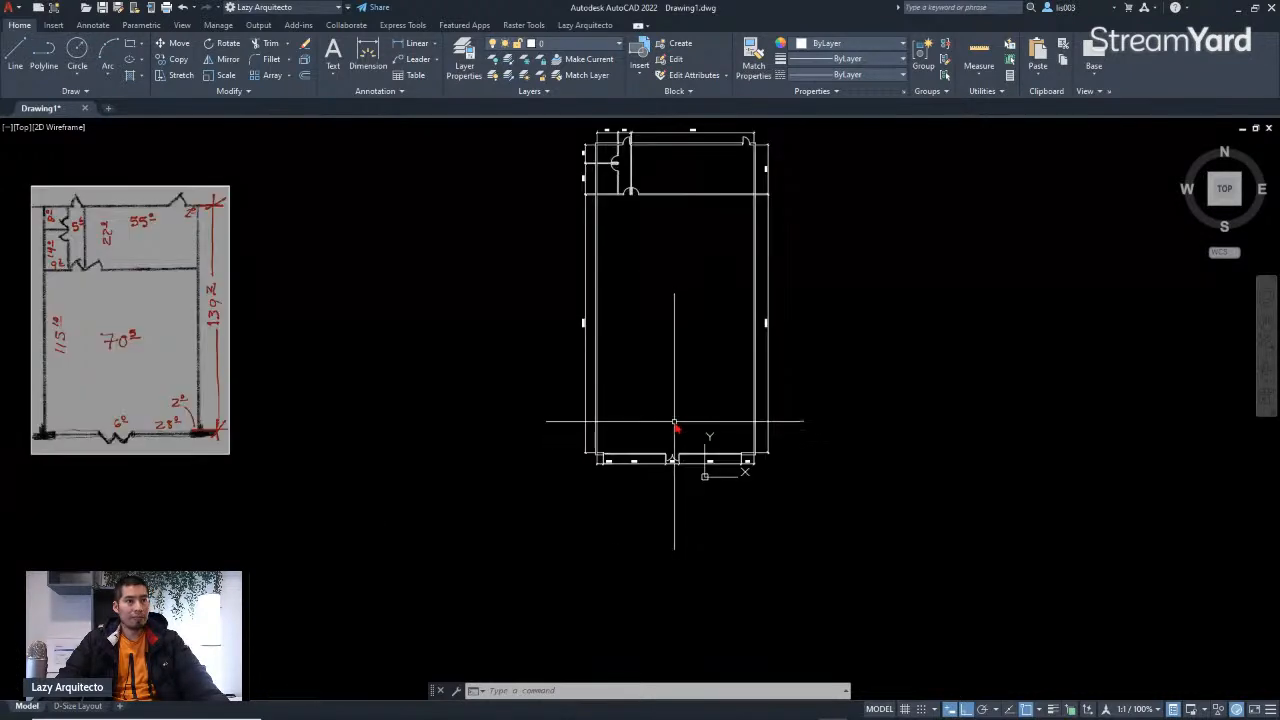
Step: Add an overall linear dimension across the bottom wall, placed below the existing segment dimensions
{"action": "type", "text": "DIM"}
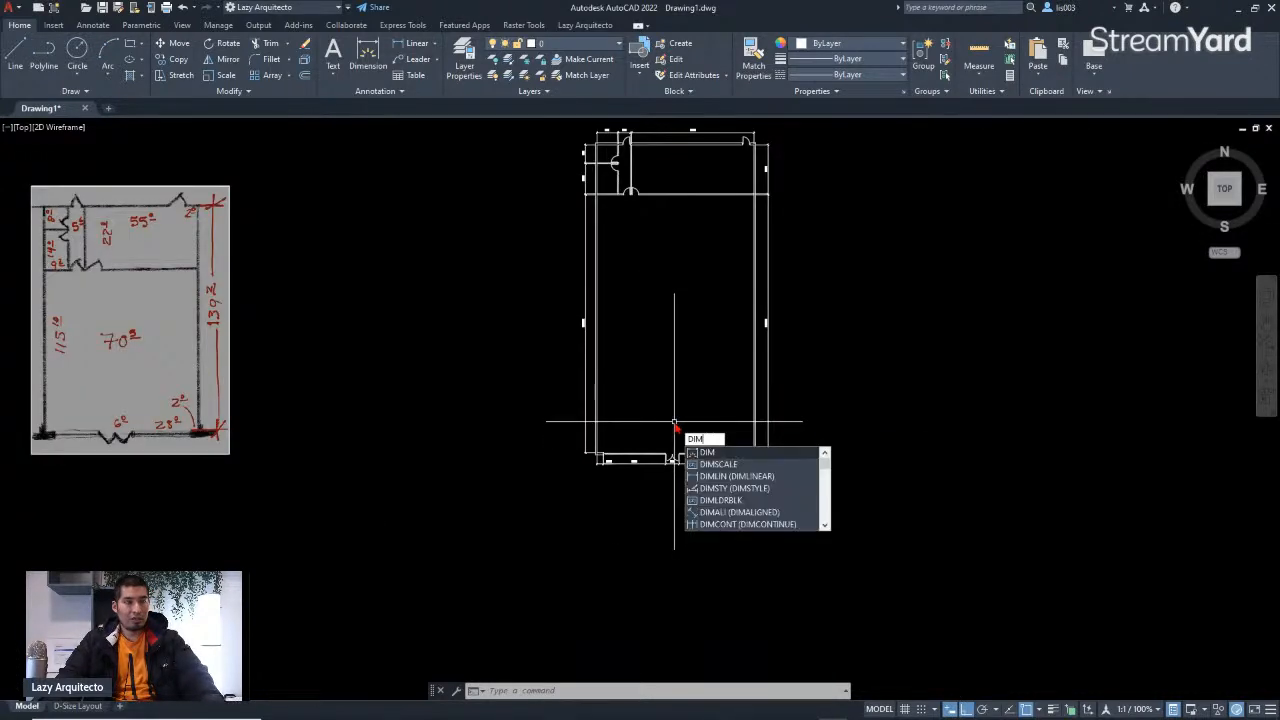
{"action": "key", "text": "Return"}
{"action": "scroll", "coordinate": [600, 464], "scroll_direction": "up", "scroll_amount": 5}
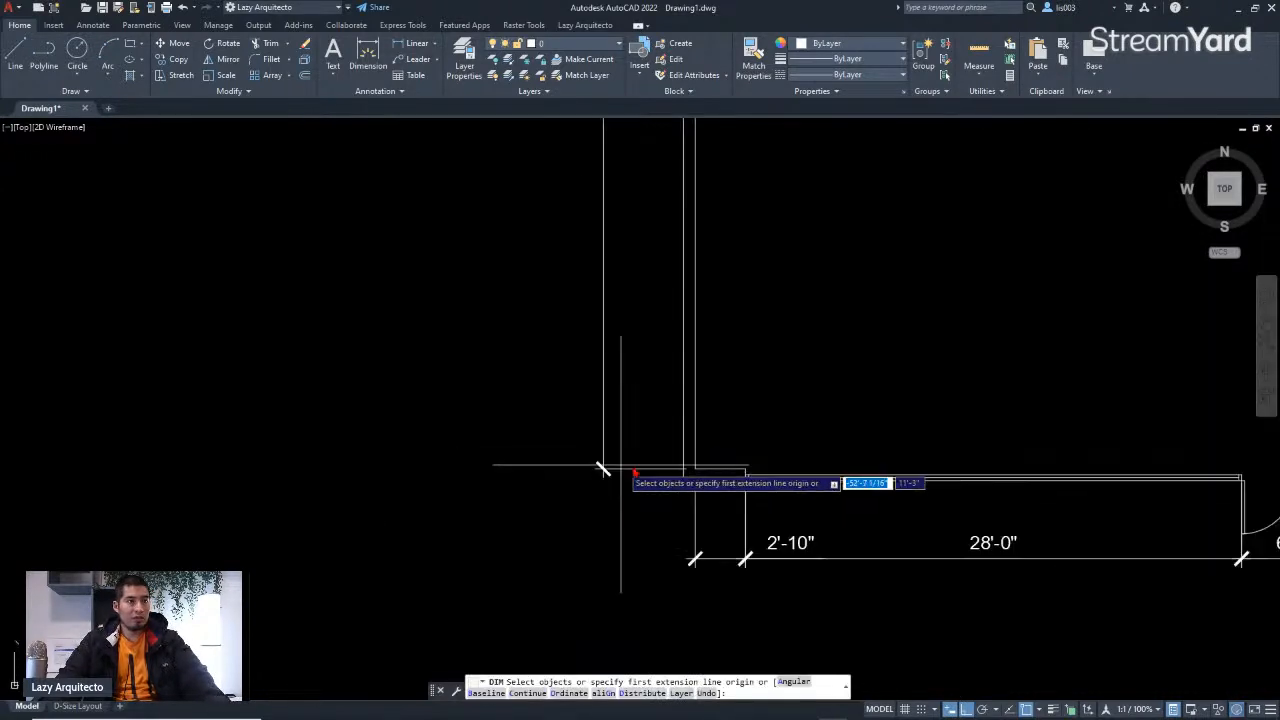
{"action": "left_click", "coordinate": [696, 478]}
{"action": "scroll", "coordinate": [714, 460], "scroll_direction": "down", "scroll_amount": 3}
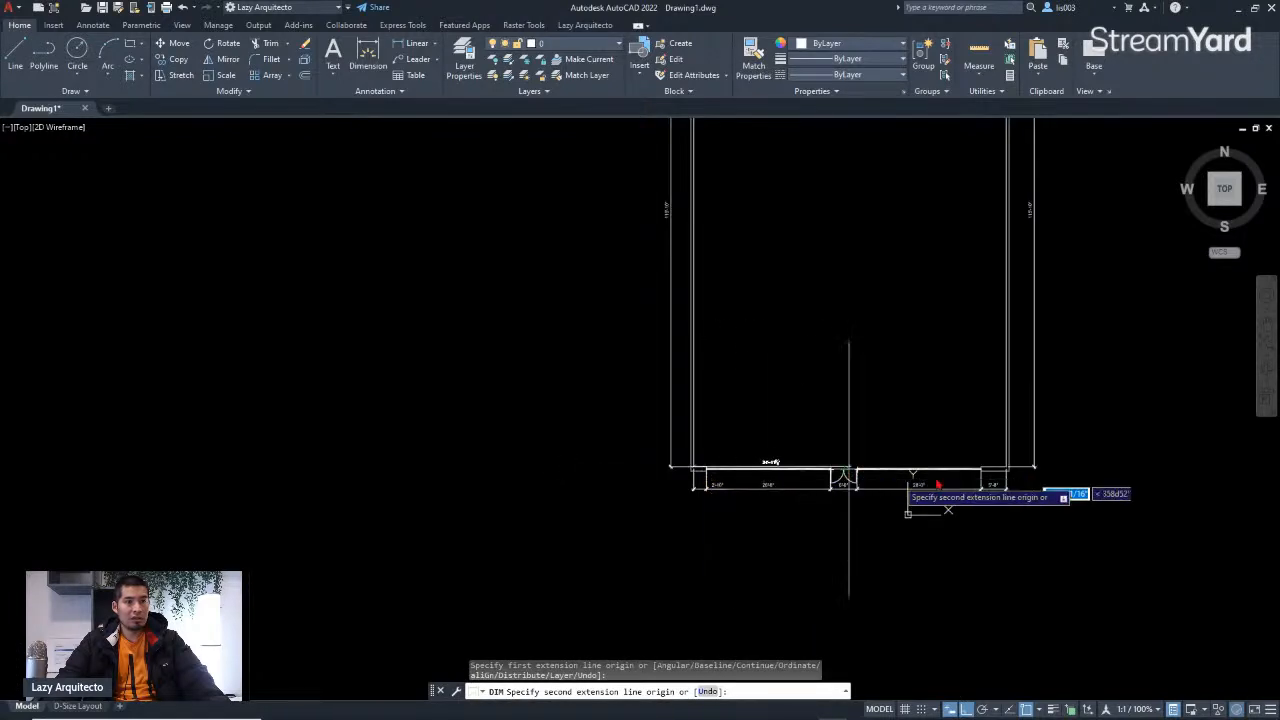
{"action": "scroll", "coordinate": [1033, 472], "scroll_direction": "up", "scroll_amount": 3}
{"action": "scroll", "coordinate": [1033, 452], "scroll_direction": "up", "scroll_amount": 3}
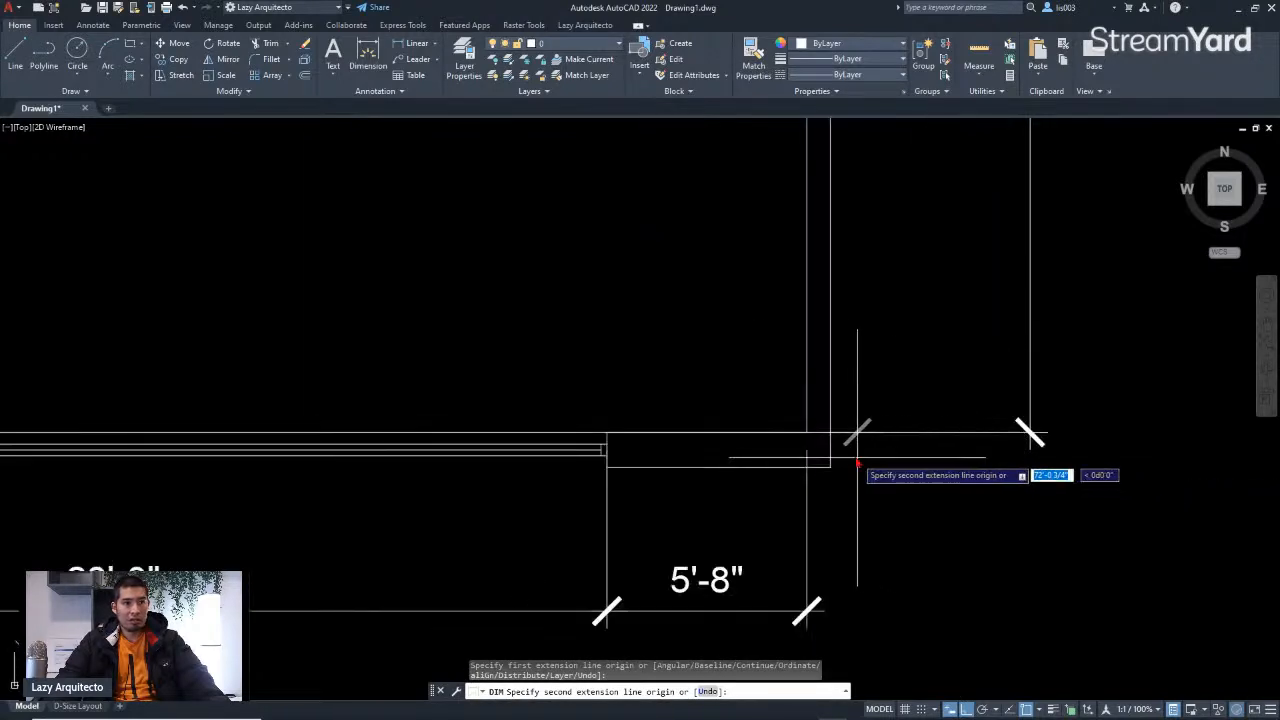
{"action": "left_click", "coordinate": [810, 437]}
{"action": "scroll", "coordinate": [783, 442], "scroll_direction": "down", "scroll_amount": 5}
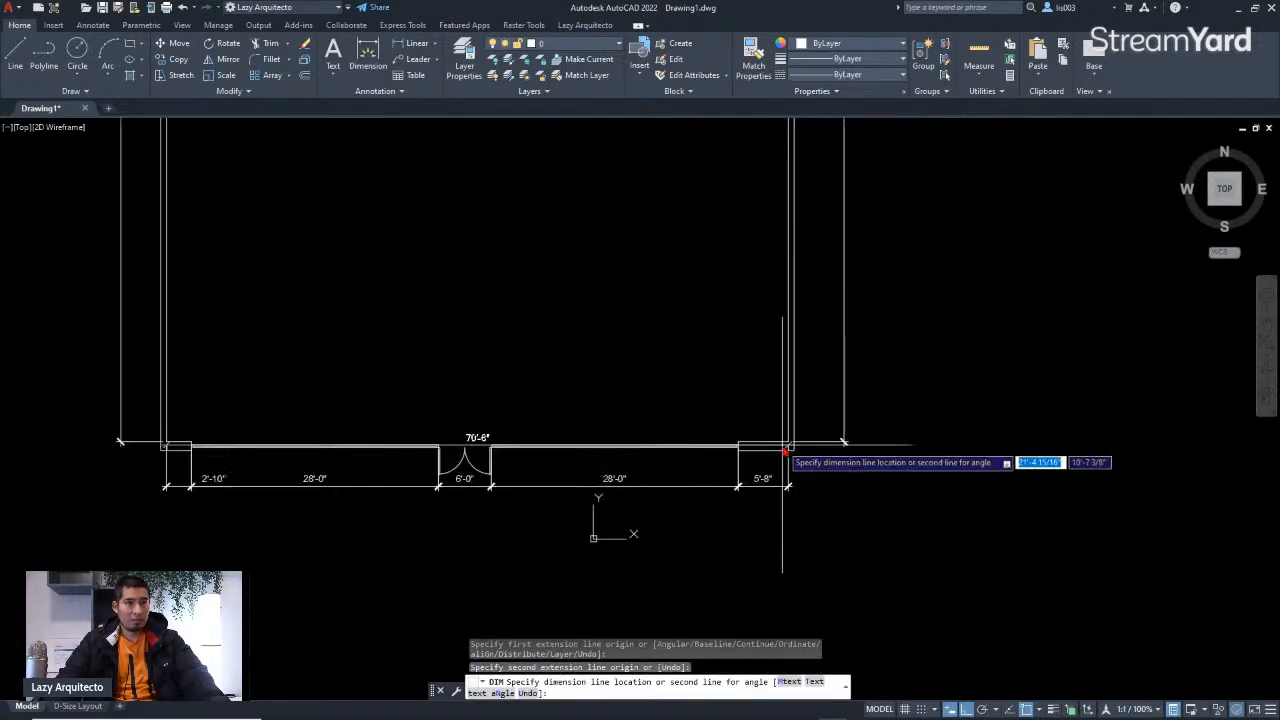
{"action": "left_click", "coordinate": [512, 530]}
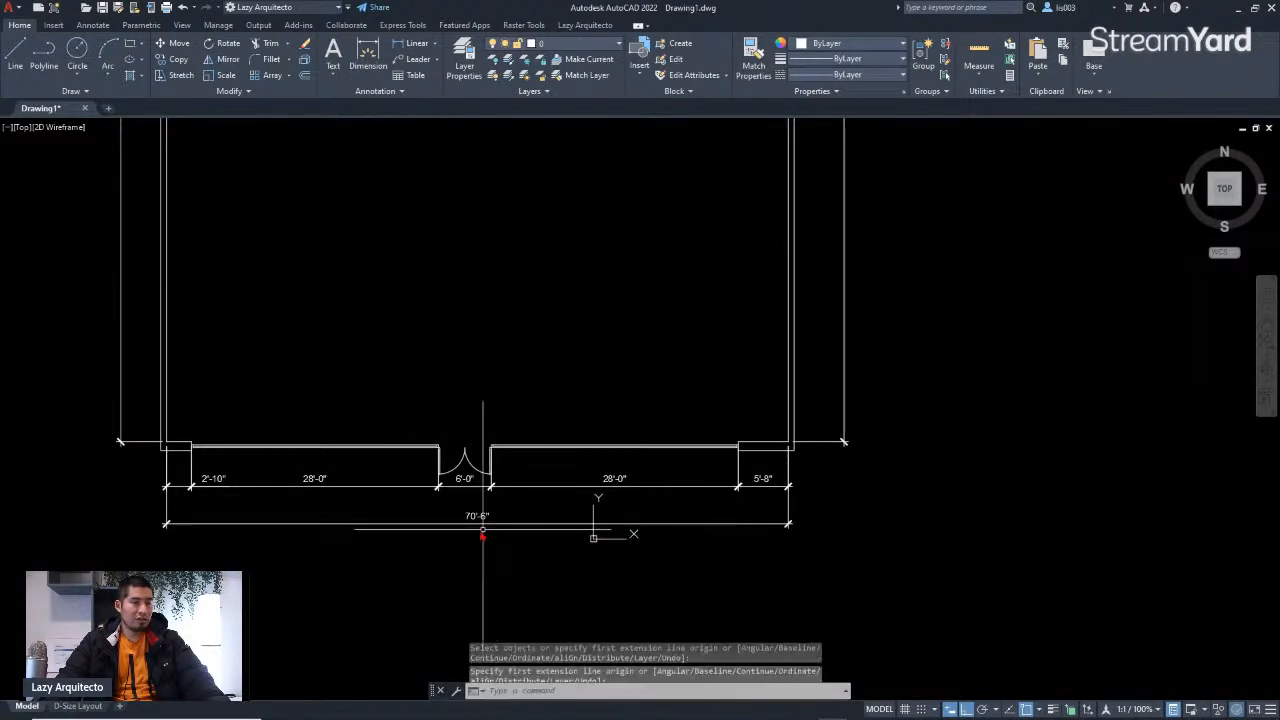
Step: Review the new overall bottom dimension and the top wall dimensions across the plan
{"action": "scroll", "coordinate": [482, 535], "scroll_direction": "up", "scroll_amount": 5}
{"action": "scroll", "coordinate": [594, 536], "scroll_direction": "down", "scroll_amount": 5}
{"action": "scroll", "coordinate": [568, 532], "scroll_direction": "down", "scroll_amount": 4}
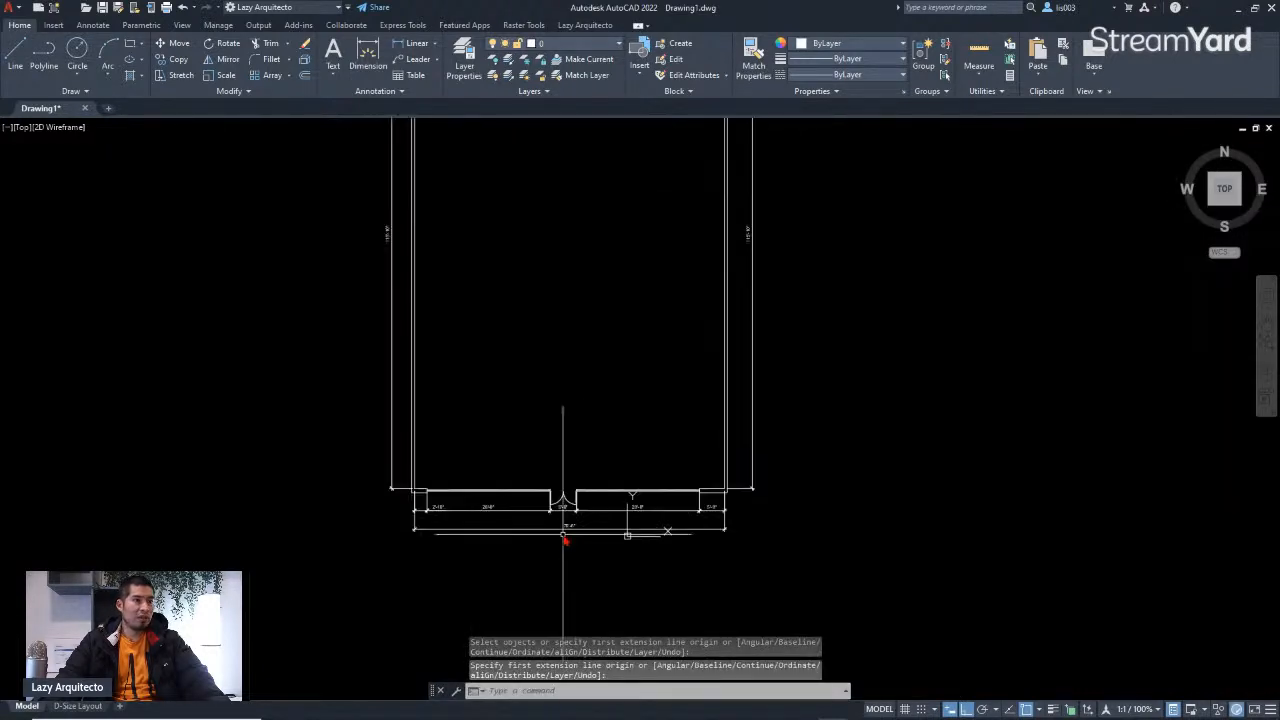
{"action": "middle_click_drag", "start_coordinate": [526, 274], "coordinate": [555, 475]}
{"action": "middle_click_drag", "start_coordinate": [605, 122], "coordinate": [591, 230]}
{"action": "scroll", "coordinate": [600, 157], "scroll_direction": "up", "scroll_amount": 3}
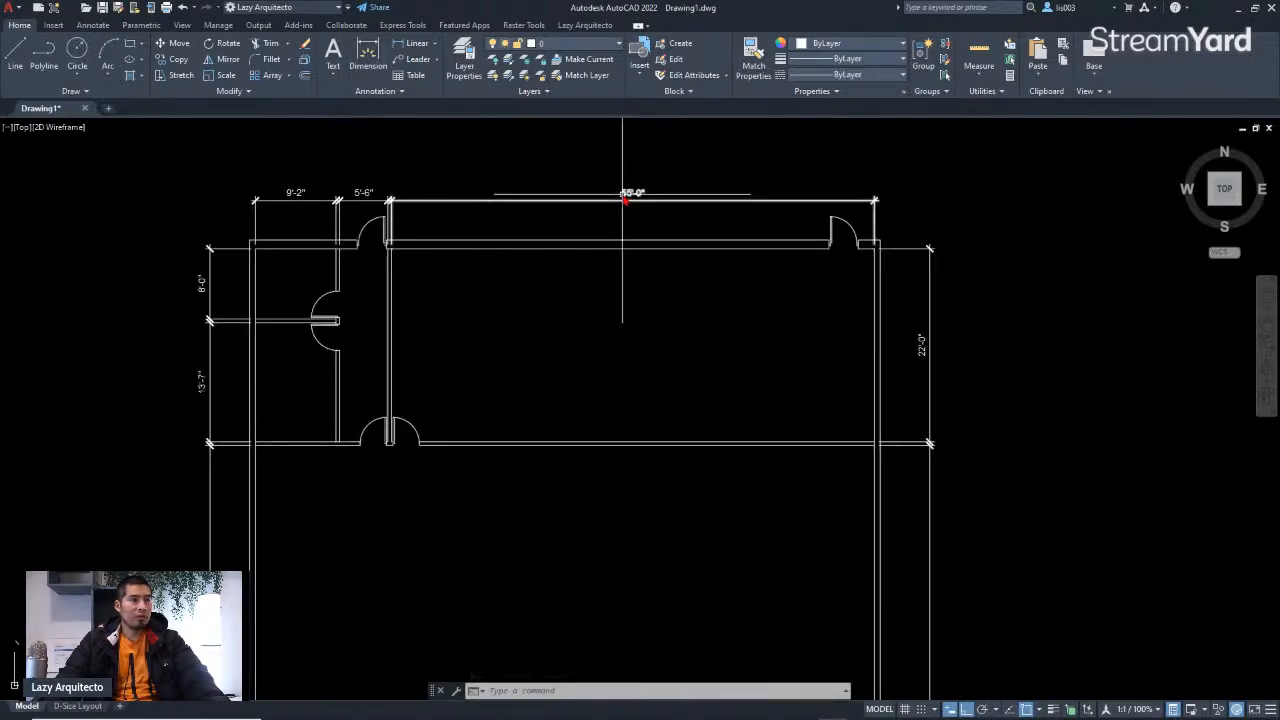
{"action": "scroll", "coordinate": [648, 190], "scroll_direction": "down", "scroll_amount": 5}
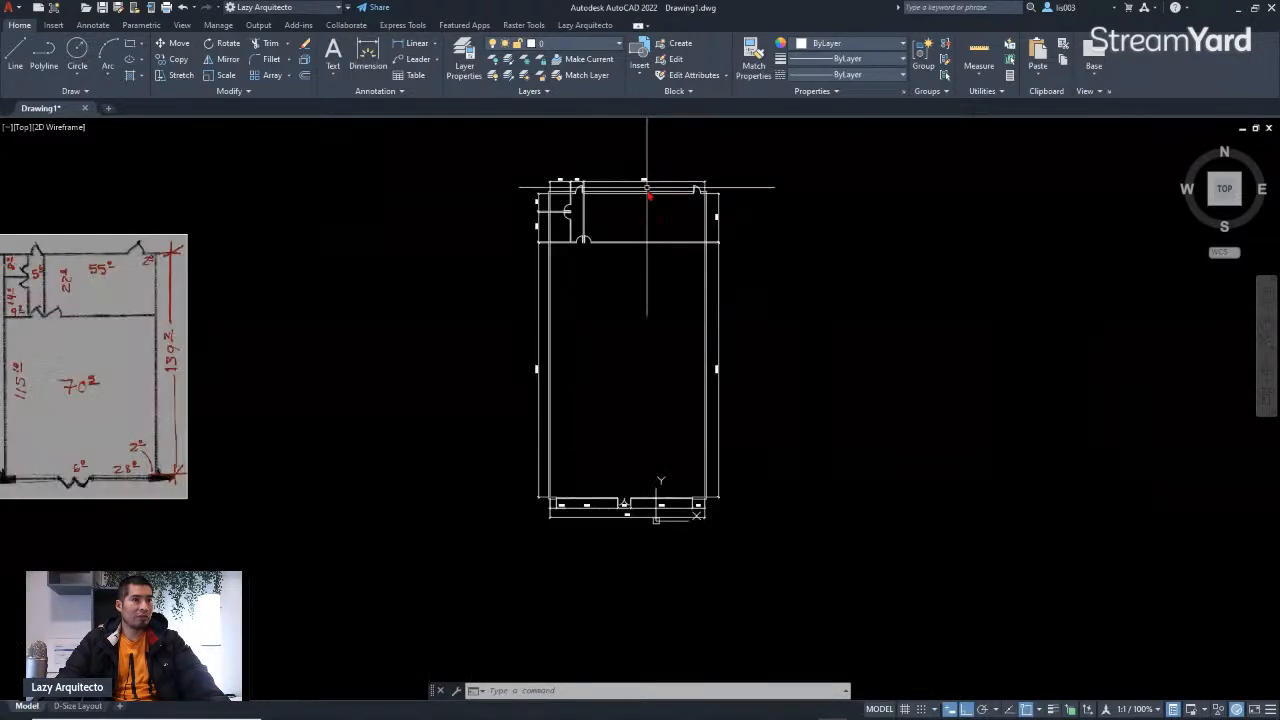
{"action": "scroll", "coordinate": [685, 518], "scroll_direction": "up", "scroll_amount": 5}
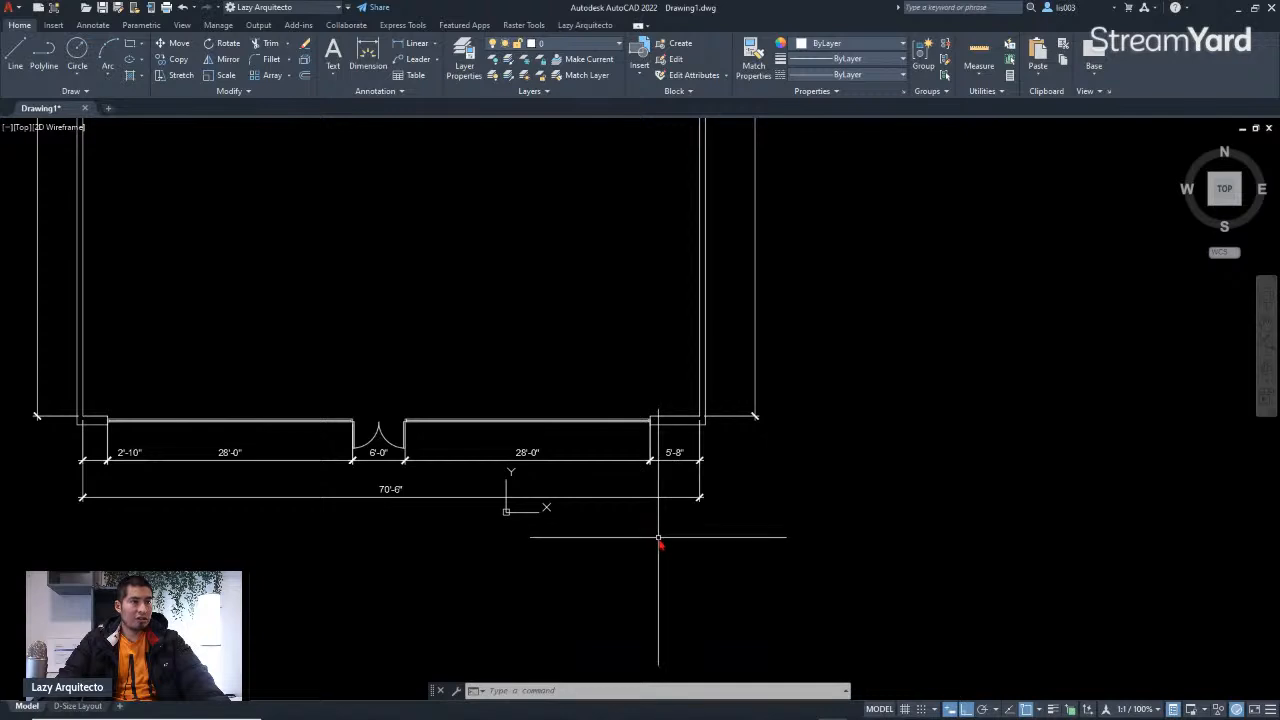
{"action": "scroll", "coordinate": [392, 492], "scroll_direction": "up", "scroll_amount": 5}
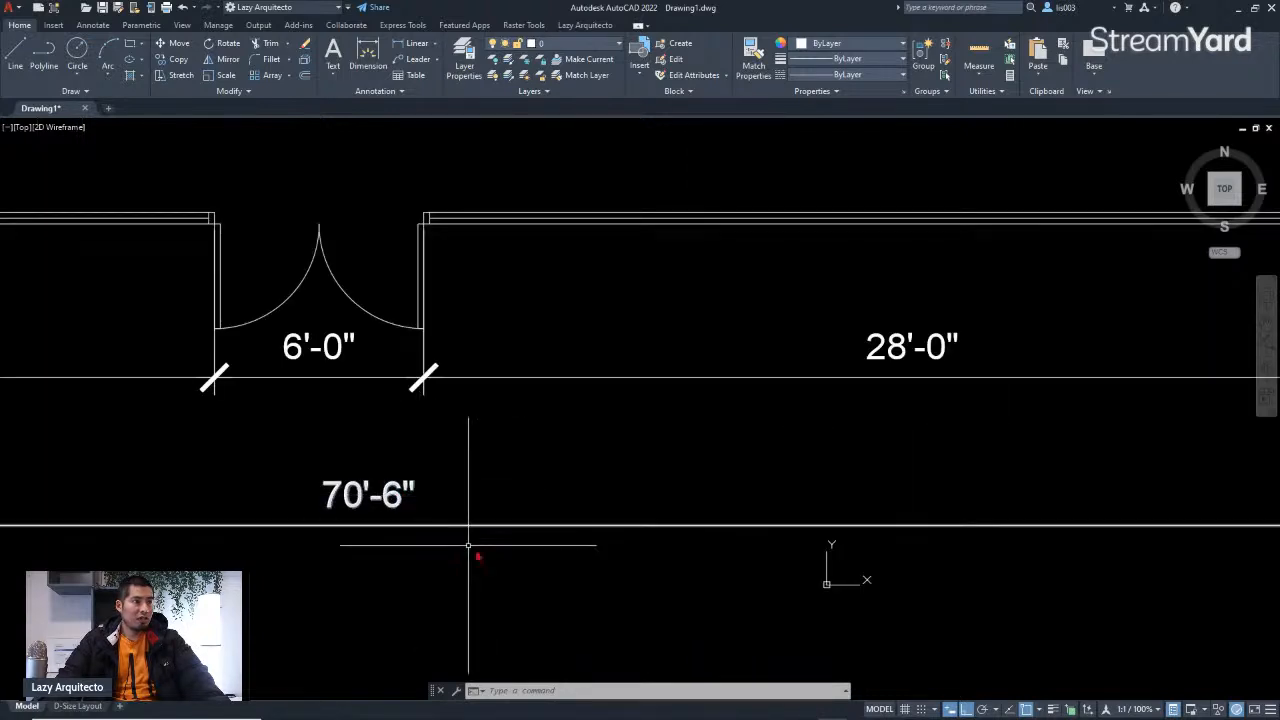
{"action": "scroll", "coordinate": [468, 545], "scroll_direction": "down", "scroll_amount": 6}
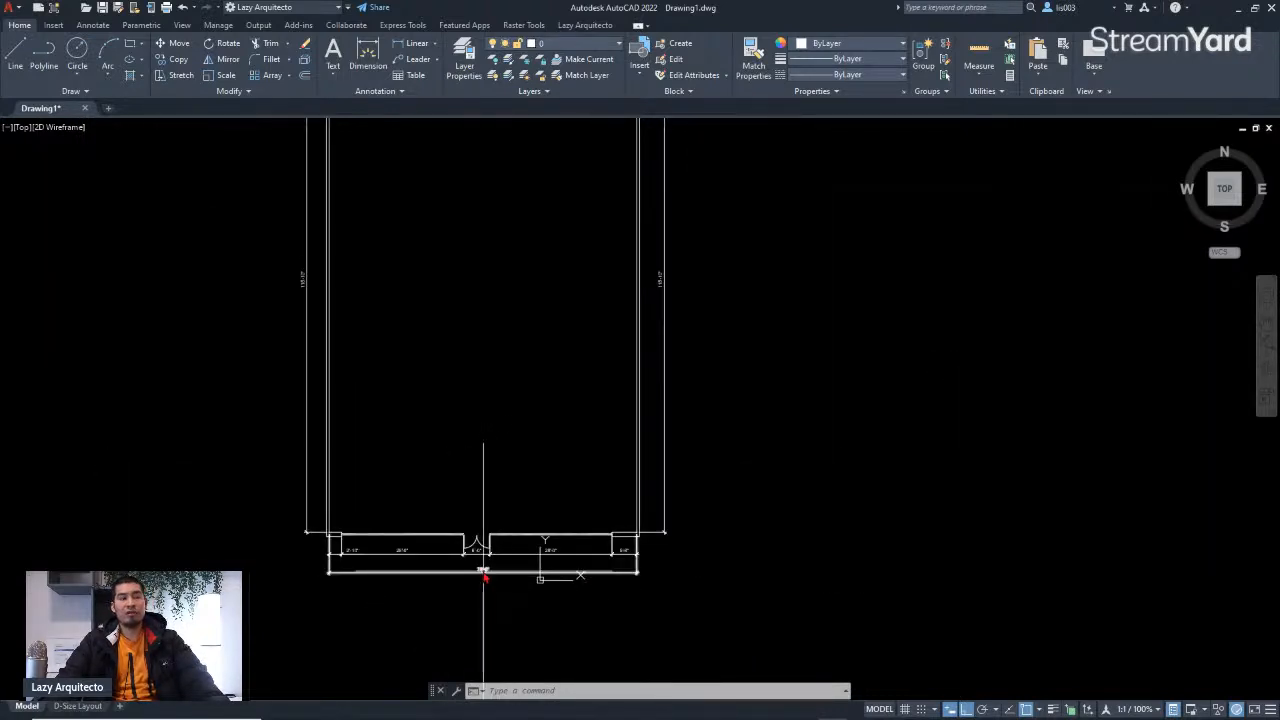
Step: Select the 70'-6" overall dimension to inspect its properties, then clear the selection
{"action": "left_click", "coordinate": [483, 572]}
{"action": "scroll", "coordinate": [451, 577], "scroll_direction": "up", "scroll_amount": 3}
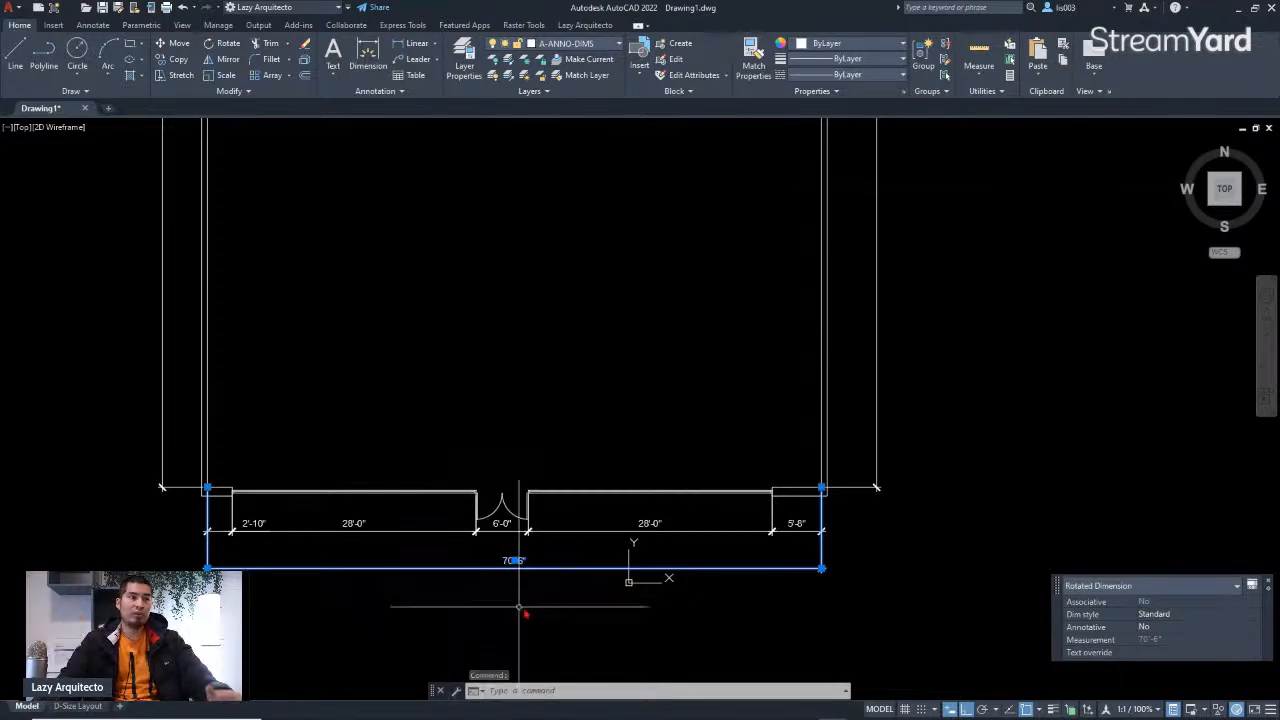
{"action": "scroll", "coordinate": [450, 578], "scroll_direction": "down", "scroll_amount": 5}
{"action": "scroll", "coordinate": [566, 285], "scroll_direction": "up", "scroll_amount": 5}
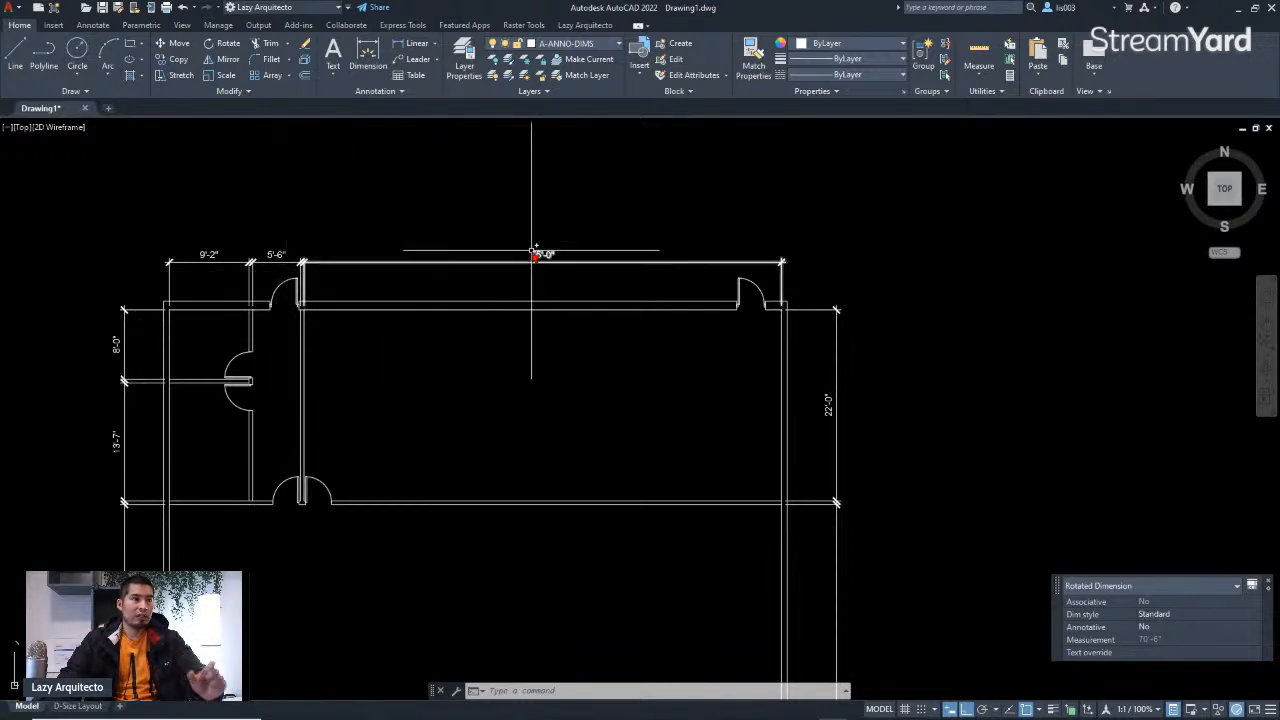
{"action": "scroll", "coordinate": [527, 250], "scroll_direction": "down", "scroll_amount": 3}
{"action": "scroll", "coordinate": [527, 250], "scroll_direction": "down", "scroll_amount": 3}
{"action": "scroll", "coordinate": [586, 591], "scroll_direction": "up", "scroll_amount": 3}
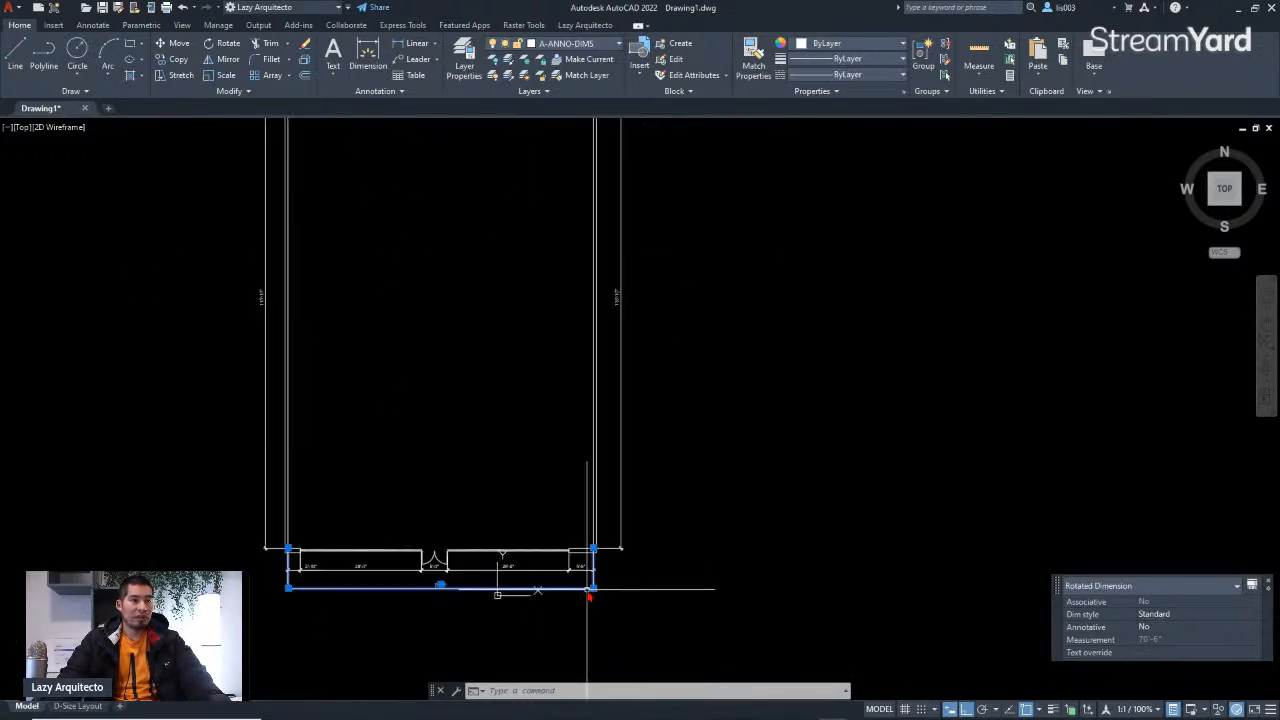
{"action": "scroll", "coordinate": [589, 594], "scroll_direction": "down", "scroll_amount": 3}
{"action": "key", "text": "Escape"}
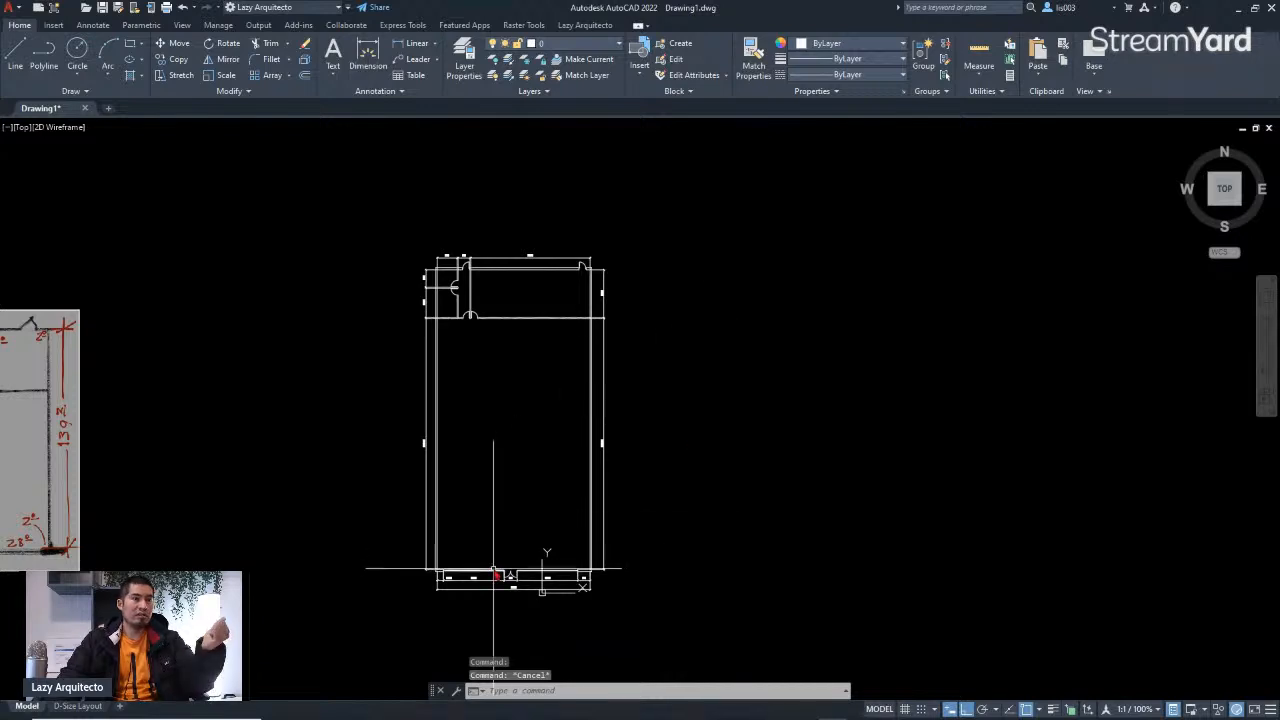
Step: Stretch the plan's walls by 1 inch with a crossing window that excludes the left wall's outer edge, shortening the bottom wall
{"action": "scroll", "coordinate": [505, 585], "scroll_direction": "up", "scroll_amount": 6}
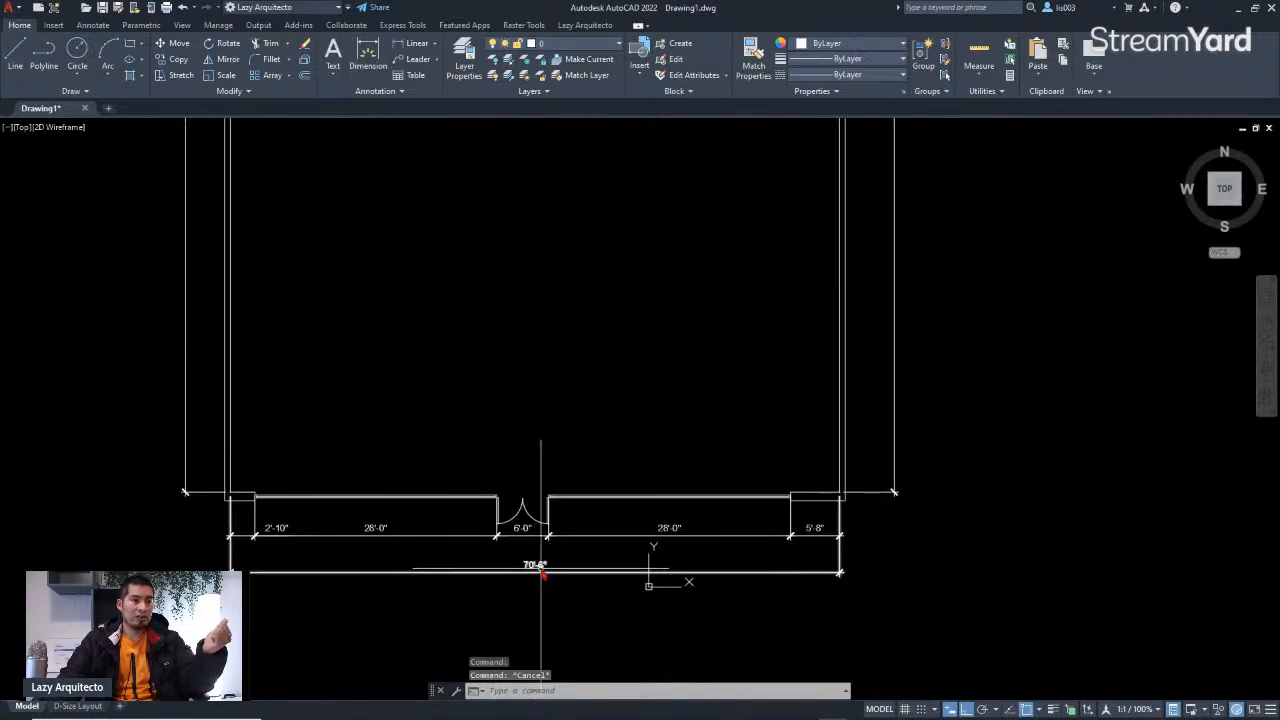
{"action": "scroll", "coordinate": [541, 569], "scroll_direction": "down", "scroll_amount": 6}
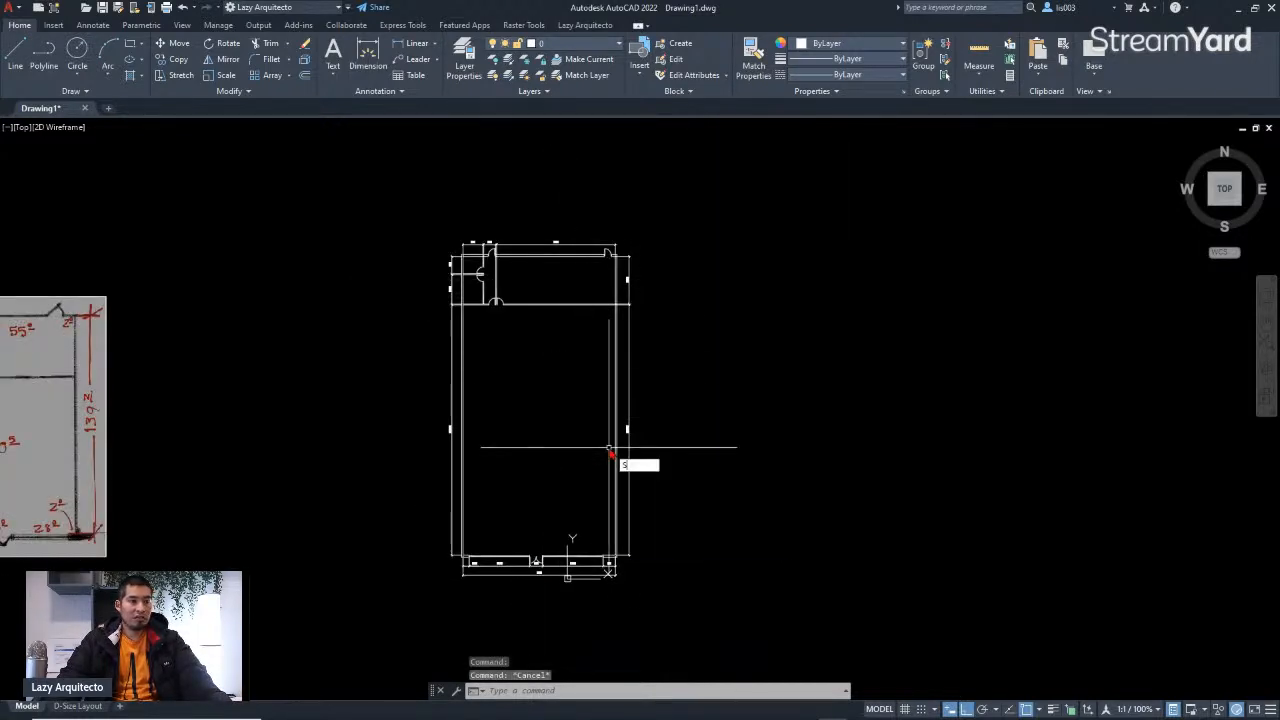
{"action": "key", "text": "Return"}
{"action": "left_click", "coordinate": [708, 631]}
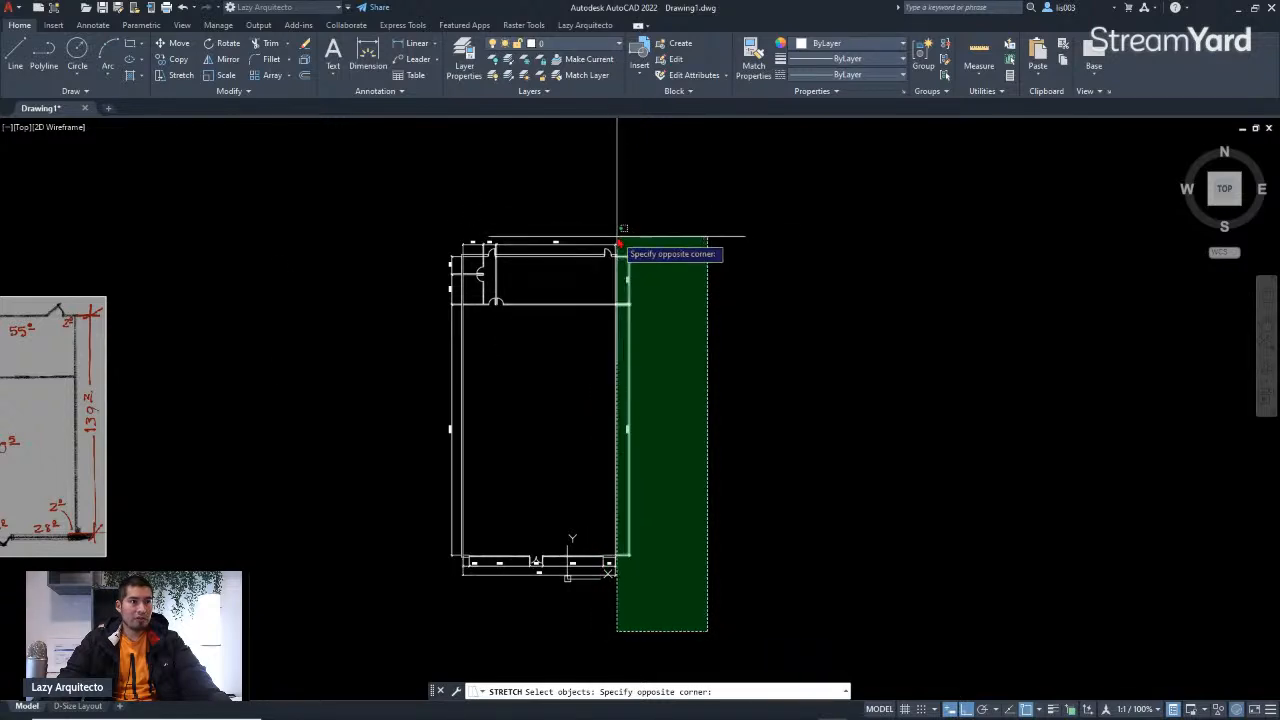
{"action": "scroll", "coordinate": [616, 243], "scroll_direction": "up", "scroll_amount": 3}
{"action": "scroll", "coordinate": [624, 167], "scroll_direction": "down", "scroll_amount": 3}
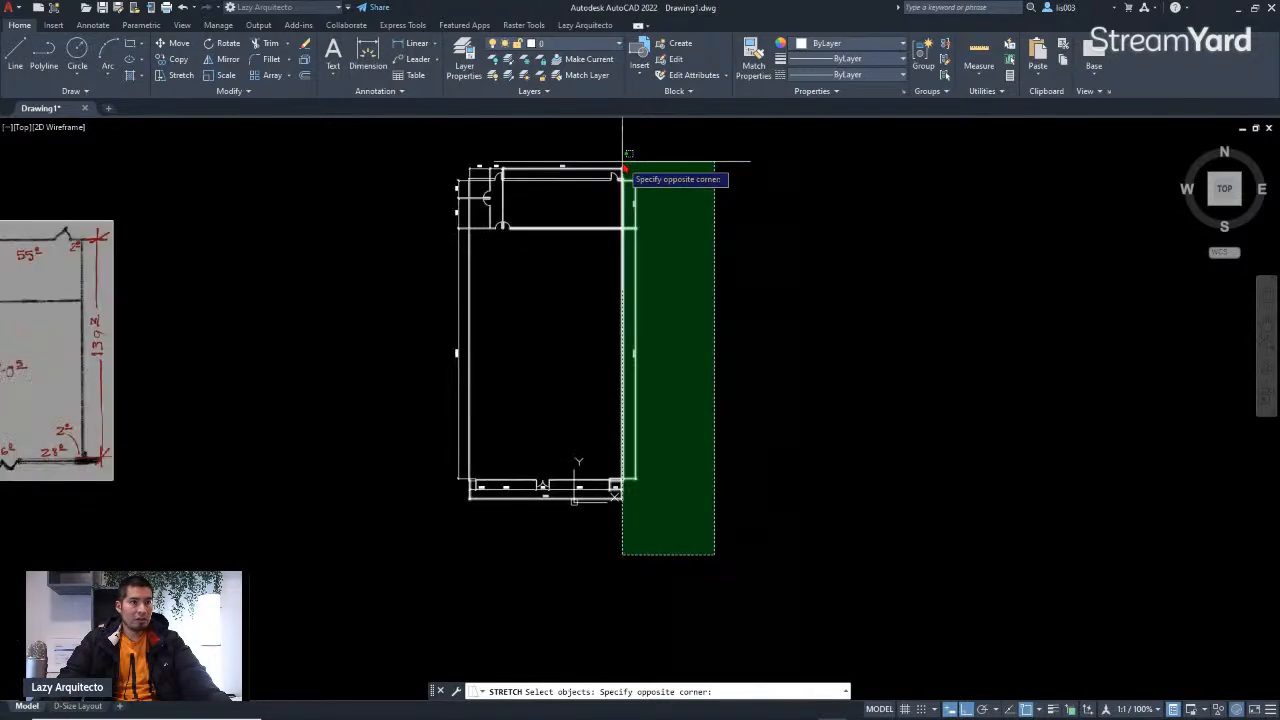
{"action": "left_click", "coordinate": [475, 148]}
{"action": "key", "text": "Return"}
{"action": "left_click", "coordinate": [794, 389]}
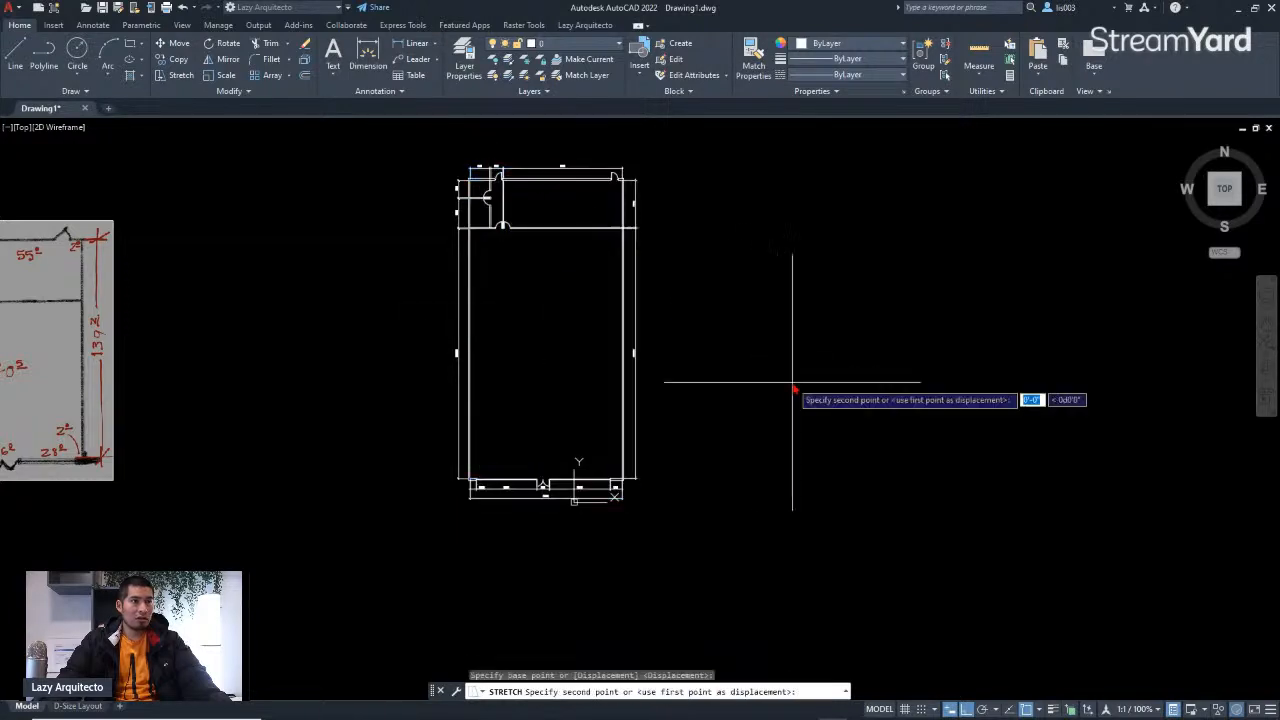
{"action": "type", "text": "1"}
{"action": "key", "text": "Return"}
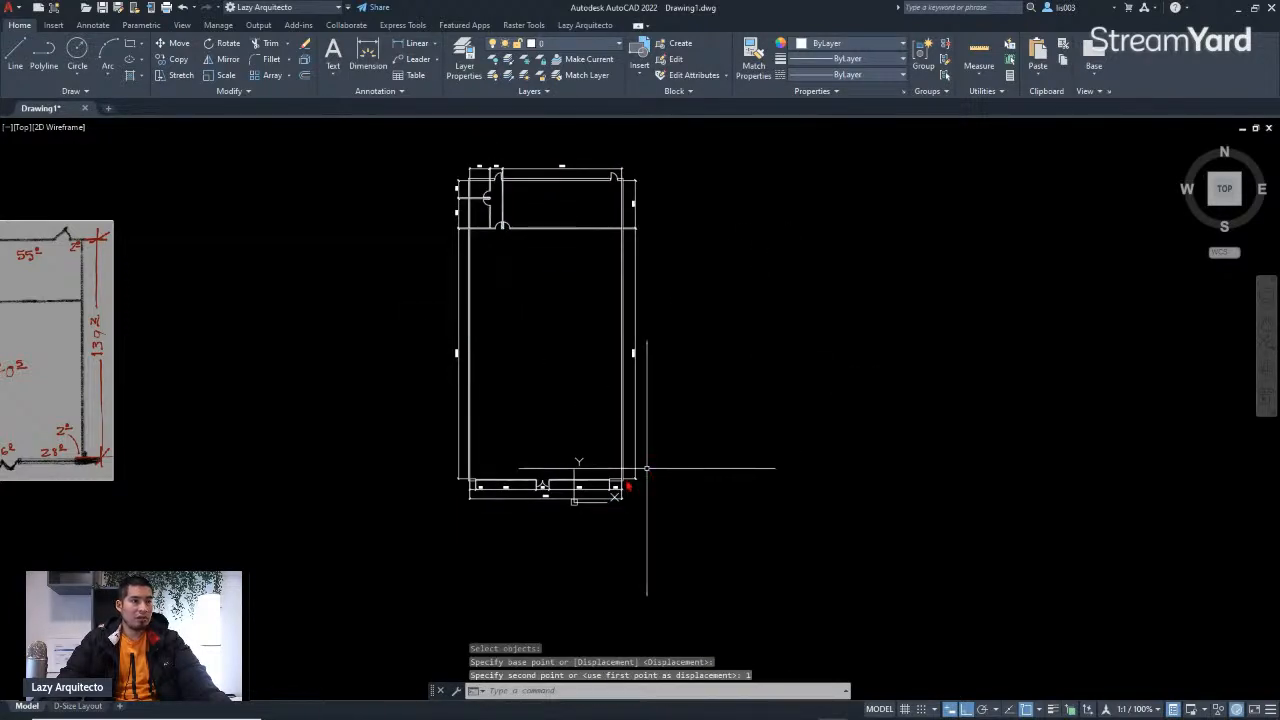
Step: Review the bottom and top wall dimensions and compare them against the hand sketch's values
{"action": "scroll", "coordinate": [546, 501], "scroll_direction": "up", "scroll_amount": 6}
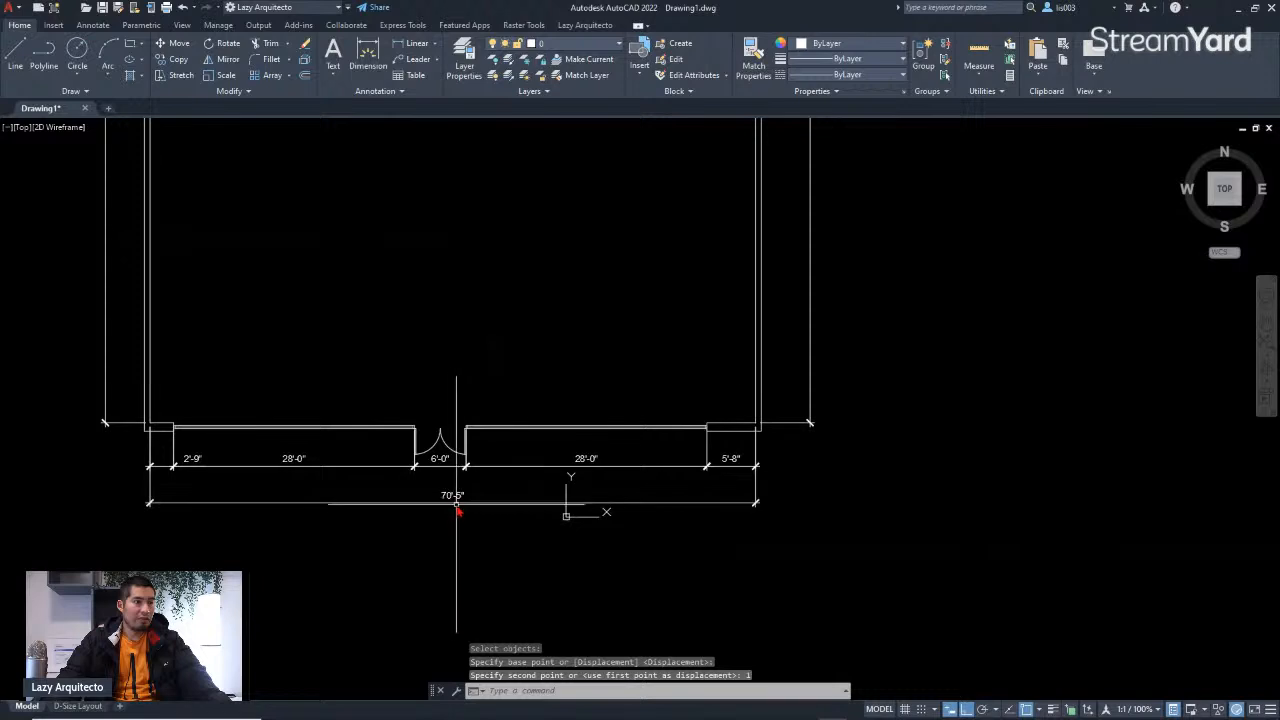
{"action": "scroll", "coordinate": [451, 505], "scroll_direction": "down", "scroll_amount": 6}
{"action": "scroll", "coordinate": [490, 262], "scroll_direction": "up", "scroll_amount": 6}
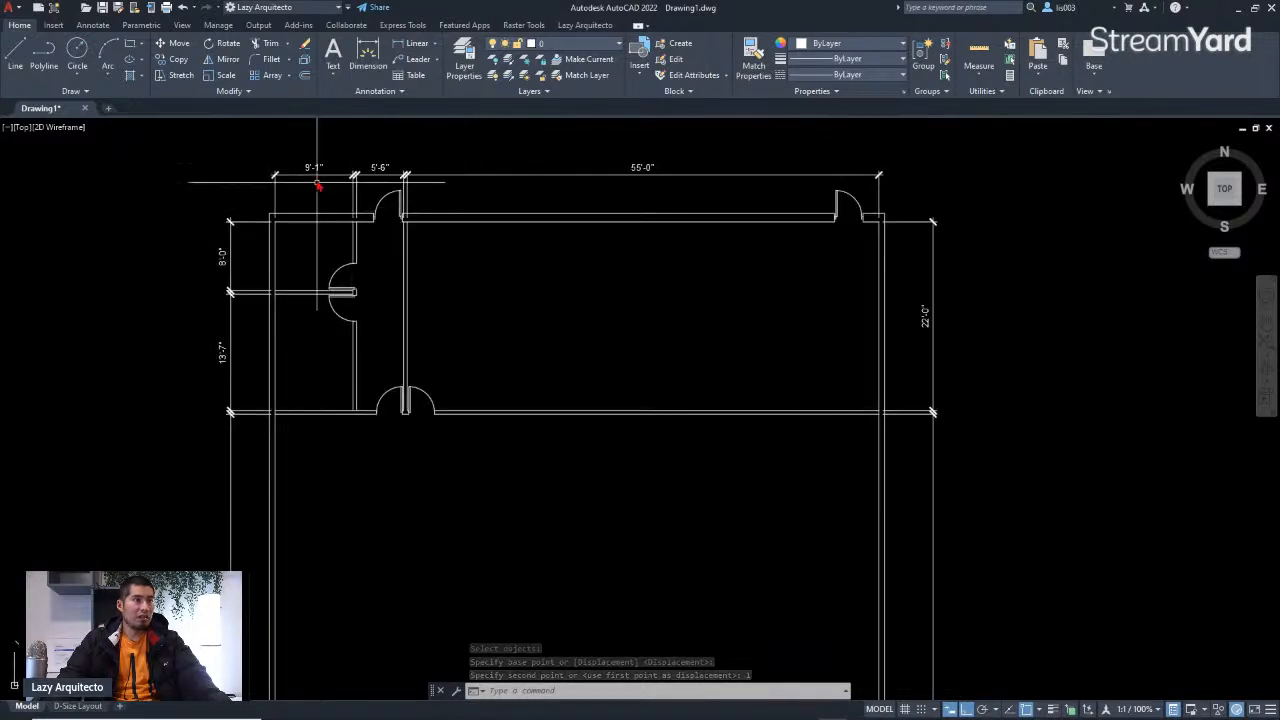
{"action": "scroll", "coordinate": [314, 177], "scroll_direction": "up", "scroll_amount": 4}
{"action": "scroll", "coordinate": [400, 230], "scroll_direction": "down", "scroll_amount": 3}
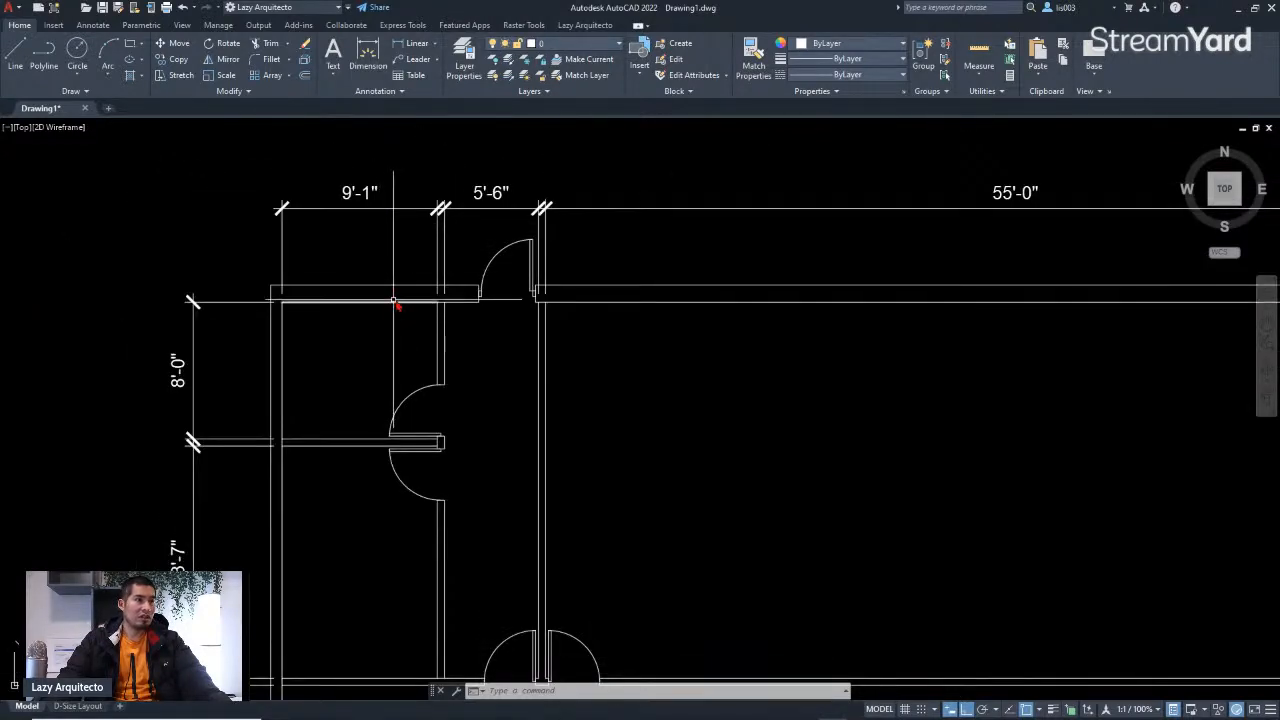
{"action": "scroll", "coordinate": [609, 286], "scroll_direction": "down", "scroll_amount": 6}
{"action": "scroll", "coordinate": [629, 537], "scroll_direction": "up", "scroll_amount": 4}
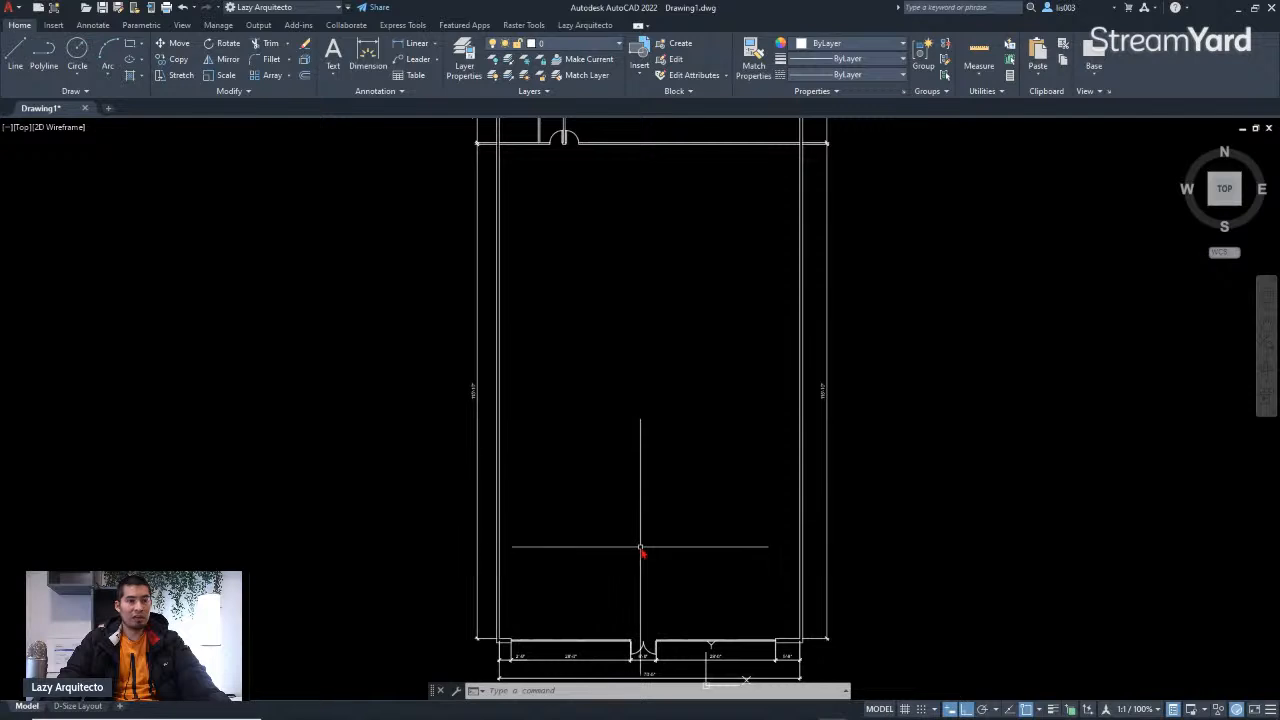
{"action": "scroll", "coordinate": [684, 553], "scroll_direction": "down", "scroll_amount": 3}
{"action": "scroll", "coordinate": [666, 625], "scroll_direction": "up", "scroll_amount": 6}
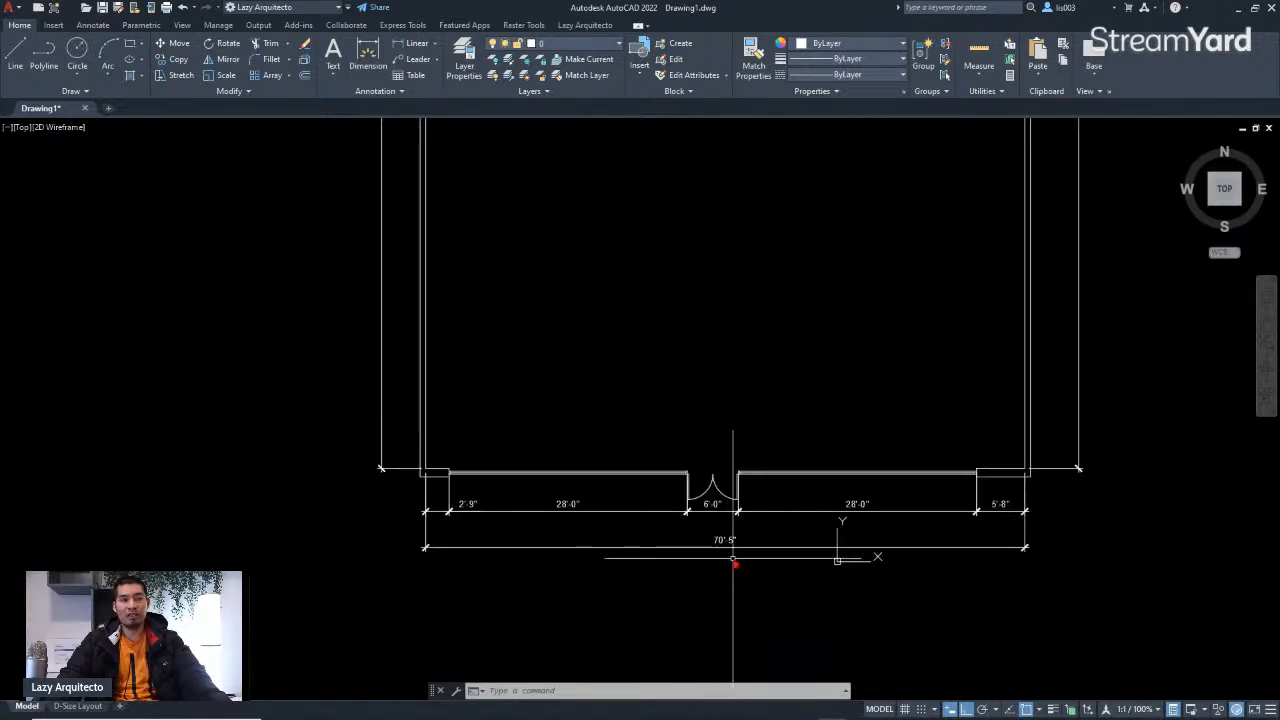
{"action": "scroll", "coordinate": [734, 566], "scroll_direction": "down", "scroll_amount": 3}
{"action": "scroll", "coordinate": [742, 550], "scroll_direction": "up", "scroll_amount": 3}
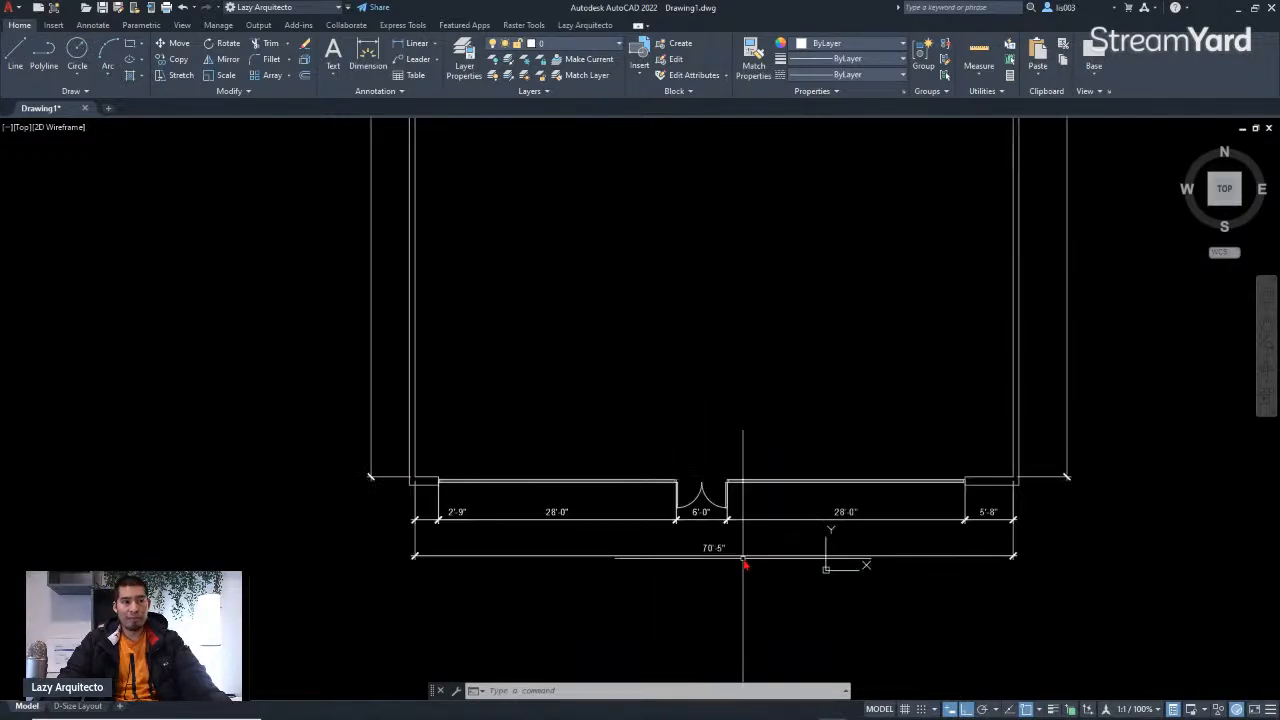
{"action": "scroll", "coordinate": [738, 580], "scroll_direction": "down", "scroll_amount": 6}
{"action": "scroll", "coordinate": [250, 400], "scroll_direction": "up", "scroll_amount": 4}
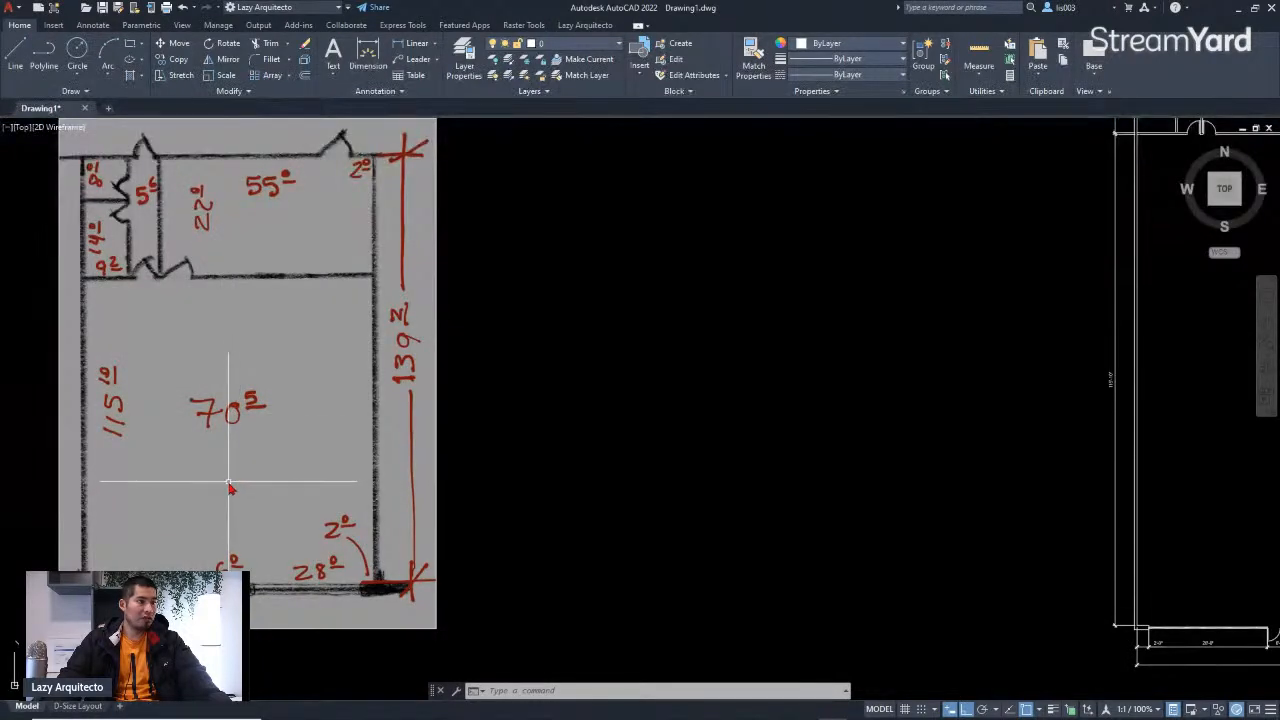
{"action": "scroll", "coordinate": [229, 487], "scroll_direction": "down", "scroll_amount": 3}
{"action": "scroll", "coordinate": [775, 568], "scroll_direction": "up", "scroll_amount": 5}
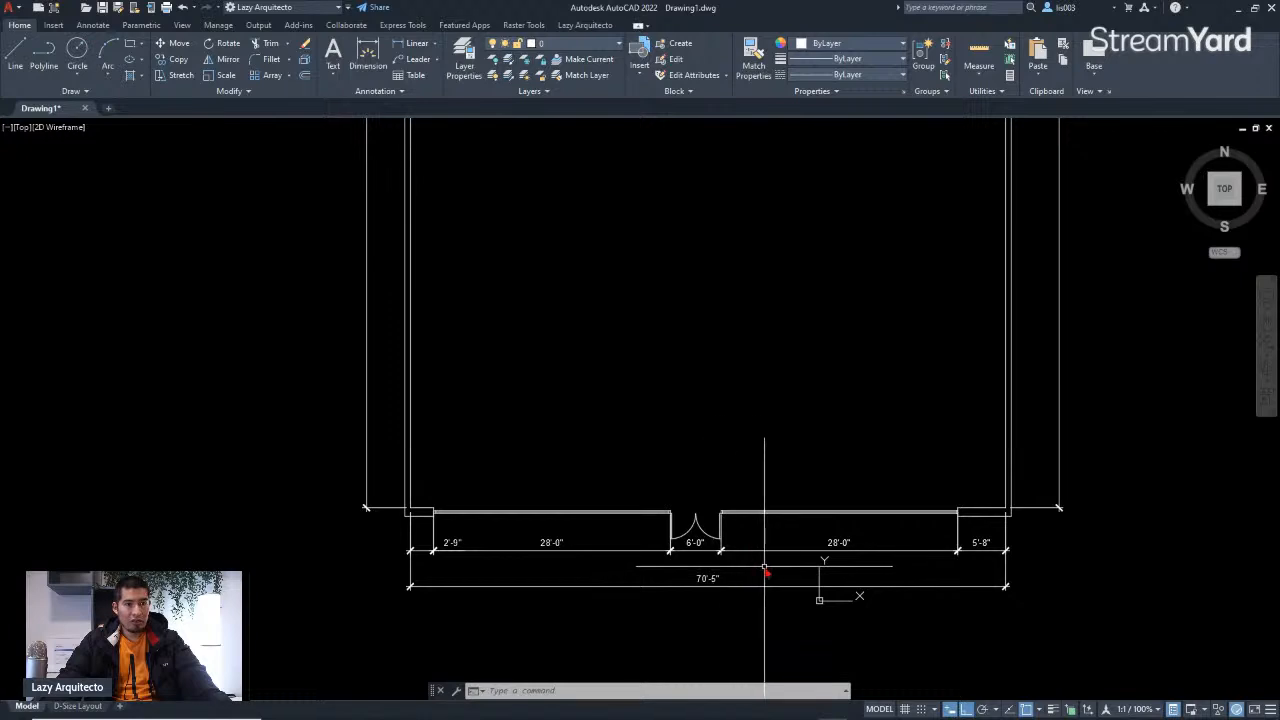
{"action": "scroll", "coordinate": [820, 545], "scroll_direction": "down", "scroll_amount": 4}
{"action": "scroll", "coordinate": [323, 522], "scroll_direction": "up", "scroll_amount": 3}
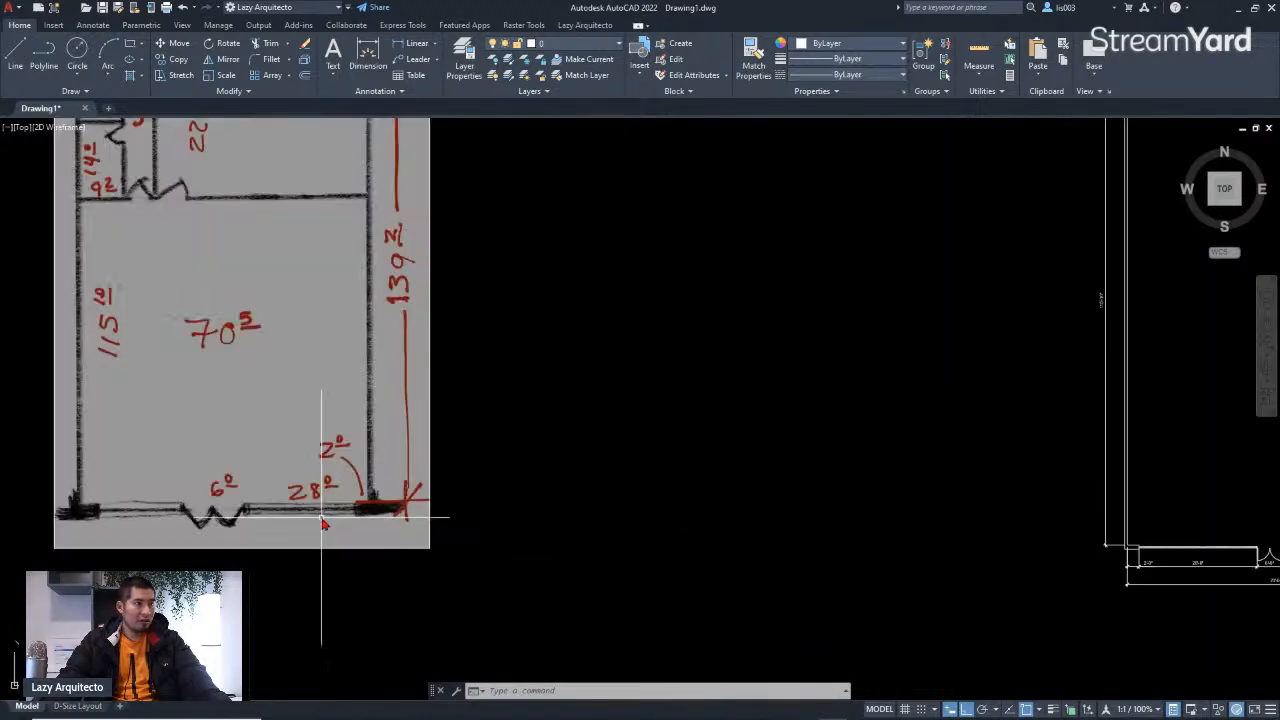
{"action": "scroll", "coordinate": [766, 543], "scroll_direction": "down", "scroll_amount": 3}
Step: Stretch the bottom wall's openings toward the right wall, placing them 2 feet from the right corner using a From offset
{"action": "scroll", "coordinate": [800, 530], "scroll_direction": "up", "scroll_amount": 5}
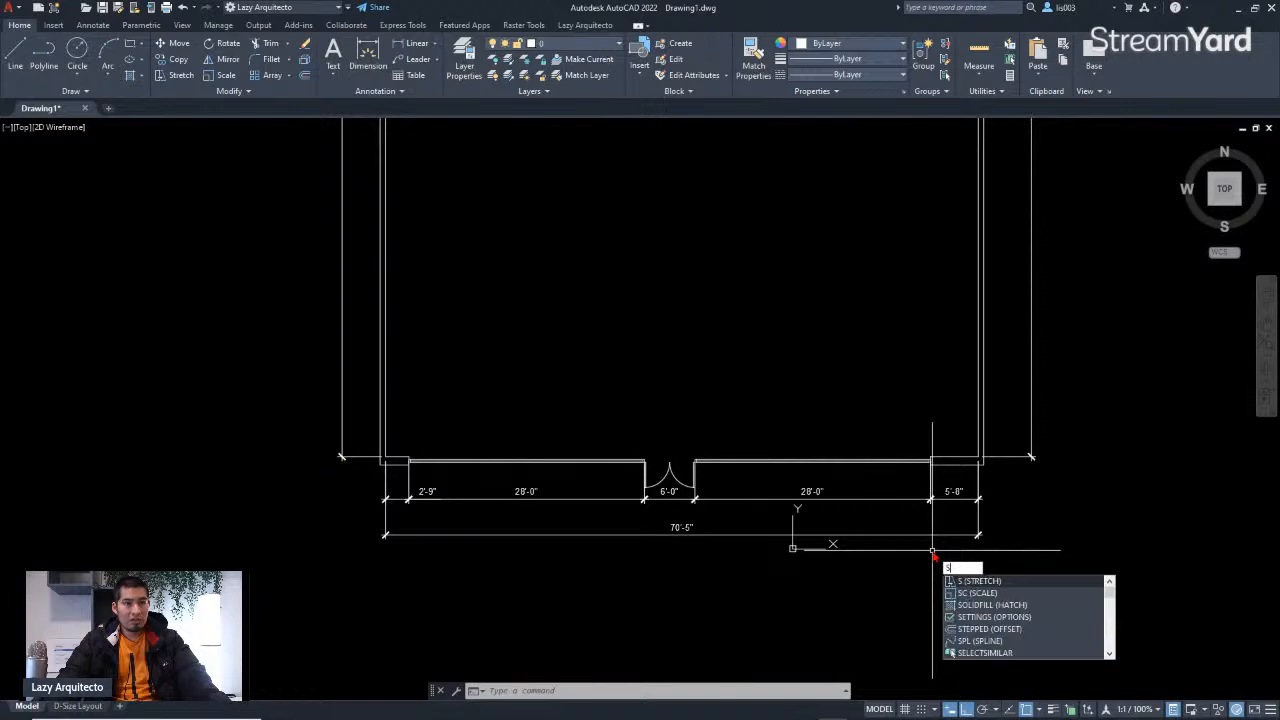
{"action": "key", "text": "Return"}
{"action": "left_click", "coordinate": [952, 578]}
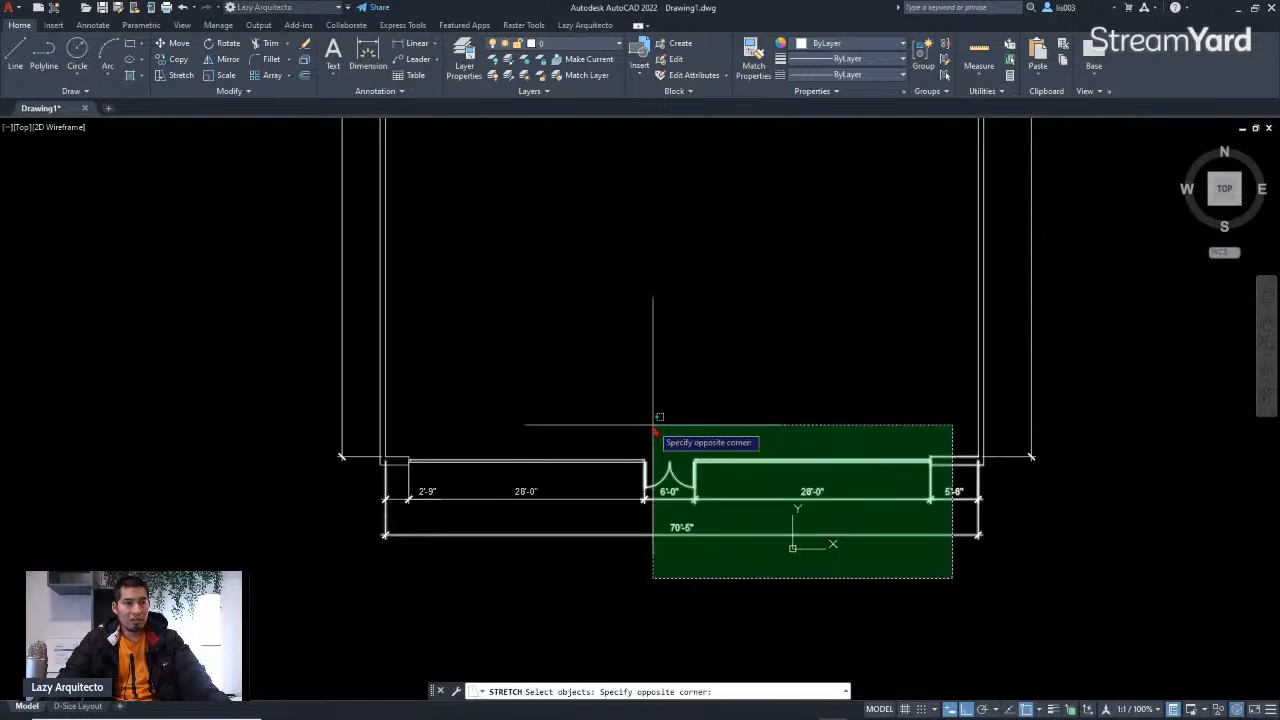
{"action": "left_click", "coordinate": [397, 386]}
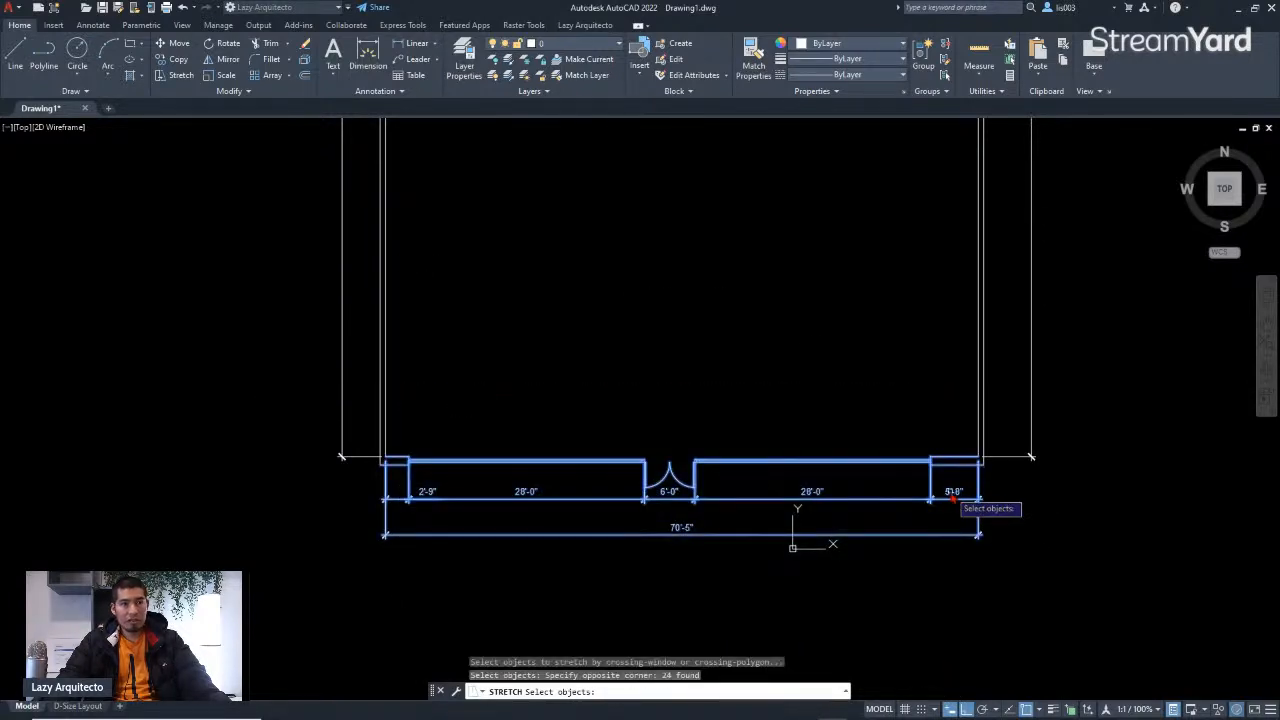
{"action": "scroll", "coordinate": [965, 466], "scroll_direction": "up", "scroll_amount": 5}
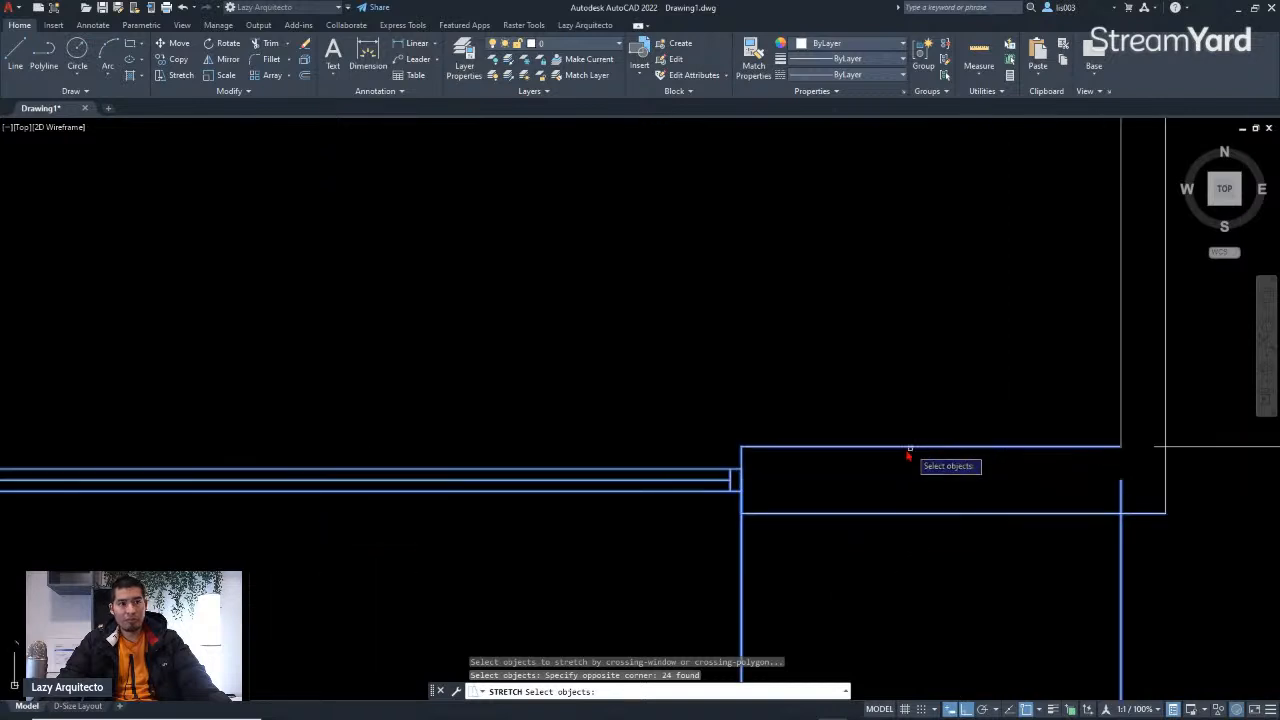
{"action": "key", "text": "Return"}
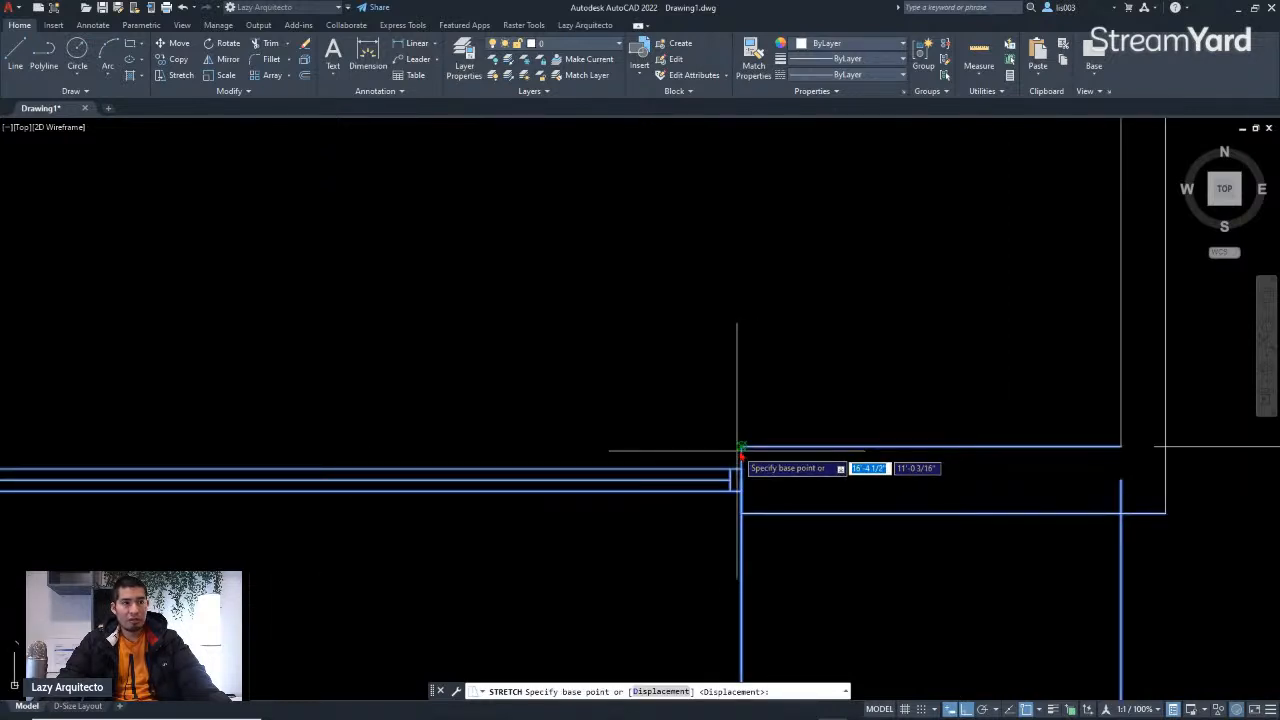
{"action": "left_click", "coordinate": [740, 447]}
{"action": "scroll", "coordinate": [750, 445], "scroll_direction": "down", "scroll_amount": 3}
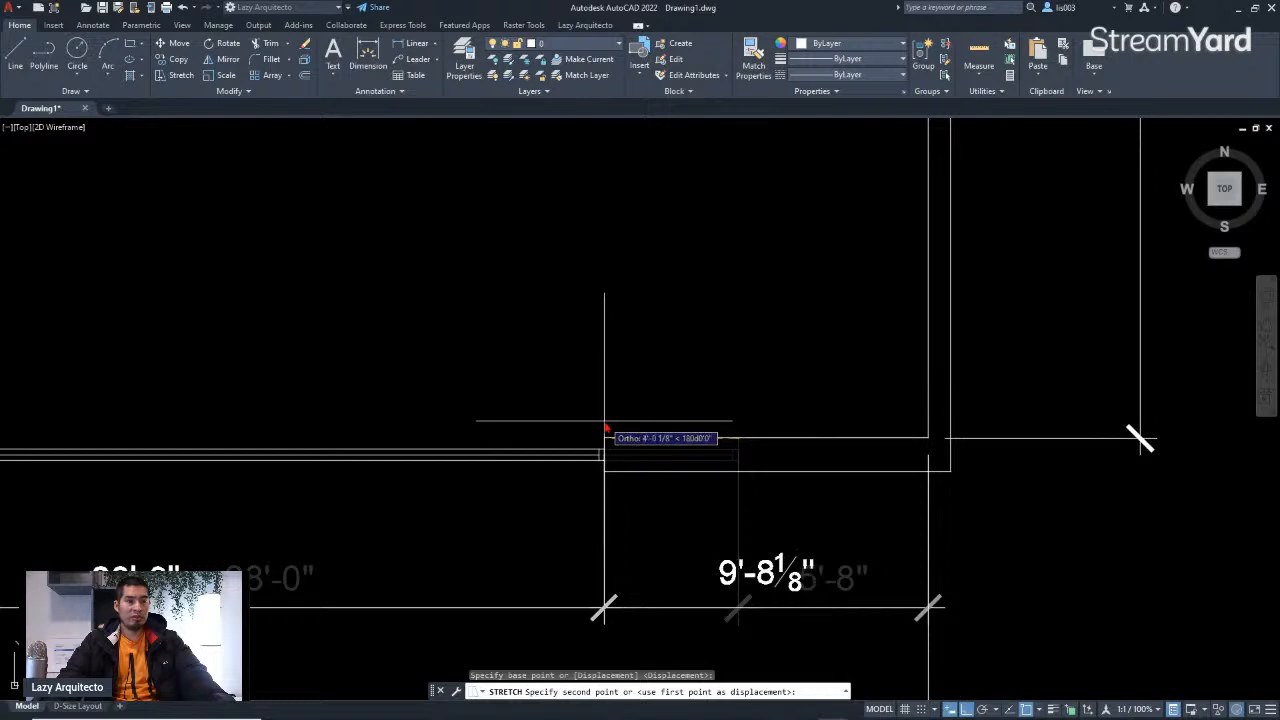
{"action": "key", "text": "F8"}
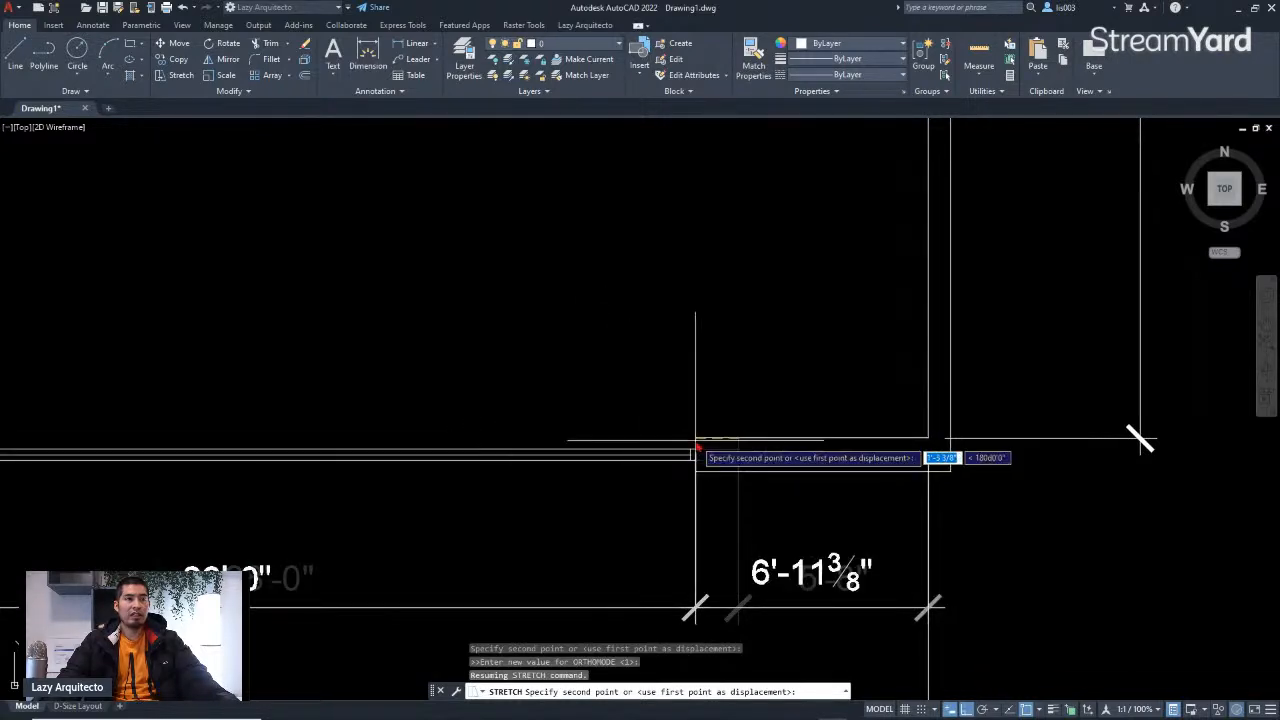
{"action": "right_click", "coordinate": [696, 440], "text": "shift"}
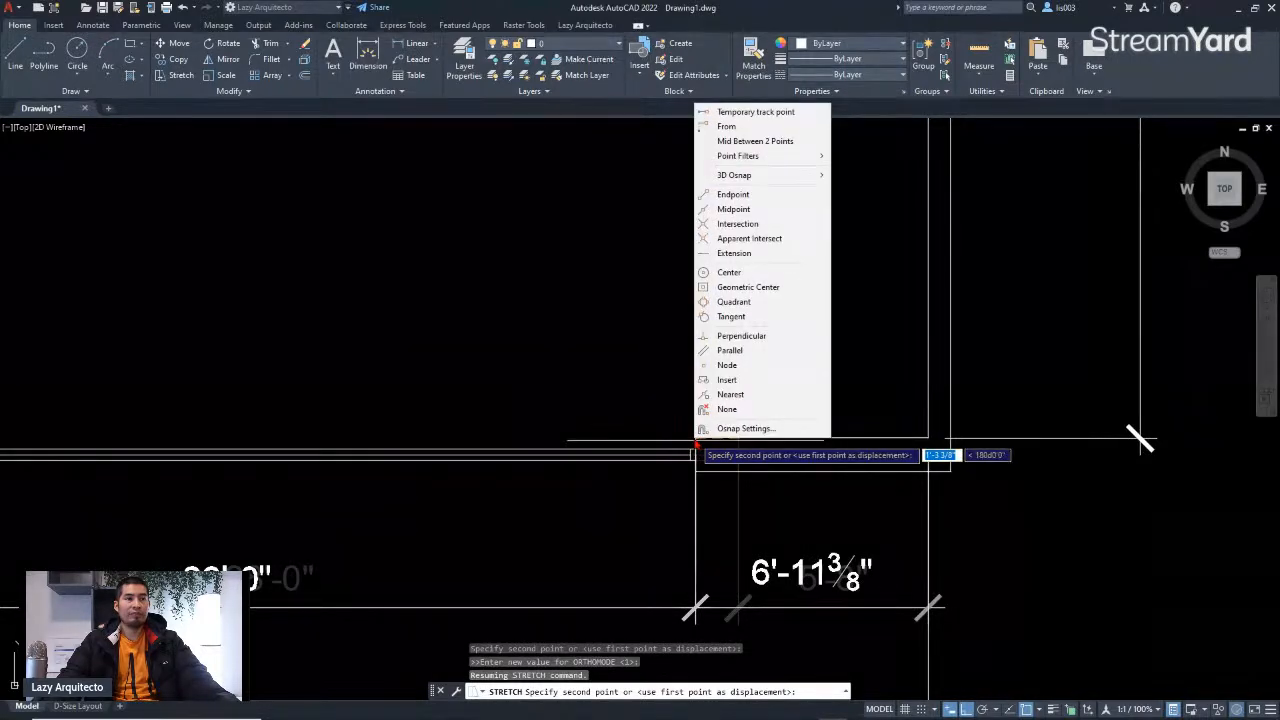
{"action": "left_click", "coordinate": [738, 127]}
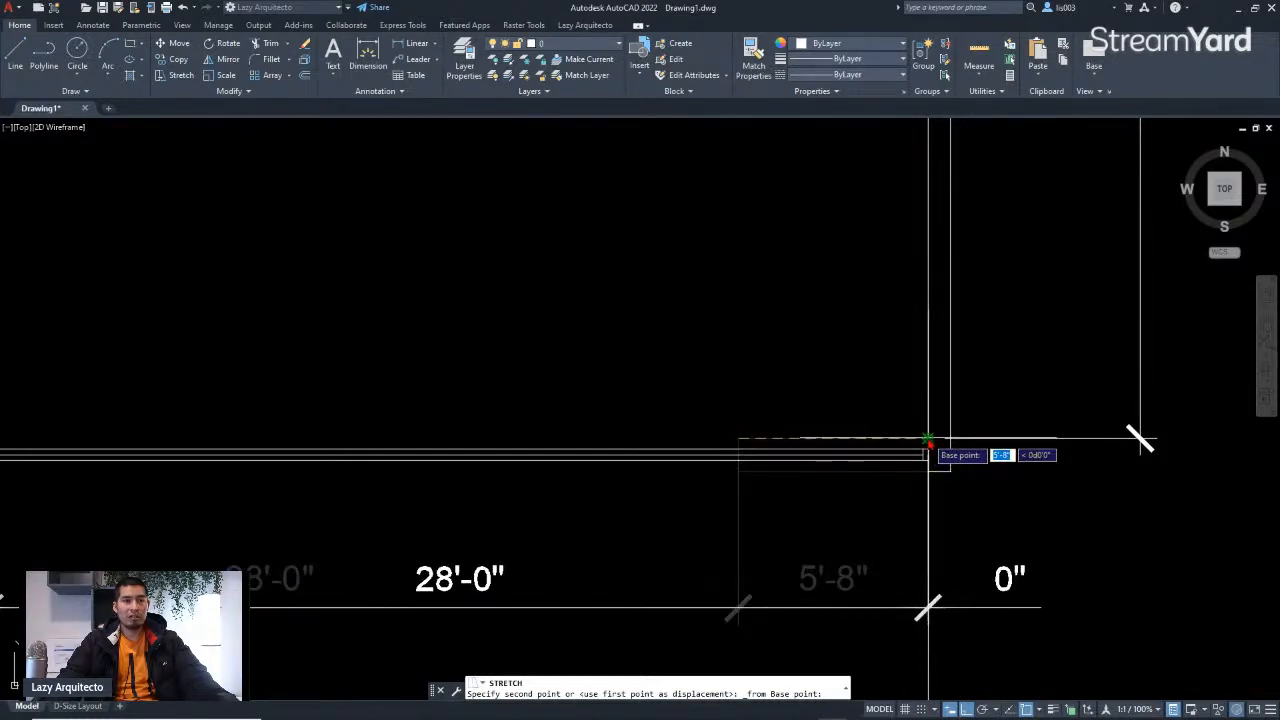
{"action": "left_click", "coordinate": [929, 447]}
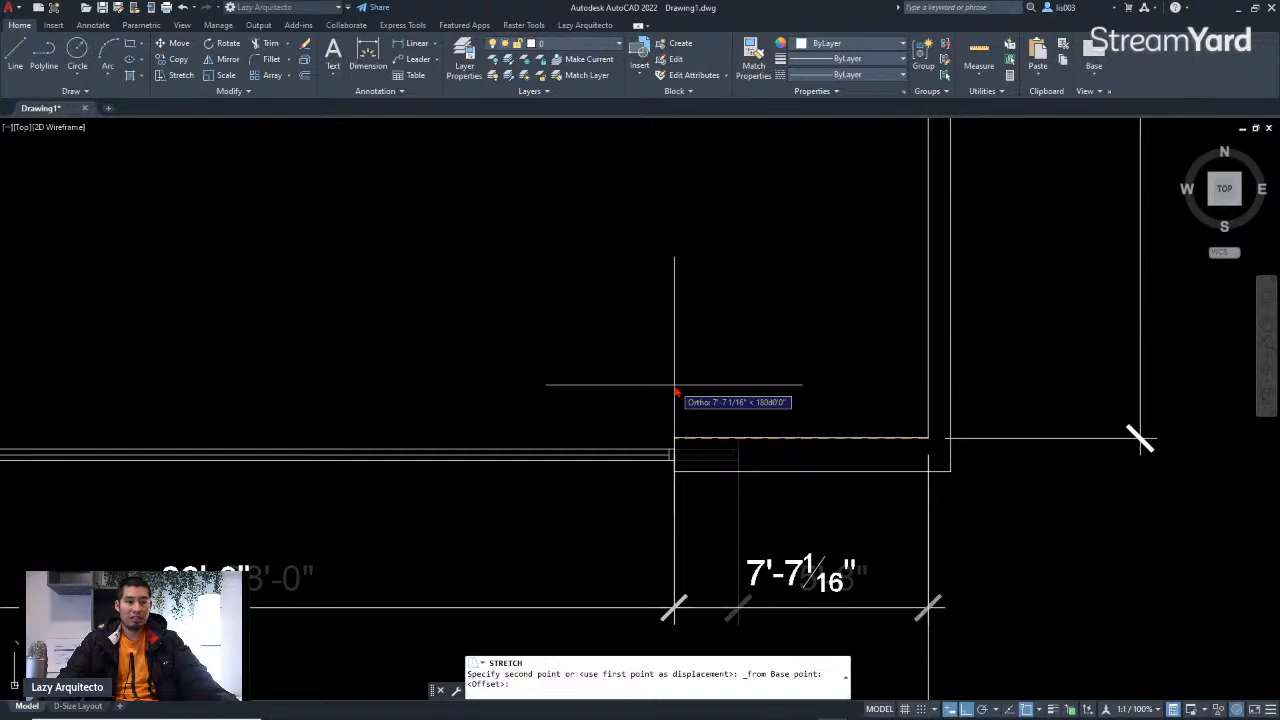
{"action": "type", "text": "2"}
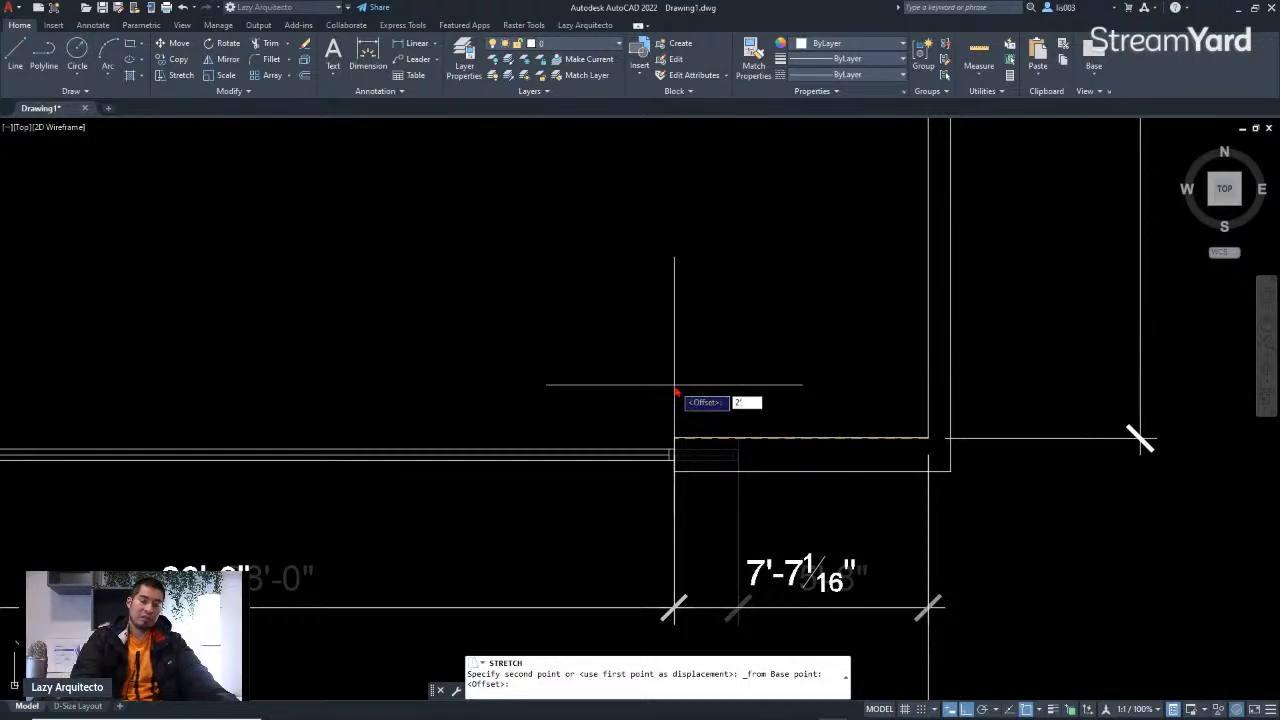
{"action": "key", "text": "Return"}
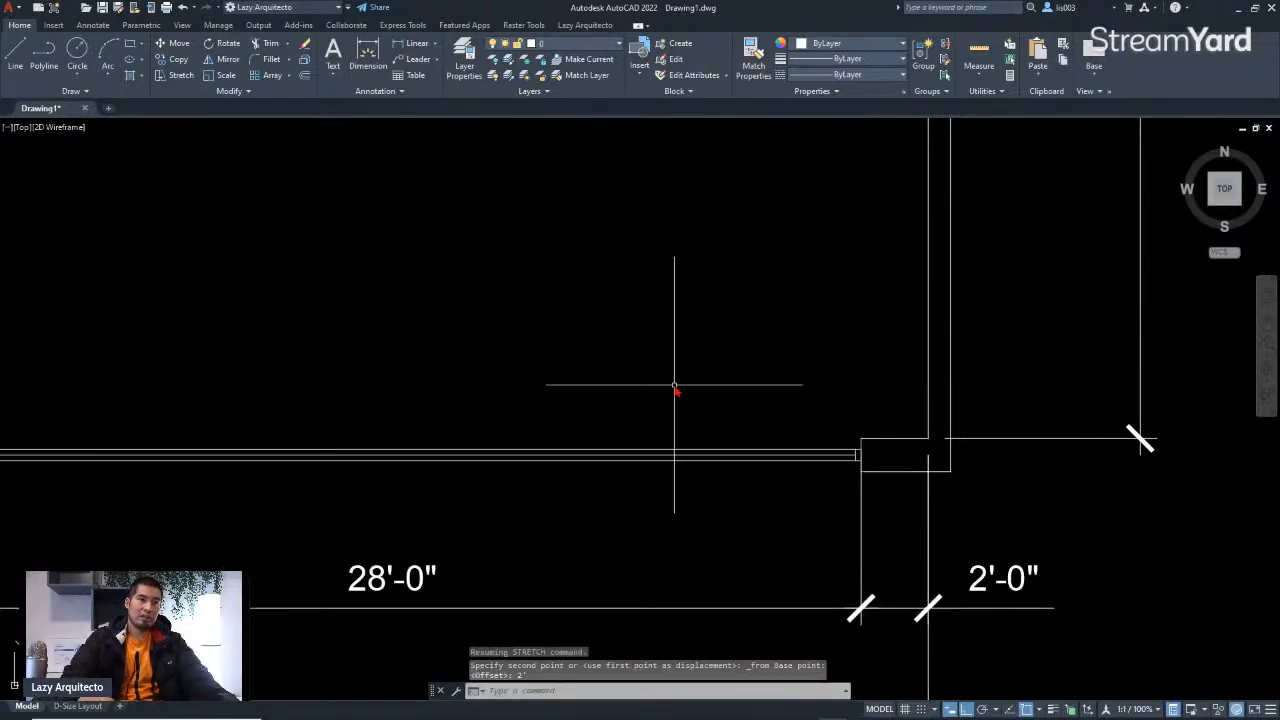
{"action": "left_click", "coordinate": [966, 578]}
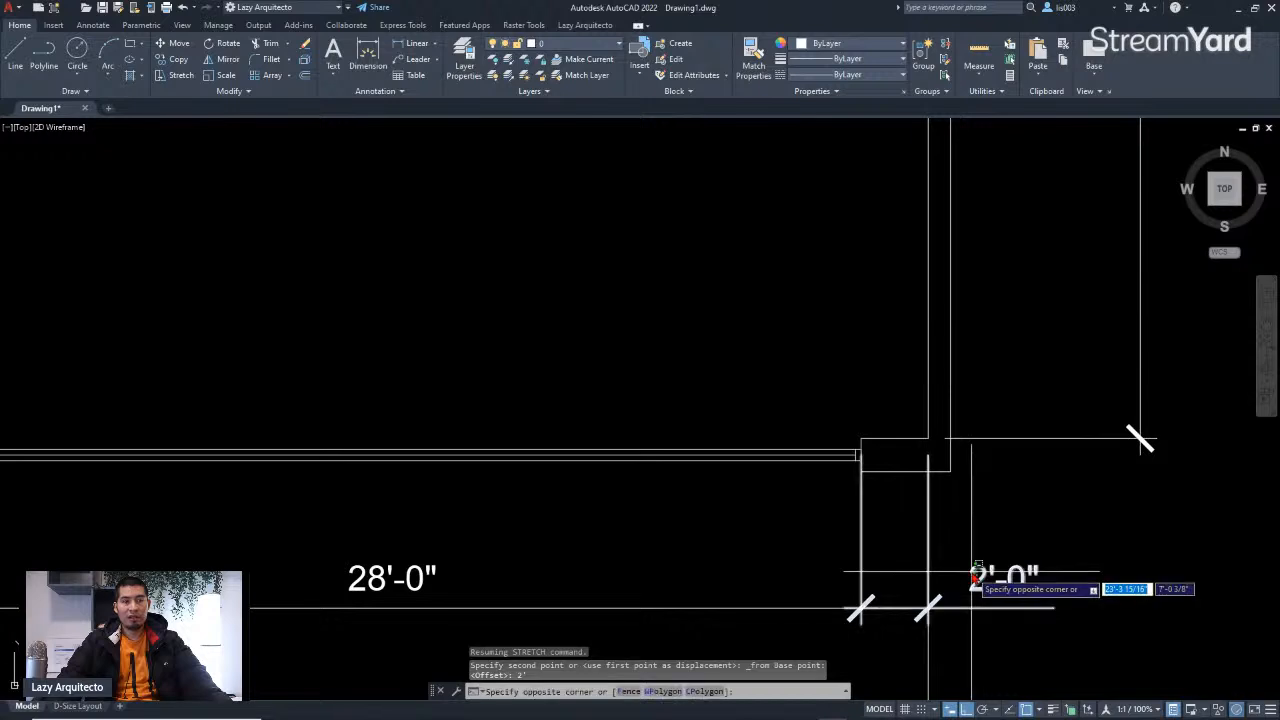
{"action": "scroll", "coordinate": [975, 575], "scroll_direction": "down", "scroll_amount": 7}
{"action": "key", "text": "Escape"}
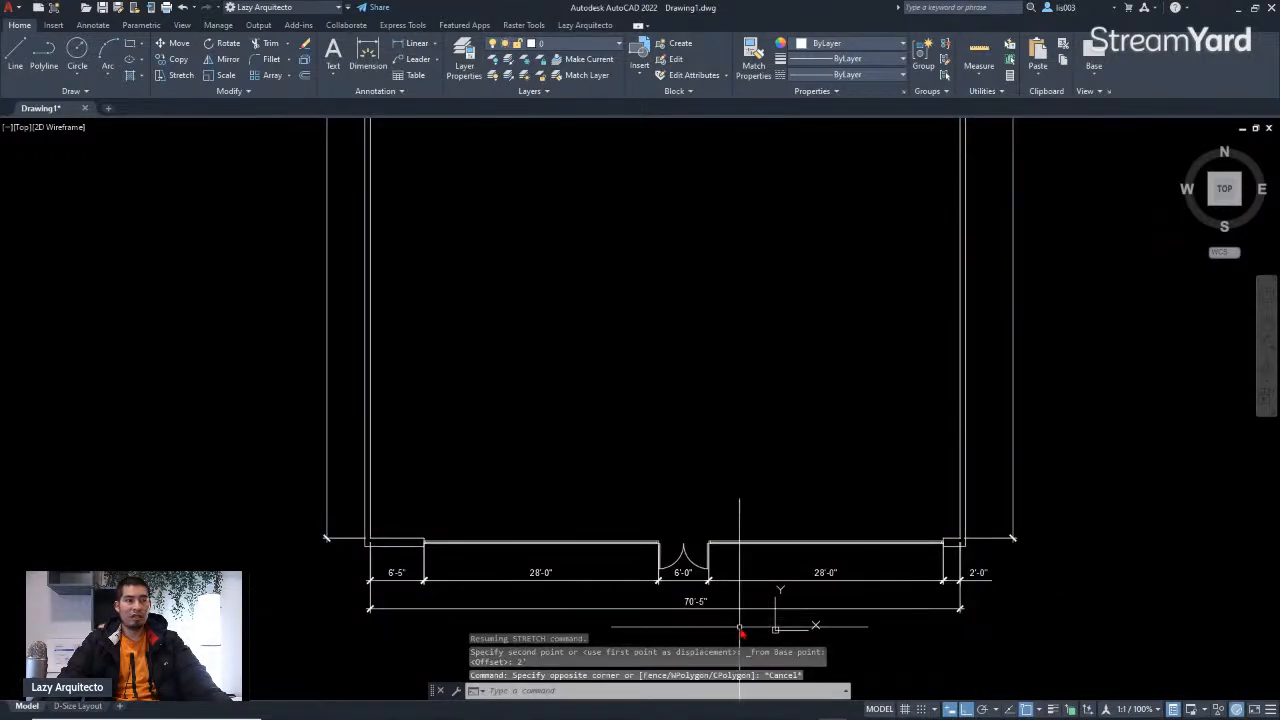
Step: Switch to the D-Size Layout and zoom in on the sheet's viewport
{"action": "scroll", "coordinate": [660, 471], "scroll_direction": "down", "scroll_amount": 3}
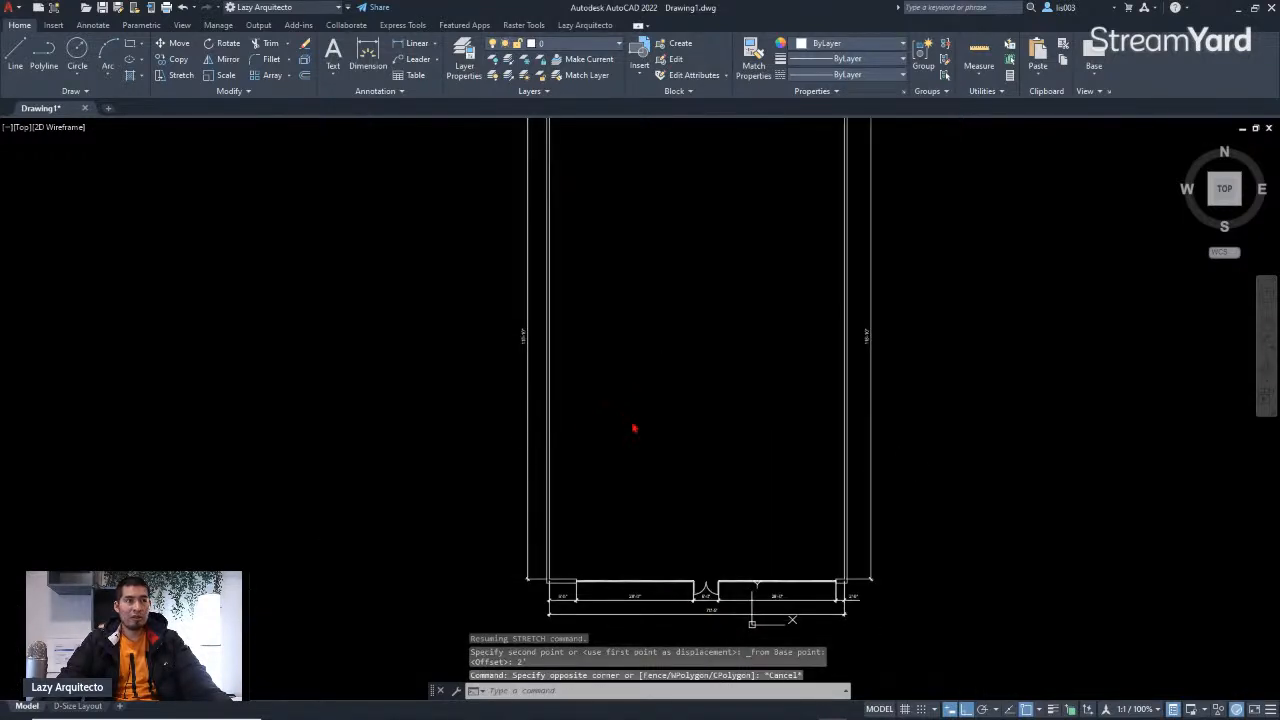
{"action": "scroll", "coordinate": [633, 424], "scroll_direction": "down", "scroll_amount": 4}
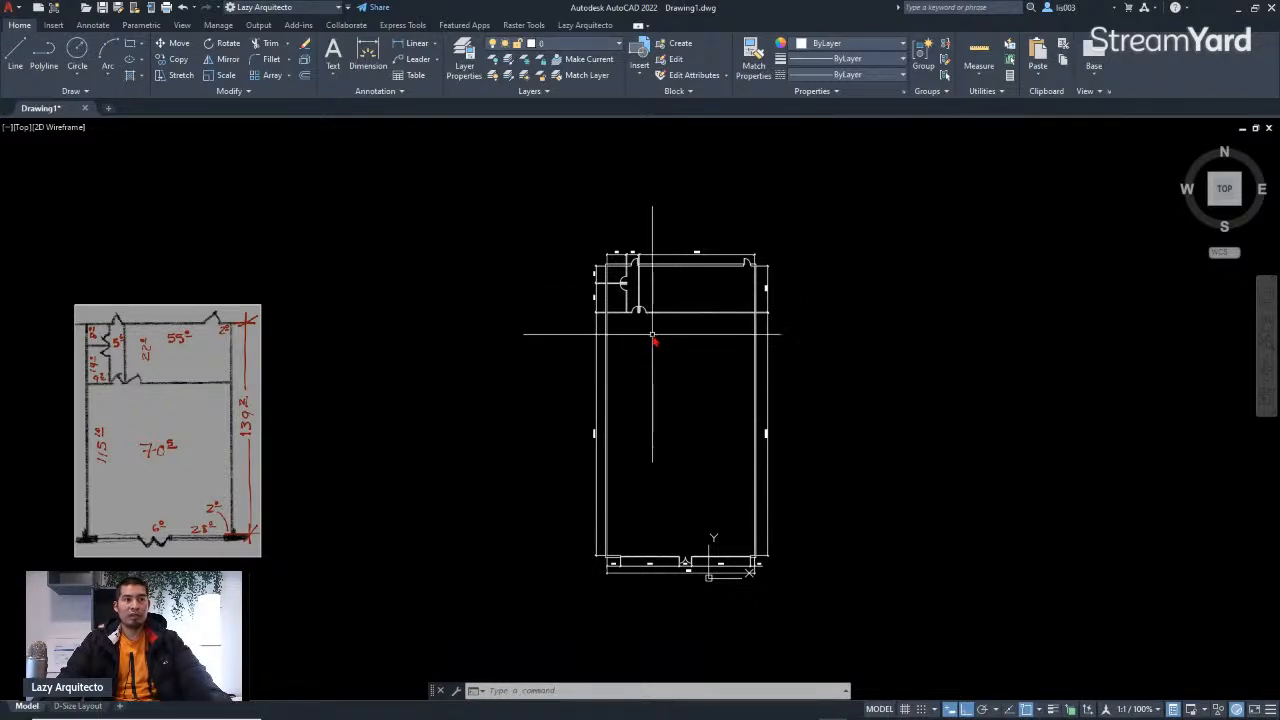
{"action": "left_click", "coordinate": [80, 707]}
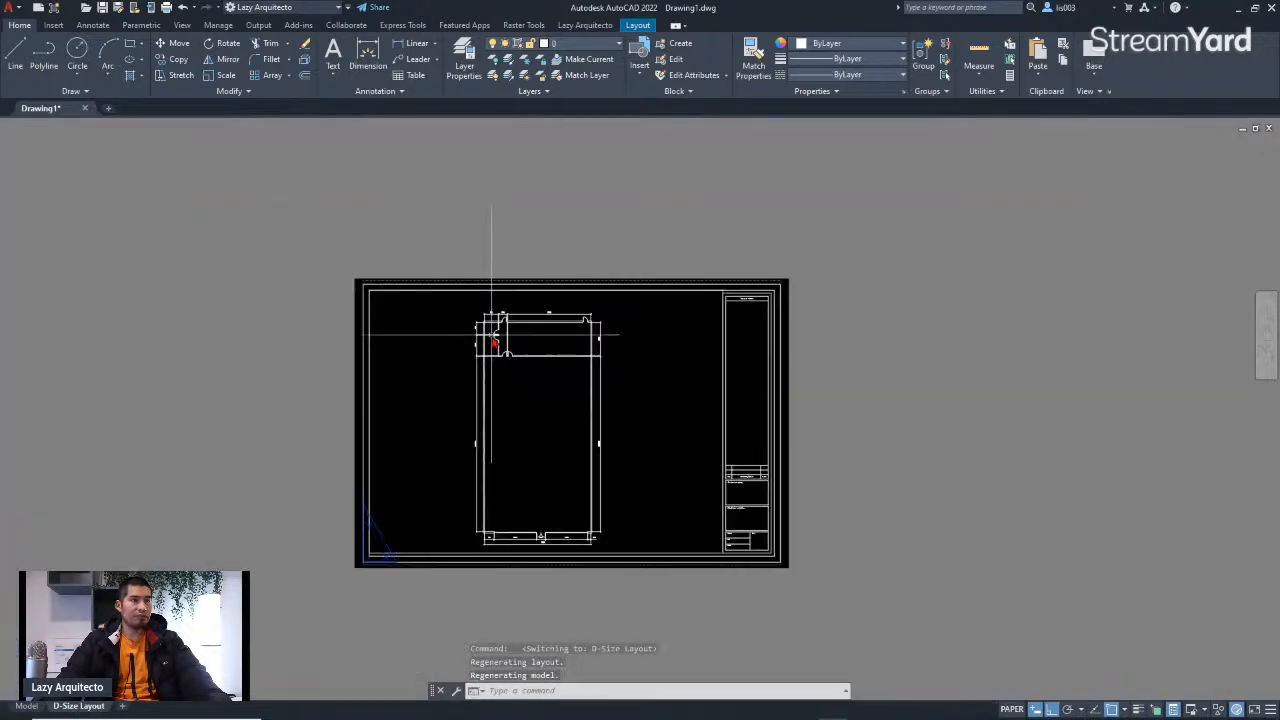
{"action": "scroll", "coordinate": [520, 414], "scroll_direction": "up", "scroll_amount": 3}
{"action": "middle_click_drag", "start_coordinate": [523, 420], "coordinate": [511, 390]}
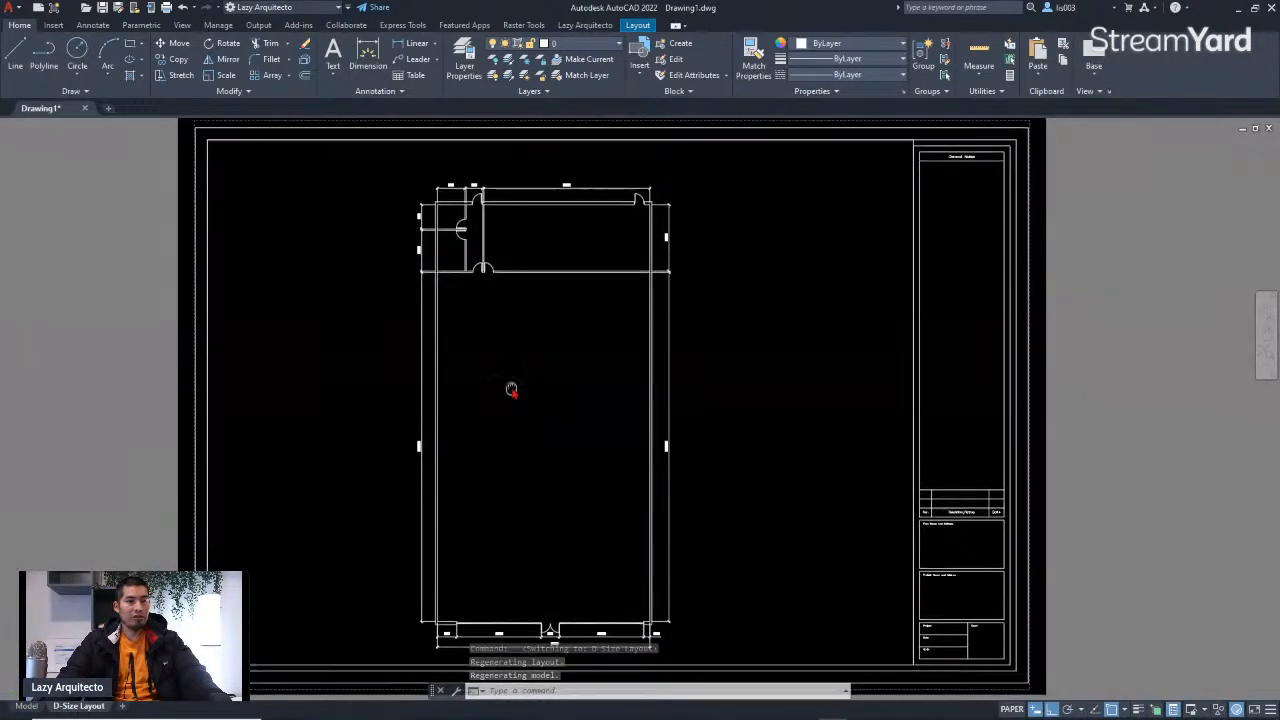
{"action": "middle_click", "coordinate": [511, 390]}
{"action": "middle_click", "coordinate": [511, 390]}
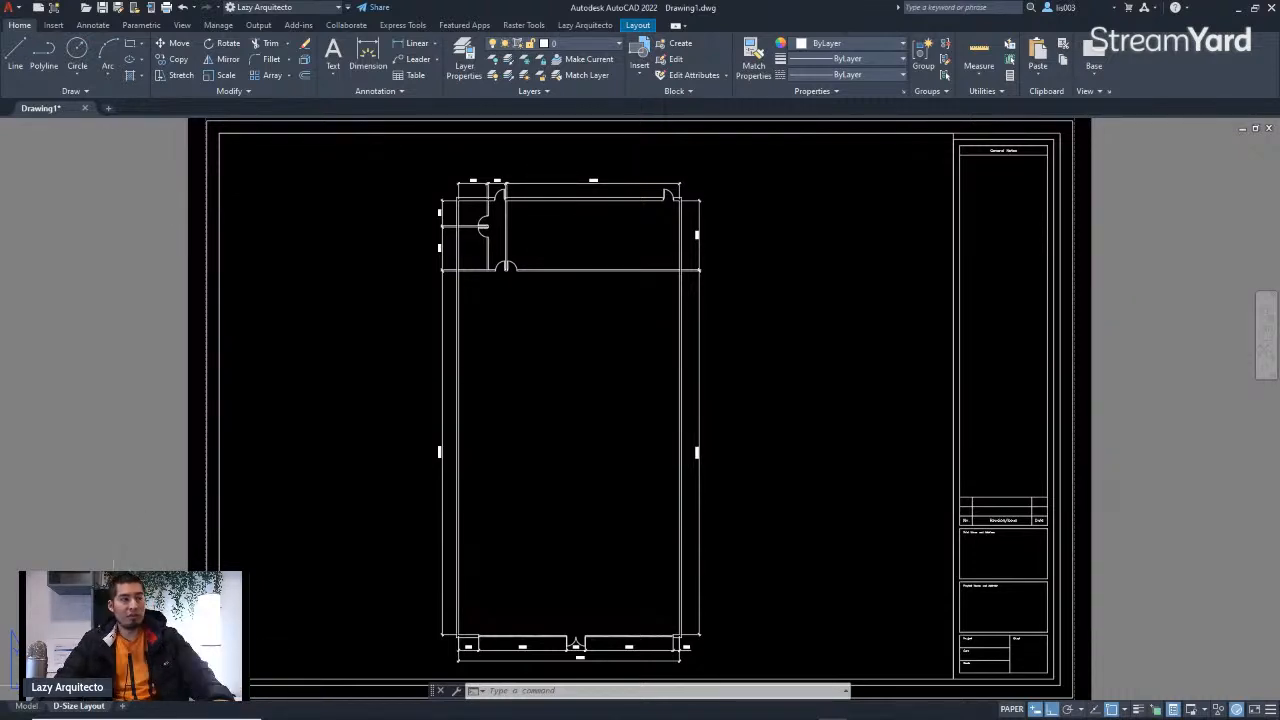
Step: Open the D-Size Layout's Page Setup Manager to review its page setup, then close it
{"action": "right_click", "coordinate": [94, 705]}
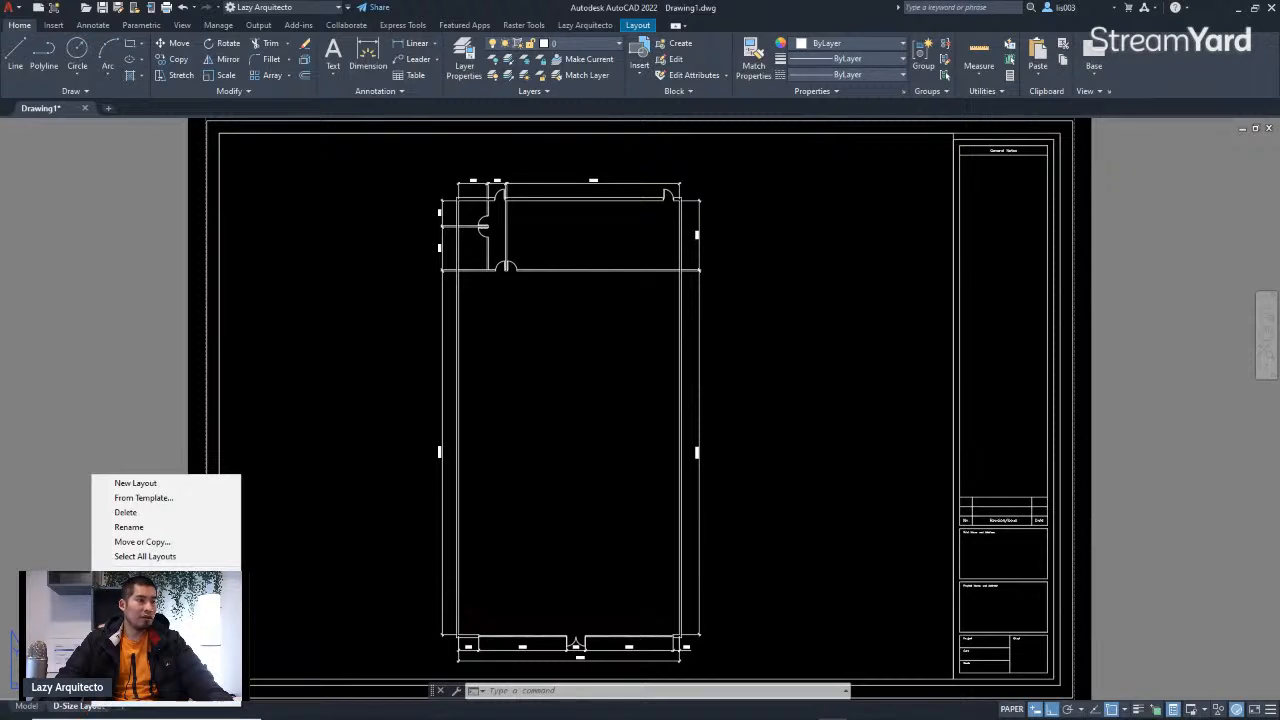
{"action": "left_click", "coordinate": [148, 615]}
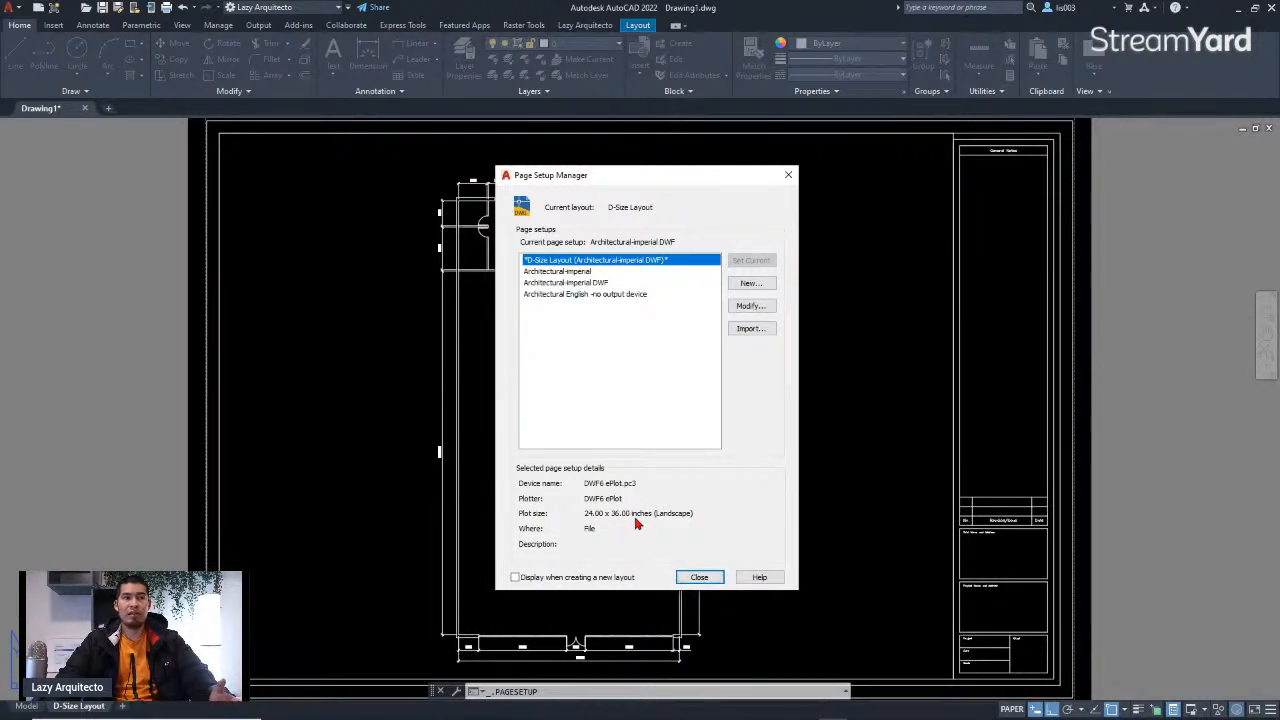
{"action": "left_click", "coordinate": [700, 579]}
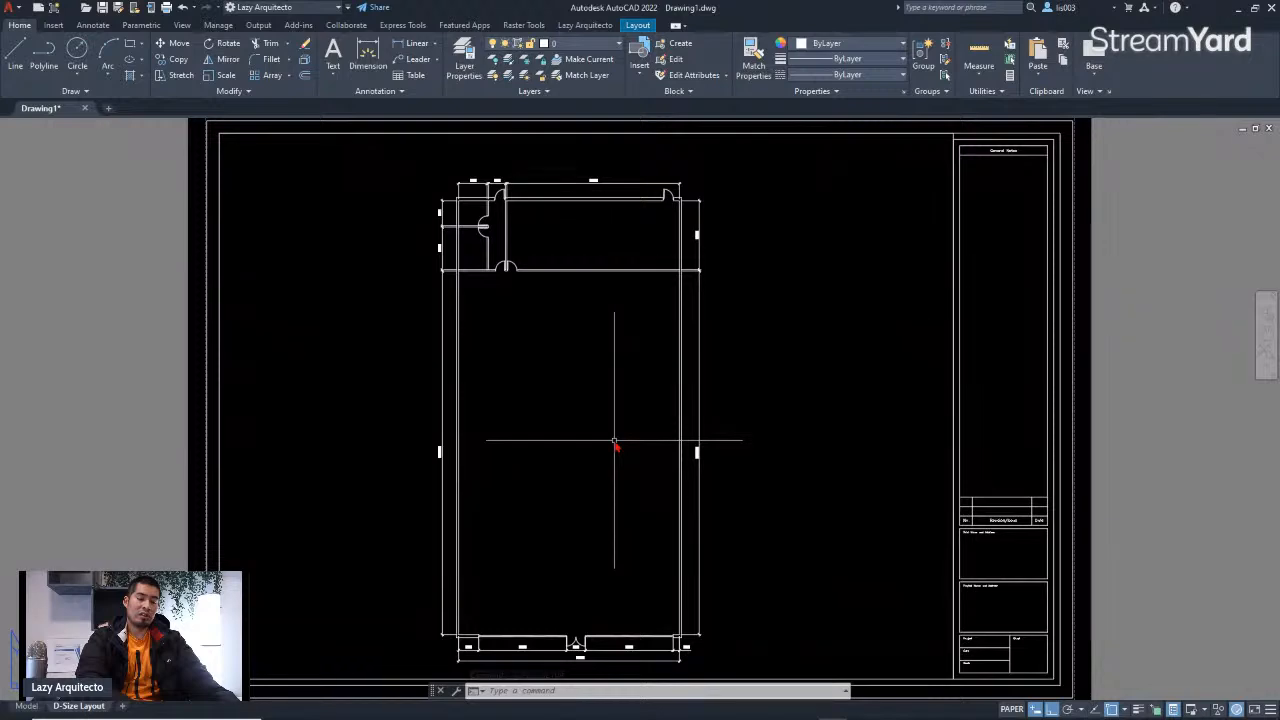
Step: Start plotting the layout with DWG To PDF.pc3 as the printer and Scale lineweights enabled
{"action": "key", "text": "ctrl+p"}
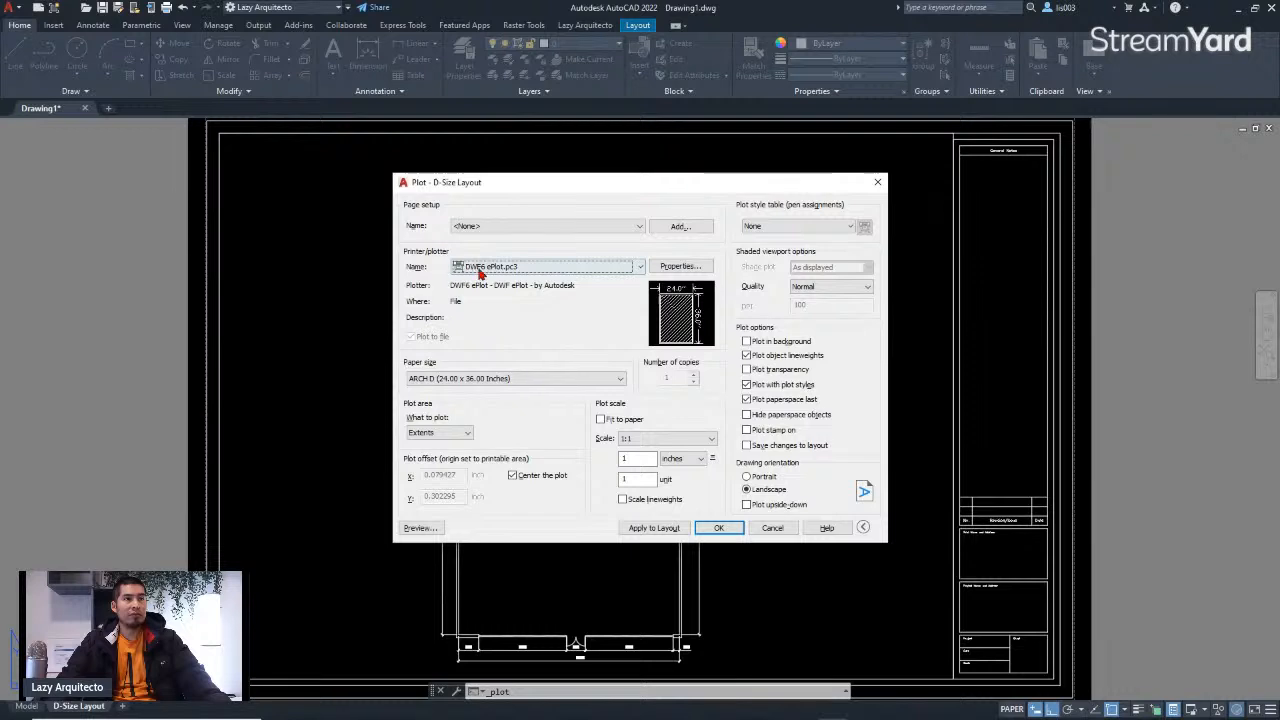
{"action": "left_click", "coordinate": [518, 267]}
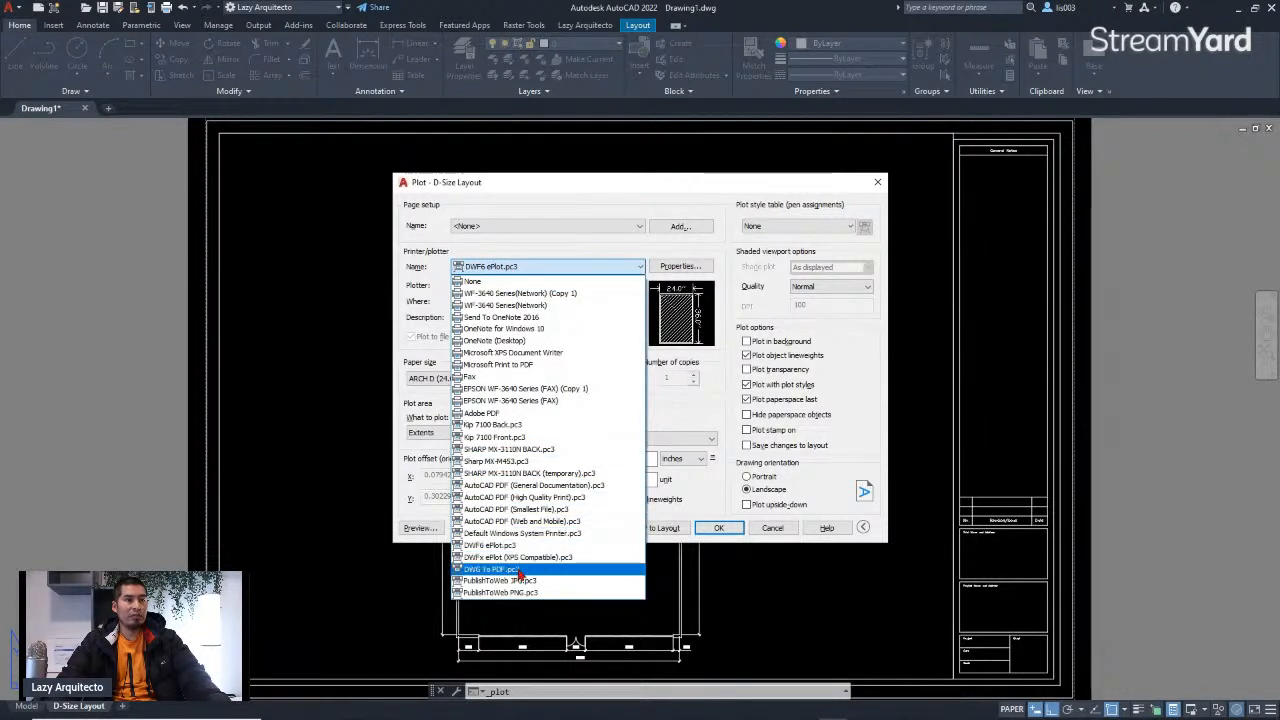
{"action": "left_click", "coordinate": [515, 571]}
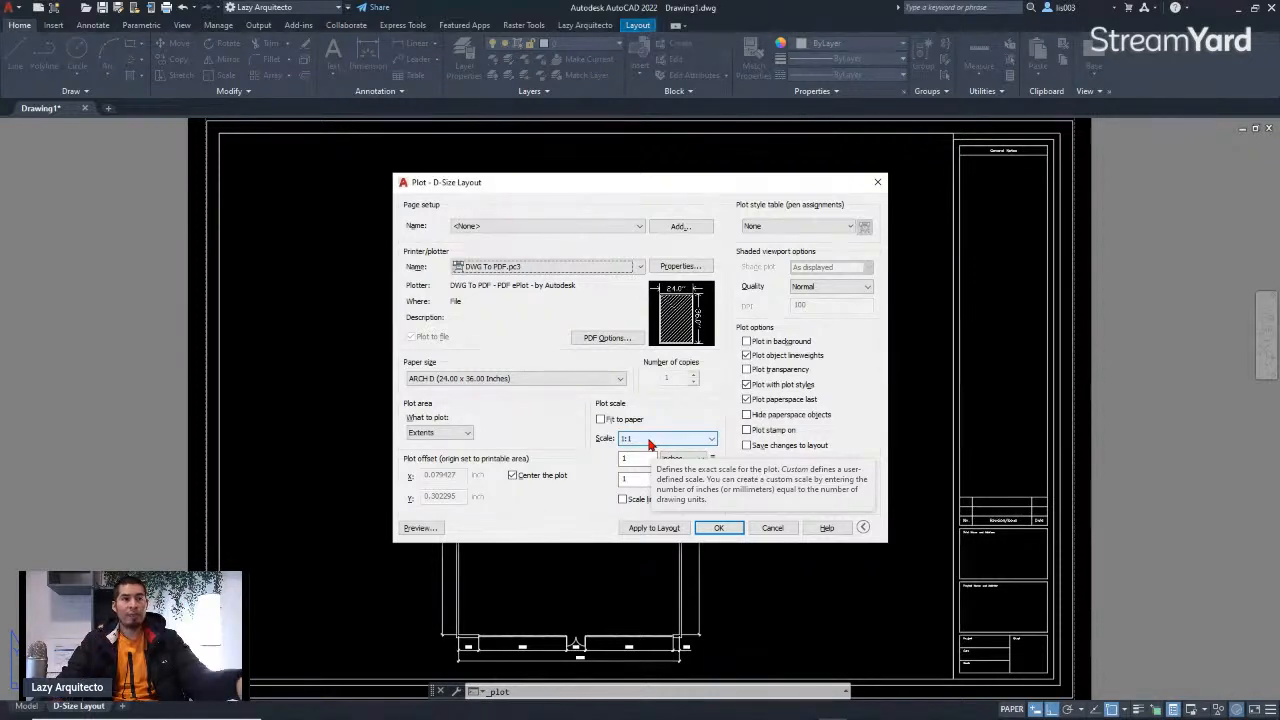
{"action": "left_click", "coordinate": [622, 500]}
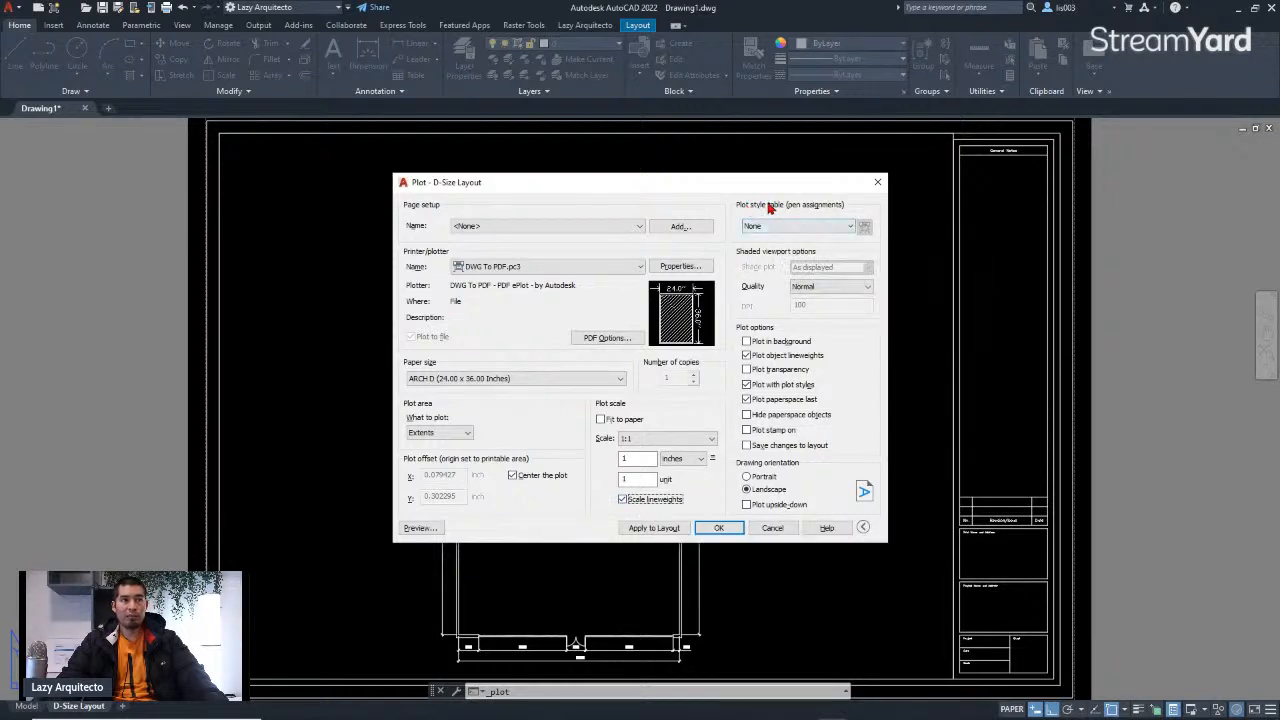
{"action": "left_click", "coordinate": [760, 229]}
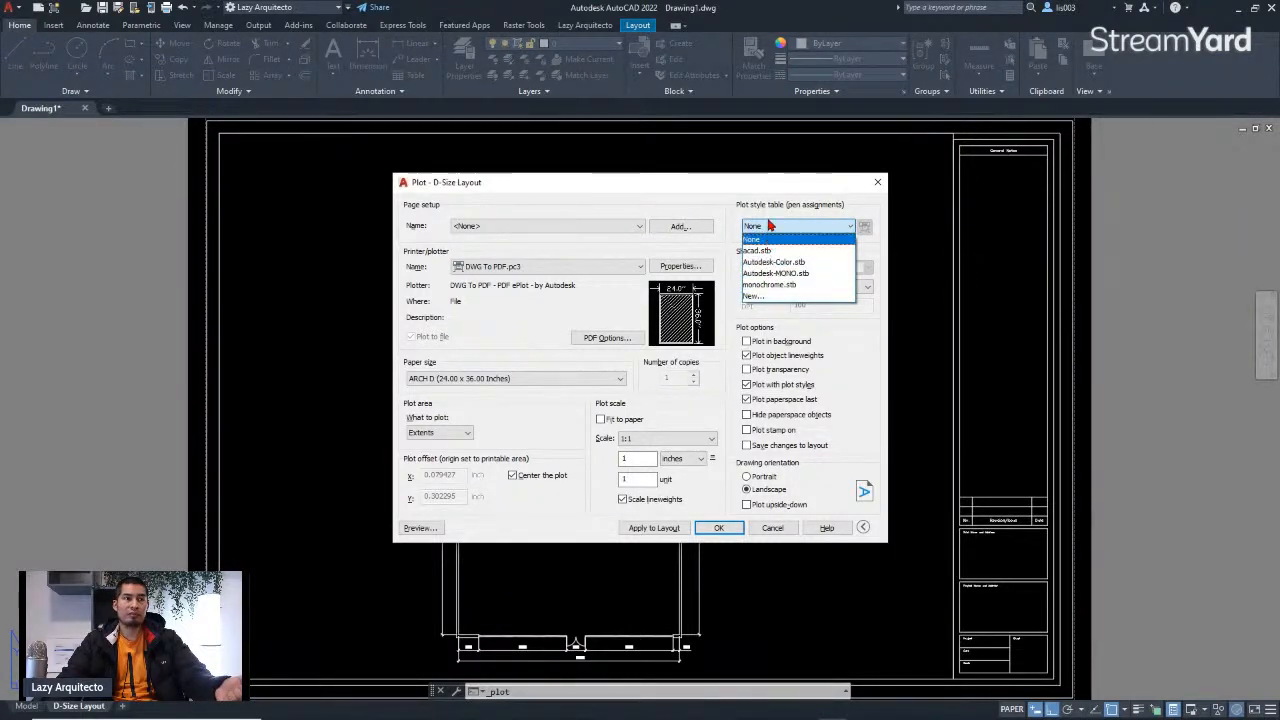
{"action": "left_click", "coordinate": [769, 227]}
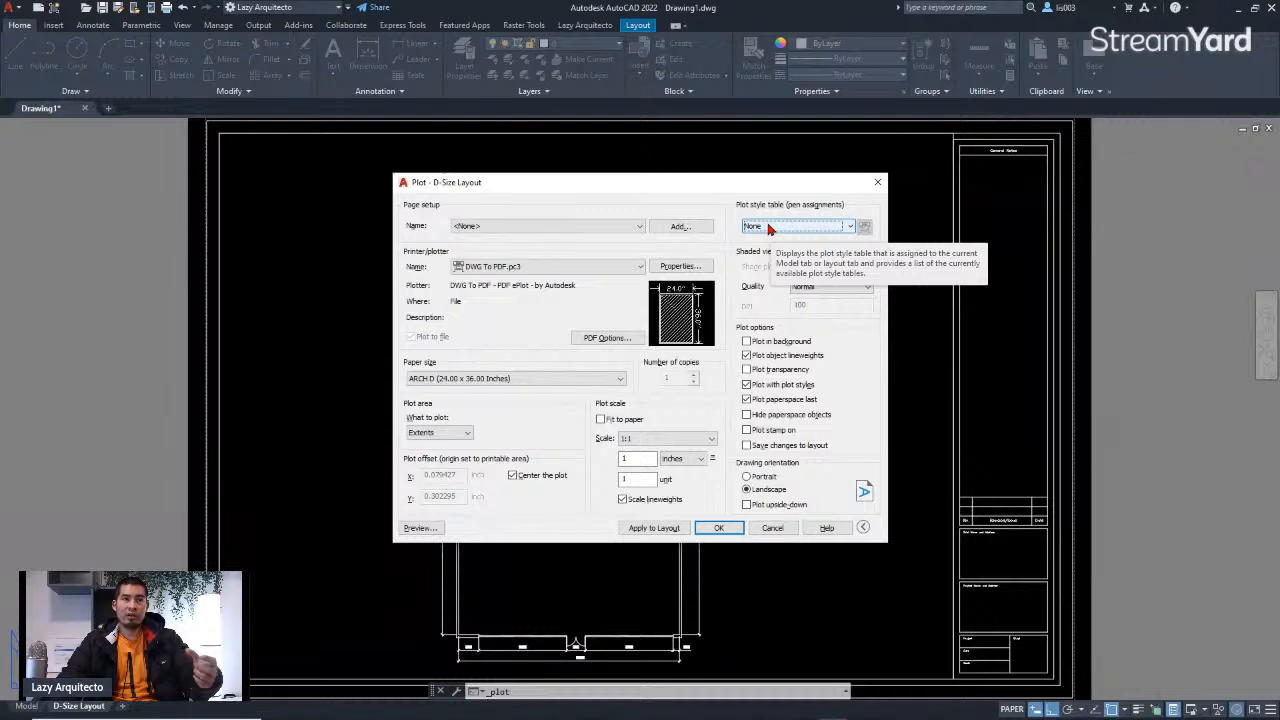
{"action": "left_click", "coordinate": [769, 227]}
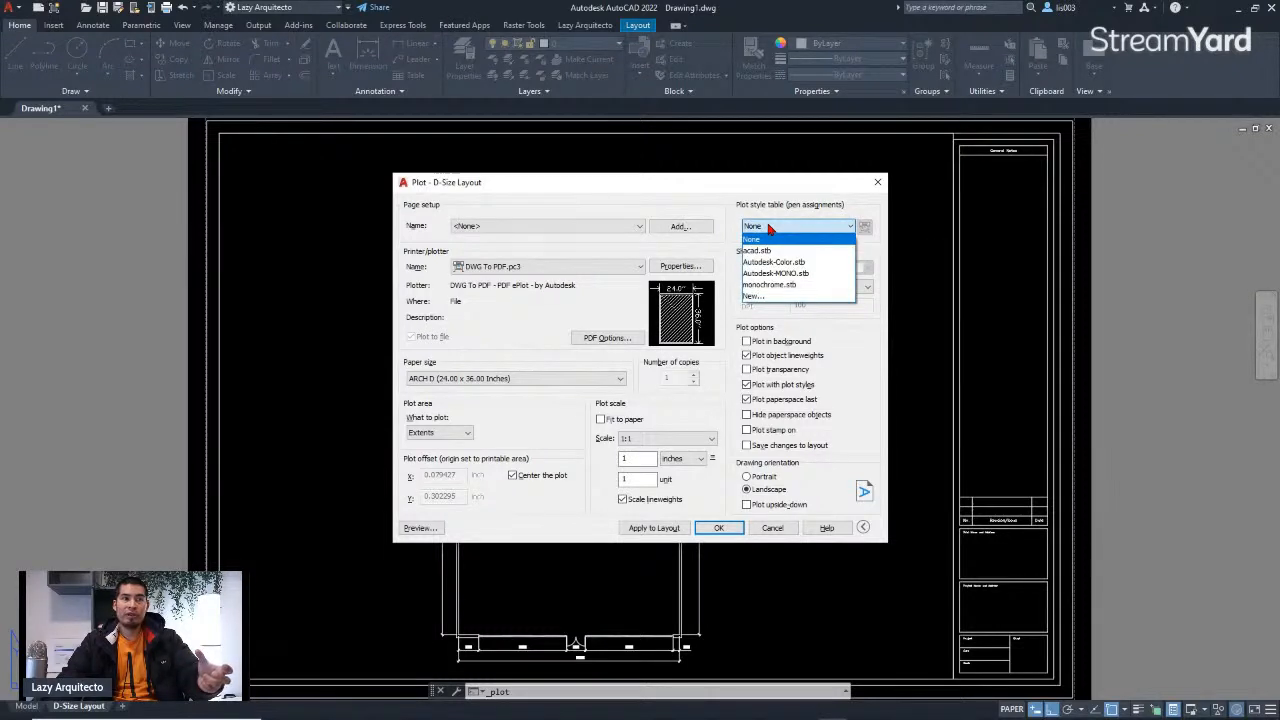
{"action": "left_click", "coordinate": [769, 227]}
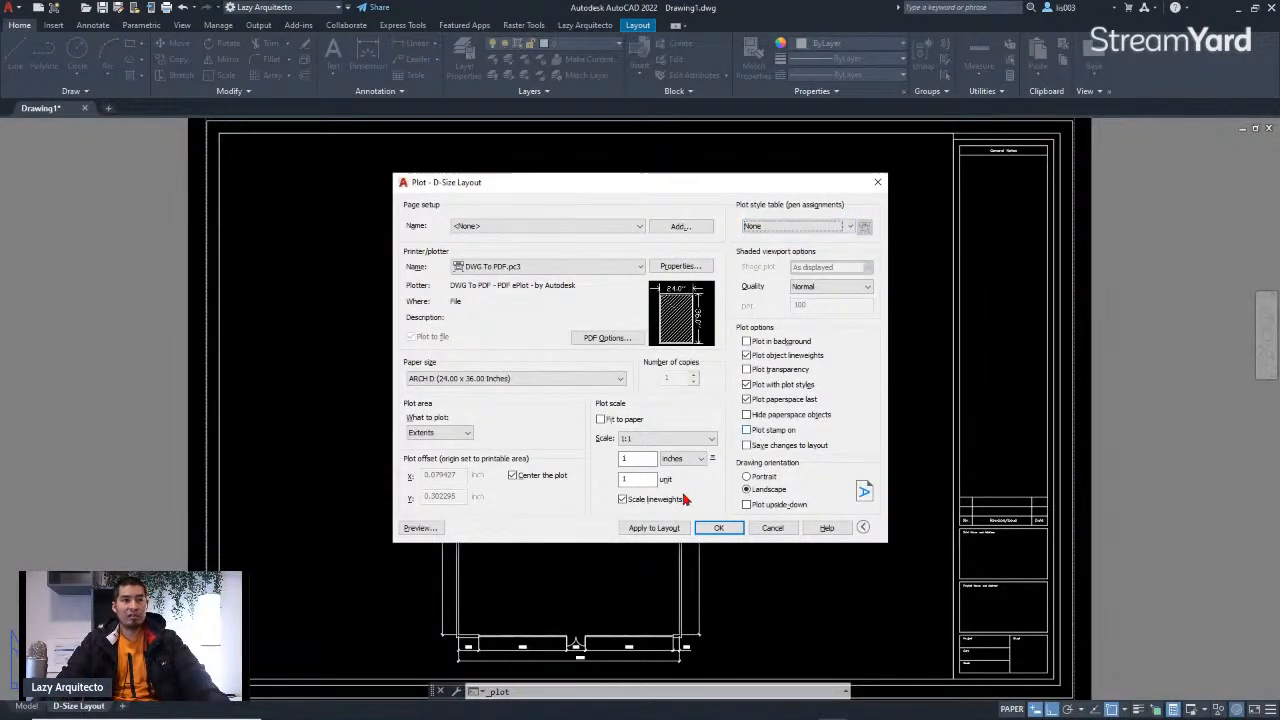
Step: Preview the plot and zoom in to inspect the dimensions and walls on the sheet
{"action": "left_click", "coordinate": [418, 528]}
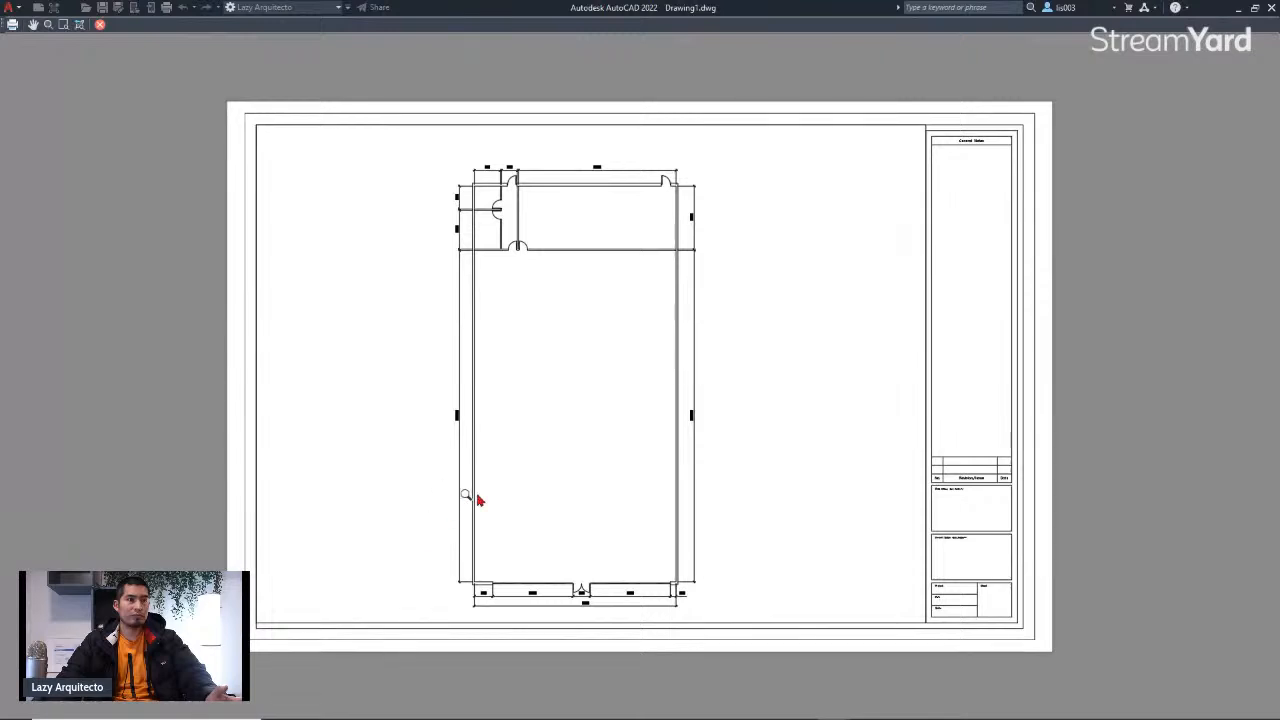
{"action": "scroll", "coordinate": [551, 380], "scroll_direction": "up", "scroll_amount": 4}
{"action": "middle_click_drag", "start_coordinate": [546, 299], "coordinate": [544, 428]}
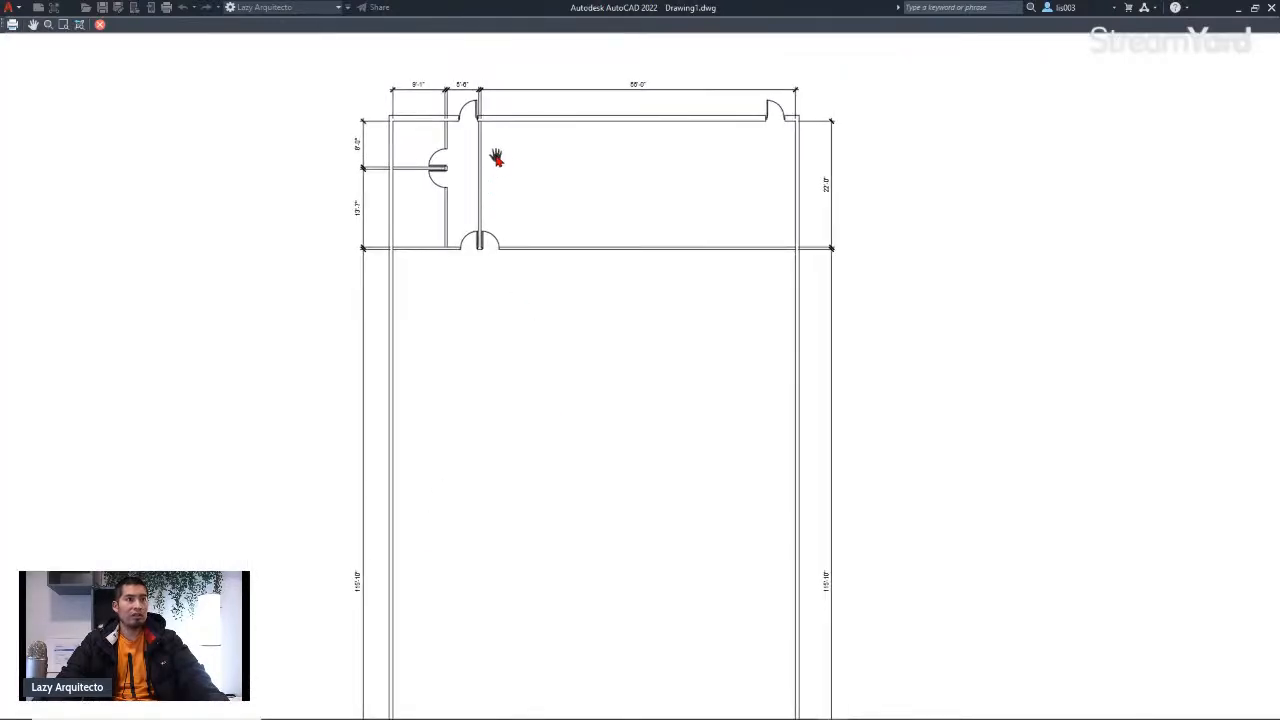
{"action": "scroll", "coordinate": [495, 150], "scroll_direction": "up", "scroll_amount": 6}
{"action": "scroll", "coordinate": [488, 135], "scroll_direction": "down", "scroll_amount": 9}
{"action": "scroll", "coordinate": [500, 228], "scroll_direction": "up", "scroll_amount": 3}
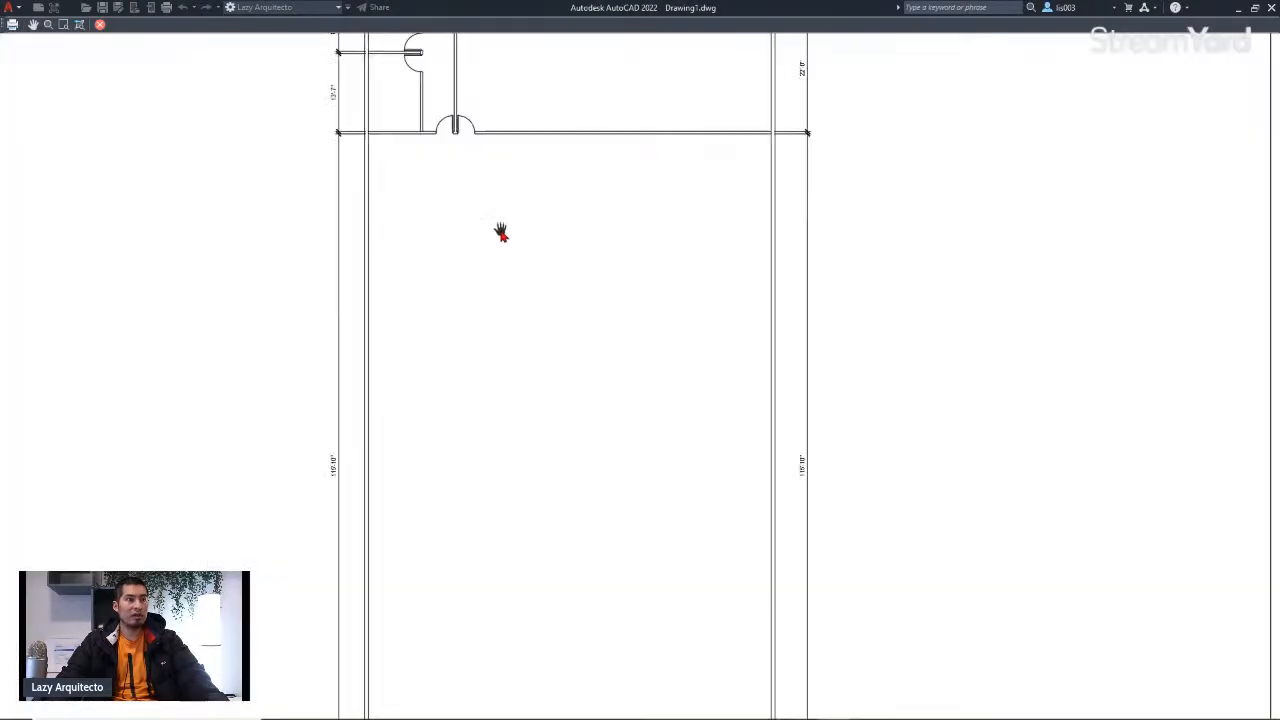
{"action": "scroll", "coordinate": [495, 240], "scroll_direction": "down", "scroll_amount": 3}
{"action": "scroll", "coordinate": [535, 175], "scroll_direction": "up", "scroll_amount": 3}
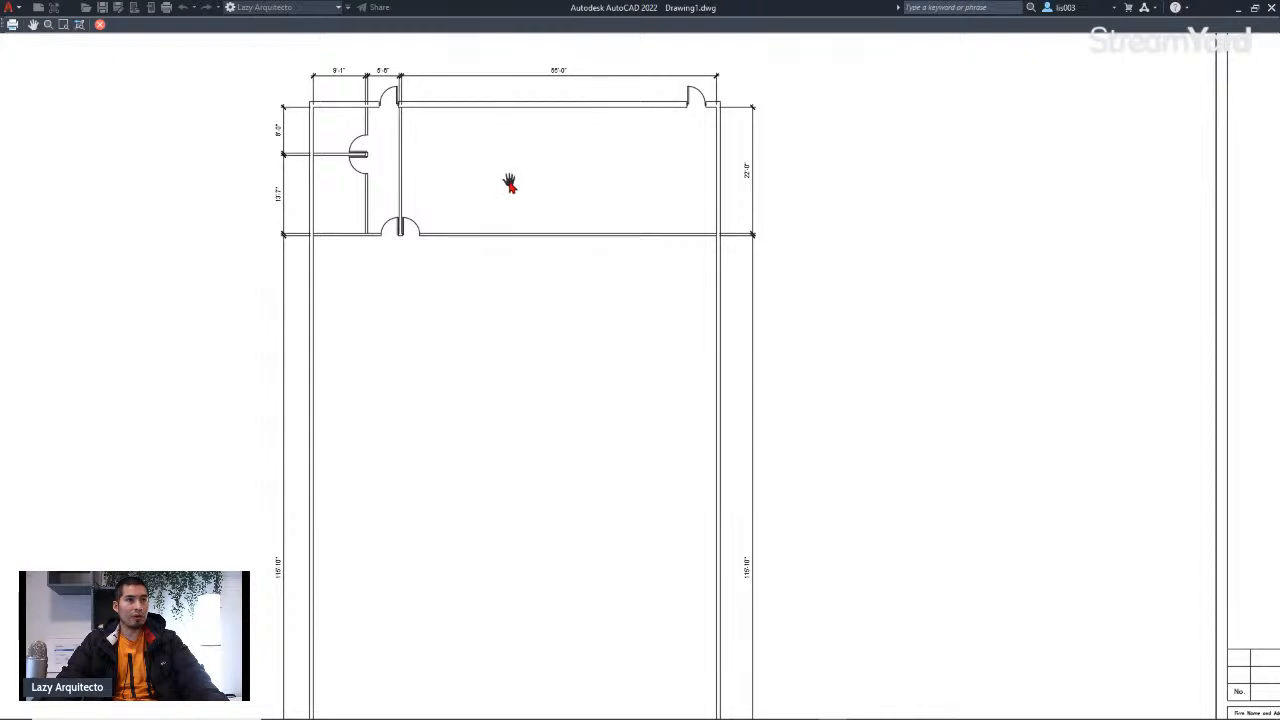
{"action": "scroll", "coordinate": [509, 183], "scroll_direction": "down", "scroll_amount": 3}
{"action": "scroll", "coordinate": [497, 306], "scroll_direction": "up", "scroll_amount": 3}
{"action": "scroll", "coordinate": [475, 380], "scroll_direction": "down", "scroll_amount": 3}
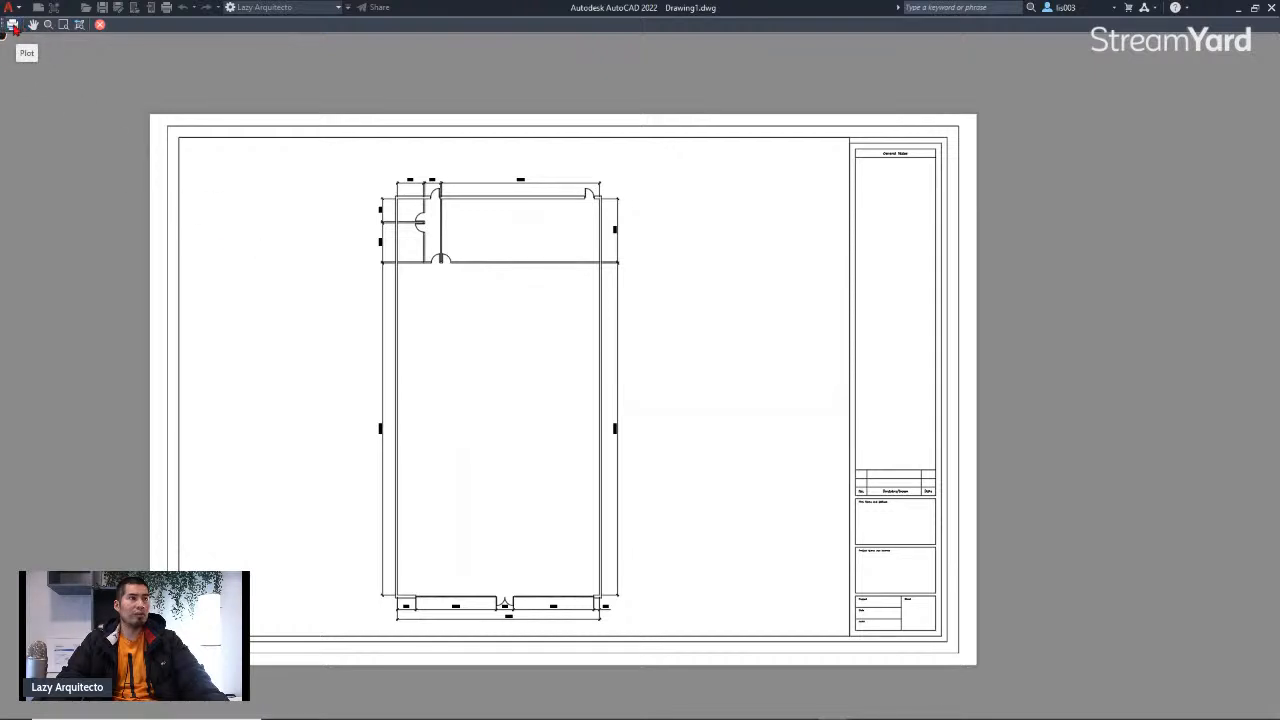
{"action": "scroll", "coordinate": [400, 266], "scroll_direction": "up", "scroll_amount": 3}
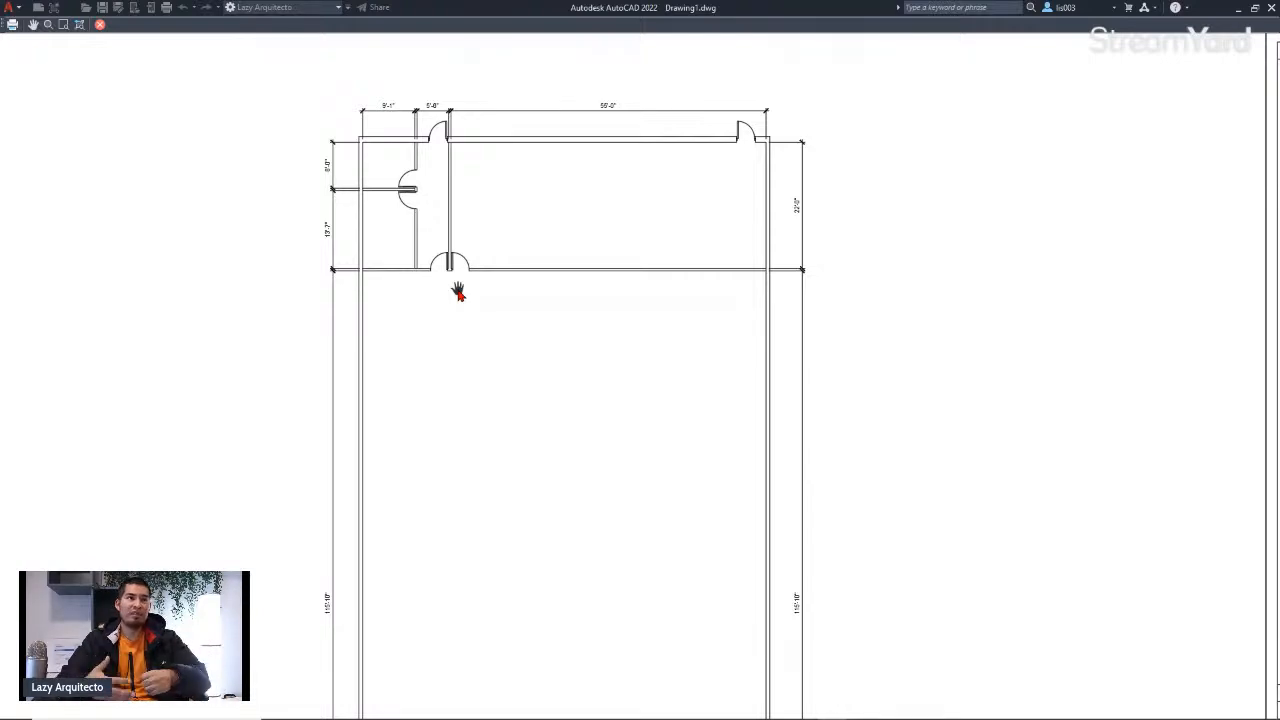
{"action": "scroll", "coordinate": [403, 124], "scroll_direction": "up", "scroll_amount": 5}
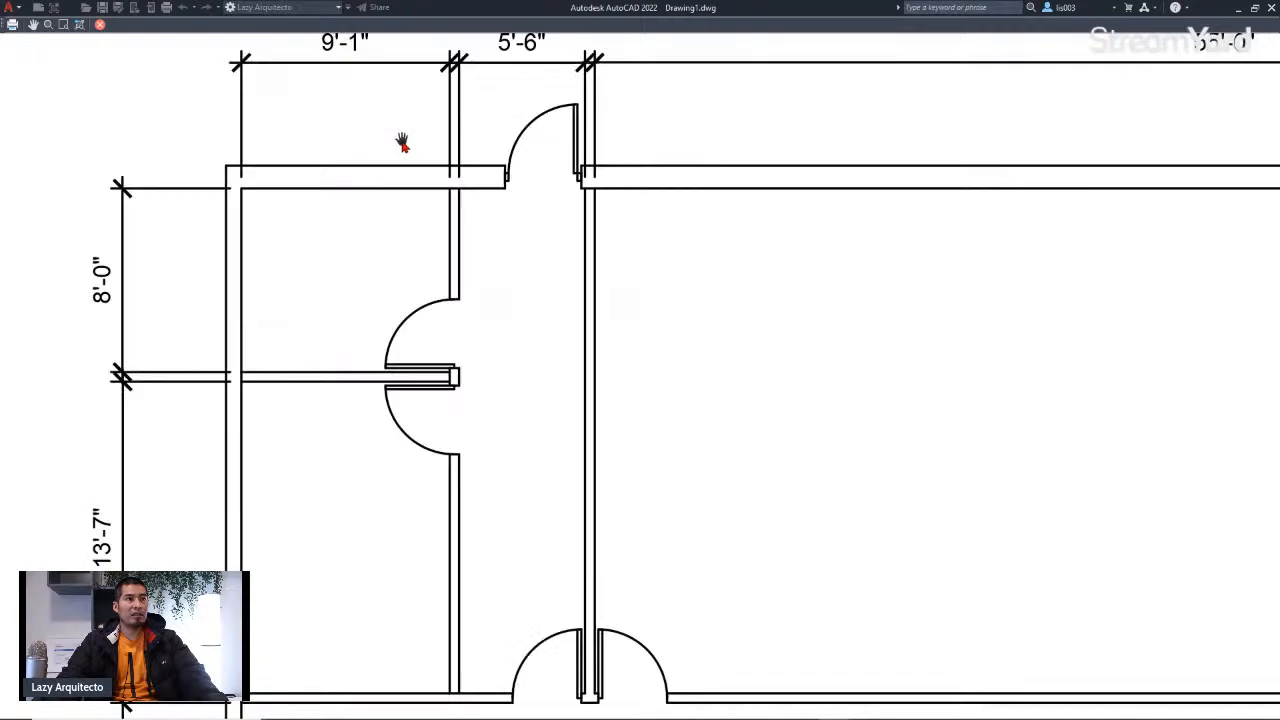
{"action": "scroll", "coordinate": [426, 266], "scroll_direction": "down", "scroll_amount": 6}
{"action": "scroll", "coordinate": [440, 226], "scroll_direction": "down", "scroll_amount": 3}
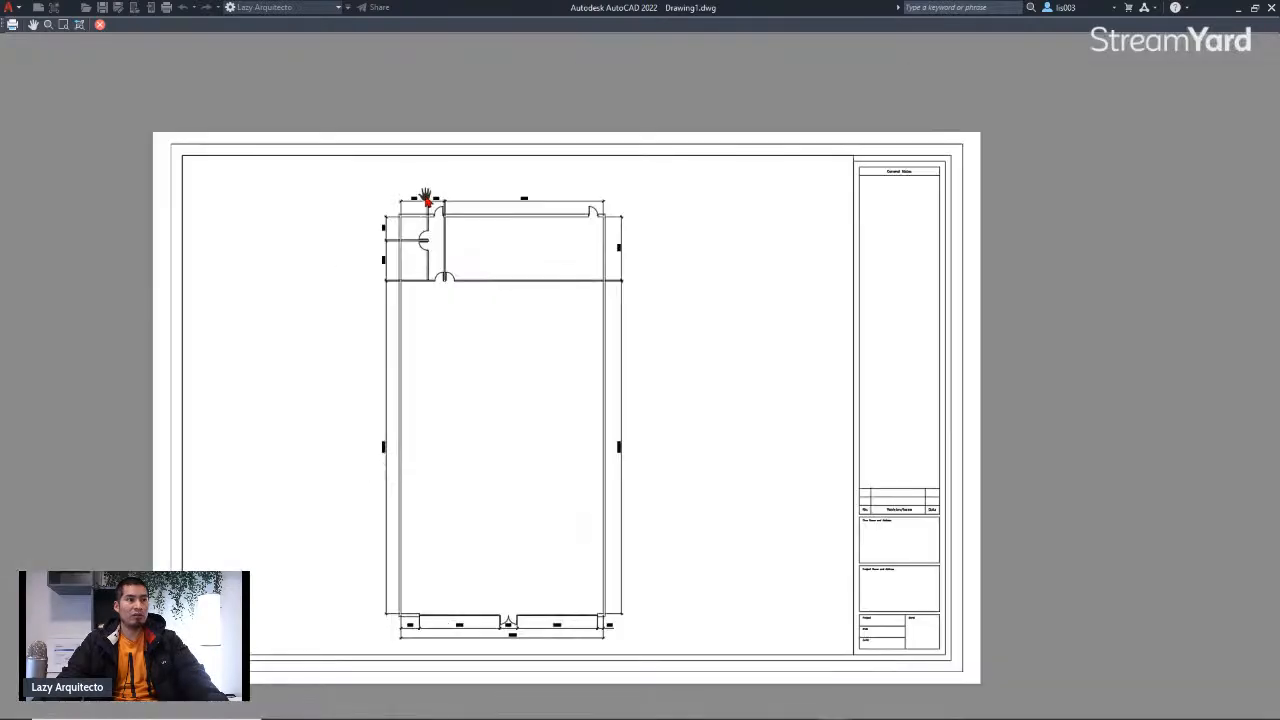
{"action": "scroll", "coordinate": [436, 360], "scroll_direction": "up", "scroll_amount": 3}
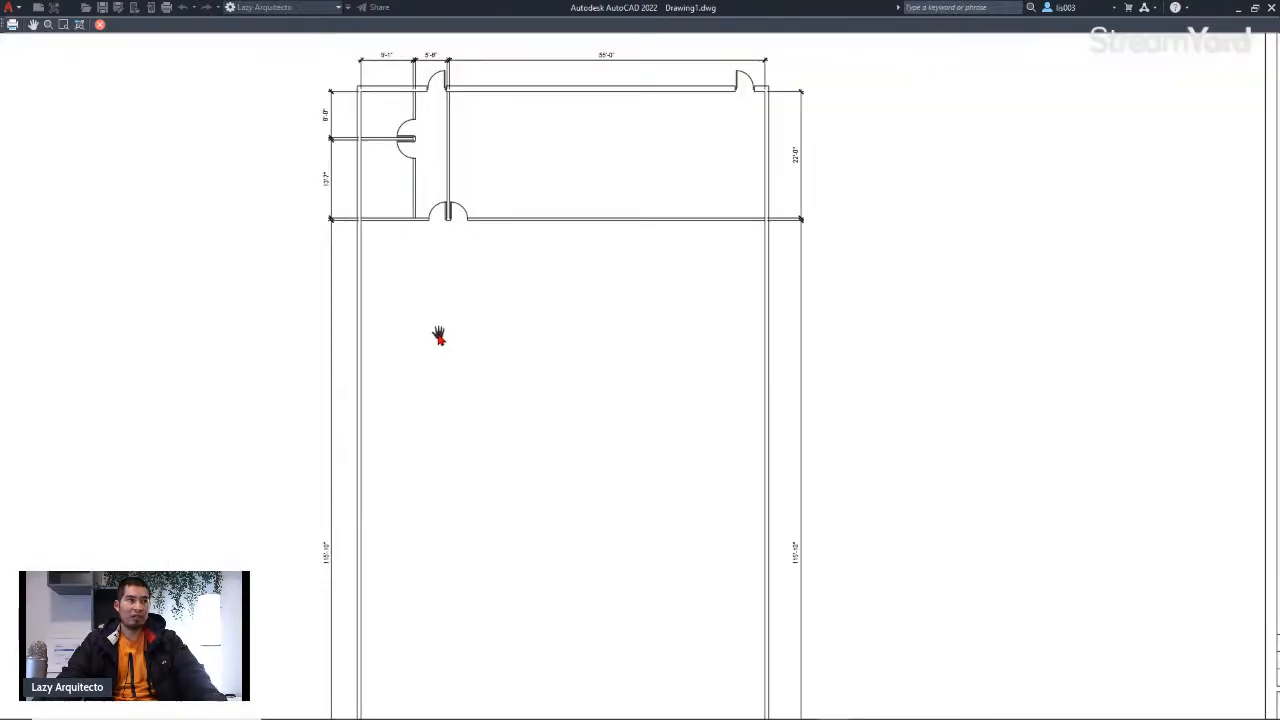
{"action": "scroll", "coordinate": [437, 334], "scroll_direction": "down", "scroll_amount": 3}
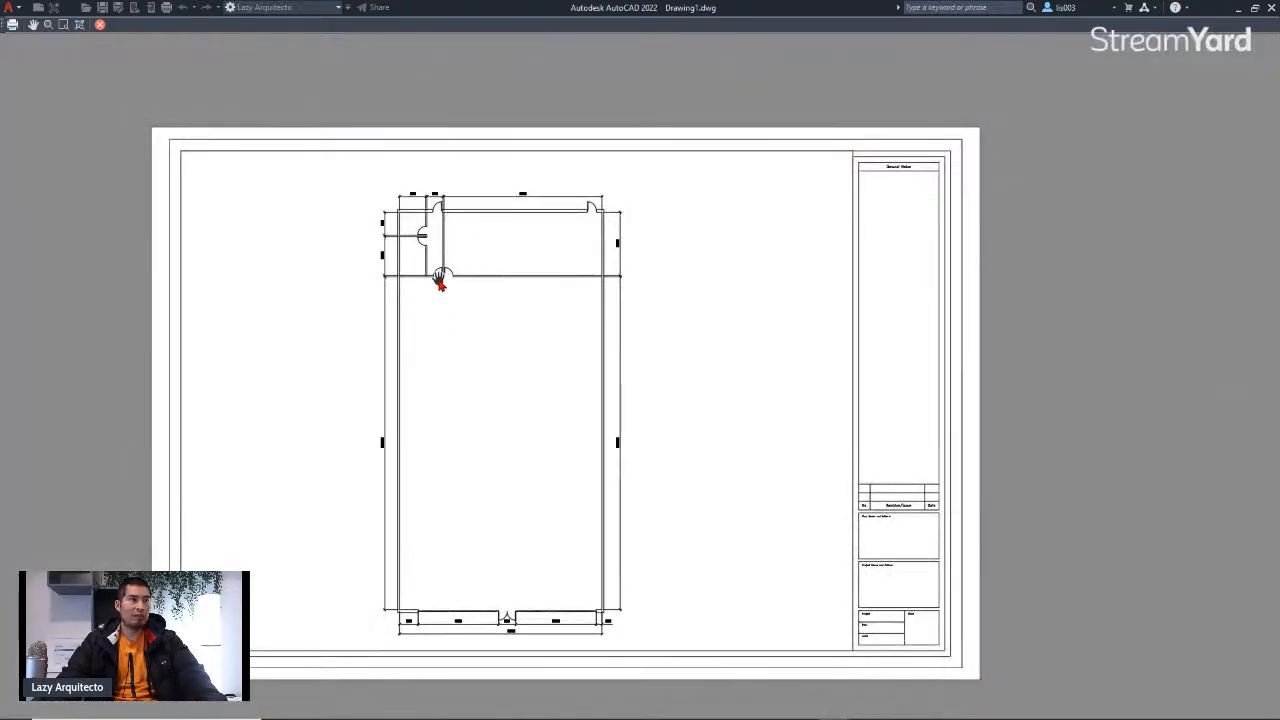
Step: Plot the layout to a PDF on the Desktop named LAZY ARQUITECTO FLOOR PLAN.pdf
{"action": "left_click", "coordinate": [12, 26]}
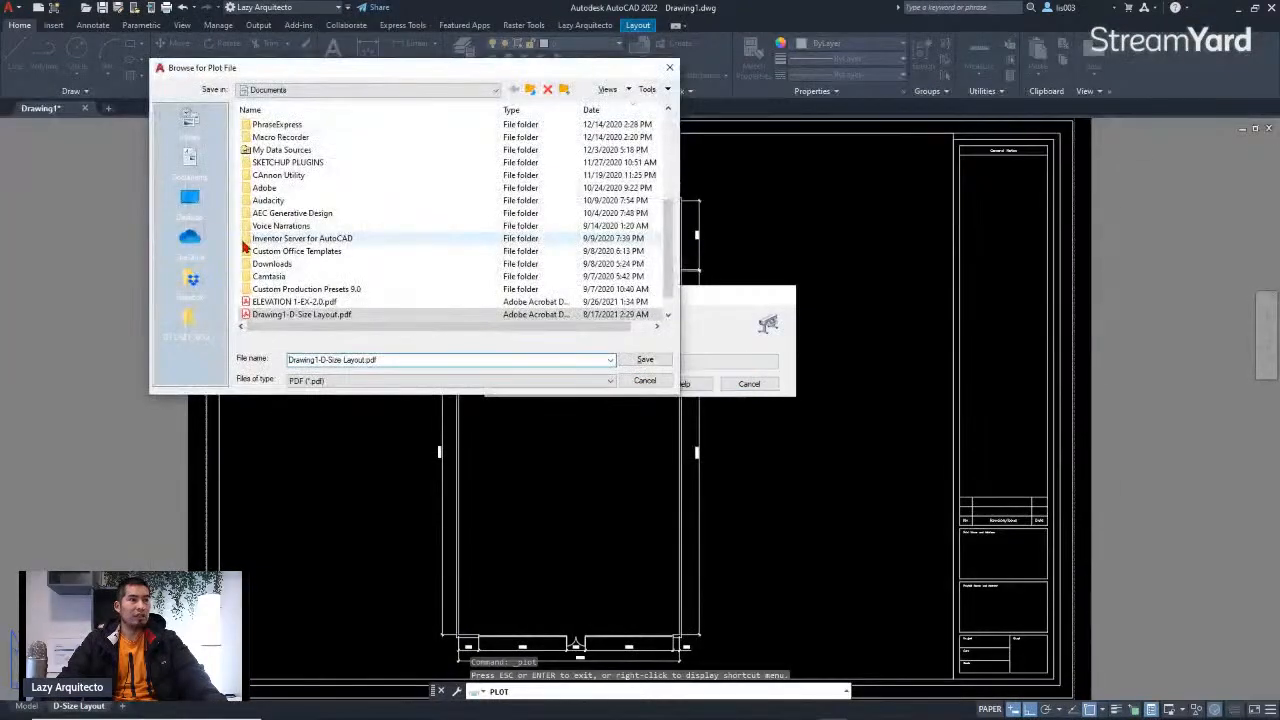
{"action": "left_click", "coordinate": [192, 204]}
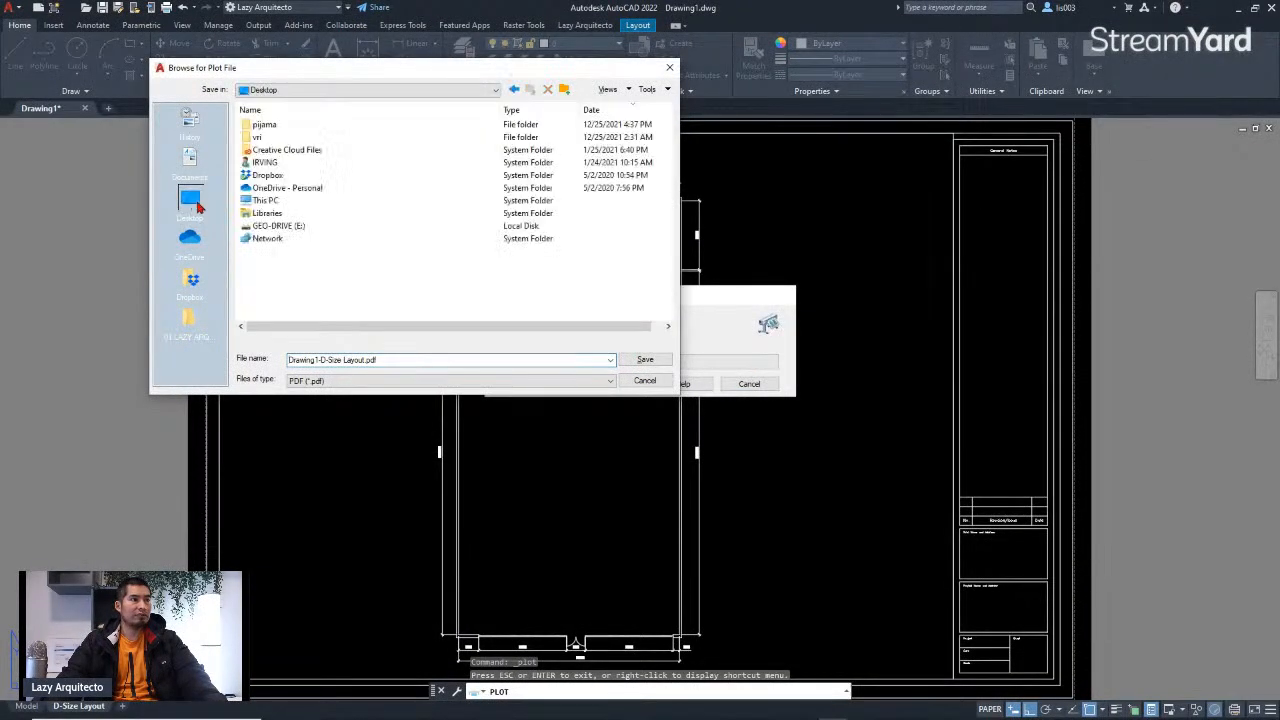
{"action": "left_click", "coordinate": [364, 361]}
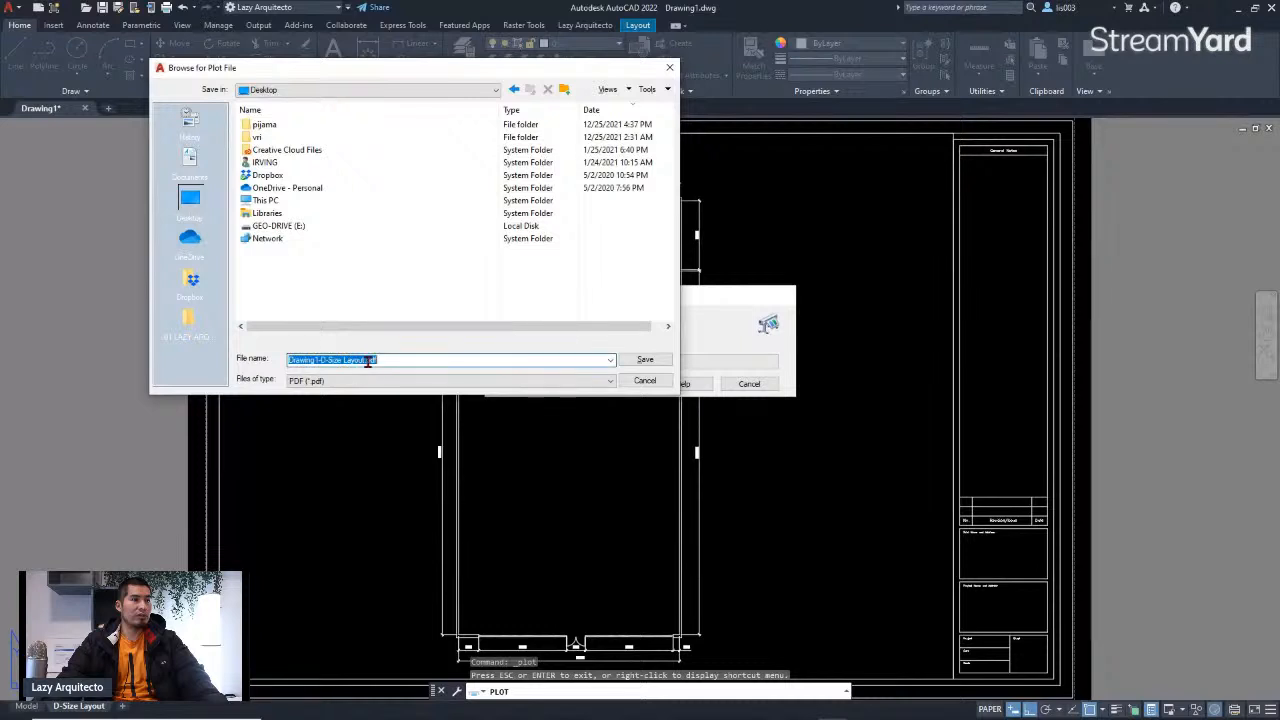
{"action": "left_click", "coordinate": [365, 361]}
{"action": "left_click_drag", "start_coordinate": [364, 361], "coordinate": [283, 368]}
{"action": "type", "text": "LAZ"}
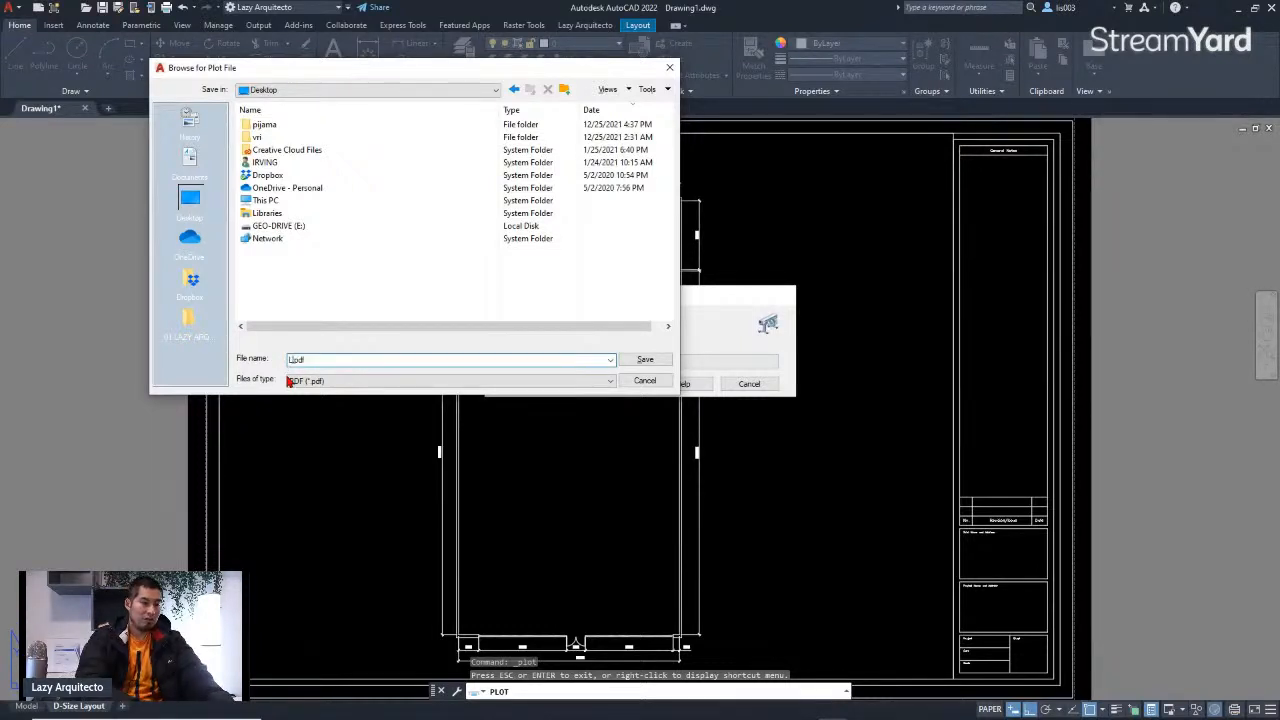
{"action": "type", "text": "Y ARQUITECTO"}
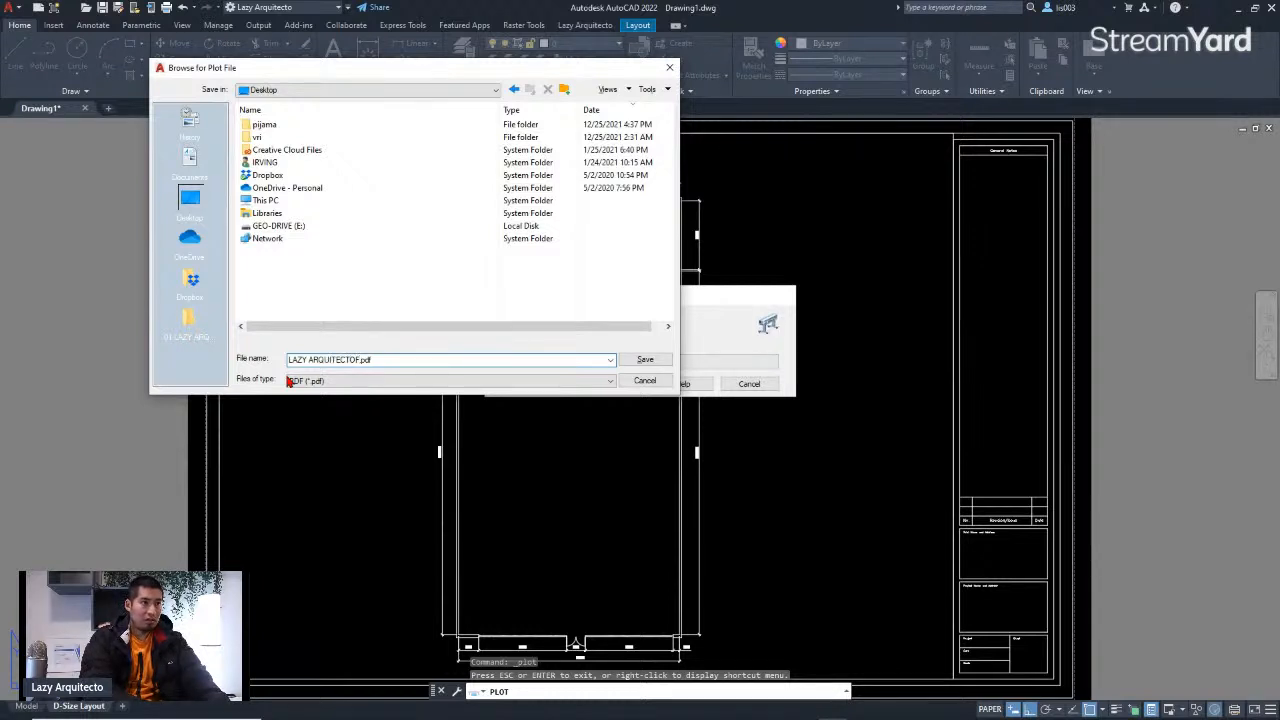
{"action": "type", "text": " FLOOR PLAN"}
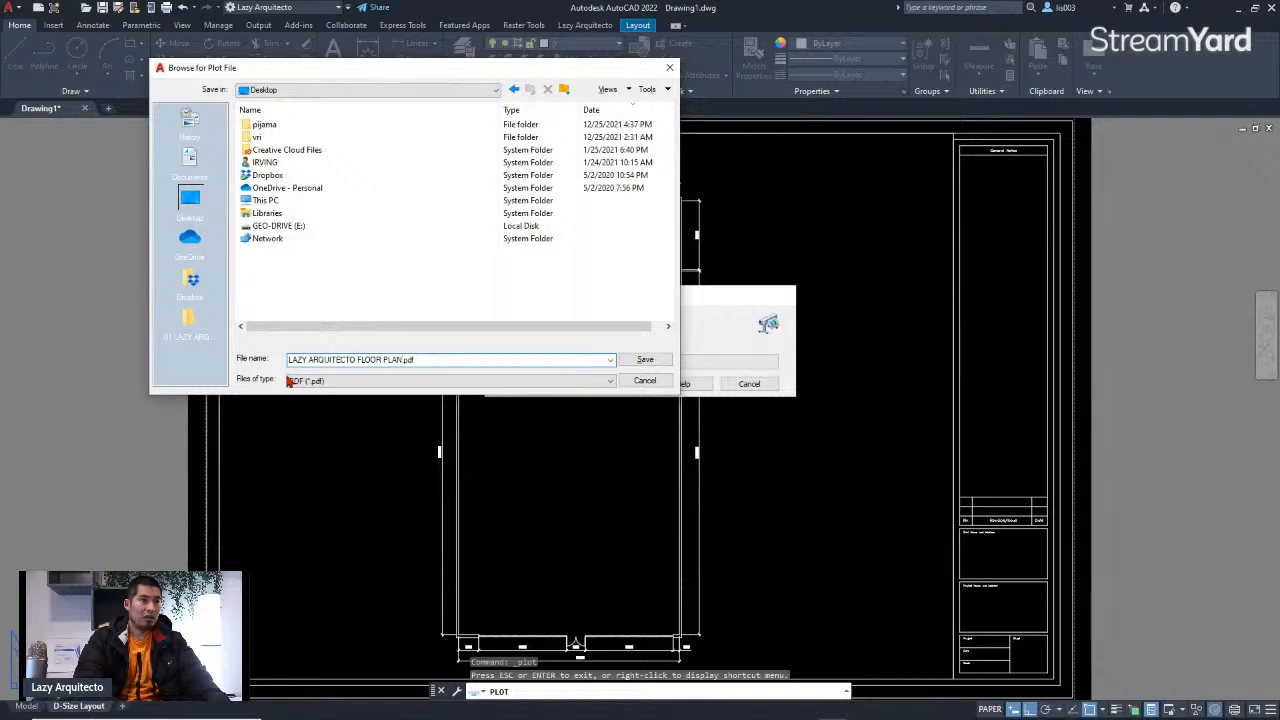
{"action": "key", "text": "Return"}
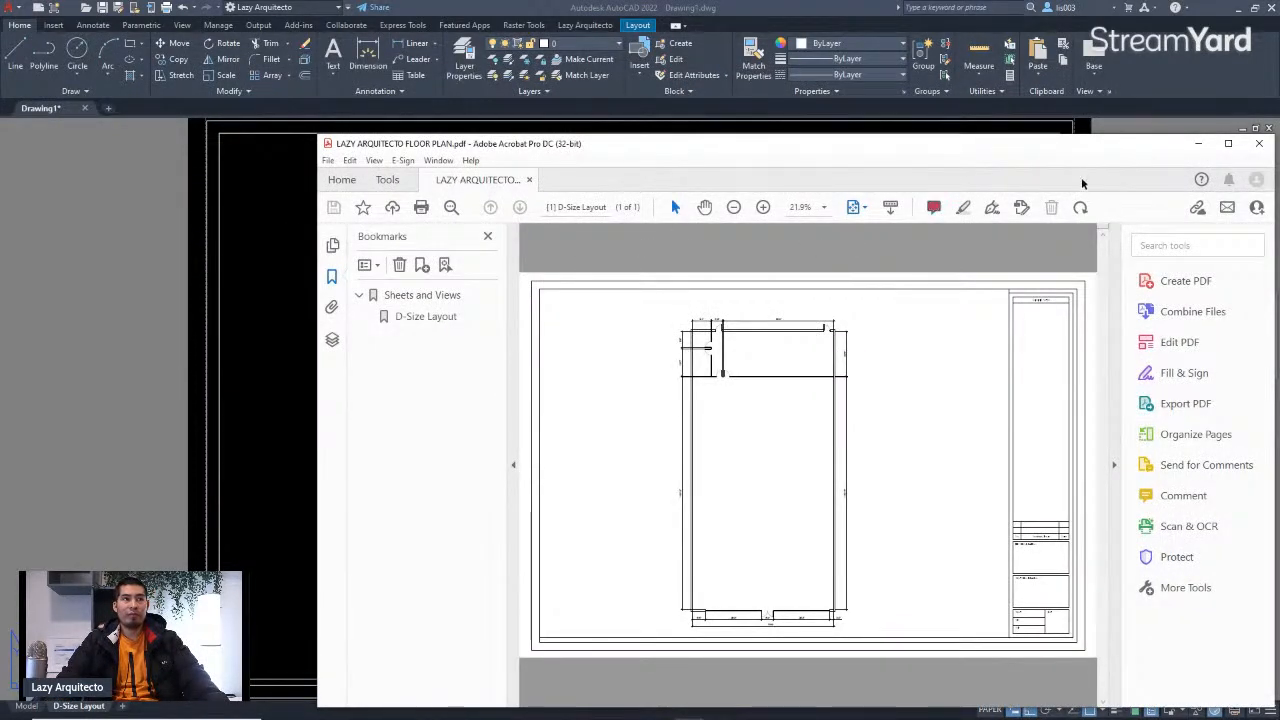
Step: Review the exported PDF in Adobe Acrobat at full window size, then close Acrobat
{"action": "left_click", "coordinate": [1229, 144]}
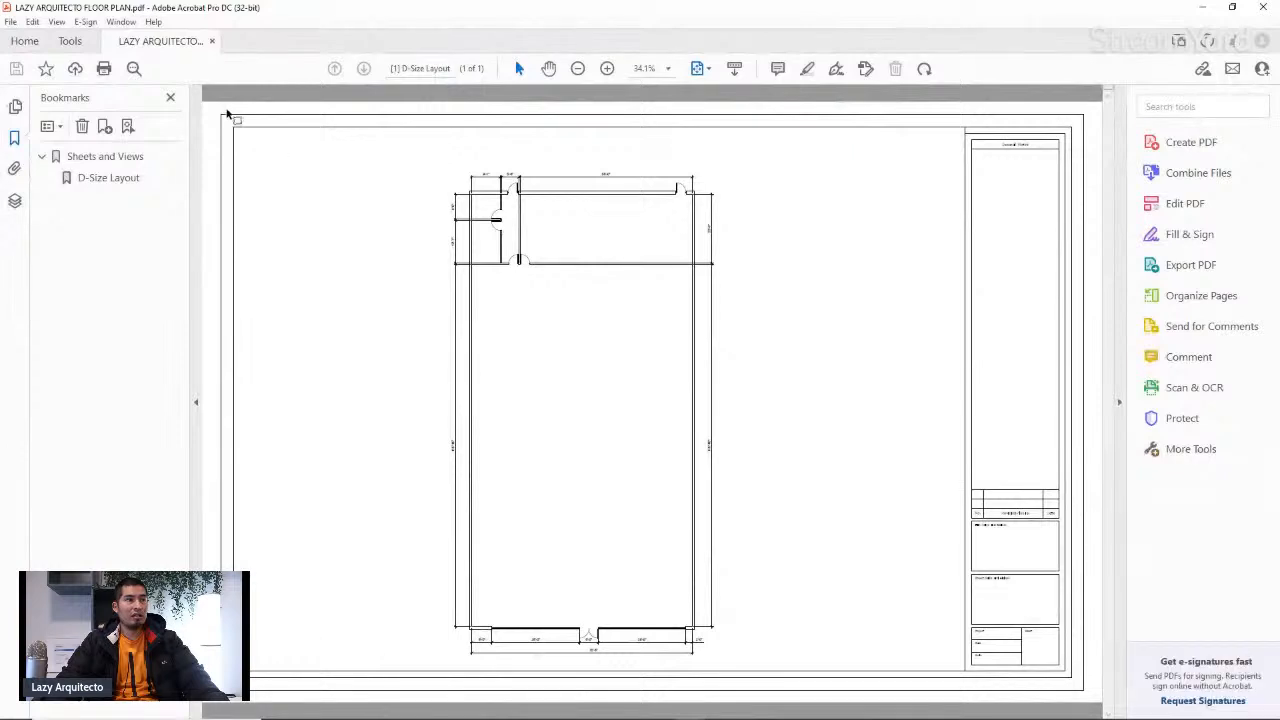
{"action": "left_click", "coordinate": [169, 95]}
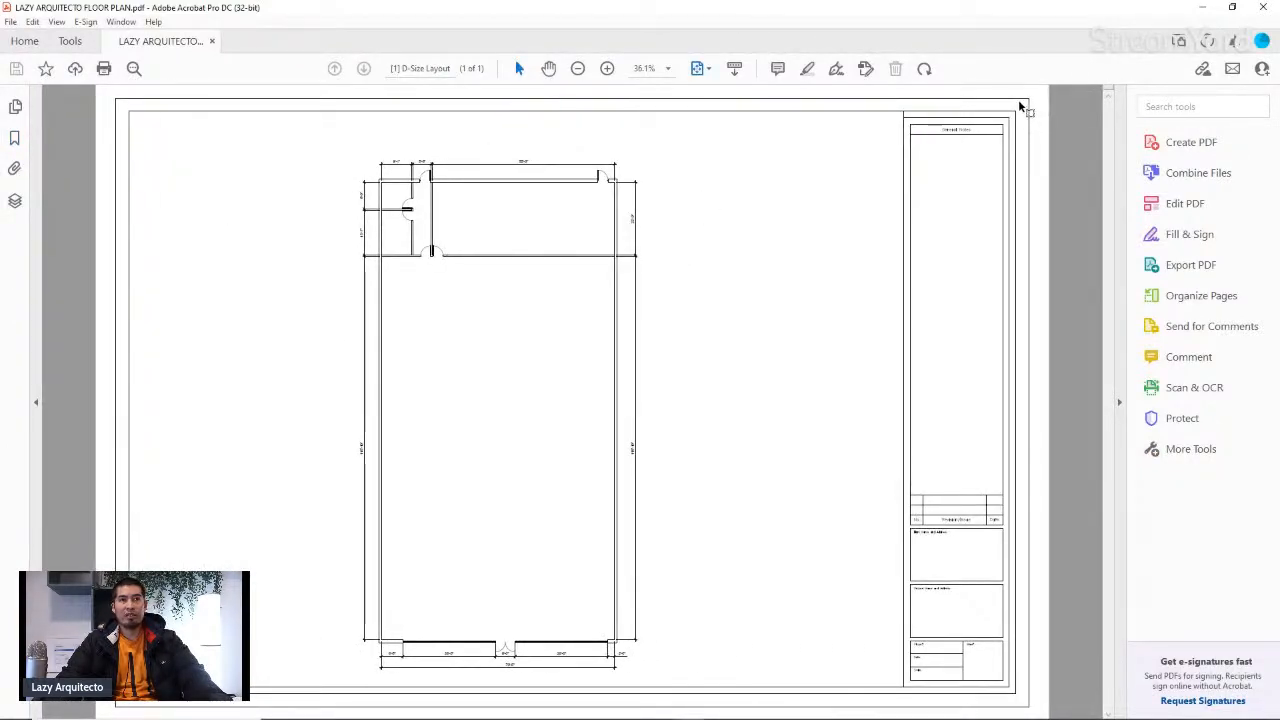
{"action": "left_click", "coordinate": [1203, 9]}
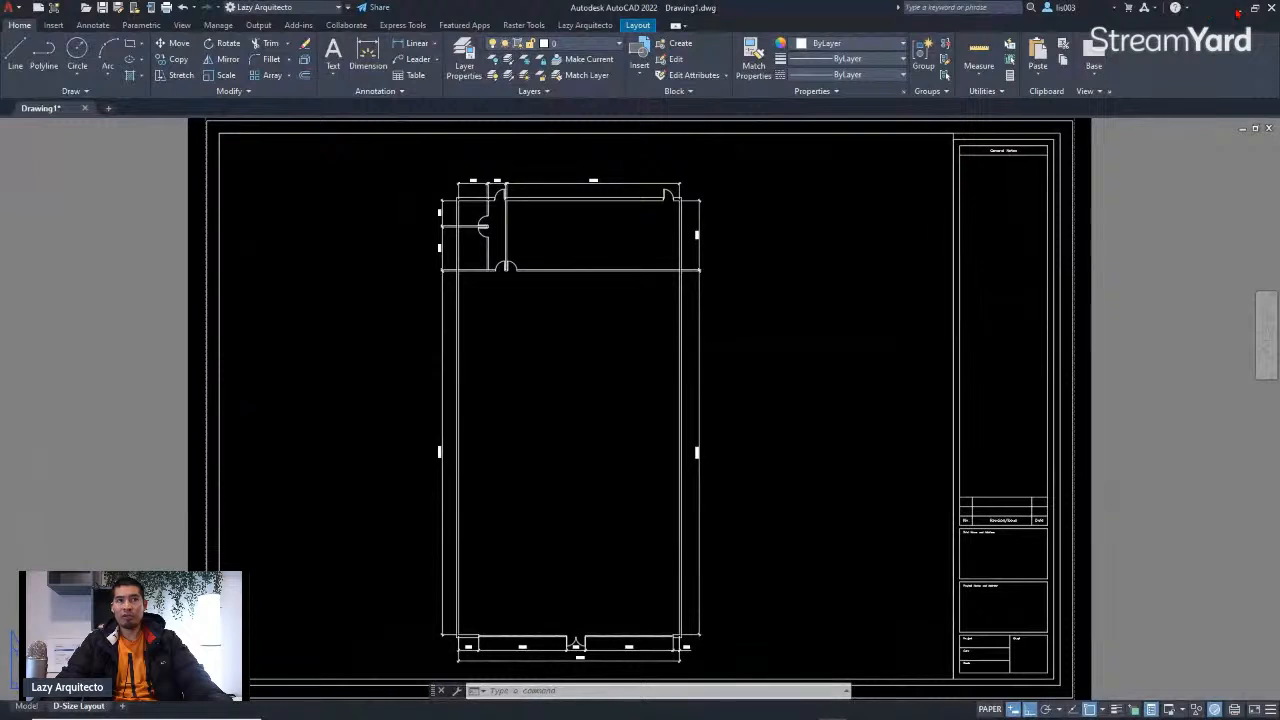